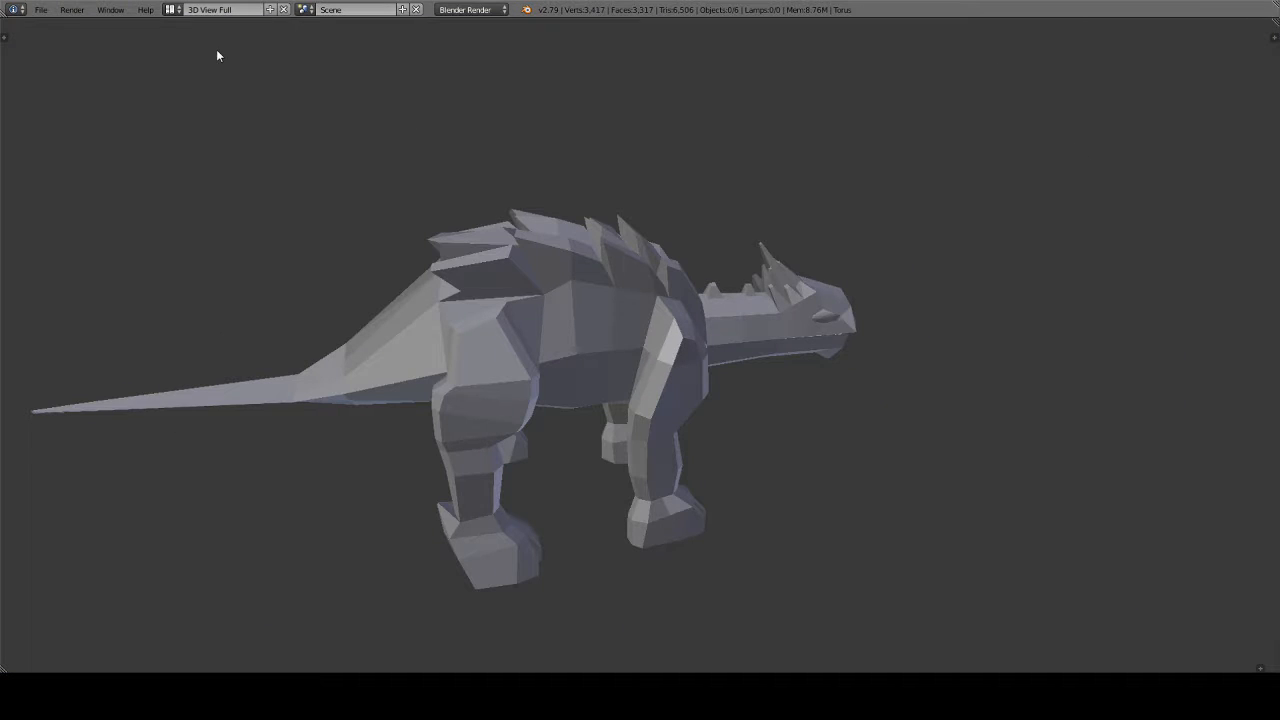
- Switch the screen layout from 3D View Full to Default
left_click(171, 9)
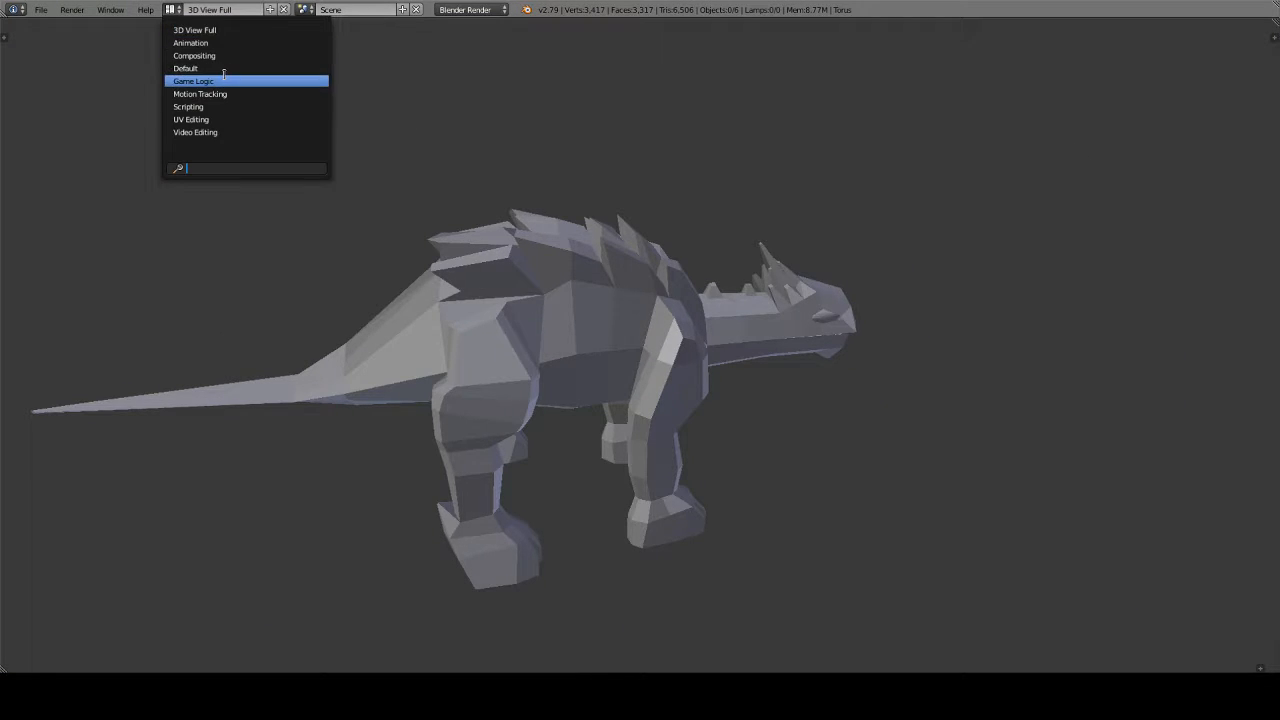
left_click(185, 68)
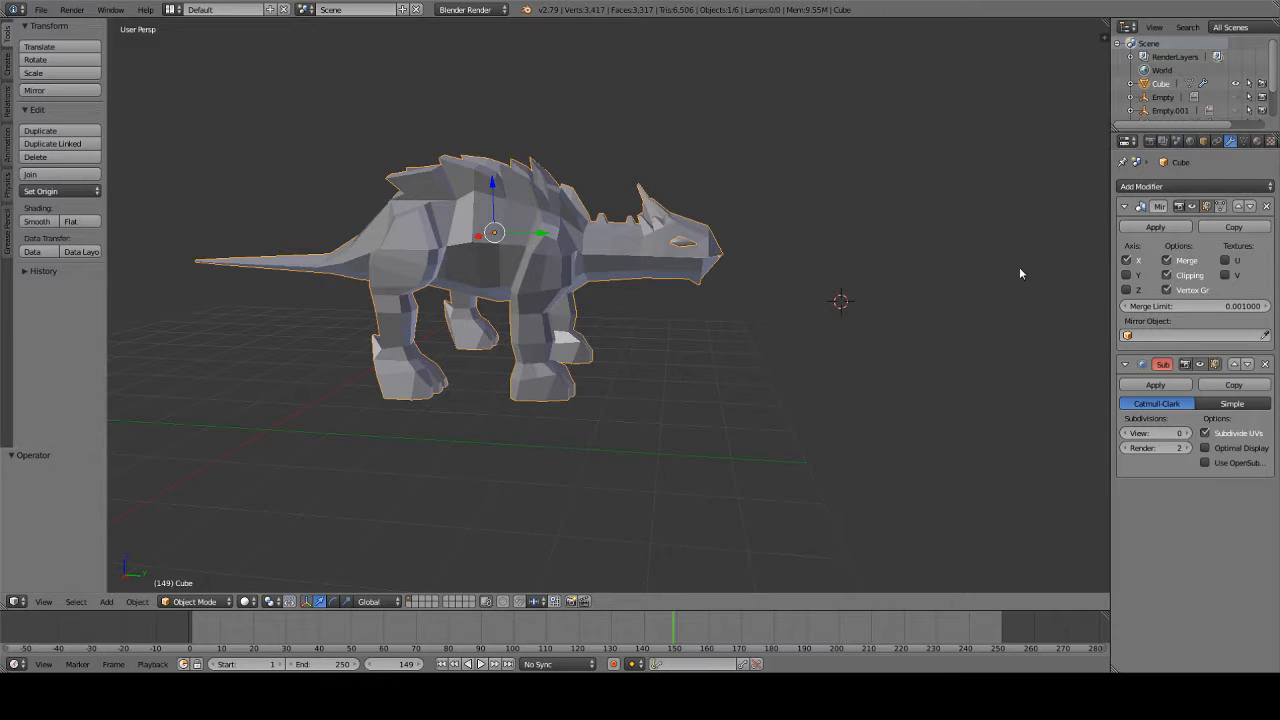
- Set the Subdivision Surface modifier's viewport level to 2 and examine the smoothed head and neck spikes up close
left_click_drag(1158, 433, 1172, 433)
scroll(905, 330, "up", 5)
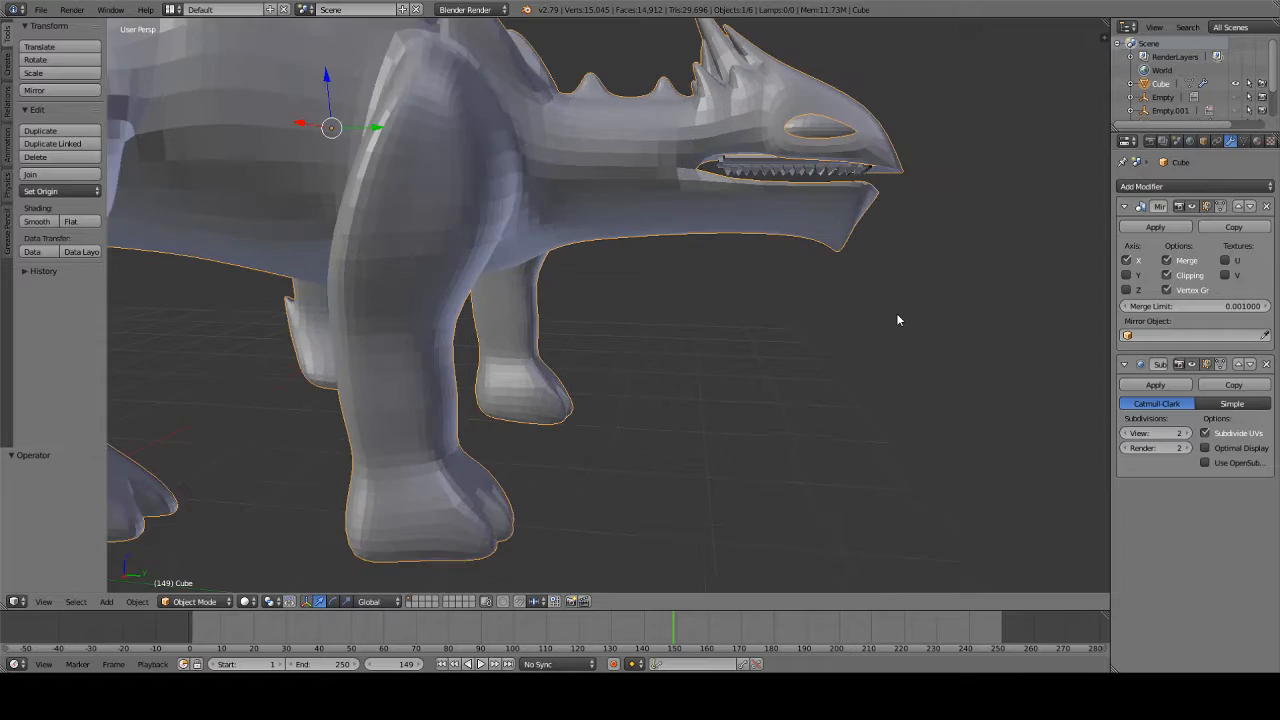
scroll(890, 305, "up", 3)
middle_click_drag(834, 191, 481, 577, "shift")
scroll(630, 365, "up", 2)
scroll(629, 358, "up", 2)
middle_click_drag(519, 441, 523, 363)
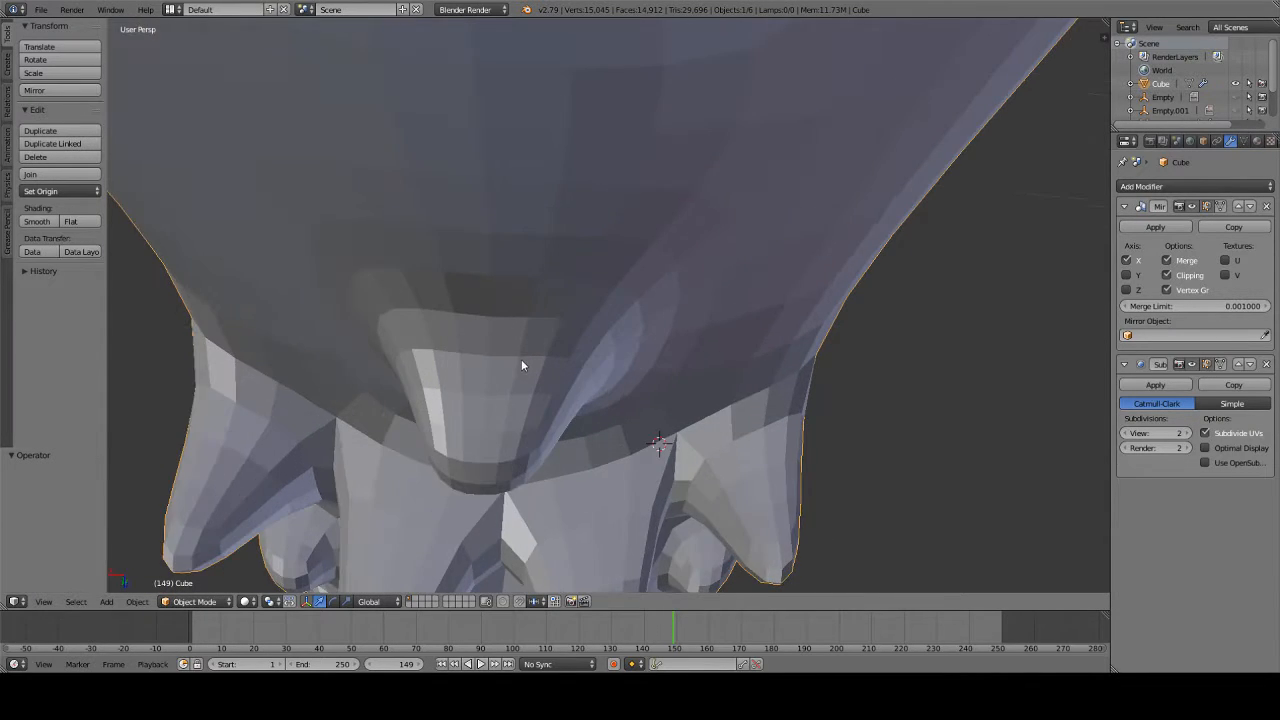
scroll(521, 365, "down", 3)
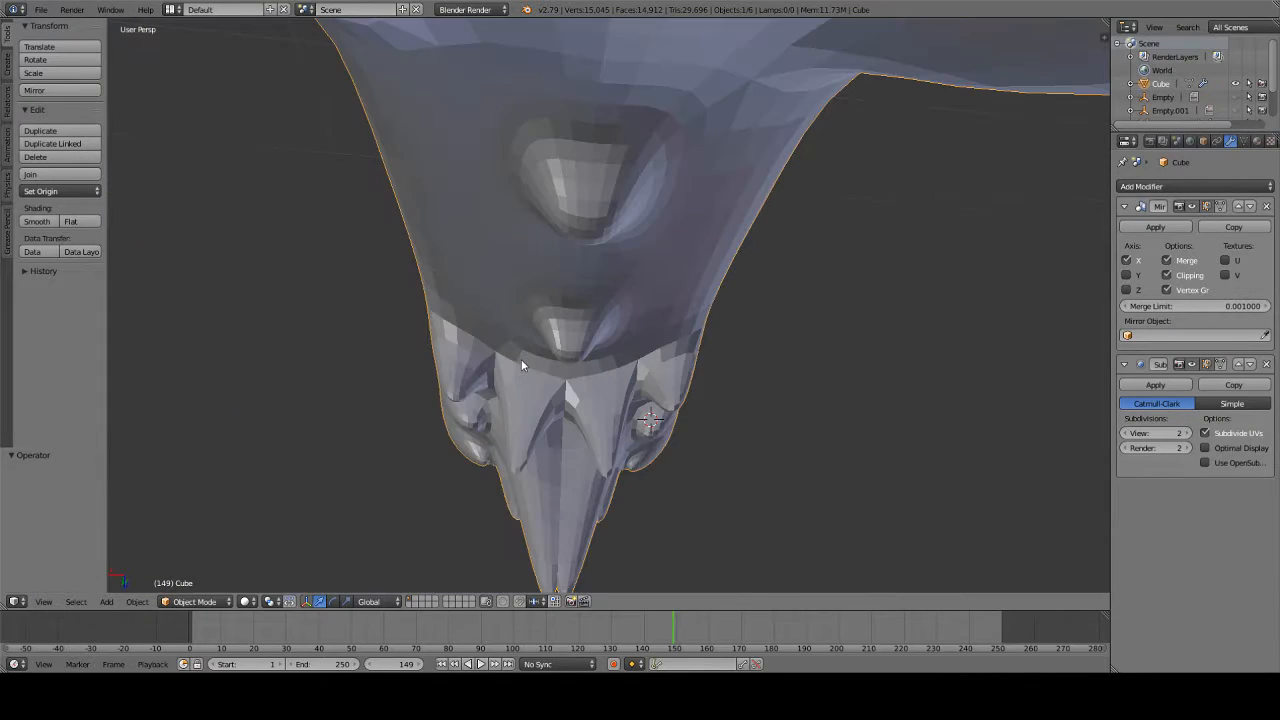
- Set the viewport subdivision level to 0, then try smooth shading on the creature and restore flat shading
left_click(1131, 433)
left_click(1131, 433)
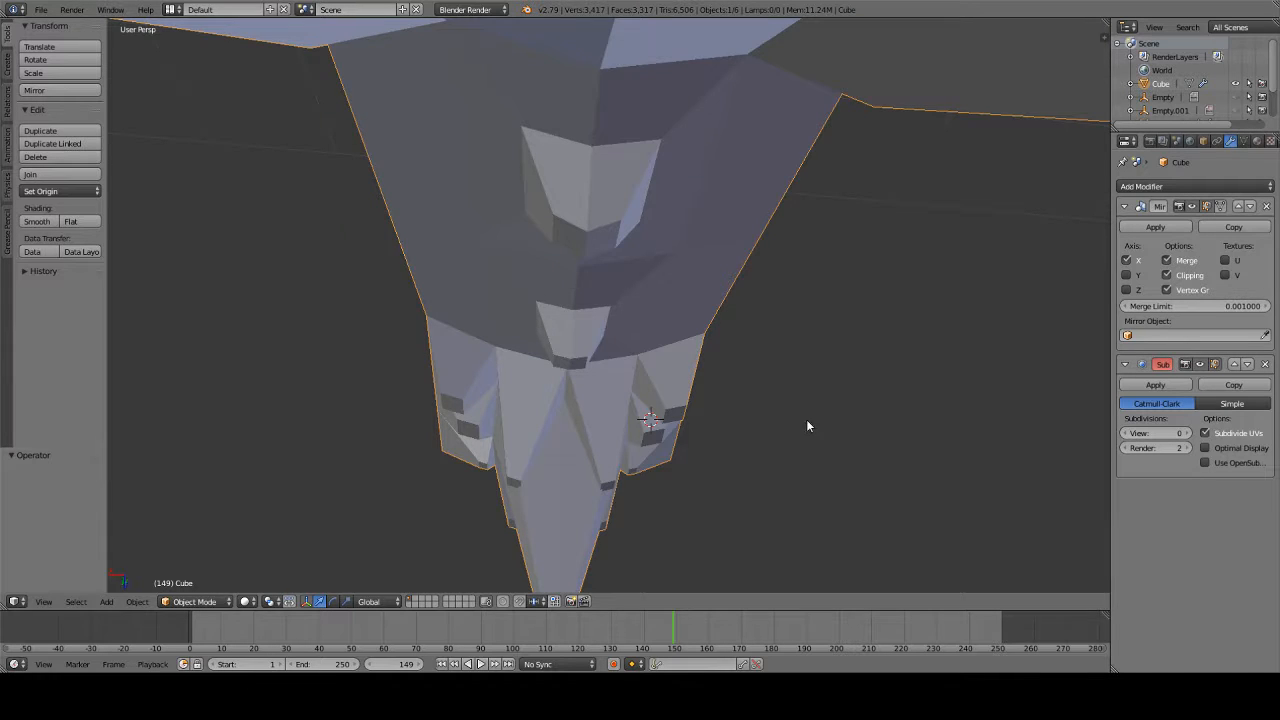
middle_click_drag(806, 426, 604, 335)
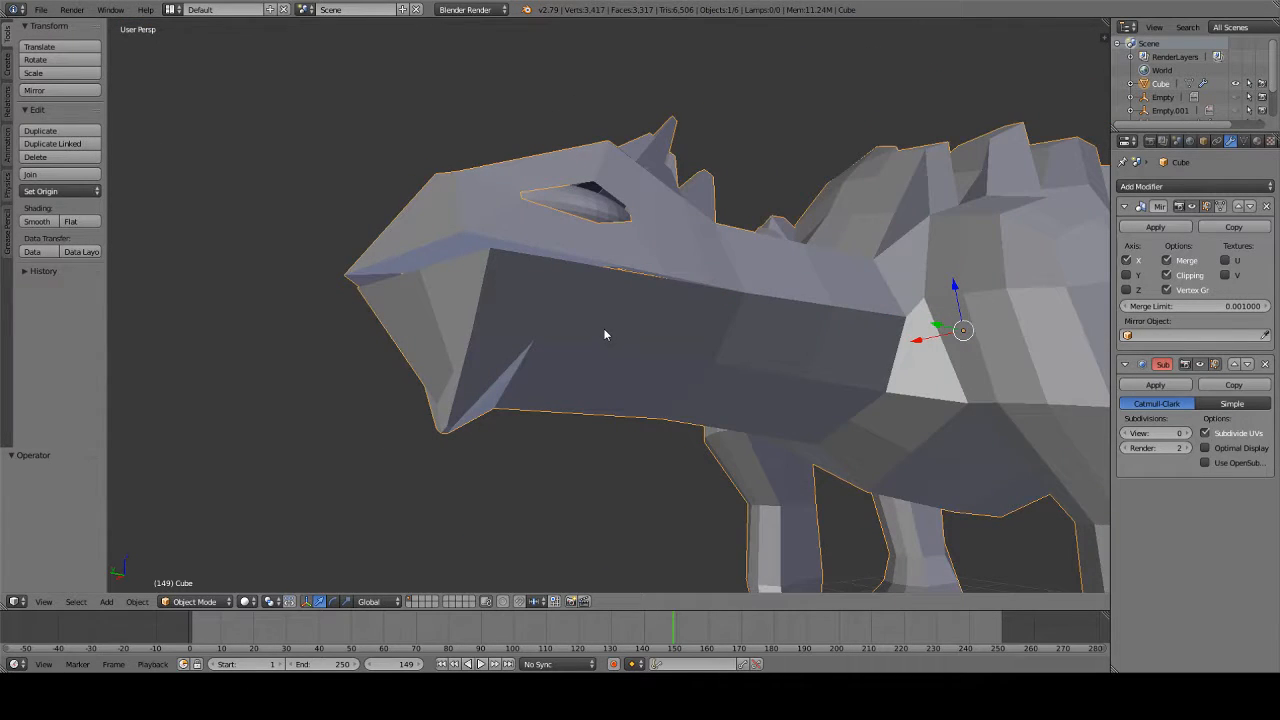
left_click(38, 221)
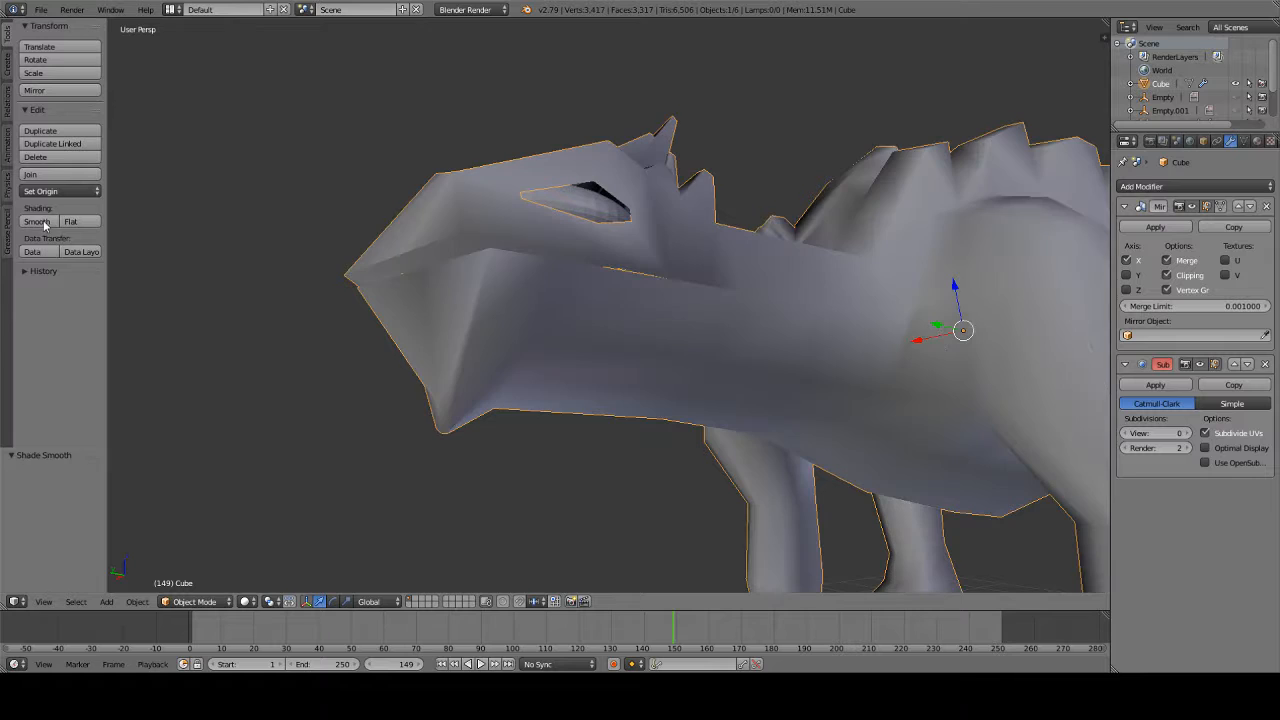
left_click(70, 221)
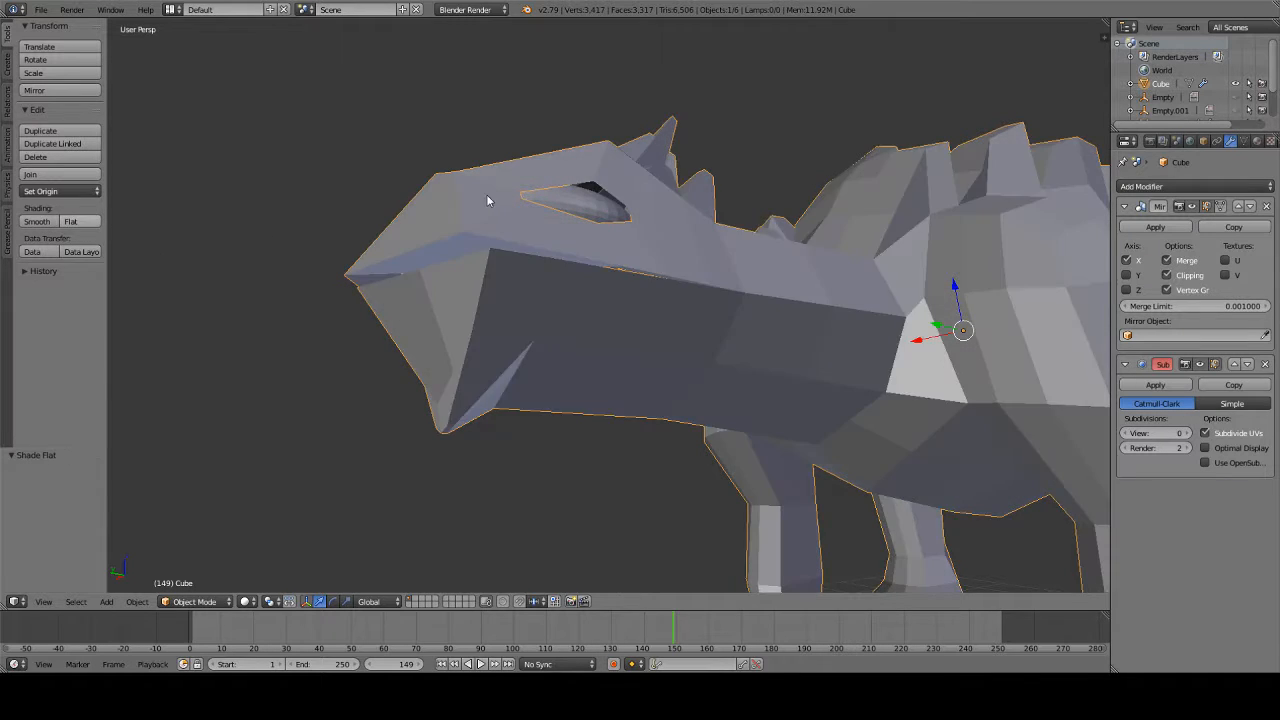
mouse_move(486, 194)
middle_mouse_down()
mouse_move(558, 194)
mouse_move(800, 270)
mouse_move(842, 300)
middle_mouse_up()
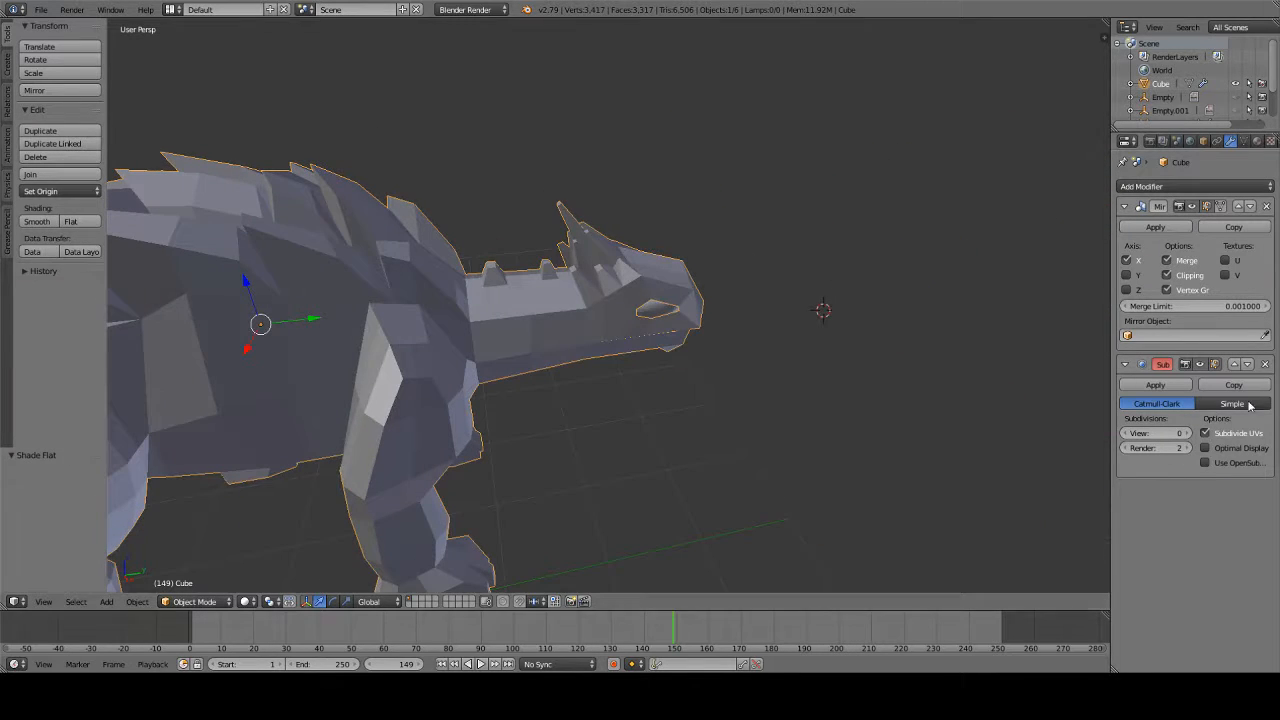
- Set the viewport subdivision level to 2 and show the creature's head in the right orthographic view
left_click(1187, 433)
key("ctrl+2")
key("KP_3")
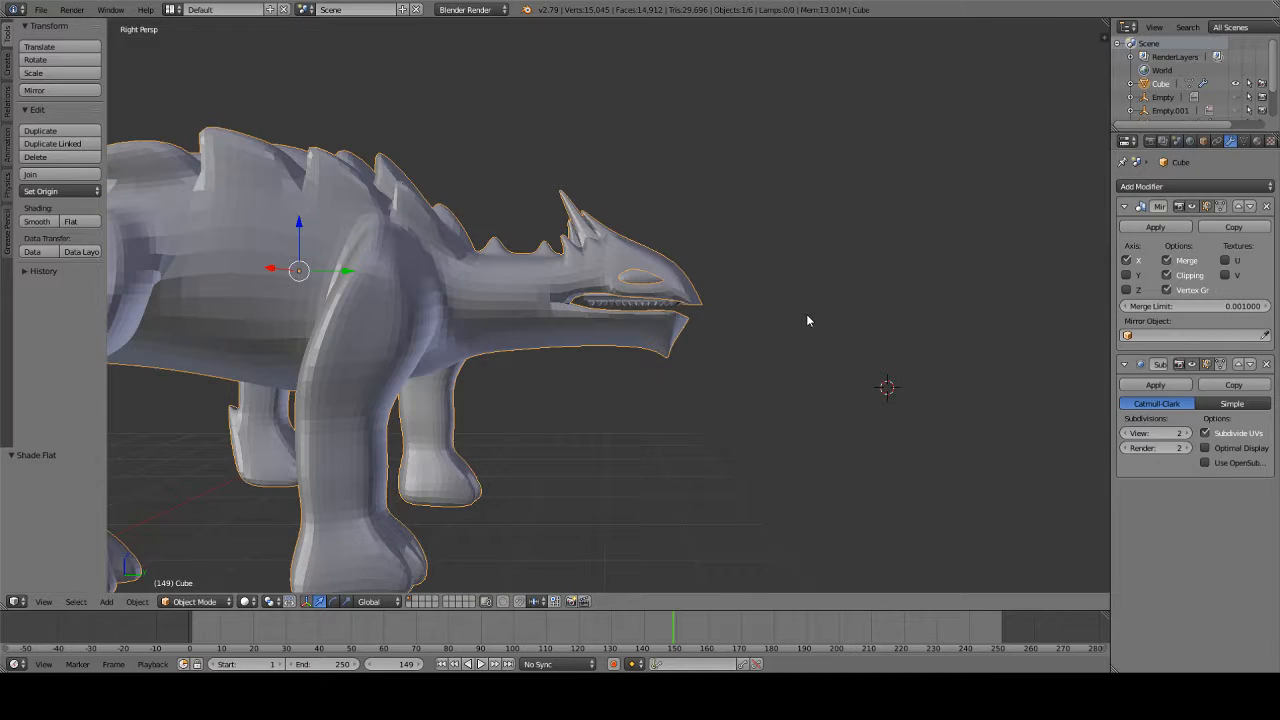
scroll(468, 354, "up", 2)
key("KP_5")
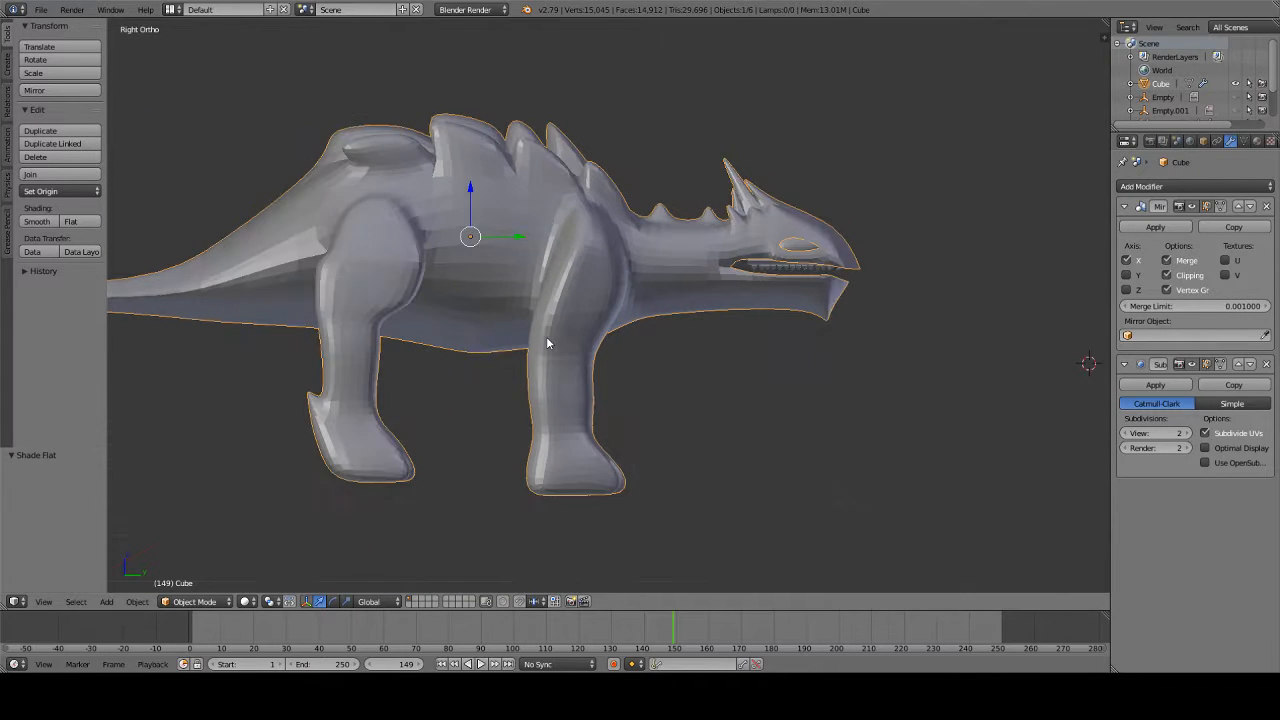
scroll(552, 340, "down", 3)
middle_click_drag(580, 341, 577, 414)
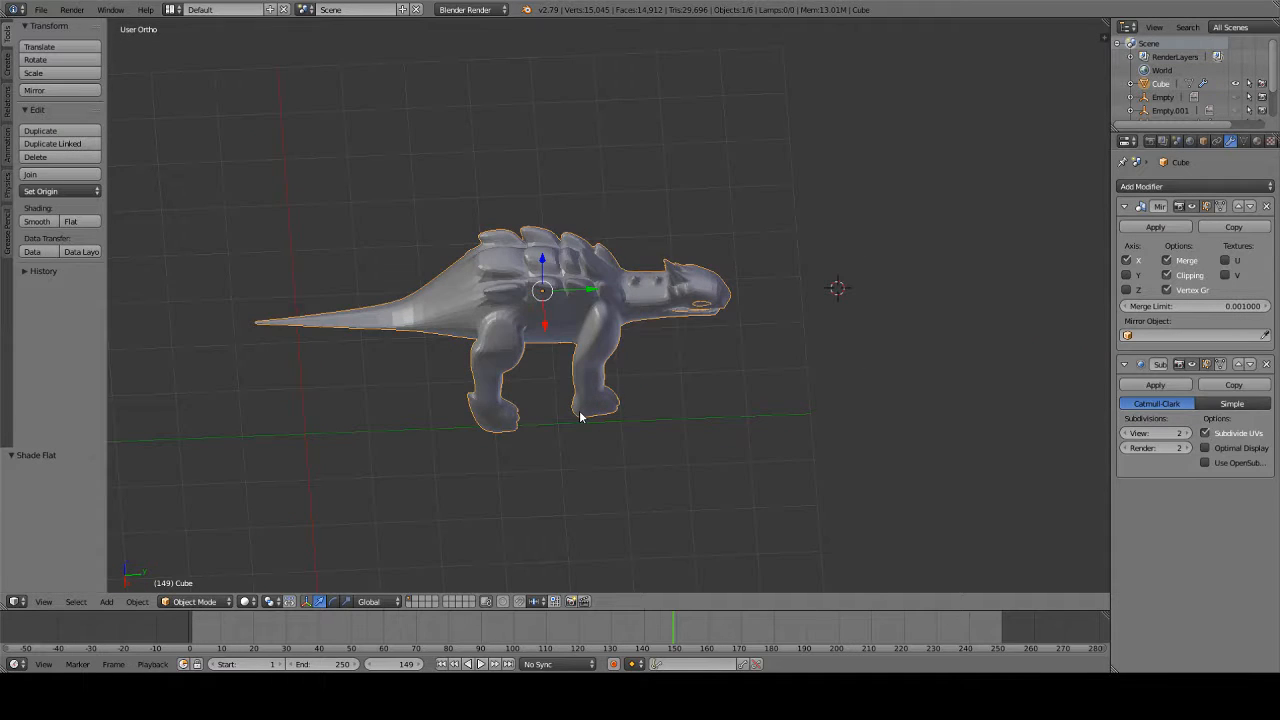
key("KP_3")
scroll(580, 408, "up", 6)
middle_click_drag(676, 357, 505, 383, "shift")
- Put the creature mesh into Edit Mode and activate vertex selection
left_click(195, 601)
left_click(180, 585)
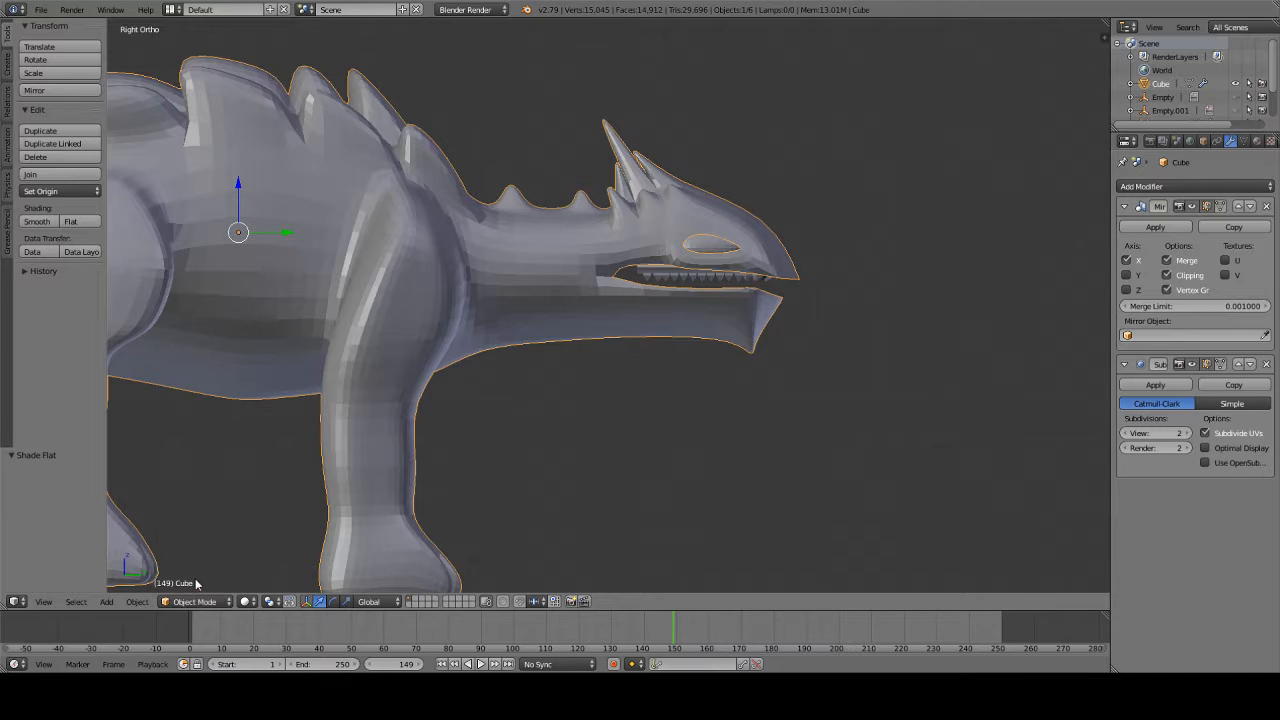
left_click(190, 600)
left_click(194, 578)
scroll(573, 405, "up", 4)
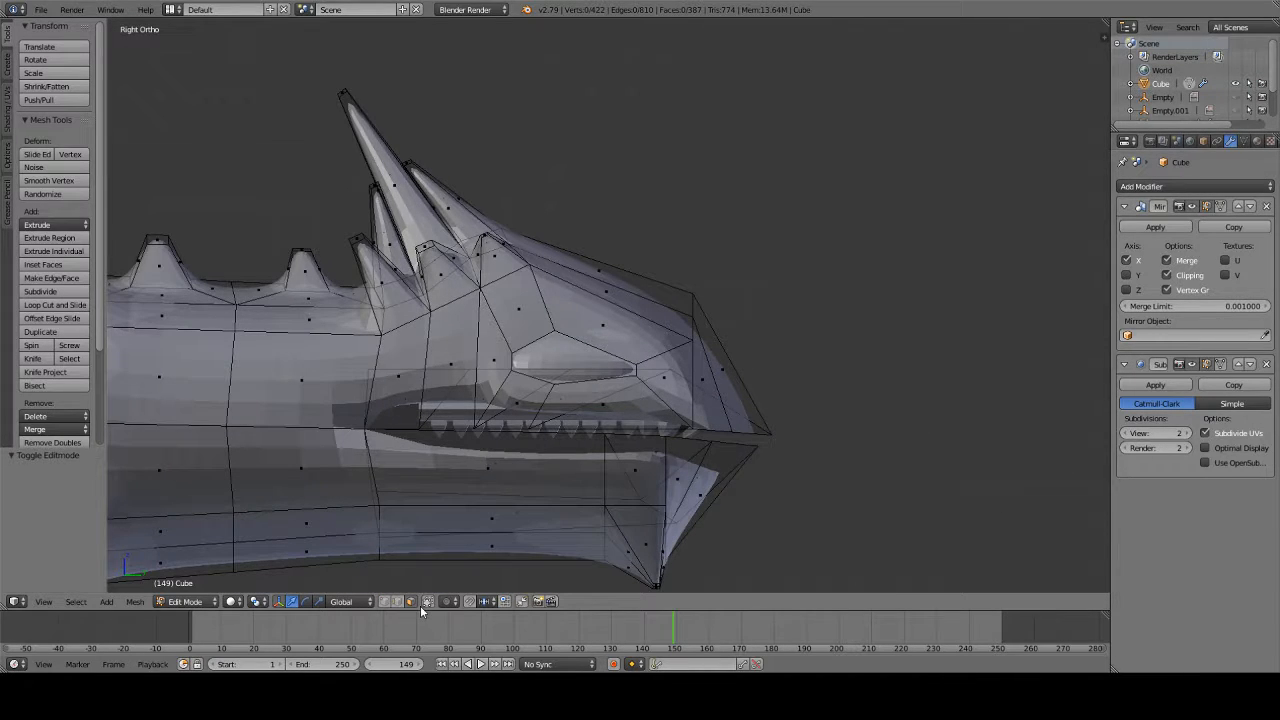
left_click(385, 603)
- Move the vertex on the mouth line below the eye up along Z by about 0.106
right_click(612, 442)
key("g")
key("z")
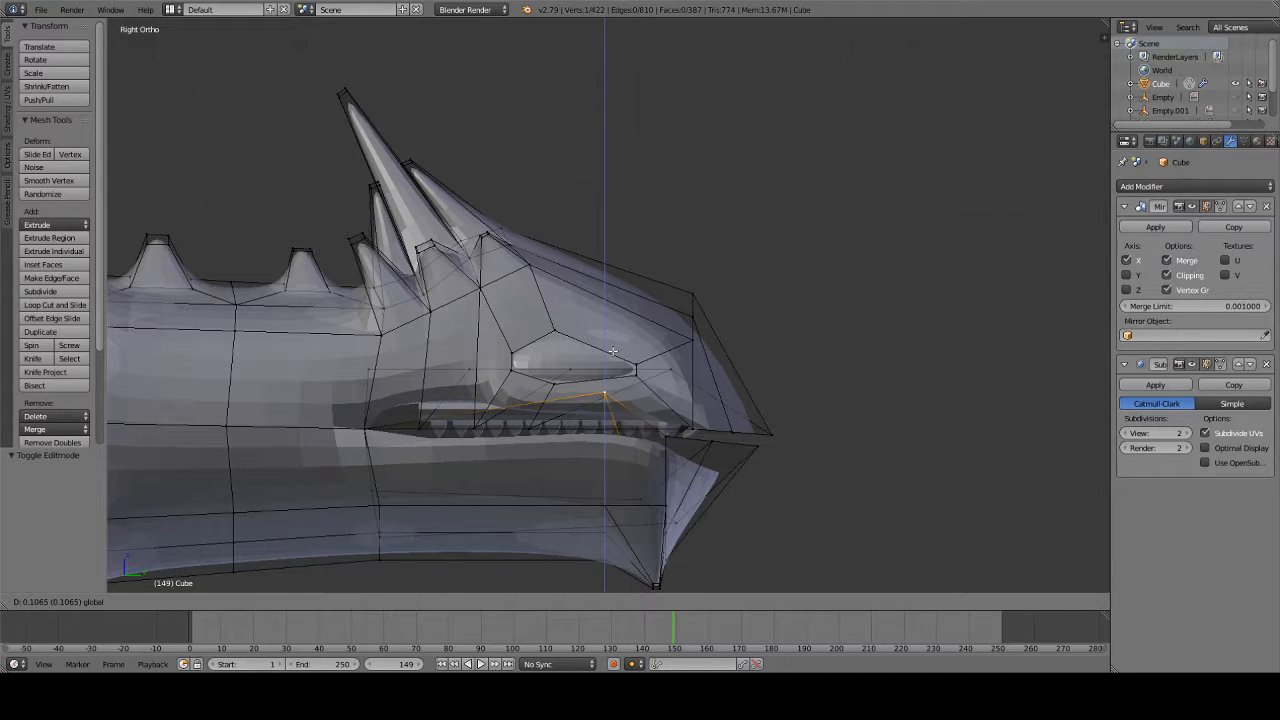
left_click(612, 351)
- Set the viewport subdivision level to 0, examine the moved mouth vertex, and undo its move
left_click(1122, 435)
left_click(1122, 435)
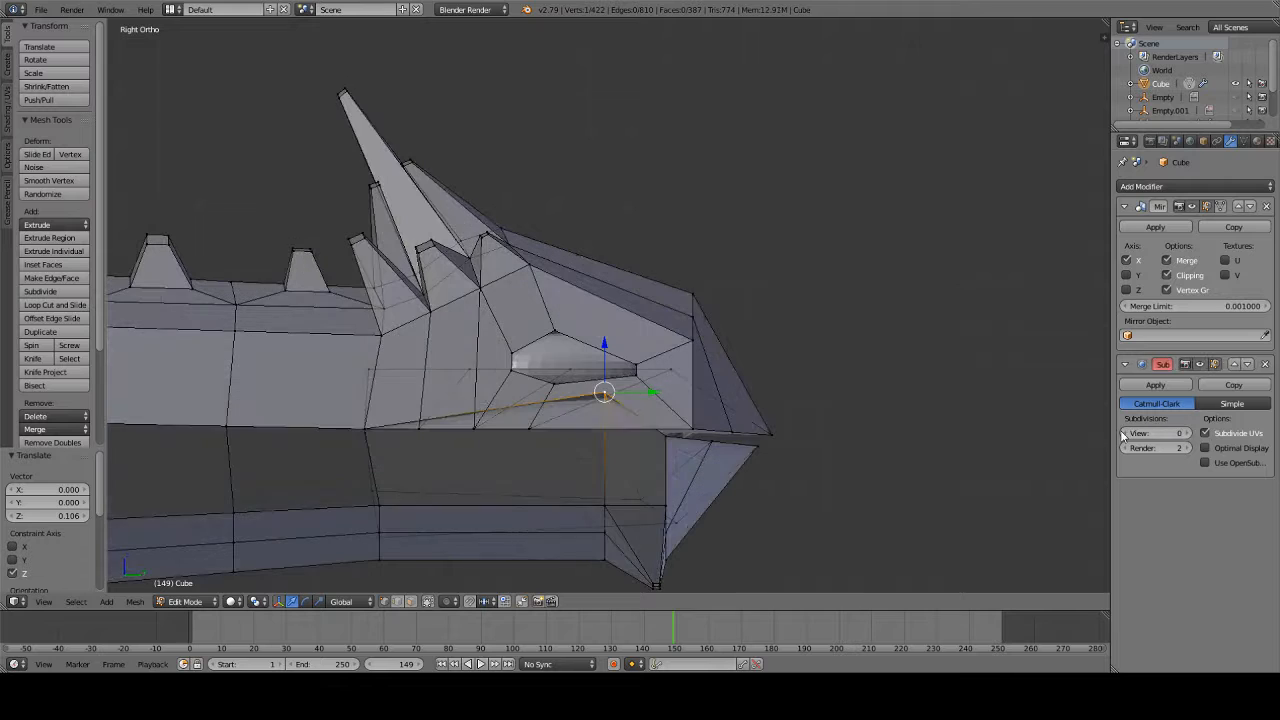
middle_click_drag(833, 368, 694, 416)
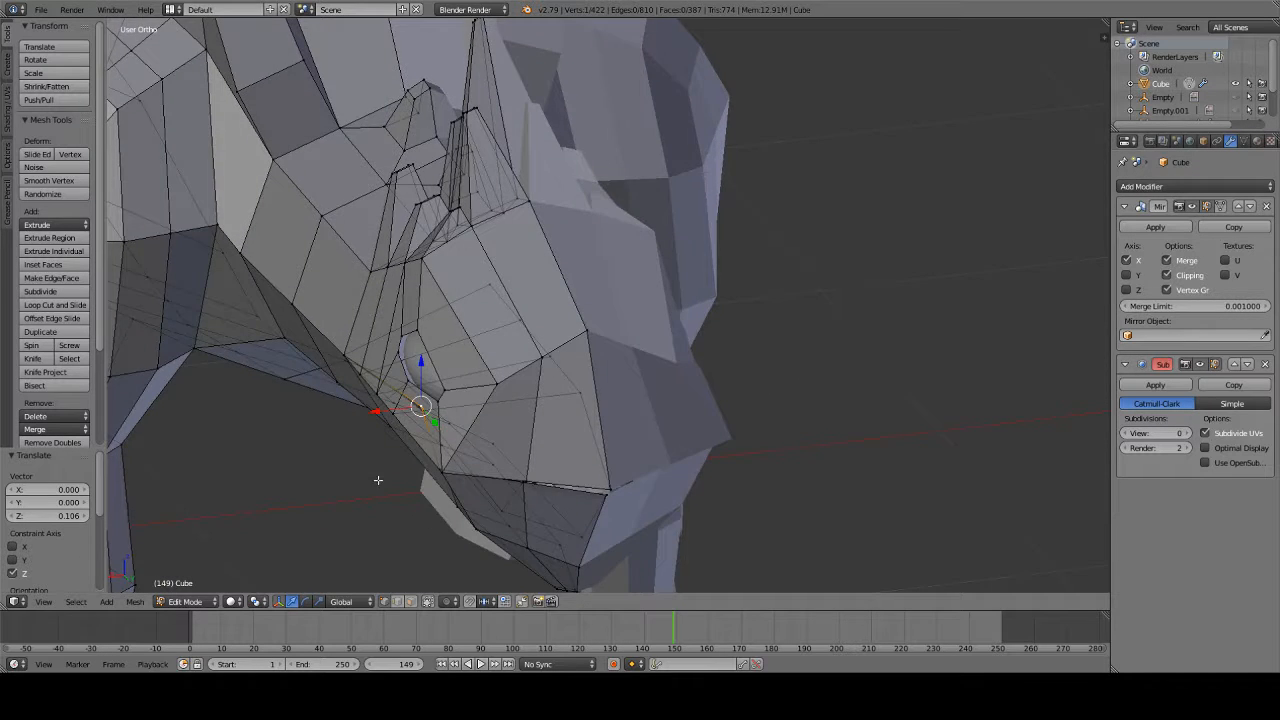
middle_click_drag(378, 480, 506, 466)
right_click(506, 466)
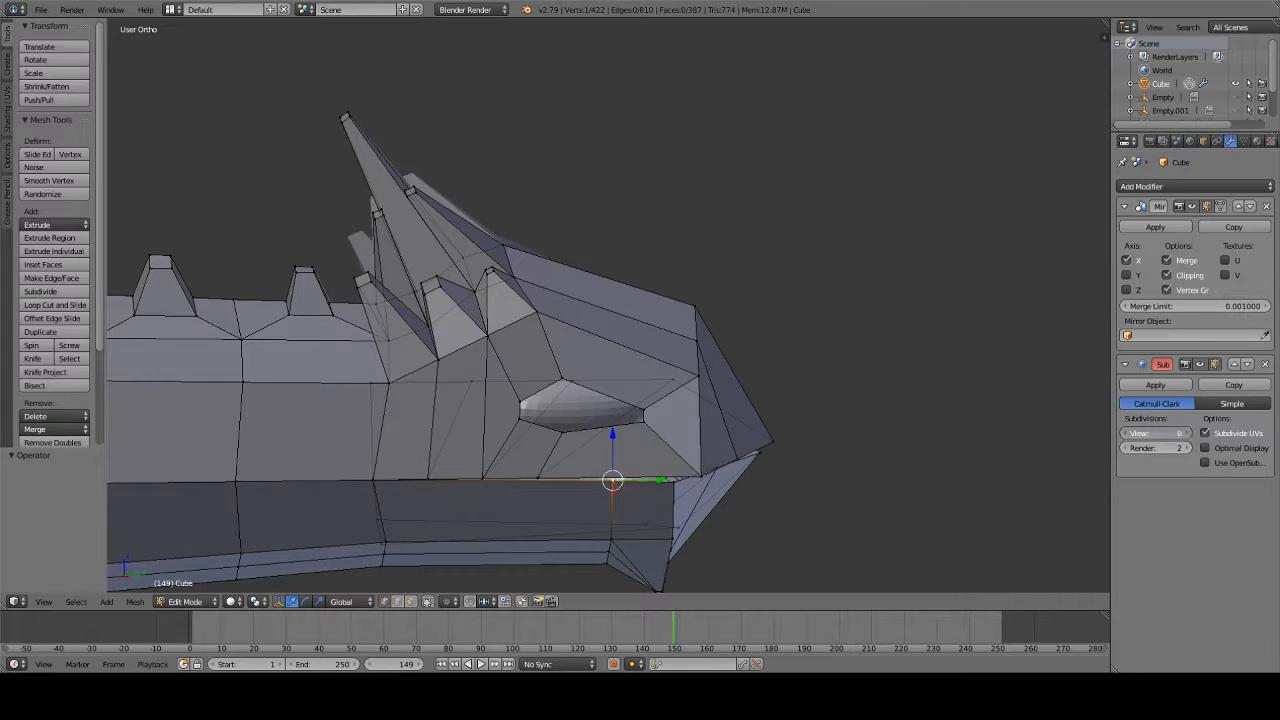
- Set the viewport subdivision level to 2, check the mouth in Object Mode, and return to Edit Mode
left_click(1187, 434)
left_click(1189, 436)
left_click(200, 601)
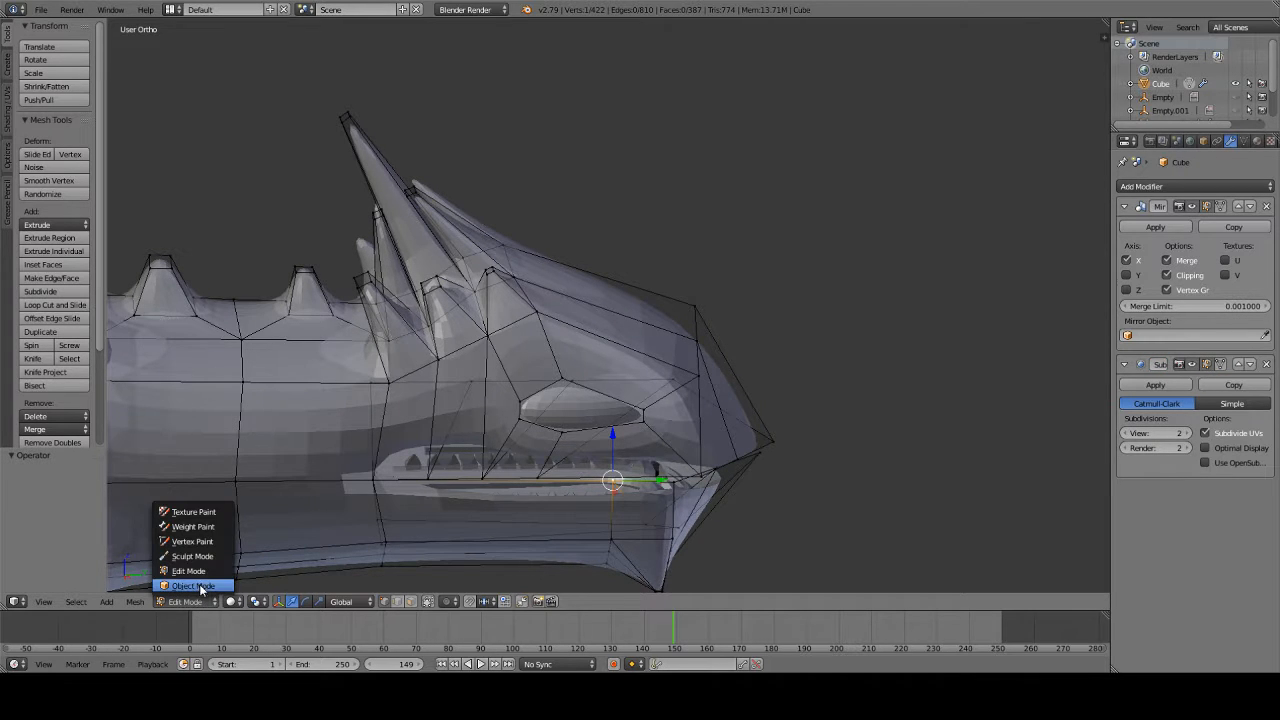
left_click(195, 585)
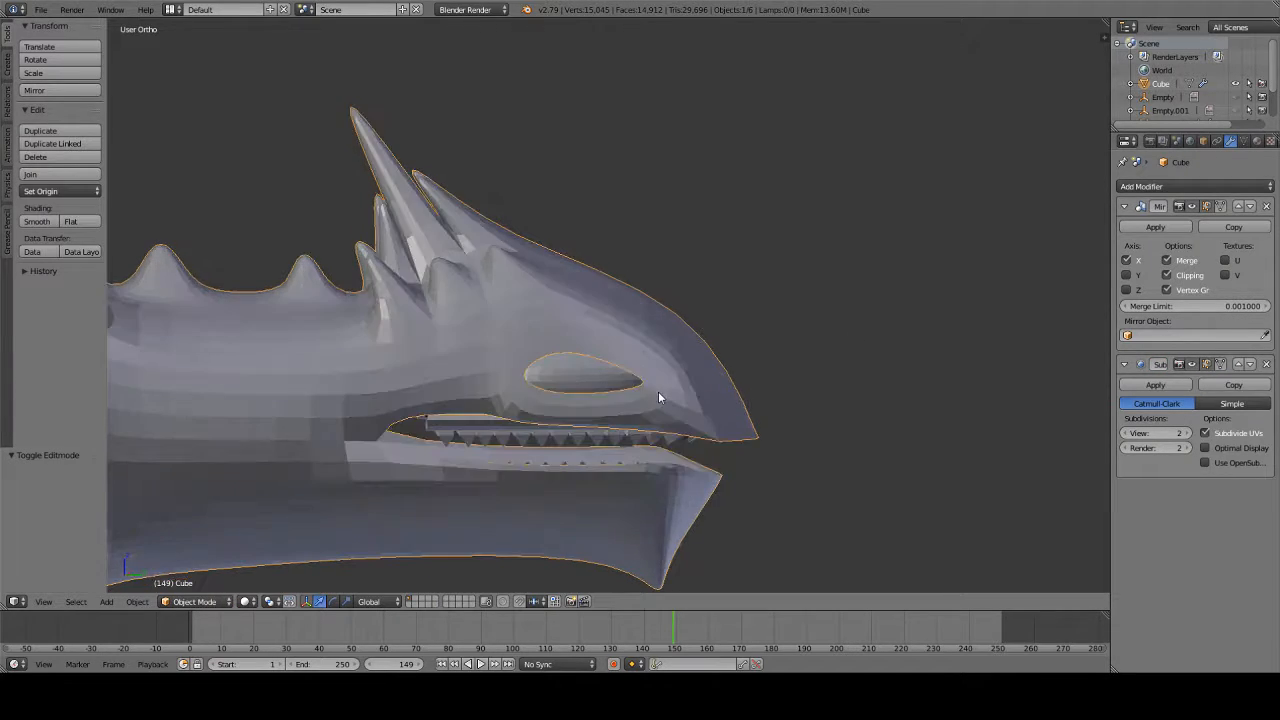
left_click(200, 601)
left_click(207, 585)
left_click(196, 601)
left_click(193, 571)
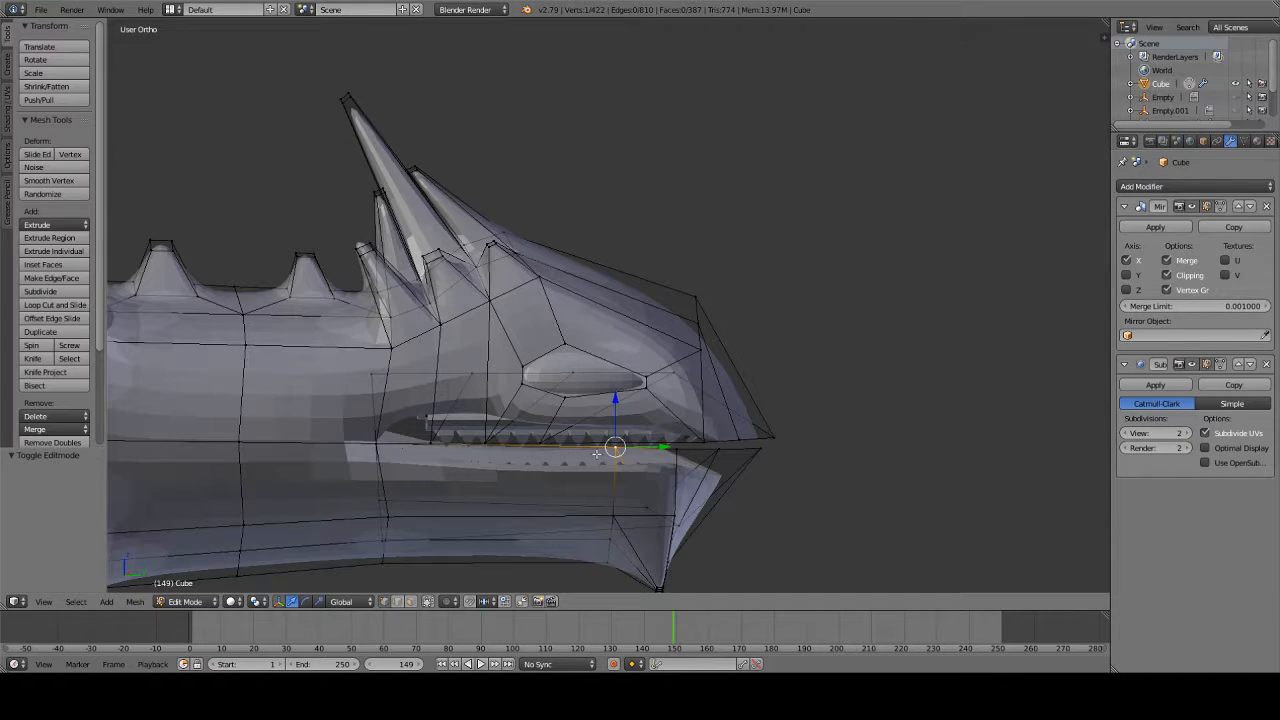
- Display the numeric properties sidebar and select six vertices along the mouth line from the jaw tip backward
key("n")
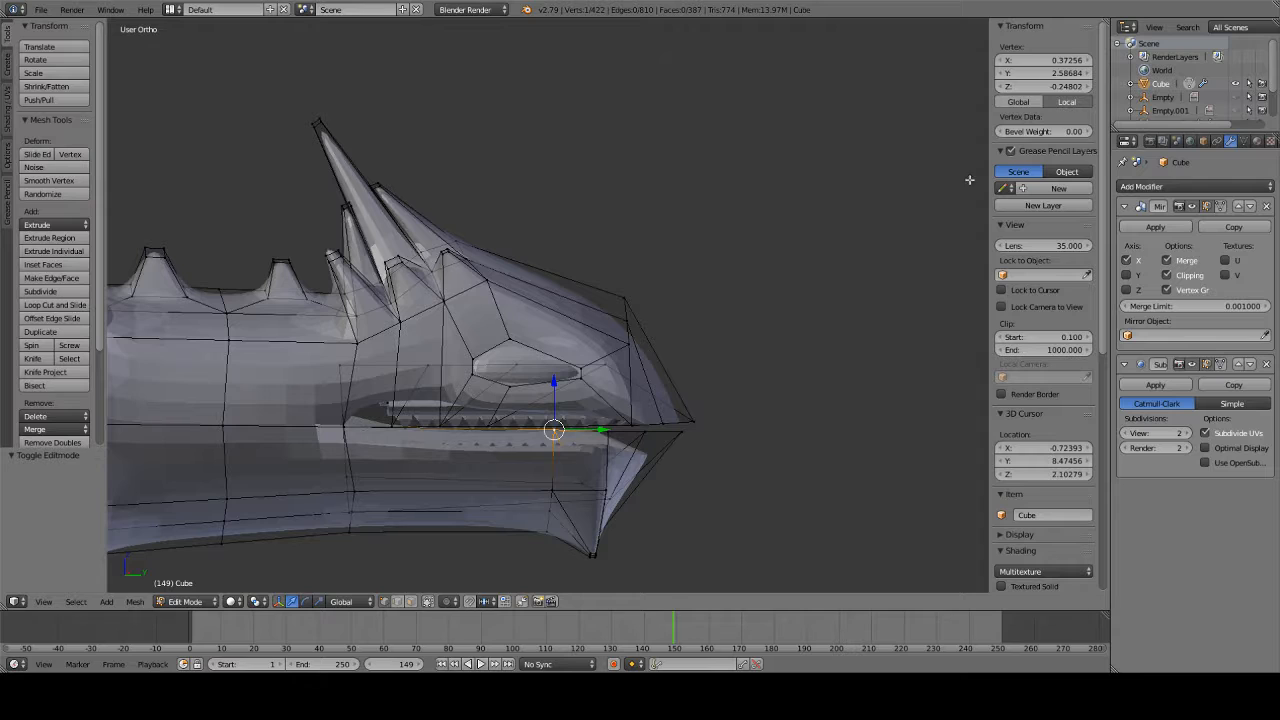
key("KP_3")
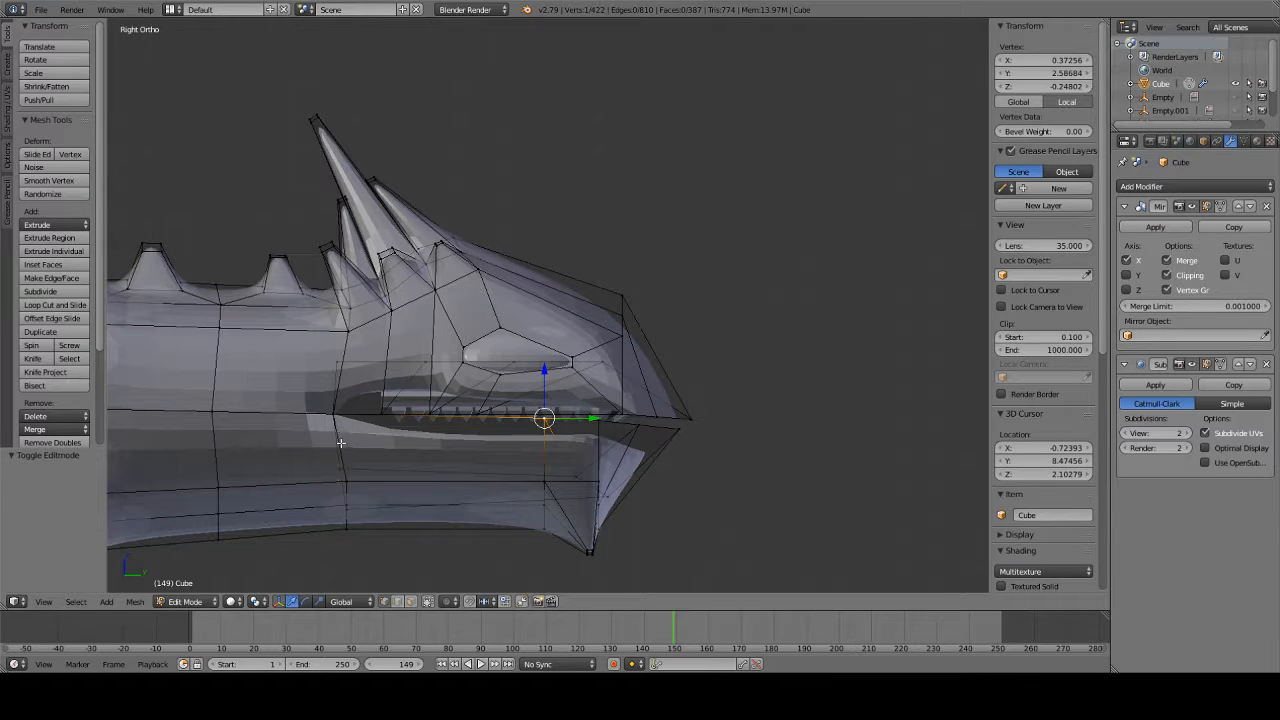
key("a")
right_click(672, 431)
right_click(632, 430, "shift")
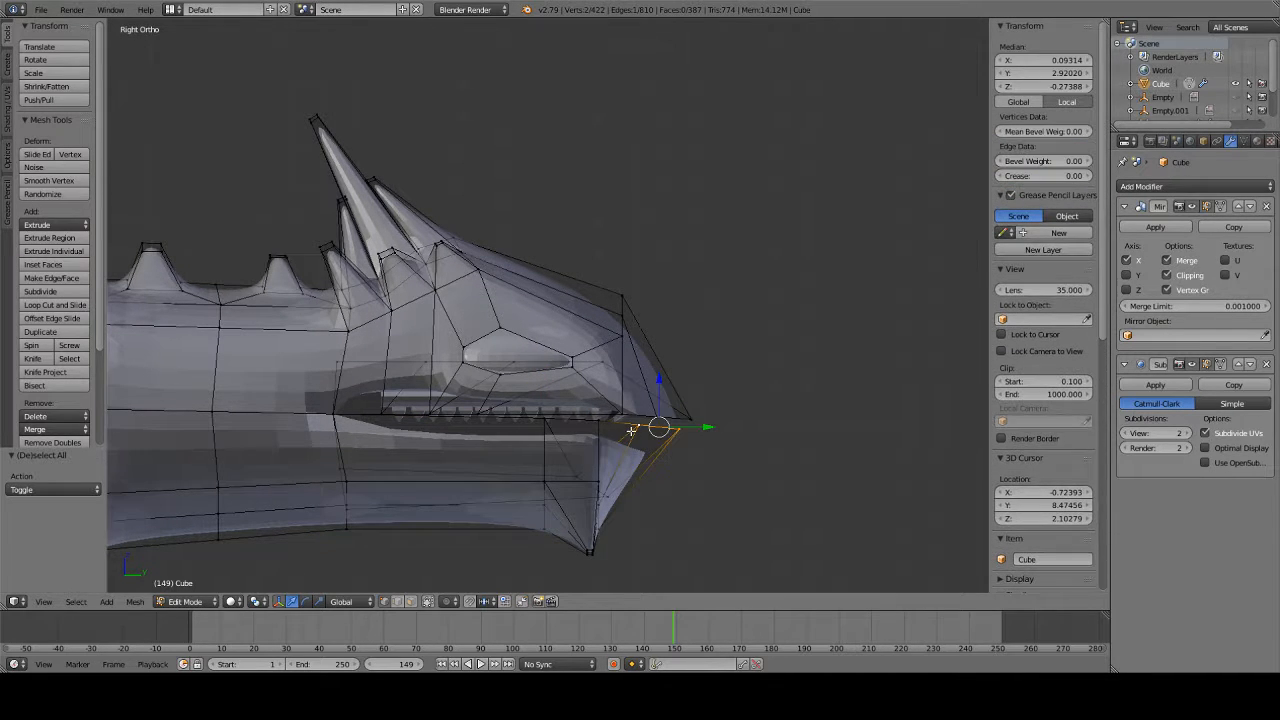
right_click(603, 427, "shift")
right_click(535, 429, "shift")
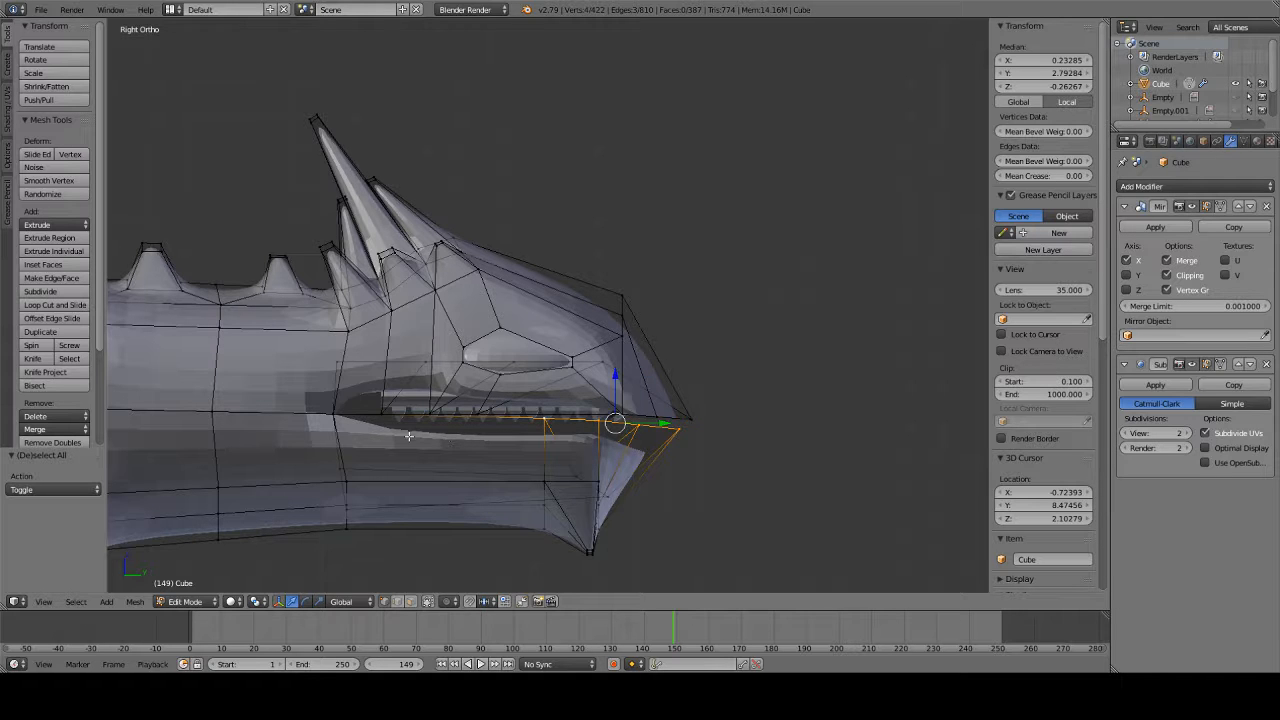
right_click(369, 426, "shift")
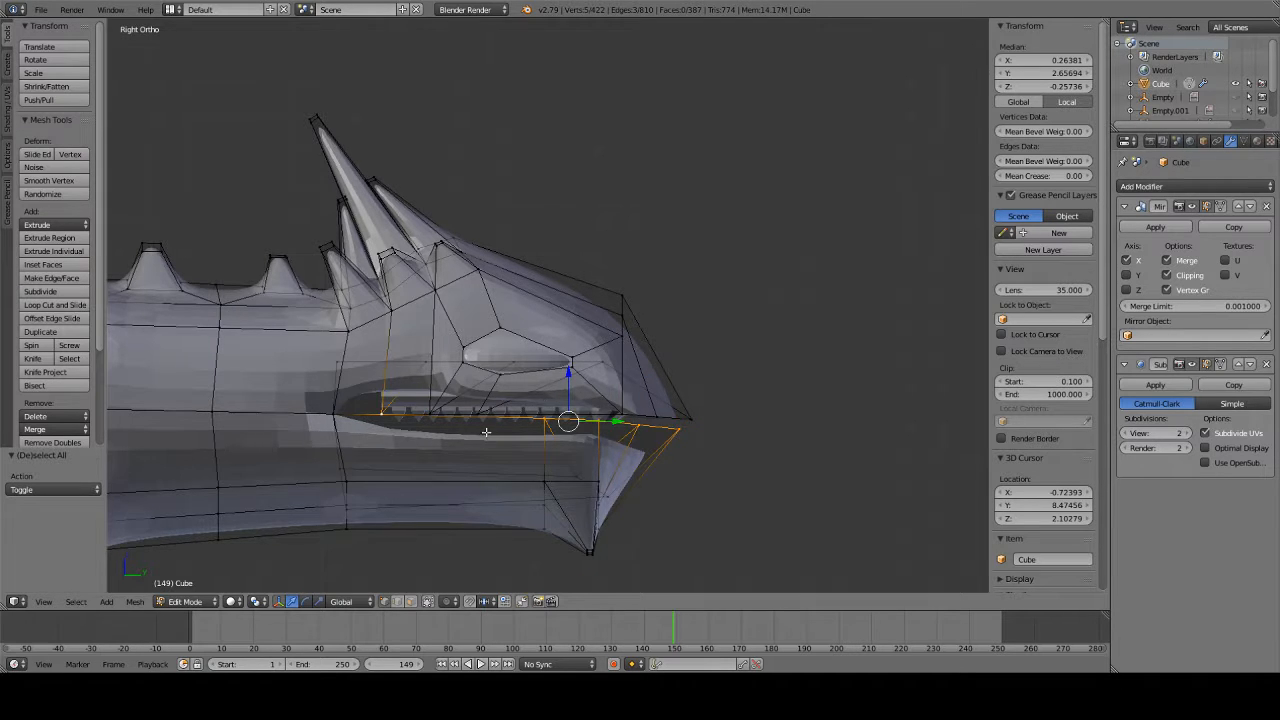
middle_click_drag(486, 432, 440, 434)
right_click(413, 435, "shift")
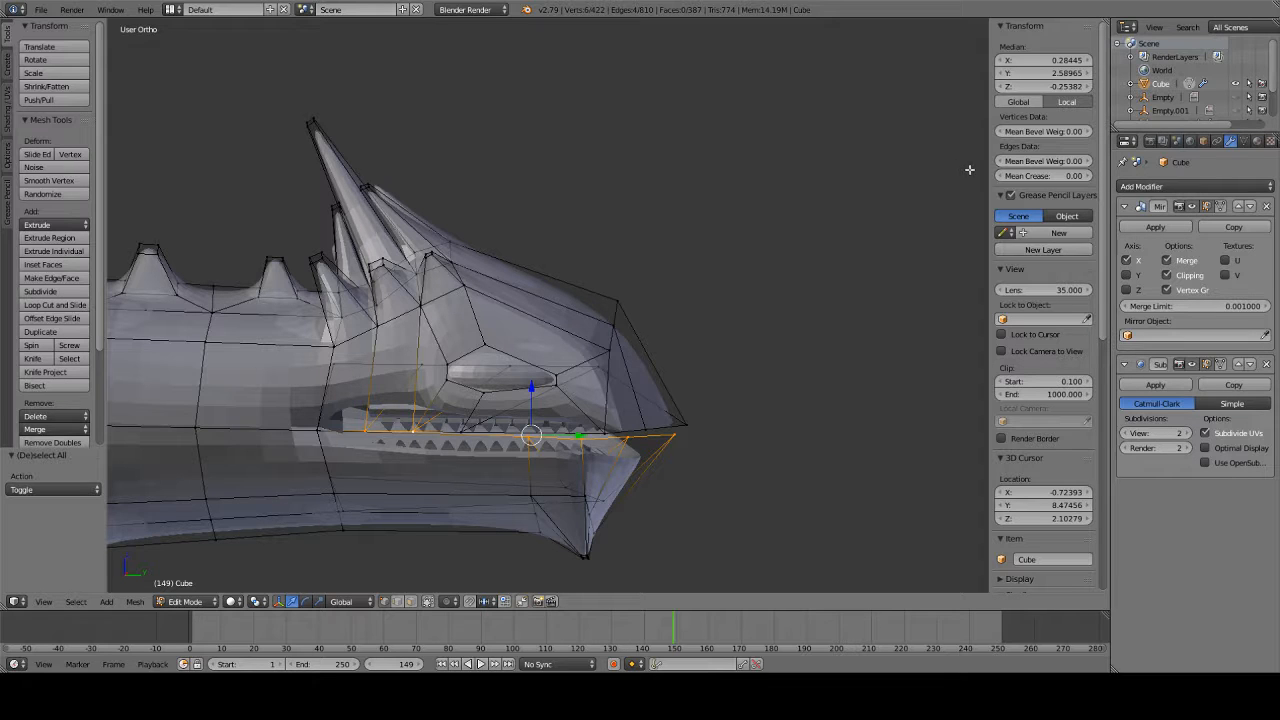
- Try to scale the selected mouth-line vertices
mouse_move(1020, 180)
left_mouse_down()
mouse_move(1100, 180)
mouse_move(1010, 180)
left_mouse_up()
left_click(781, 298)
scroll(809, 277, "down", 3)
middle_click_drag(809, 277, 766, 334)
key("s")
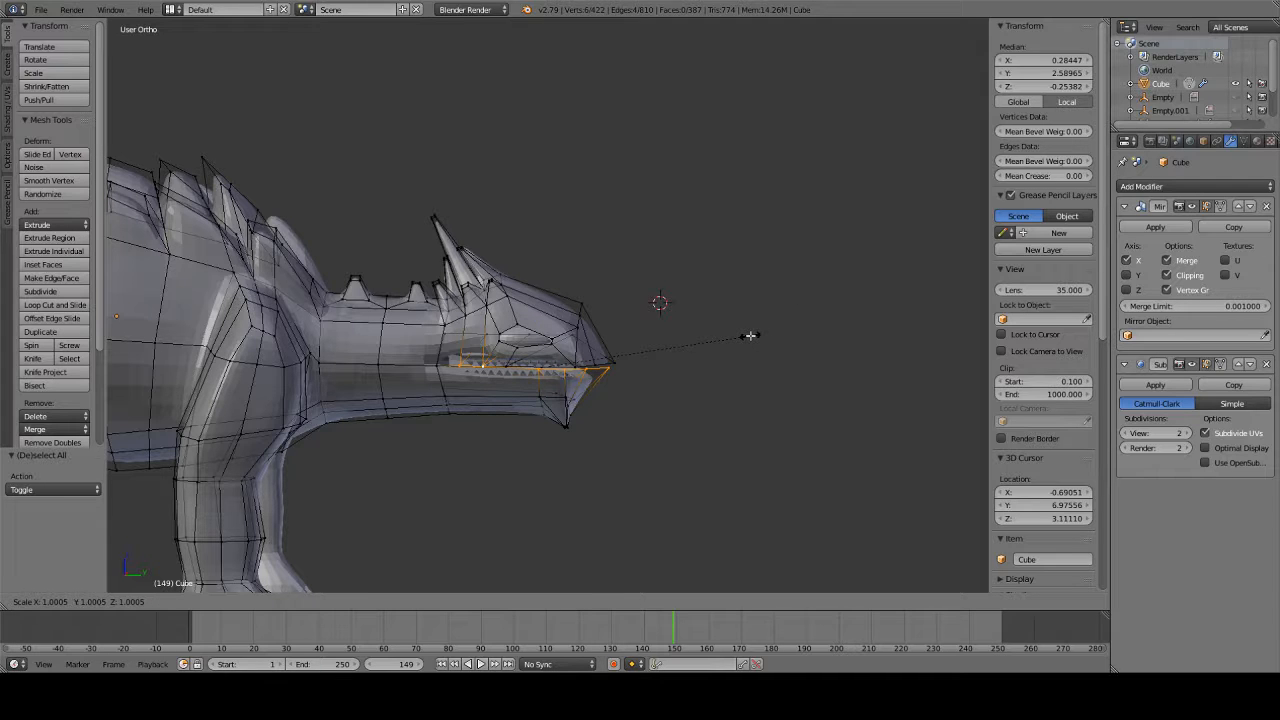
right_click(750, 336)
- Deselect all vertices and set the Subdivision Surface viewport level to 0
key("a")
left_click(1126, 435)
left_click(1126, 435)
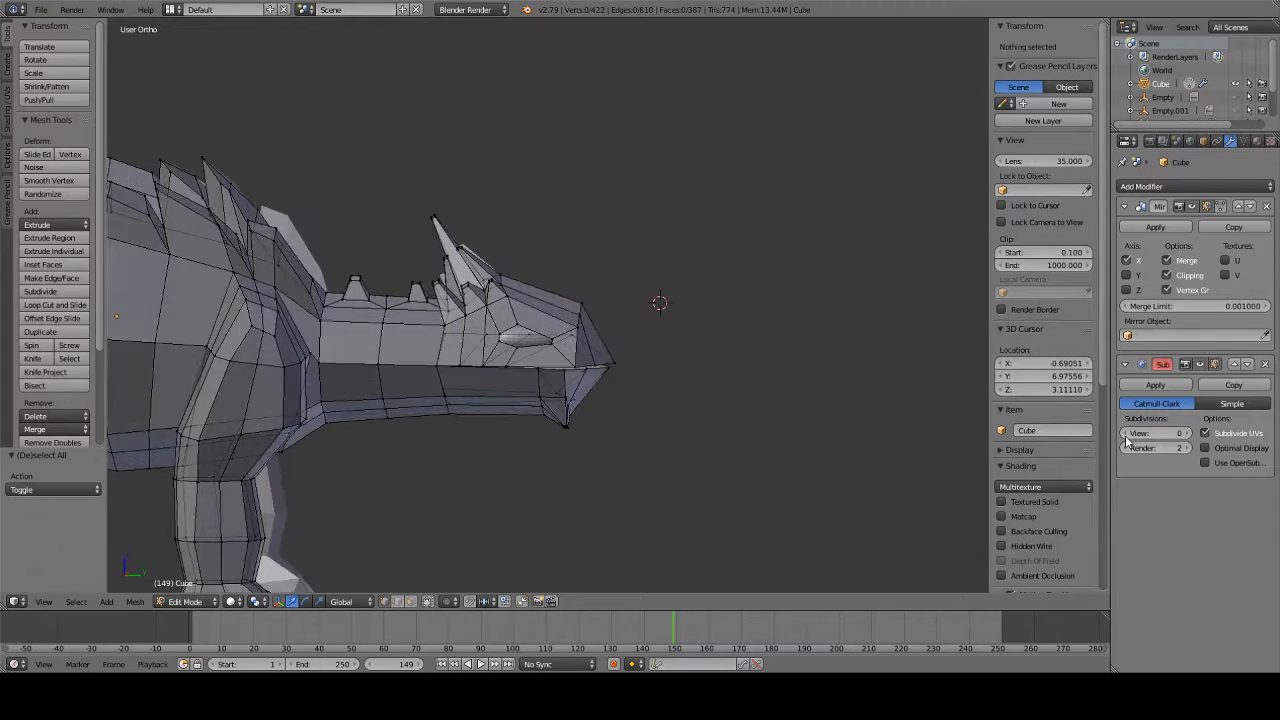
scroll(515, 359, "down", 5)
middle_click_drag(549, 333, 576, 388)
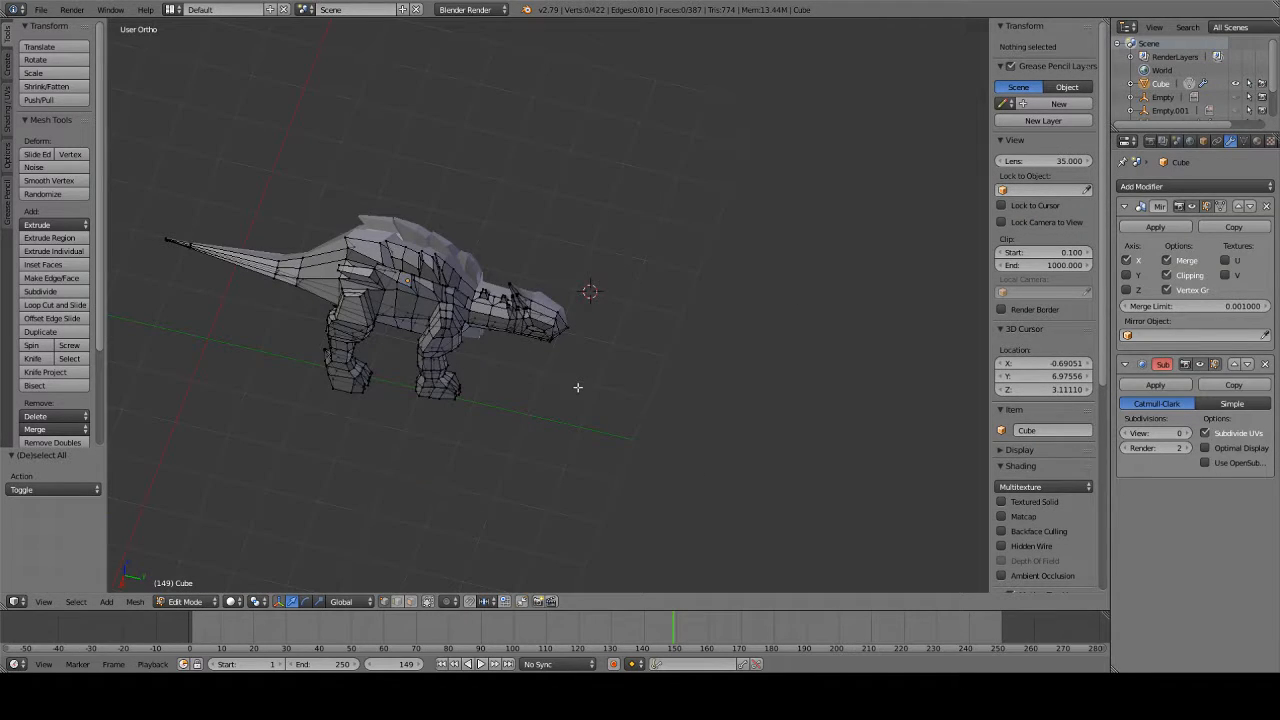
- Snap the 3D cursor to the center of the scene and return to Object Mode
key("shift+s")
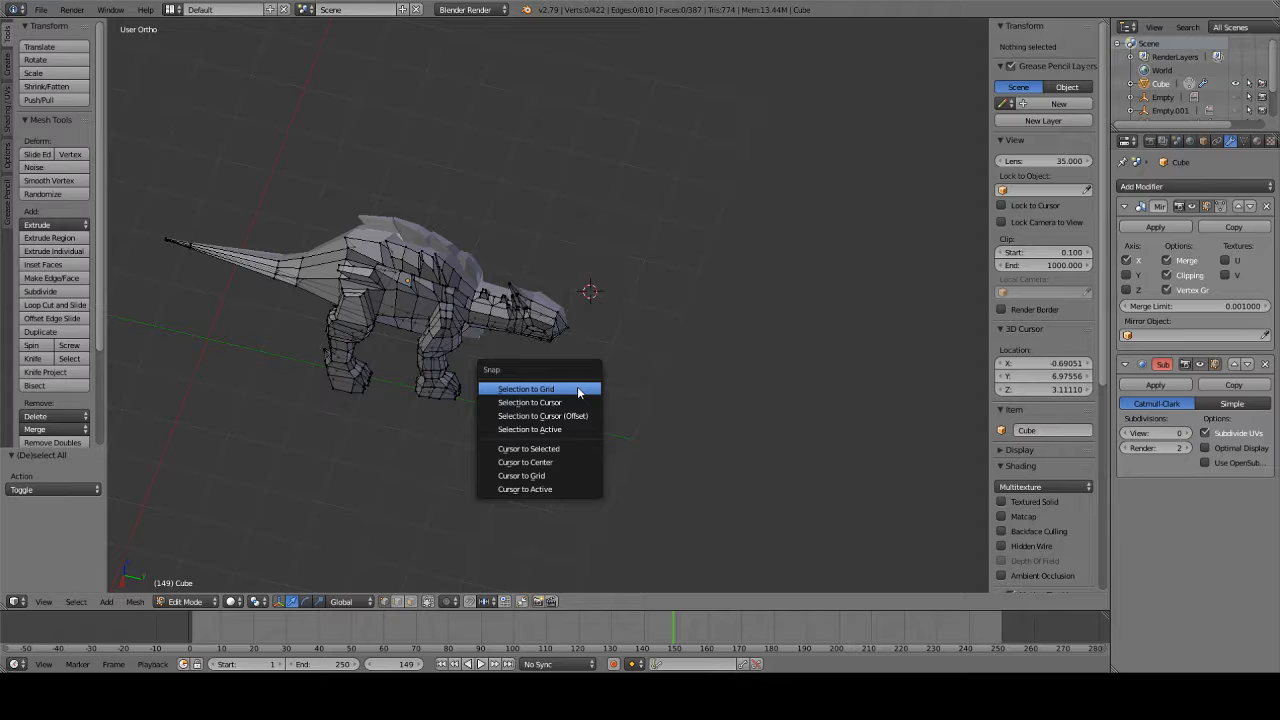
left_click(580, 463)
left_click(195, 601)
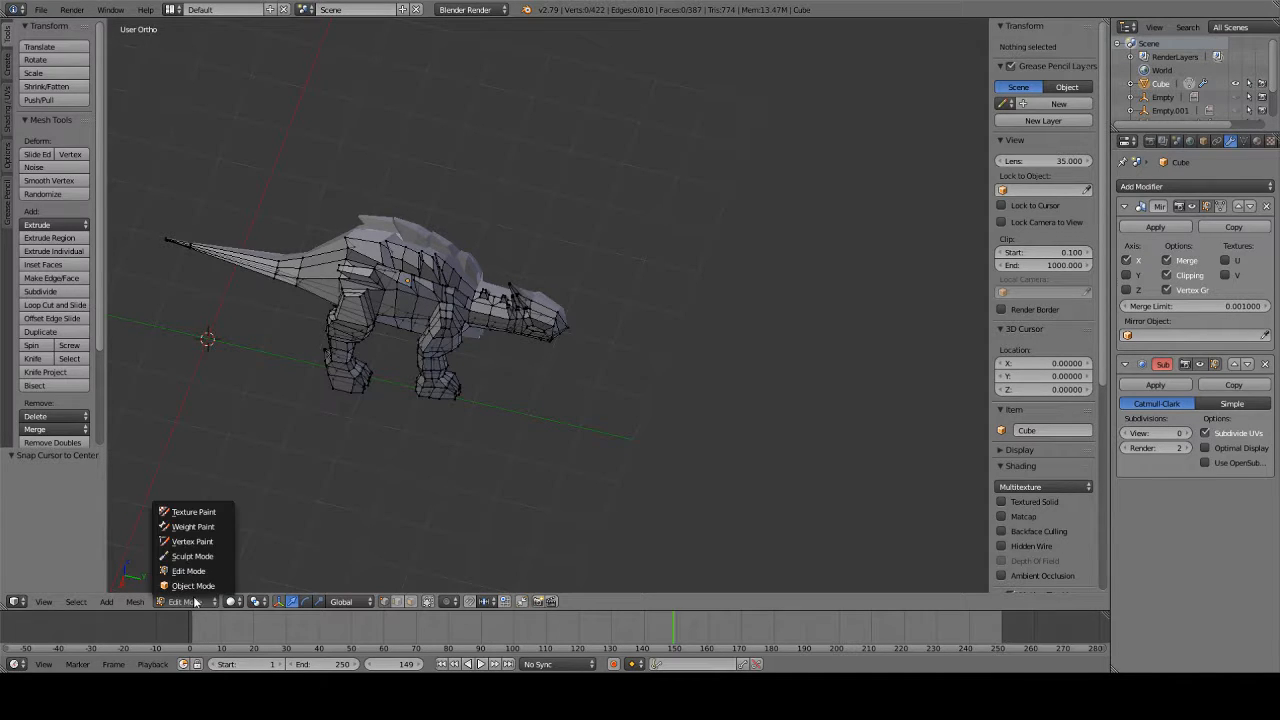
left_click(197, 587)
- Deselect the creature model and view it whole from above its side
middle_click_drag(365, 361, 532, 348)
scroll(476, 319, "down", 2)
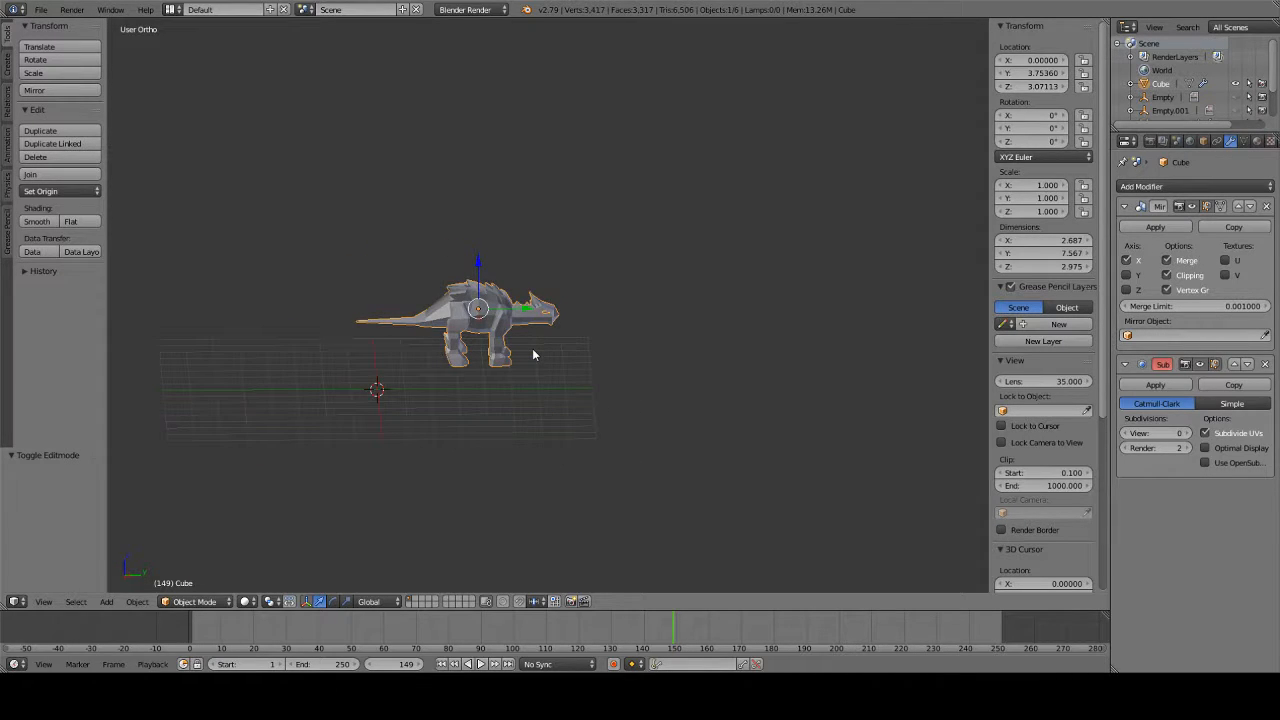
key("a")
scroll(575, 364, "up", 3)
middle_click_drag(575, 364, 562, 290)
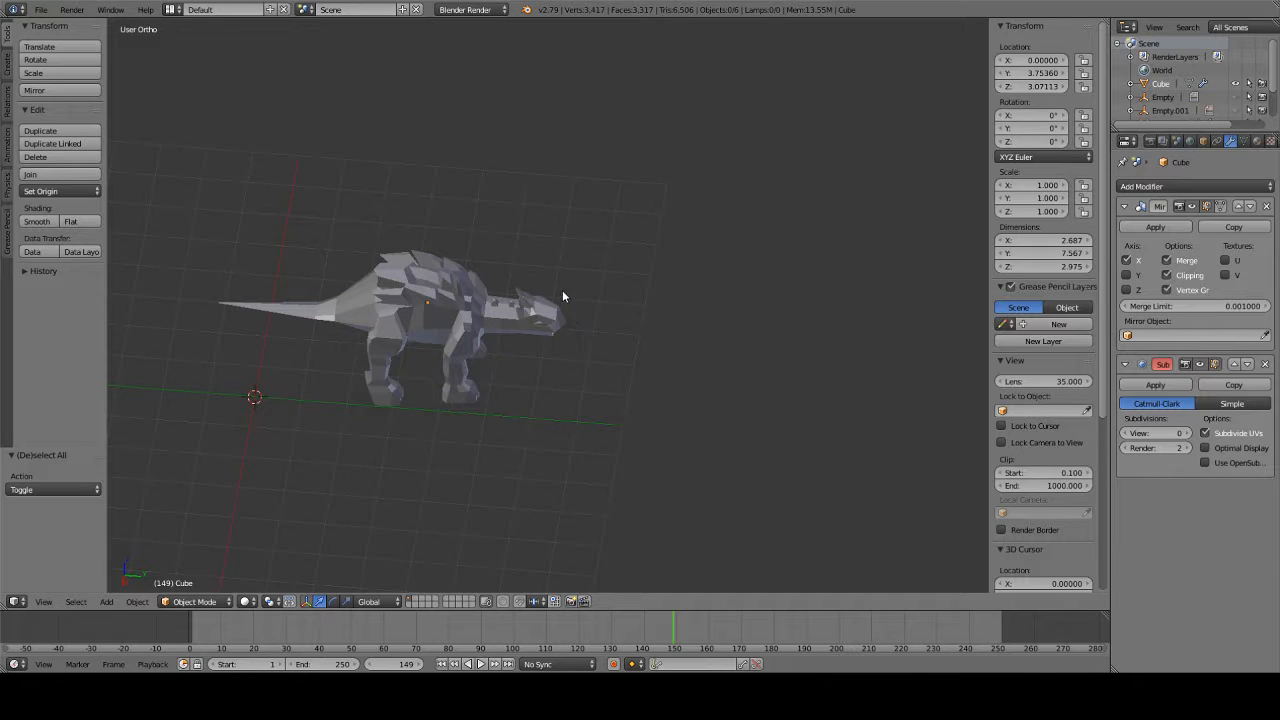
- Select the entire creature with its attached objects and duplicate it in place
mouse_move(286, 172)
left_mouse_down("ctrl")
mouse_move(143, 329)
mouse_move(569, 471)
mouse_move(603, 227)
left_mouse_up("ctrl")
middle_click_drag(602, 227, 597, 334)
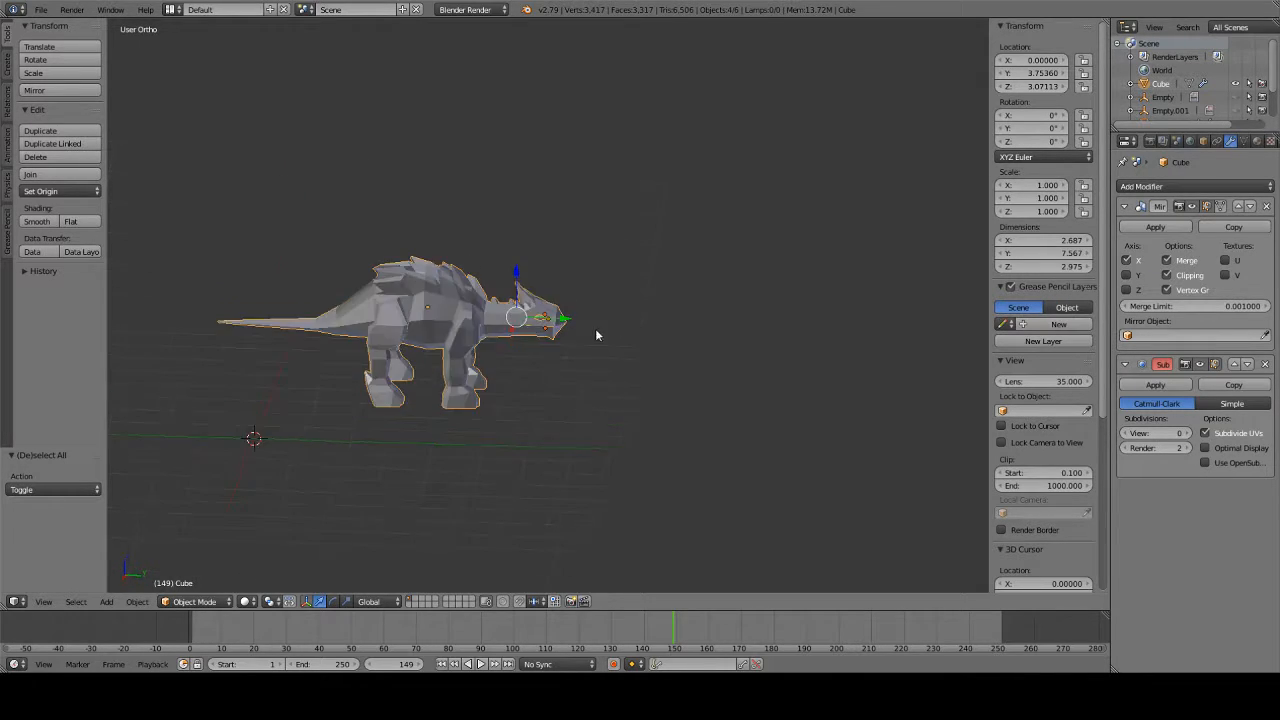
scroll(590, 330, "up", 3)
scroll(575, 323, "down", 3)
key("shift+d")
right_click(908, 244)
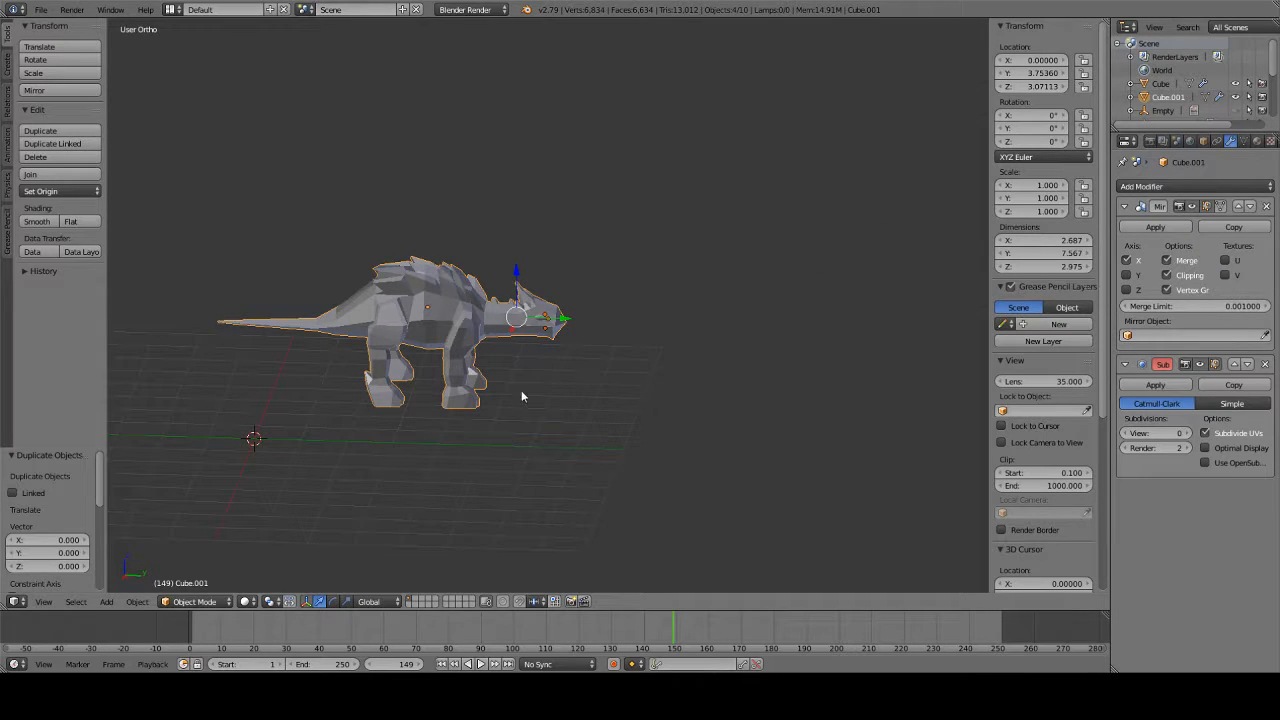
- Move the duplicated creature to the second layer and show only that layer
scroll(521, 394, "up", 8)
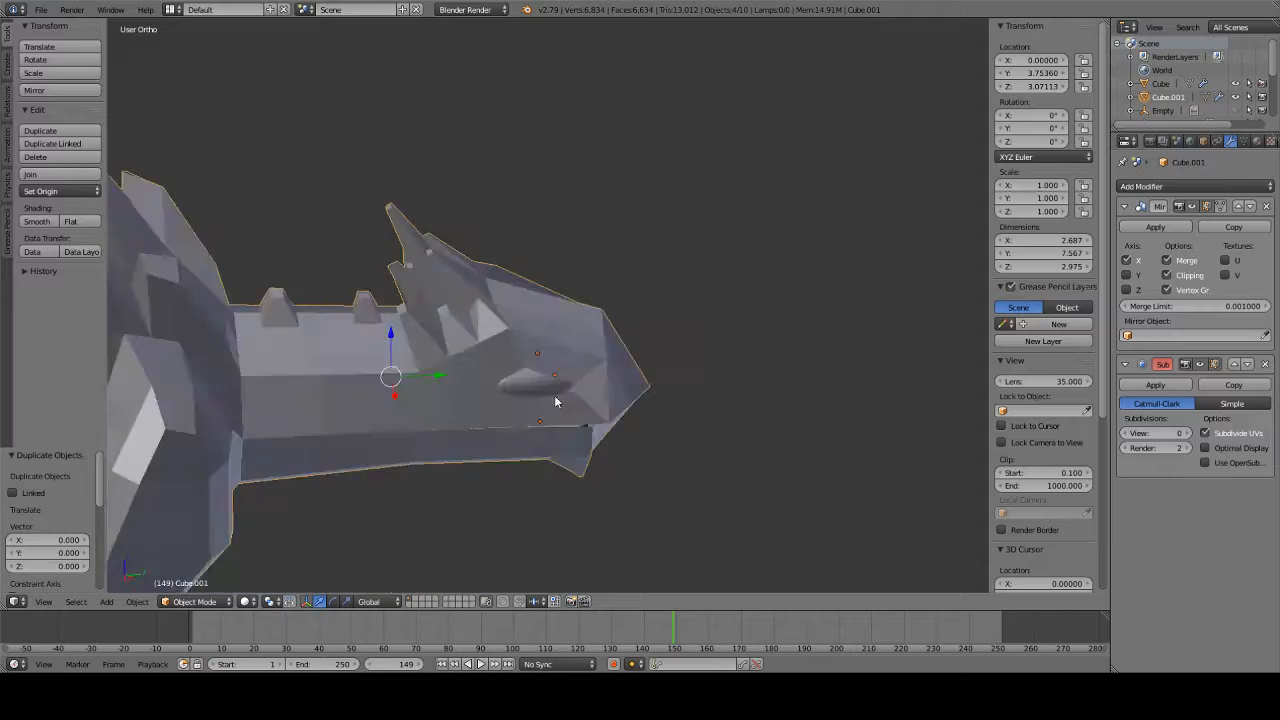
scroll(540, 396, "down", 10)
middle_click_drag(557, 372, 582, 344)
key("m")
left_click(704, 366)
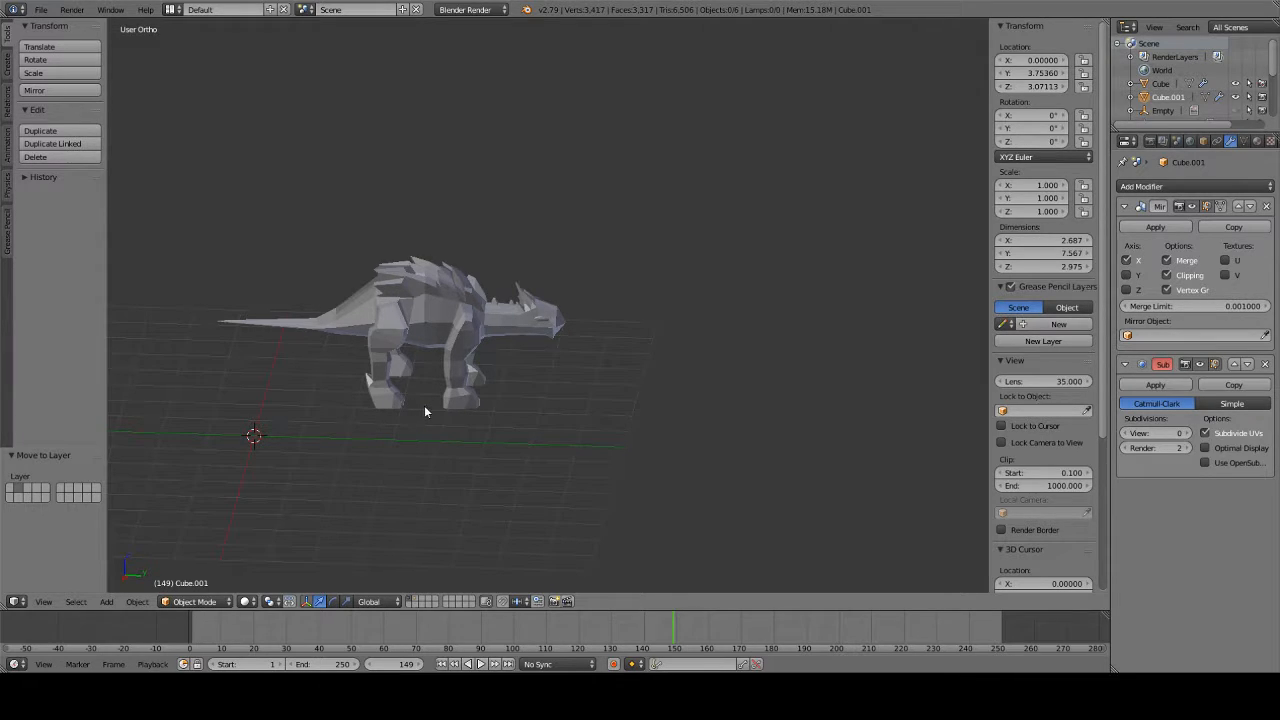
left_click(416, 599)
scroll(467, 418, "down", 3)
scroll(466, 422, "up", 4)
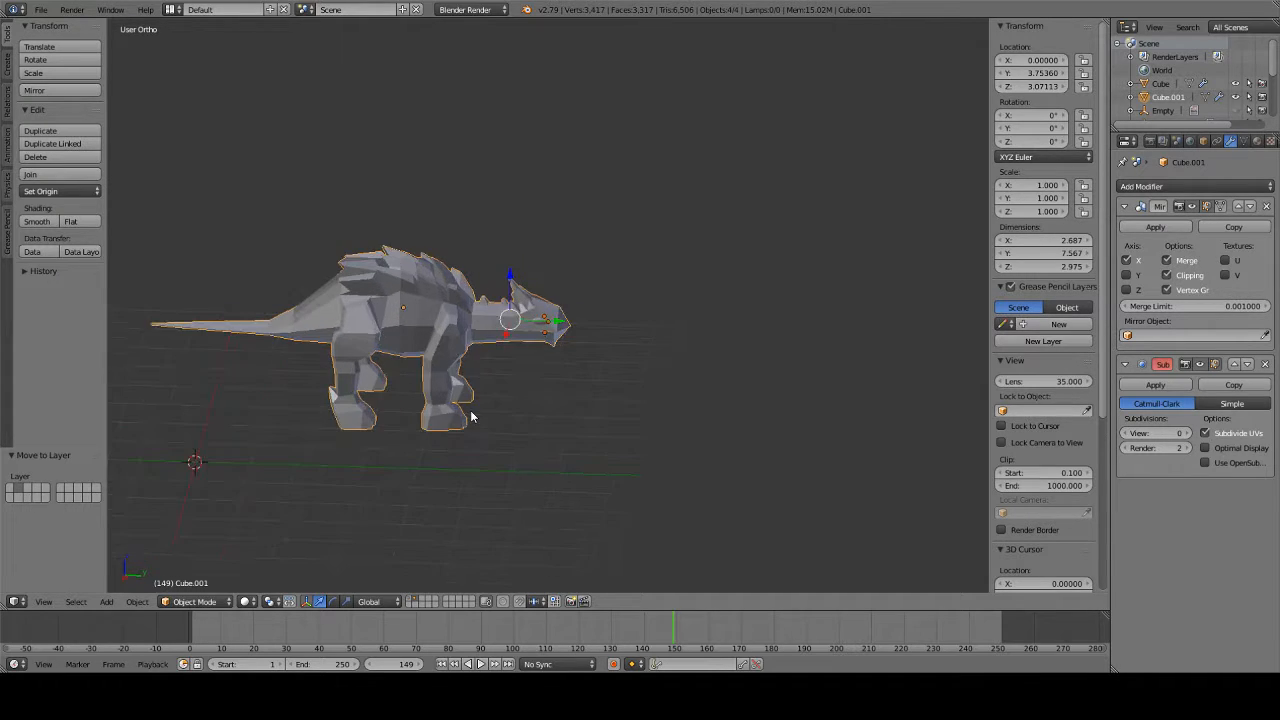
- Deselect everything and examine the duplicated creature's body and head from several angles
key("a")
middle_click_drag(466, 422, 519, 384)
scroll(463, 332, "up", 5)
scroll(463, 331, "down", 5)
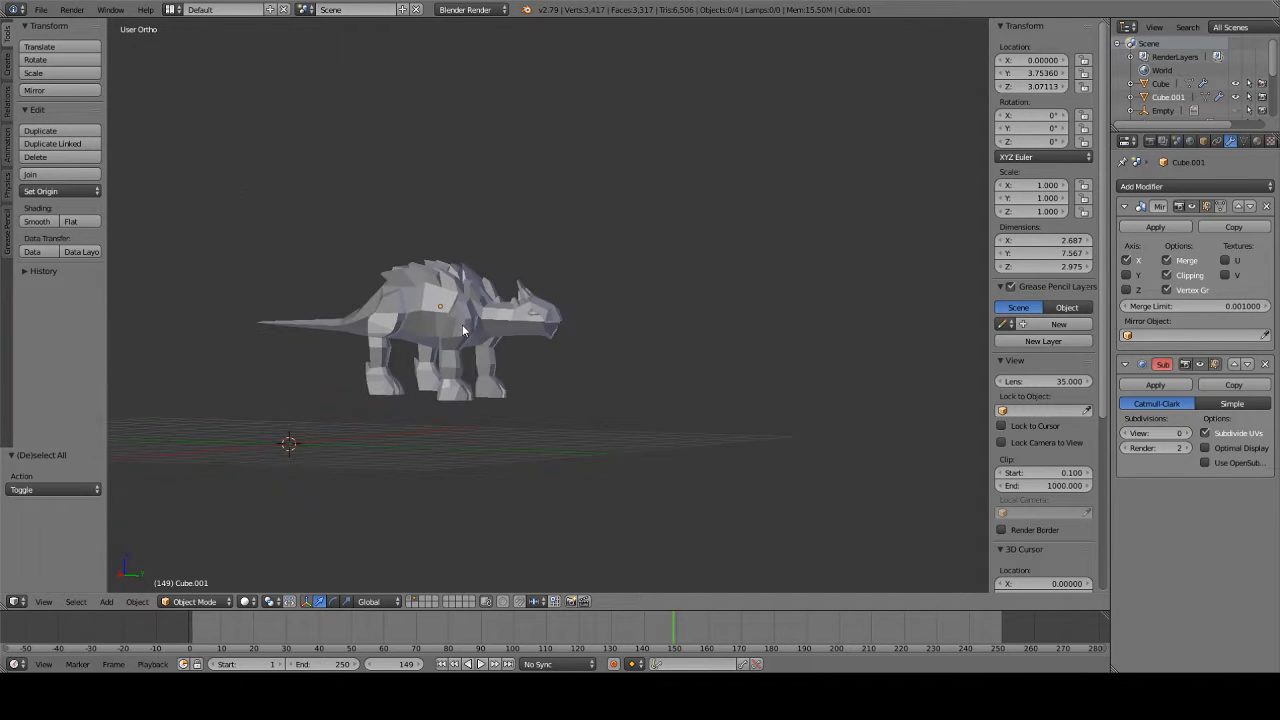
middle_click_drag(463, 331, 550, 344)
scroll(550, 344, "up", 6)
scroll(552, 347, "down", 7)
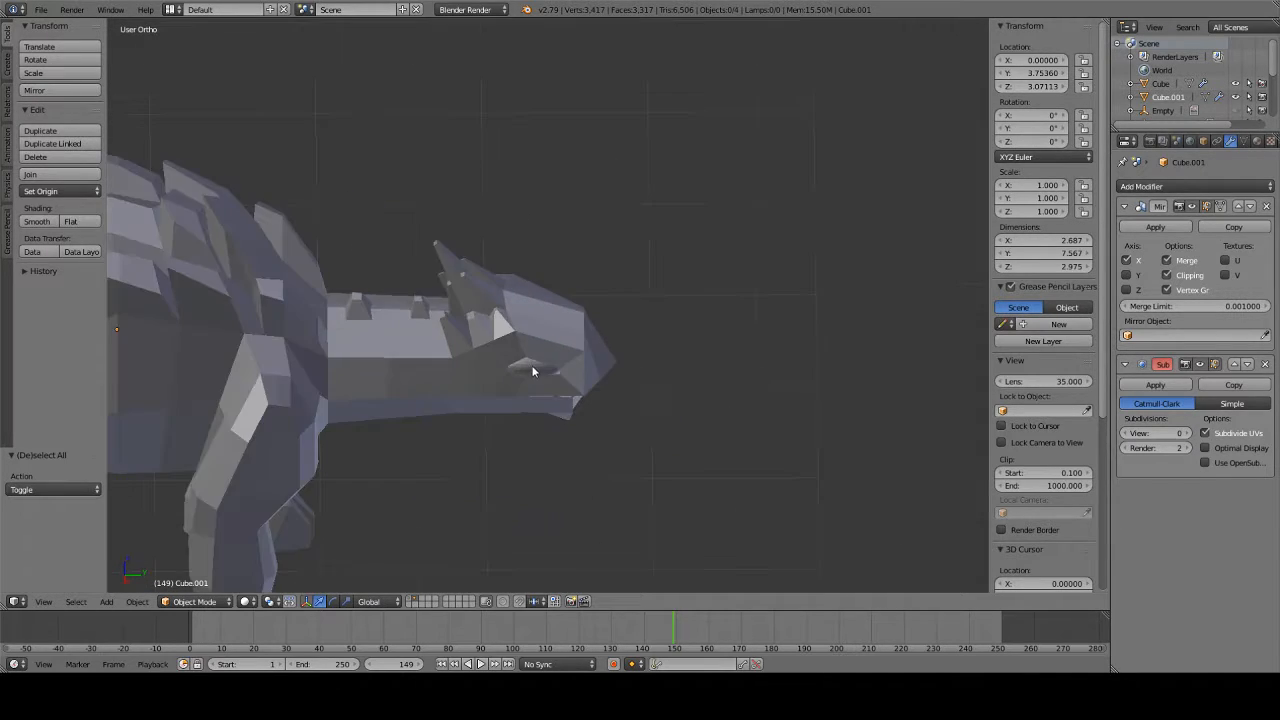
middle_click_drag(443, 362, 631, 236, "shift")
scroll(461, 256, "down", 4)
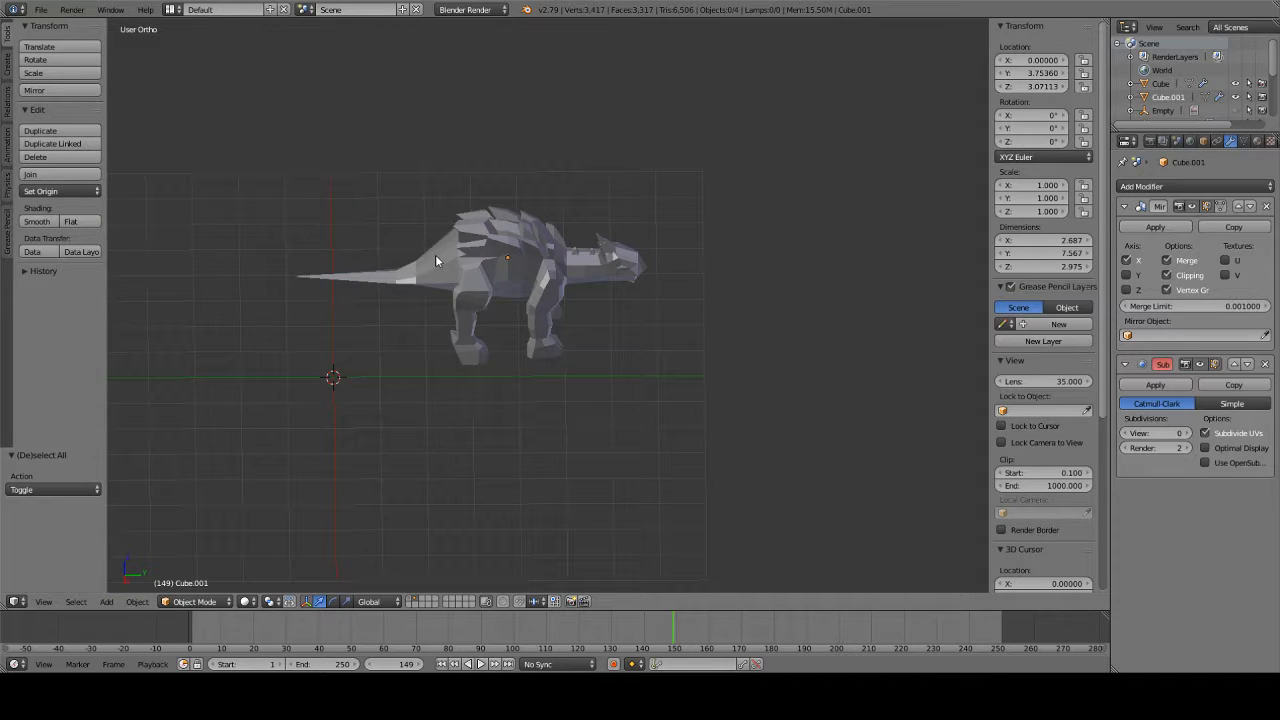
- Add a single-bone armature at the scene origin and switch to the right orthographic view
key("shift+a")
mouse_move(437, 330)
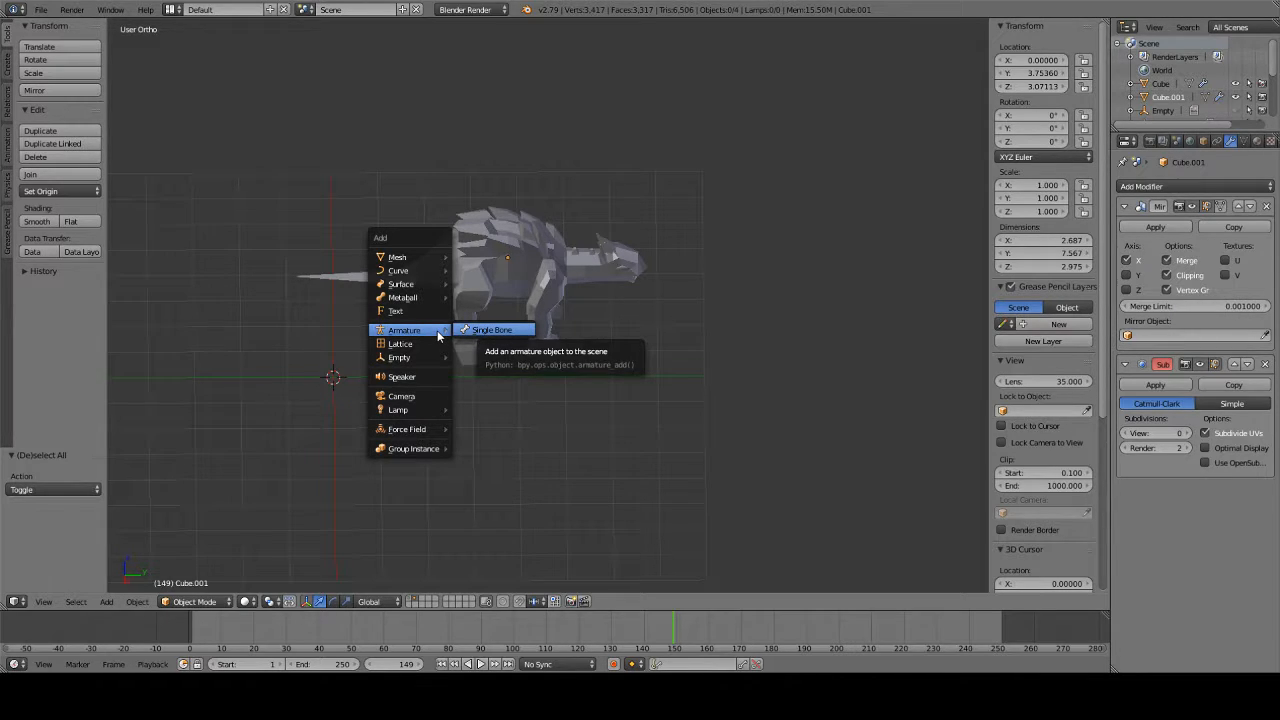
left_click(476, 330)
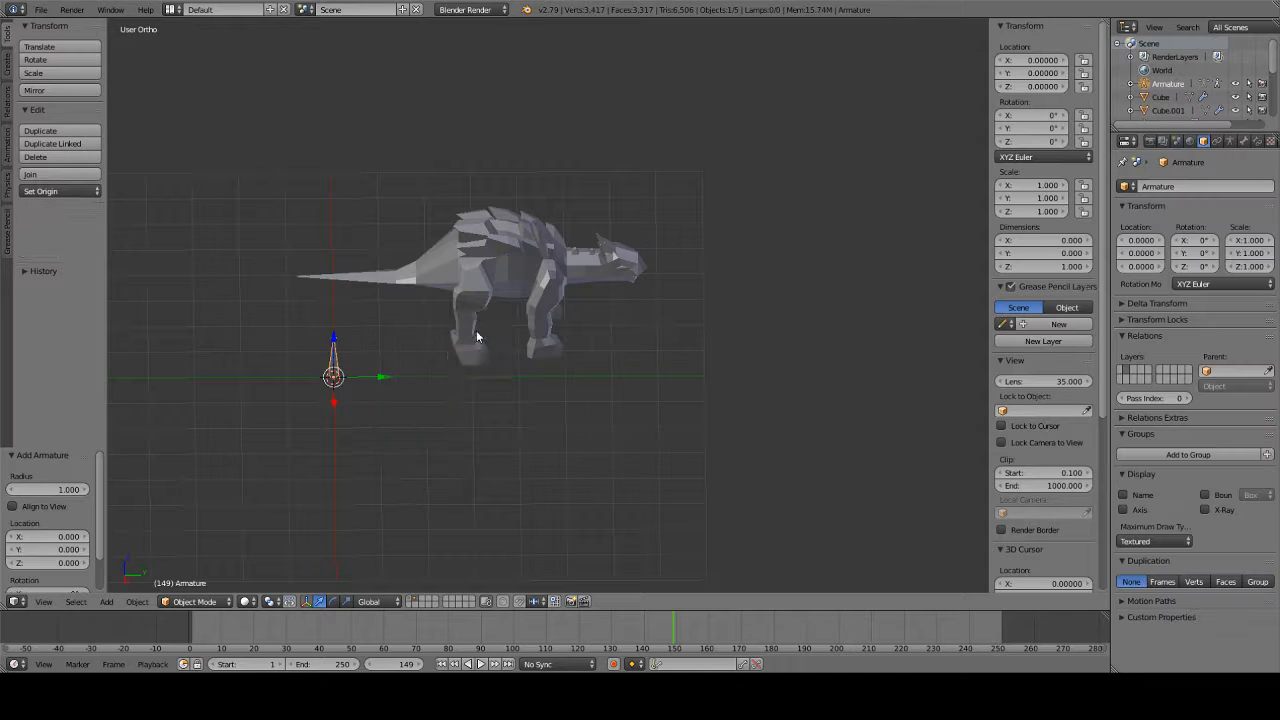
middle_click_drag(423, 363, 415, 335)
key("KP_3")
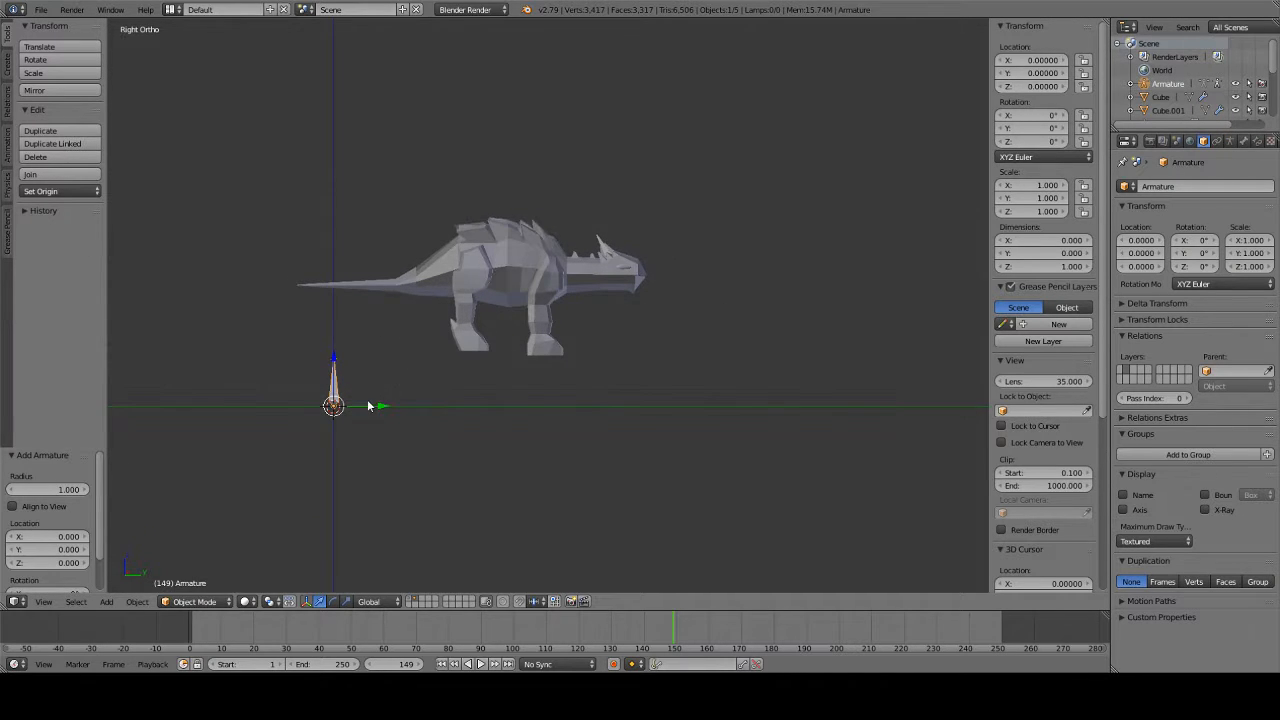
- Move the armature into the creature's hip area at about Y 2.81, Z 2.97, and enable its X-Ray display
left_click_drag(378, 406, 530, 415)
left_click_drag(492, 362, 505, 245)
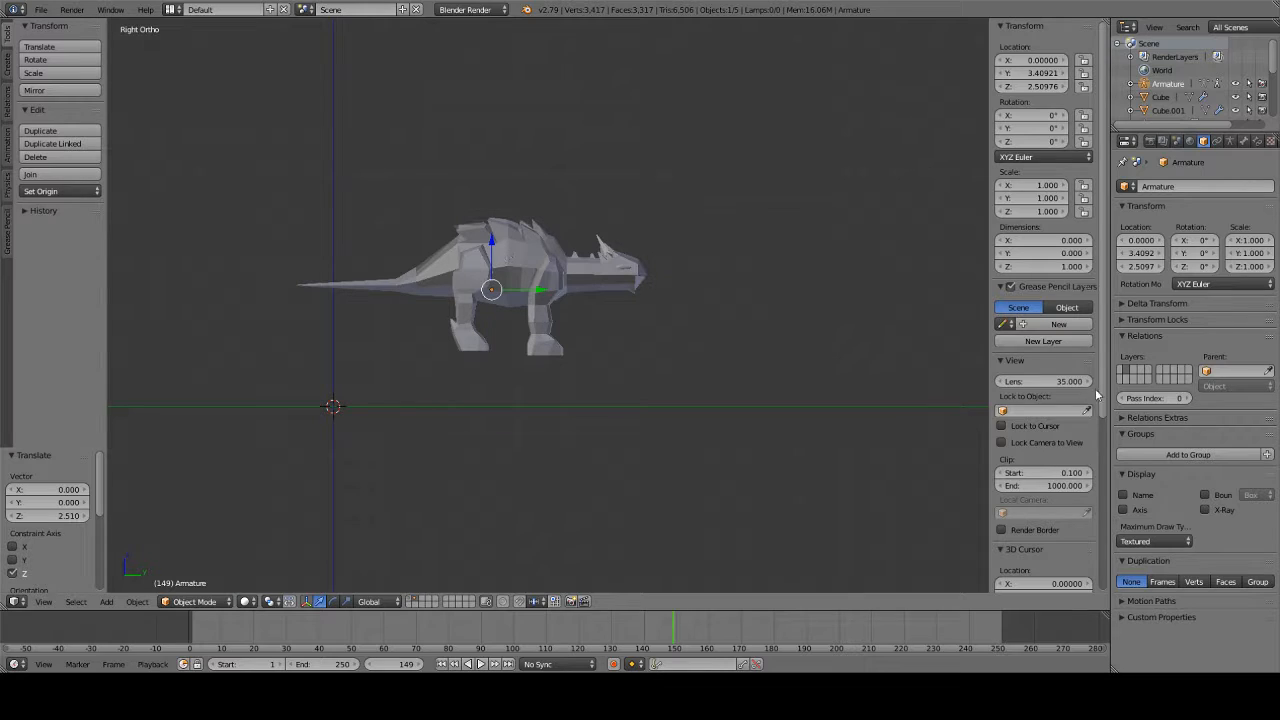
left_click(1205, 509)
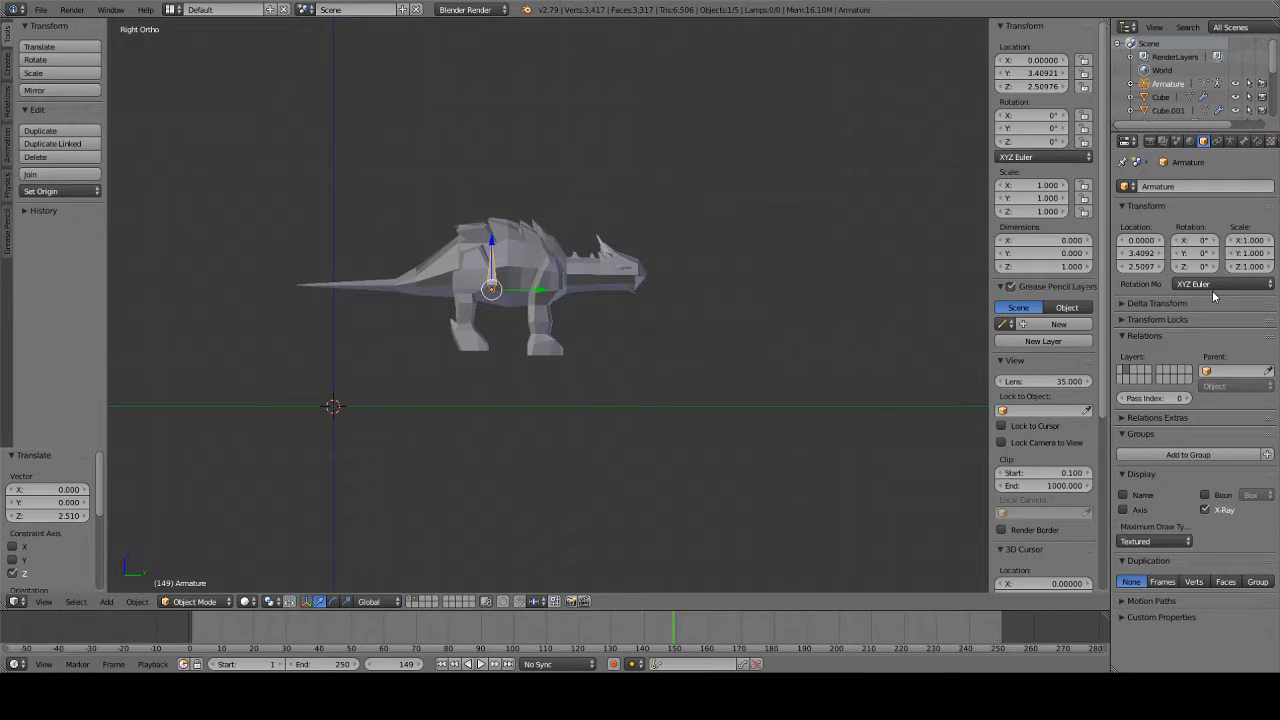
scroll(612, 200, "up", 5)
middle_click_drag(454, 166, 575, 300, "shift")
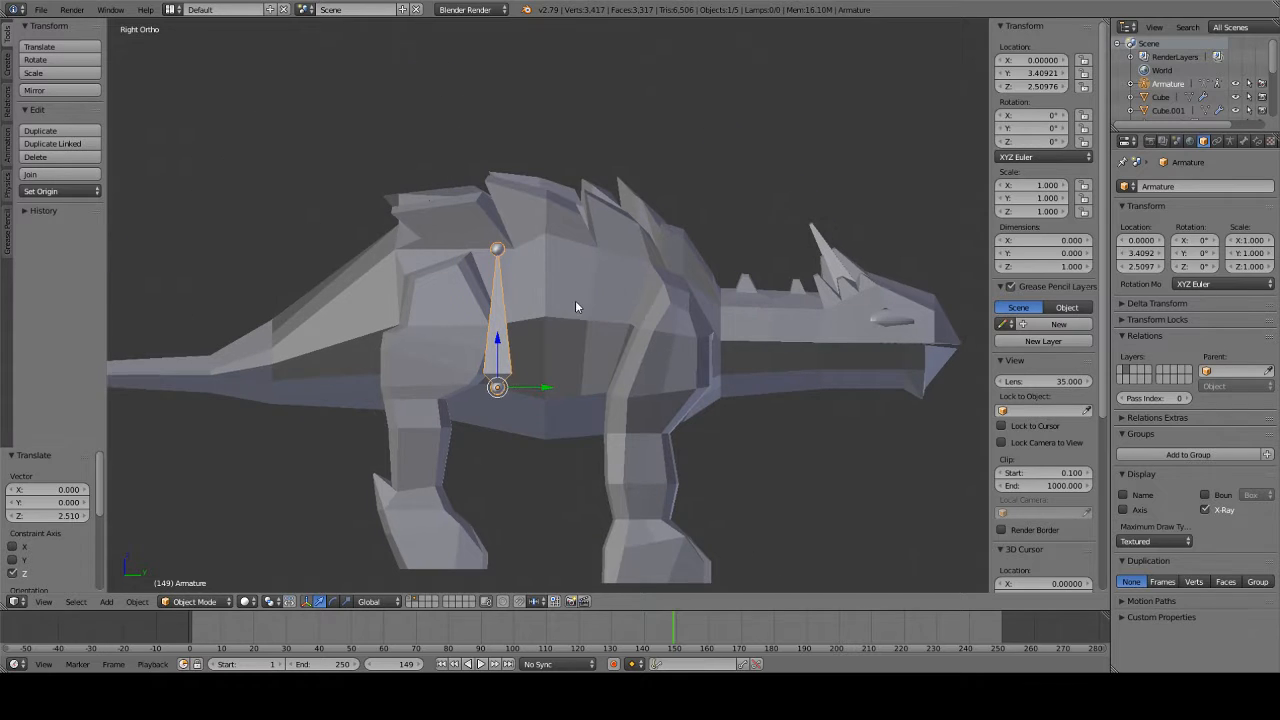
left_click_drag(495, 338, 498, 258)
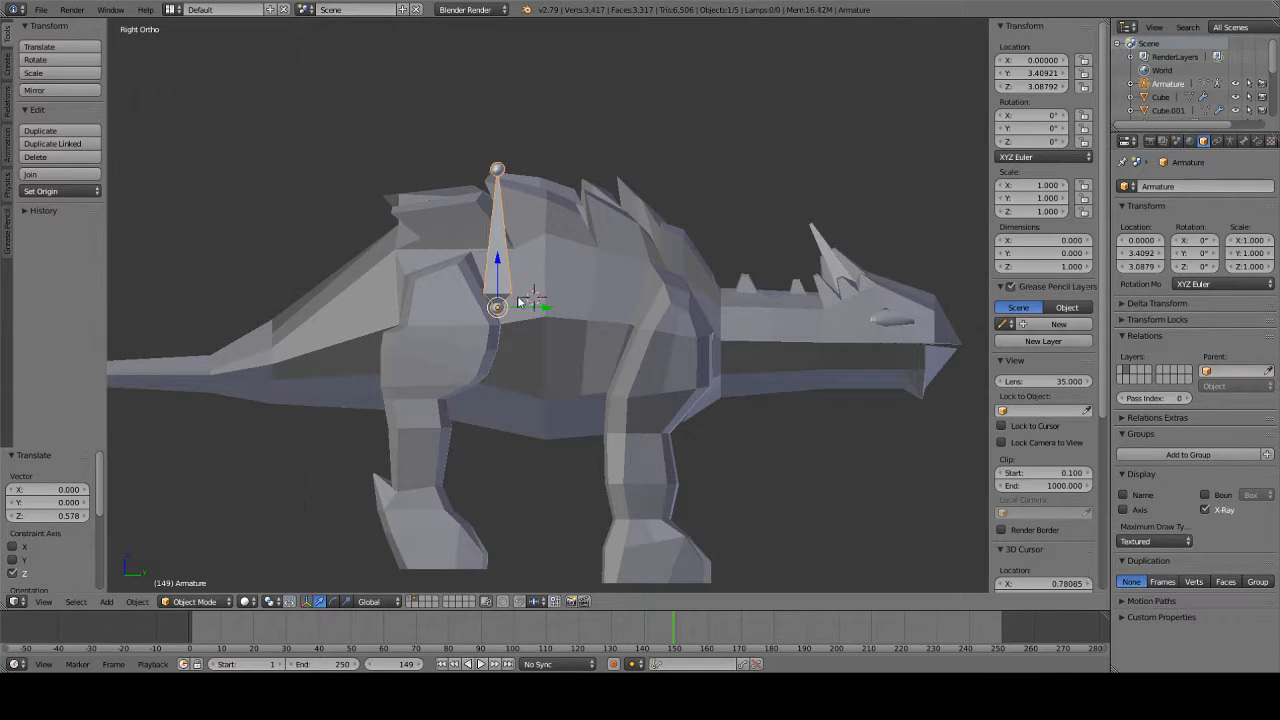
left_click_drag(549, 308, 415, 275)
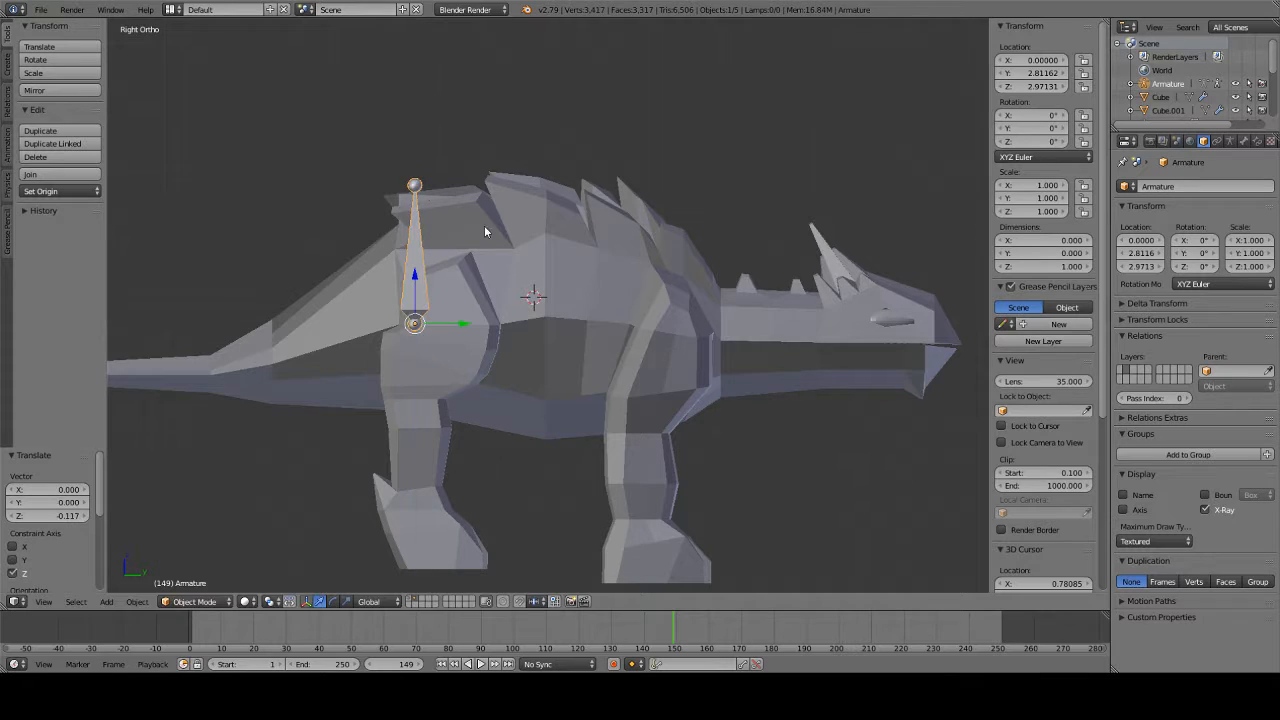
- In Edit Mode, move the bone's tail forward to mid-body at about Y 0.98, Z 0.10
left_click(194, 601)
left_click(195, 568)
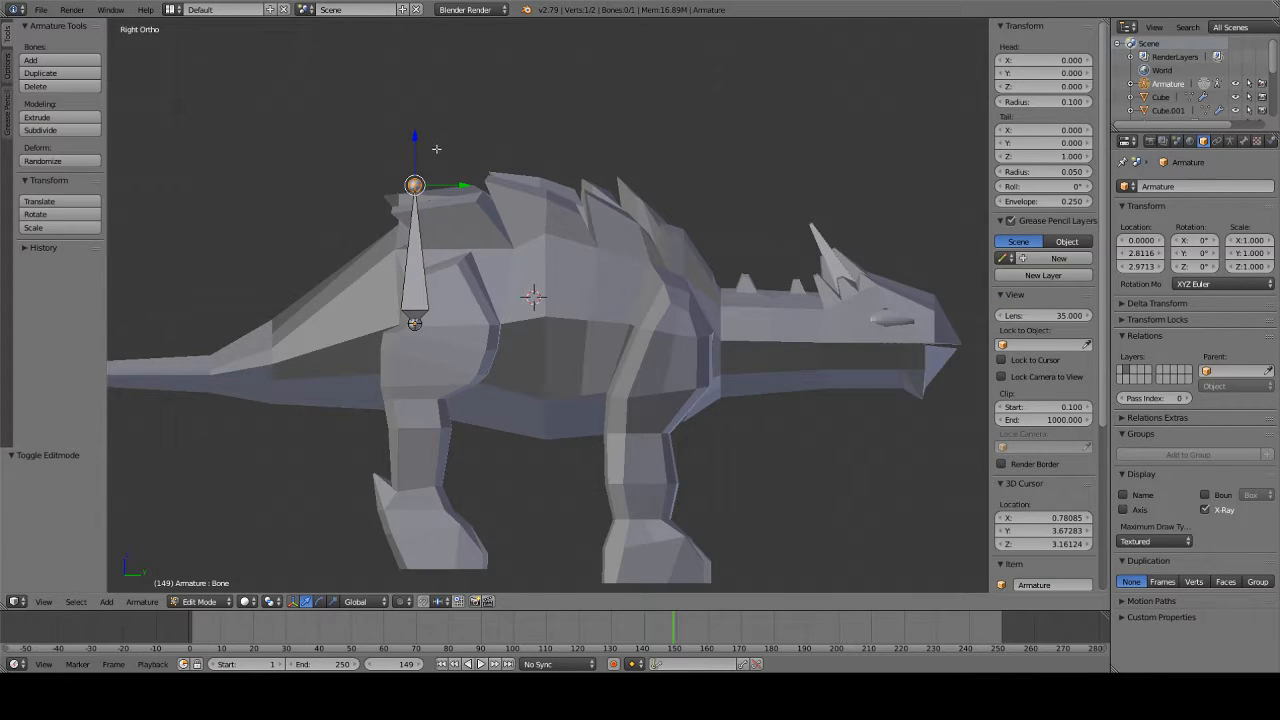
left_click(420, 155)
left_click(448, 190)
left_click_drag(457, 186, 573, 310)
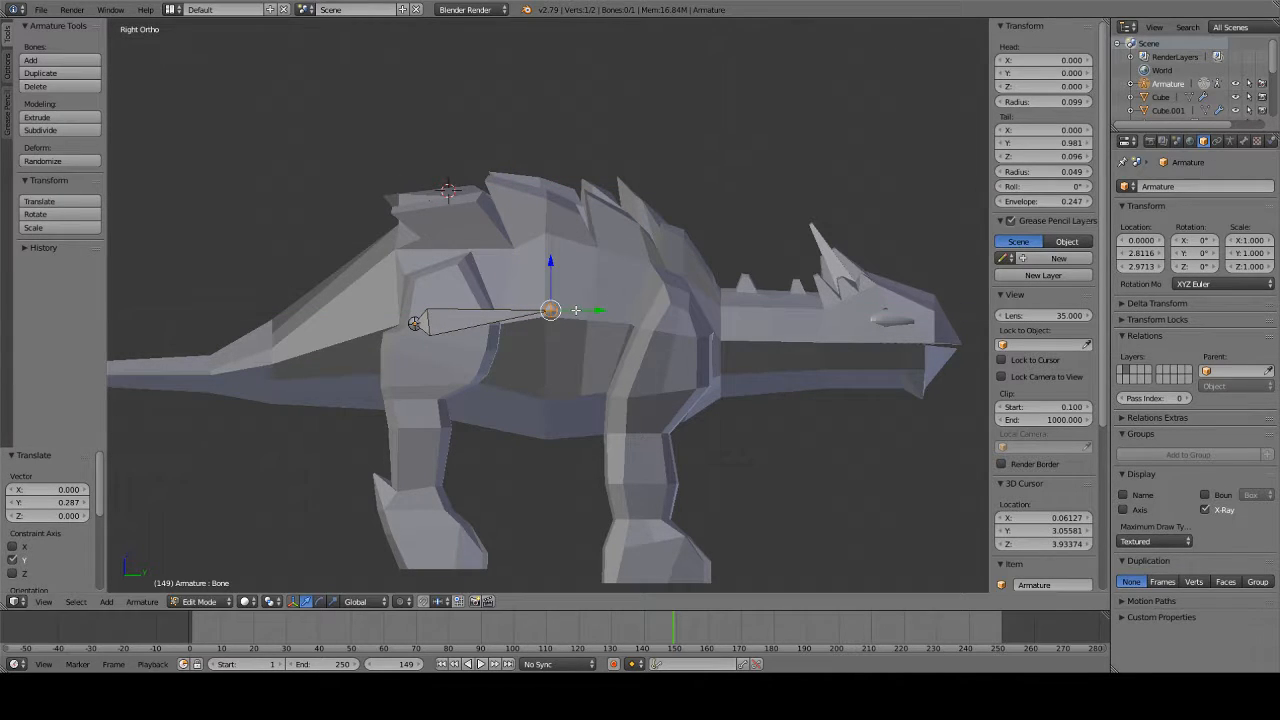
- Extrude a second spine bone toward the shoulders, with its tail at about Y 1.89, Z -0.06
key("e")
left_click(590, 316)
left_click(698, 323)
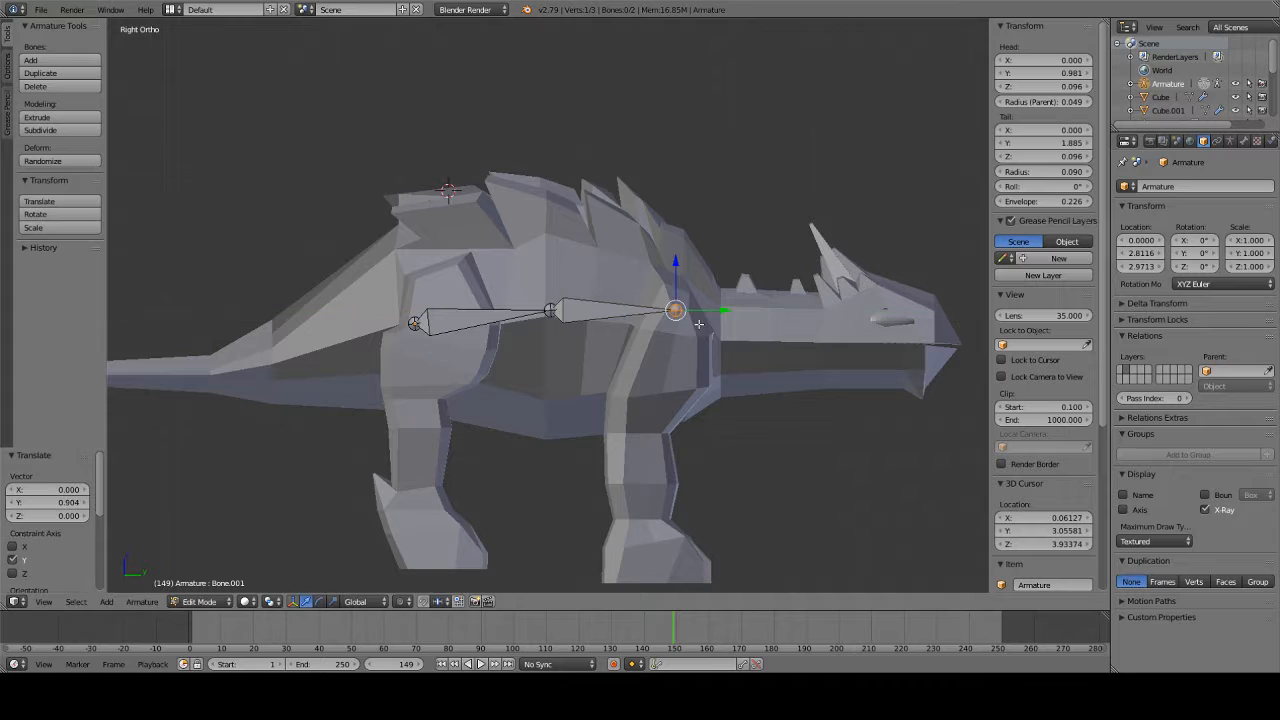
left_click_drag(663, 262, 663, 284)
- Raise the mid-spine joint to about Z 0.27 and move the shoulder joint forward to about Y 1.99
right_click(549, 311)
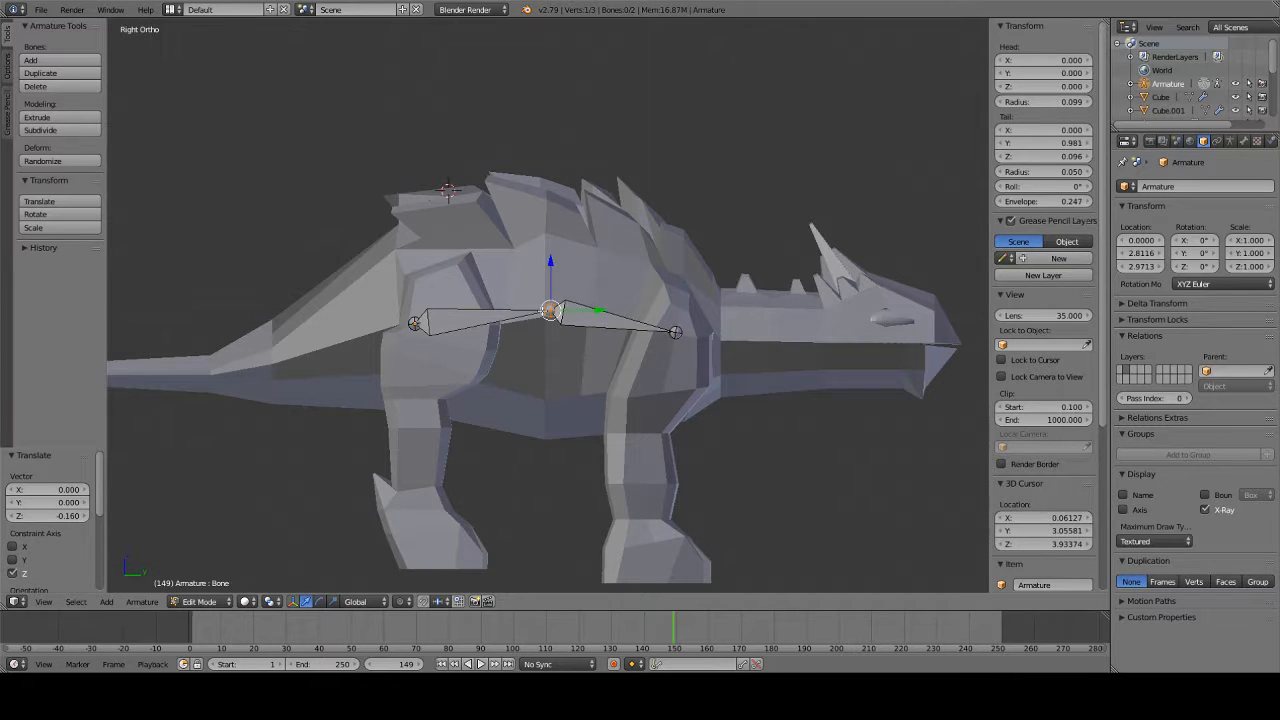
left_click_drag(554, 274, 555, 248)
right_click(674, 330)
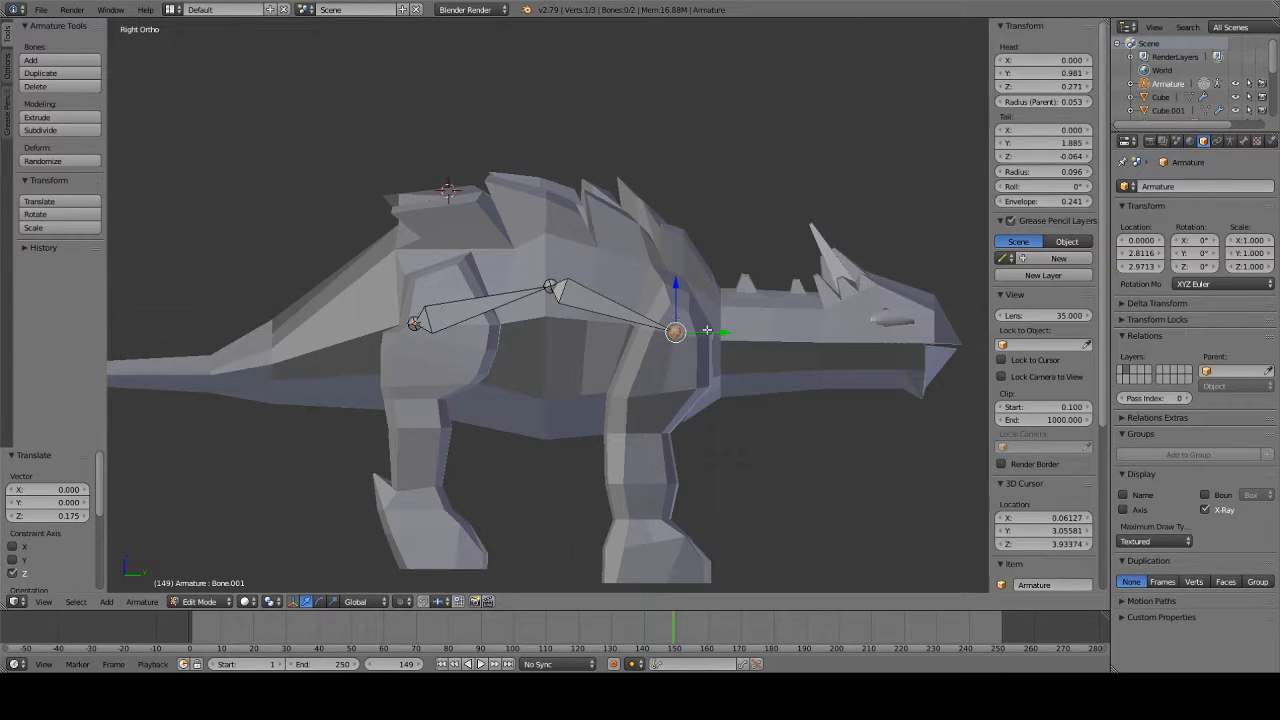
left_click_drag(707, 330, 740, 340)
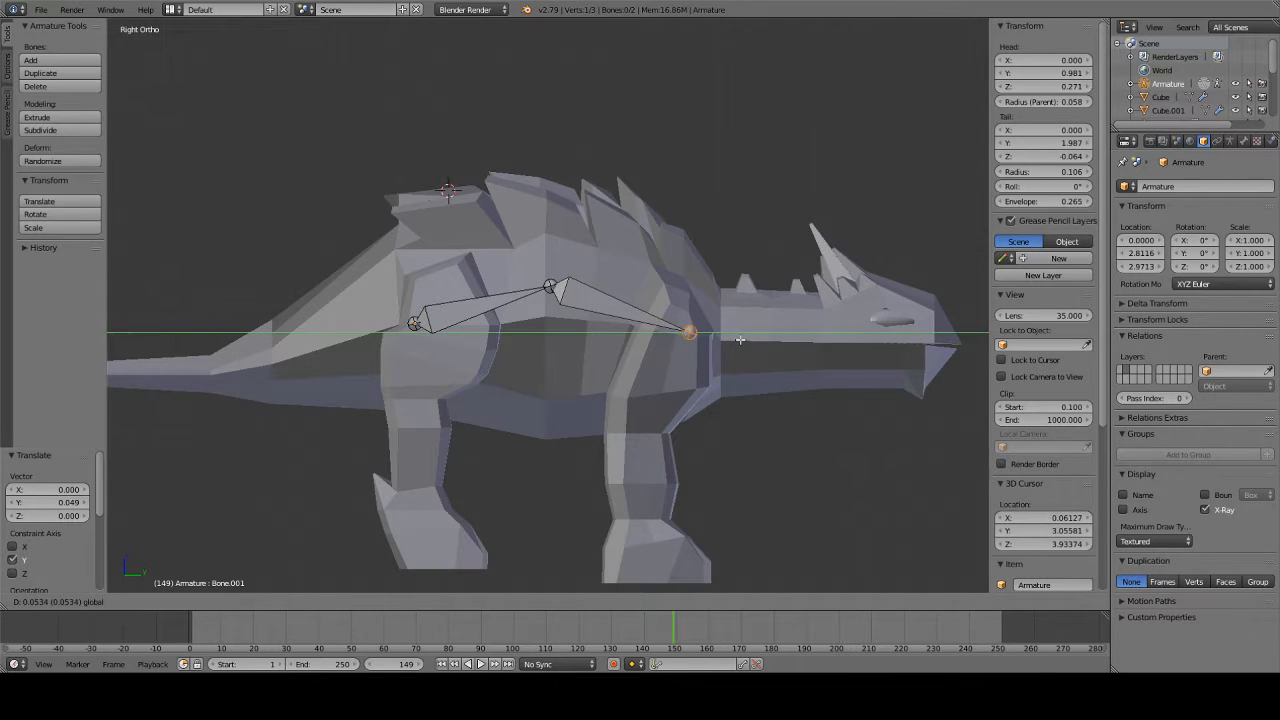
- Extrude a neck bone forward from the shoulder joint, with its tail at about Y 2.55, Z -0.08
left_click(835, 333)
key("g")
key("y")
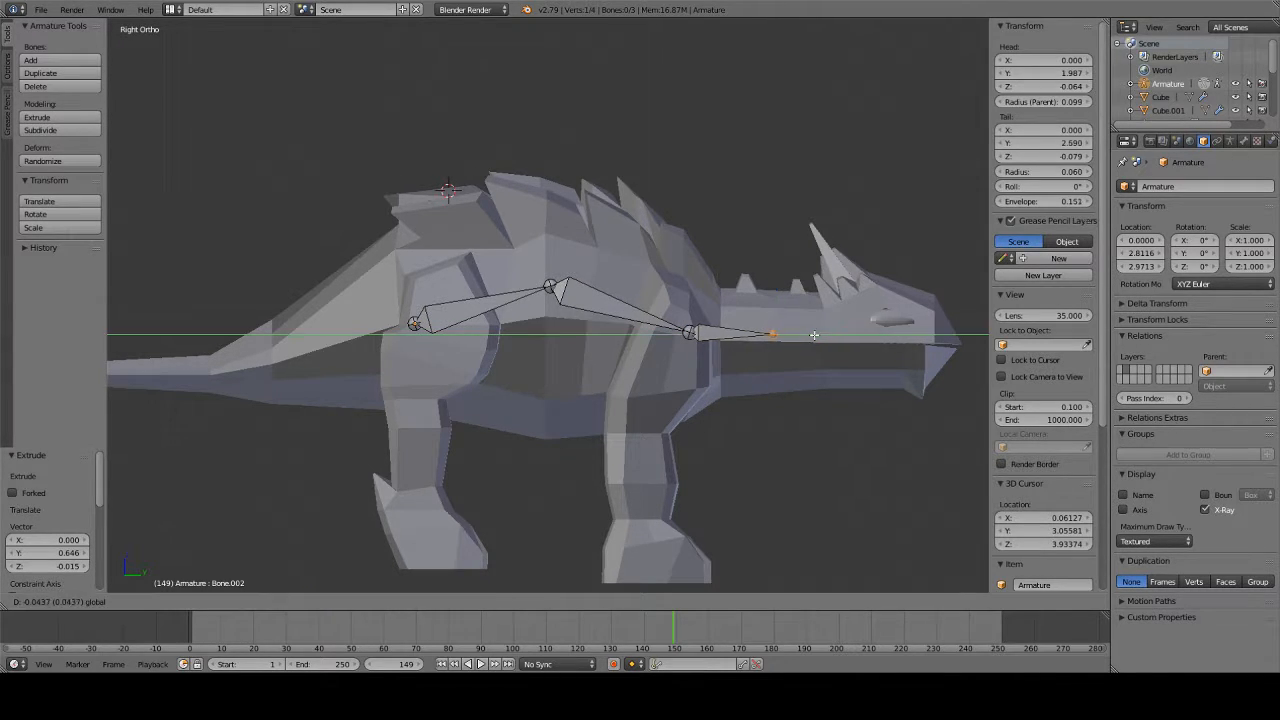
left_click(807, 335)
- Shift the neck's base joint forward about 0.17 along Y and the mid-spine joint forward about 0.16
left_click(713, 331)
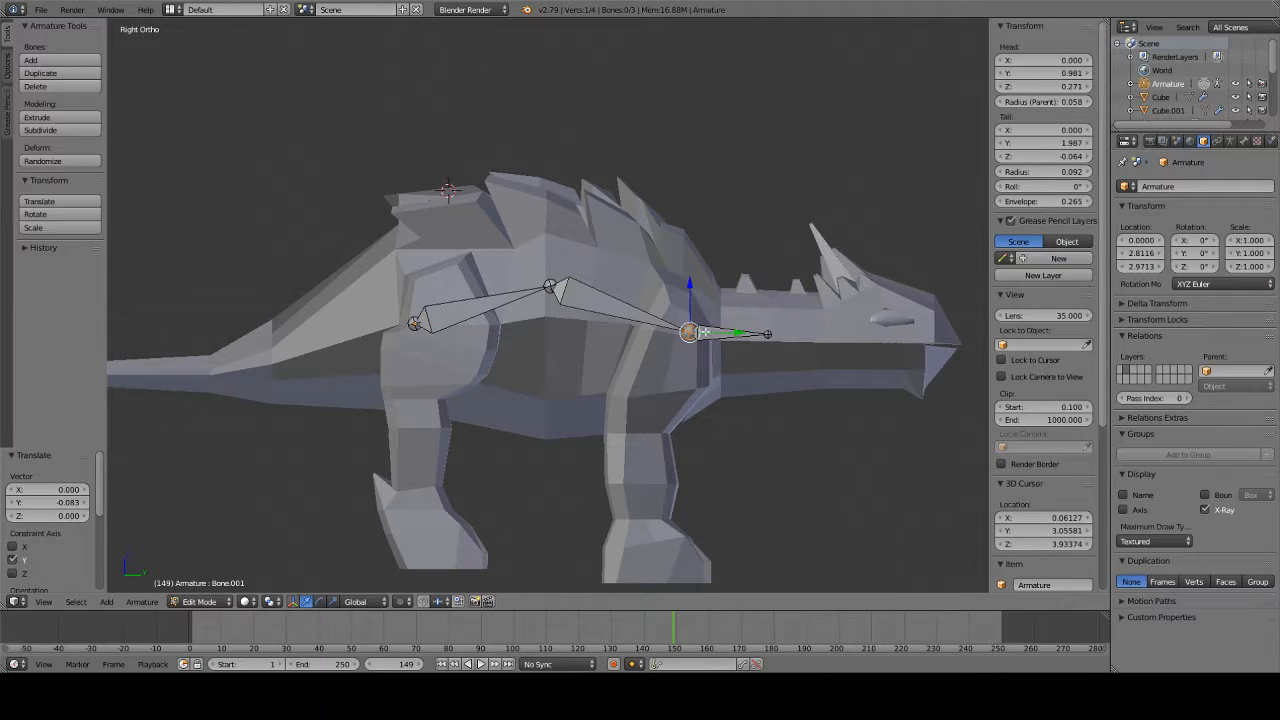
key("g")
key("y")
left_click(735, 332)
left_click(551, 286)
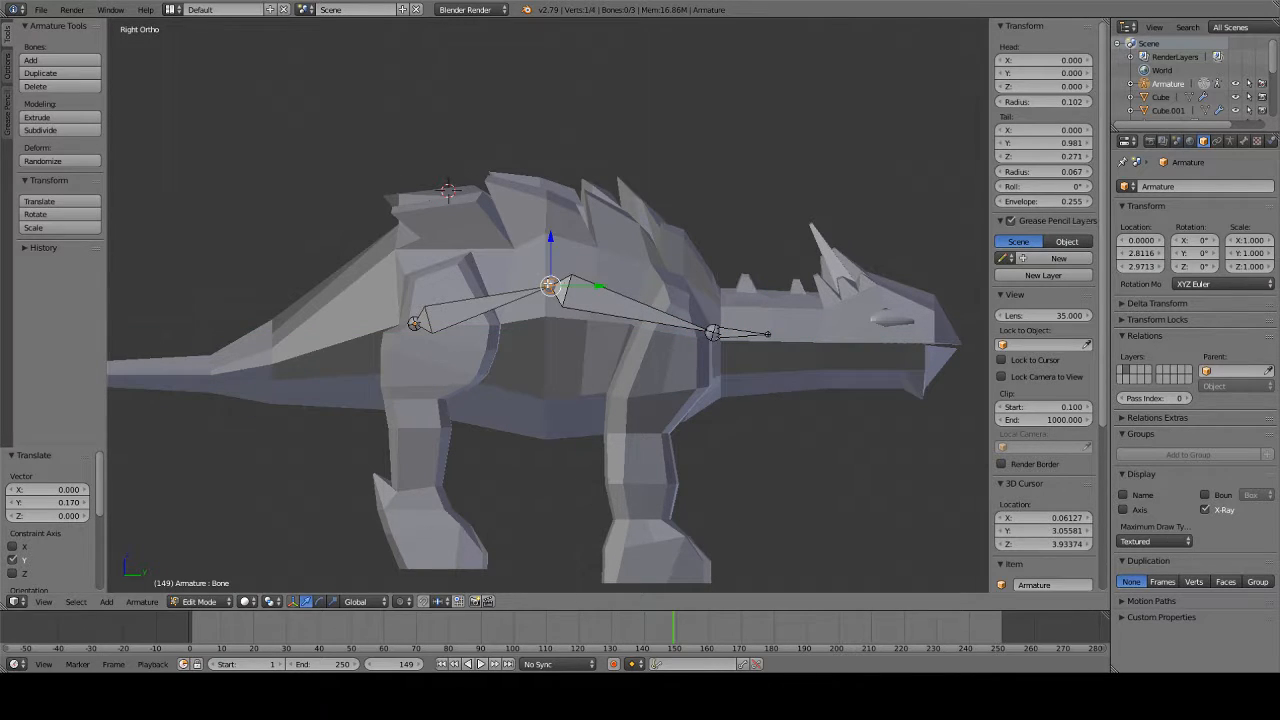
key("g")
key("y")
left_click(685, 306)
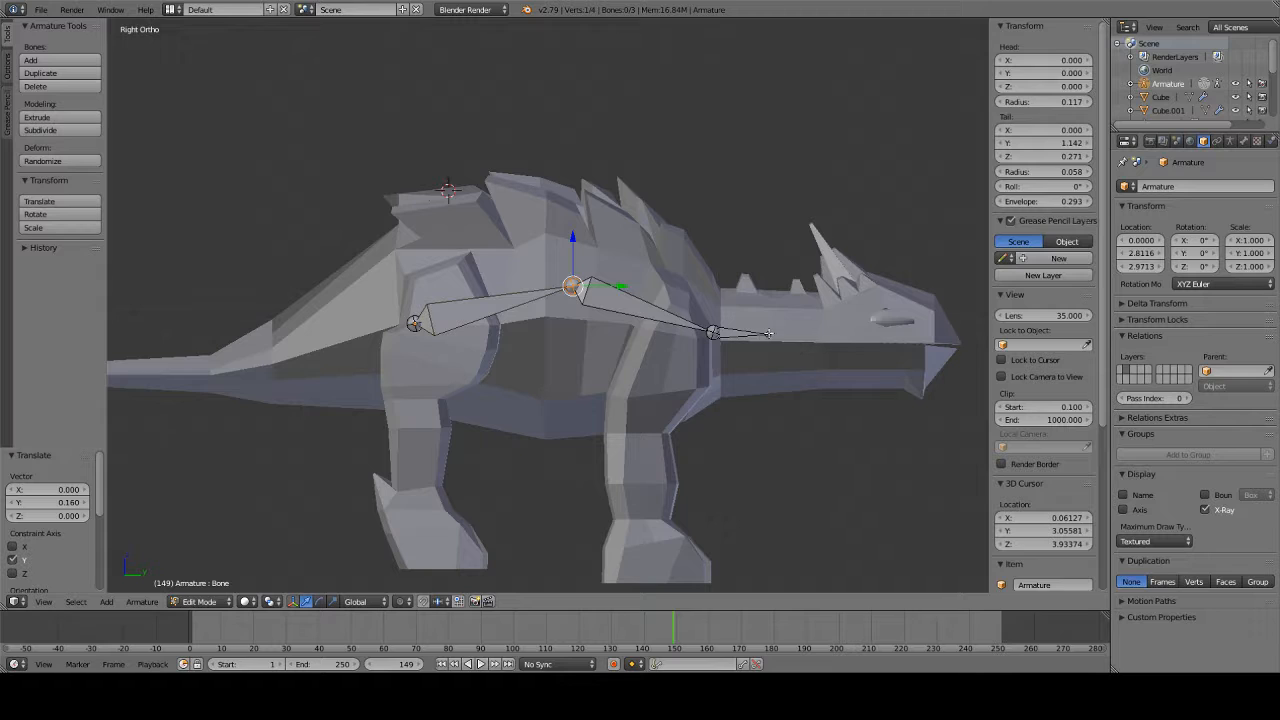
- Extrude a second neck bone to about Y 2.96, Z -0.12 and a head bone to about Y 3.69, Z 0.12
left_click(767, 333)
key("e")
left_click(826, 339)
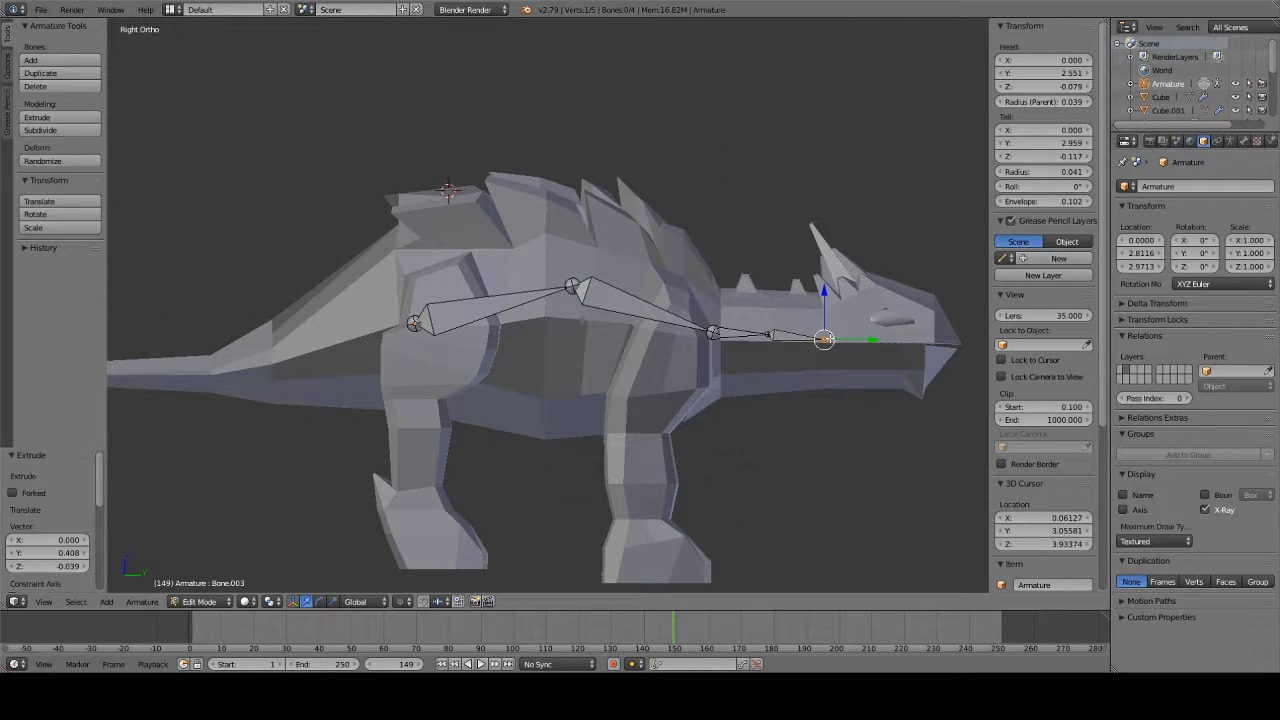
key("e")
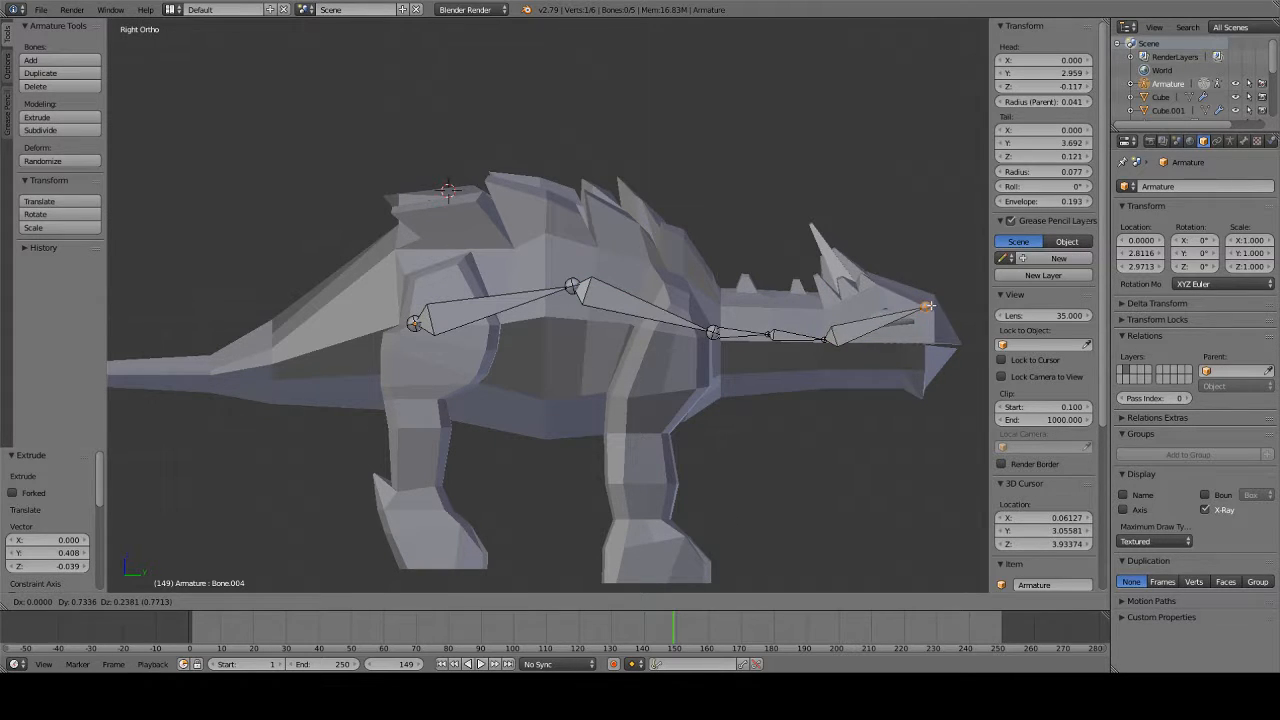
- Duplicate the head bone down into the lower jaw and level it, with its tail at about Y 3.69, Z -0.35
left_click(869, 326)
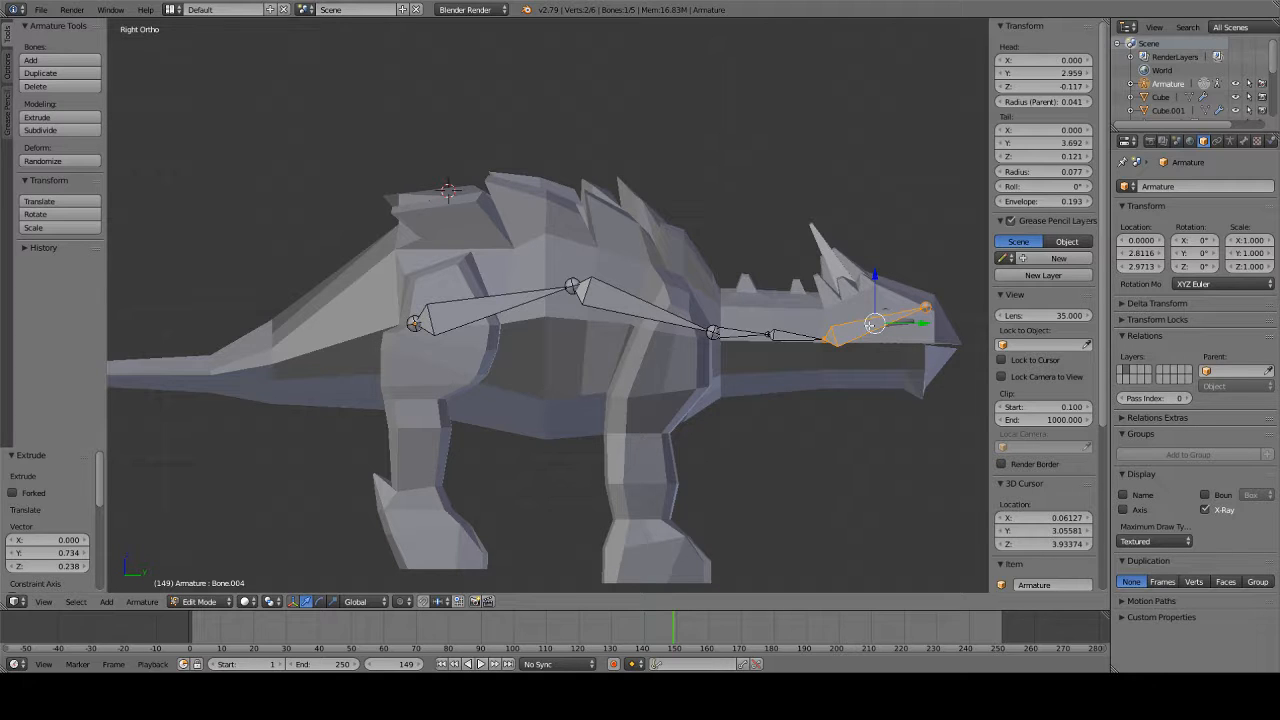
key("shift+d")
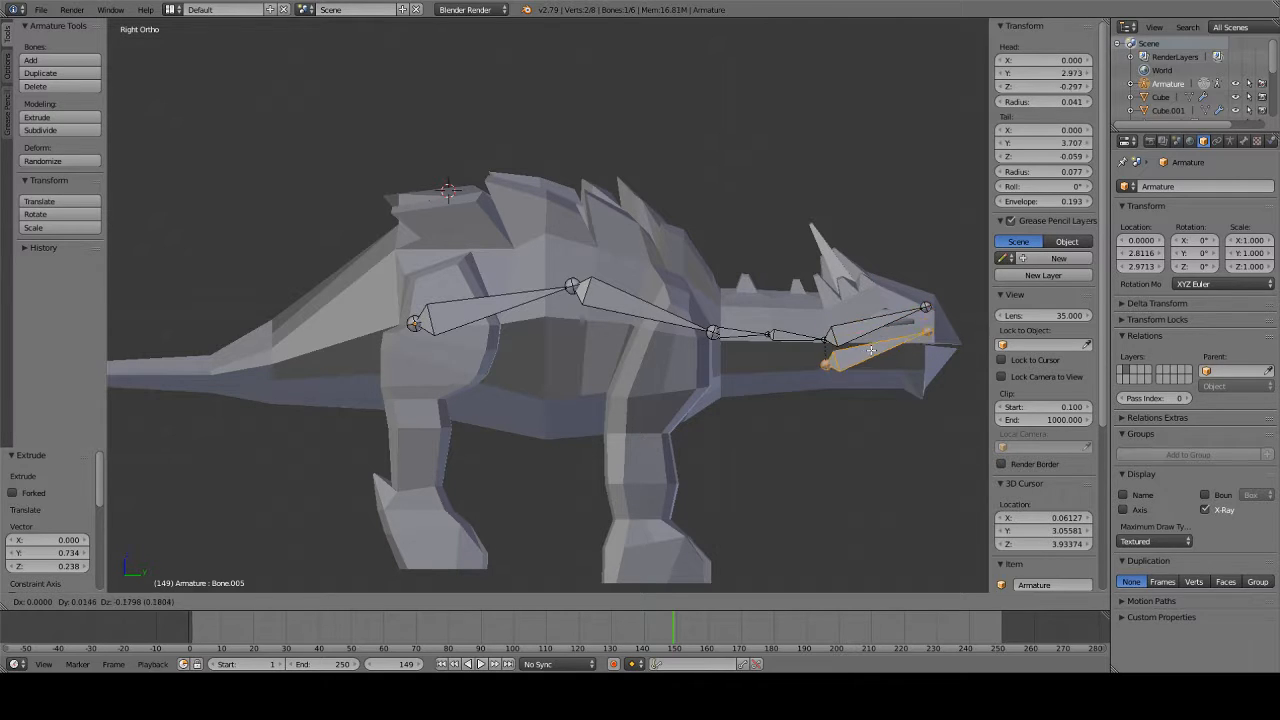
left_click(881, 356)
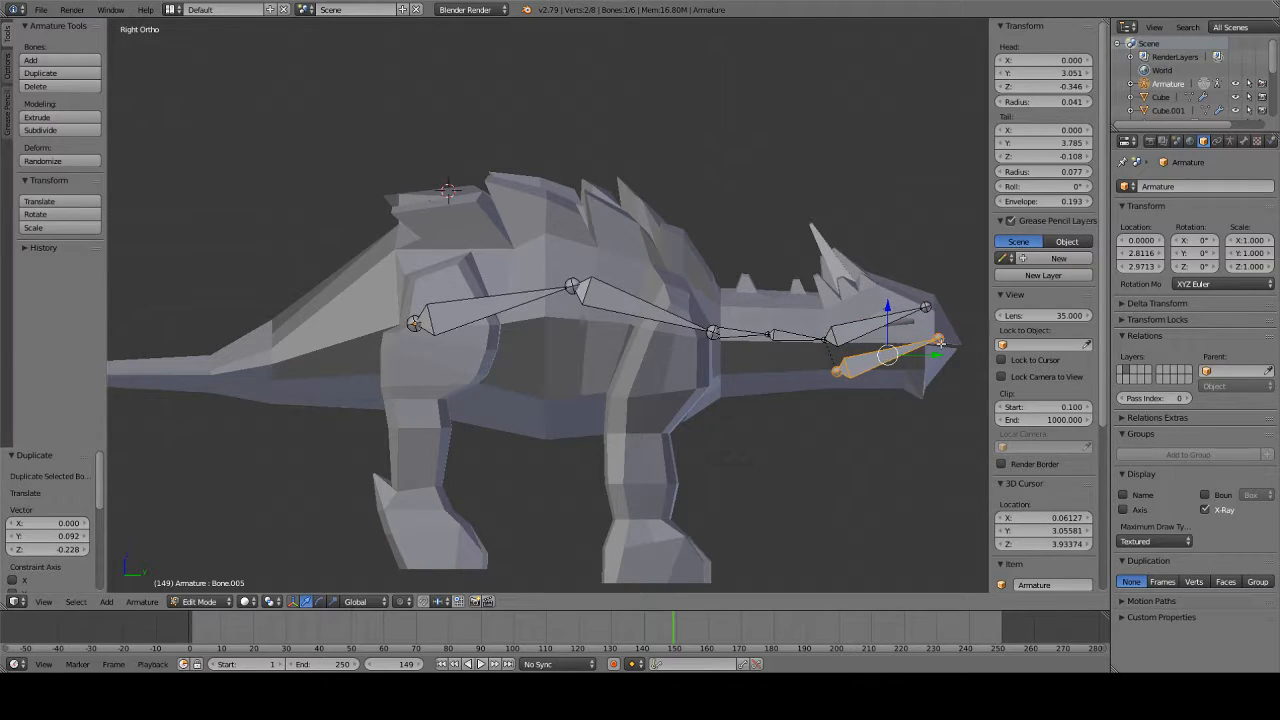
right_click(937, 340)
left_click_drag(940, 320, 938, 330)
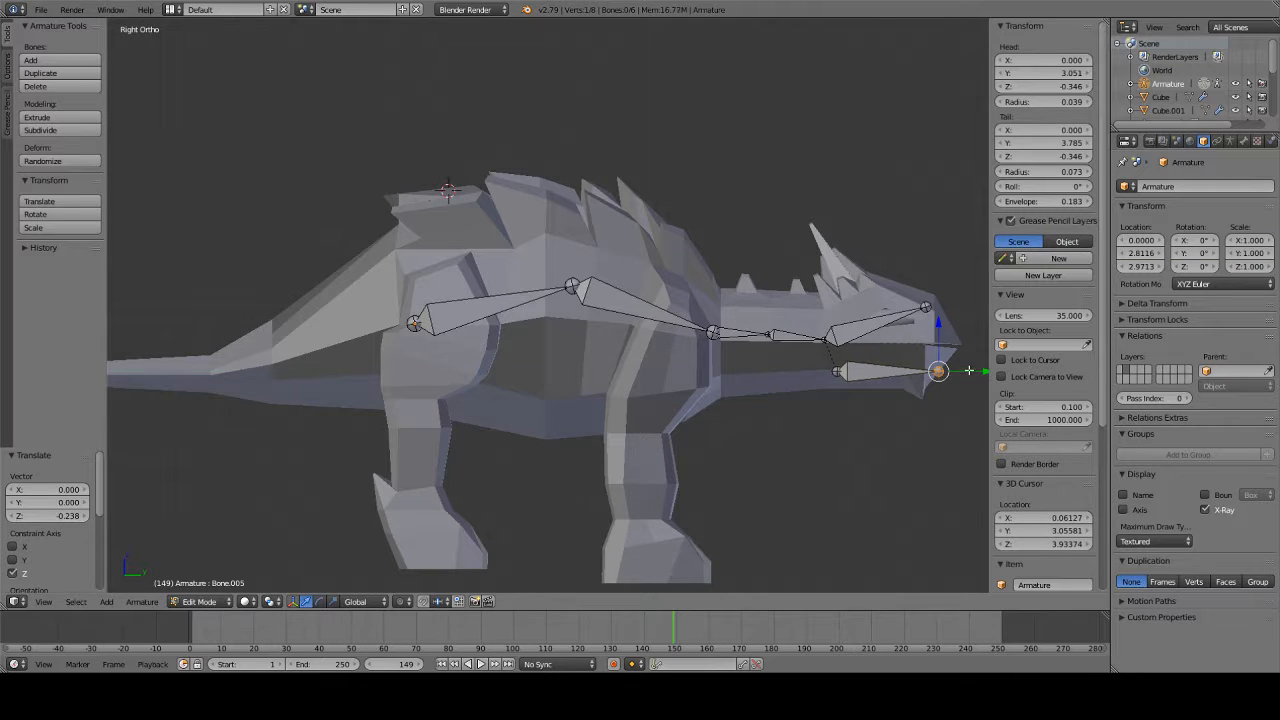
left_click_drag(968, 370, 953, 371)
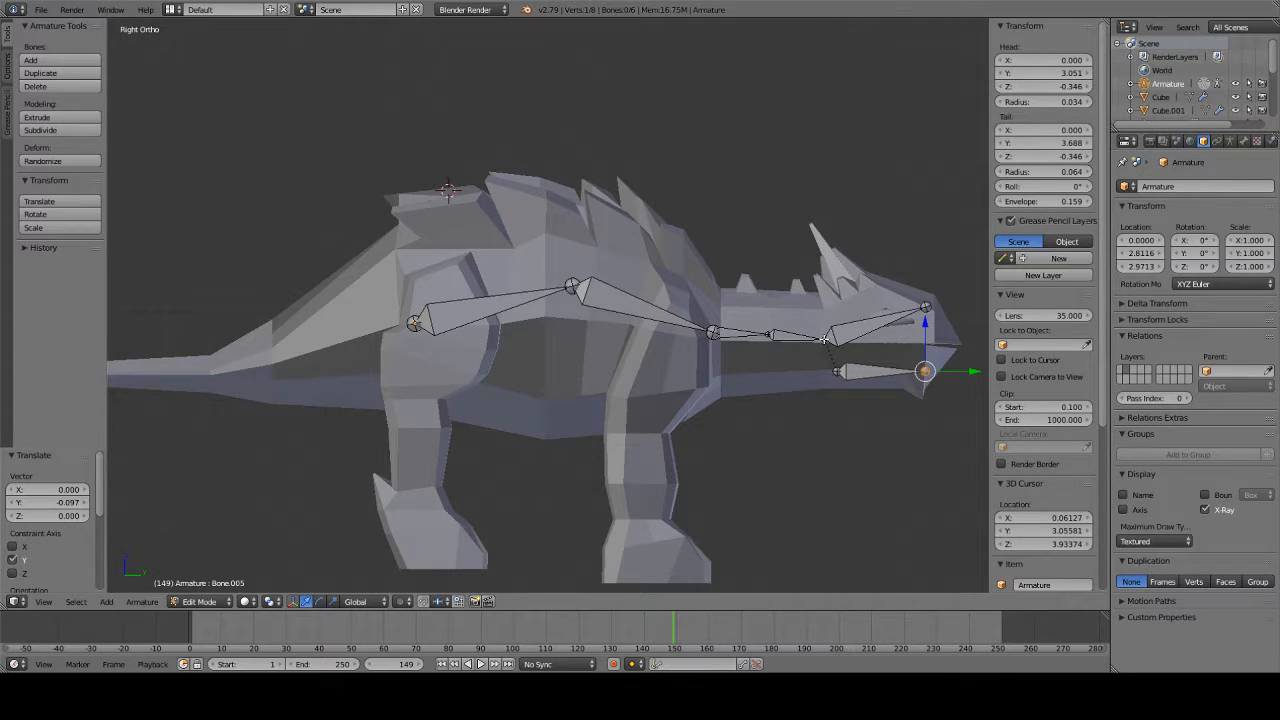
- Raise the joint between the neck and head bones to about Z -0.05 and select the second neck bone
right_click(824, 339)
key("g")
key("z")
left_click(796, 330)
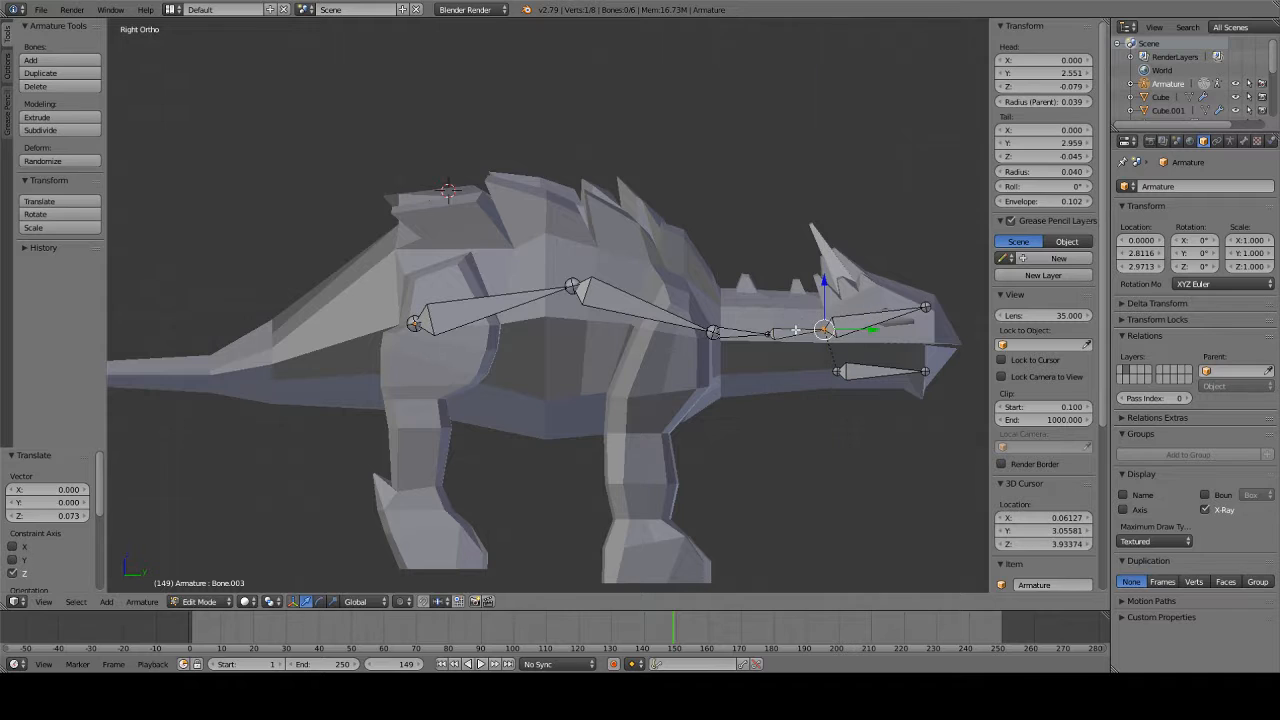
right_click(796, 330)
middle_click_drag(408, 357, 570, 349, "shift")
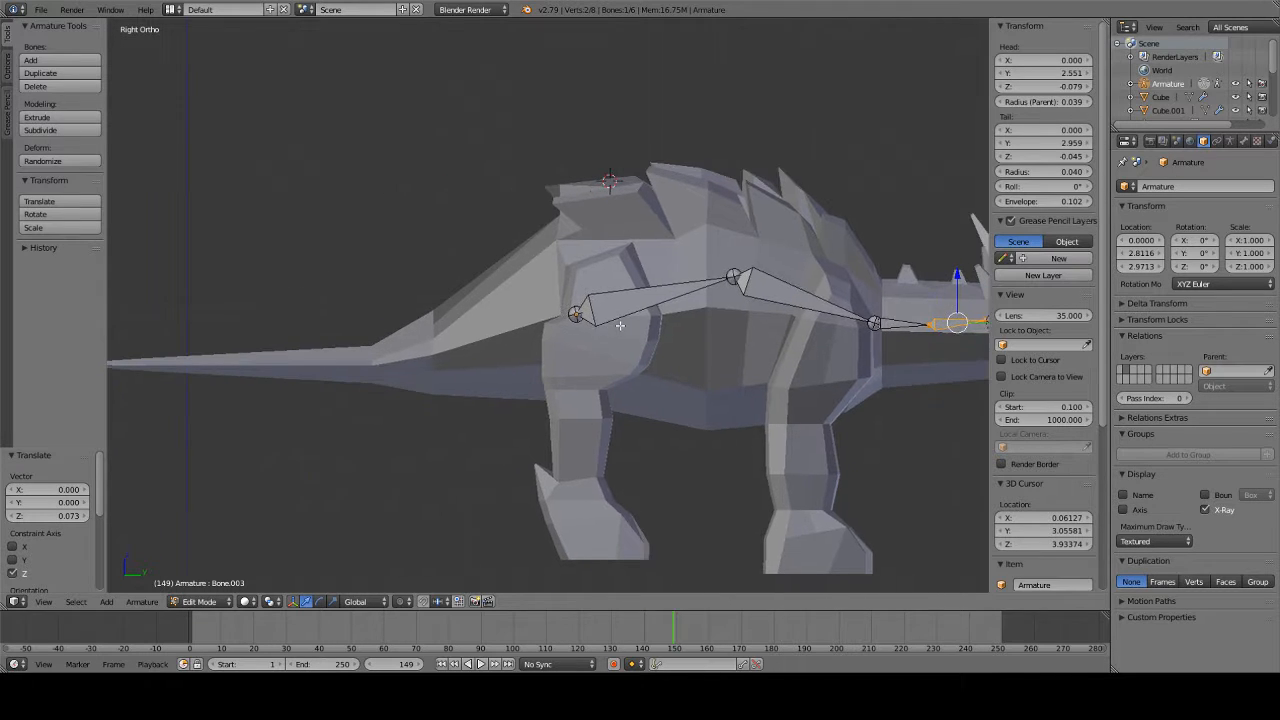
- Shift the rear spine bone's base joint backward to about Y -0.11
right_click(615, 311)
middle_click_drag(500, 304, 557, 294, "shift")
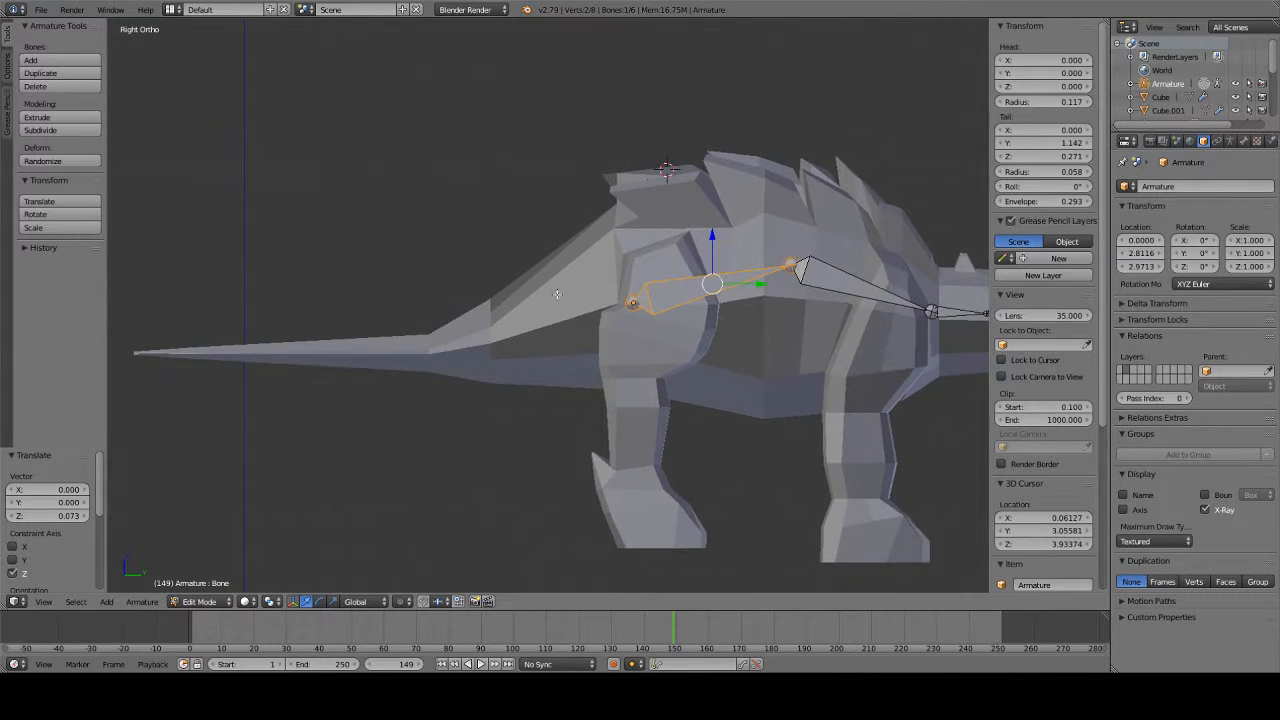
right_click(631, 304)
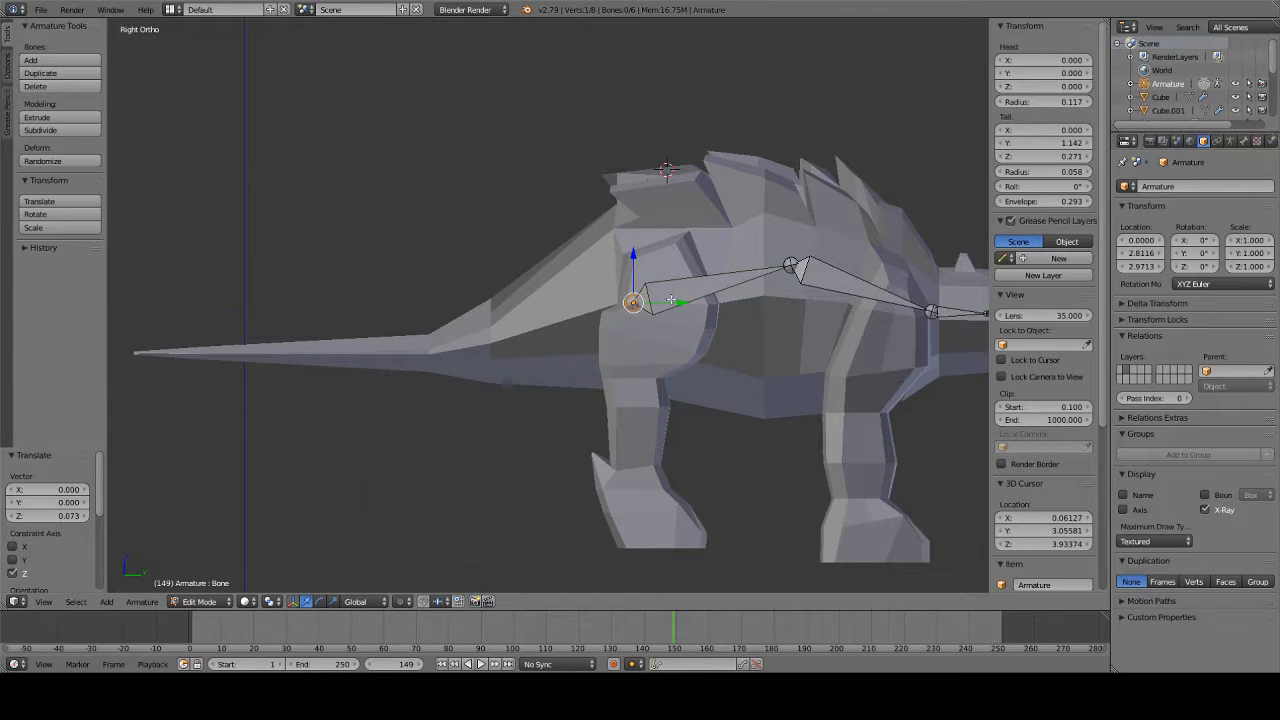
left_click_drag(671, 301, 656, 306)
- Duplicate the rear spine bone as the first tail bone, from about Y -0.22, Z 0 to Y -0.83, Z -0.18
right_click(672, 297)
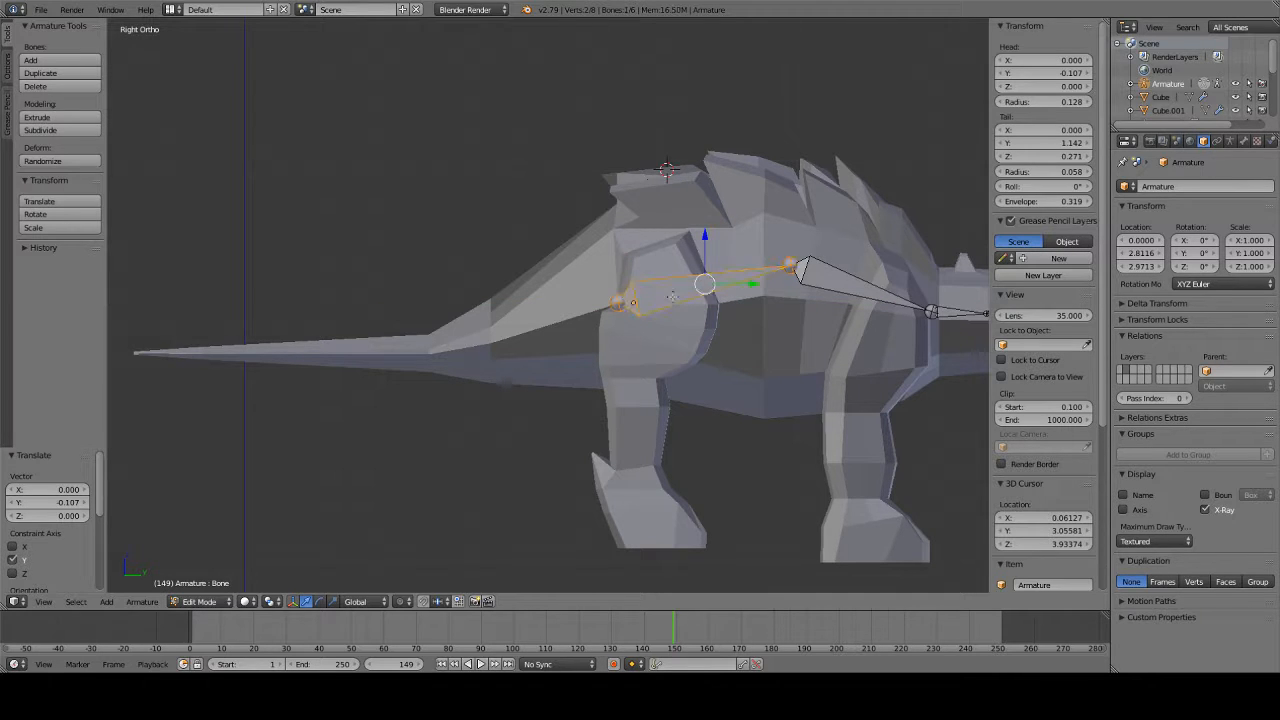
key("shift+d")
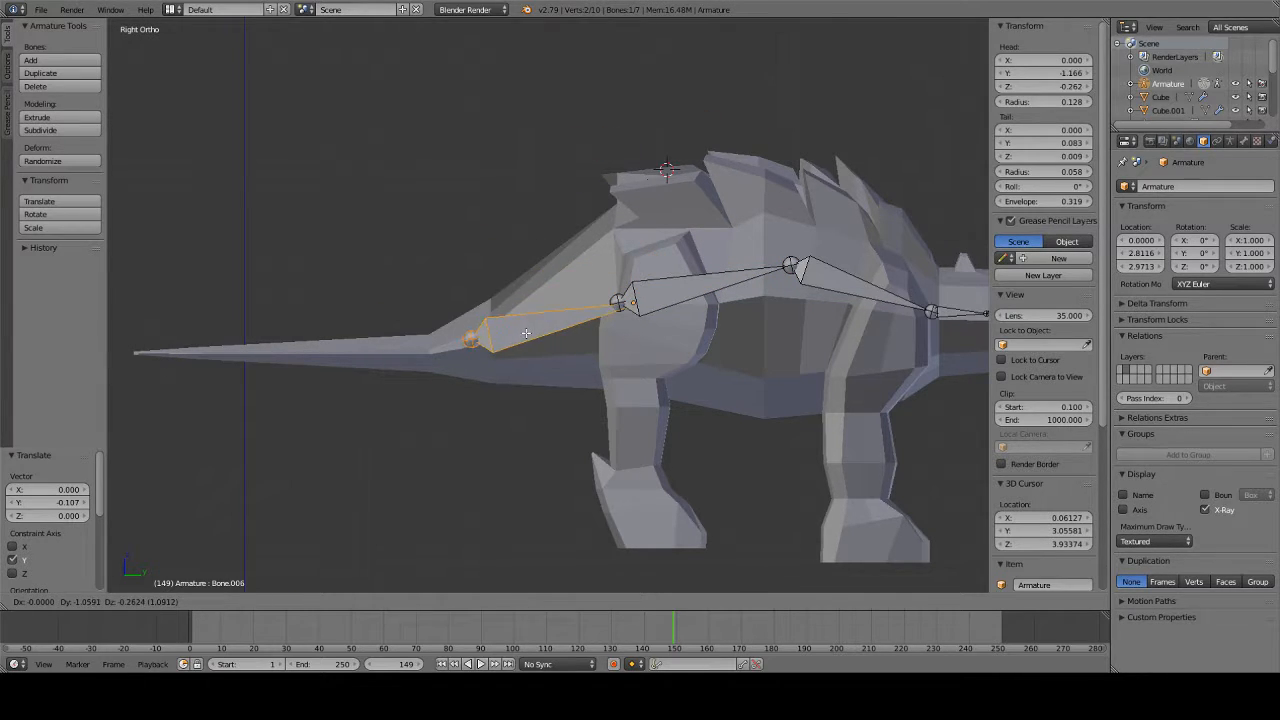
key("Escape")
mouse_move(748, 286)
left_mouse_down()
mouse_move(548, 284)
mouse_move(734, 285)
left_mouse_up()
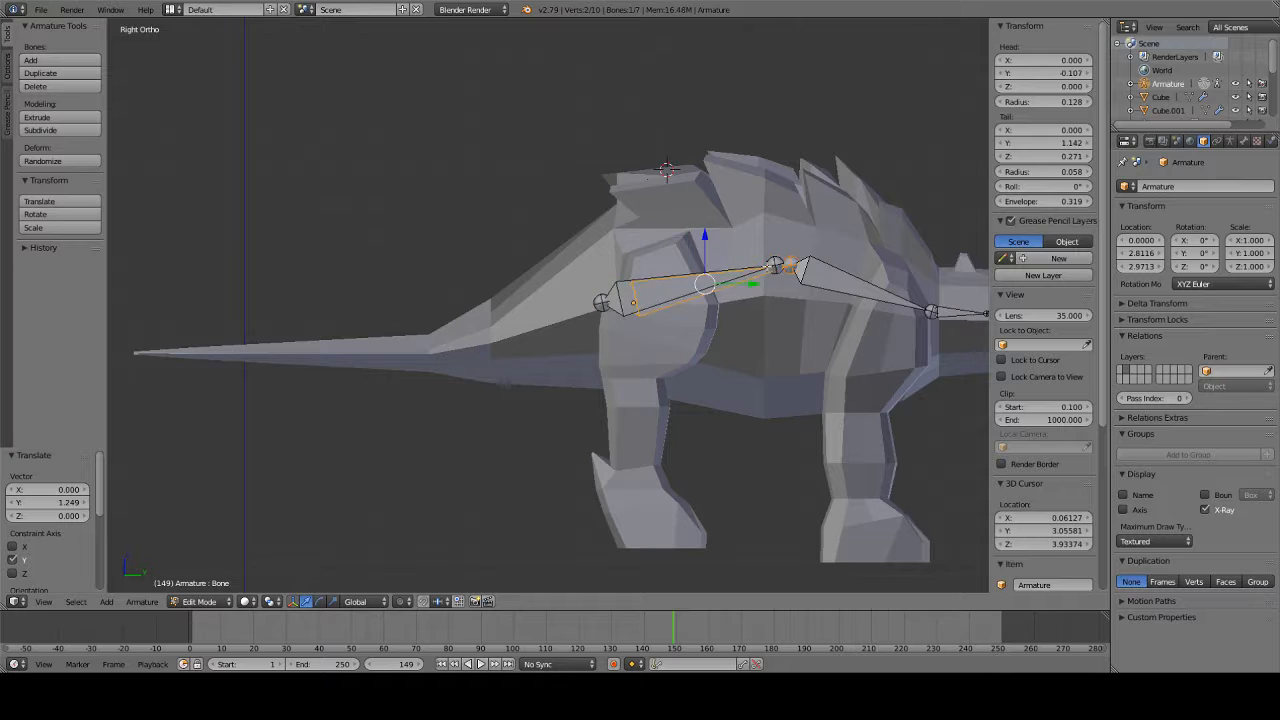
right_click(774, 265)
left_click_drag(805, 263, 508, 288)
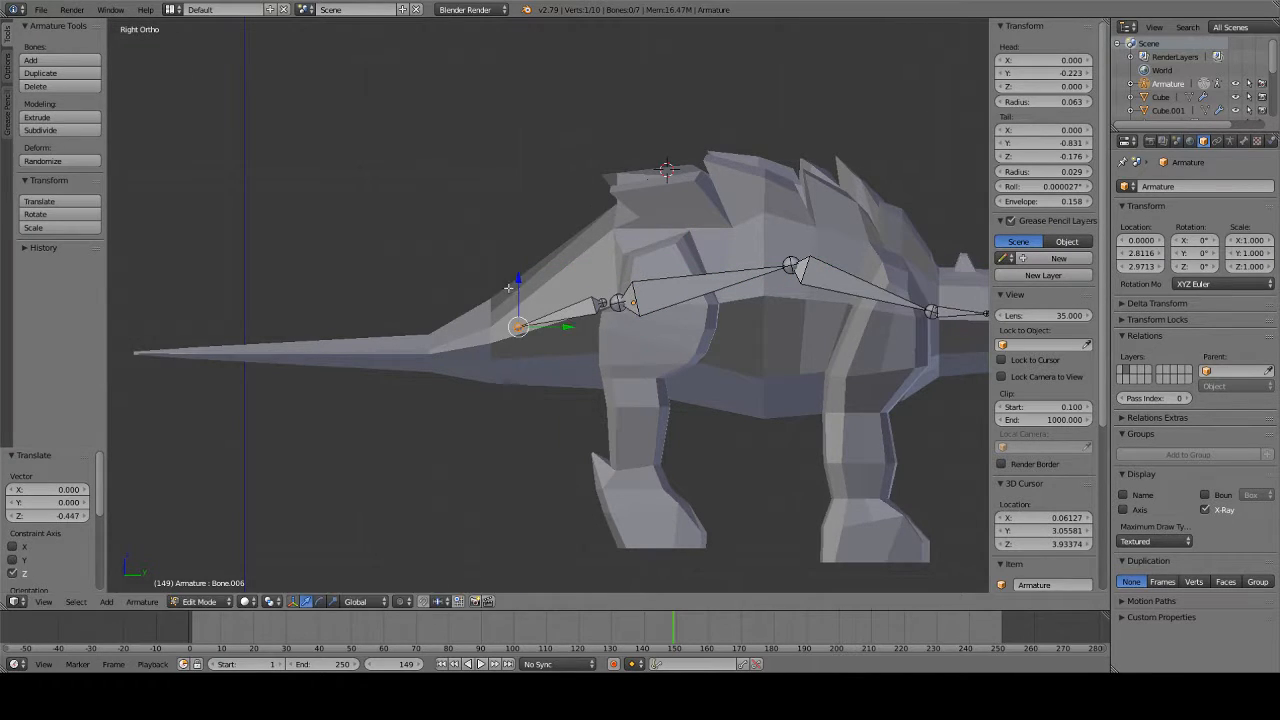
- Extrude four more tail bones ending at about Y -1.50, -2.08, -2.81 and -3.56, with the last tip at Z -0.38
key("e")
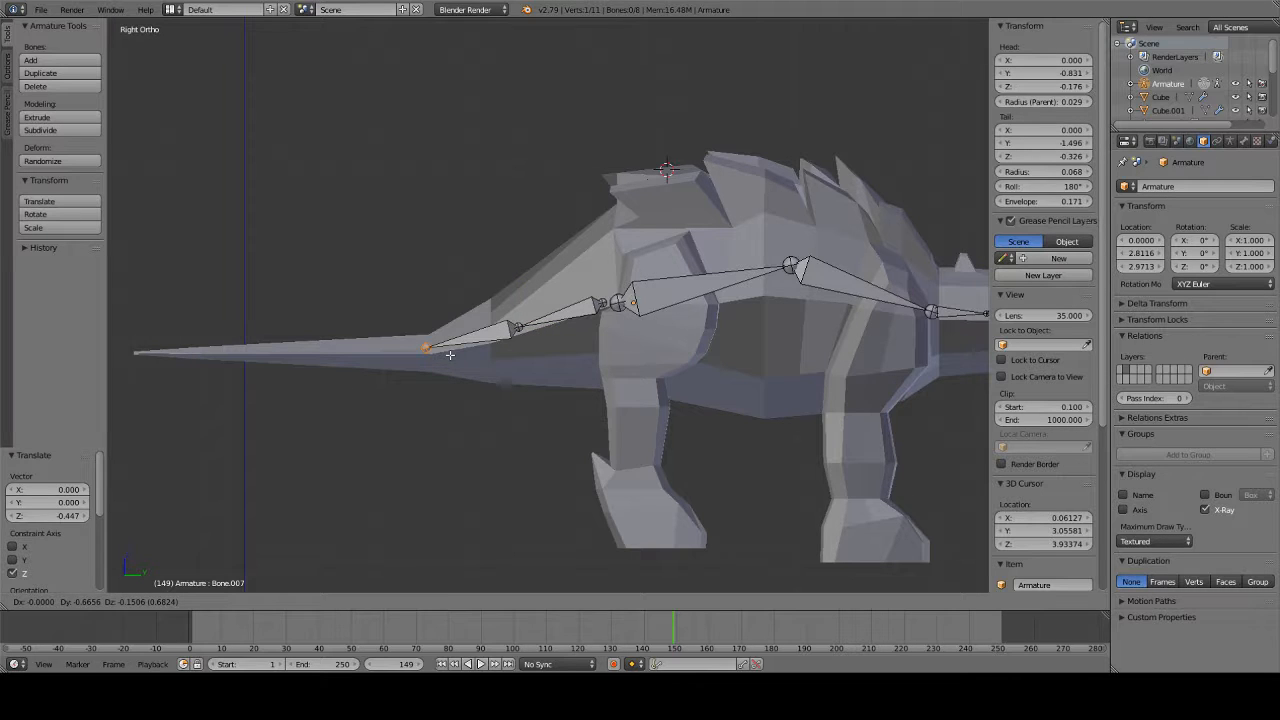
left_click(449, 356)
key("e")
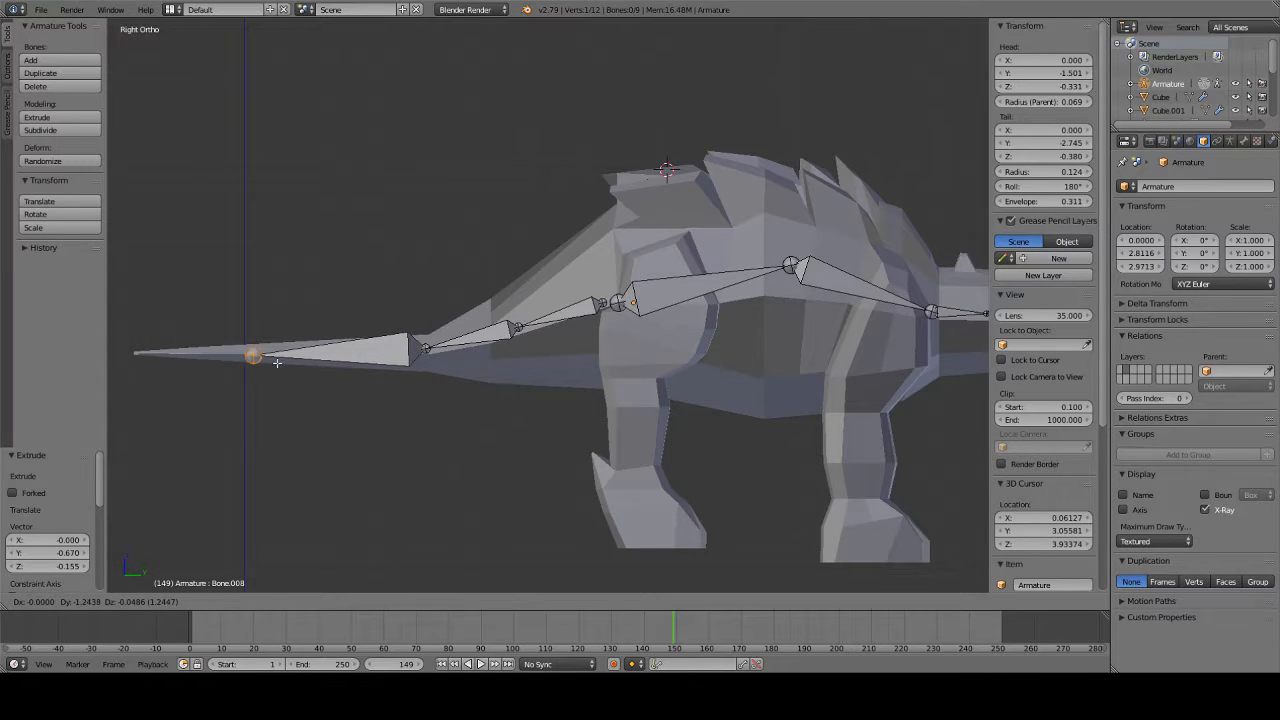
left_click(362, 353)
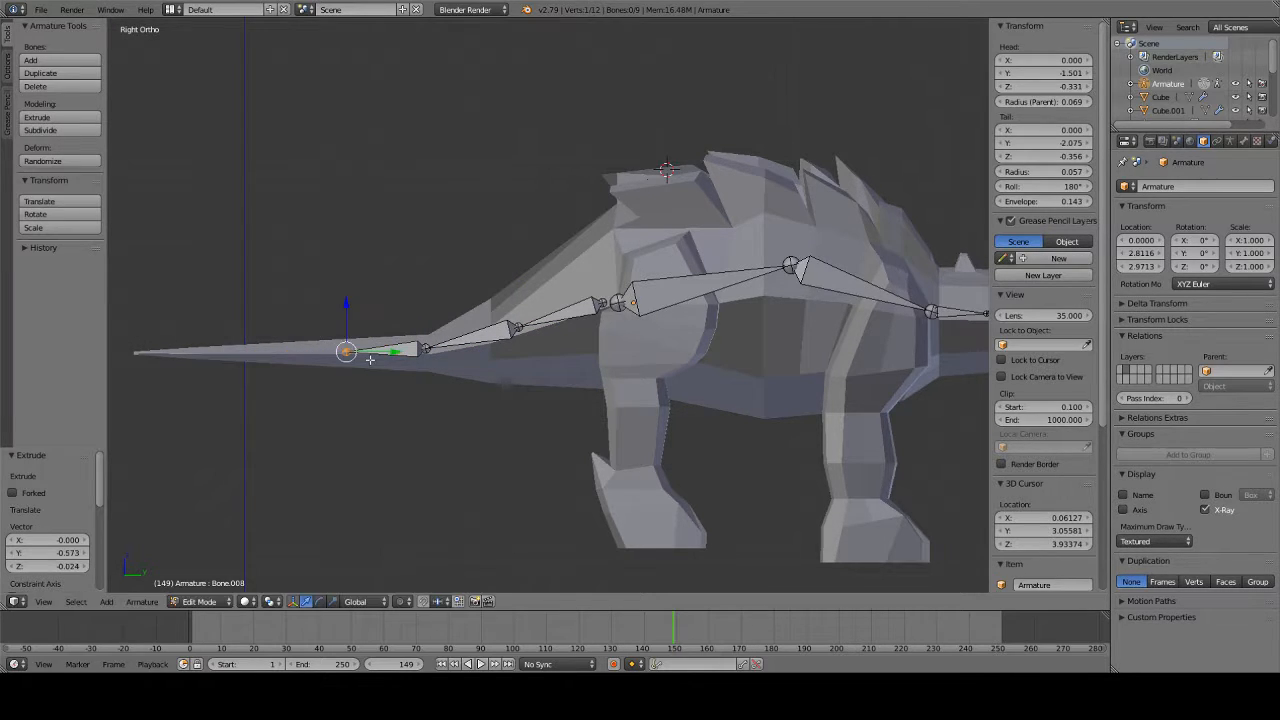
key("e")
left_click(266, 362)
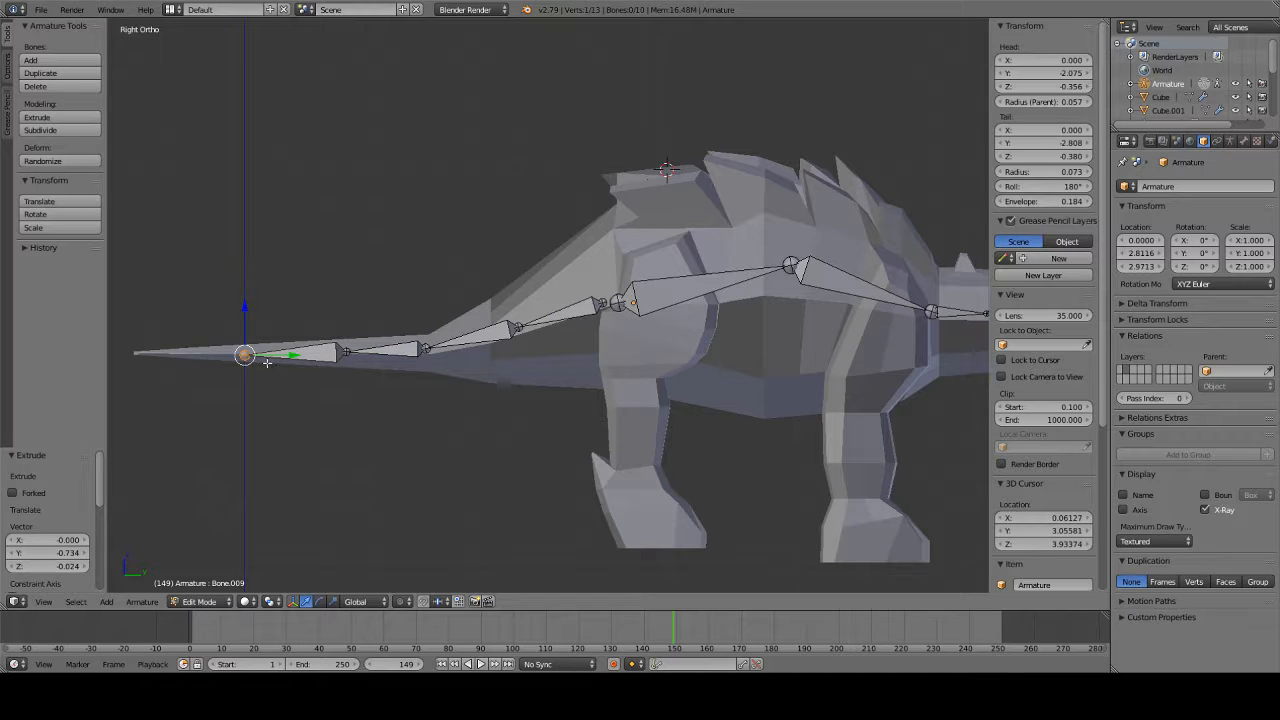
key("e")
left_click(153, 364)
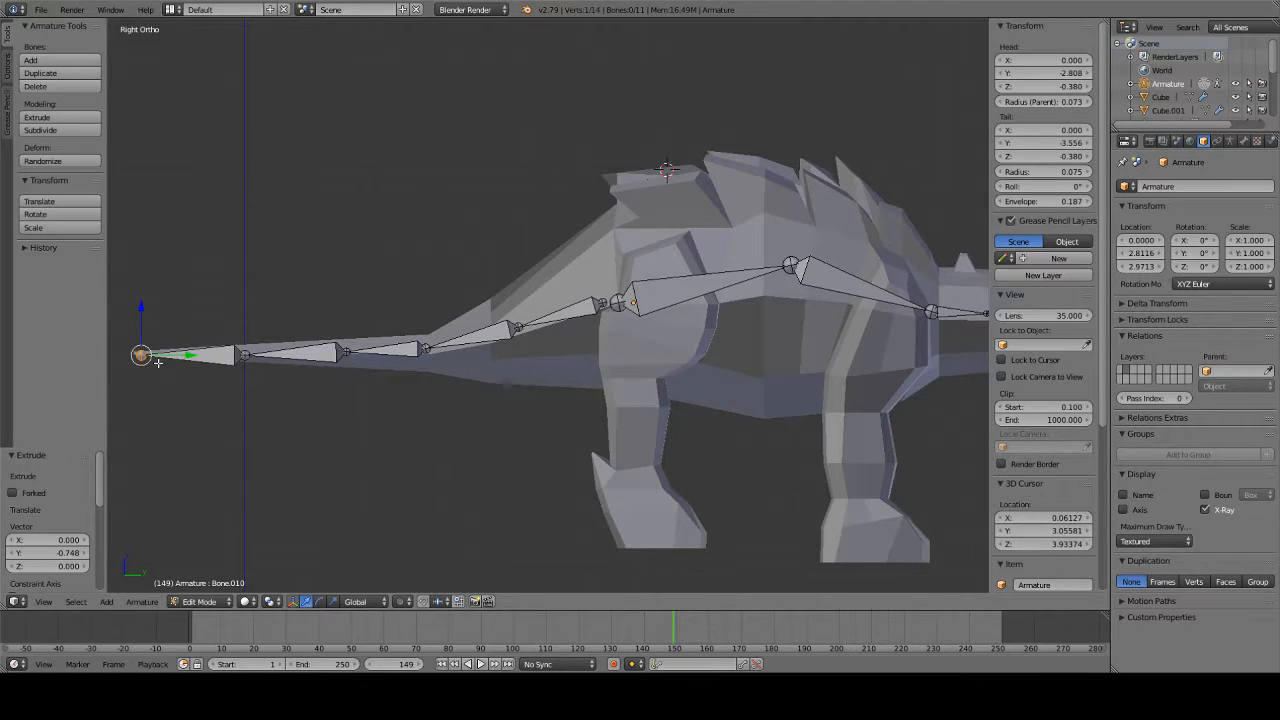
- Examine the tail bone chain's placement inside the mesh from above, behind and the side
middle_click_drag(209, 279, 376, 427)
scroll(563, 403, "down", 3)
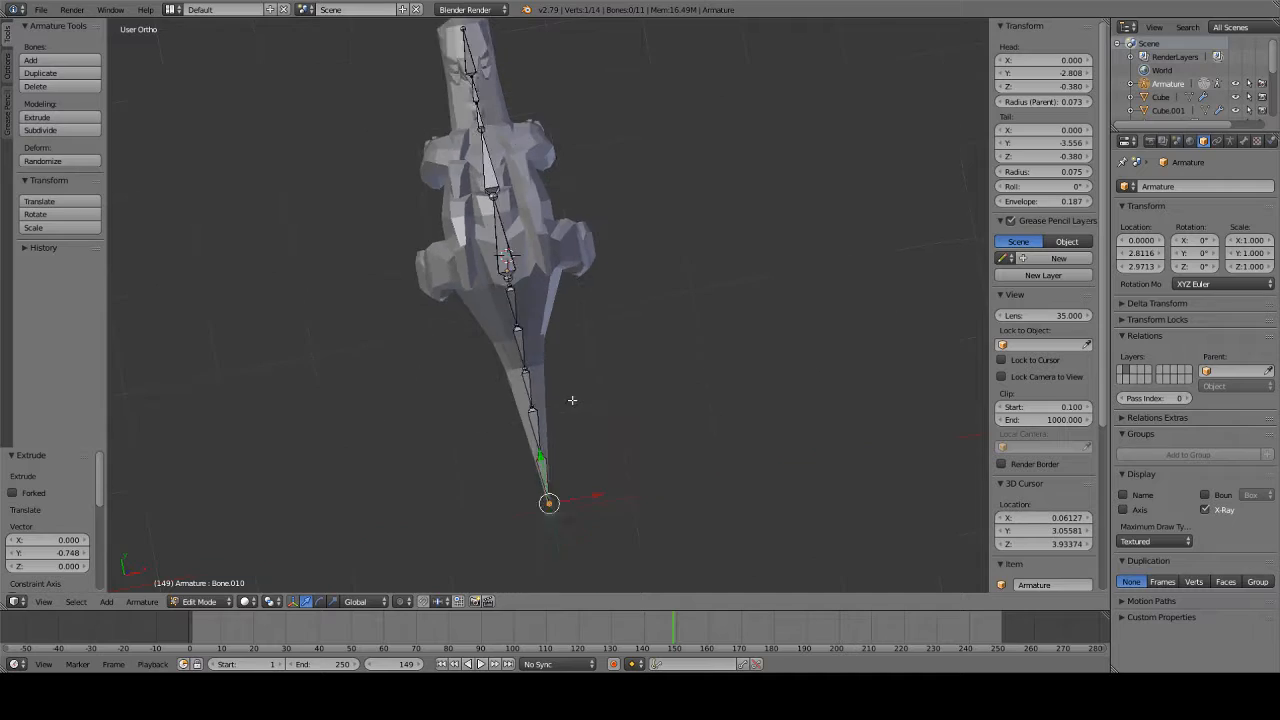
middle_click_drag(586, 383, 518, 234)
scroll(518, 234, "up", 5)
scroll(518, 234, "up", 3)
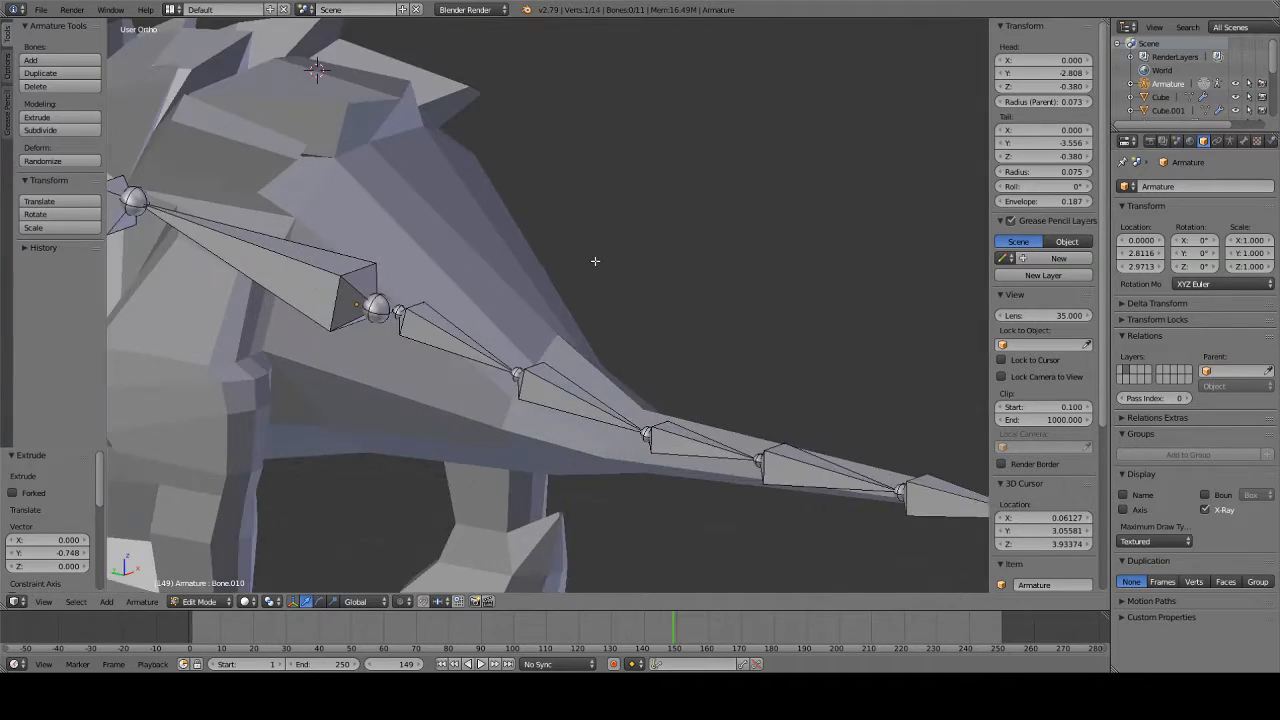
middle_click_drag(594, 261, 457, 361)
scroll(457, 361, "down", 6)
key("a")
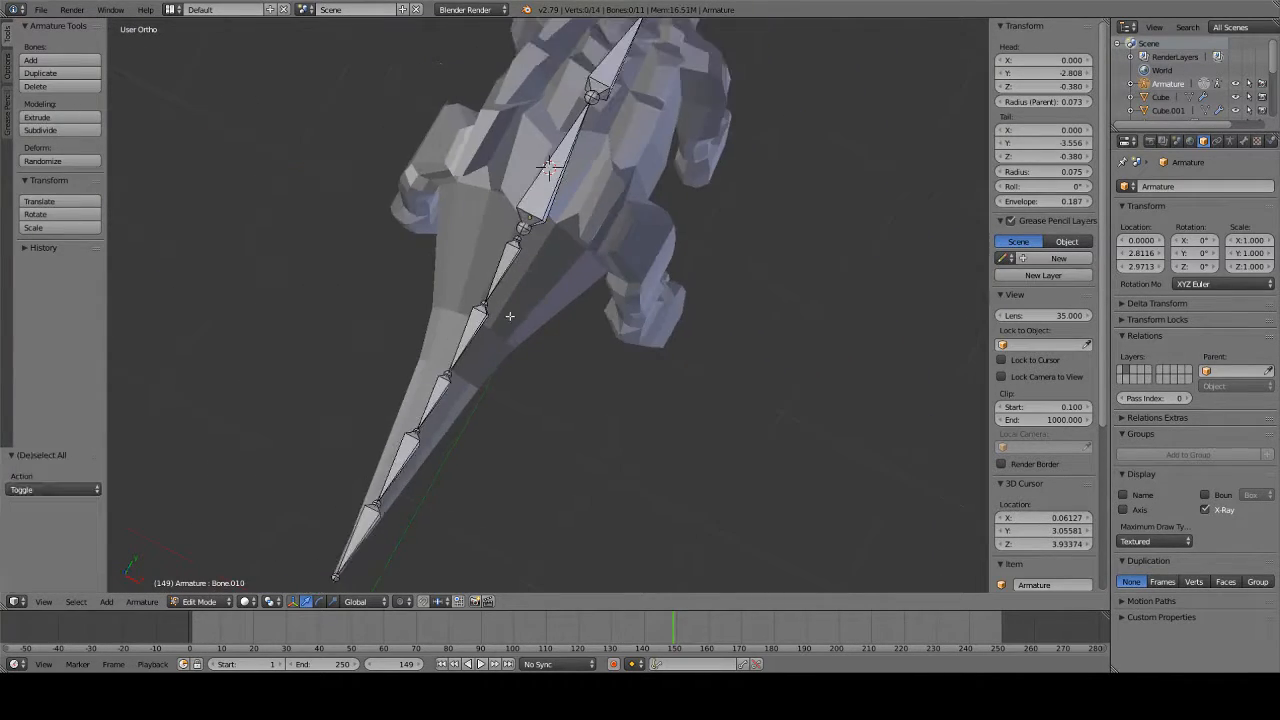
middle_click_drag(562, 287, 548, 172)
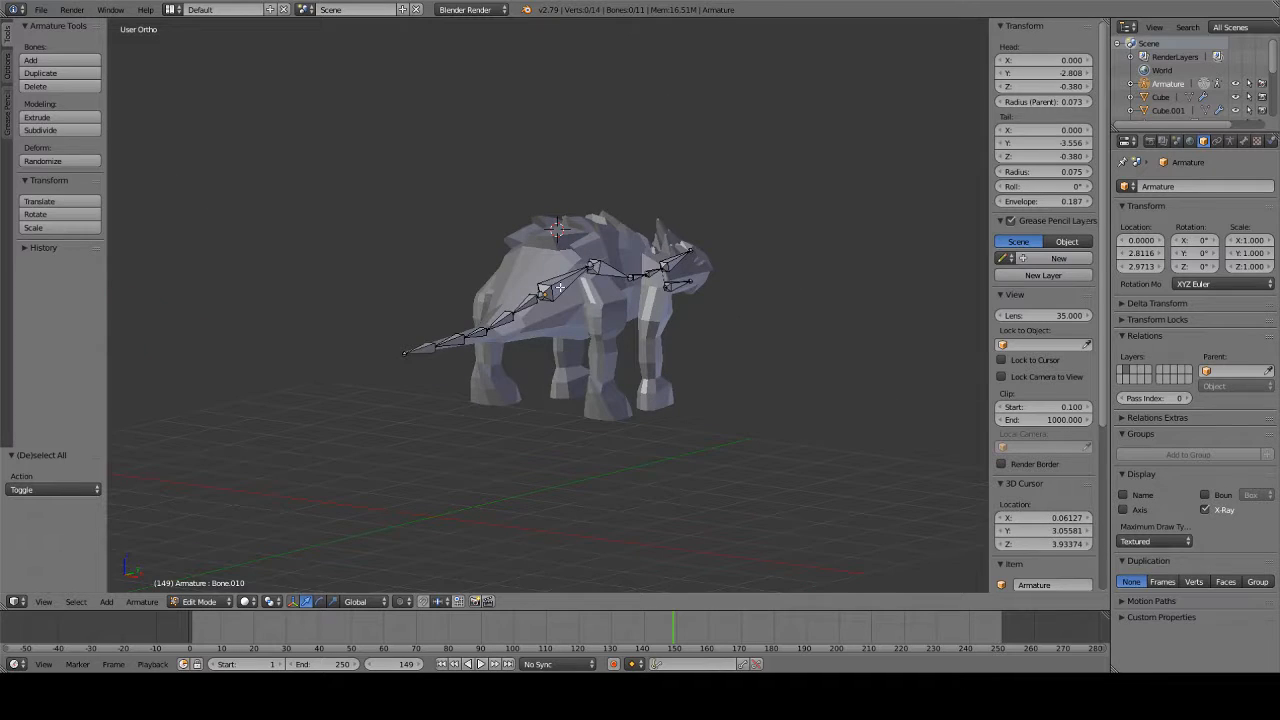
- Duplicate the rear spine bone over to the hind leg at about X 0.96, with its head at about Y 0.05
middle_click_drag(595, 256, 491, 283)
scroll(491, 283, "up", 3)
right_click(692, 276)
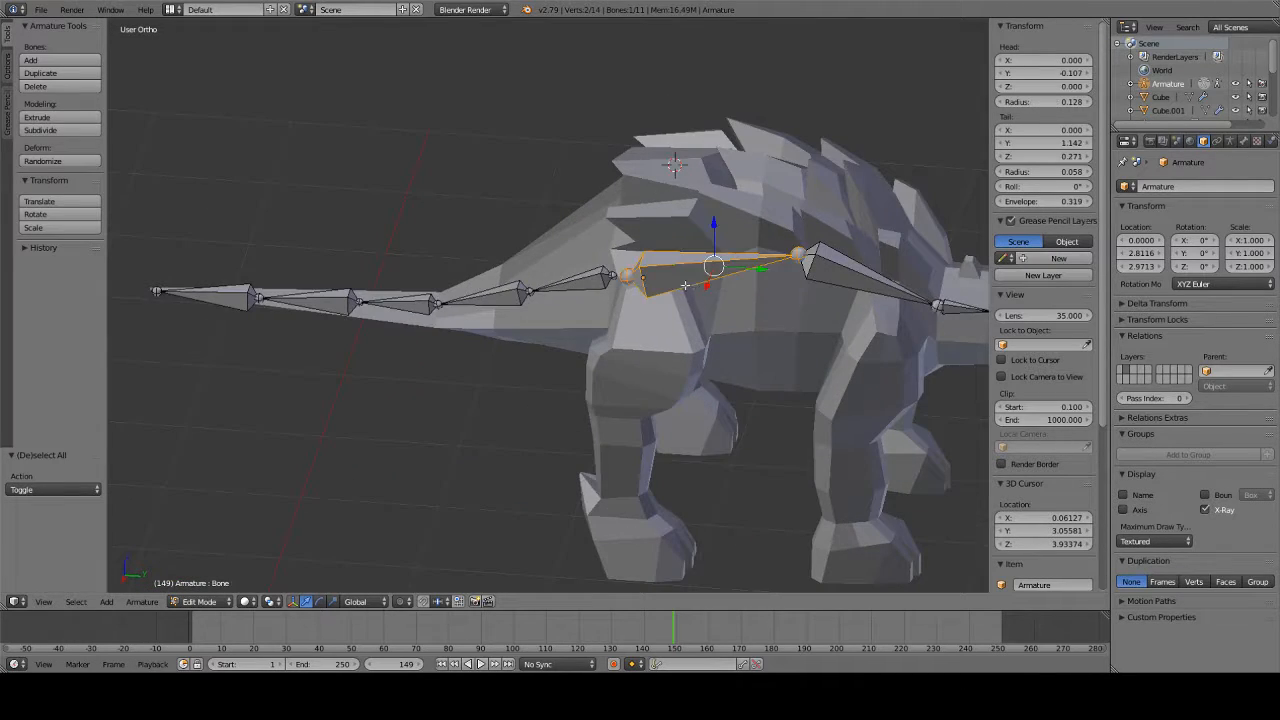
middle_click_drag(692, 276, 829, 338)
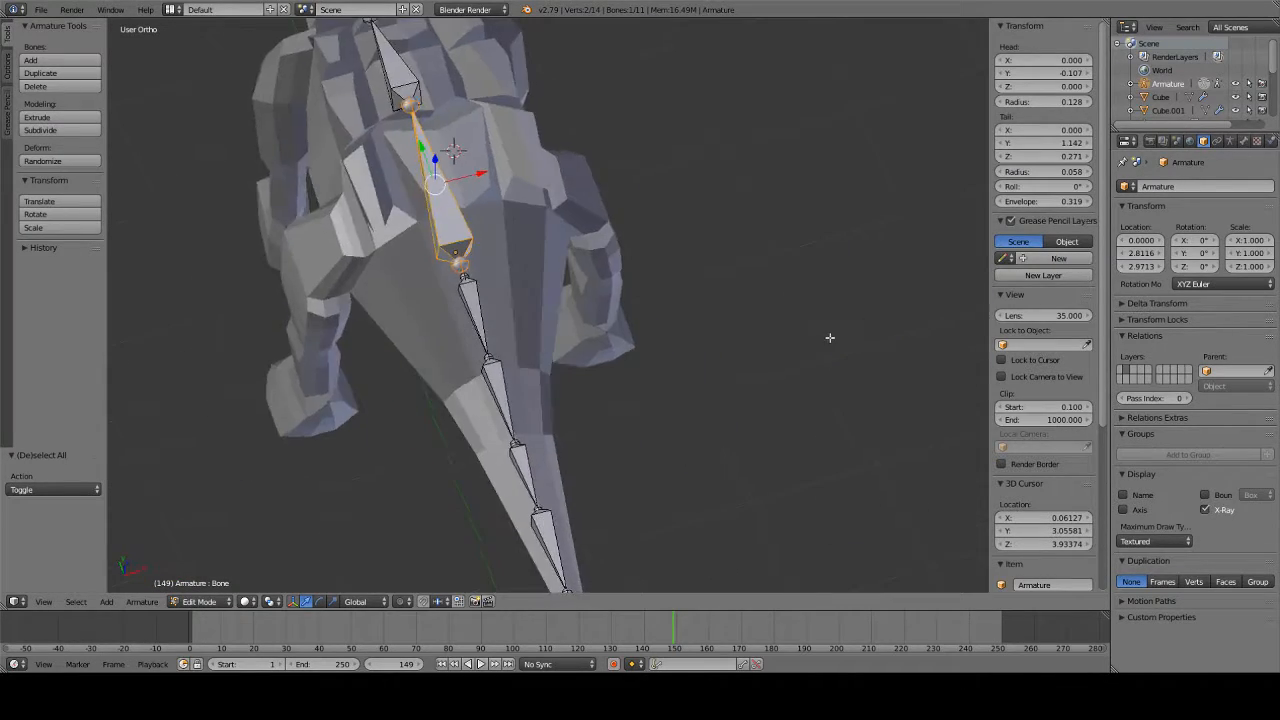
key("KP_7")
key("shift+d")
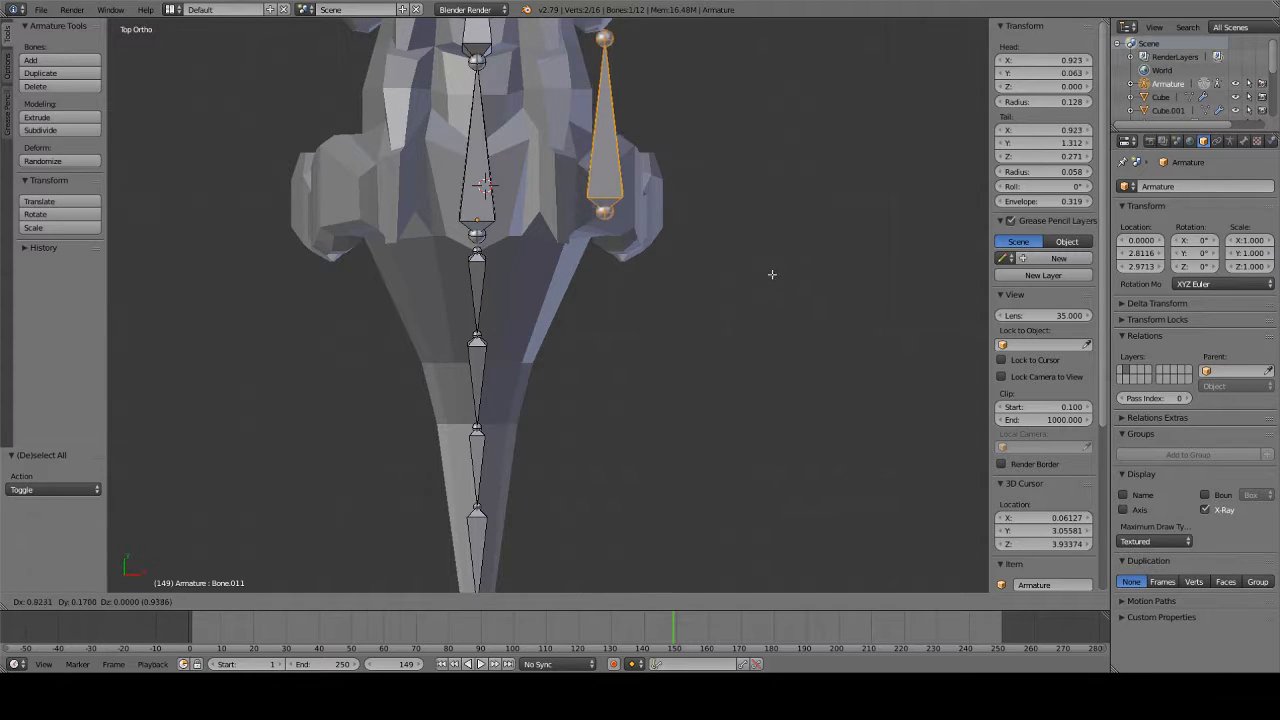
left_click(777, 276)
- Stand the duplicated bone upright as the thigh, from about Y 0.15, Z 0.27 down to about Y 0.06, Z -0.47
key("KP_3")
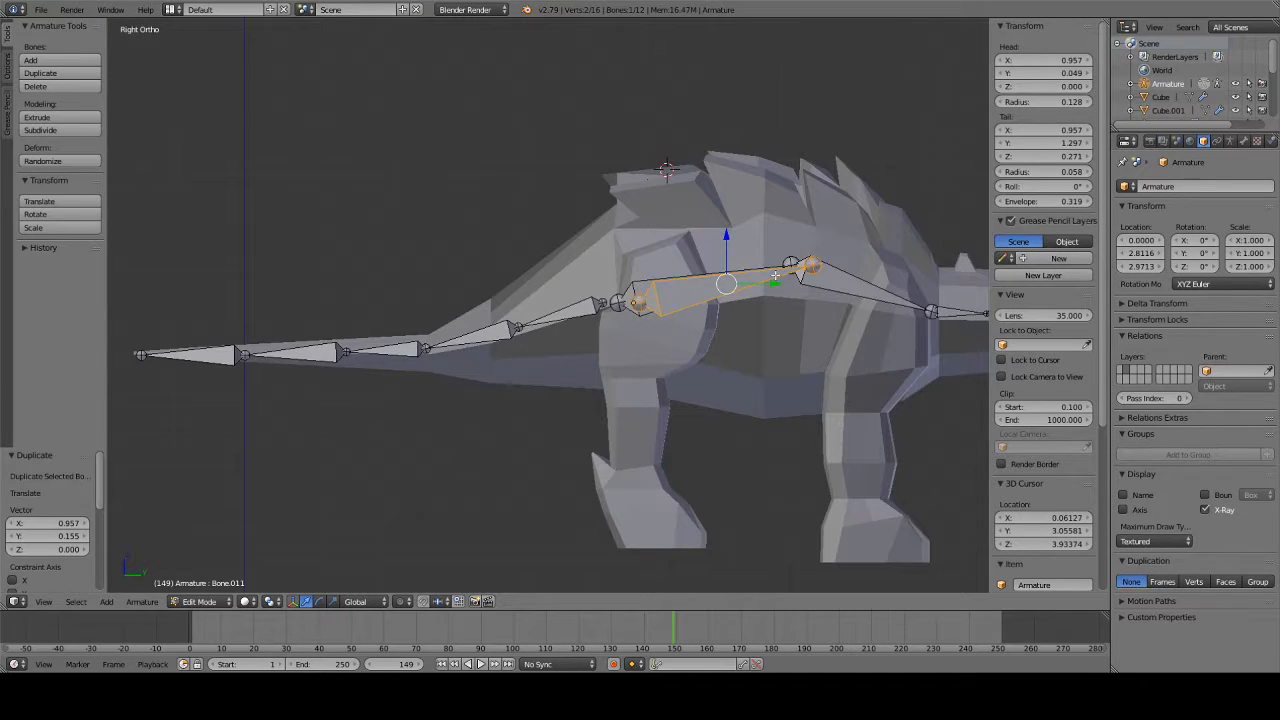
right_click(809, 267)
left_click_drag(849, 265, 636, 228)
left_click_drag(677, 265, 671, 371)
- Extrude a lower leg bone to about Y 0.01, Z -1.16 and a foot bone to about Y 0.04, Z -1.68
key("e")
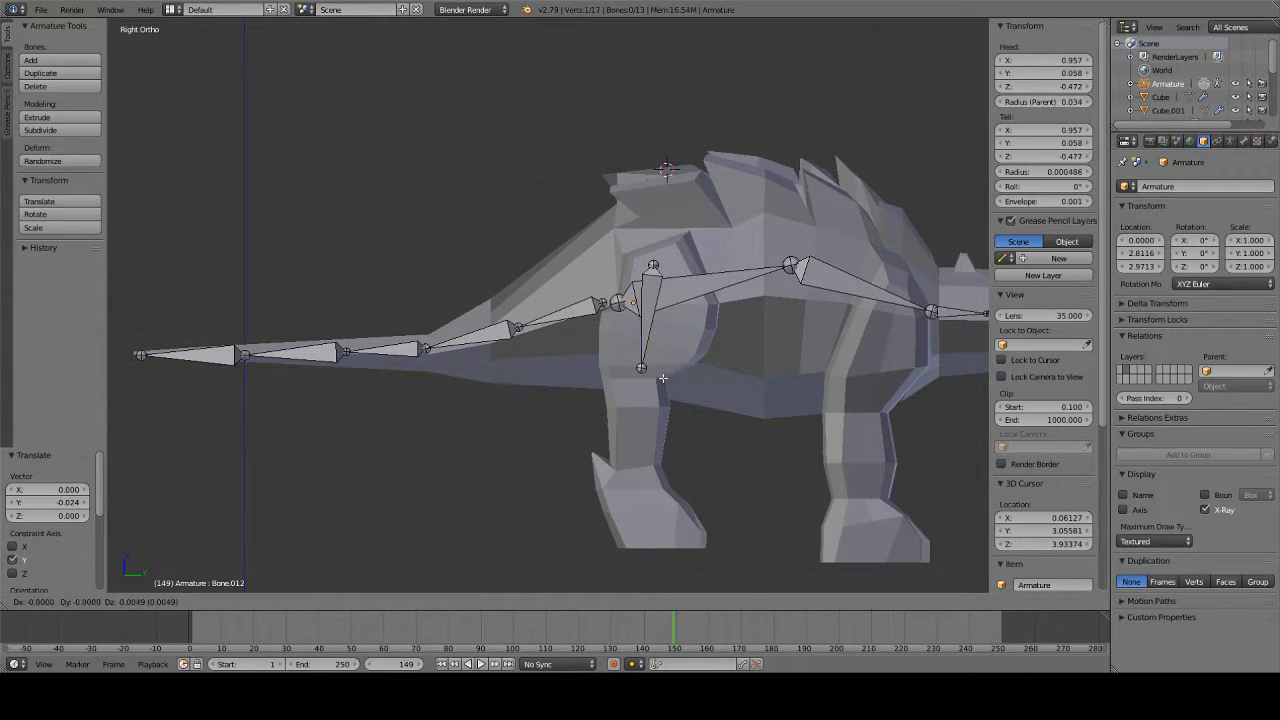
left_click(656, 472)
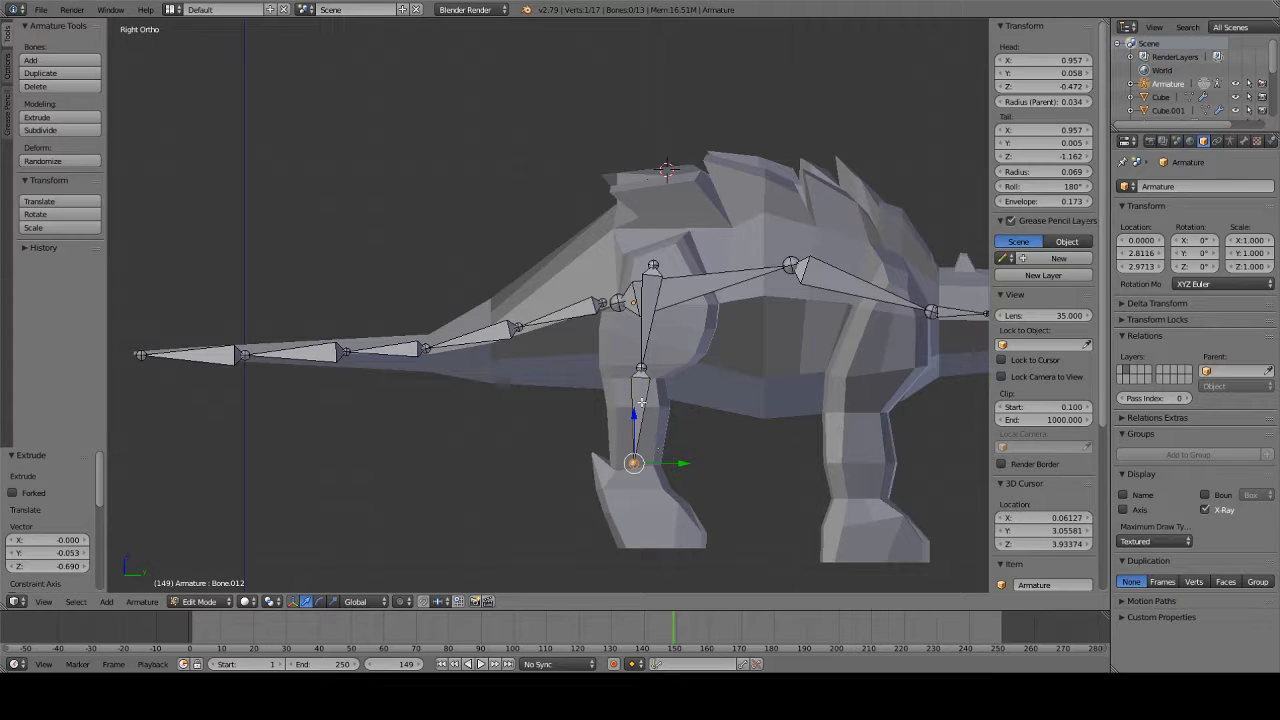
key("e")
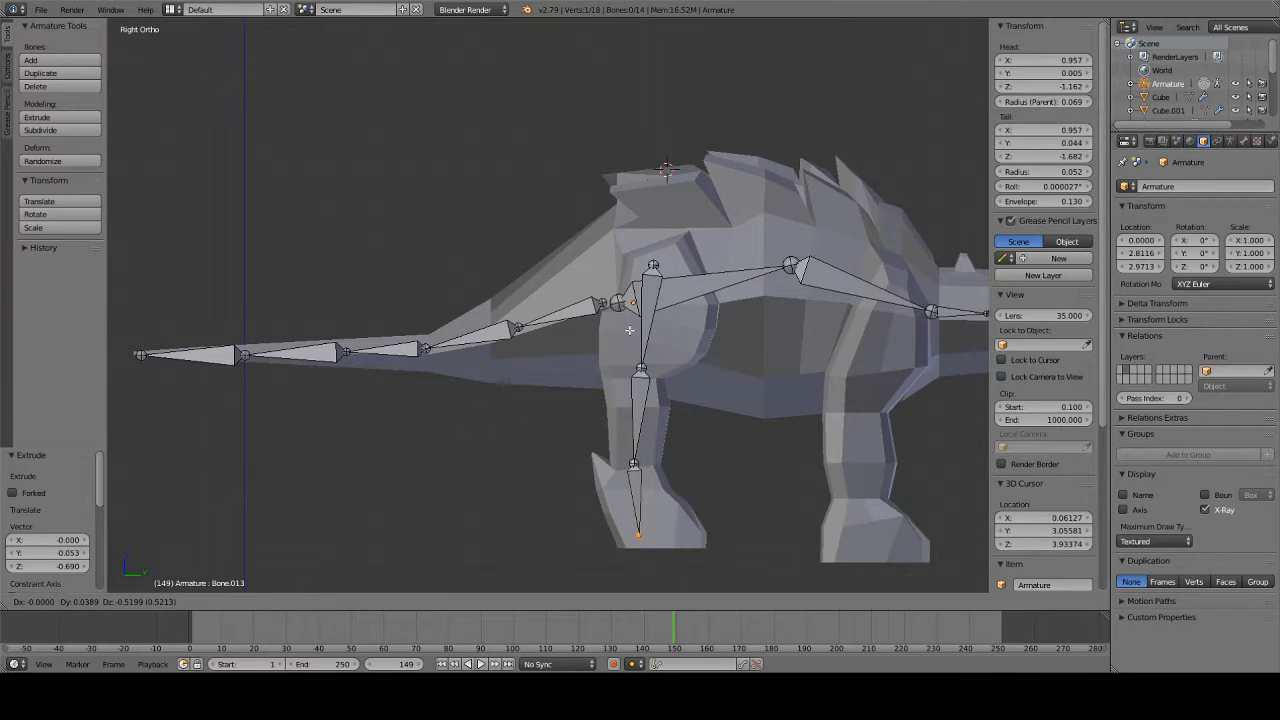
left_click(629, 330)
- Move the hind leg's knee, ankle and foot-end joints outward to about X 1.07, 1.05 and 1.04
middle_click_drag(629, 330, 762, 402)
right_click(626, 293)
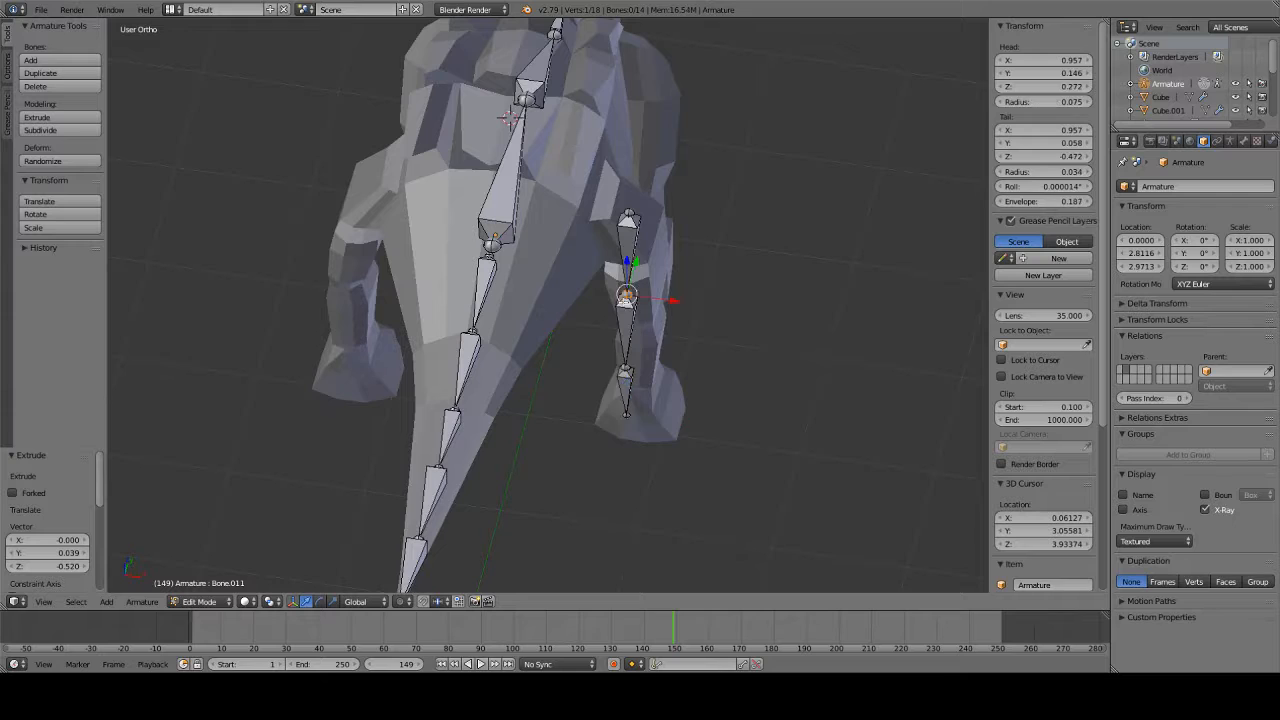
middle_click_drag(554, 302, 546, 252)
left_click_drag(670, 347, 685, 349)
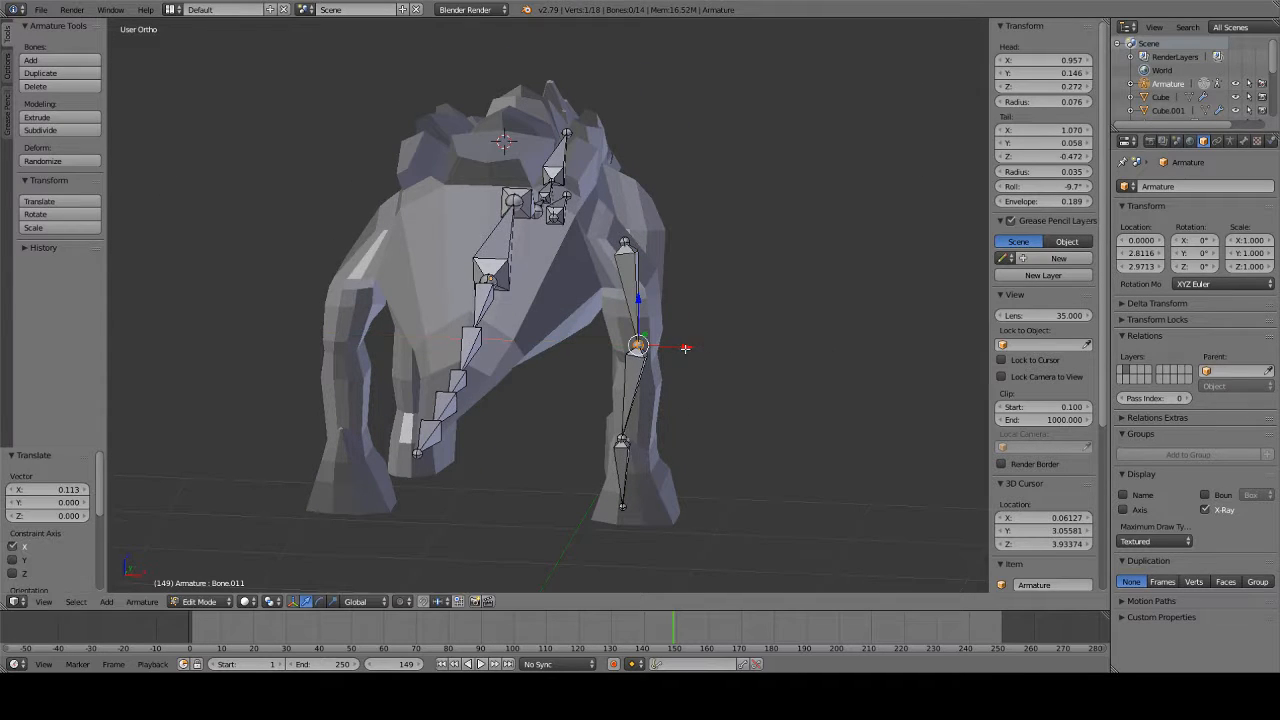
right_click(624, 441)
left_click_drag(658, 442, 667, 447)
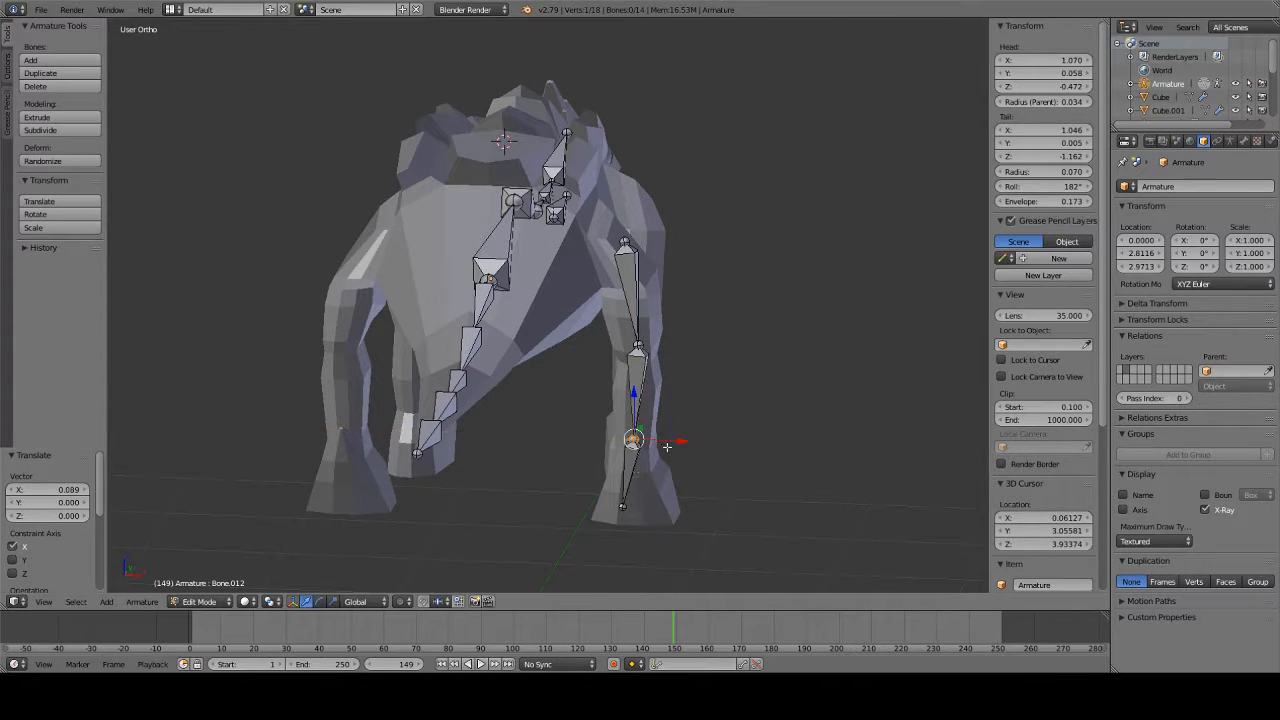
right_click(620, 511)
key("e")
key("x")
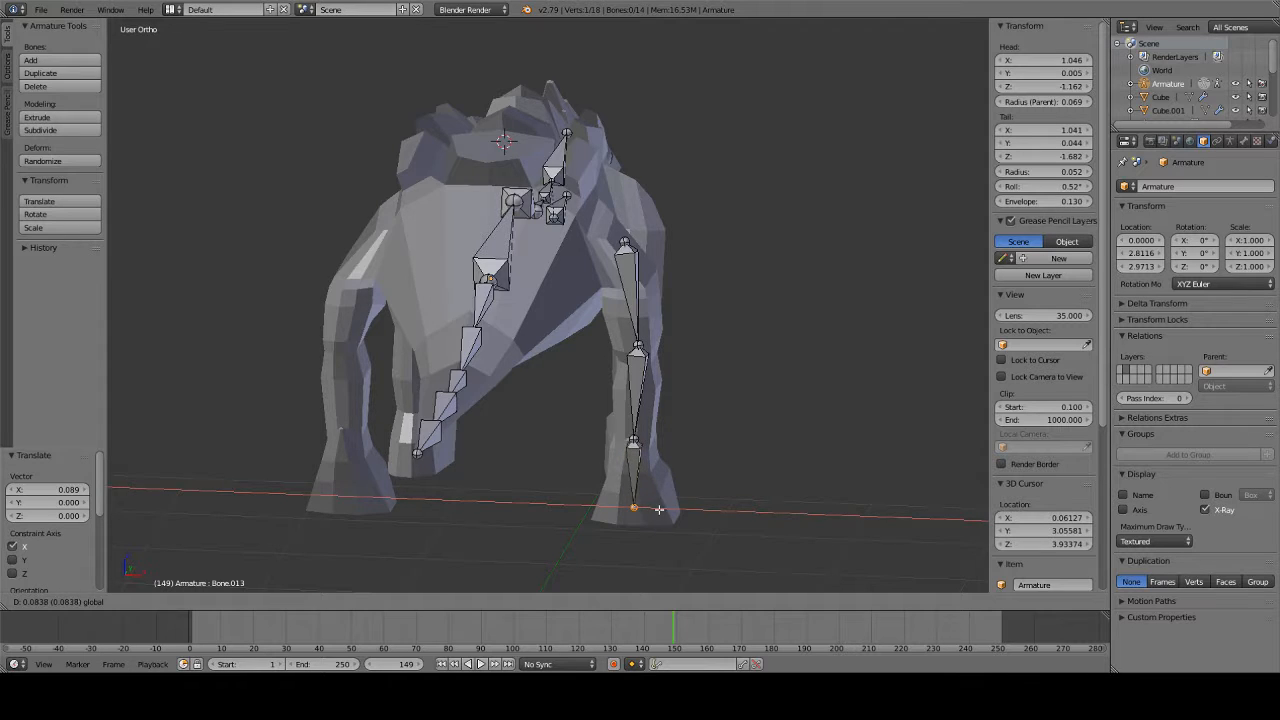
left_click(659, 510)
- Extrude a toe bone from the hind foot bone's end to about X 1.18, Y 0.30, Z -1.91
middle_click_drag(659, 510, 559, 576)
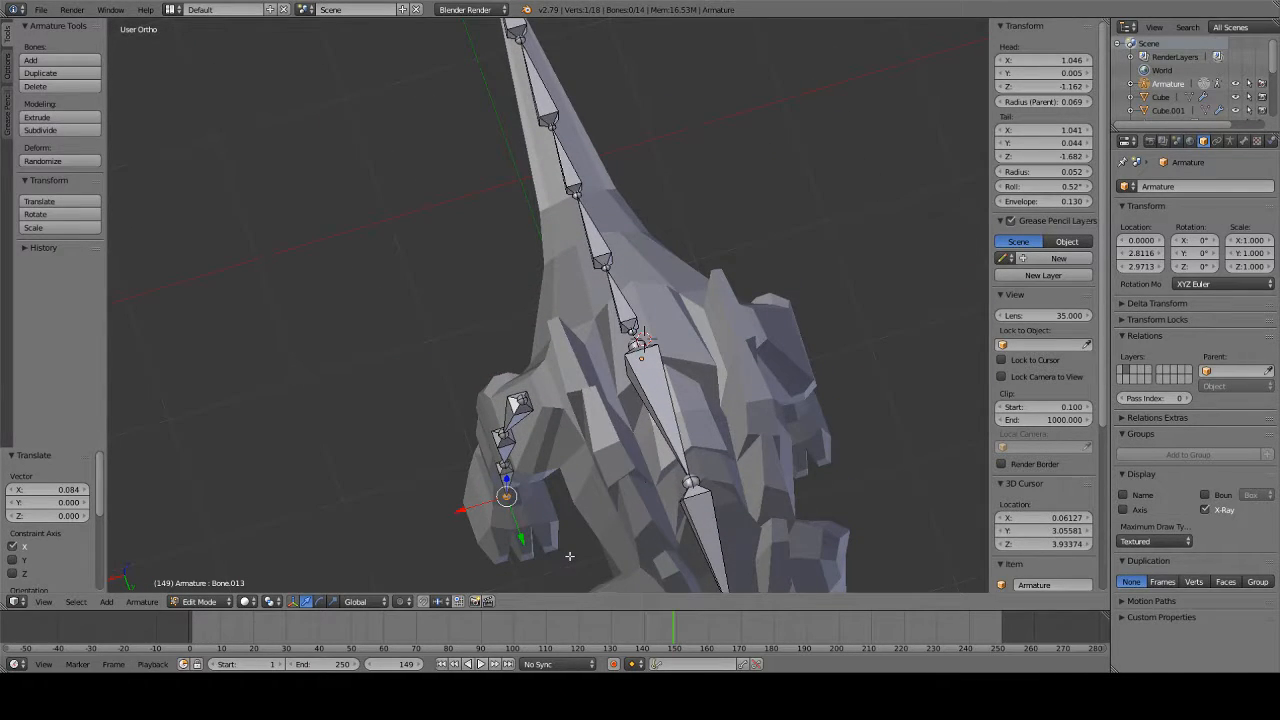
middle_click_drag(569, 556, 591, 462)
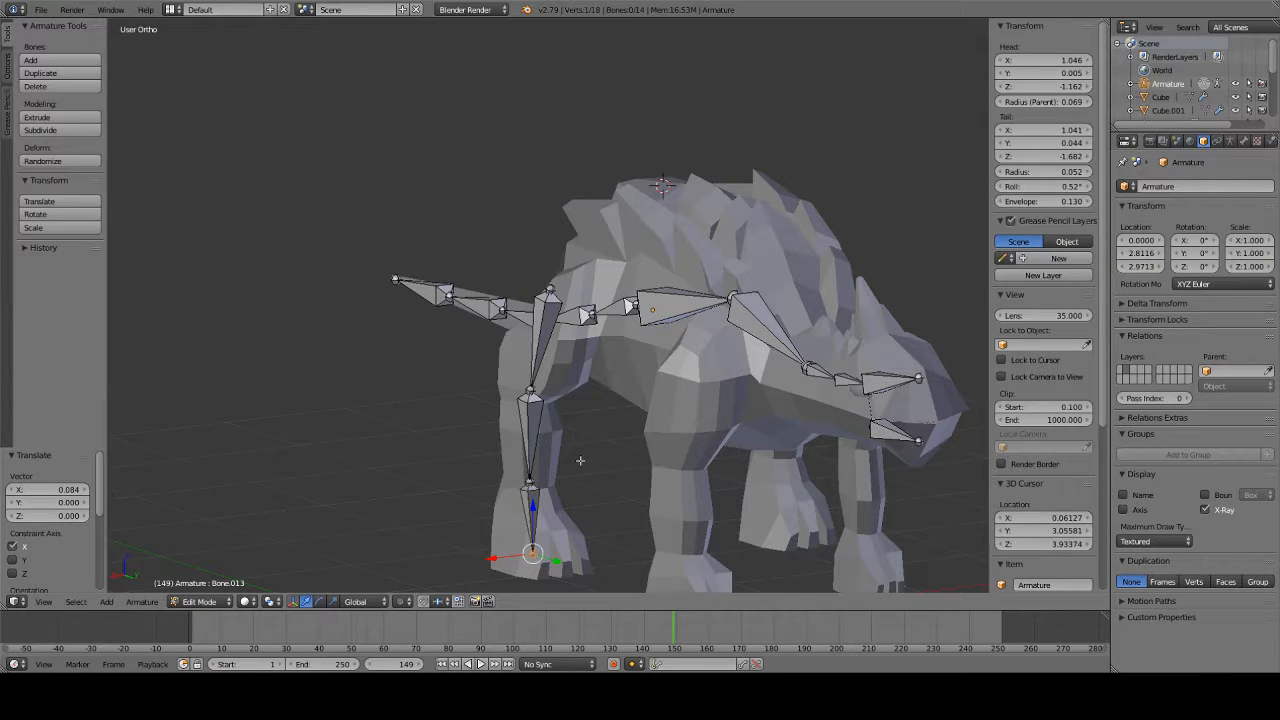
middle_click_drag(469, 504, 622, 306)
scroll(811, 269, "up", 4)
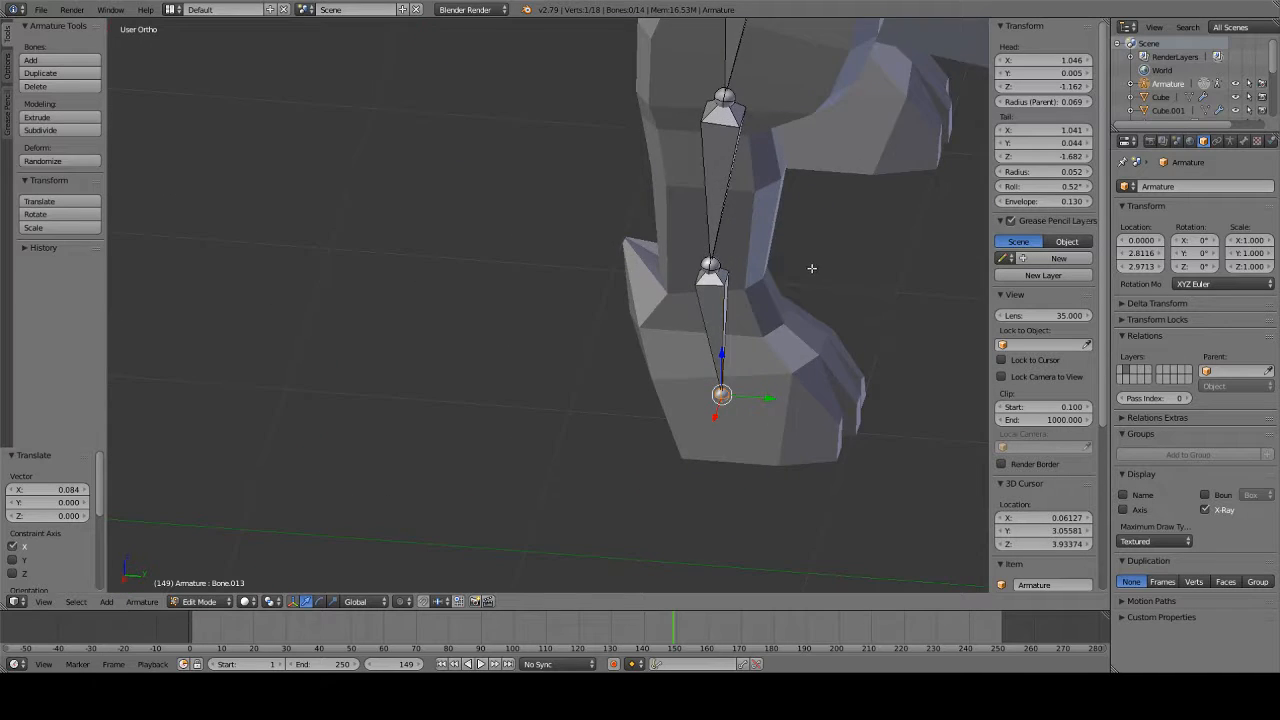
middle_click_drag(811, 269, 757, 440)
middle_click_drag(788, 510, 752, 600)
scroll(732, 466, "down", 1)
middle_click_drag(700, 515, 673, 160, "shift")
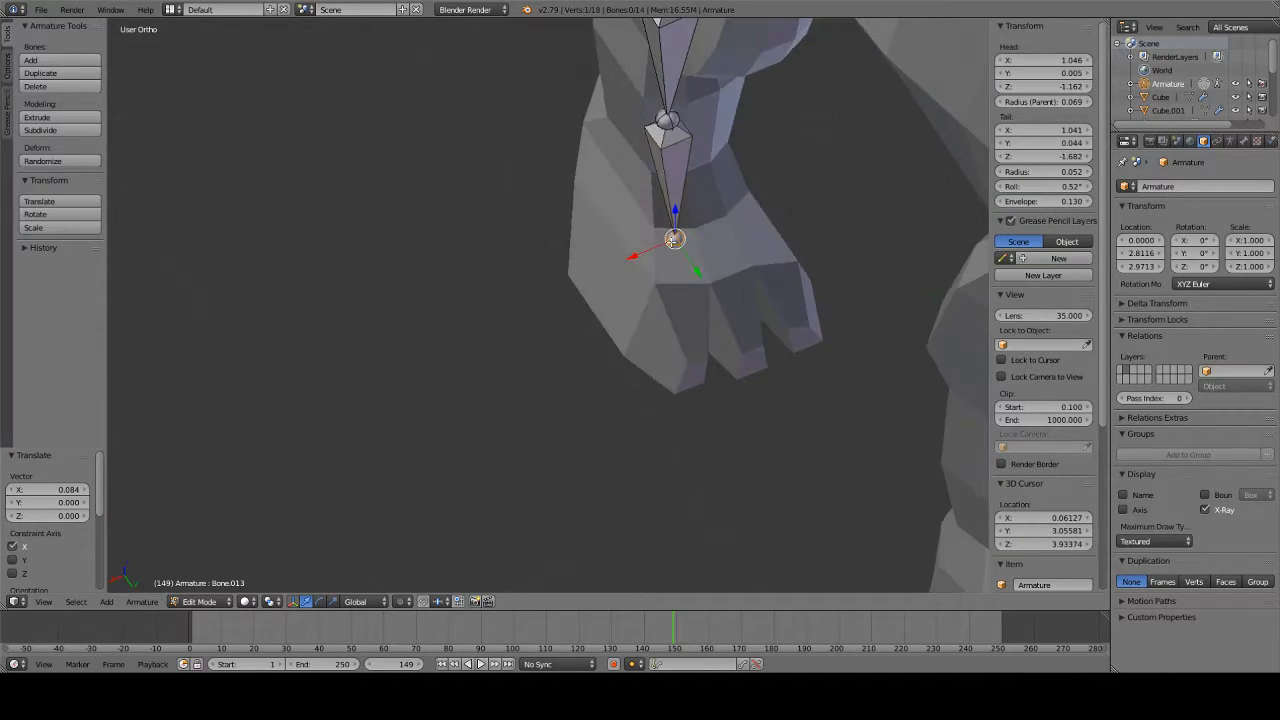
key("e")
left_click(672, 395)
- Level the toe bone inside the hind foot by moving its tip to about Y 0.44, Z -1.68
middle_click_drag(672, 395, 858, 289)
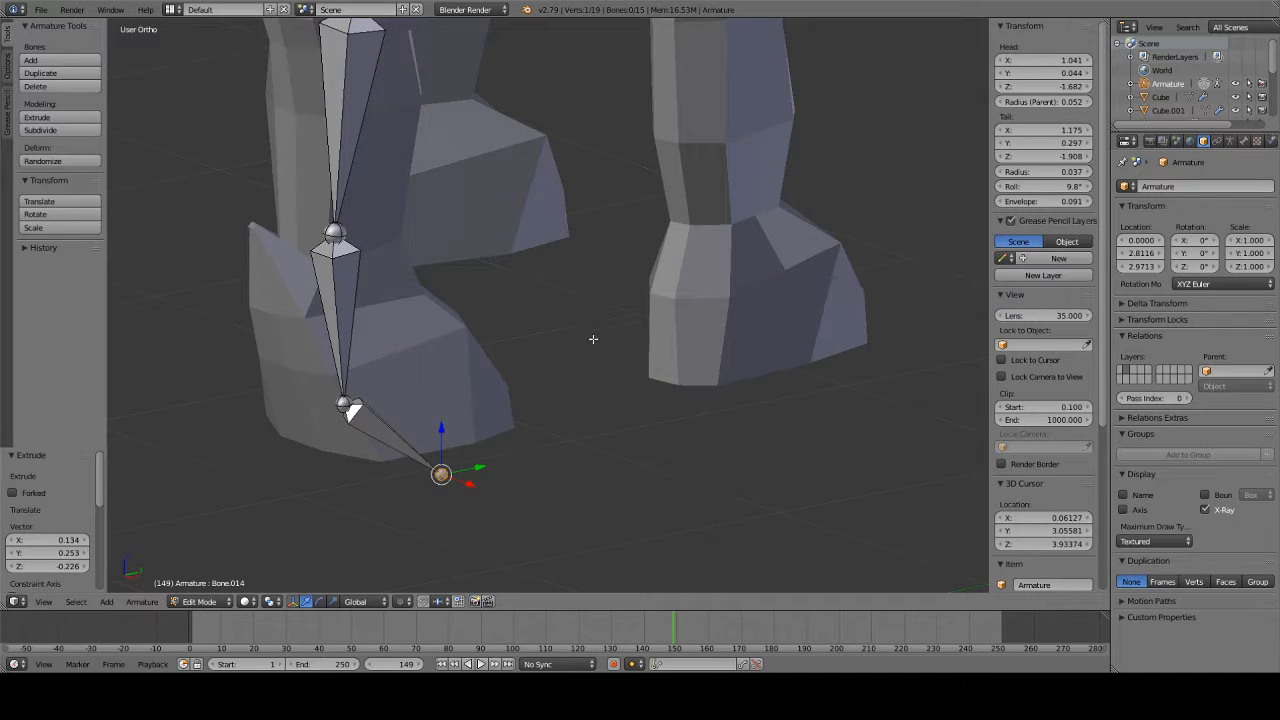
middle_click_drag(591, 340, 492, 328)
key("g")
key("y")
left_click(565, 491)
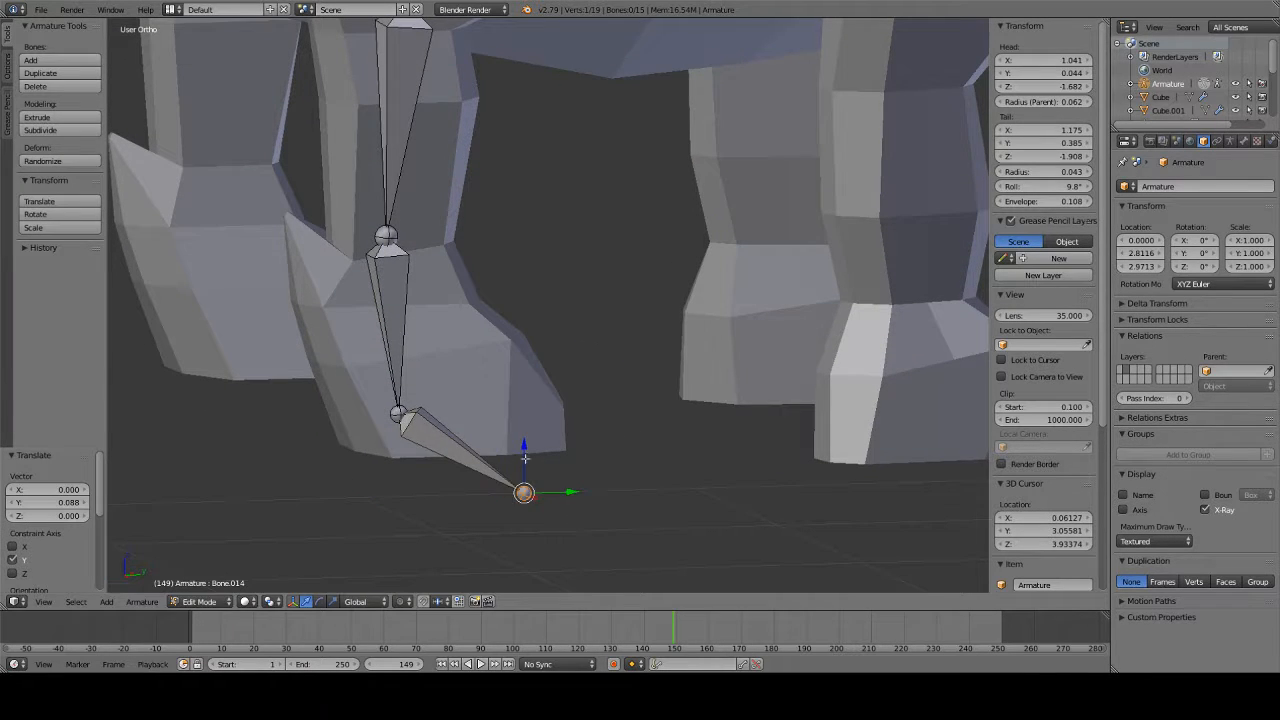
key("g")
key("z")
left_click(558, 428)
key("g")
key("y")
left_click(580, 419)
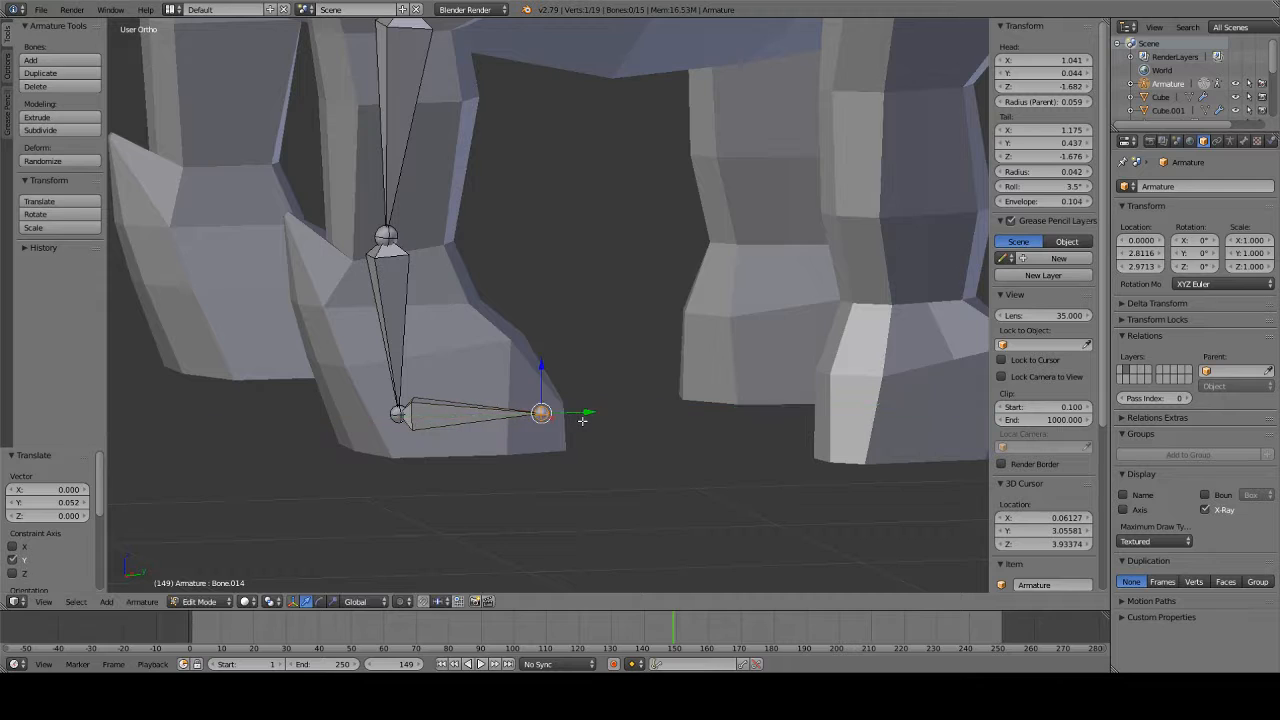
- Pull the toe bone's tip back to about Y 0.25 and select the whole toe bone
middle_click_drag(580, 419, 625, 307)
key("g")
key("y")
left_click(545, 298)
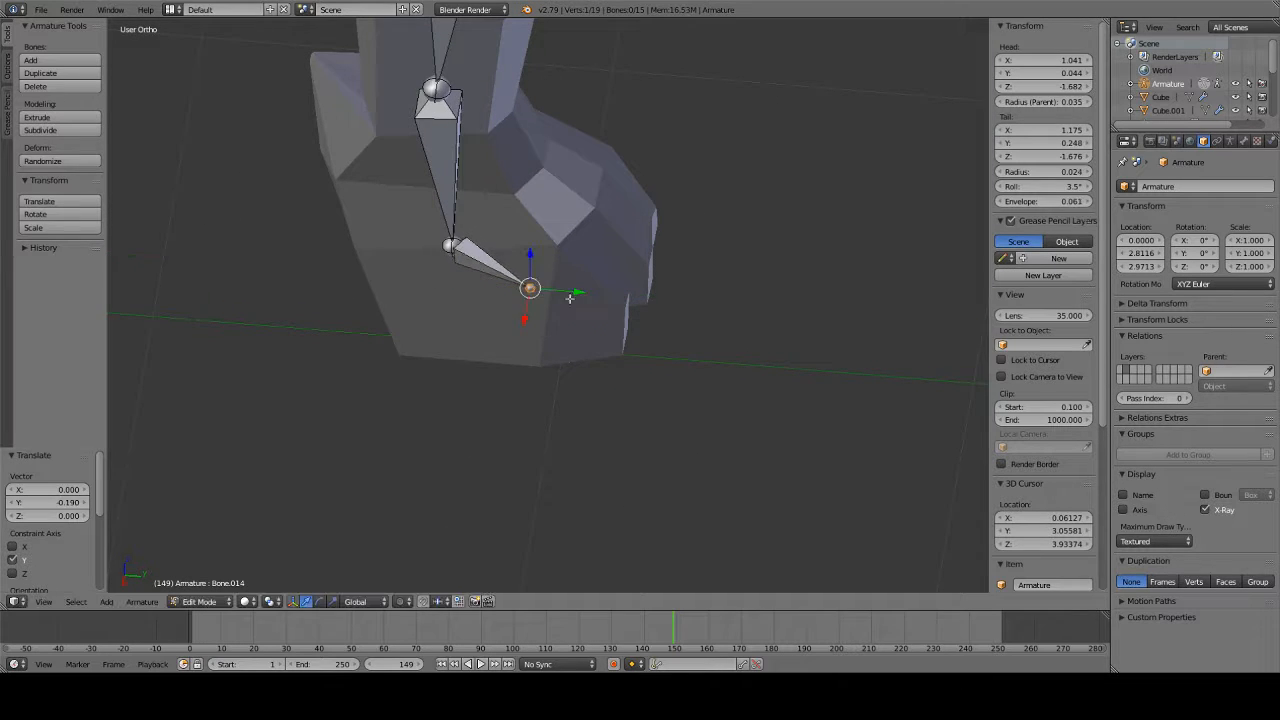
right_click(498, 268)
middle_click_drag(498, 268, 515, 298)
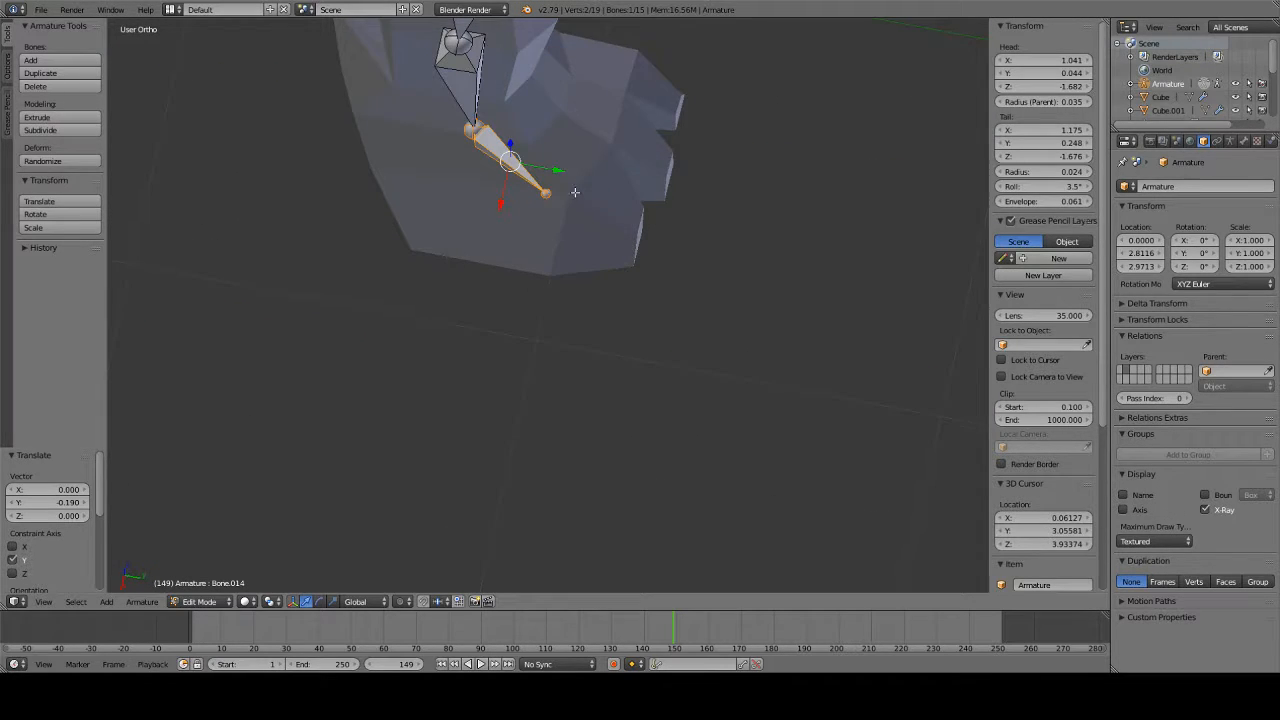
- Duplicate the toe bone into the outer hind toe at about Y 0.26 to 0.47 and shift its head outward to X 1.23
middle_click_drag(575, 192, 554, 168)
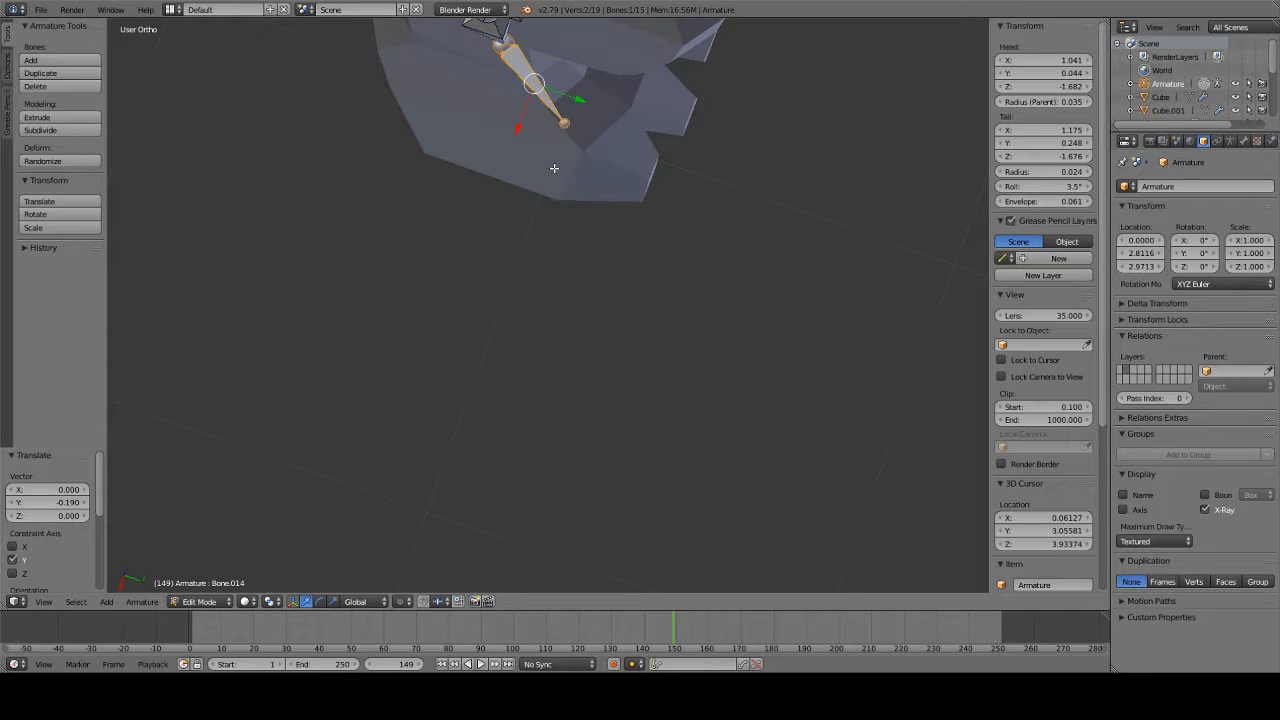
key("shift+d")
left_click(626, 228)
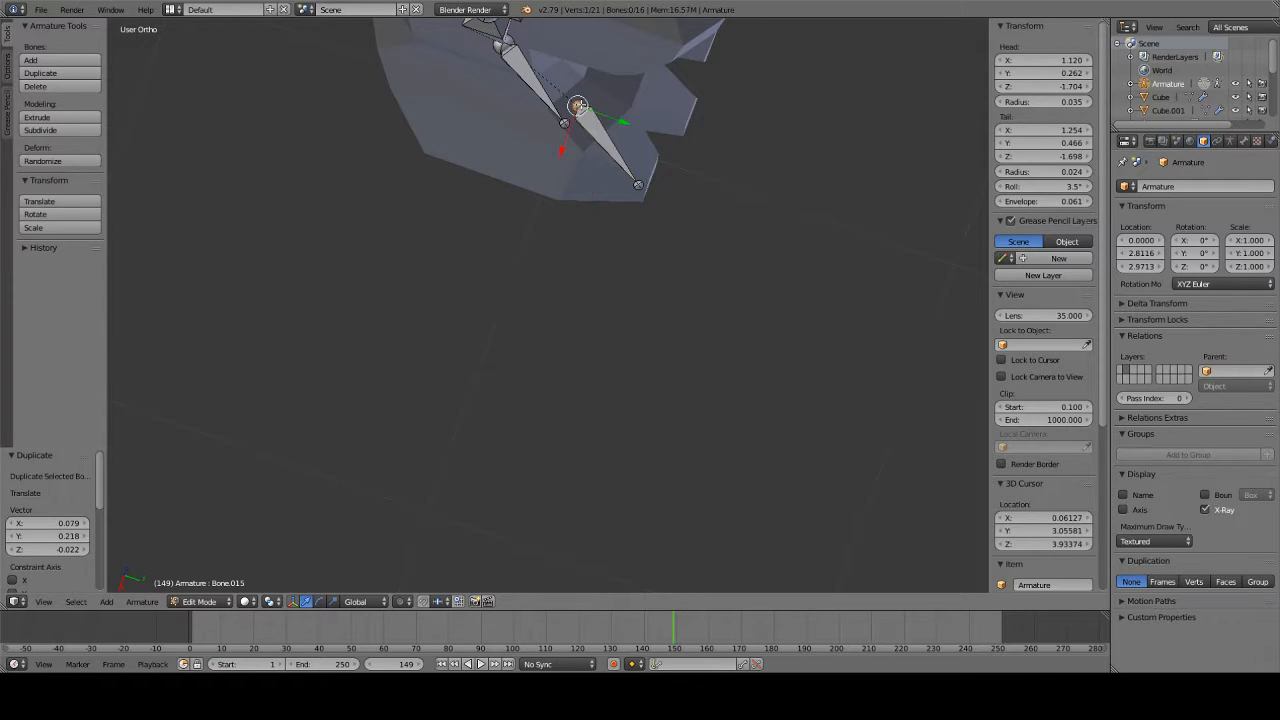
left_click_drag(569, 131, 553, 175)
middle_click_drag(664, 118, 552, 72)
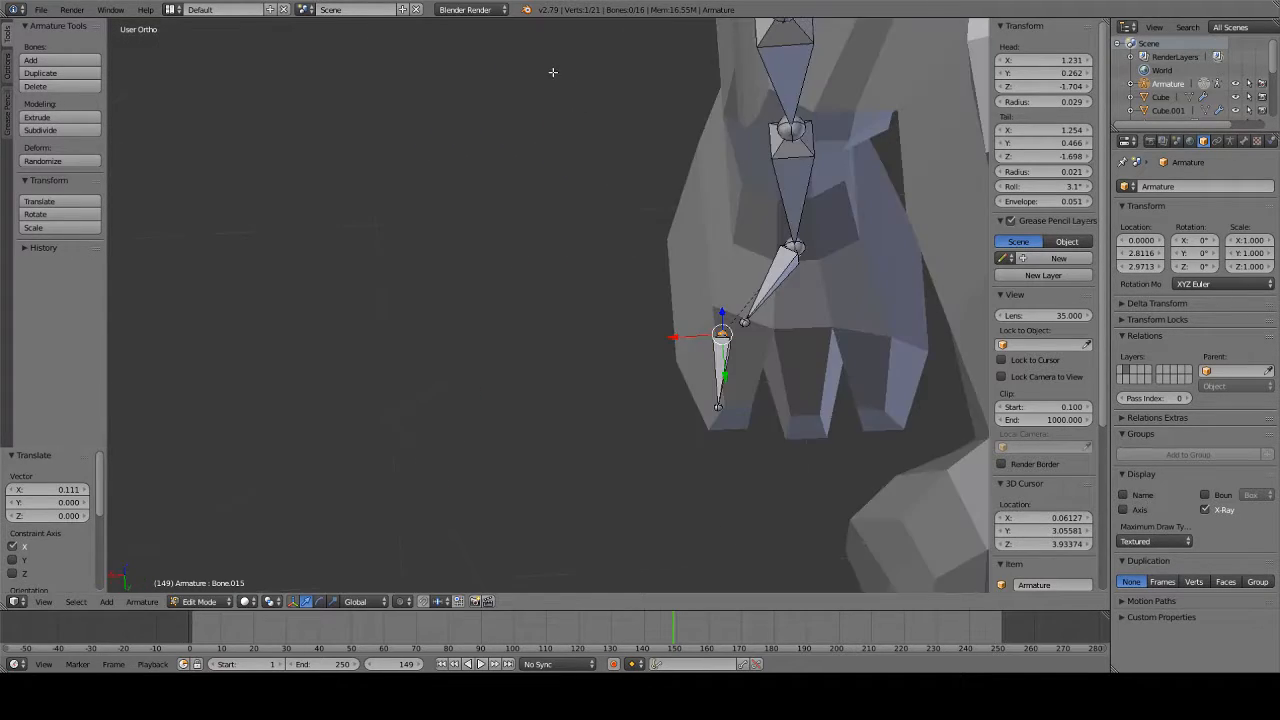
- Adjust the outer toe bone sideways and duplicate it across to the middle hind toe at about X 1.03
right_click(726, 362)
left_click_drag(697, 371, 791, 406)
key("shift+d")
right_click(742, 366)
right_click(801, 405)
right_click(798, 367)
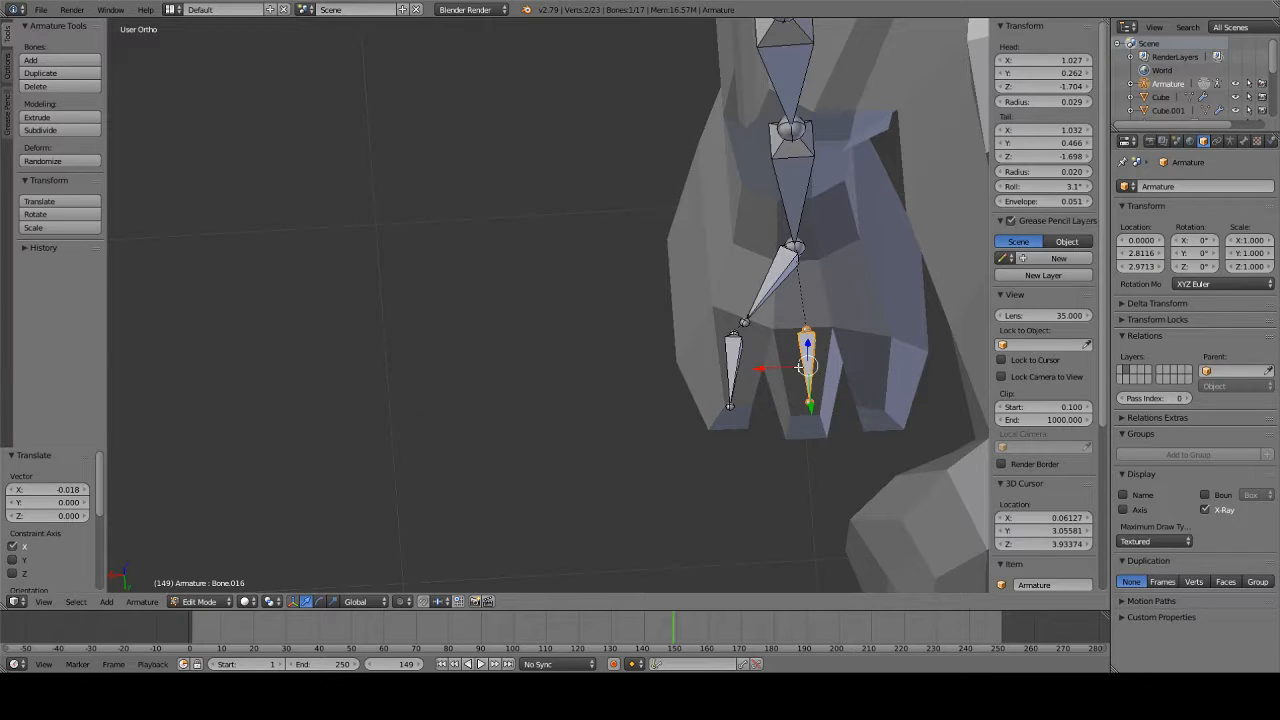
- Duplicate the middle toe bone across to the inner hind toe and move the copy forward about 0.02 along Y
key("shift+d")
right_click(834, 376)
left_click_drag(754, 365, 882, 336)
left_click_drag(866, 390, 868, 396)
- Delete the original toe bone extruded from the hind foot bone, then clear the selection
middle_click_drag(868, 396, 264, 469)
right_click(391, 403)
key("x")
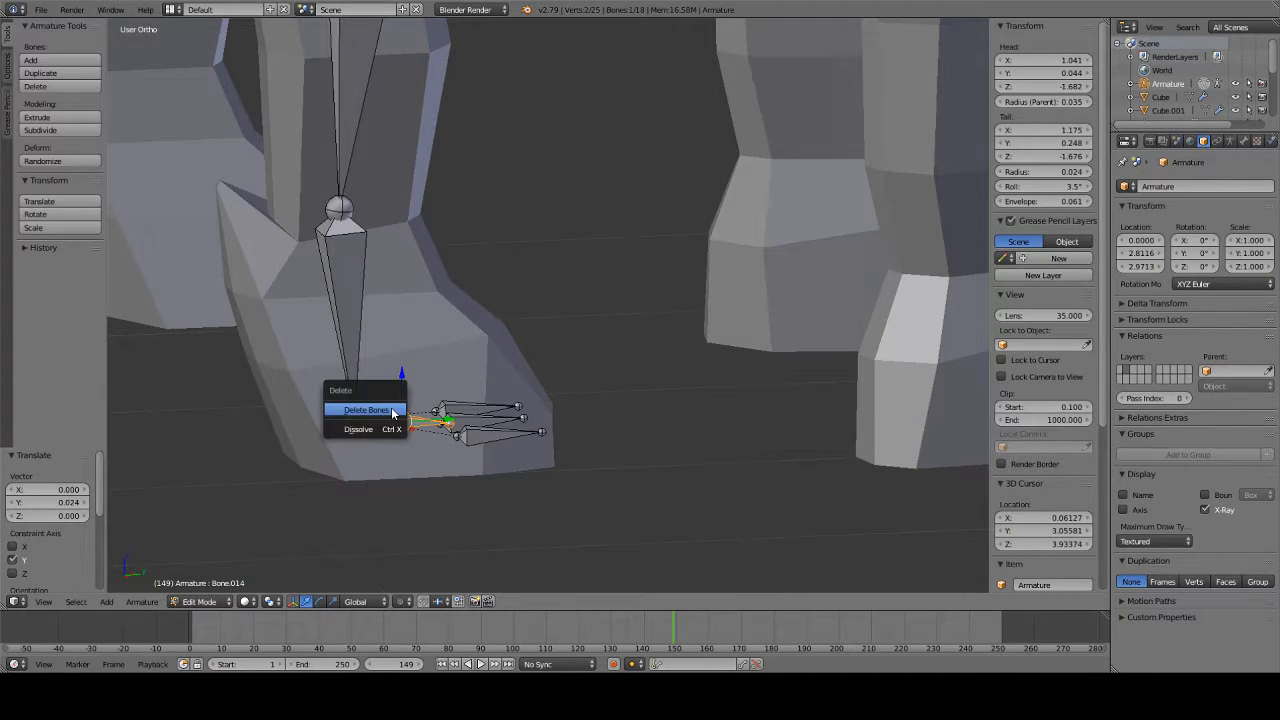
left_click(393, 412)
scroll(417, 292, "down", 5)
middle_click_drag(421, 270, 414, 314)
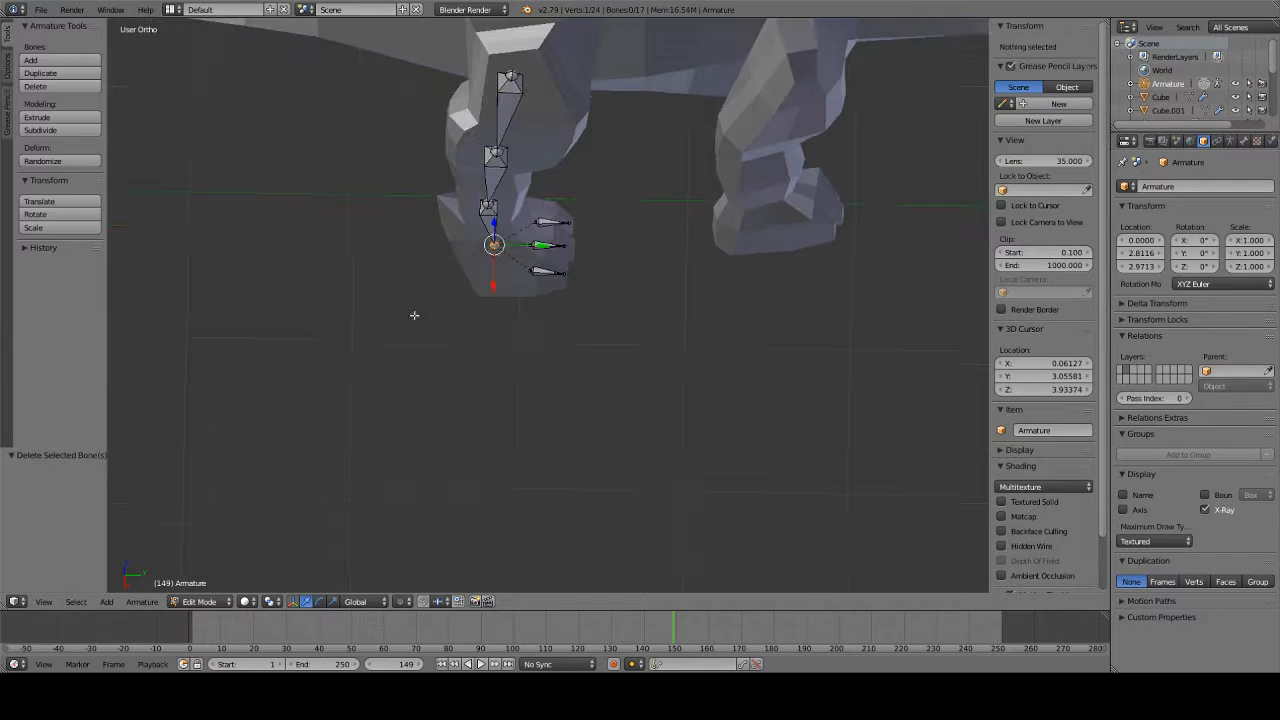
key("a")
- Duplicate the hind leg's upper bone along Y to the front leg, at about Y 1.84
middle_click_drag(478, 244, 676, 168)
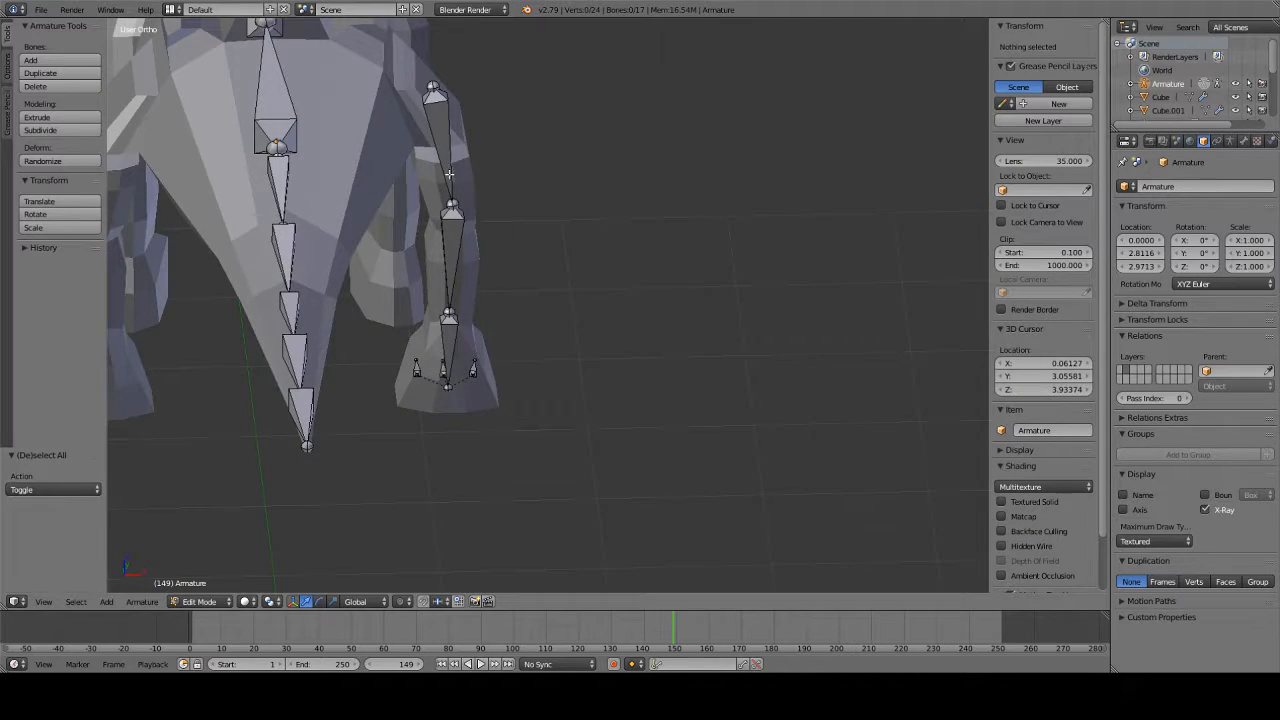
middle_click_drag(449, 174, 376, 218)
scroll(490, 145, "down", 5)
middle_click_drag(589, 174, 486, 291)
right_click(523, 197)
key("KP_3")
scroll(469, 287, "up", 2)
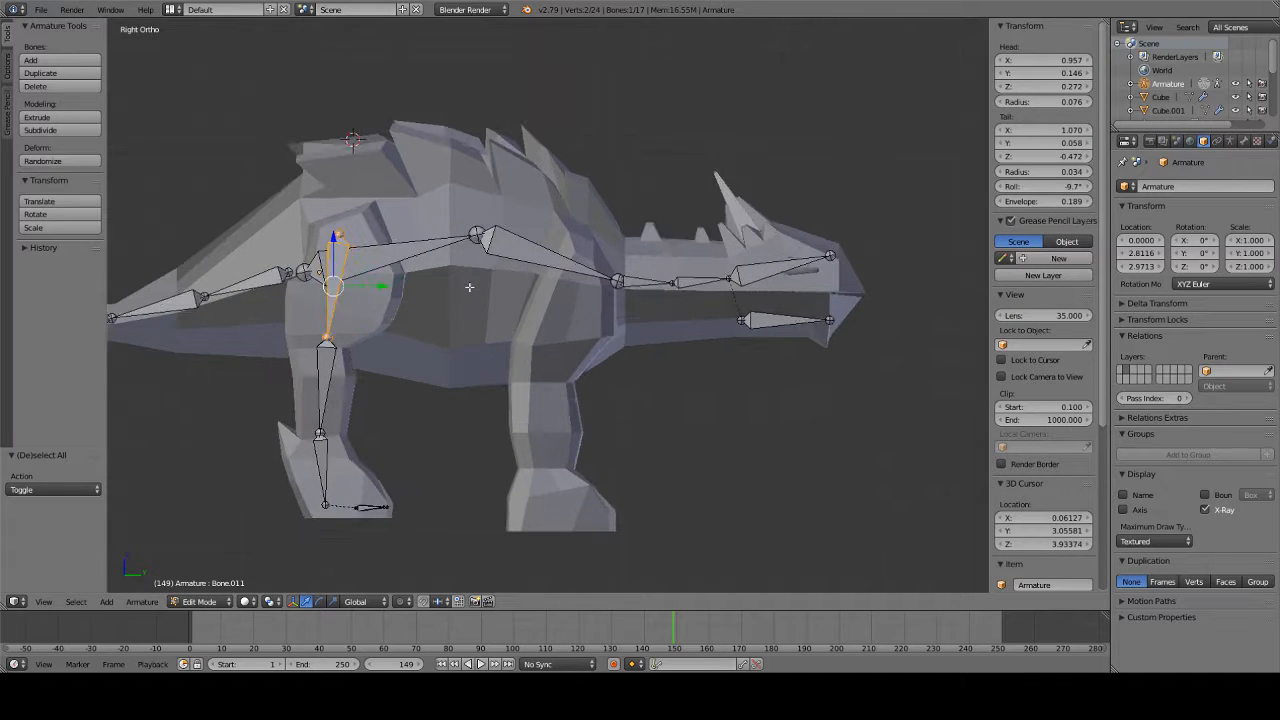
key("shift+d")
key("y")
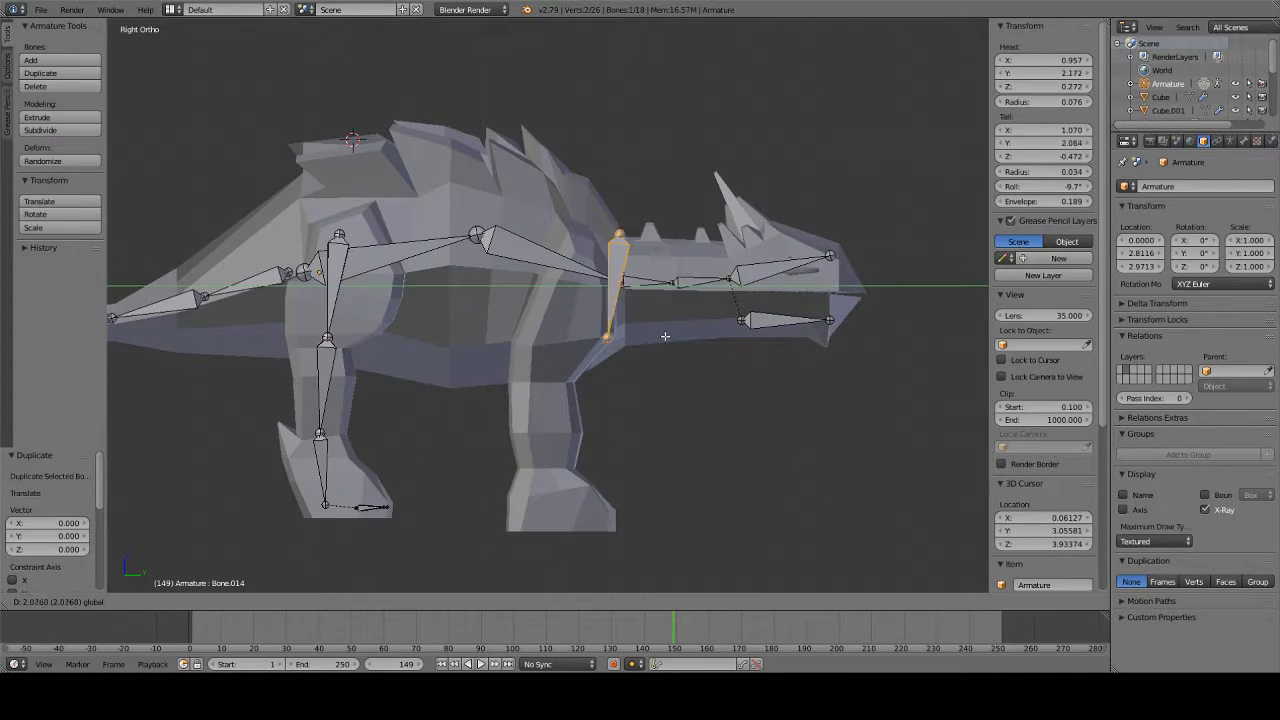
left_click(617, 337)
- Lower the duplicated front upper leg bone by about 0.17 and shift it inward so its head sits near X 0.74
left_click_drag(567, 250, 563, 274)
middle_click_drag(563, 274, 733, 406)
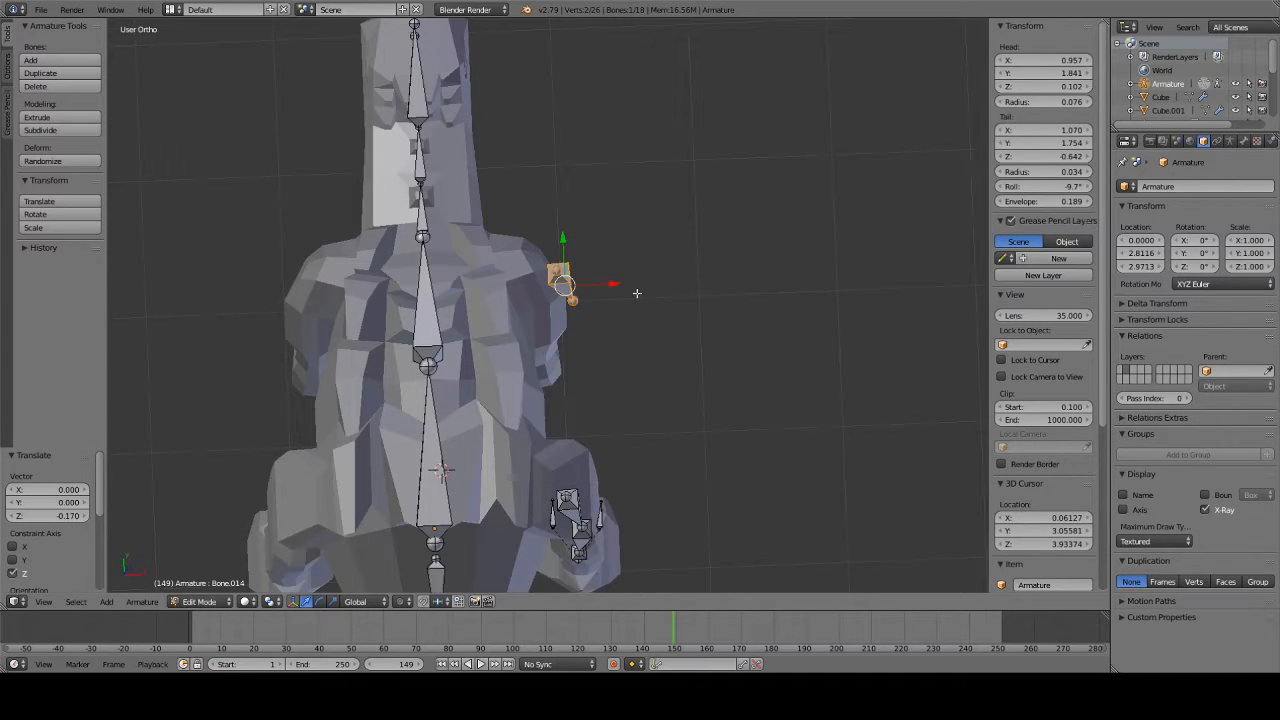
left_click_drag(611, 288, 576, 294)
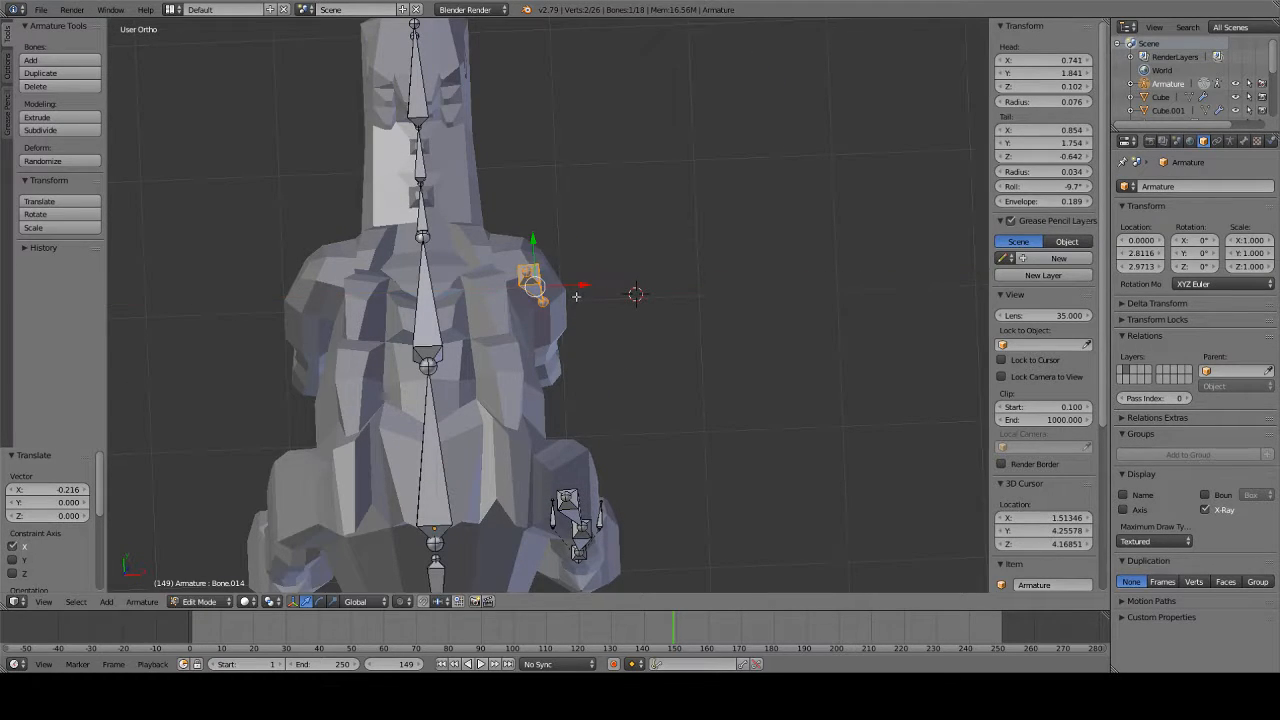
- Move the front upper leg bone's lower end to the knee at about Y 1.65, Z -0.73
key("KP_3")
right_click(561, 359)
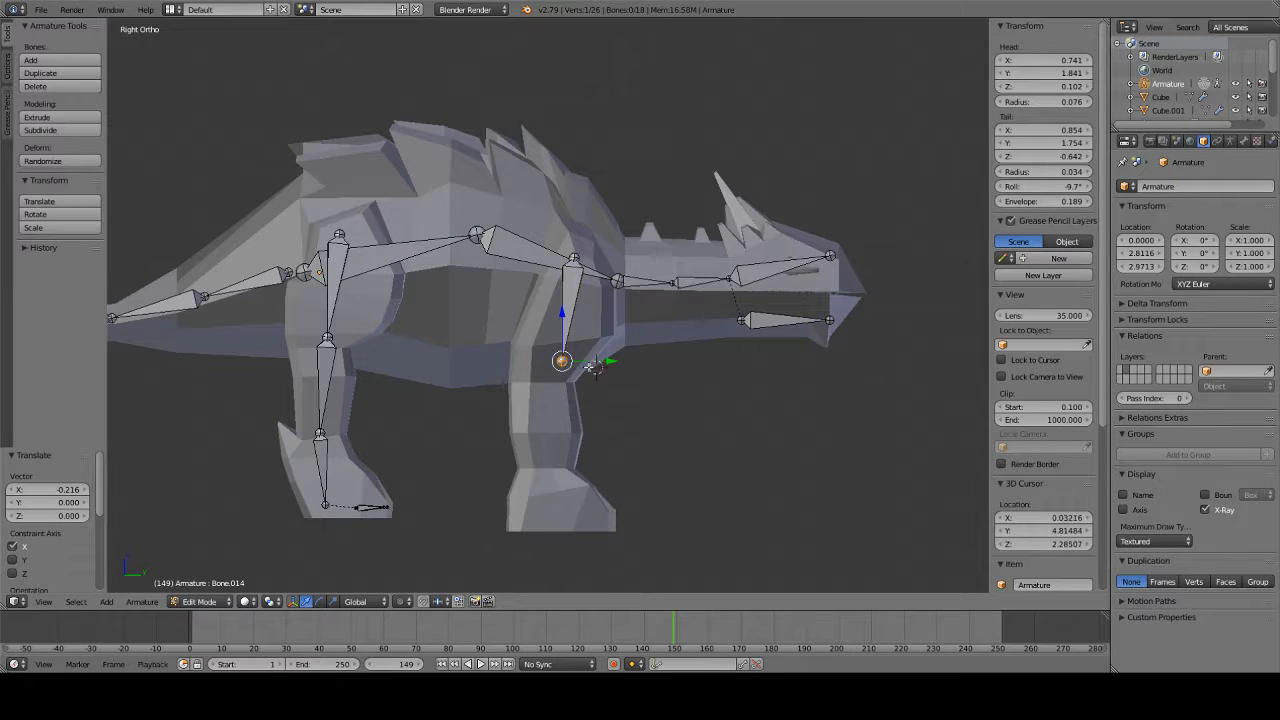
left_click_drag(593, 363, 576, 363)
left_click_drag(547, 318, 548, 332)
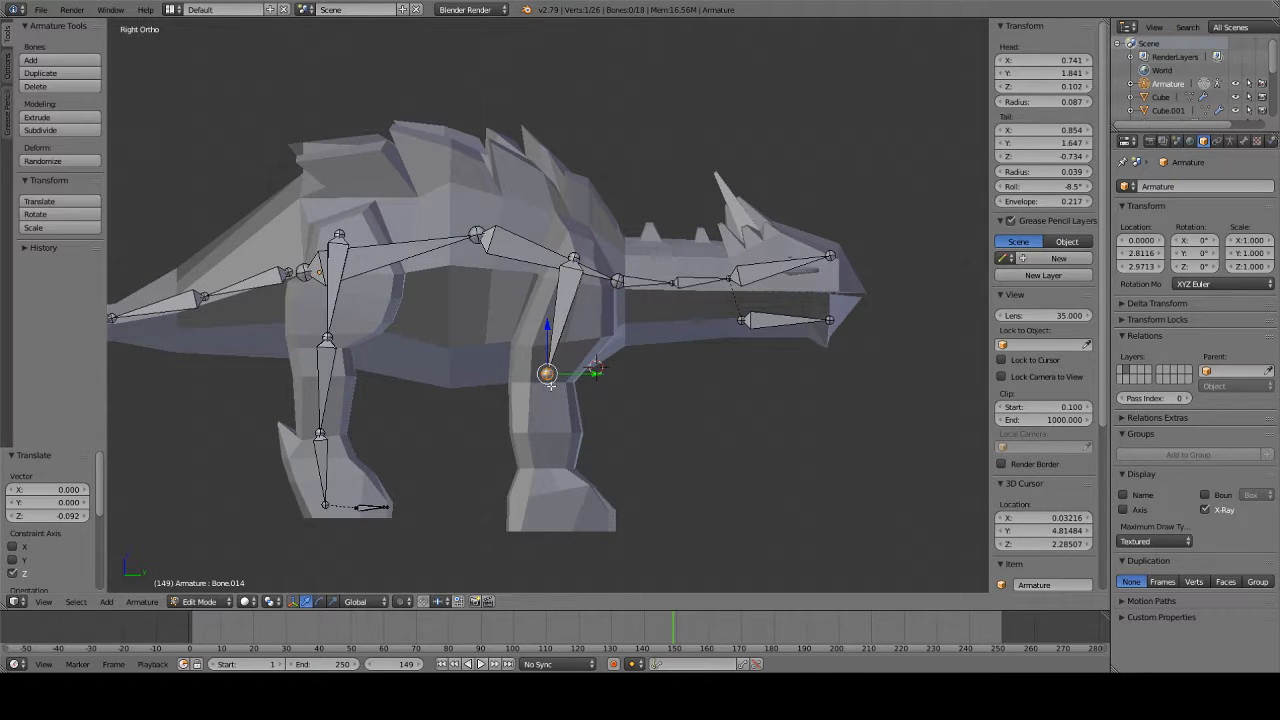
- Extrude the front lower leg bone to about Z -1.38 and a foot bone to about Y 1.67, Z -1.83
key("e")
left_click(549, 476)
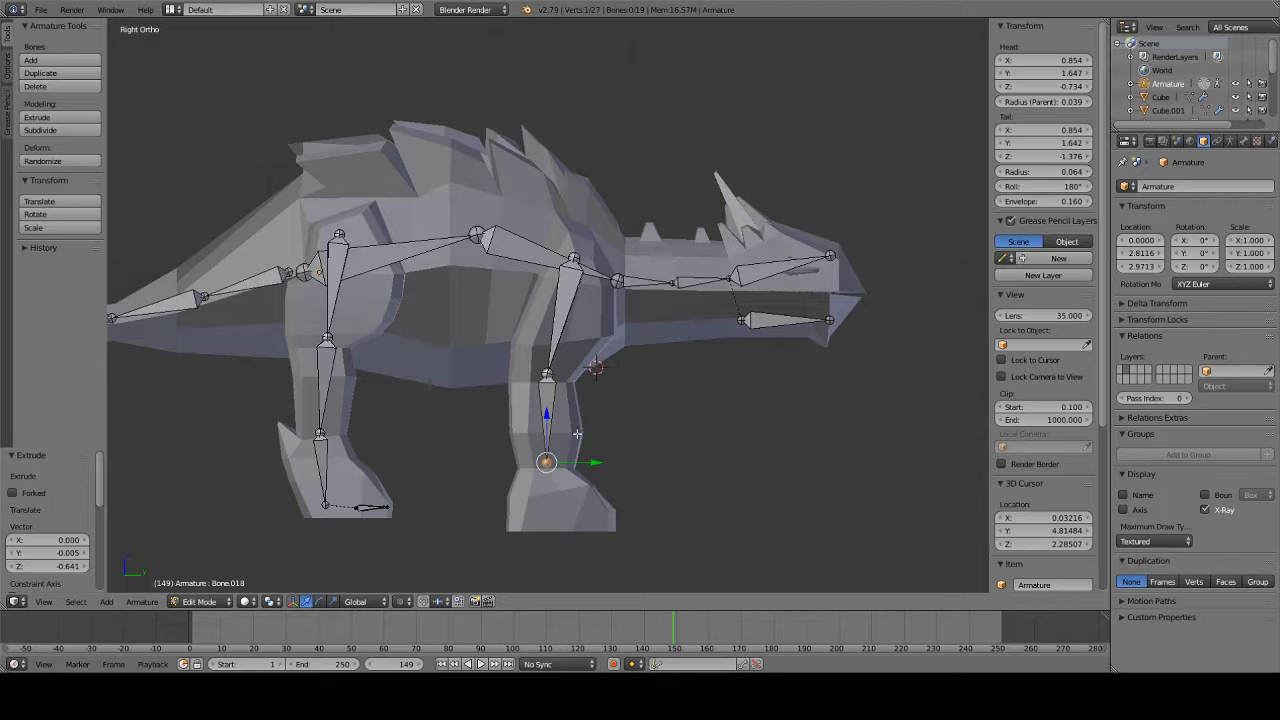
key("e")
left_click(578, 510)
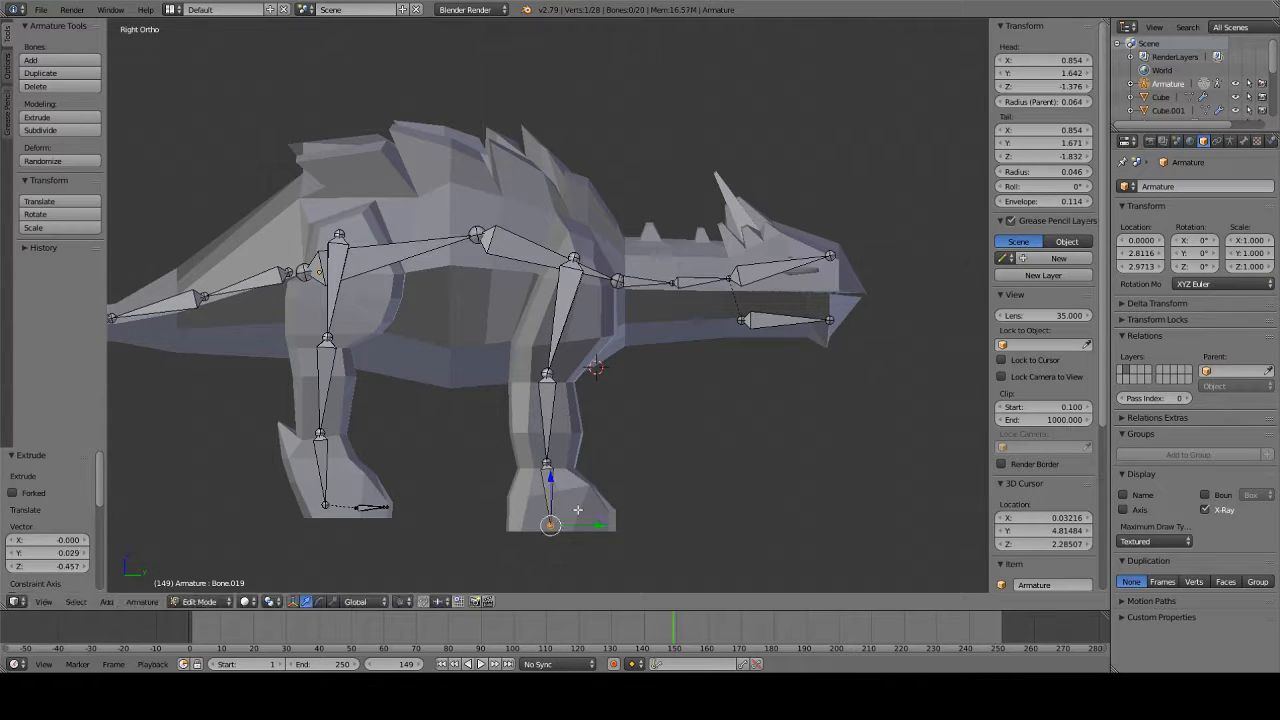
- Move the front leg's knee and foot-end joints inward to about X 0.75, bringing the ankle joint in line with them
middle_click_drag(580, 483, 542, 574)
scroll(563, 526, "up", 5)
middle_click_drag(563, 526, 510, 534)
right_click(557, 391)
right_click(550, 384)
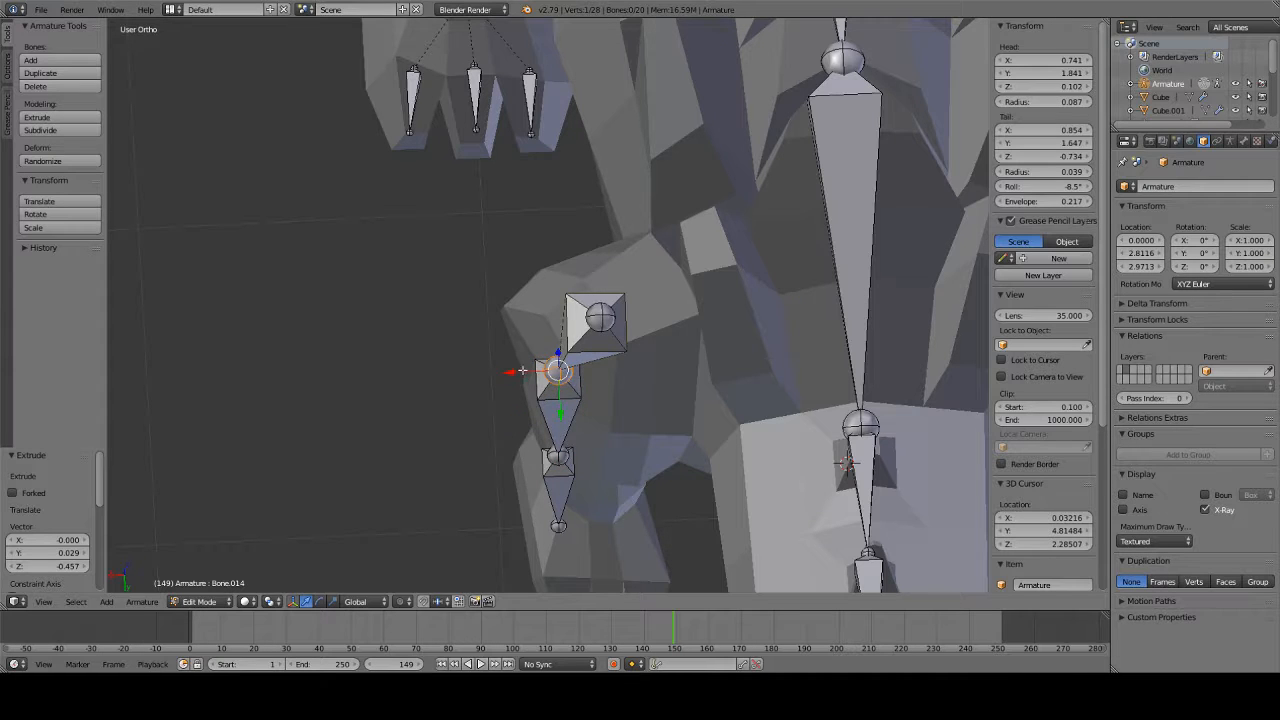
left_click_drag(522, 371, 559, 380)
right_click(557, 458)
key("g")
key("x")
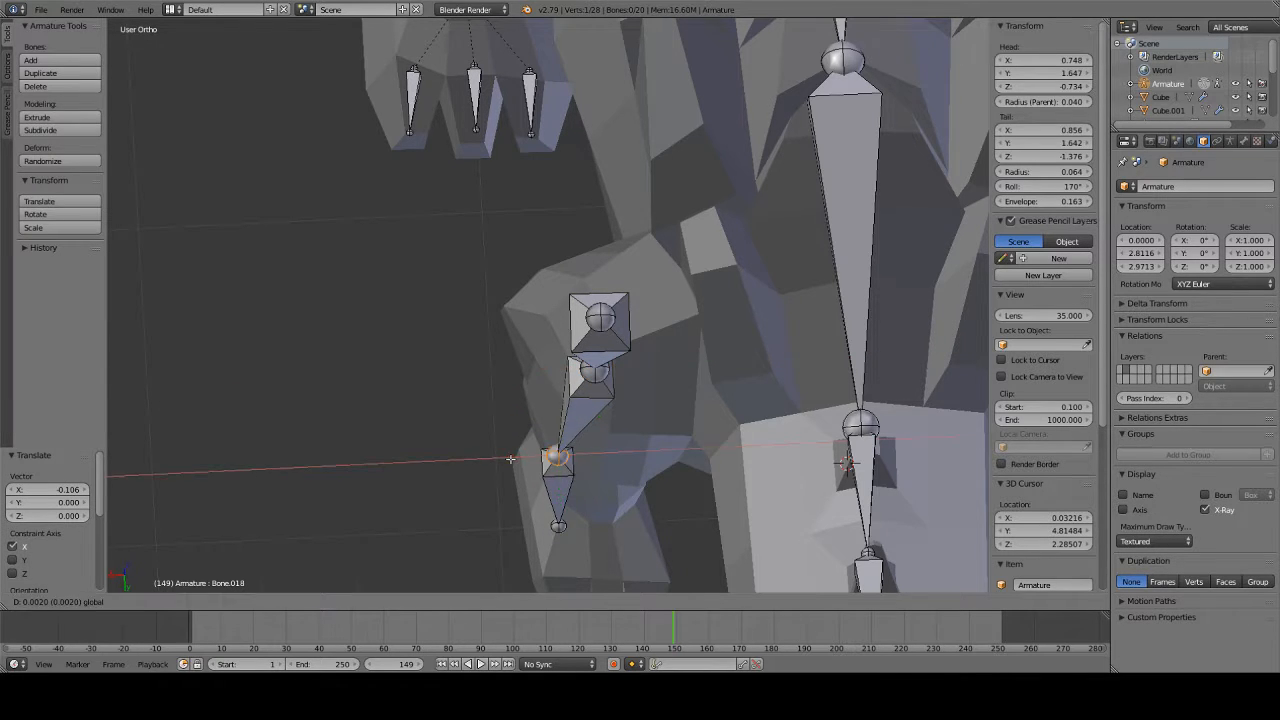
right_click(562, 533)
left_click_drag(513, 525, 550, 535)
- Extrude a short toe bone from the front foot bone's end to about X 0.74, Y 1.76, Z -1.87
middle_click_drag(580, 529, 620, 254, "shift")
scroll(622, 256, "up", 4)
key("e")
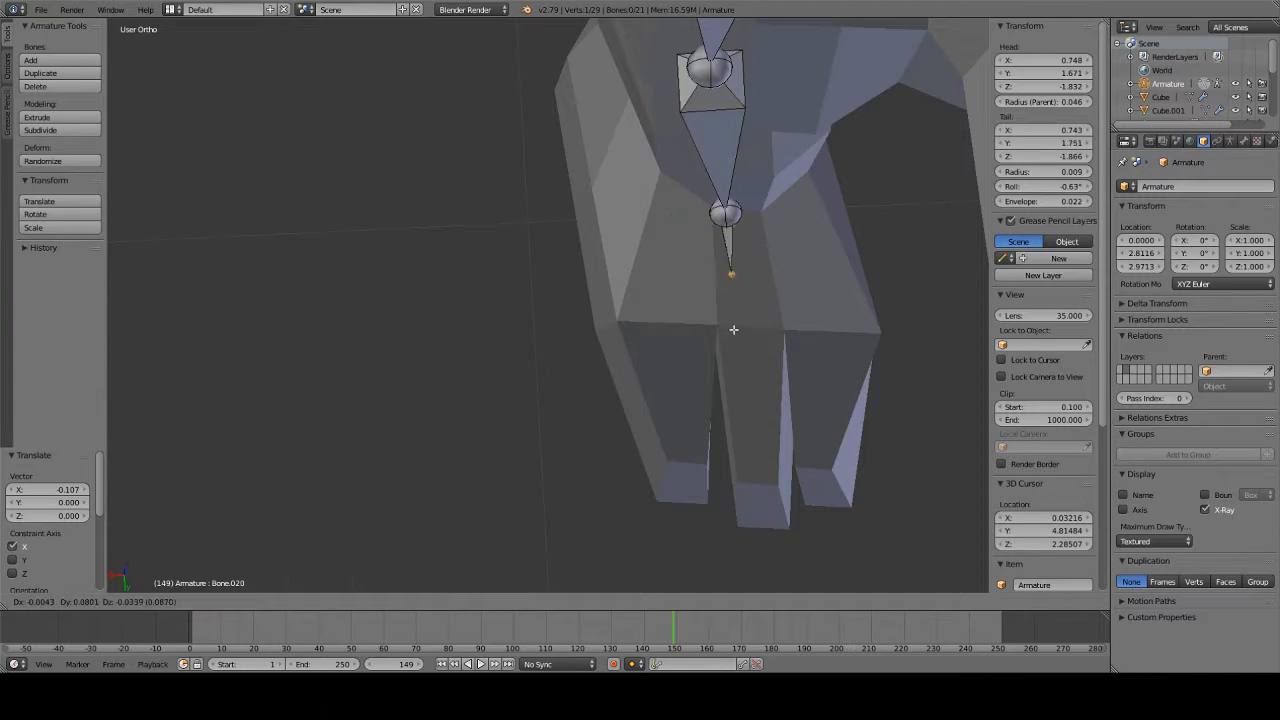
left_click(732, 262)
- Duplicate the short toe bone into the outer, middle and inner front toes at about X 0.84, 0.73 and 0.62
key("shift+d")
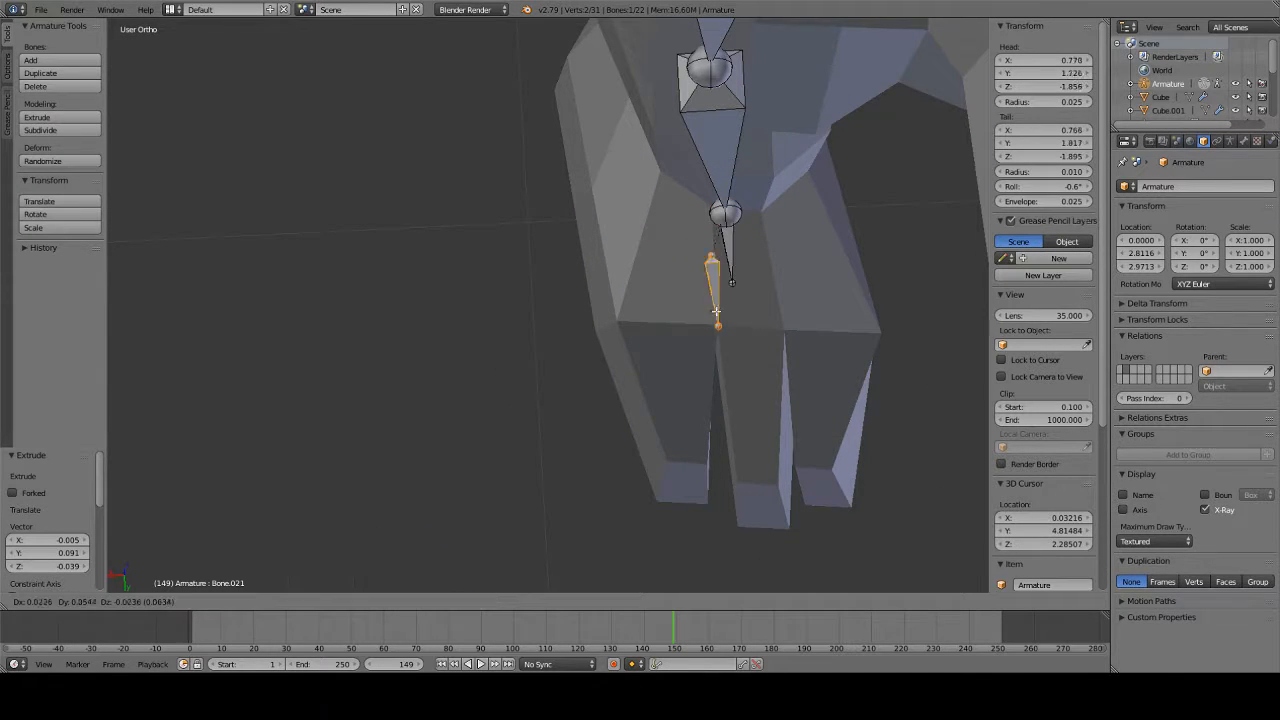
left_click(677, 413)
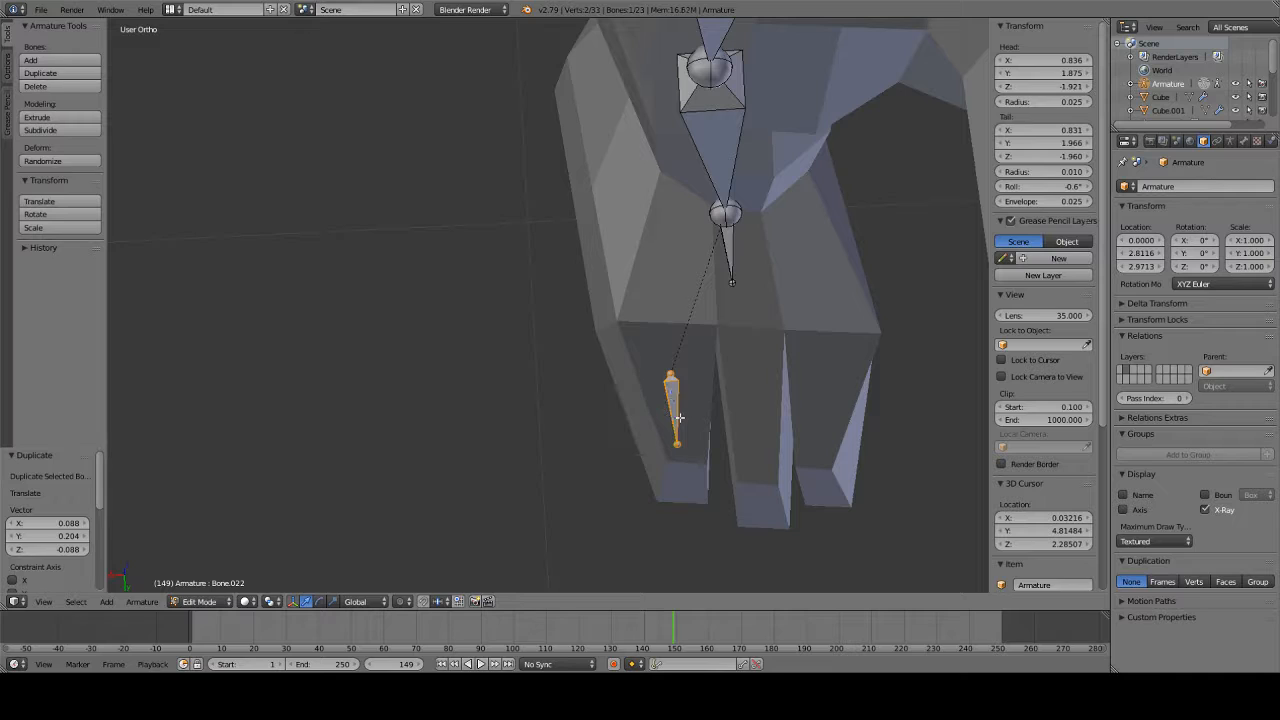
key("shift+d")
left_click(752, 410)
key("shift+d")
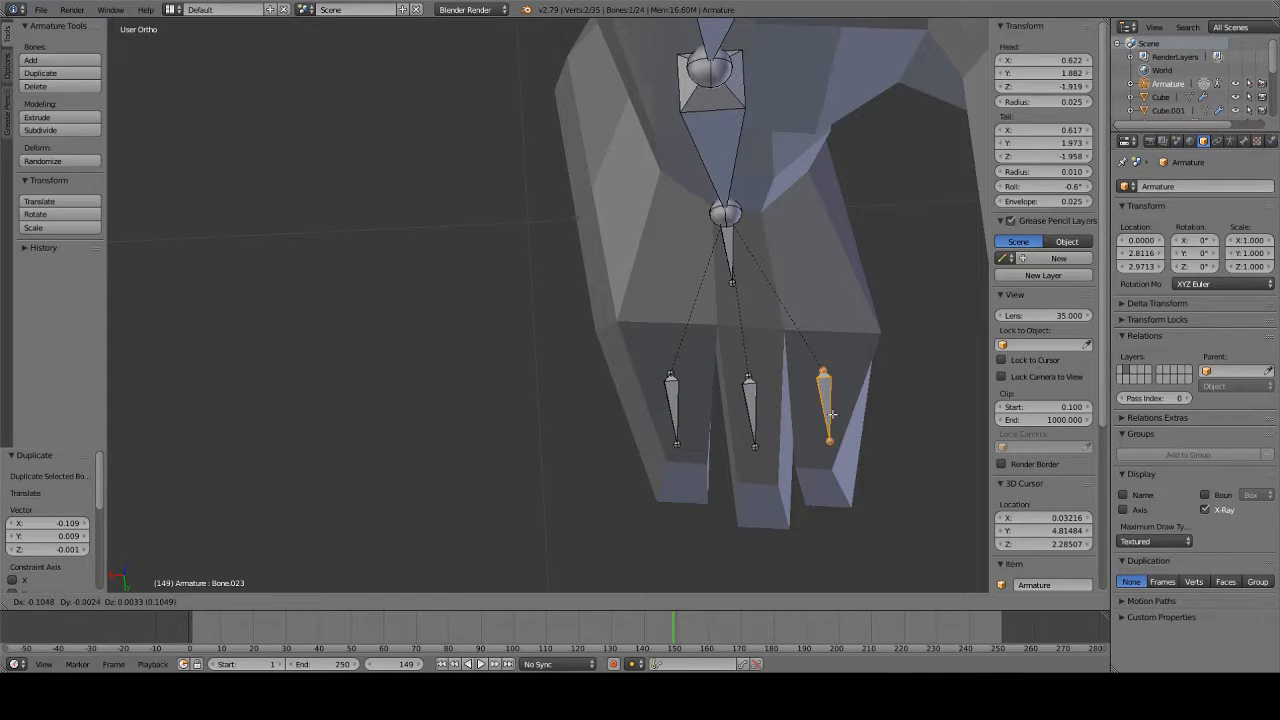
left_click(831, 413)
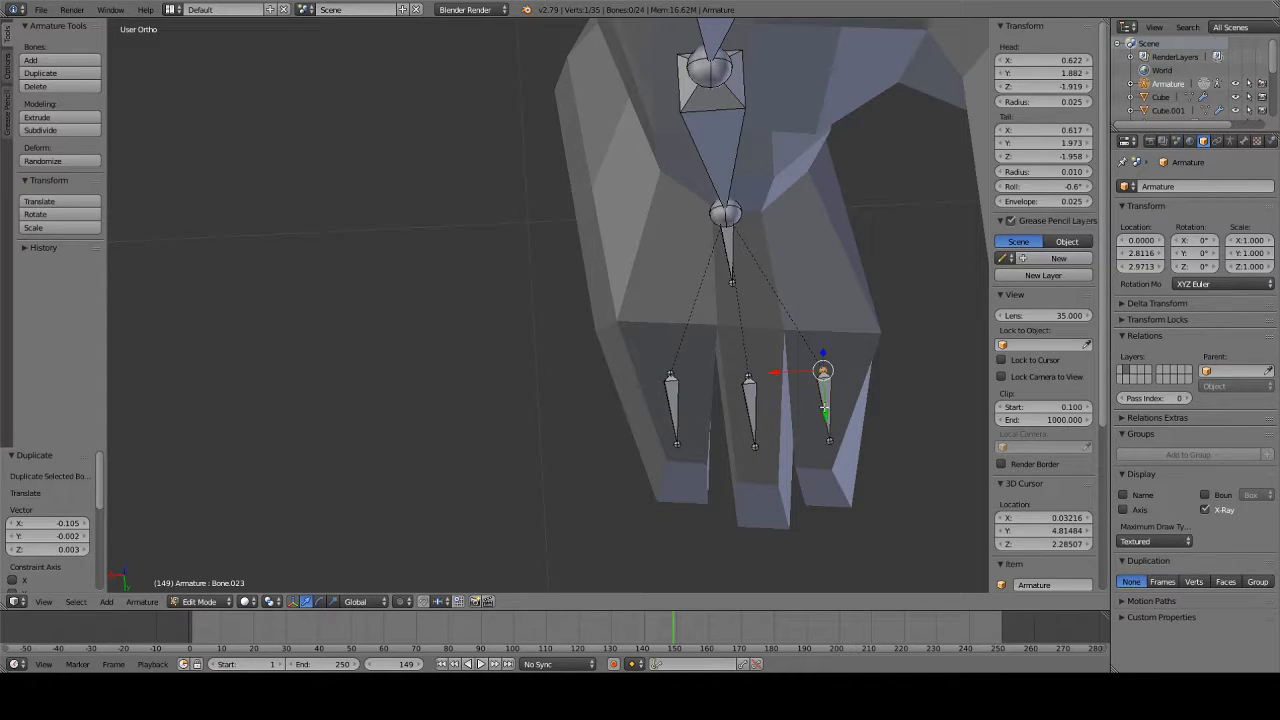
- Lengthen the inner front toe bone to span about Y 1.84 to 2.03 and the middle one about Y 1.83 to 2.03
left_click_drag(823, 407, 822, 381)
left_click(829, 441)
left_click_drag(833, 478, 796, 478)
right_click(747, 375)
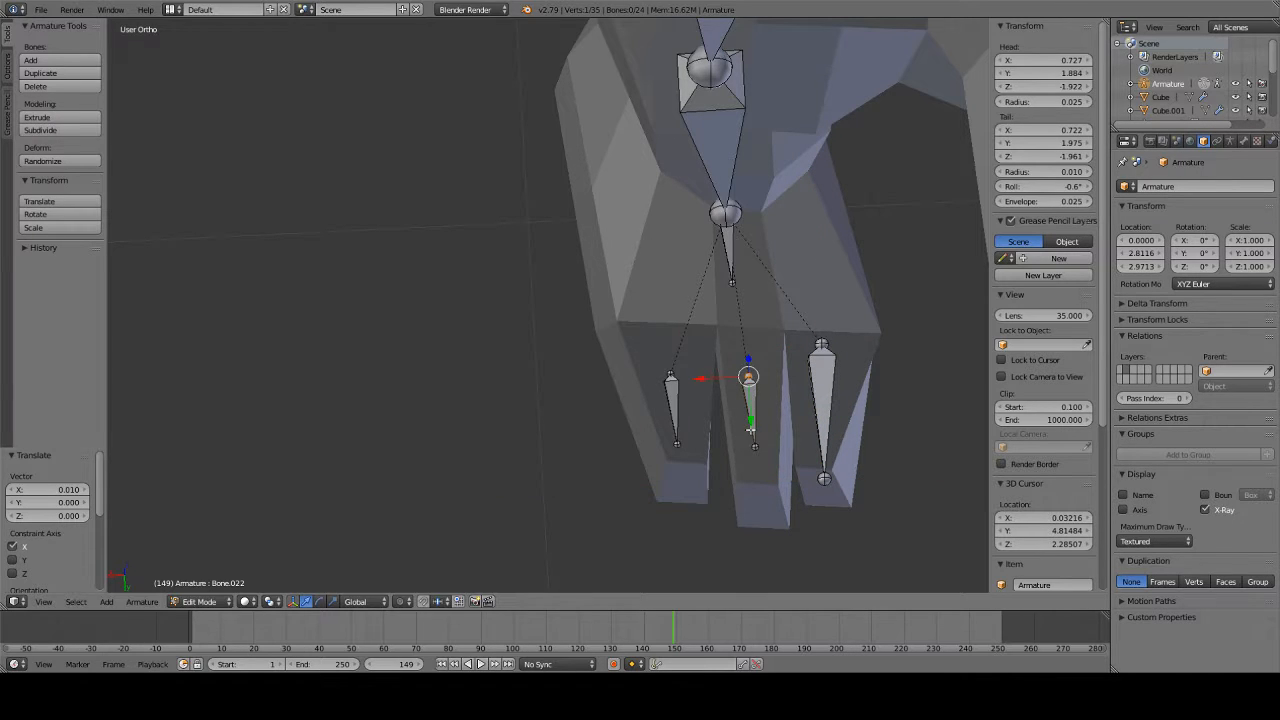
left_click_drag(751, 429, 750, 393)
right_click(755, 448)
left_click_drag(757, 489, 759, 522)
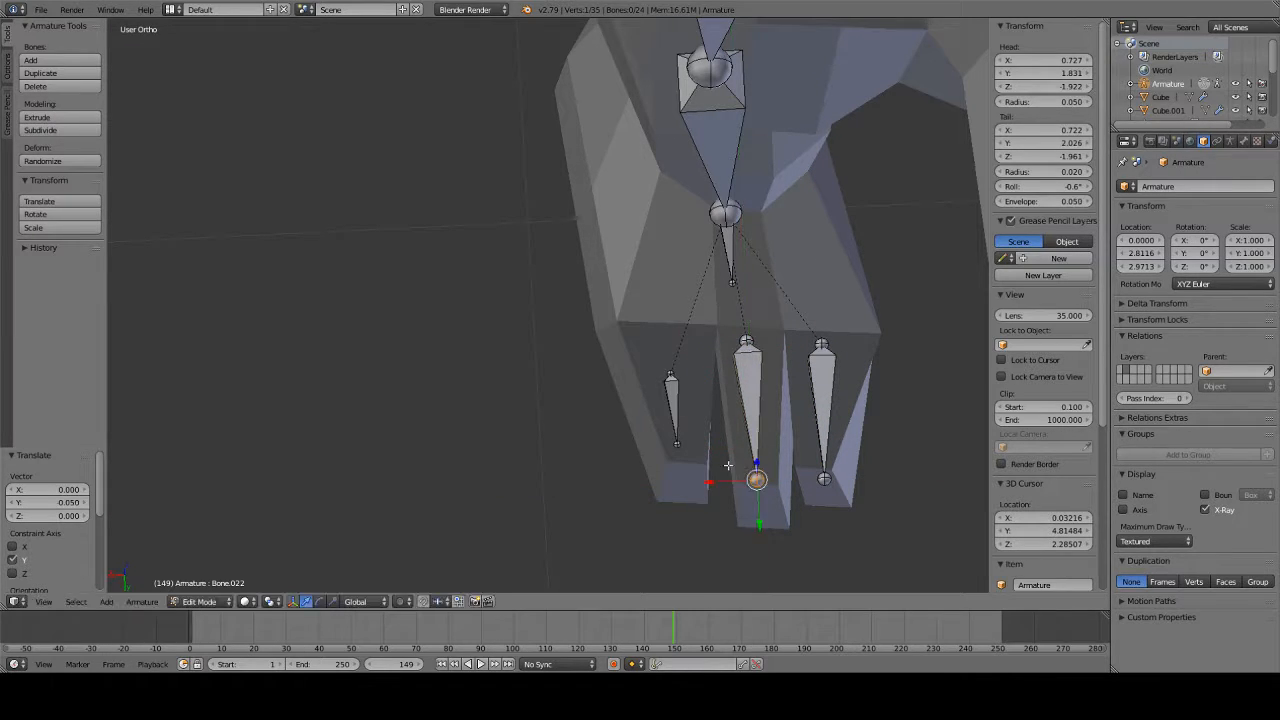
- Lengthen the outer front toe bone to span about Y 1.82 to 2.00 and save over Tutorial.blend
right_click(672, 372)
left_click_drag(678, 421, 670, 382)
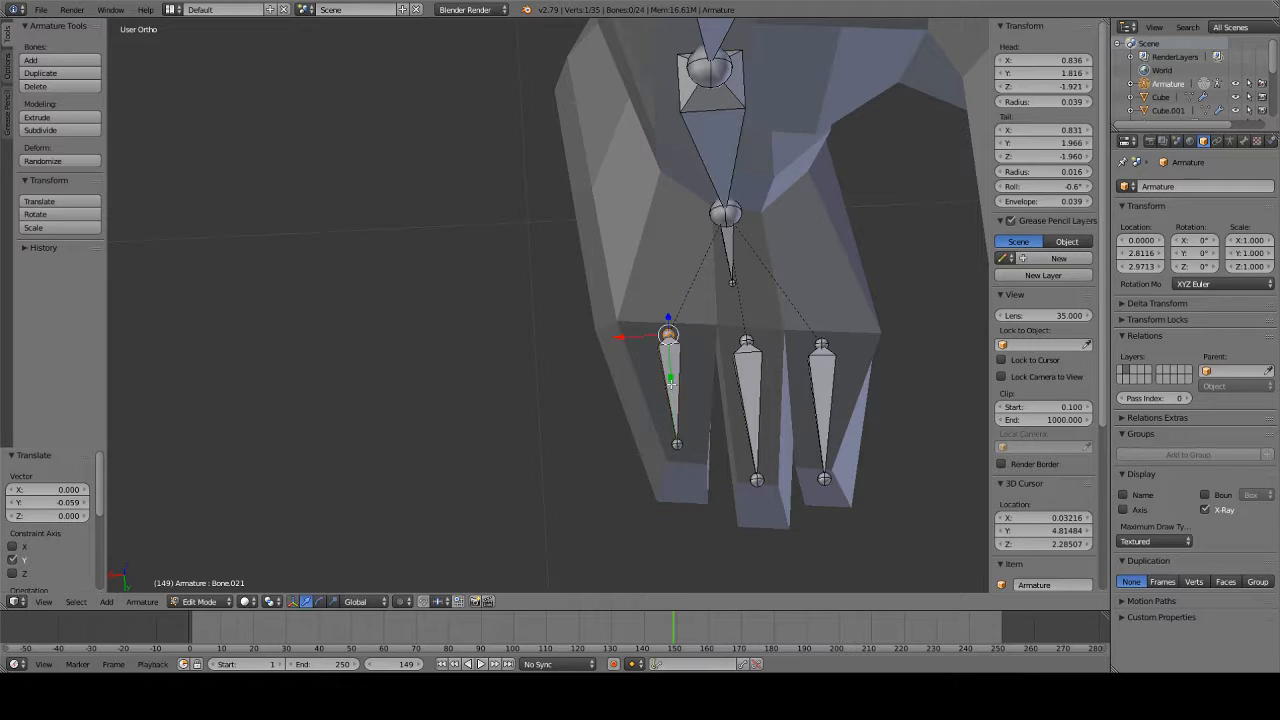
left_click_drag(681, 489, 686, 510)
key("ctrl+s")
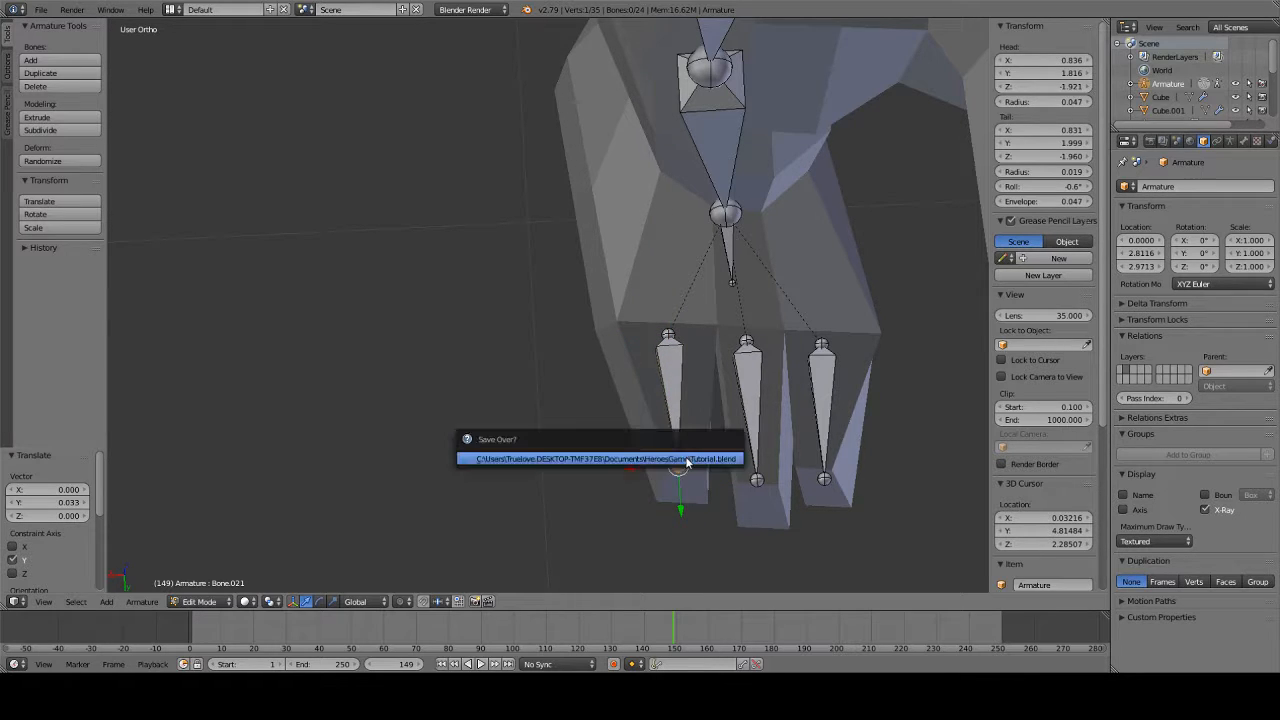
left_click(685, 457)
- Delete the short toe bone attached directly to the front foot bone and clear the selection
scroll(517, 195, "down", 3)
key("ctrl+p")
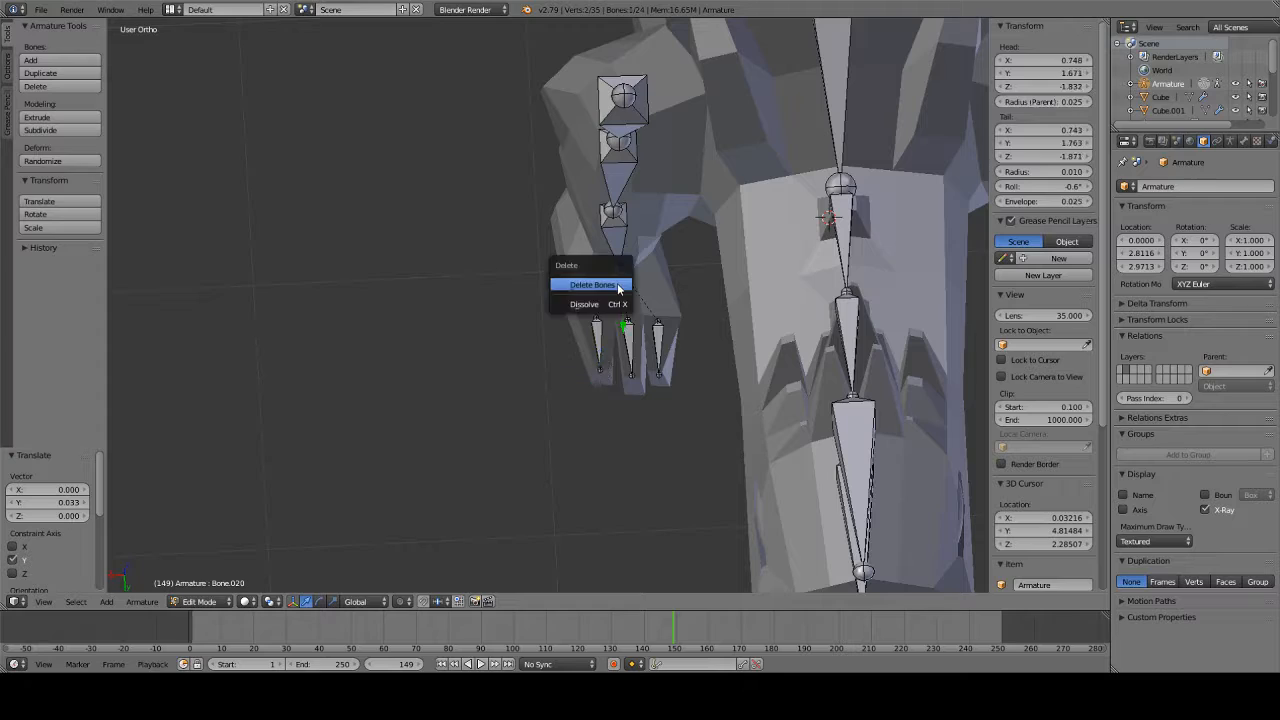
left_click(614, 286)
scroll(614, 286, "down", 5)
key("a")
- Raise the three front toe bones together along Z until their heads sit at about Z -1.75 inside the foot
middle_click_drag(614, 286, 752, 310)
scroll(482, 487, "up", 6)
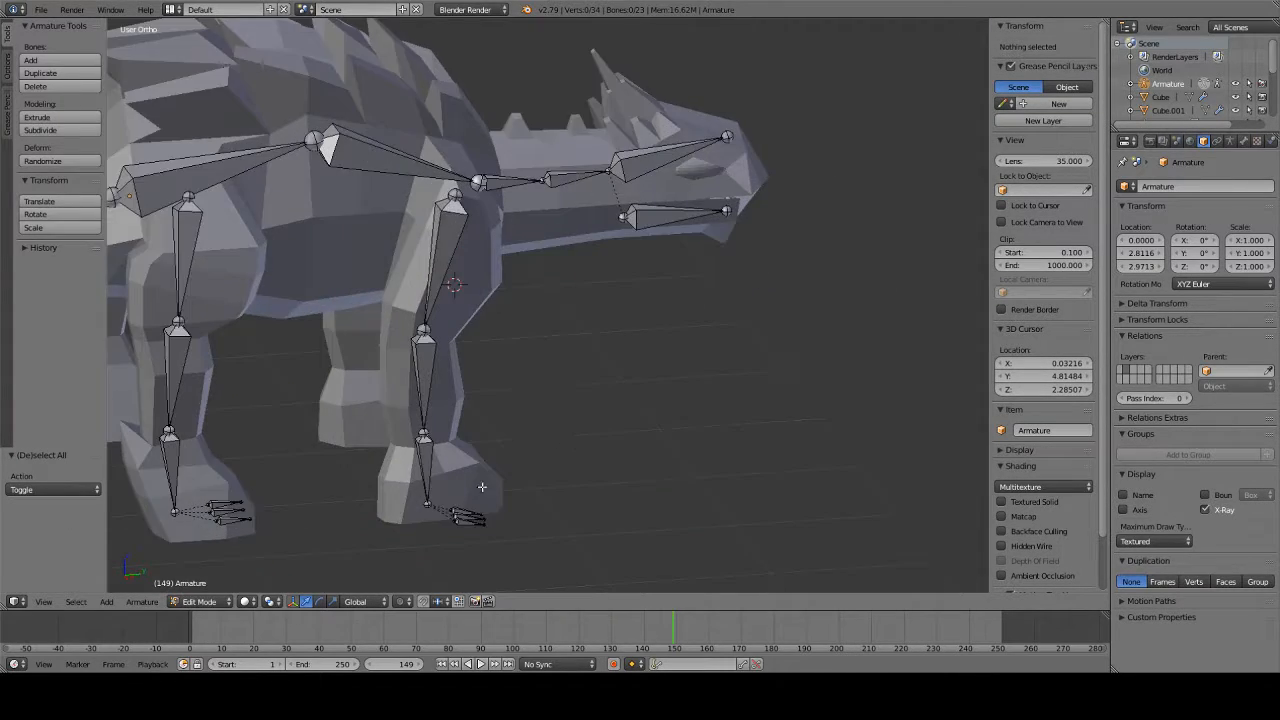
right_click(337, 362)
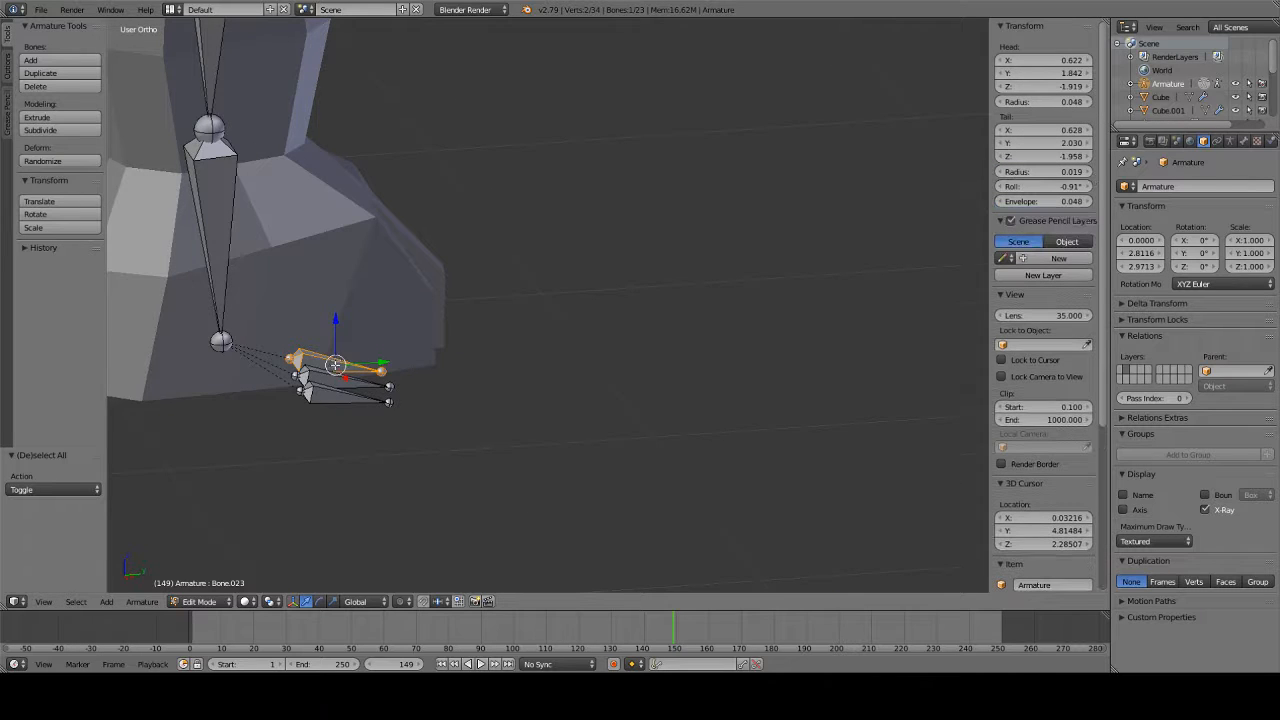
right_click(330, 378, "shift")
right_click(326, 405, "shift")
scroll(326, 405, "up", 2)
middle_click_drag(326, 405, 417, 340)
key("g")
key("z")
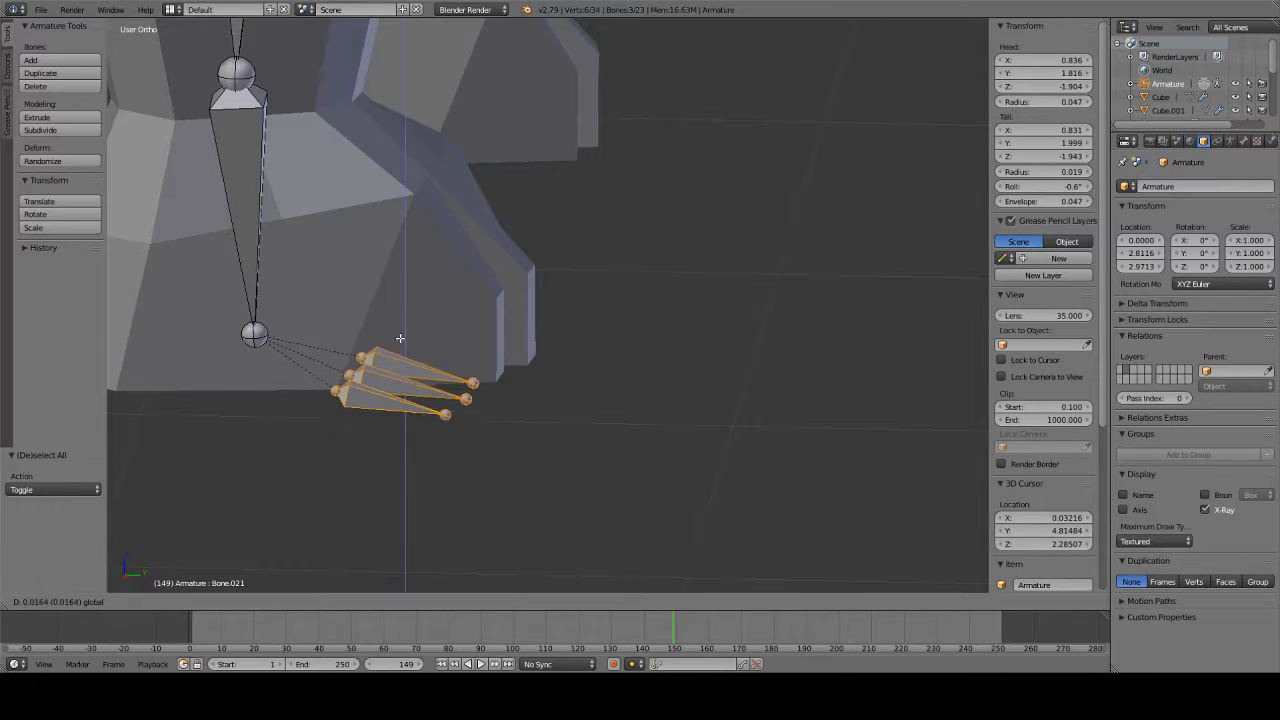
left_click(434, 237)
mouse_move(434, 237)
middle_mouse_down()
mouse_move(454, 205)
mouse_move(436, 225)
middle_mouse_up()
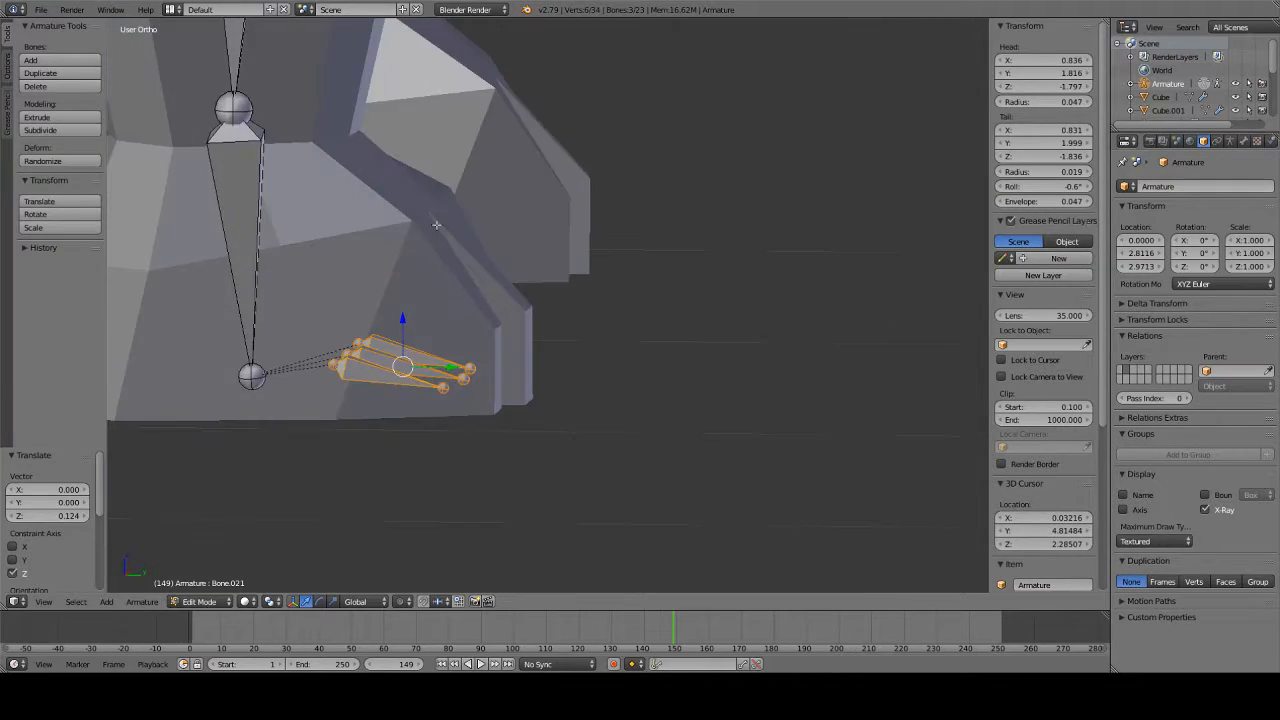
key("g")
key("z")
left_click(443, 348)
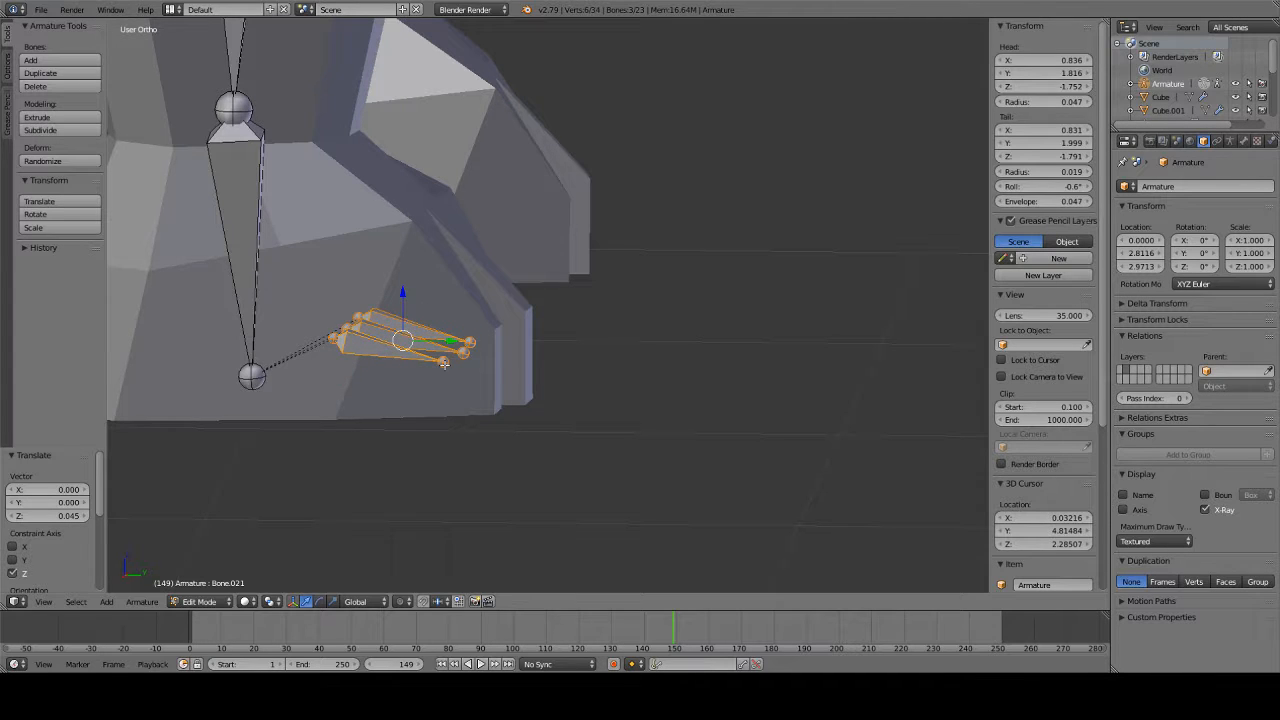
- Move the tips of the three front toe bones forward along Y and raise them by about 0.03 along Z
left_click(444, 361)
left_click(463, 352, "shift")
left_click(470, 342, "shift")
middle_click_drag(470, 342, 404, 456)
key("g")
key("y")
left_click(546, 411)
key("g")
key("z")
left_click(526, 440)
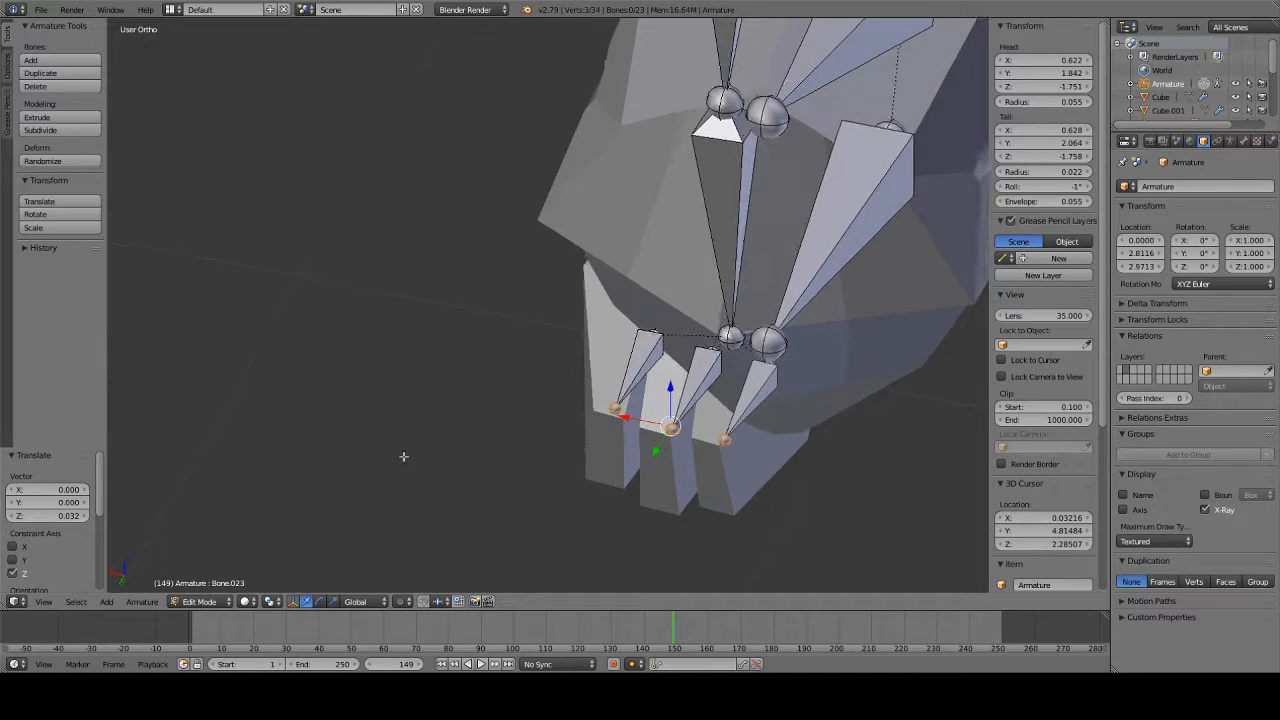
- Try to fill a bone between the front spine bone and the top joint of the front leg
key("a")
scroll(540, 386, "down", 8)
middle_click_drag(540, 386, 684, 302)
scroll(617, 197, "up", 3)
middle_click_drag(587, 270, 530, 182)
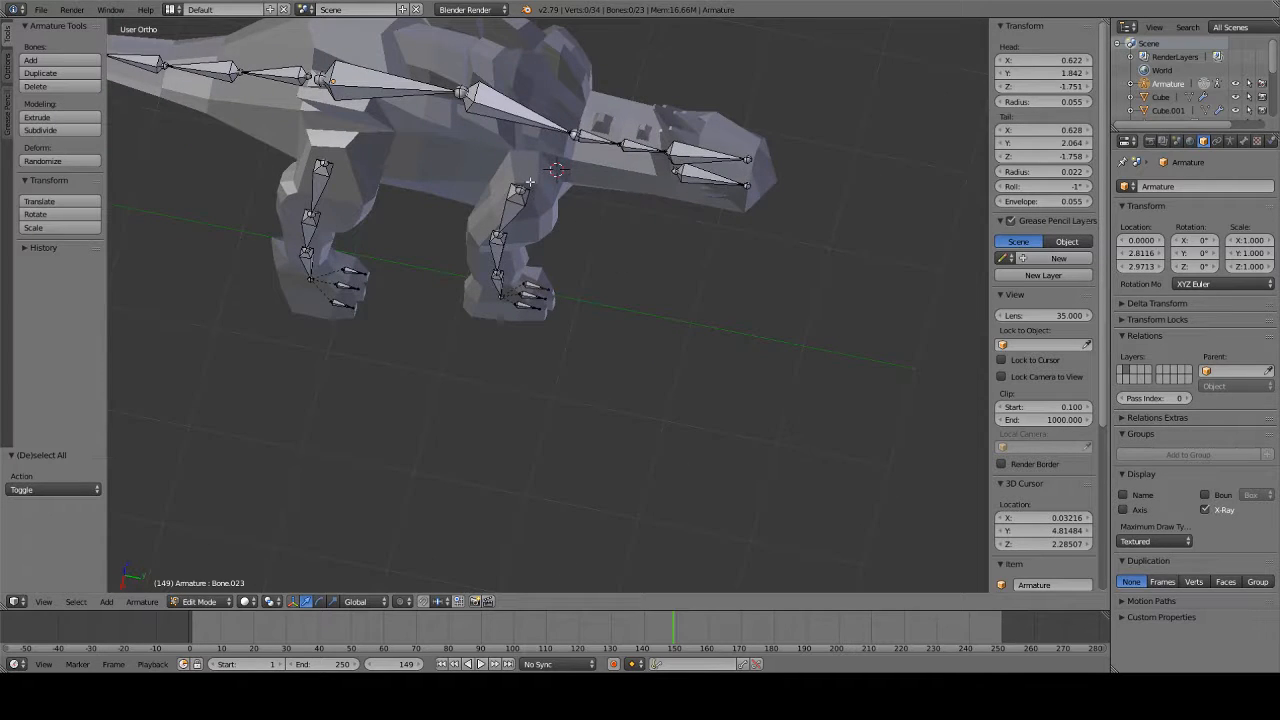
right_click(482, 102)
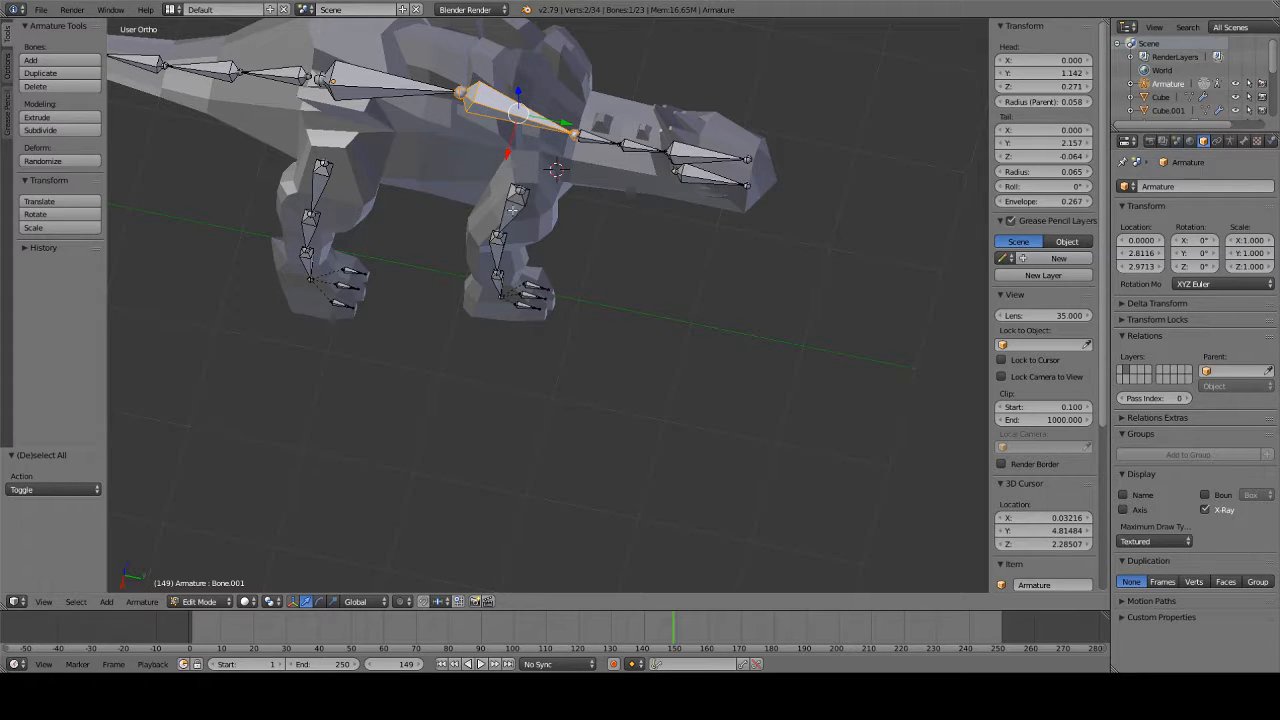
right_click(518, 190, "shift")
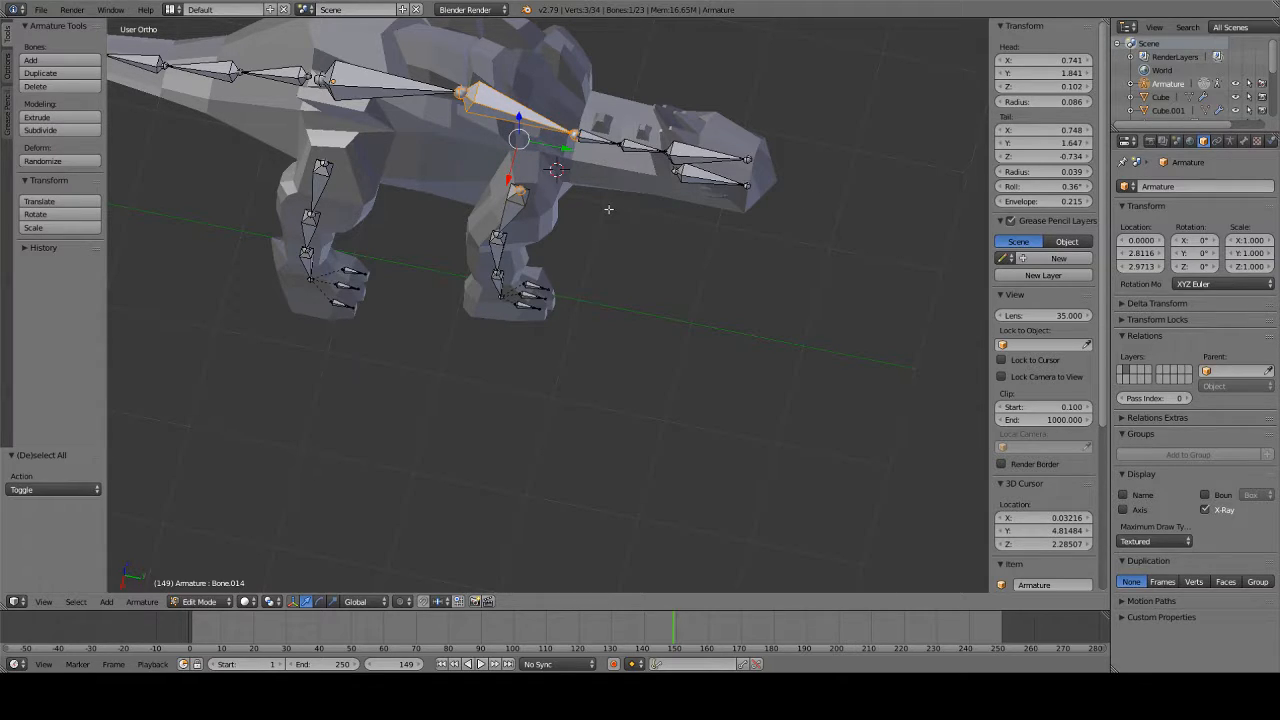
key("f")
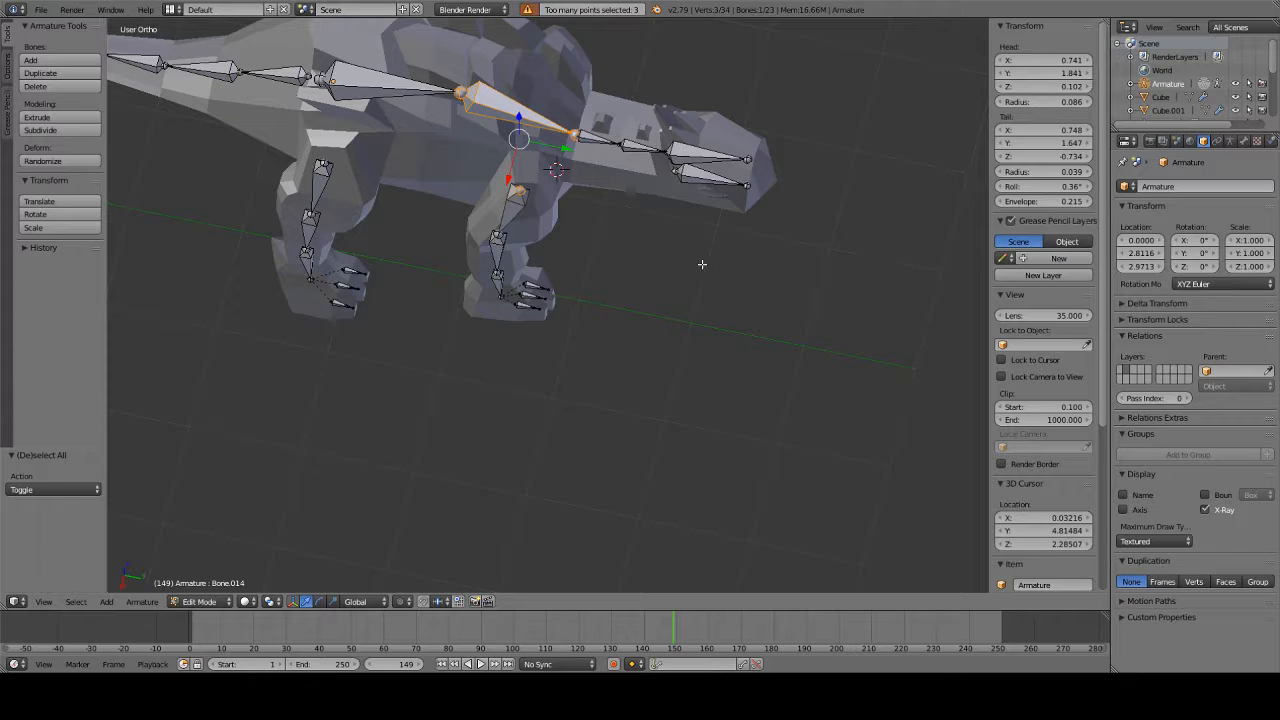
- Fill a bone between the spine joint at the base of the neck and the top joint of the front leg
key("a")
middle_click_drag(631, 257, 623, 206)
right_click(572, 115)
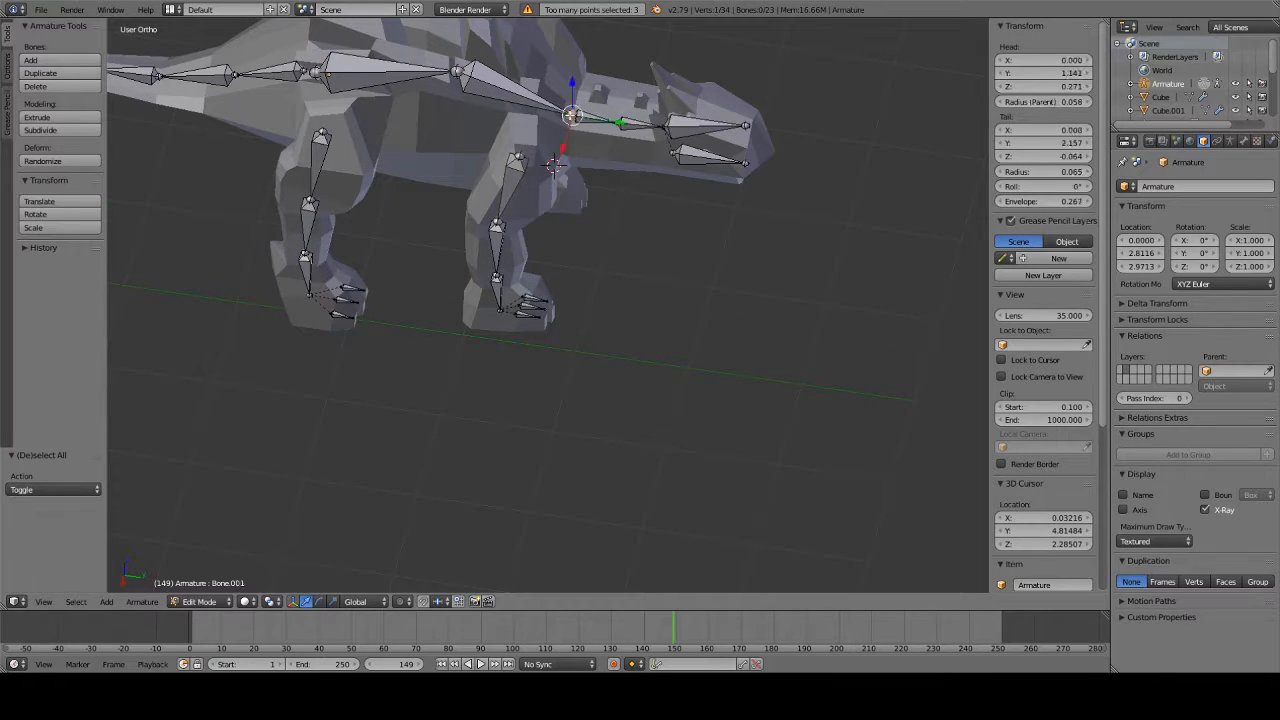
right_click(518, 155, "shift")
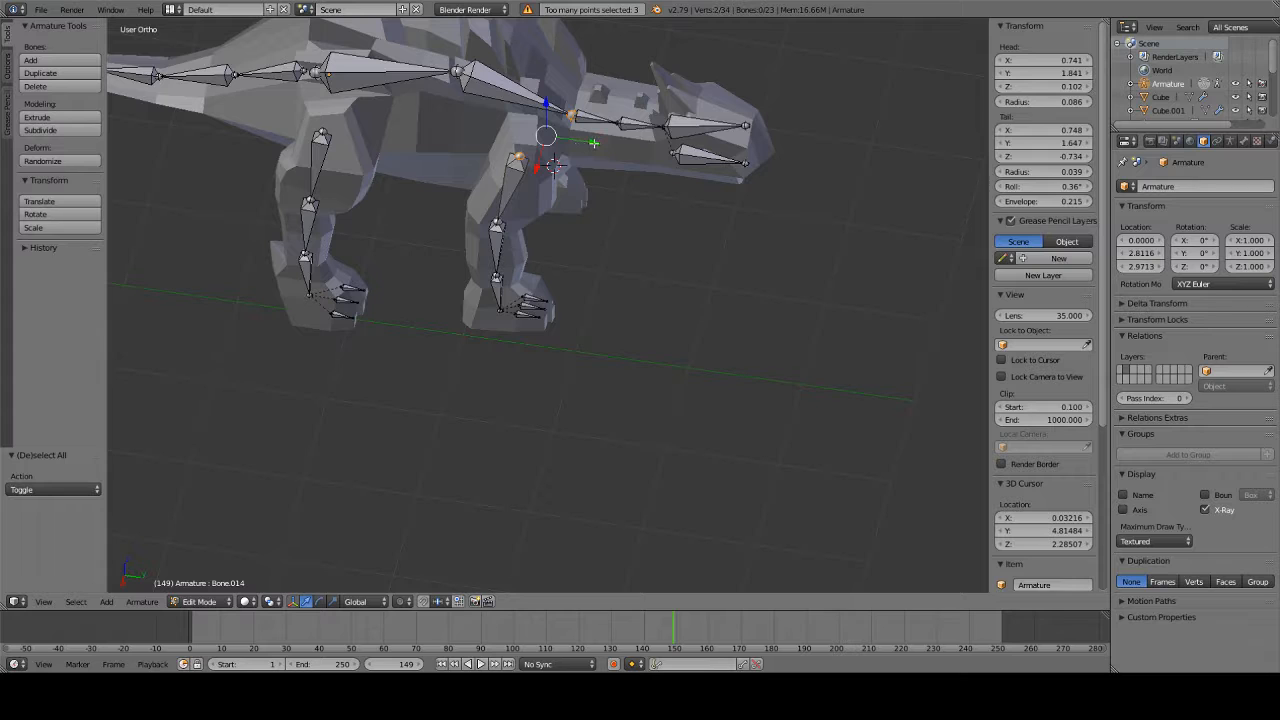
key("f")
middle_click_drag(593, 143, 580, 197)
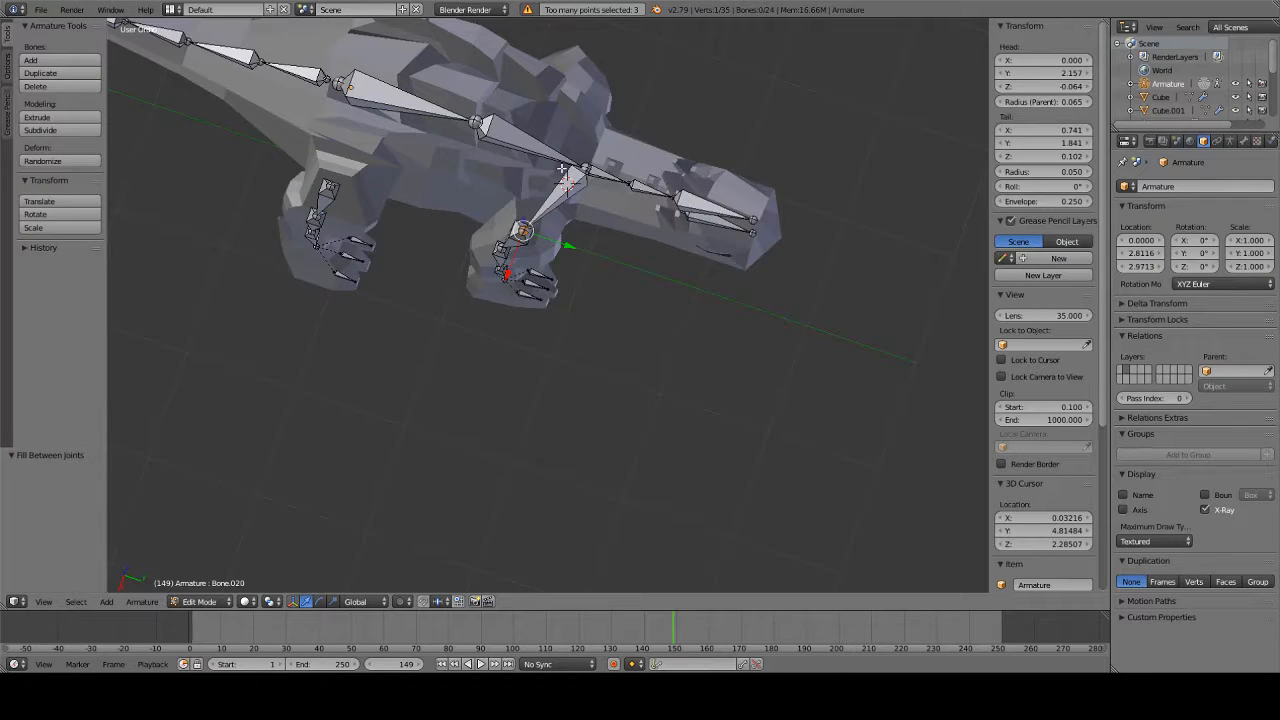
- Test-rotate the front spine bone in Pose Mode to check whether the front leg follows, then cancel the rotation
right_click(552, 160)
key("r")
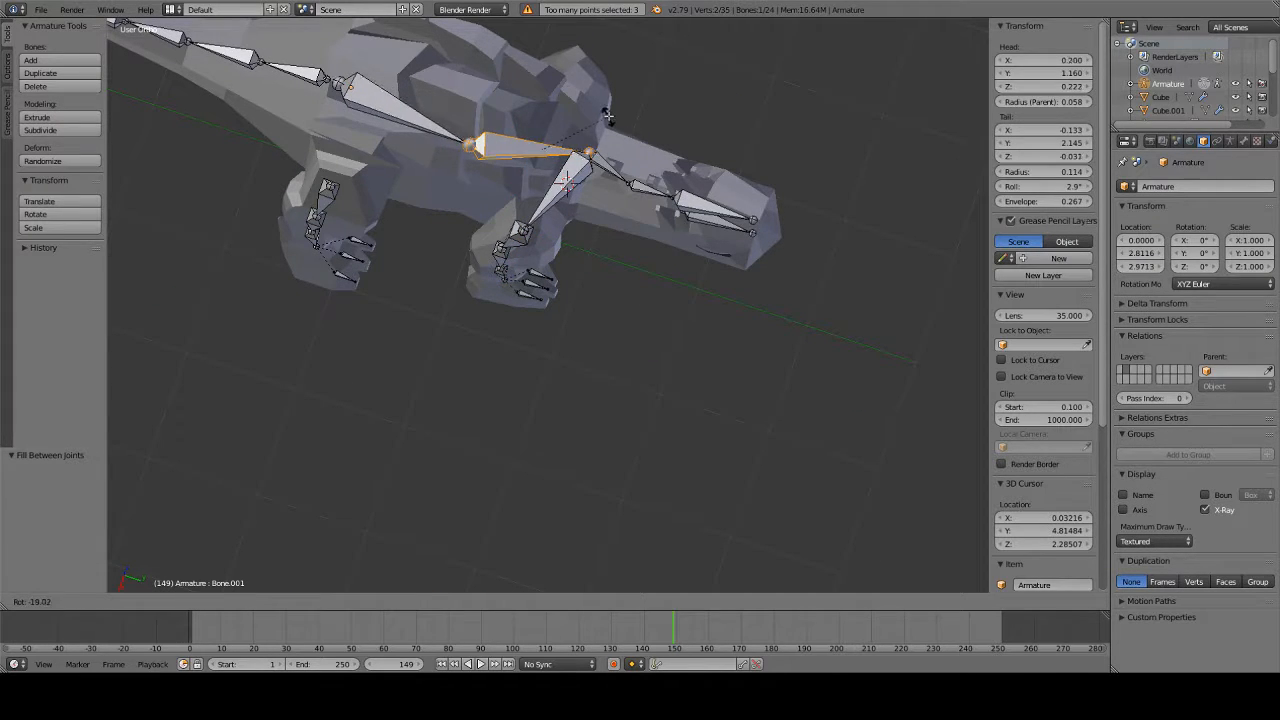
key("Escape")
left_click(199, 601)
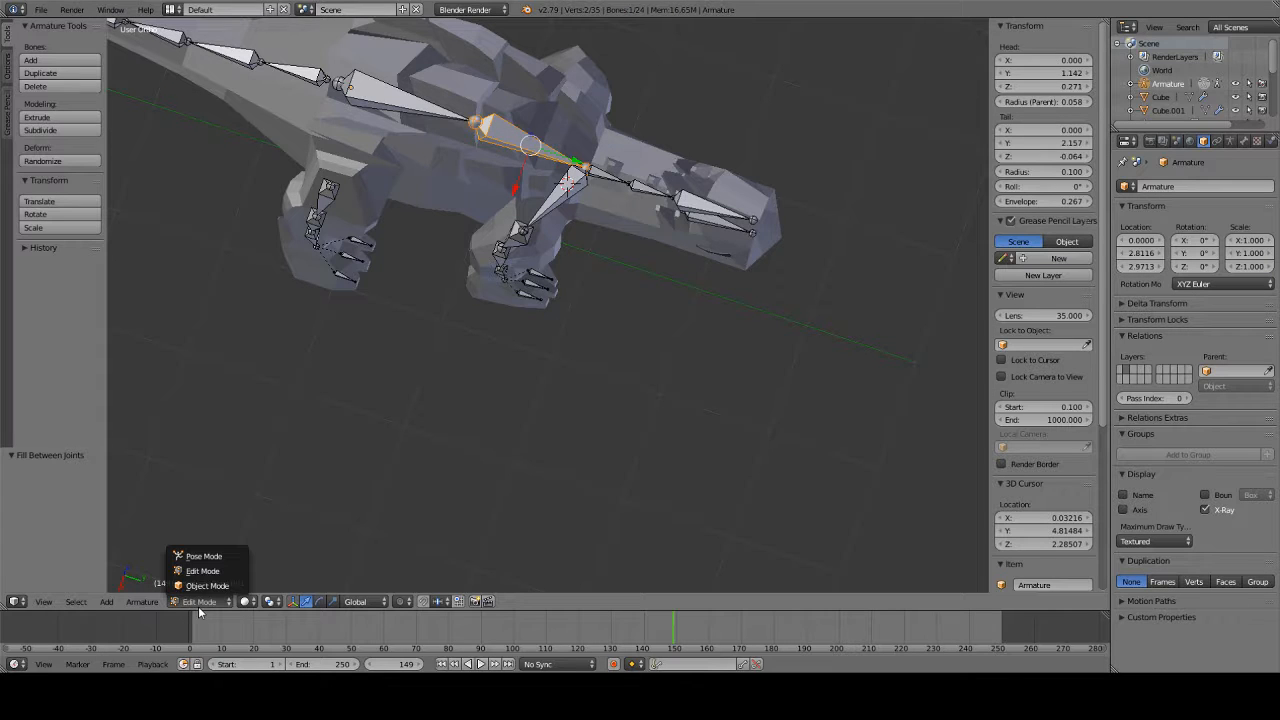
left_click(204, 556)
middle_click_drag(386, 309, 441, 218)
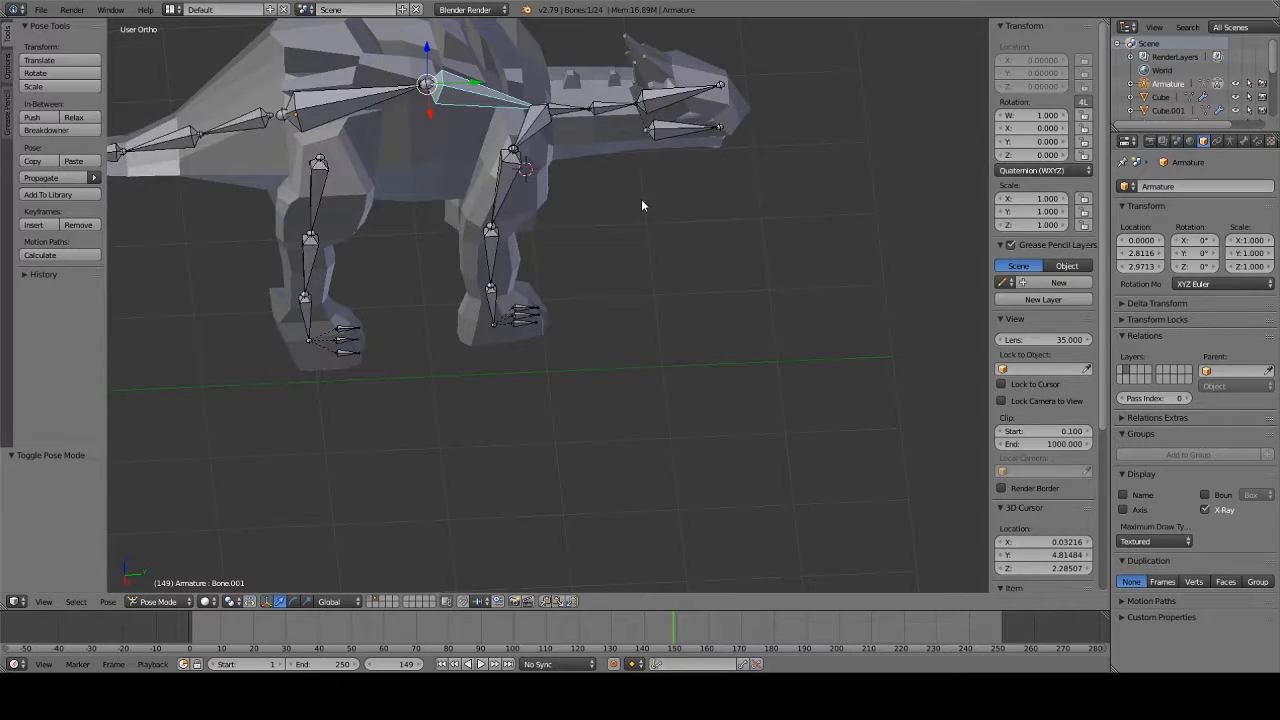
key("r")
right_click(635, 129)
- Return to Edit Mode and delete the bone bridging the base of the neck and the front leg
left_click(158, 601)
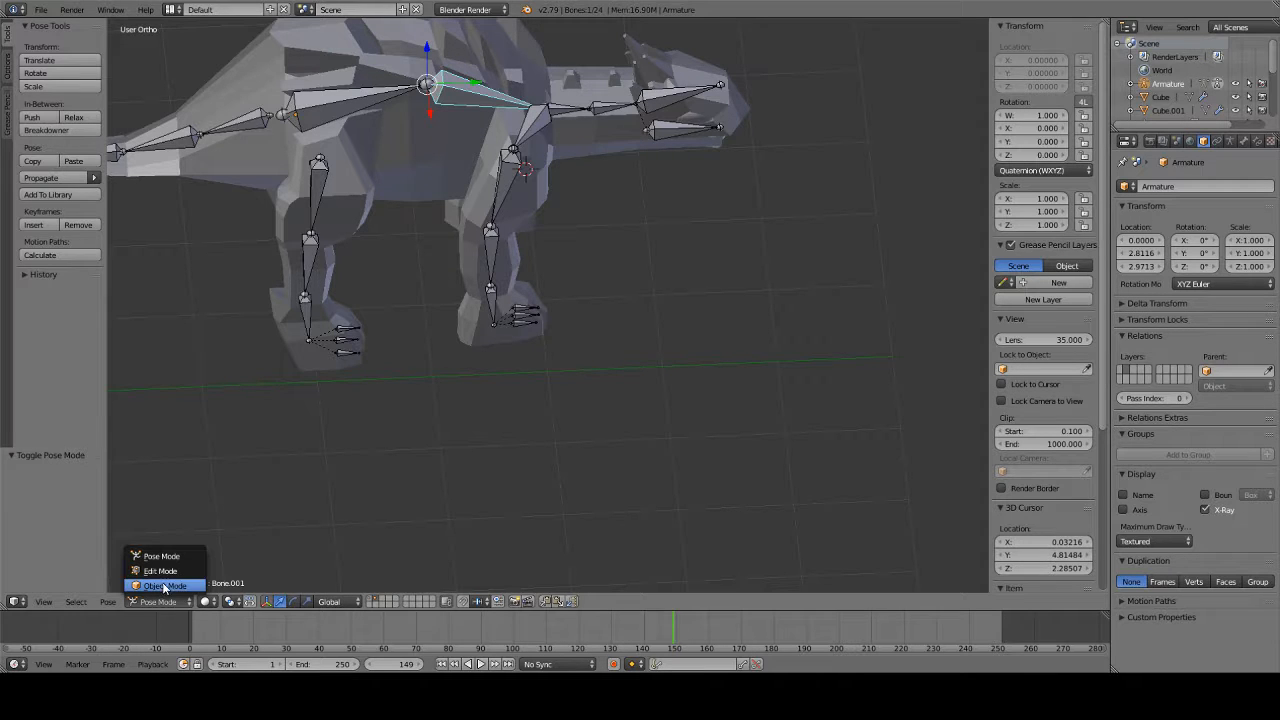
left_click(160, 571)
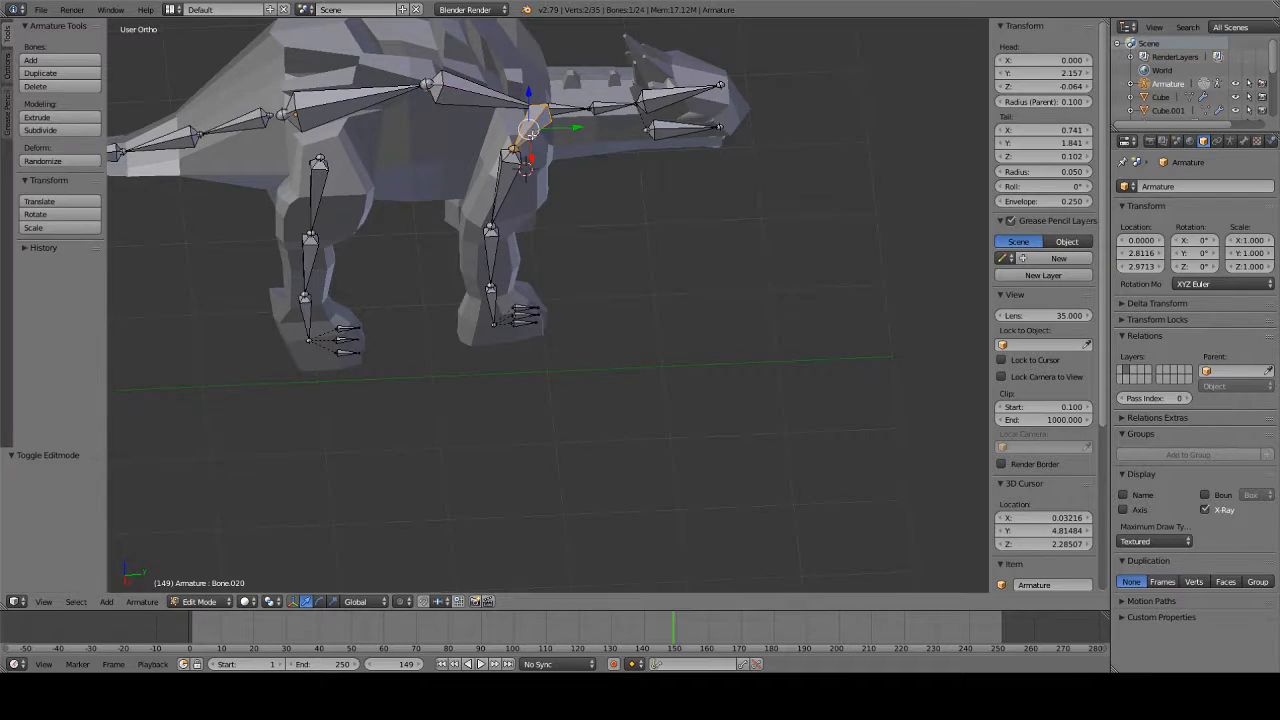
middle_click_drag(546, 141, 500, 275)
key("x")
left_click(500, 278)
middle_click_drag(561, 375, 550, 304)
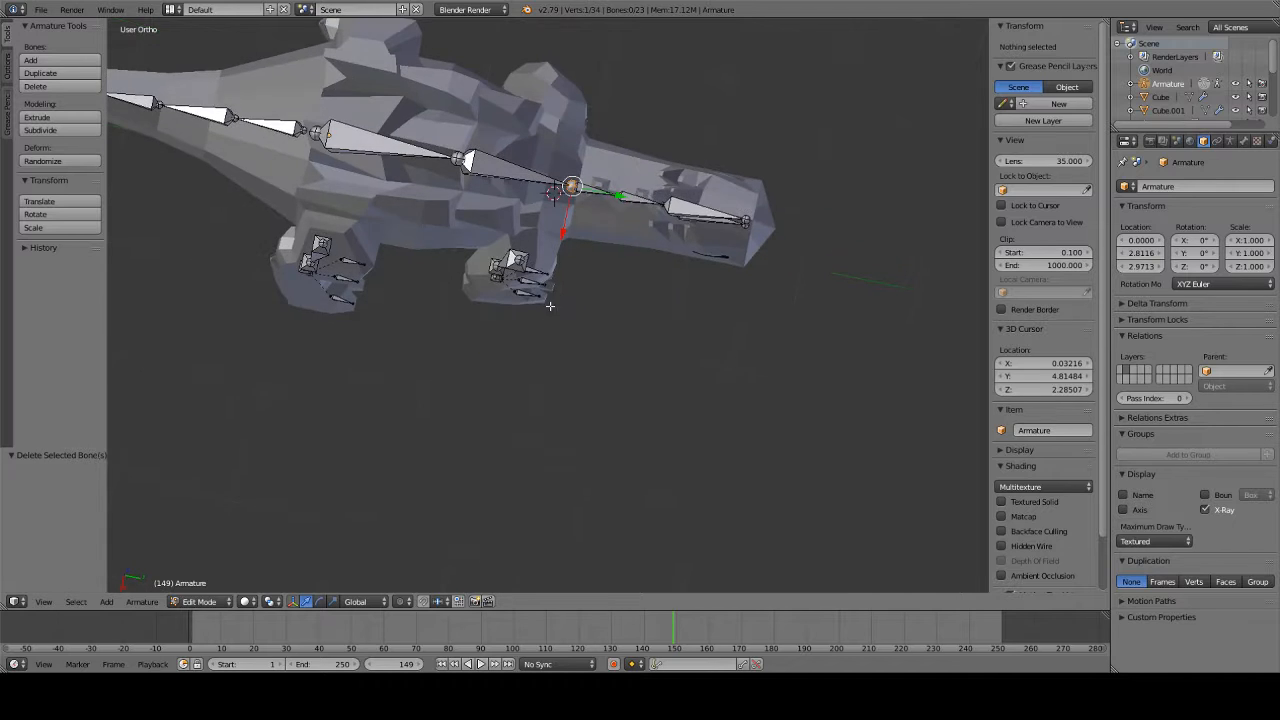
- Try to parent the front leg to the front spine bone as Connected, using only their facing joints
key("a")
scroll(553, 270, "up", 2)
right_click(510, 252)
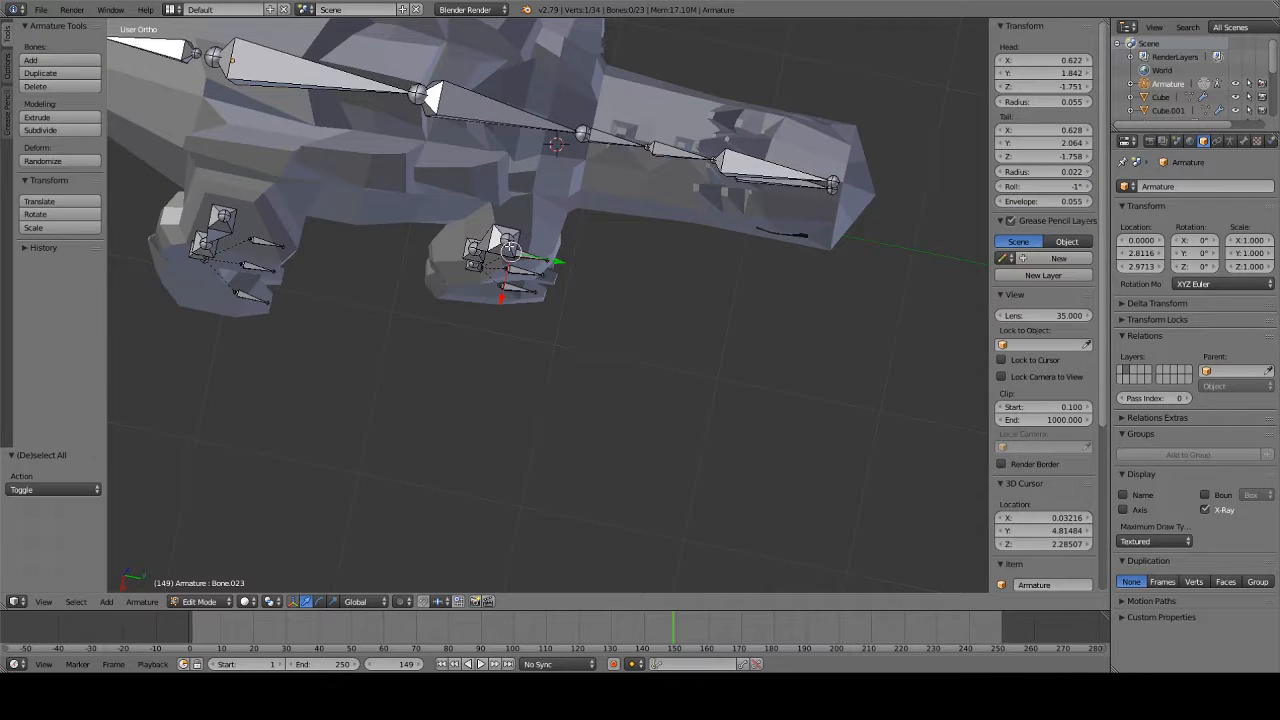
right_click(581, 135, "shift")
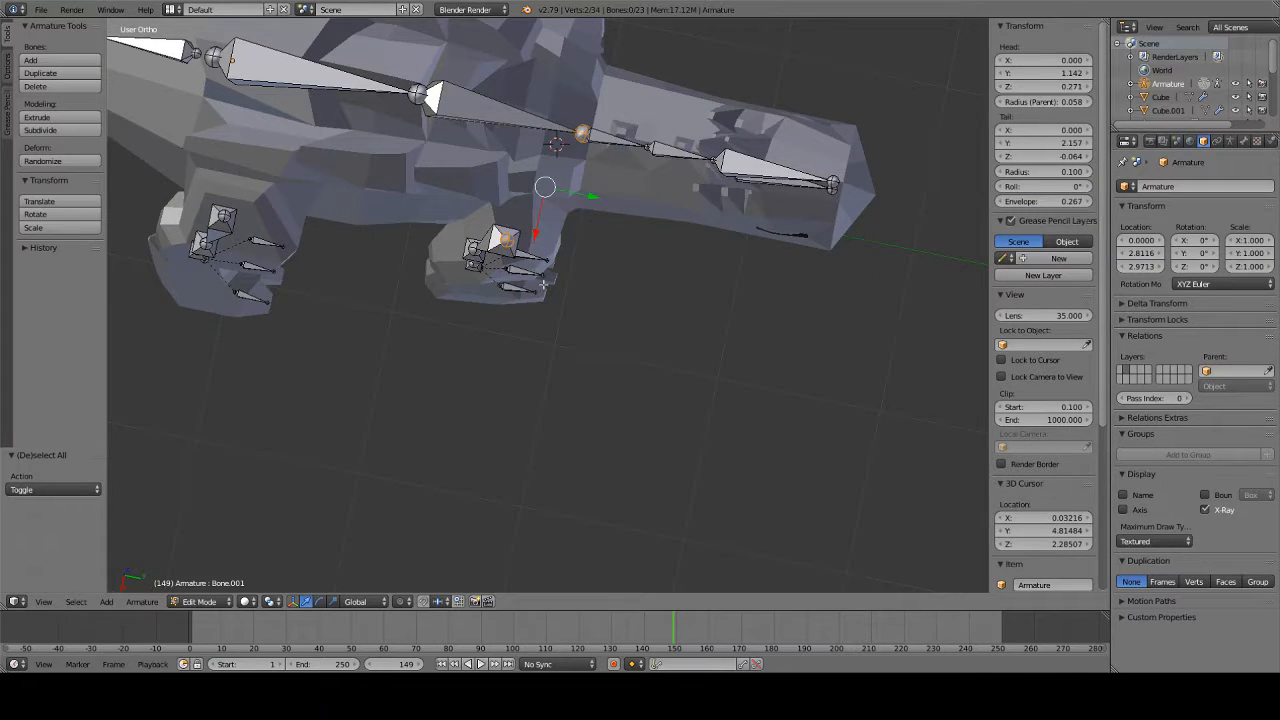
middle_click_drag(544, 285, 543, 220)
middle_click_drag(517, 177, 504, 342)
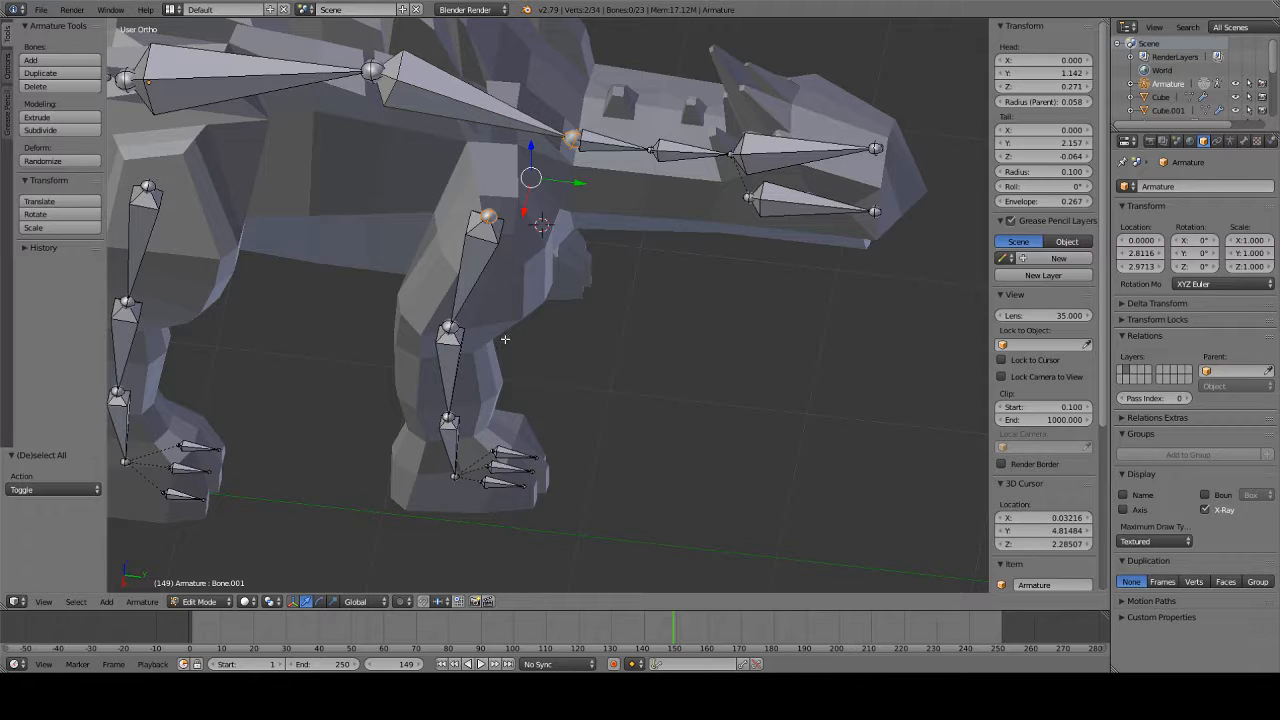
key("p")
key("ctrl+p")
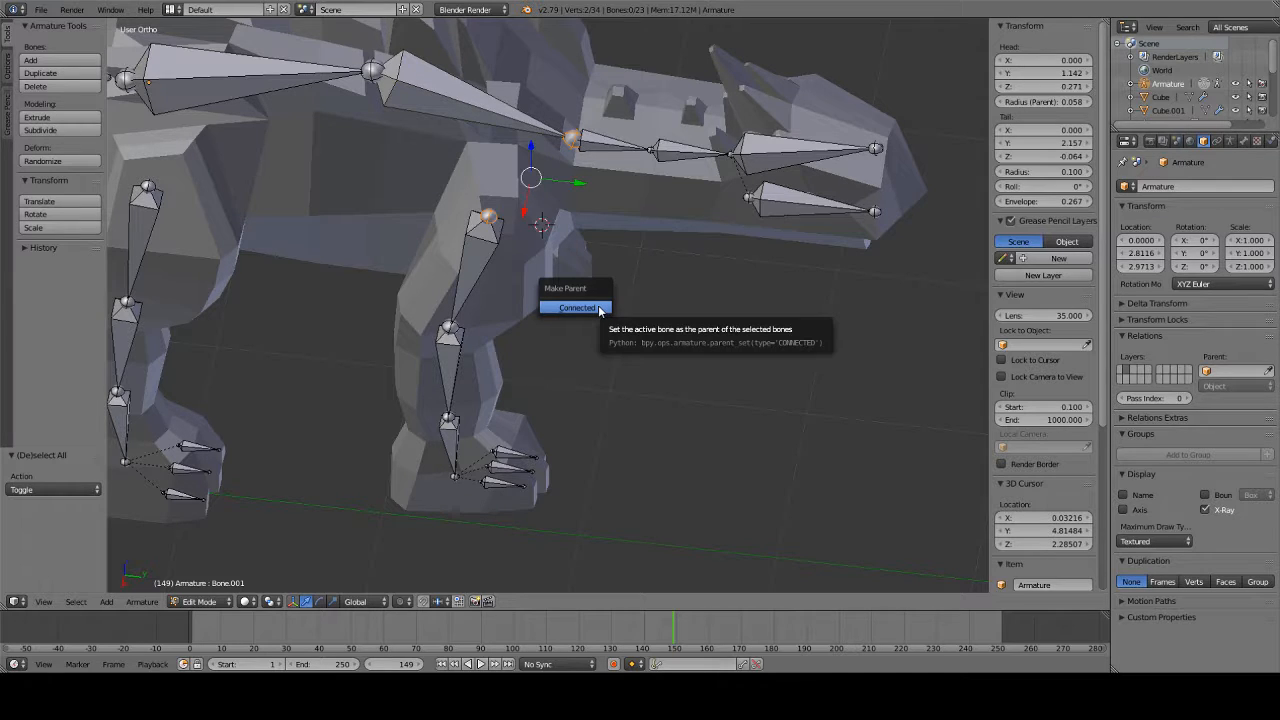
left_click(597, 308)
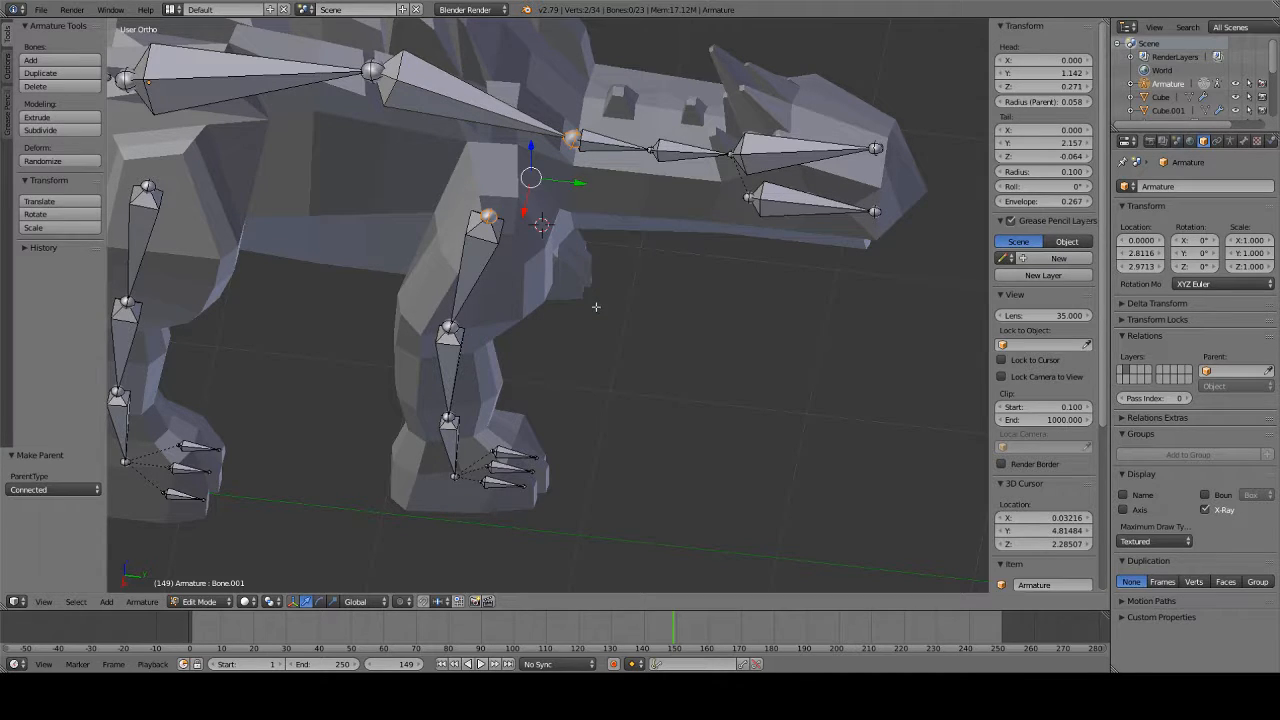
- Check the parenting by test-rotating the front spine bone in Pose Mode and cancelling the rotation
right_click(479, 129)
scroll(940, 311, "up", 1)
left_click(190, 601)
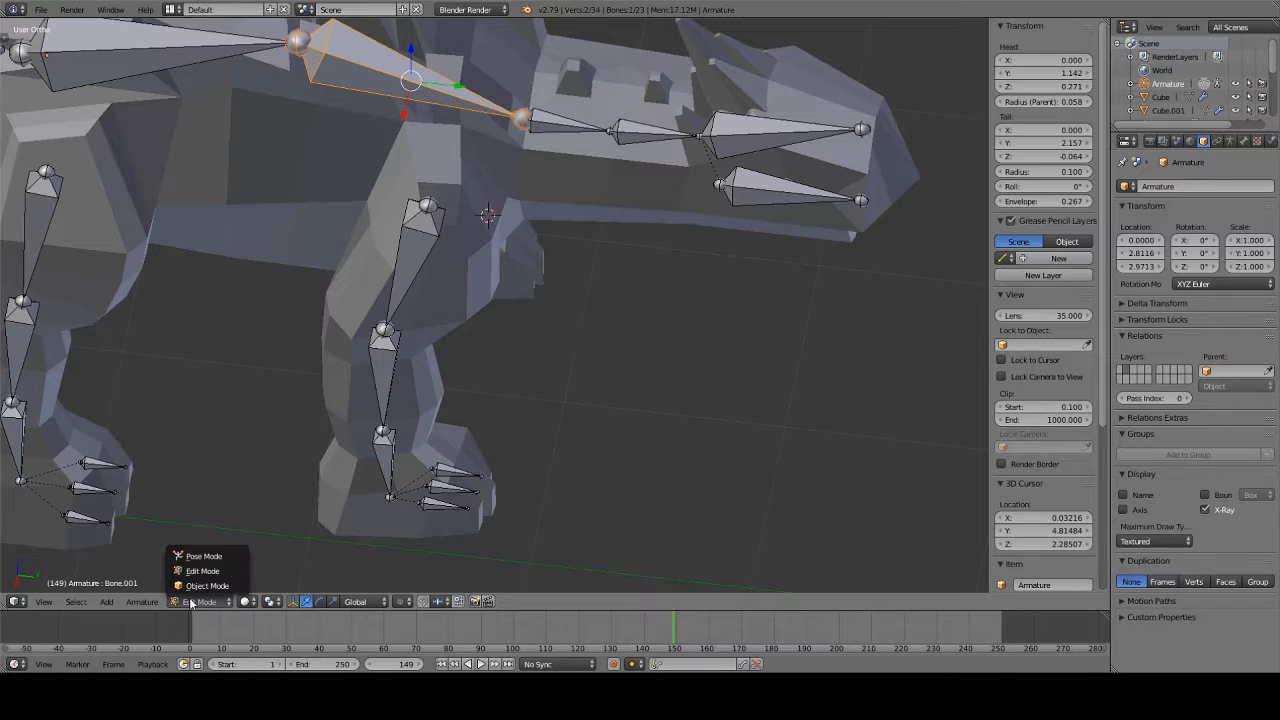
left_click(201, 557)
scroll(546, 234, "down", 6)
key("t")
key("t")
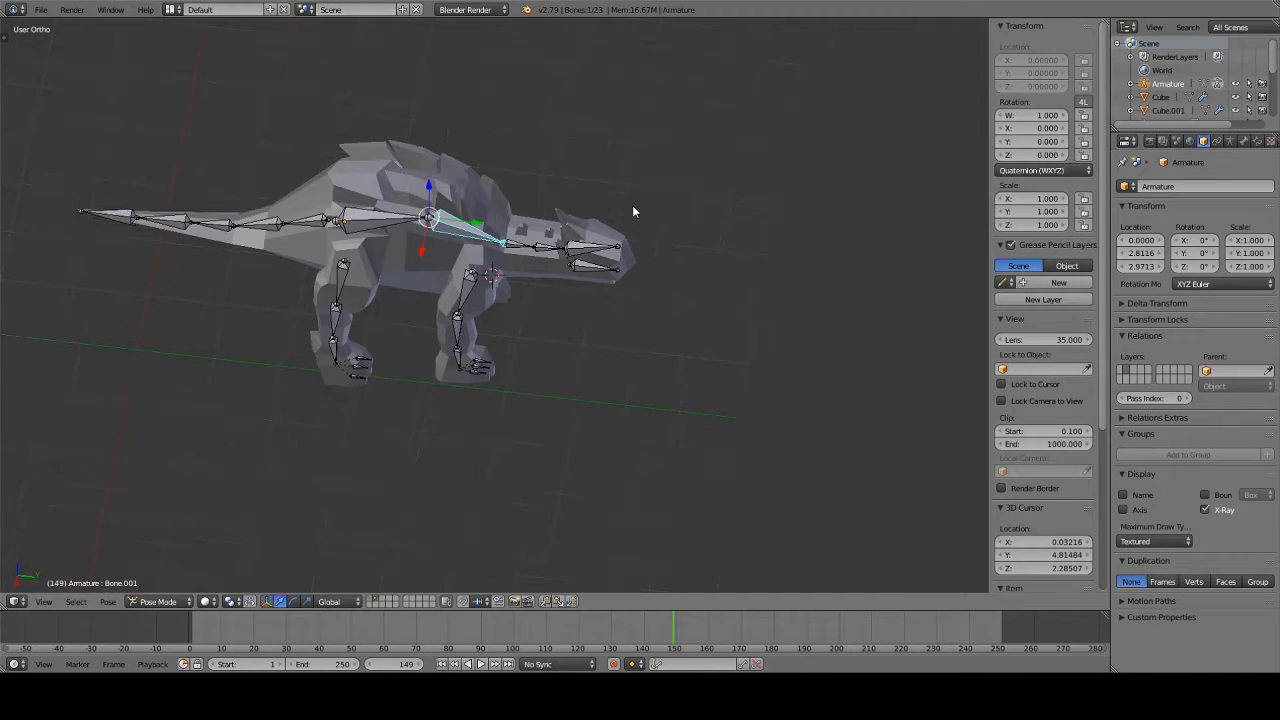
key("r")
key("Escape")
scroll(508, 181, "up", 4)
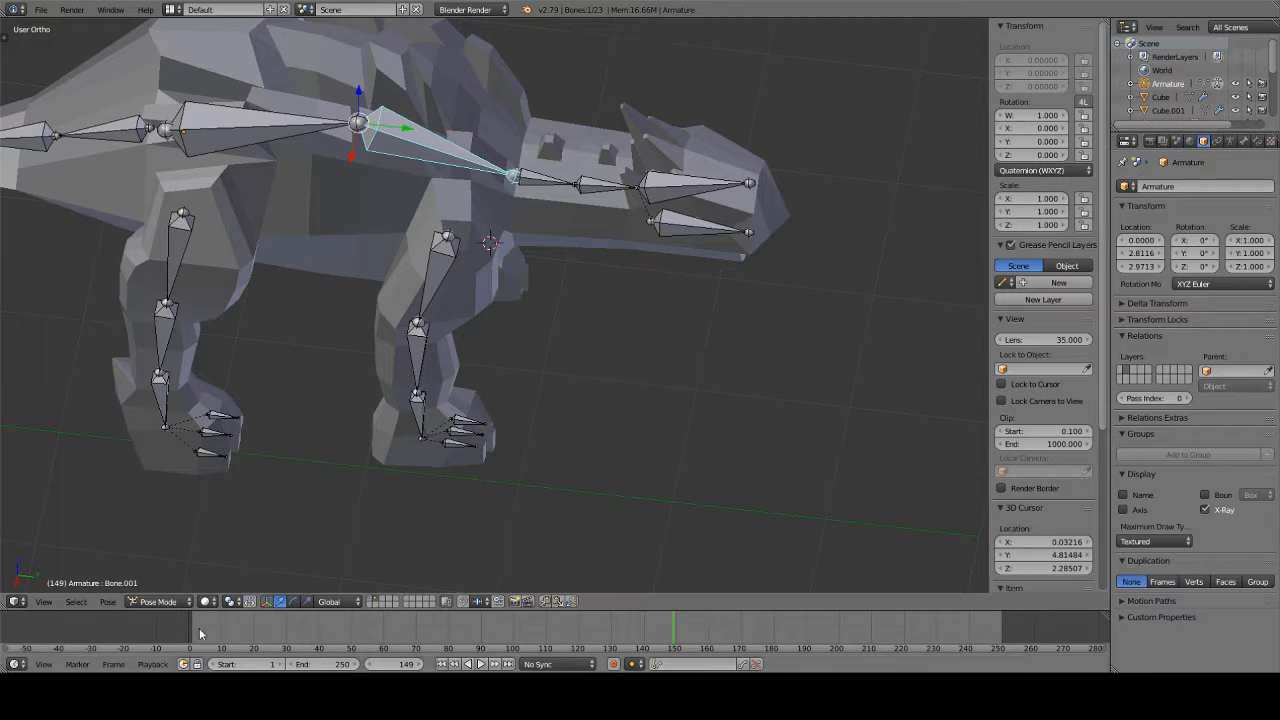
- In Edit Mode, parent the front spine bone to the upper front leg bone with Keep Offset, undoing a first try with Connected
left_click(155, 601)
left_click(156, 571)
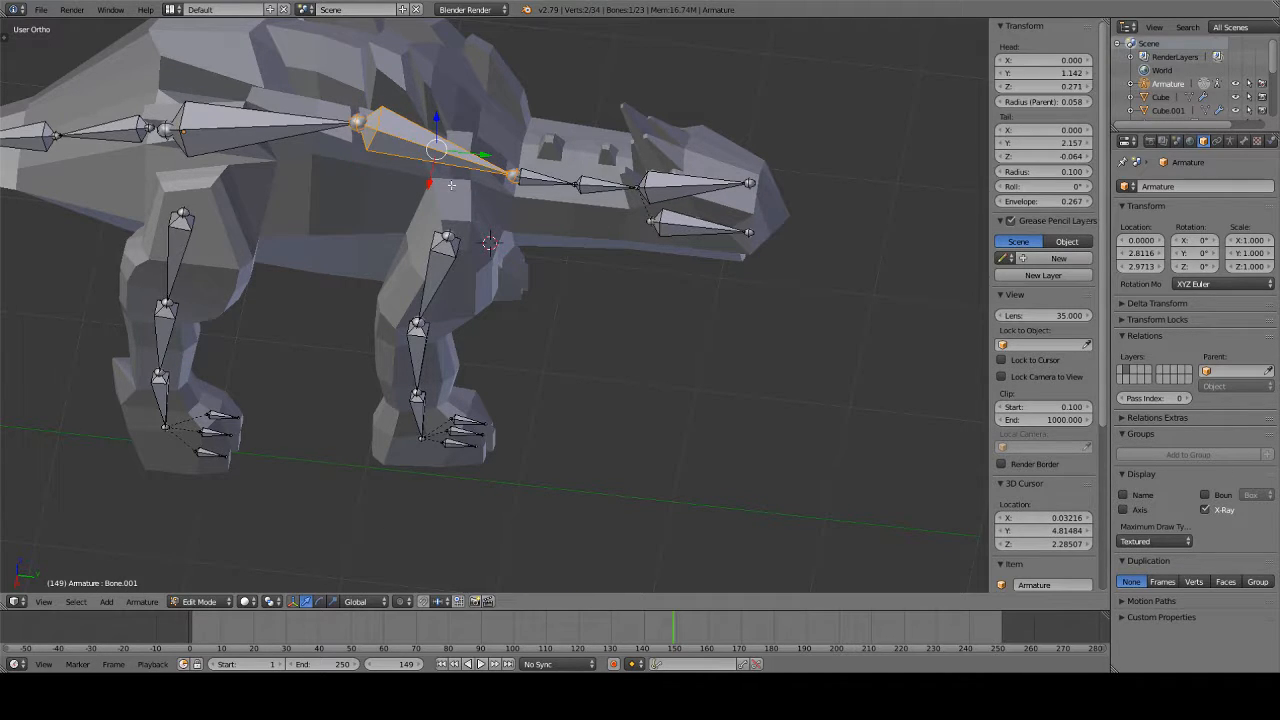
right_click(436, 283, "shift")
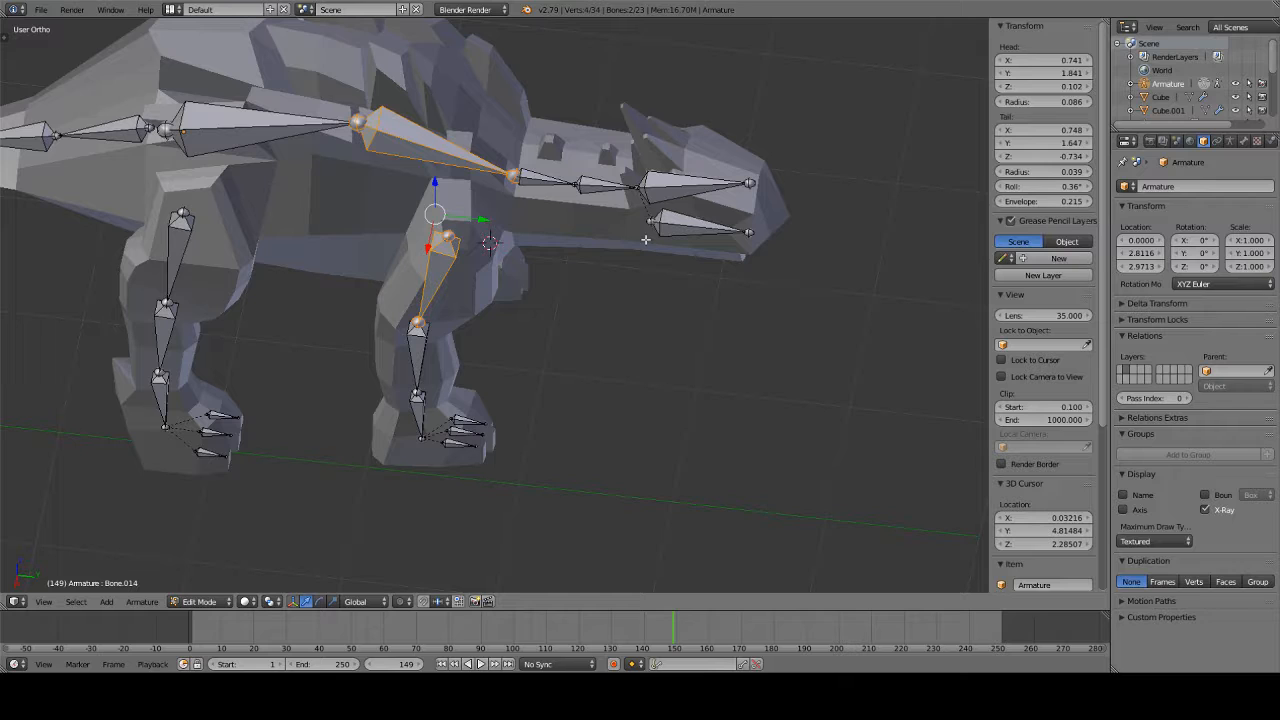
key("ctrl+p")
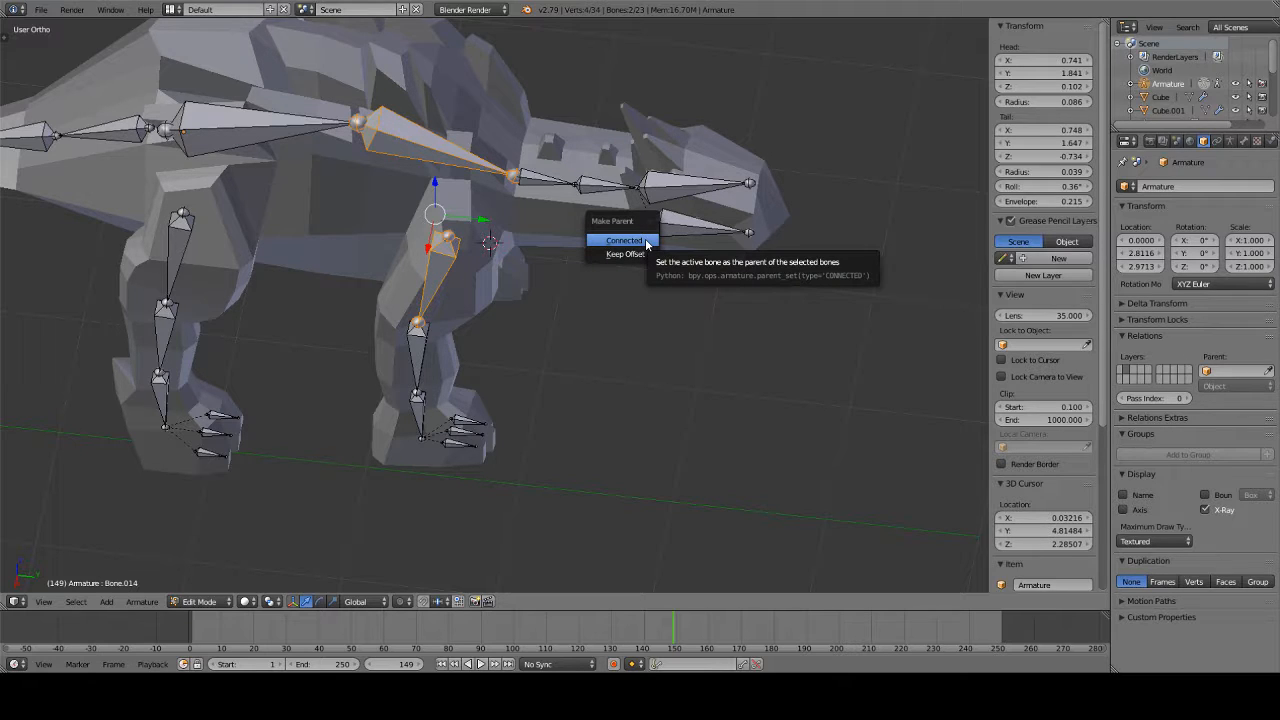
left_click(625, 241)
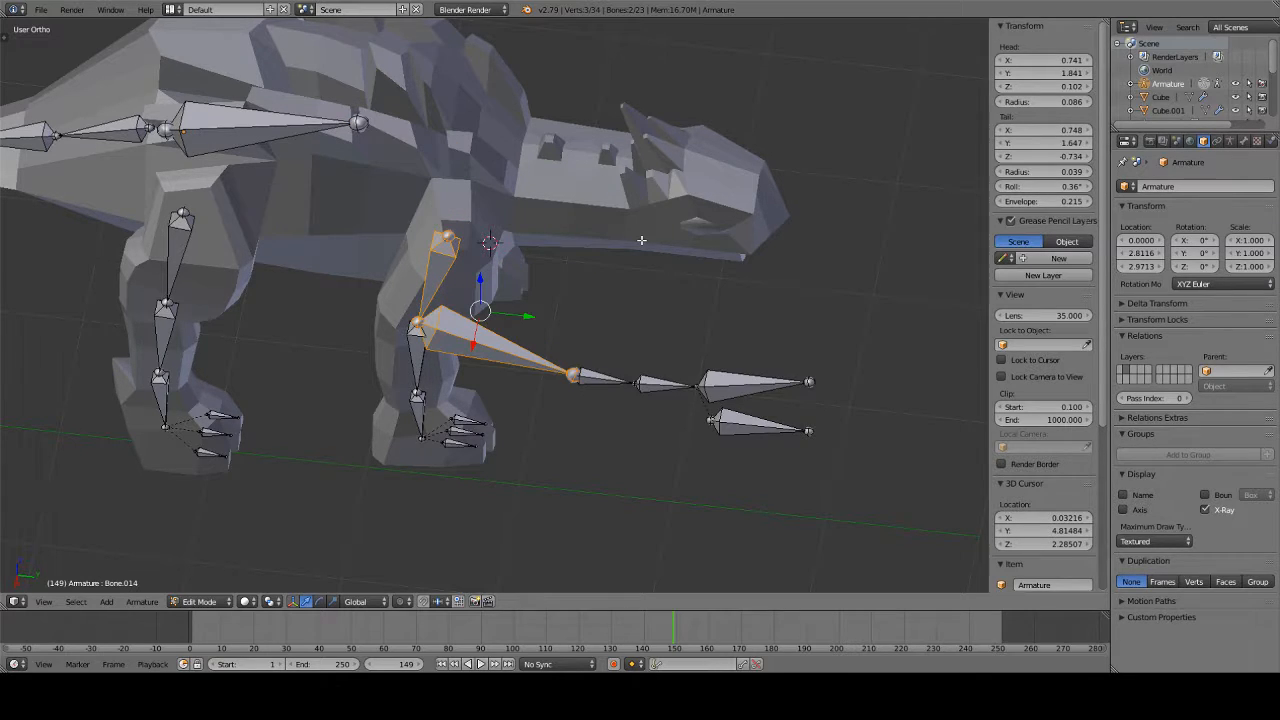
key("ctrl+z")
key("ctrl+p")
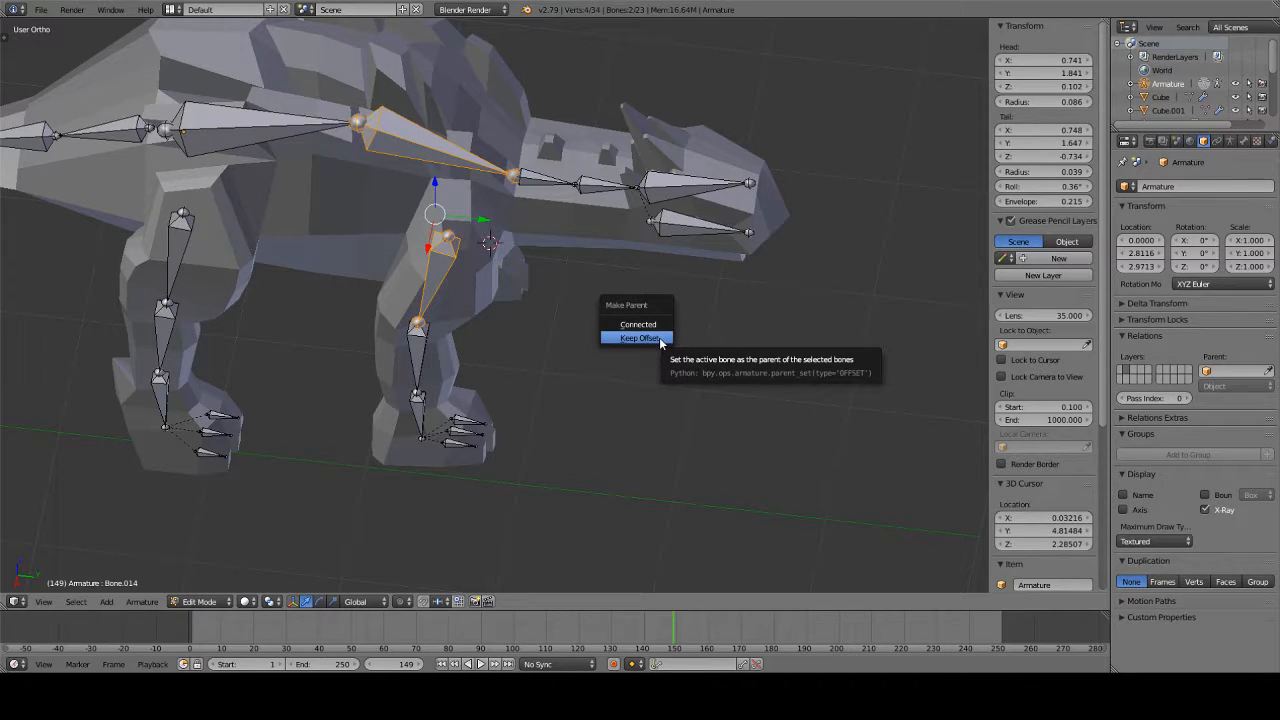
left_click(638, 338)
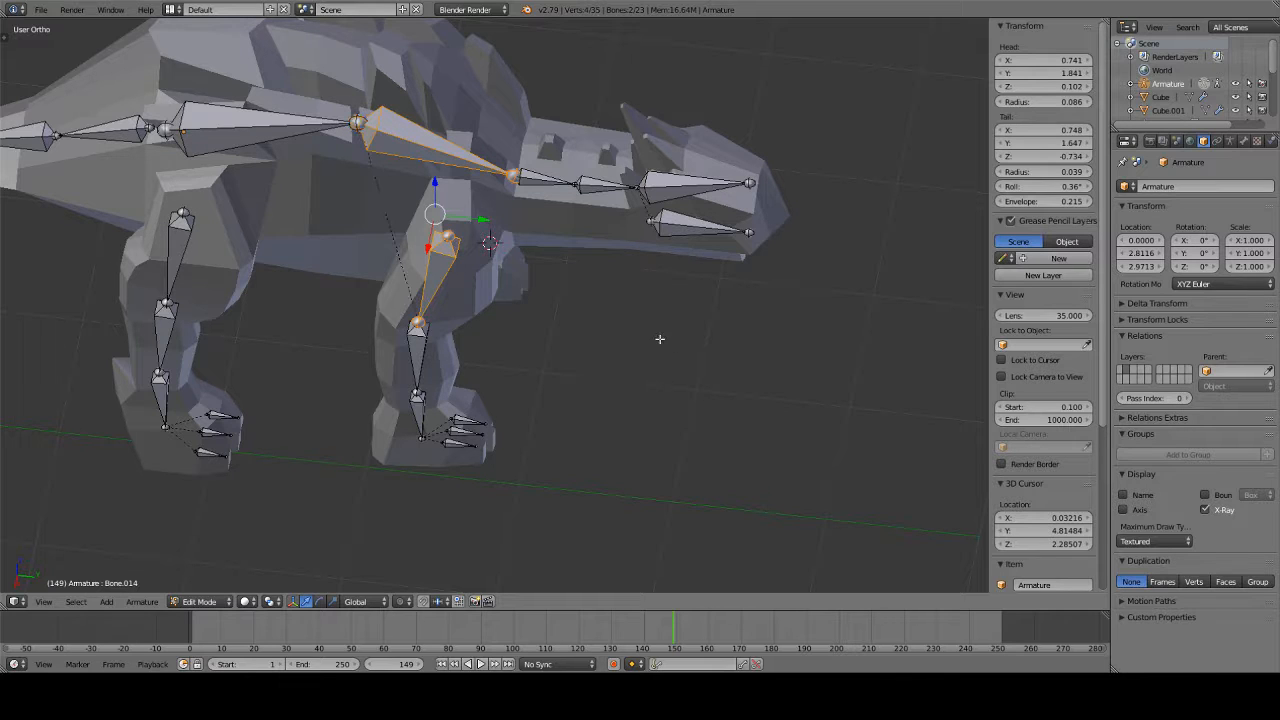
key("a")
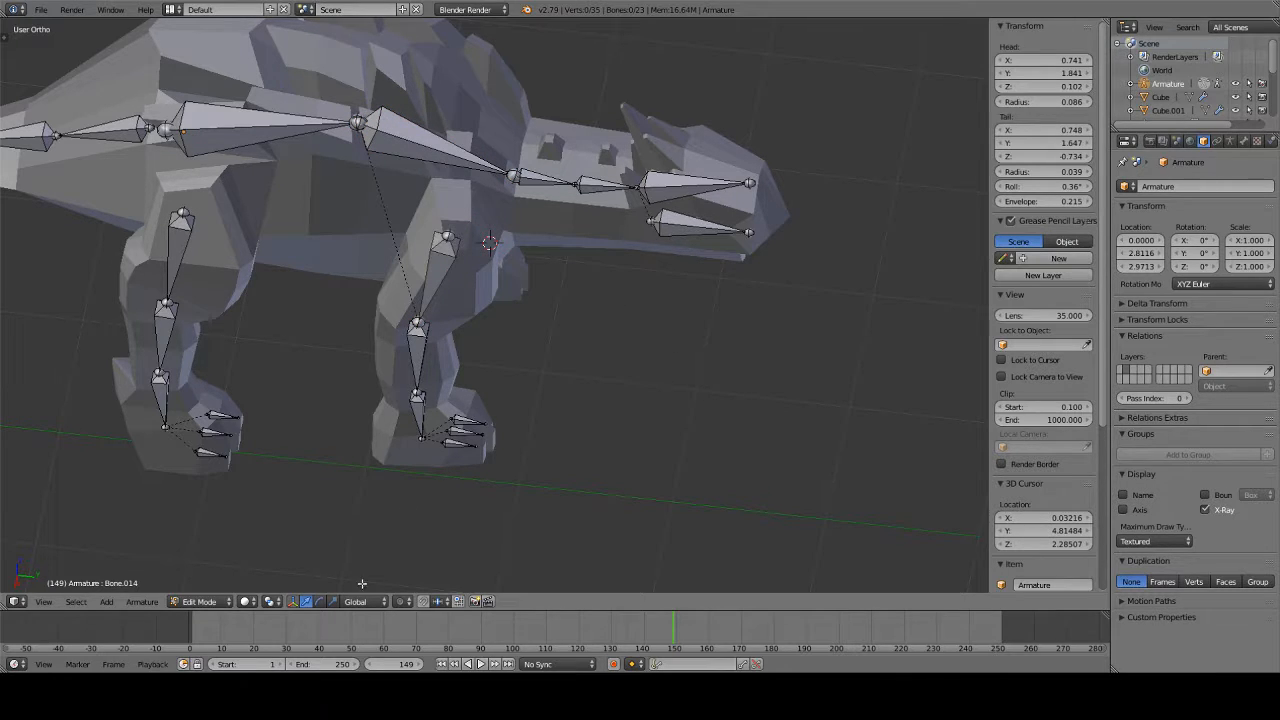
- Switch to Pose Mode and test-rotate the front spine bone with its Keep Offset parenting, cancelling the rotation
left_click(199, 601)
left_click(210, 568)
right_click(428, 160)
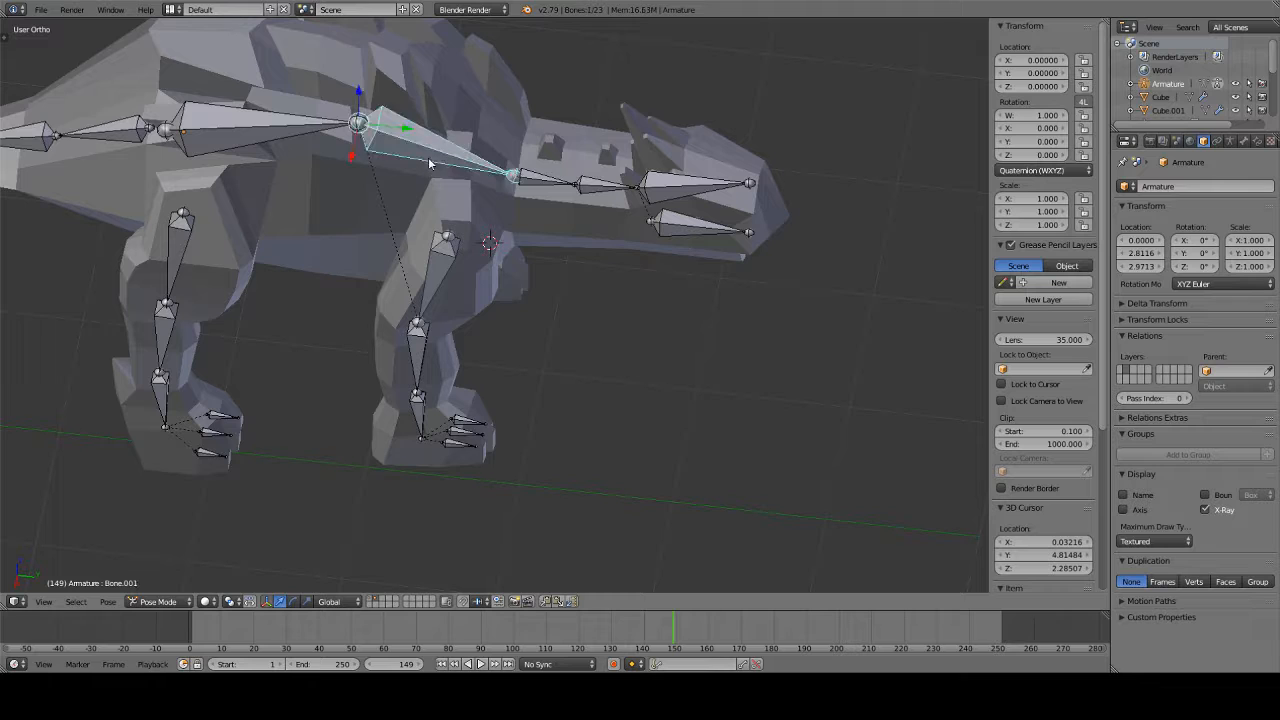
key("t")
key("t")
key("r")
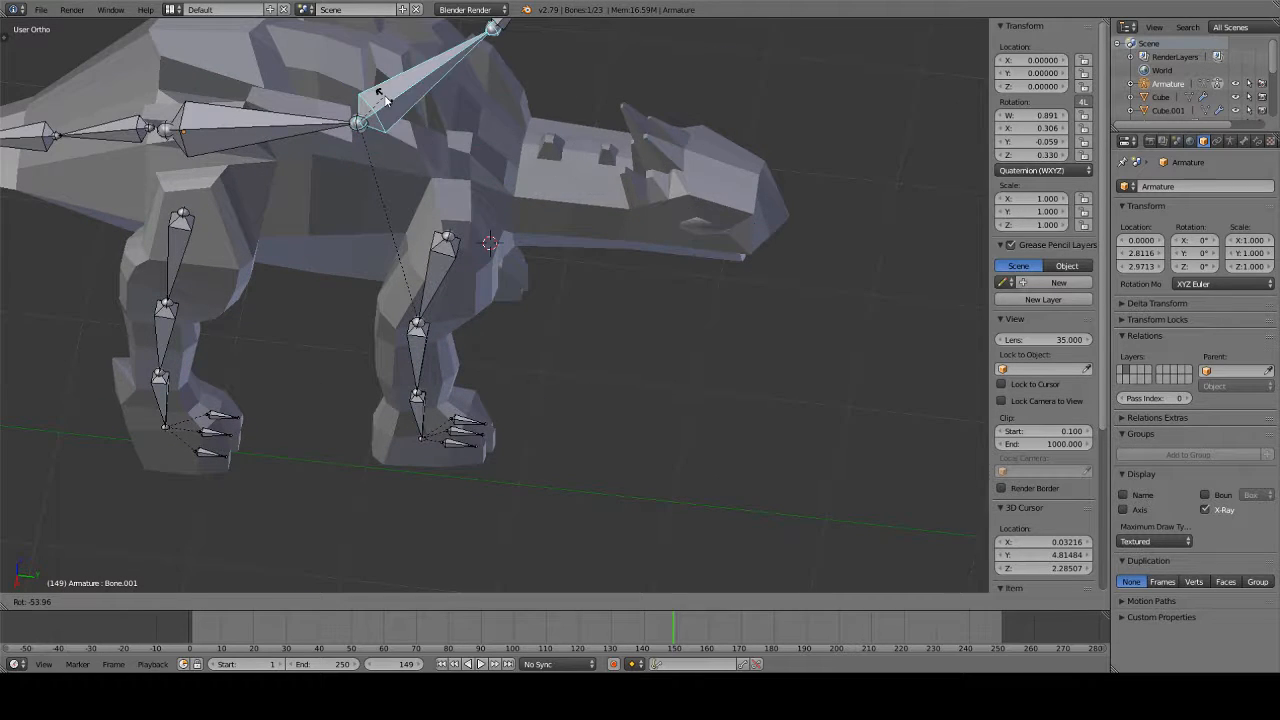
right_click(390, 110)
- Test-rotate the rear spine bone to see which bones follow it, then cancel the rotation
right_click(272, 126)
key("t")
key("t")
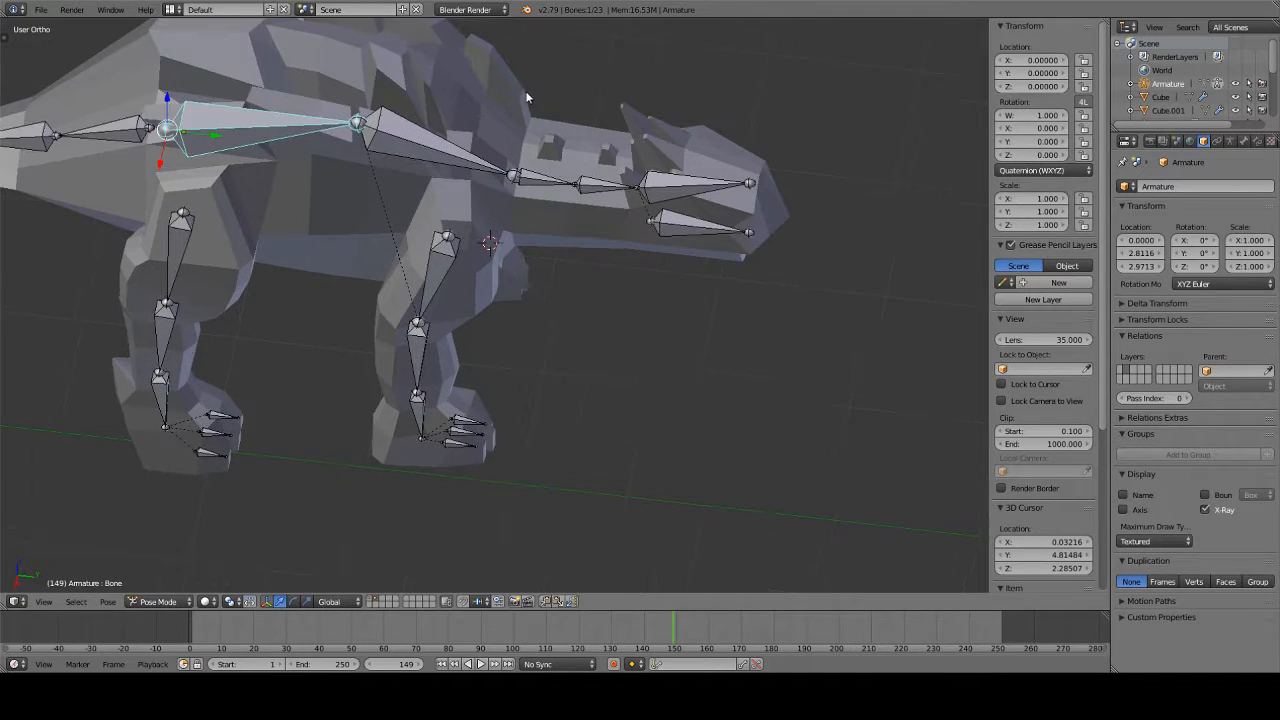
key("r")
right_click(449, 229)
- Repeat the rotation test on the front spine bone and the rear spine bone, cancelling both rotations
right_click(372, 136)
key("r")
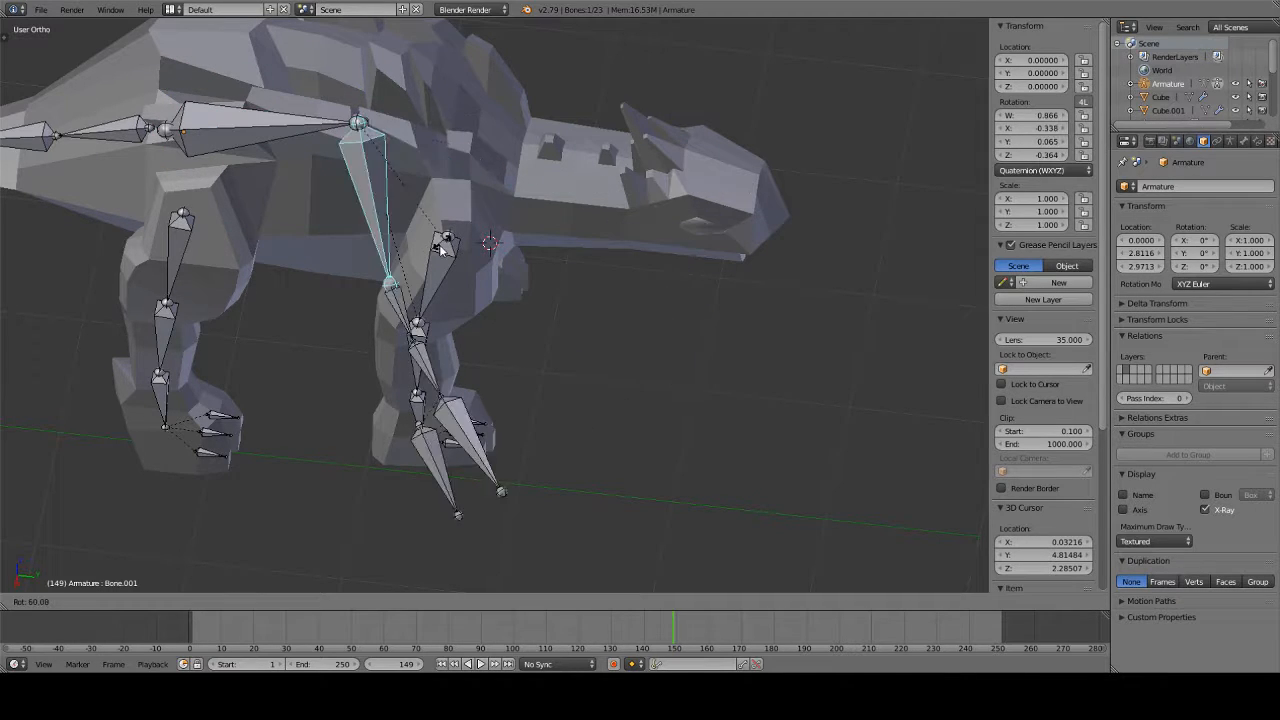
right_click(438, 255)
right_click(300, 115)
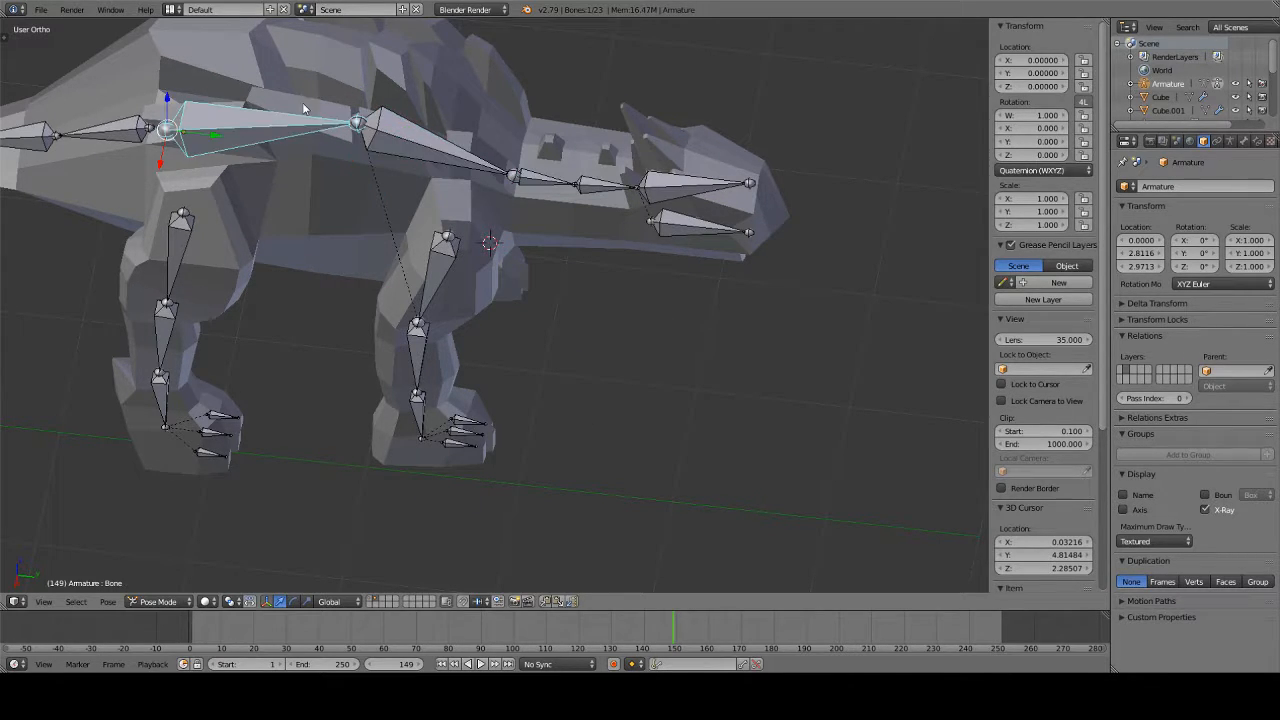
key("r")
right_click(450, 160)
- In Edit Mode, parent the front spine bone to the rear spine bone with Connected and clear the selection
left_click(187, 605)
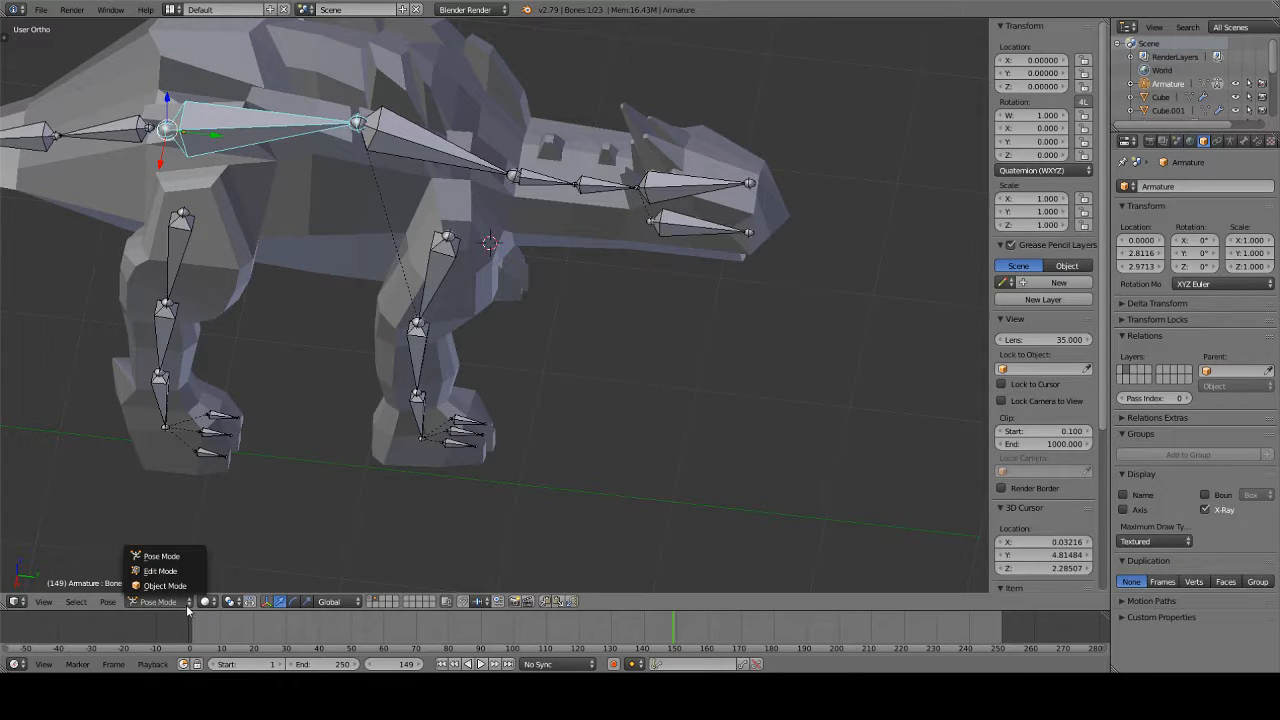
left_click(160, 571)
right_click(284, 132)
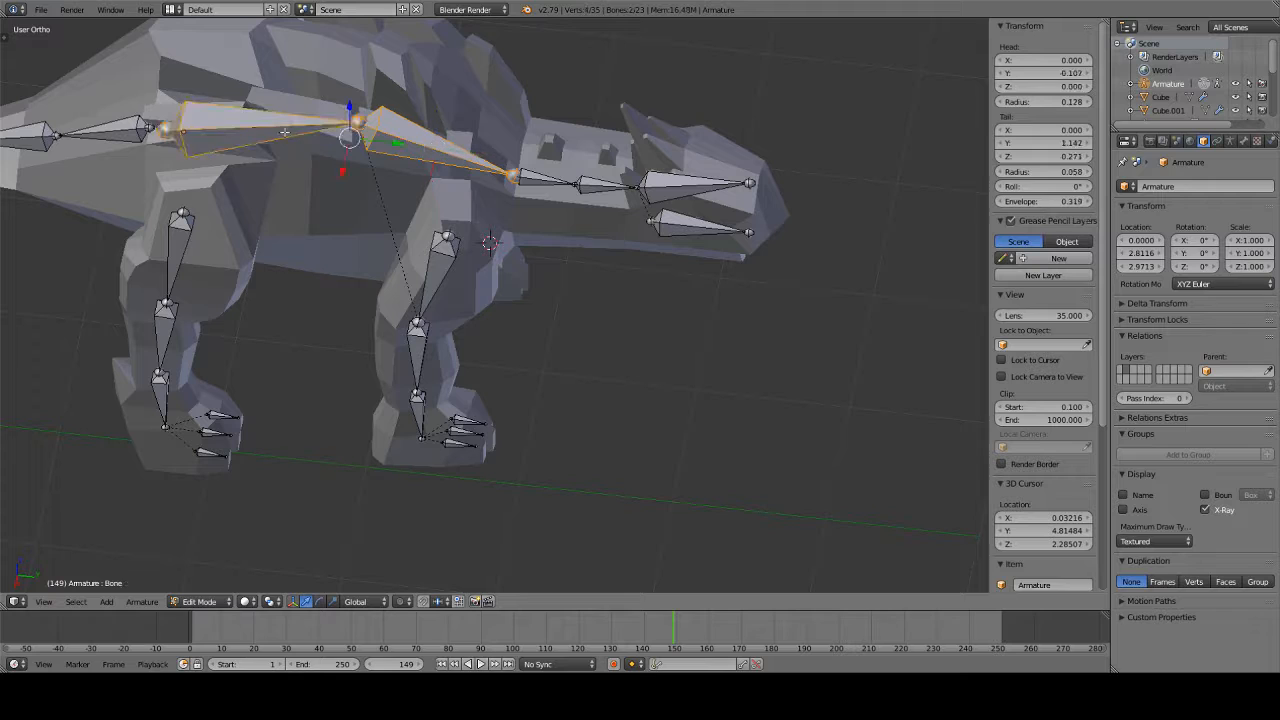
key("ctrl+p")
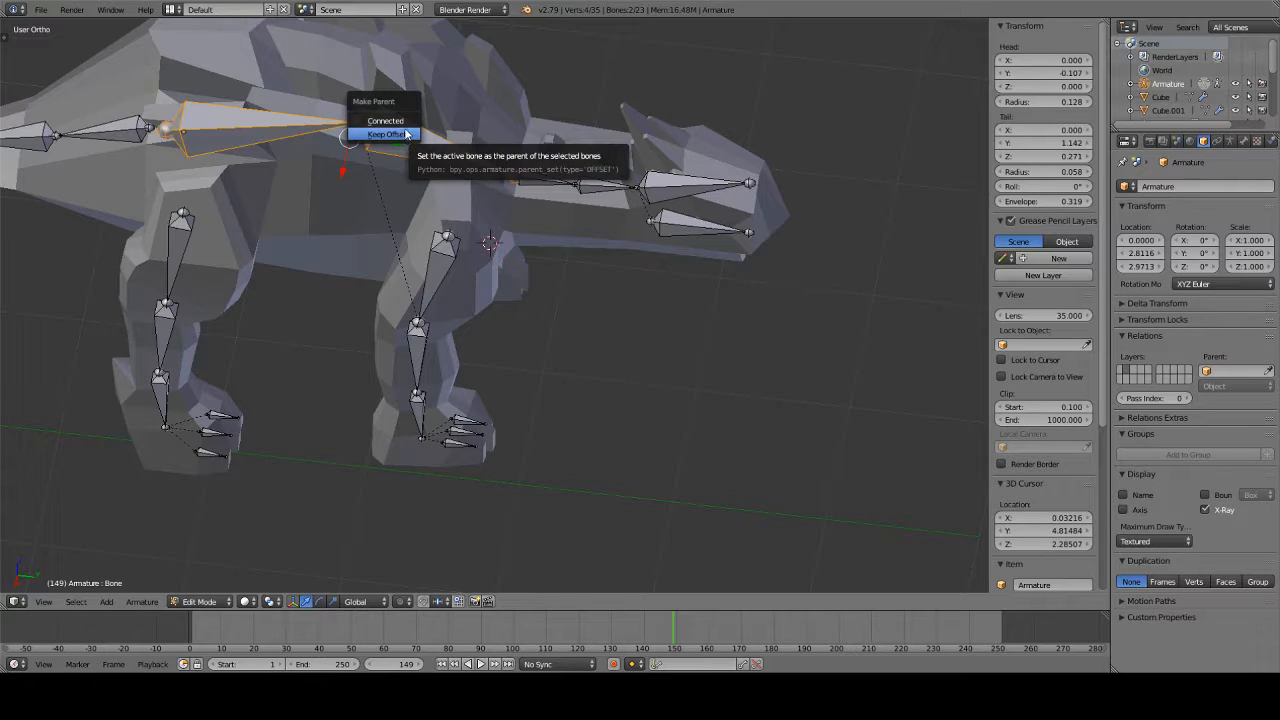
left_click(409, 116)
key("a")
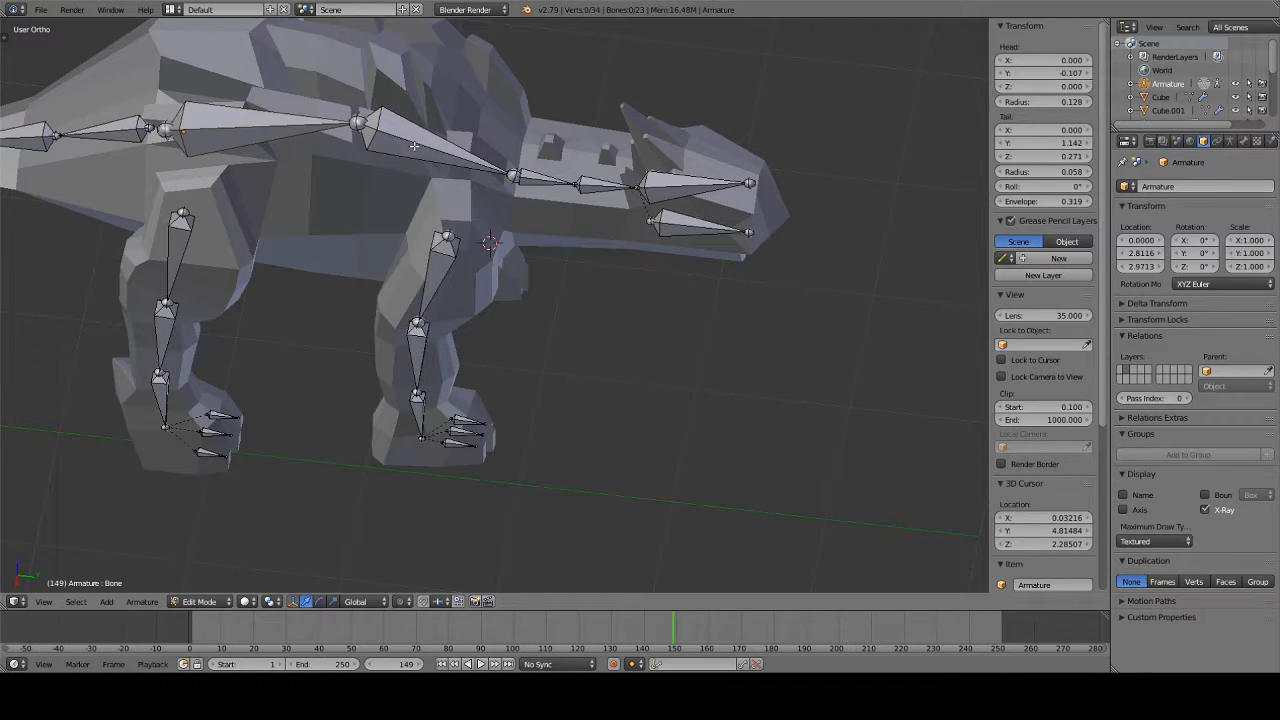
- Switch to Pose Mode and check the rear spine bone with its Connected parenting from several angles
left_click(243, 600)
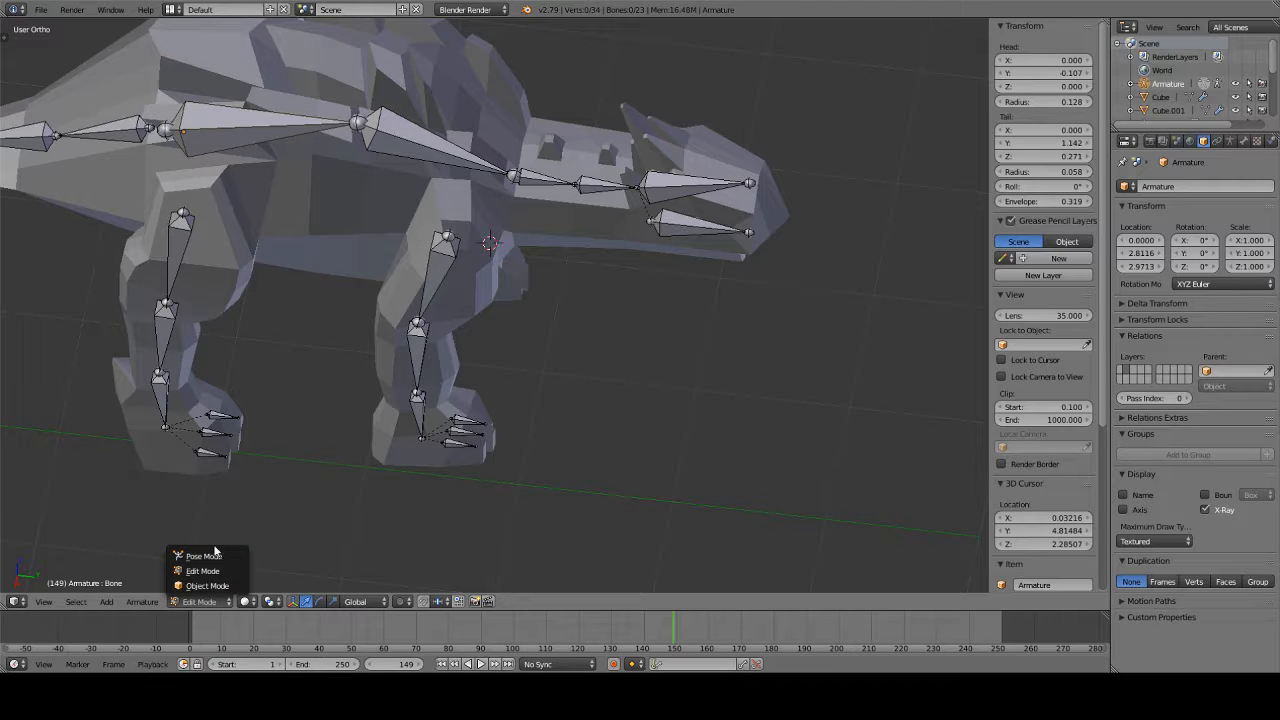
left_click(205, 601)
left_click(215, 553)
right_click(279, 118)
middle_click_drag(279, 118, 480, 252)
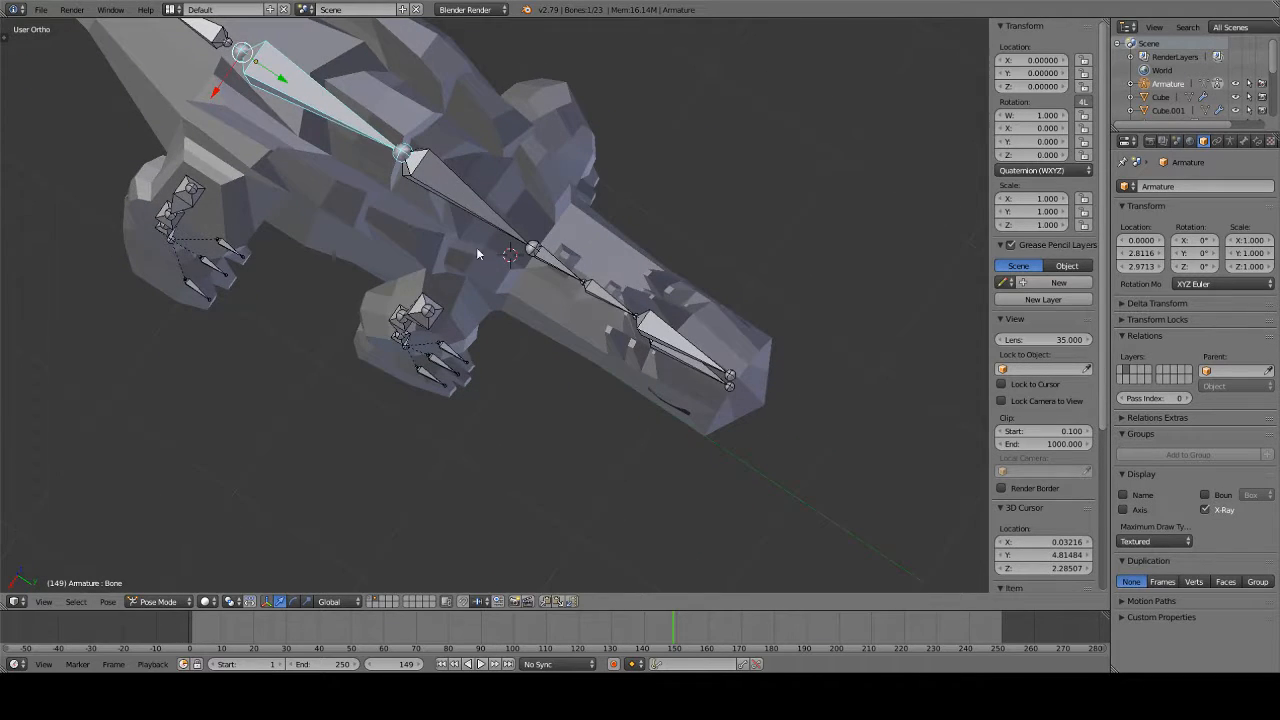
- In Edit Mode, fill a new bone between the front spine bone's end joint and the top joint of the front leg
right_click(530, 248)
left_click(185, 601)
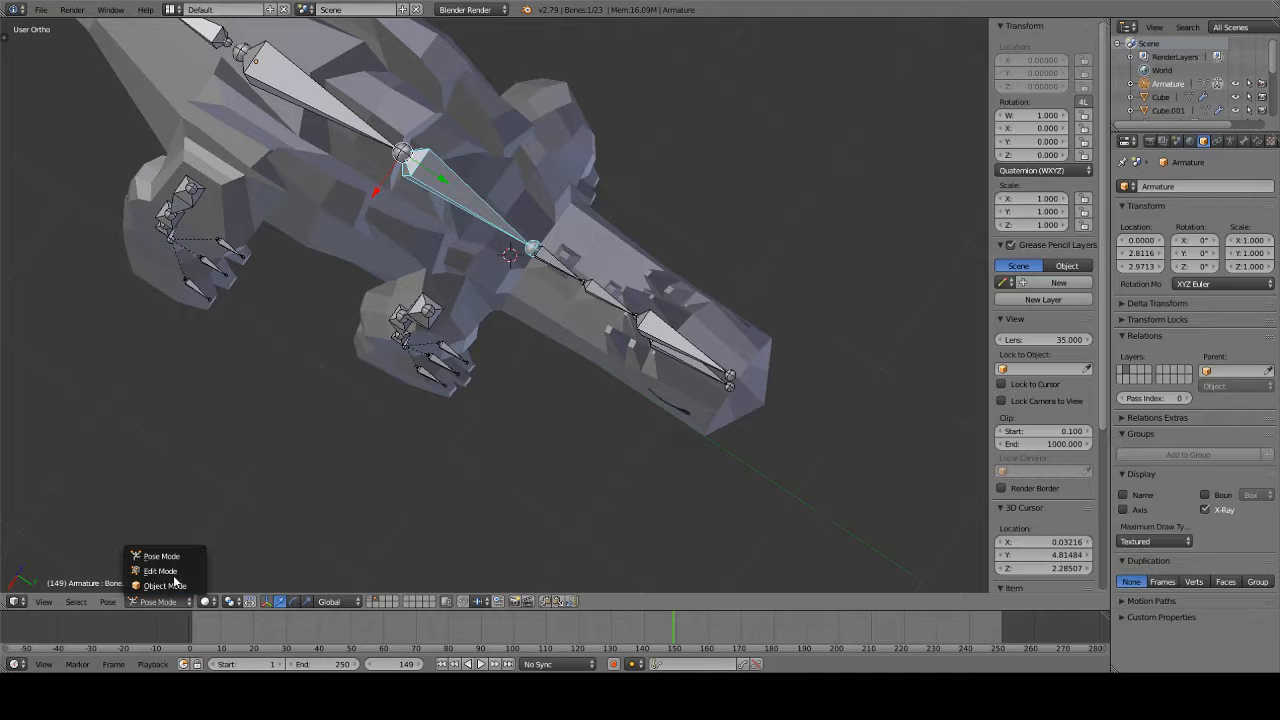
left_click(172, 588)
left_click(176, 600)
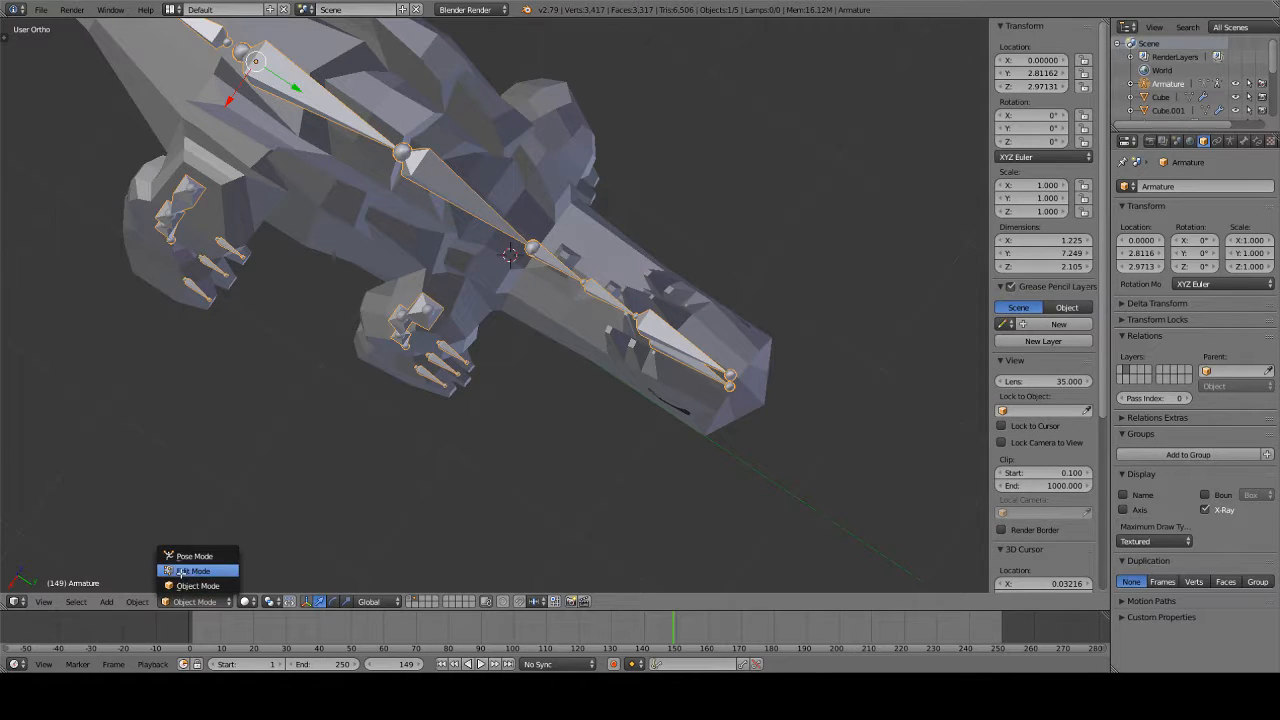
left_click(182, 572)
right_click(531, 250)
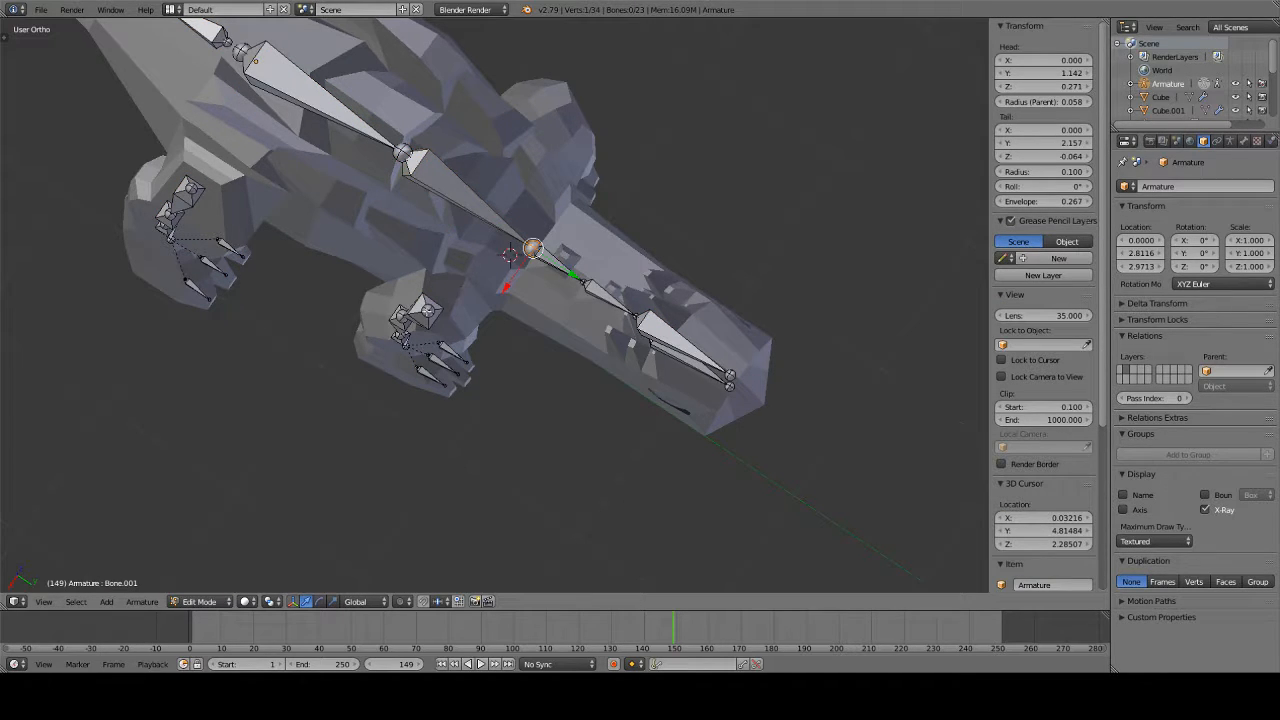
right_click(425, 312, "shift")
key("f")
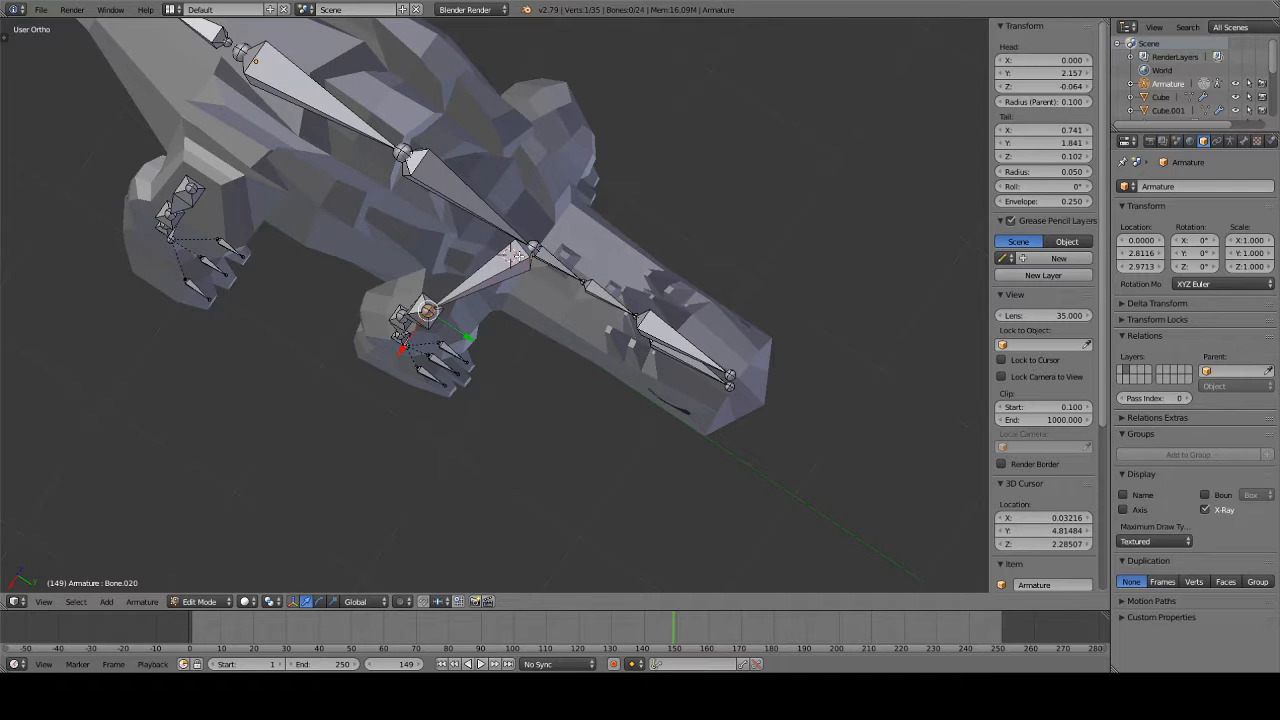
- In Pose Mode, test-rotate the front spine bone to see which bones follow it, then cancel the rotation
middle_click_drag(519, 256, 579, 137)
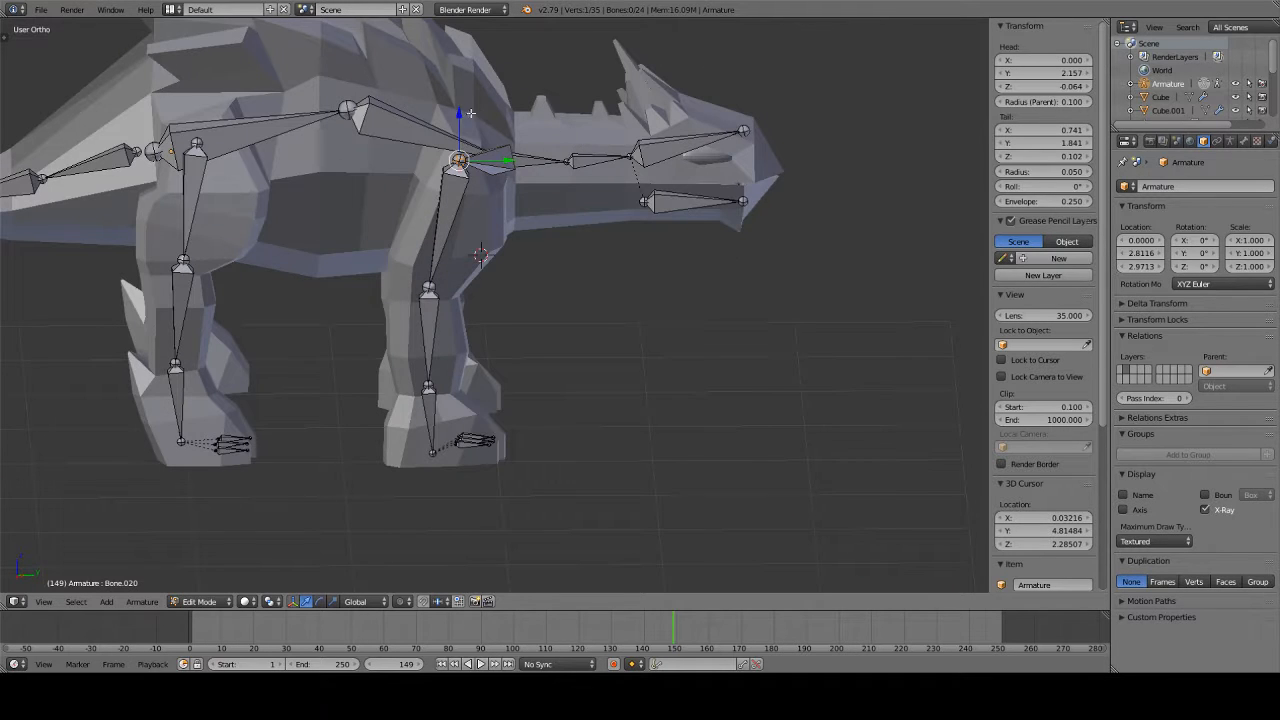
left_click(209, 602)
left_click(204, 556)
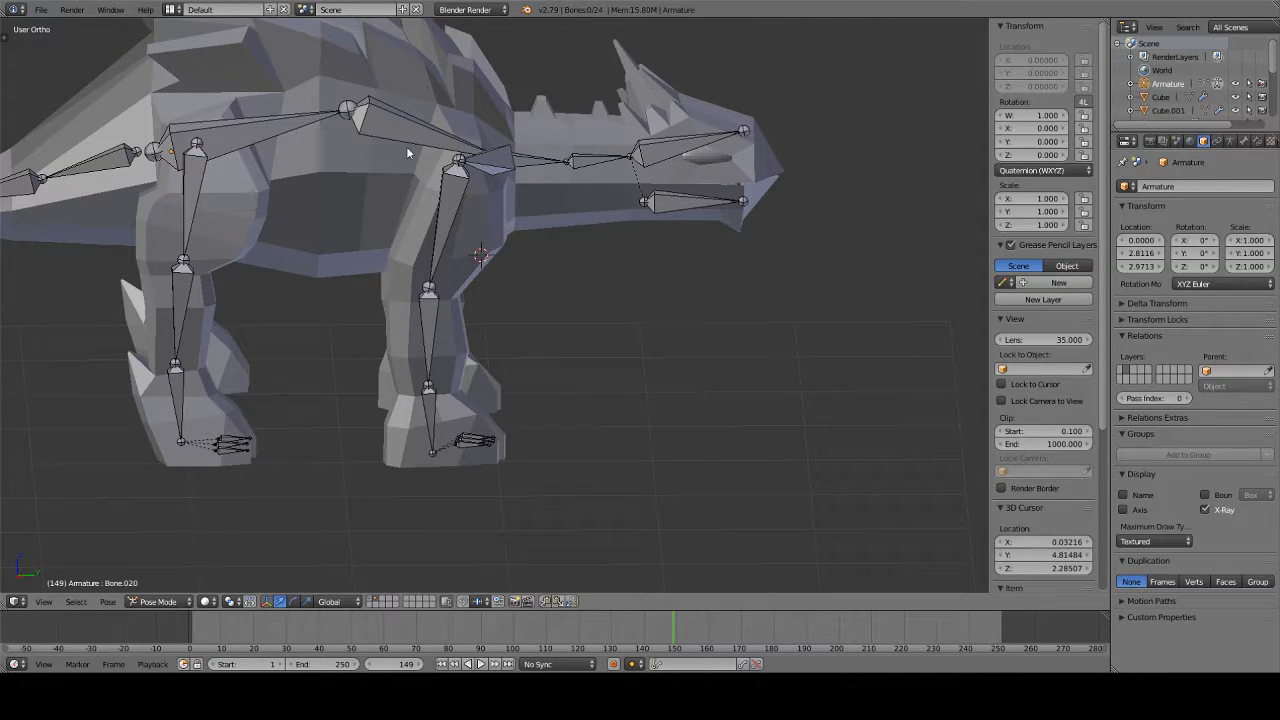
right_click(400, 140)
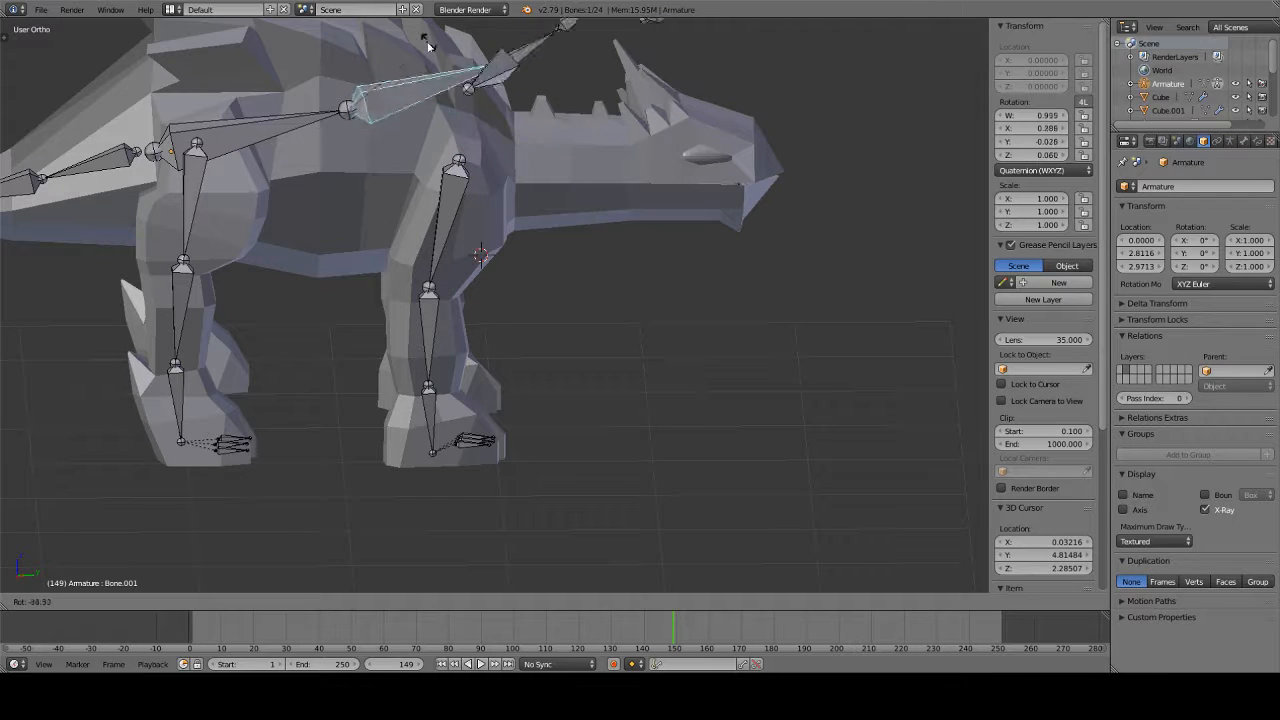
scroll(484, 92, "up", 3)
middle_click_drag(477, 78, 318, 280)
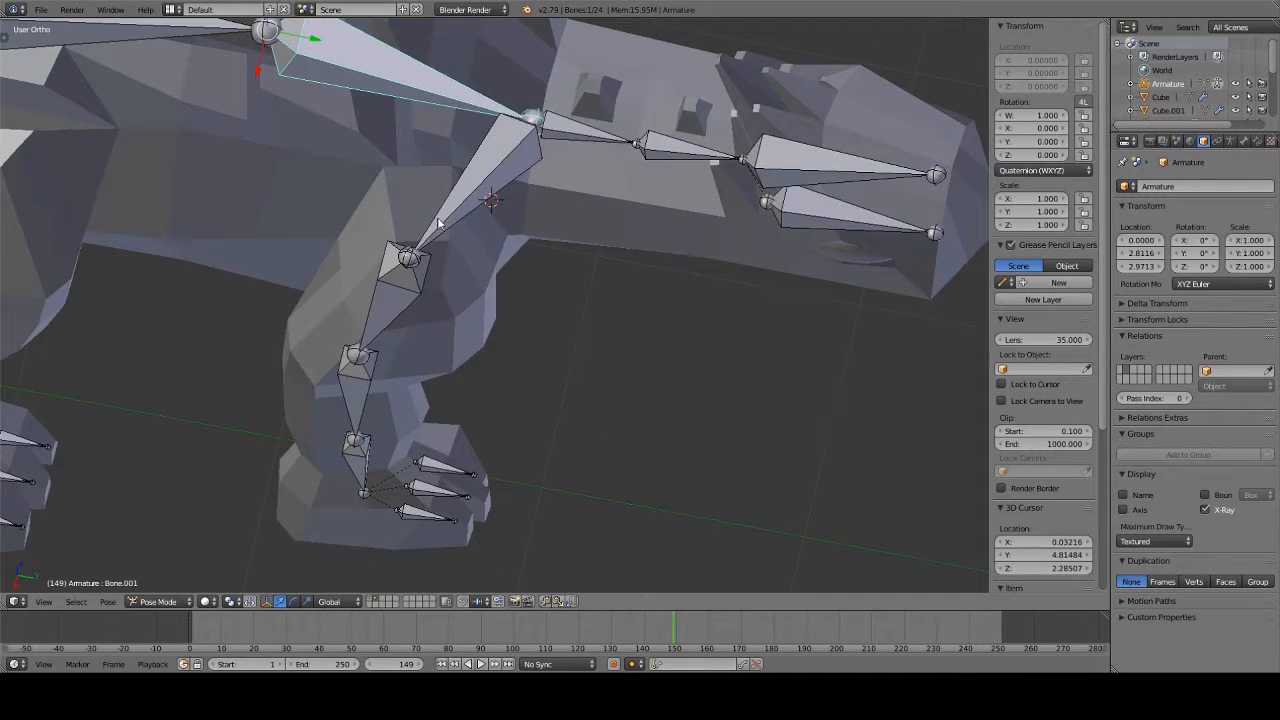
- In Edit Mode, try parenting the shoulder bone to the upper front leg bone with Connected, then undo it
right_click(393, 273)
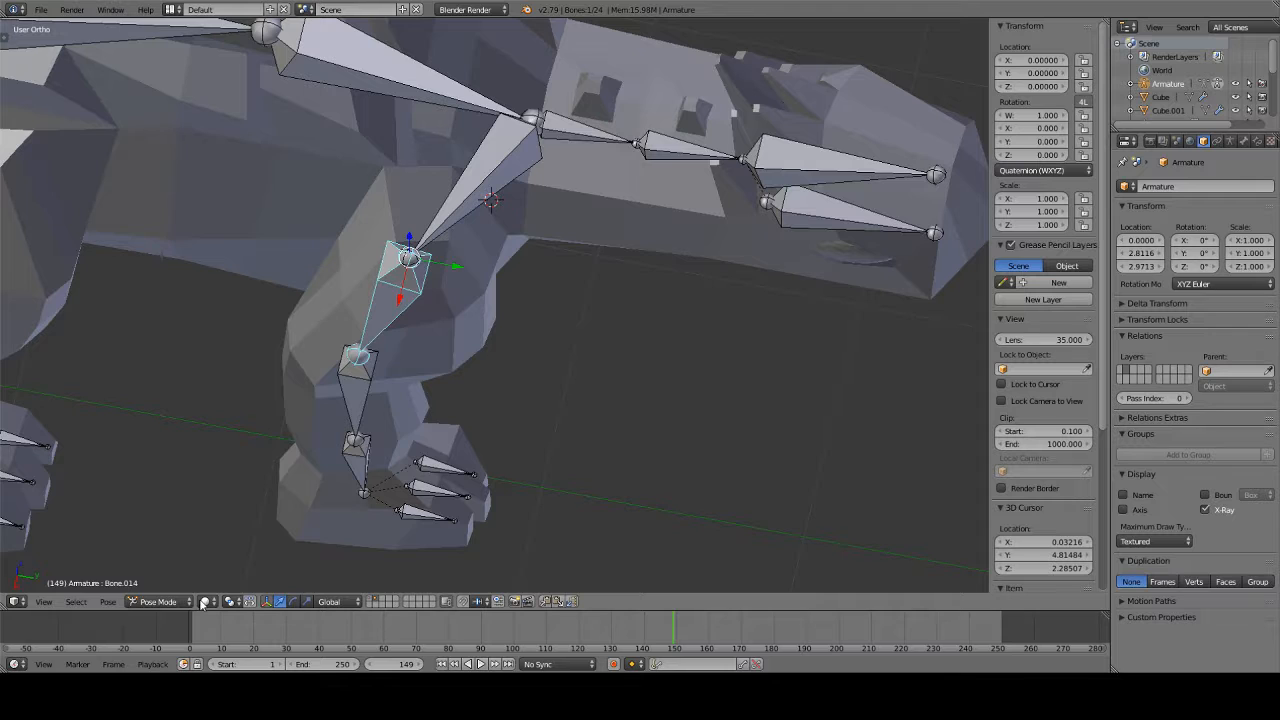
left_click(158, 601)
left_click(160, 571)
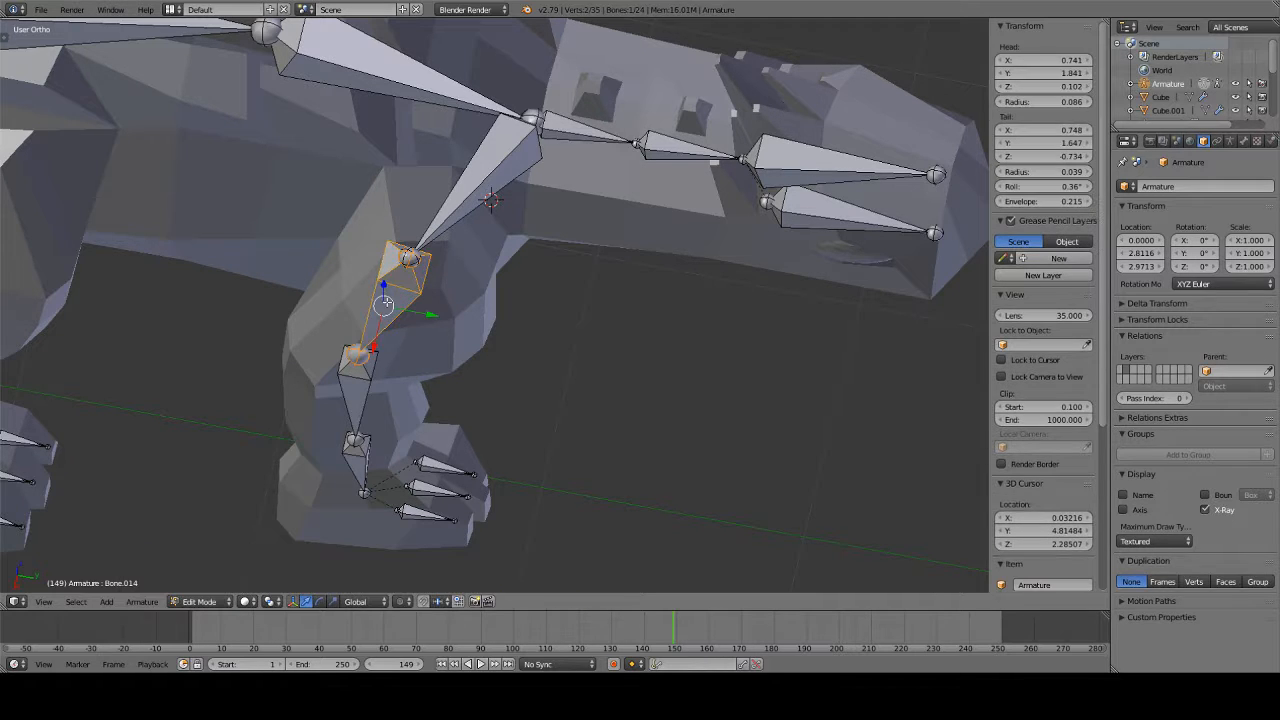
right_click(446, 231)
right_click(403, 283)
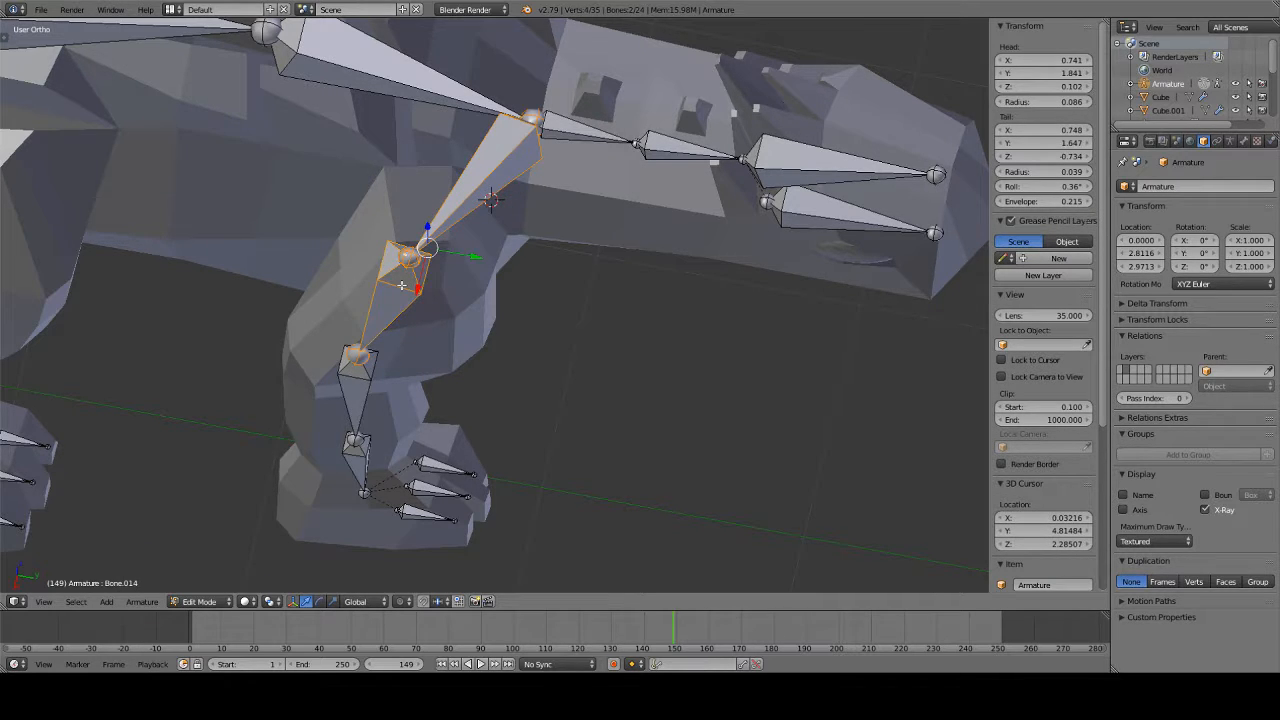
key("ctrl+p")
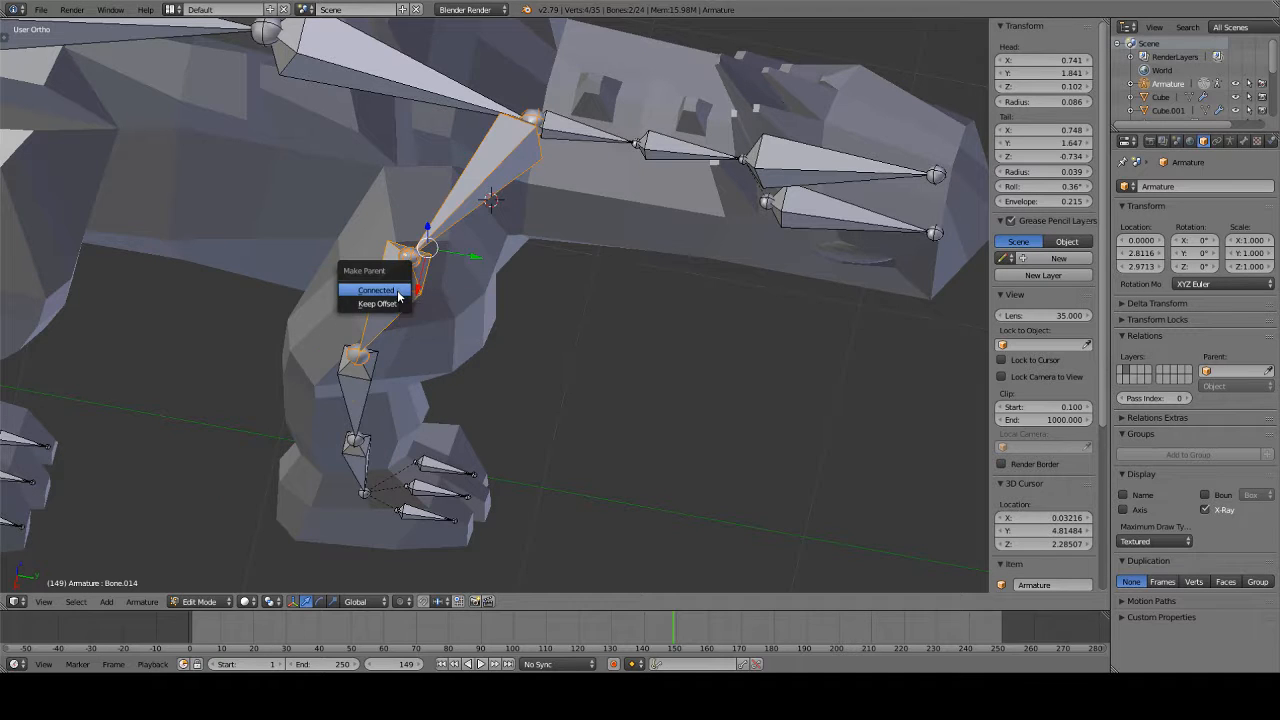
left_click(400, 287)
key("ctrl+z")
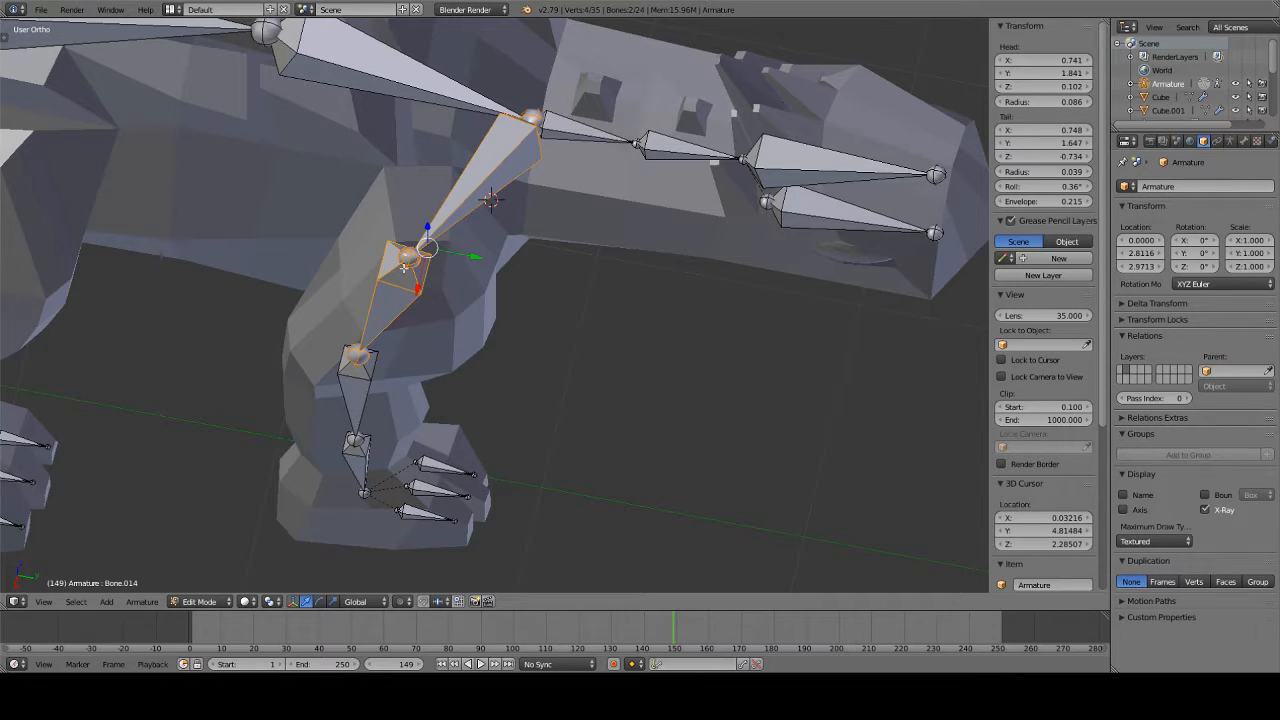
key("a")
right_click(409, 258)
key("ctrl+p")
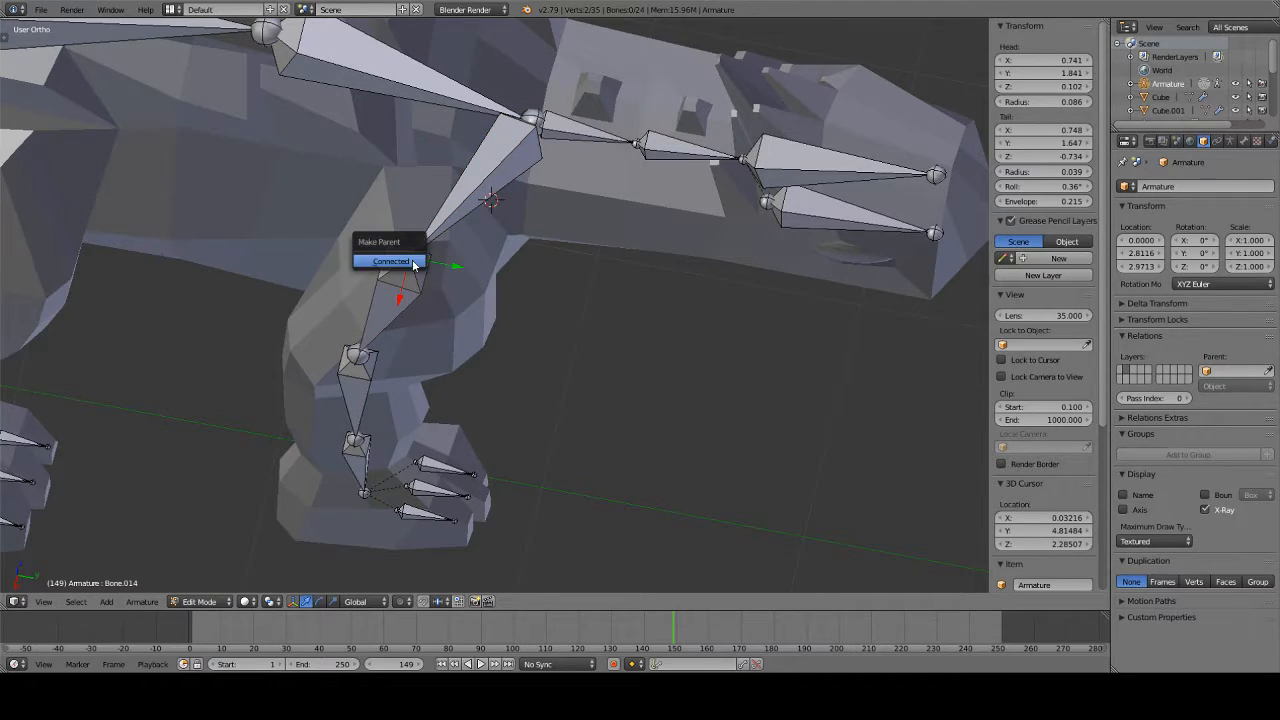
key("Escape")
key("a")
middle_click_drag(406, 422, 403, 363)
scroll(314, 568, "down", 3)
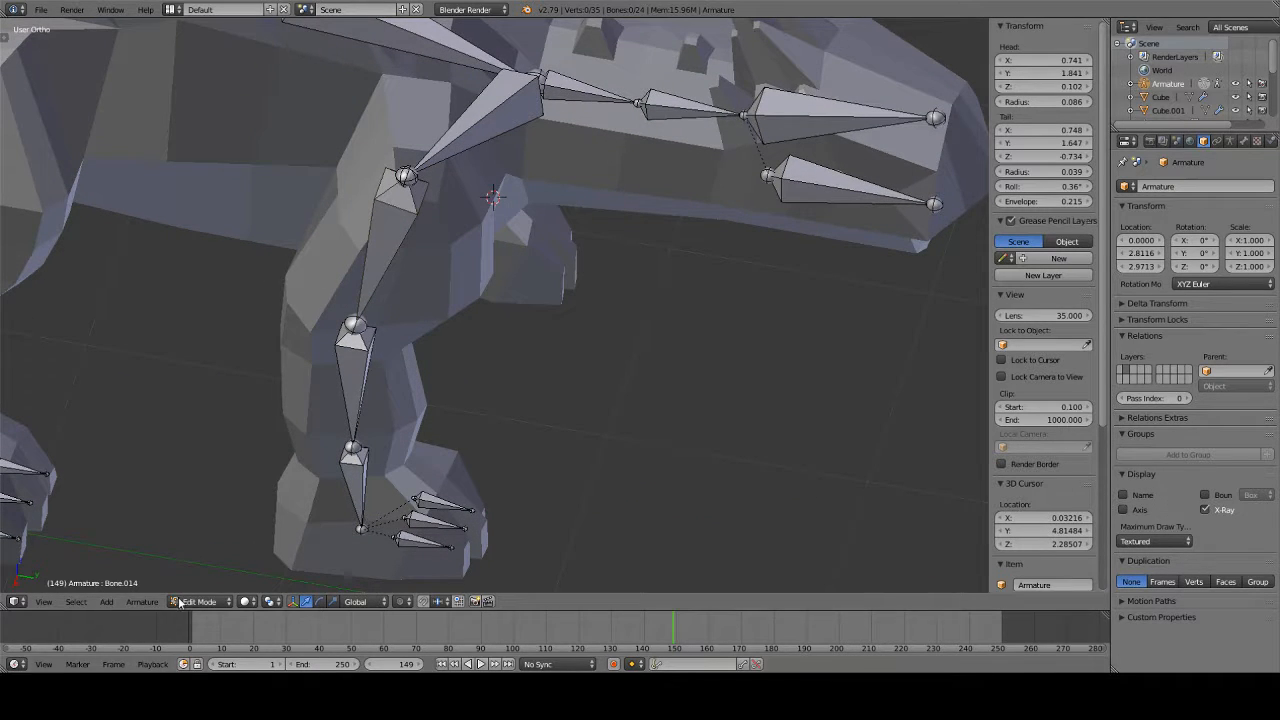
- Return to Pose Mode and repeat the rotation test on the front spine bone, cancelling the rotation
left_click(199, 601)
left_click(205, 557)
middle_click_drag(209, 520, 391, 222)
right_click(447, 188)
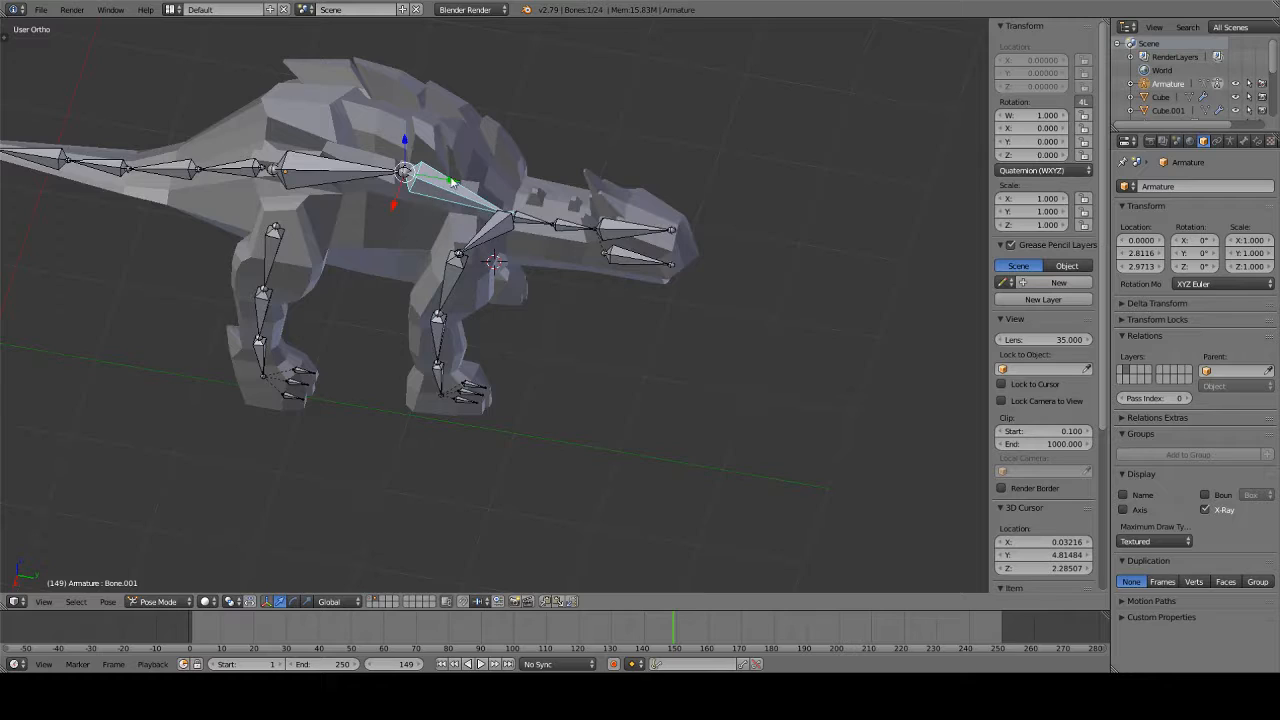
key("r")
right_click(440, 112)
- In Edit Mode, delete the front leg's three leg bones and three toe bones, plus the shoulder bone linking the leg to the spine
scroll(514, 215, "up", 5)
middle_click_drag(514, 215, 449, 323)
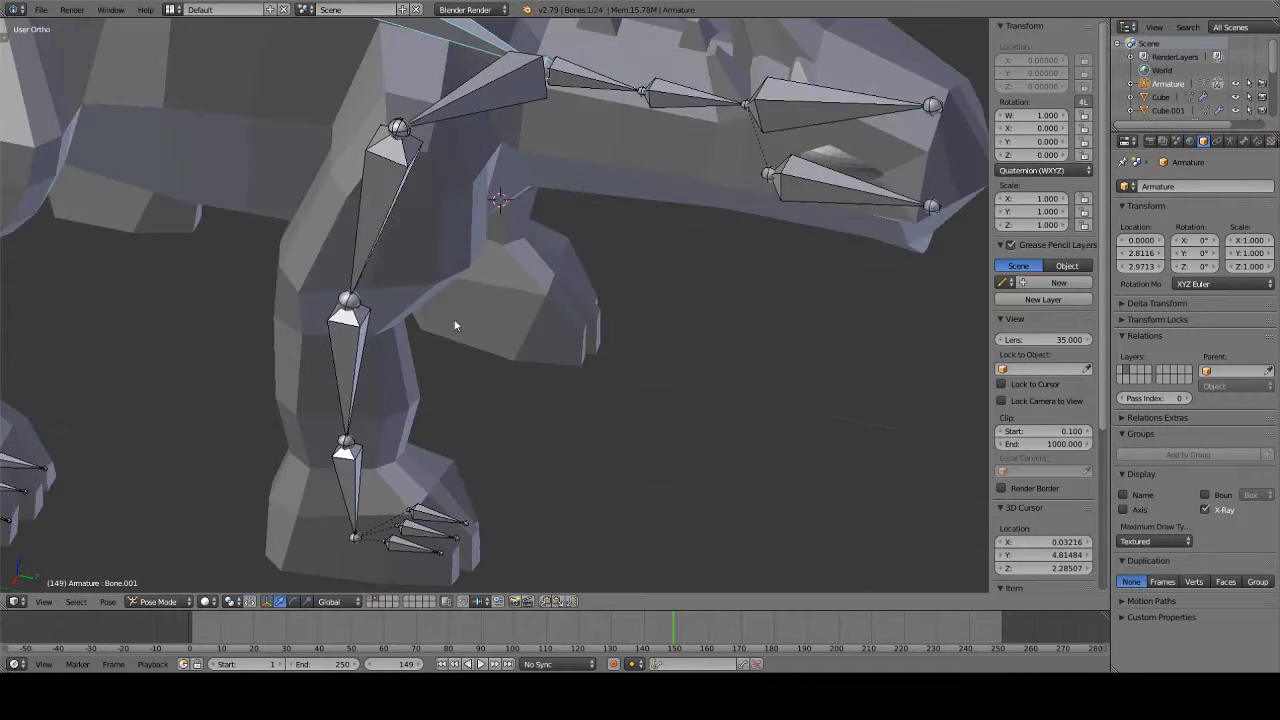
left_click(160, 601)
left_click(160, 571)
scroll(366, 246, "down", 1)
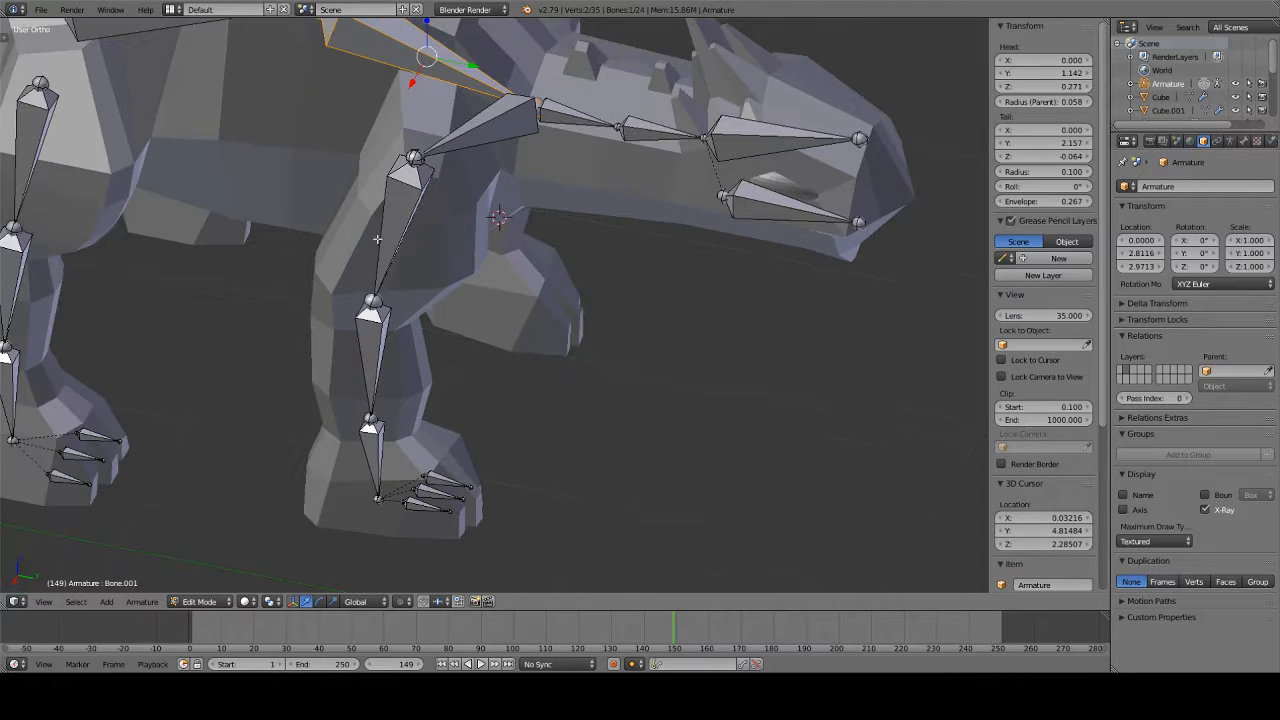
left_click(386, 240)
left_click(362, 417, "shift")
right_click(371, 446, "shift")
mouse_move(442, 441)
left_mouse_down("ctrl")
mouse_move(344, 586)
mouse_move(477, 502)
left_mouse_up("ctrl")
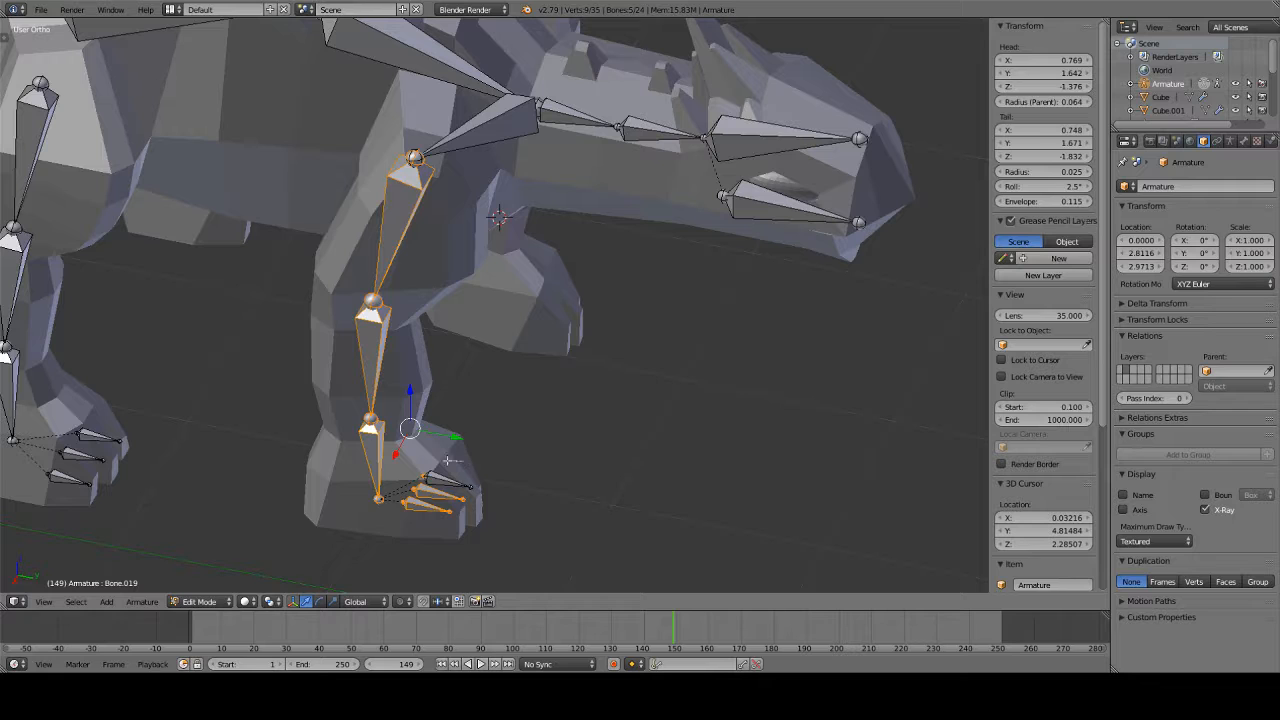
mouse_move(448, 460)
left_mouse_down("ctrl")
mouse_move(505, 535)
mouse_move(489, 466)
left_mouse_up("ctrl")
middle_click_drag(481, 444, 420, 491)
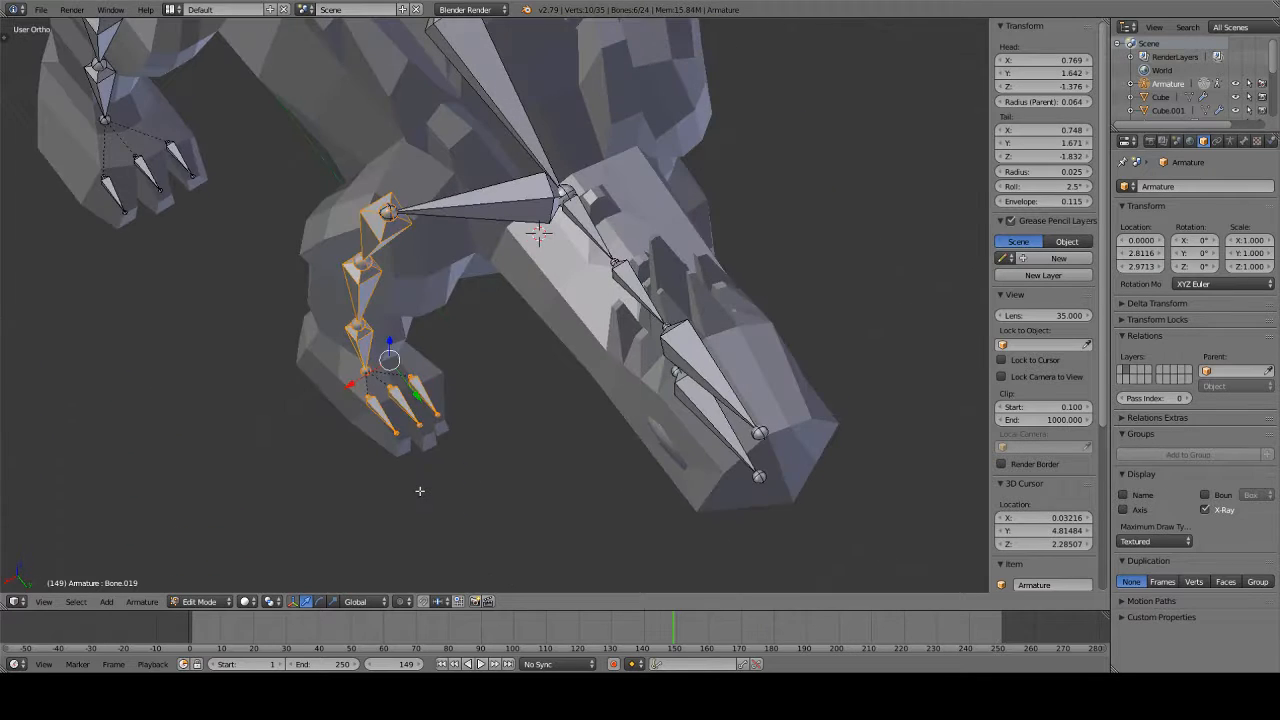
key("x")
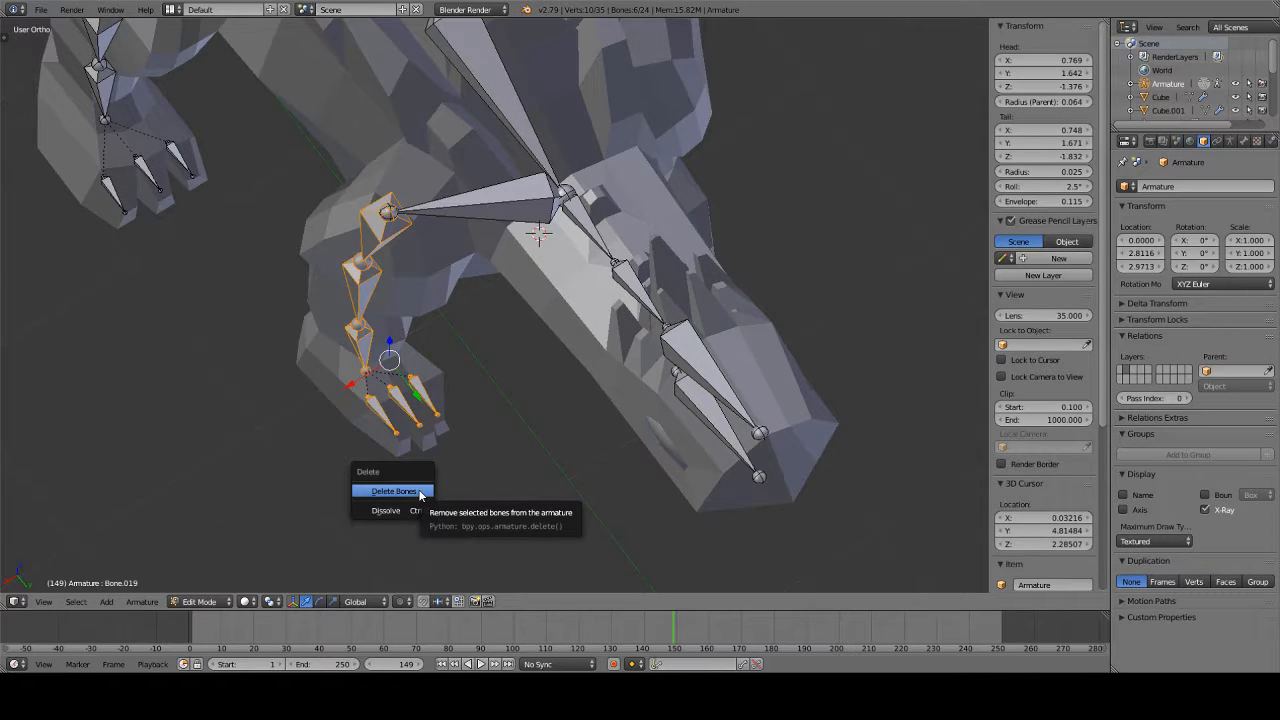
left_click(420, 491)
right_click(452, 216)
key("x")
left_click(449, 222)
- Duplicate the first neck bone, move the copy about 0.715 along X, and shift it along Y over the front leg
right_click(578, 227)
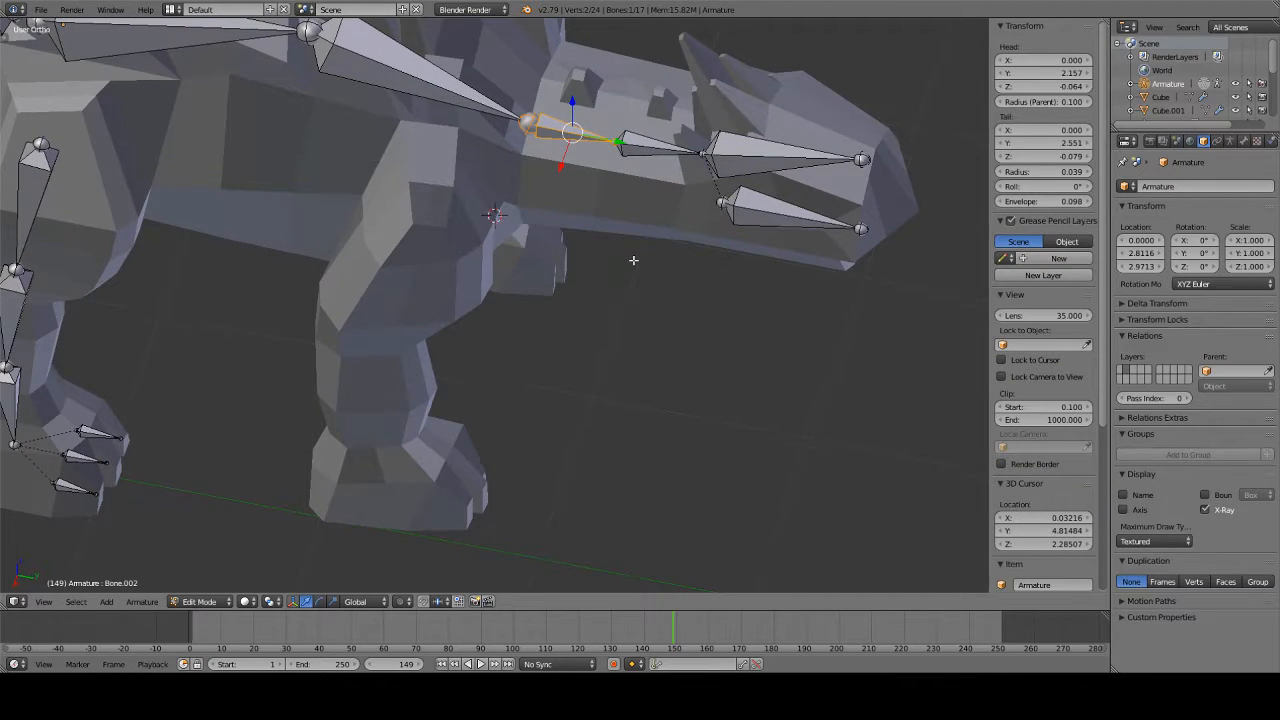
key("e")
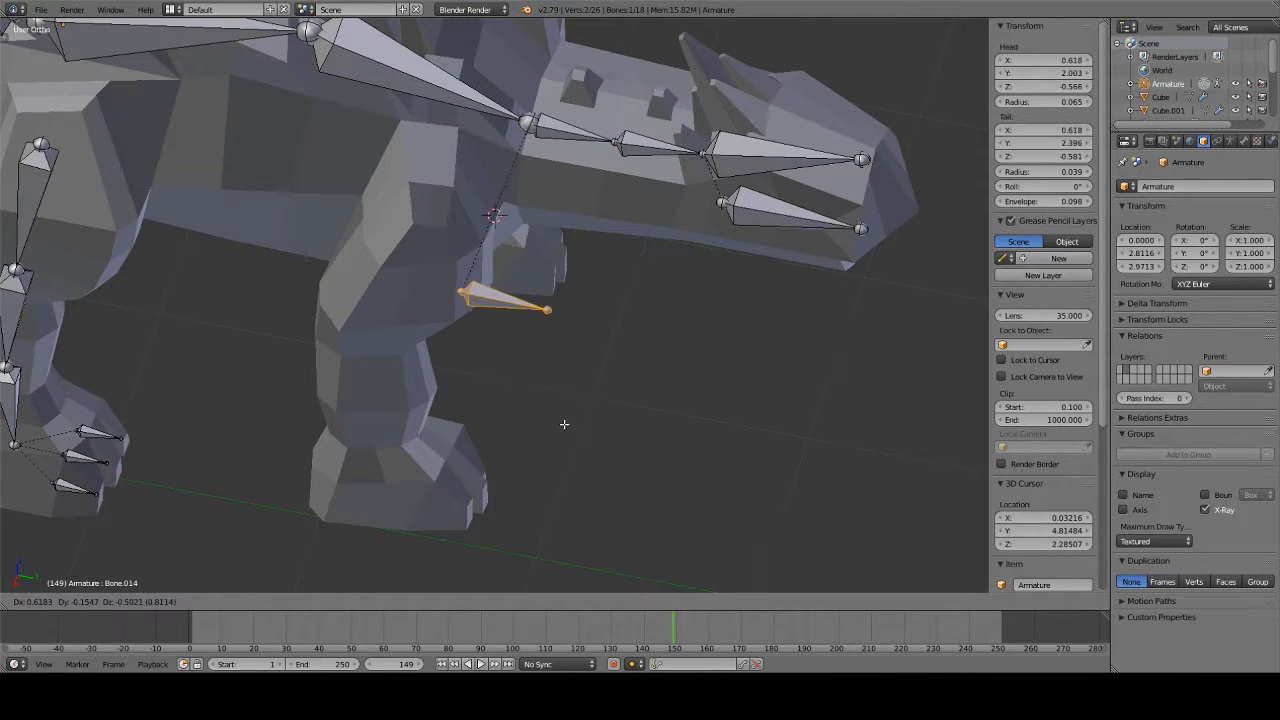
key("Escape")
middle_click_drag(628, 291, 561, 342)
key("g")
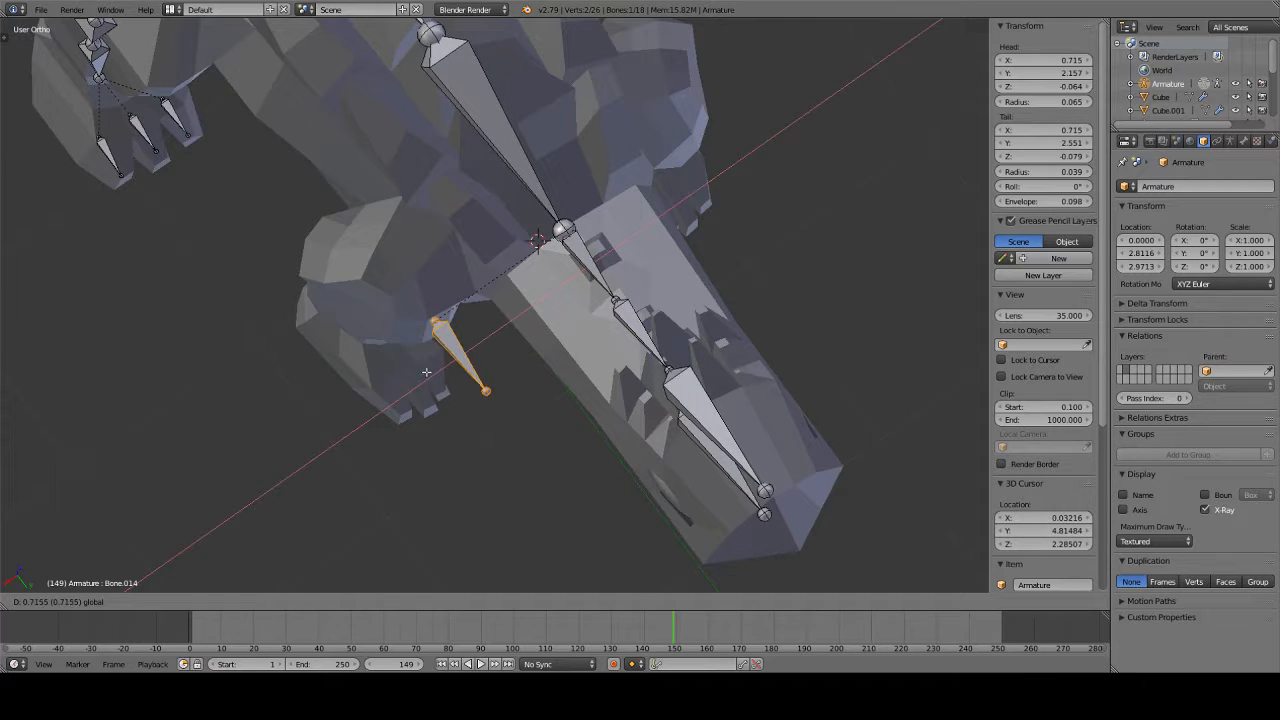
key("x")
key("y")
left_click(430, 317)
- Raise the duplicated bone to the top of the front leg, placing its head at about Y 1.780, Z 0.056
middle_click_drag(430, 317, 490, 208)
key("g")
key("z")
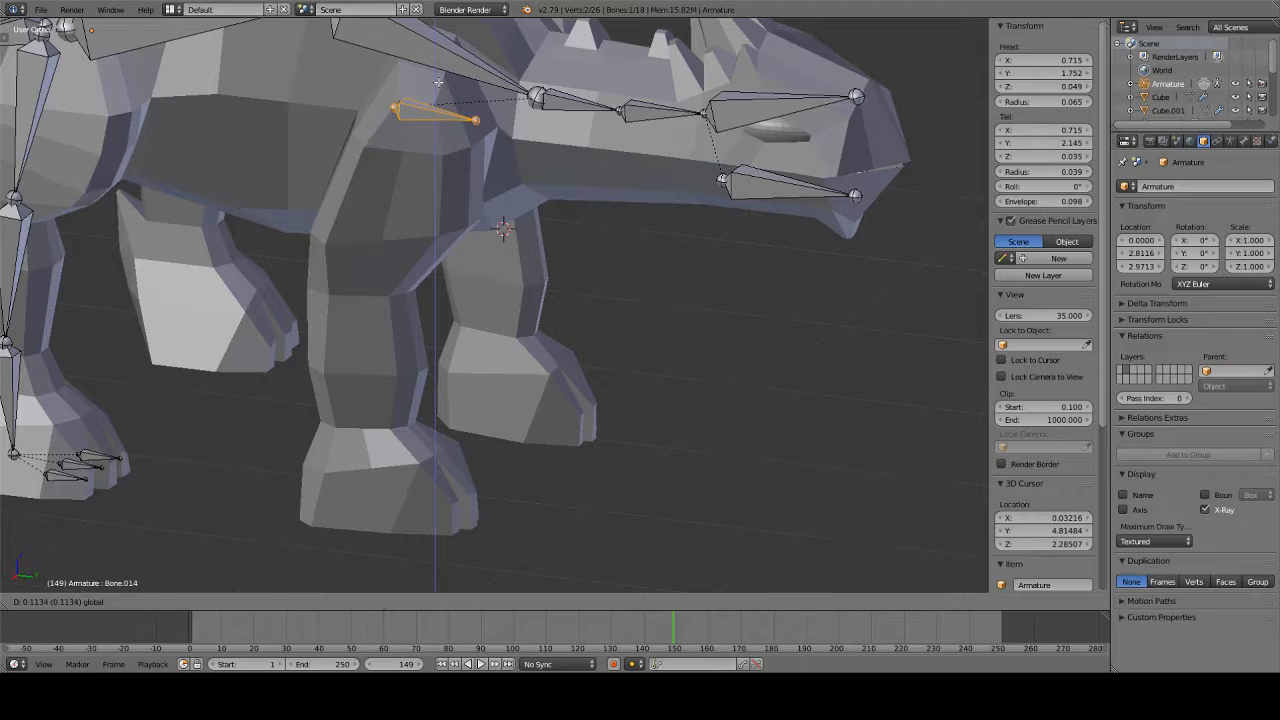
left_click(488, 128)
left_click(490, 127)
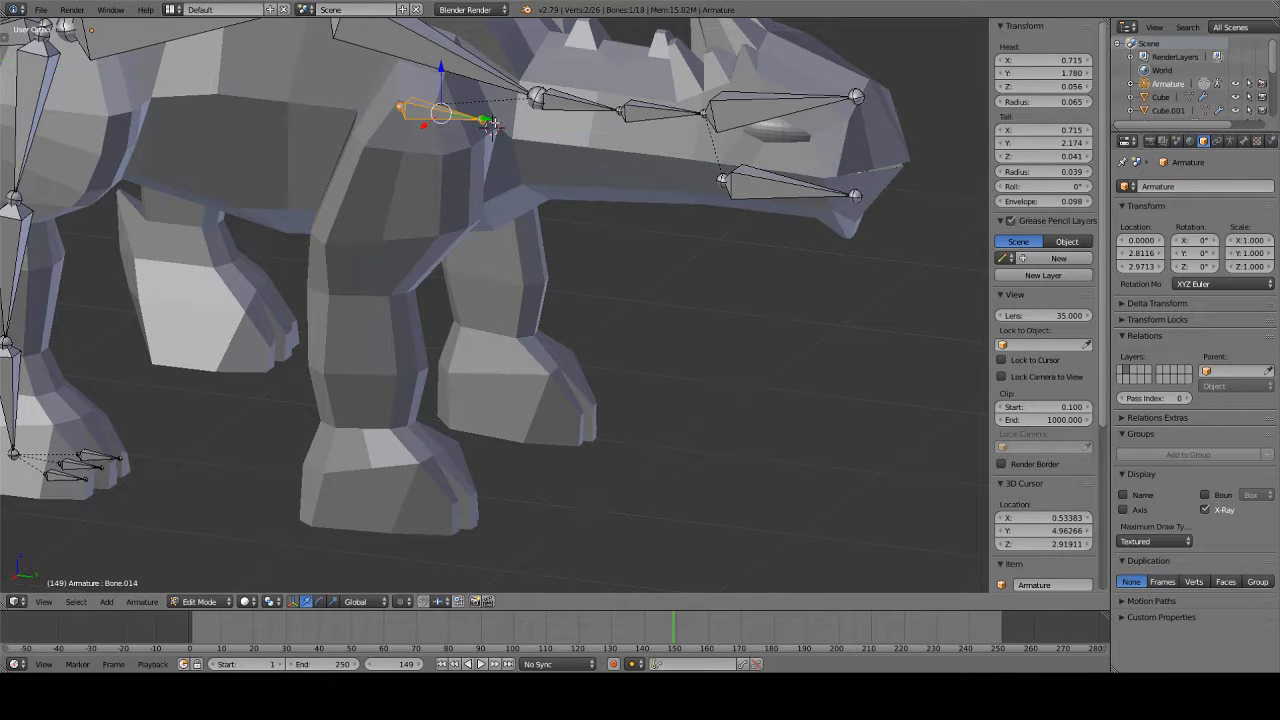
- Move the tail of the duplicated front leg bone down to the knee, at about Y 1.699, Z -0.726
key("KP_3")
right_click(511, 105)
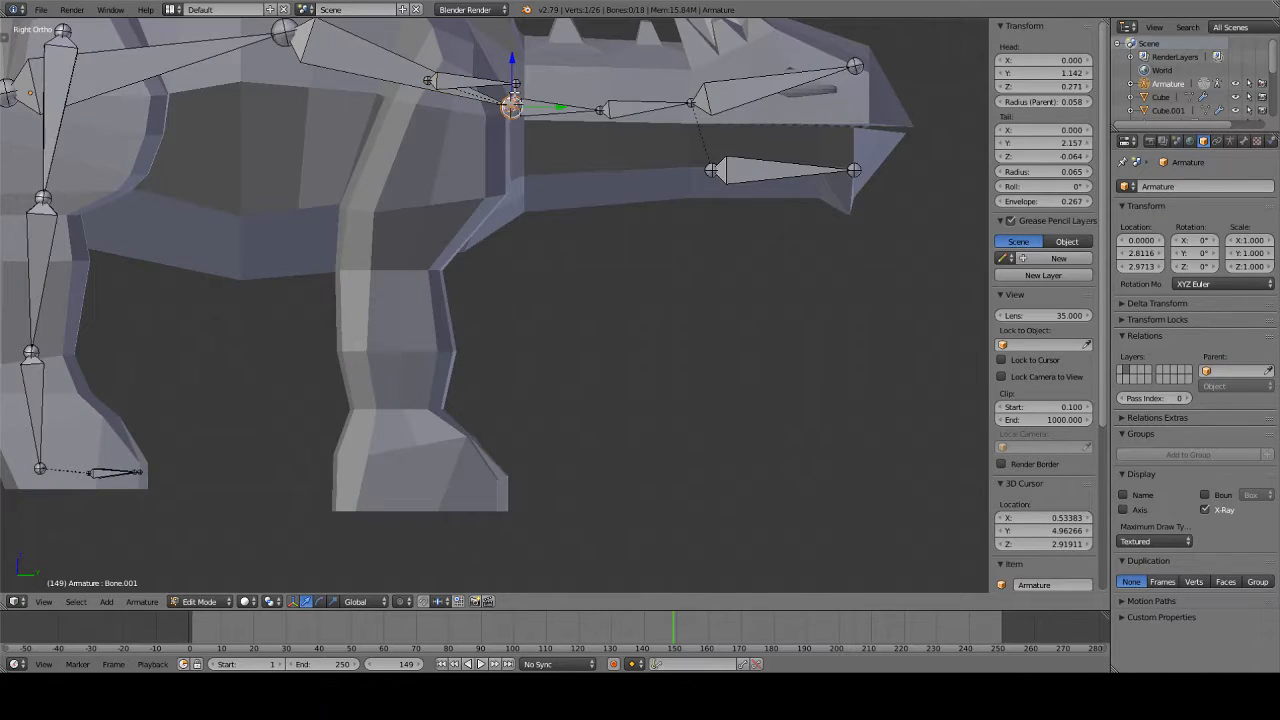
right_click(515, 83)
key("shift+s")
left_click(526, 46)
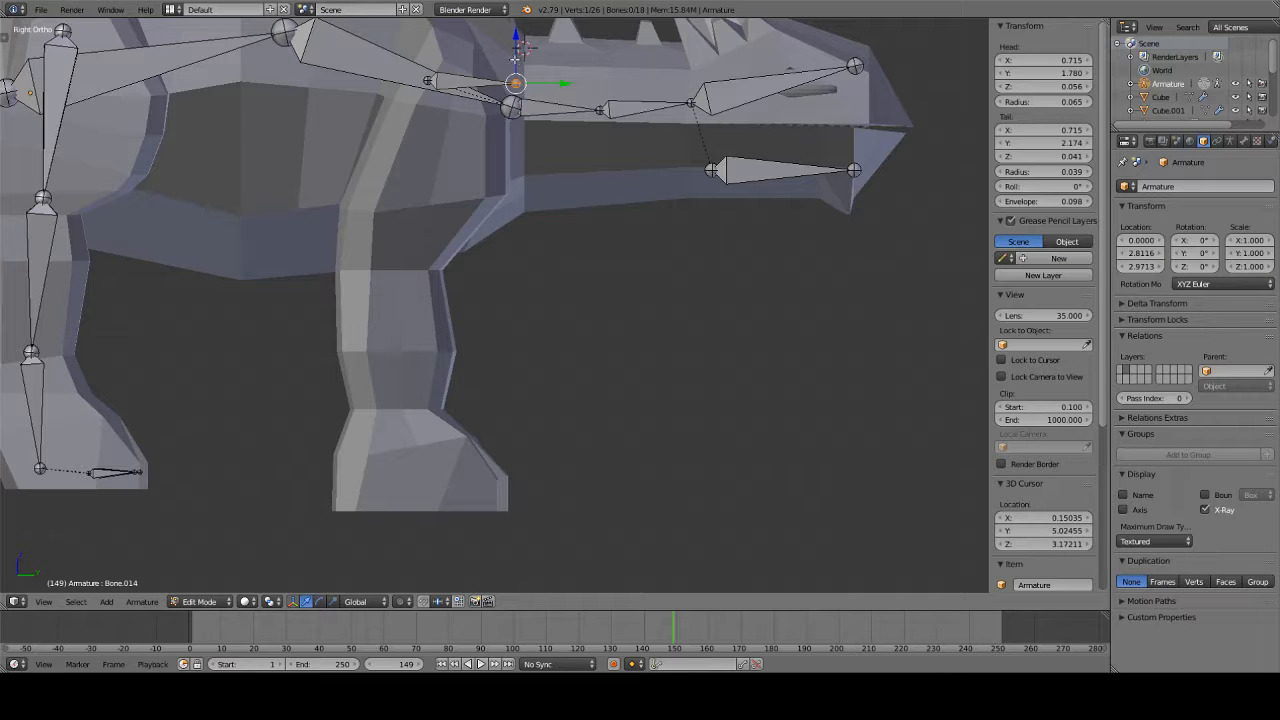
key("g")
key("z")
left_click(546, 205)
key("g")
key("y")
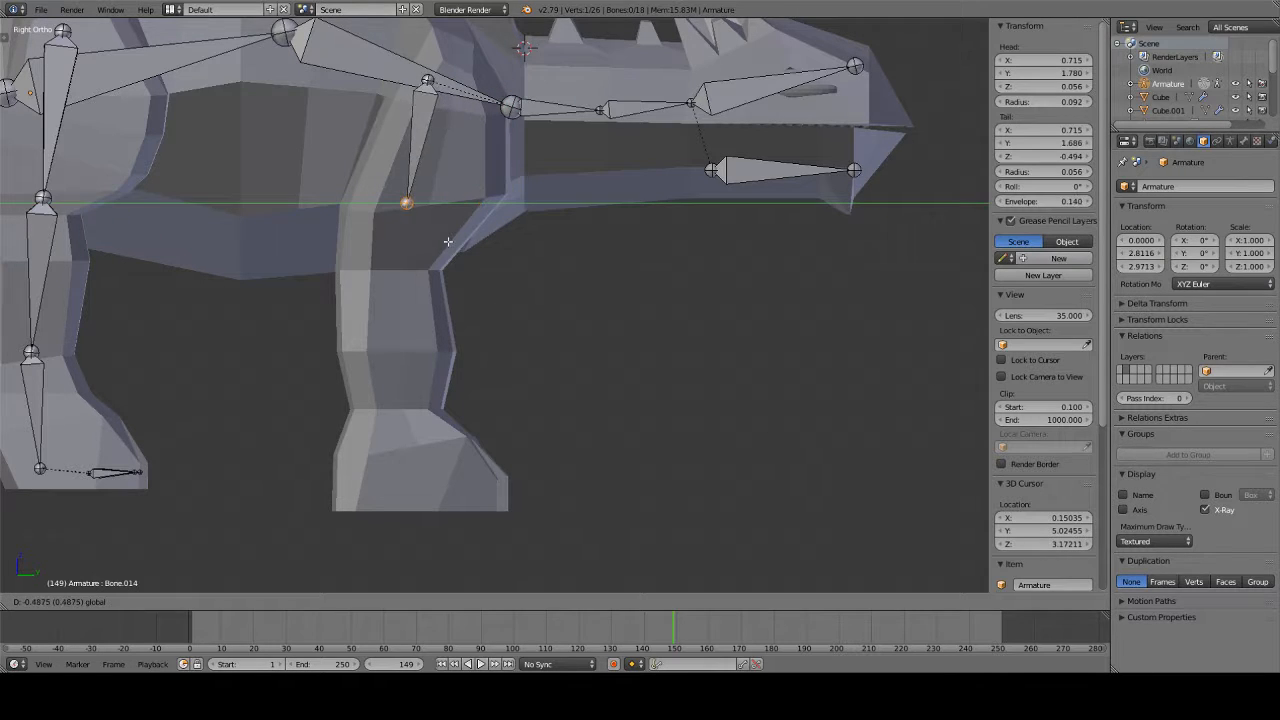
key("z")
left_click(448, 292)
- Extrude a lower leg bone to about Y 1.668, Z -1.427 and a foot bone down to about Y 1.674, Z -1.825
key("e")
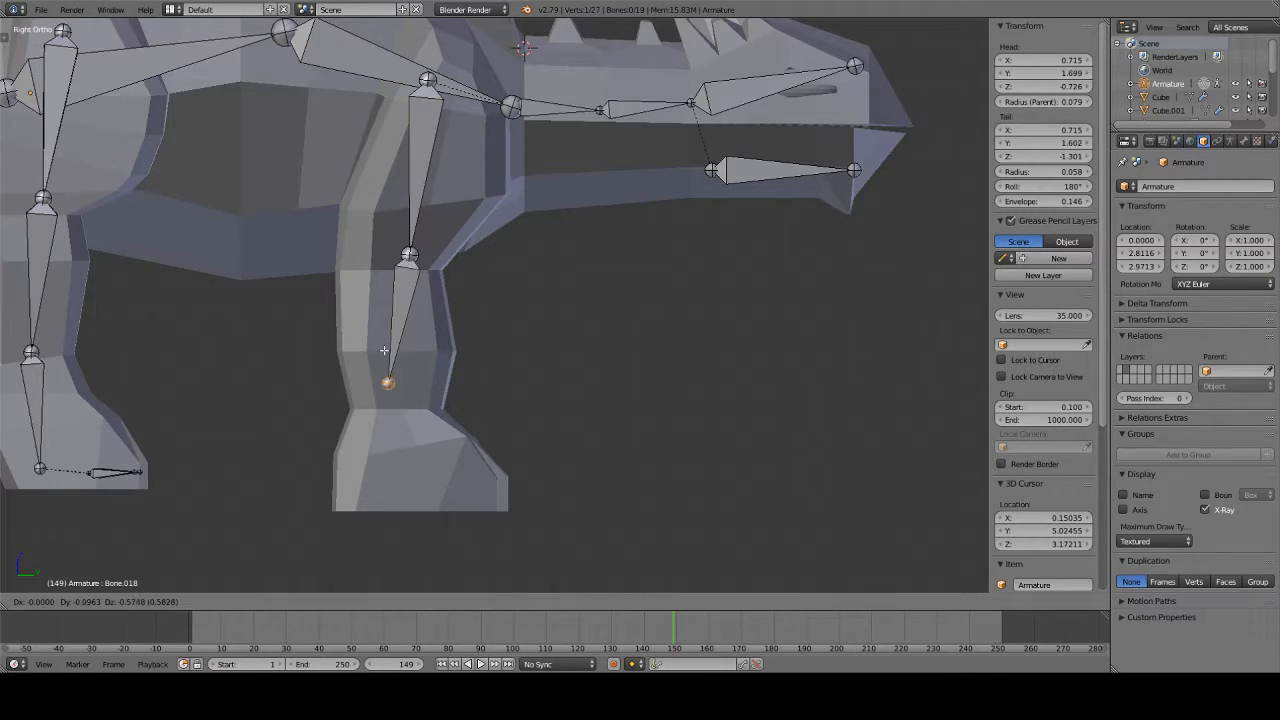
left_click(398, 378)
key("e")
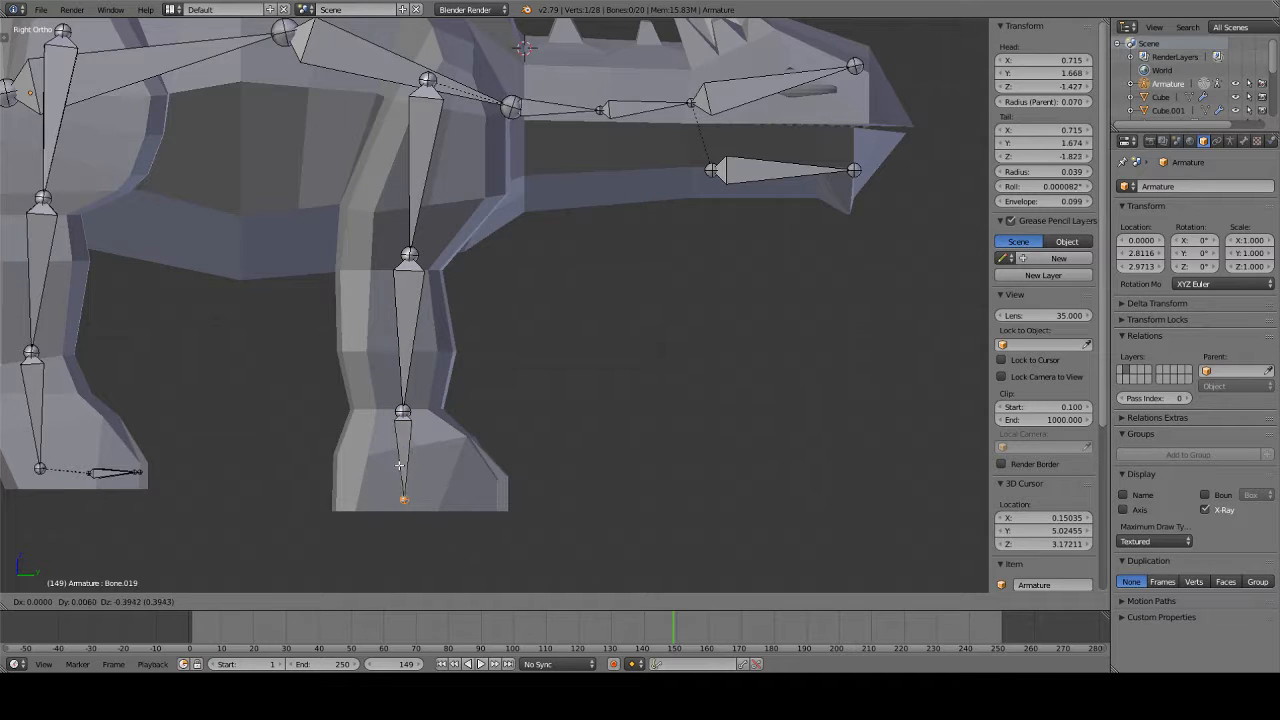
left_click(399, 465)
- Extrude a short toe bone forward from the front foot bone and duplicate it over the middle toe, head at about Y 1.880
middle_click_drag(399, 465, 314, 520)
key("e")
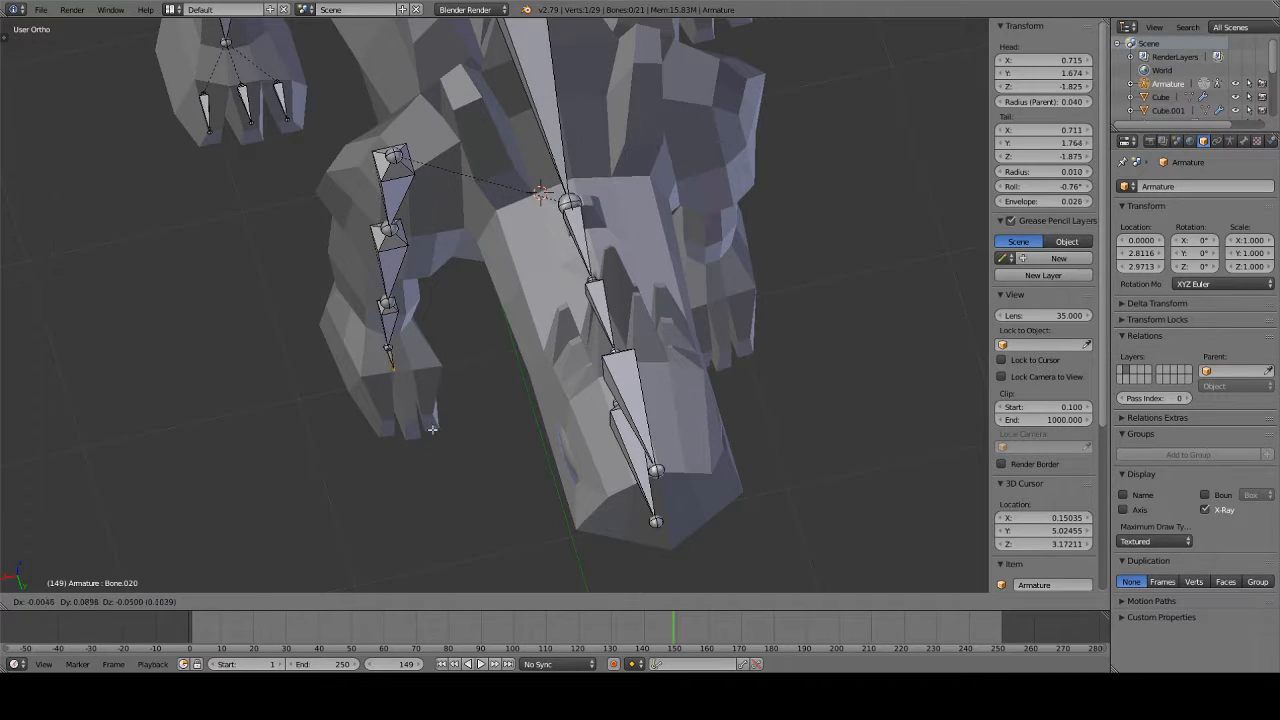
left_click(432, 429)
right_click(387, 366)
middle_click_drag(388, 368, 399, 387)
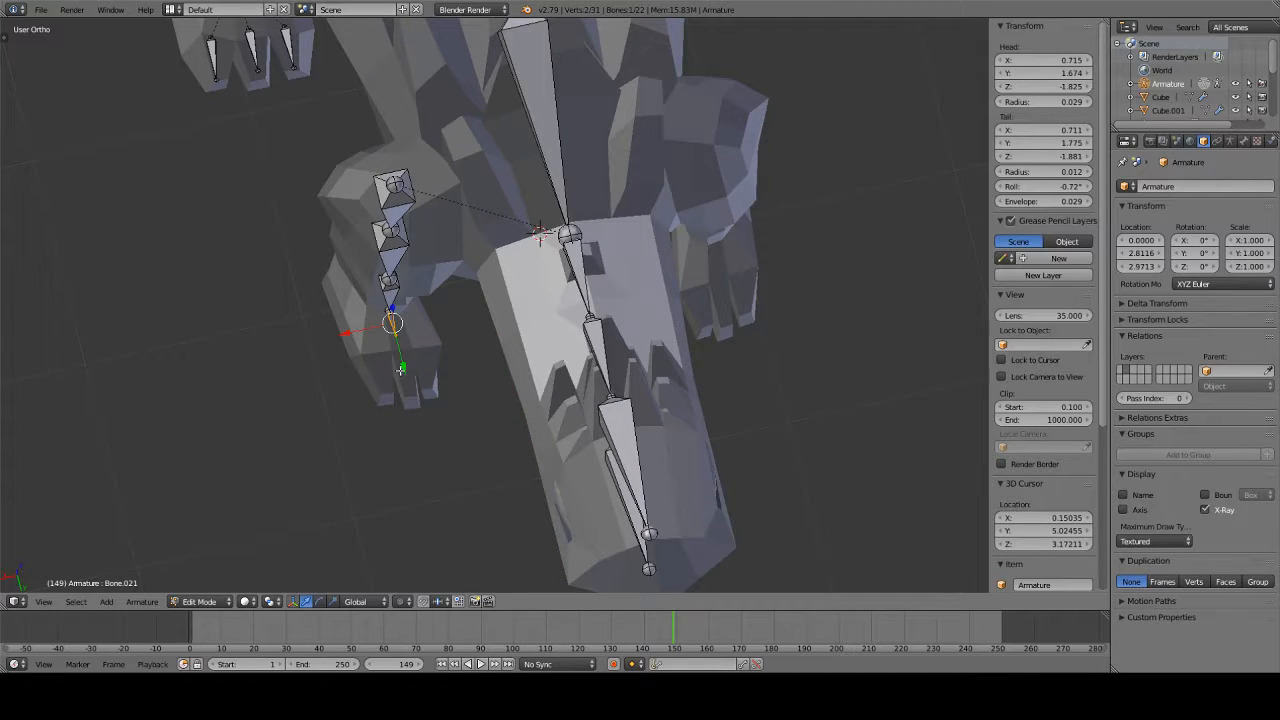
key("e")
left_click(413, 406)
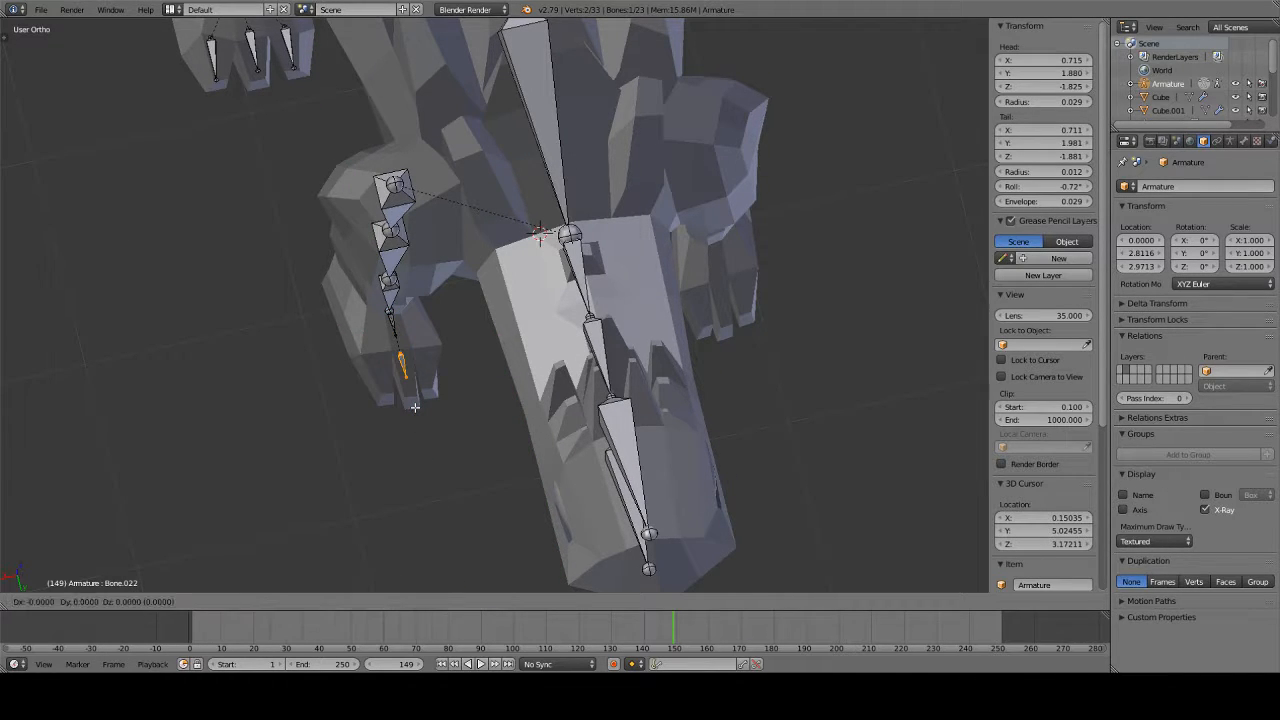
- Duplicate the middle toe bone and shift the copy onto the inner toe, head at about X 0.610, Y 1.897
key("e")
key("x")
left_click(428, 397)
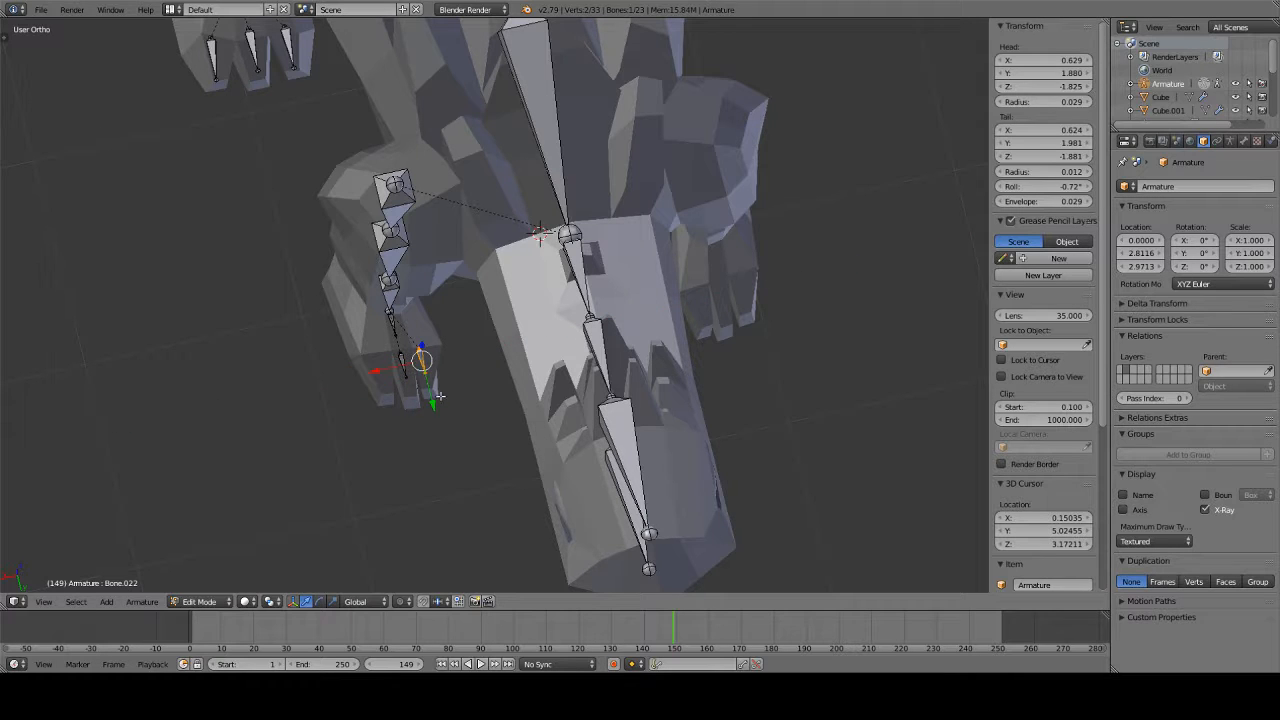
key("g")
key("x")
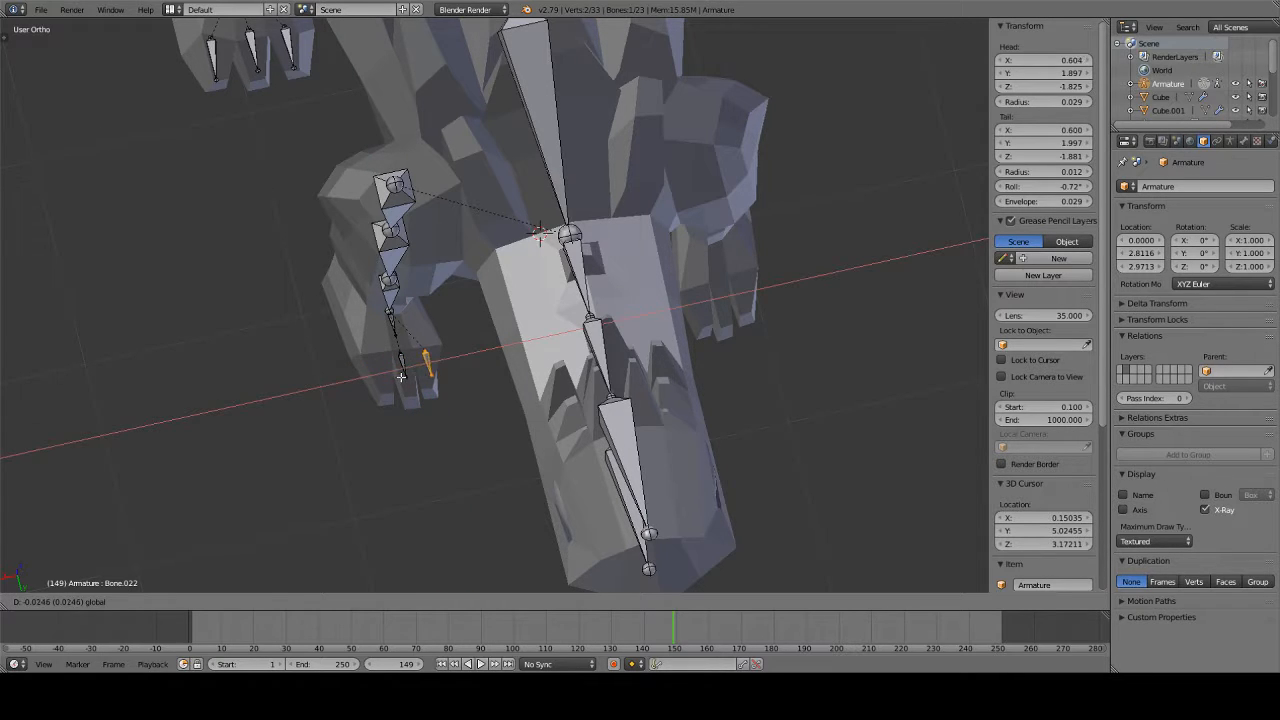
left_click(432, 385)
- Duplicate the inner toe bone and move the copy along X onto the outer toe, head at about X 0.834
key("e")
left_click(450, 380)
key("g")
key("x")
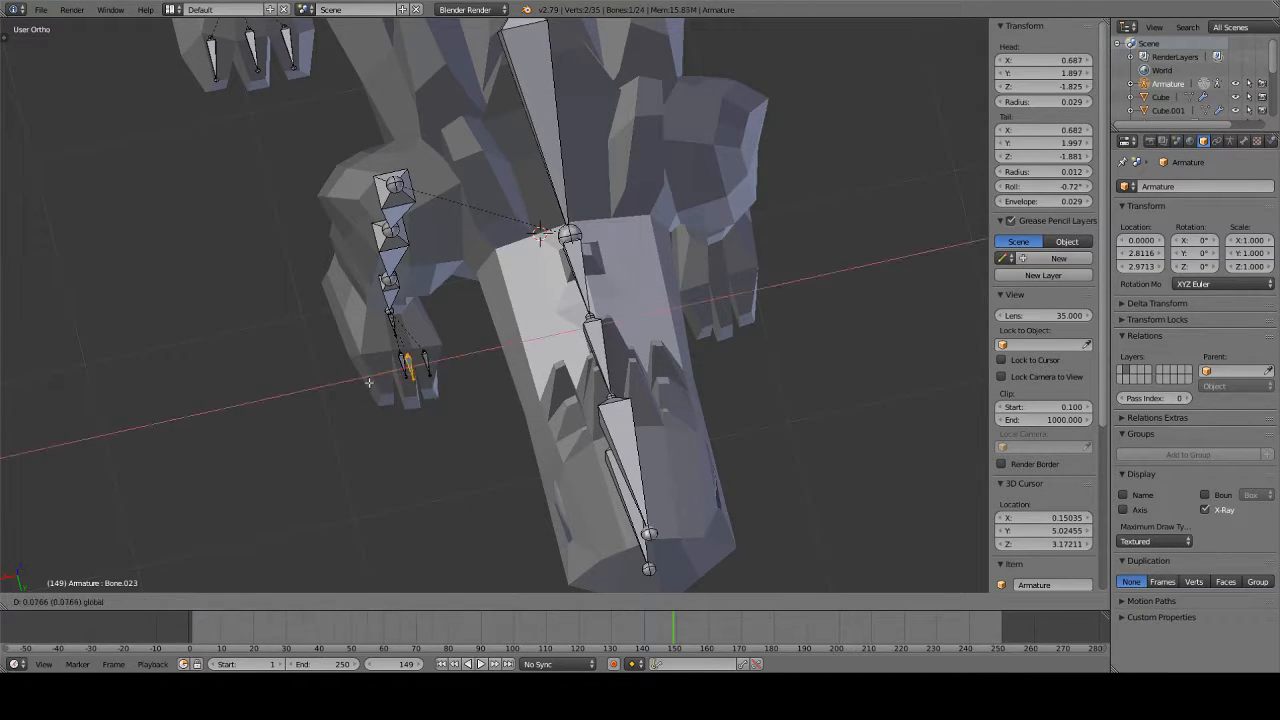
left_click(375, 357)
- Delete the original short toe bone attached directly to the end of the front foot bone
right_click(393, 322)
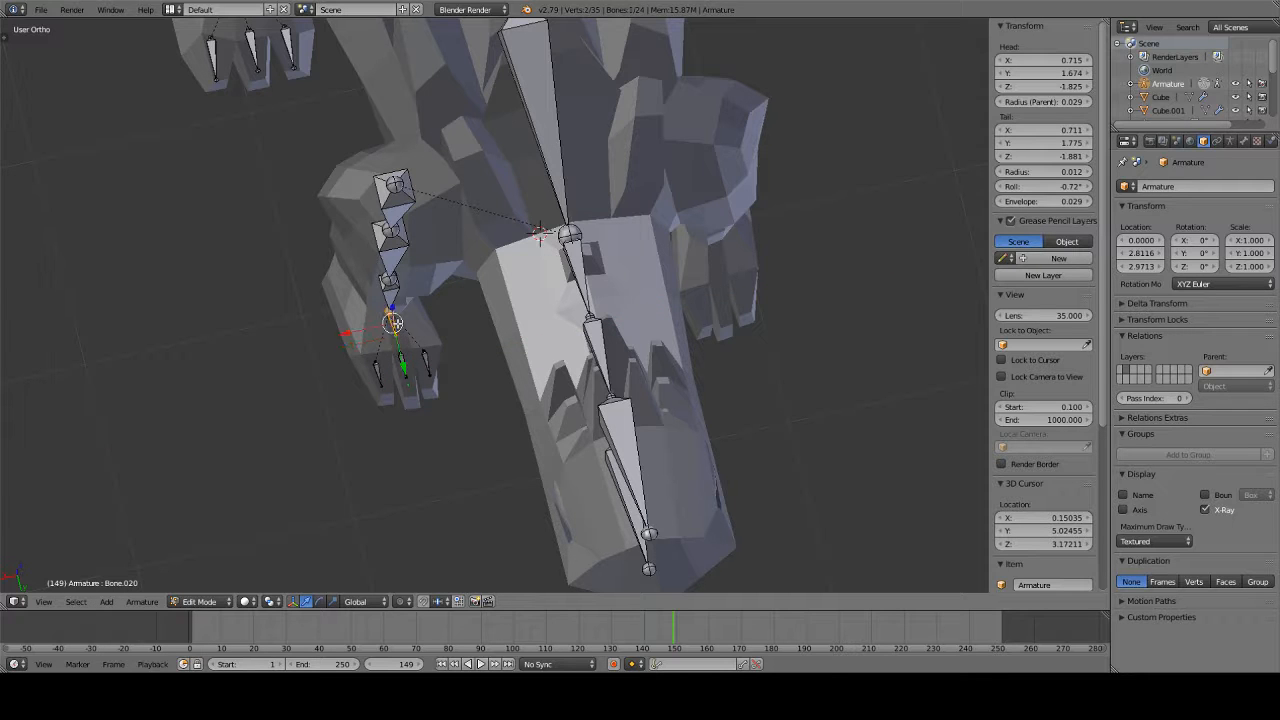
key("x")
left_click(418, 332)
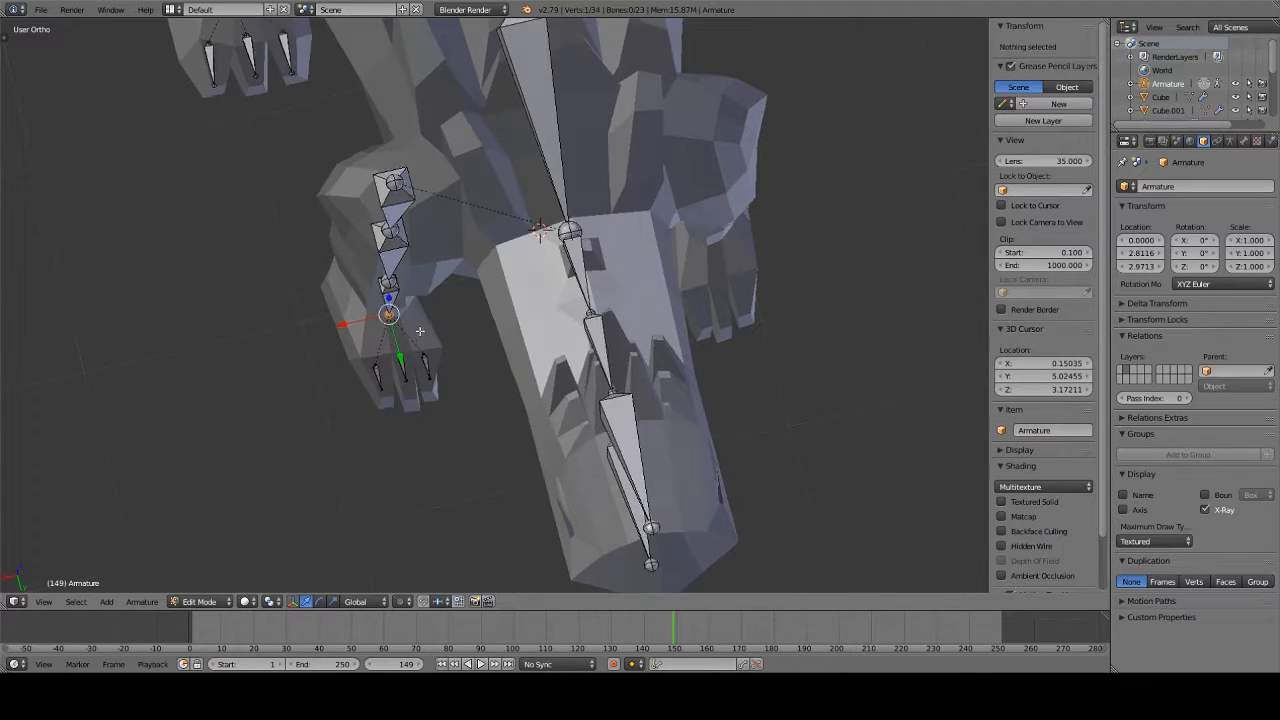
- Select the three front toe bone tips, raise them to about Z -1.823 and extend them along Y toward the toe ends
middle_click_drag(418, 332, 504, 491)
key("KP_3")
scroll(531, 320, "up", 5)
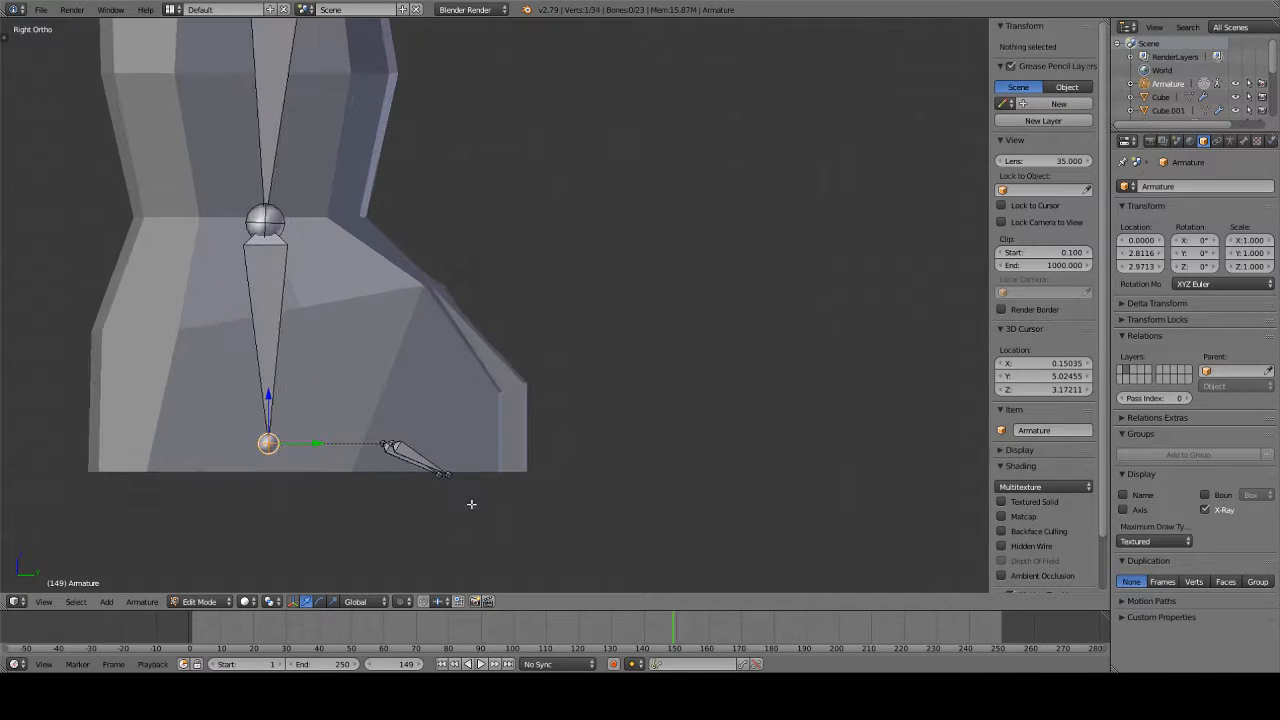
scroll(458, 492, "up", 1)
right_click(428, 508)
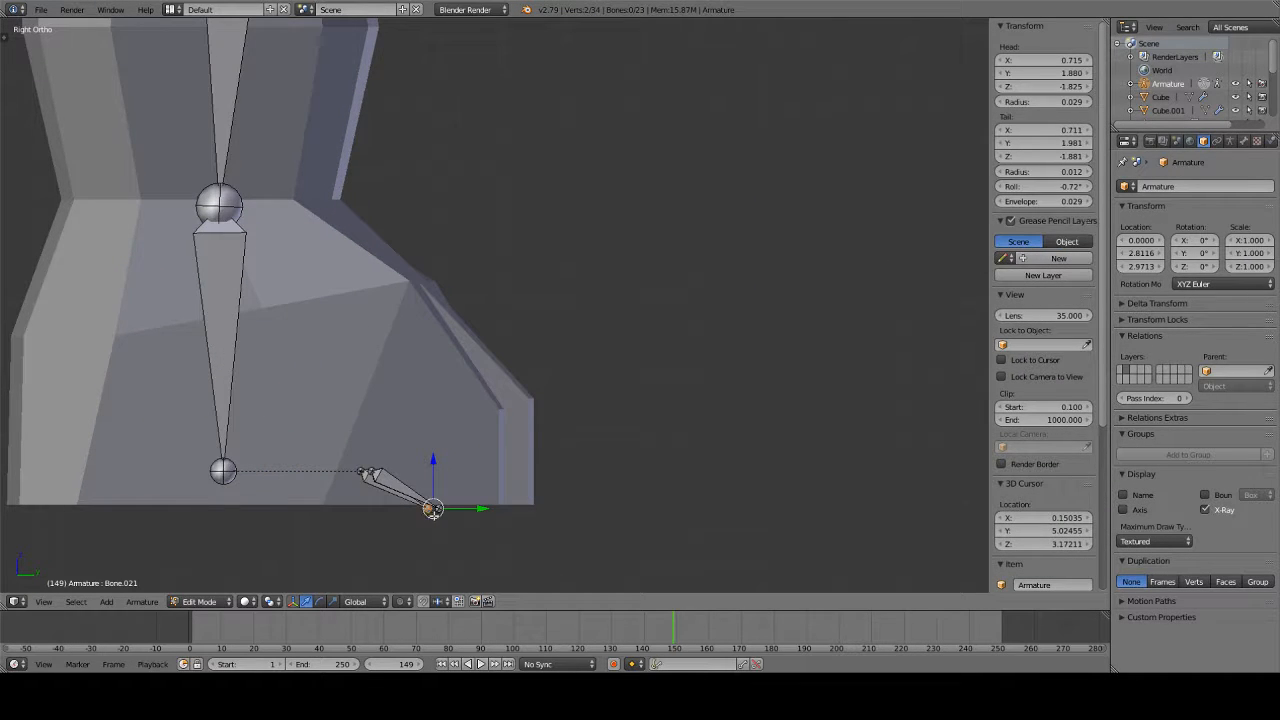
middle_click_drag(442, 511, 486, 428)
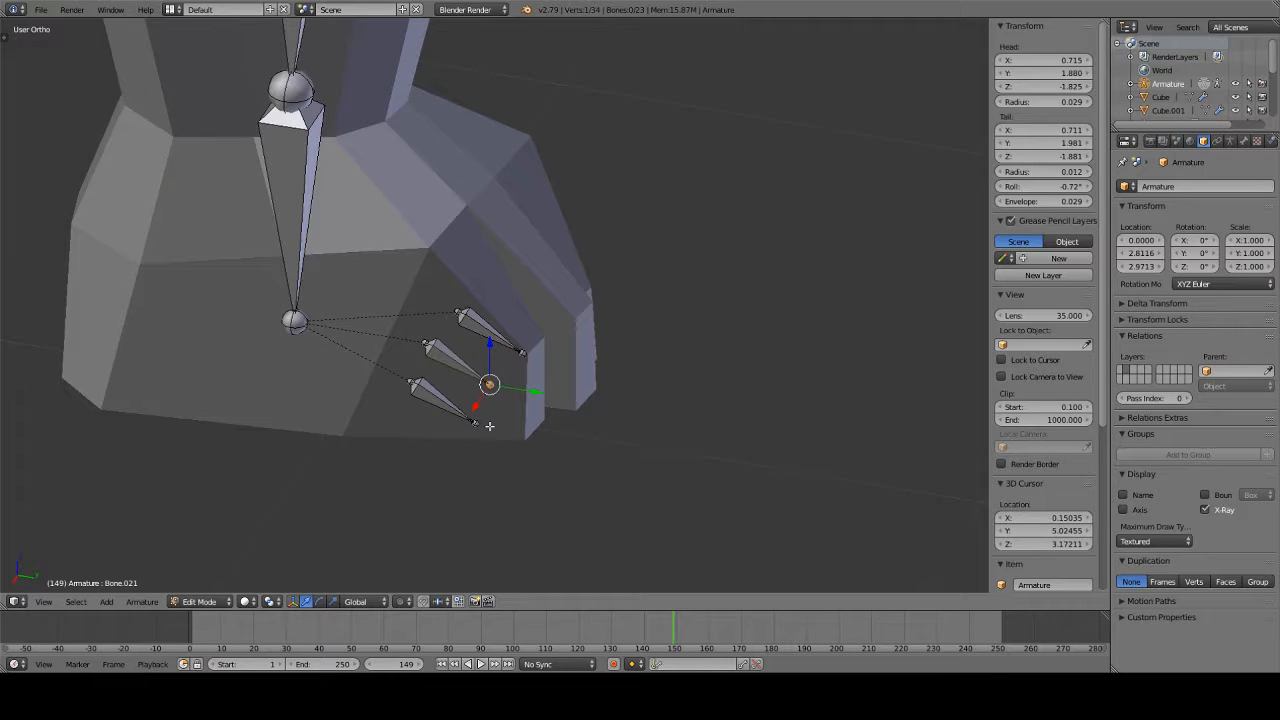
right_click(485, 428, "shift")
right_click(522, 362, "shift")
key("KP_3")
left_click(440, 467)
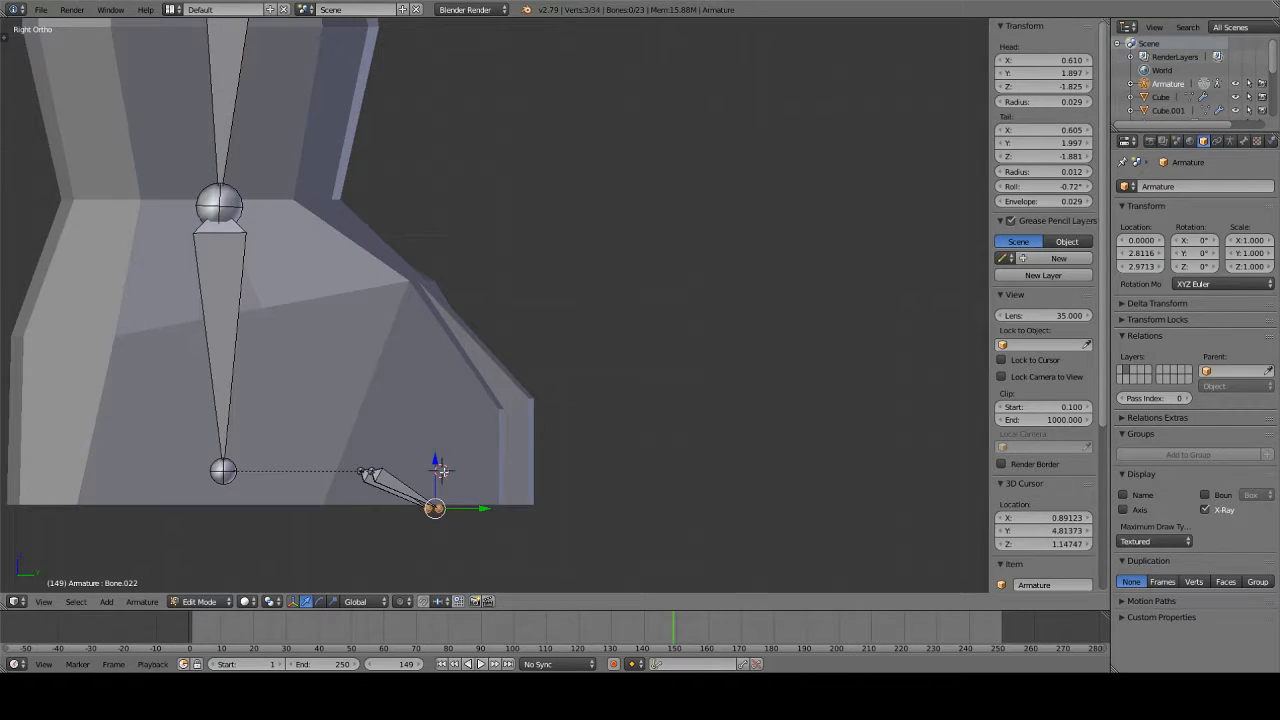
left_click_drag(436, 467, 436, 430)
left_click_drag(476, 471, 541, 483)
middle_click_drag(541, 483, 415, 555)
- Fit each toe bone tip to its toe: outer about Y 2.078, inner X 0.628, Y 2.085, middle Y 2.104
middle_click_drag(547, 350, 590, 325)
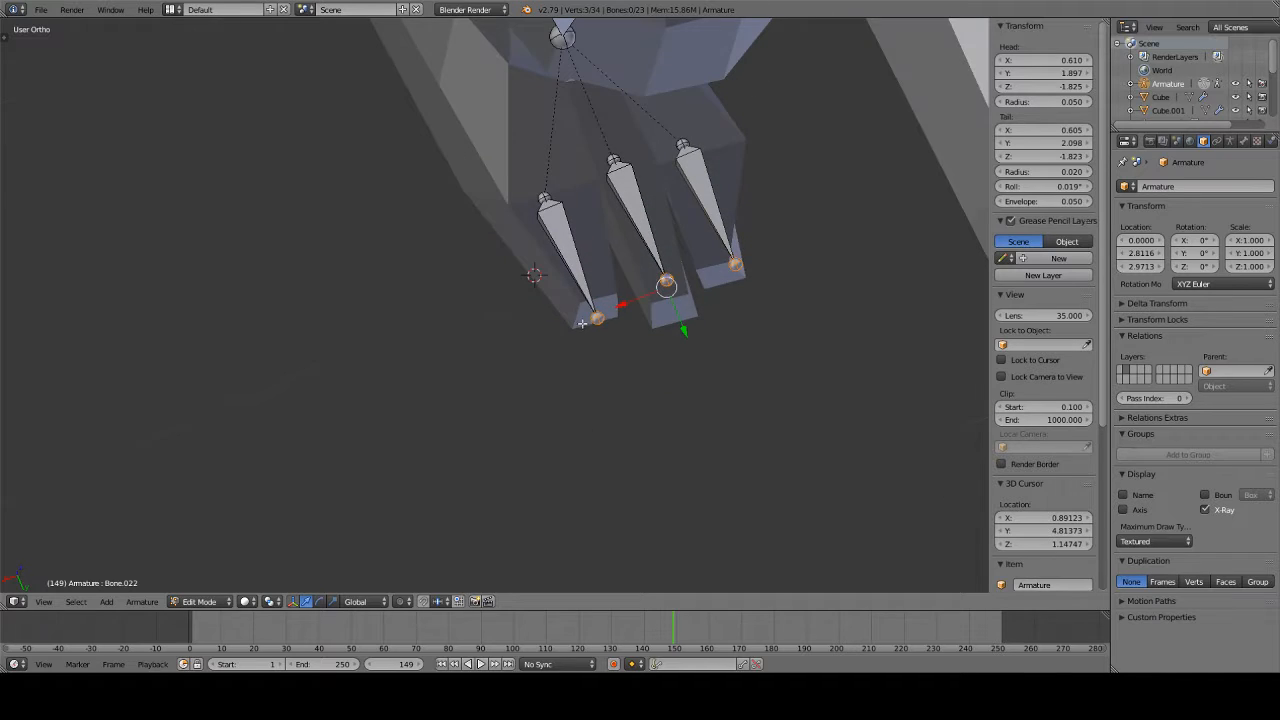
right_click(595, 324)
left_click_drag(614, 351, 597, 343)
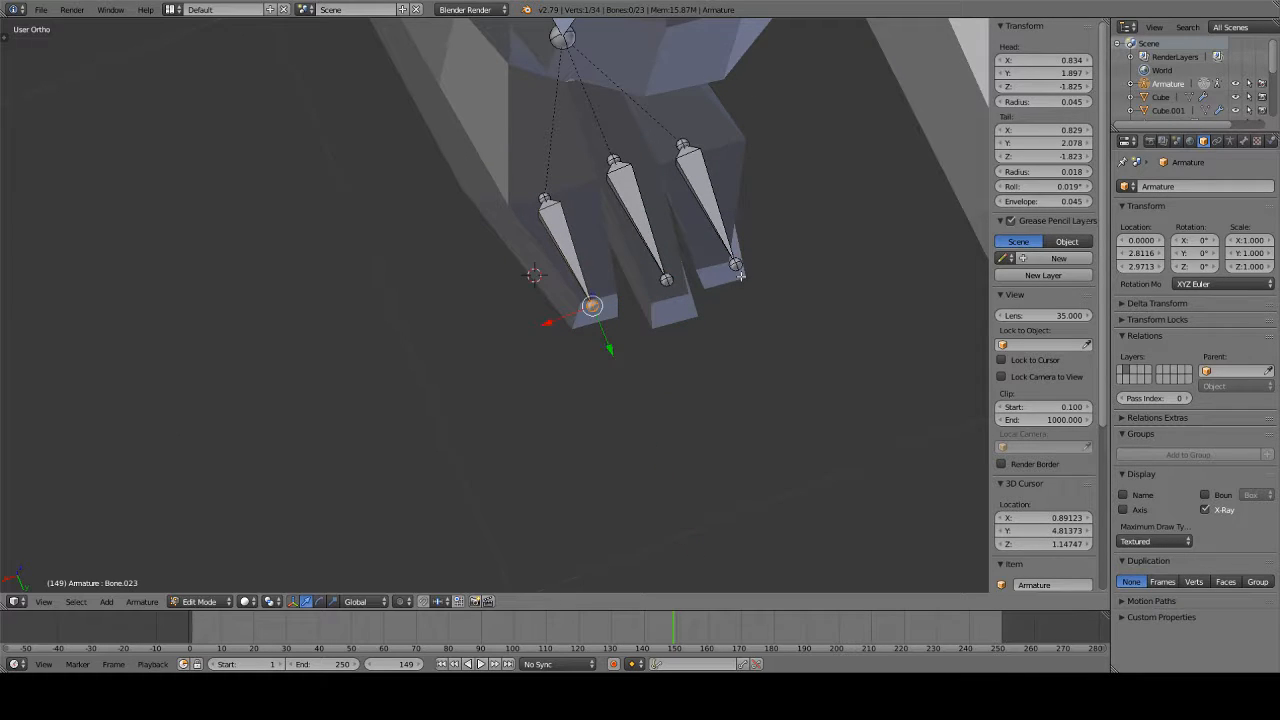
right_click(740, 275)
left_click_drag(718, 275, 690, 337)
key("w")
right_click(660, 284)
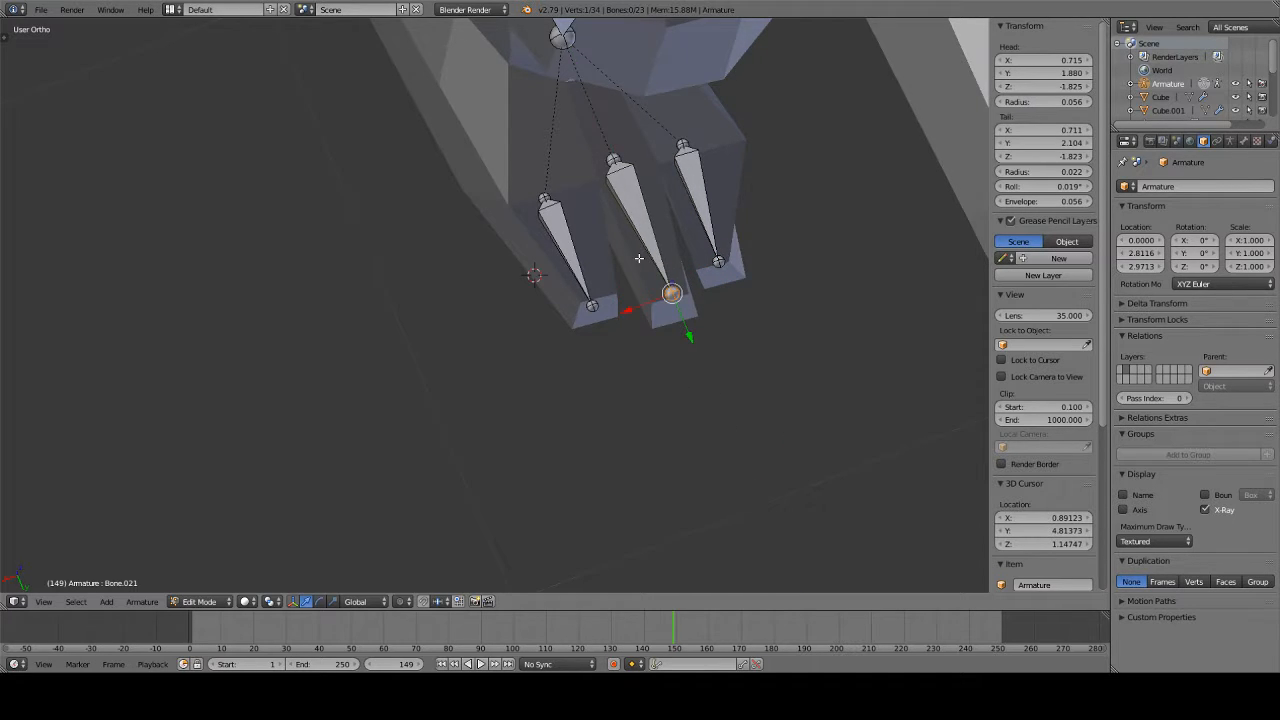
middle_click_drag(637, 257, 494, 223)
- Deselect all bones and save the file over the existing one
key("a")
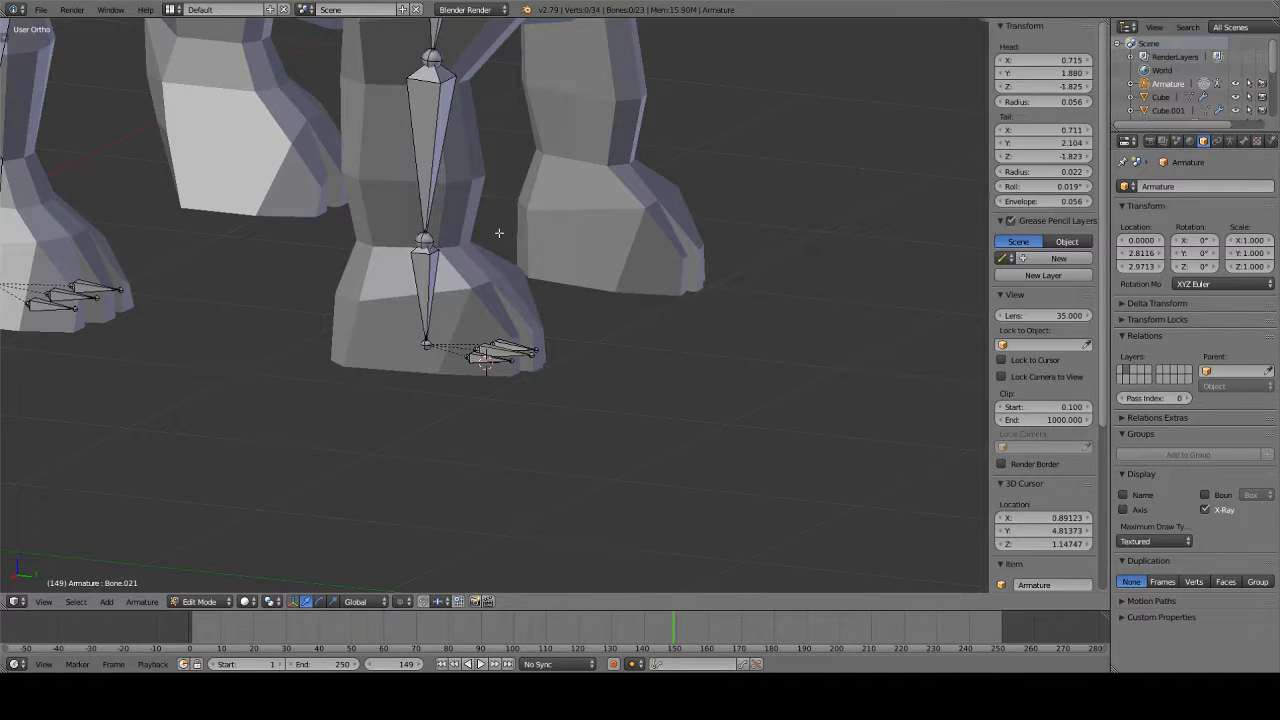
key("ctrl+s")
left_click(500, 237)
- Shift the front leg's knee joint outward to about X 0.778 and its ankle joint to about X 0.772
scroll(501, 235, "down", 6)
middle_click_drag(574, 217, 530, 378)
scroll(481, 208, "up", 8)
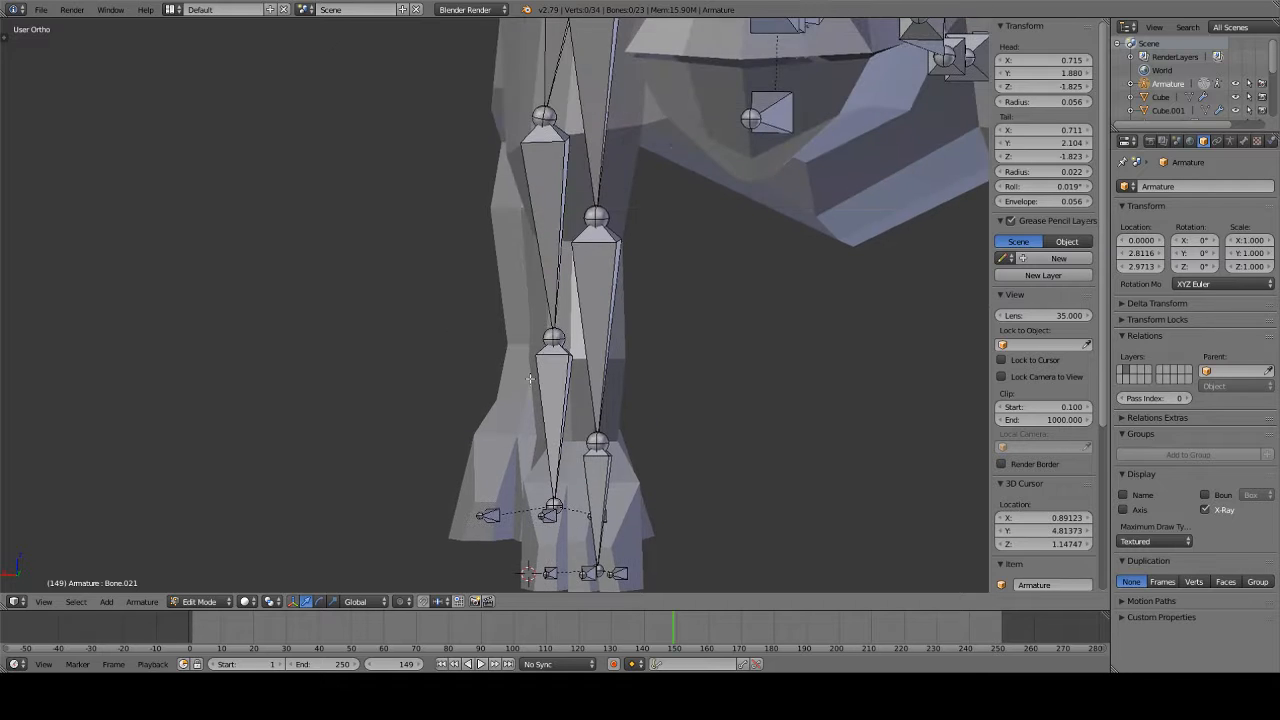
right_click(611, 218)
left_click_drag(572, 219, 552, 227)
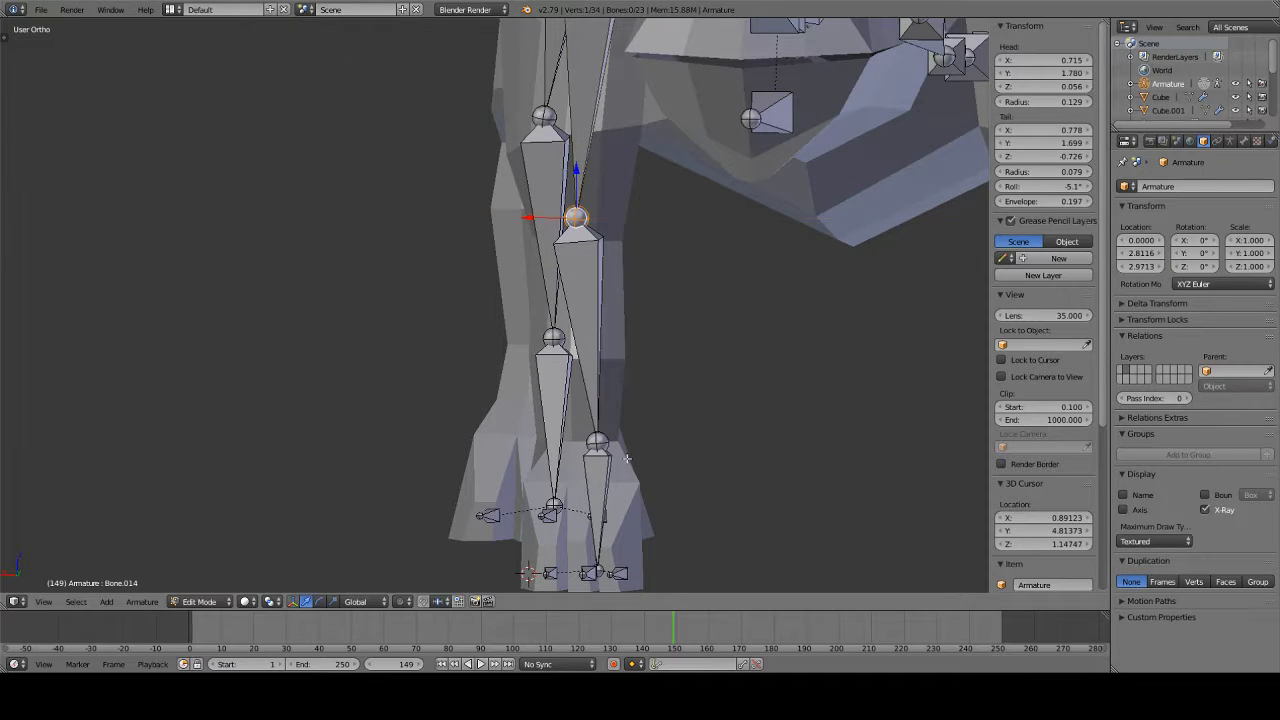
right_click(608, 446)
left_click_drag(559, 444, 541, 450)
- Move the front foot bone's tail to about X 0.760 and the inner toe bone's head to about X 0.633
middle_click_drag(549, 448, 556, 279, "shift")
middle_click_drag(566, 276, 588, 336)
right_click(594, 321)
left_click(564, 325)
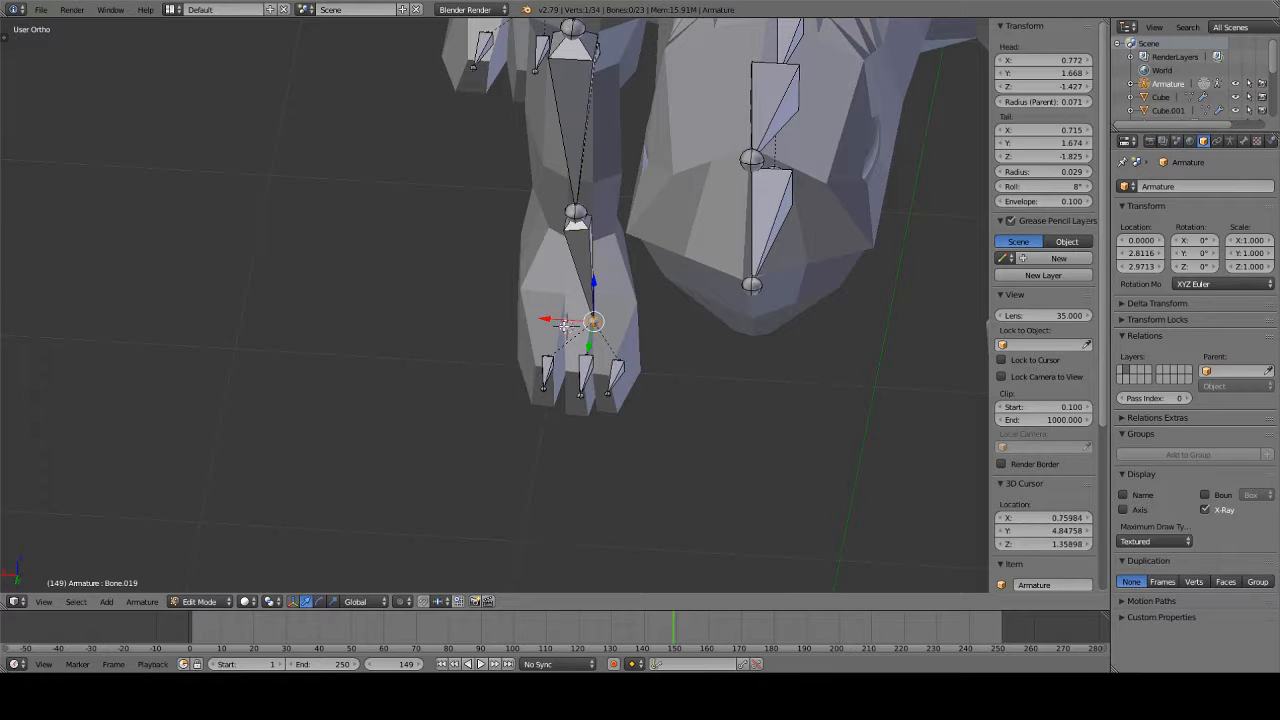
left_click_drag(551, 323, 537, 320)
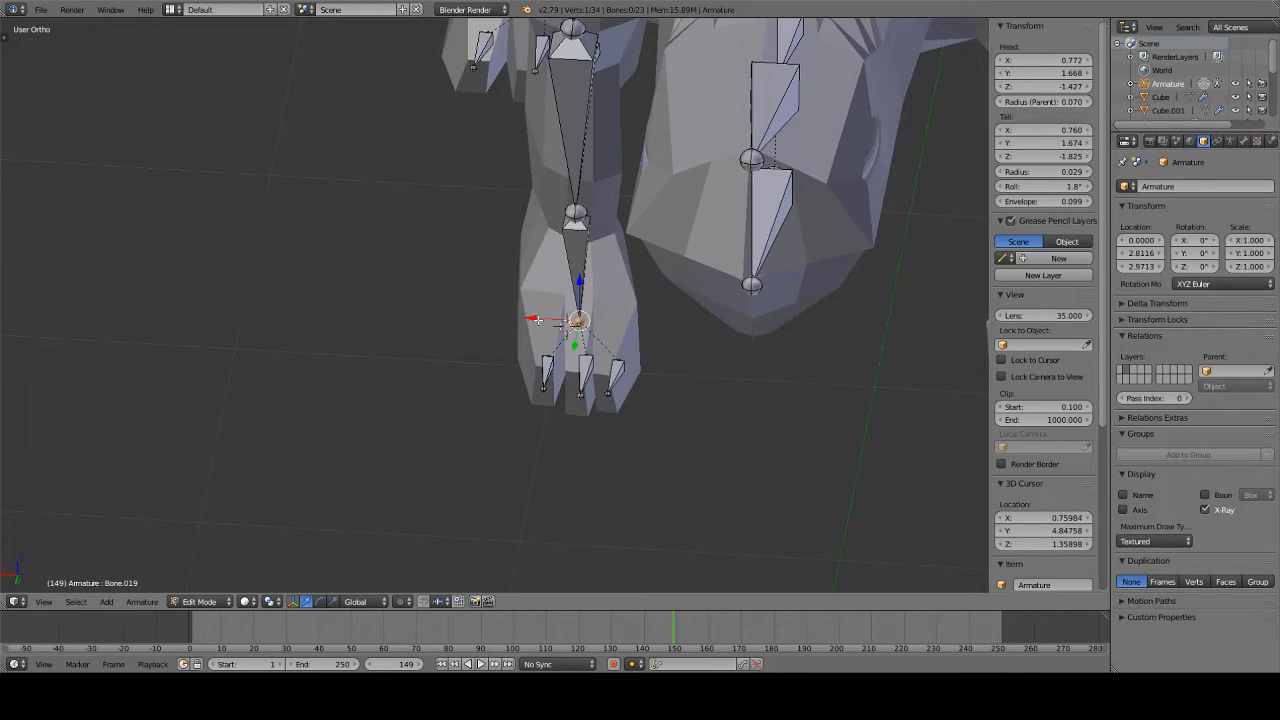
middle_click_drag(537, 320, 601, 350)
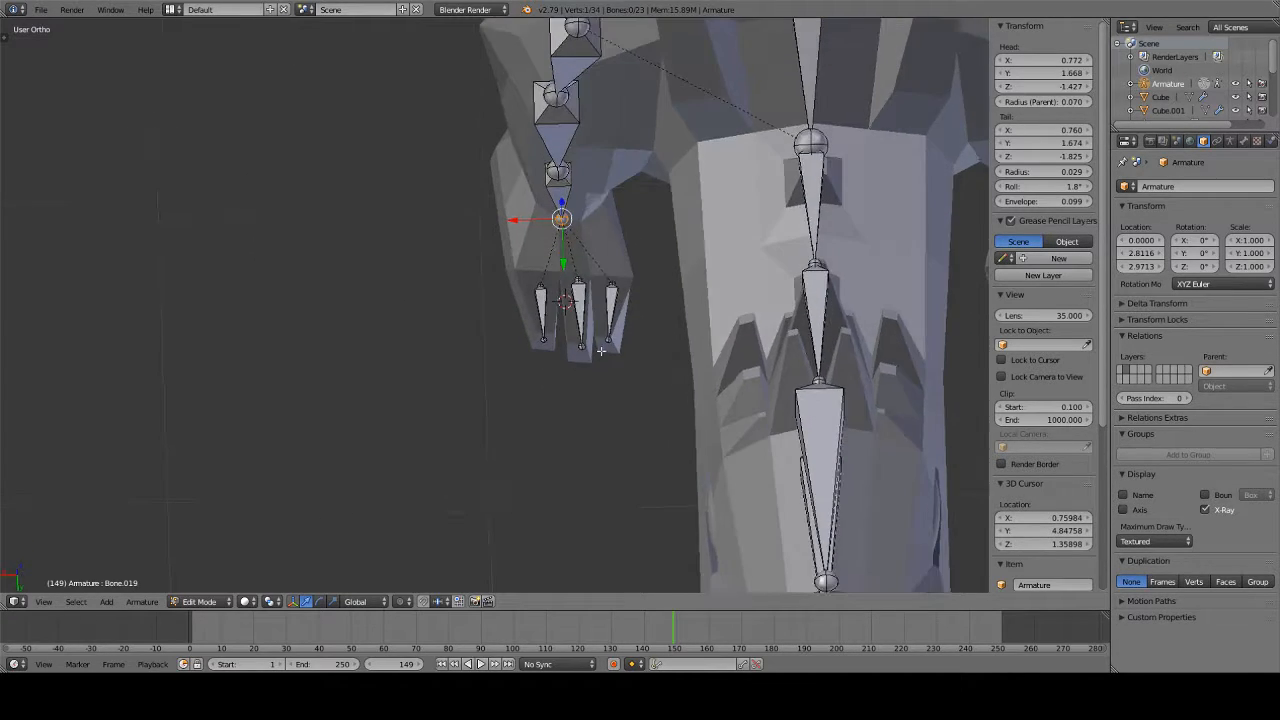
right_click(610, 284)
left_click_drag(593, 286, 586, 286)
- Select all front and rear leg and toe bones on the rigged side, cancelling a trial move along X
key("a")
scroll(584, 286, "down", 2)
scroll(584, 286, "down", 3)
middle_click_drag(584, 286, 436, 45)
mouse_move(436, 45)
left_mouse_down("ctrl")
mouse_move(371, 149)
mouse_move(500, 443)
mouse_move(557, 343)
mouse_move(466, 45)
mouse_move(486, 26)
left_mouse_up("ctrl")
middle_click_drag(450, 482, 449, 344)
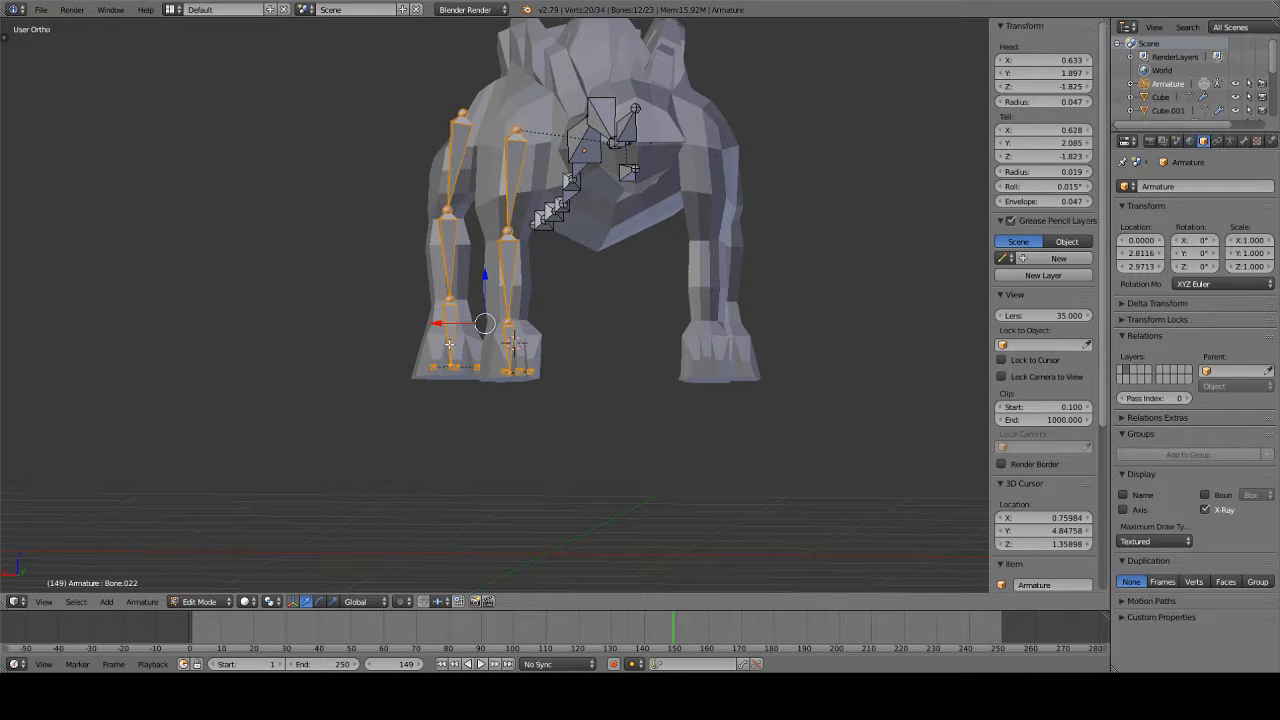
left_click_drag(445, 323, 376, 330)
right_click(380, 334)
- Duplicate the selected leg and toe bones in place and mirror the copies along the X axis
middle_click_drag(628, 407, 591, 443)
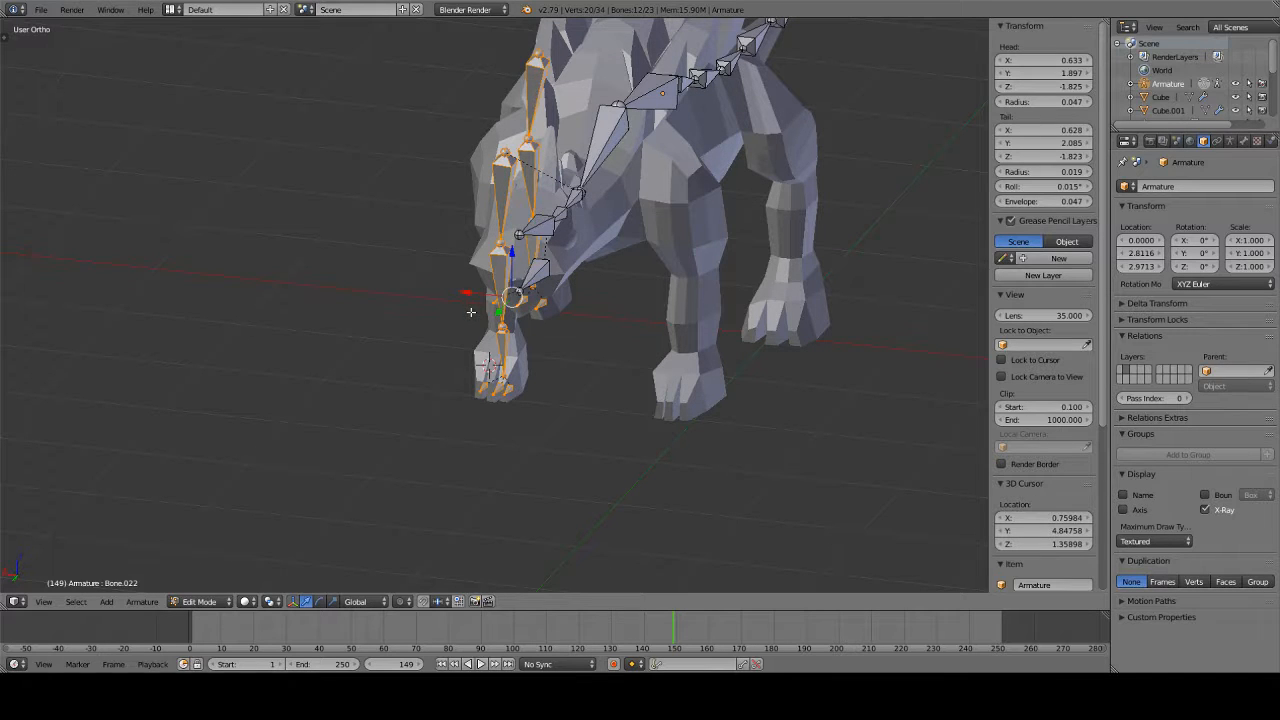
middle_click_drag(526, 326, 562, 315)
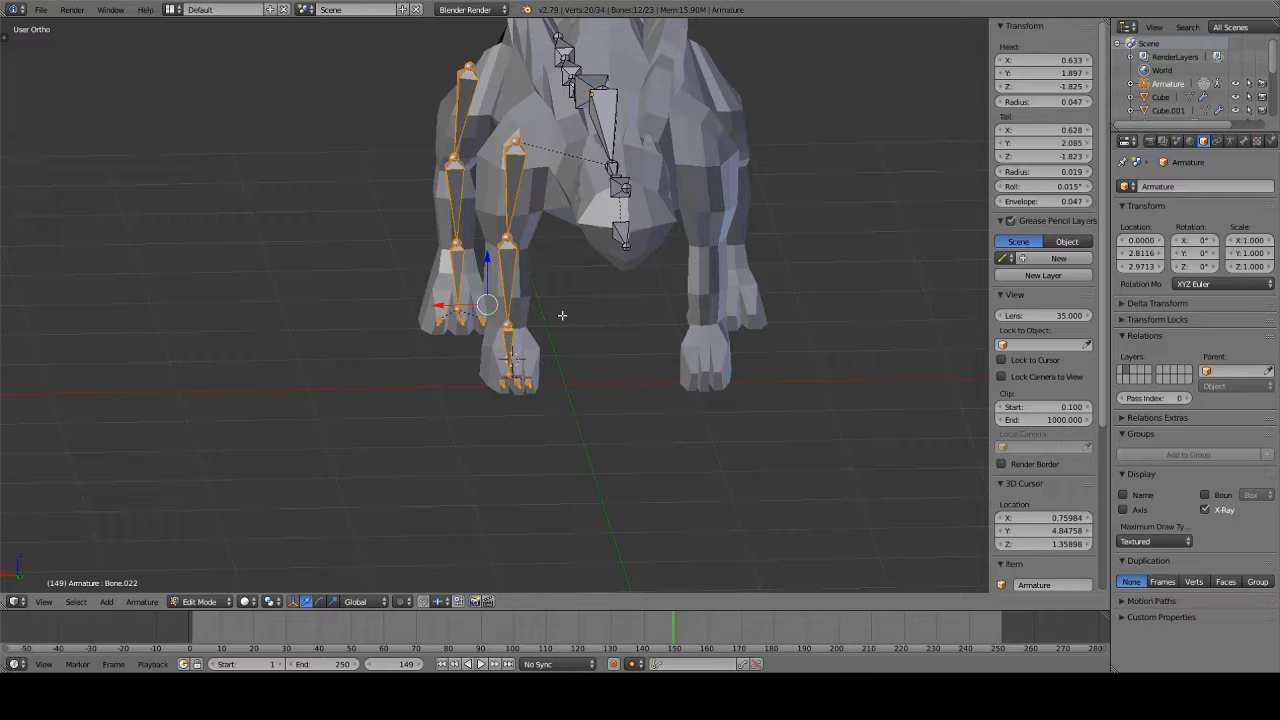
key("shift+d")
right_click(413, 245)
key("ctrl+m")
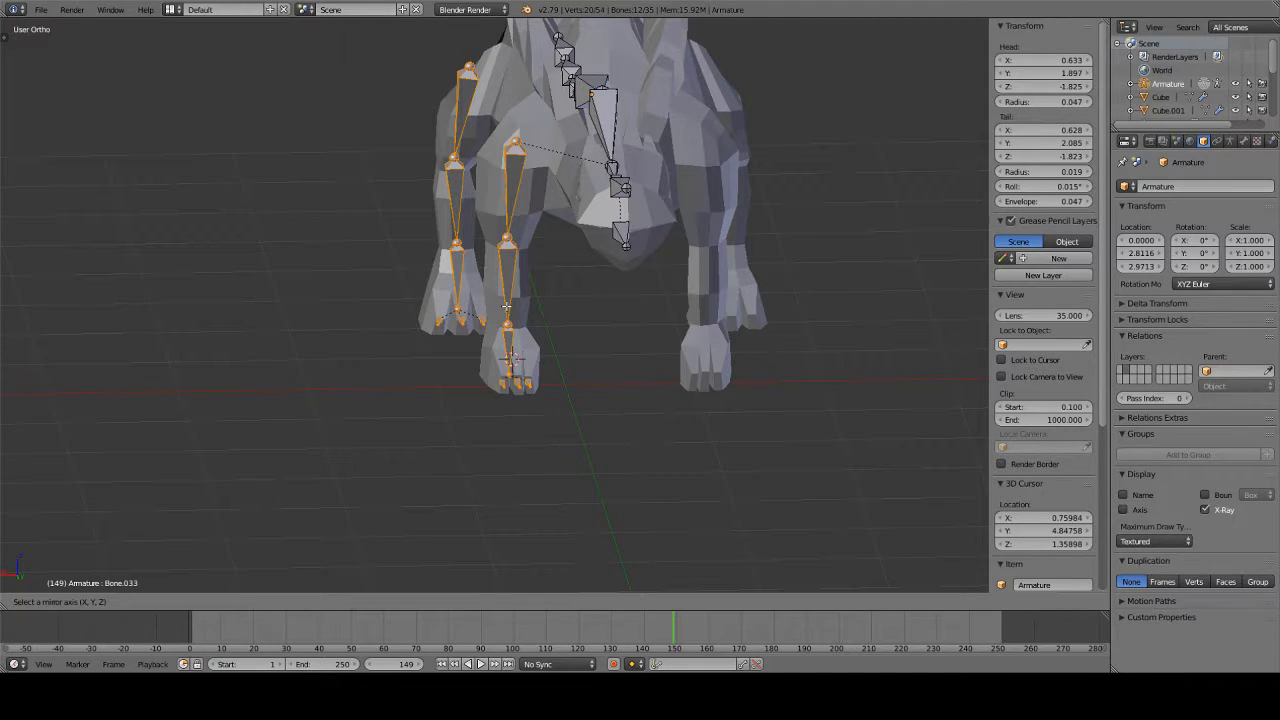
key("x")
key("Return")
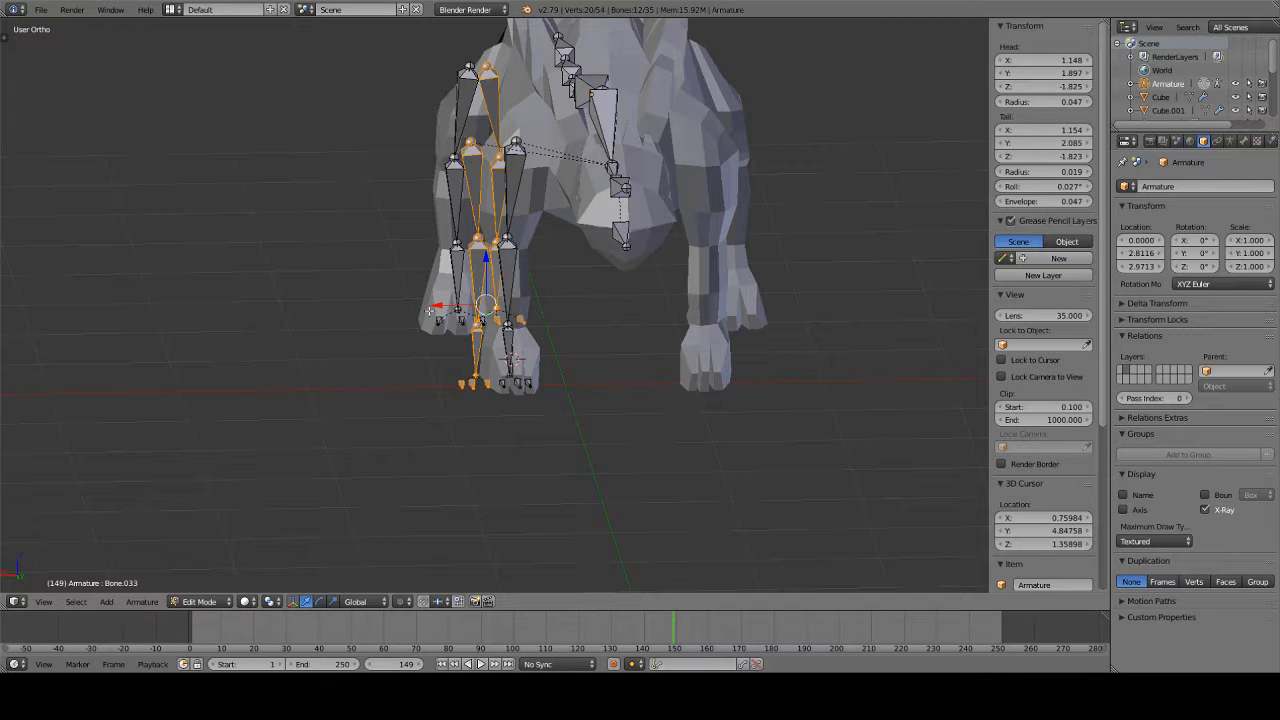
- Move the mirrored bones about -1.79 along X into the legs on the creature's opposite side
key("g")
key("x")
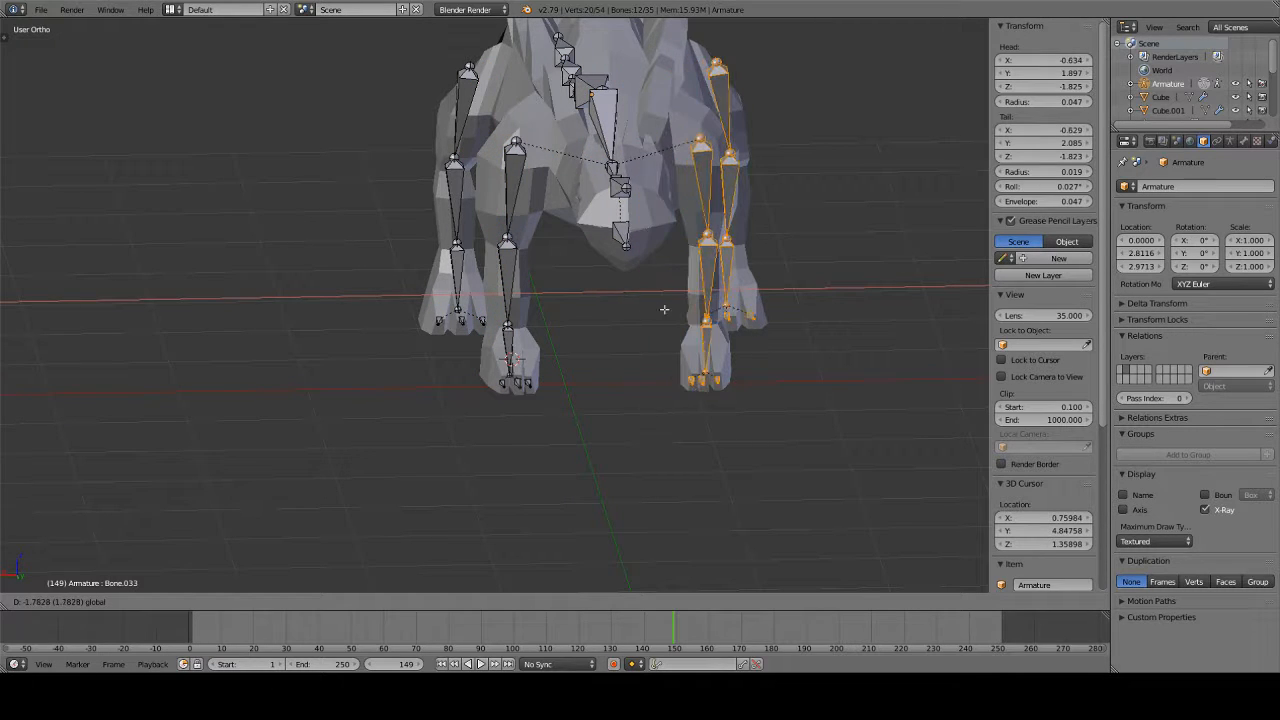
left_click(664, 309)
- Examine how the mirrored leg bones line up with the mesh from the front, the side and in wireframe
middle_click_drag(664, 309, 675, 274)
key("KP_3")
key("KP_1")
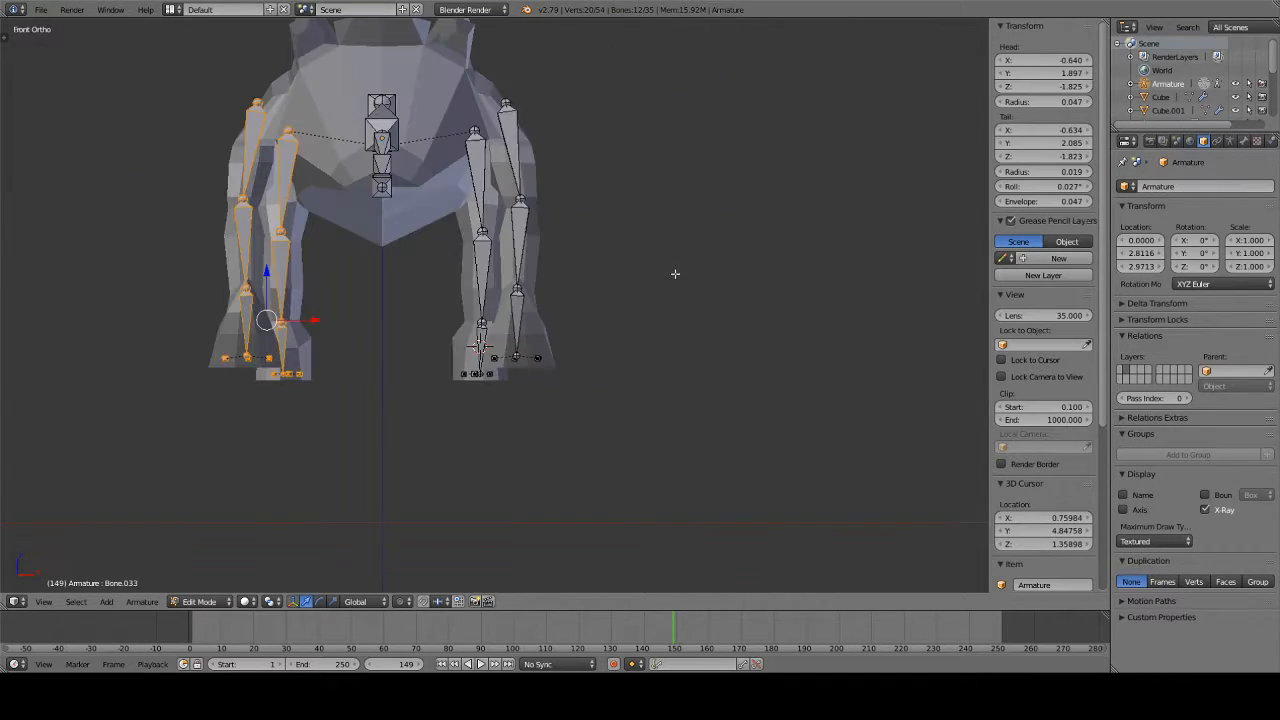
key("KP_3")
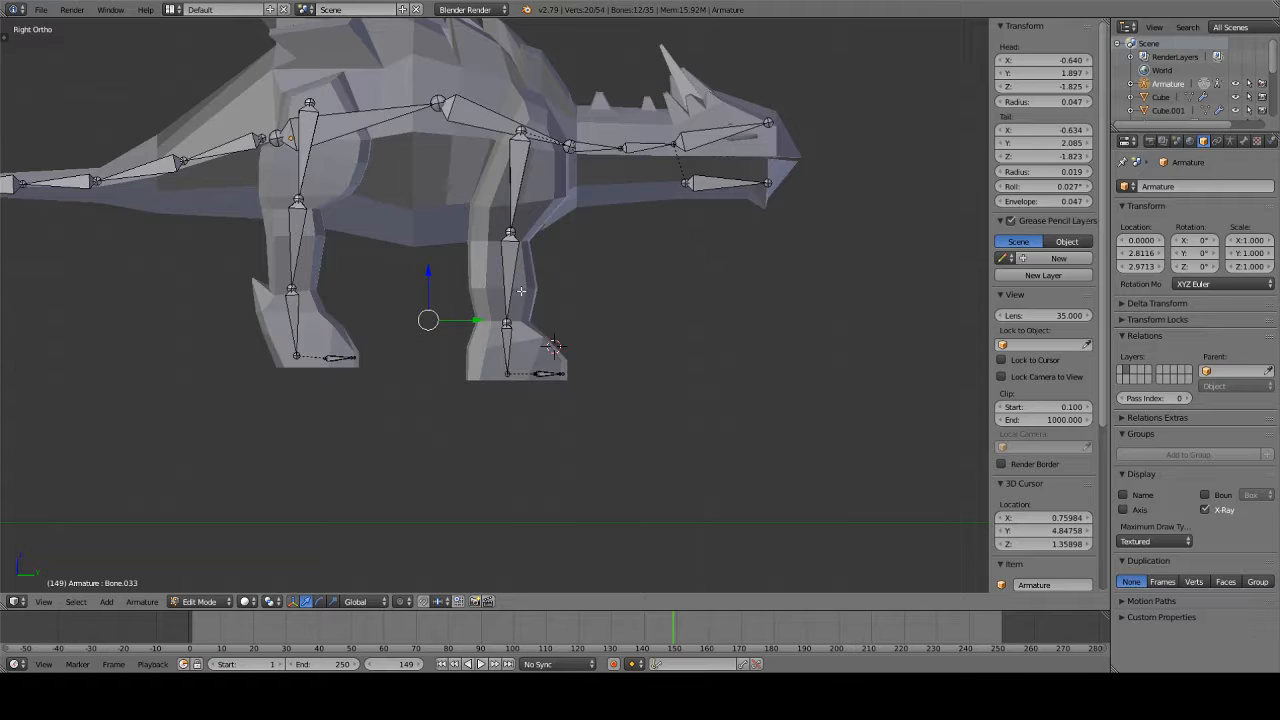
key("z")
scroll(527, 283, "up", 1)
middle_click_drag(527, 283, 398, 300)
key("z")
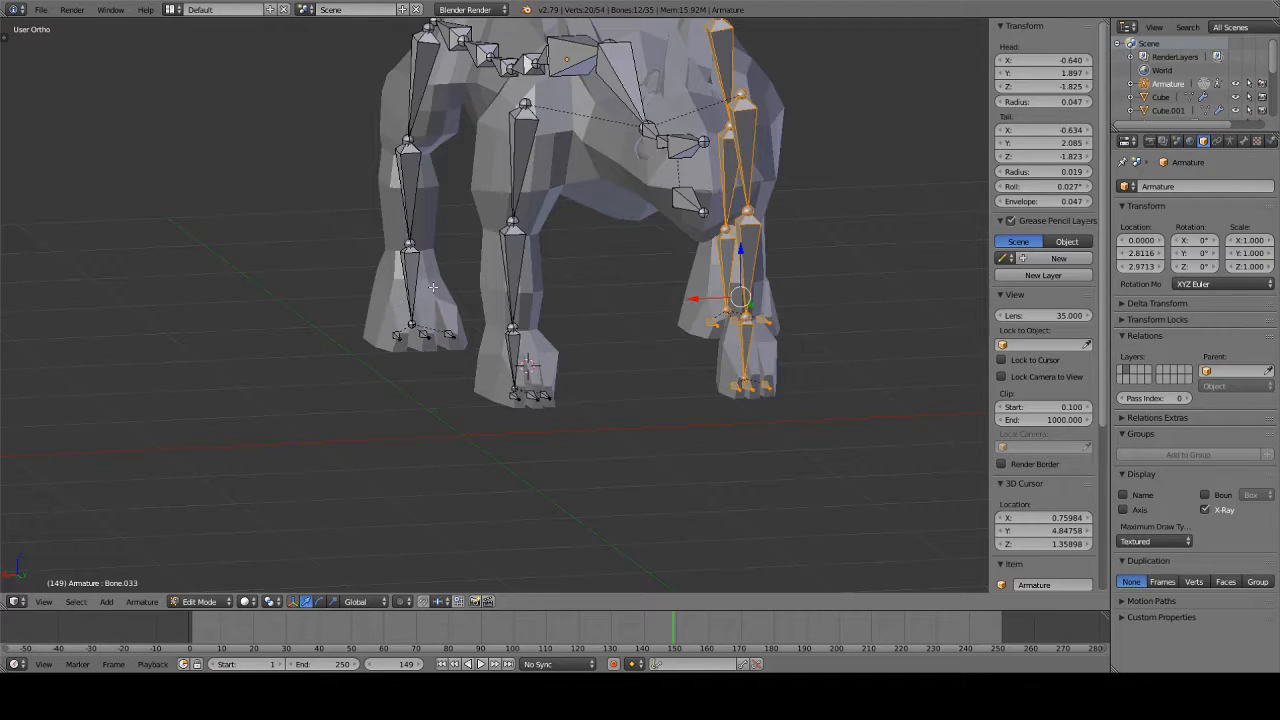
- Undo the last move of the mirrored leg bones and move them about -1.80 along X into the opposite legs
key("ctrl+z")
middle_click_drag(506, 272, 491, 263)
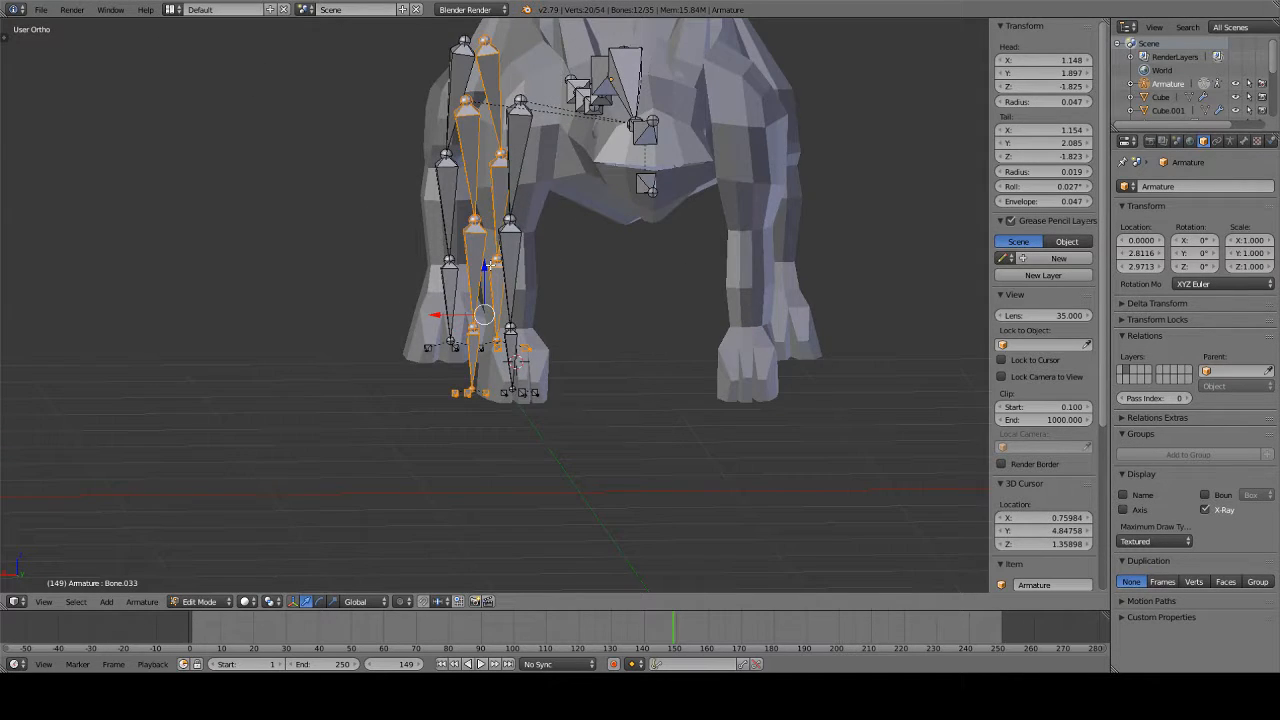
key("KP_3")
key("KP_1")
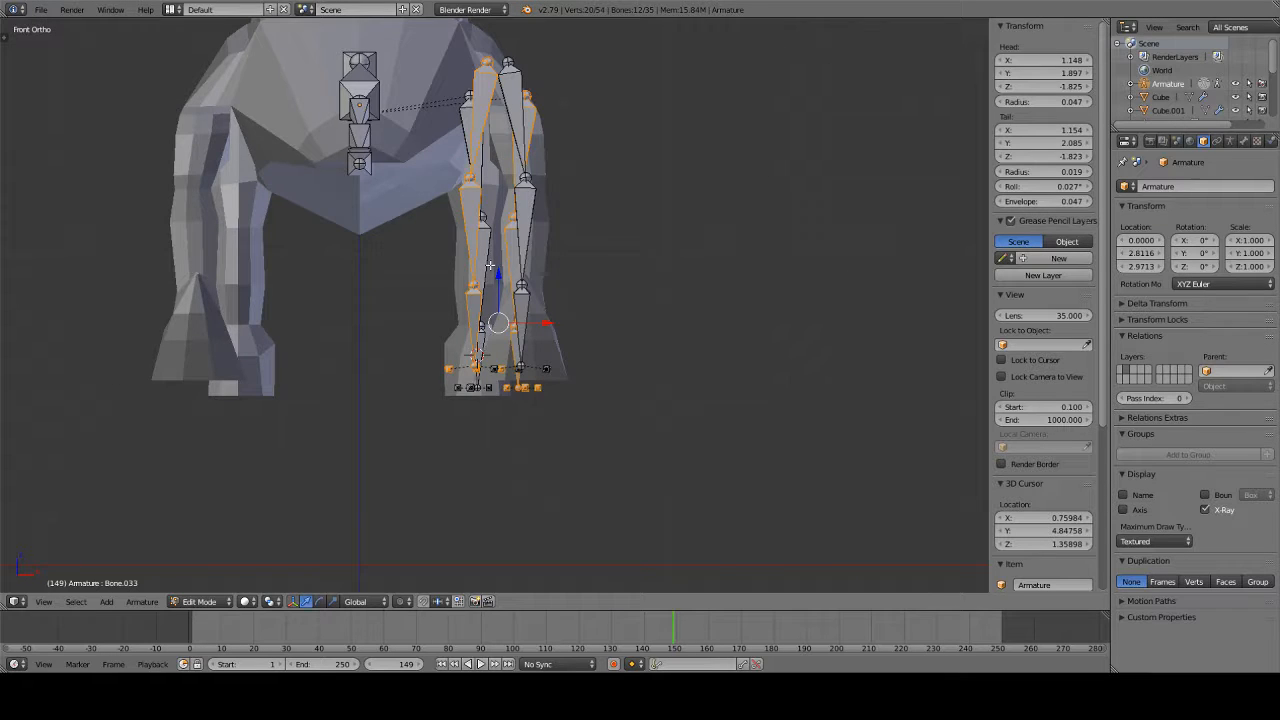
key("ctrl+KP_1")
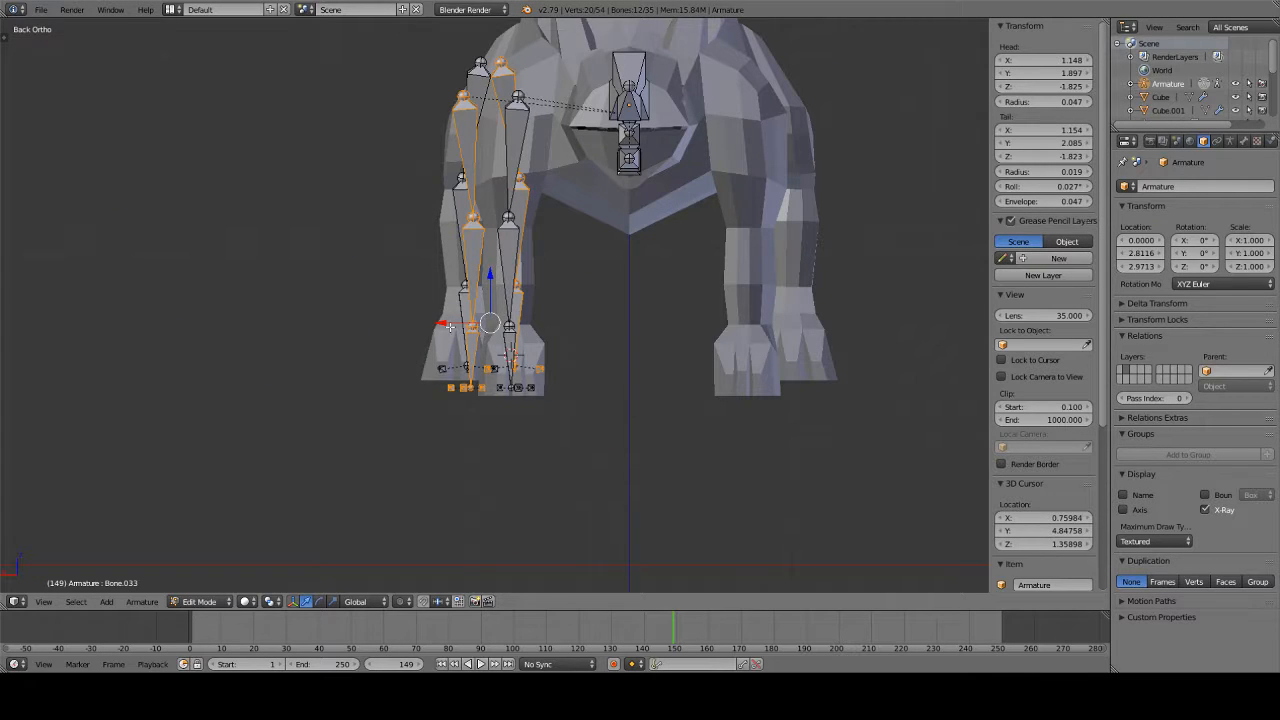
left_click_drag(449, 327, 723, 350)
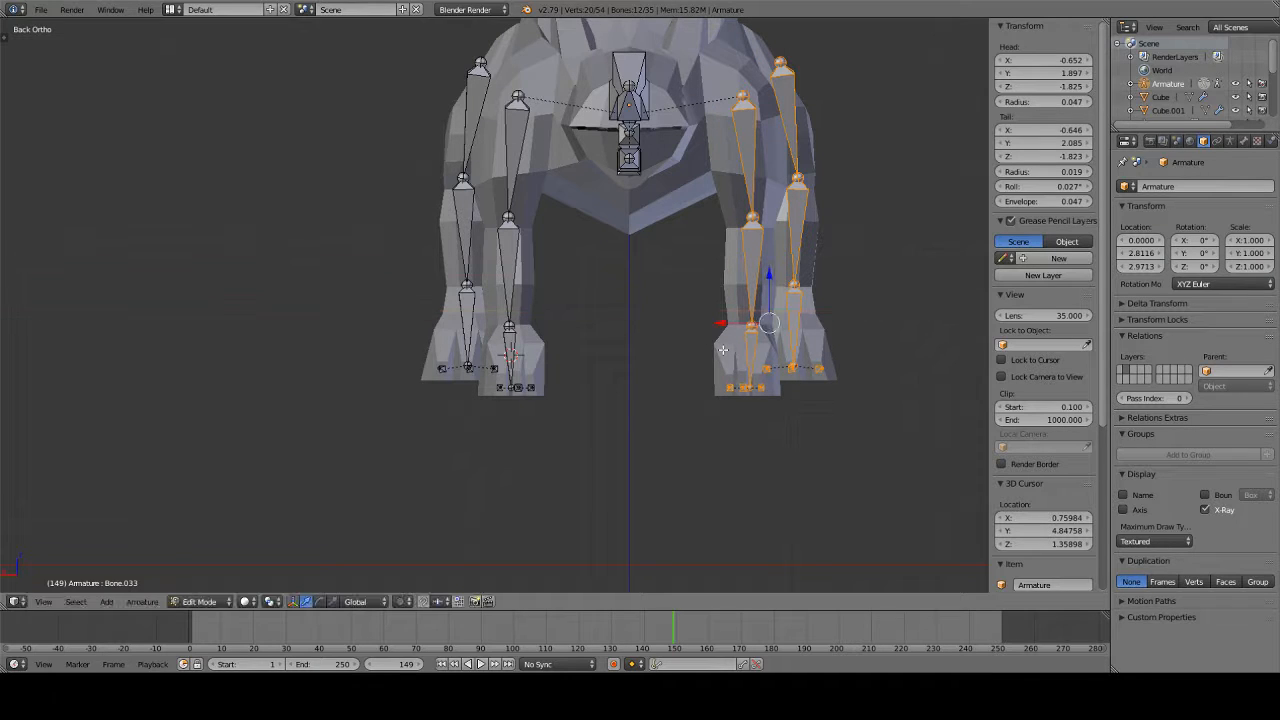
- Select all the mirrored leg and toe bones again and shift them about 0.052 along X
right_click(752, 218)
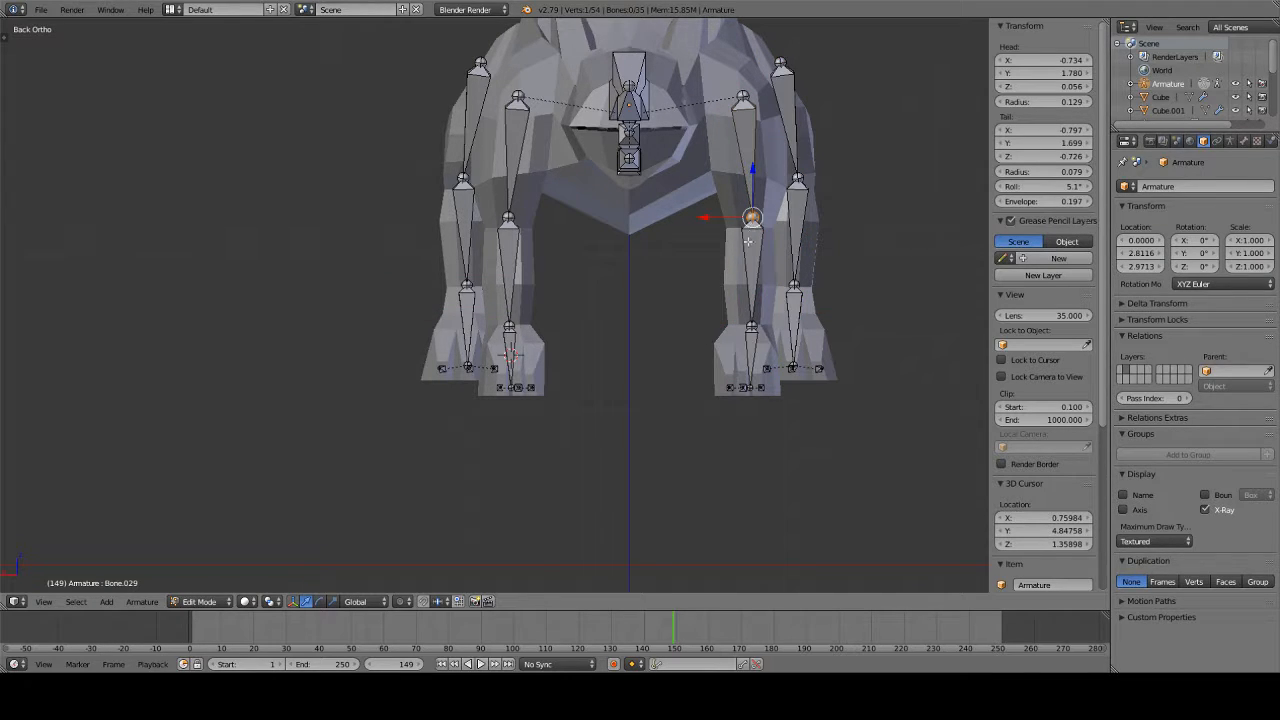
key("l")
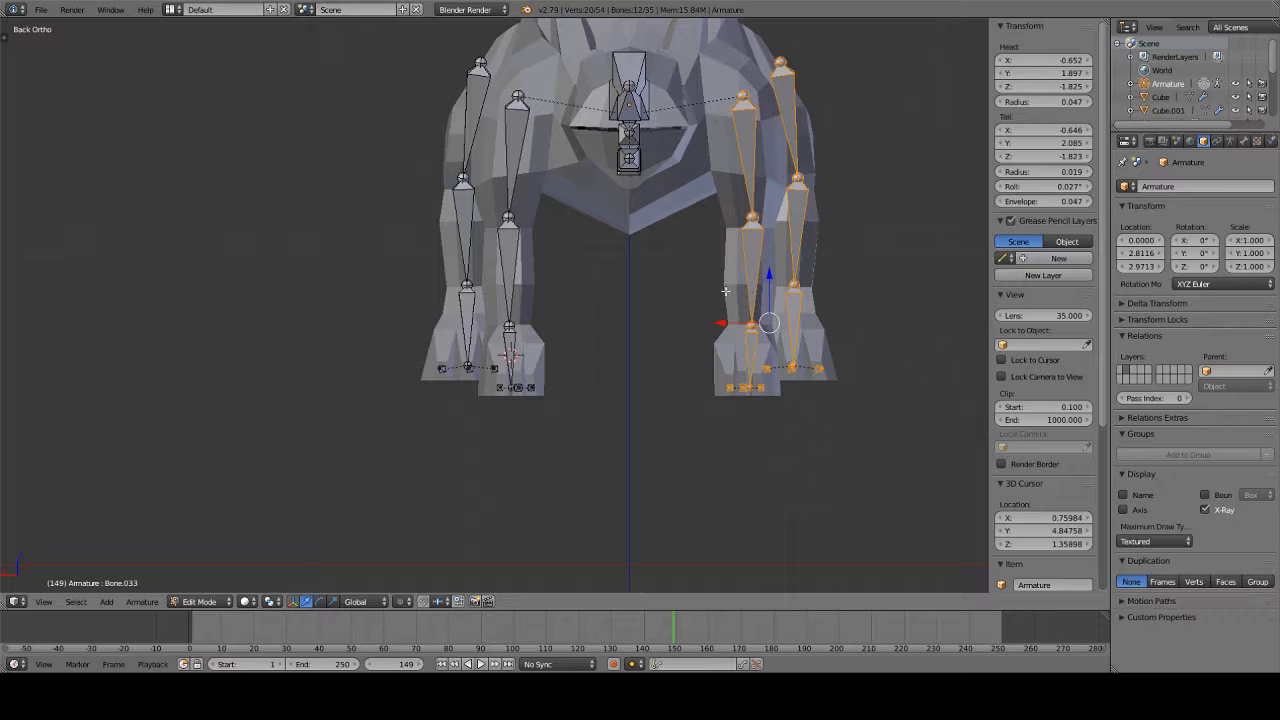
key("g")
key("x")
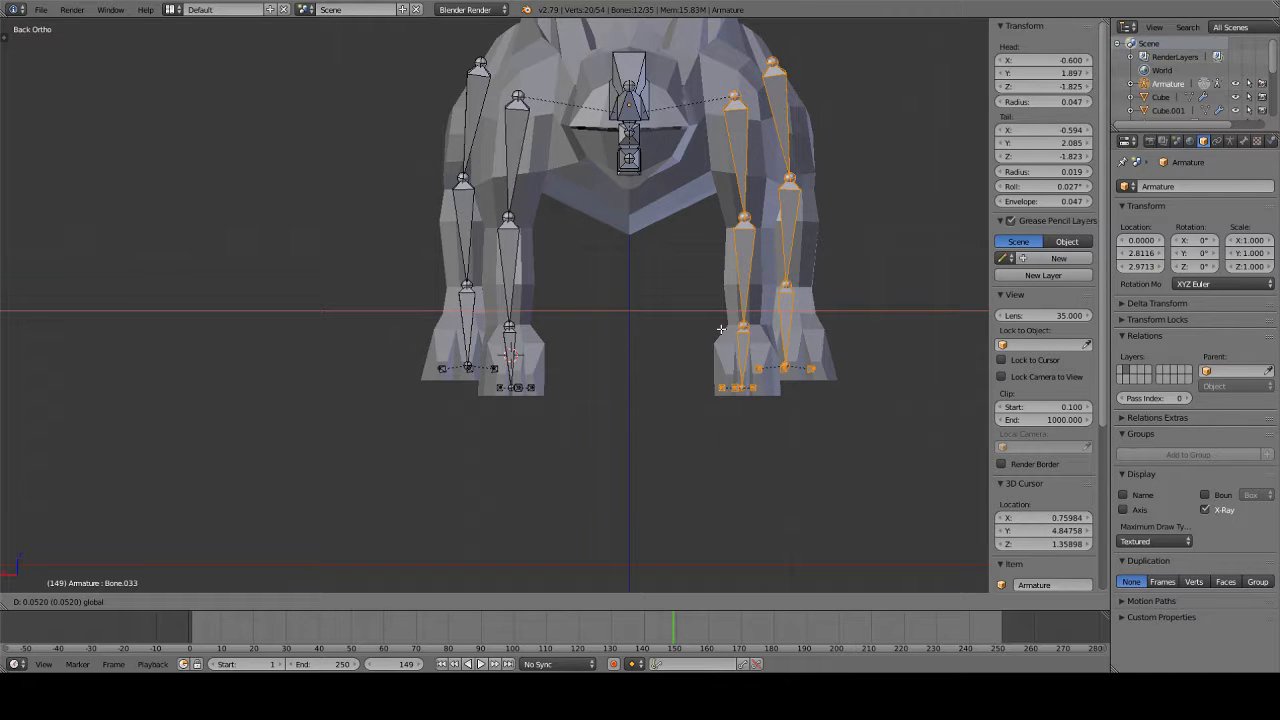
left_click(721, 328)
- Shift the mirrored leg and toe bones about -0.033 along X to centre them in the feet
middle_click_drag(721, 328, 634, 293)
scroll(711, 383, "up", 2)
scroll(634, 293, "up", 3)
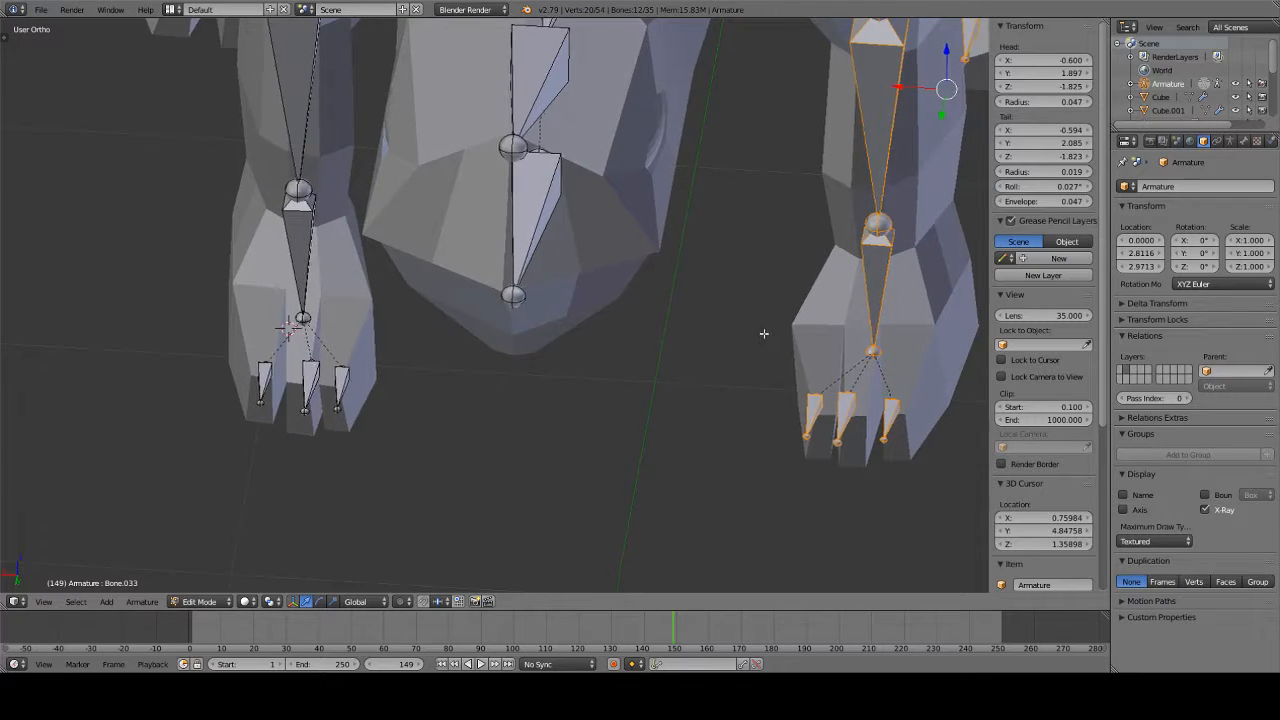
middle_click_drag(763, 334, 681, 338, "shift")
key("g")
key("x")
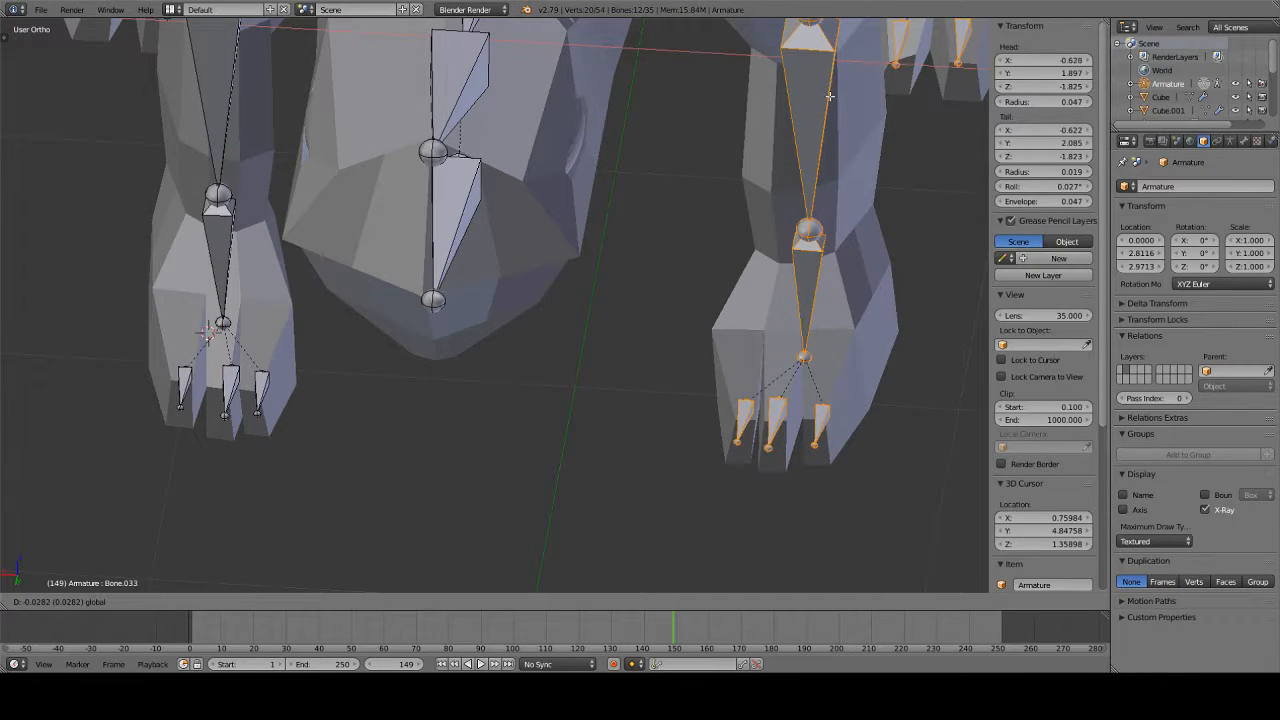
left_click(832, 96)
- Examine the fit of the mirrored leg bones from several angles, then deselect all bones and view the whole rig
middle_click_drag(830, 100, 730, 288)
scroll(620, 60, "up", 2)
middle_click_drag(600, 30, 536, 87)
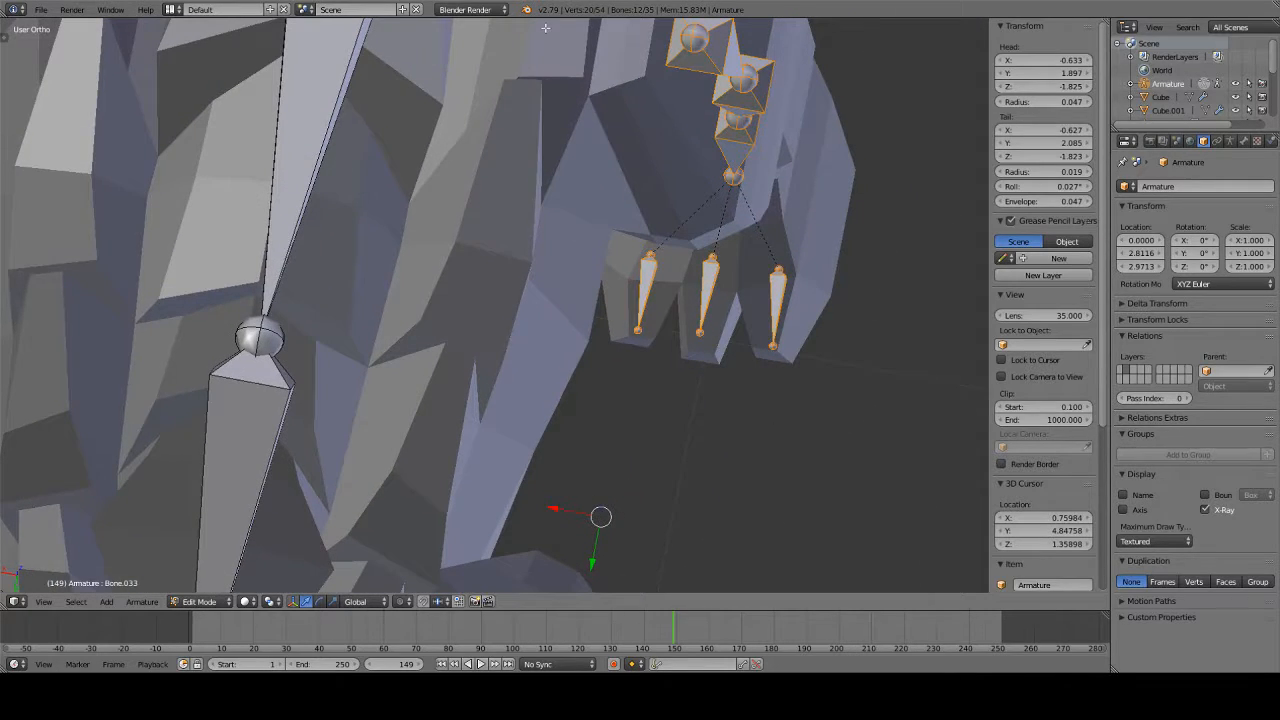
key("ctrl+KP_1")
scroll(570, 30, "down", 4)
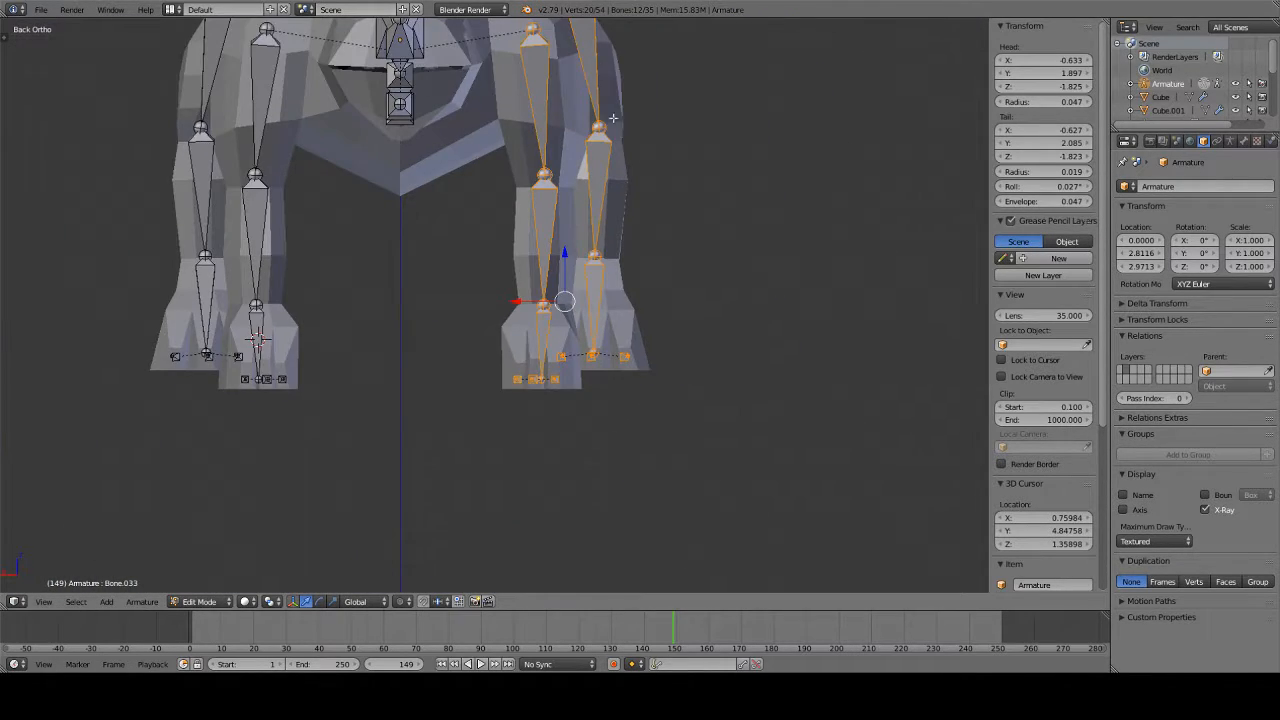
middle_click_drag(613, 118, 692, 337, "shift")
scroll(678, 299, "down", 4)
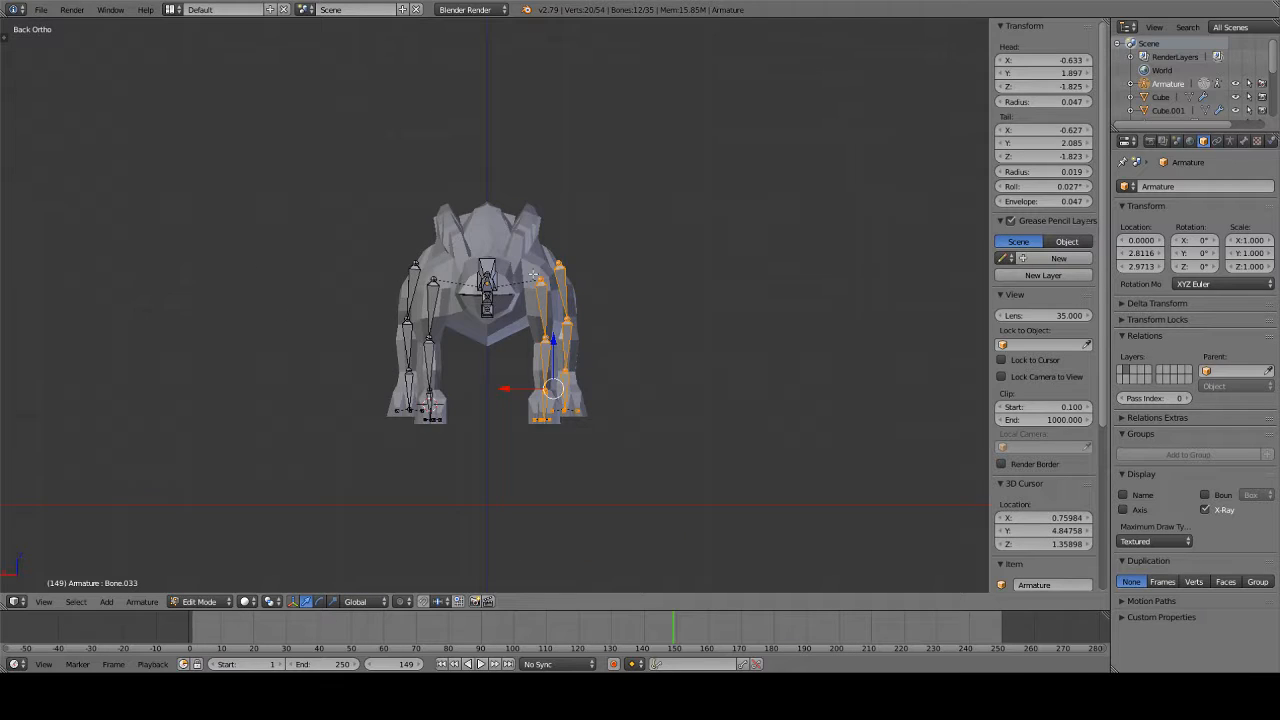
key("a")
middle_click_drag(650, 420, 617, 588)
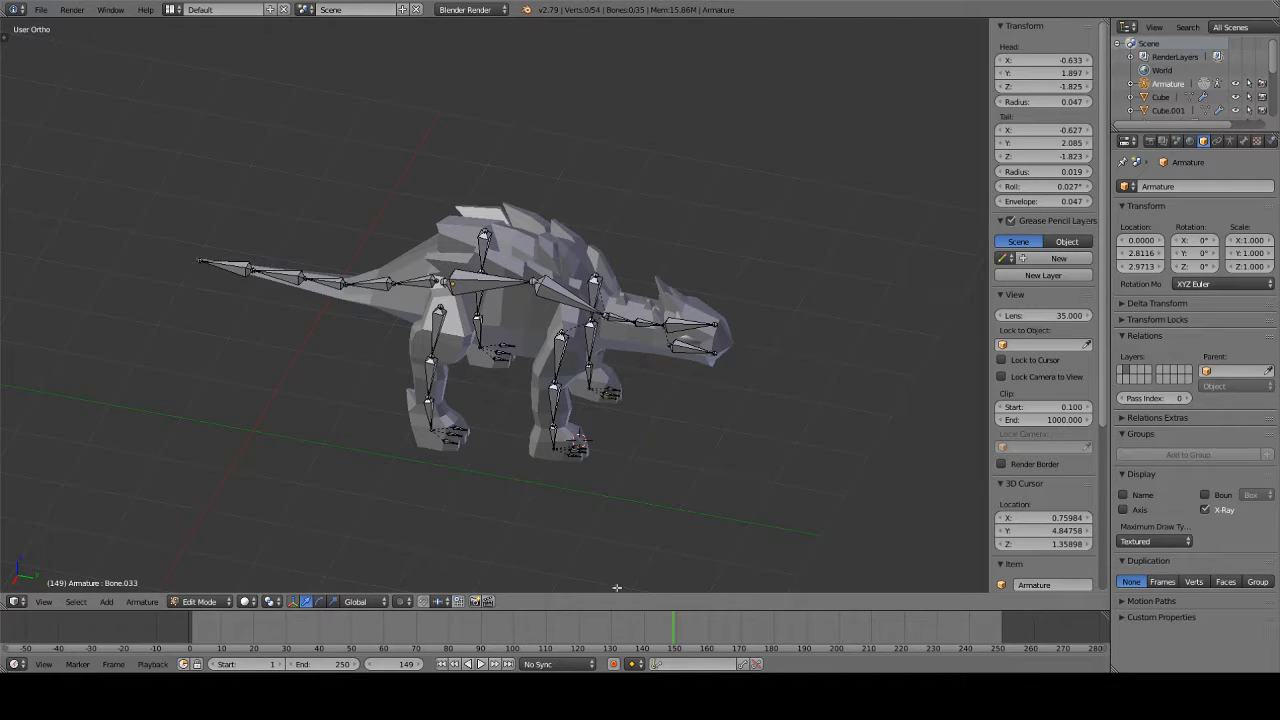
- Switch to Object Mode, add the creature mesh to the armature selection and try parenting with the Object option
left_click(207, 603)
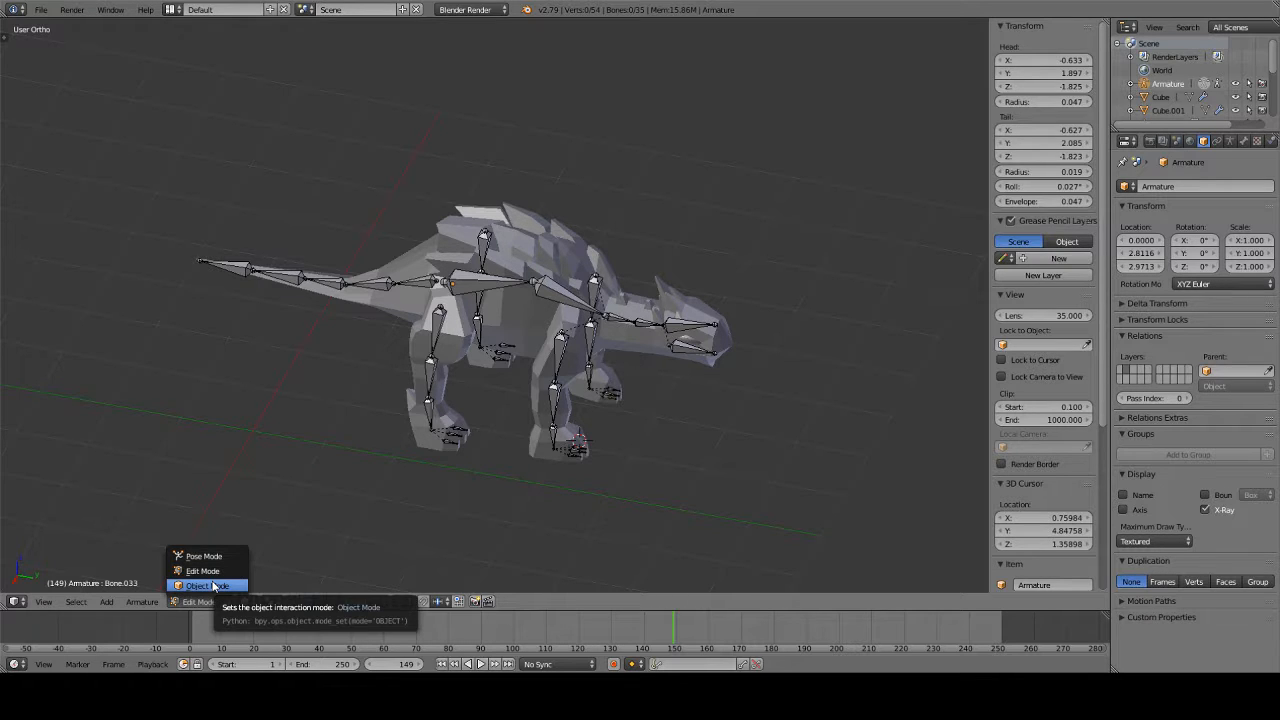
left_click(213, 586)
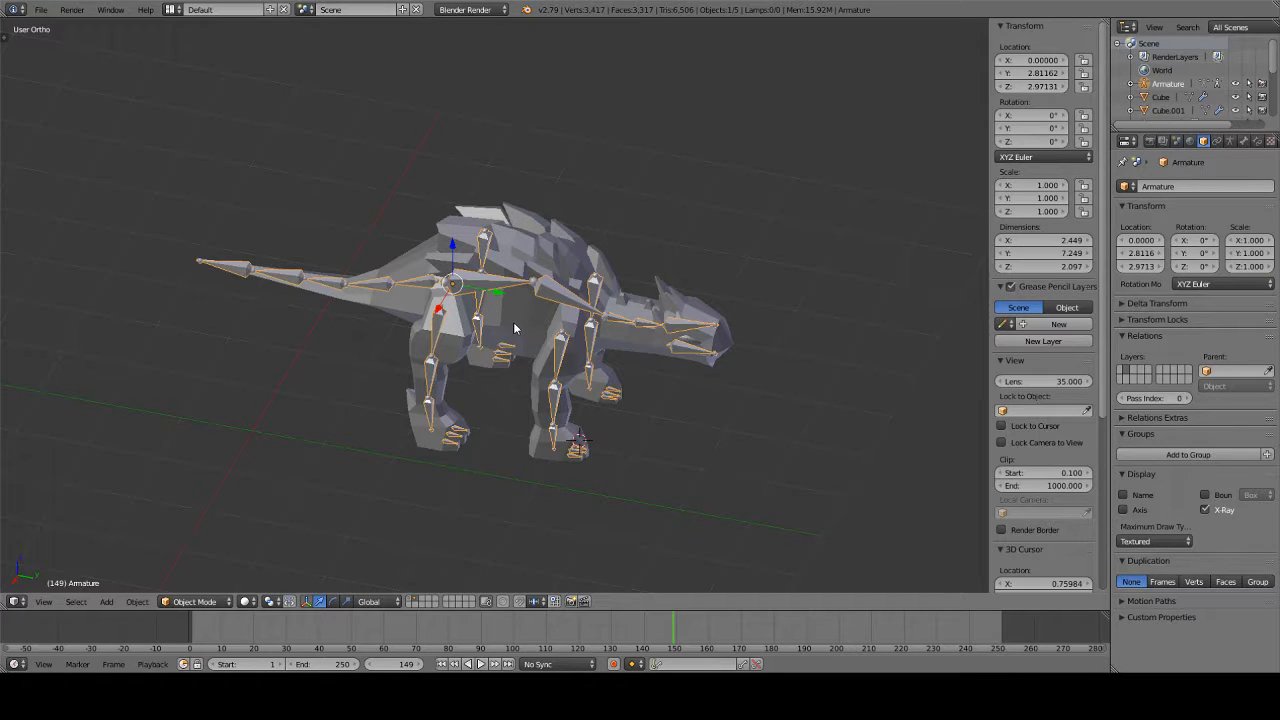
right_click(514, 328, "shift")
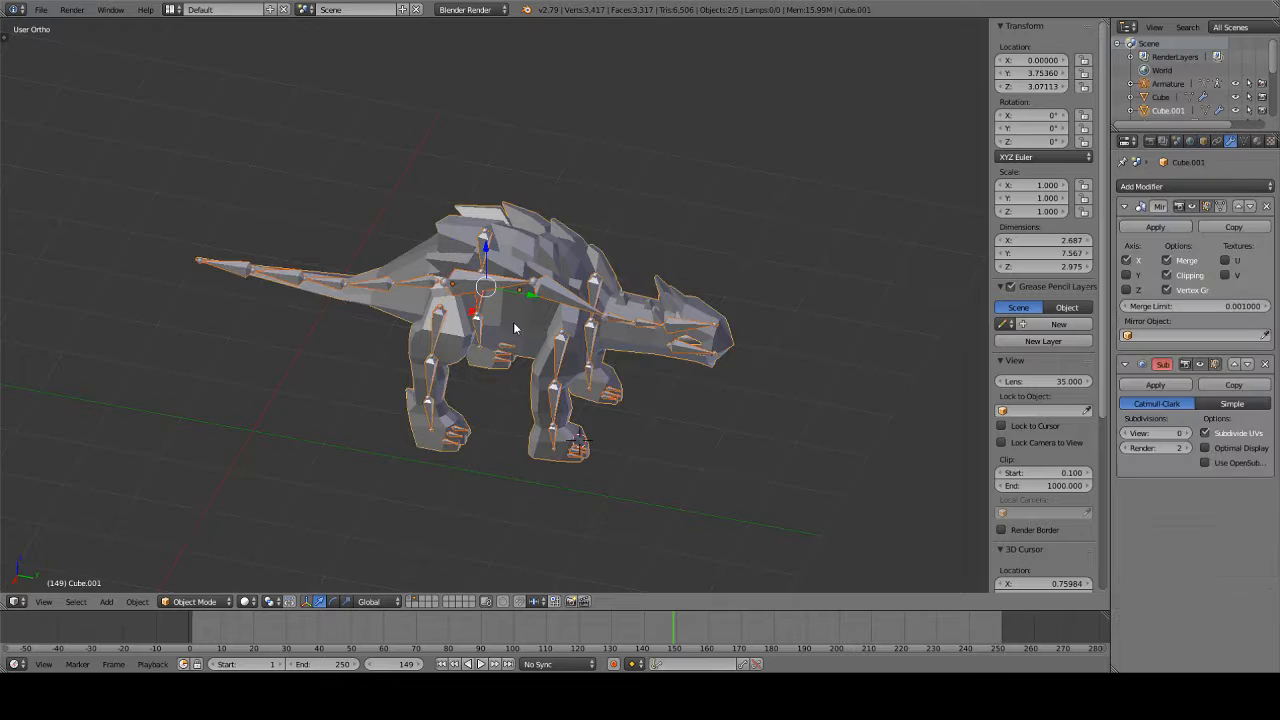
key("ctrl+p")
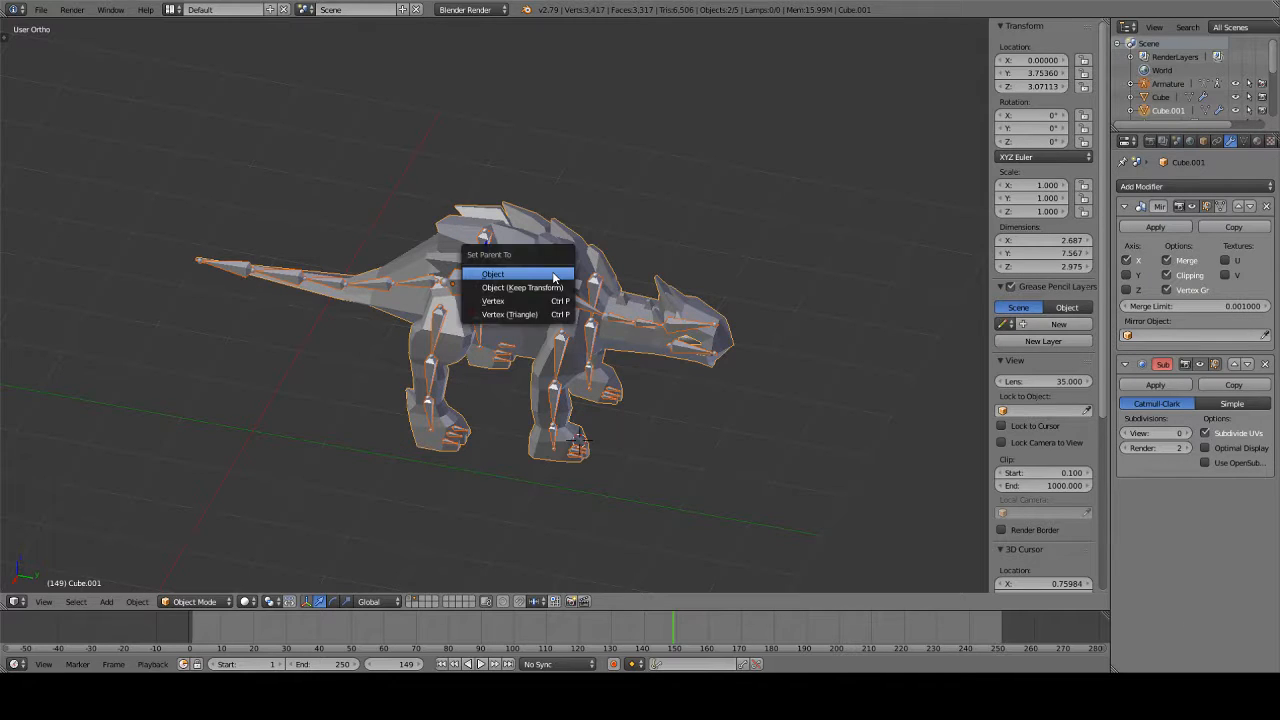
left_click(553, 275)
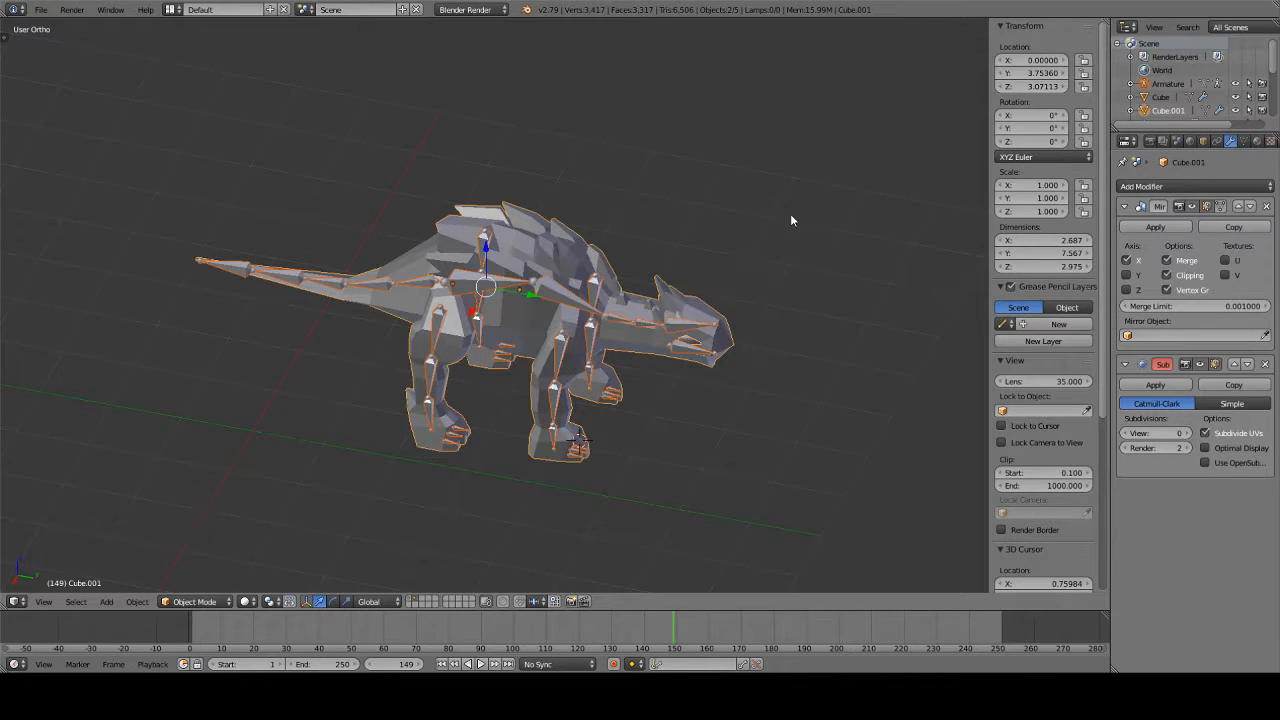
- Select the creature mesh with the armature as active object and try parenting with automatic weights
right_click(504, 334)
right_click(474, 290, "shift")
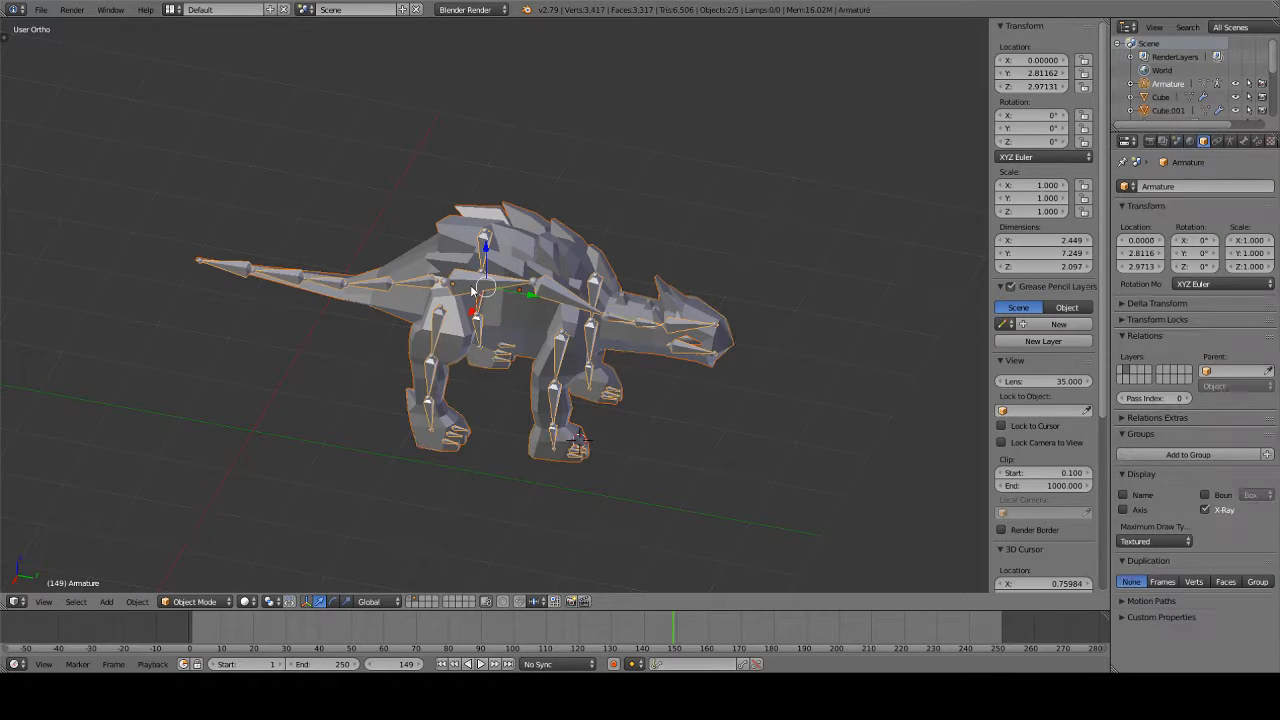
key("ctrl+p")
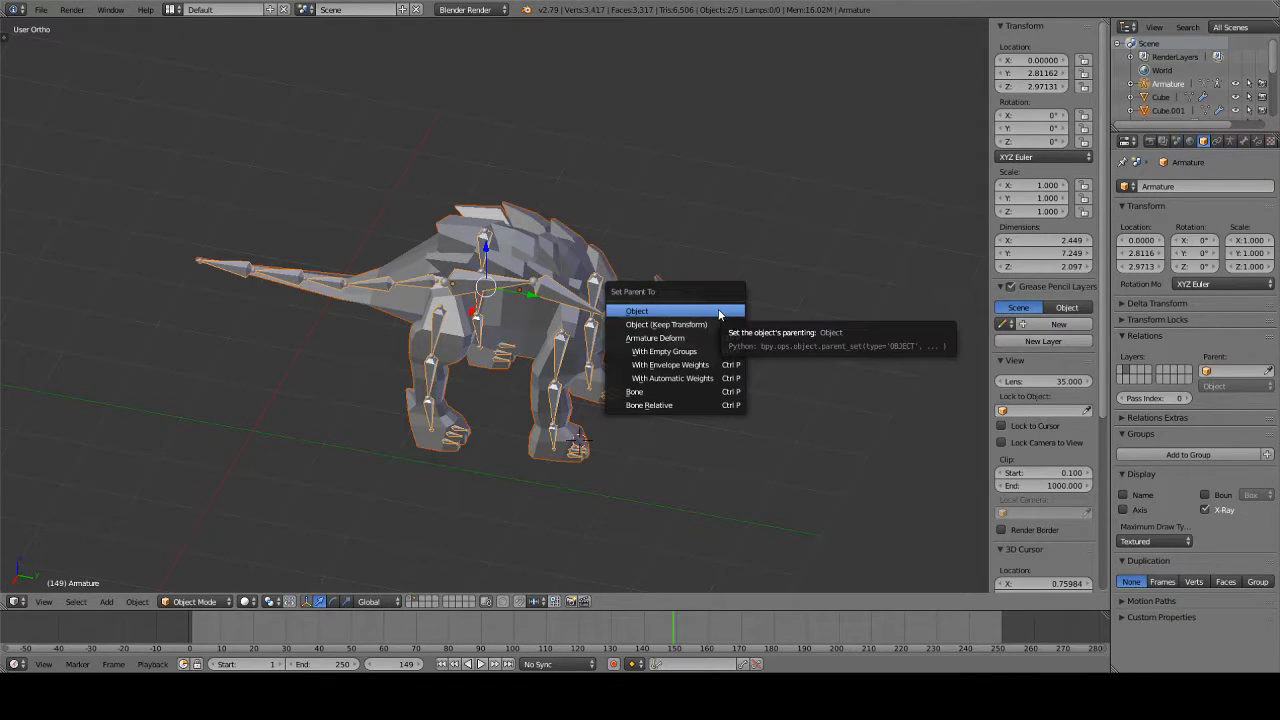
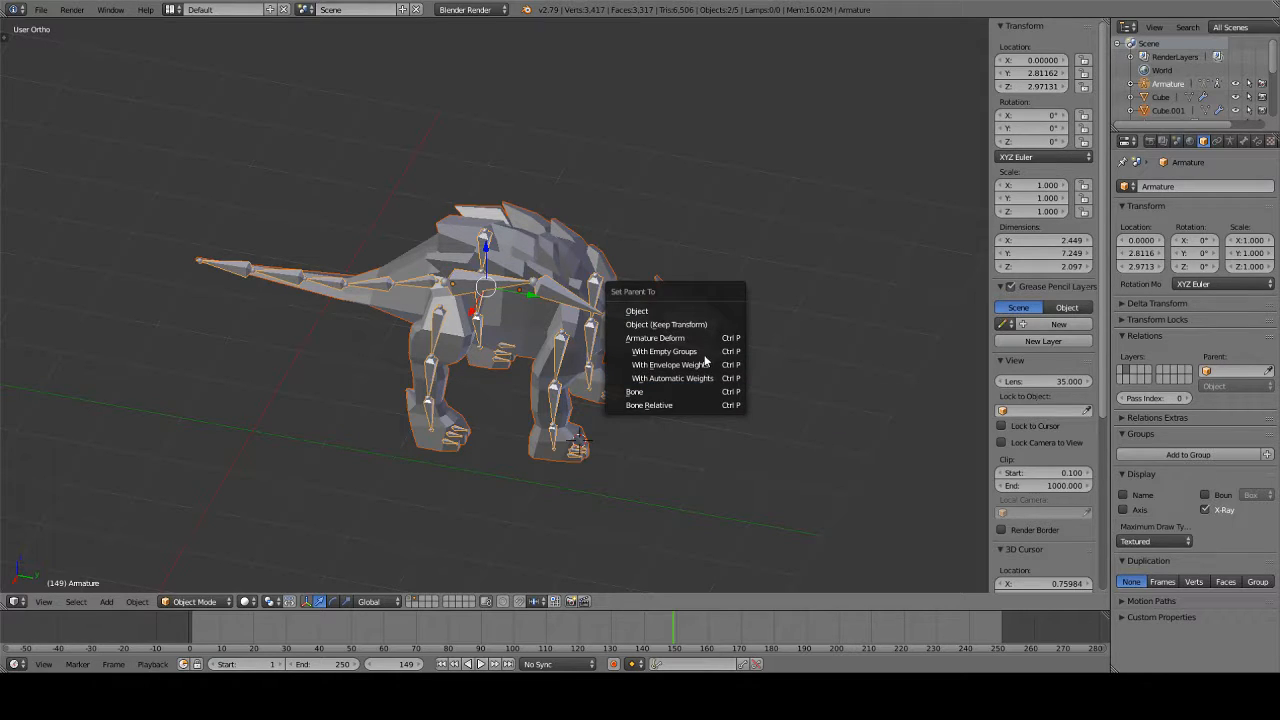
left_click(705, 377)
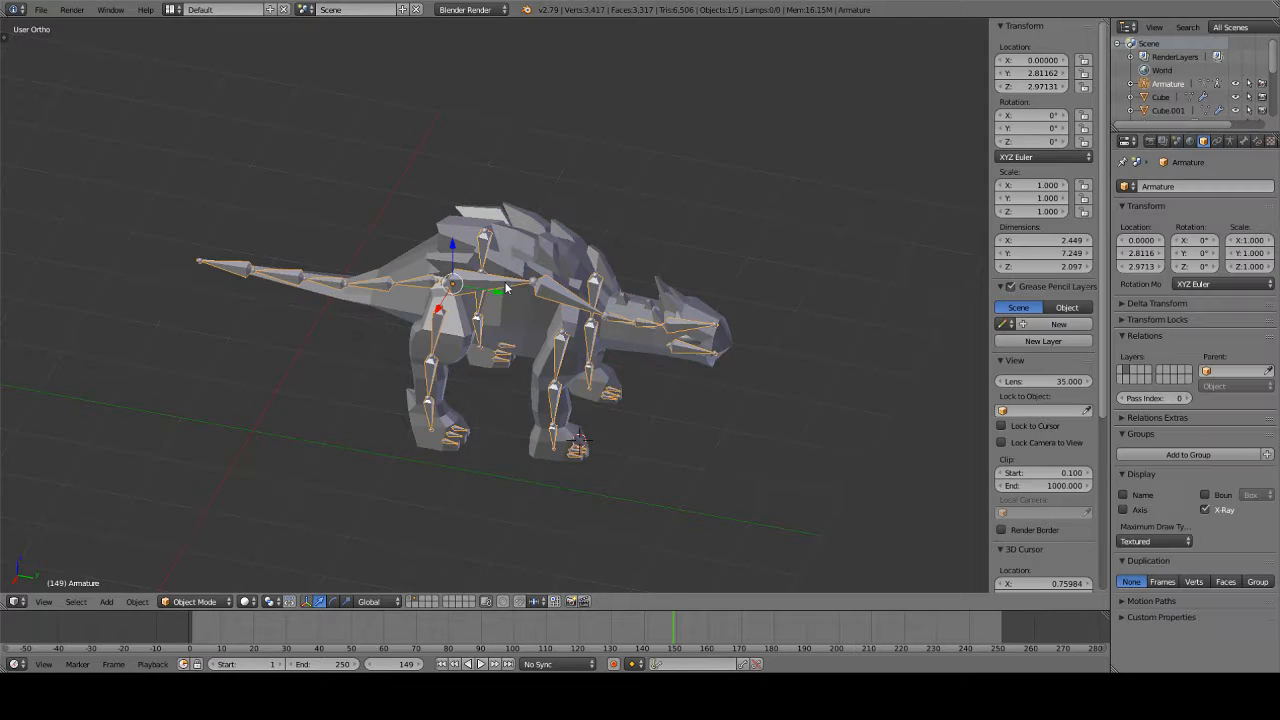
- Switch to Pose Mode and test-rotate the tail's base bone, cancelling the rotation
left_click(195, 601)
left_click(195, 556)
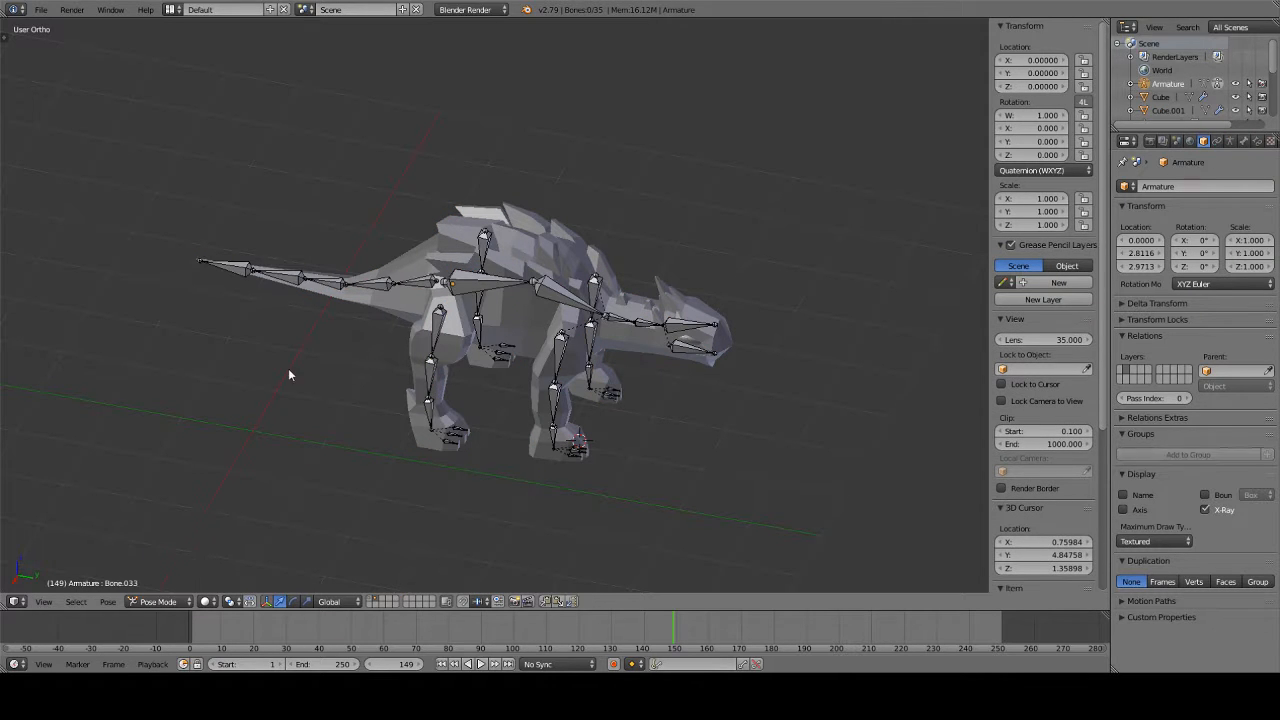
right_click(420, 283)
key("t")
key("t")
middle_click_drag(480, 260, 528, 150)
scroll(530, 152, "up", 4)
key("r")
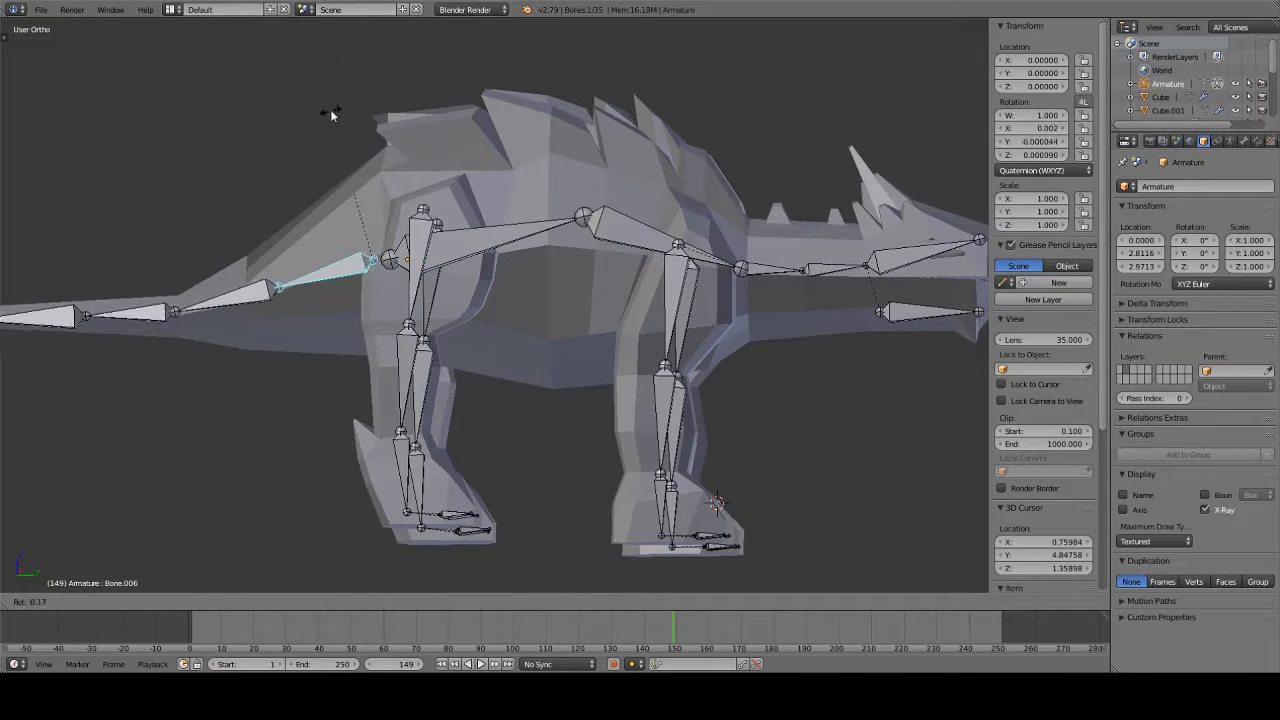
right_click(455, 272)
- Test-rotate the front spine bone and the first neck bone, cancelling each rotation
right_click(540, 228)
key("r")
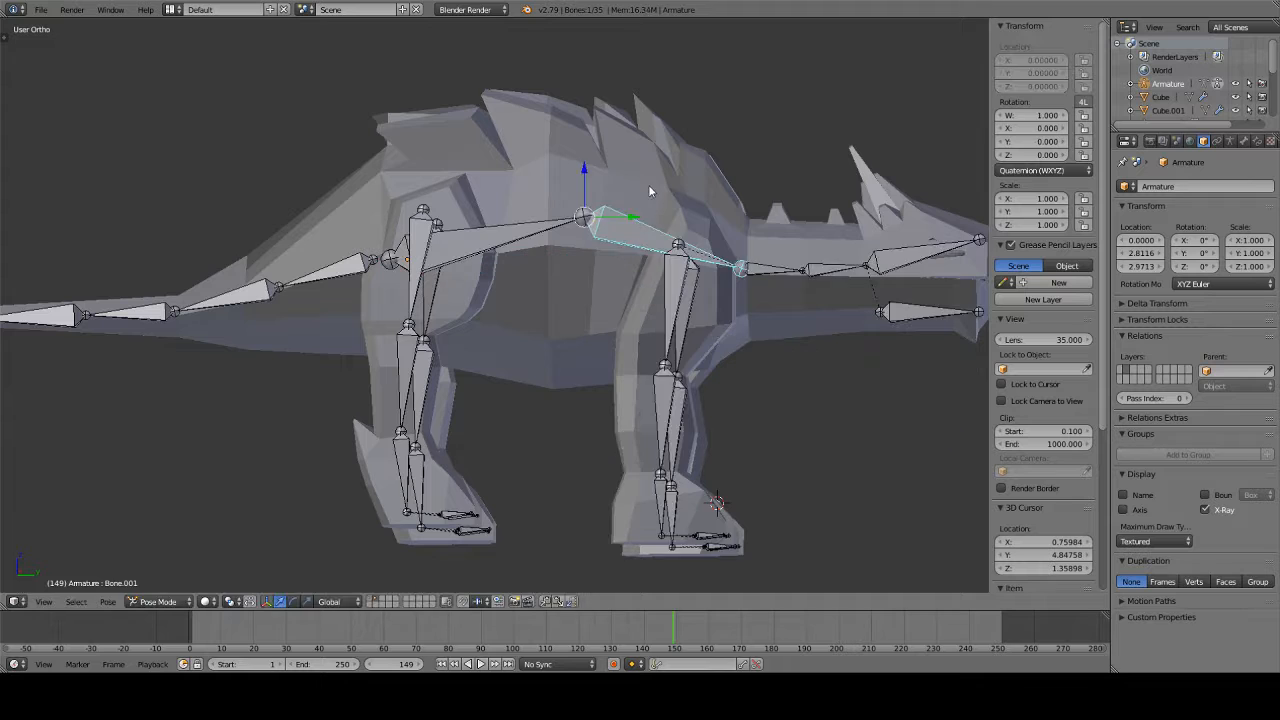
key("Escape")
right_click(617, 221)
right_click(795, 275)
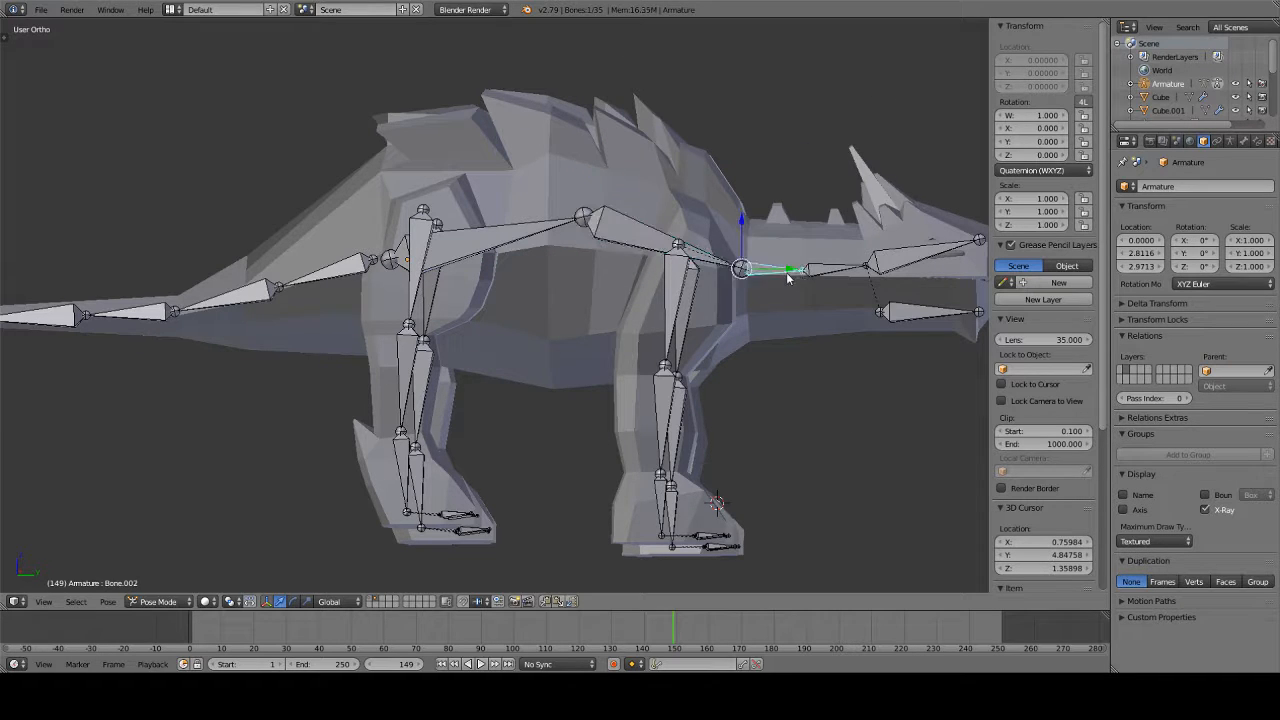
key("r")
key("Escape")
- Test-rotate a rear leg's upper bone and lowest leg bone, cancelling each rotation
right_click(425, 230)
key("r")
key("Escape")
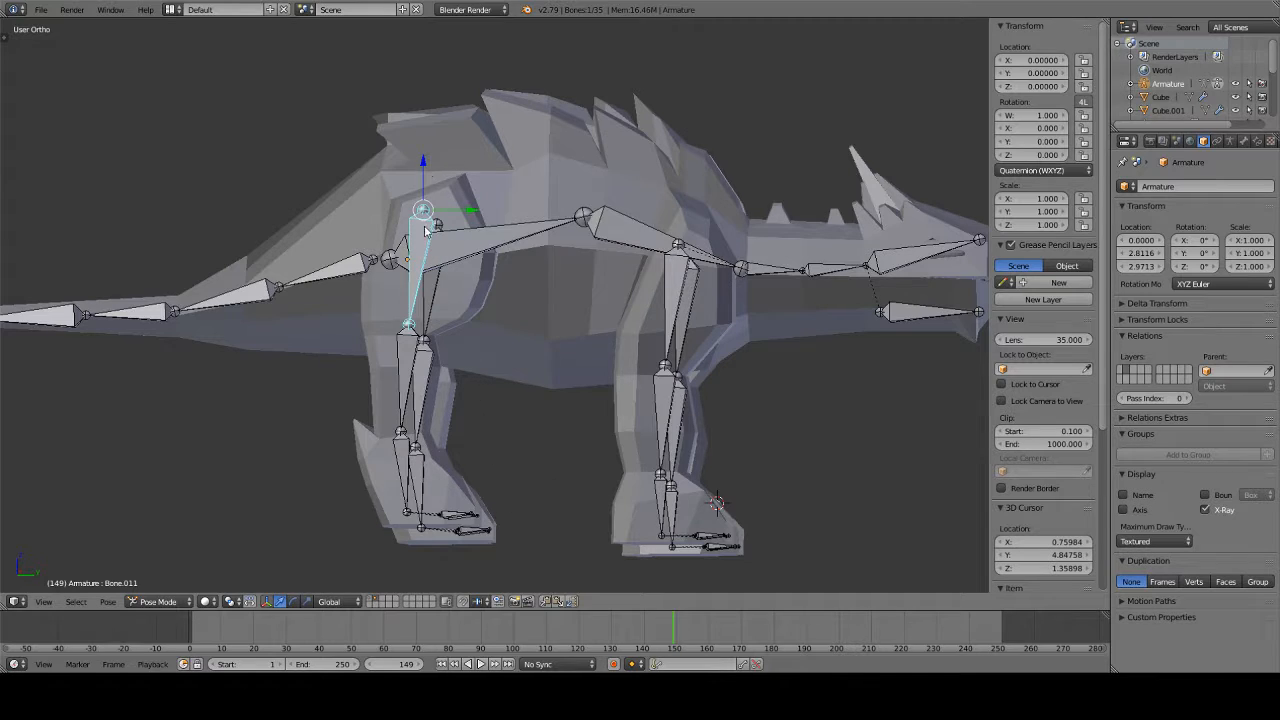
right_click(412, 470)
key("r")
key("Escape")
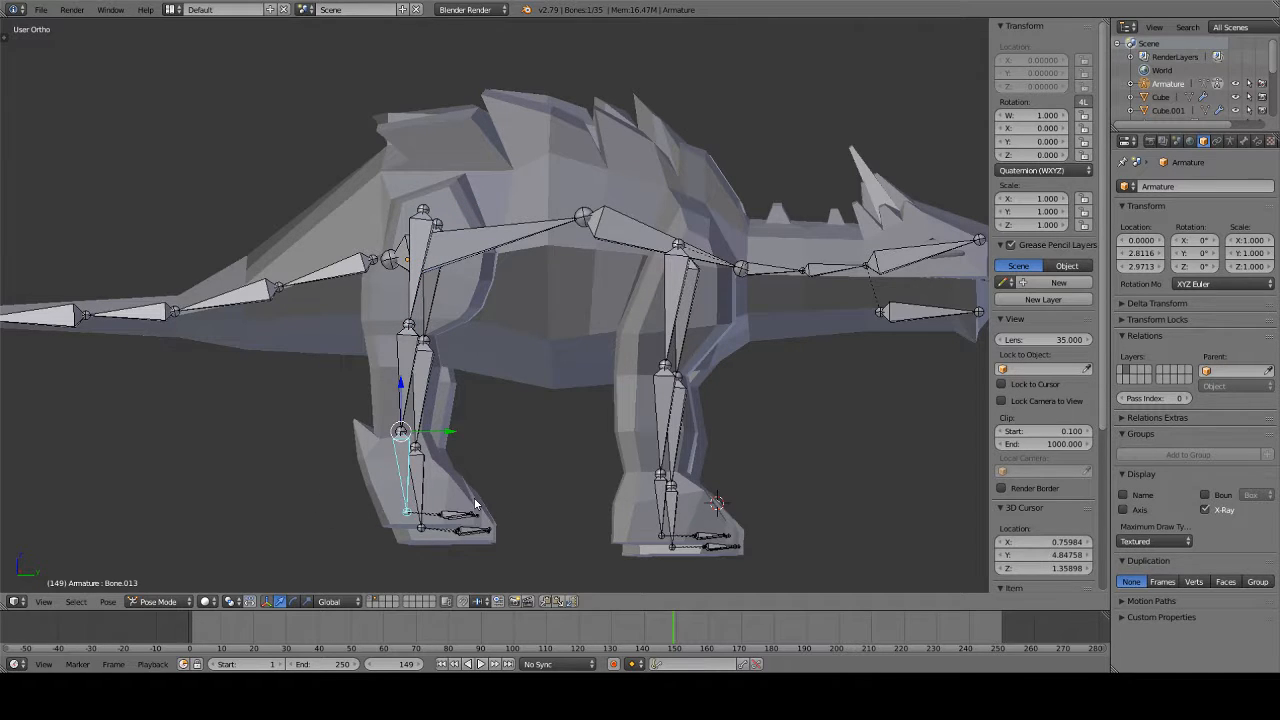
- Test-rotate a front leg's lower and upper bones, cancelling each rotation
right_click(667, 470)
key("r")
key("Escape")
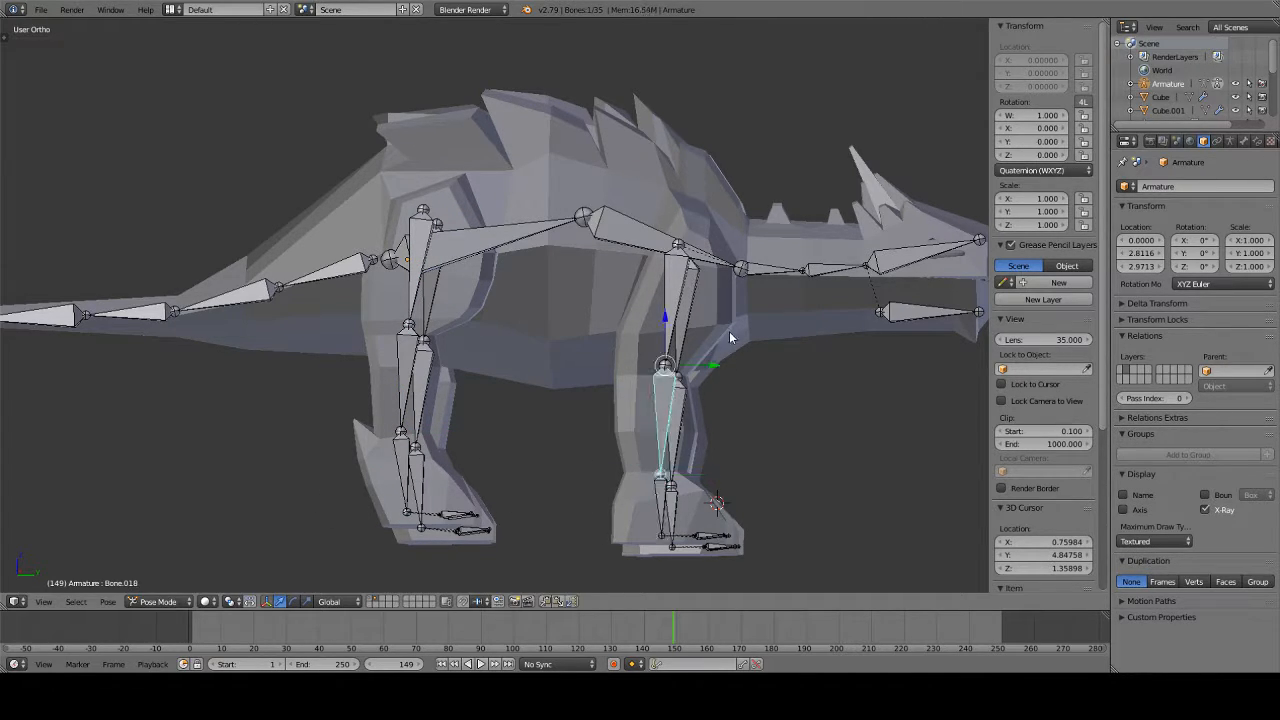
key("r")
key("Escape")
right_click(679, 308)
key("r")
key("Escape")
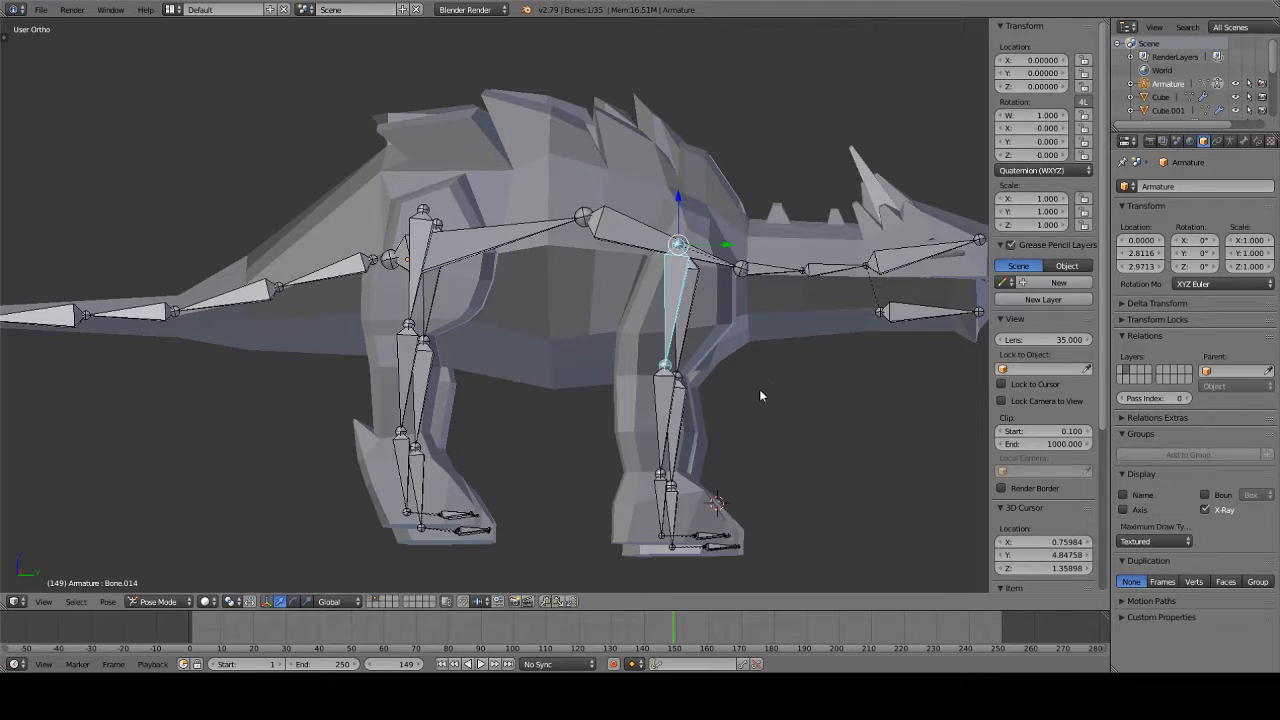
- Return to Object Mode and parent the creature mesh to the armature using Armature Deform with empty groups
scroll(745, 352, "down", 4)
middle_click_drag(731, 331, 709, 400)
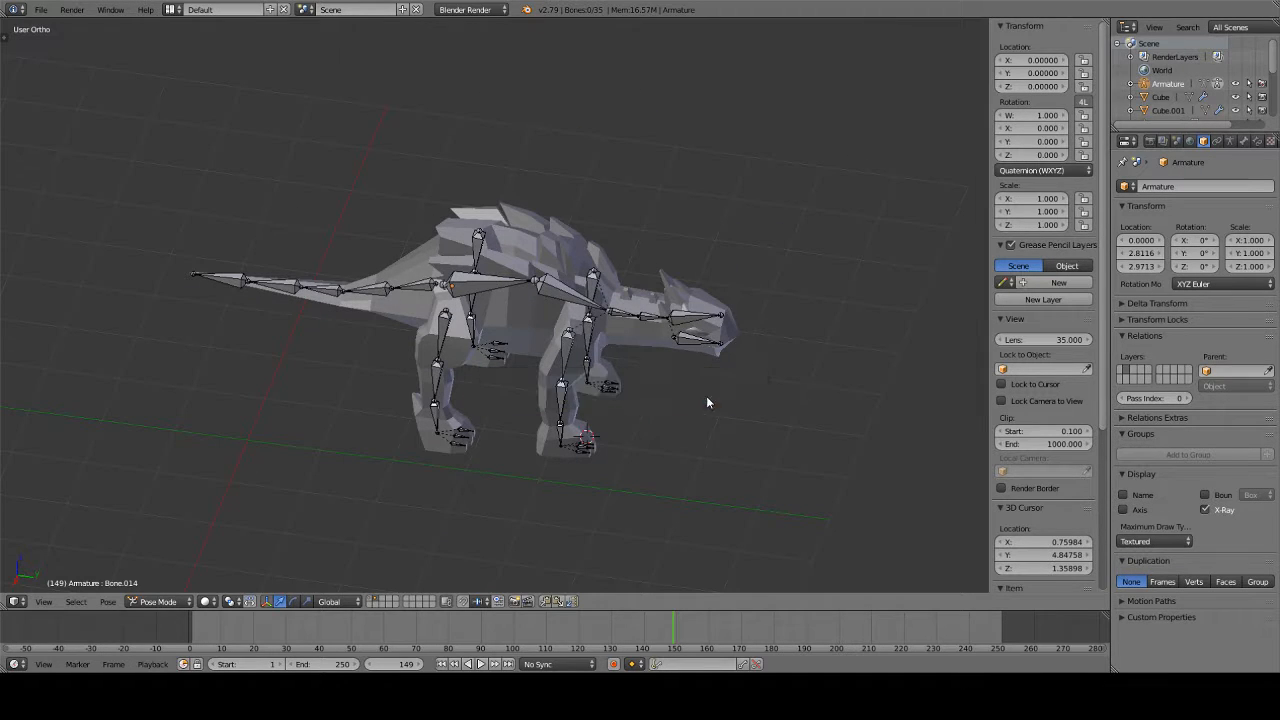
left_click(162, 601)
left_click(160, 588)
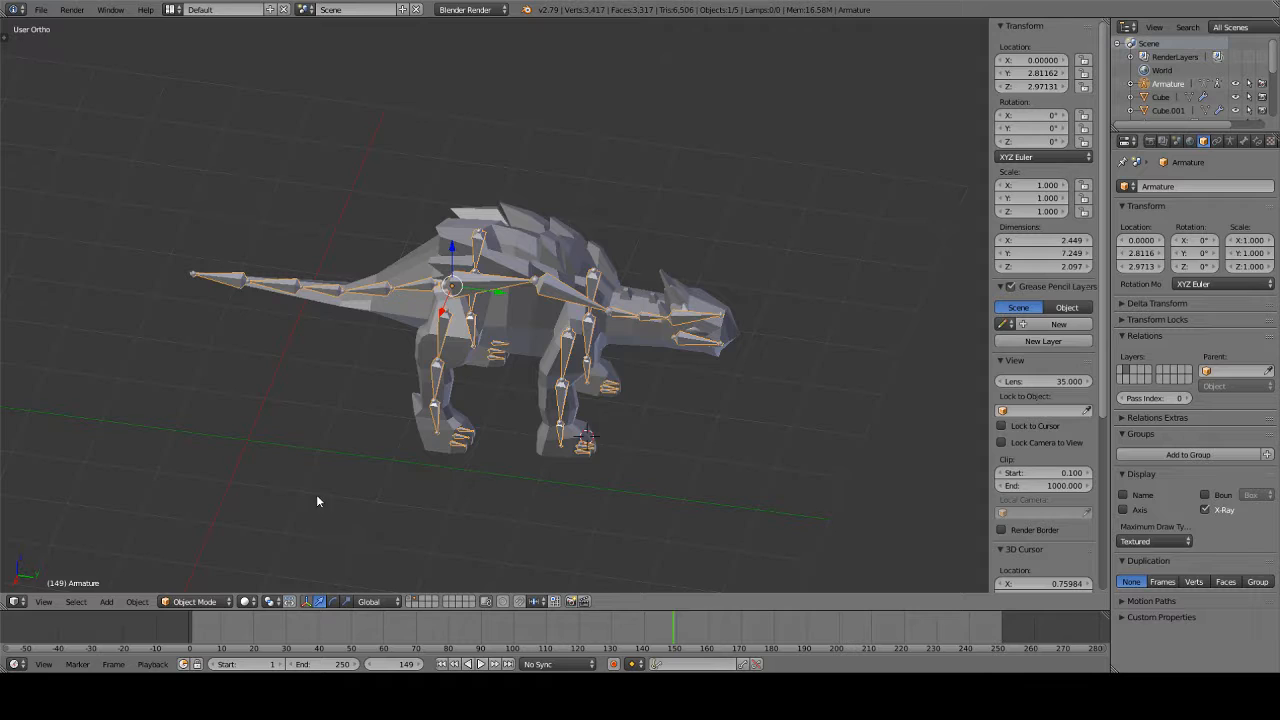
right_click(503, 356, "shift")
right_click(493, 295, "shift")
key("ctrl+p")
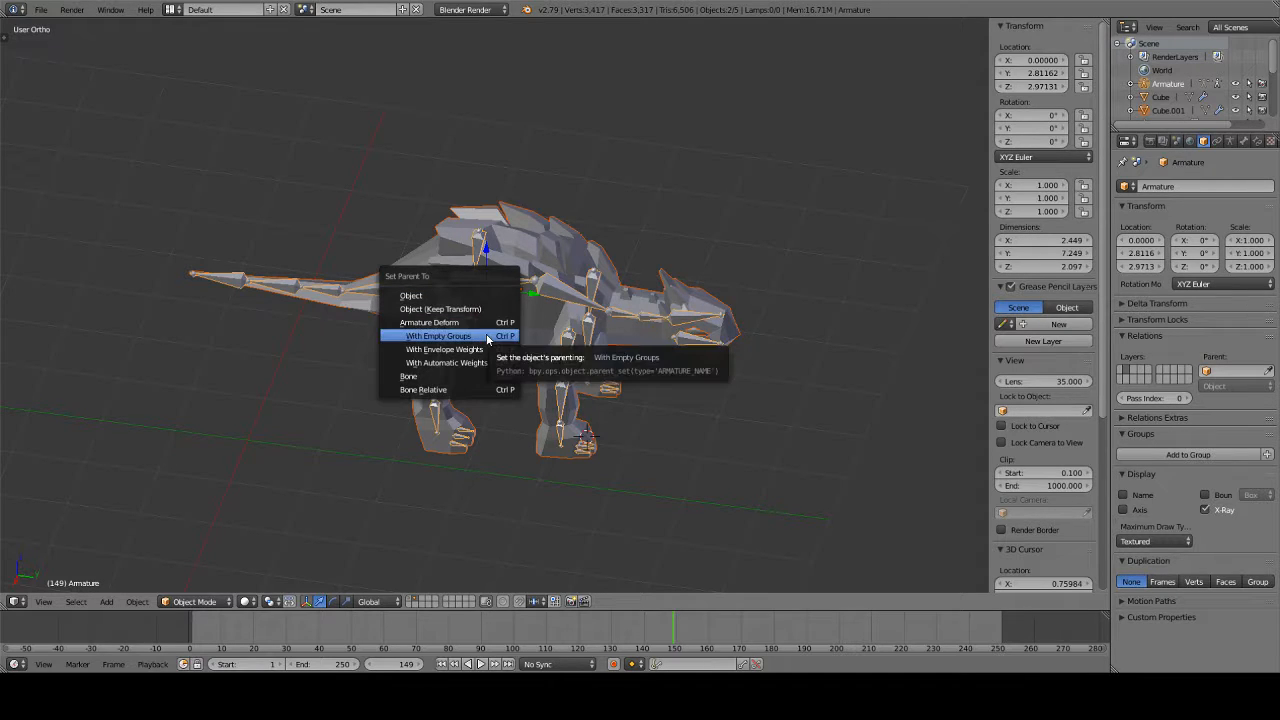
left_click(486, 336)
- Deselect everything and select only the armature
middle_click_drag(490, 342, 380, 297)
key("a")
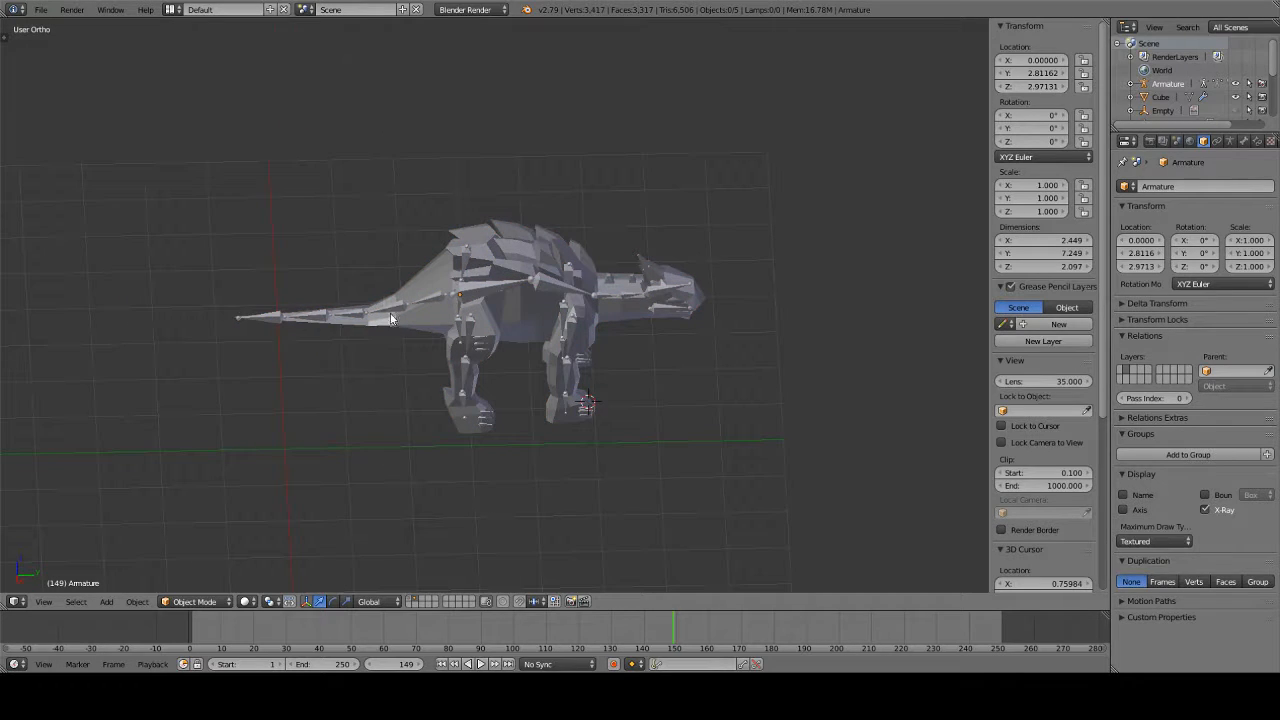
right_click(390, 318)
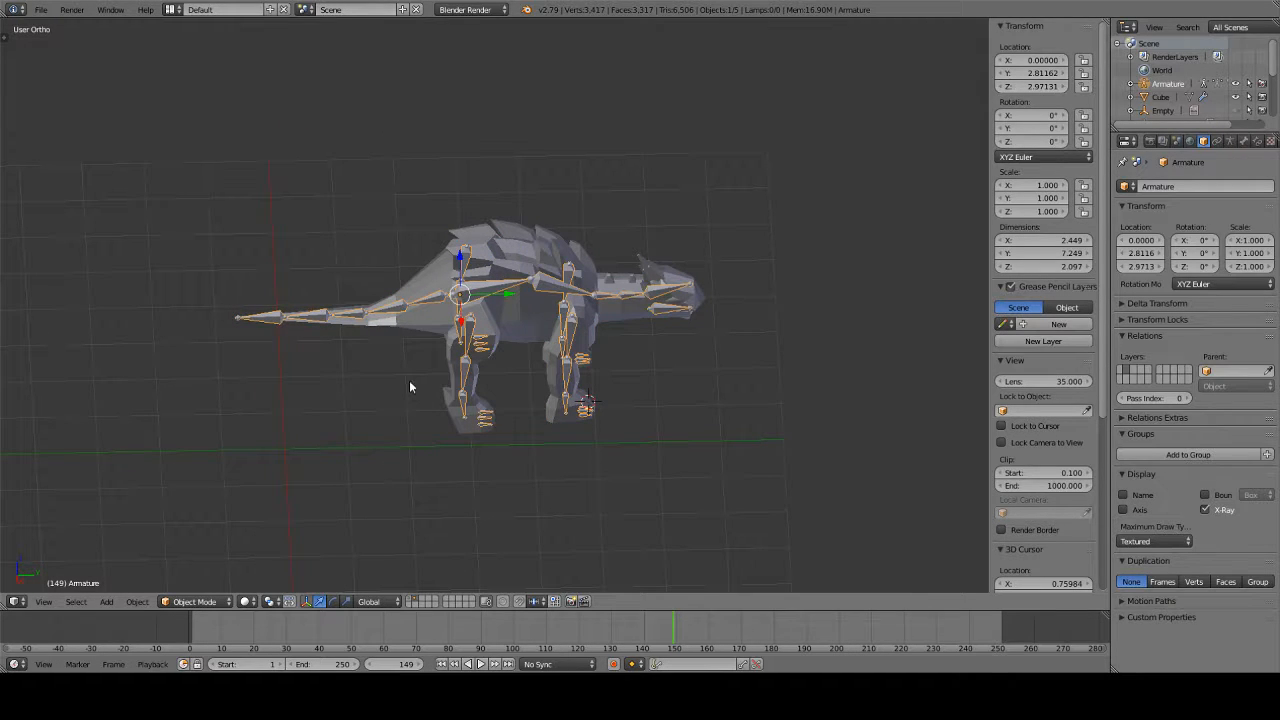
- Put the armature in Pose Mode, then select the creature mesh and switch it to Weight Paint mode
left_click(195, 601)
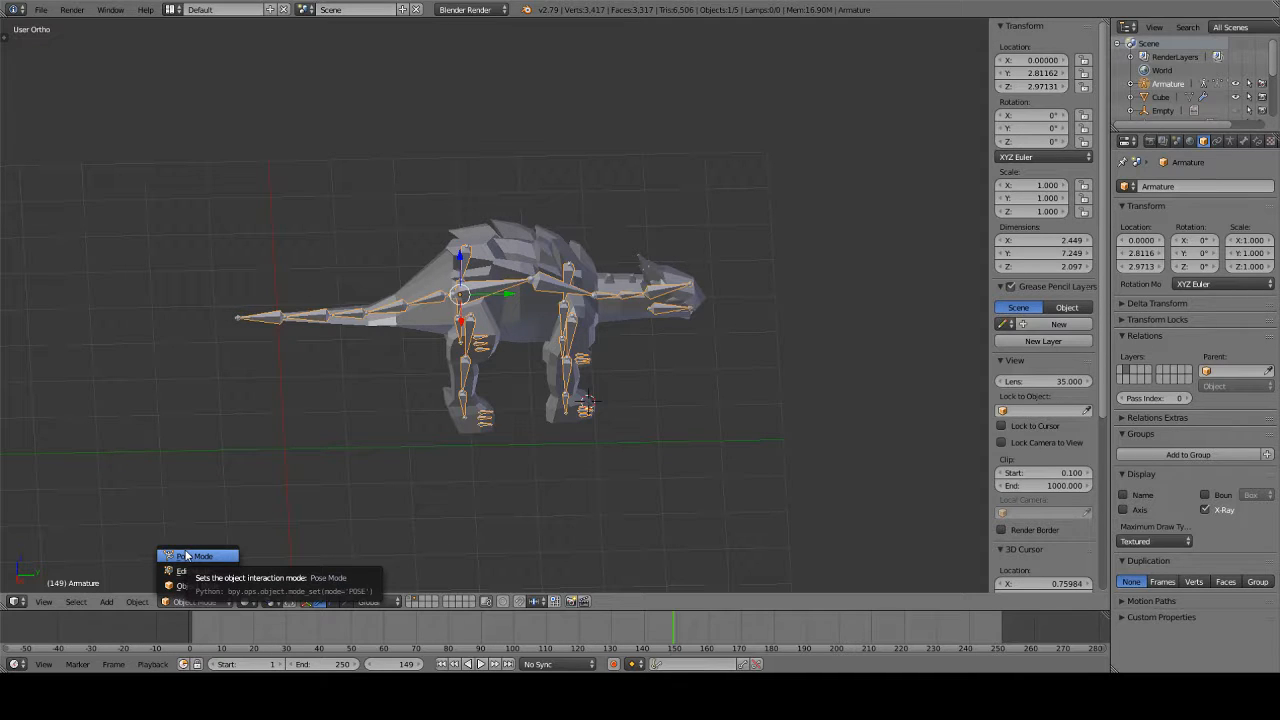
left_click(186, 555)
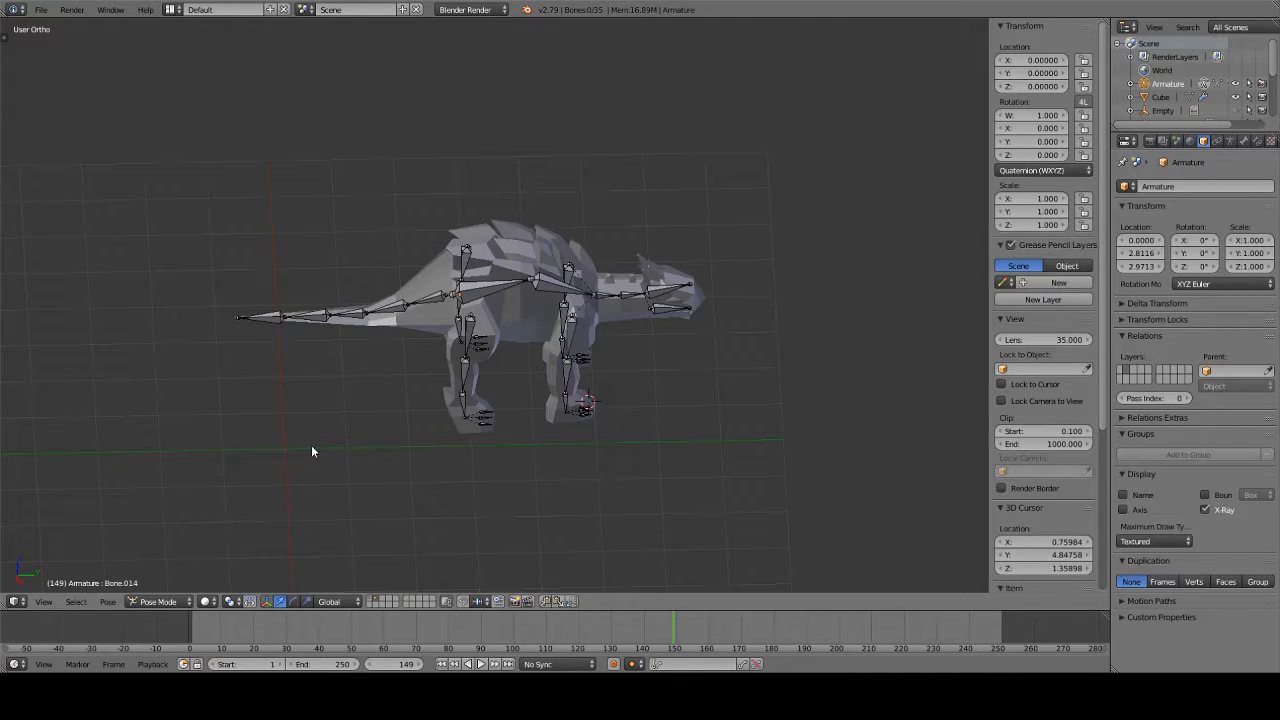
left_click(431, 320)
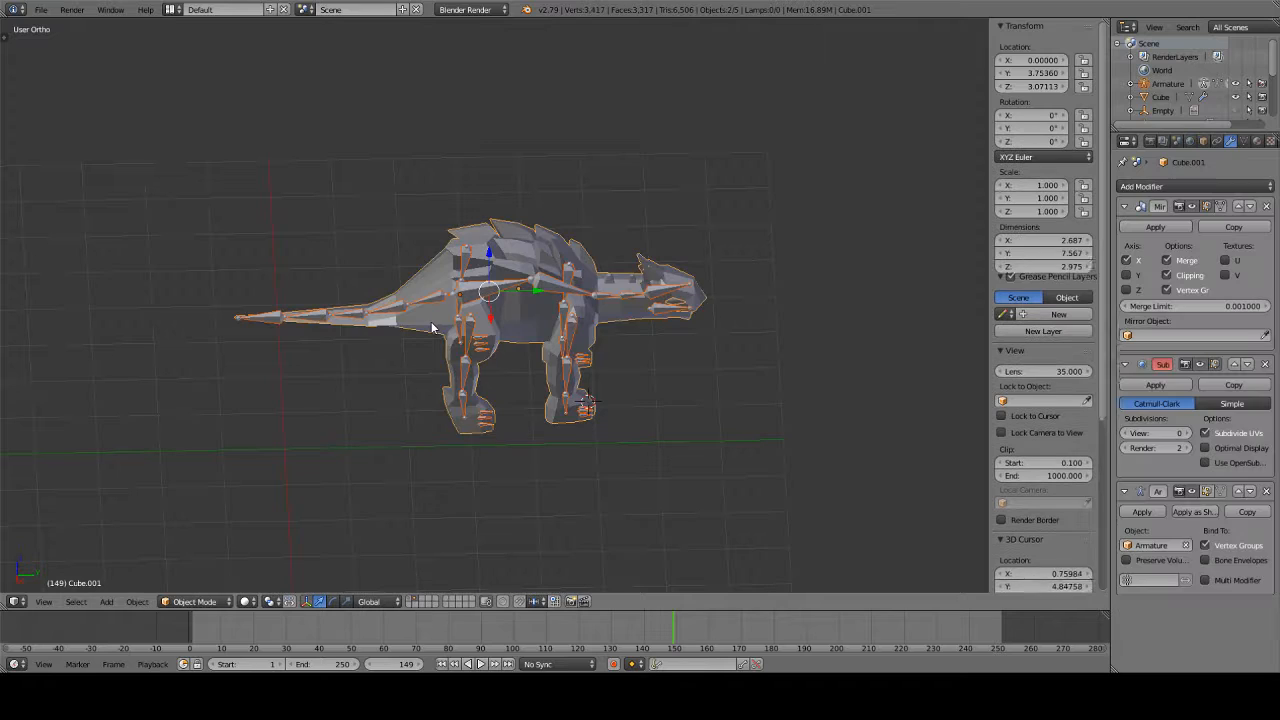
left_click(210, 602)
left_click(197, 526)
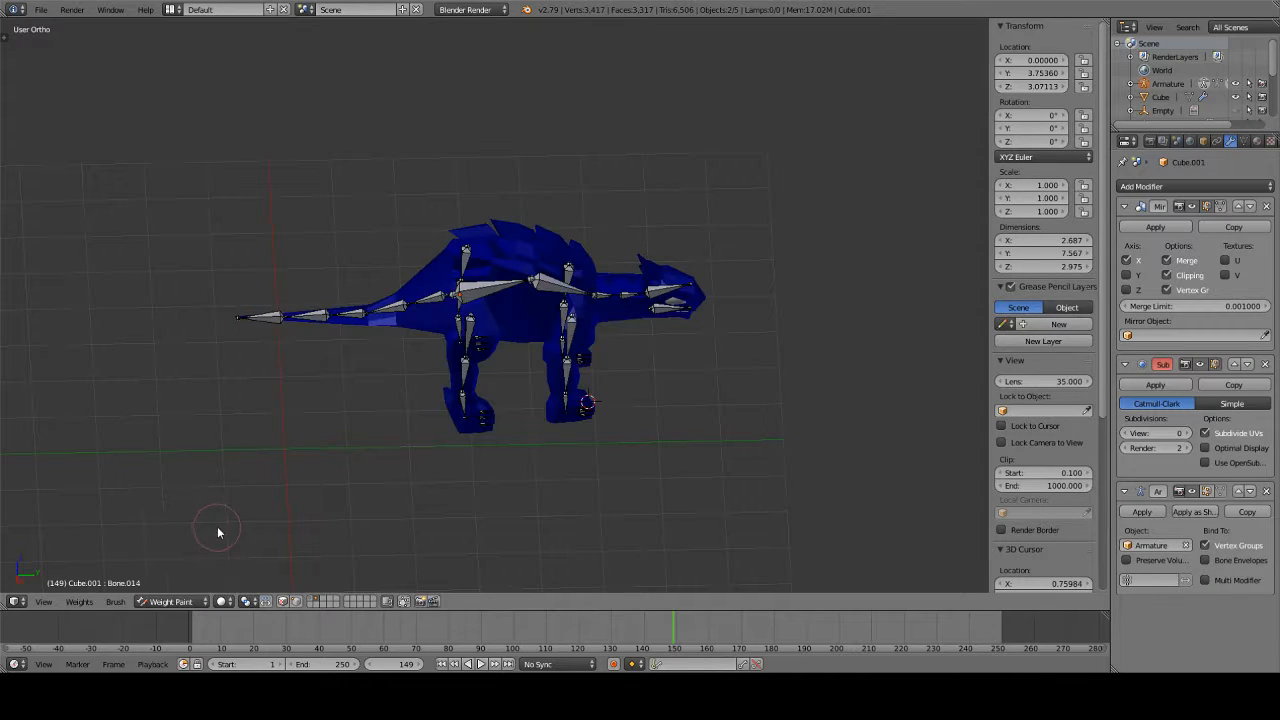
- Select the tail bone nearest the hips for weight painting and show the tail in right orthographic view
right_click(422, 308)
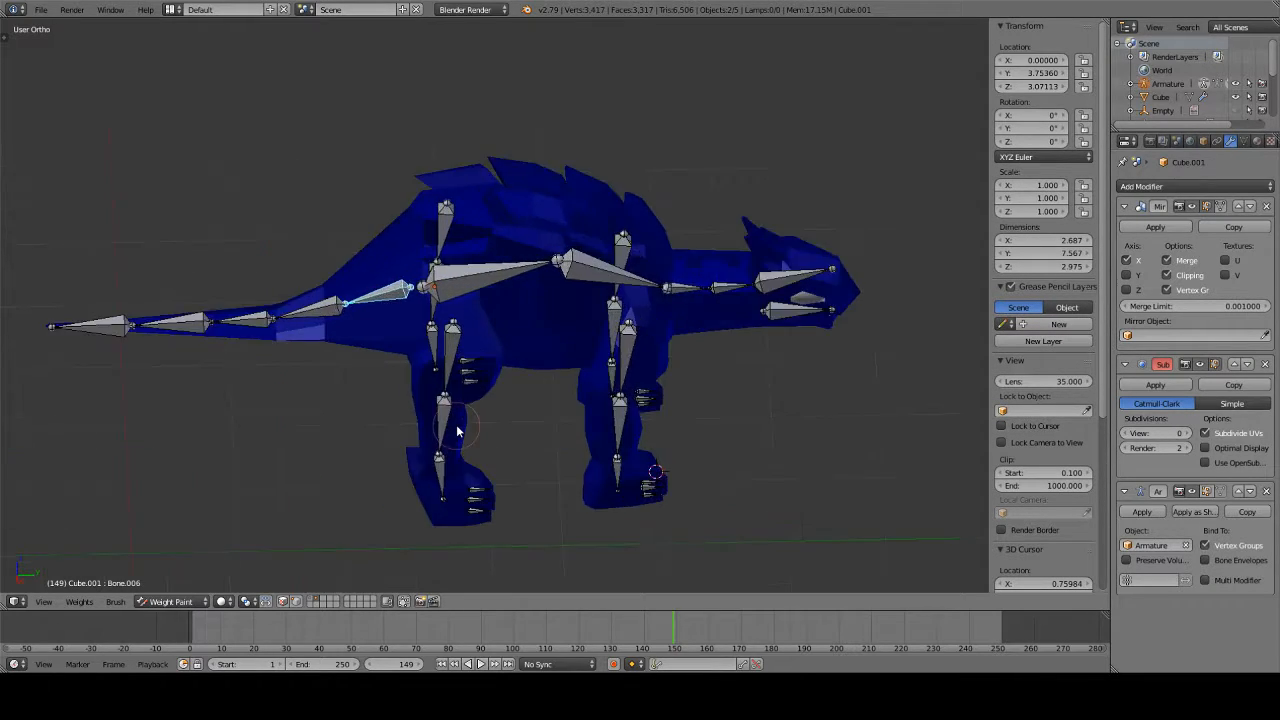
scroll(368, 450, "up", 3)
middle_click_drag(368, 446, 506, 366)
key("KP_3")
scroll(505, 360, "up", 3)
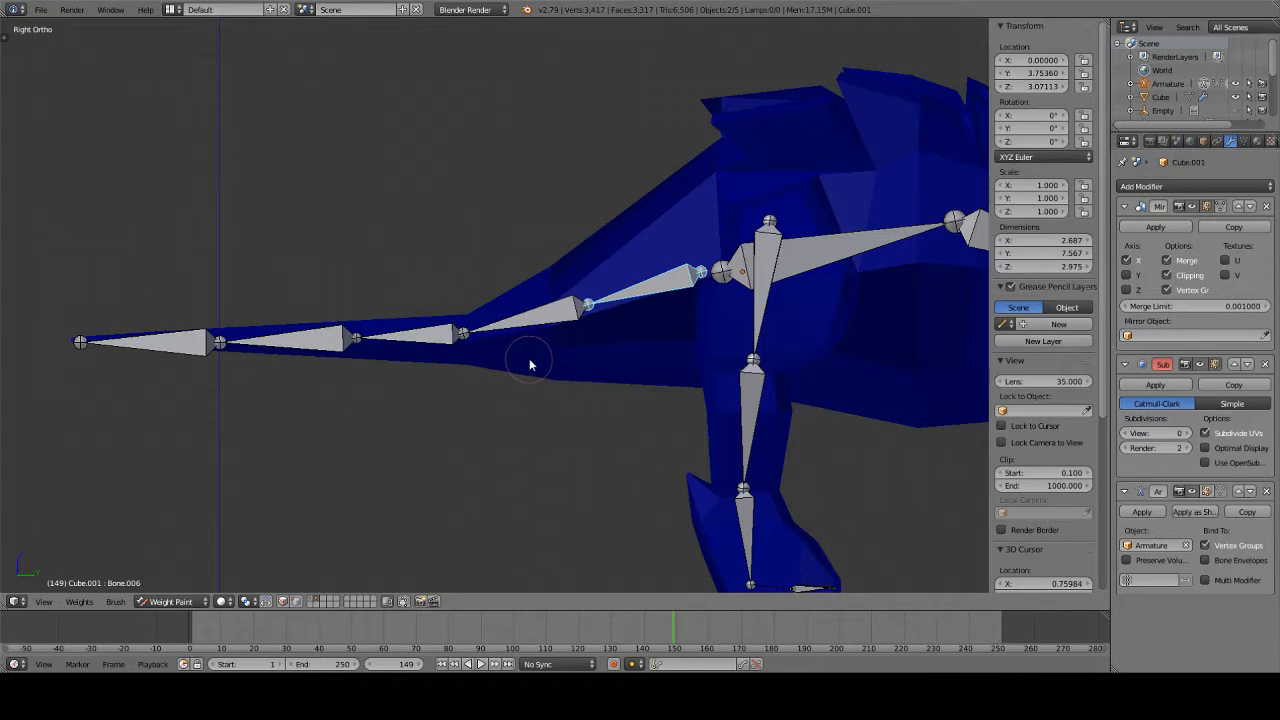
key("w")
left_click(581, 392)
middle_click_drag(551, 363, 499, 295, "shift")
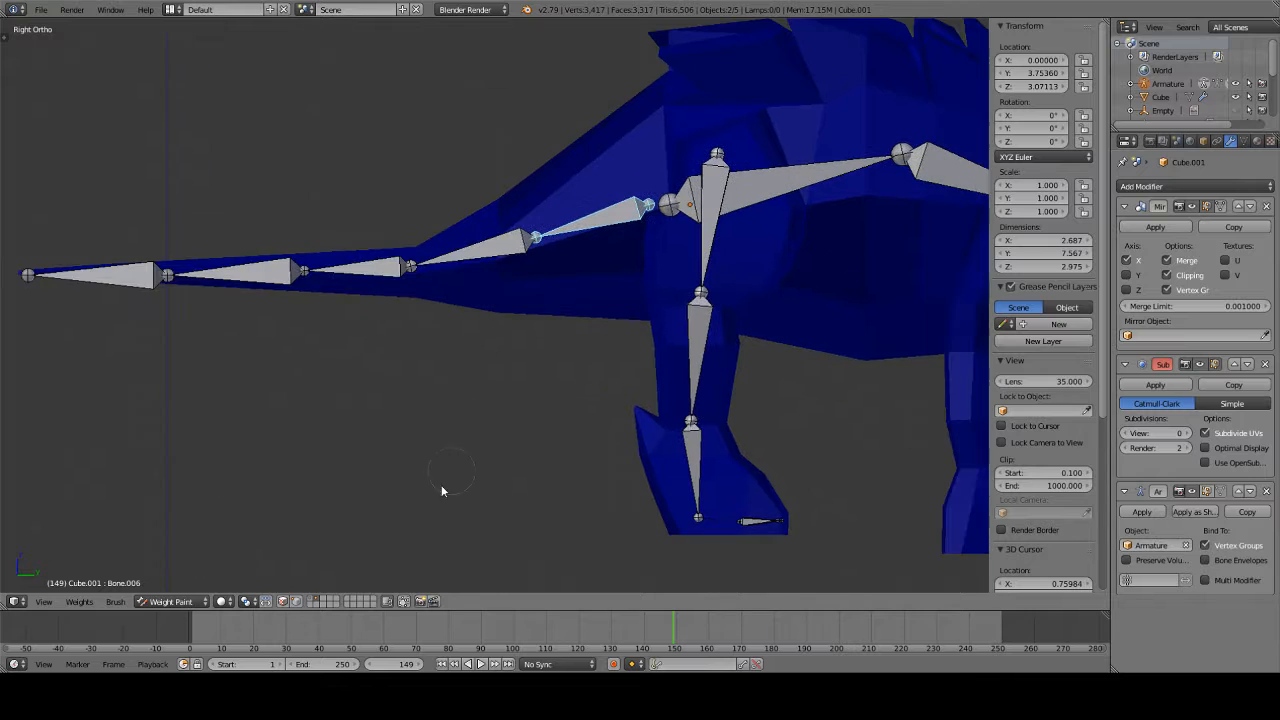
- Switch the mesh to Edit Mode and lasso-select the vertex loop around the thick part of the tail
left_click(154, 599)
left_click(166, 569)
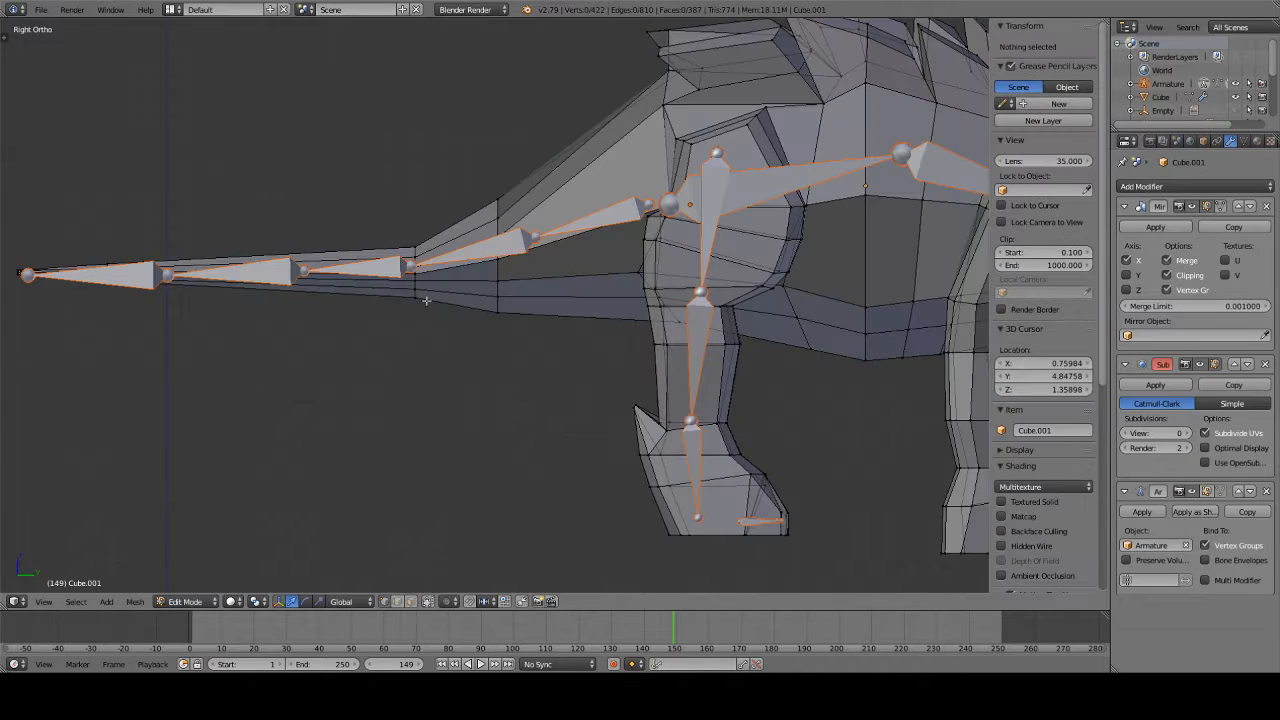
middle_click_drag(485, 265, 482, 392, "shift")
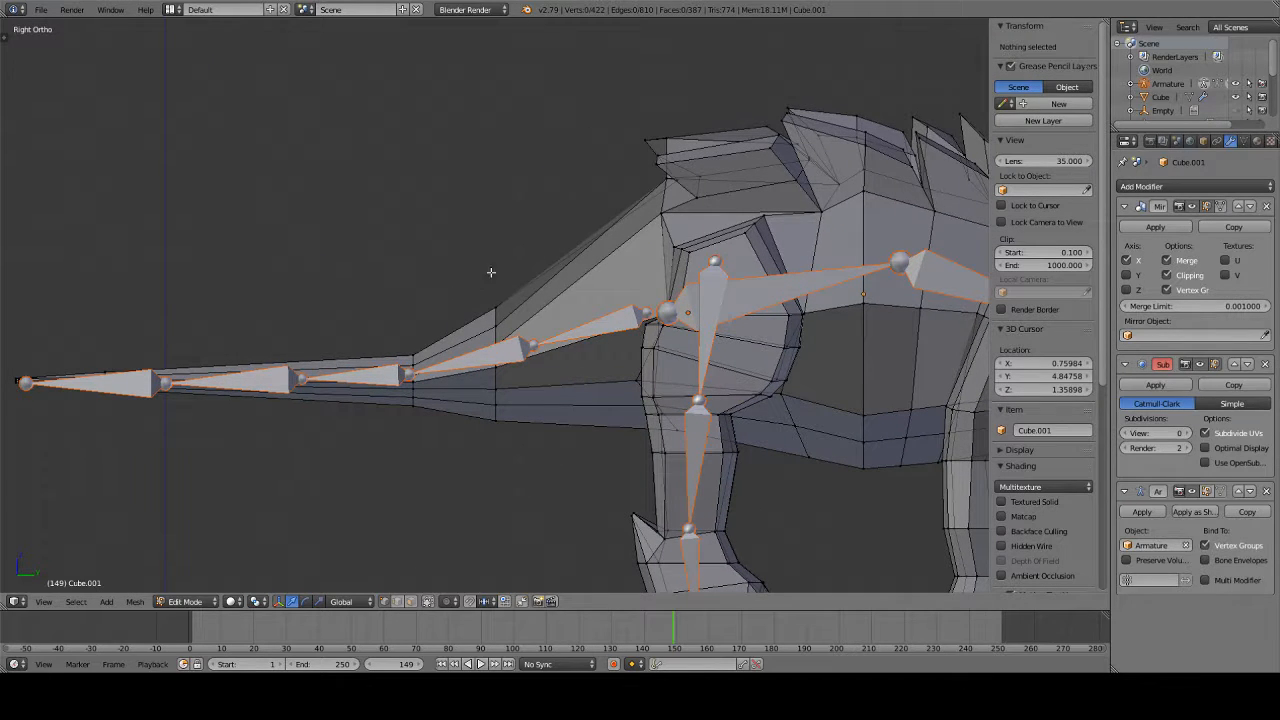
mouse_move(497, 251)
left_mouse_down("ctrl")
mouse_move(497, 534)
mouse_move(544, 369)
left_mouse_up("ctrl")
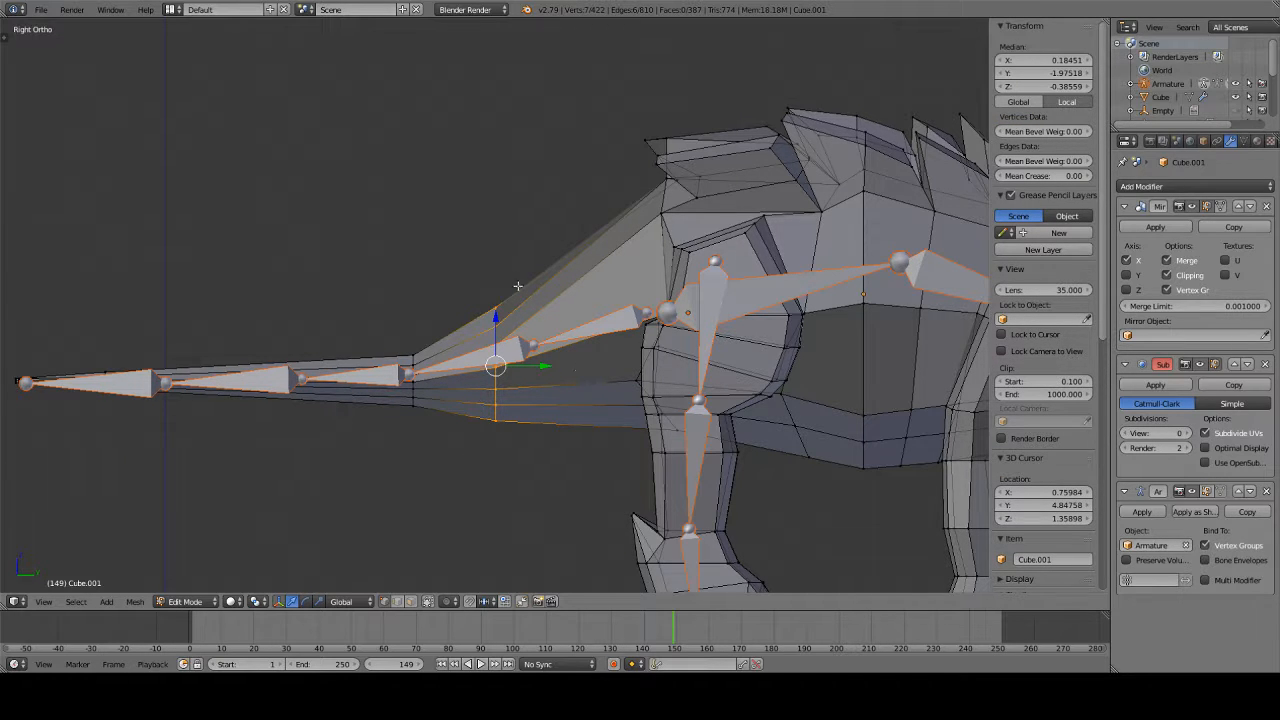
mouse_move(490, 271)
left_mouse_down("ctrl")
mouse_move(530, 518)
mouse_move(549, 471)
left_mouse_up("ctrl")
- Look through the transform, view, shading and mesh display settings for the selected tail vertices
scroll(1046, 398, "down", 2)
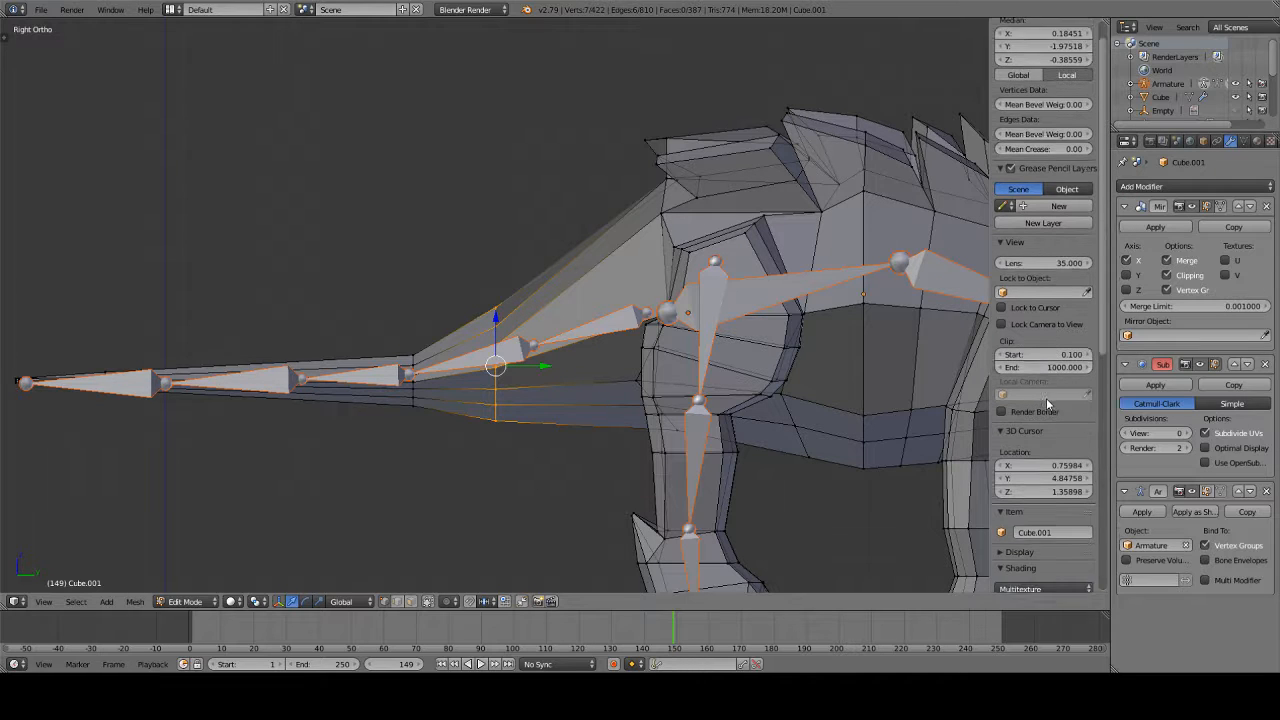
scroll(1046, 402, "down", 5)
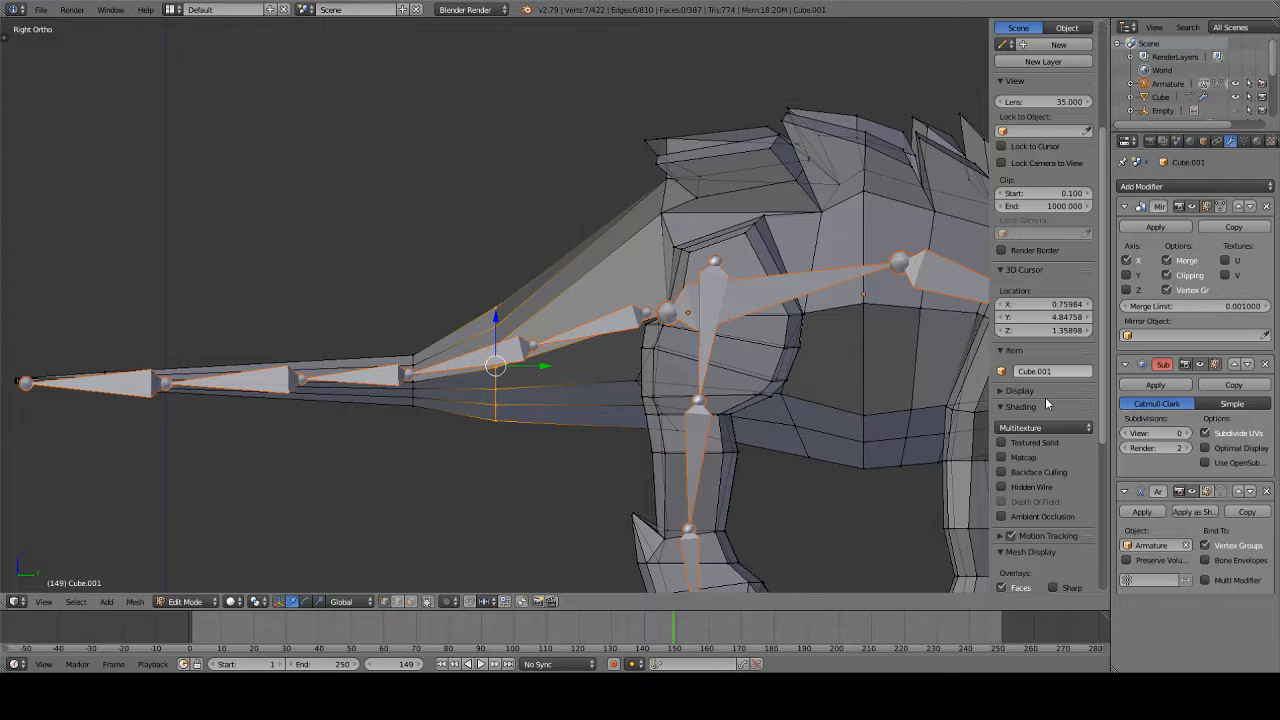
scroll(1046, 403, "down", 5)
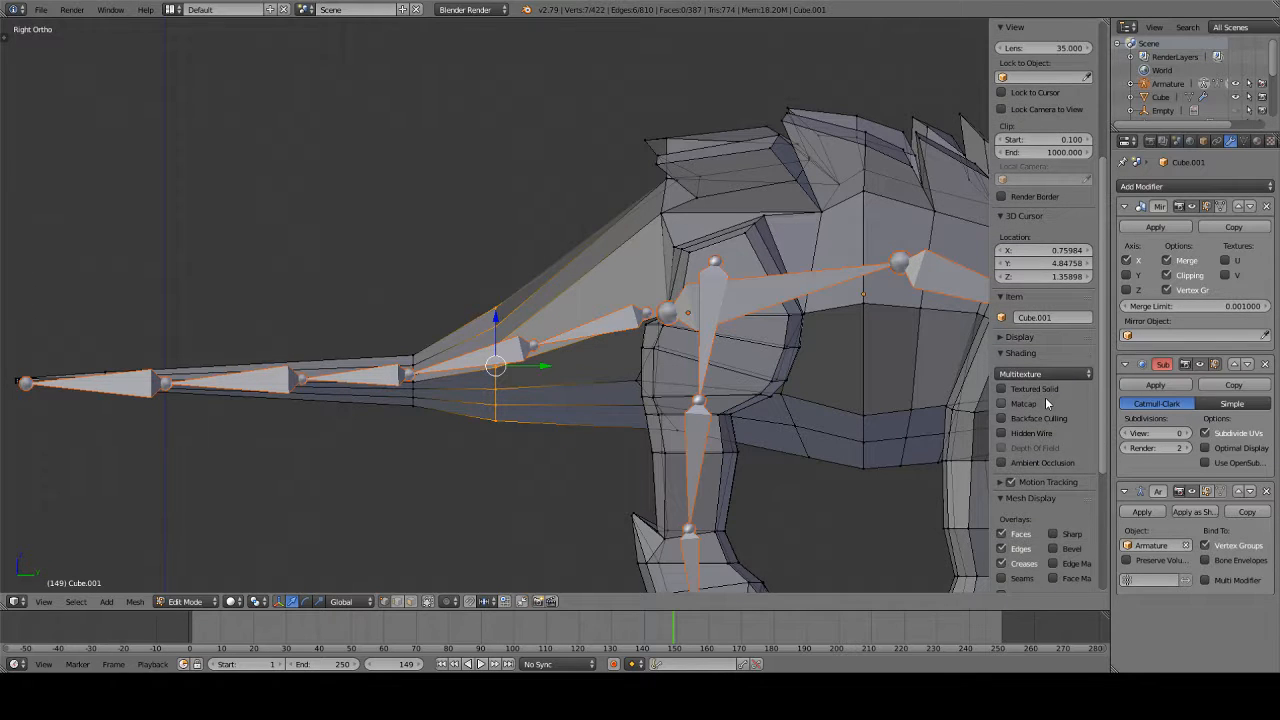
scroll(1045, 401, "down", 5)
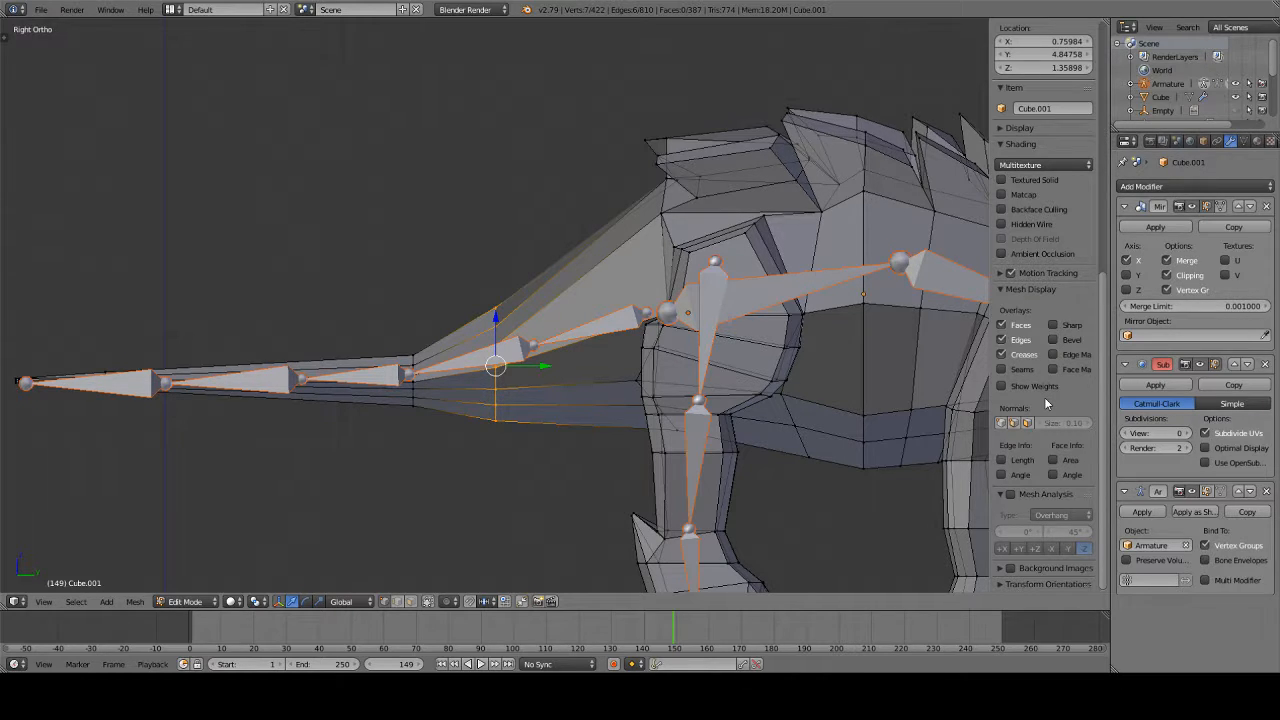
scroll(1044, 397, "up", 12)
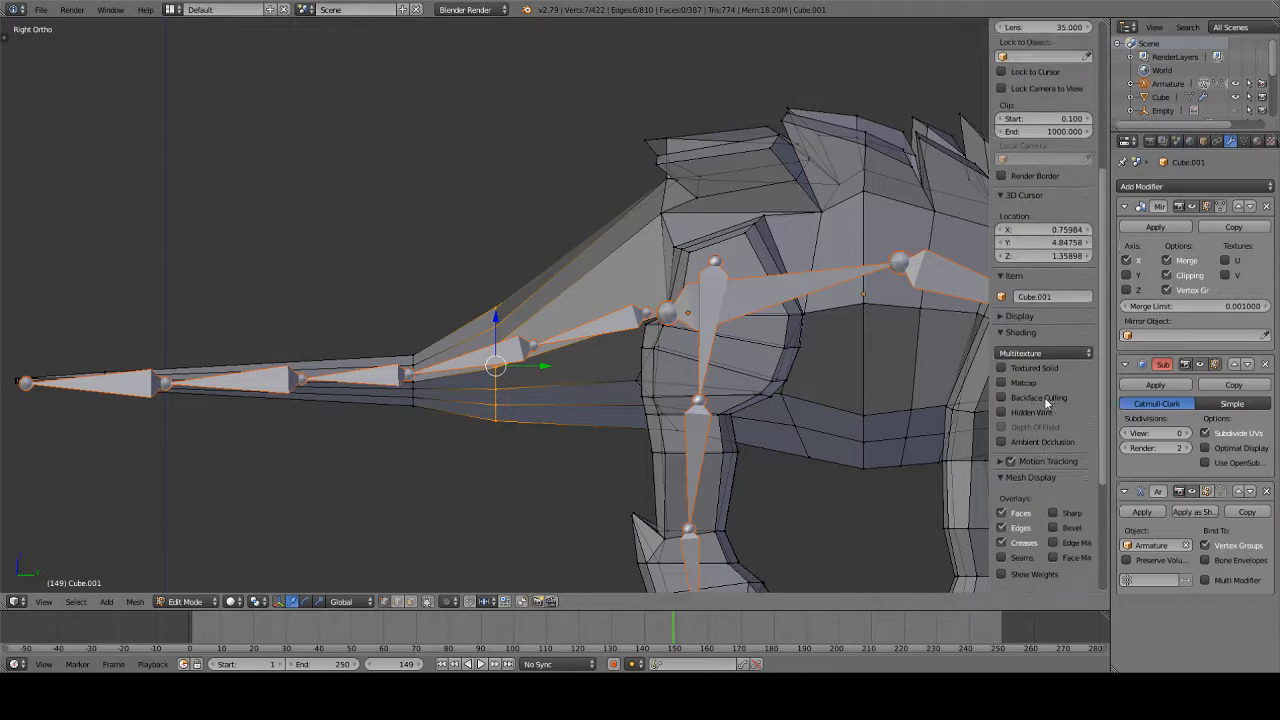
scroll(1044, 397, "up", 5)
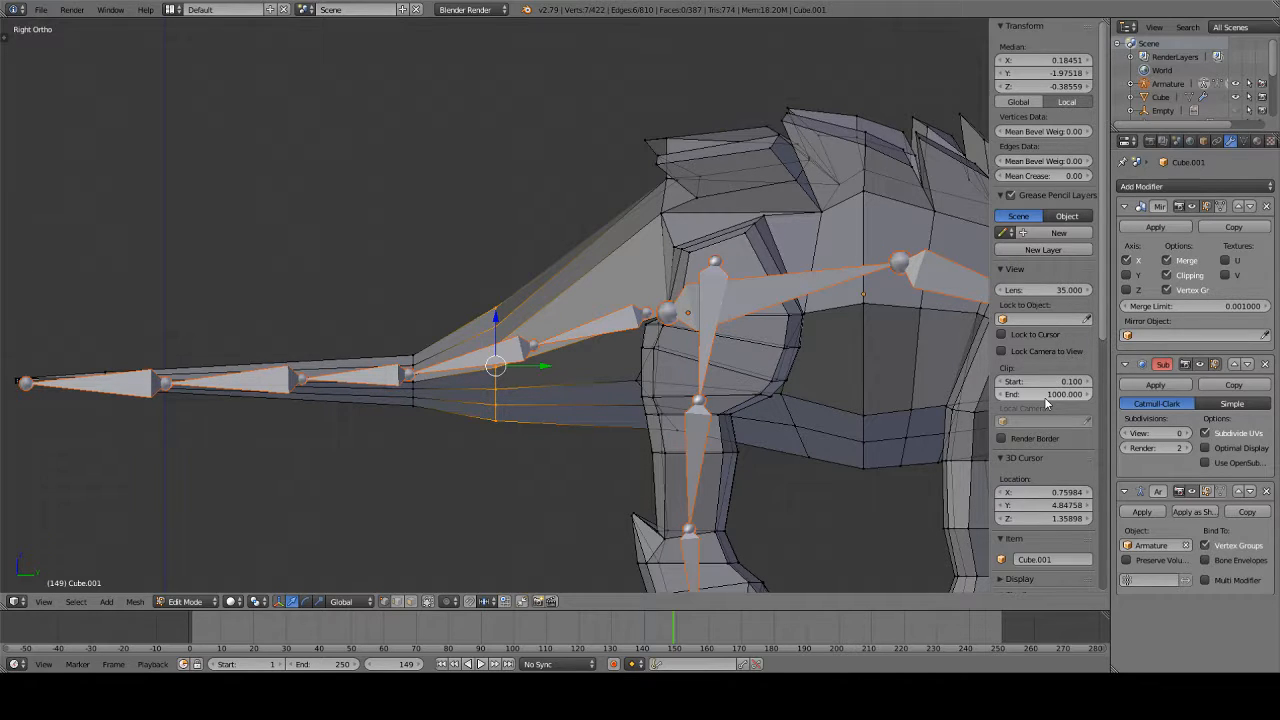
middle_click_drag(166, 400, 161, 431)
key("KP_3")
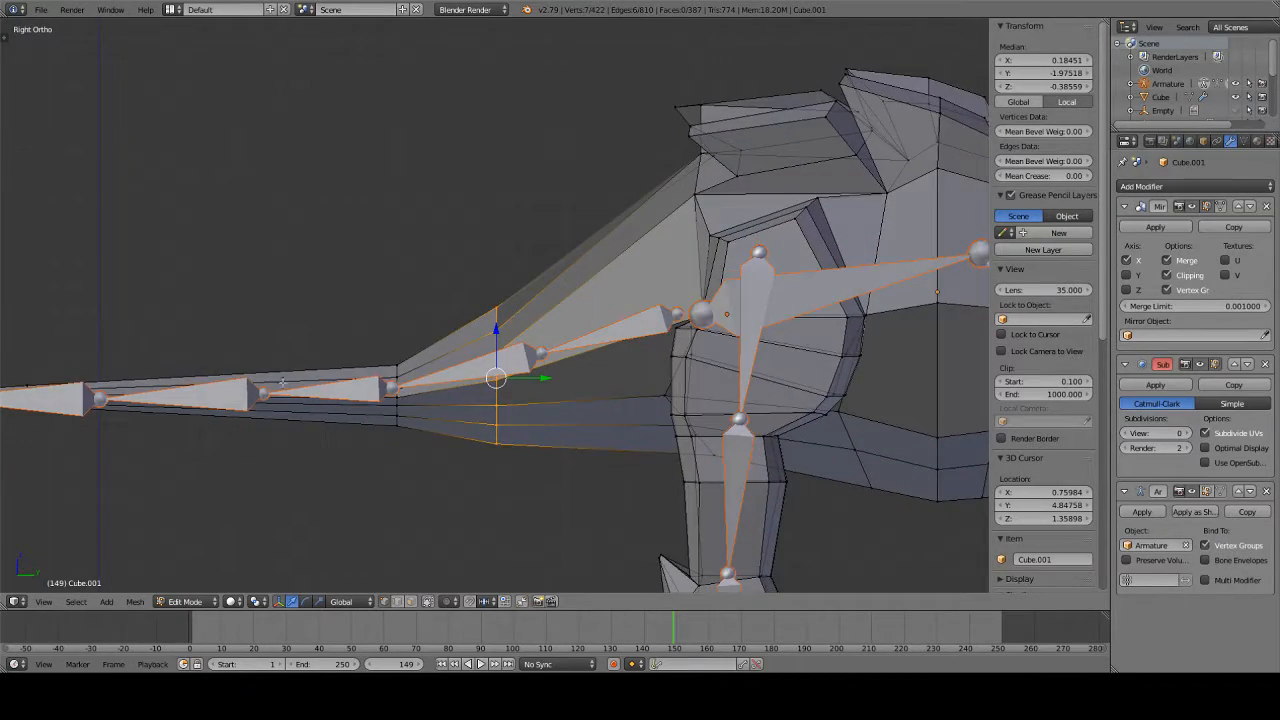
scroll(290, 379, "down", 3)
scroll(361, 352, "up", 4)
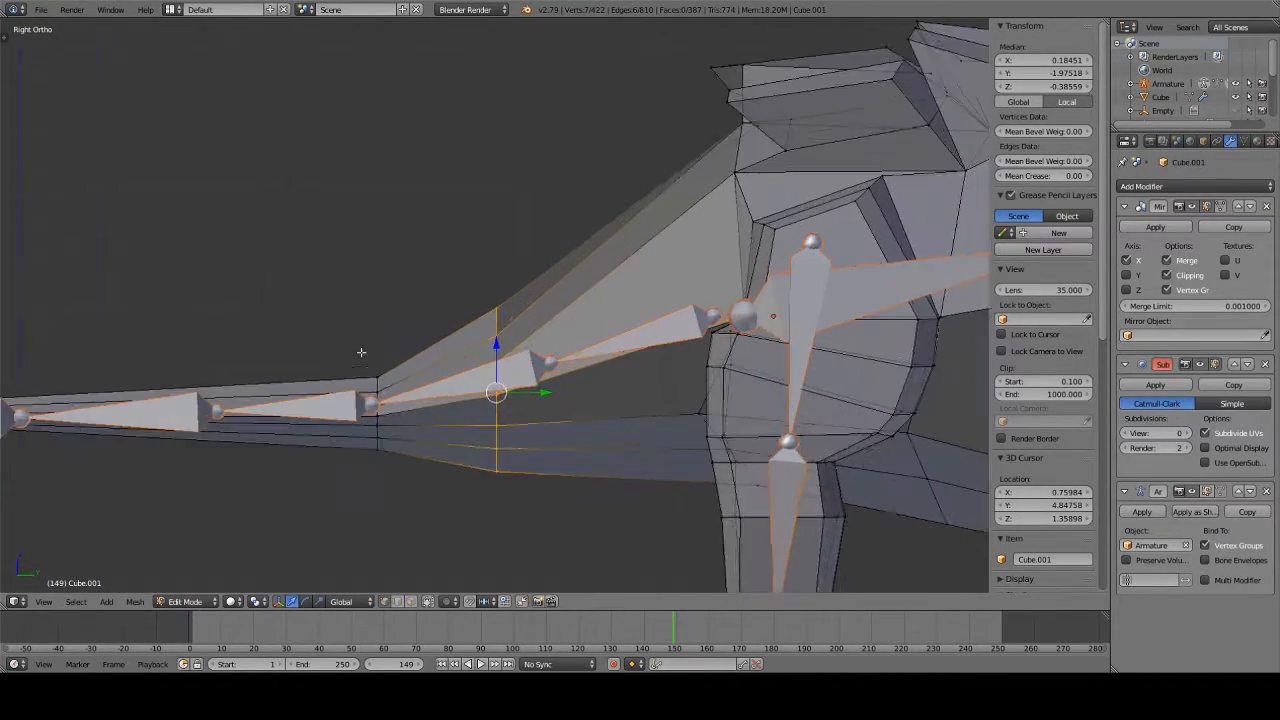
- Return the mesh to Weight Paint mode and show the brush settings beside the side view of the tail
left_click(208, 602)
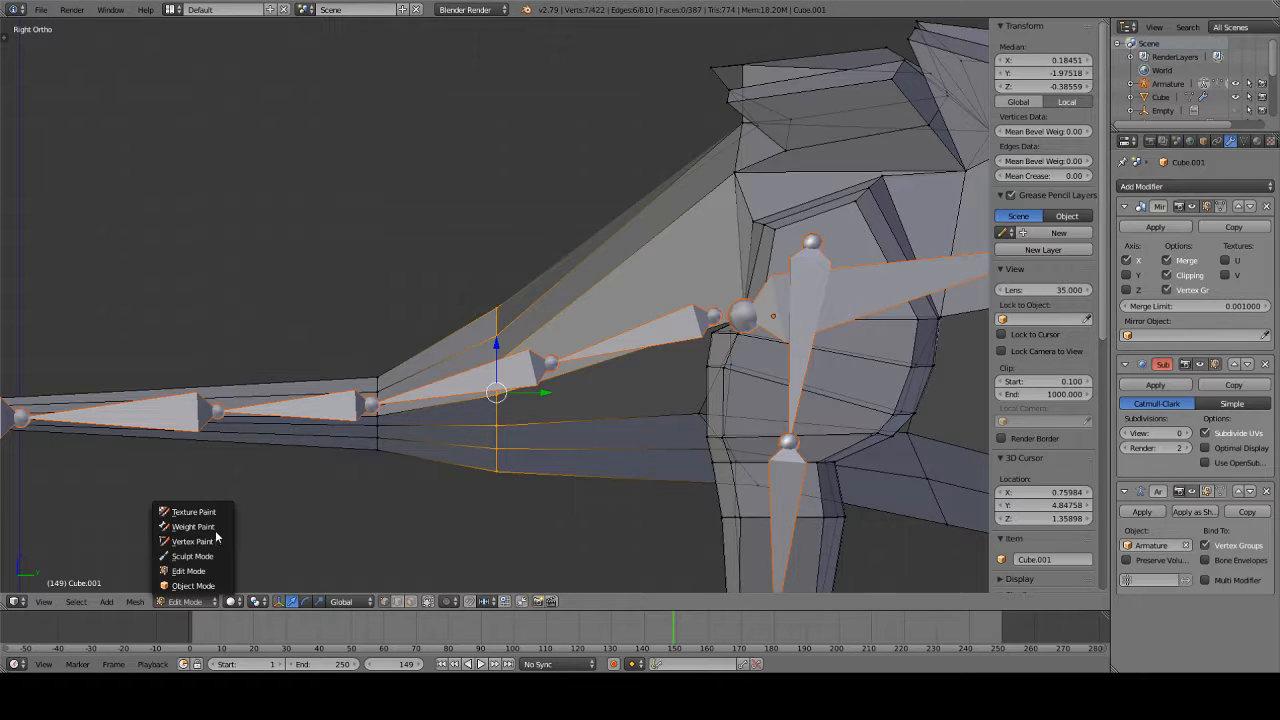
left_click(217, 528)
scroll(507, 390, "down", 4)
scroll(517, 427, "up", 4)
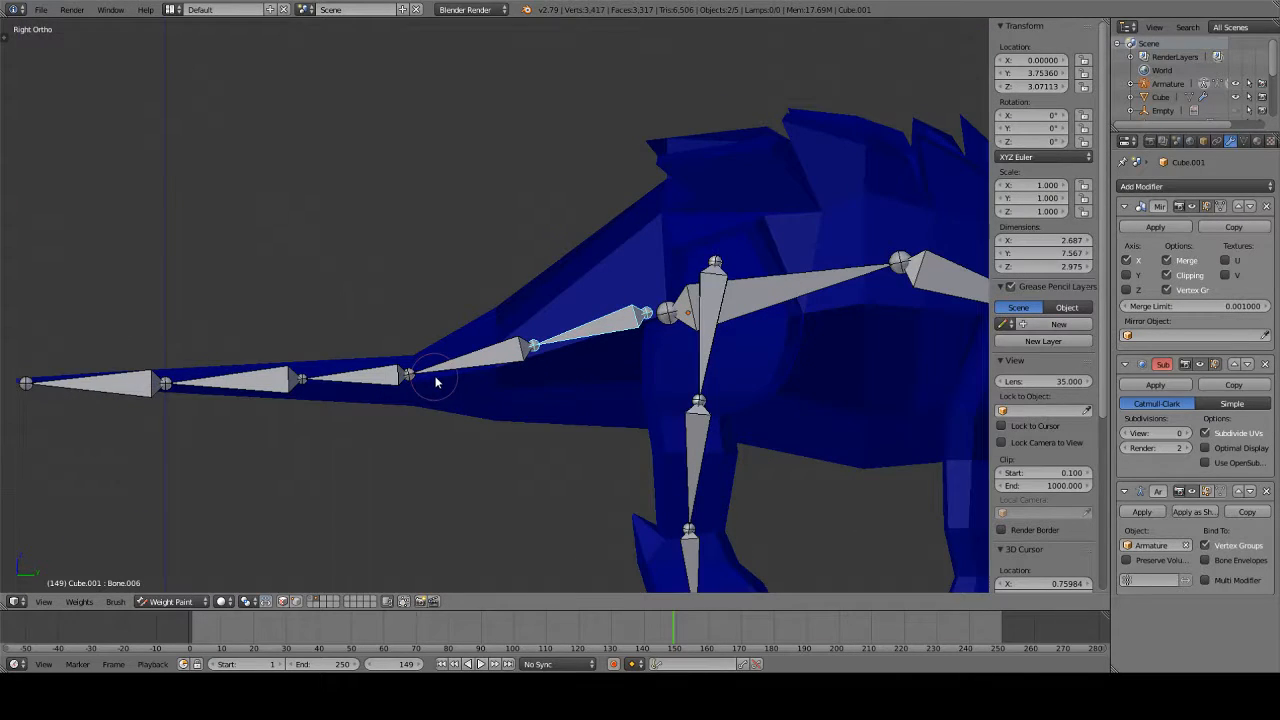
key("t")
scroll(197, 317, "up", 1)
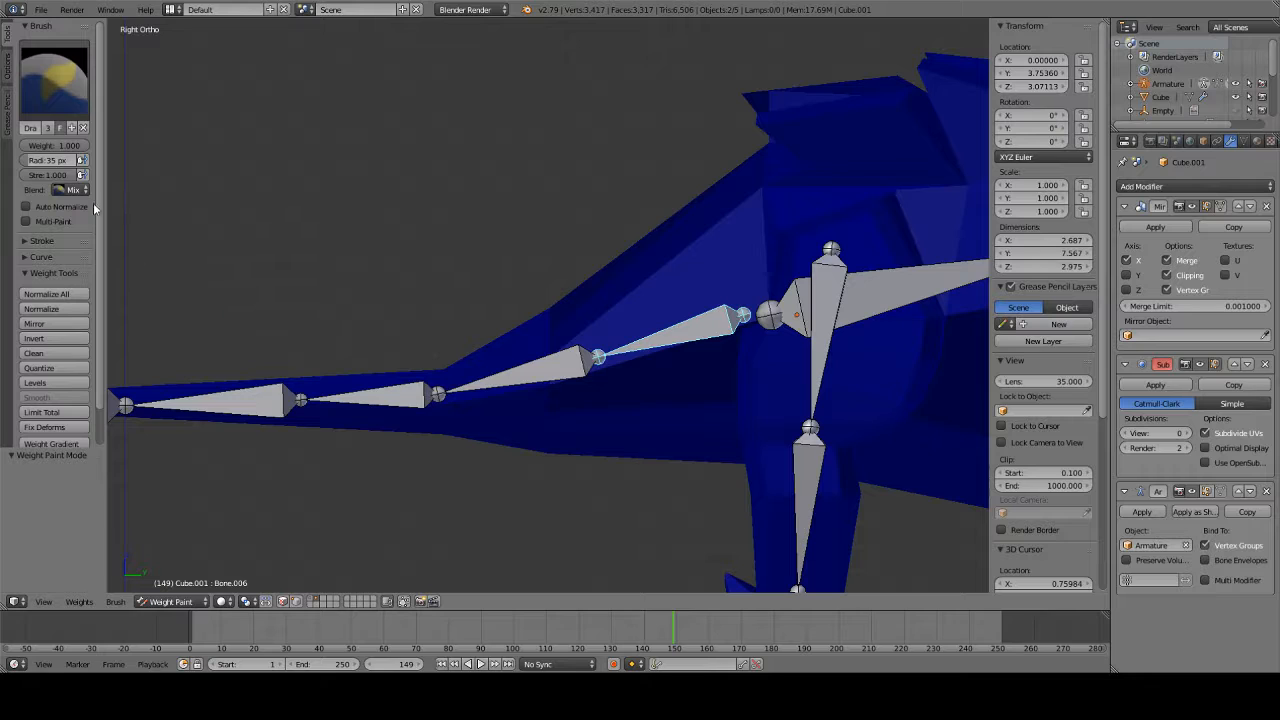
- Try painting the thick tail loop at strength 1.000, test-rotate the tail bone, cancel the rotation and undo the stroke
left_click_drag(560, 266, 556, 652)
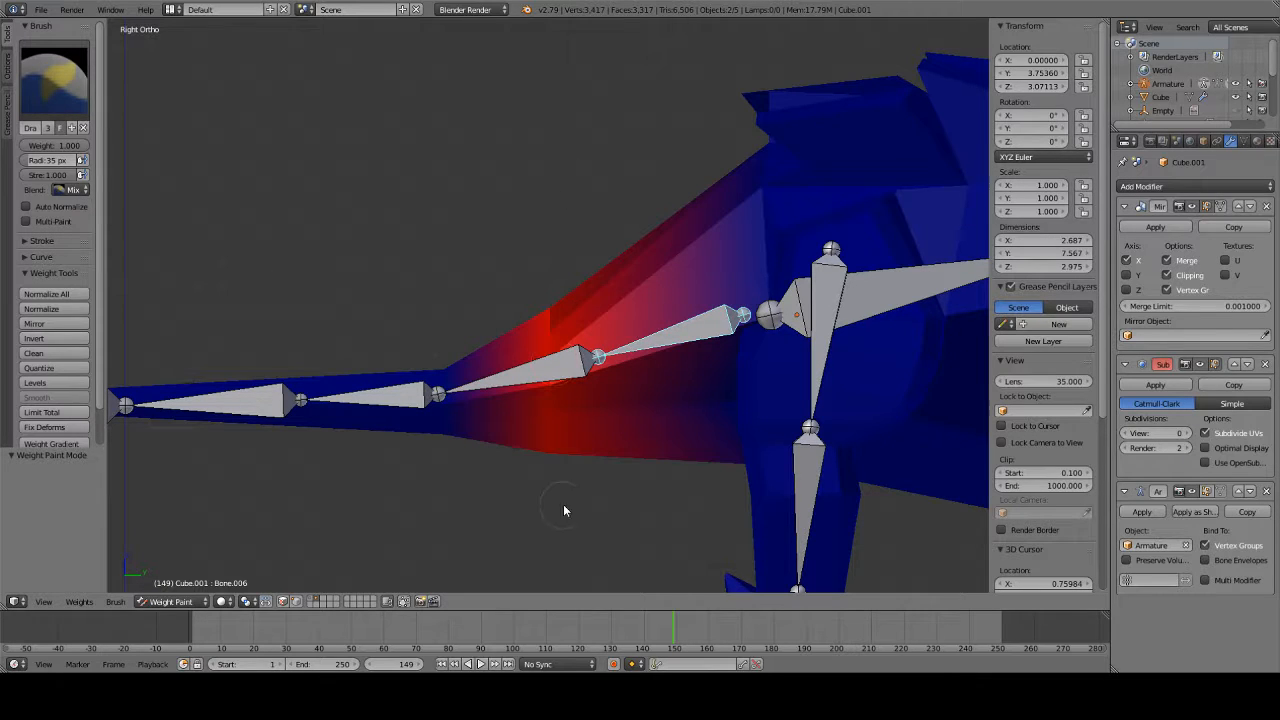
key("r")
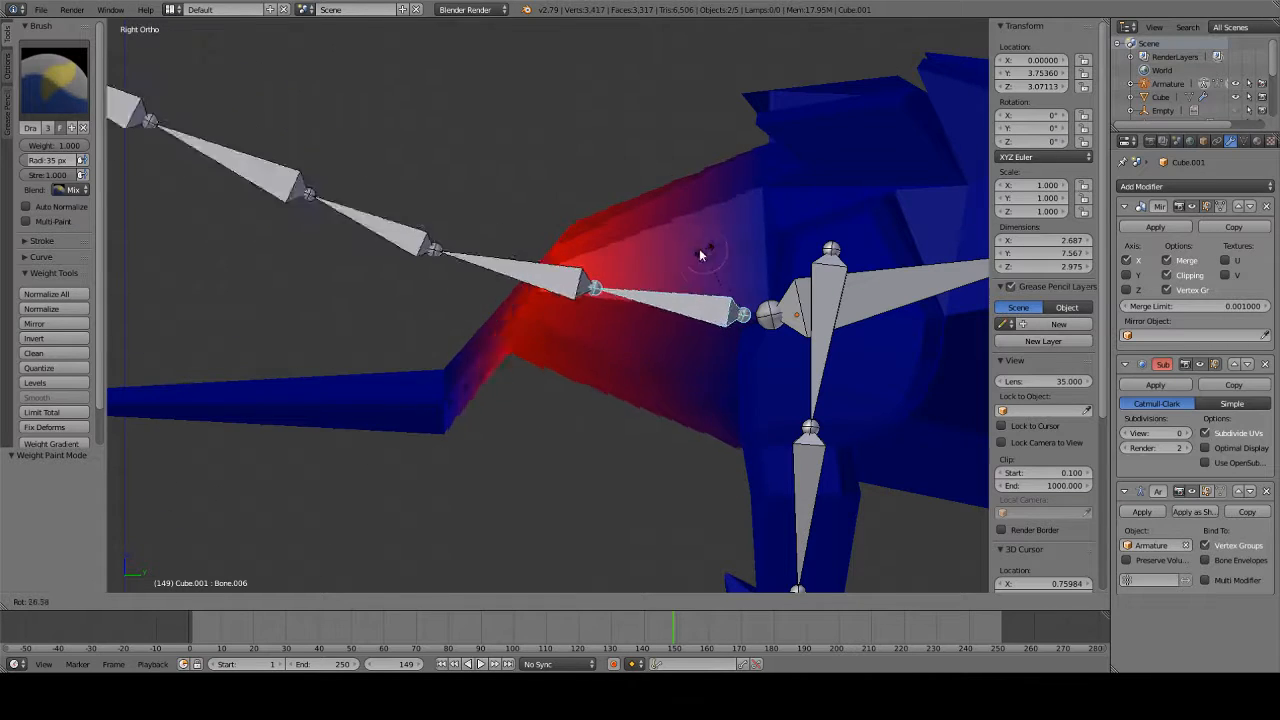
right_click(471, 262)
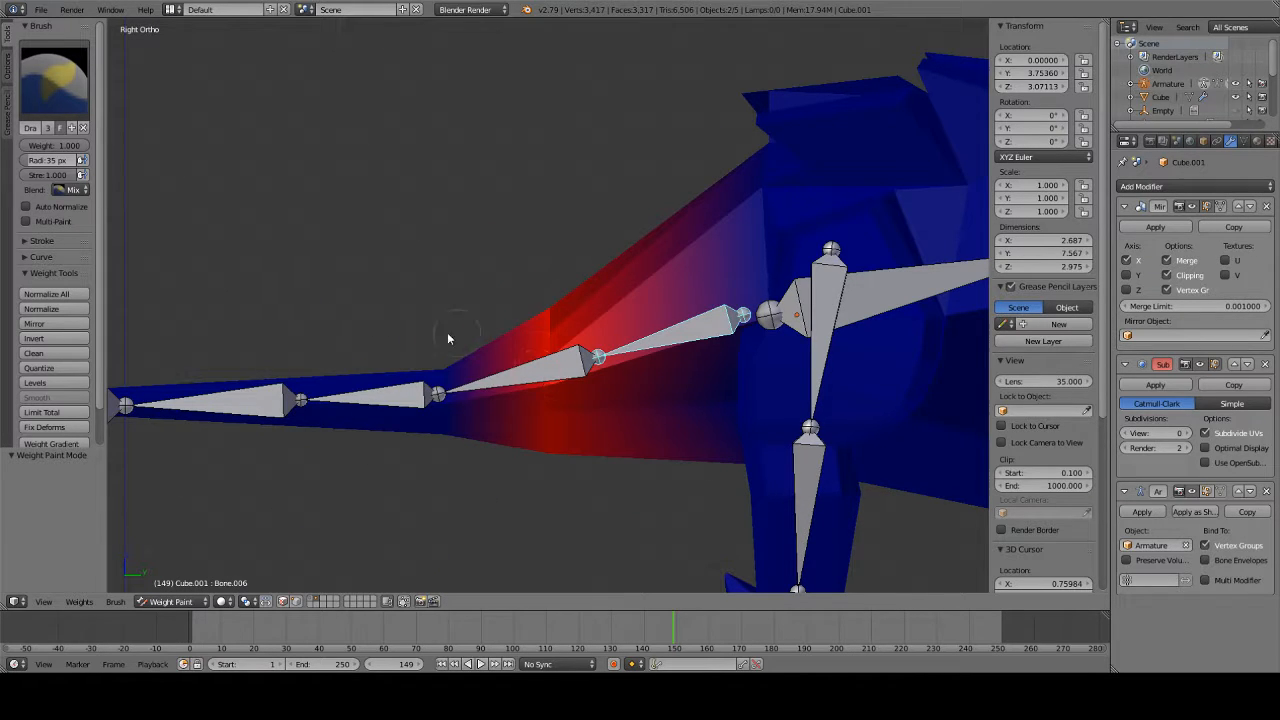
key("ctrl+z")
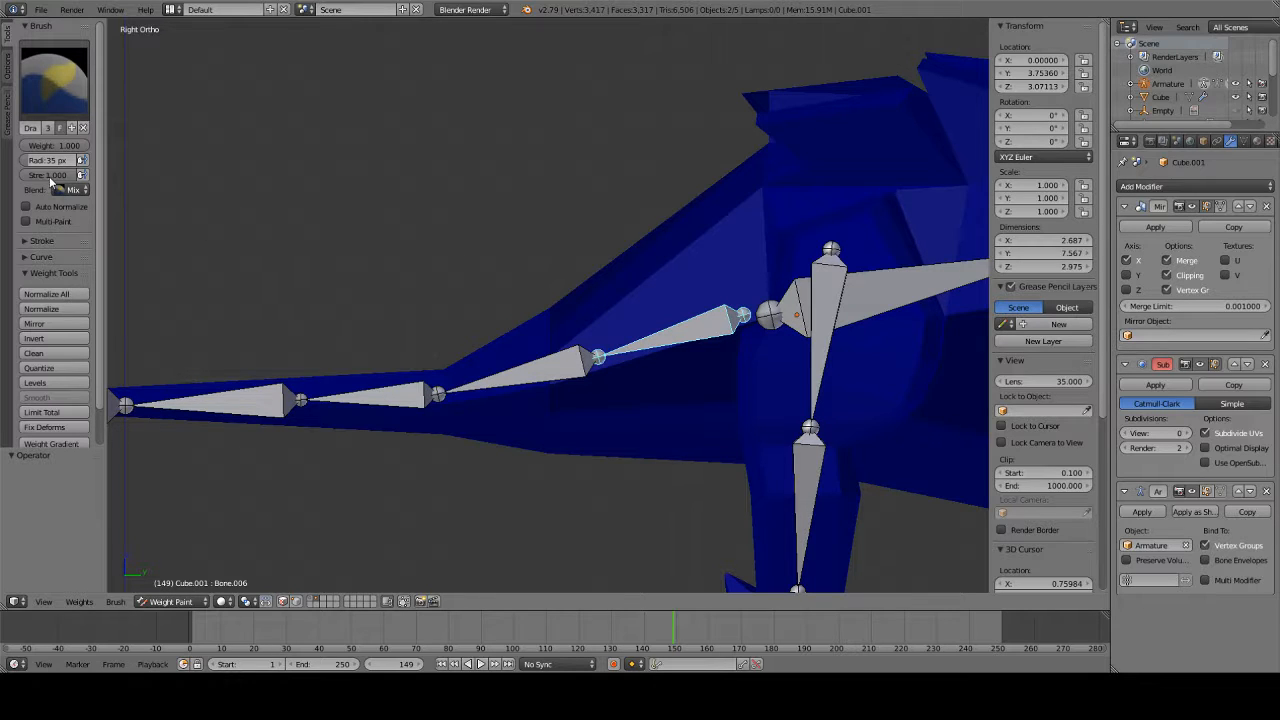
- Set the brush strength to 0.513 and paint the thick tail loop's weights for the tail bone nearest the hips
left_click_drag(50, 180, 36, 180)
left_click_drag(563, 286, 546, 492)
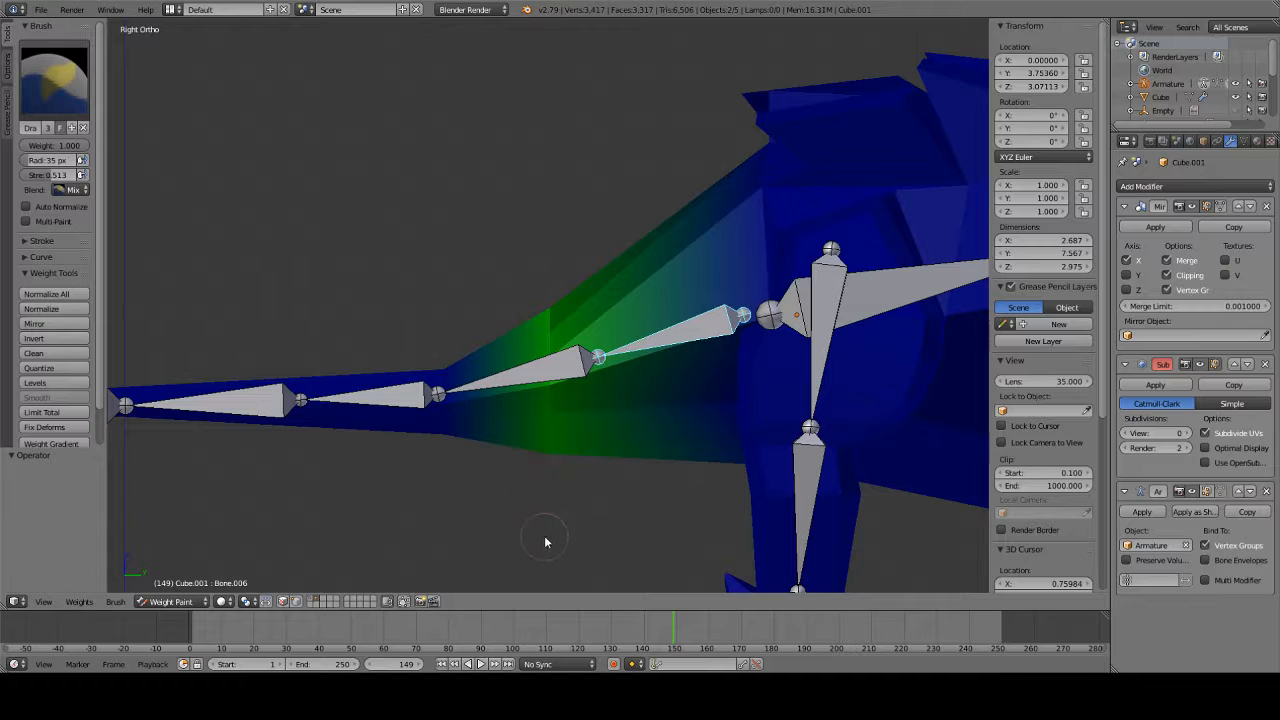
left_click_drag(766, 129, 755, 235)
- Try extending the painted weights across the underside of the tail base up to the hips, then undo those strokes
middle_click_drag(701, 234, 740, 83)
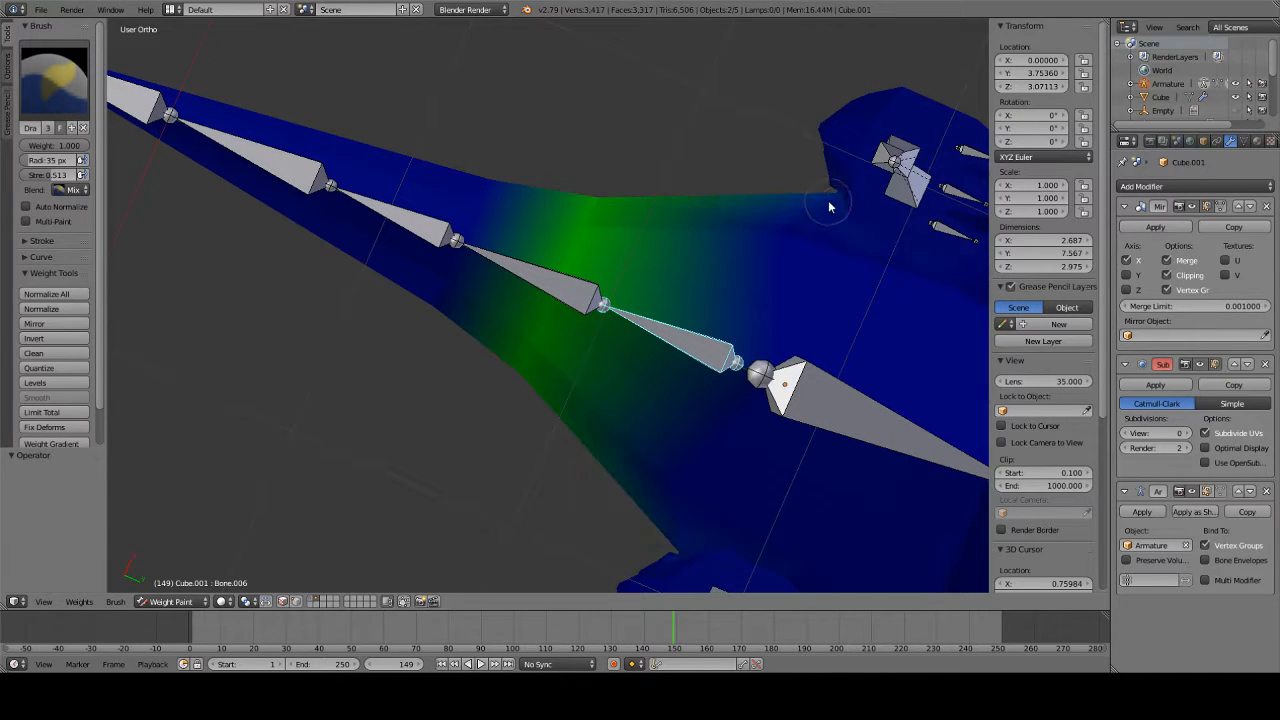
left_click_drag(814, 229, 778, 321)
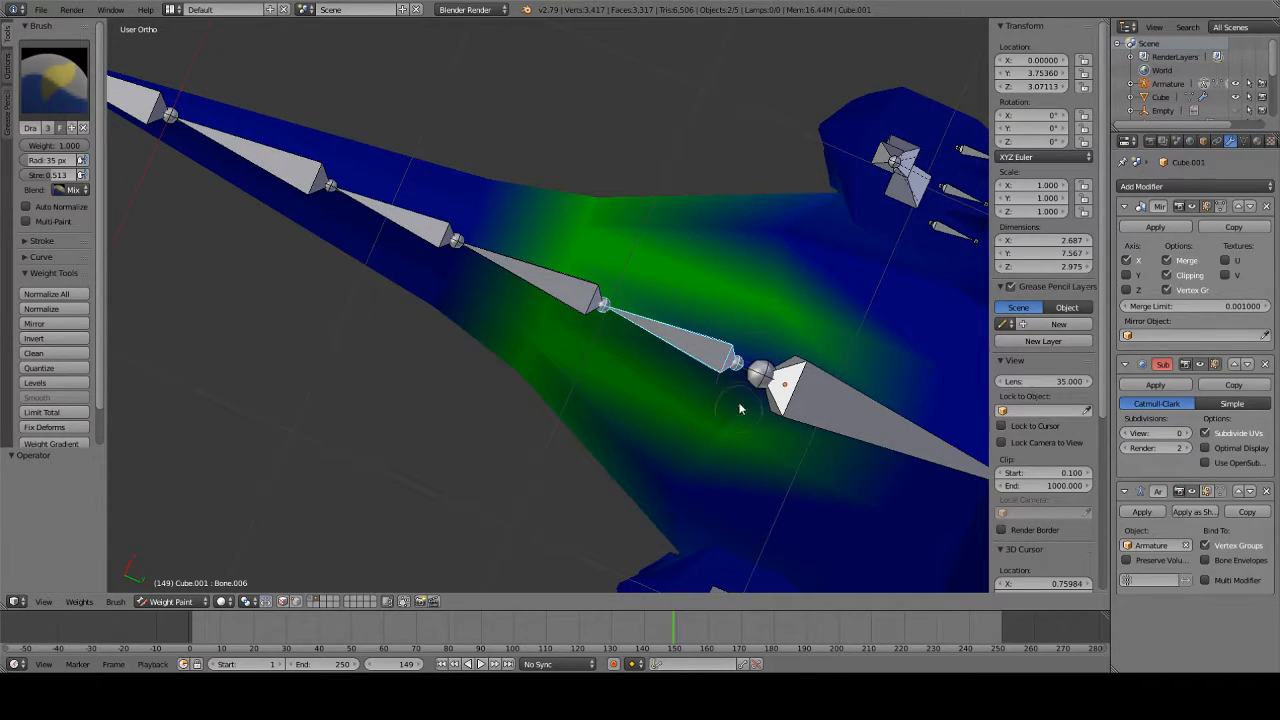
left_click_drag(809, 223, 745, 270)
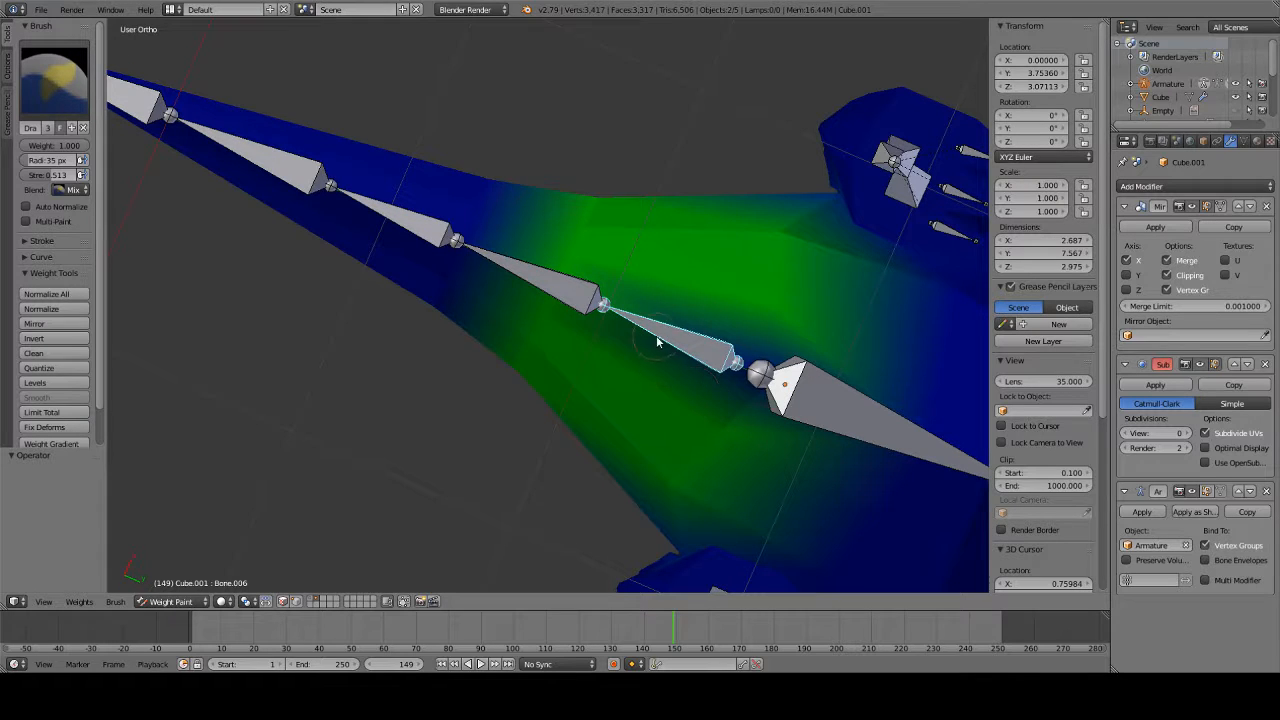
left_click_drag(657, 342, 793, 387)
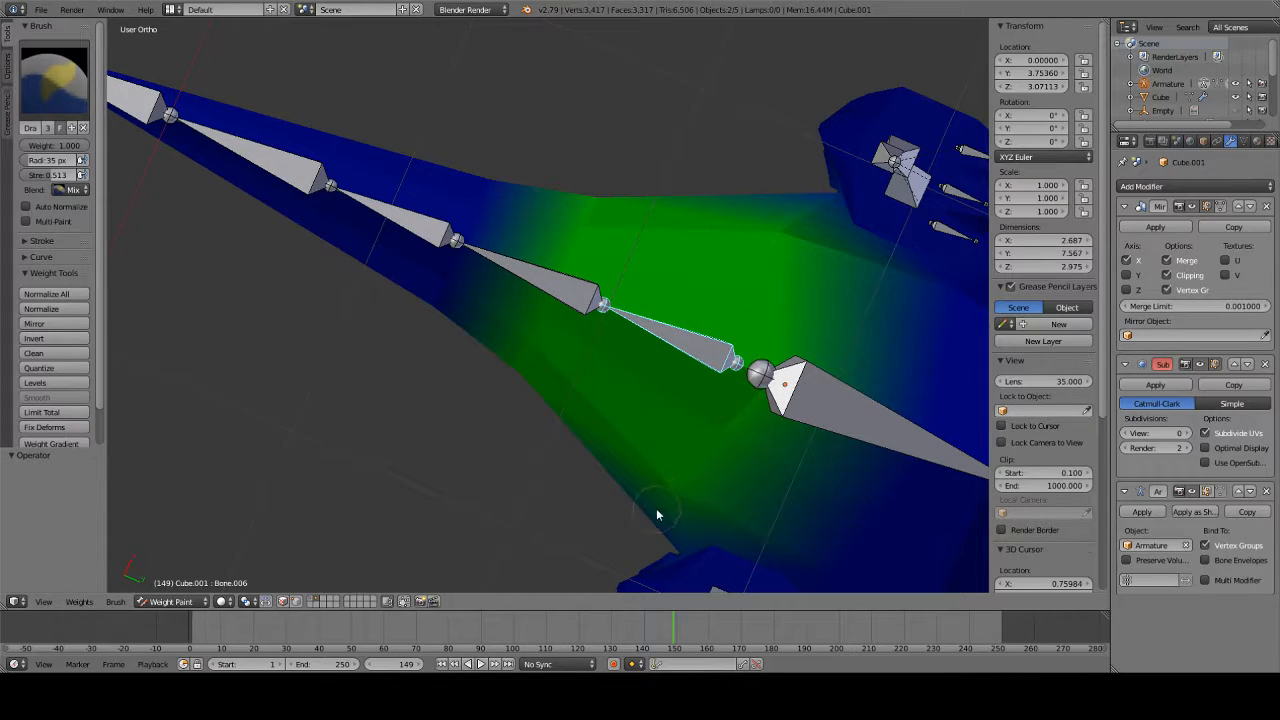
mouse_move(543, 432)
middle_mouse_down()
mouse_move(709, 471)
mouse_move(760, 29)
mouse_move(716, 35)
middle_mouse_up()
key("ctrl+z")
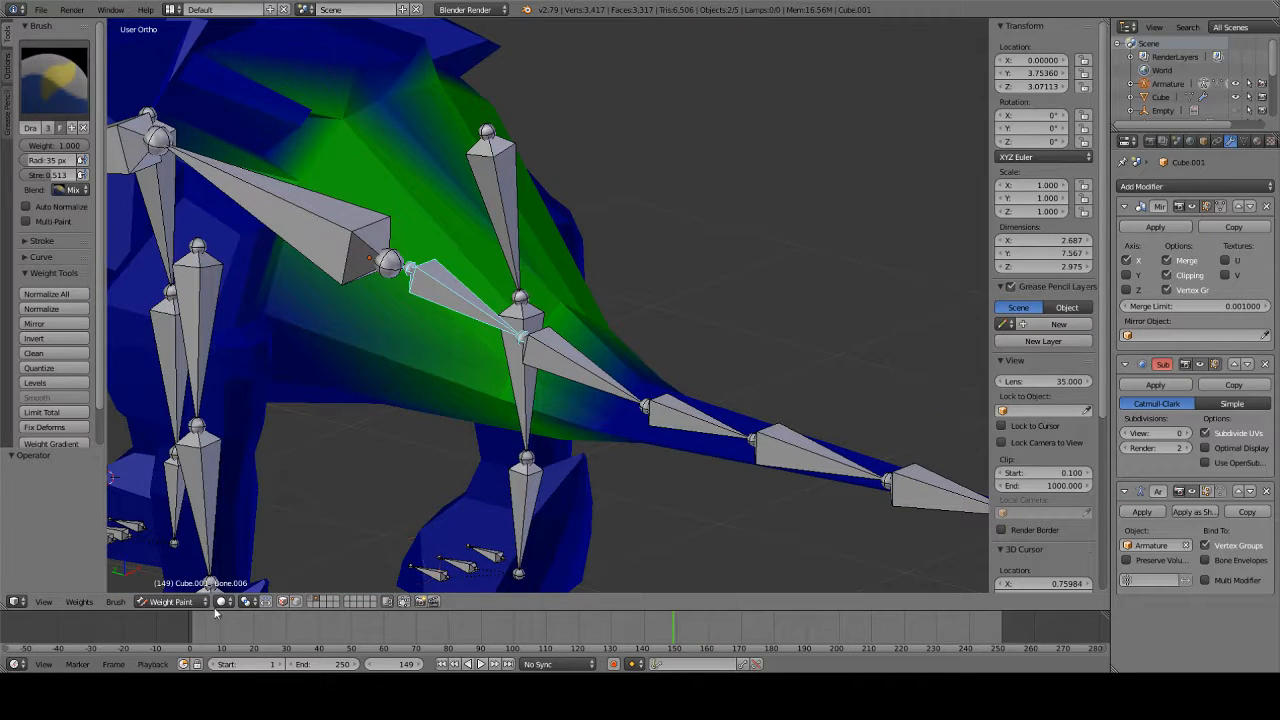
left_click(168, 601)
key("ctrl+z")
- Check the mesh briefly in Edit Mode, return to Weight Paint mode and inspect the tail base's weights from several angles
left_click(176, 604)
left_click(182, 571)
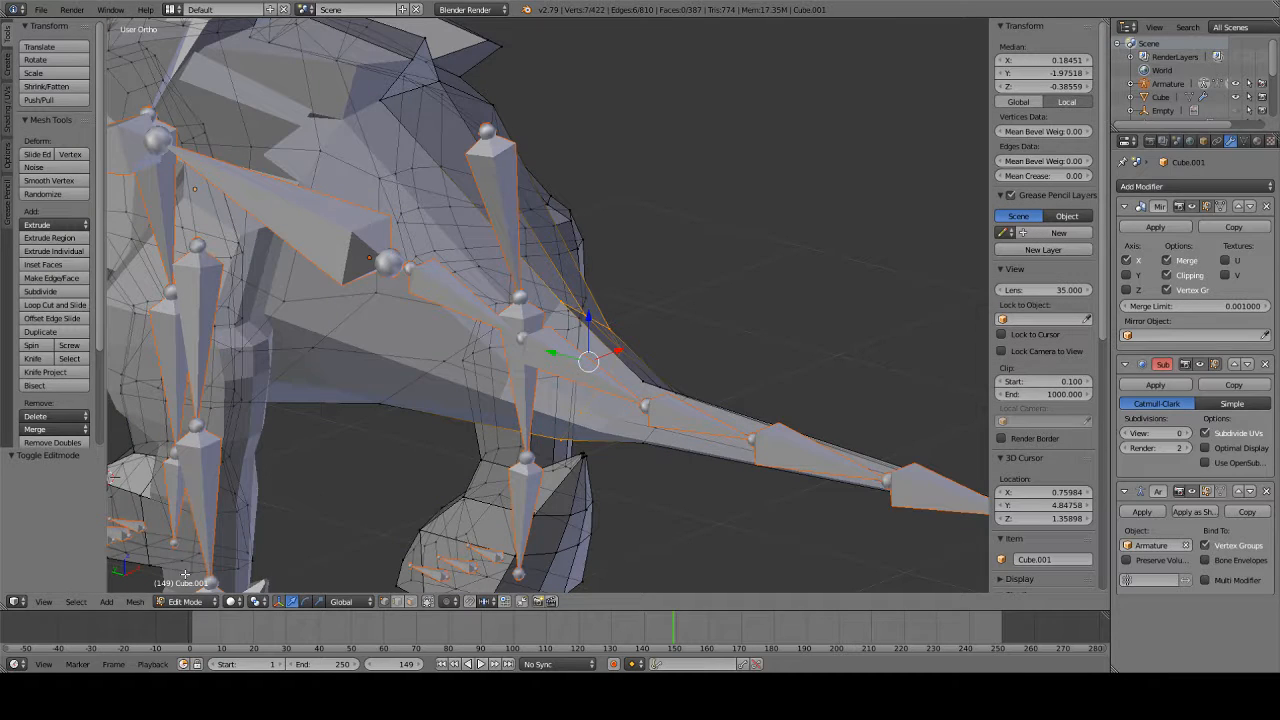
left_click(185, 601)
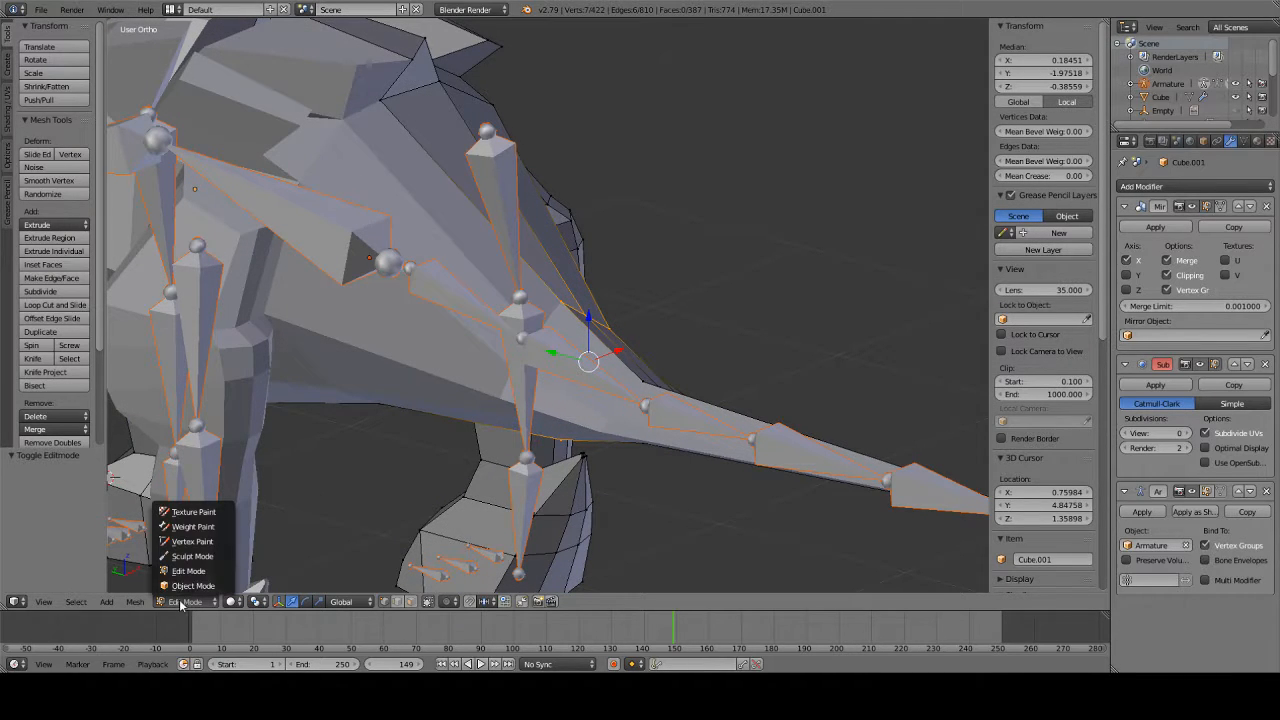
left_click(185, 530)
middle_click_drag(185, 530, 451, 457)
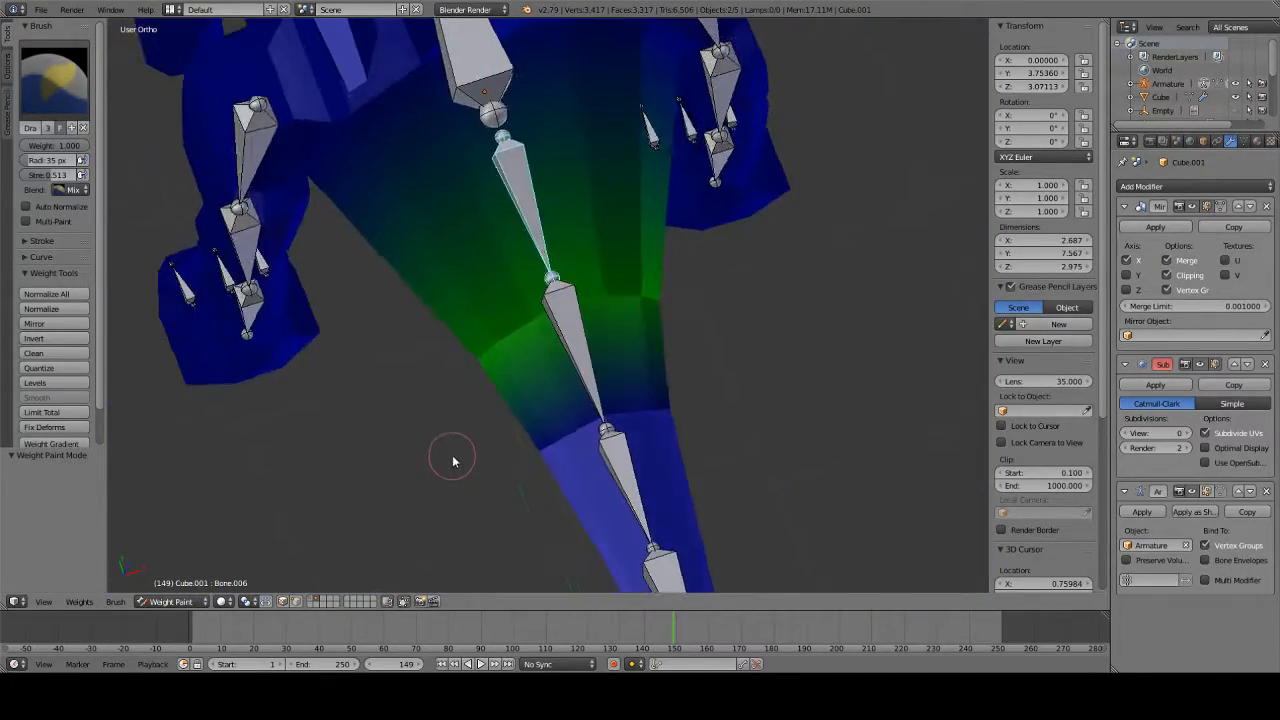
middle_click_drag(451, 177, 437, 408)
middle_click_drag(465, 283, 437, 251)
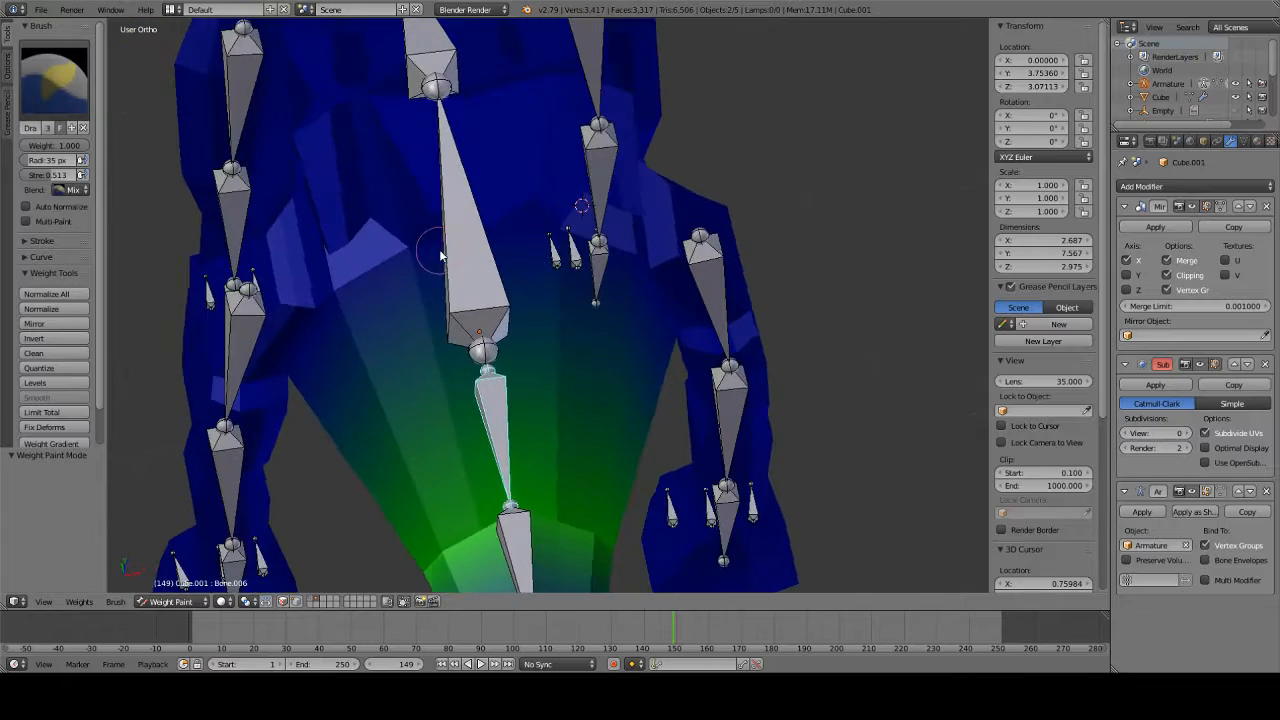
- Extend the selected tail bone's painted weights over the top and side of the tail base up to the hips
mouse_move(343, 305)
left_mouse_down()
mouse_move(363, 280)
mouse_move(430, 255)
mouse_move(575, 250)
left_mouse_up()
middle_click_drag(575, 250, 535, 265)
mouse_move(574, 217)
left_mouse_down()
mouse_move(603, 257)
mouse_move(665, 291)
mouse_move(491, 237)
mouse_move(686, 335)
left_mouse_up()
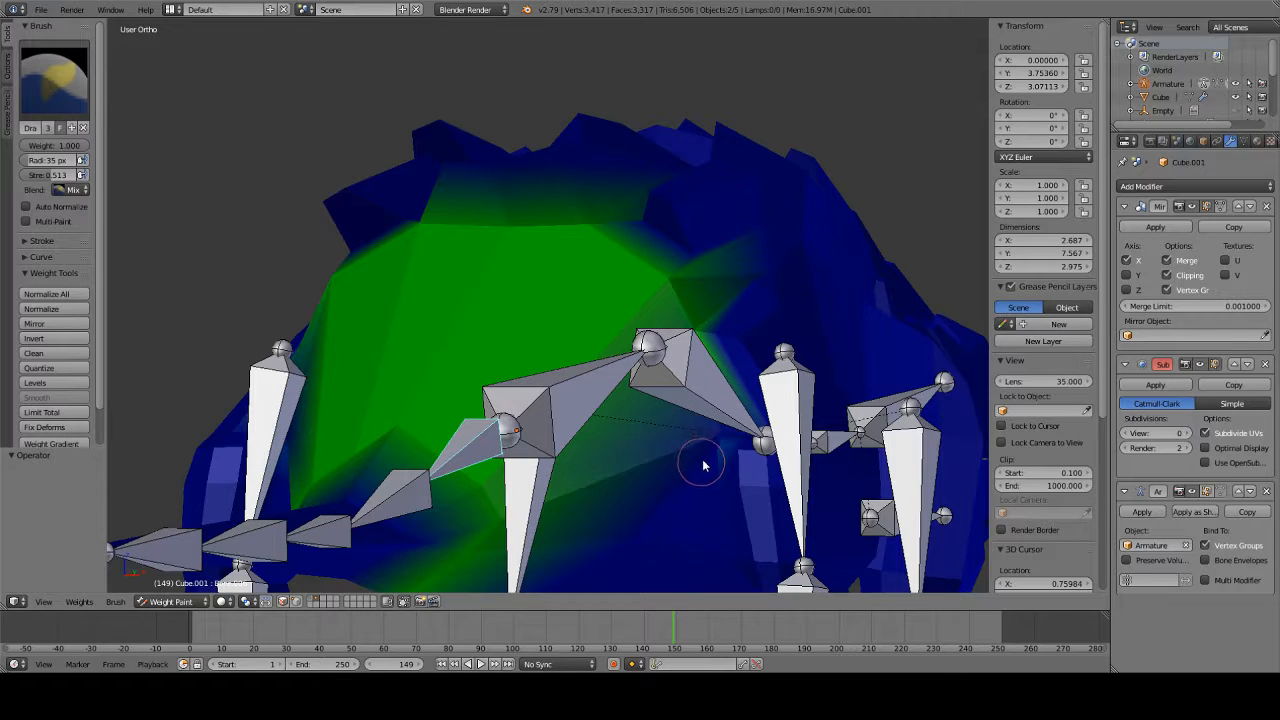
left_click_drag(700, 457, 709, 431)
- Paint the underside of the tail base up to the hips with weights for the same tail bone
middle_click_drag(660, 445, 646, 320)
left_click_drag(569, 380, 543, 396)
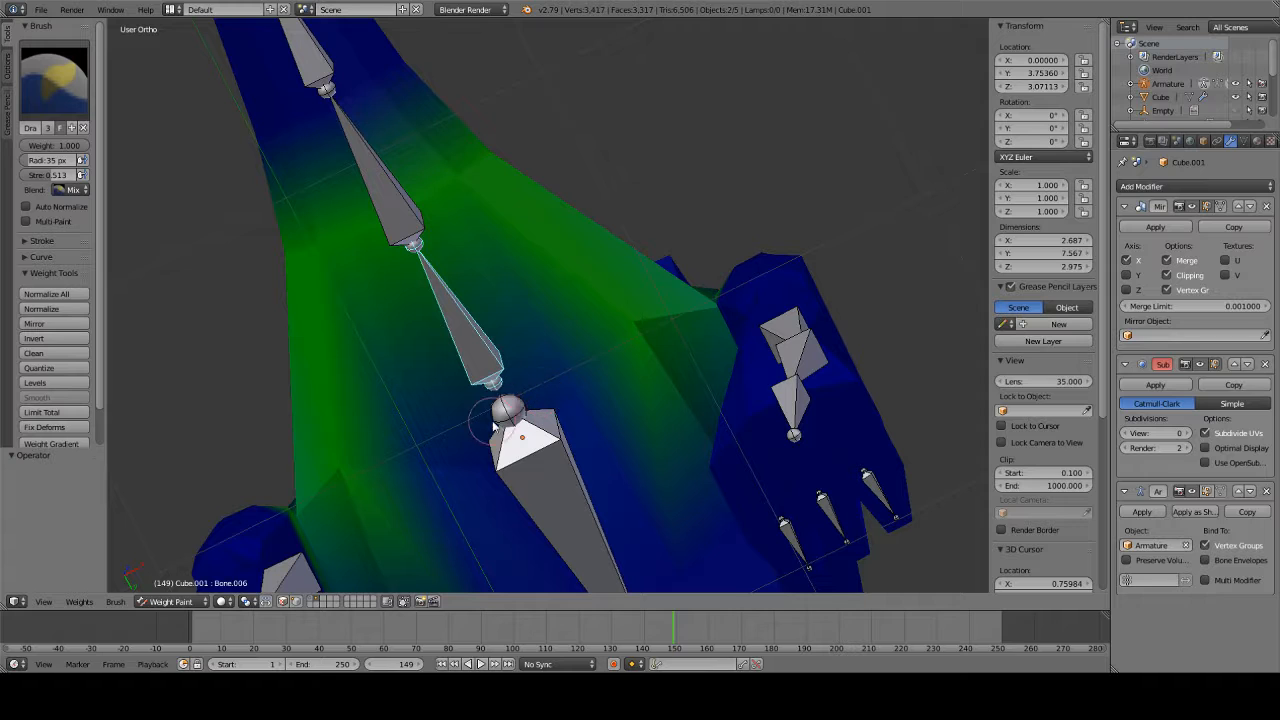
mouse_move(480, 450)
left_mouse_down()
mouse_move(523, 497)
mouse_move(424, 465)
left_mouse_up()
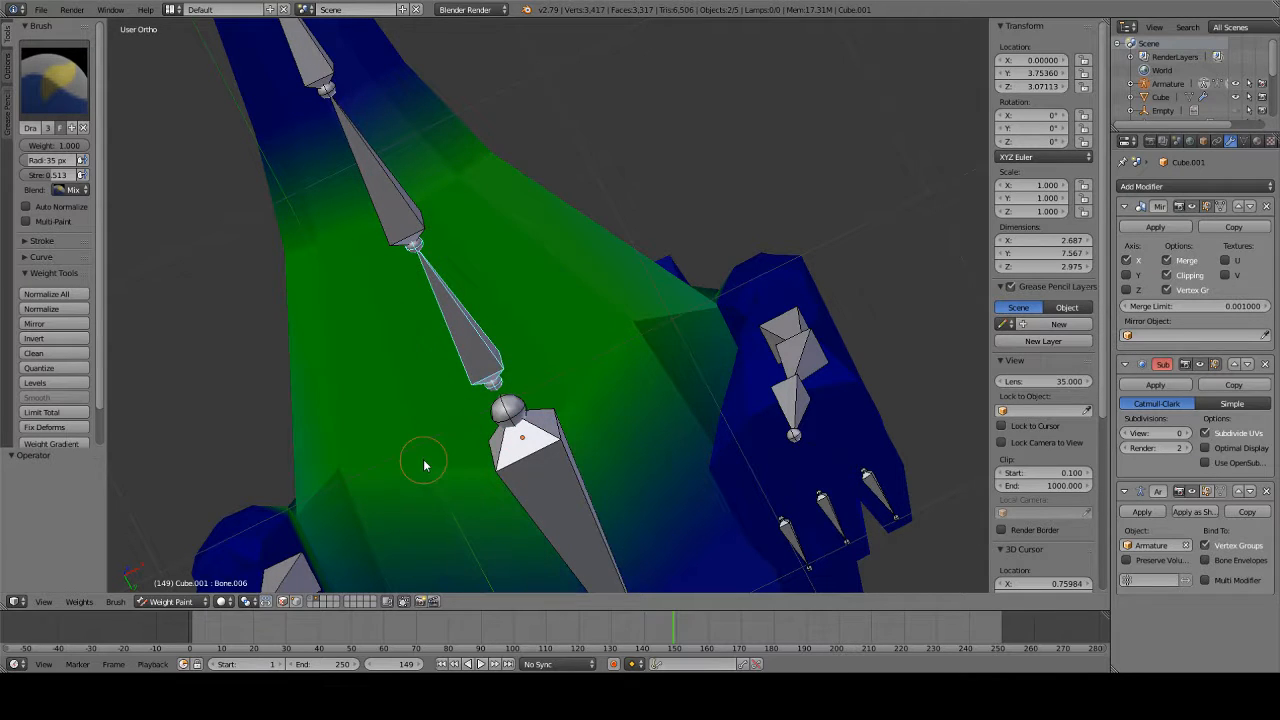
- Inspect the tail base's weights from the side and test-rotate the tail bone nearest the hips downward to check the deformation
scroll(573, 196, "down", 6)
middle_click_drag(574, 171, 463, 391)
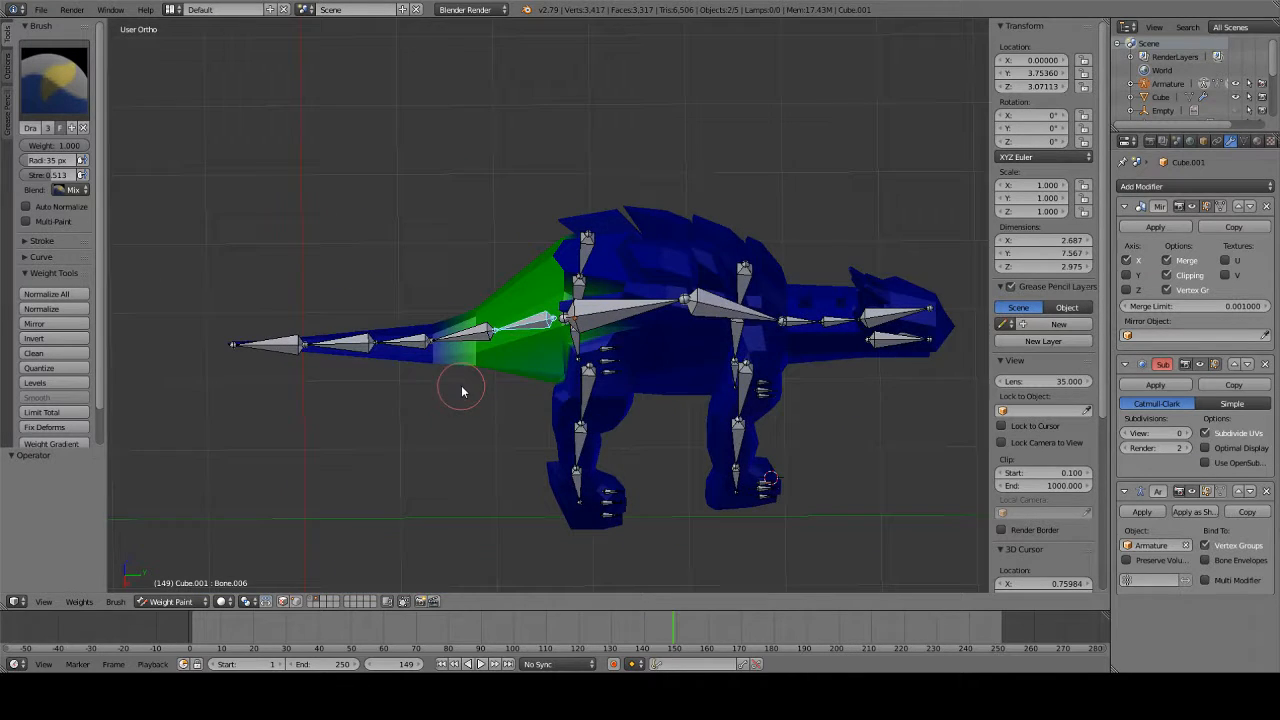
scroll(447, 300, "up", 4)
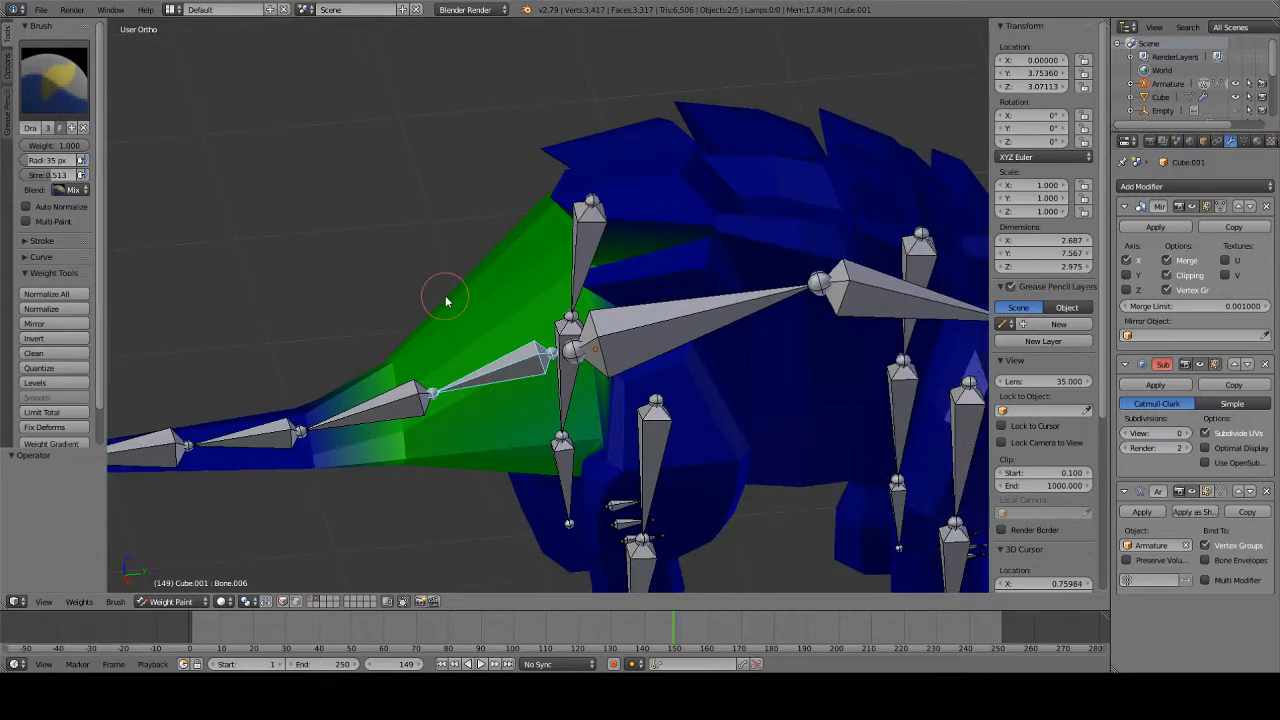
middle_click_drag(447, 300, 569, 194)
key("r")
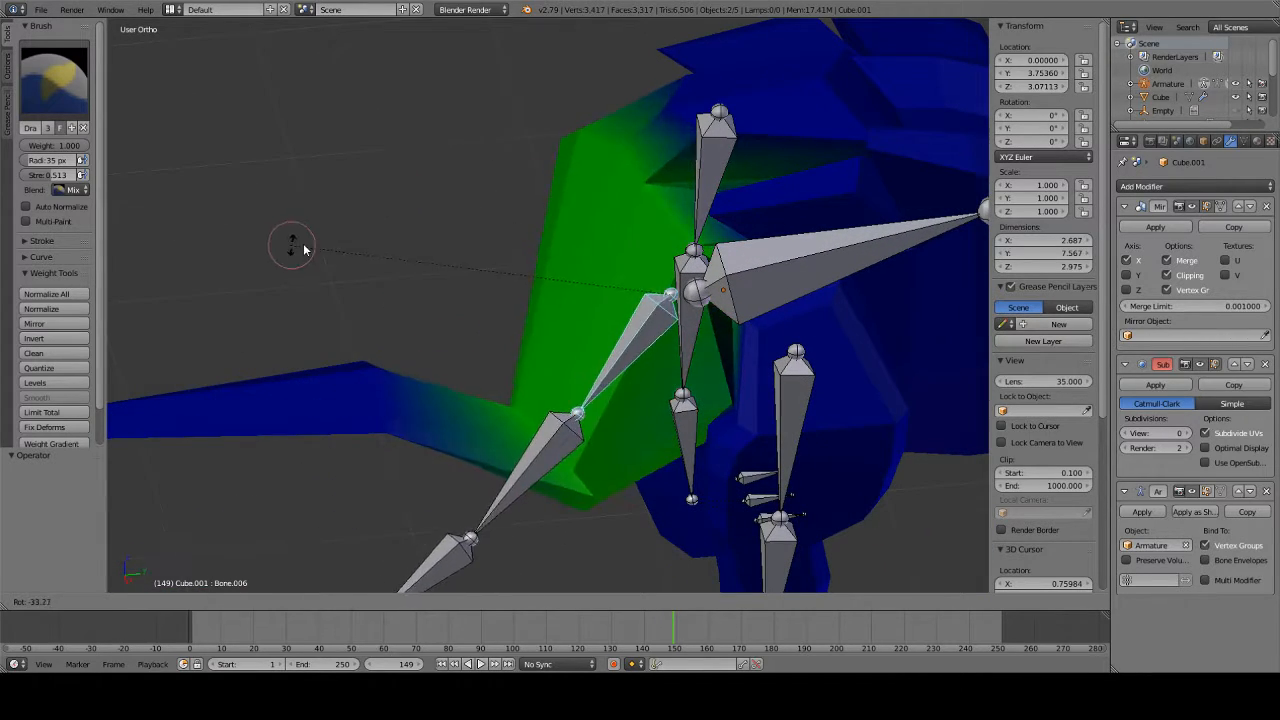
- End the test rotation of the first tail bone (Bone.006) and compare its weights with those of the second tail bone
left_click(598, 246)
middle_click_drag(606, 251, 489, 324)
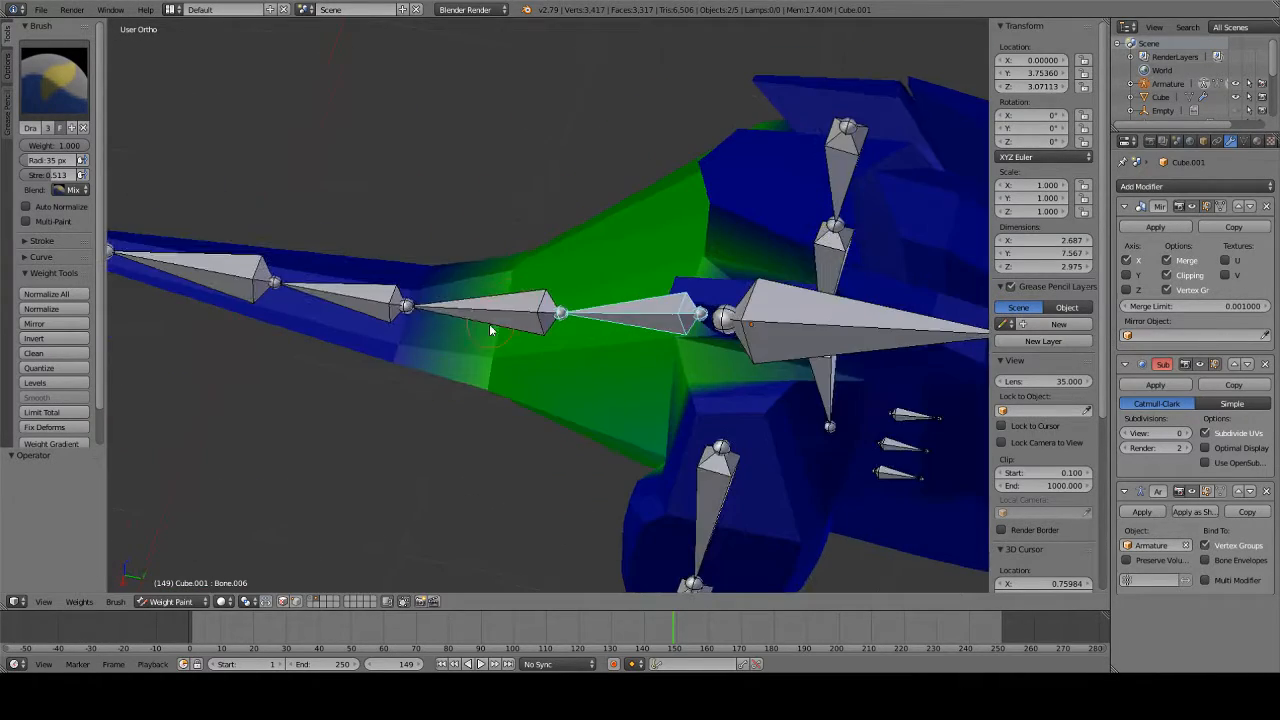
right_click(489, 324)
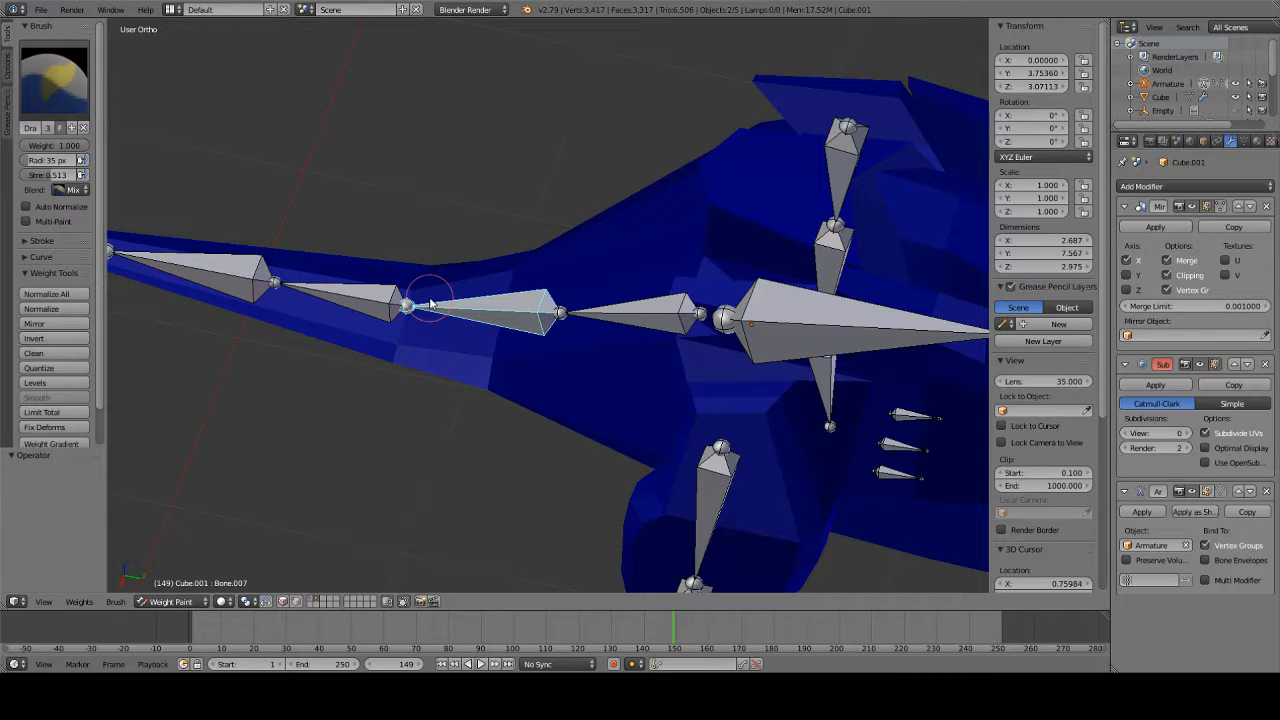
right_click(622, 323)
- Set the brush strength to 0.224, check the mesh in Edit Mode, and paint Bone.006's weight onto the tail loop at the second bone's end
middle_click_drag(424, 375, 584, 352)
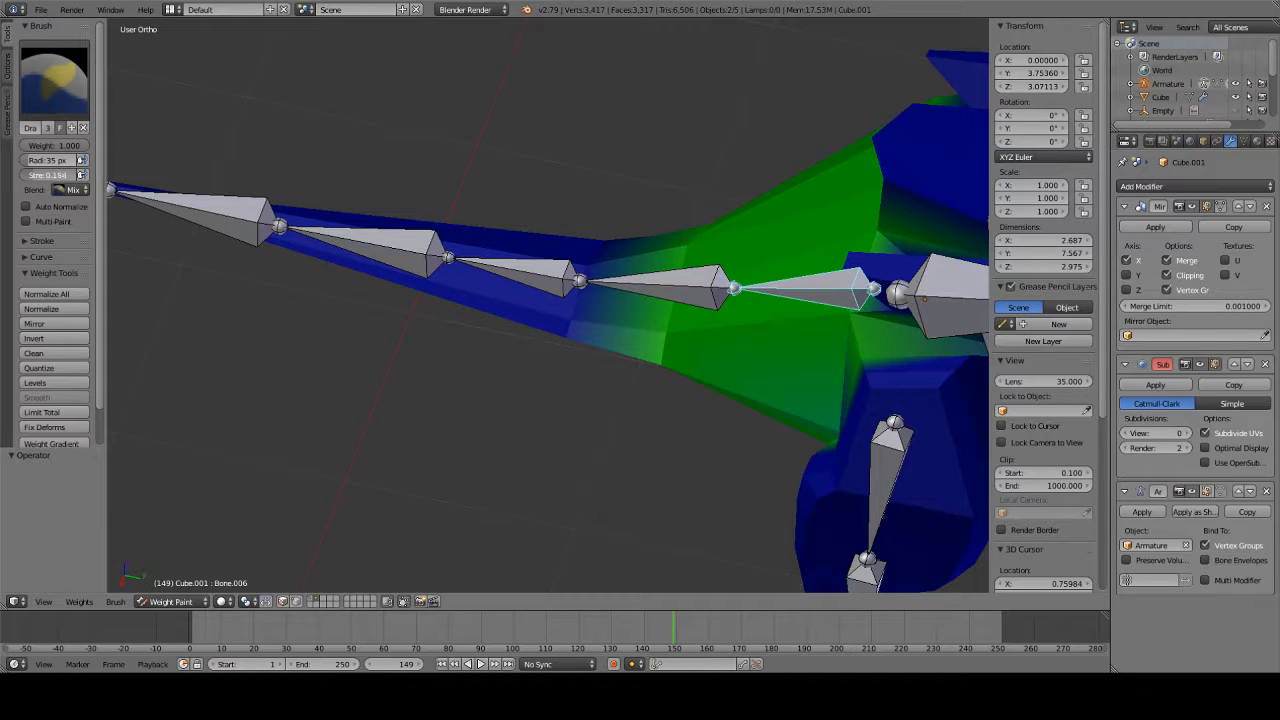
middle_click_drag(484, 352, 543, 459, "alt")
left_click(172, 601)
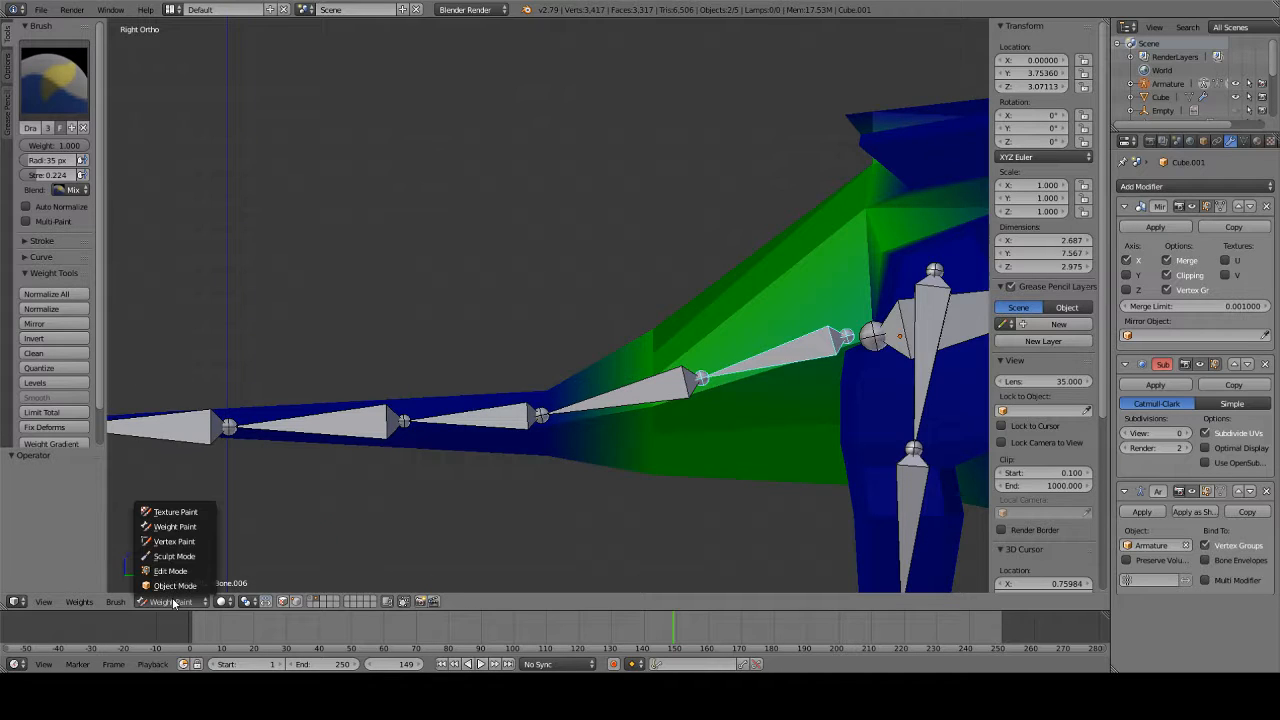
left_click(160, 585)
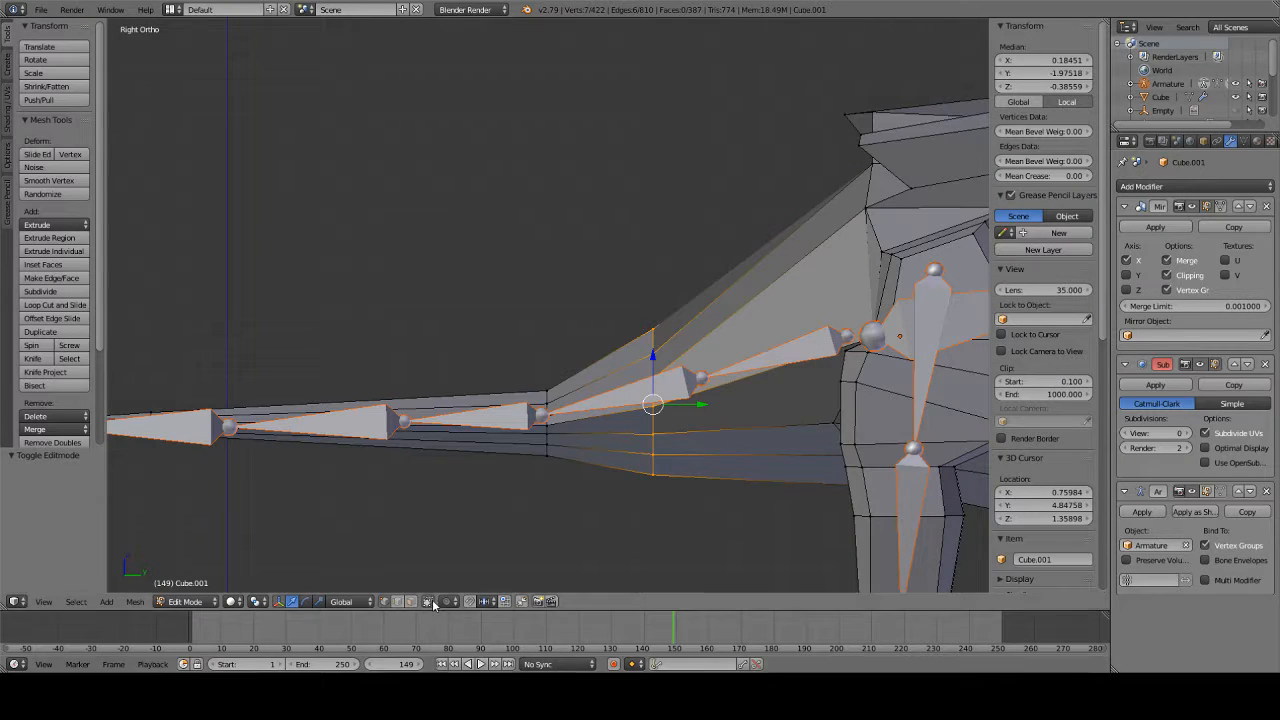
left_click(176, 601)
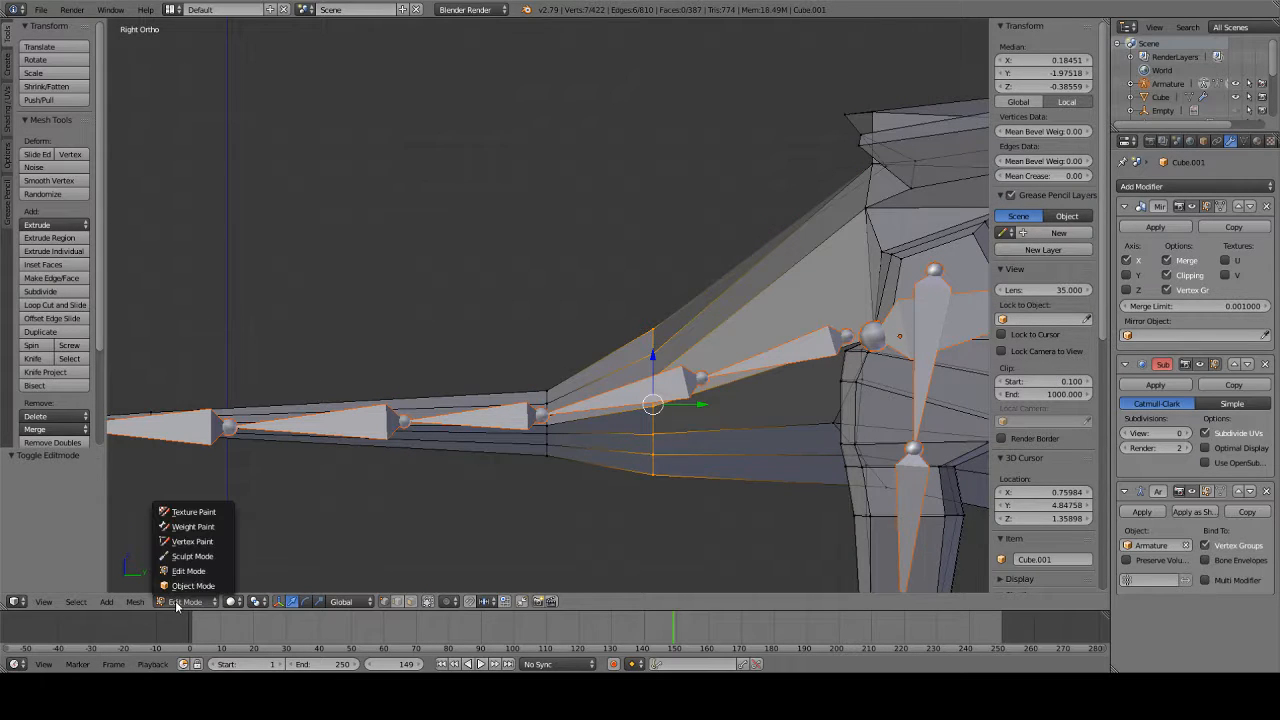
left_click(192, 526)
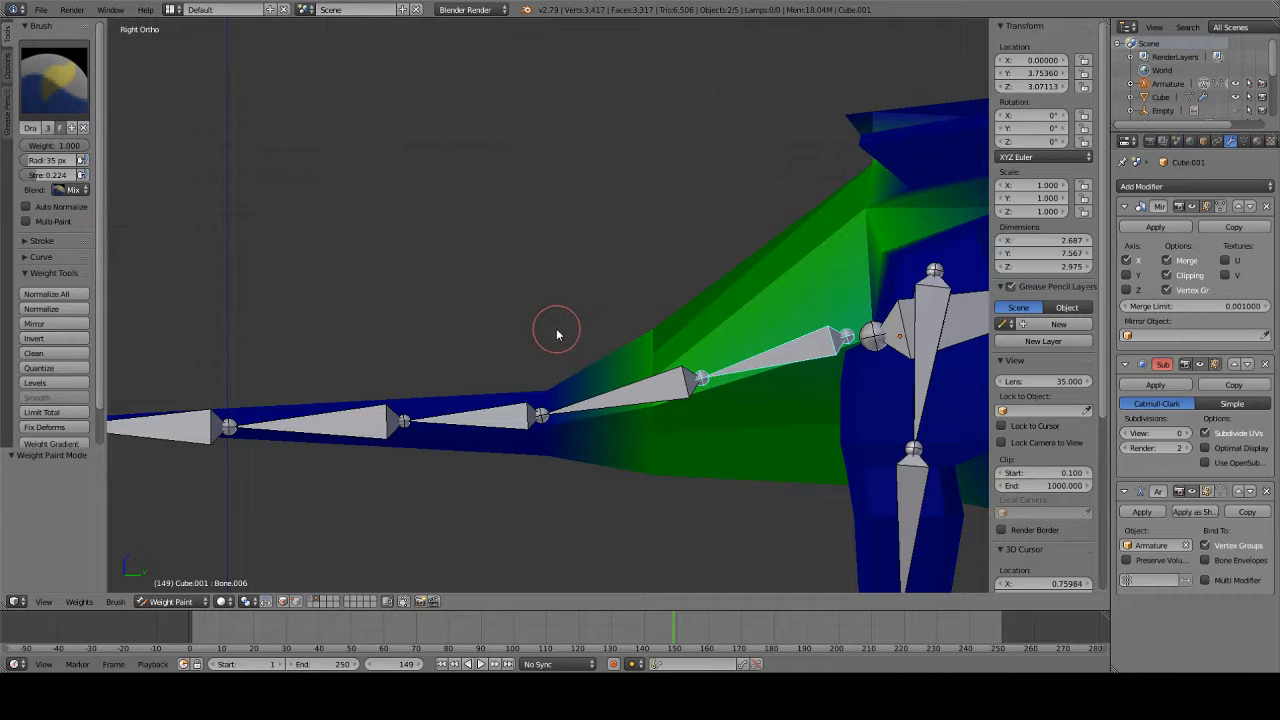
left_click_drag(543, 334, 543, 523)
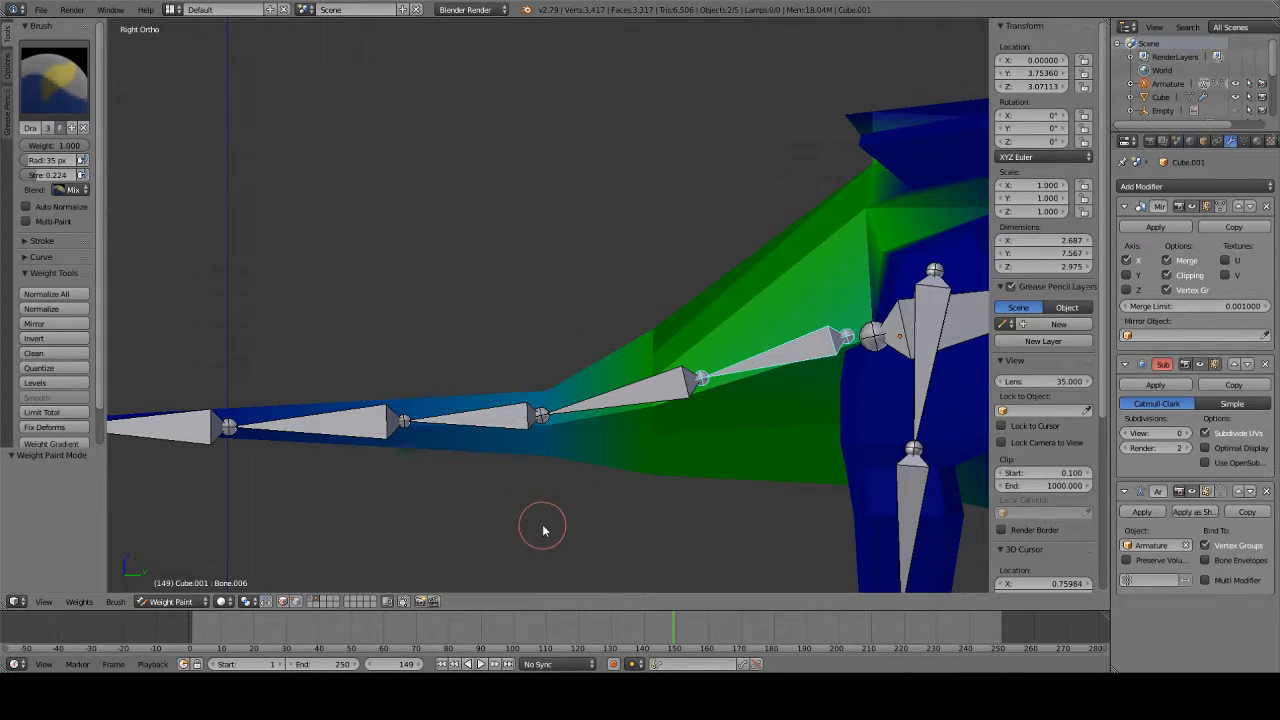
- Select the second tail bone (Bone.007), set the brush strength to 0.500 and paint the tail loop around its base in side view
middle_click_drag(531, 297, 526, 354)
right_click(651, 280)
middle_click_drag(643, 277, 646, 403)
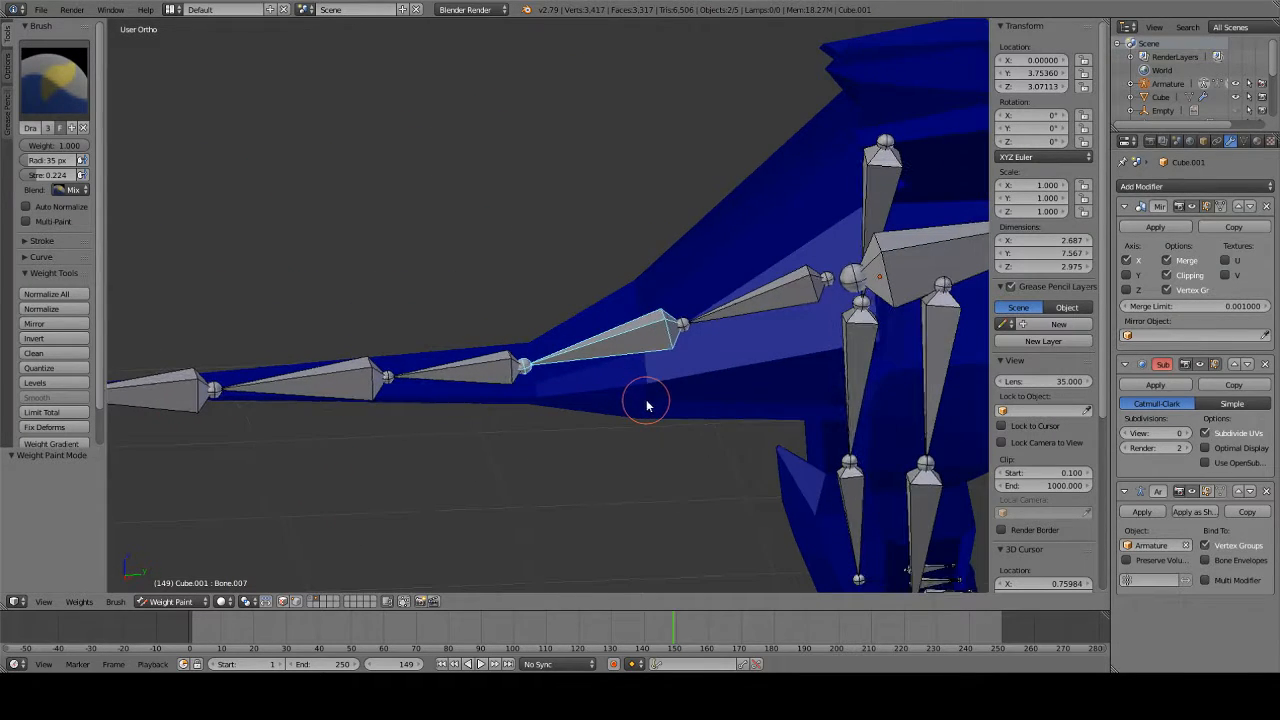
left_click_drag(47, 178, 62, 178)
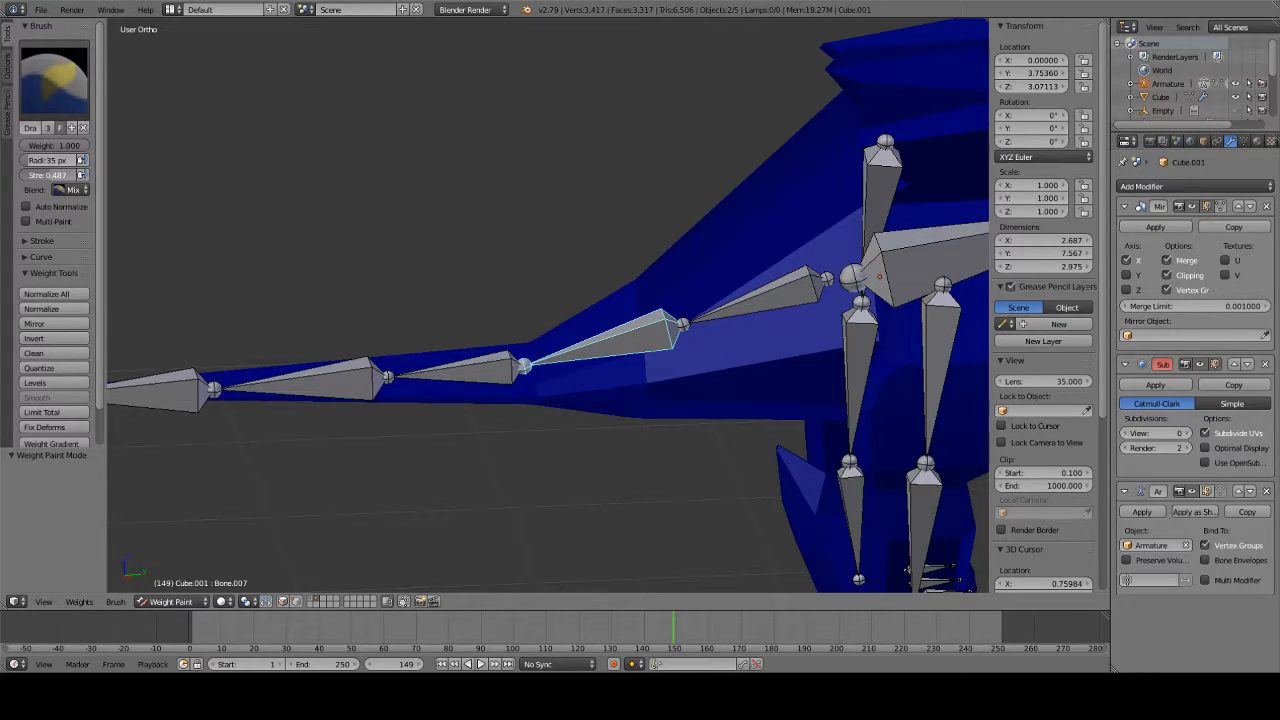
left_click_drag(50, 175, 45, 175)
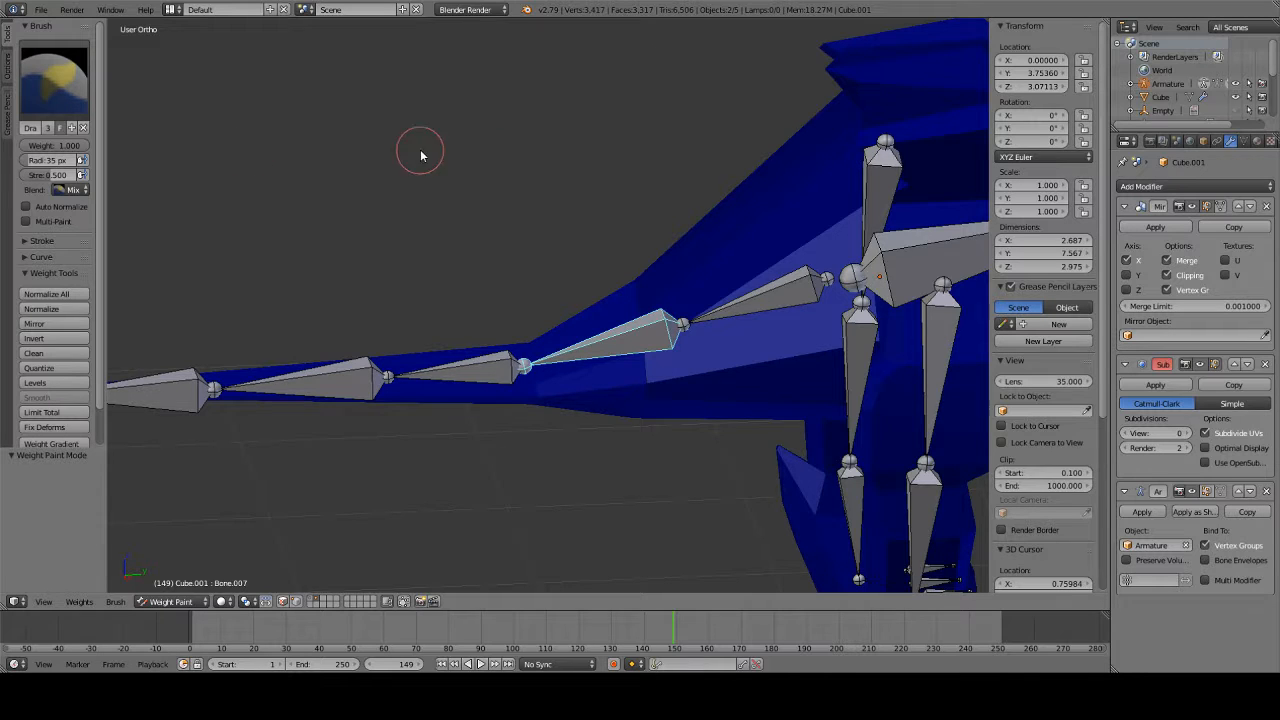
key("KP_3")
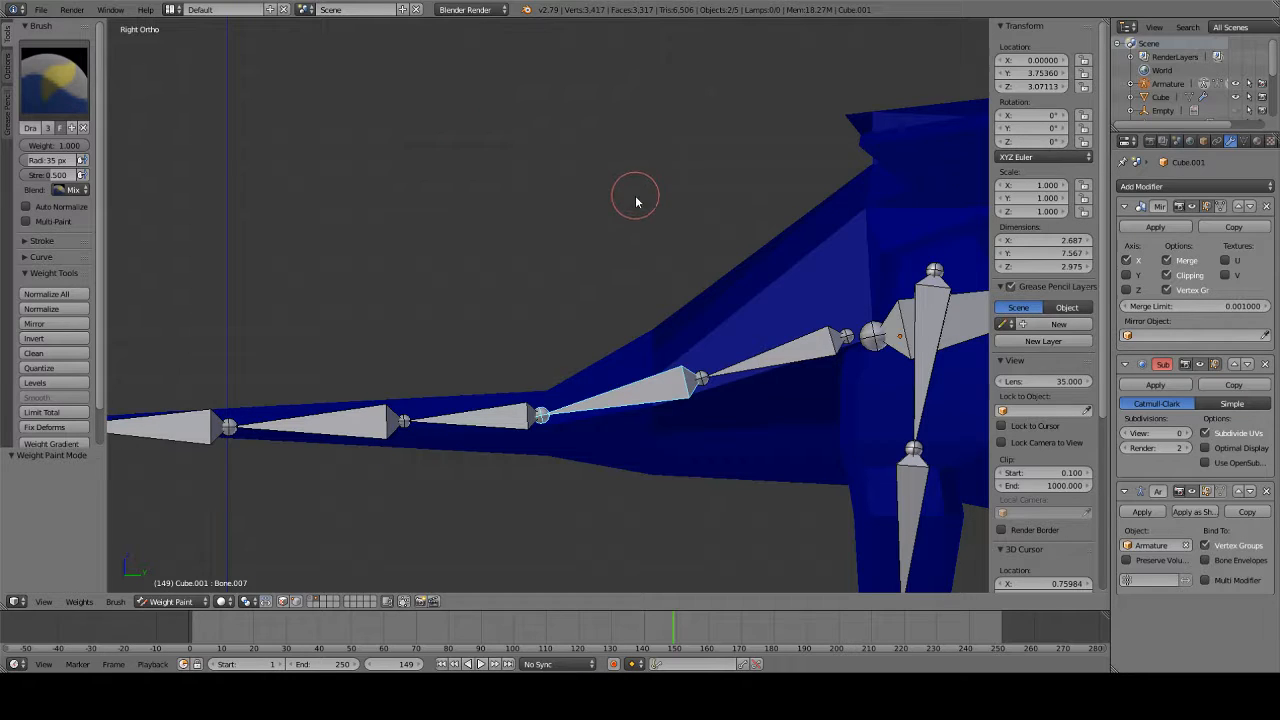
mouse_move(634, 269)
left_mouse_down()
mouse_move(649, 343)
mouse_move(643, 548)
left_mouse_up()
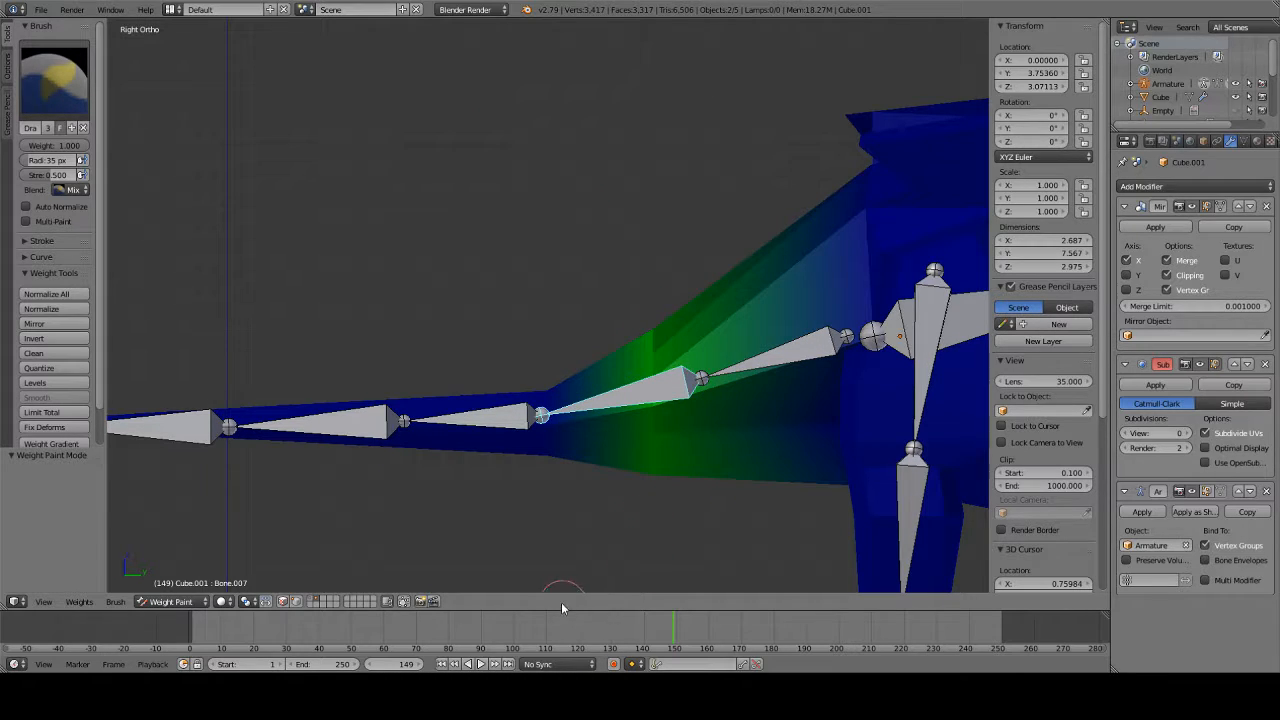
- Paint Bone.007's weight along the tail towards the tip, fading it by lowering the brush strength to 0.118
left_click_drag(548, 491, 537, 351)
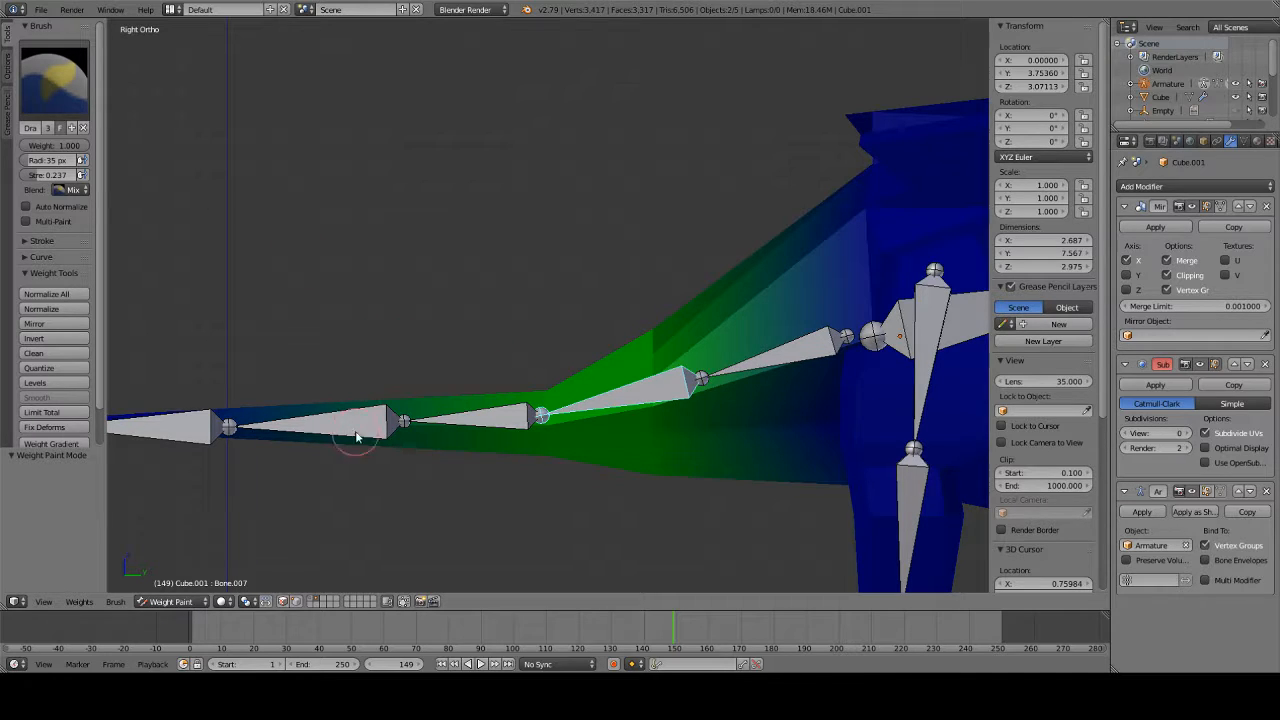
middle_click_drag(260, 425, 346, 443)
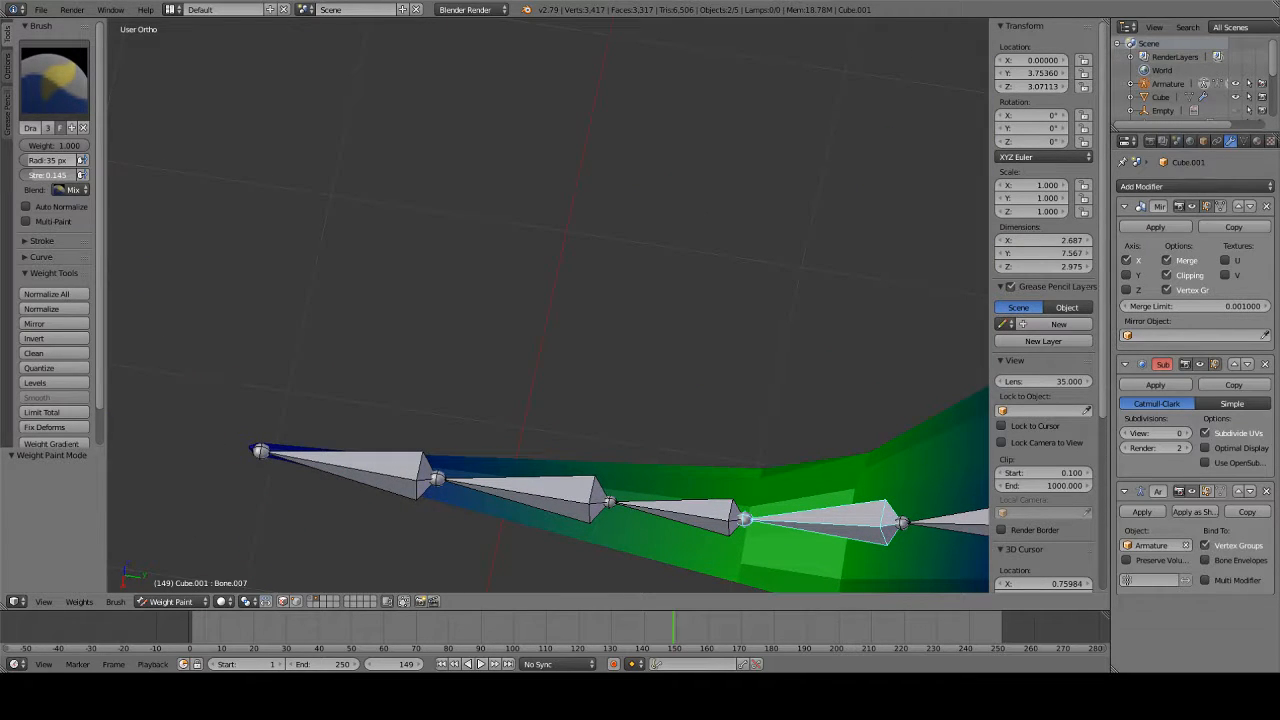
left_click_drag(48, 175, 46, 175)
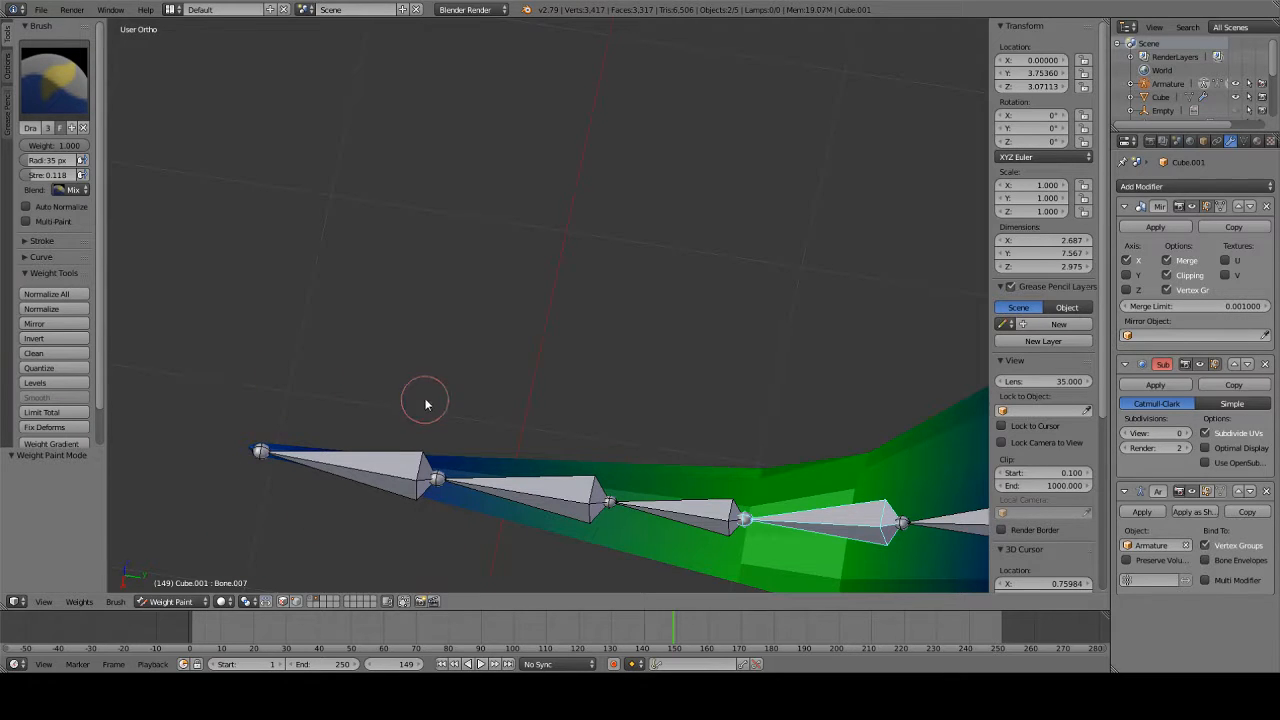
- Examine the mesh loops near the tail tip in Edit Mode and return to Weight Paint mode
middle_click_drag(425, 404, 273, 301)
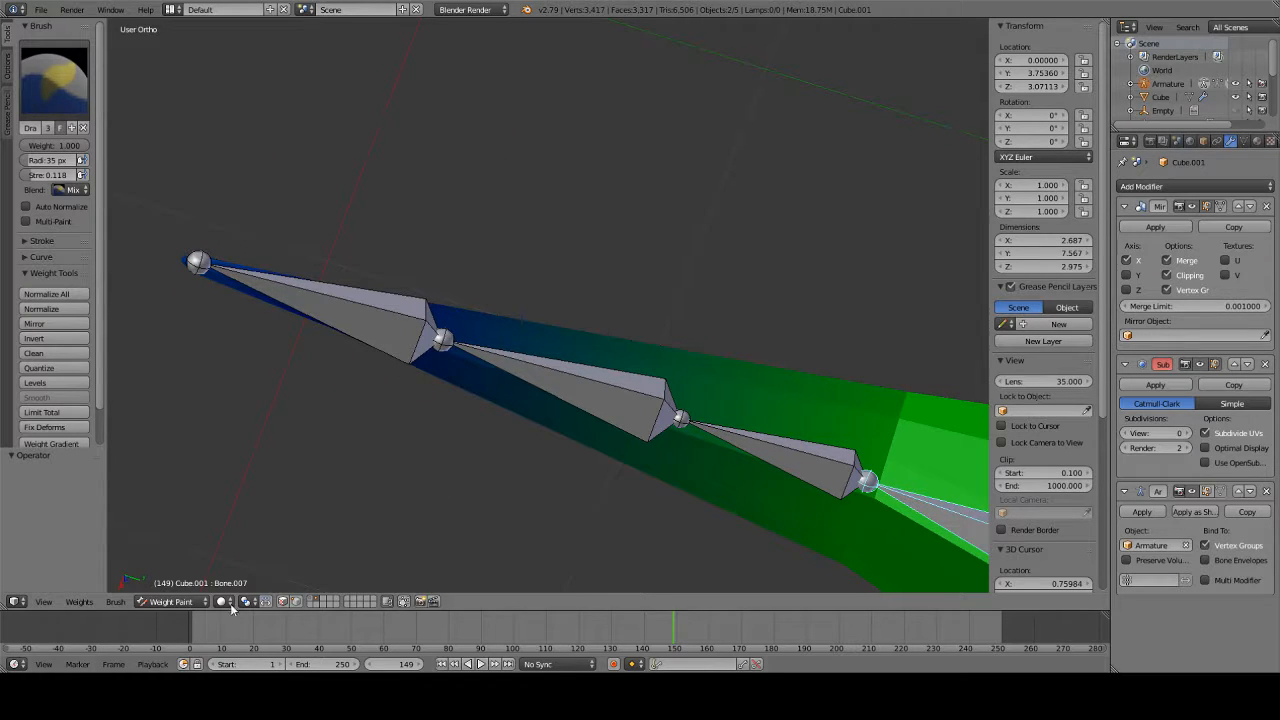
left_click(172, 601)
left_click(157, 572)
middle_click_drag(338, 438, 421, 451)
scroll(469, 177, "up", 7)
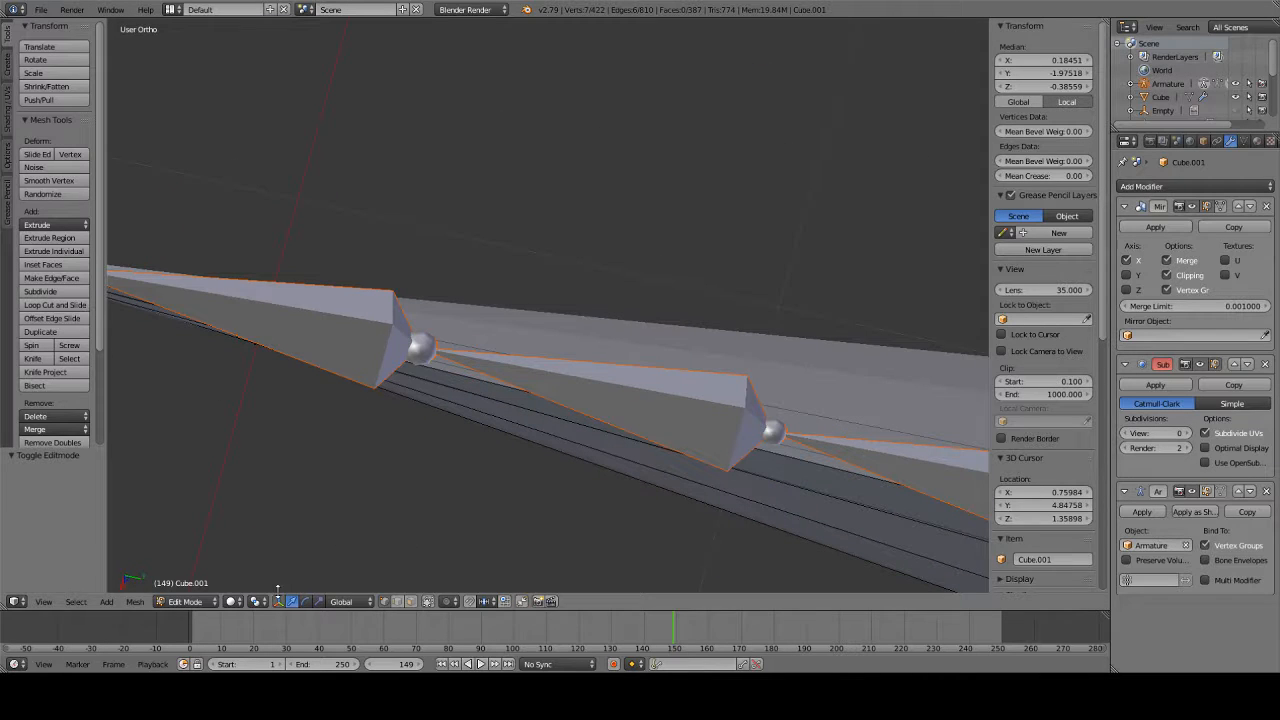
left_click(195, 603)
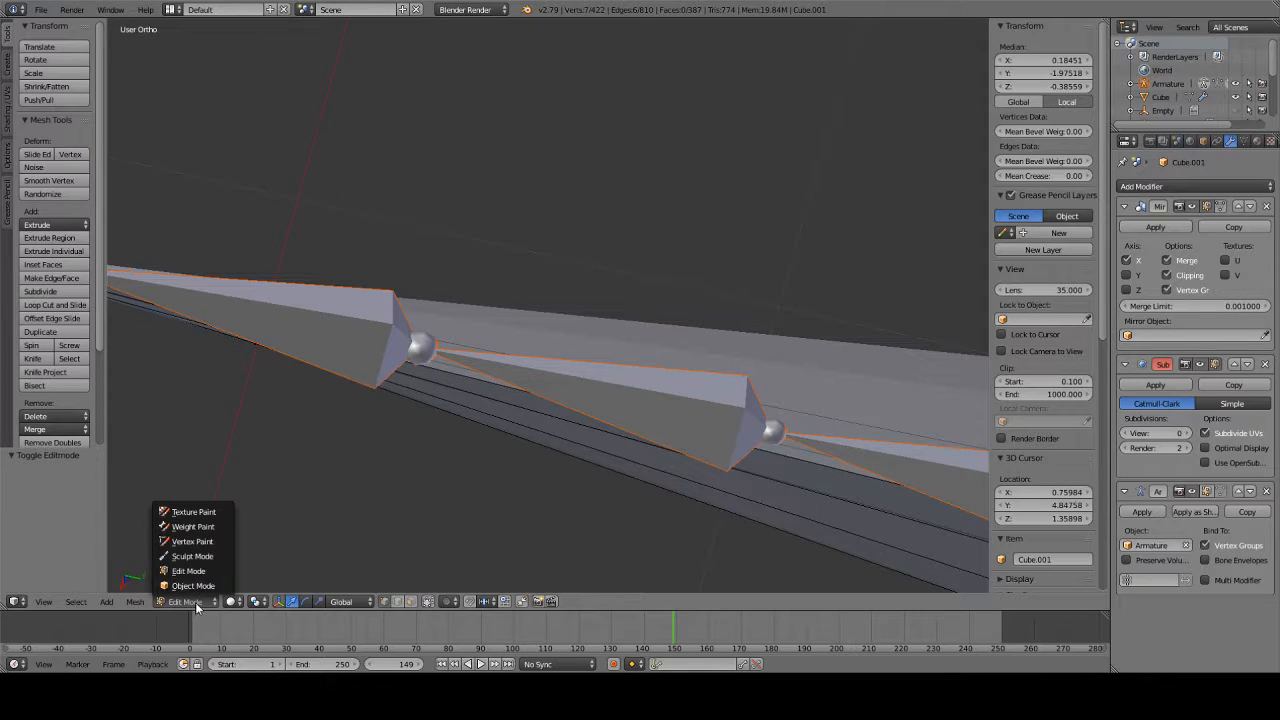
left_click(207, 529)
- Paint a light Bone.007 weight around the last tail bone and the tail tip at 0.118 strength
middle_click_drag(270, 415, 542, 490, "shift")
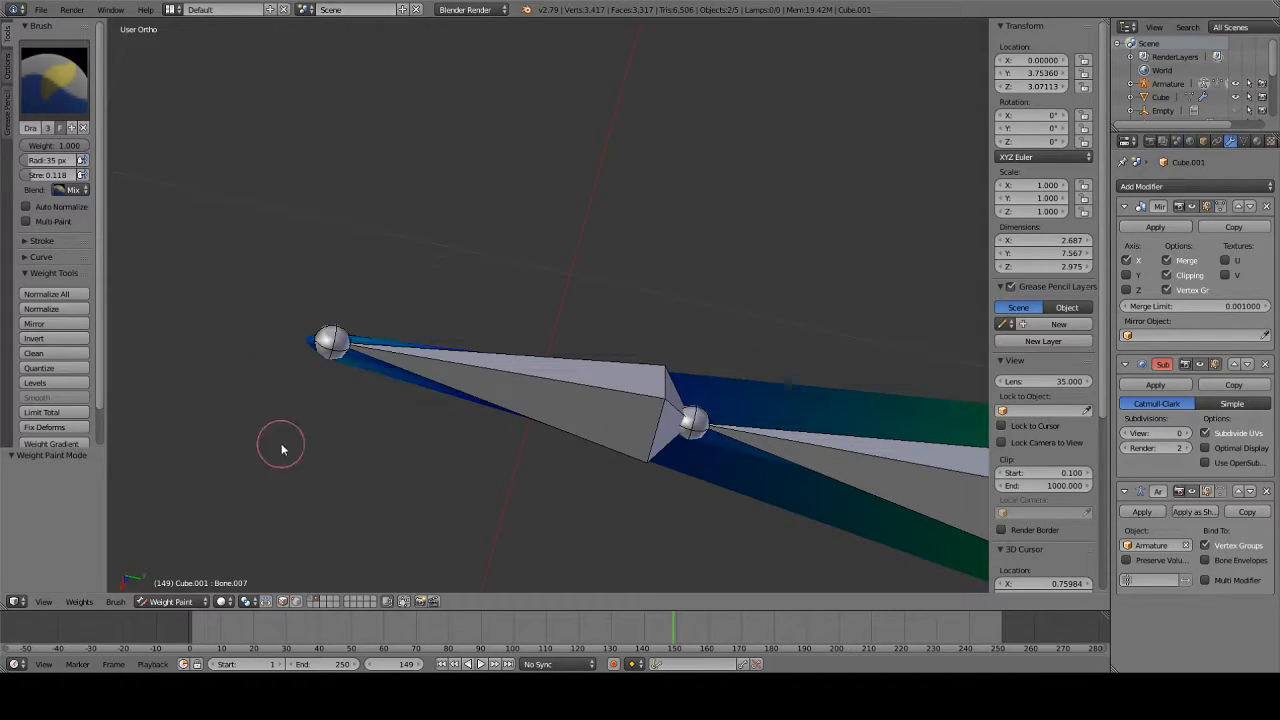
left_click_drag(507, 457, 684, 535)
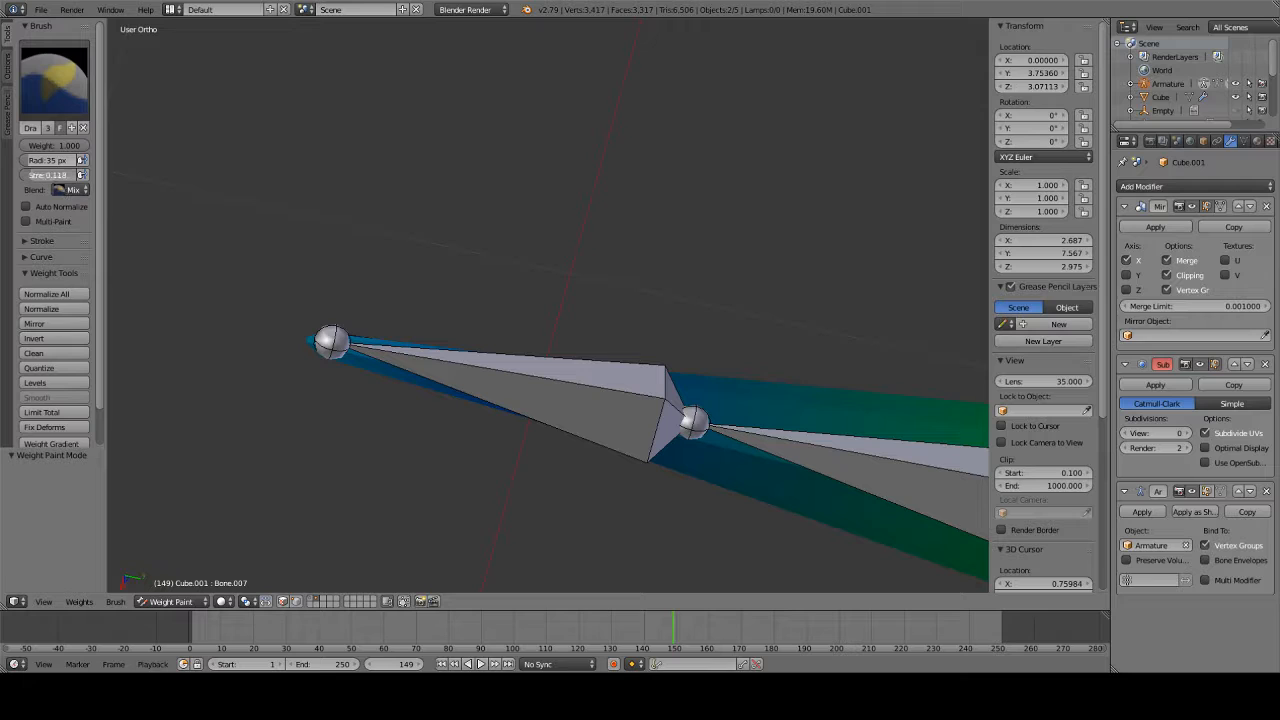
key("Return")
left_click_drag(564, 405, 498, 503)
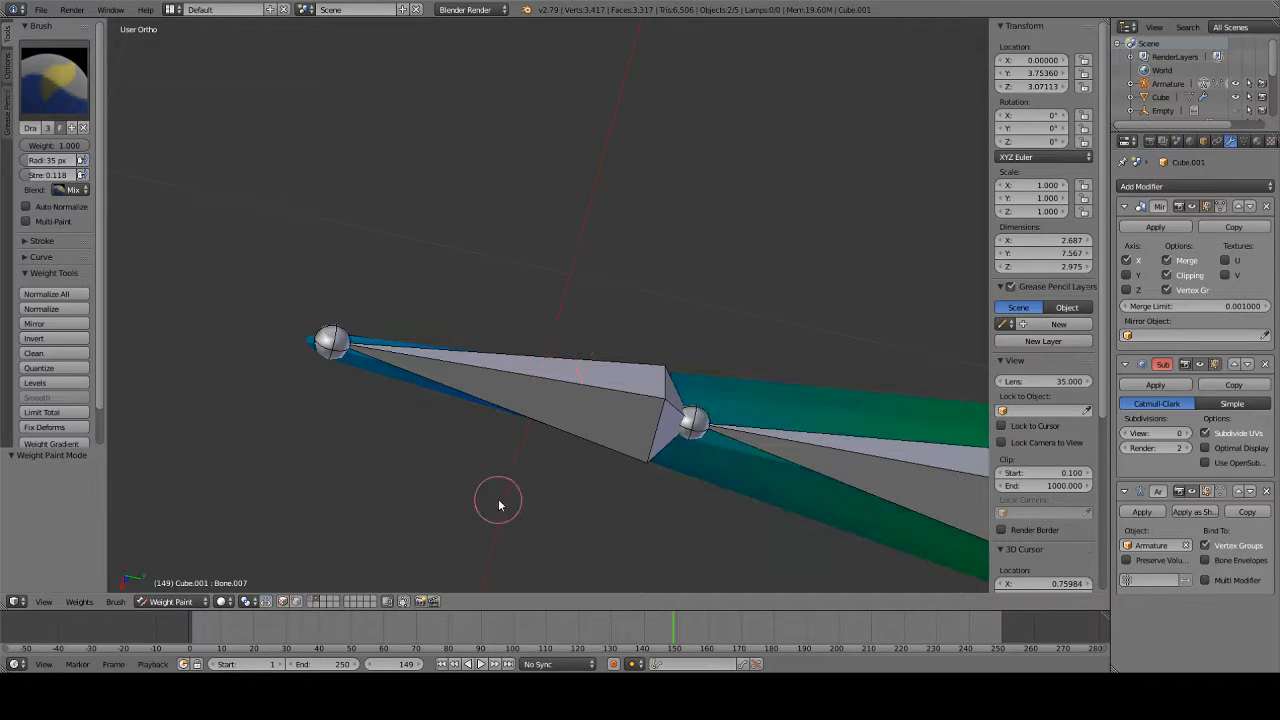
- Inspect Bone.007's weight spread from the front and the side, and check the third tail bone's weights
scroll(553, 459, "down", 6)
middle_click_drag(623, 469, 707, 375)
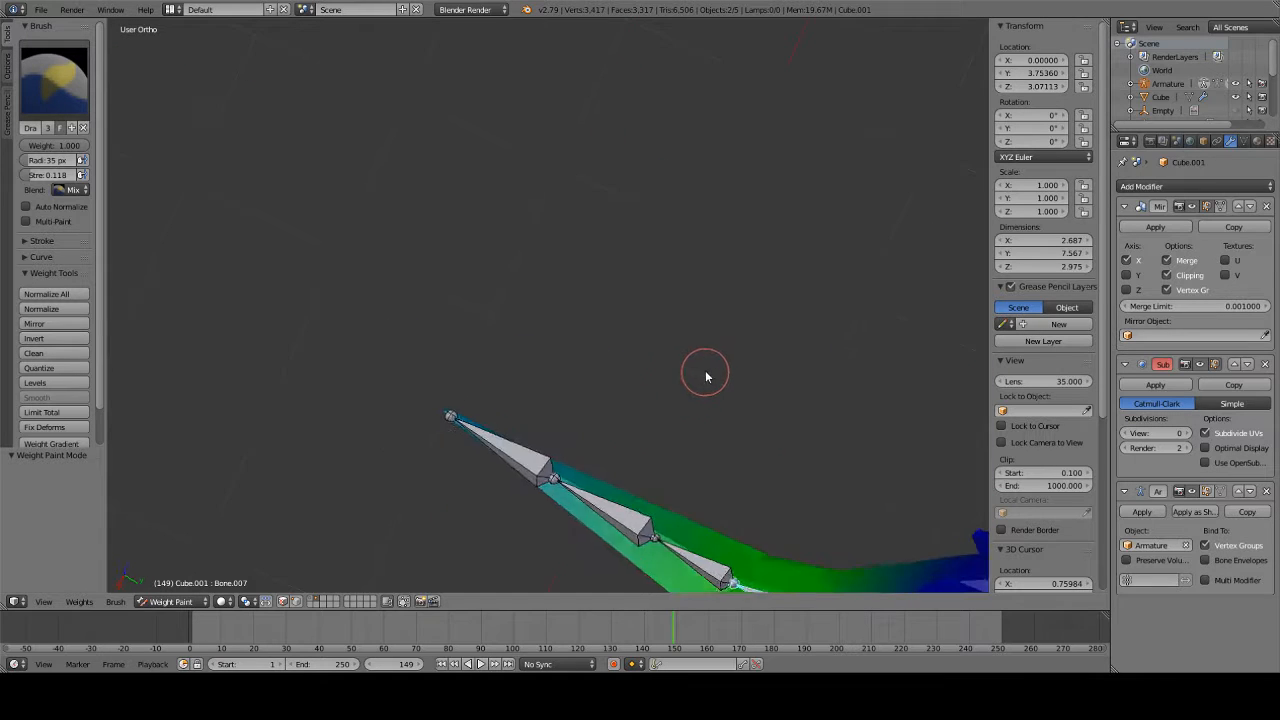
middle_click_drag(685, 467, 698, 425)
scroll(698, 426, "down", 4)
key("KP_1")
scroll(698, 428, "up", 5)
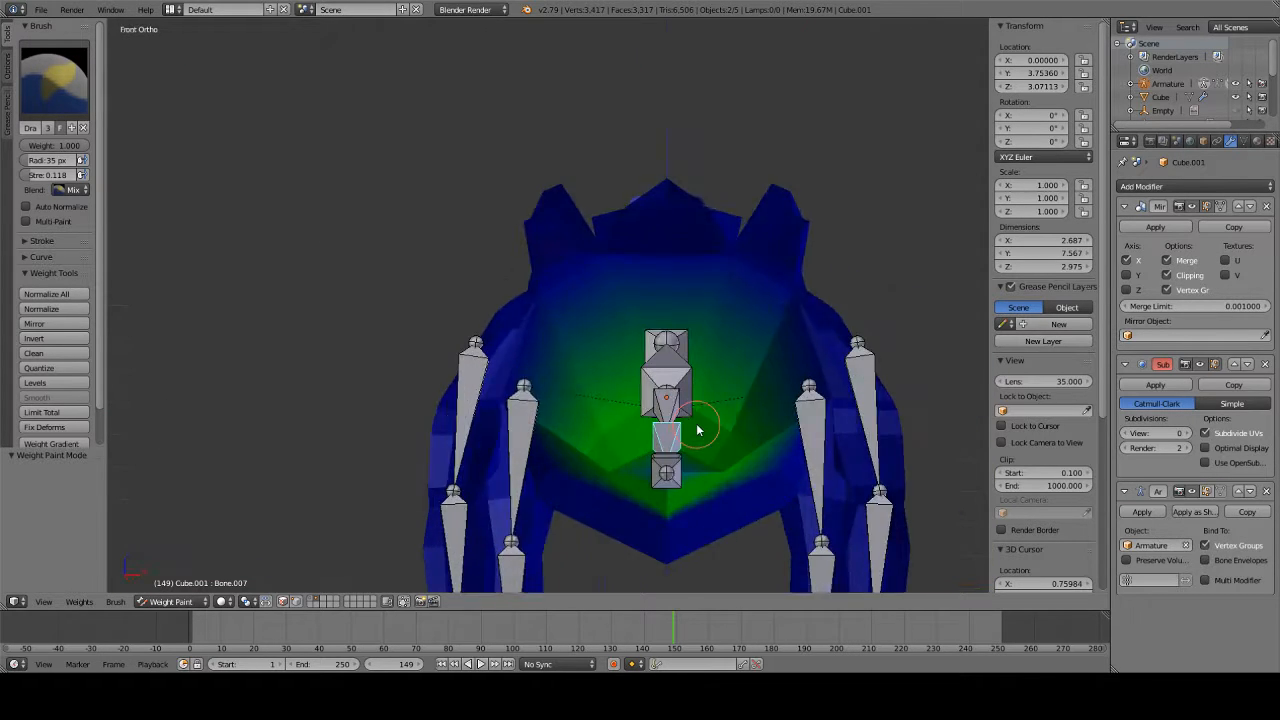
key("KP_3")
scroll(700, 430, "up", 3)
middle_click_drag(772, 466, 645, 353, "shift")
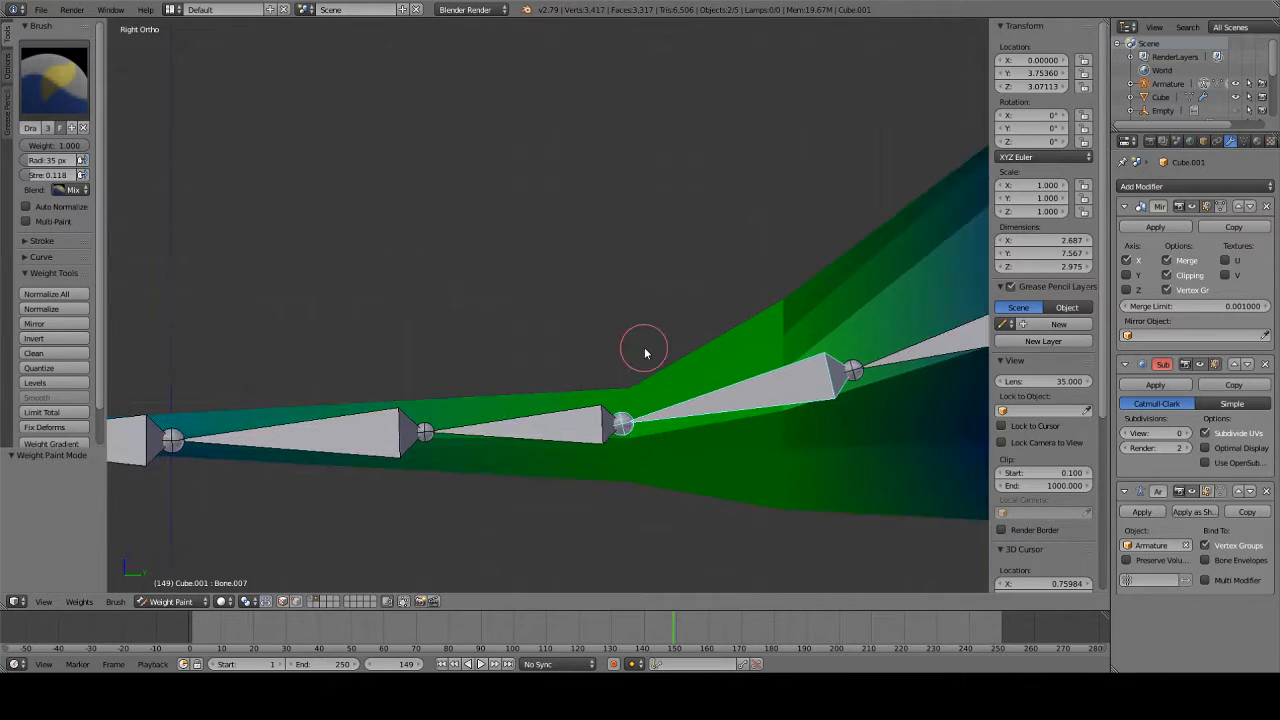
right_click(555, 428)
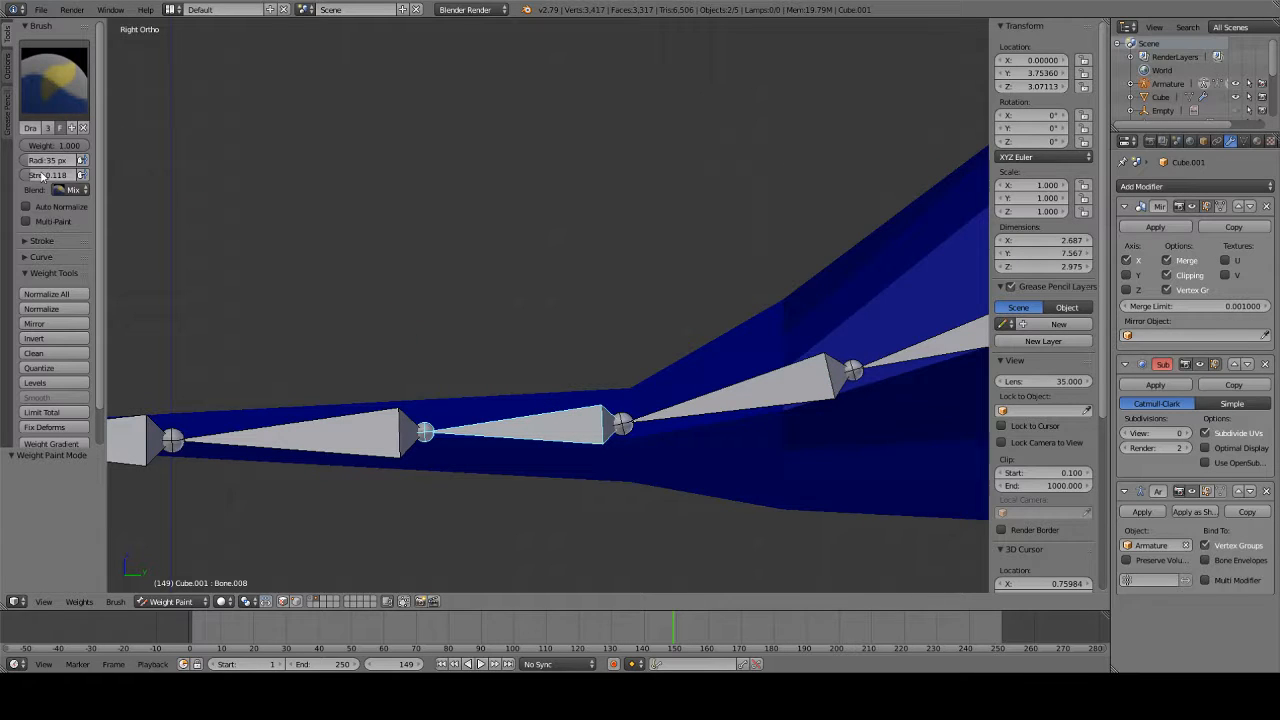
- Reselect Bone.007 with the brush strength at 0.224 and paint its weight down the loop where the tail joins the body
right_click(760, 405)
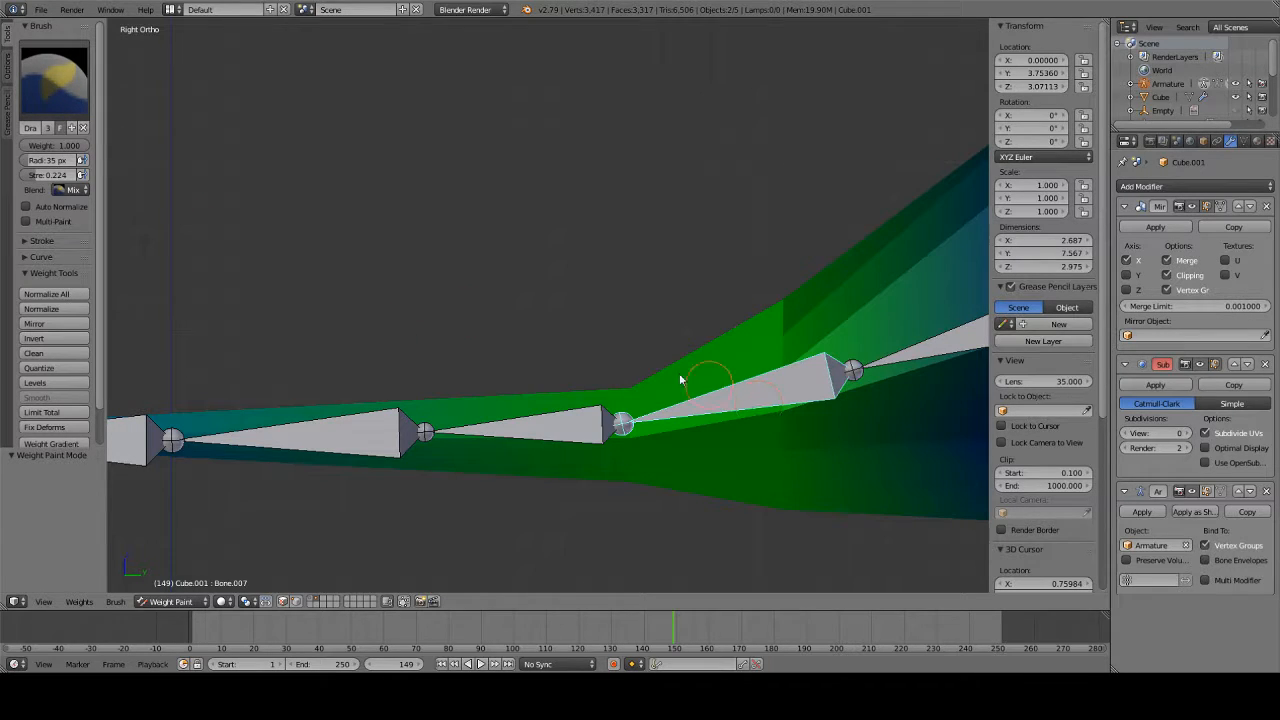
middle_click_drag(627, 236, 967, 340, "shift")
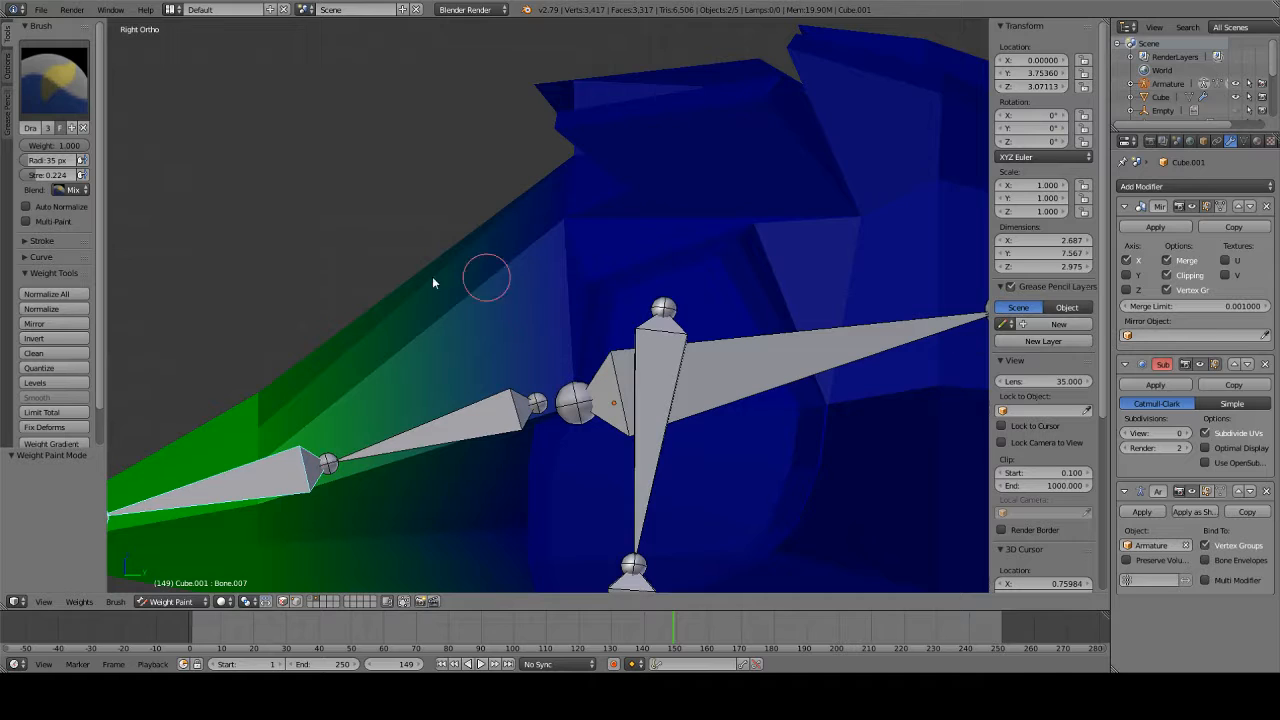
middle_click_drag(489, 240, 517, 248)
key("KP_3")
mouse_move(537, 163)
left_mouse_down()
mouse_move(571, 166)
mouse_move(571, 266)
mouse_move(549, 365)
mouse_move(575, 398)
left_mouse_up()
- Paint Bone.007's weight across the underside of the tail root between the hind legs at 0.224 strength
mouse_move(570, 381)
middle_mouse_down()
mouse_move(571, 351)
mouse_move(700, 230)
middle_mouse_up()
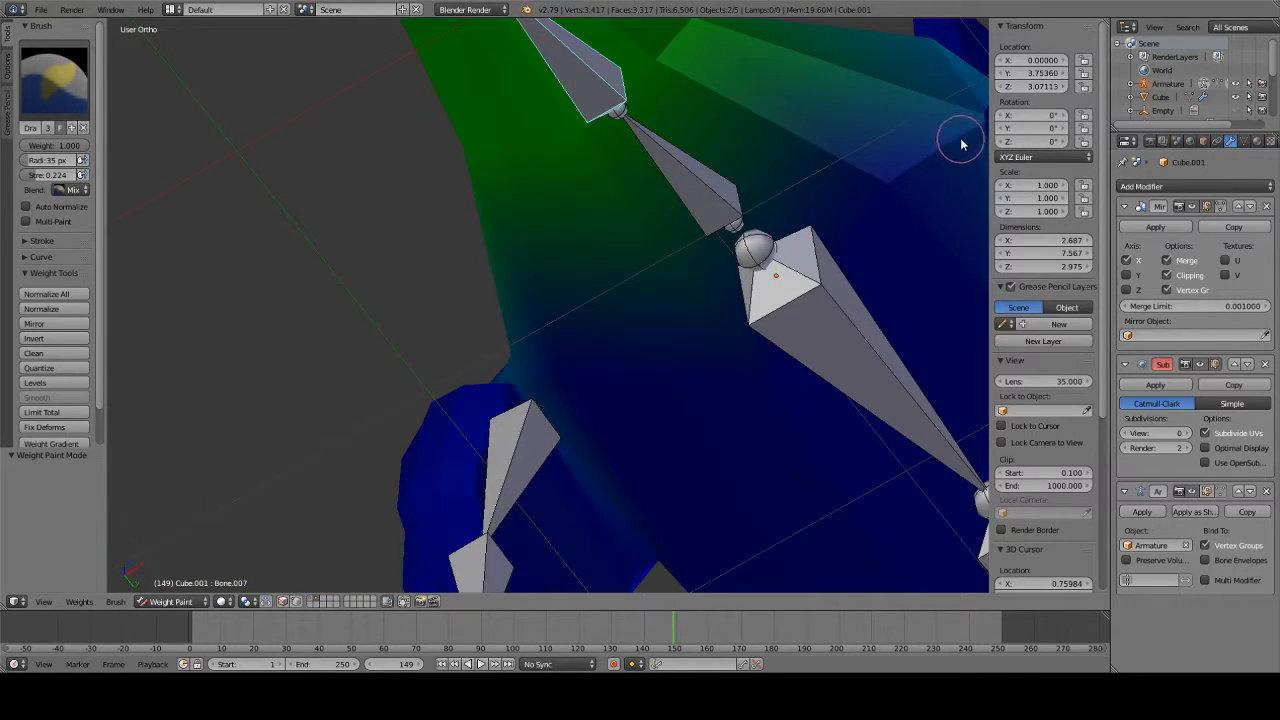
left_click_drag(895, 173, 855, 218)
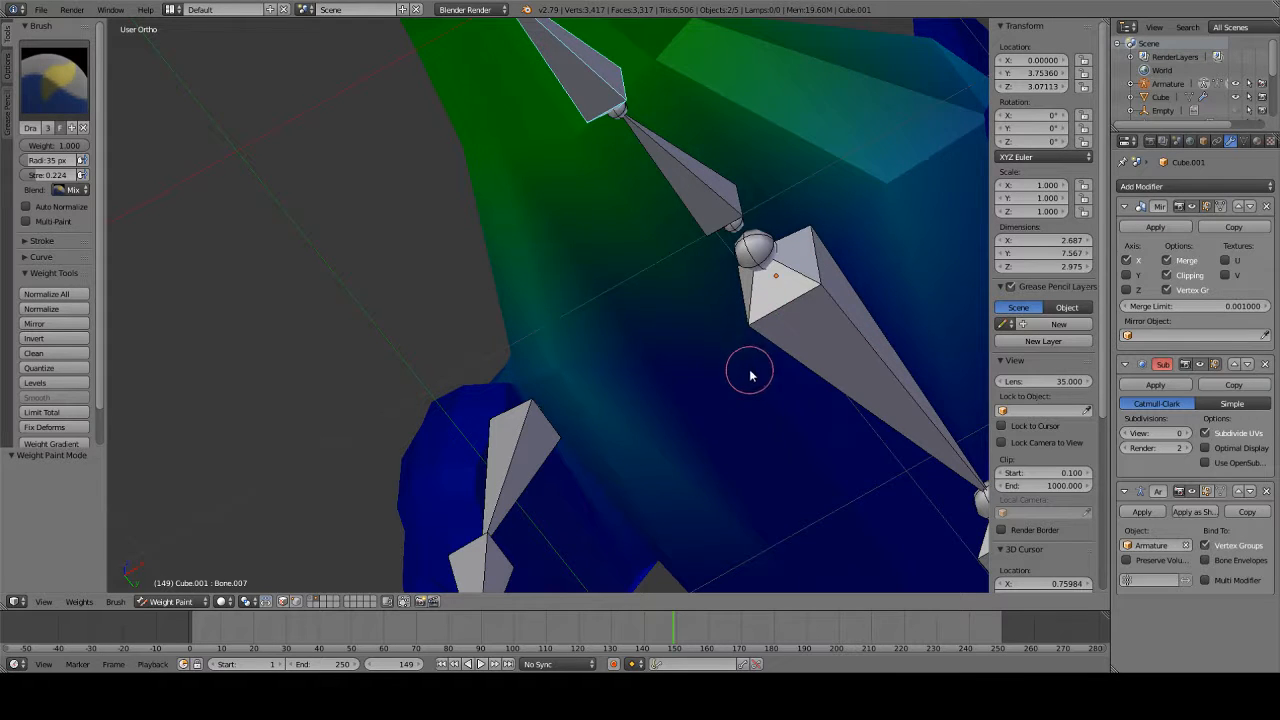
mouse_move(750, 372)
left_mouse_down()
mouse_move(780, 389)
mouse_move(817, 354)
mouse_move(837, 217)
mouse_move(669, 410)
left_mouse_up()
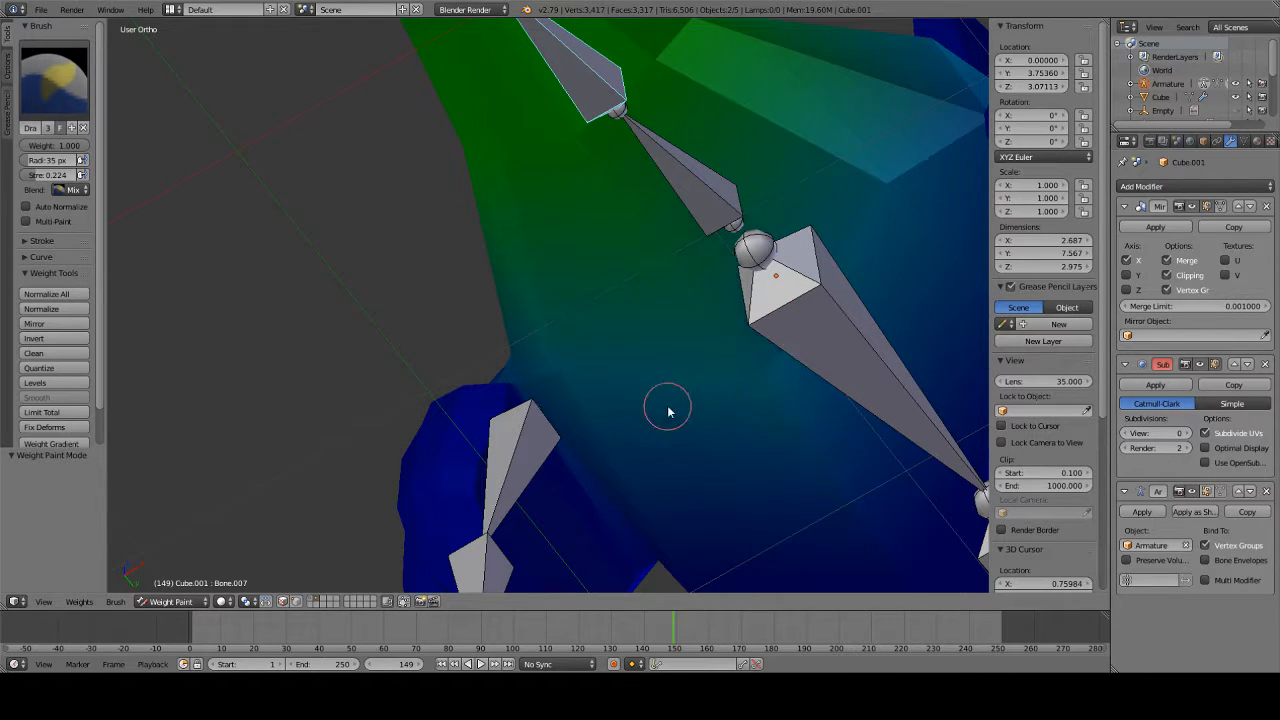
- Check Bone.007's weight falloff around the hips and touch it up where the tail root meets the hind leg
scroll(668, 235, "down", 5)
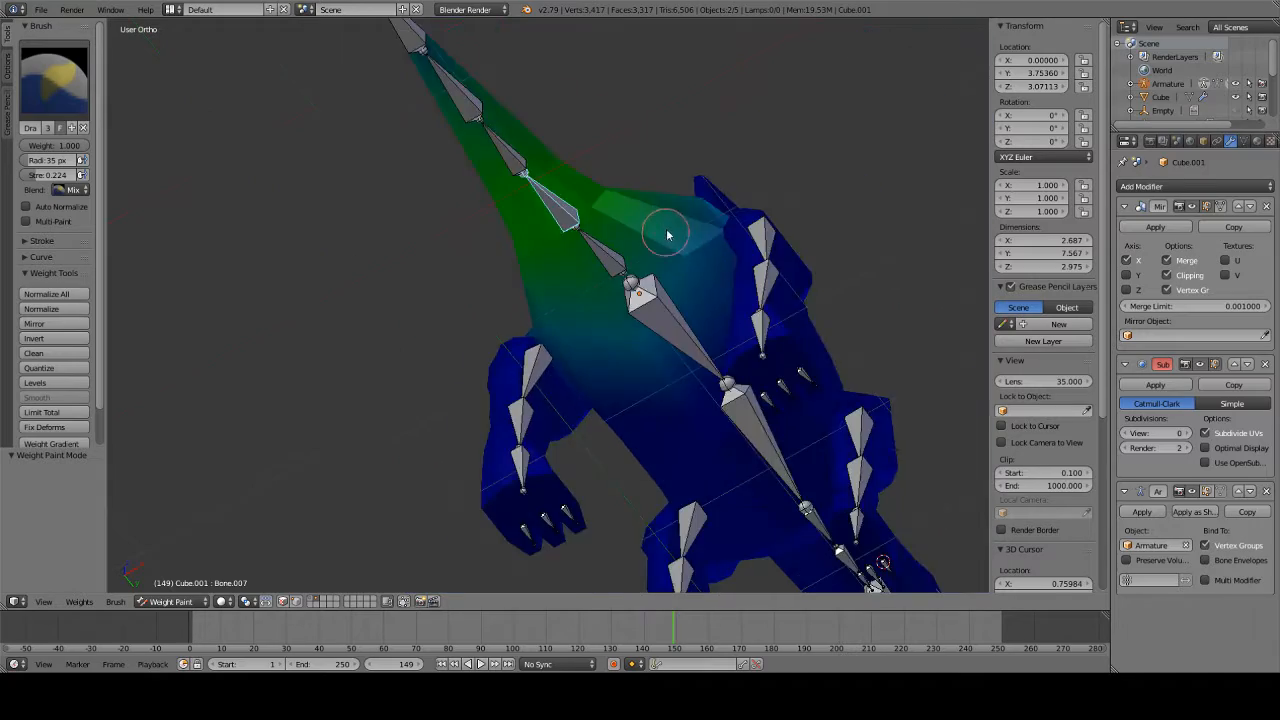
middle_click_drag(668, 235, 605, 388)
scroll(605, 388, "up", 3)
middle_click_drag(578, 297, 538, 324)
left_click_drag(538, 324, 540, 320)
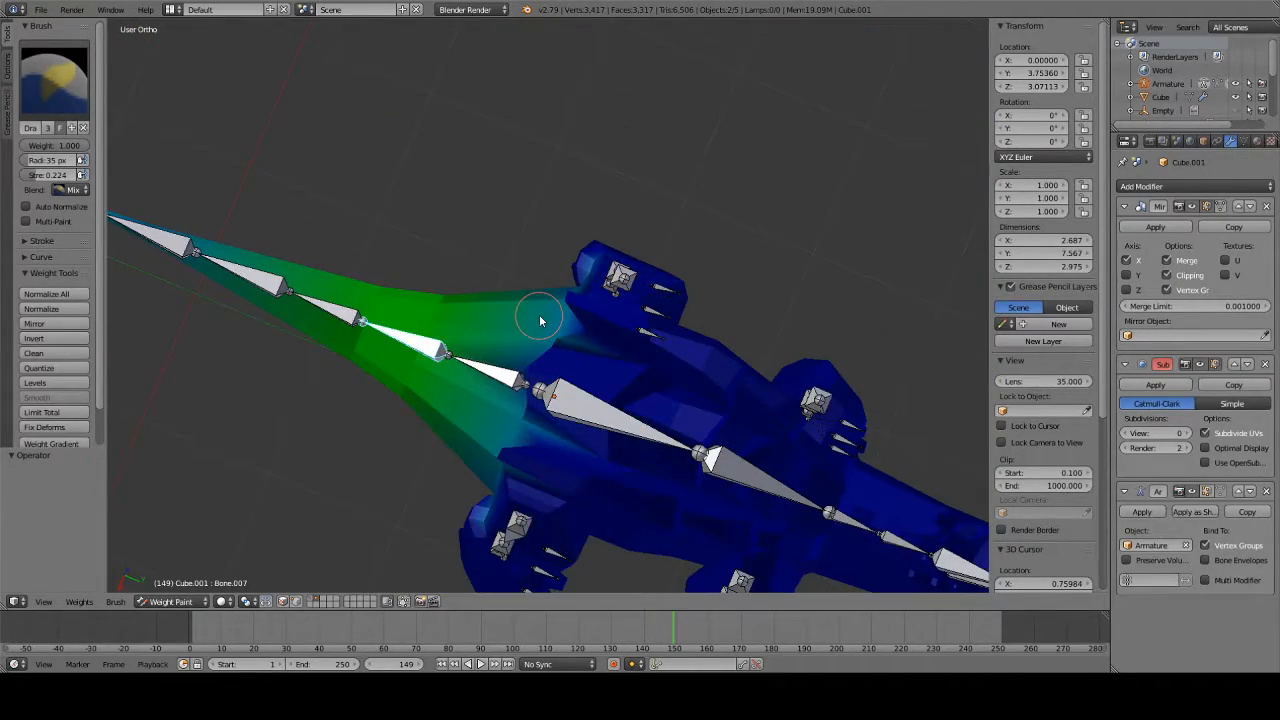
- View the whole body from the side and switch the mesh to Edit Mode
middle_click_drag(540, 320, 590, 170)
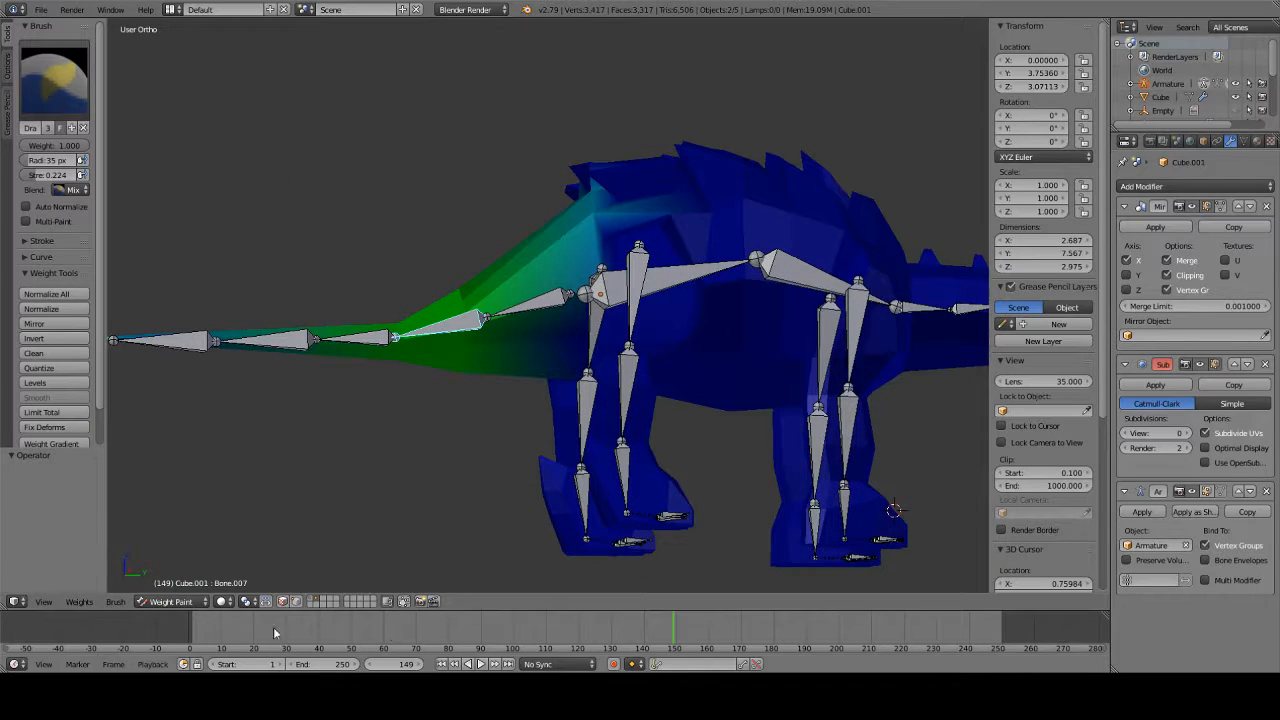
left_click(198, 604)
left_click(172, 570)
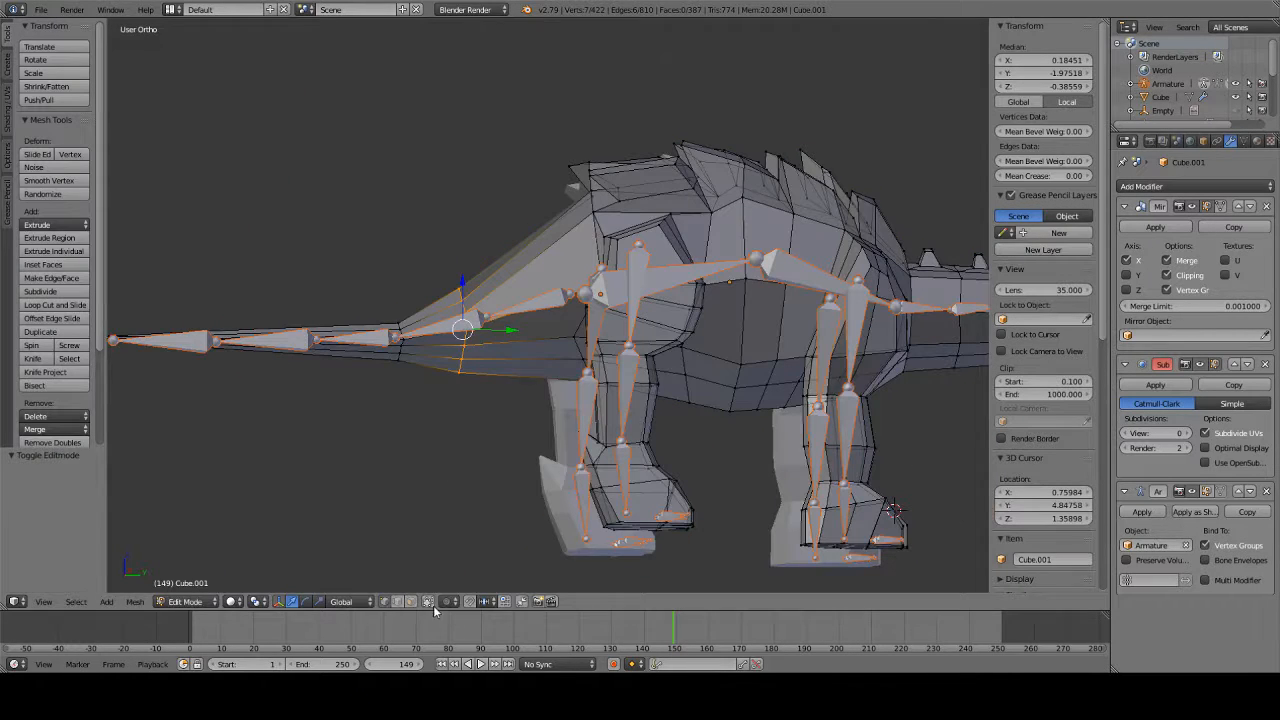
- Return the mesh to Weight Paint and paint Bone.007's weight across the tail root beneath the hips at 0.224 strength
left_click(185, 602)
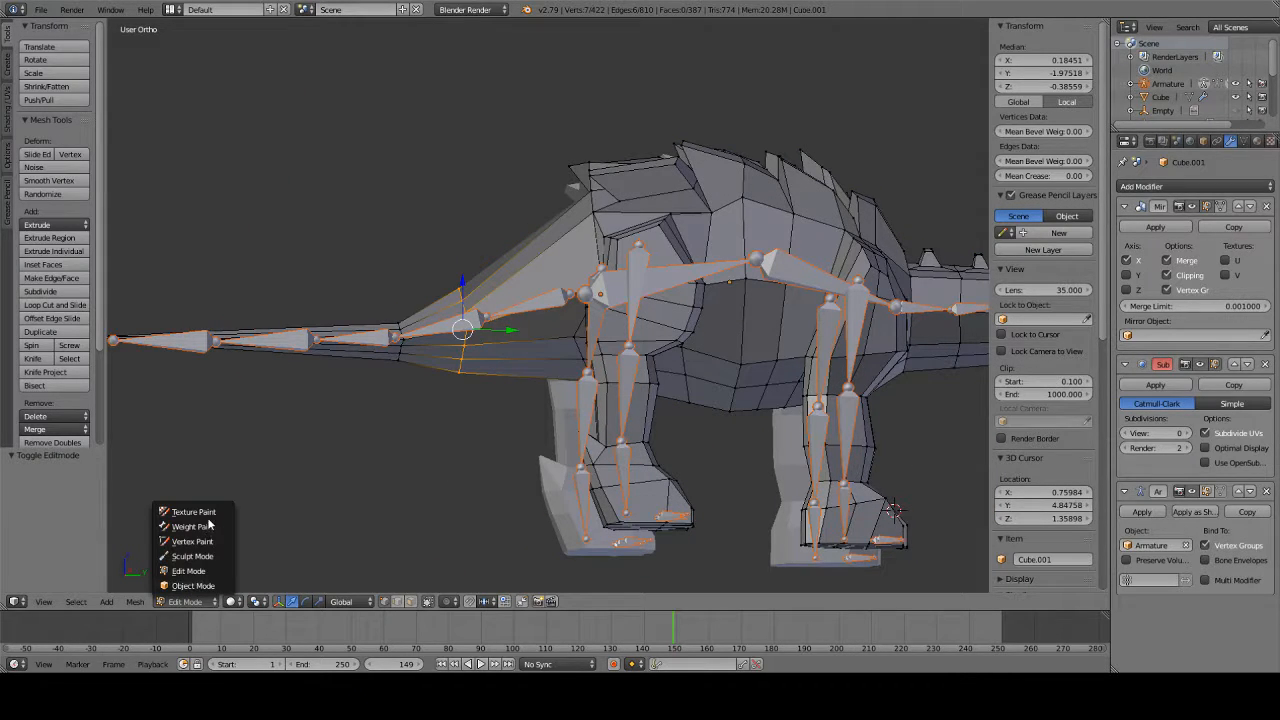
left_click(211, 527)
mouse_move(562, 383)
middle_mouse_down()
mouse_move(651, 124)
mouse_move(694, 126)
mouse_move(826, 180)
middle_mouse_up()
scroll(600, 263, "up", 4)
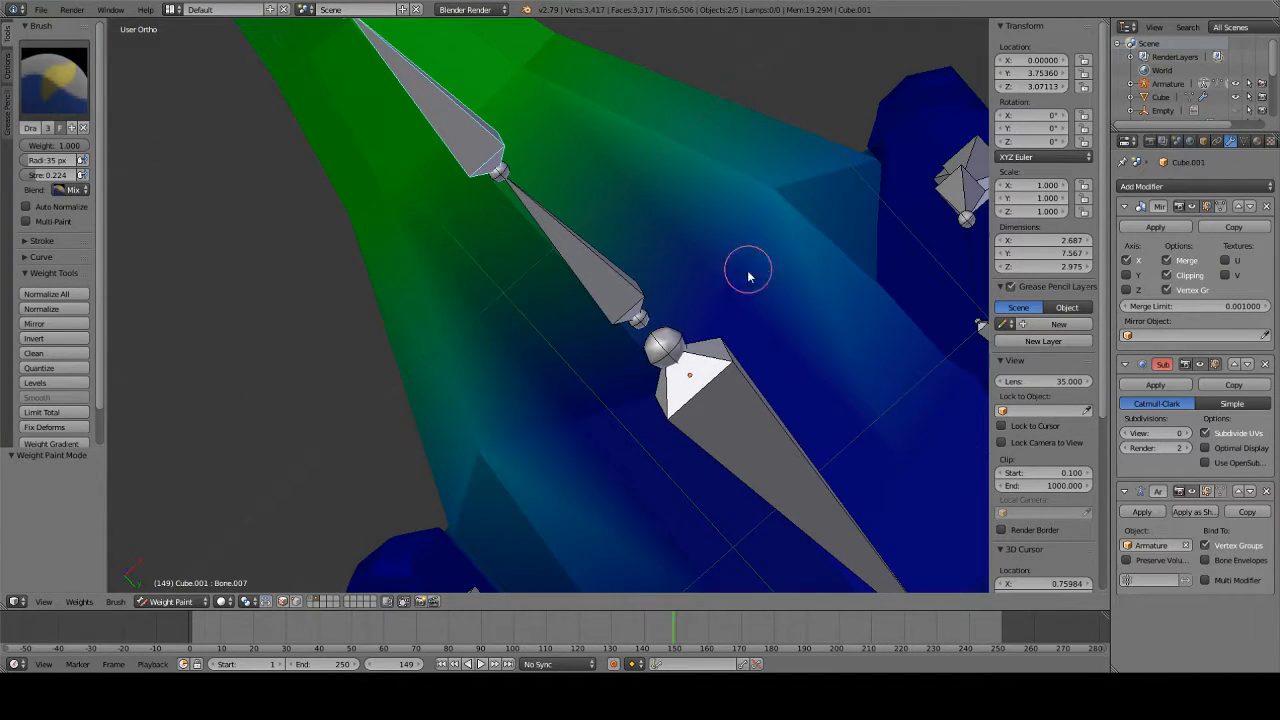
mouse_move(750, 275)
left_mouse_down()
mouse_move(623, 400)
mouse_move(634, 445)
left_mouse_up()
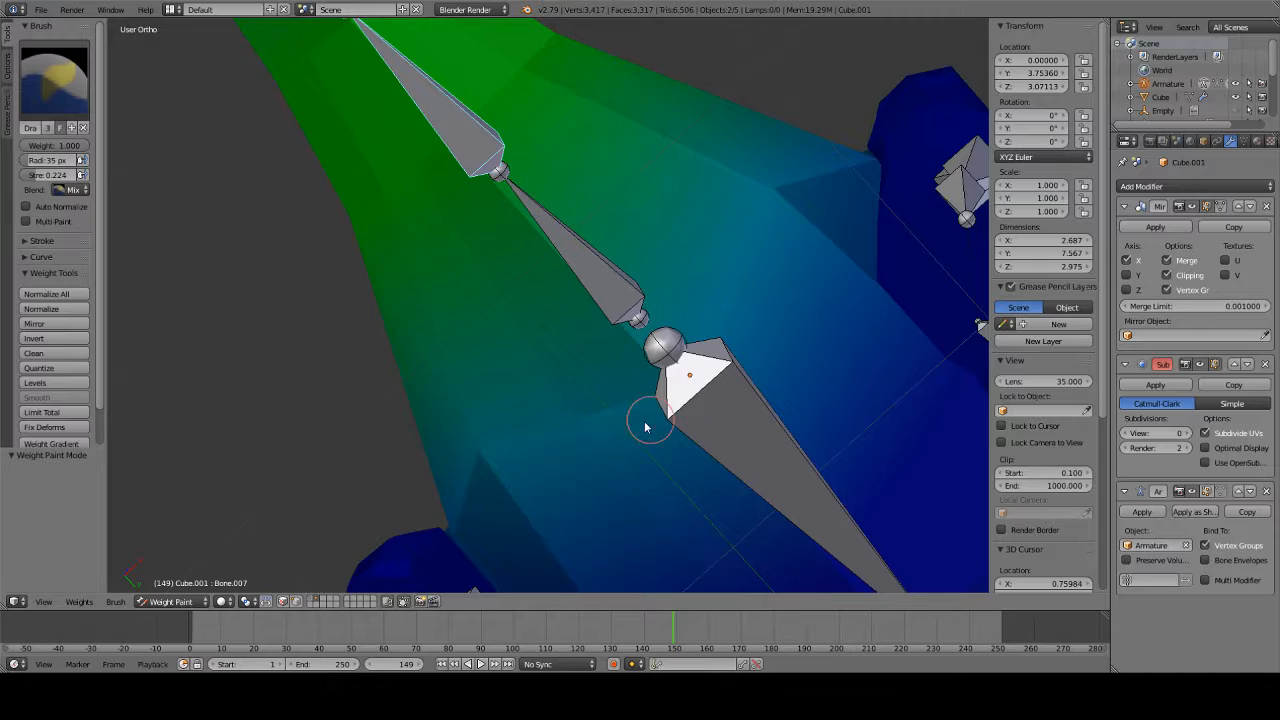
- Test-rotate Bone.007 from the side to check how the tail root deforms, and cancel the rotation
scroll(674, 243, "down", 5)
middle_click_drag(674, 243, 549, 249)
key("r")
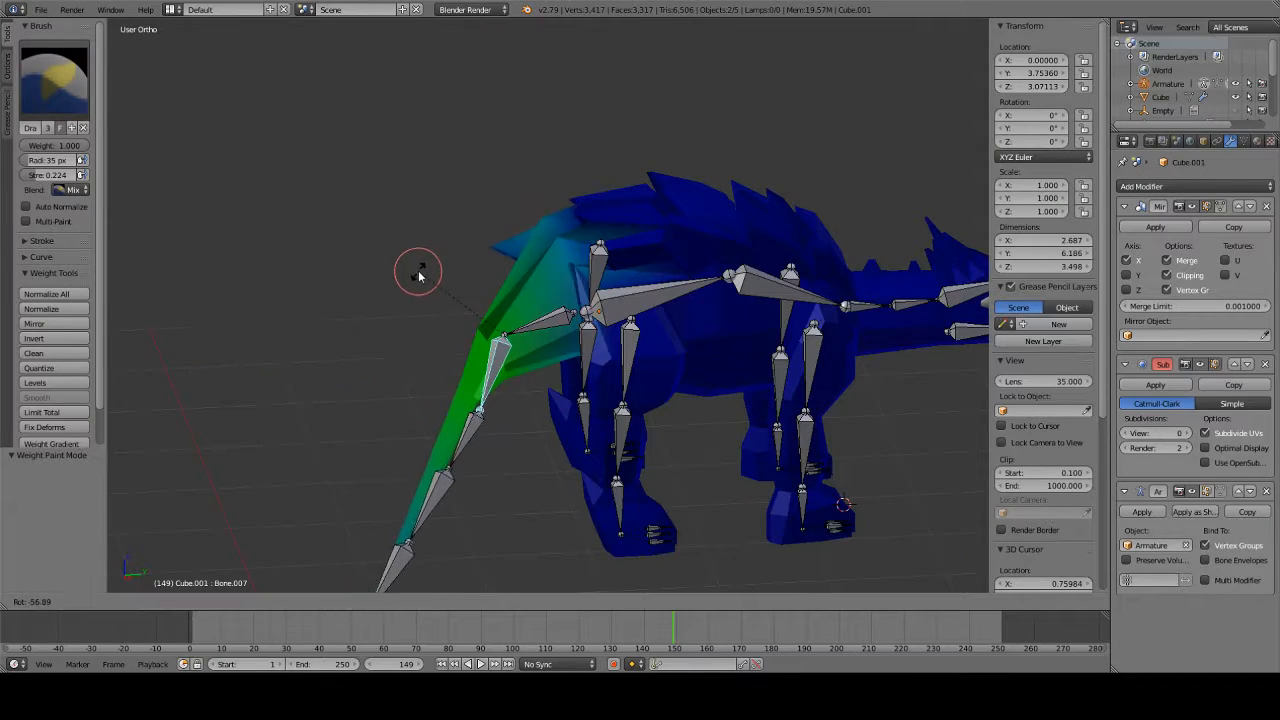
left_click(513, 280)
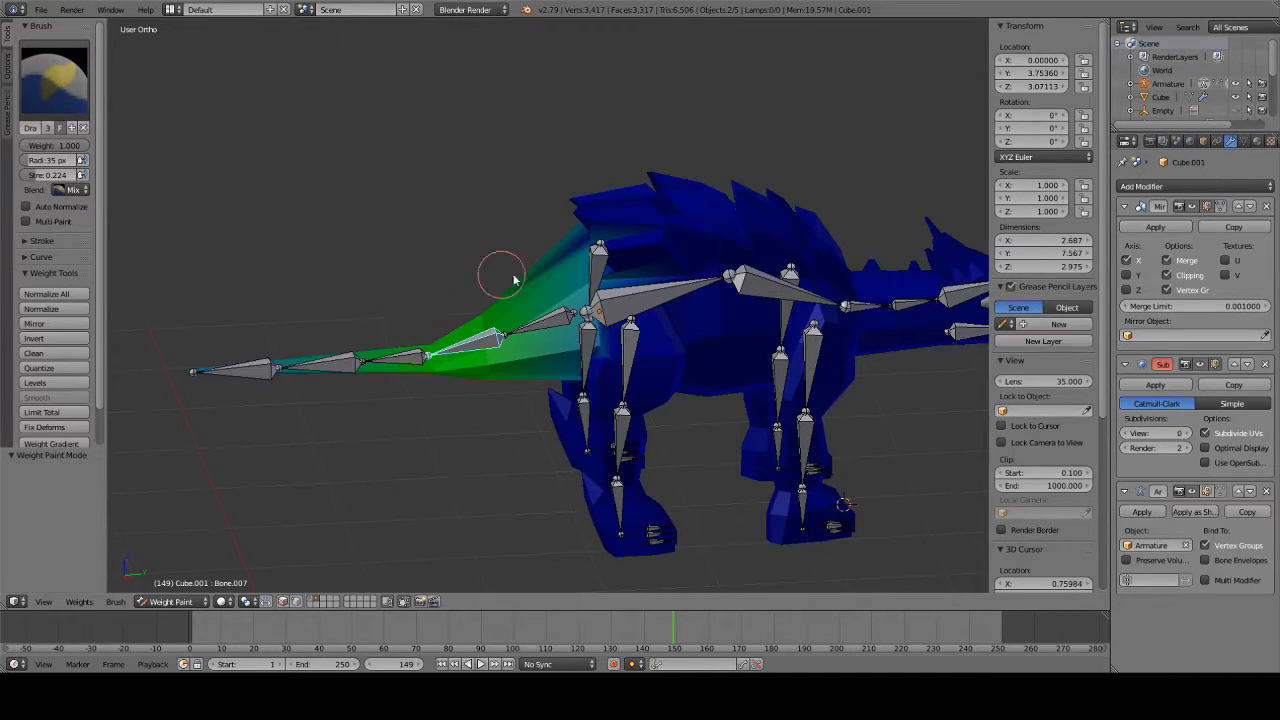
- Try to remove Bone.007's weight from the hind leg beside the tail root with the Subtract brush at 1.000 strength
middle_click_drag(513, 280, 840, 260)
scroll(840, 260, "up", 4)
mouse_move(741, 202)
middle_mouse_down()
mouse_move(694, 243)
mouse_move(920, 500)
middle_mouse_up()
left_click(55, 80)
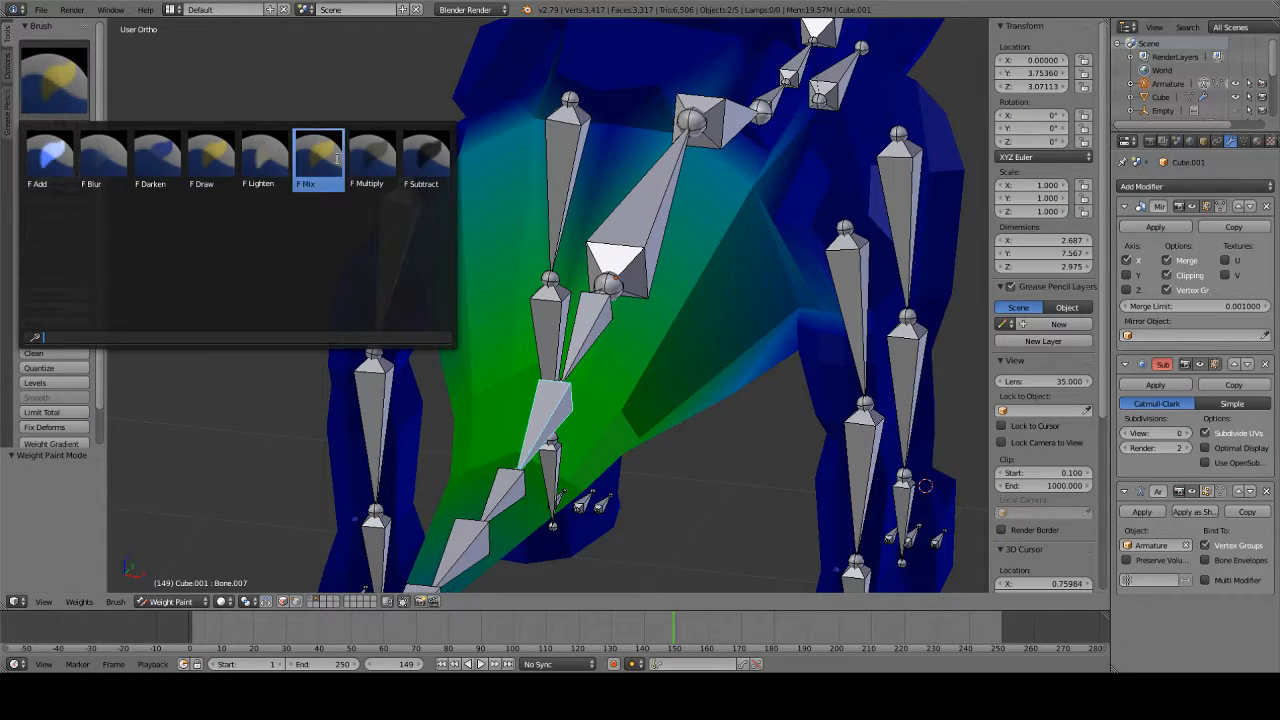
left_click(428, 154)
mouse_move(735, 156)
middle_mouse_down()
mouse_move(834, 154)
mouse_move(800, 153)
middle_mouse_up()
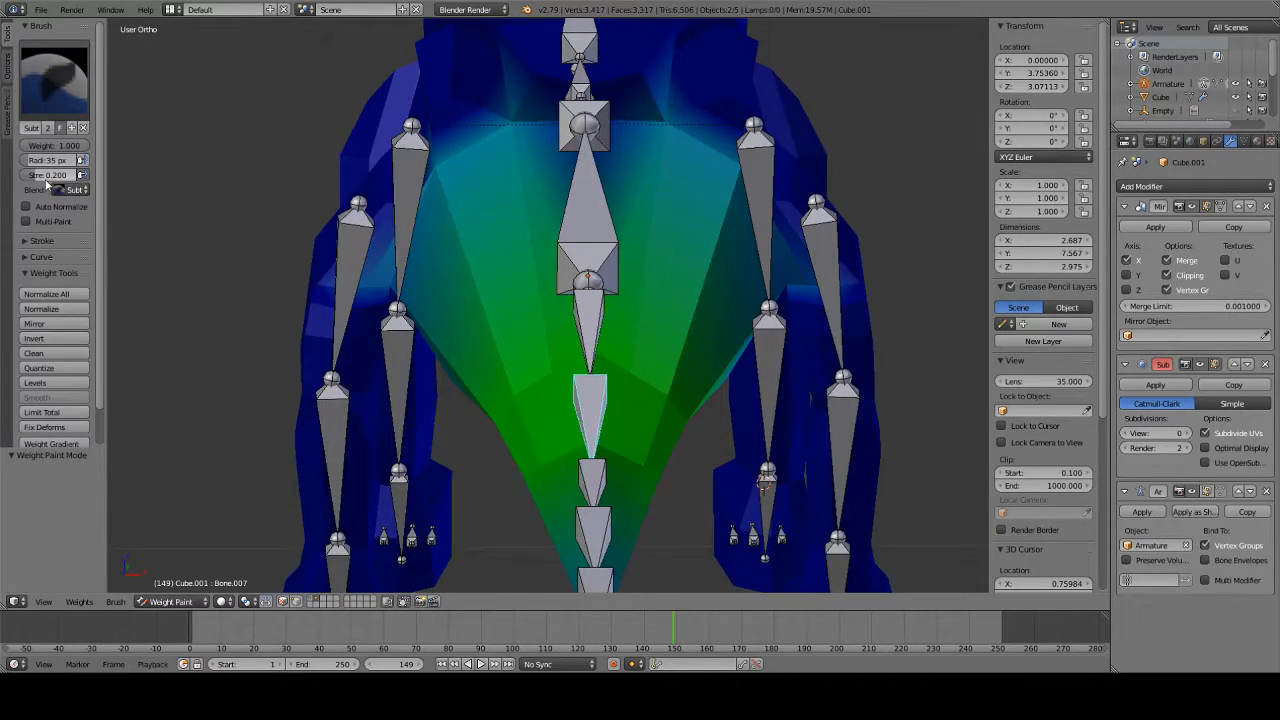
left_click_drag(46, 180, 130, 173)
left_click_drag(838, 322, 824, 242)
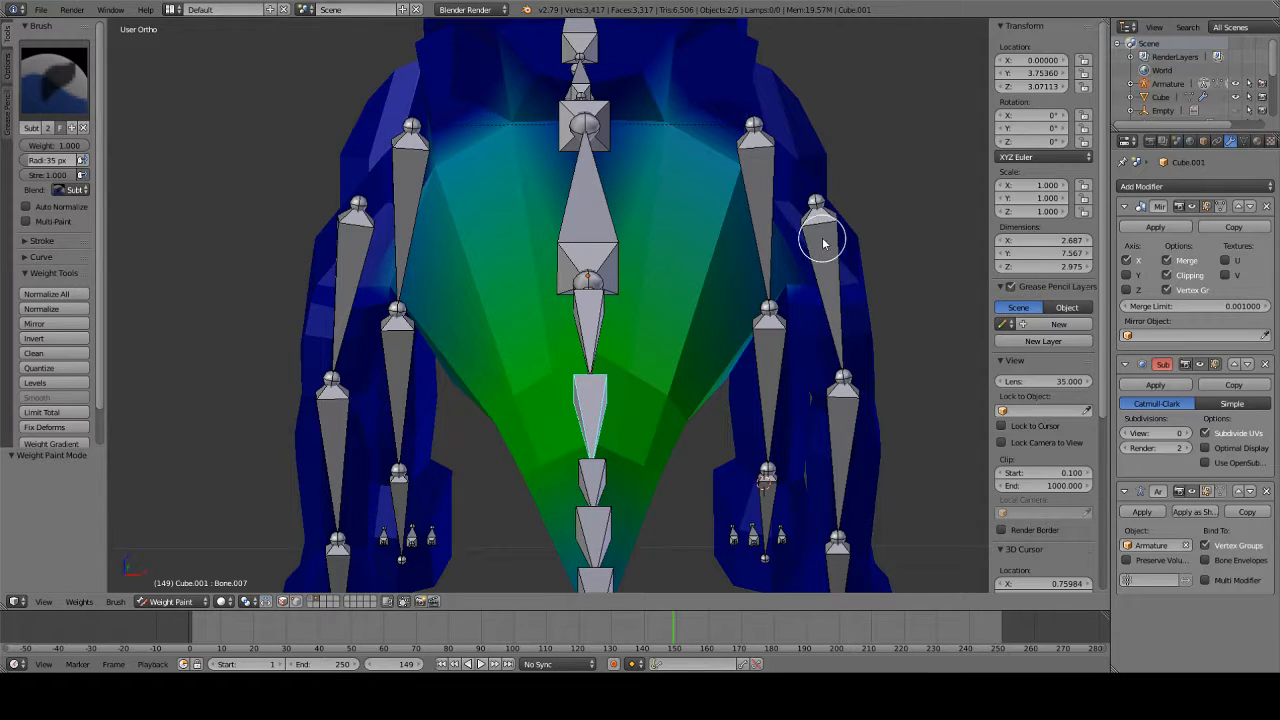
left_click_drag(811, 323, 826, 280)
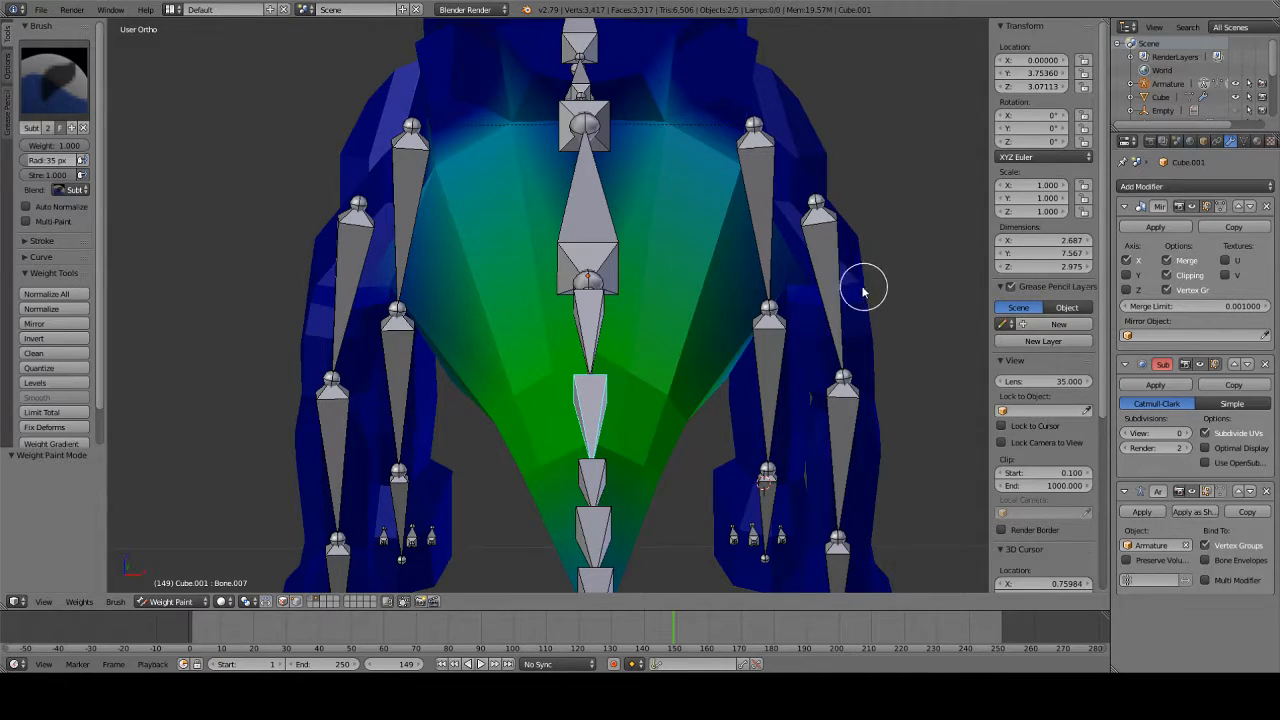
- Check the tail's bend by test-rotating Bone.007, and undo the last weight subtraction
middle_click_drag(864, 290, 805, 275)
middle_click_drag(491, 223, 480, 183)
key("r")
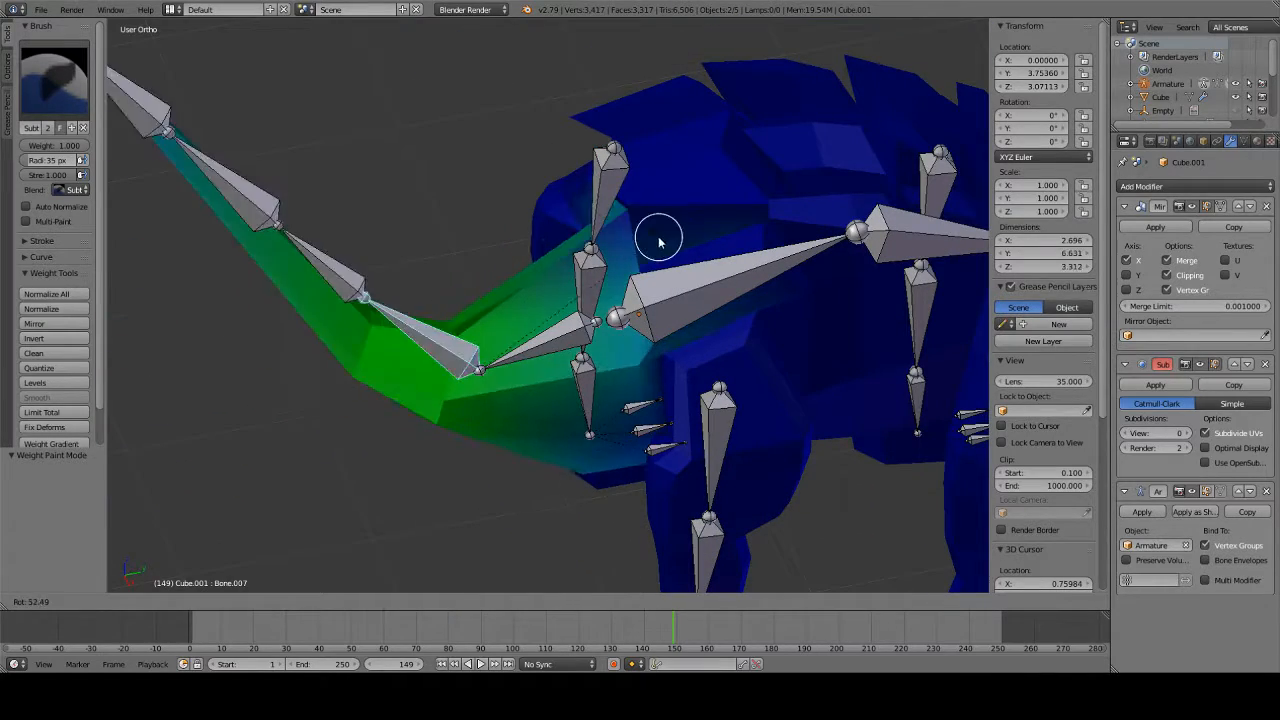
left_click(412, 179)
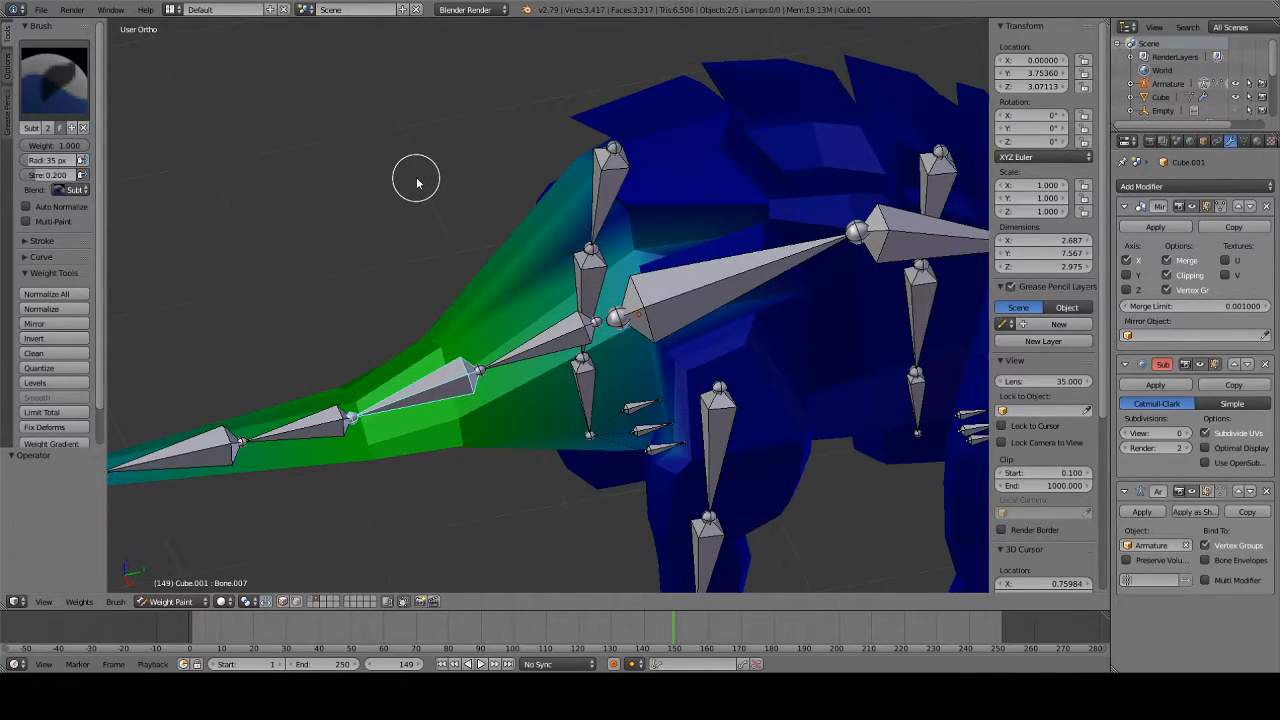
- Paint Bone.007's weight on the upper tail root with the Mix brush at 0.239 strength, and test the bone's rotation
middle_click_drag(483, 178, 569, 153)
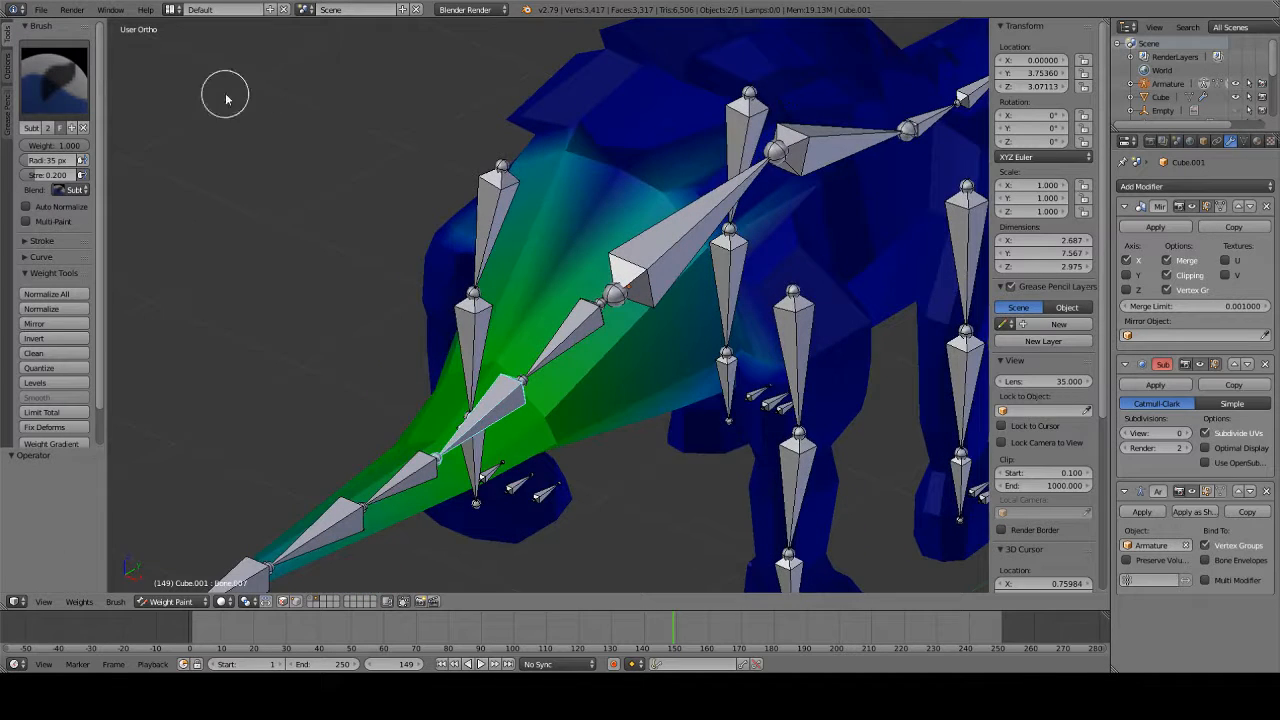
left_click(55, 80)
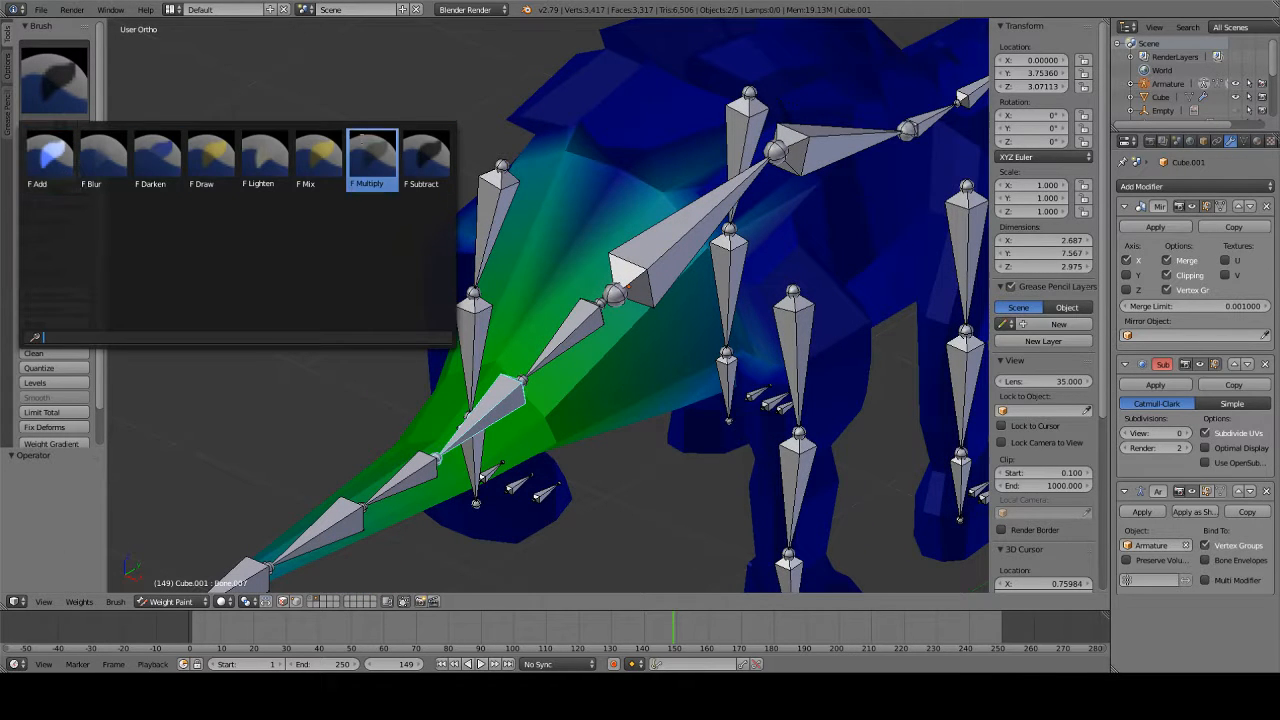
left_click(326, 152)
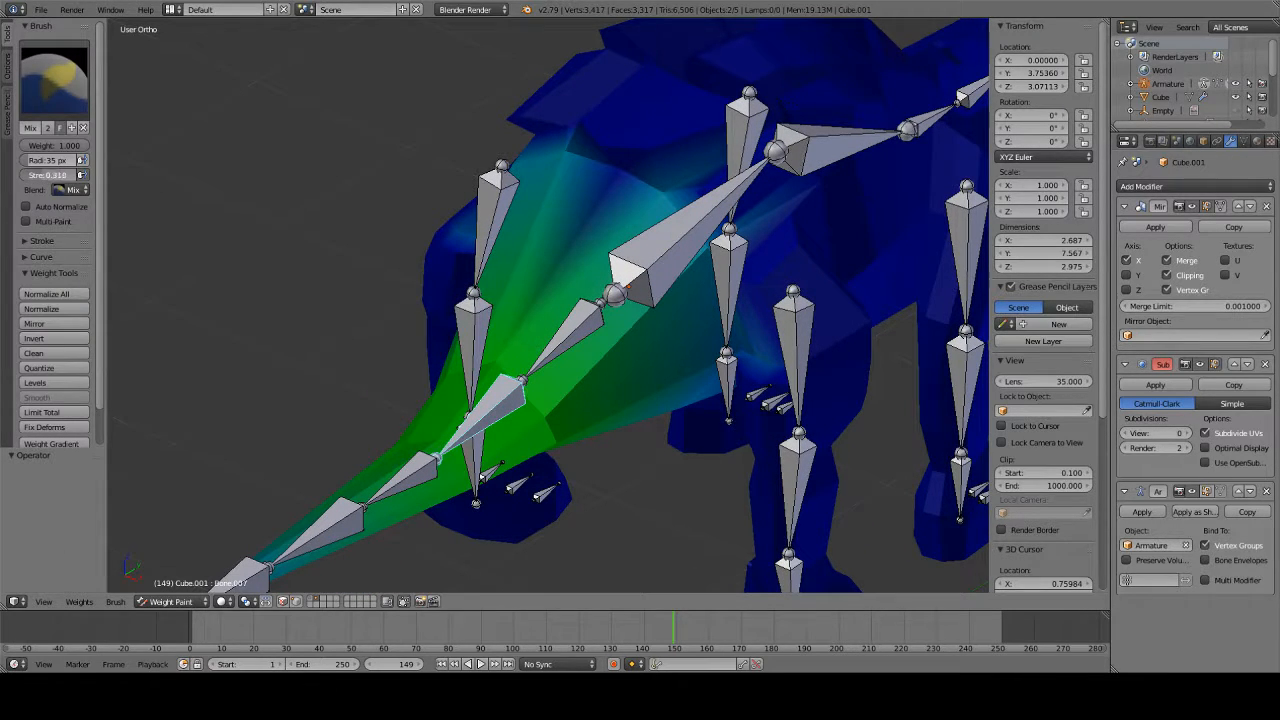
left_click(612, 181)
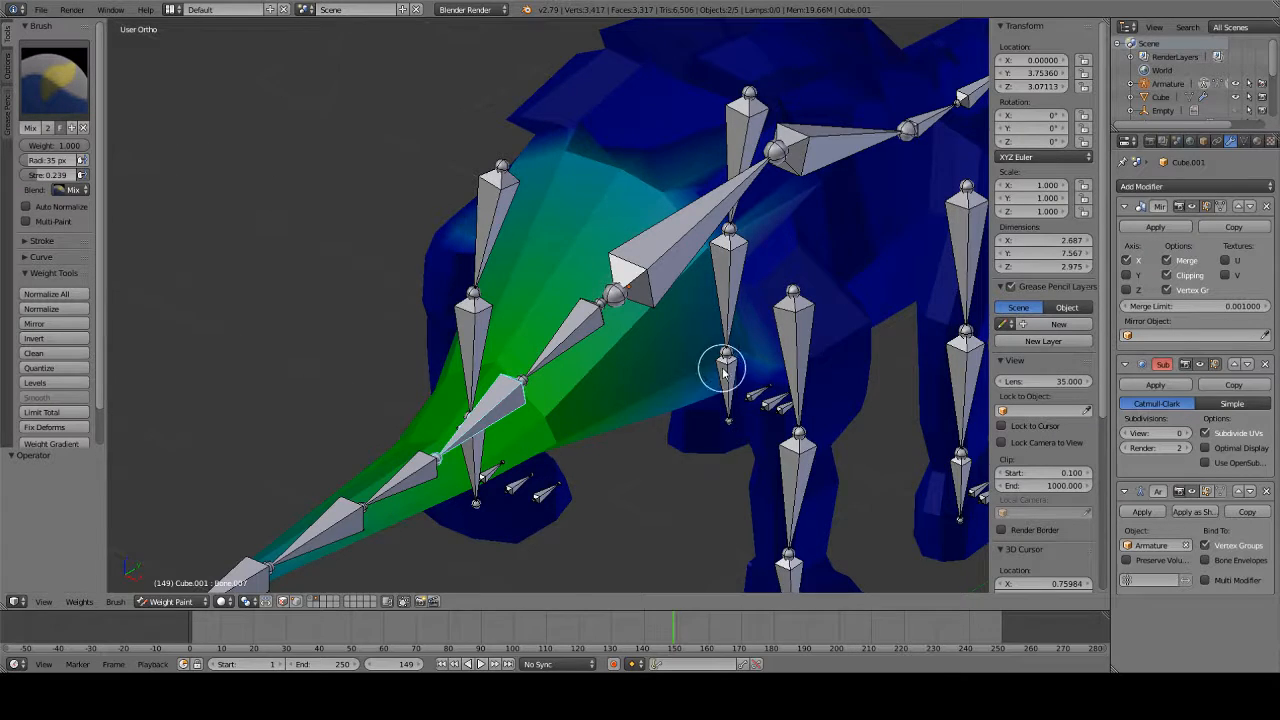
mouse_move(729, 366)
middle_mouse_down()
mouse_move(709, 323)
mouse_move(757, 266)
mouse_move(643, 300)
middle_mouse_up()
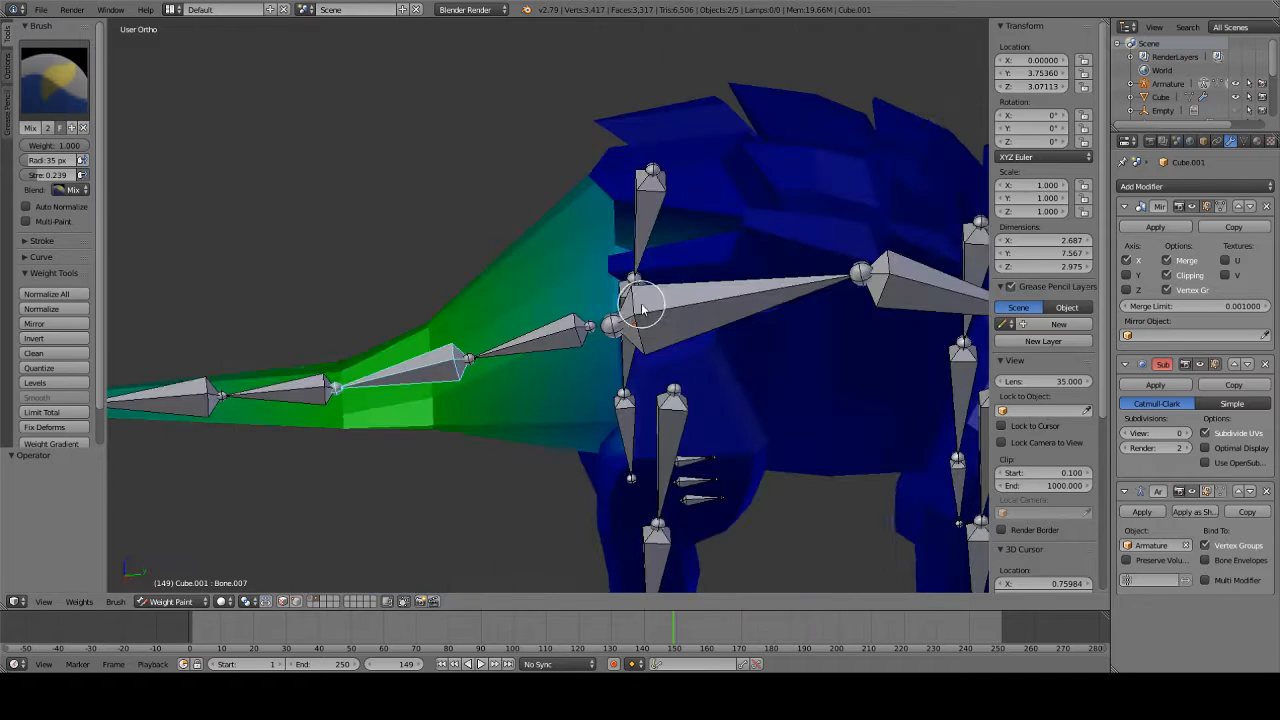
key("r")
key("Escape")
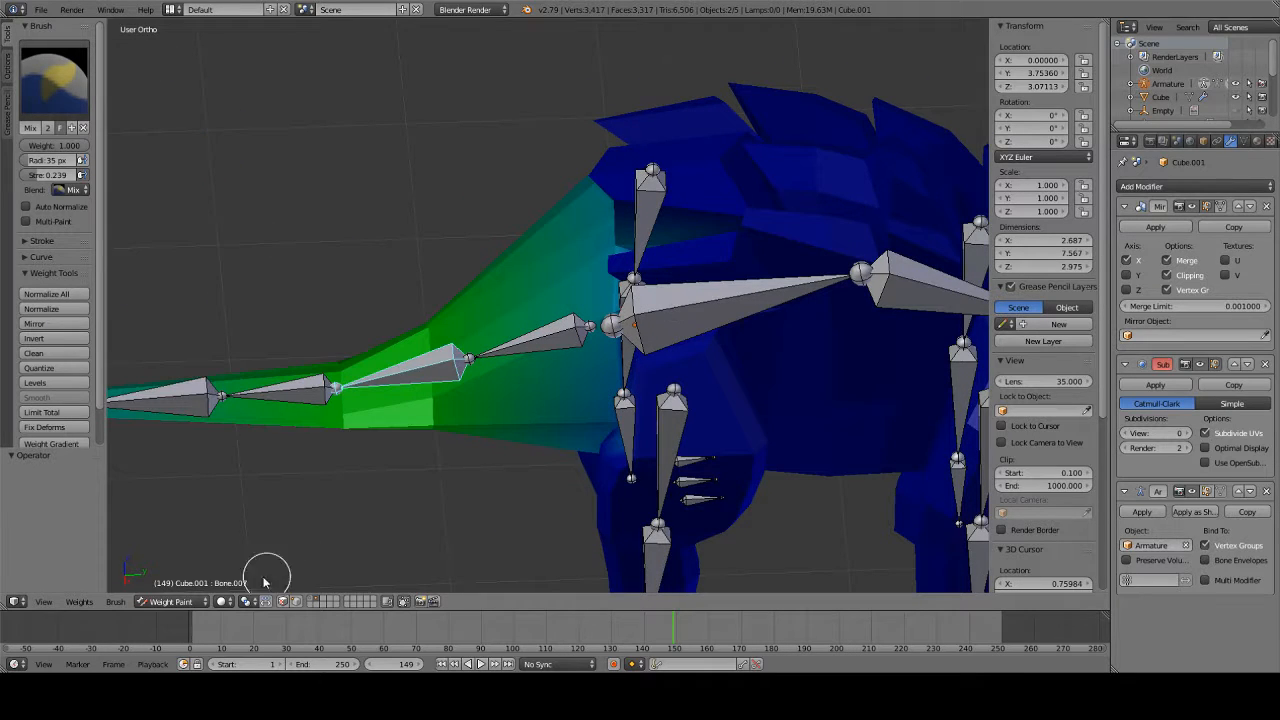
- Subtract Bone.007's weight from the hind leg with the Subtract brush at 0.568 strength, and test the bone's rotation
left_click(50, 98)
left_click(426, 156)
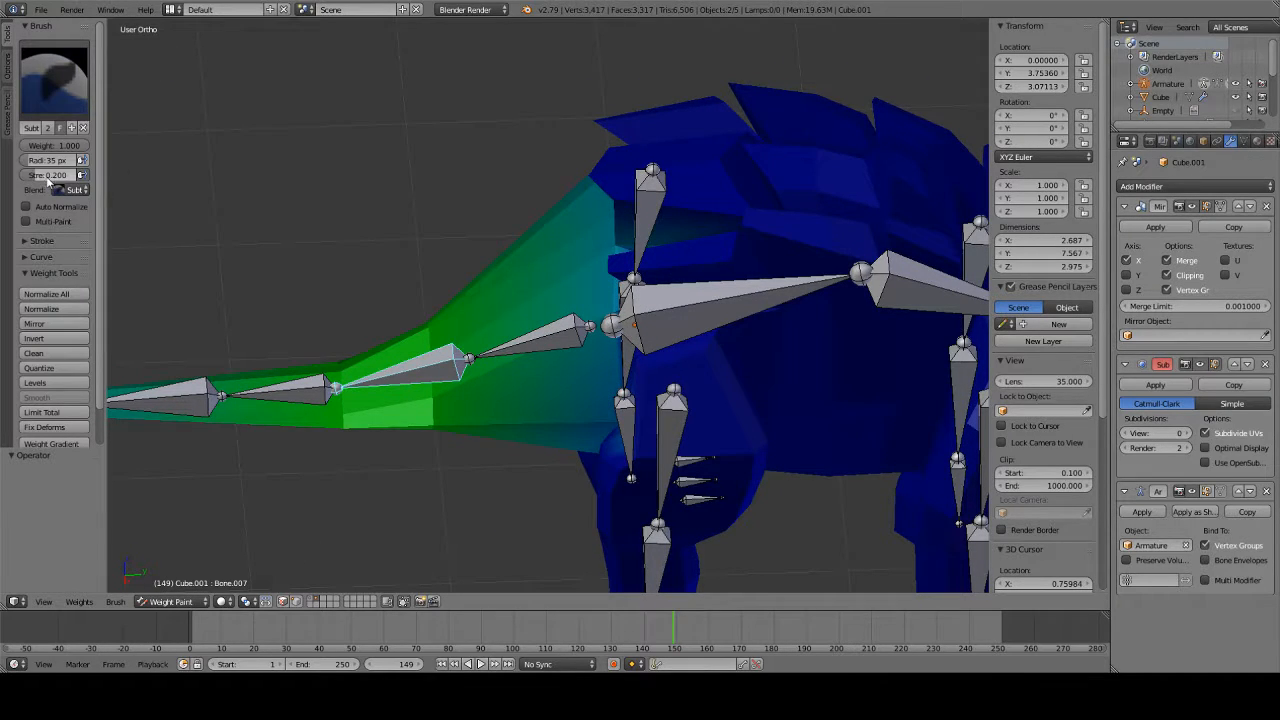
left_click_drag(50, 175, 56, 175)
mouse_move(330, 245)
middle_mouse_down()
mouse_move(400, 263)
mouse_move(917, 289)
mouse_move(930, 312)
mouse_move(930, 297)
middle_mouse_up()
left_click_drag(925, 250, 867, 240)
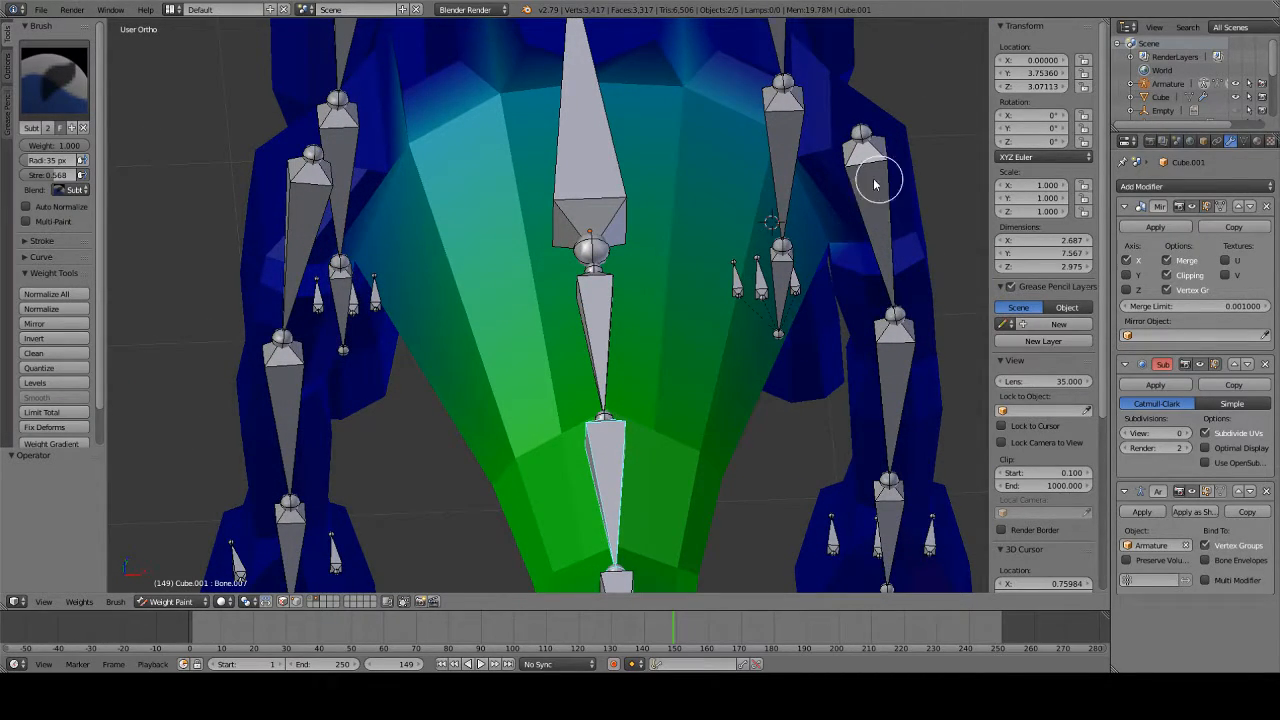
middle_click_drag(877, 177, 714, 200)
key("r")
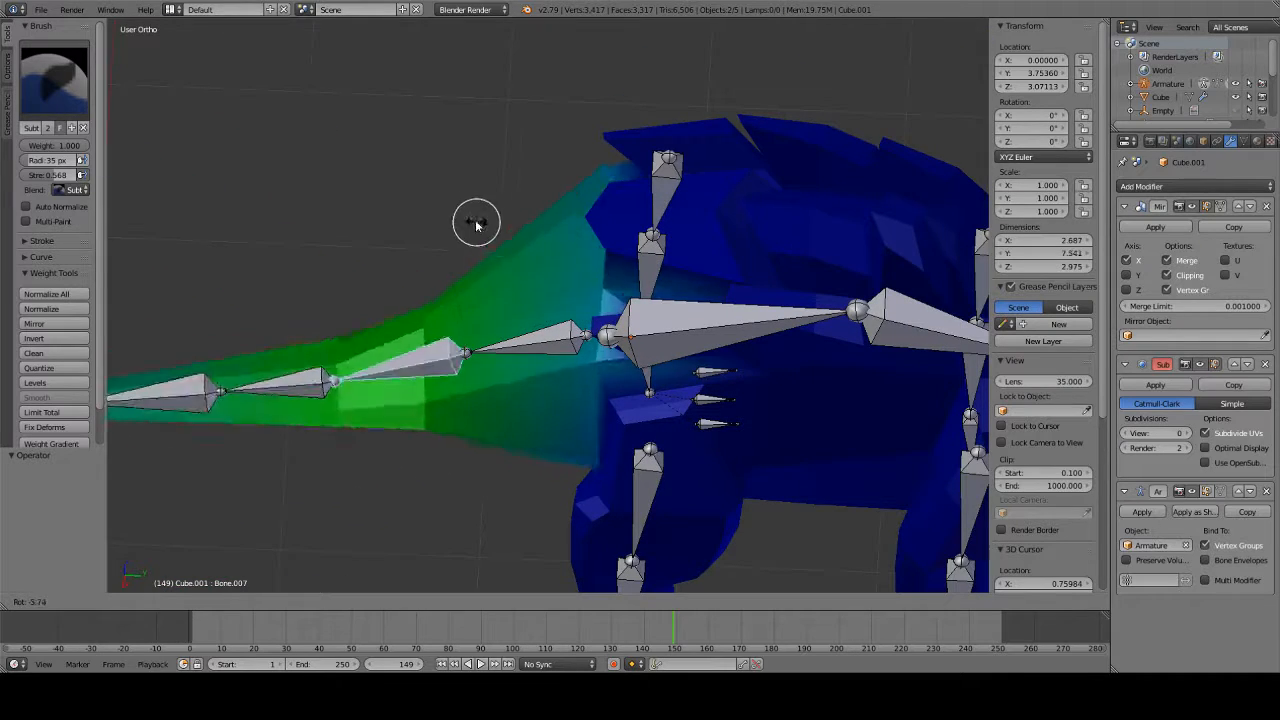
right_click(640, 268)
- Select Bone.008 and paint its weight along its tail section from the right view, using the Mix brush at 0.595 strength
scroll(643, 272, "down", 4)
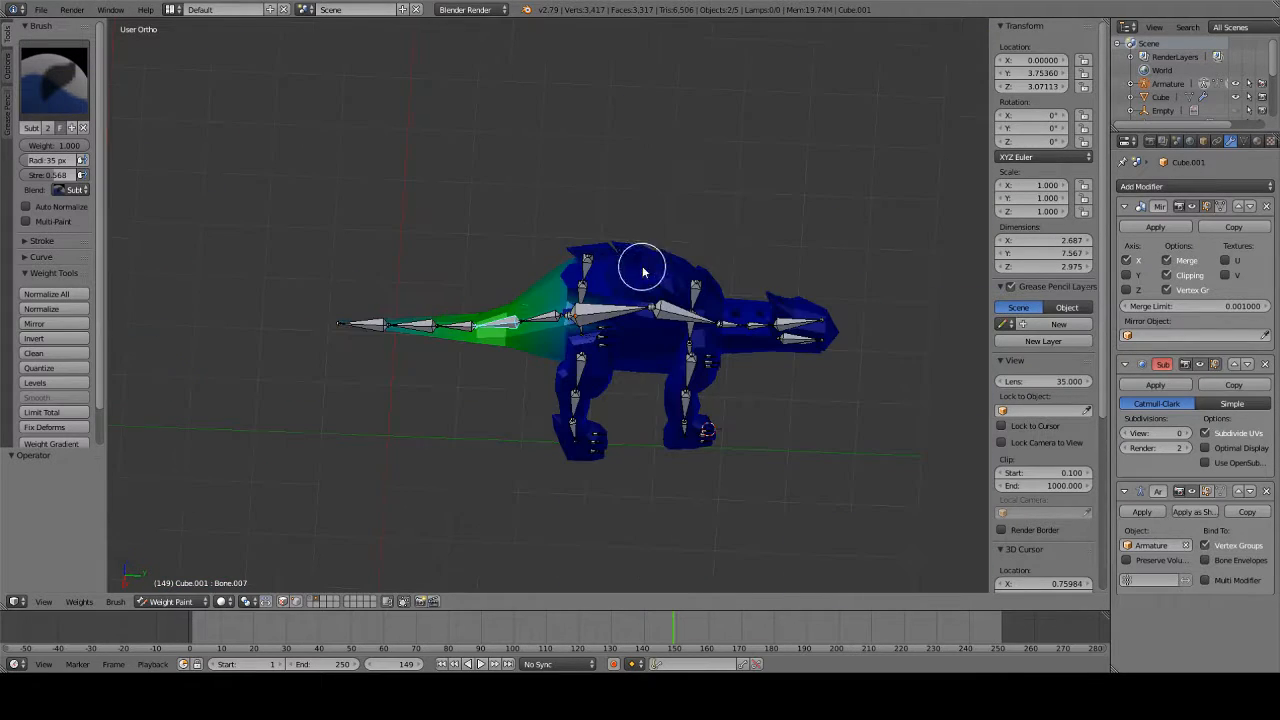
right_click(466, 322)
scroll(498, 230, "up", 2)
left_click(27, 109)
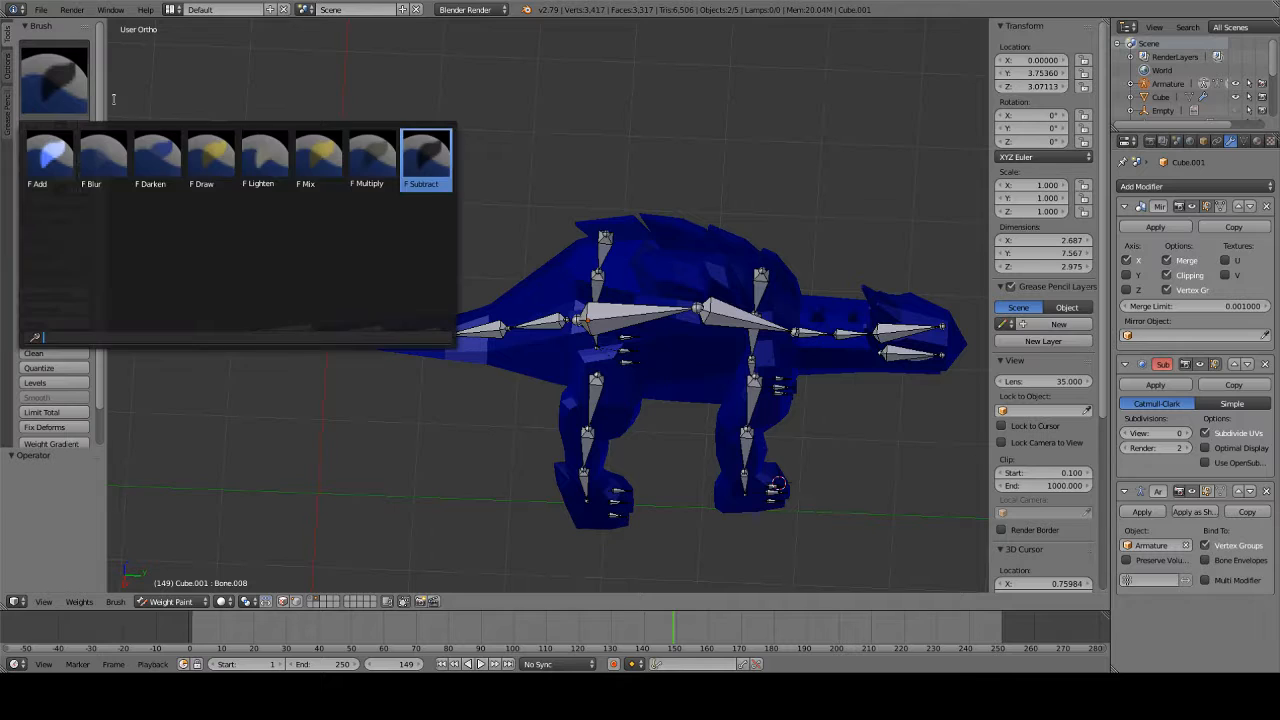
left_click(330, 158)
key("KP_3")
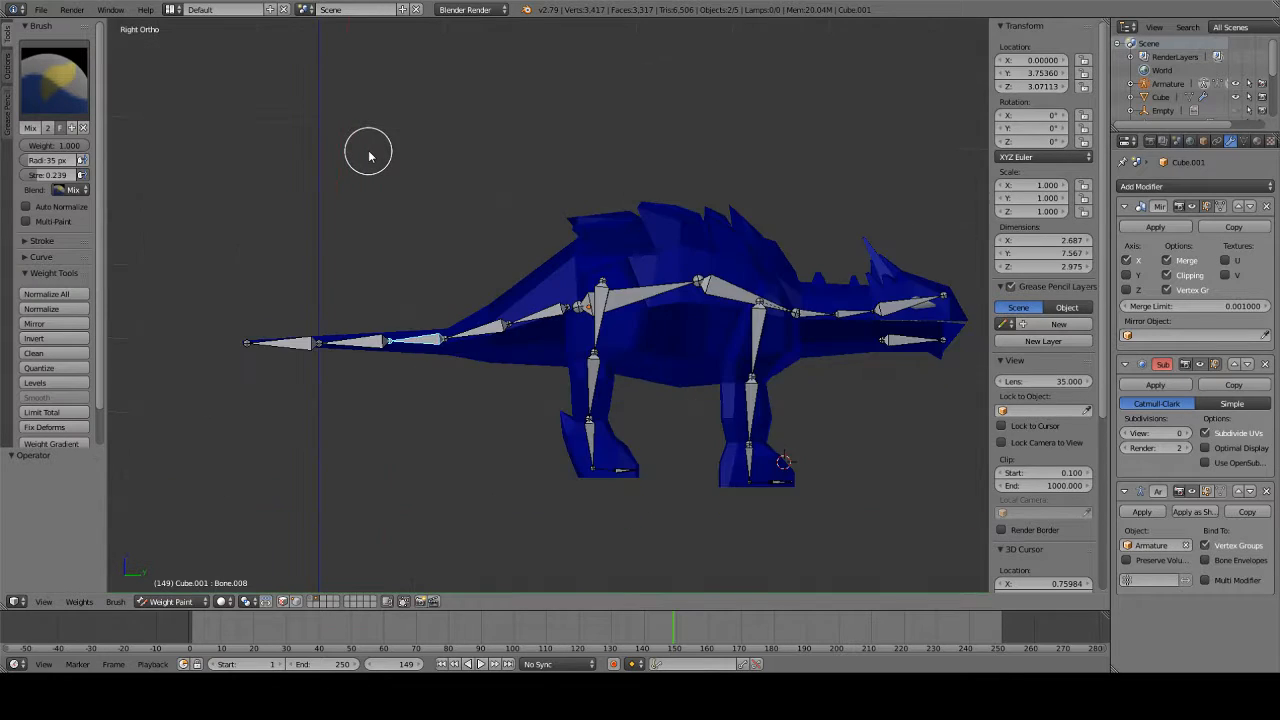
scroll(368, 152, "up", 5)
middle_click_drag(423, 264, 706, 157, "shift")
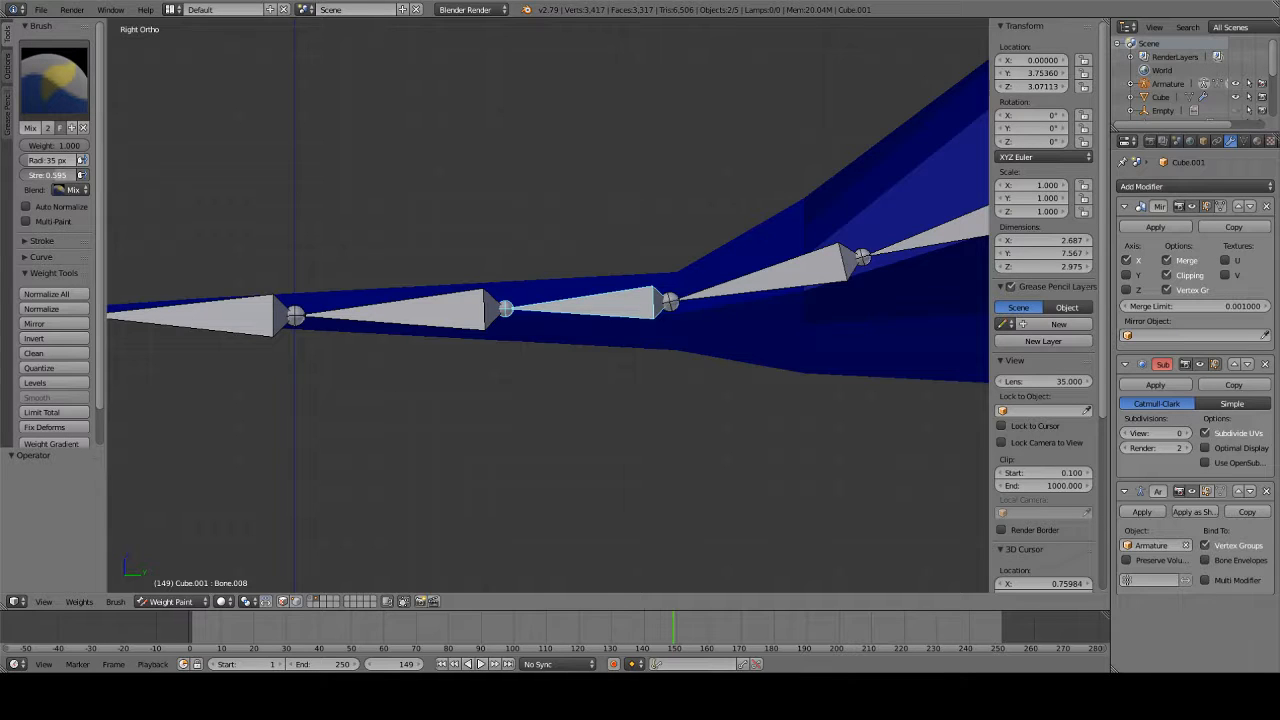
left_click_drag(657, 271, 669, 237)
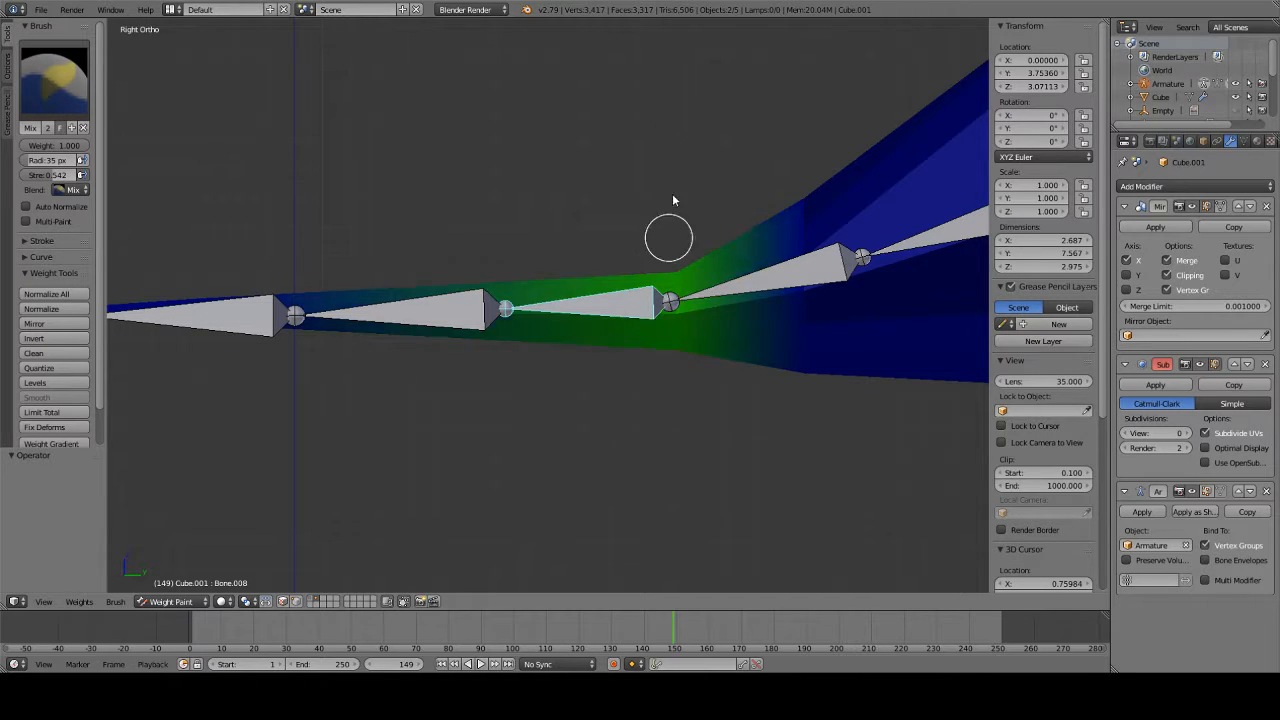
- Extend Bone.008's weight toward the tail tip on the side and in the gaps around the last bones at 0.279 strength
middle_click_drag(386, 460, 563, 474)
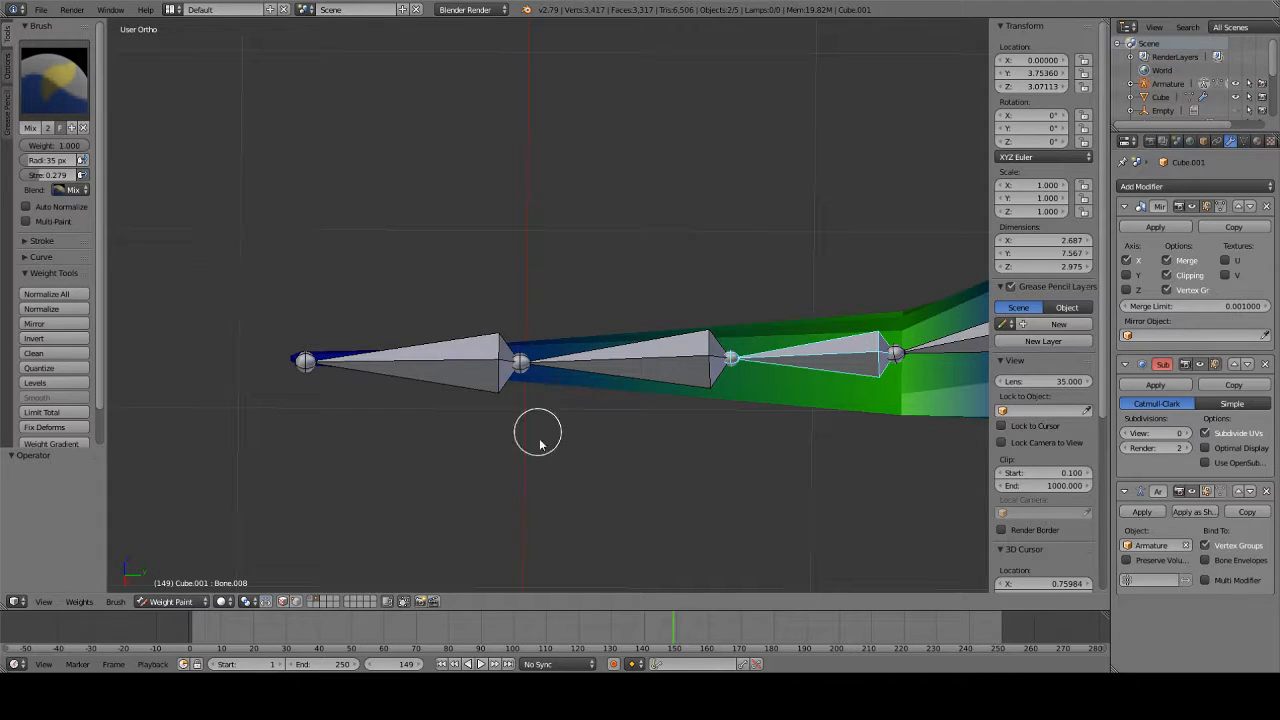
left_click_drag(435, 521, 435, 282)
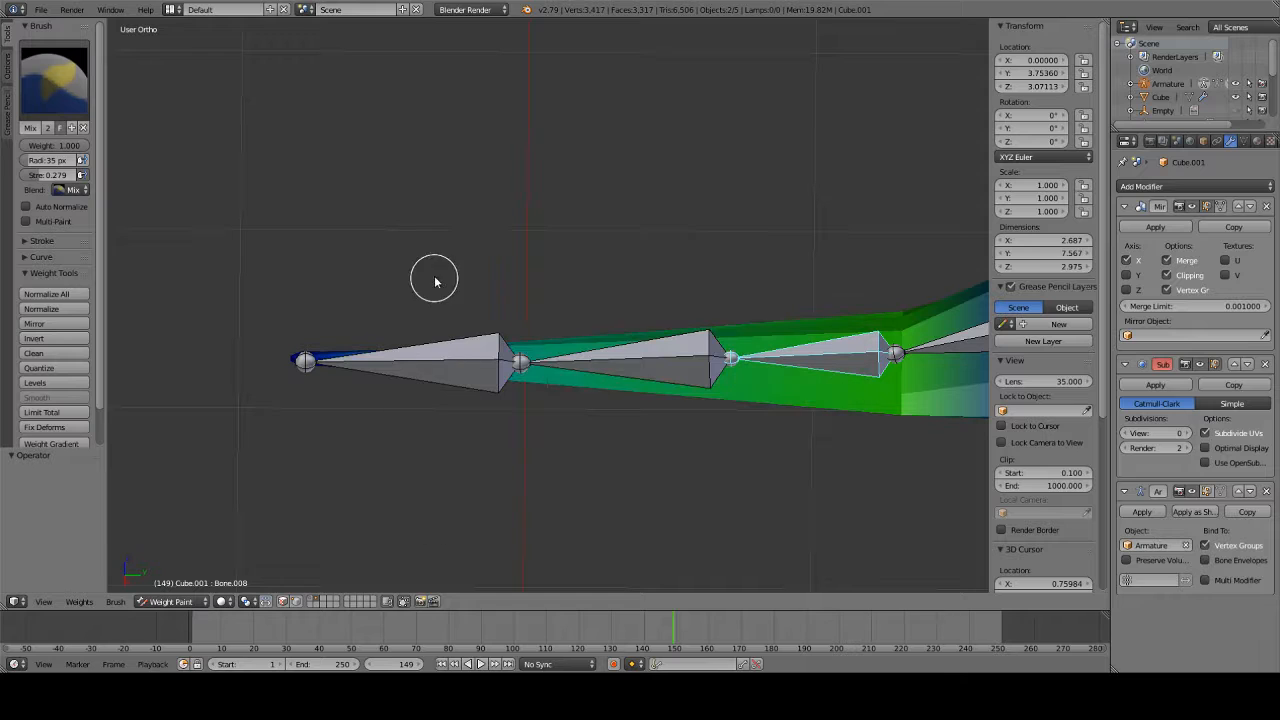
scroll(496, 438, "down", 1)
scroll(498, 438, "down", 3)
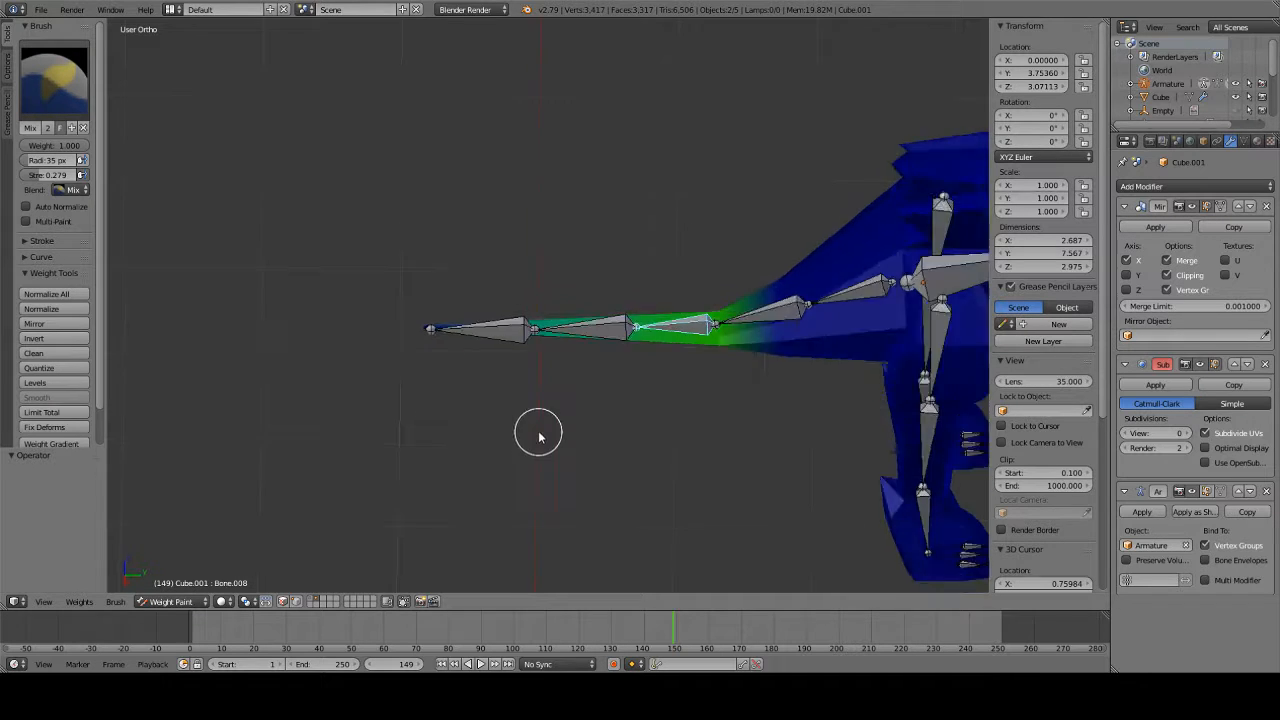
middle_click_drag(540, 434, 551, 229)
scroll(551, 230, "up", 4)
scroll(550, 228, "up", 4)
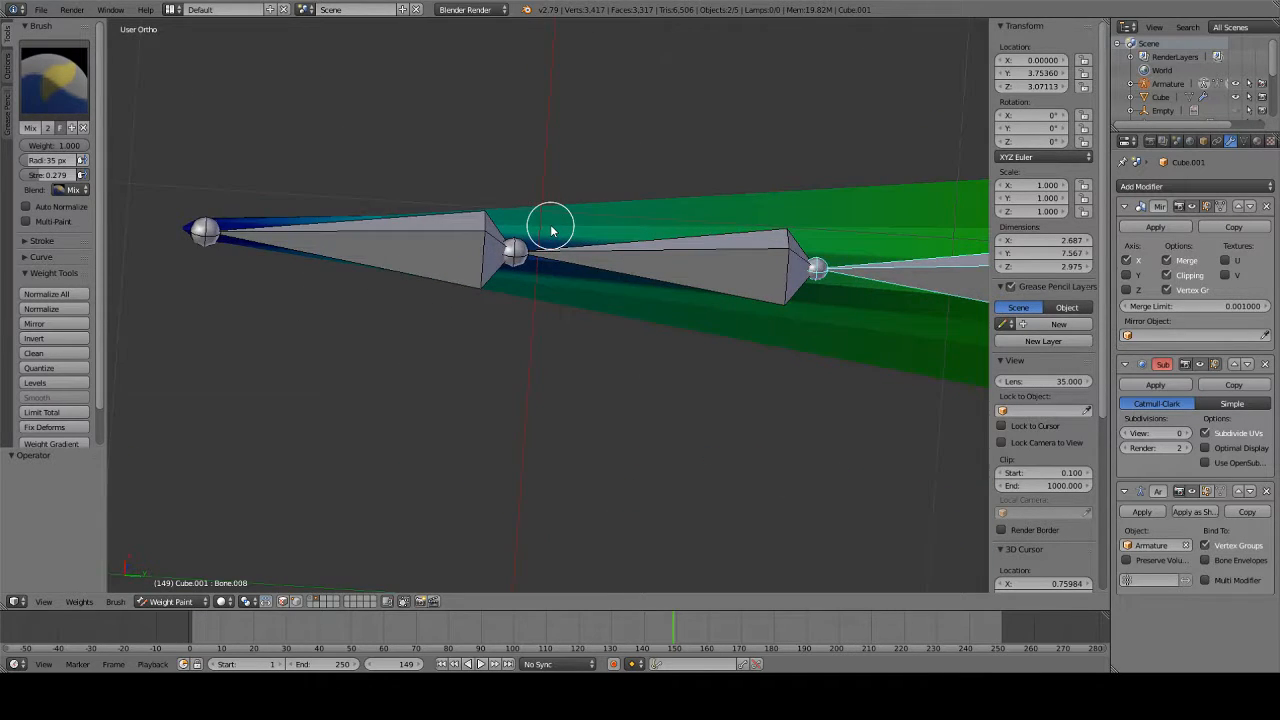
left_click_drag(620, 252, 265, 229)
scroll(265, 229, "down", 4)
mouse_move(437, 165)
middle_mouse_down()
mouse_move(434, 297)
mouse_move(591, 266)
middle_mouse_up()
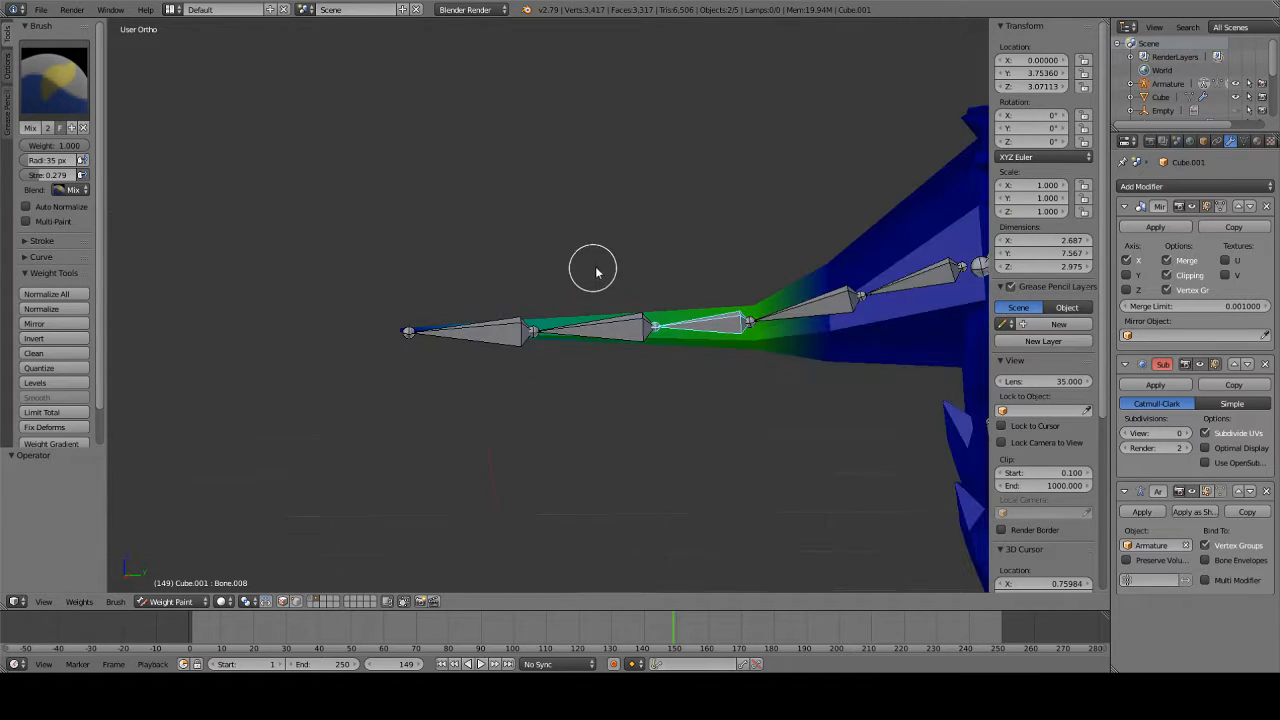
- Select Bone.009 and paint its weight along its tail section from the right view, using Mix at 0.529 strength and 0.279 toward the root
right_click(622, 326)
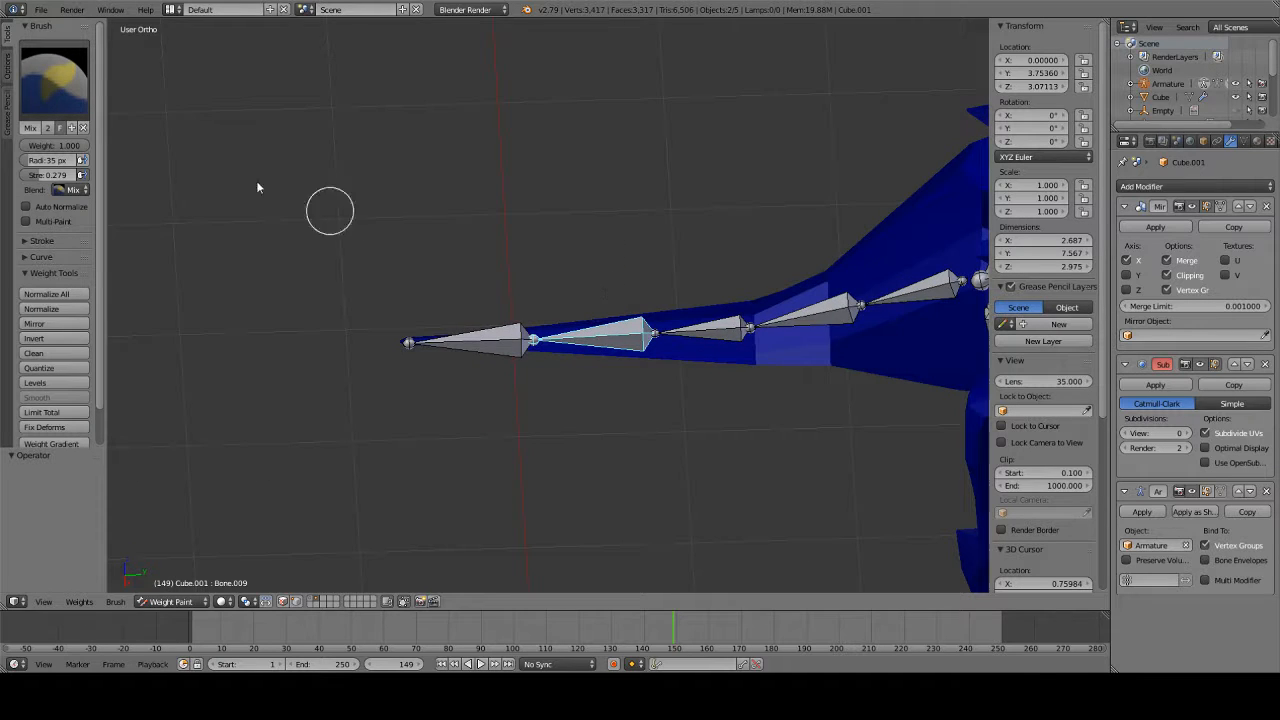
left_click(44, 71)
left_click(44, 71)
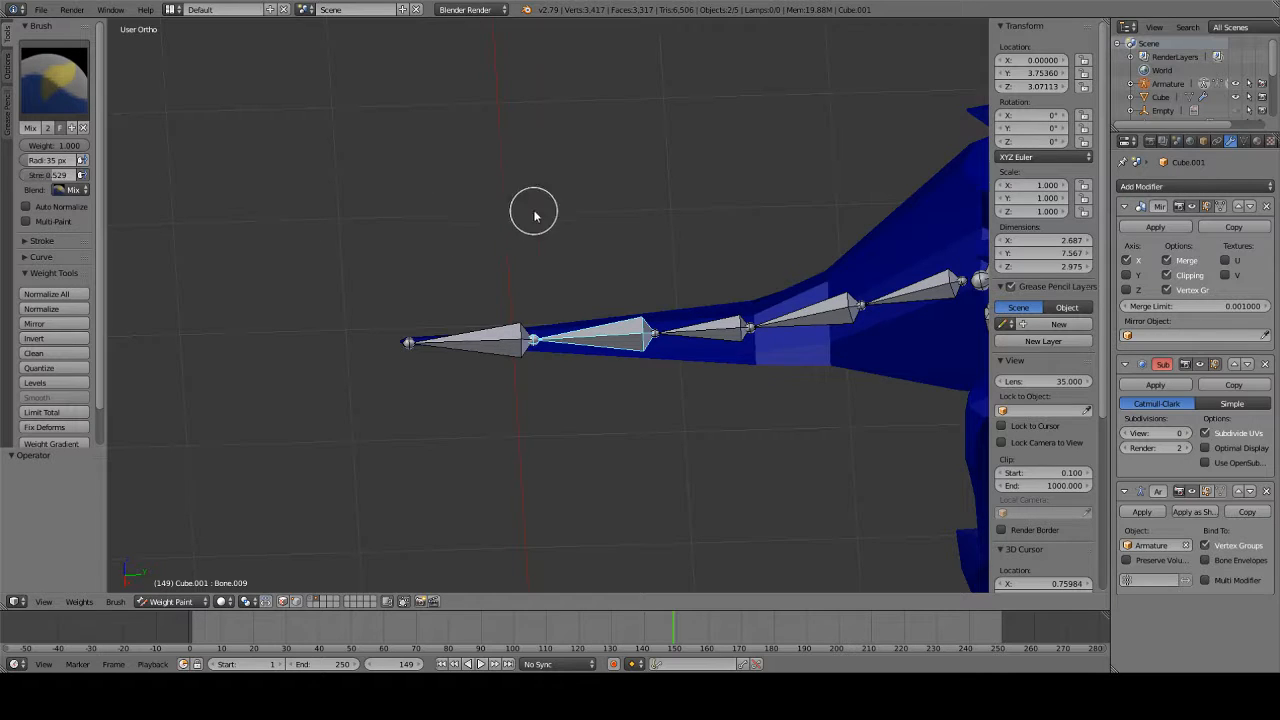
key("KP_3")
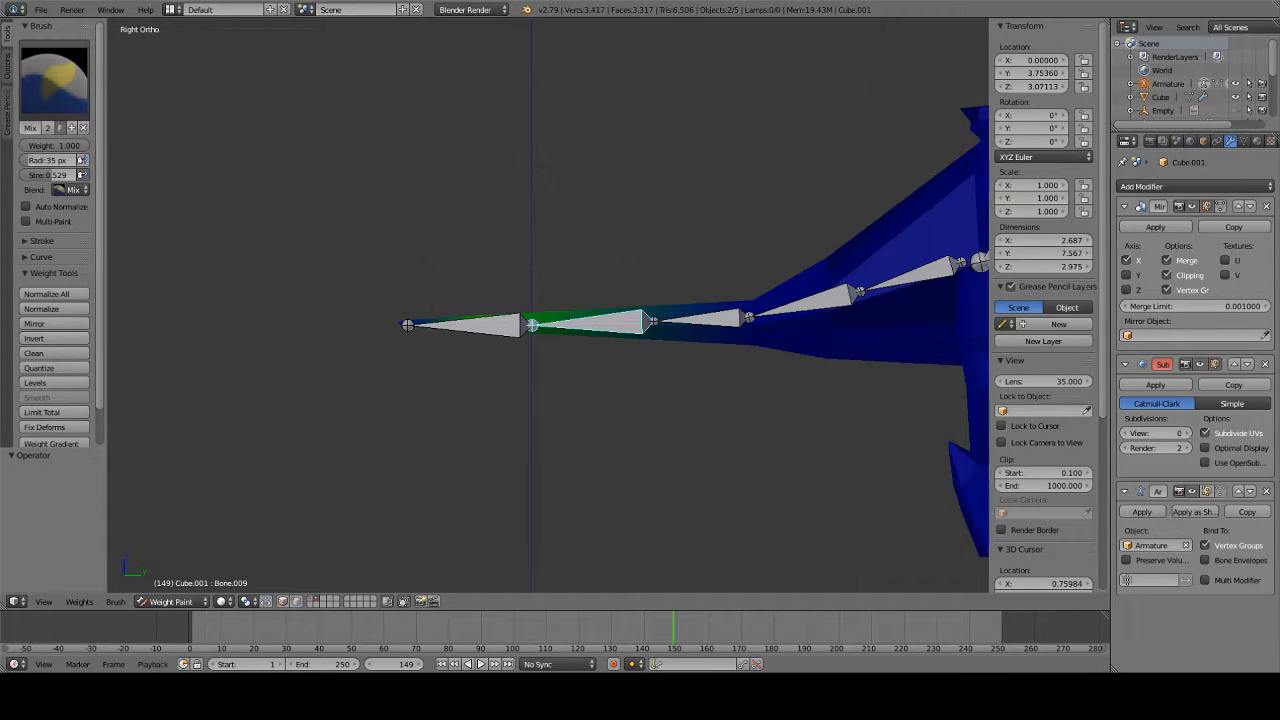
scroll(800, 460, "up", 5)
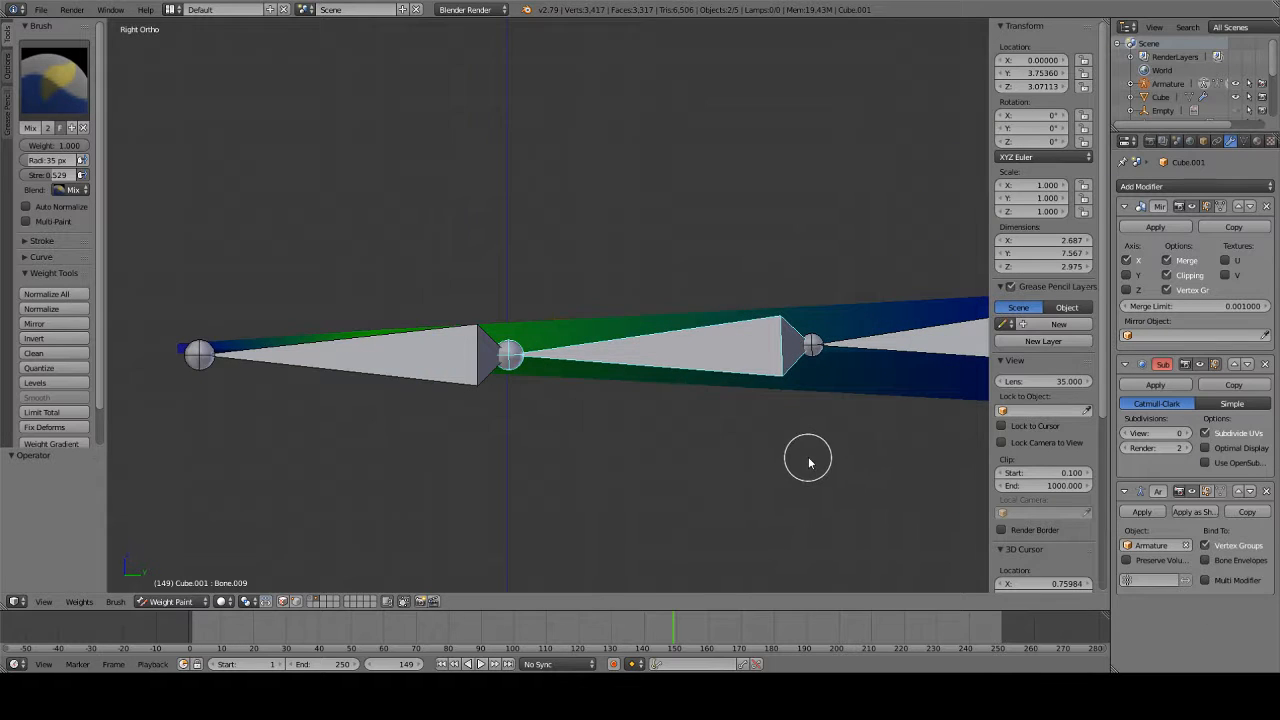
middle_click_drag(809, 457, 549, 400, "shift")
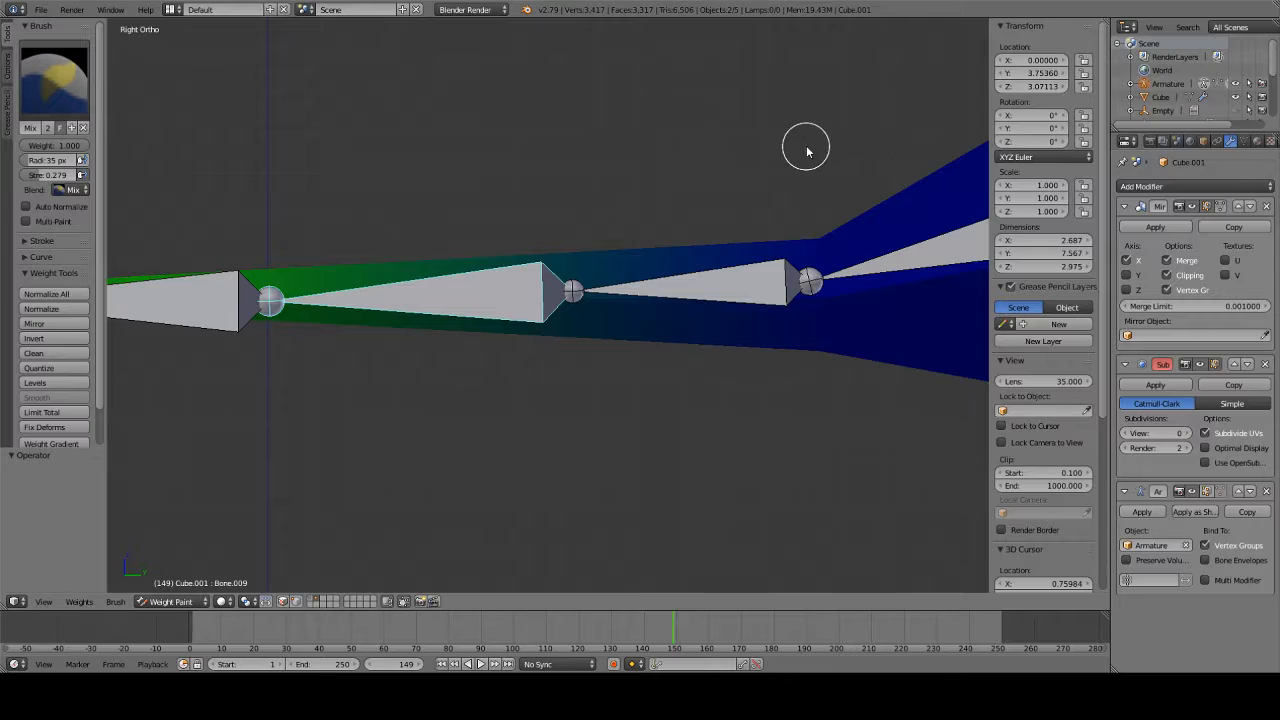
left_click_drag(807, 151, 803, 572)
- Paint Bone.009's weight onto the tail tip with the Mix brush at 0.174 strength
middle_click_drag(789, 238, 540, 405)
right_click(530, 393)
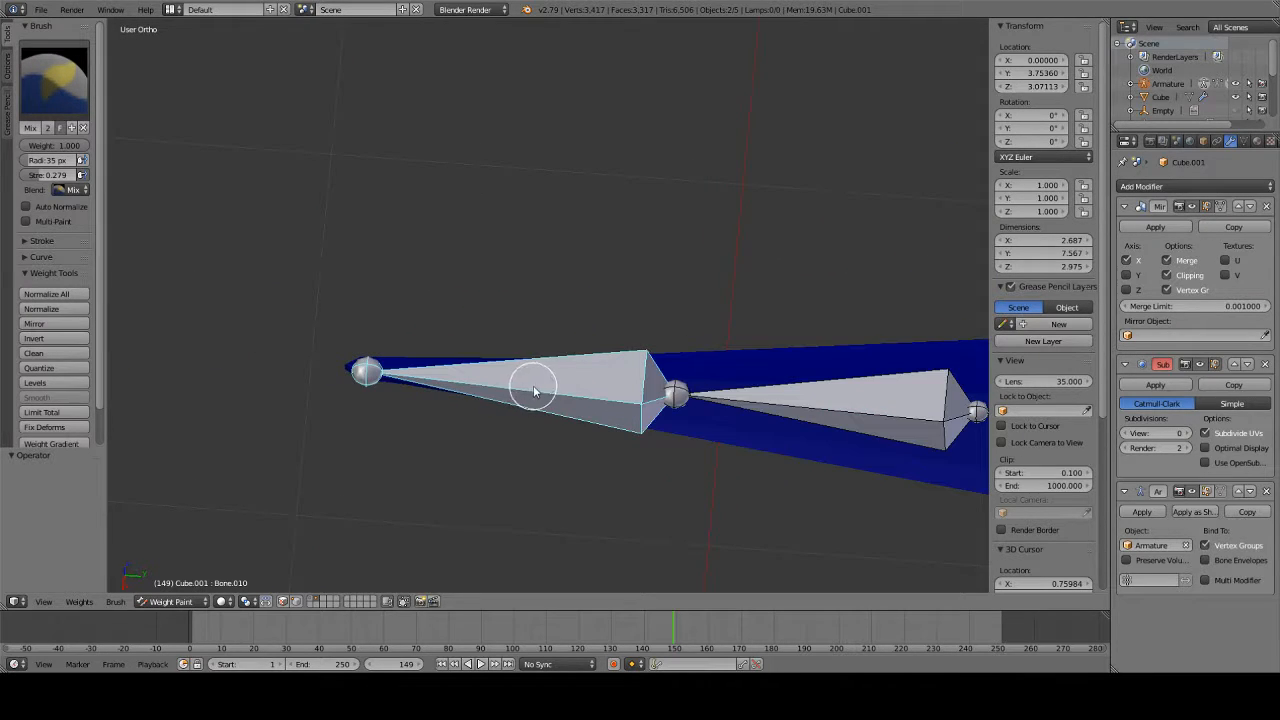
left_click(40, 75)
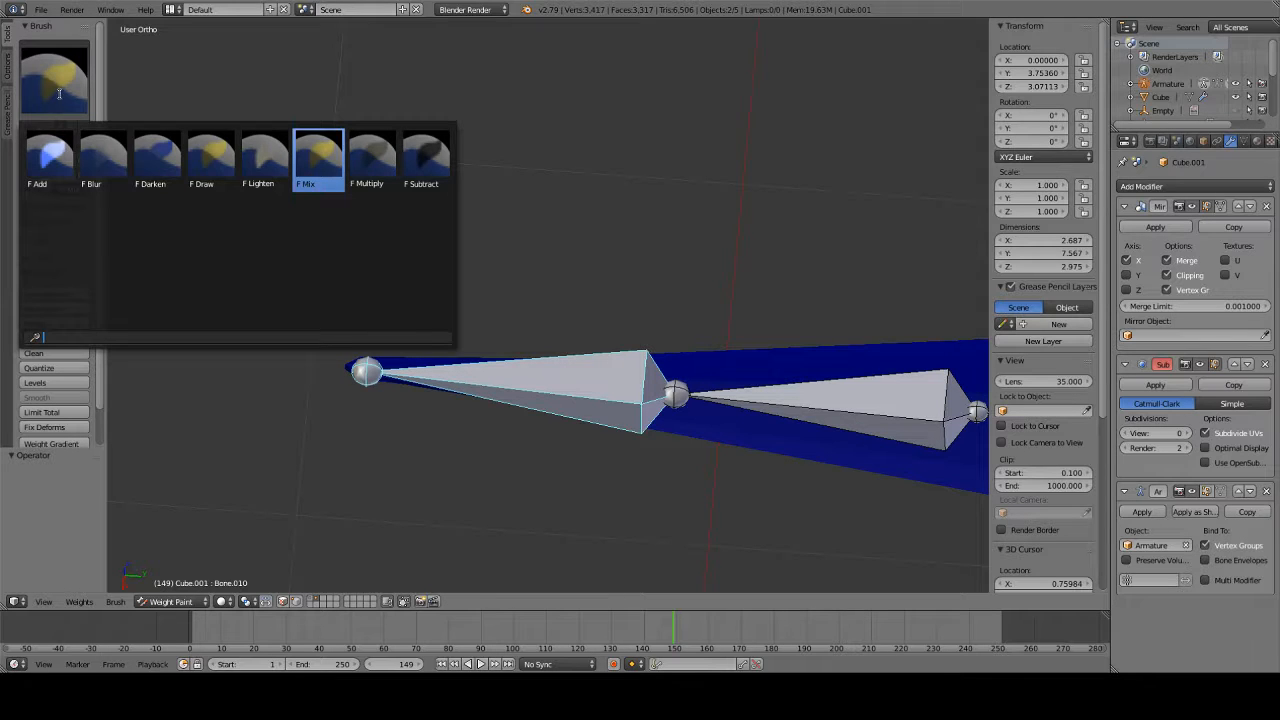
left_click(61, 86)
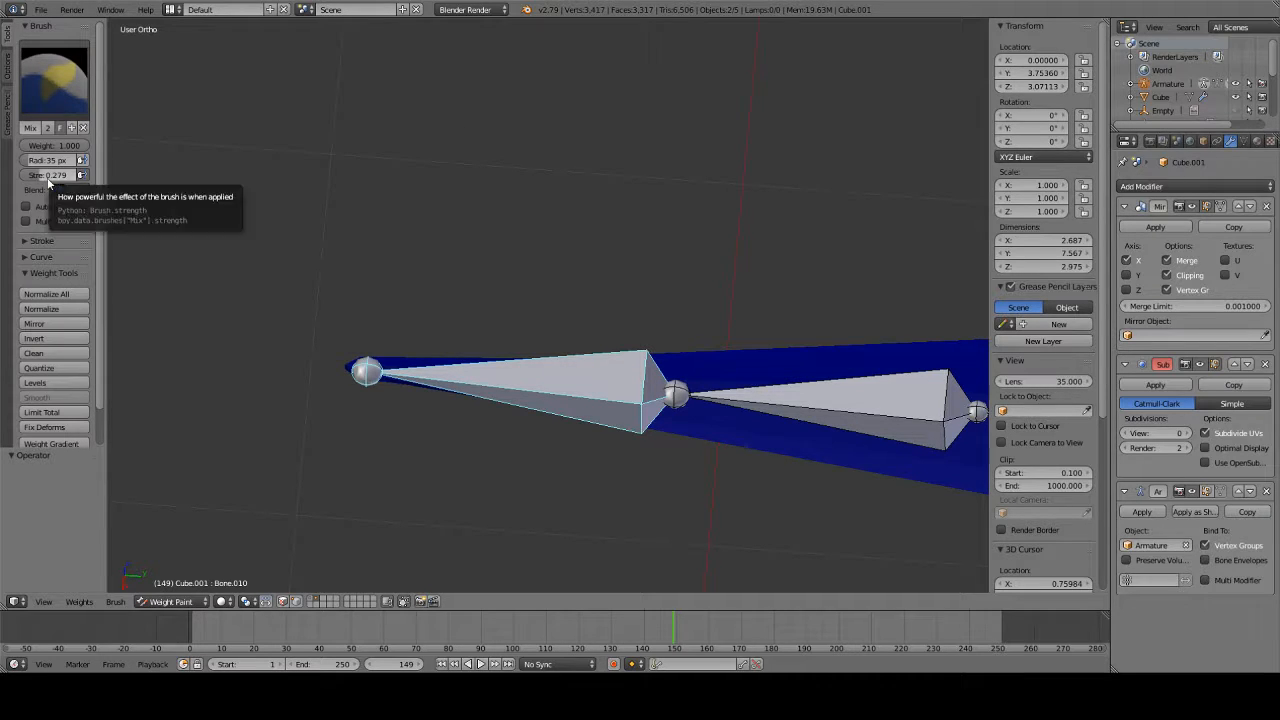
left_click_drag(48, 177, 62, 177)
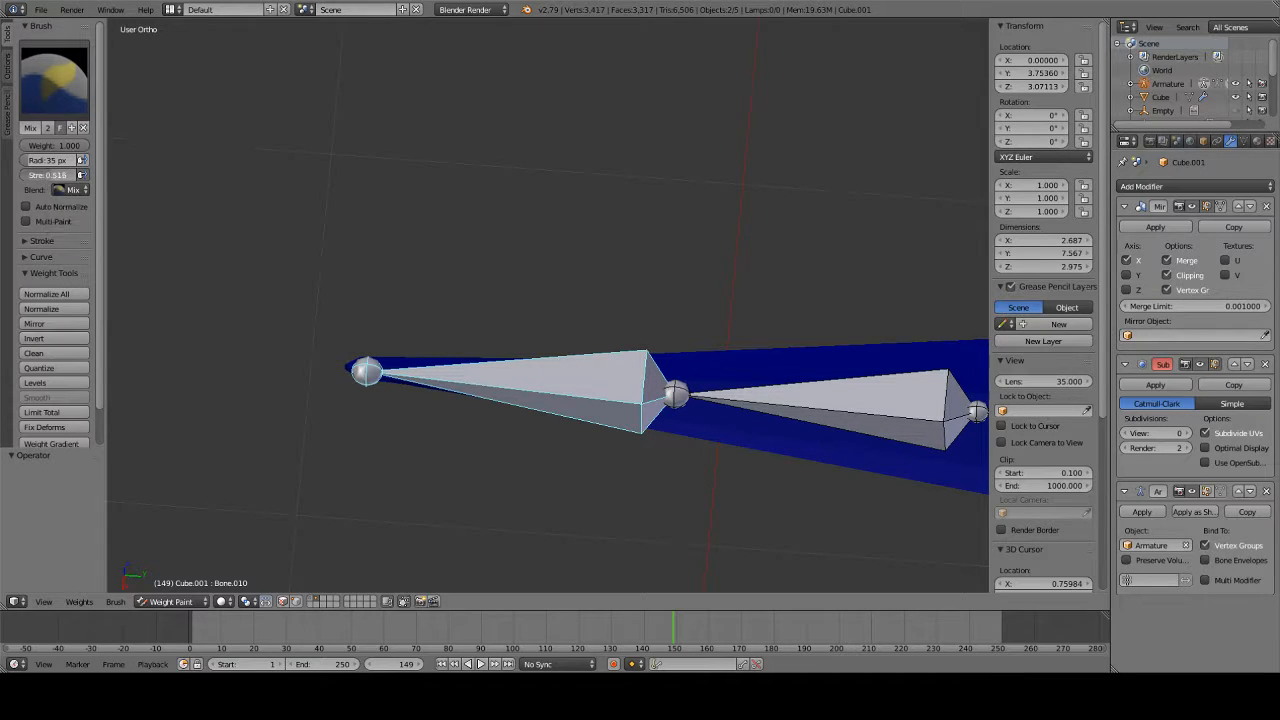
right_click(810, 406)
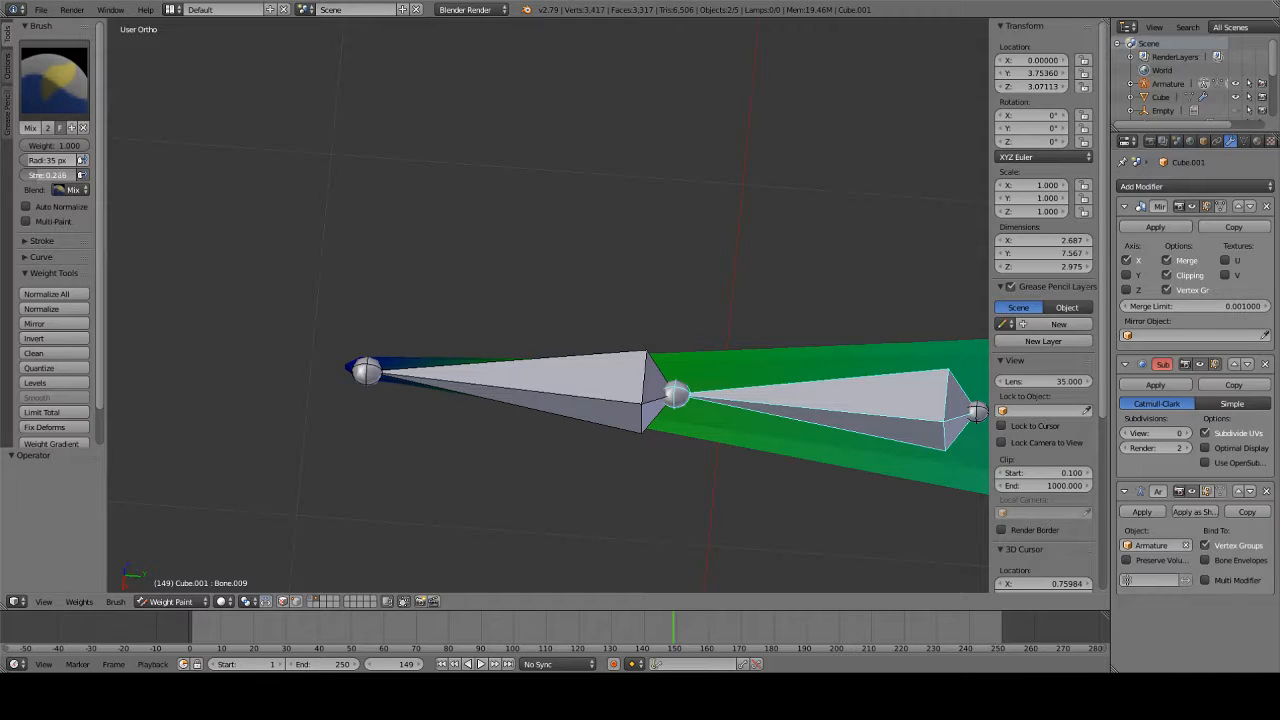
left_click_drag(406, 291, 337, 474)
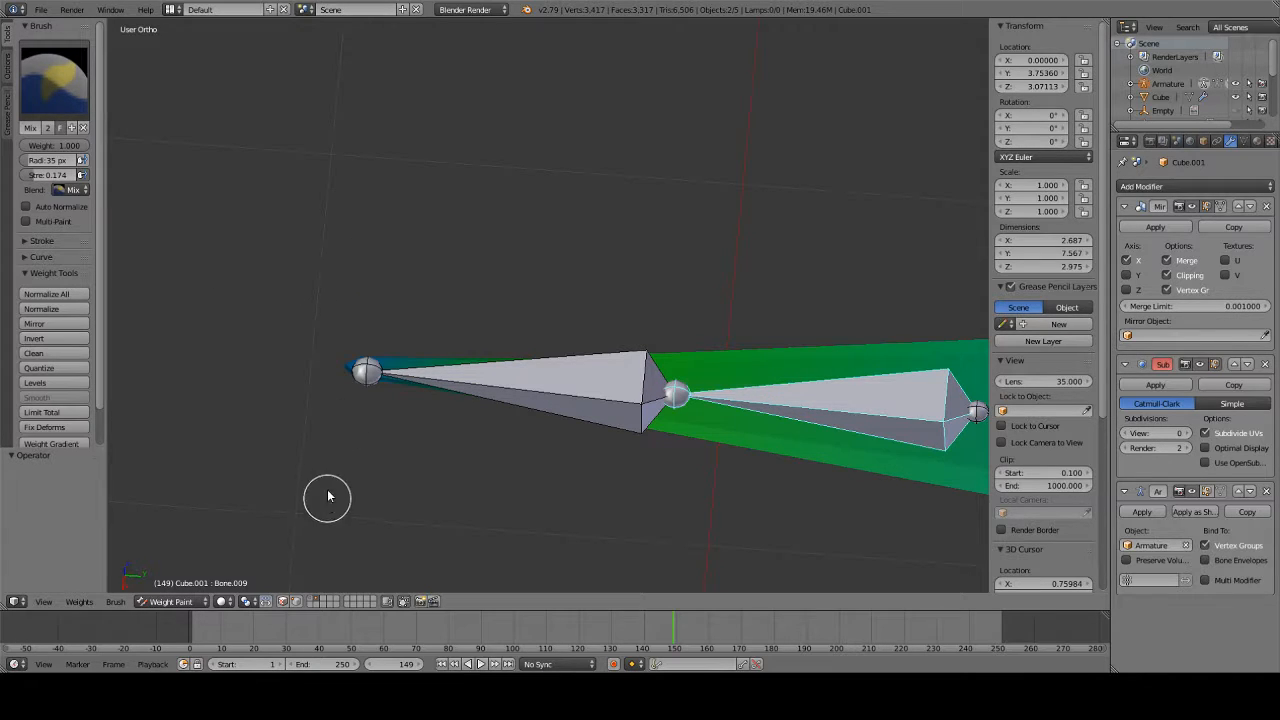
left_click(171, 601)
left_click(165, 578)
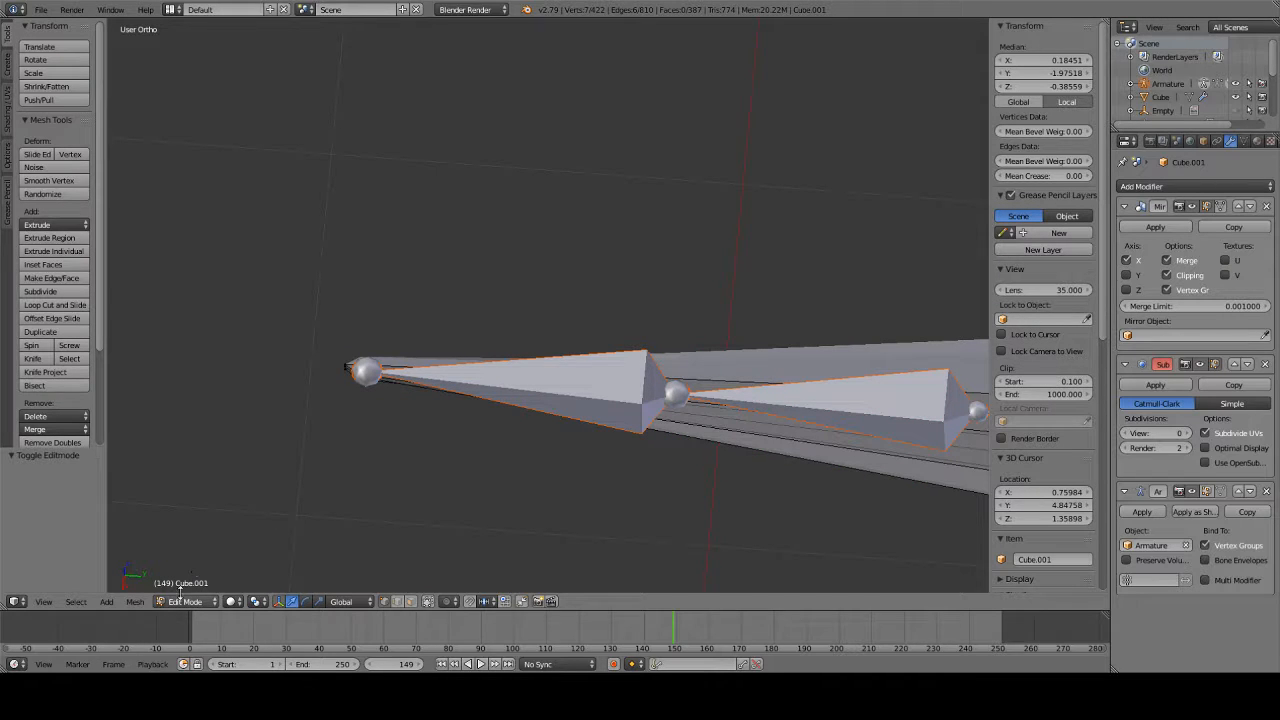
left_click(183, 601)
left_click(185, 540)
key("ctrl+Tab")
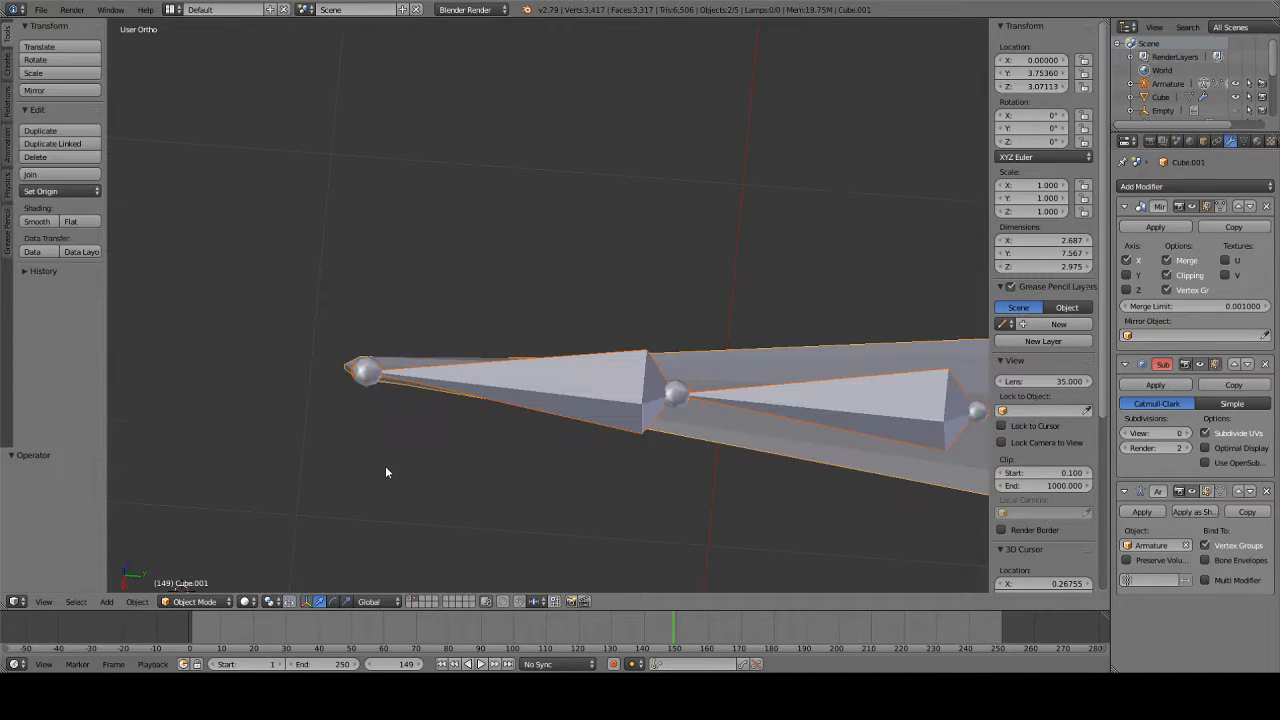
left_click(199, 603)
left_click(200, 527)
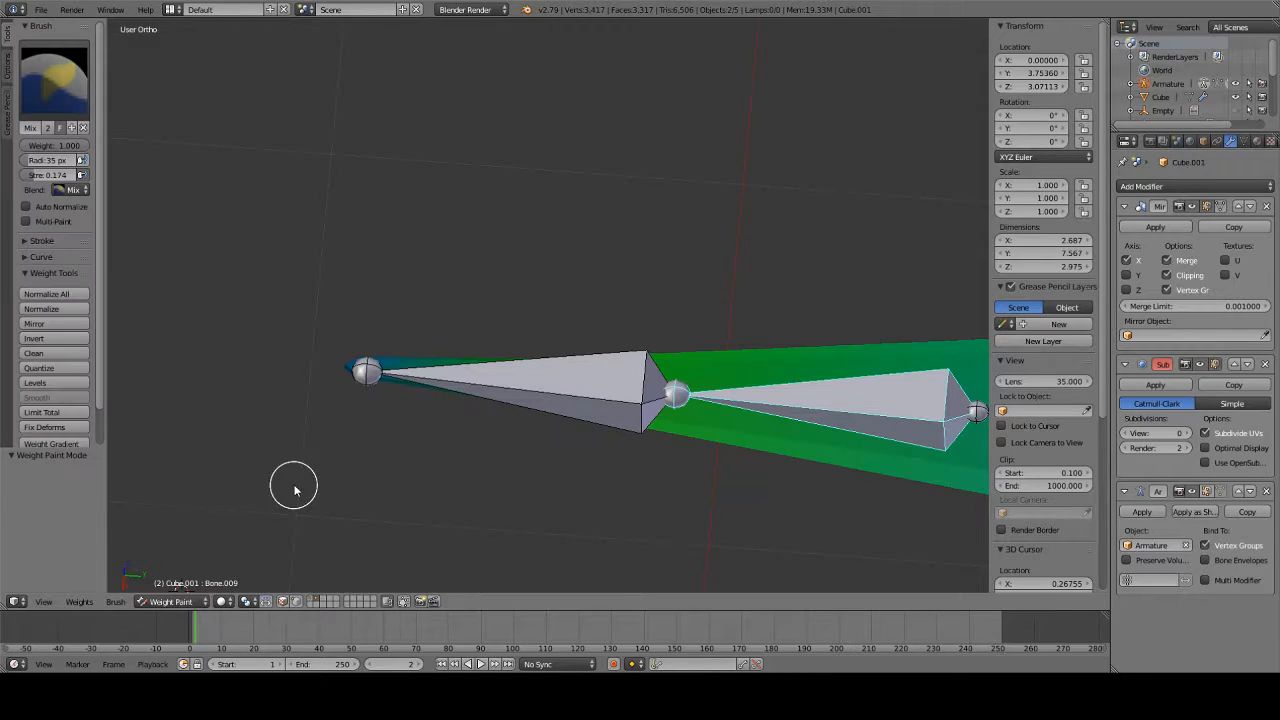
- Undo Bone.009's last weight stroke on the tail tip and return the mesh to Weight Paint mode
key("ctrl+z")
key("ctrl+Tab")
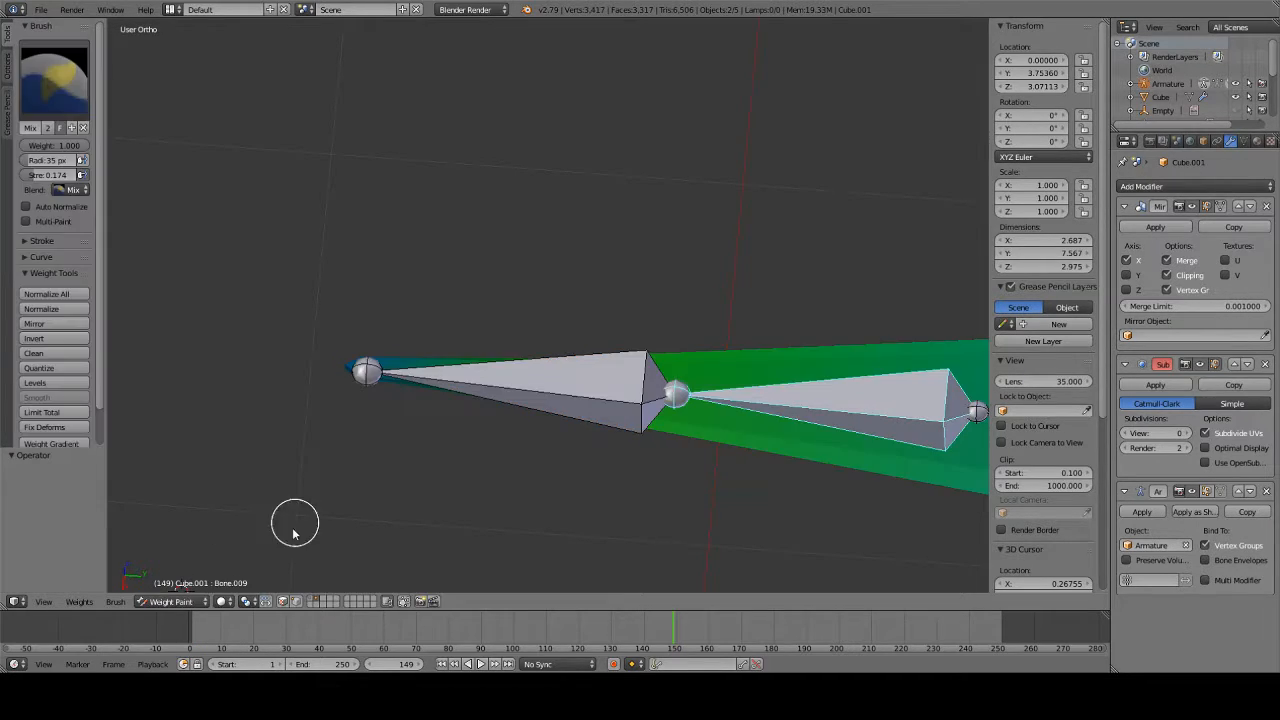
left_click(171, 601)
left_click(188, 565)
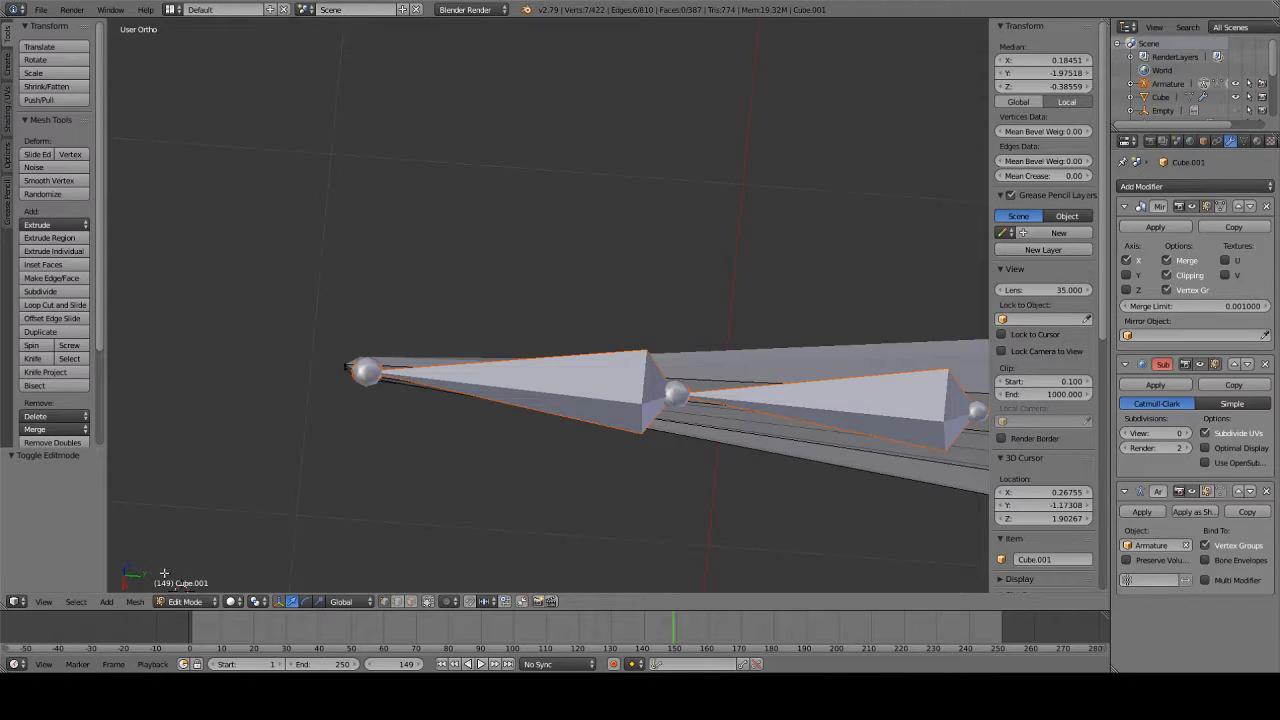
left_click(184, 601)
left_click(193, 526)
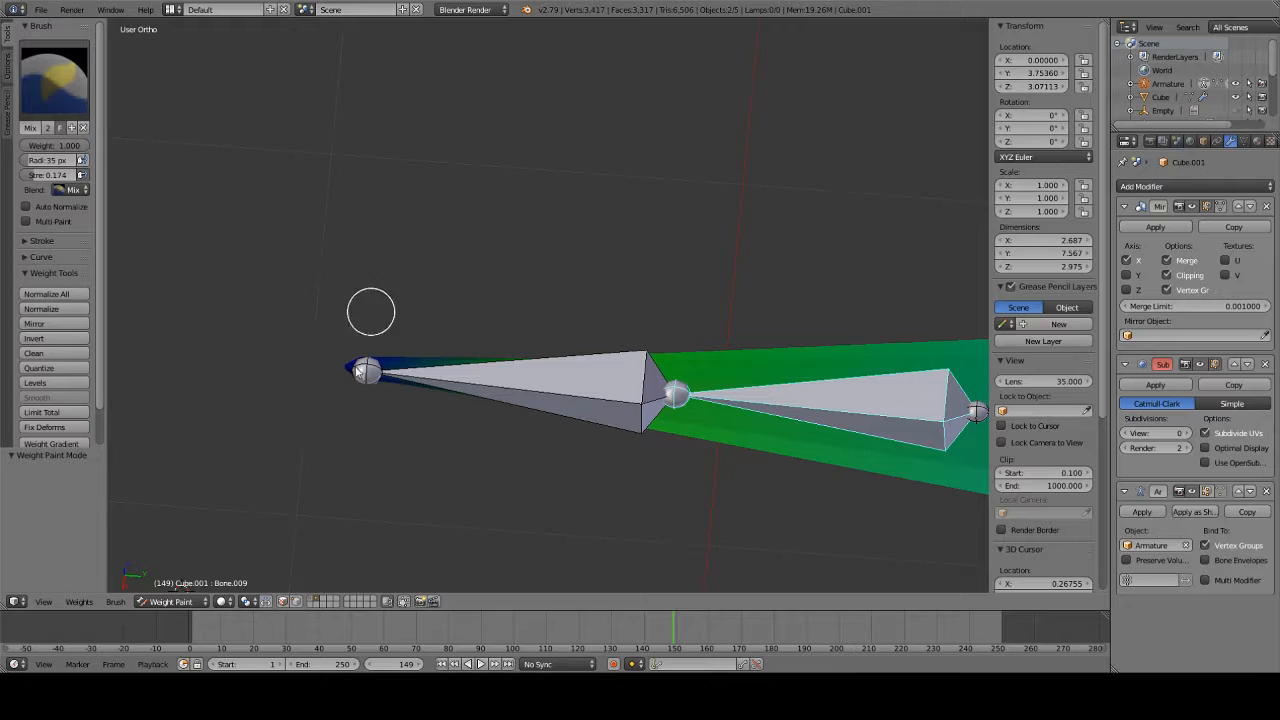
- Select Bone.010 and paint its weight from the right view, using Mix at 0.489 strength along the last tail section and 0.713 over the tip
mouse_move(358, 470)
middle_mouse_down()
mouse_move(403, 120)
mouse_move(409, 331)
middle_mouse_up()
key("KP_3")
right_click(545, 334)
scroll(249, 200, "down", 2)
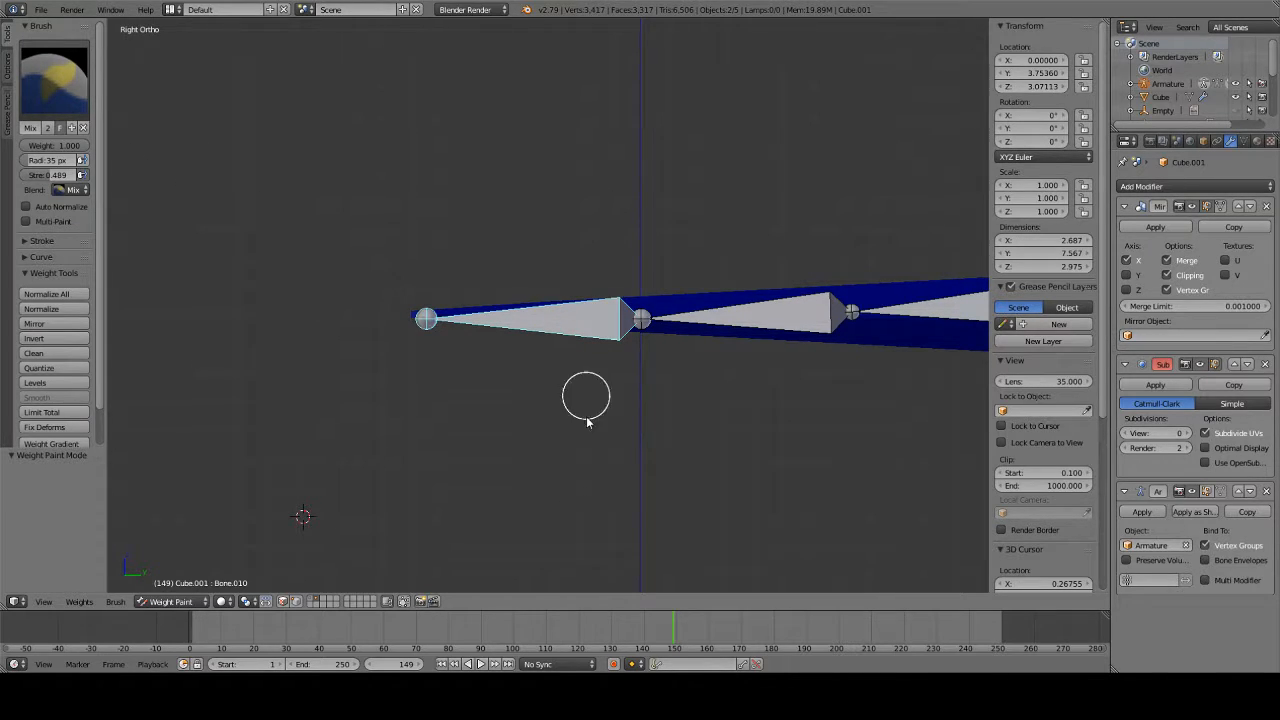
mouse_move(586, 400)
left_mouse_down()
mouse_move(546, 229)
mouse_move(535, 314)
left_mouse_up()
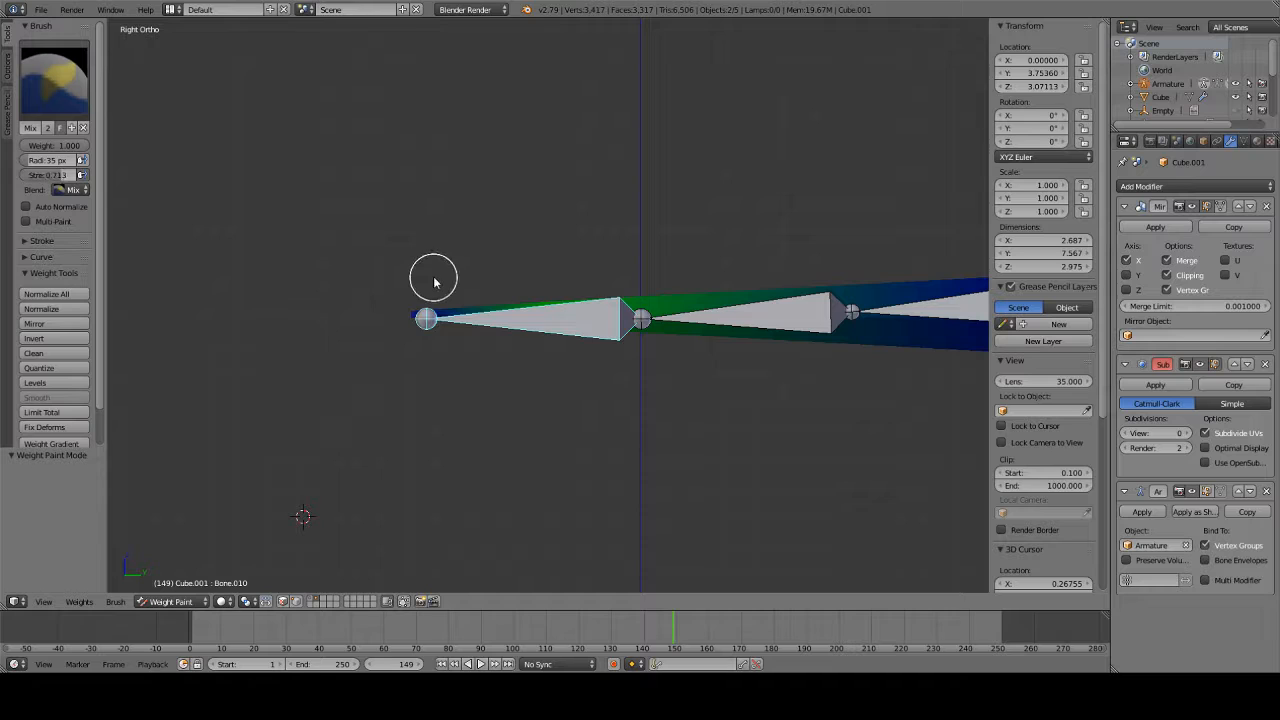
scroll(434, 283, "up", 3)
left_click_drag(316, 262, 309, 443)
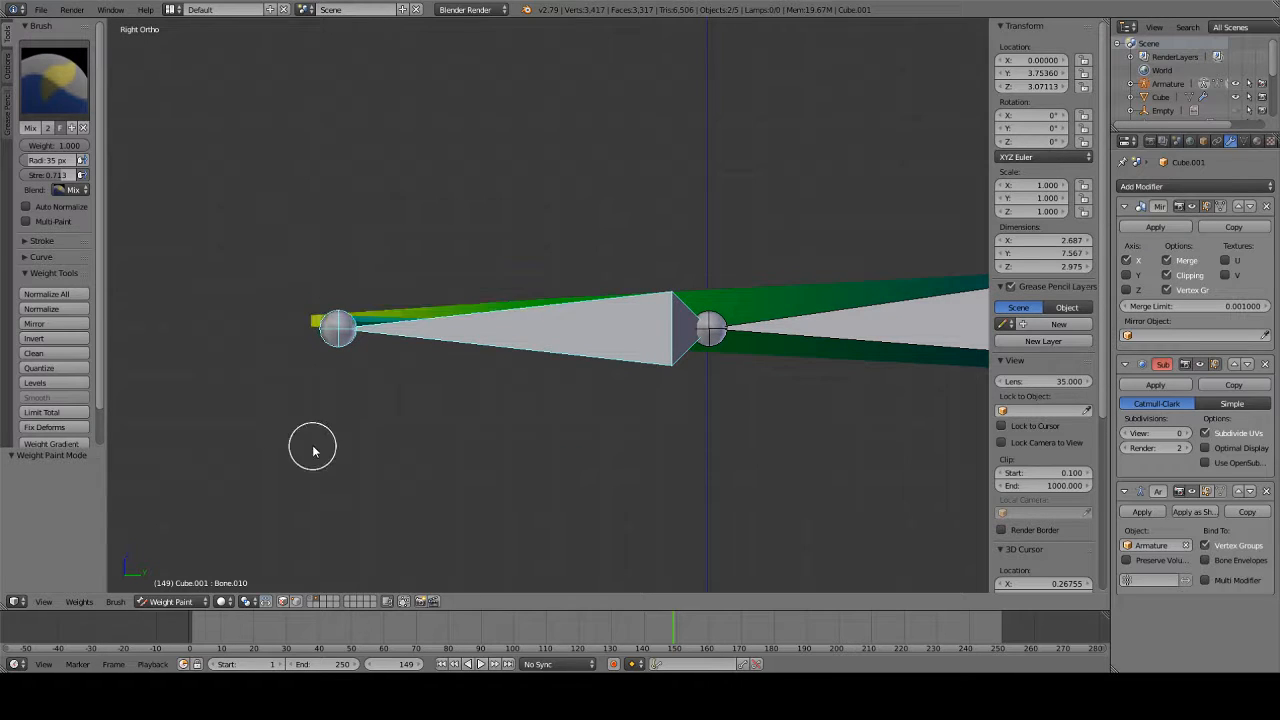
- Test Bone.010's rotation before and after setting the Subdivision Surface modifier's view level to 2
middle_click_drag(363, 220, 543, 186)
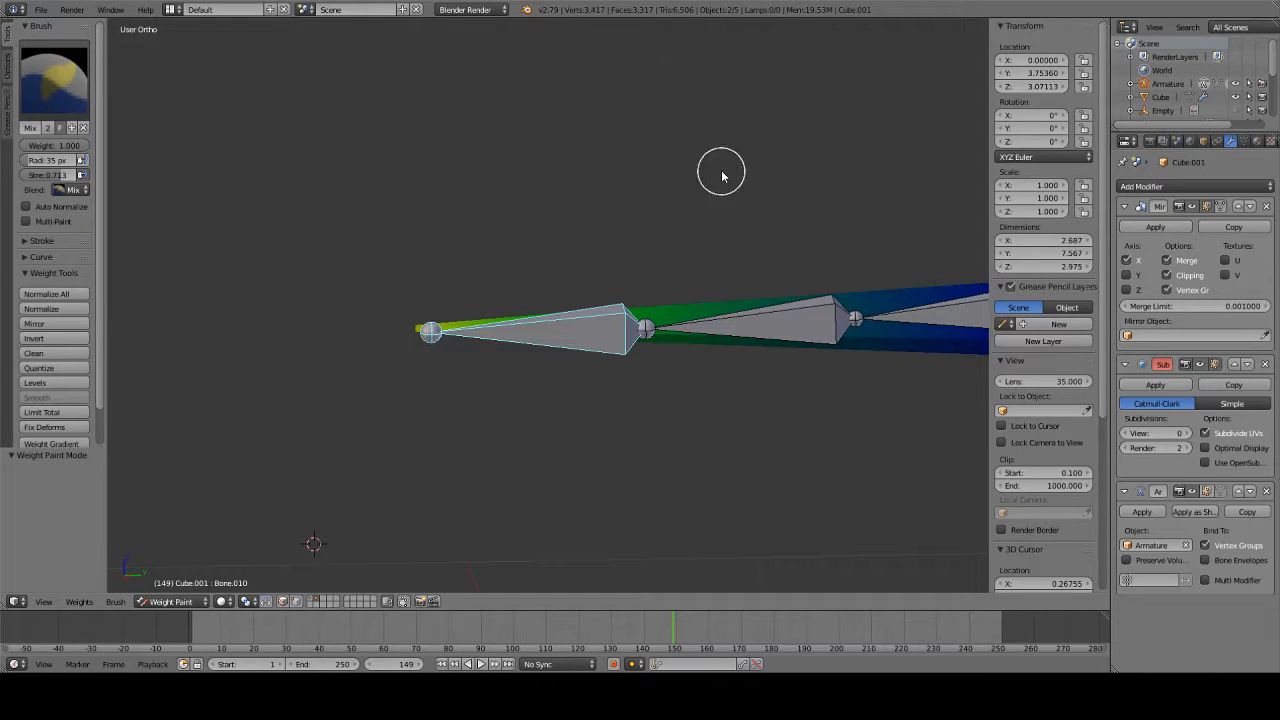
key("r")
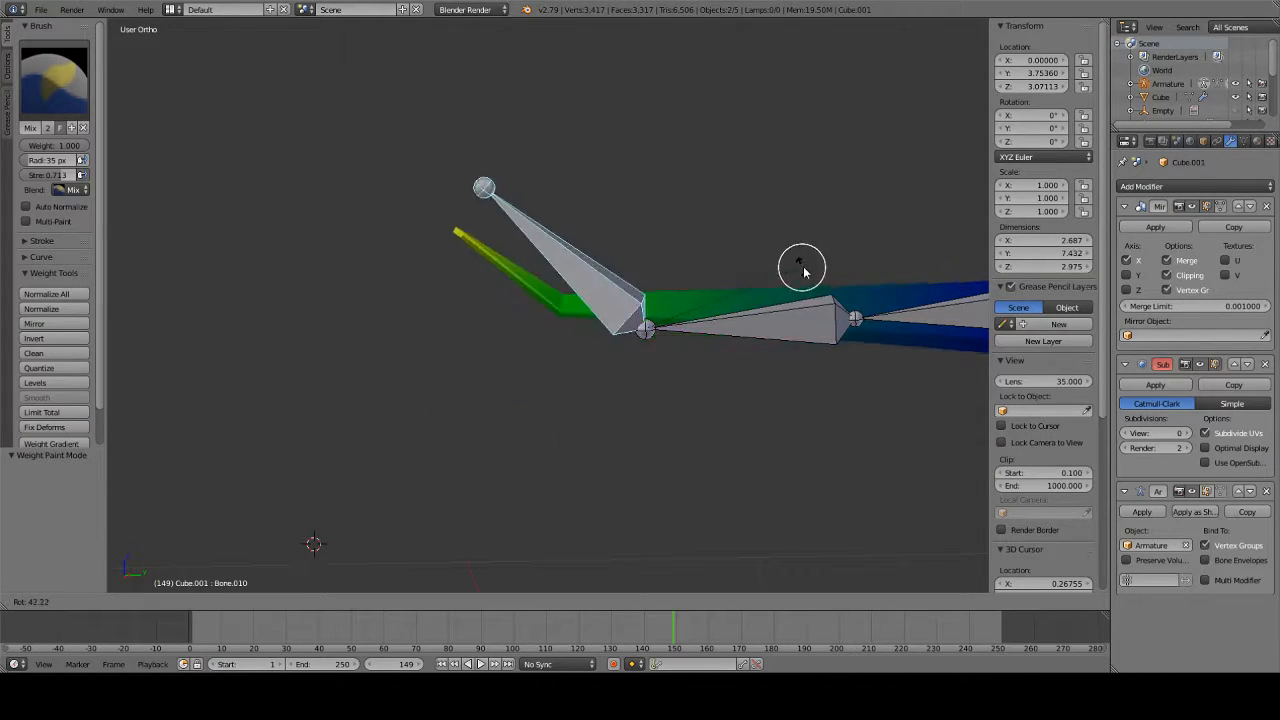
left_click(908, 297)
left_click(1189, 433)
left_click(1189, 433)
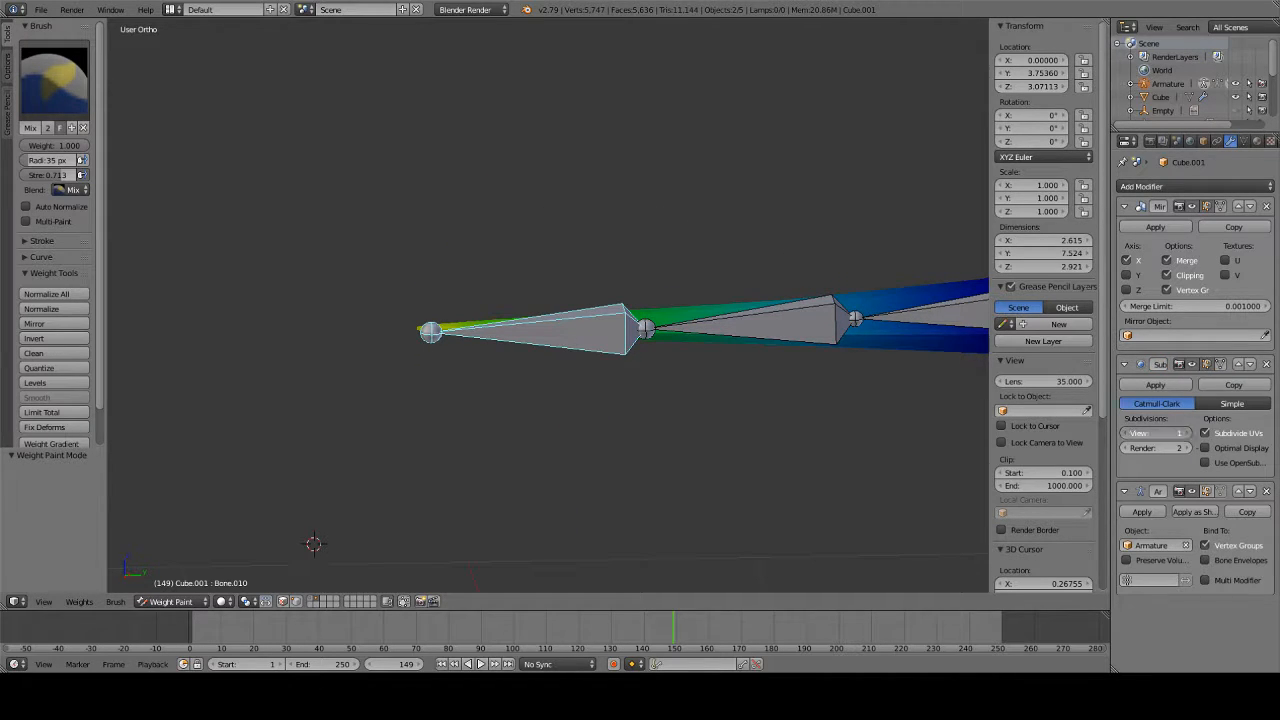
key("r")
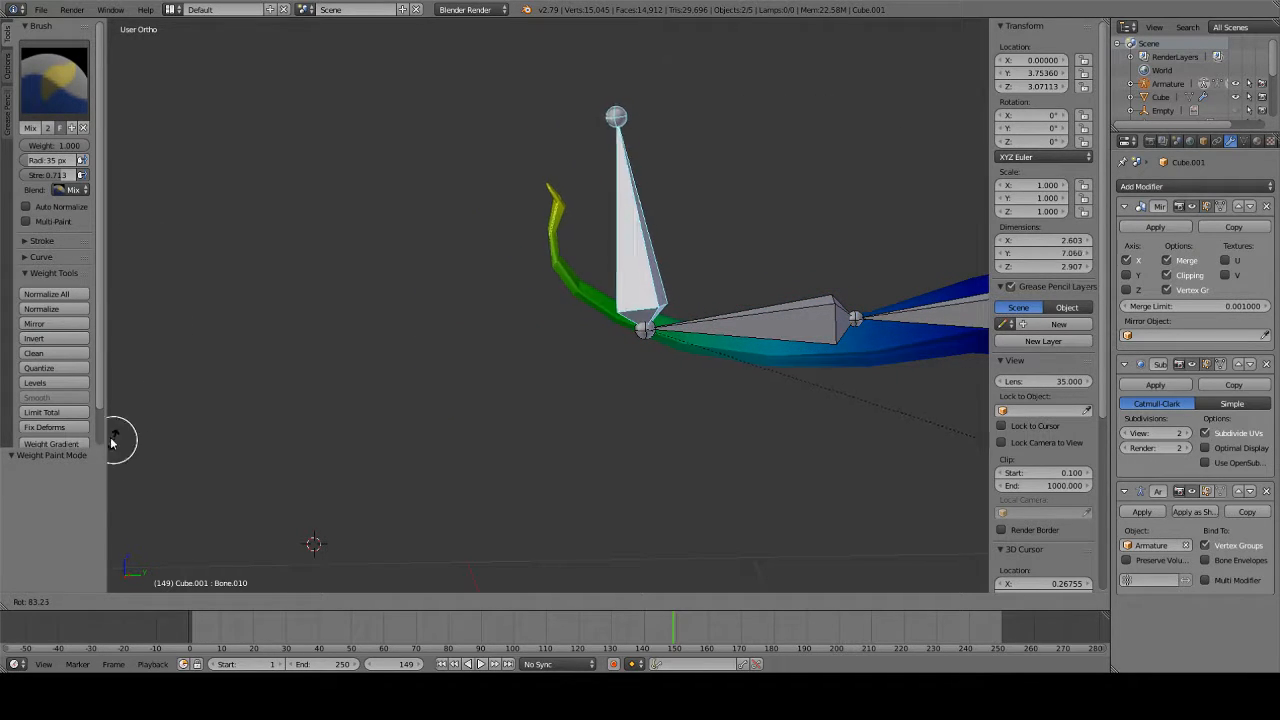
right_click(866, 339)
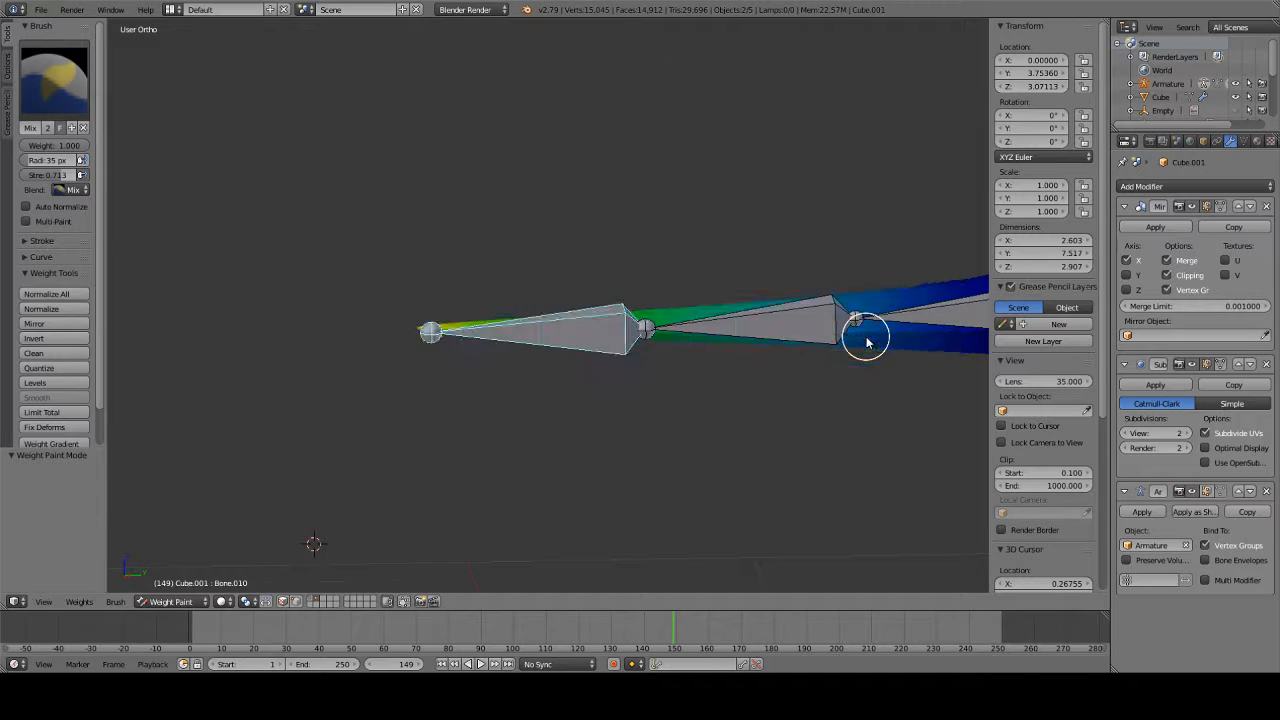
- Test the tail deformation by rotating Bone.007 about 50.1° and Bone.008 about -101°
scroll(852, 309, "down", 5)
middle_click_drag(755, 293, 640, 318, "shift")
right_click(660, 314)
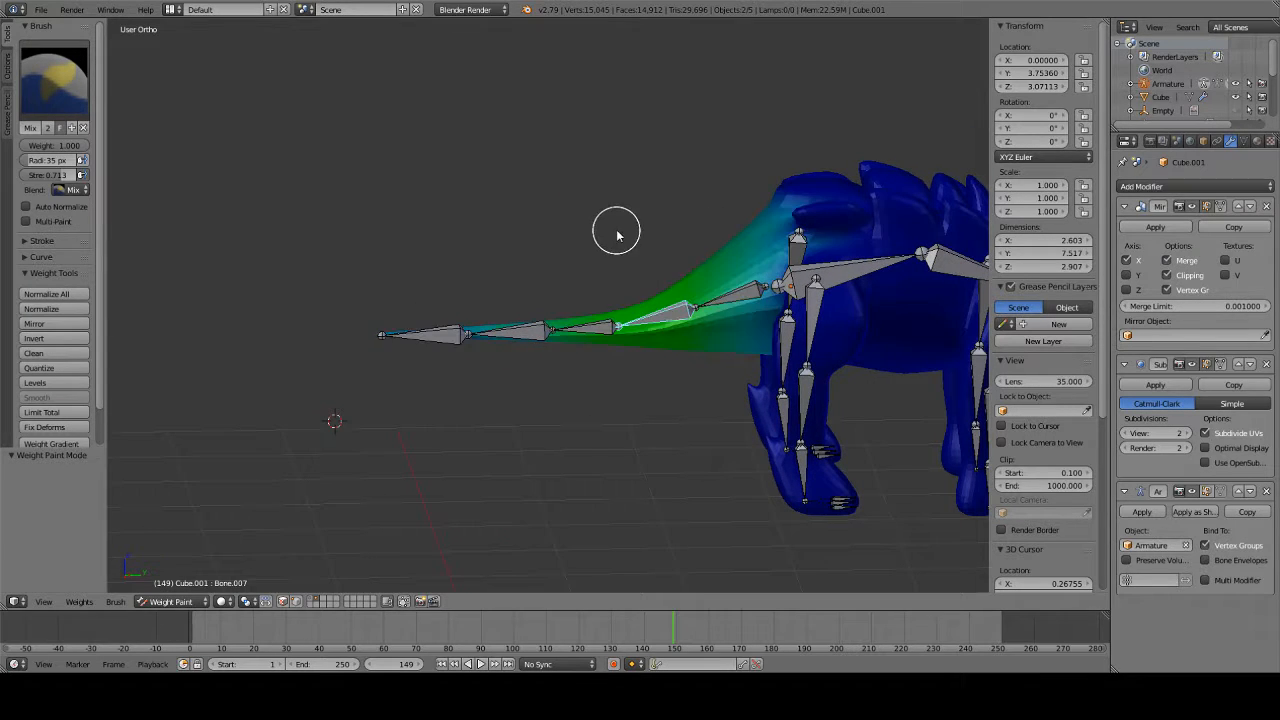
key("r")
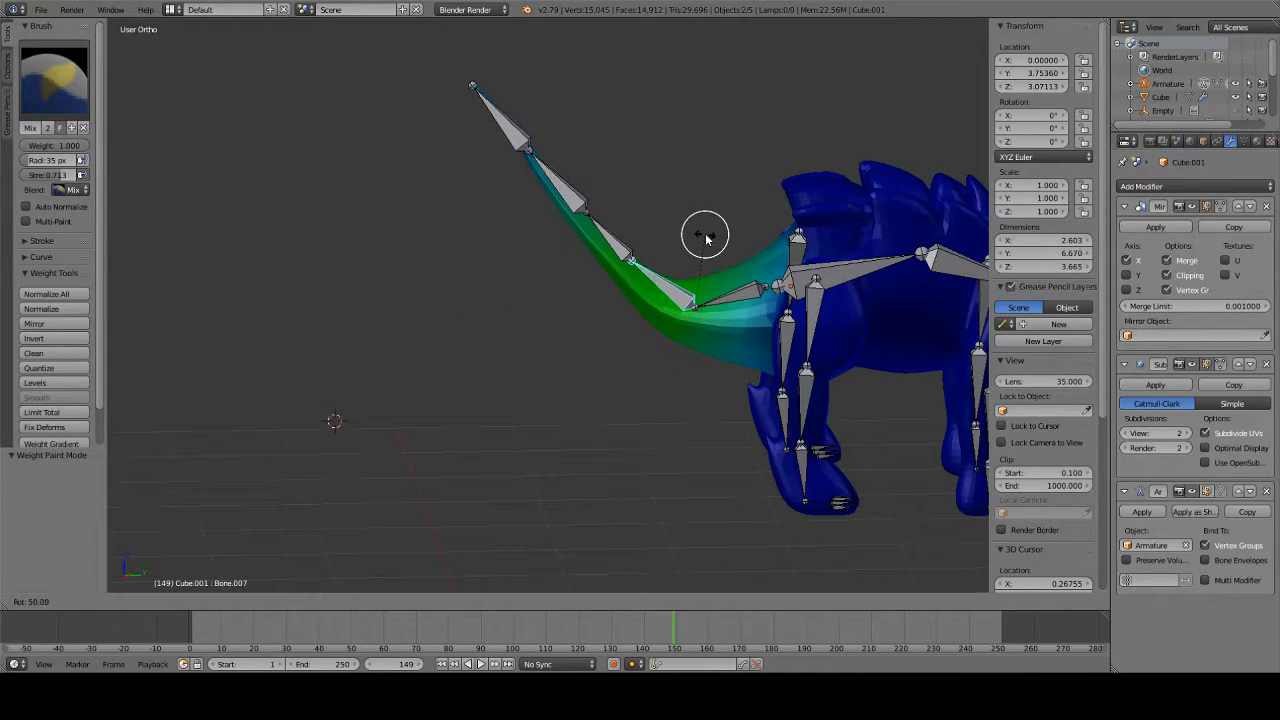
left_click(706, 234)
key("r")
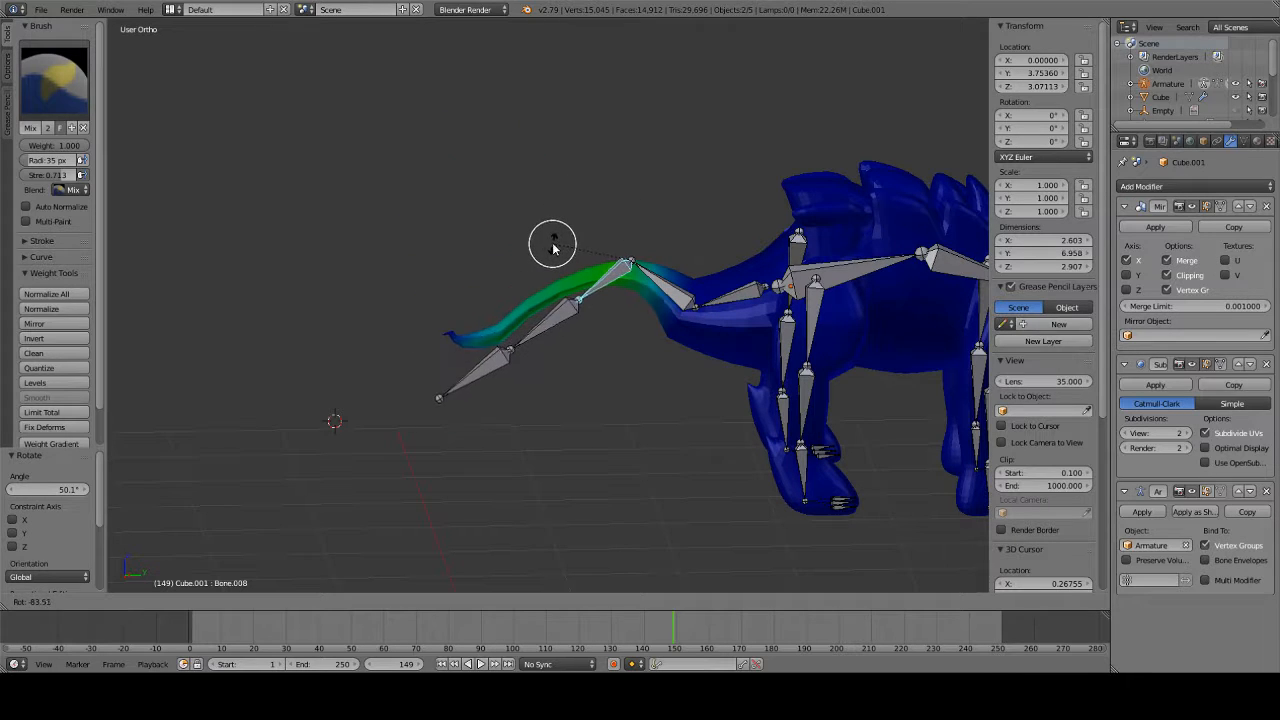
left_click(571, 343)
- Rotate Bone.009 about 98.8° and test Bone.010's rotation to check the bend at the tail tip
right_click(571, 343)
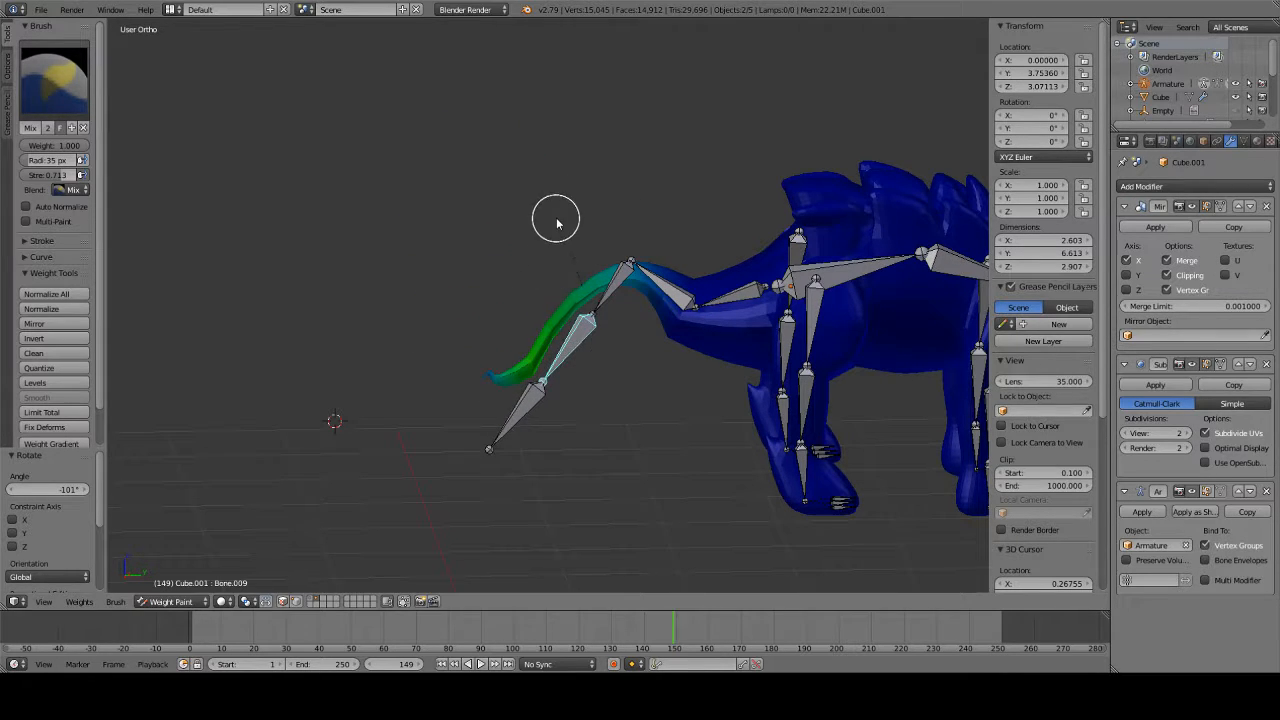
key("r")
left_click(605, 300)
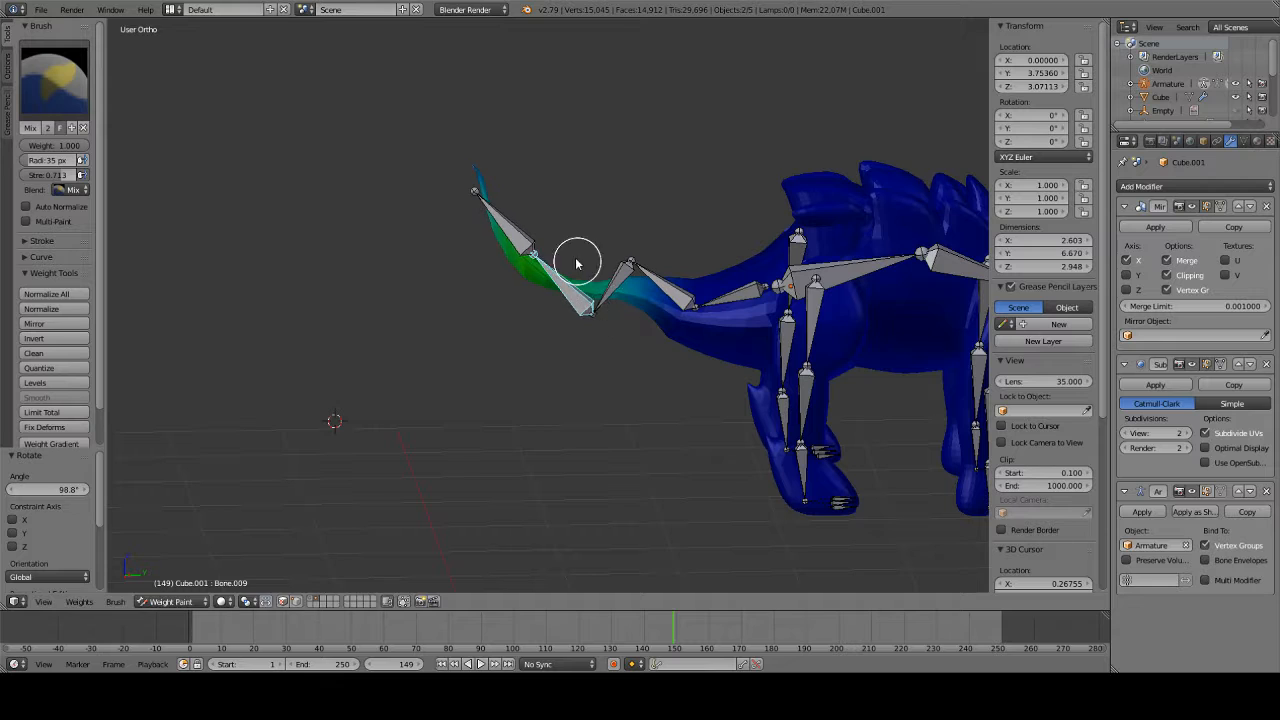
right_click(523, 214)
key("r")
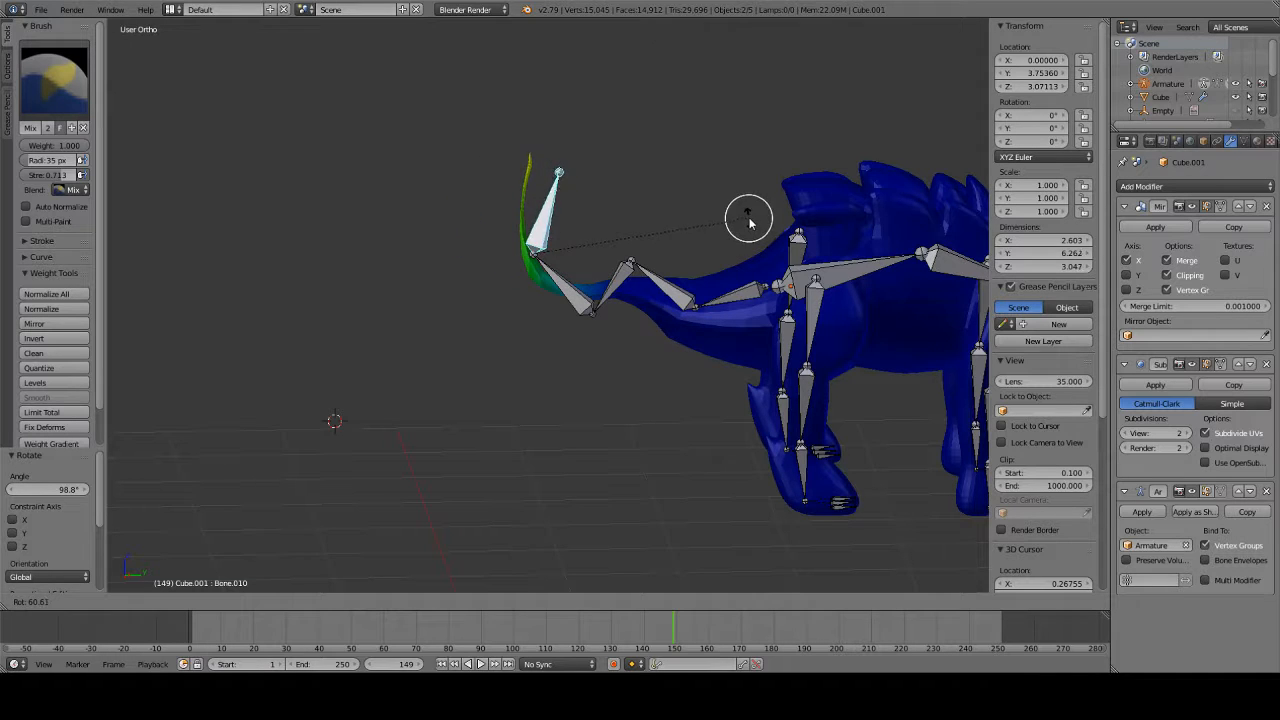
right_click(717, 186)
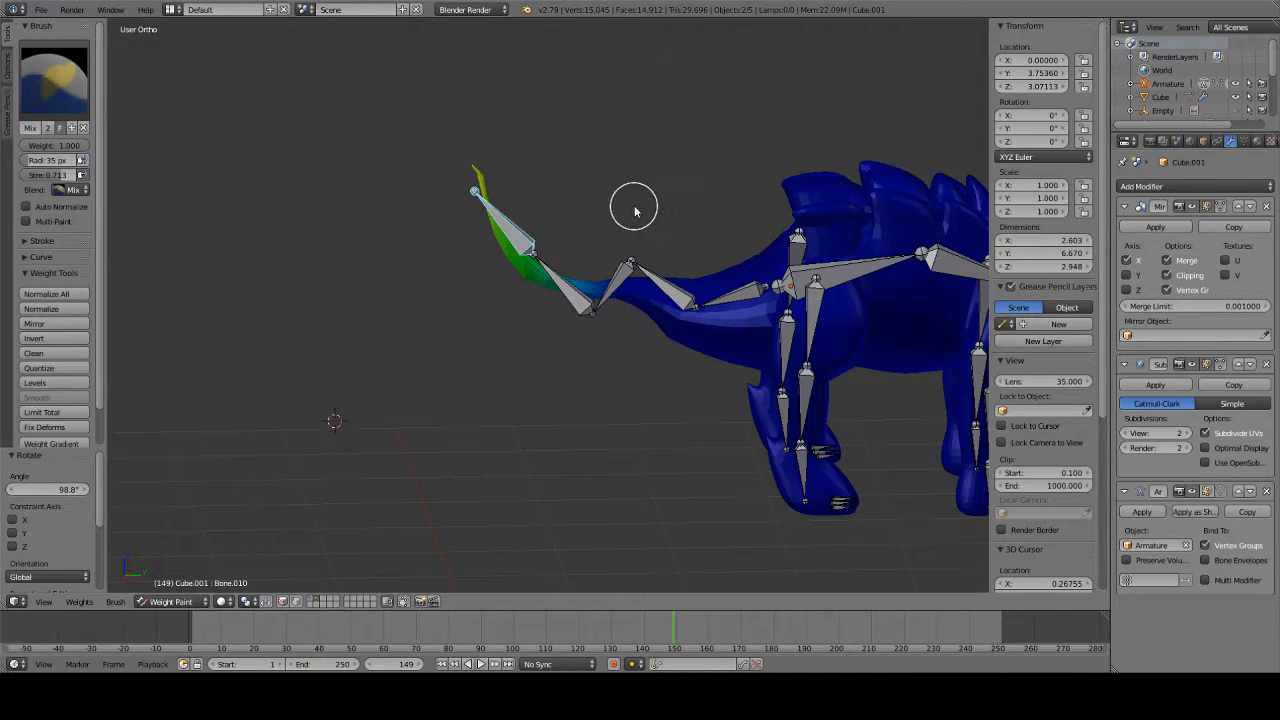
- Undo the test rotations of the tail bones and set the Subdivision Surface modifier's view level to 0
key("ctrl+z")
key("ctrl+z")
key("ctrl+z")
key("ctrl+z")
key("ctrl+z")
key("ctrl+z")
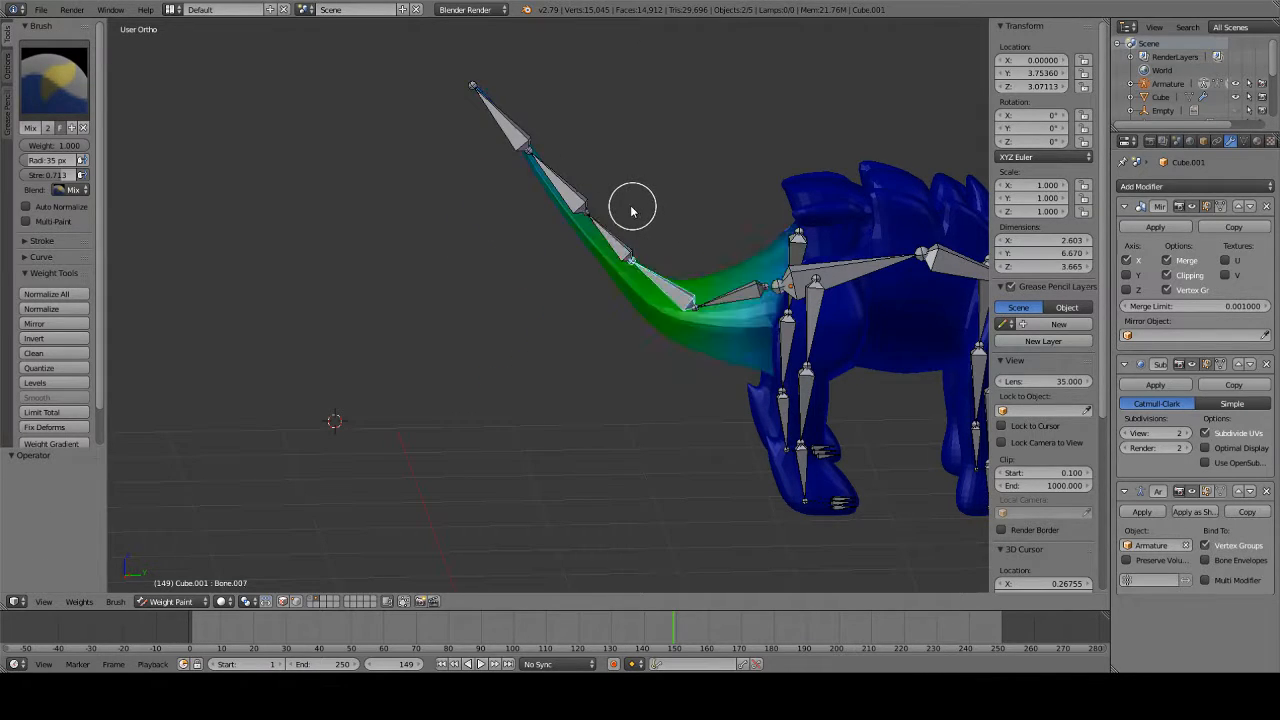
key("ctrl+z")
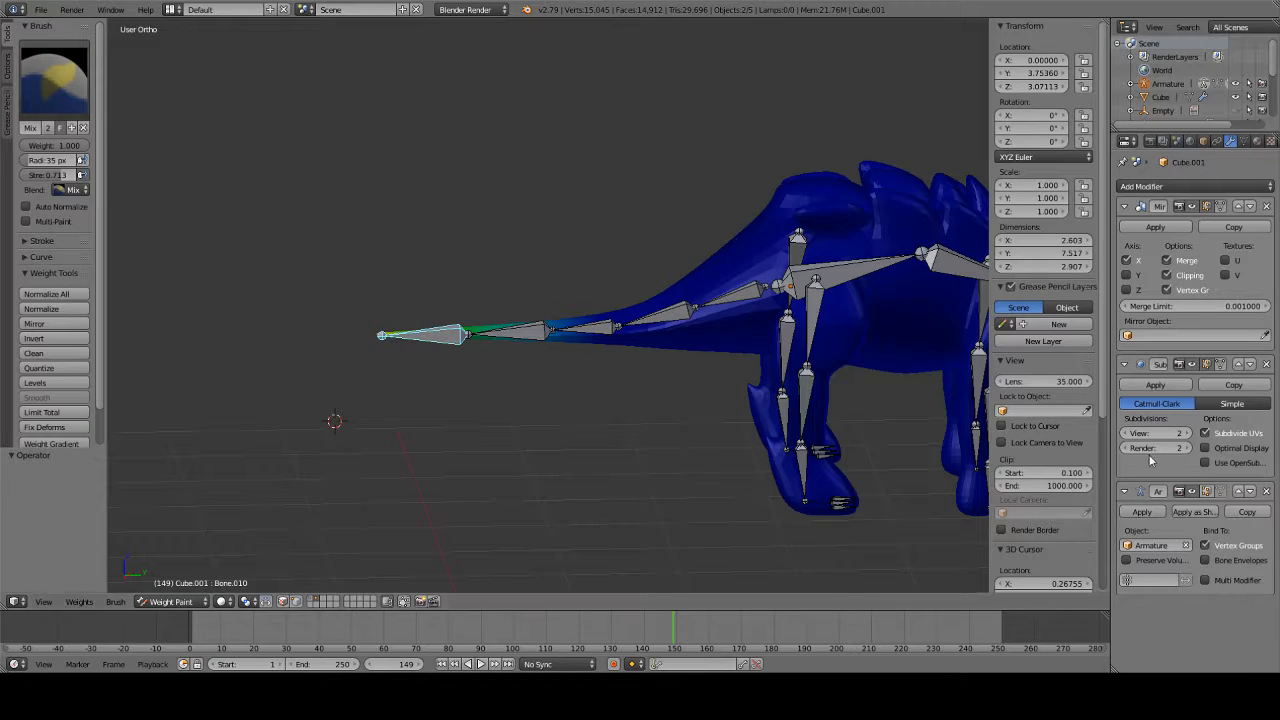
key("ctrl+z")
middle_click_drag(615, 345, 611, 436)
left_click(1127, 432)
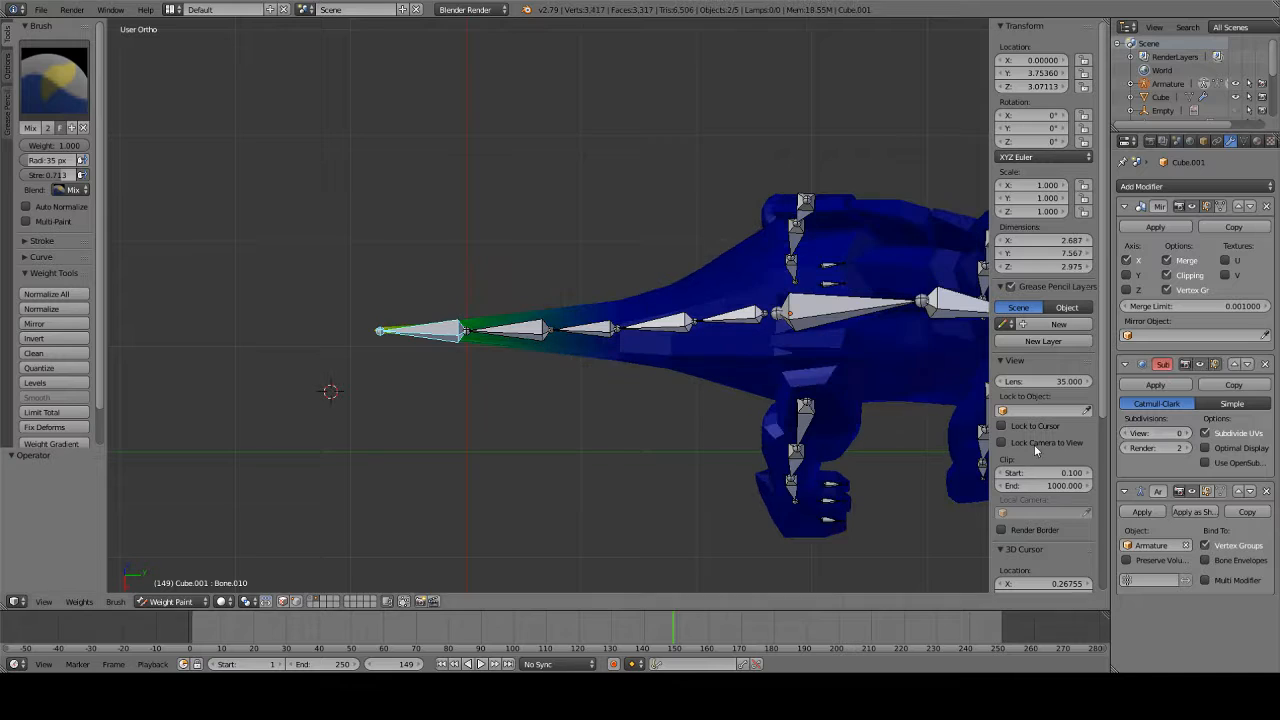
- Select the hip bone (Bone) and paint a weight band across the torso just ahead of its front end at strength 0.463
right_click(826, 318)
middle_click_drag(806, 384, 651, 251, "shift")
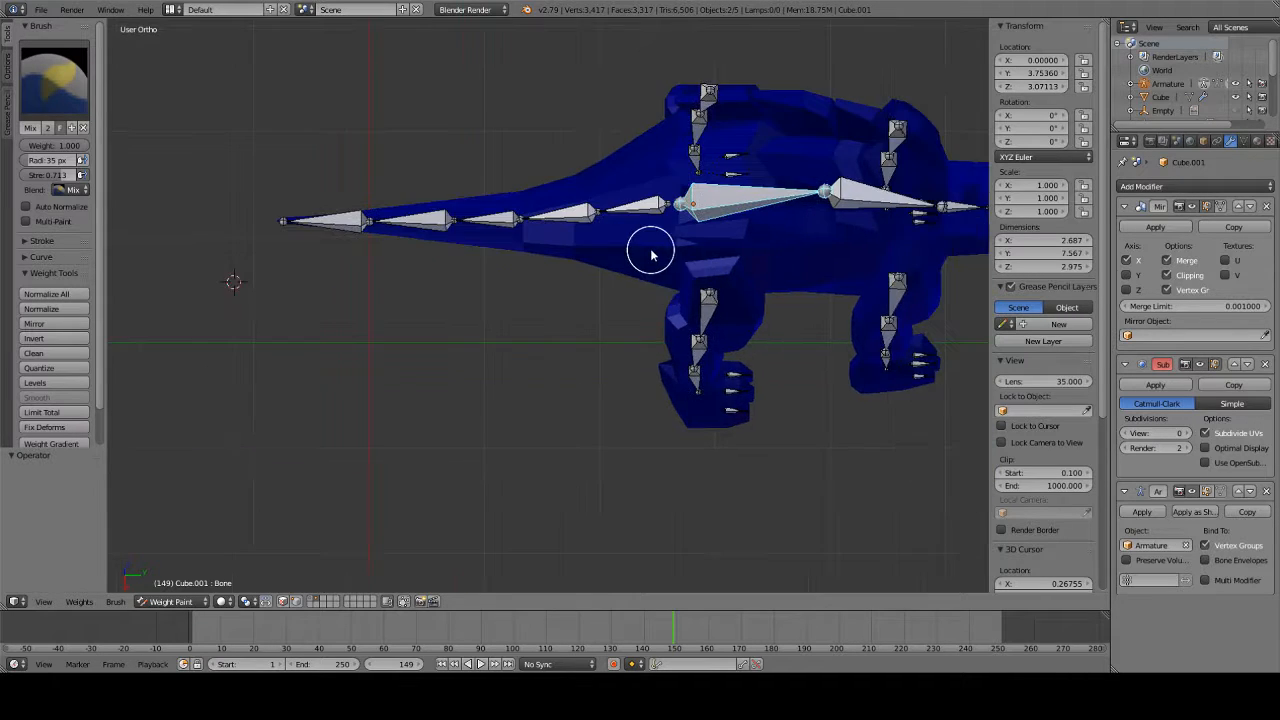
key("KP_3")
scroll(660, 254, "up", 2)
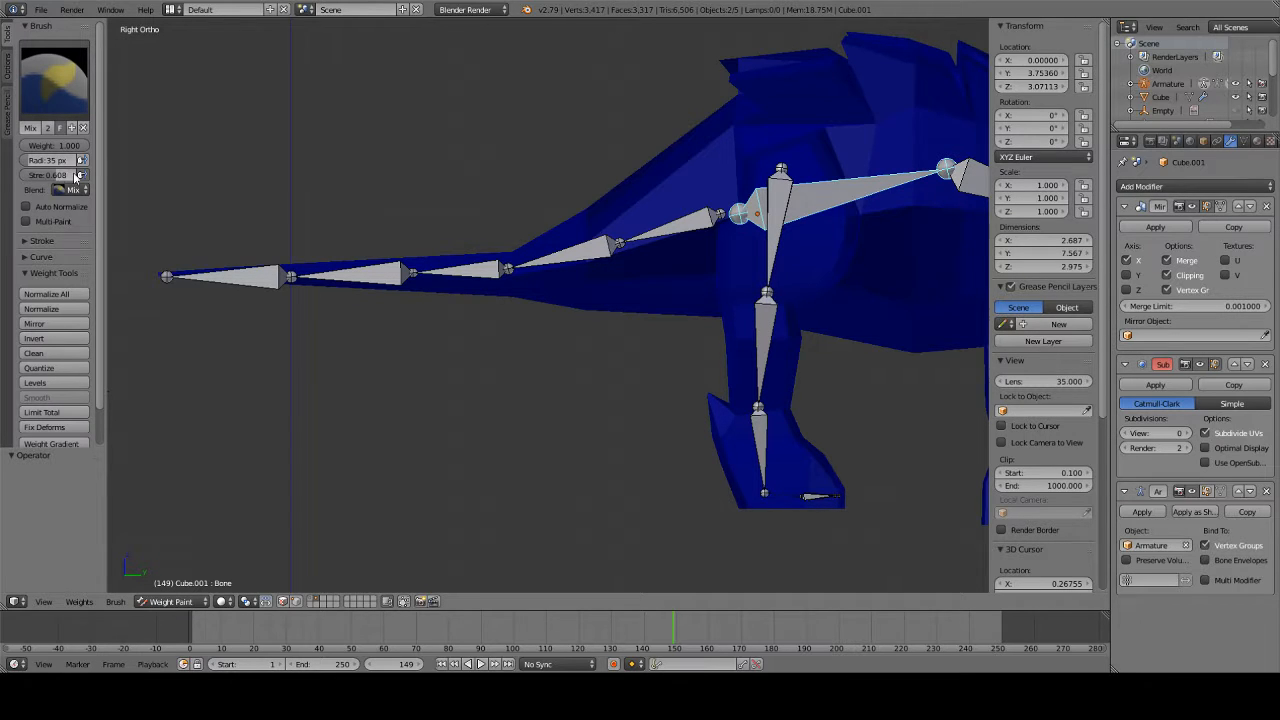
middle_click_drag(859, 168, 552, 238, "shift")
scroll(553, 238, "up", 2)
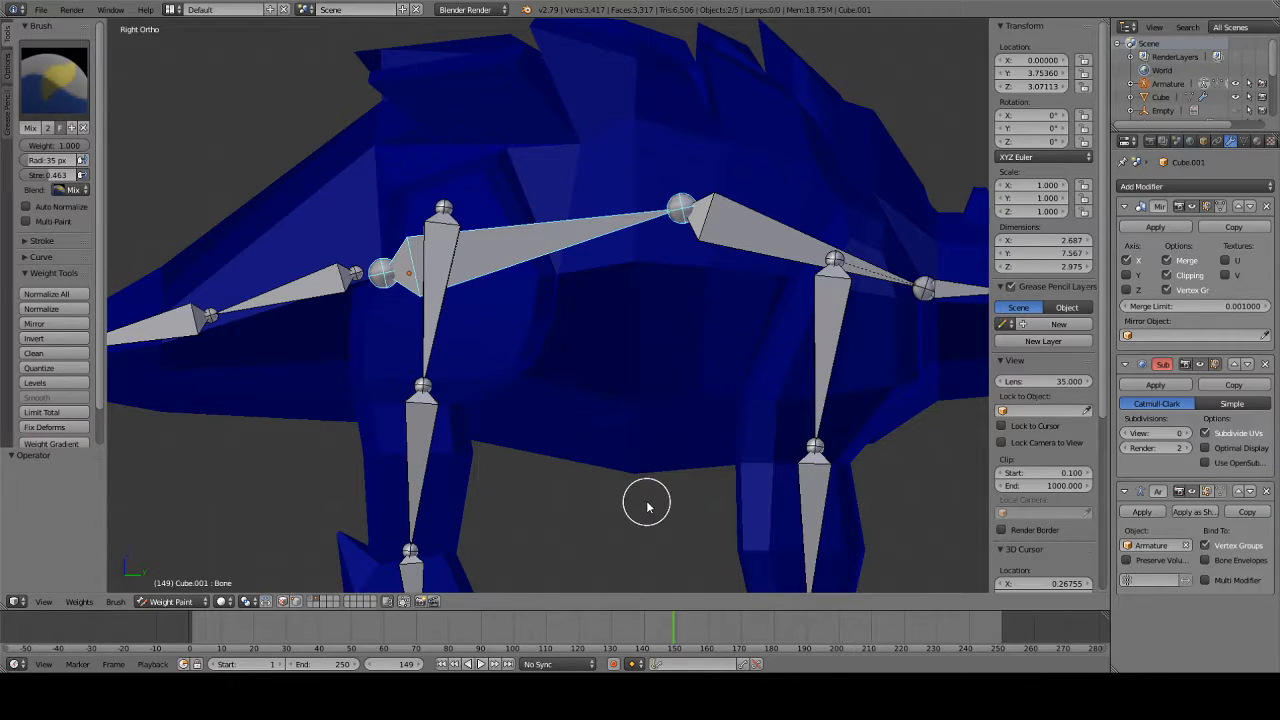
mouse_move(677, 471)
left_mouse_down()
mouse_move(707, 283)
mouse_move(721, 24)
left_mouse_up()
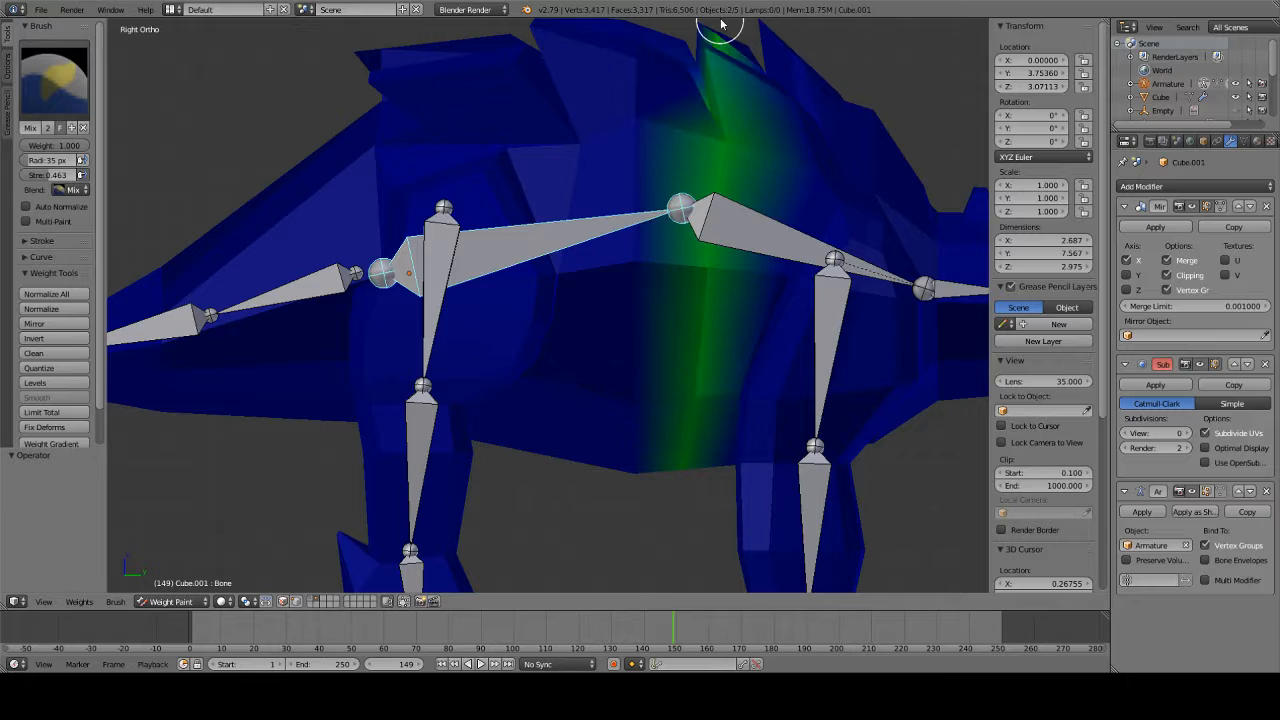
left_click_drag(721, 74, 699, 19)
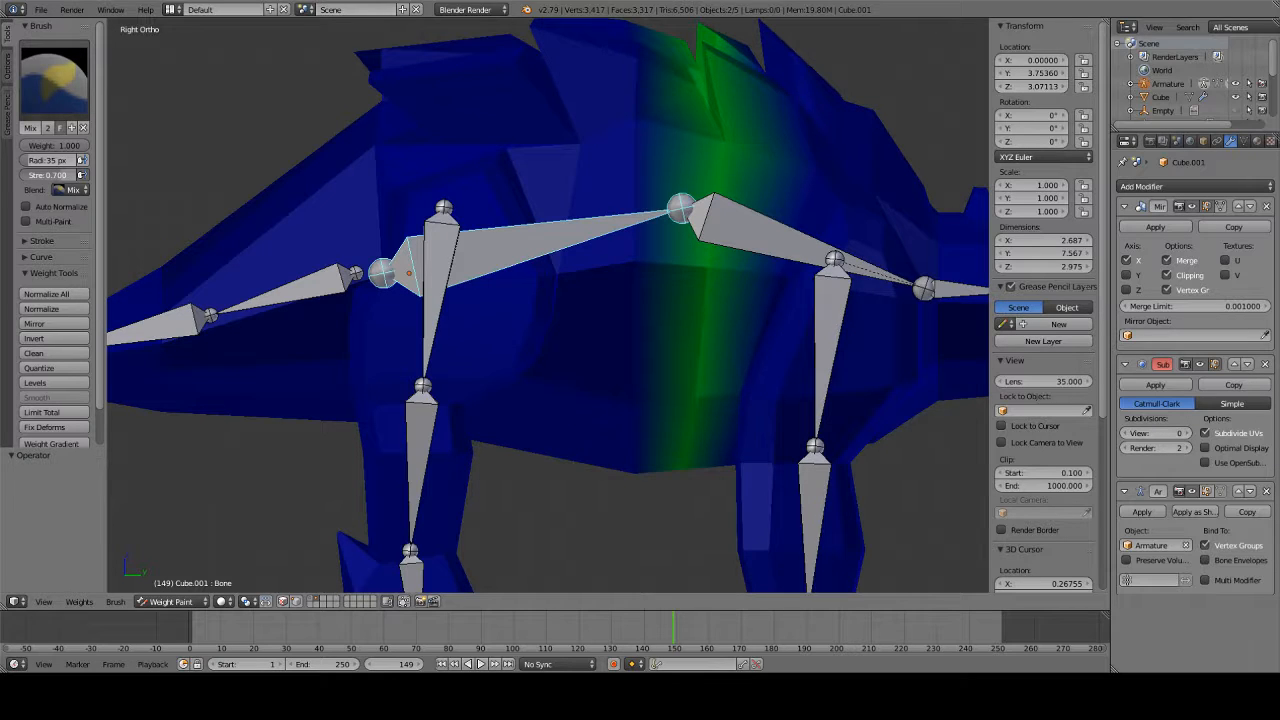
- Set the brush strength to 0.713 and paint a vertical weight band for Bone through the middle of the torso, from back plates to belly
left_click_drag(58, 175, 60, 175)
left_click_drag(624, 517, 645, 8)
mouse_move(654, 40)
middle_mouse_down("shift")
mouse_move(654, 190)
mouse_move(634, 77)
middle_mouse_up("shift")
scroll(636, 85, "down", 1)
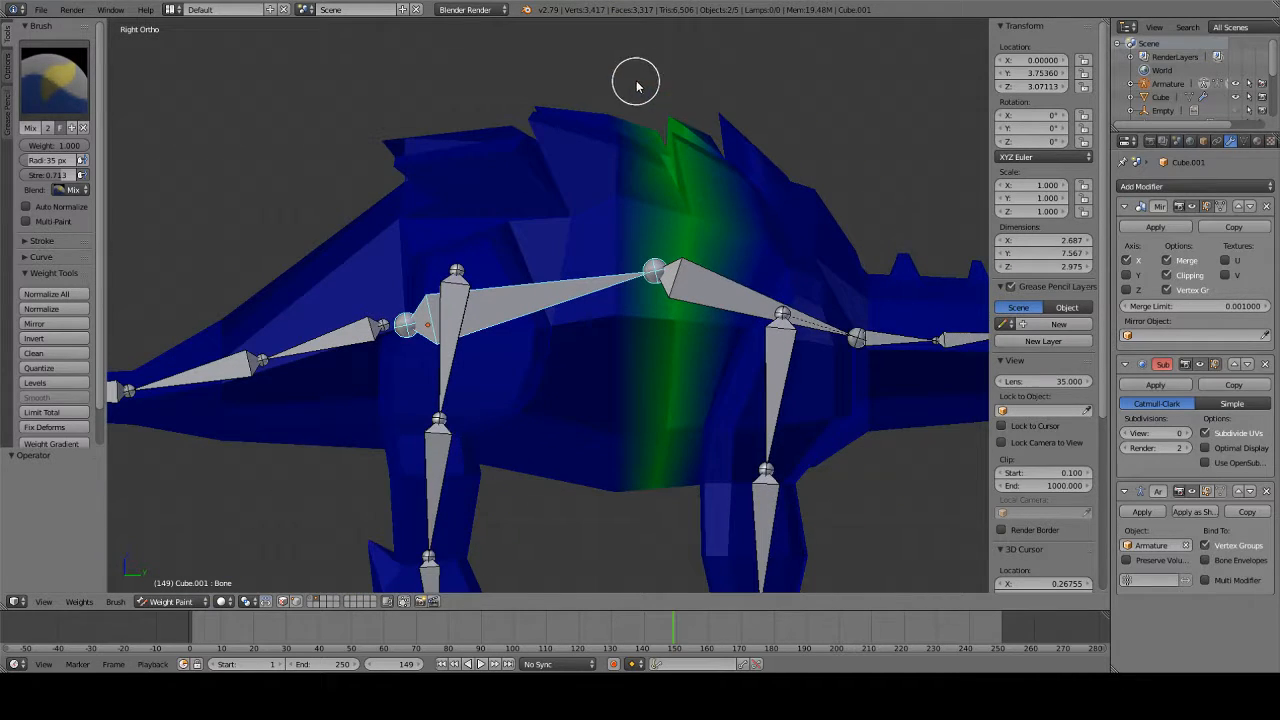
left_click_drag(621, 97, 618, 215)
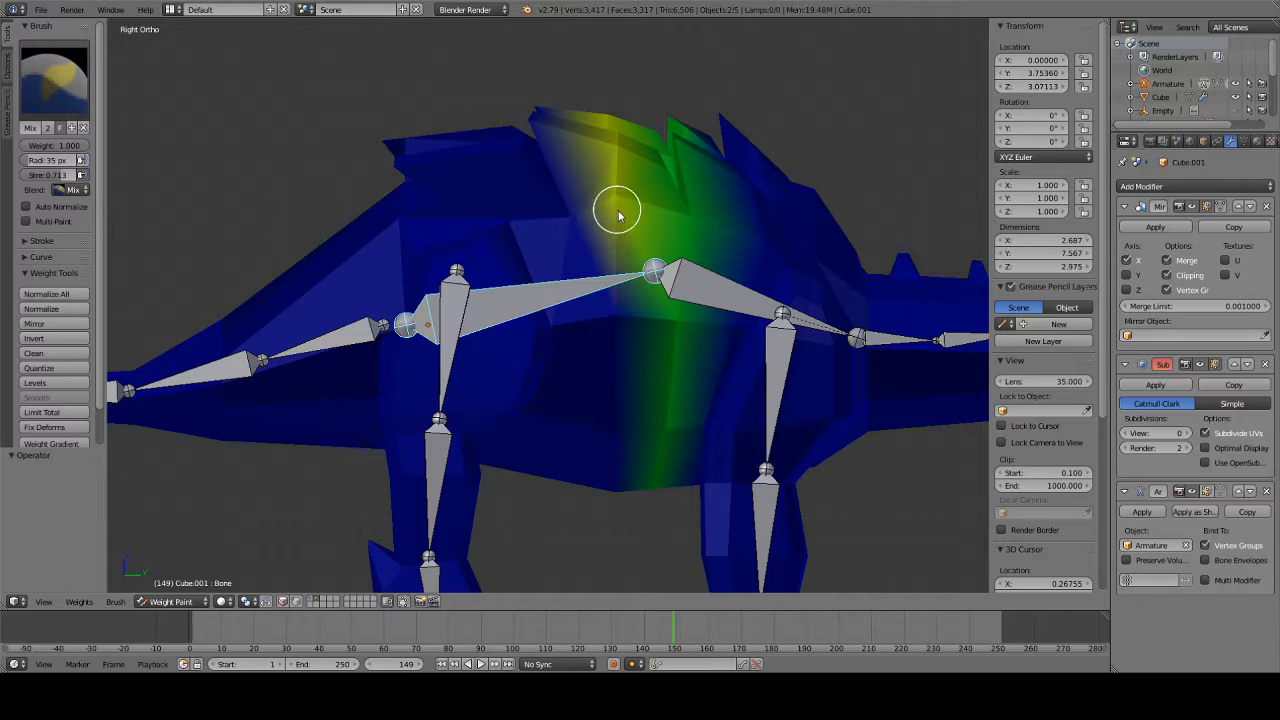
left_click_drag(621, 275, 621, 336)
left_click_drag(617, 418, 603, 550)
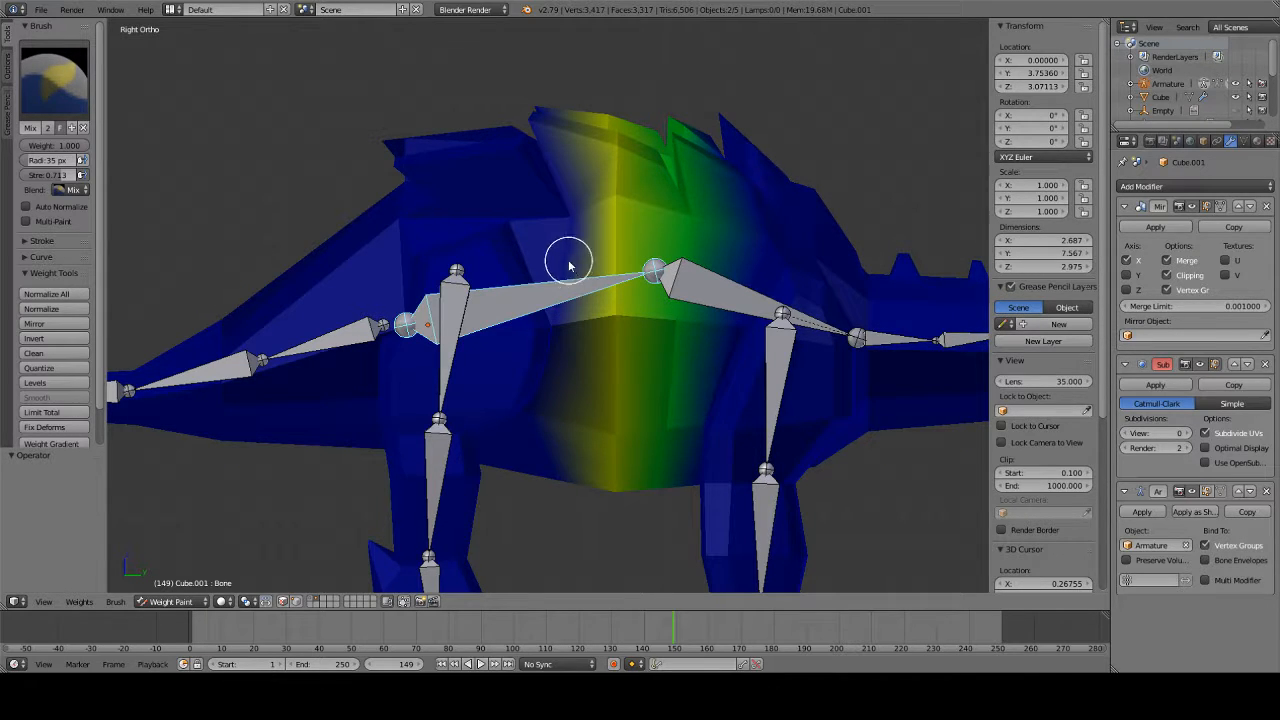
- Examine the mesh edges around the hips and tail root in Edit Mode and return to Weight Paint
middle_click_drag(568, 265, 651, 251, "shift")
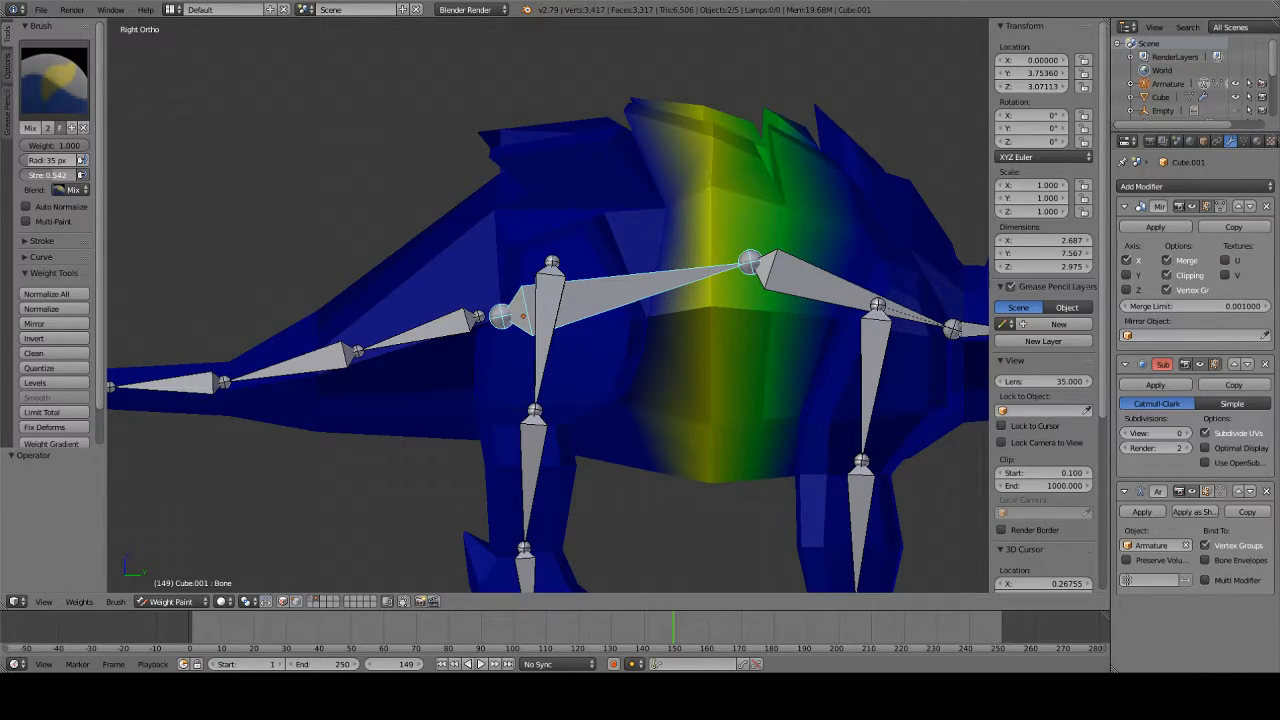
middle_click_drag(483, 151, 537, 132, "shift")
scroll(518, 137, "up", 3)
scroll(538, 133, "down", 3)
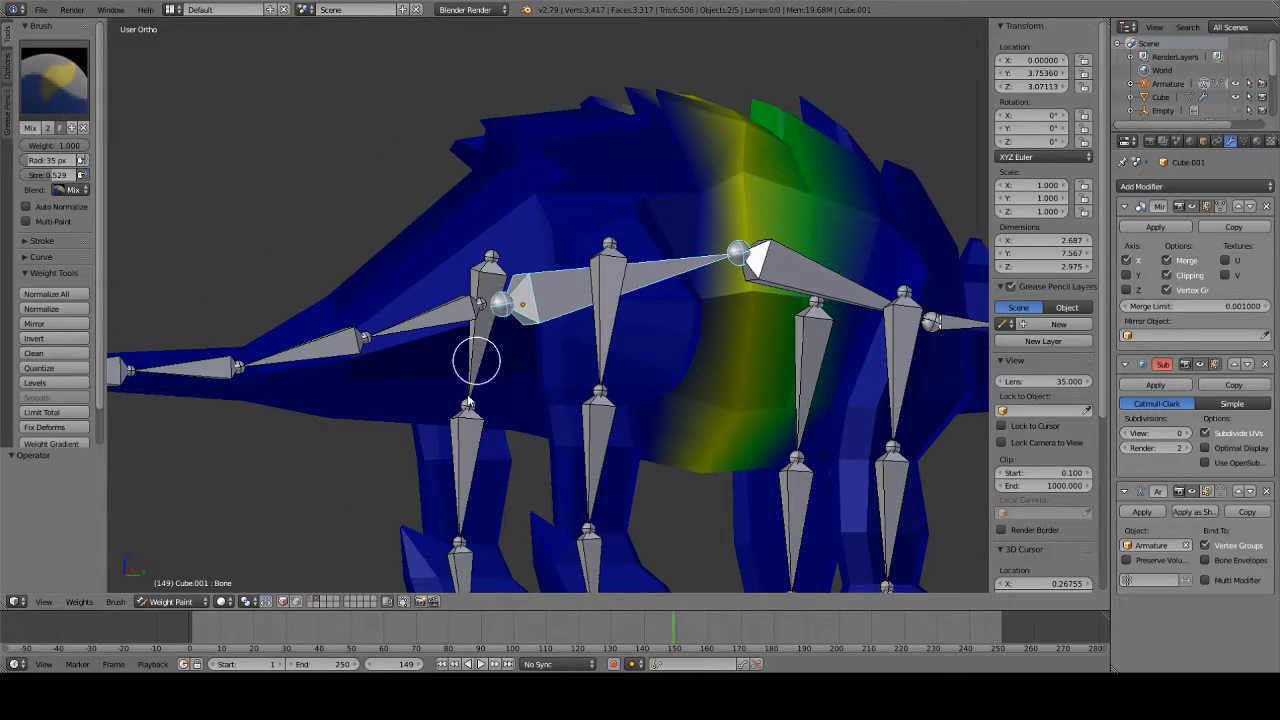
left_click(170, 601)
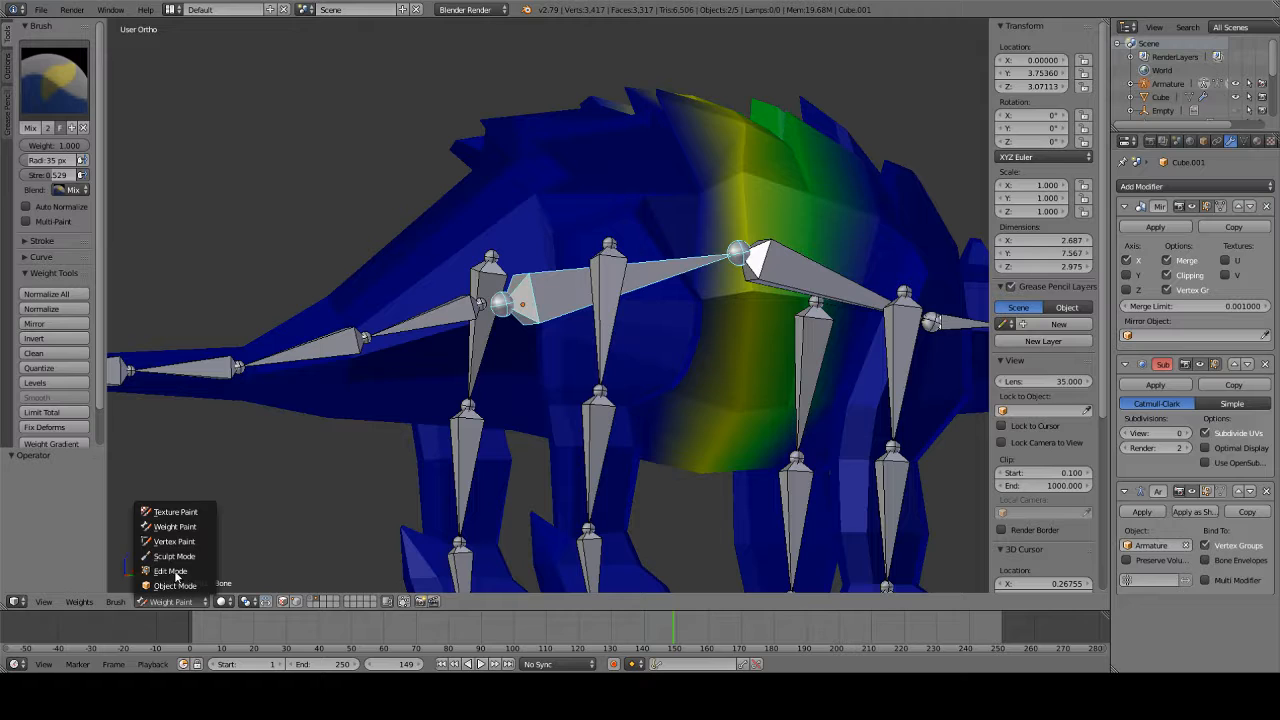
left_click(170, 571)
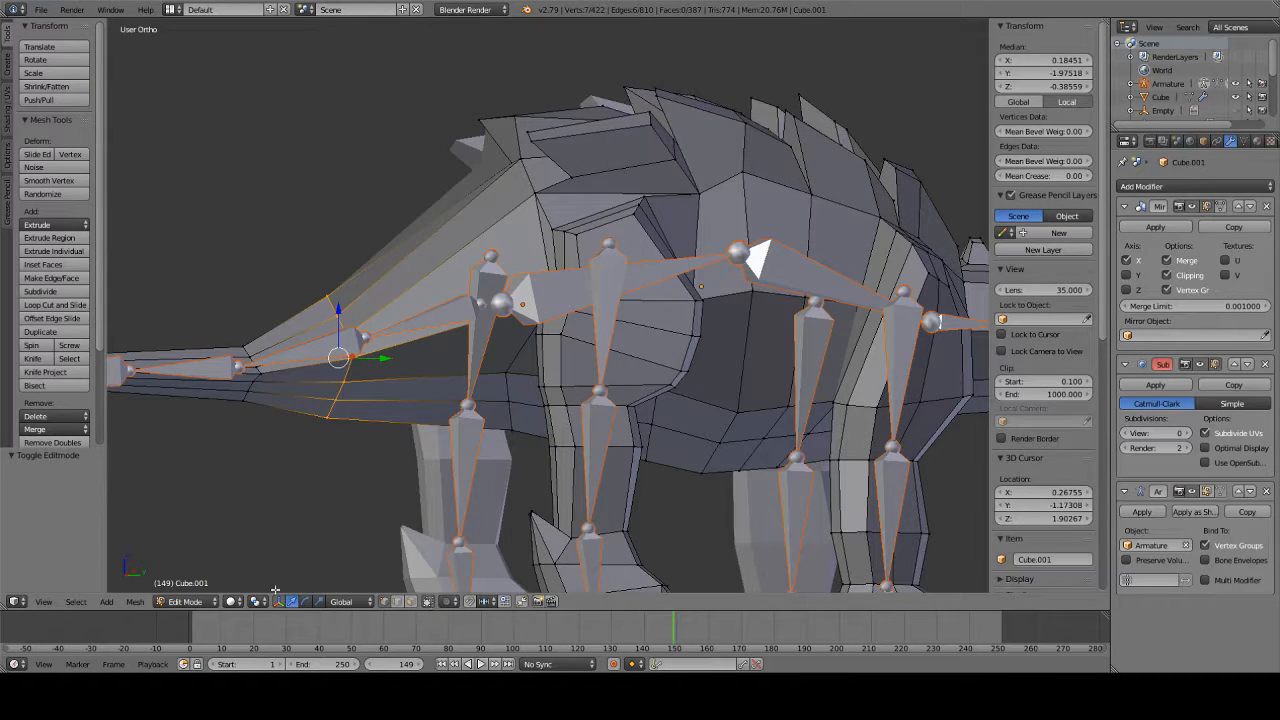
left_click(179, 601)
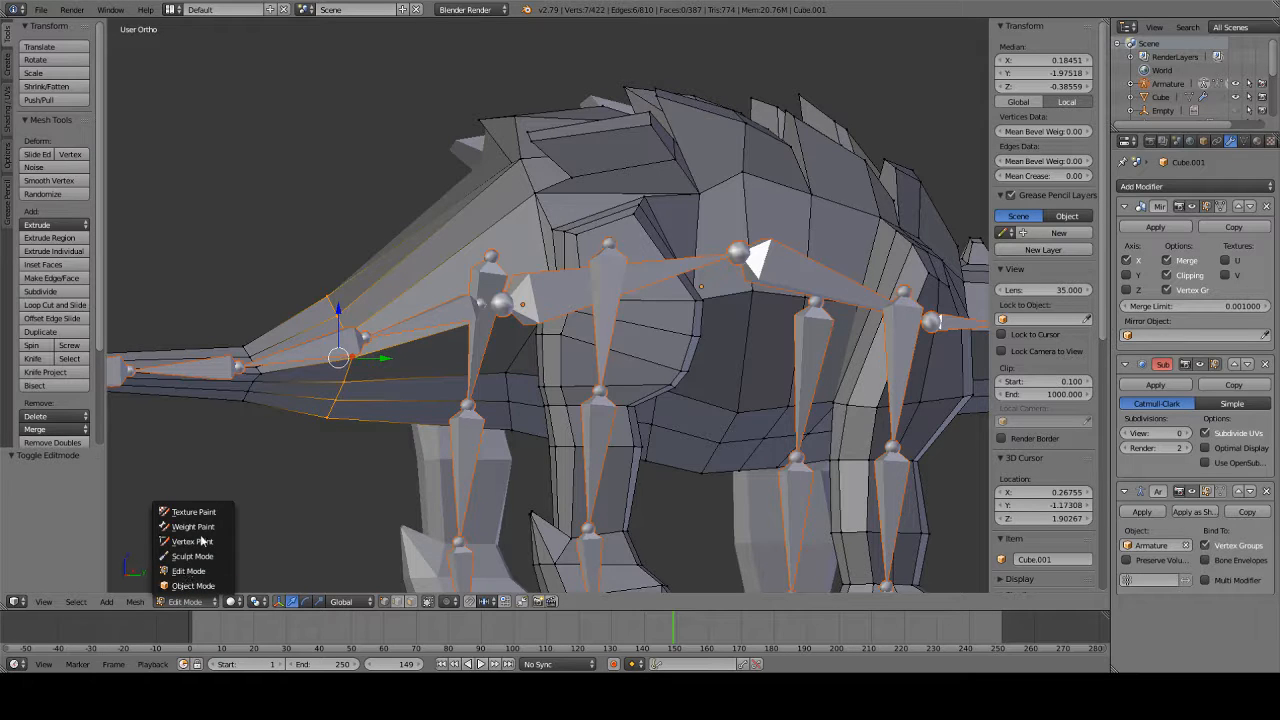
left_click(195, 526)
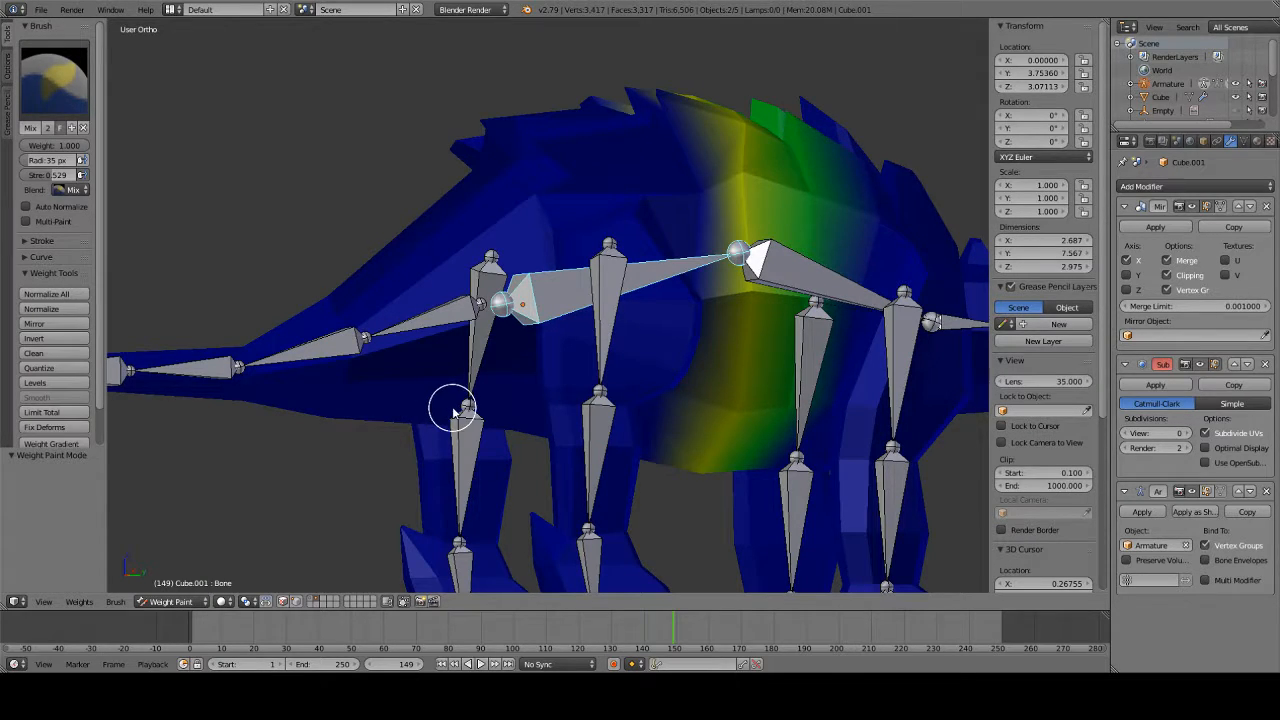
- Paint Bone's weight around the rump and tail root on both sides and underneath at brush strength 0.529
middle_click_drag(586, 294, 406, 317)
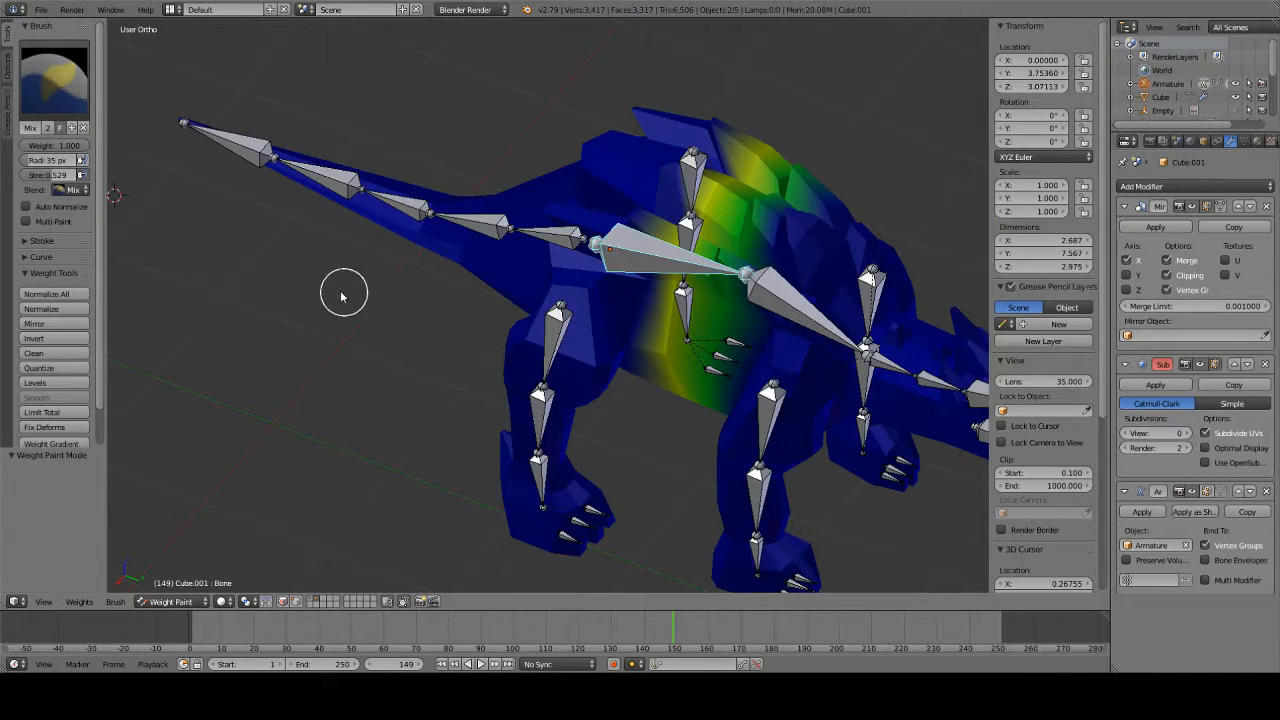
mouse_move(240, 317)
middle_mouse_down()
mouse_move(389, 323)
mouse_move(357, 315)
mouse_move(366, 304)
mouse_move(334, 303)
mouse_move(303, 337)
mouse_move(369, 352)
mouse_move(430, 330)
middle_mouse_up()
scroll(392, 327, "up", 4)
mouse_move(491, 309)
left_mouse_down()
mouse_move(503, 300)
mouse_move(453, 266)
mouse_move(431, 226)
mouse_move(391, 229)
left_mouse_up()
mouse_move(502, 393)
middle_mouse_down()
mouse_move(517, 366)
mouse_move(559, 359)
middle_mouse_up()
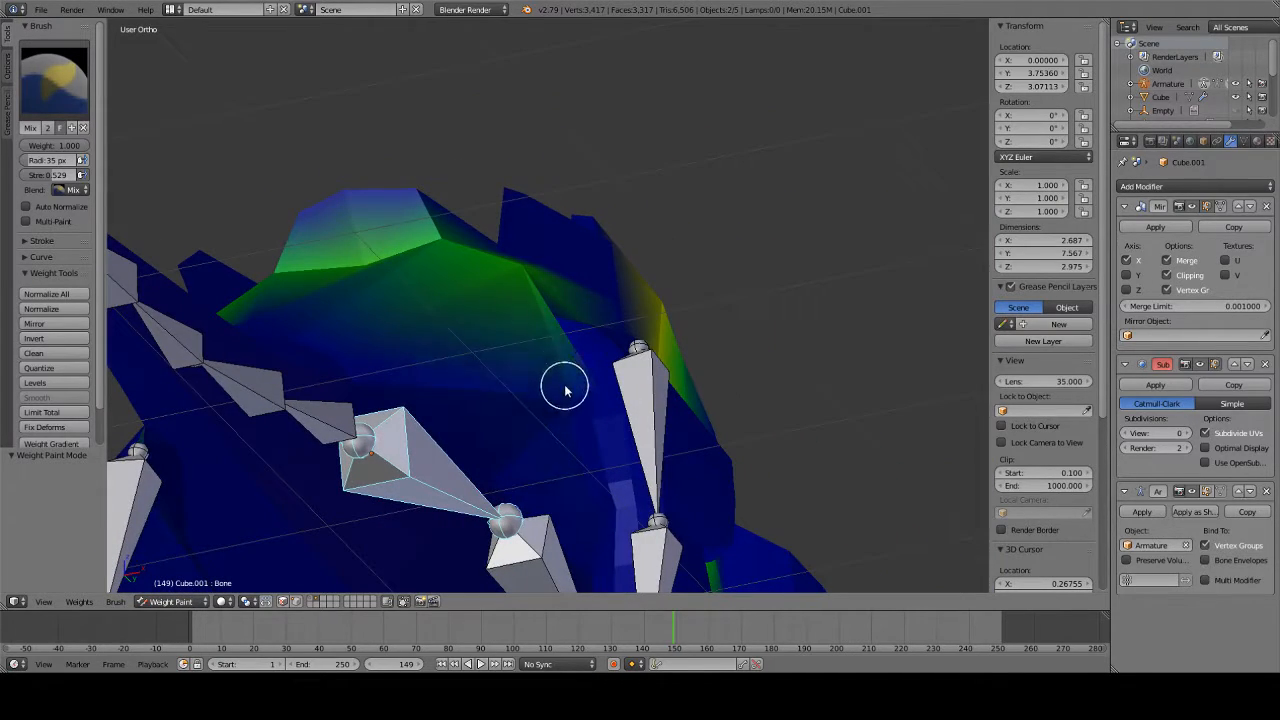
left_click_drag(565, 390, 415, 530)
mouse_move(413, 510)
middle_mouse_down()
mouse_move(629, 377)
mouse_move(666, 309)
middle_mouse_up()
left_click_drag(700, 302, 617, 352)
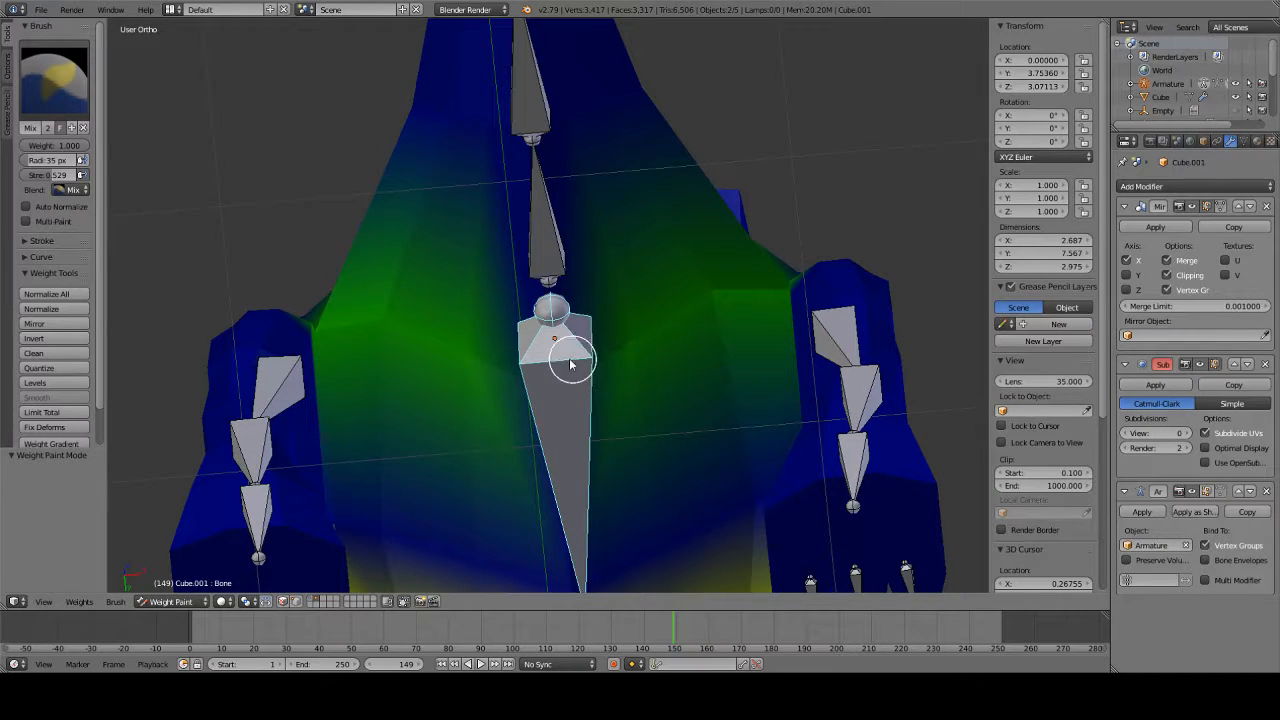
left_click_drag(560, 321, 565, 447)
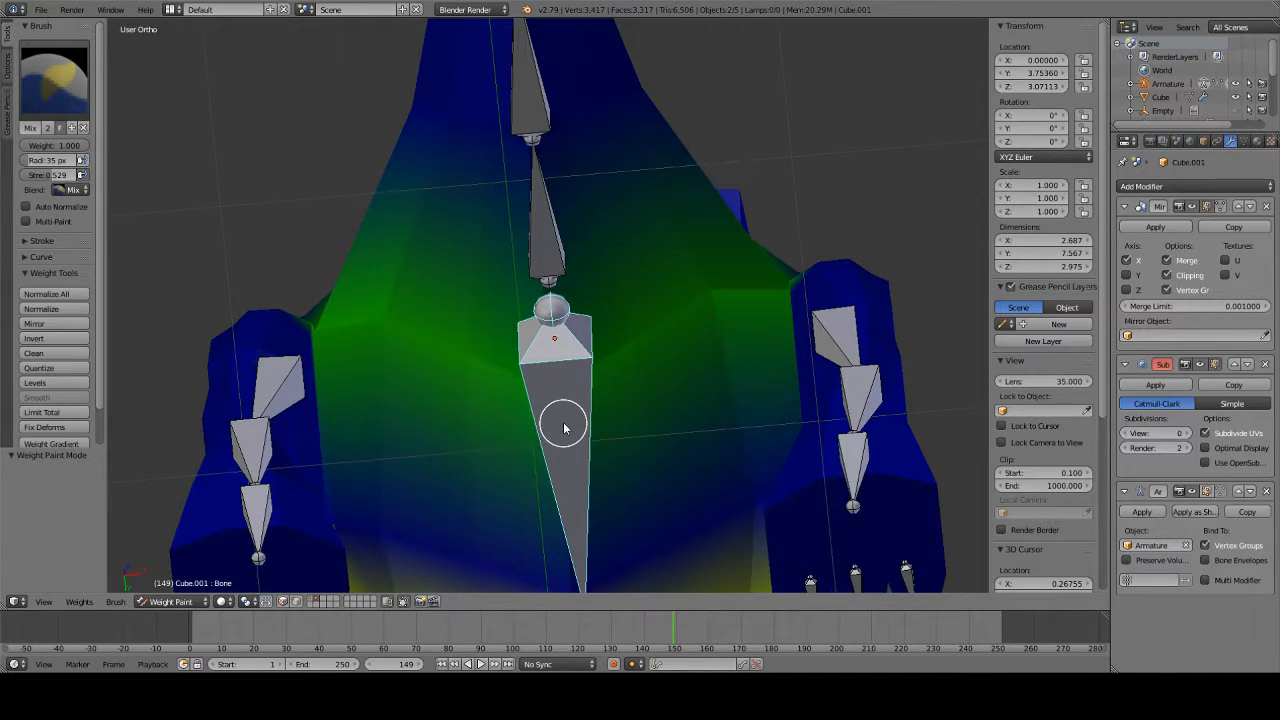
- Test-rotate Bone to check how the hips and torso deform, and cancel the rotation
scroll(620, 310, "down", 4)
middle_click_drag(609, 289, 449, 394)
scroll(535, 392, "up", 4)
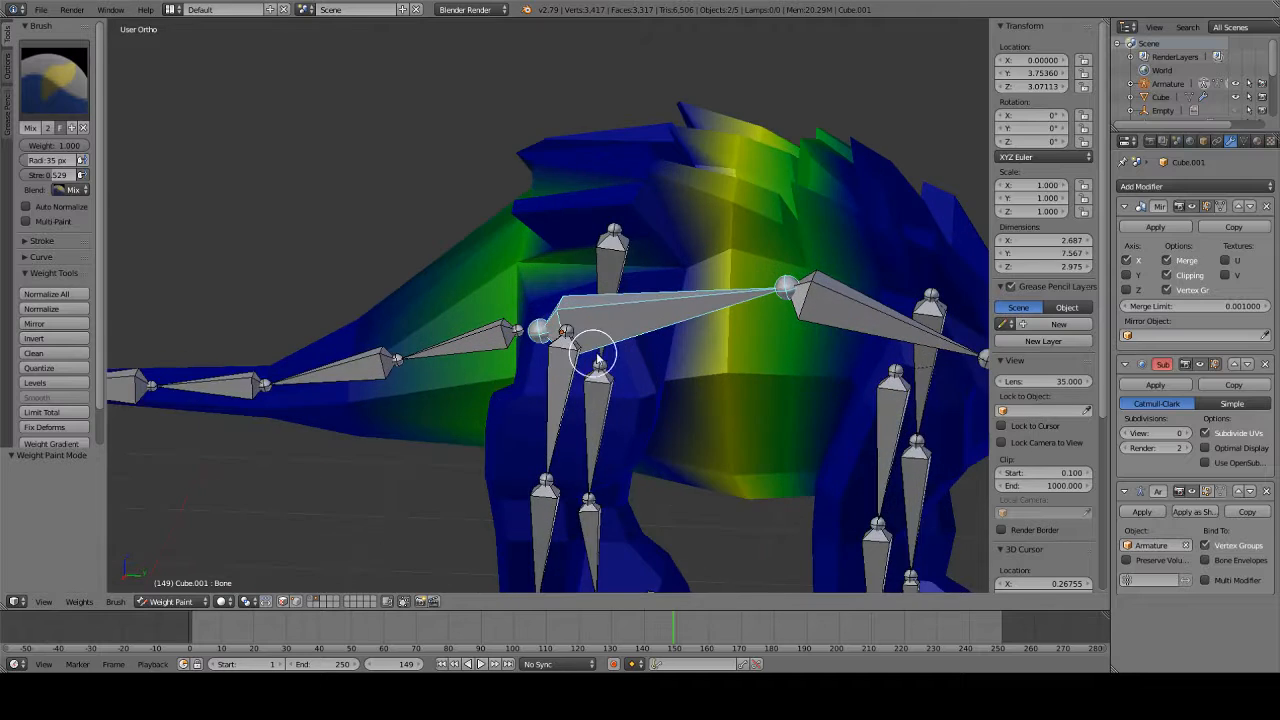
middle_click_drag(597, 360, 593, 430)
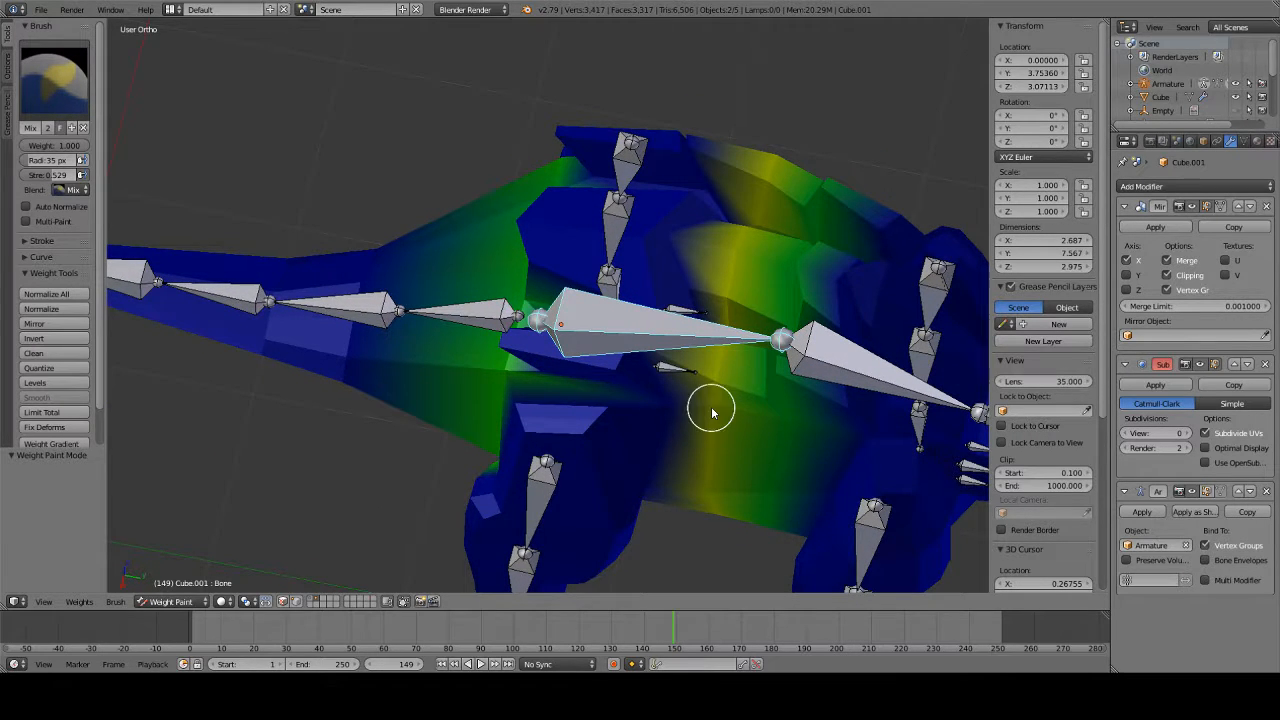
middle_click_drag(711, 412, 714, 337)
key("r")
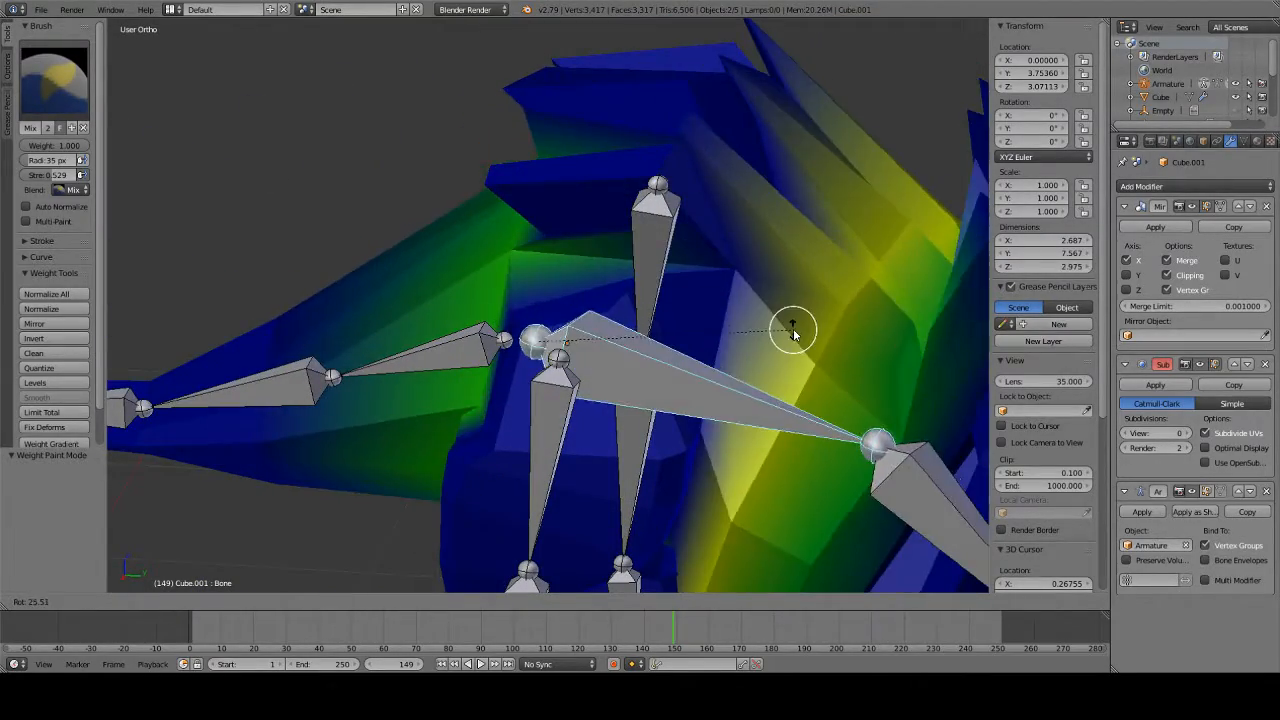
key("Escape")
- Inspect the hip mesh from the right in Edit Mode, toggling Limit Selection to Visible, and return to Weight Paint
key("KP_3")
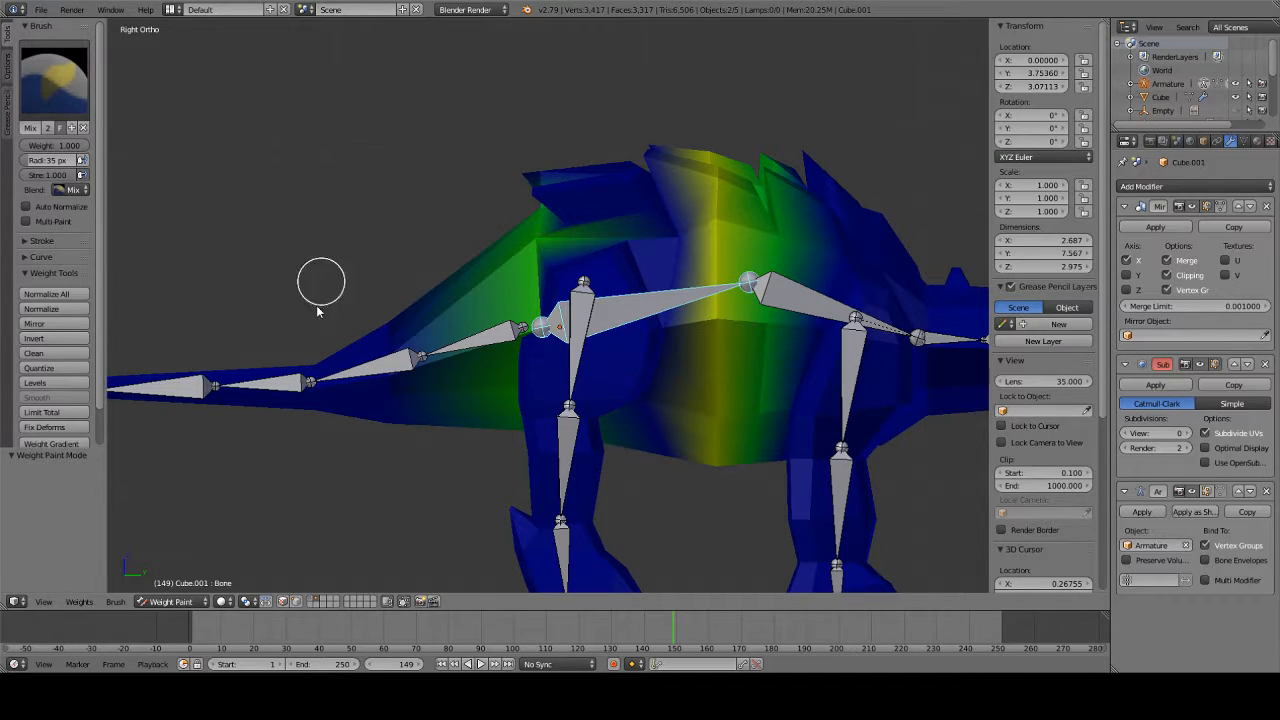
left_click(182, 600)
left_click(190, 570)
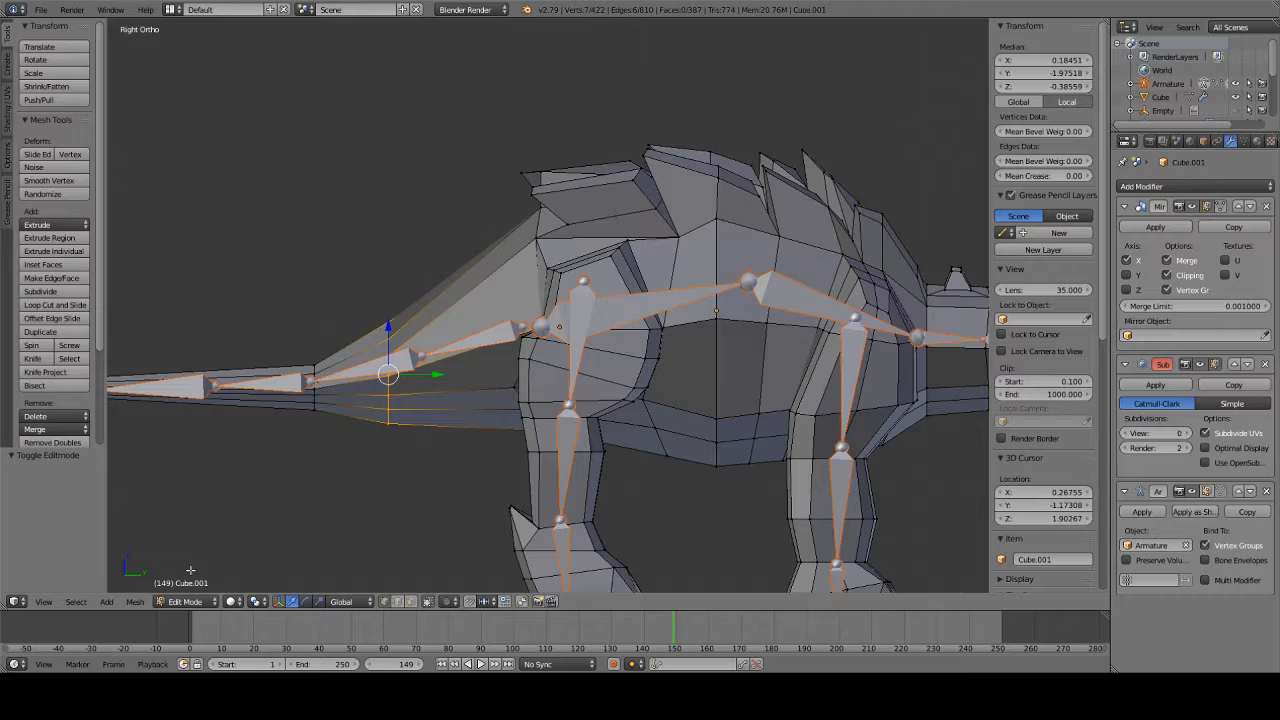
left_click(424, 601)
left_click(215, 601)
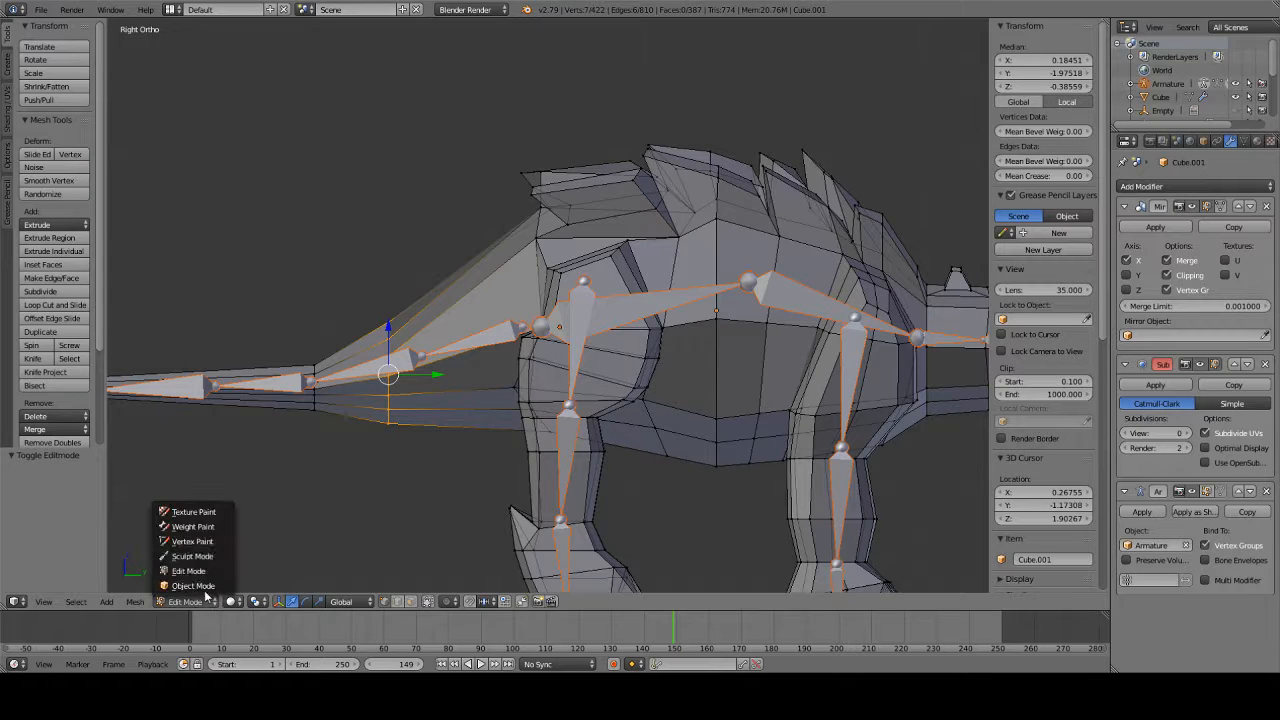
left_click(192, 526)
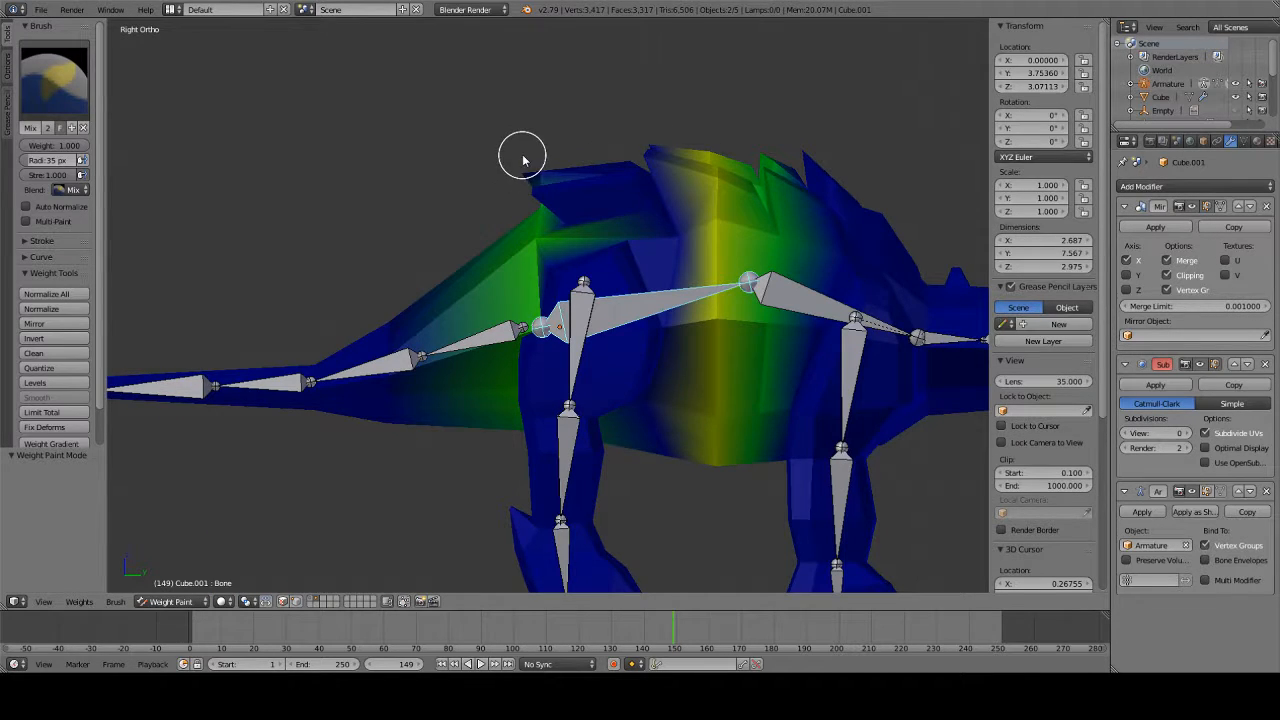
- Paint full weight for Bone over the rear back plates above the hips at brush strength 1.000
middle_click_drag(523, 160, 515, 218, "shift")
scroll(528, 219, "up", 2)
mouse_move(470, 200)
left_mouse_down()
mouse_move(590, 201)
mouse_move(529, 211)
mouse_move(623, 200)
mouse_move(670, 251)
left_mouse_up()
mouse_move(698, 291)
left_mouse_down()
mouse_move(674, 229)
mouse_move(684, 253)
mouse_move(674, 140)
mouse_move(674, 166)
mouse_move(700, 106)
left_mouse_up()
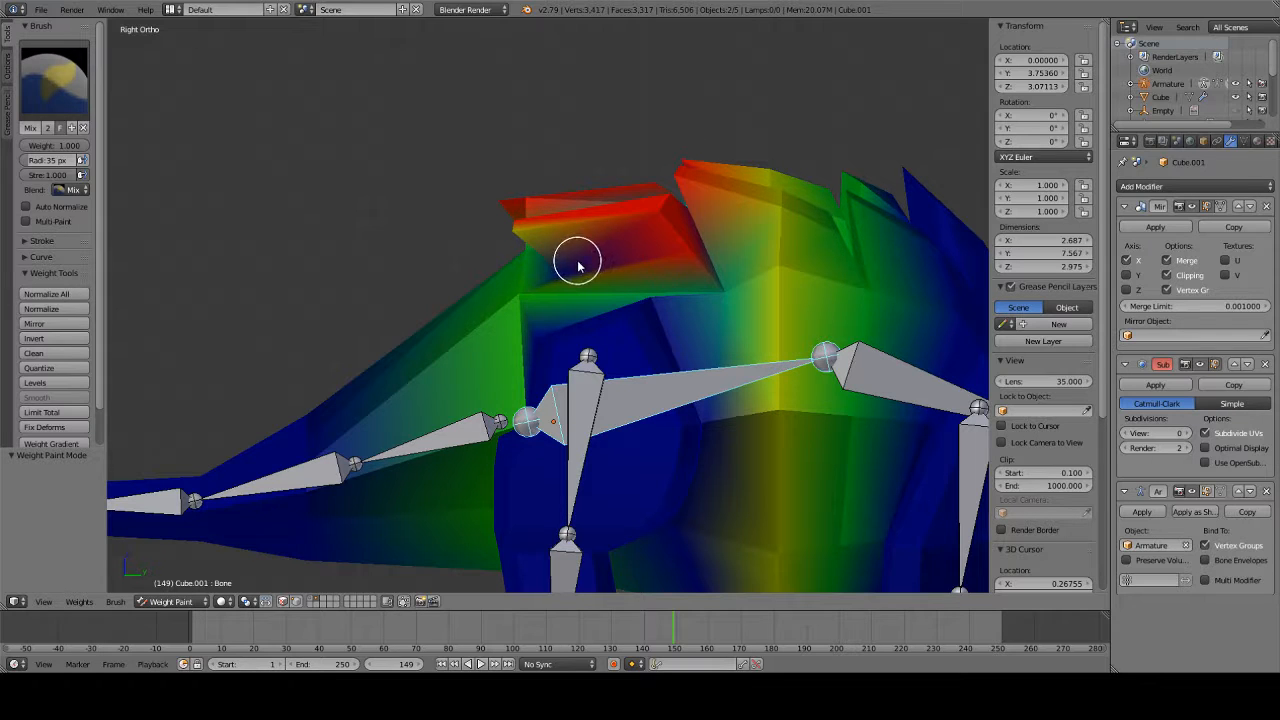
mouse_move(578, 265)
left_mouse_down()
mouse_move(560, 266)
mouse_move(575, 272)
left_mouse_up()
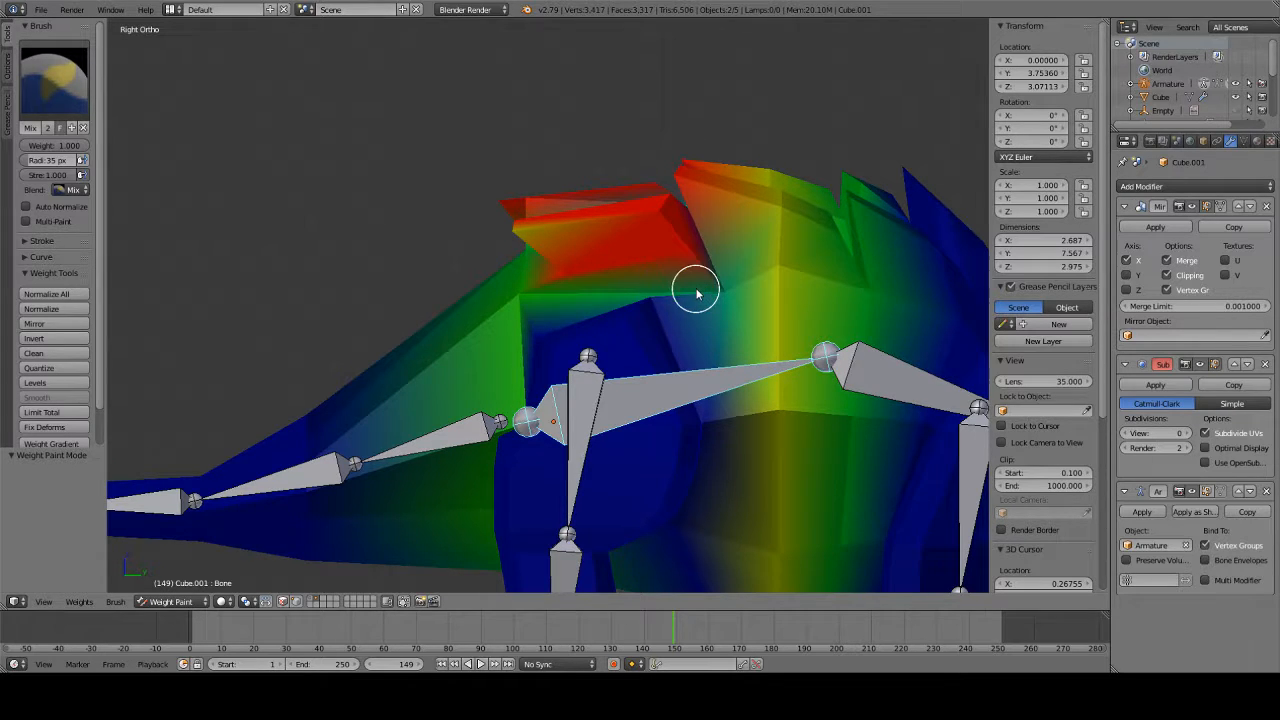
- Paint full weight for Bone on the flank ahead of the hind leg and across the hip above the thigh
middle_click_drag(683, 425, 677, 186, "shift")
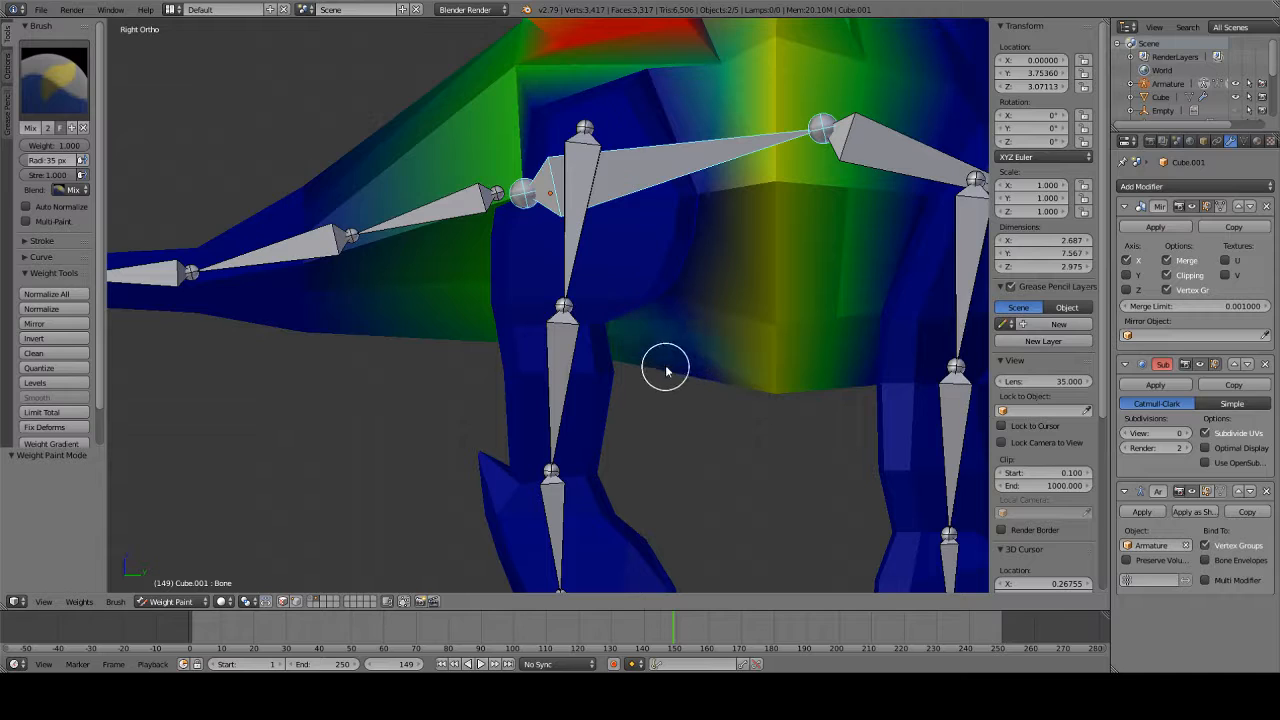
mouse_move(693, 398)
left_mouse_down()
mouse_move(677, 354)
mouse_move(709, 181)
left_mouse_up()
mouse_move(688, 112)
left_mouse_down()
mouse_move(651, 51)
mouse_move(551, 54)
mouse_move(526, 118)
left_mouse_up()
- Inspect the mesh between the rear back plates from above in Edit Mode and return to Weight Paint
middle_click_drag(552, 108, 598, 199)
left_click(171, 601)
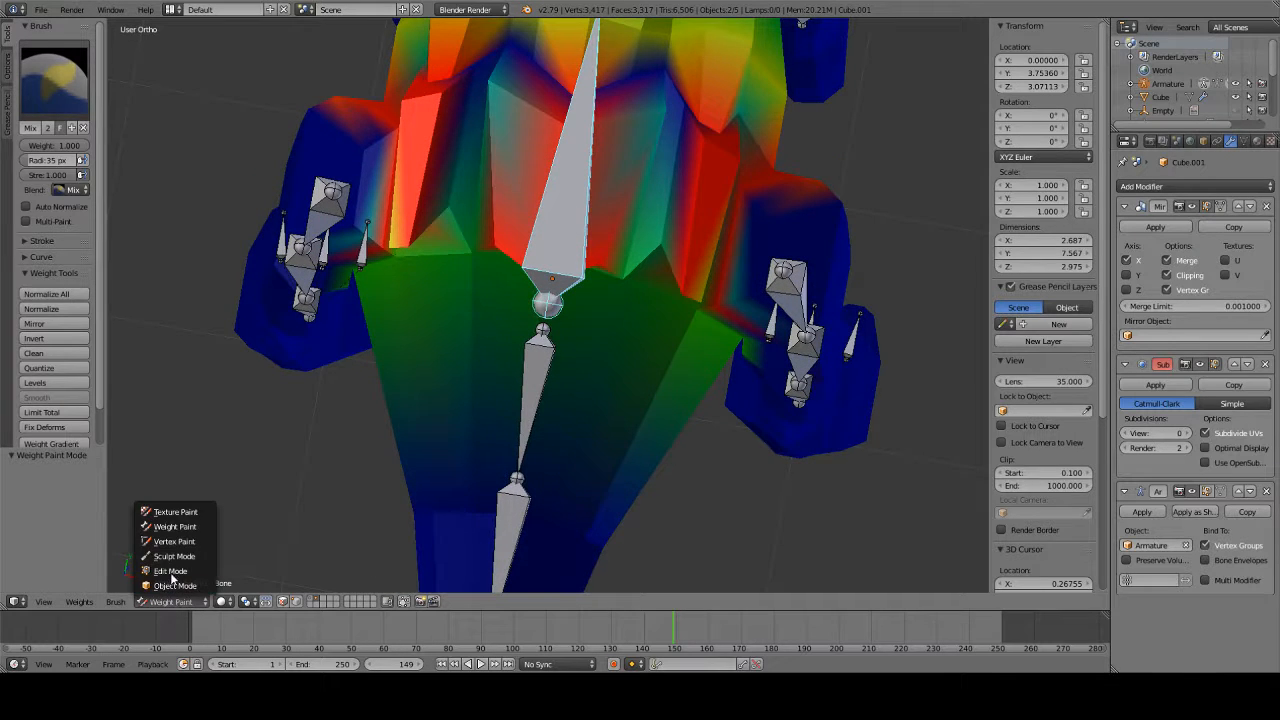
left_click(200, 574)
left_click(427, 601)
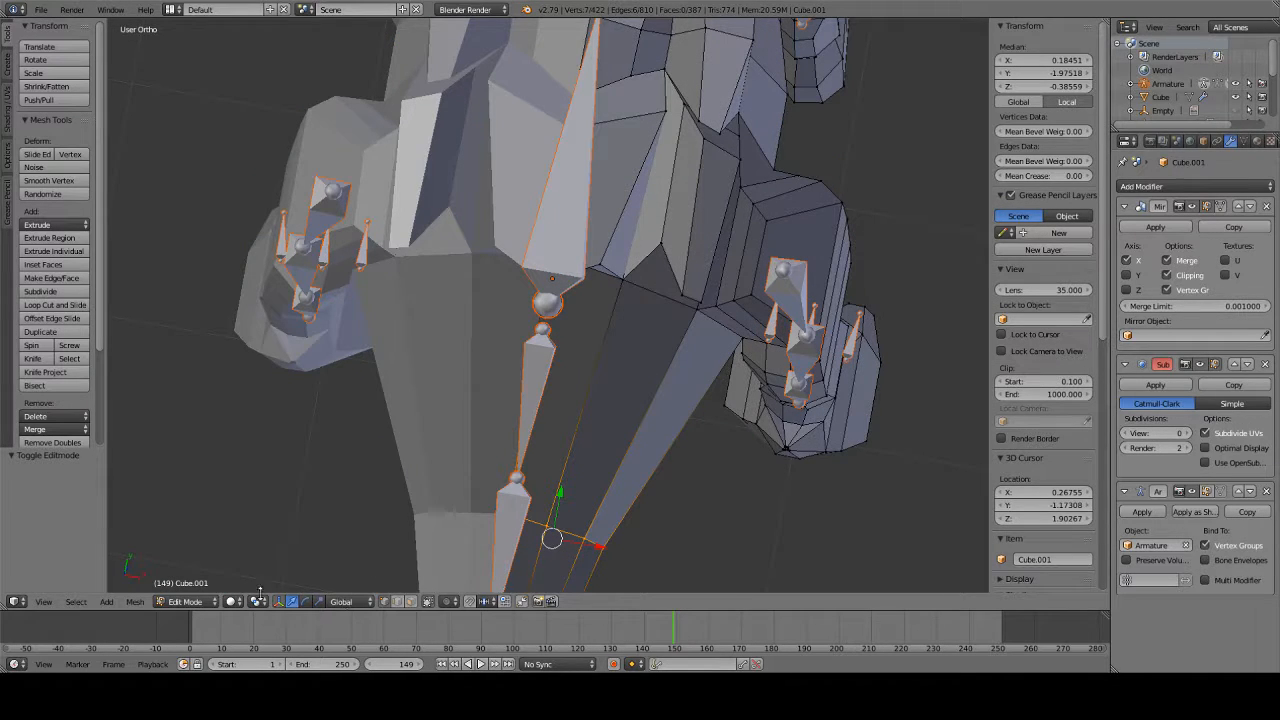
left_click(204, 603)
left_click(192, 526)
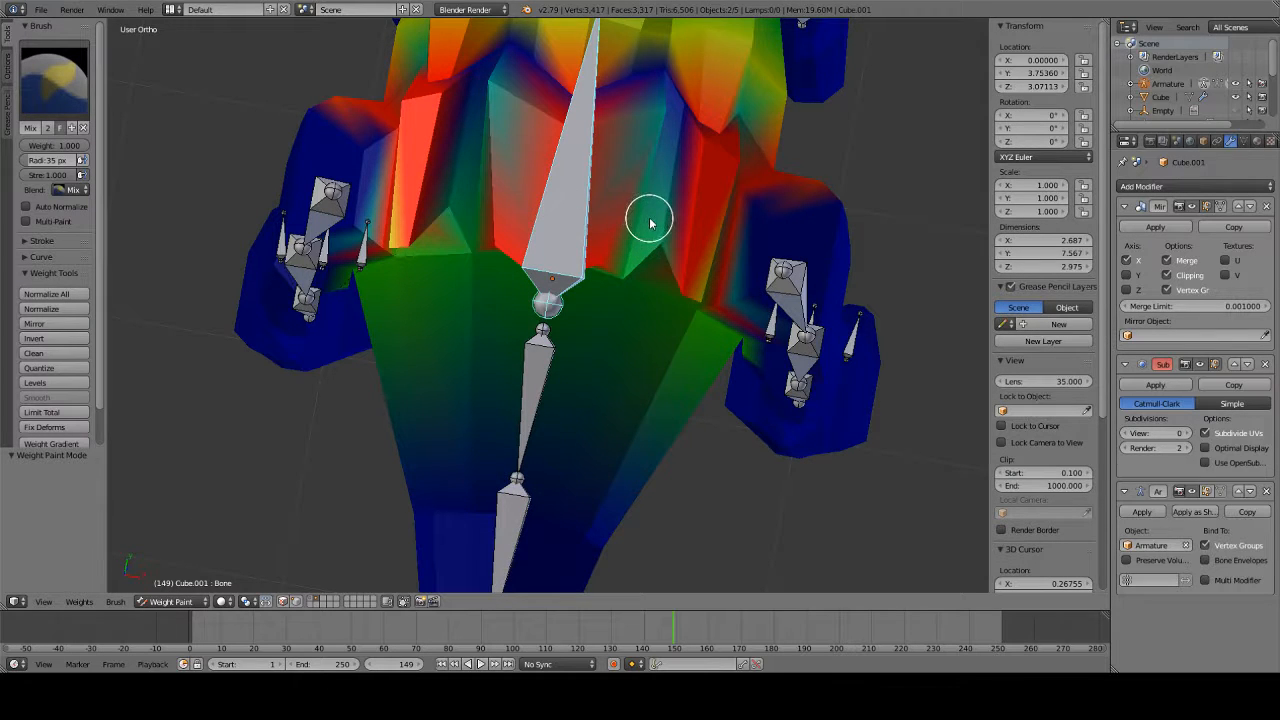
- Fill the remaining low-weight gaps between the rear back plates with full weight for Bone
mouse_move(667, 130)
left_mouse_down()
mouse_move(651, 80)
mouse_move(634, 74)
mouse_move(619, 102)
mouse_move(546, 108)
left_mouse_up()
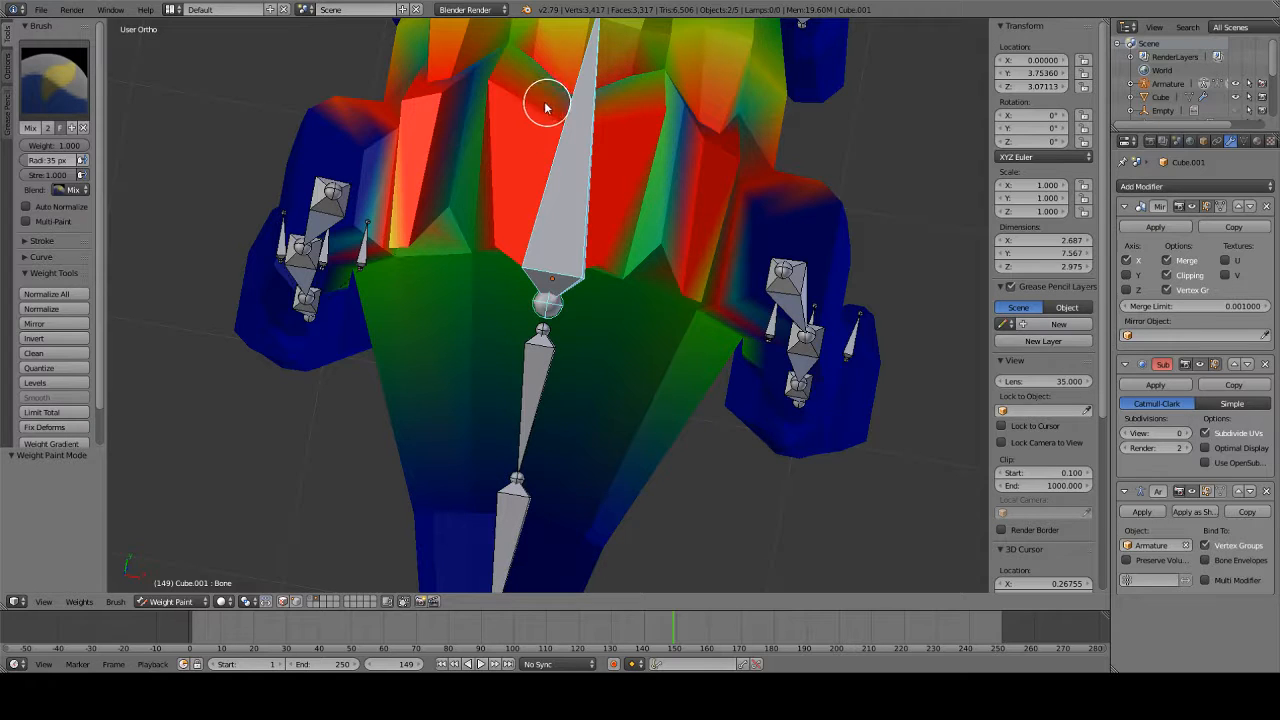
mouse_move(467, 93)
left_mouse_down()
mouse_move(469, 82)
mouse_move(478, 101)
left_mouse_up()
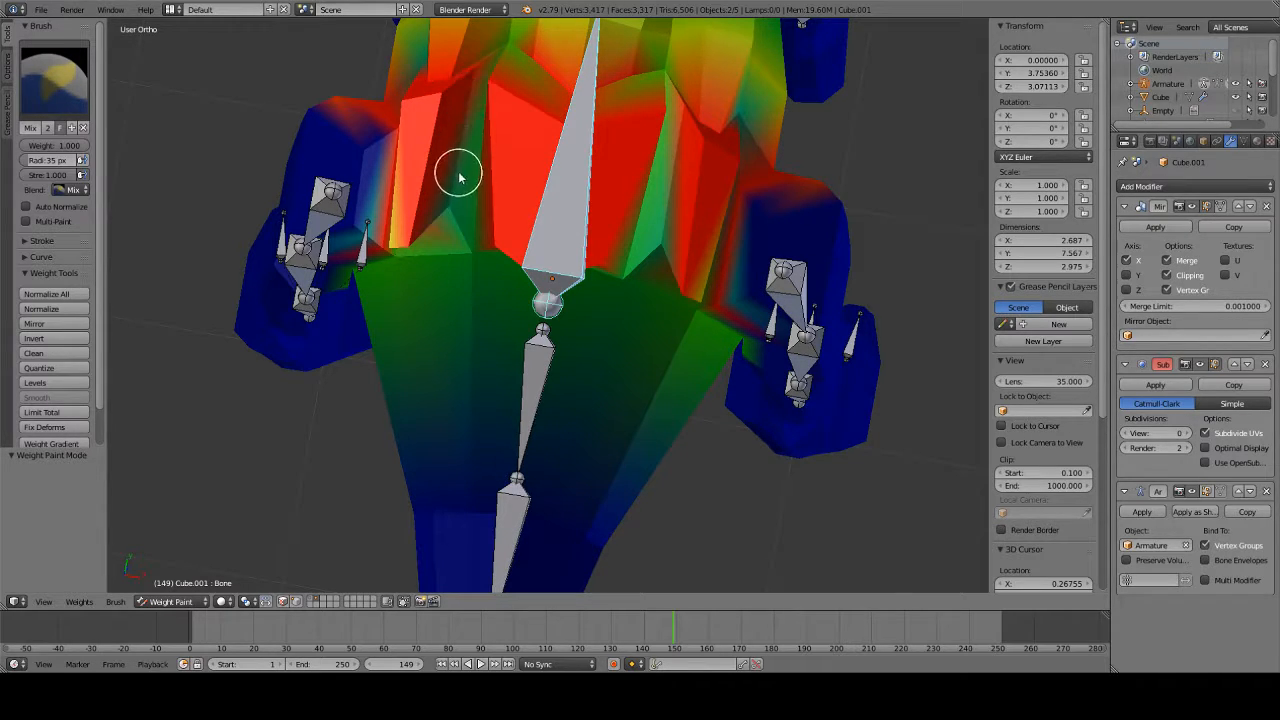
left_click_drag(459, 177, 455, 205)
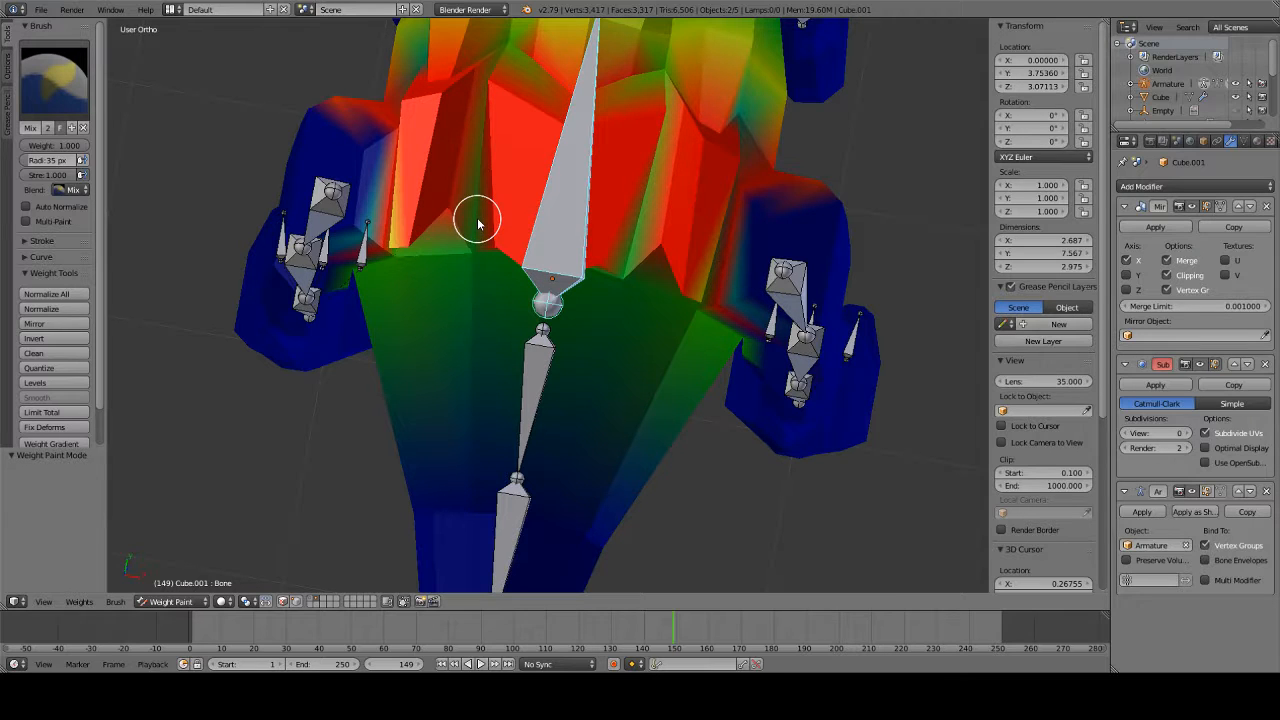
mouse_move(495, 82)
middle_mouse_down()
mouse_move(620, 289)
mouse_move(429, 277)
mouse_move(391, 200)
mouse_move(545, 233)
mouse_move(506, 289)
mouse_move(680, 166)
mouse_move(703, 254)
mouse_move(692, 177)
mouse_move(586, 110)
mouse_move(586, 177)
mouse_move(517, 226)
mouse_move(469, 106)
mouse_move(466, 551)
mouse_move(449, 69)
mouse_move(504, 396)
mouse_move(386, 289)
middle_mouse_up()
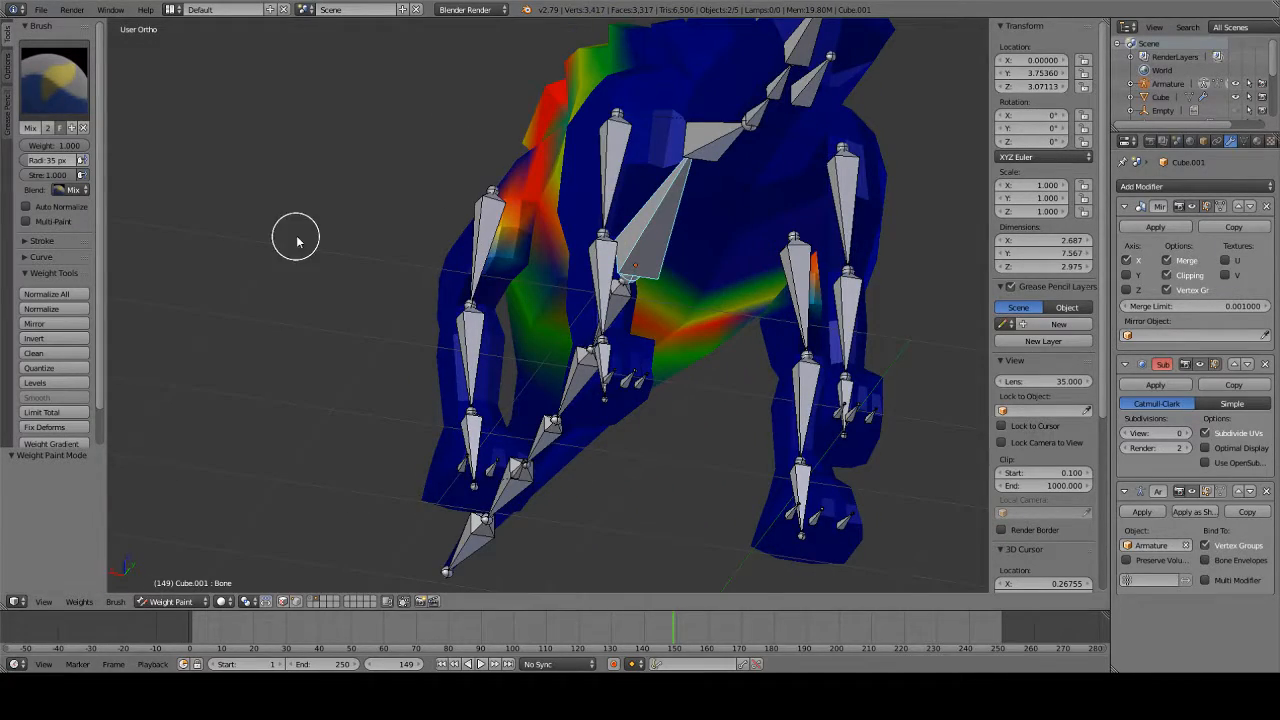
- Paint full weight for Bone with the Mix brush on the underside of the belly beside the hind leg
left_click(55, 80)
left_click(410, 165)
middle_click_drag(408, 168, 527, 230)
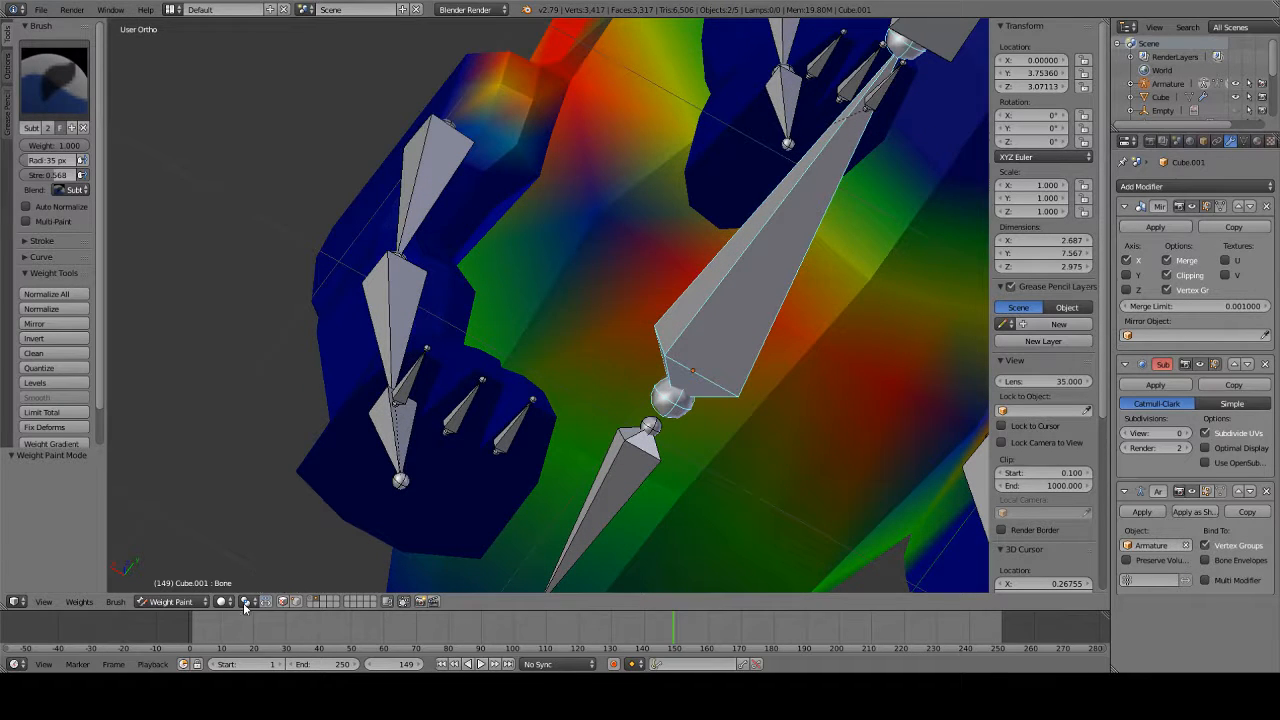
left_click(170, 601)
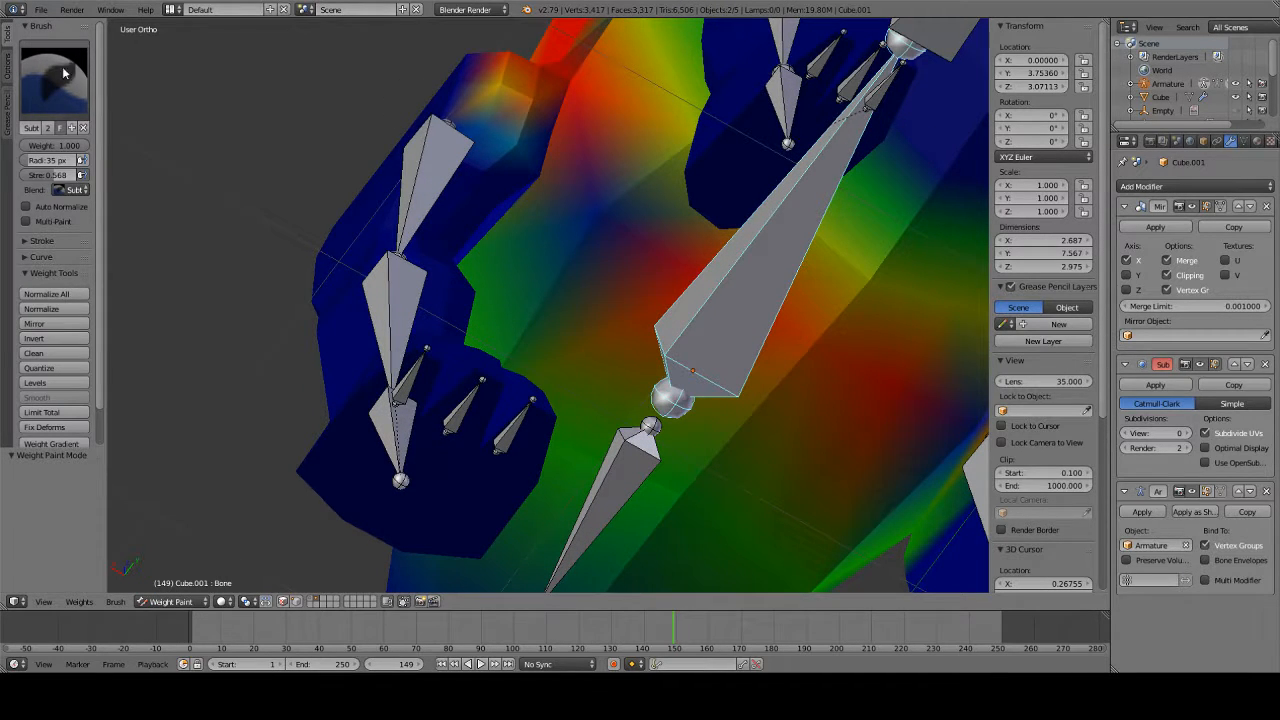
left_click(55, 80)
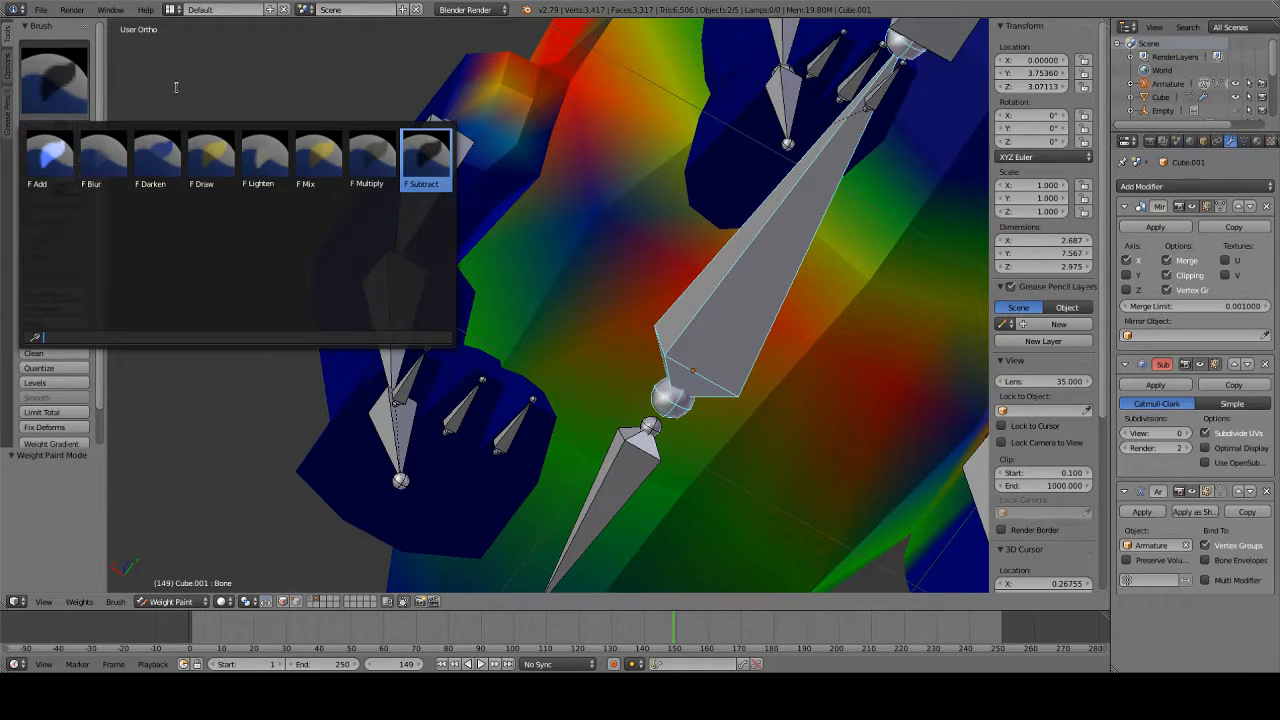
left_click(304, 151)
mouse_move(700, 190)
left_mouse_down()
mouse_move(586, 220)
mouse_move(591, 237)
left_mouse_up()
scroll(593, 227, "down", 1)
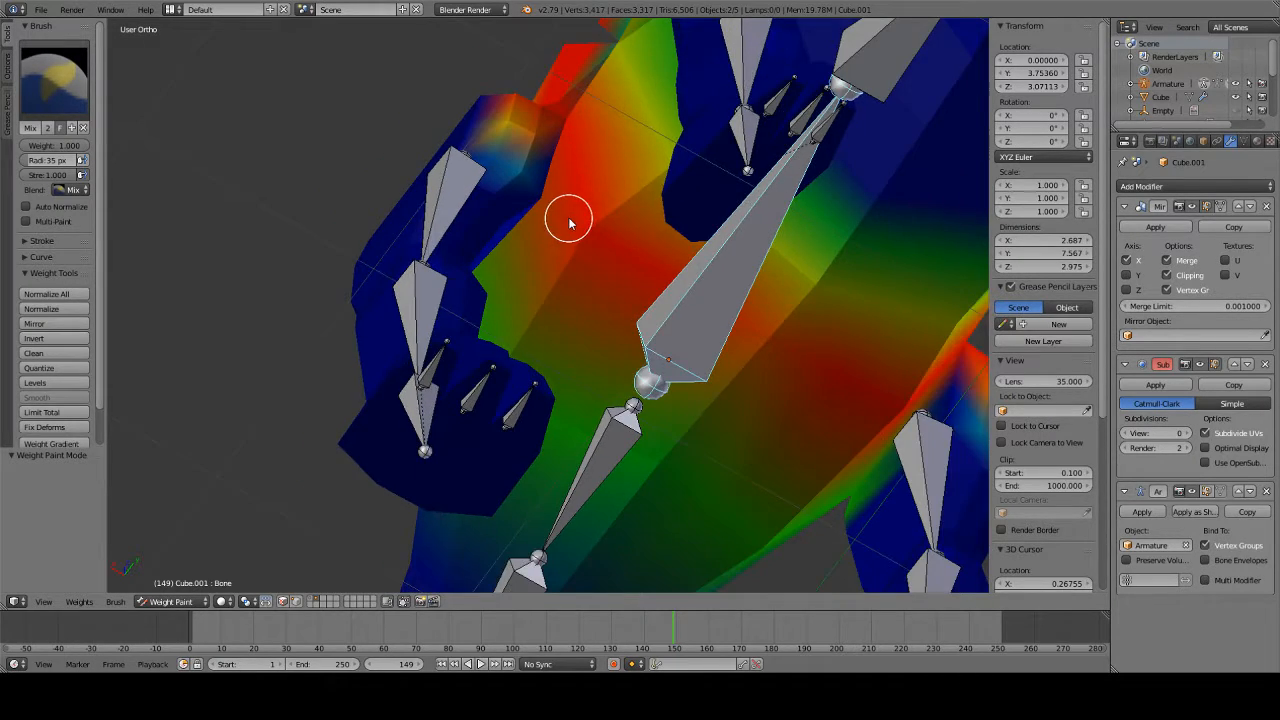
- Remove Bone's weight from the inner thigh and upper hind leg with the Subtract brush at strength 1.000
middle_click_drag(569, 221, 519, 303)
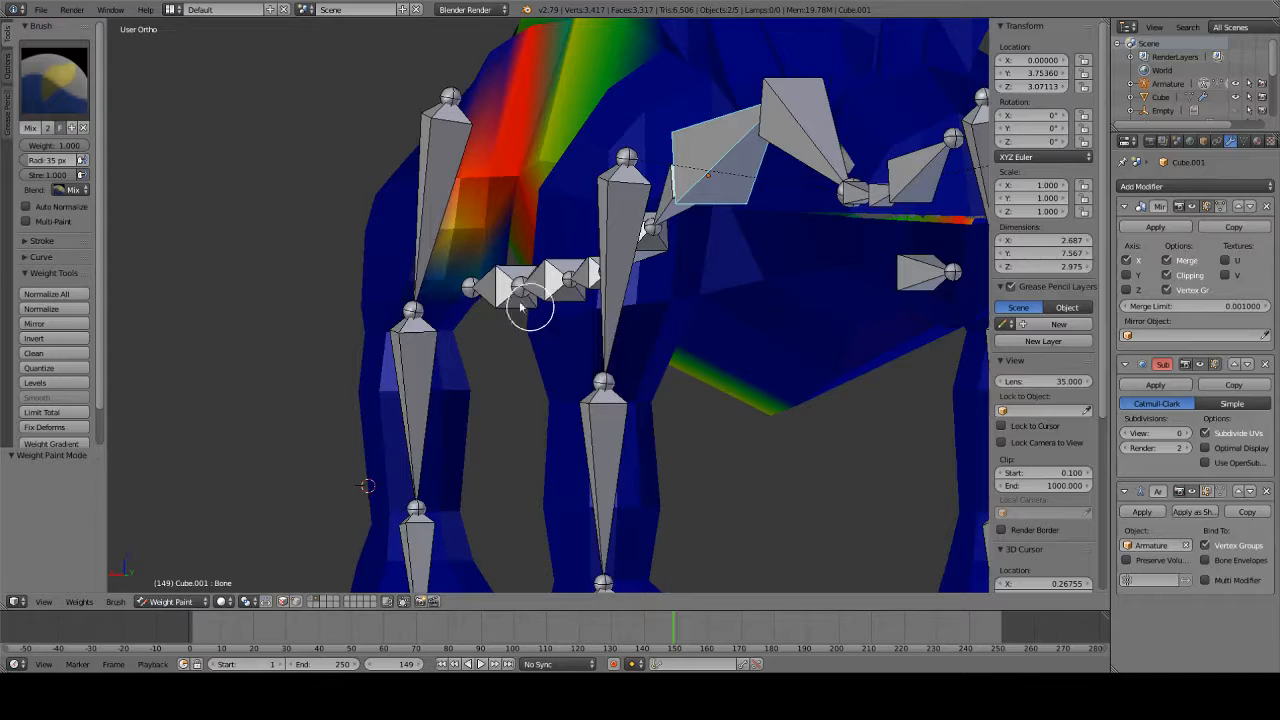
left_click(65, 103)
left_click(423, 168)
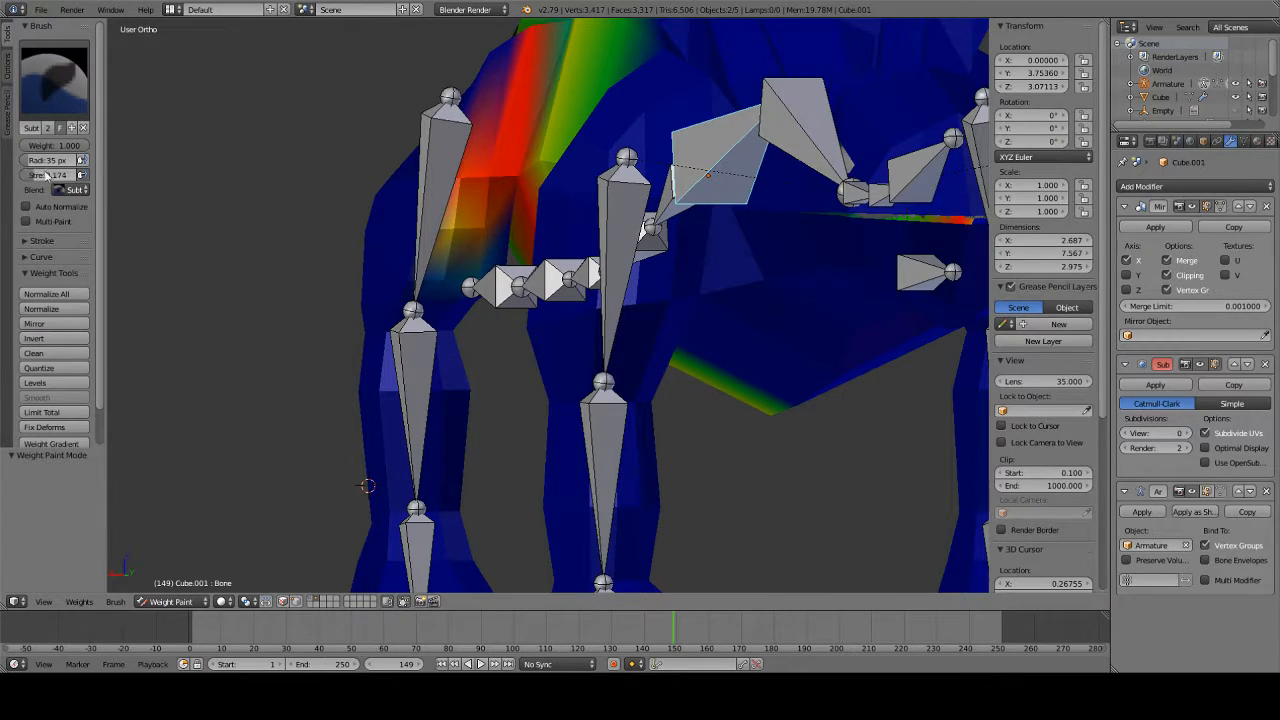
middle_click_drag(441, 109, 434, 143)
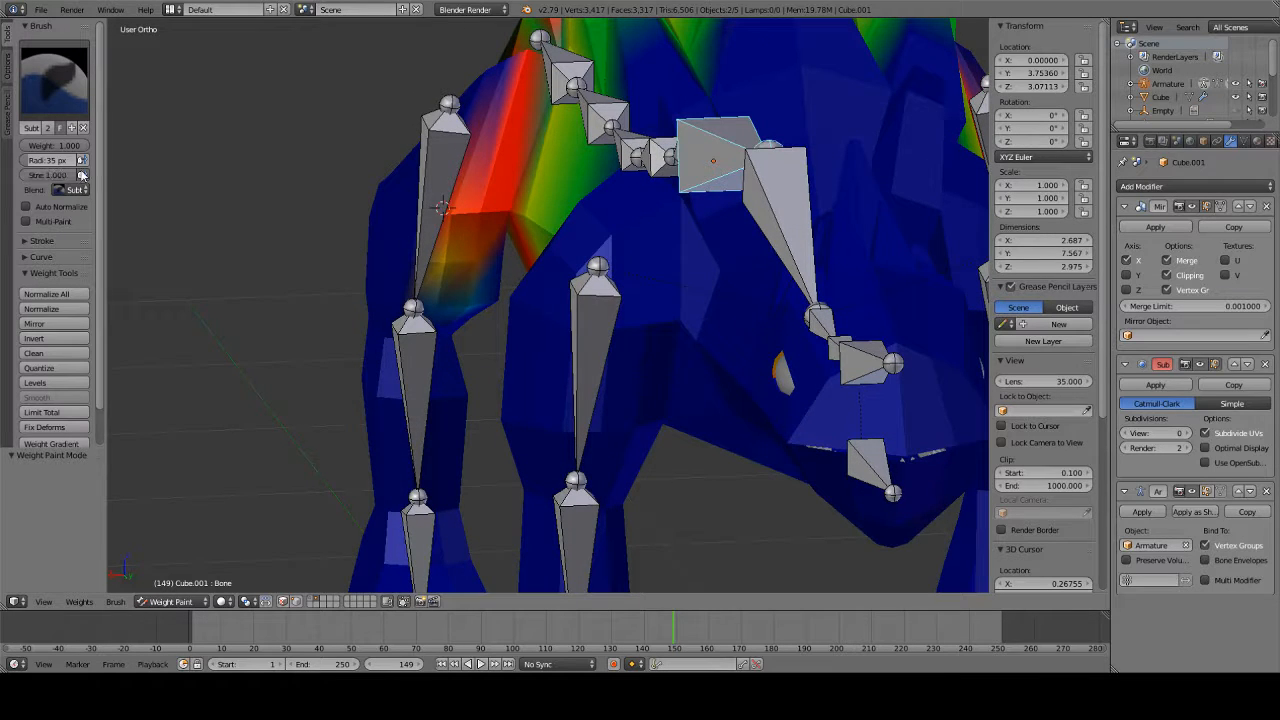
middle_click_drag(291, 168, 409, 269)
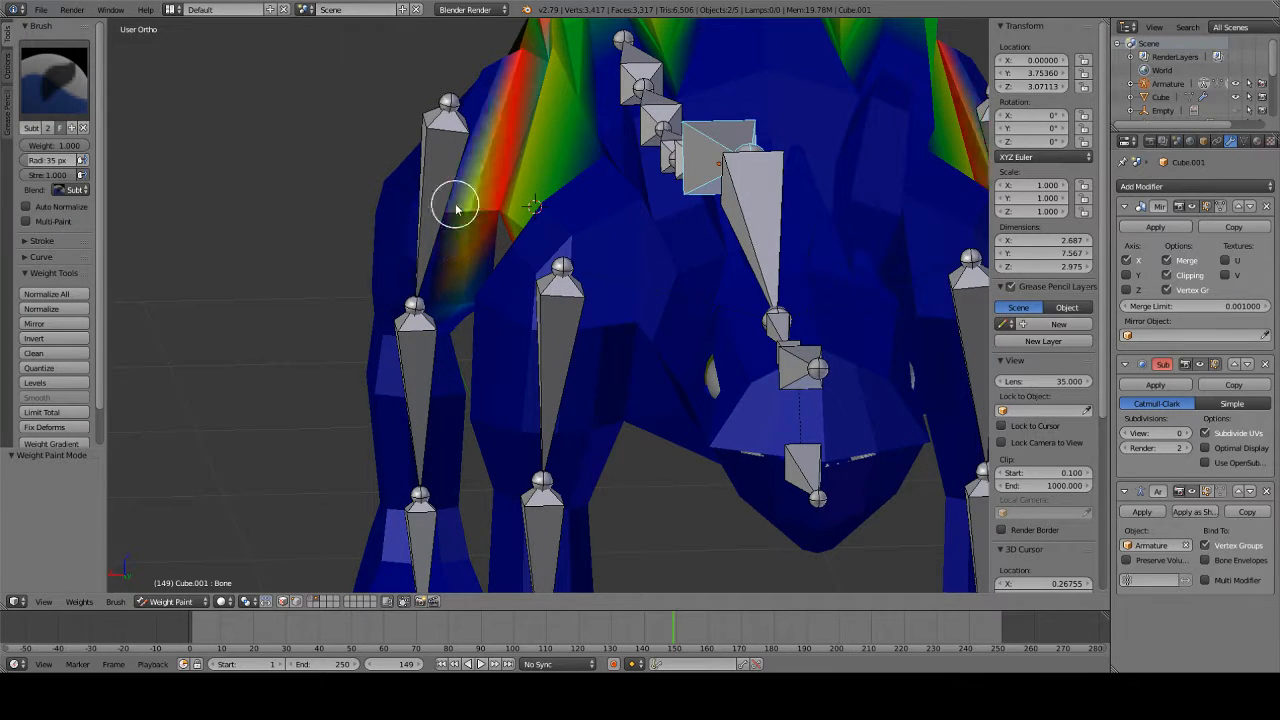
mouse_move(455, 208)
left_mouse_down()
mouse_move(454, 263)
mouse_move(481, 107)
left_mouse_up()
middle_click_drag(490, 66, 480, 166)
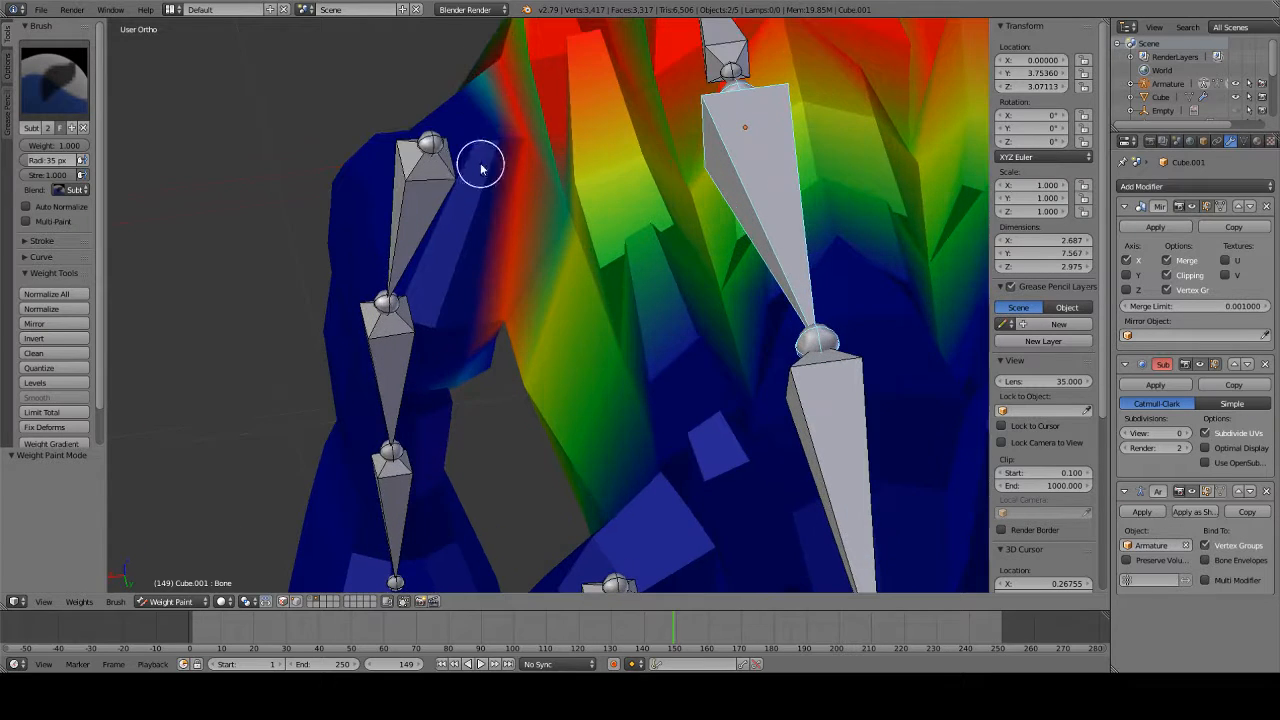
mouse_move(502, 150)
left_mouse_down()
mouse_move(508, 137)
mouse_move(480, 206)
mouse_move(472, 313)
left_mouse_up()
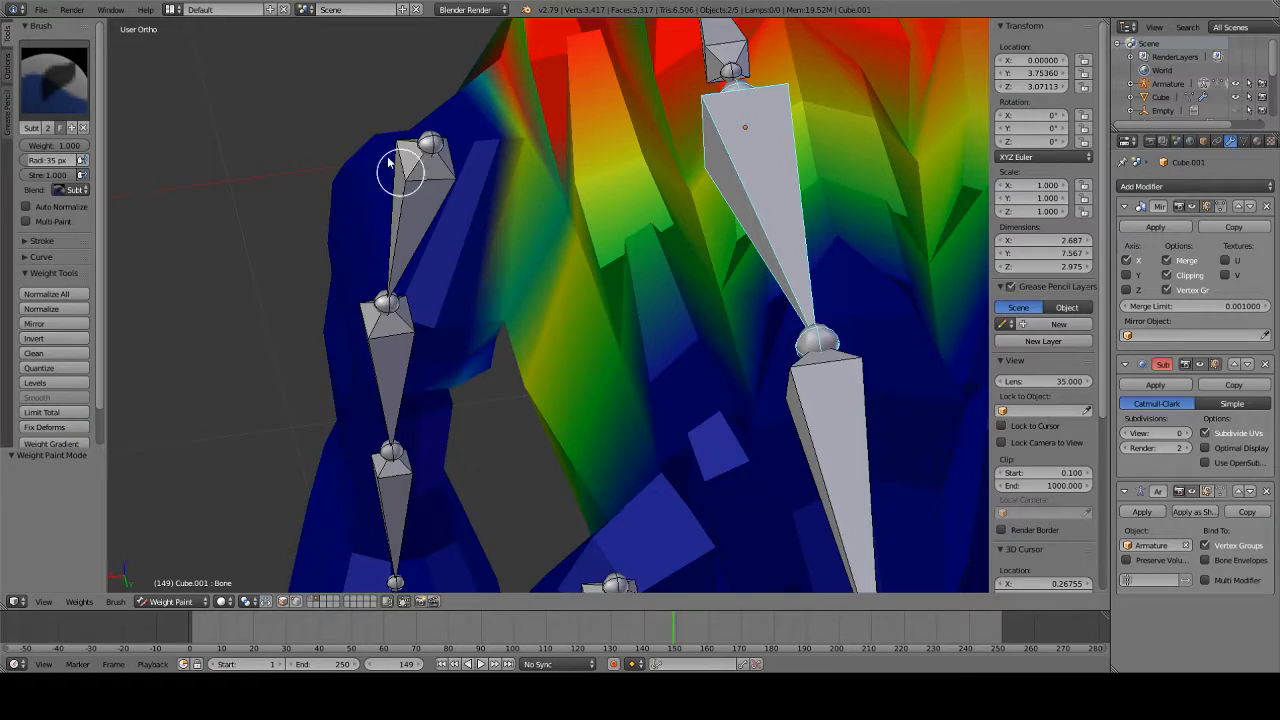
- Subtract the leftover Bone weight at the rear of the hind leg where it joins the tail base
mouse_move(395, 95)
middle_mouse_down()
mouse_move(543, 51)
mouse_move(573, 91)
mouse_move(517, 140)
mouse_move(546, 151)
middle_mouse_up()
left_click_drag(523, 140, 535, 143)
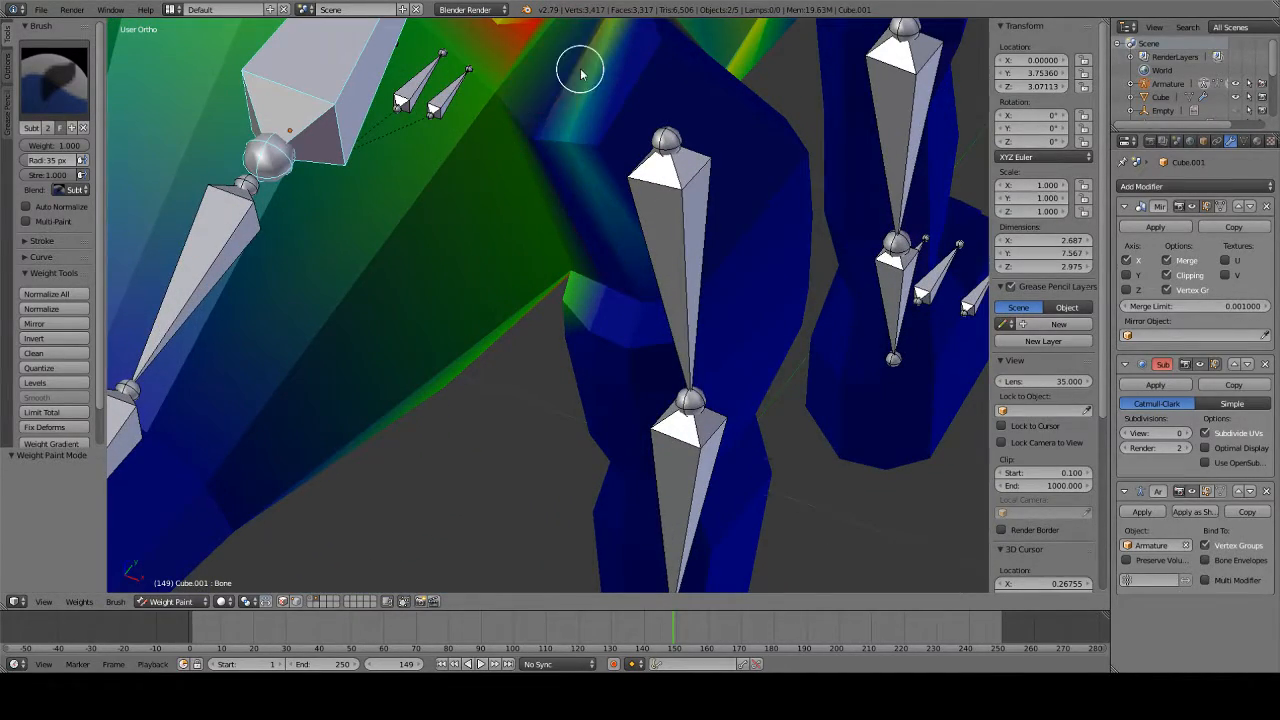
mouse_move(581, 73)
middle_mouse_down()
mouse_move(551, 114)
mouse_move(677, 180)
mouse_move(691, 103)
mouse_move(714, 108)
middle_mouse_up()
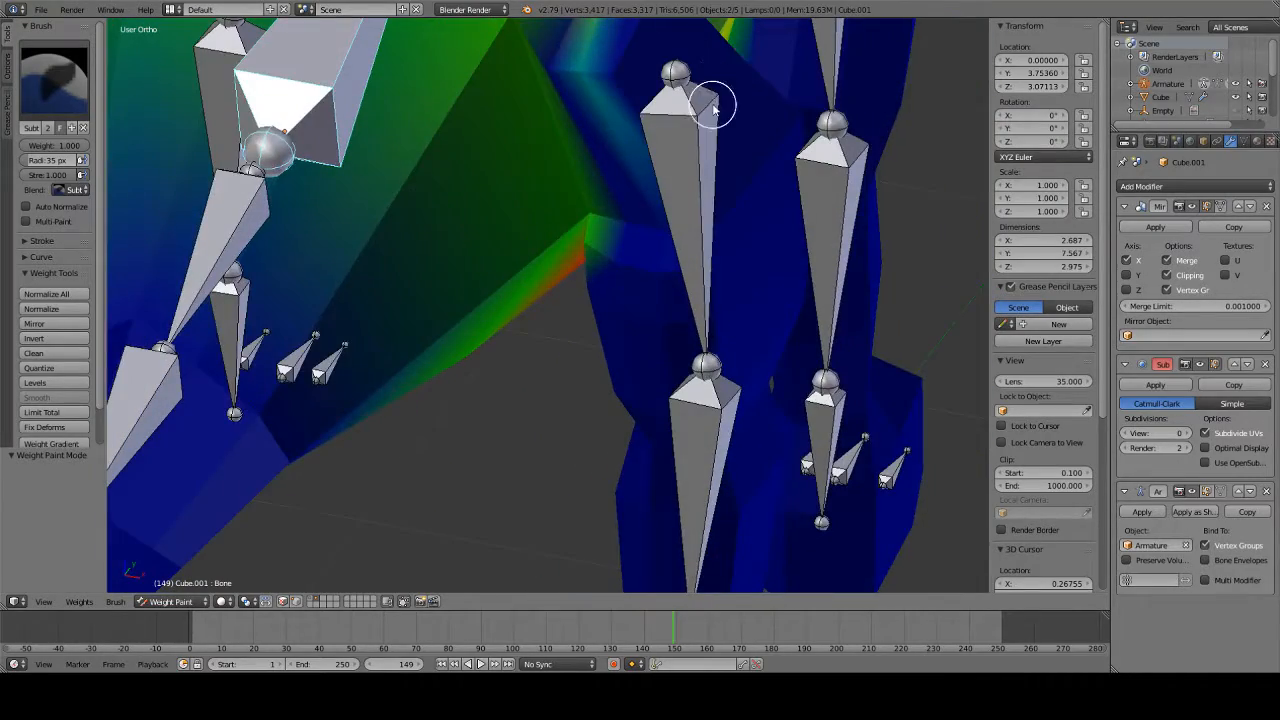
mouse_move(640, 191)
middle_mouse_down()
mouse_move(646, 91)
mouse_move(658, 148)
mouse_move(691, 151)
mouse_move(697, 201)
middle_mouse_up()
mouse_move(690, 180)
left_mouse_down()
mouse_move(686, 157)
mouse_move(735, 122)
left_mouse_up()
scroll(696, 116, "down", 3)
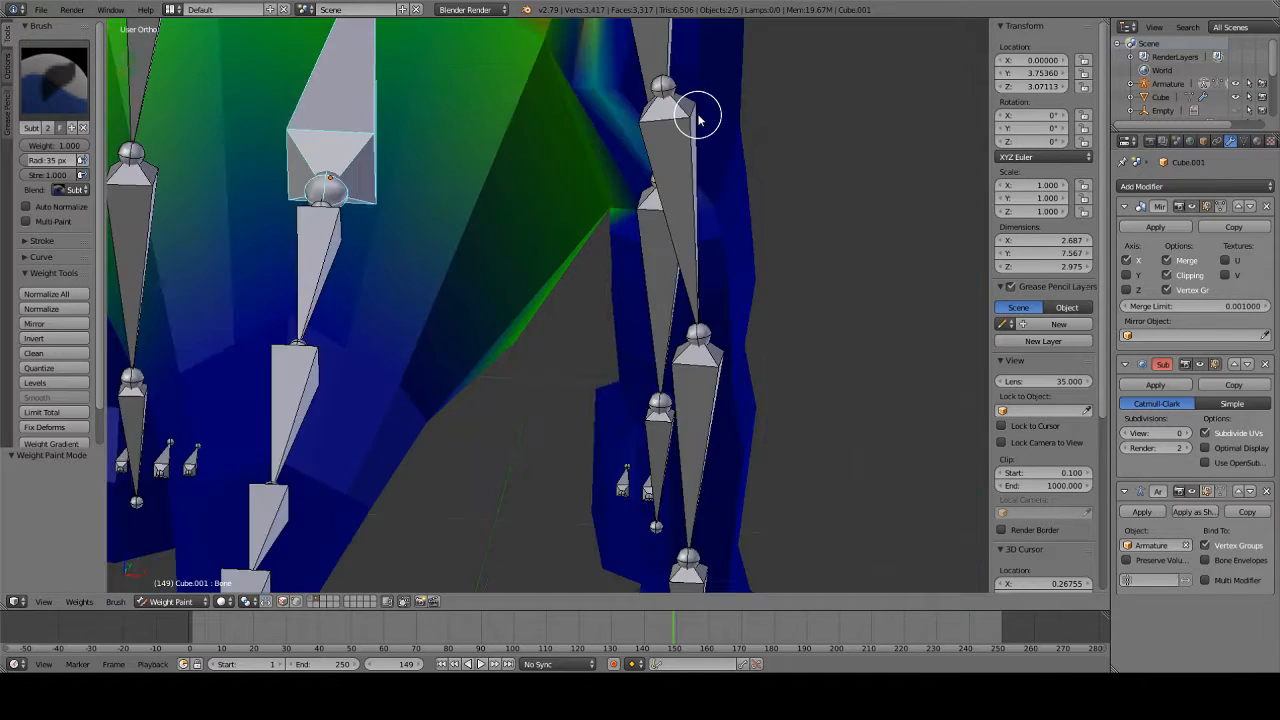
mouse_move(694, 114)
middle_mouse_down()
mouse_move(671, 197)
mouse_move(578, 249)
middle_mouse_up()
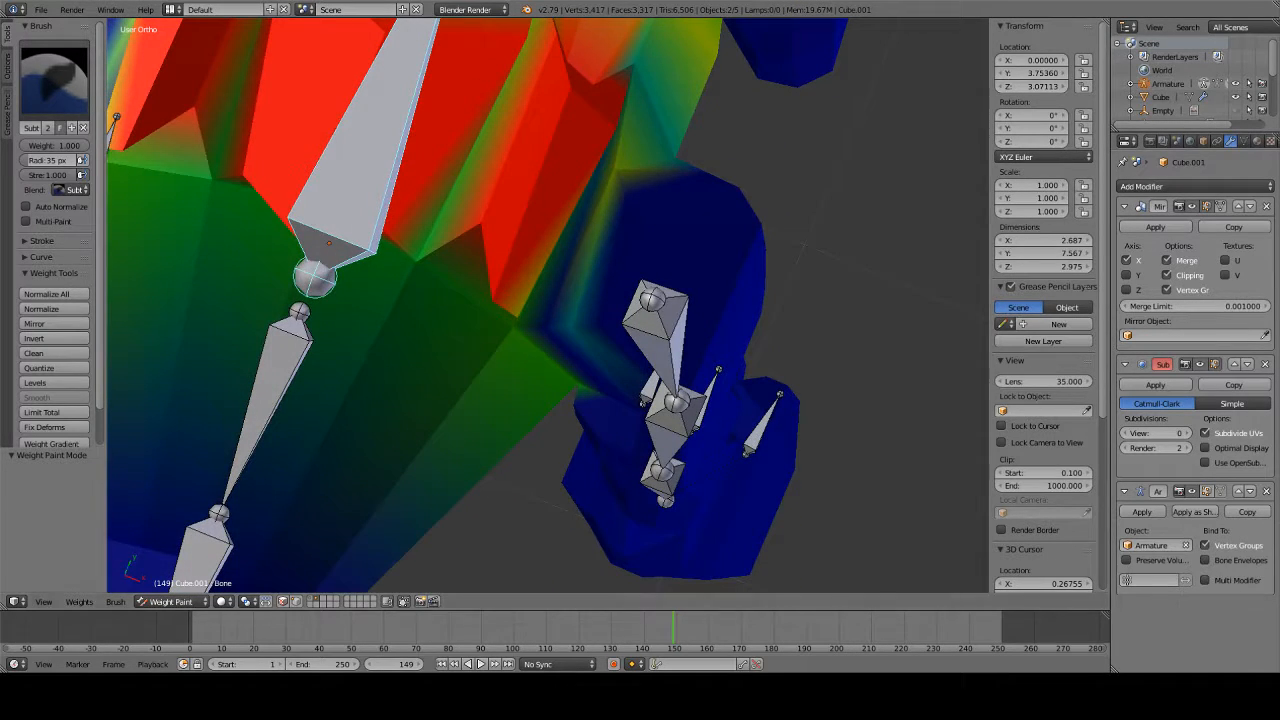
- Blend Bone's weight where the hind leg meets the hip using the Mix brush at strength 0.329
left_click(54, 75)
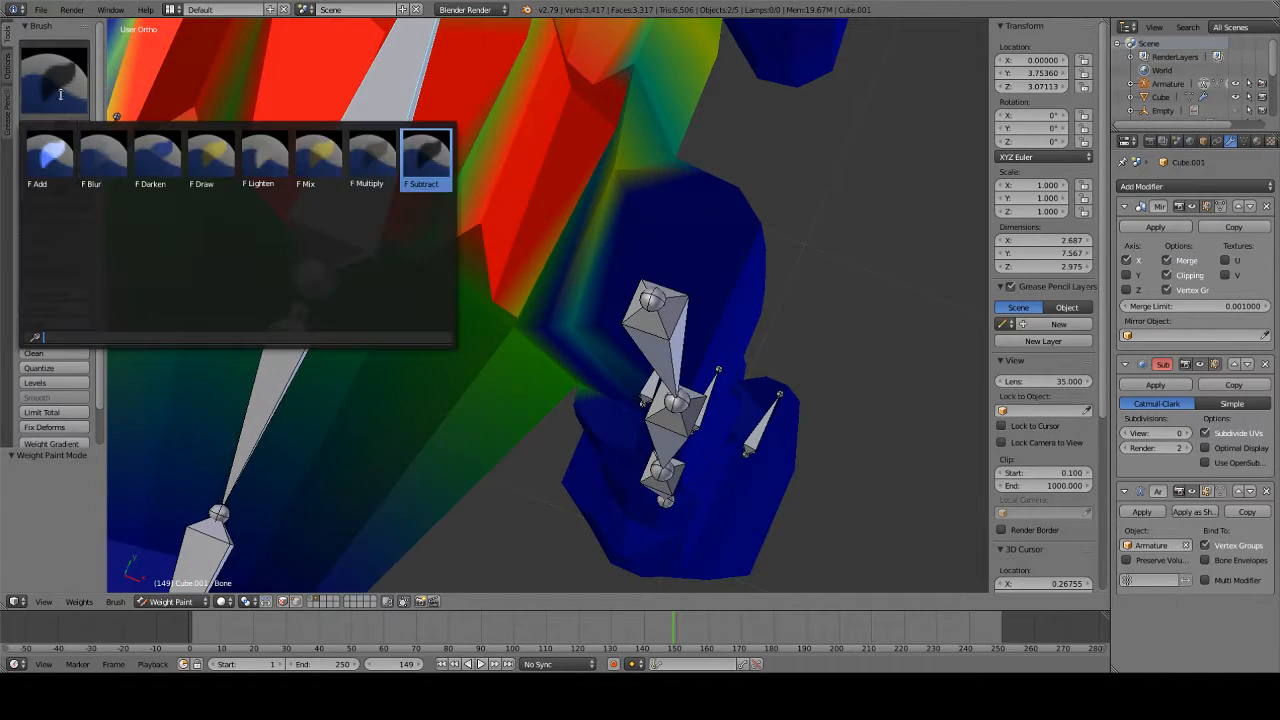
left_click(312, 151)
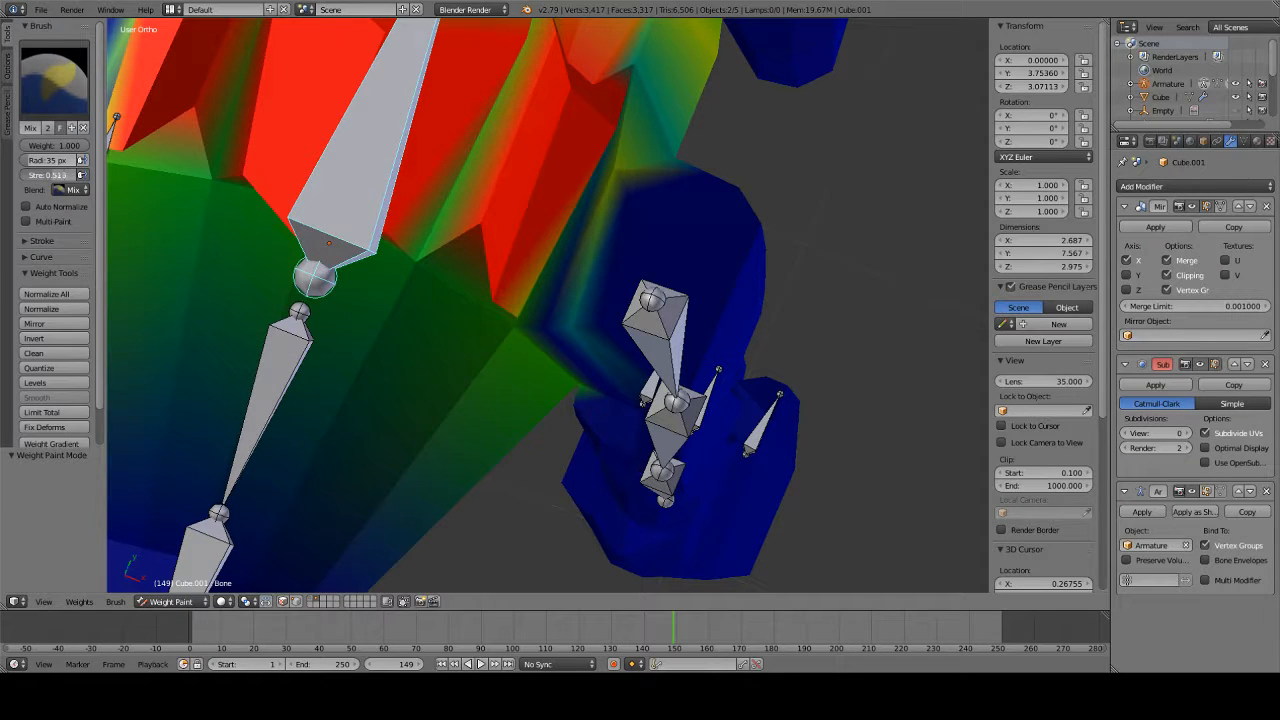
middle_click_drag(692, 316, 694, 266)
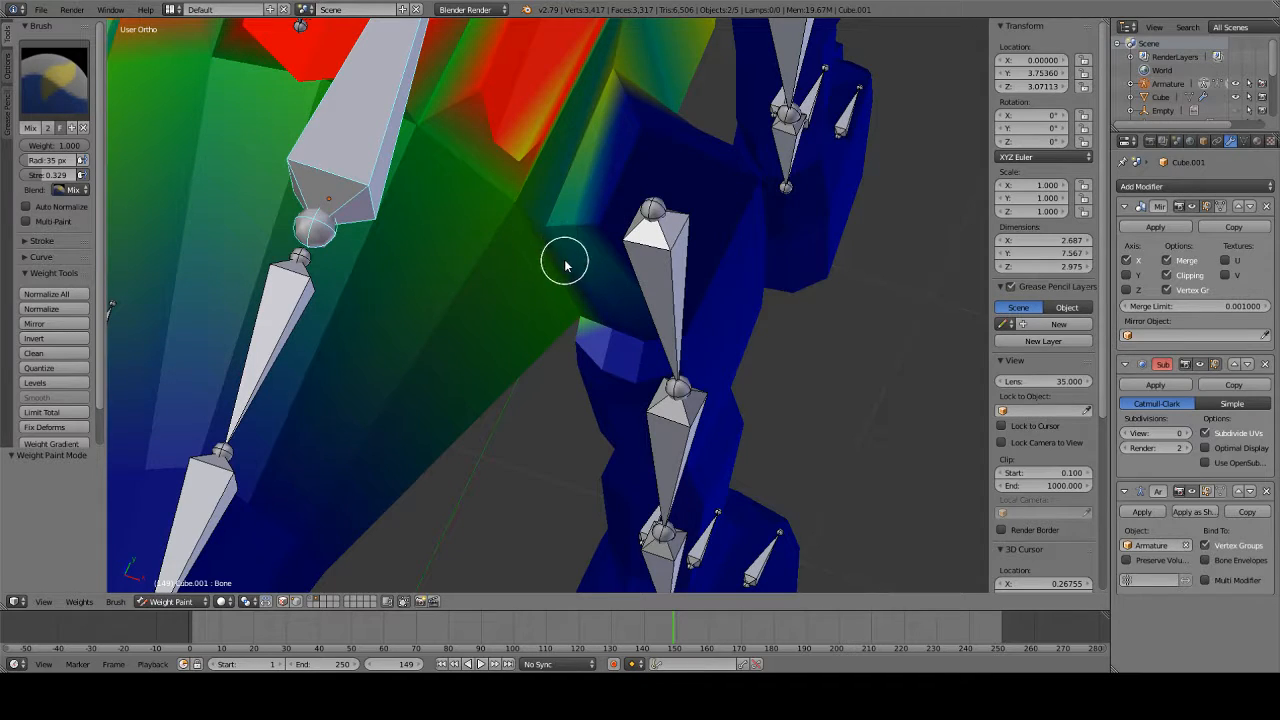
left_click_drag(565, 265, 588, 318)
mouse_move(600, 310)
middle_mouse_down()
mouse_move(689, 189)
mouse_move(503, 154)
mouse_move(509, 47)
mouse_move(466, 534)
mouse_move(420, 471)
mouse_move(414, 509)
middle_mouse_up()
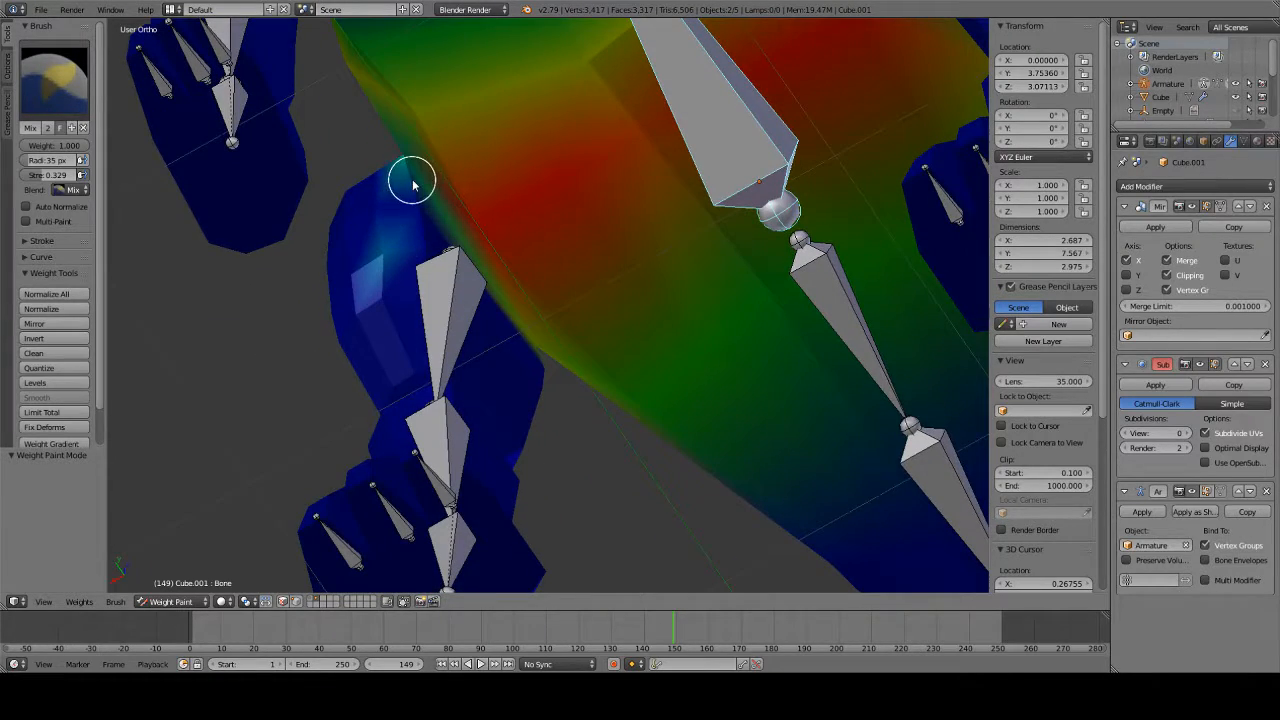
left_click_drag(408, 180, 428, 210)
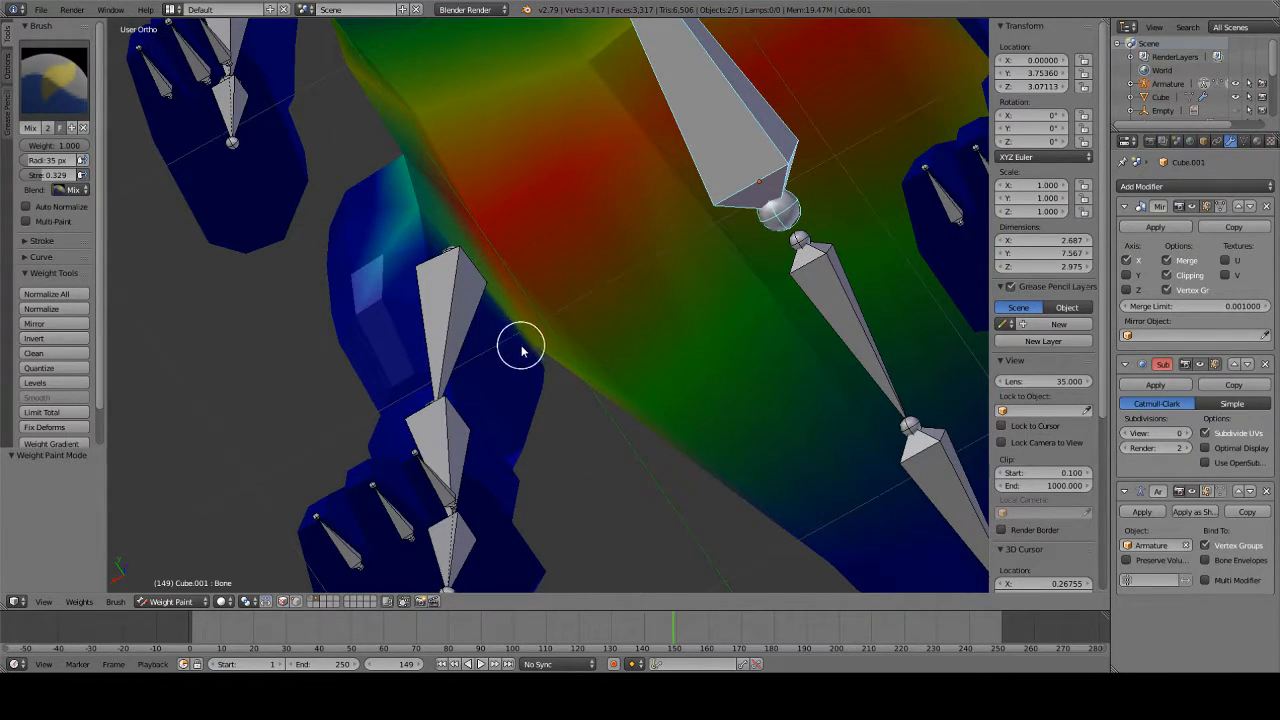
- Test-rotate Bone in a side view to check the hip deformation, leaving the pose as it was
mouse_move(374, 243)
middle_mouse_down()
mouse_move(434, 269)
mouse_move(498, 367)
mouse_move(477, 426)
mouse_move(531, 331)
middle_mouse_up()
middle_click_drag(518, 240, 686, 129)
key("r")
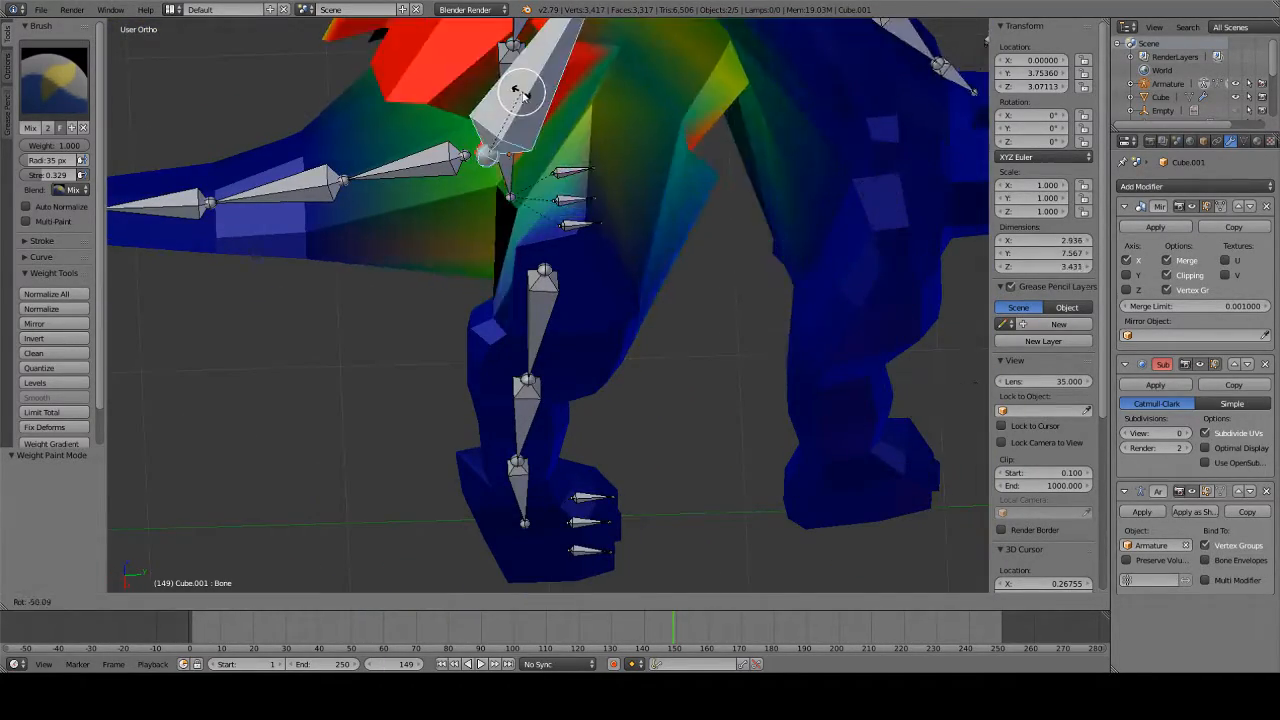
left_click(586, 131)
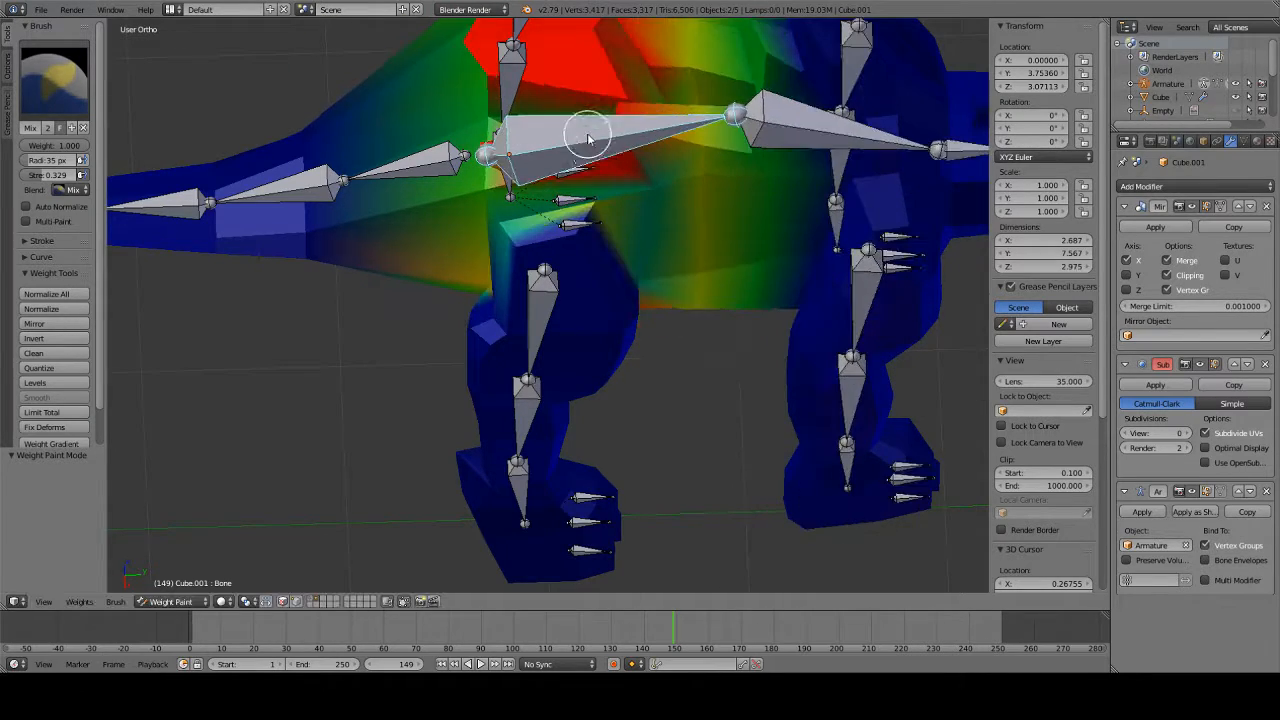
- Choose the Subtract brush and test-rotate Bone from the front to check the belly around the legs, cancelling each rotation
scroll(746, 303, "up", 5)
left_click(38, 97)
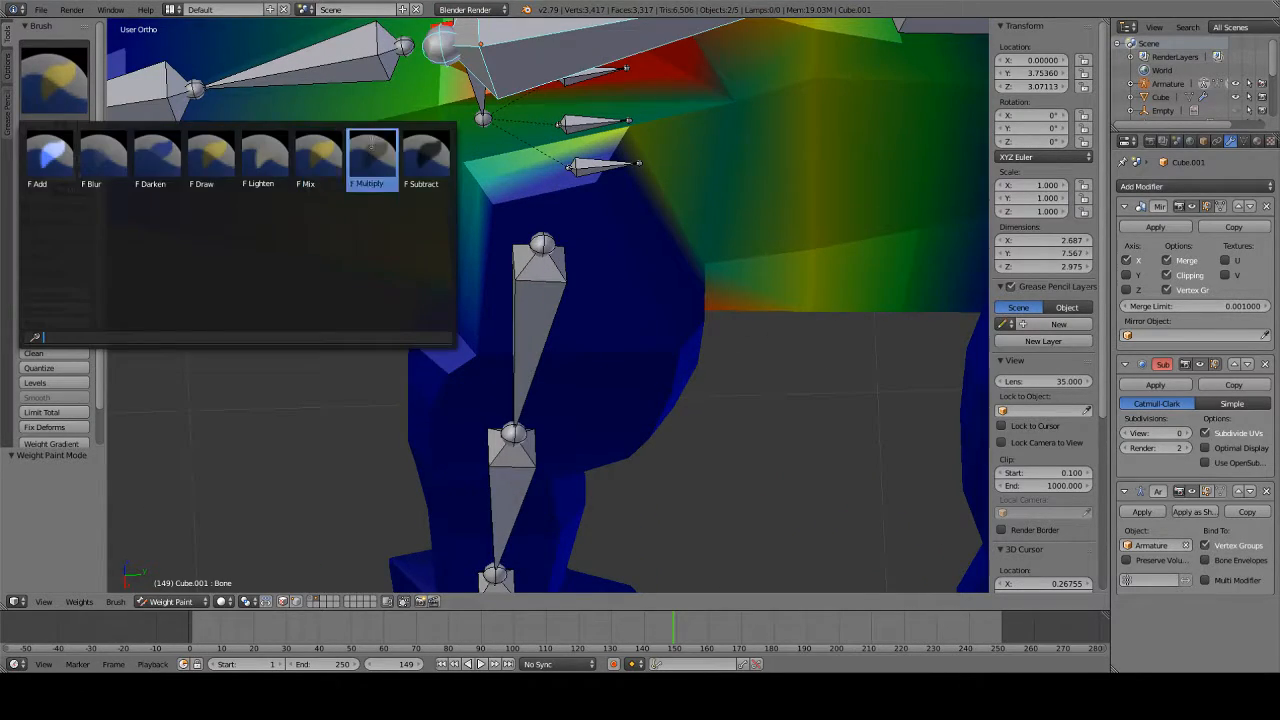
left_click(433, 163)
mouse_move(470, 230)
middle_mouse_down()
mouse_move(491, 251)
mouse_move(534, 177)
mouse_move(597, 143)
middle_mouse_up()
middle_click_drag(500, 380, 596, 234)
key("r")
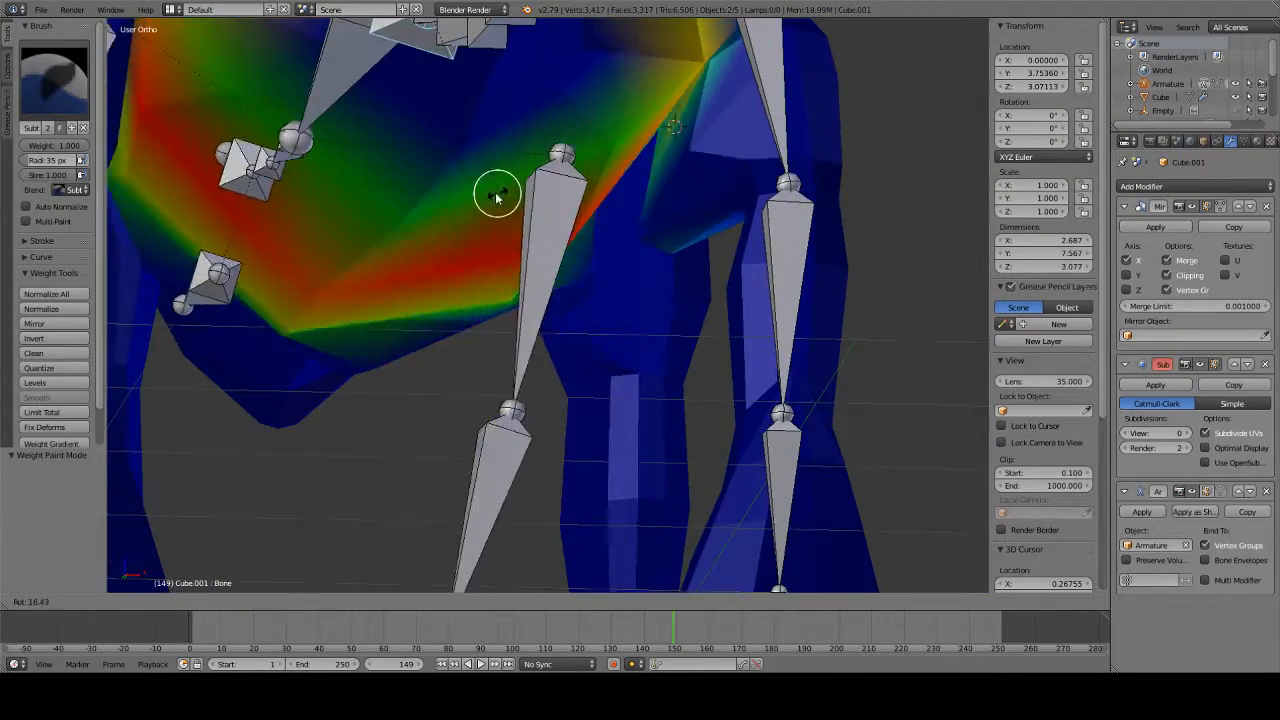
right_click(617, 200)
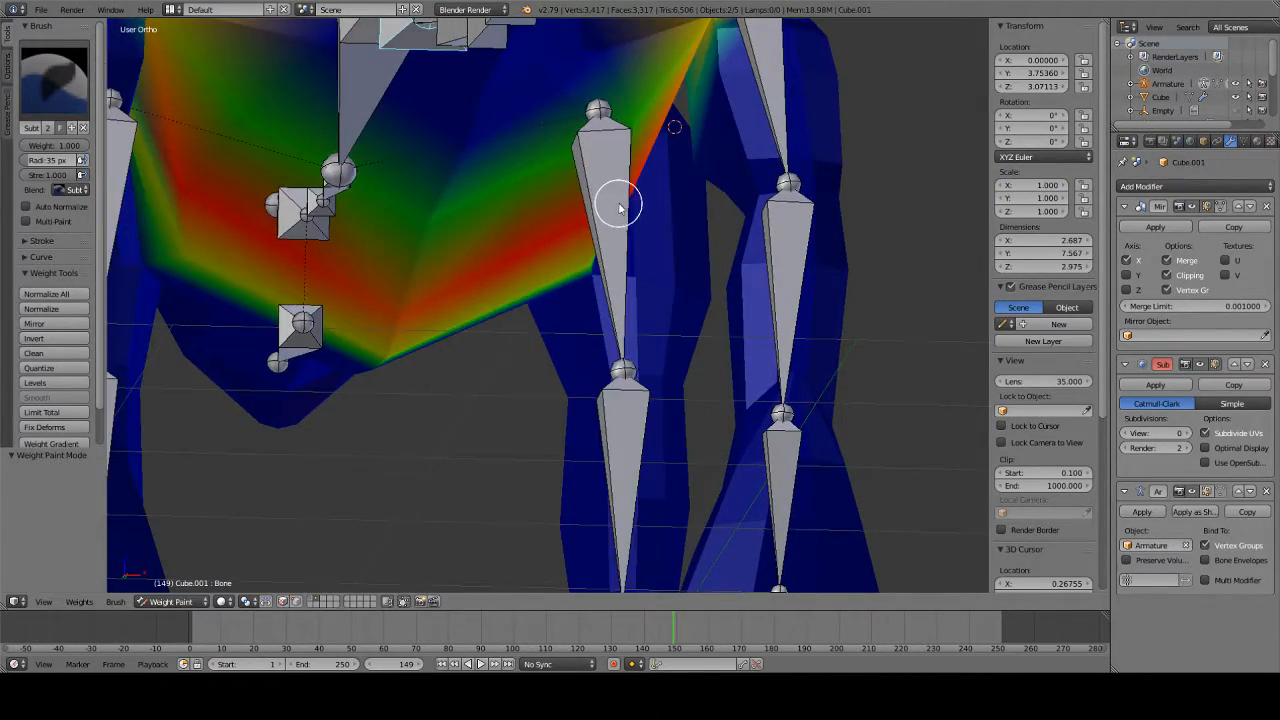
scroll(657, 343, "up", 2)
scroll(669, 288, "up", 2)
mouse_move(669, 286)
middle_mouse_down()
mouse_move(652, 299)
mouse_move(697, 277)
middle_mouse_up()
mouse_move(853, 157)
middle_mouse_down()
mouse_move(797, 286)
mouse_move(774, 297)
mouse_move(827, 258)
mouse_move(812, 230)
middle_mouse_up()
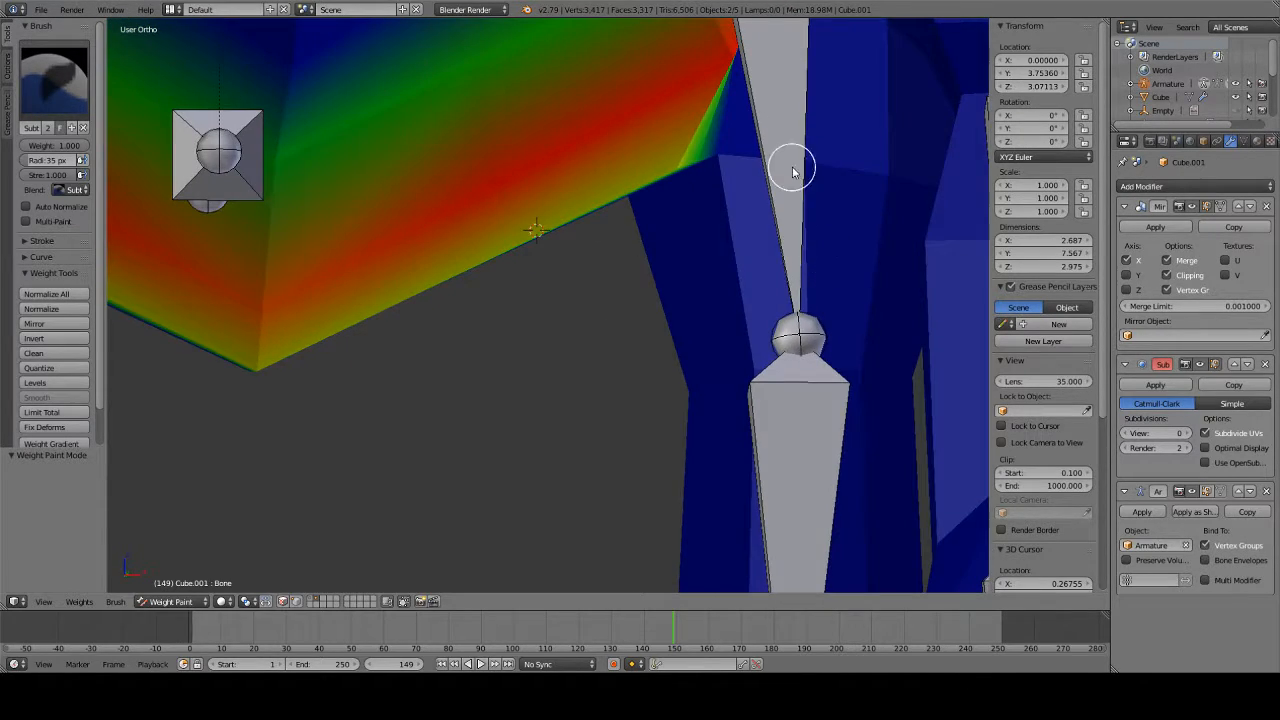
middle_click_drag(795, 135, 717, 306)
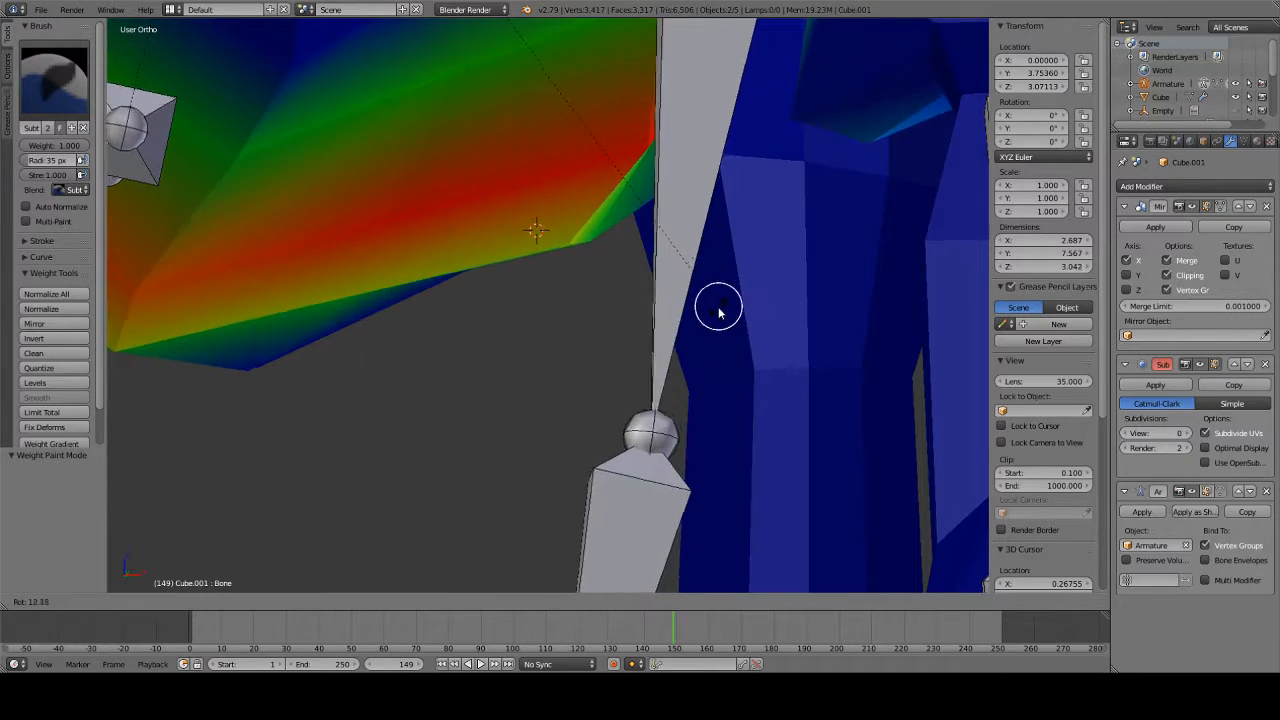
key("r")
right_click(366, 382)
- Check the weights of Bone.001 on the whole body and reselect Bone
scroll(366, 376, "down", 5)
middle_click_drag(506, 298, 339, 347)
scroll(339, 347, "down", 2)
scroll(339, 347, "down", 4)
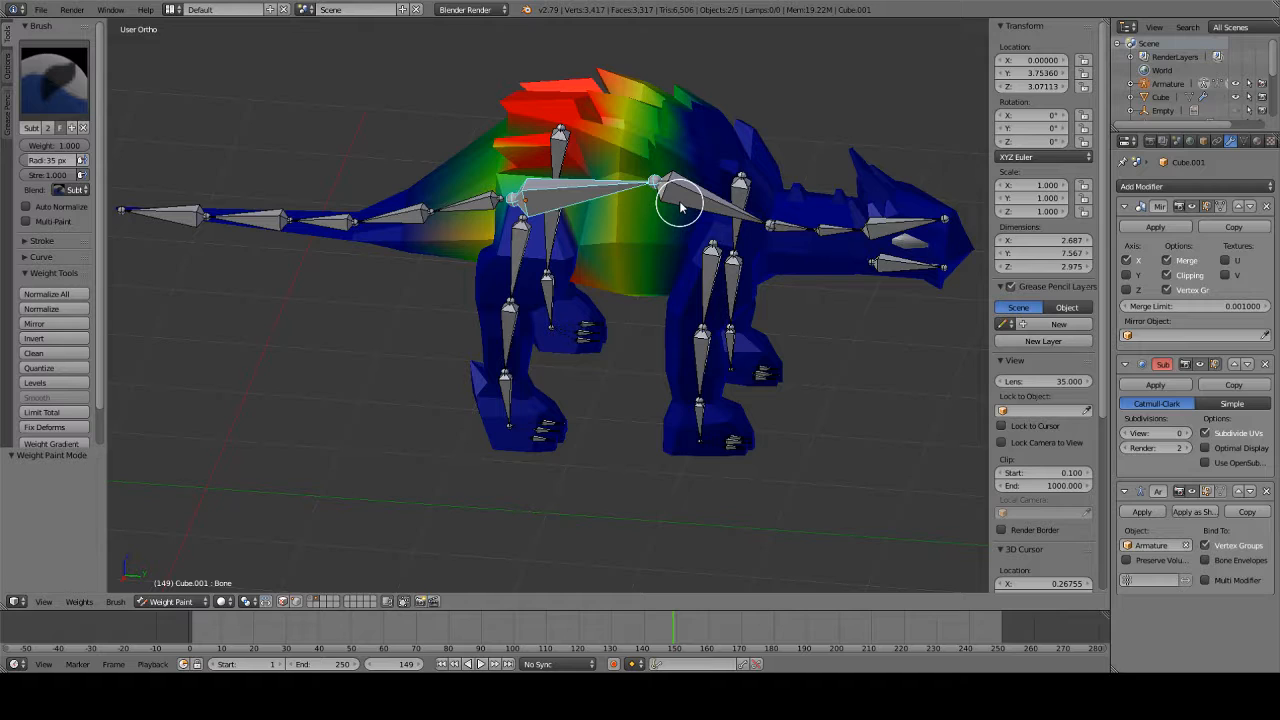
right_click(680, 207, "ctrl")
scroll(654, 266, "up", 4)
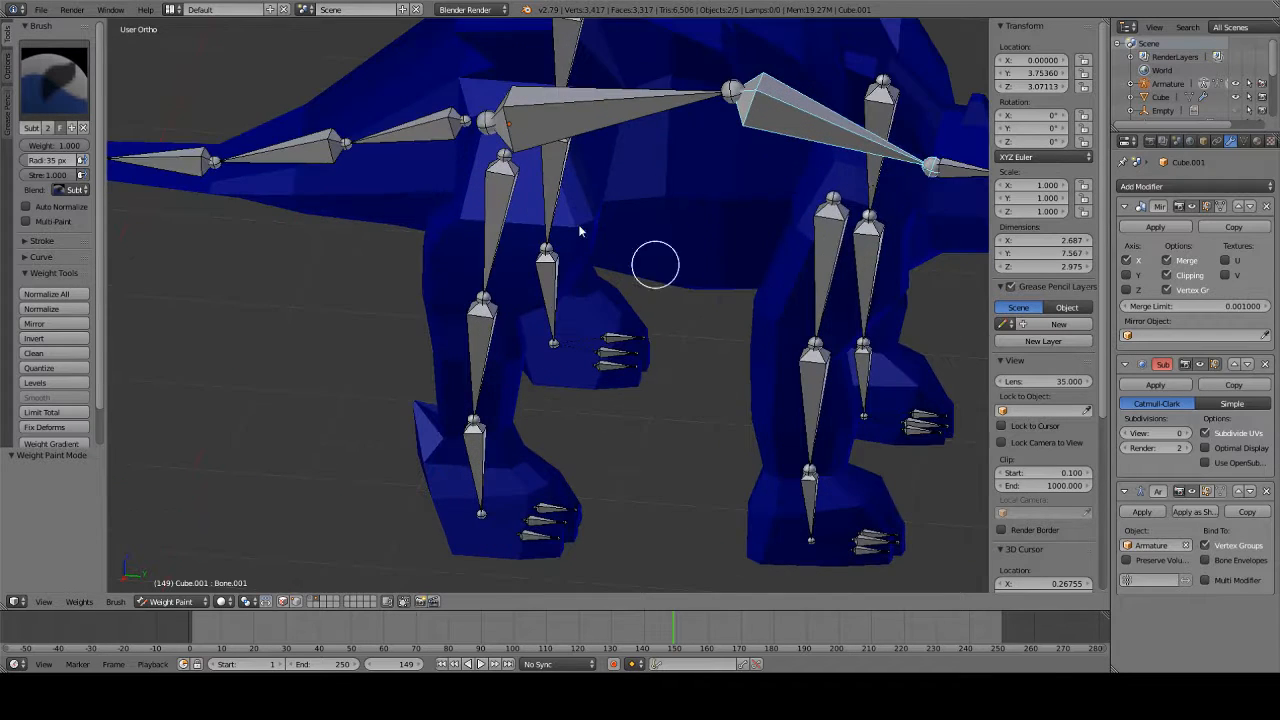
left_click(55, 80)
left_click(421, 155)
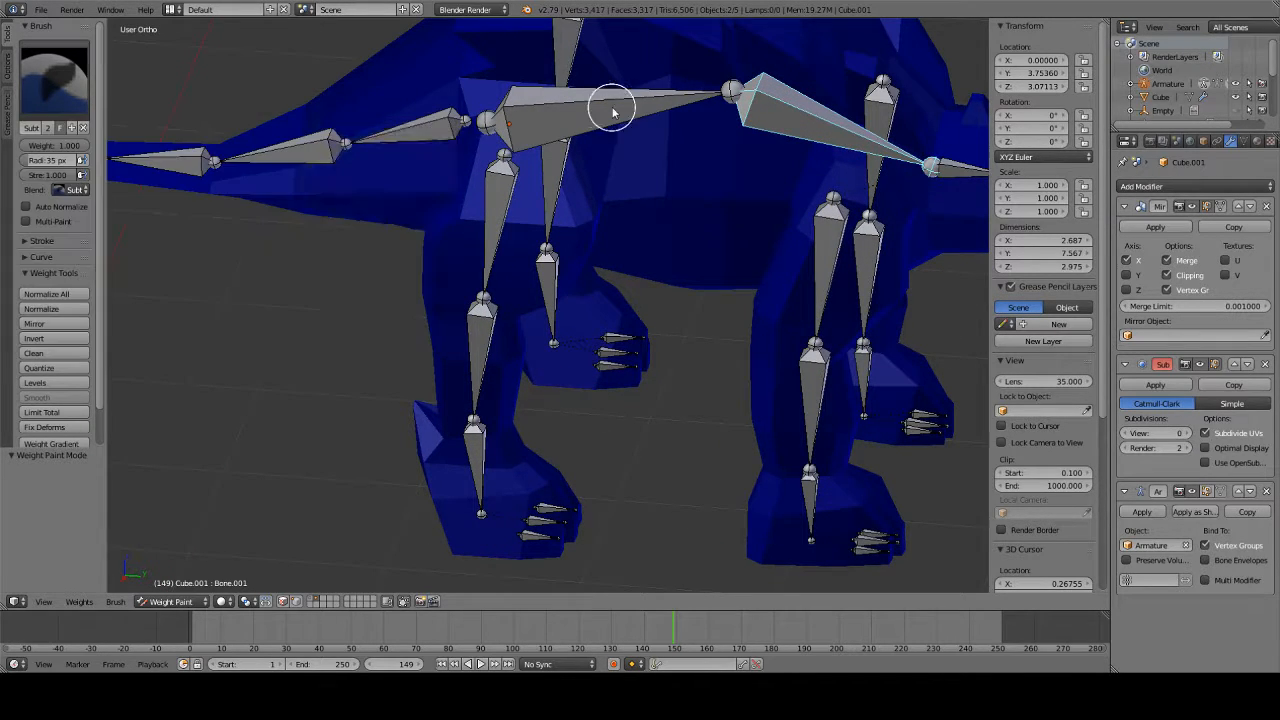
right_click(613, 116, "ctrl")
middle_click_drag(613, 116, 423, 223)
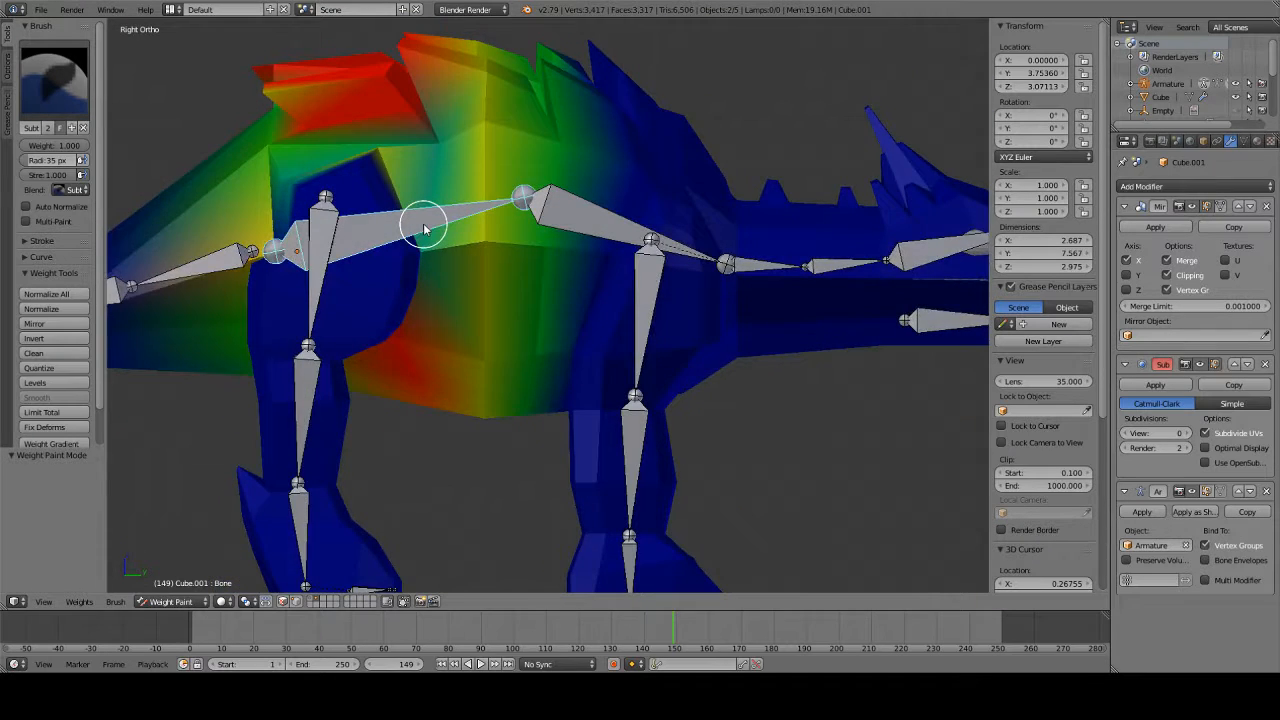
- Blend Bone's weight along the flank and back toward the front shoulder using the Mix brush at strength 0.211
scroll(410, 222, "up", 2)
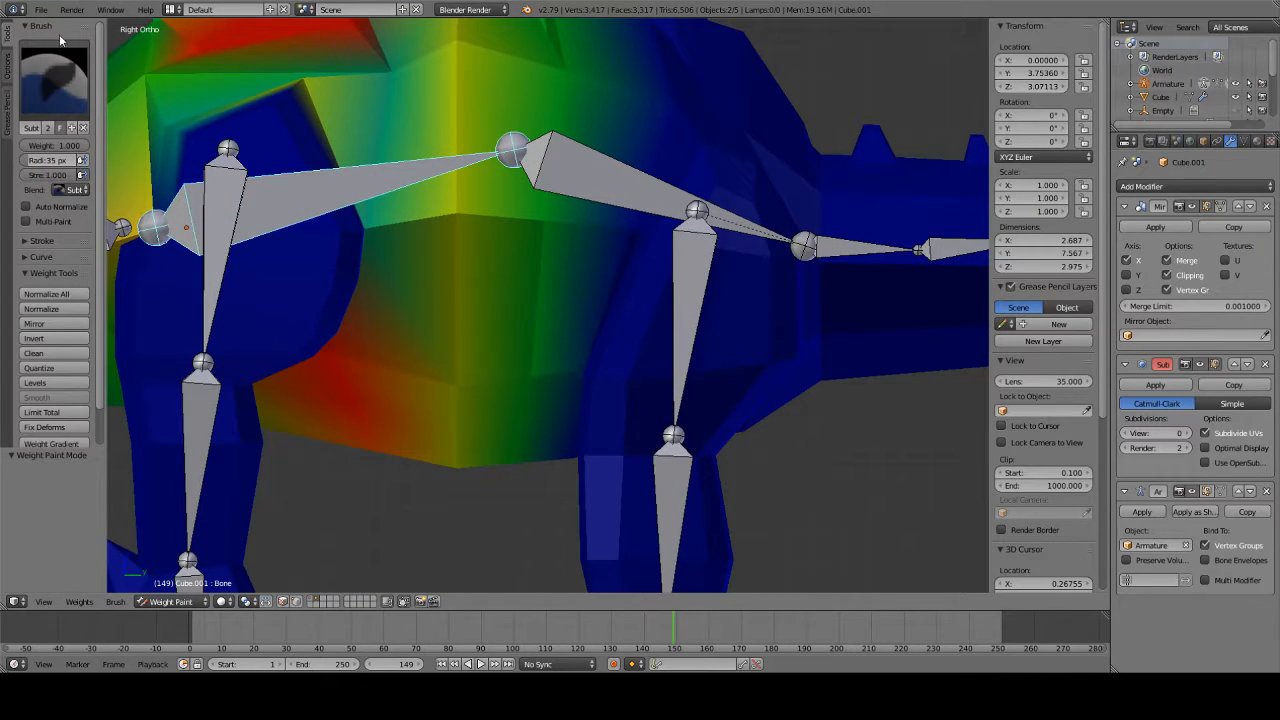
left_click(57, 68)
left_click(306, 160)
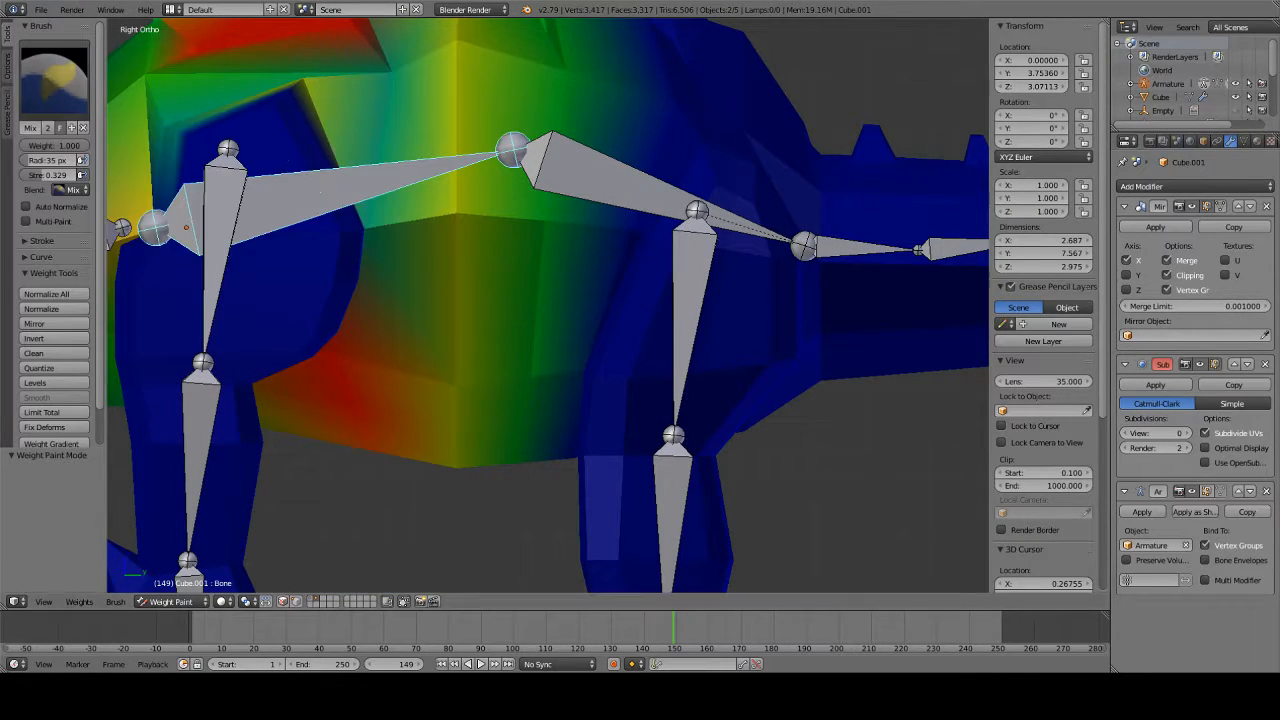
left_click_drag(46, 175, 45, 175)
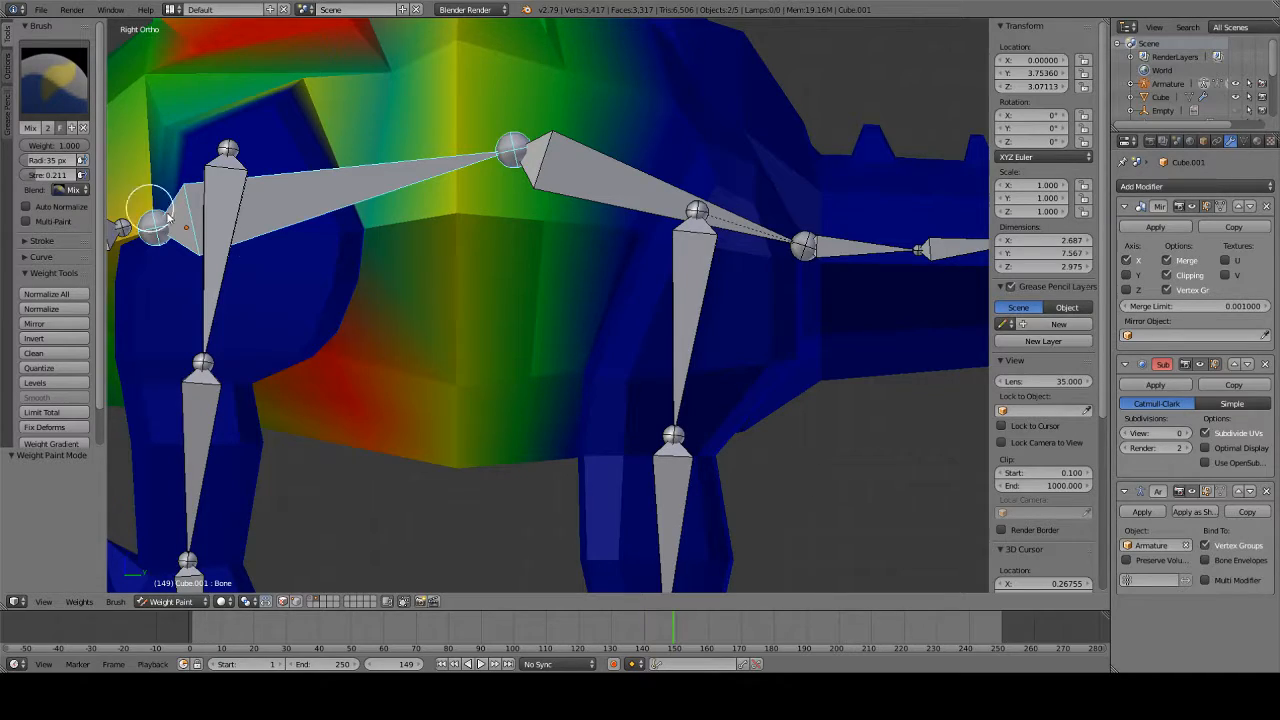
scroll(455, 328, "up", 1)
mouse_move(469, 335)
middle_mouse_down()
mouse_move(499, 318)
mouse_move(525, 359)
mouse_move(503, 229)
mouse_move(514, 186)
middle_mouse_up()
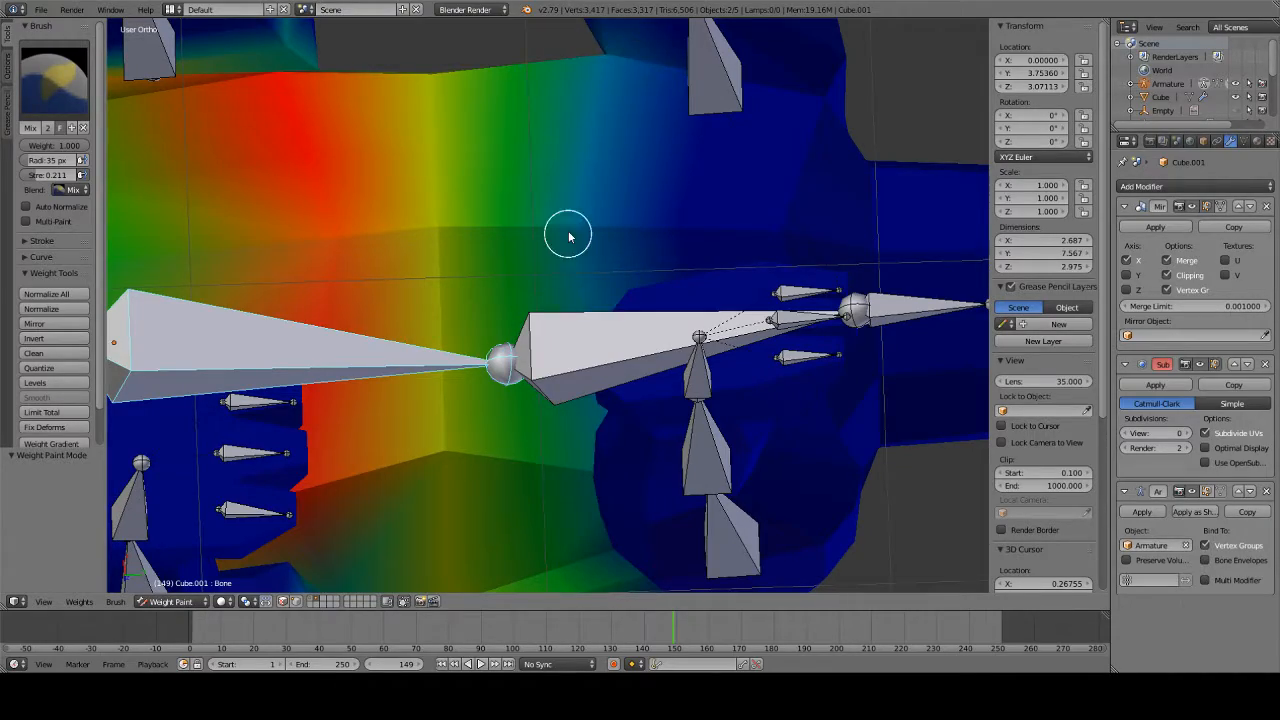
middle_click_drag(569, 231, 531, 394)
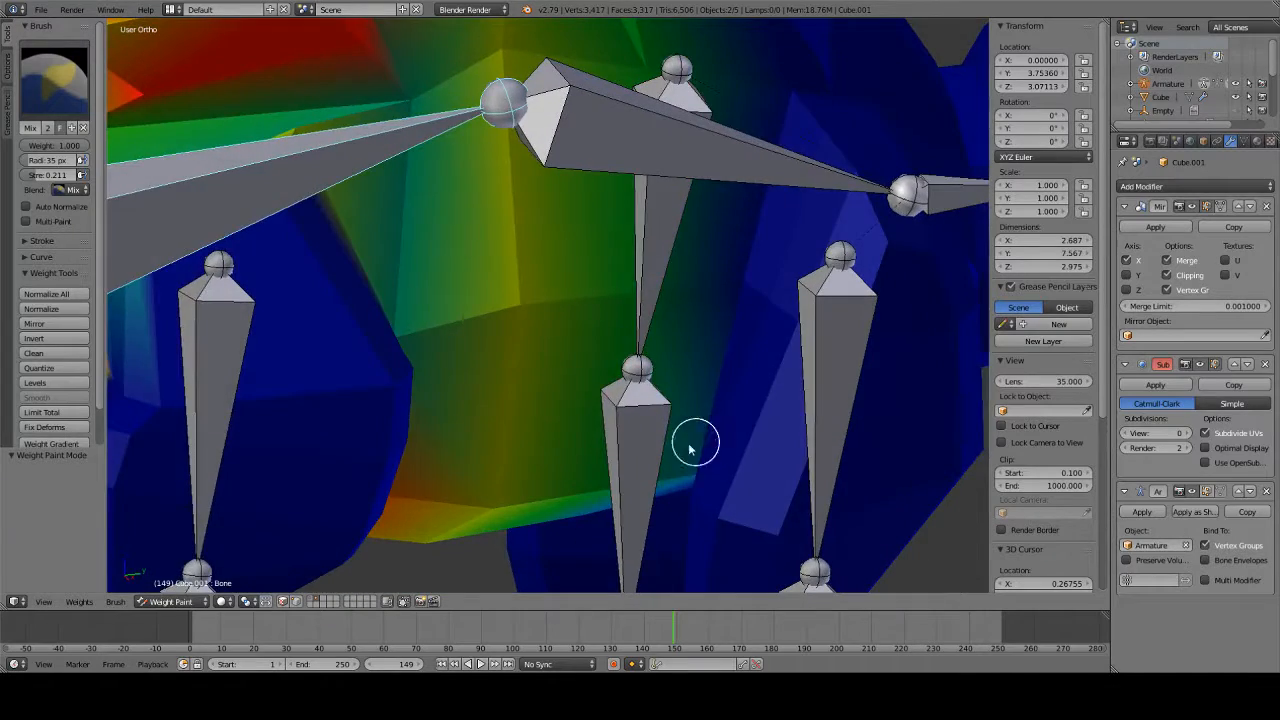
middle_click_drag(691, 443, 757, 380)
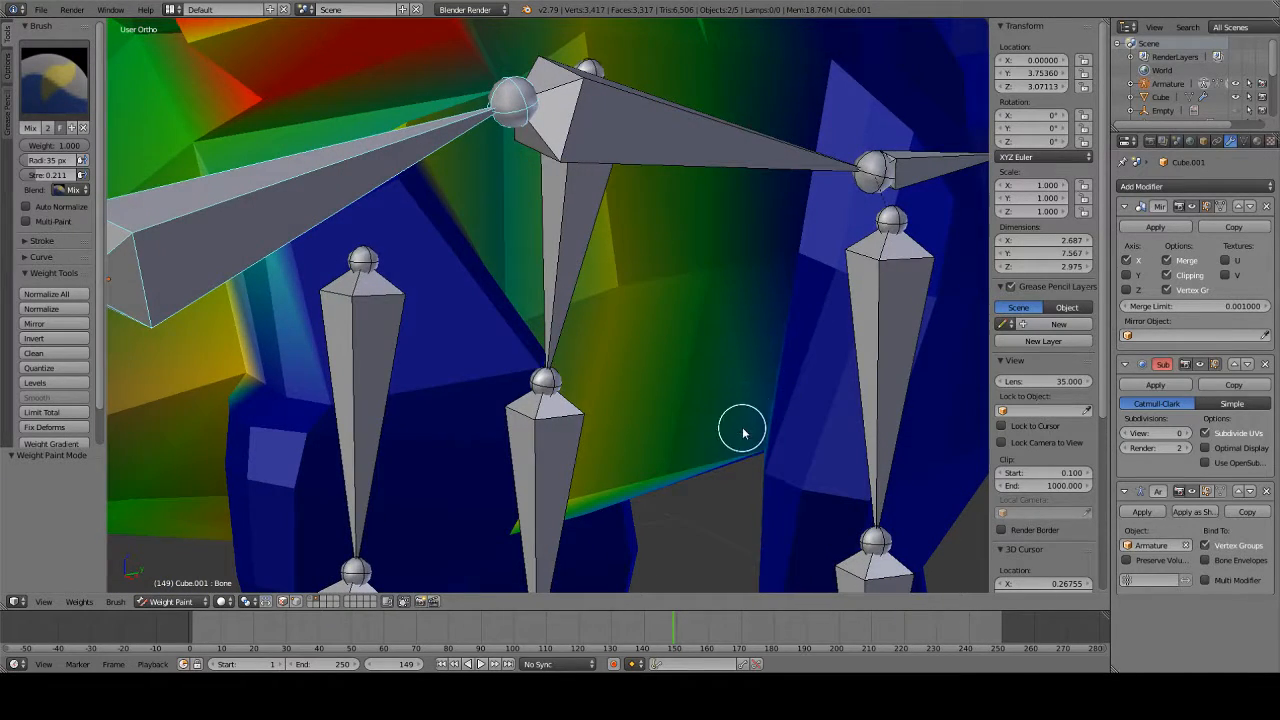
left_click_drag(792, 196, 792, 288)
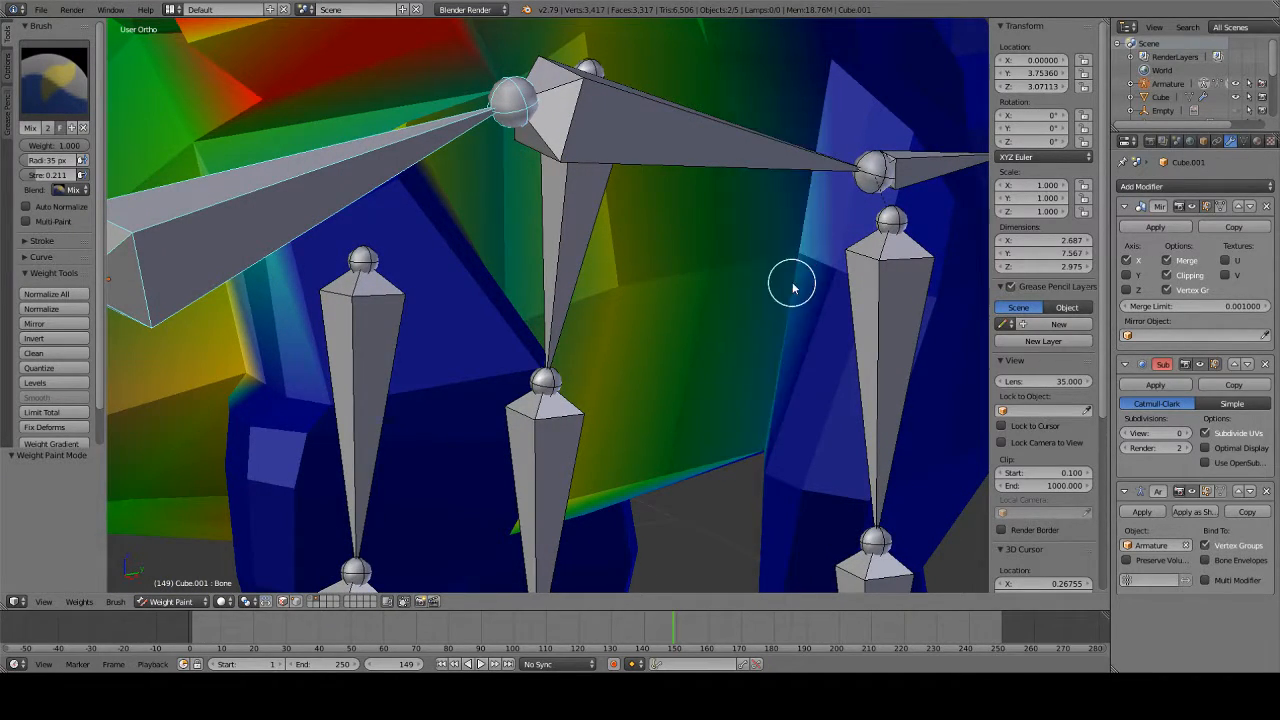
mouse_move(790, 78)
middle_mouse_down()
mouse_move(626, 449)
mouse_move(569, 451)
mouse_move(582, 392)
middle_mouse_up()
left_click_drag(537, 354, 580, 297)
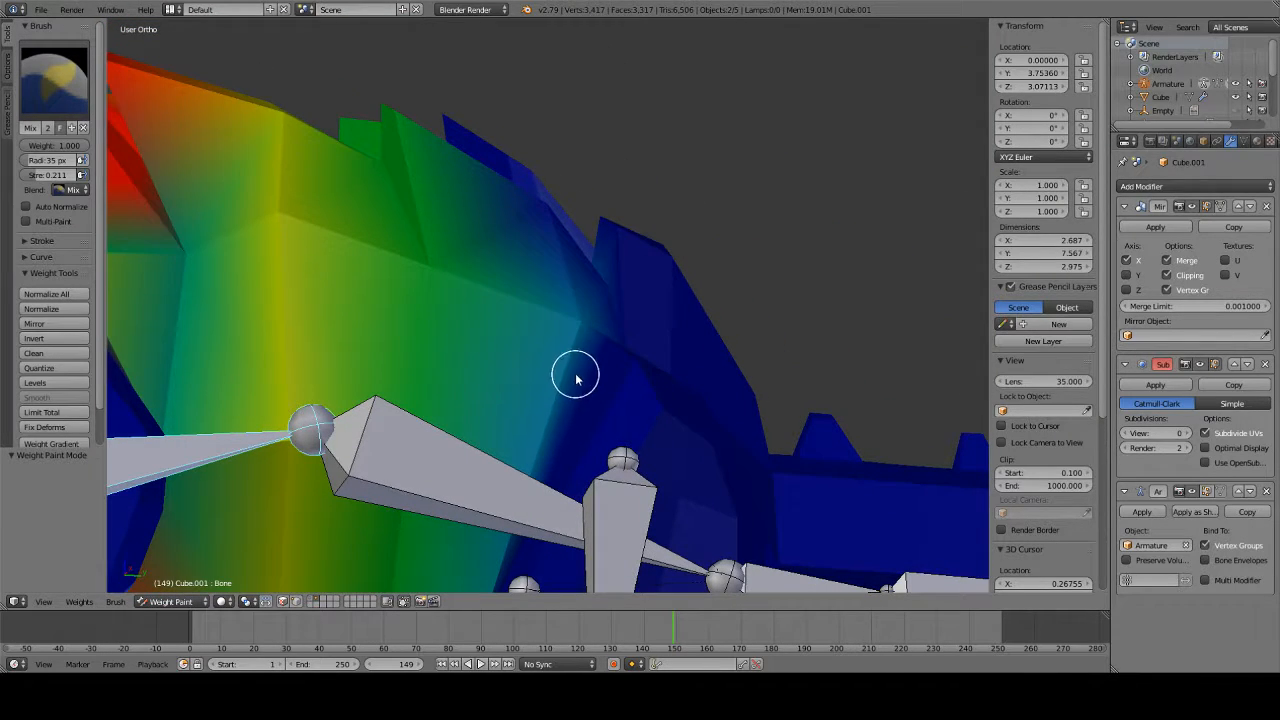
- Test-rotate Bone from an oblique view to check the torso deformation, cancelling the rotation
mouse_move(552, 253)
middle_mouse_down()
mouse_move(491, 340)
mouse_move(488, 420)
middle_mouse_up()
scroll(488, 420, "down", 3)
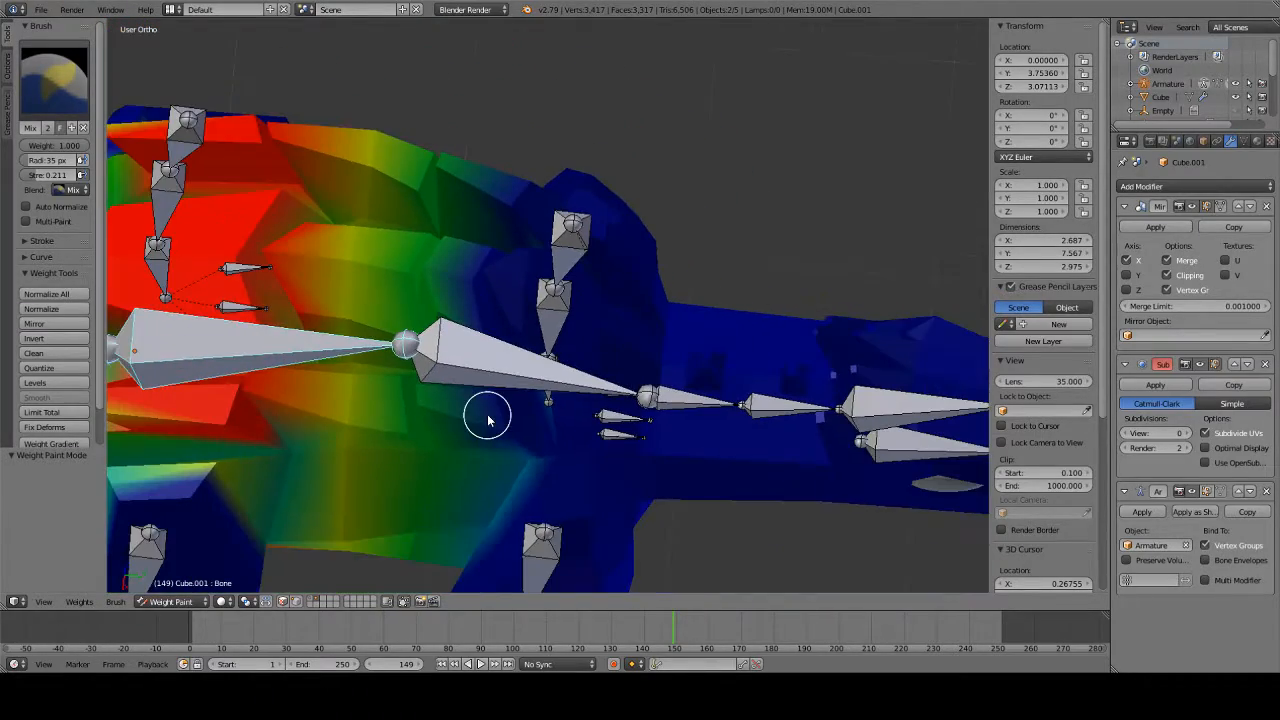
key("r")
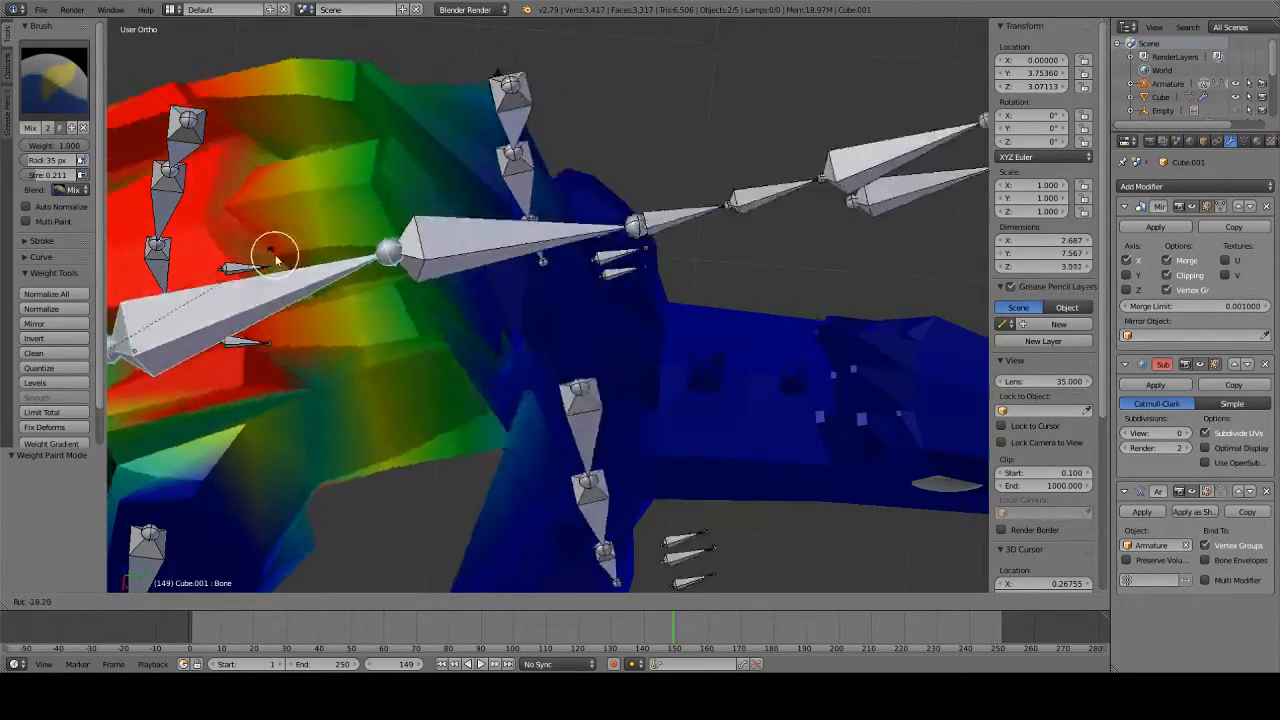
right_click(425, 388)
- Select Bone.001, show the creature from the right side and set the Mix brush strength to 0.513
right_click(526, 363)
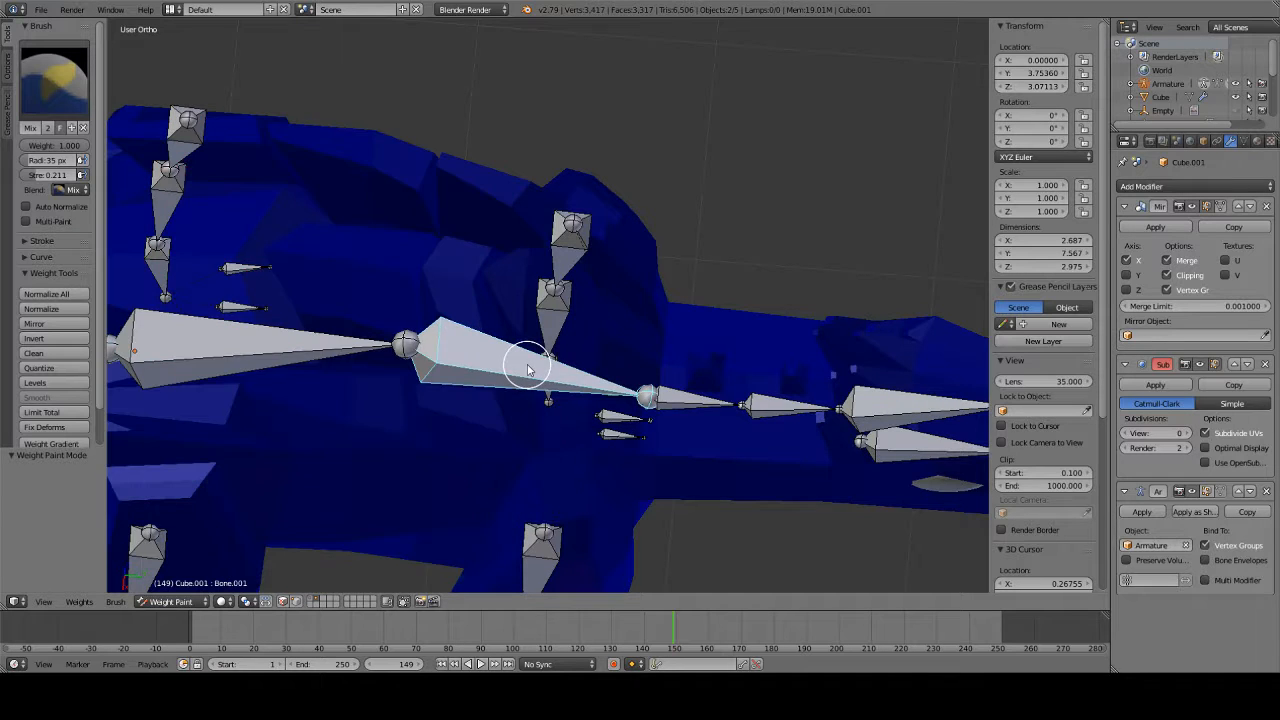
middle_click_drag(526, 342, 526, 262)
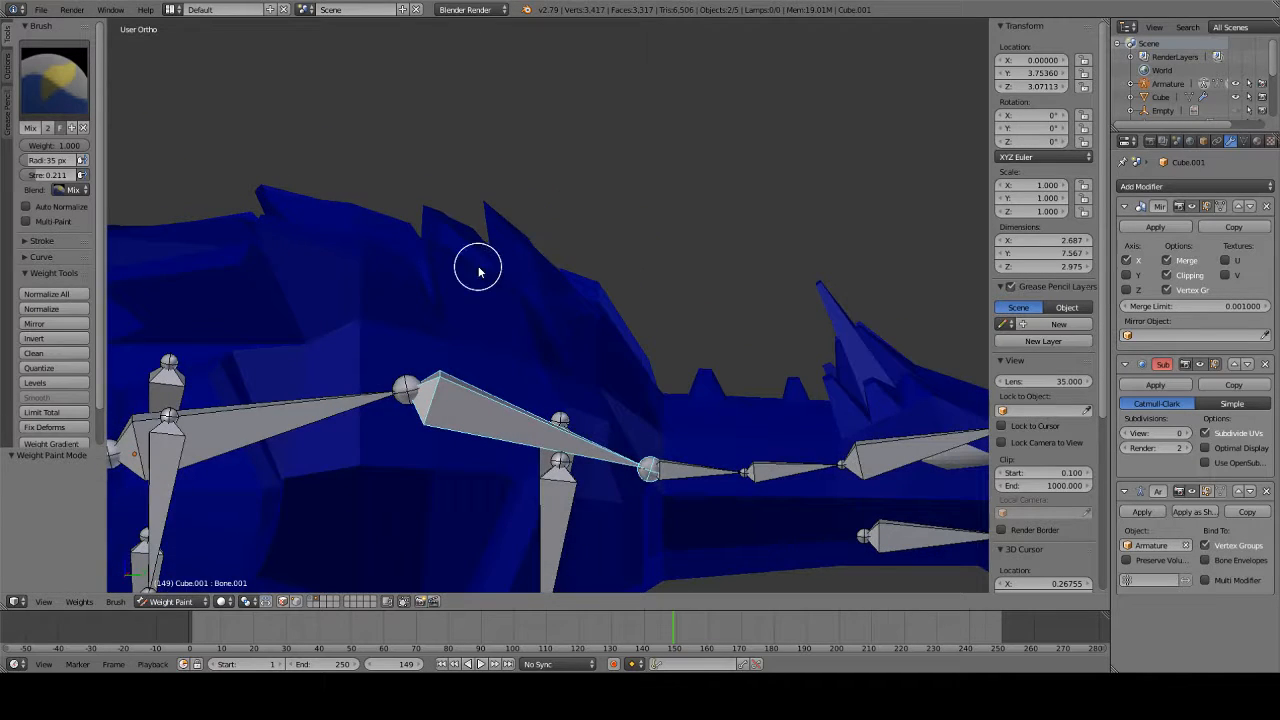
key("KP_3")
middle_click_drag(462, 304, 475, 266, "shift")
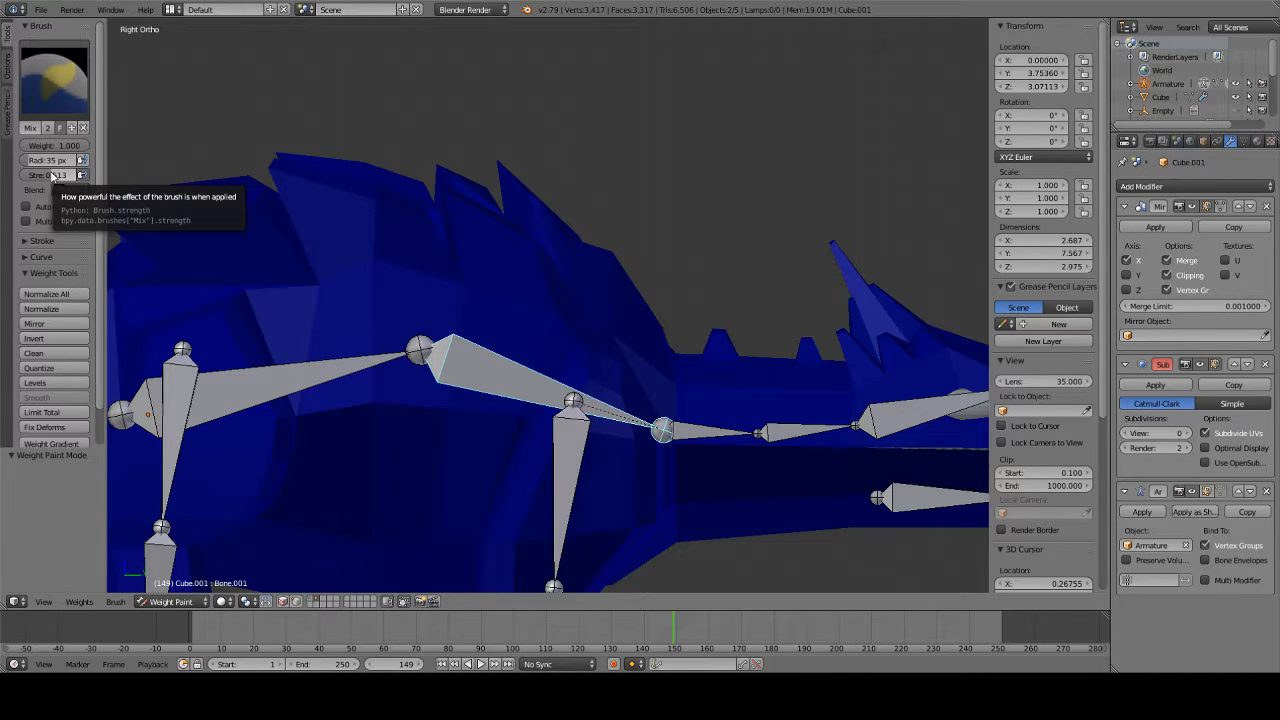
- Check the weights of the head bone Bone.004 and test-rotate the jaw bone Bone.005, leaving the pose as it was
scroll(716, 302, "down", 5)
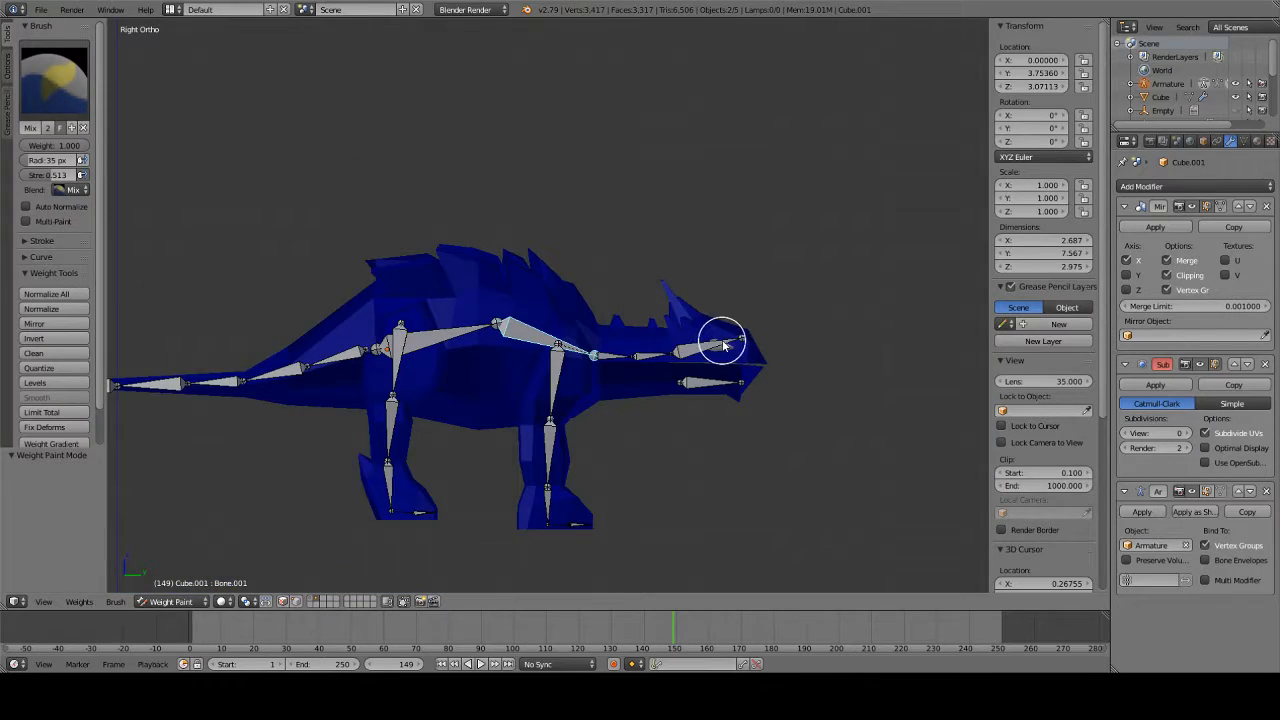
right_click(722, 345)
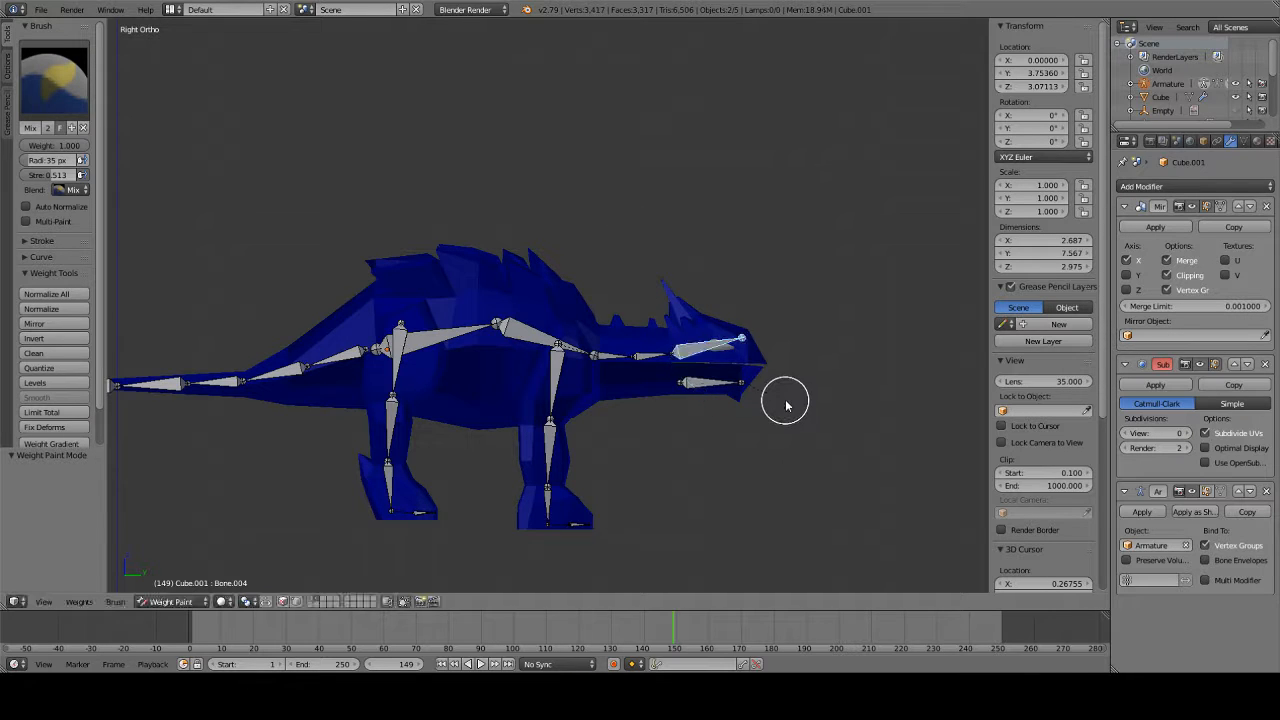
middle_click_drag(787, 371, 714, 386)
right_click(708, 393)
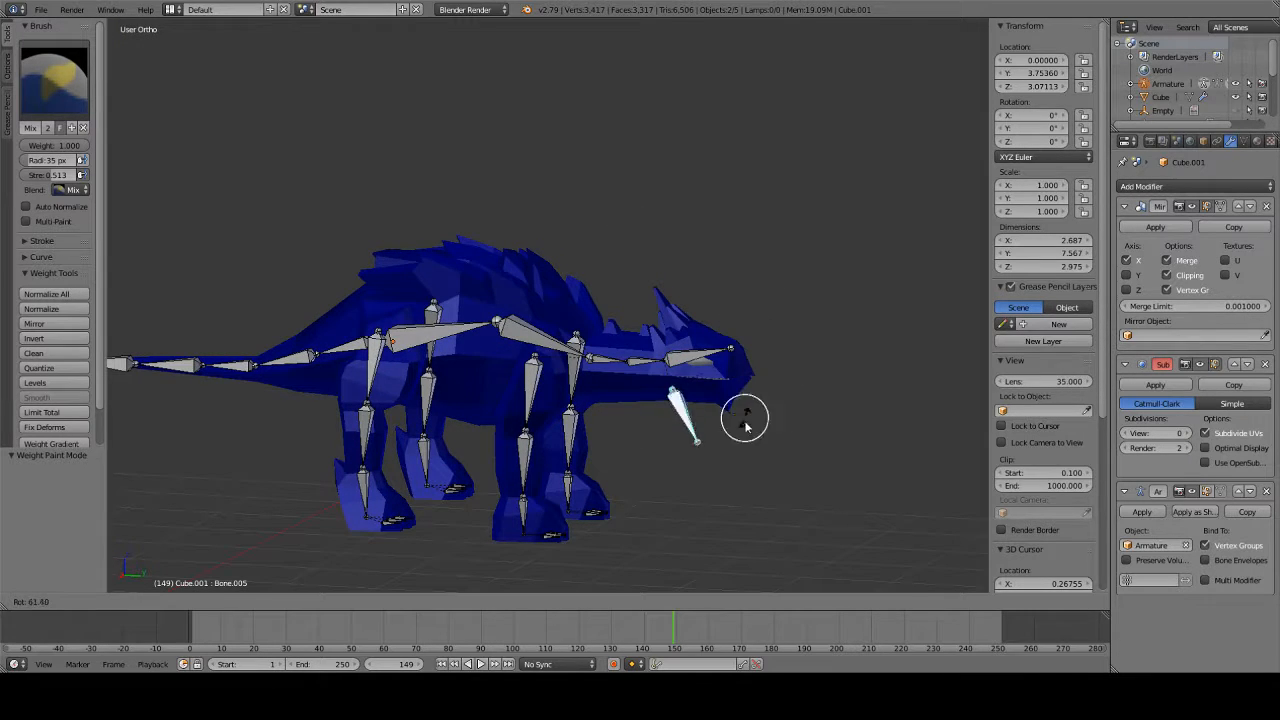
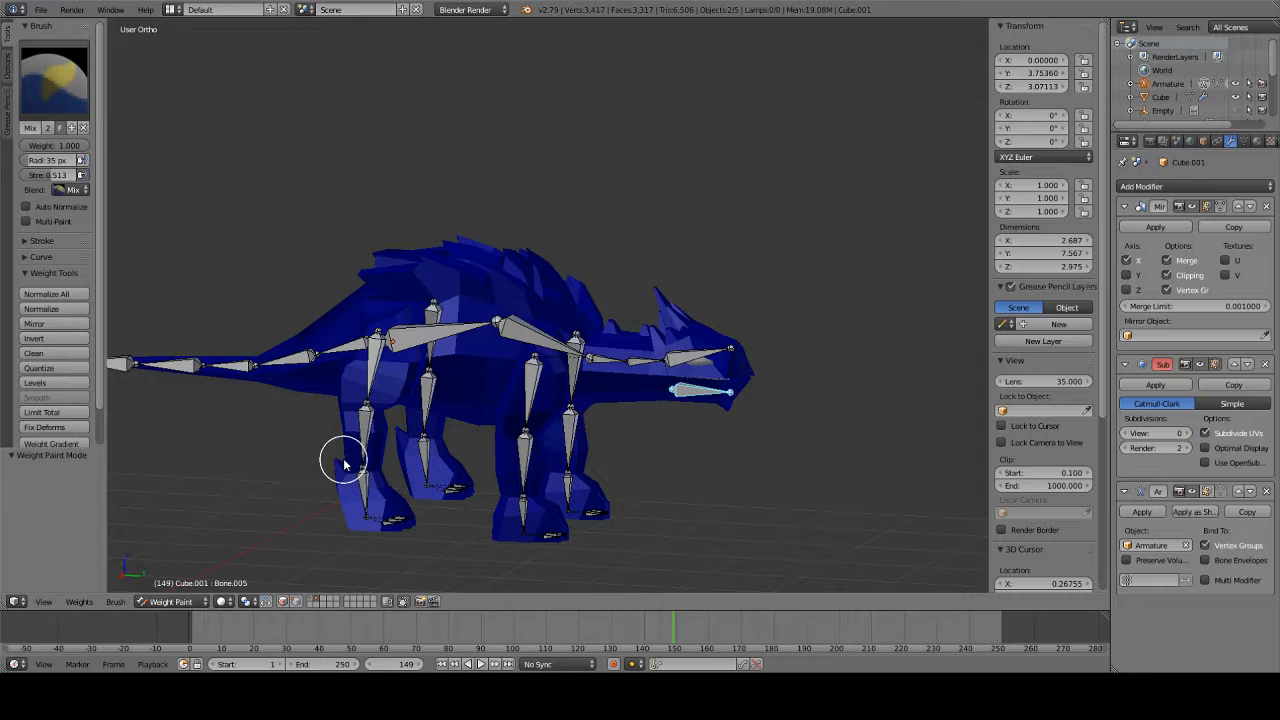
scroll(343, 465, "up", 4)
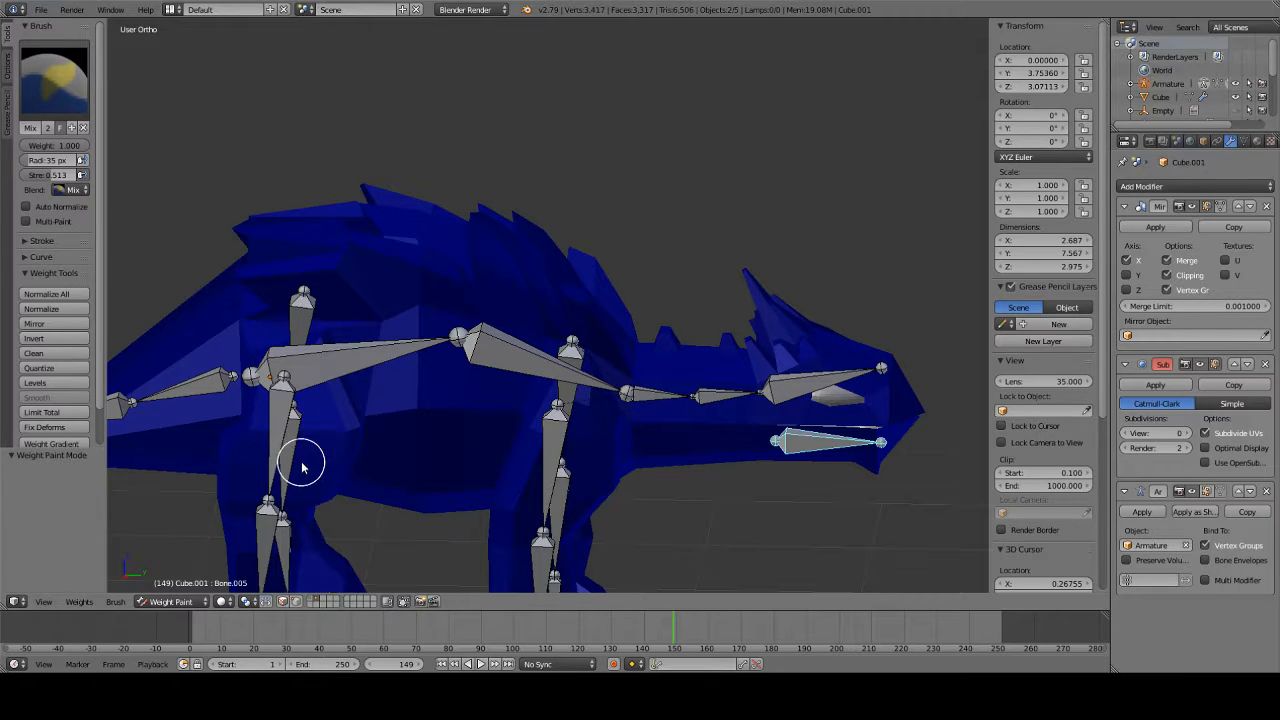
scroll(304, 430, "down", 5)
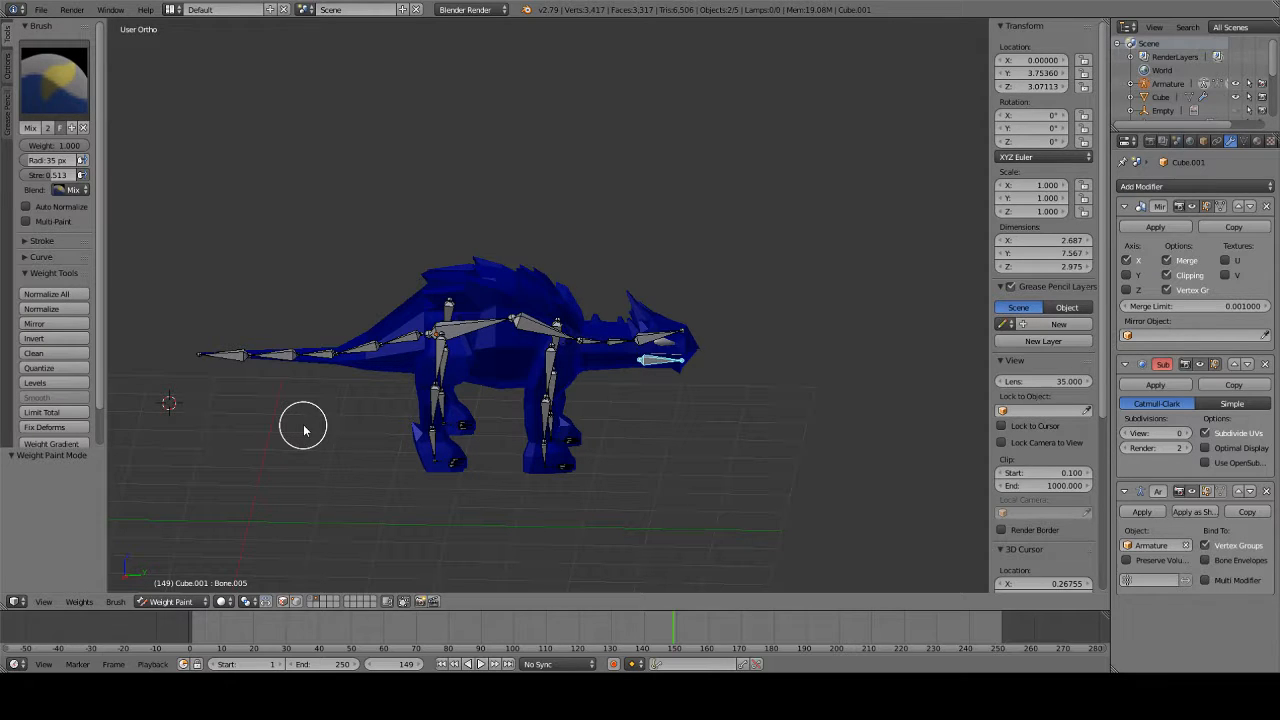
scroll(320, 395, "up", 4)
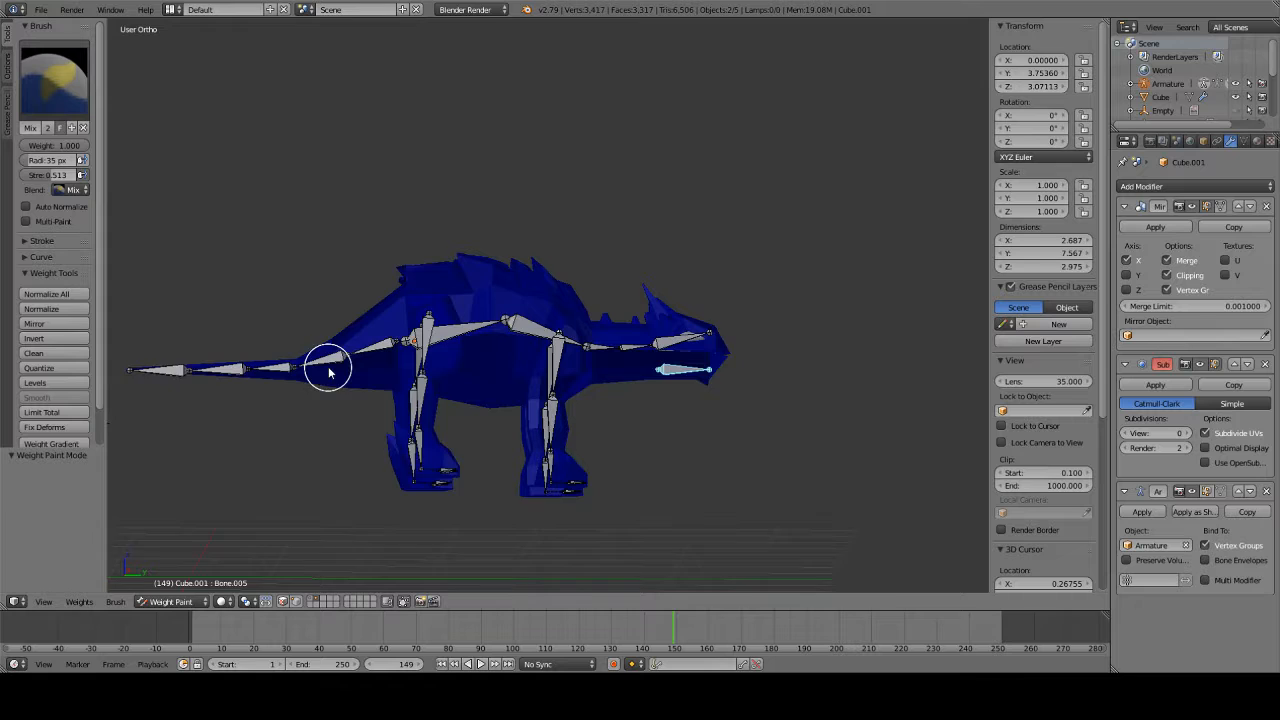
- Reselect Bone.001 and paint a vertical weight band around the torso at its rear joint with the Mix brush at strength 0.513
right_click(510, 333)
middle_click_drag(510, 333, 501, 402)
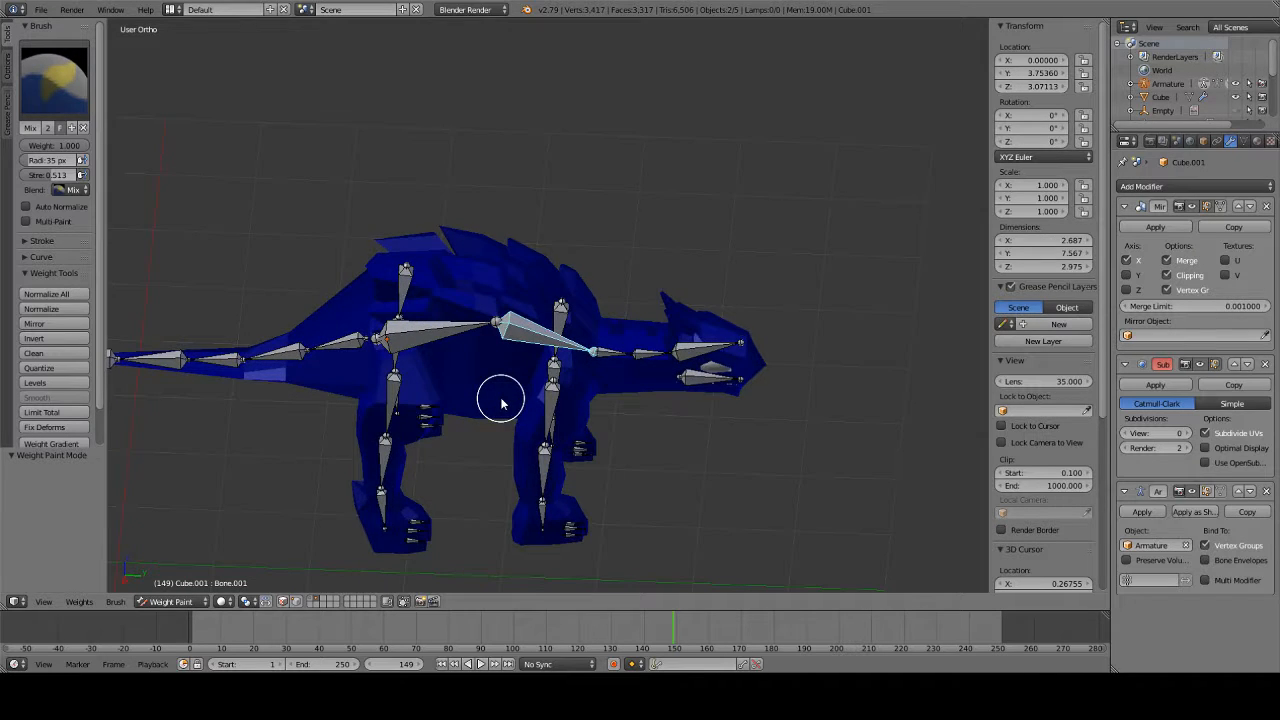
key("KP_3")
scroll(470, 420, "up", 2)
middle_click_drag(443, 437, 480, 380, "shift")
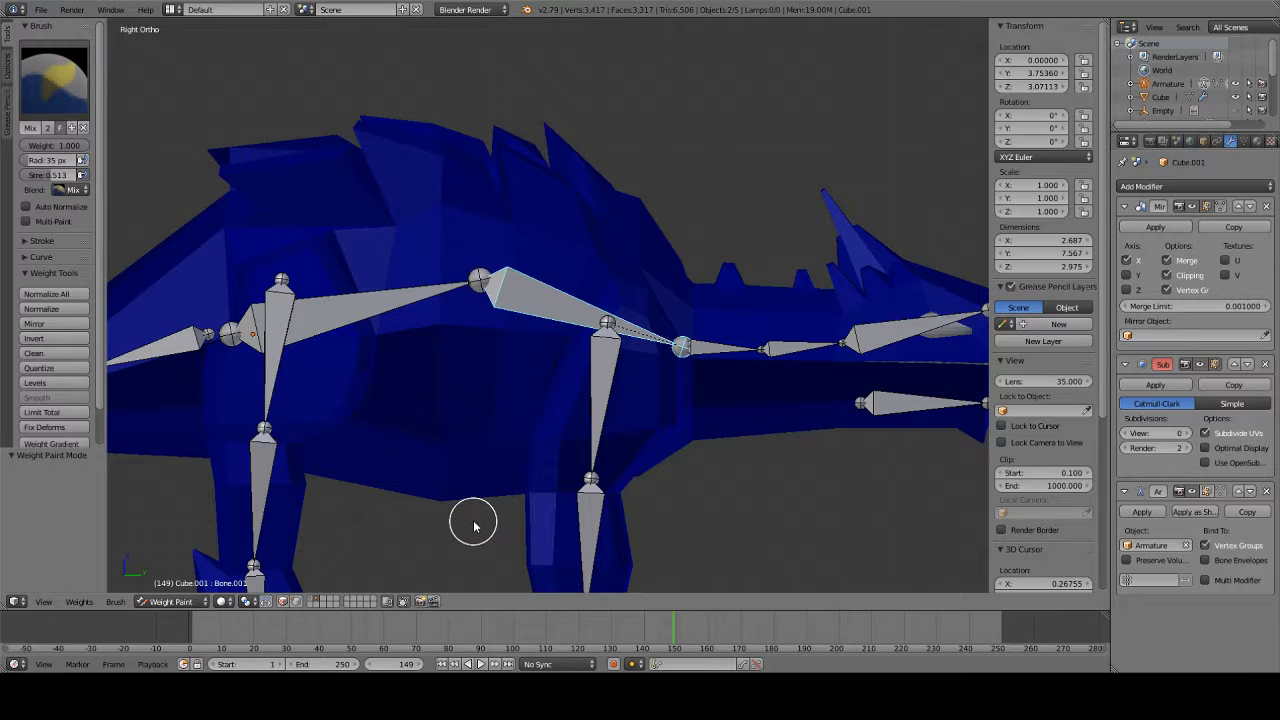
mouse_move(476, 492)
left_mouse_down()
mouse_move(500, 259)
mouse_move(486, 134)
mouse_move(515, 275)
left_mouse_up()
- Paint a second Bone.001 weight band around the base of the neck in front of the shoulder
middle_click_drag(714, 293, 678, 295, "shift")
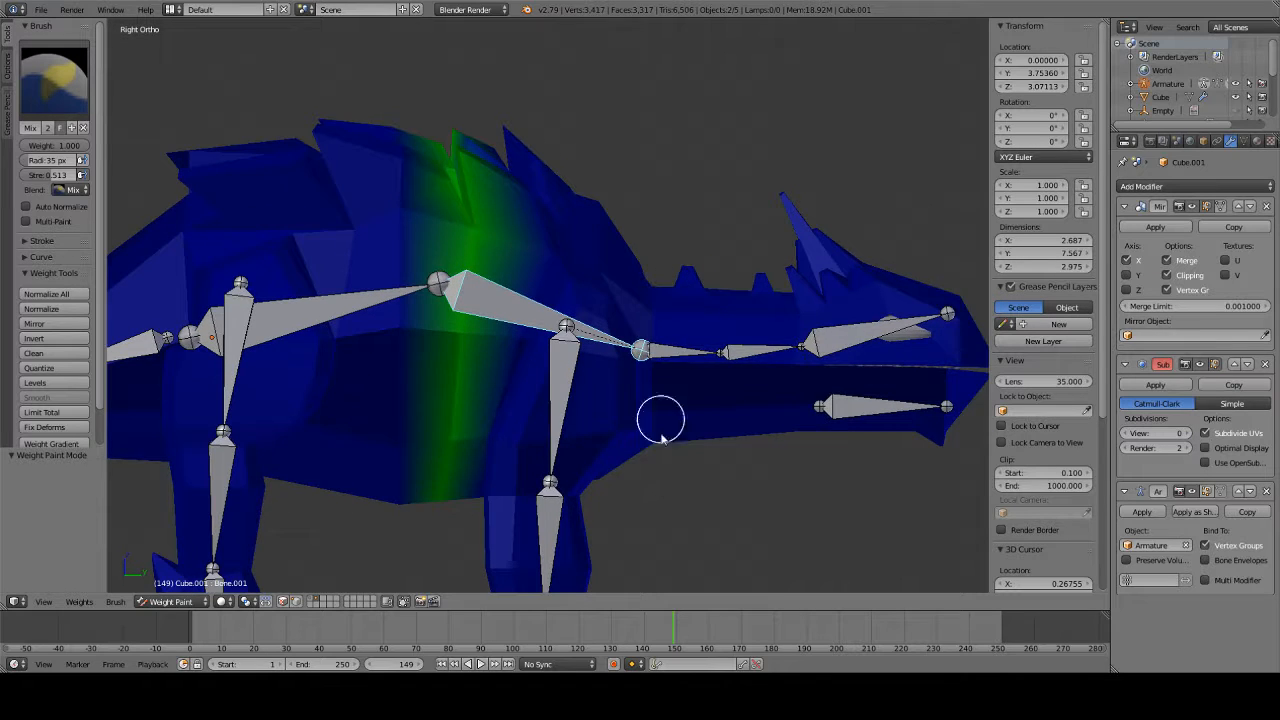
scroll(690, 533, "up", 2)
mouse_move(710, 522)
left_mouse_down()
mouse_move(706, 251)
mouse_move(700, 403)
left_mouse_up()
scroll(703, 398, "down", 1)
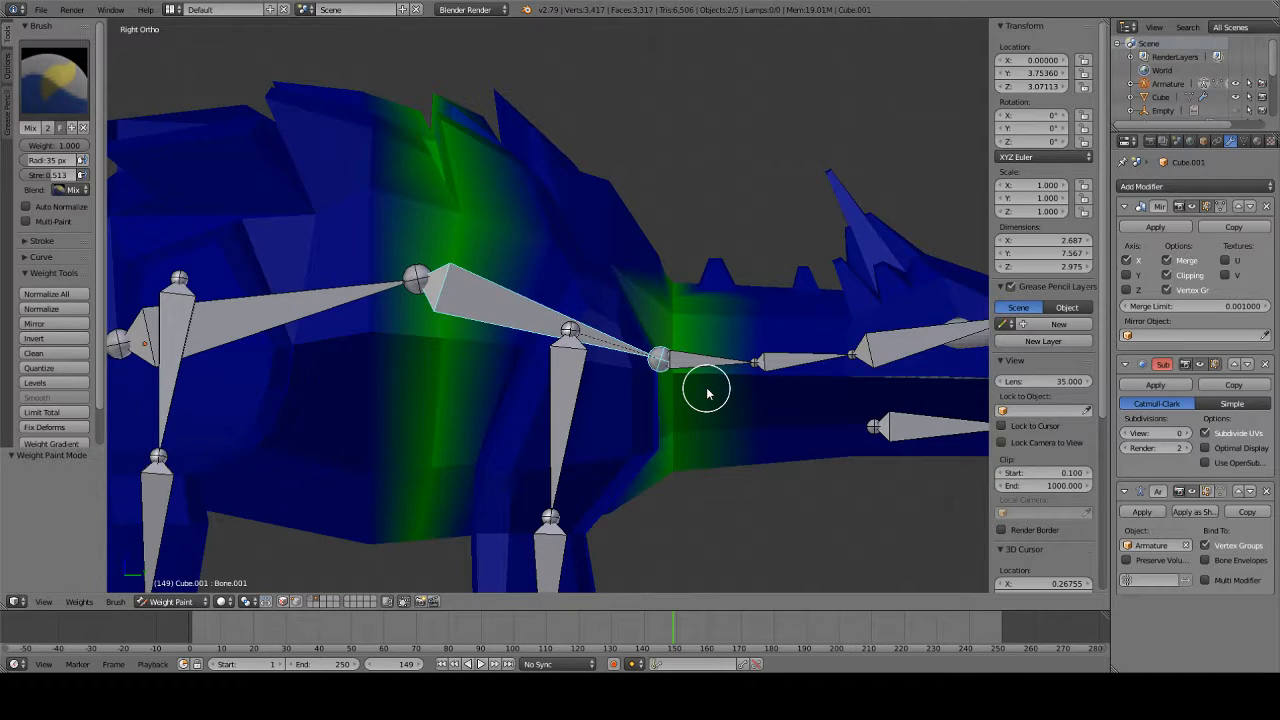
- Set the Mix brush strength to 0.237 and paint a lighter Bone.001 band on the torso just behind the rear-joint band
middle_click_drag(340, 293, 426, 293, "shift")
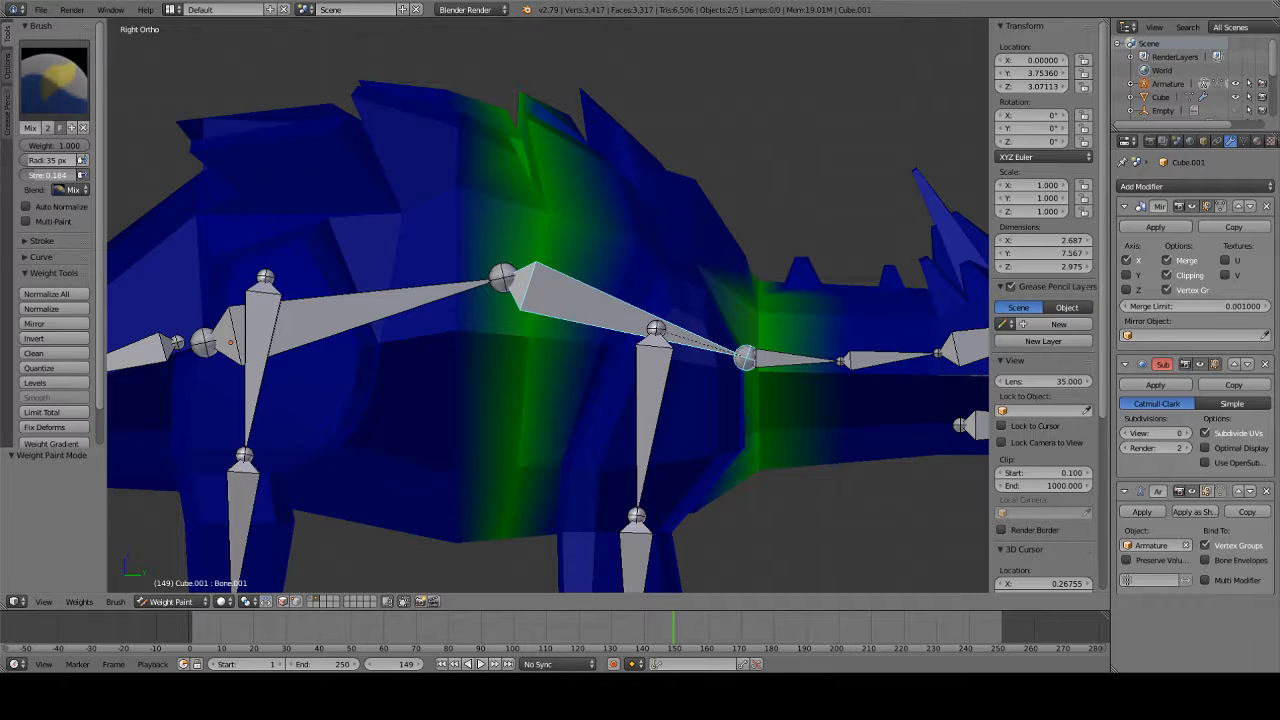
left_click_drag(450, 570, 467, 36)
middle_click_drag(466, 171, 449, 263)
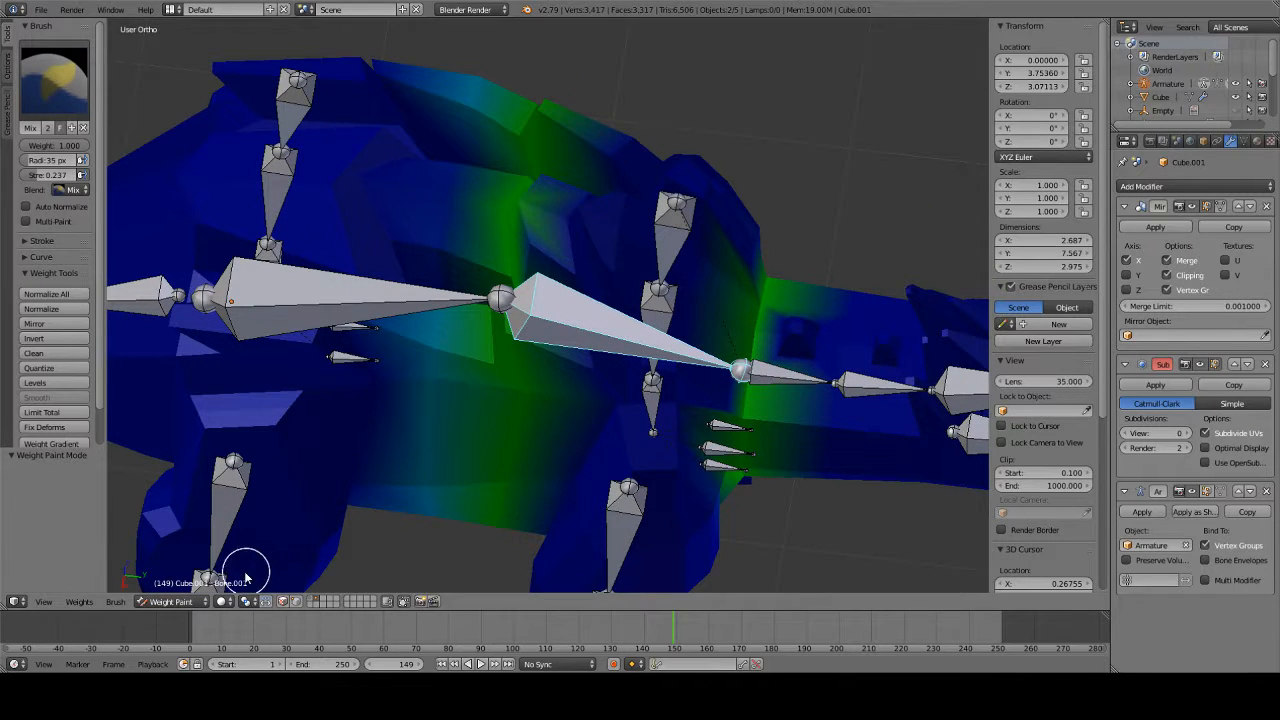
- View the mesh topology in Edit Mode, return to Weight Paint mode and inspect Bone.001's torso bands from the side and above
left_click(170, 601)
left_click(176, 576)
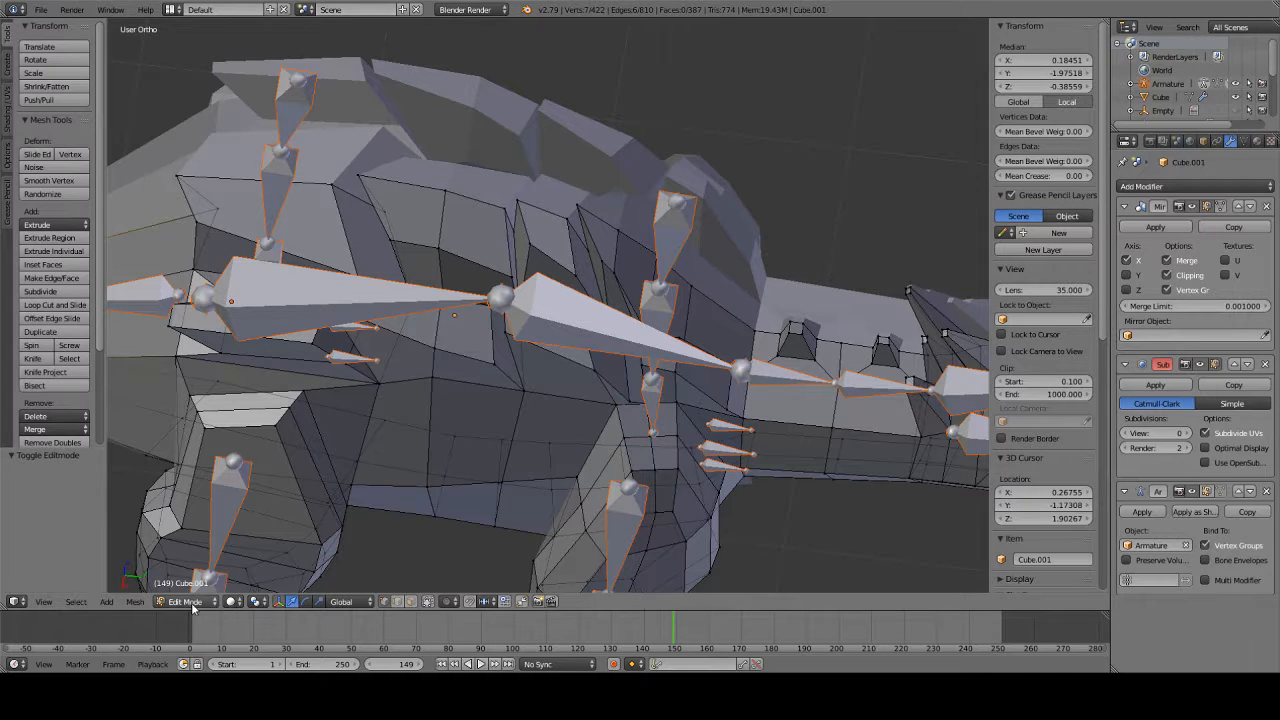
left_click(185, 601)
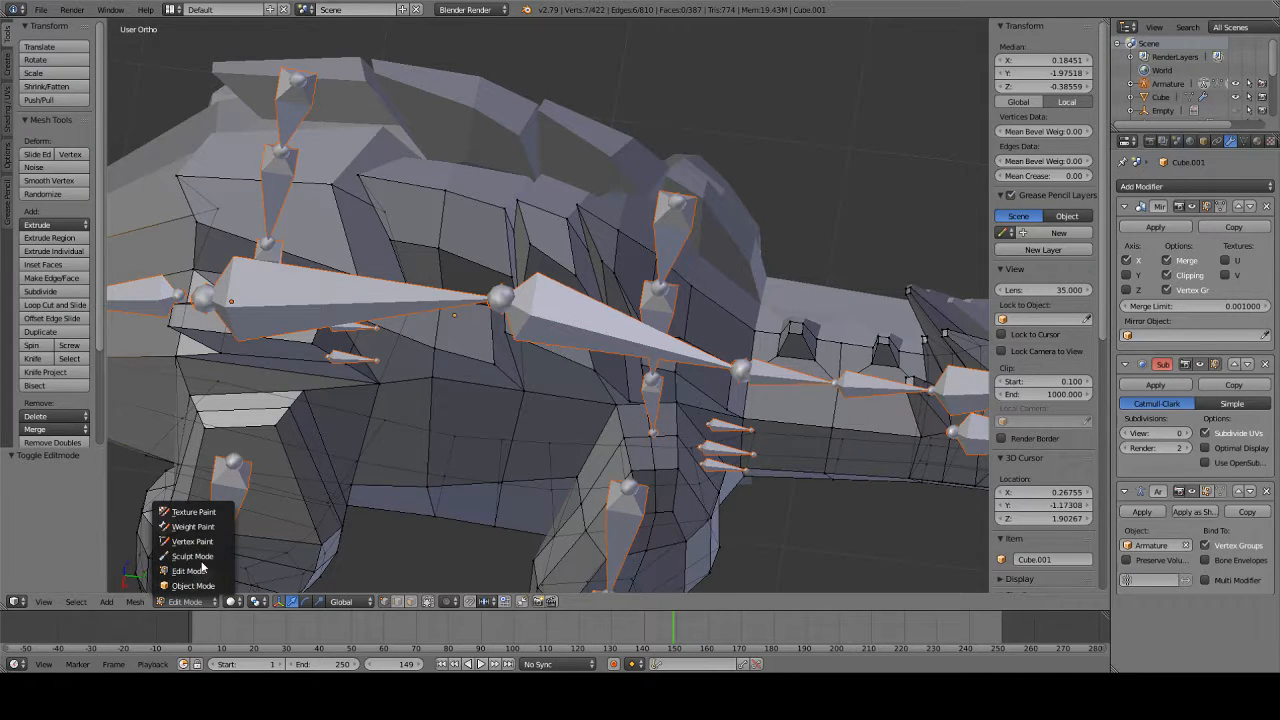
left_click(202, 528)
key("KP_3")
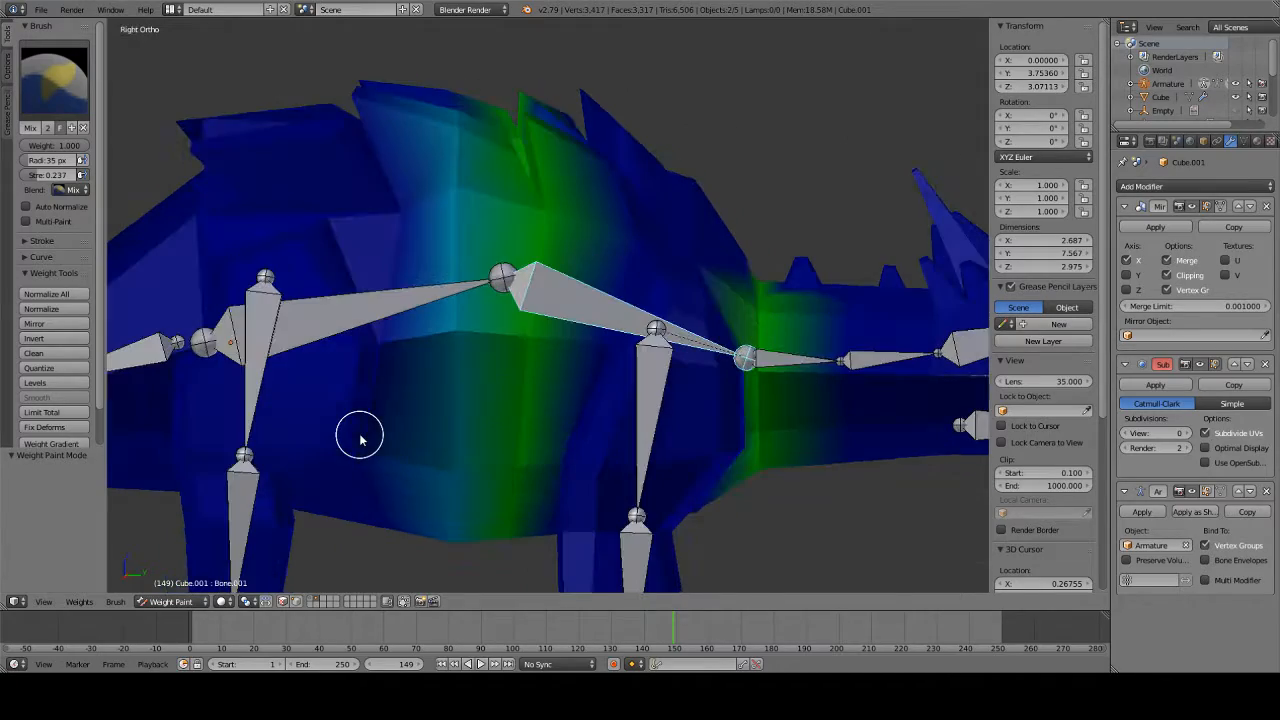
mouse_move(583, 369)
middle_mouse_down()
mouse_move(523, 514)
mouse_move(534, 523)
mouse_move(555, 476)
mouse_move(603, 431)
mouse_move(580, 346)
mouse_move(580, 200)
mouse_move(591, 294)
mouse_move(594, 155)
mouse_move(591, 514)
middle_mouse_up()
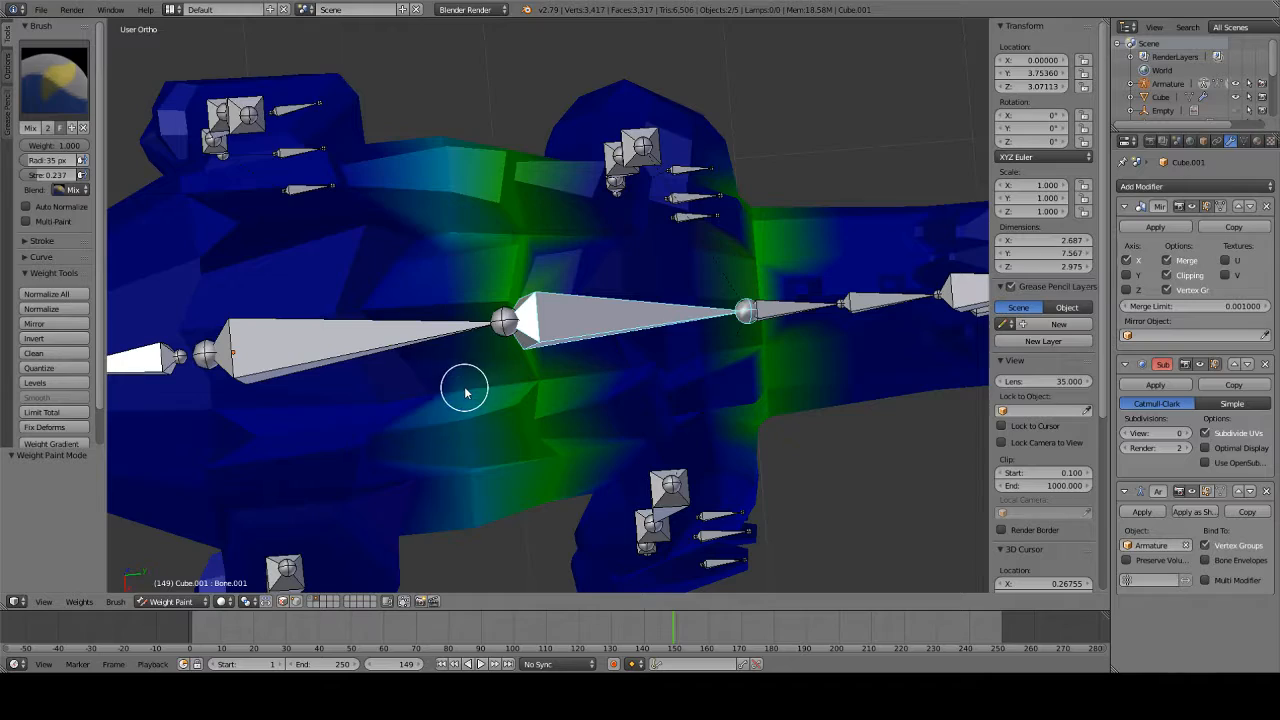
mouse_move(449, 303)
middle_mouse_down()
mouse_move(505, 422)
mouse_move(509, 209)
mouse_move(494, 266)
mouse_move(505, 272)
middle_mouse_up()
- Paint a lighter Bone.001 weight band around the middle of the neck with the Mix brush at strength 0.237
middle_click_drag(766, 335, 571, 329, "shift")
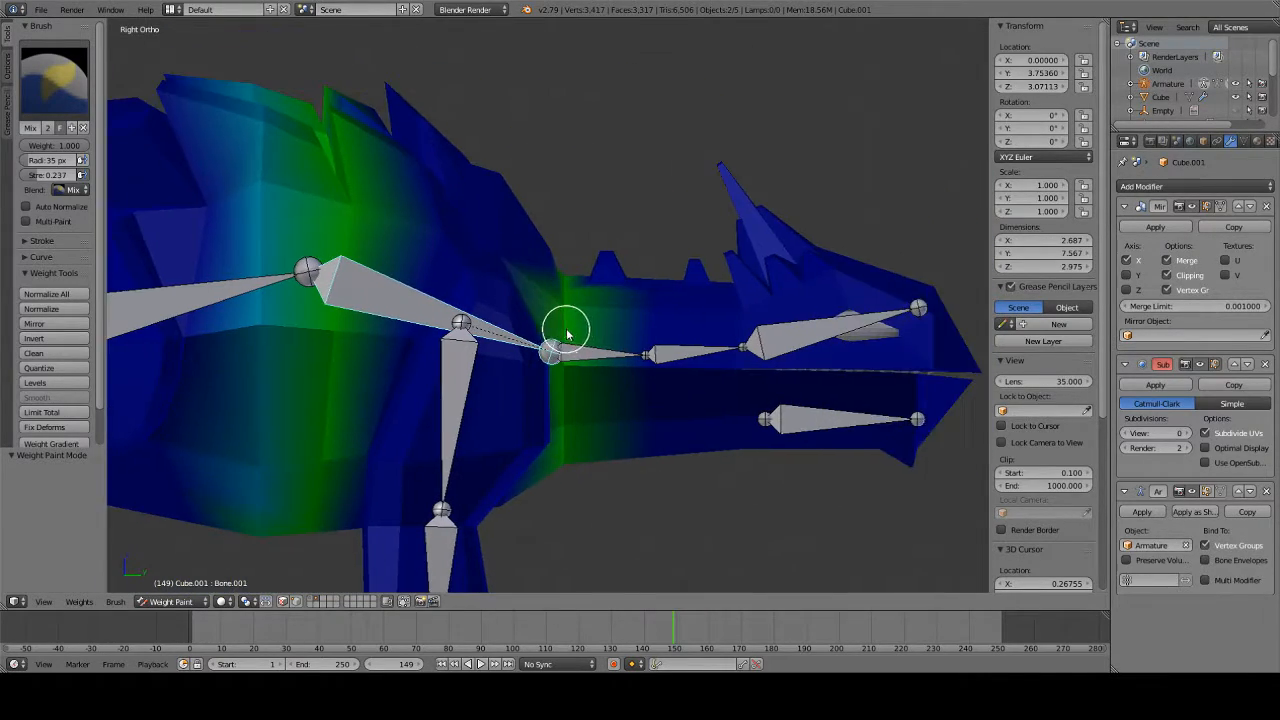
scroll(590, 326, "up", 2)
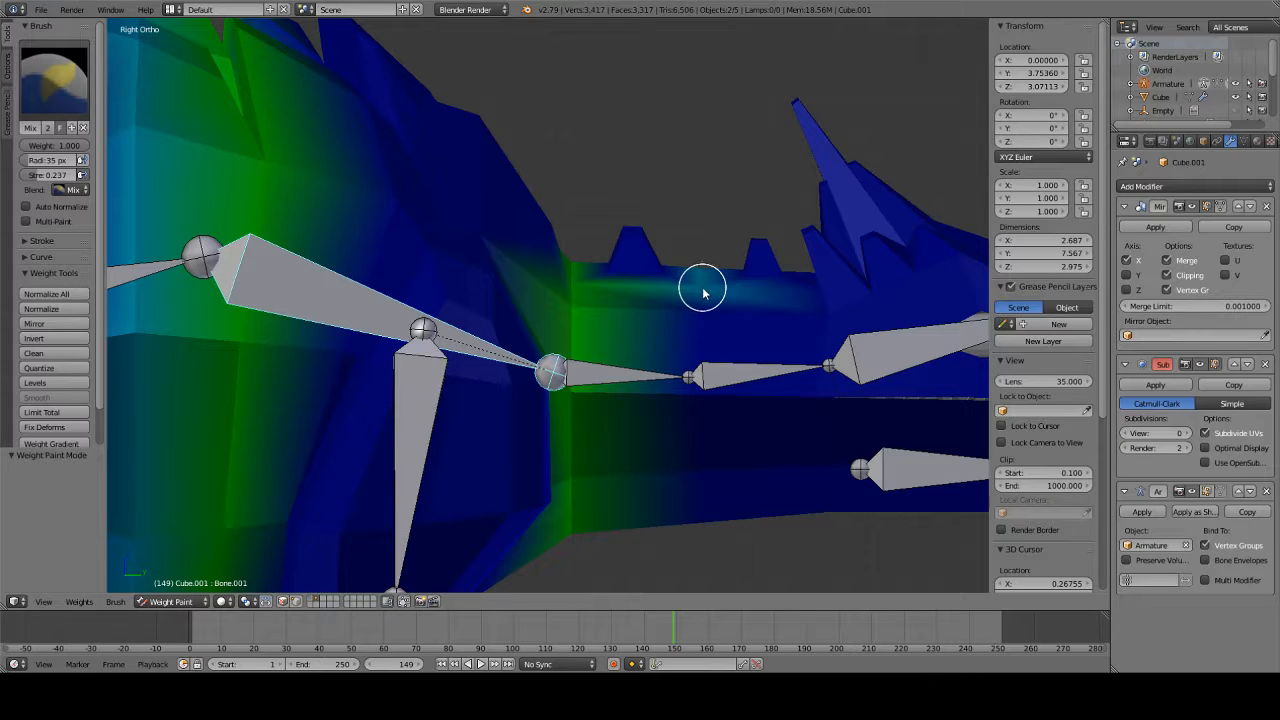
left_click_drag(703, 292, 708, 575)
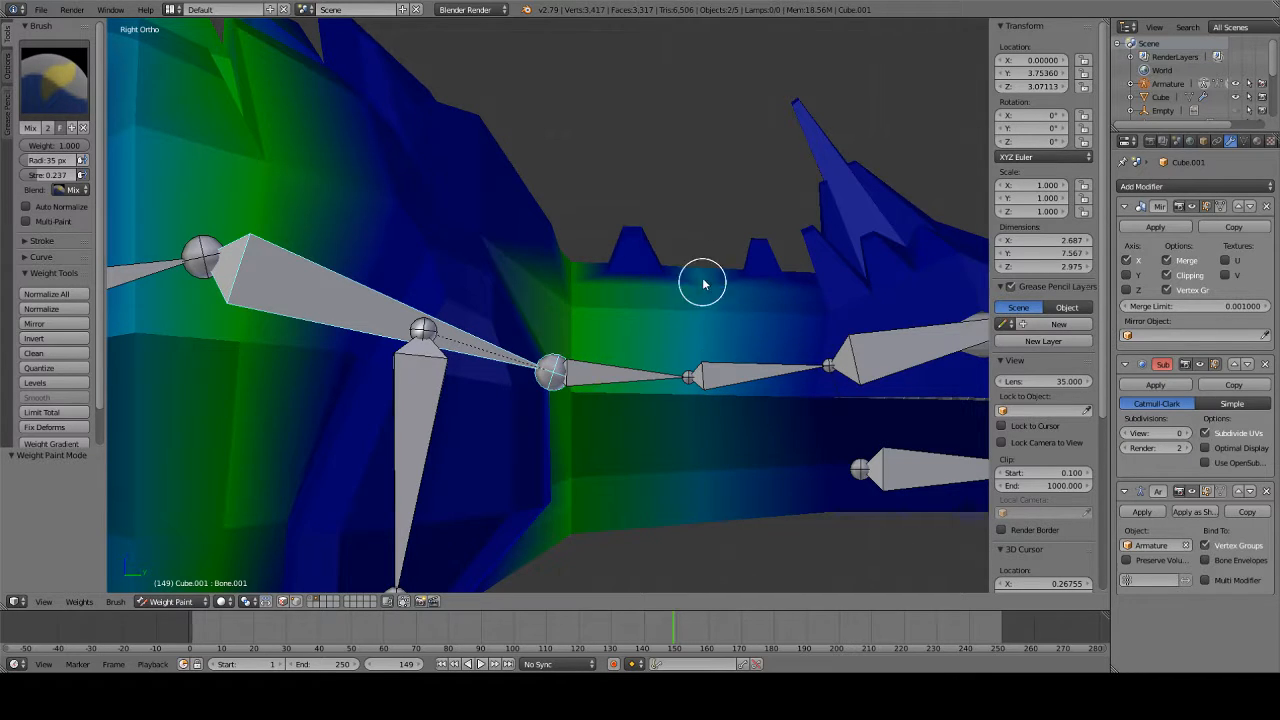
scroll(717, 560, "down", 1)
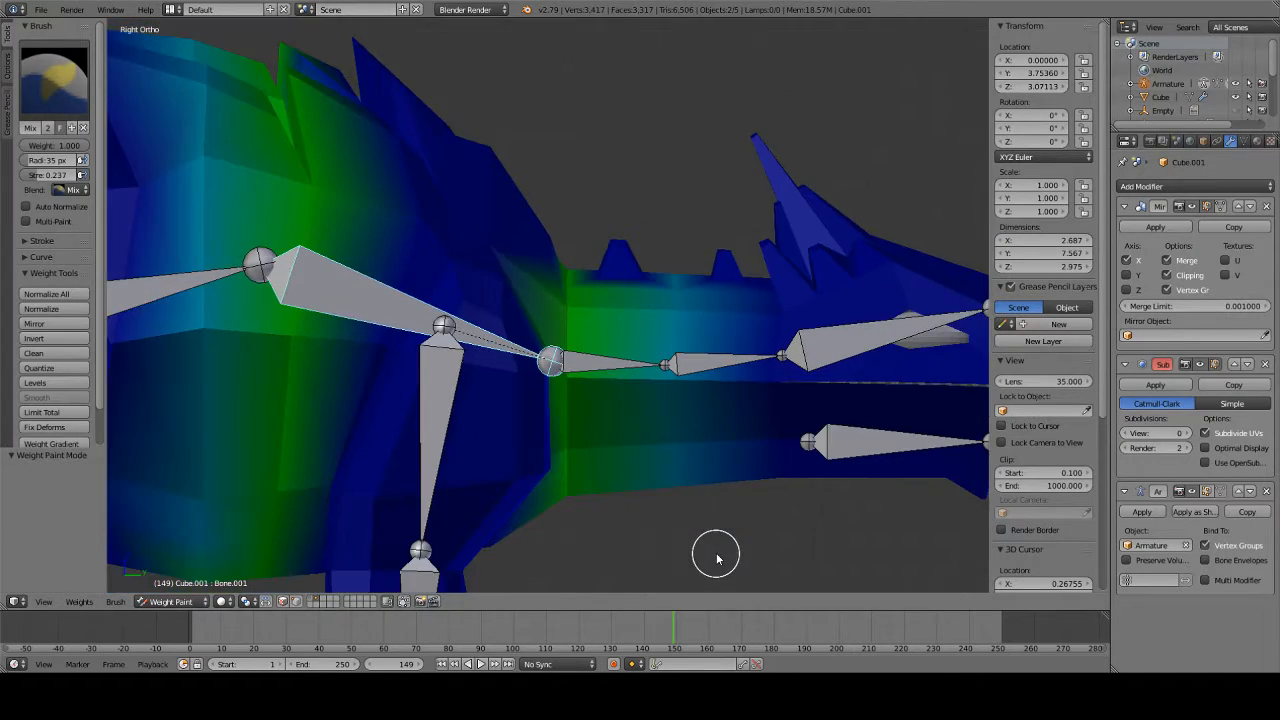
scroll(566, 354, "down", 3)
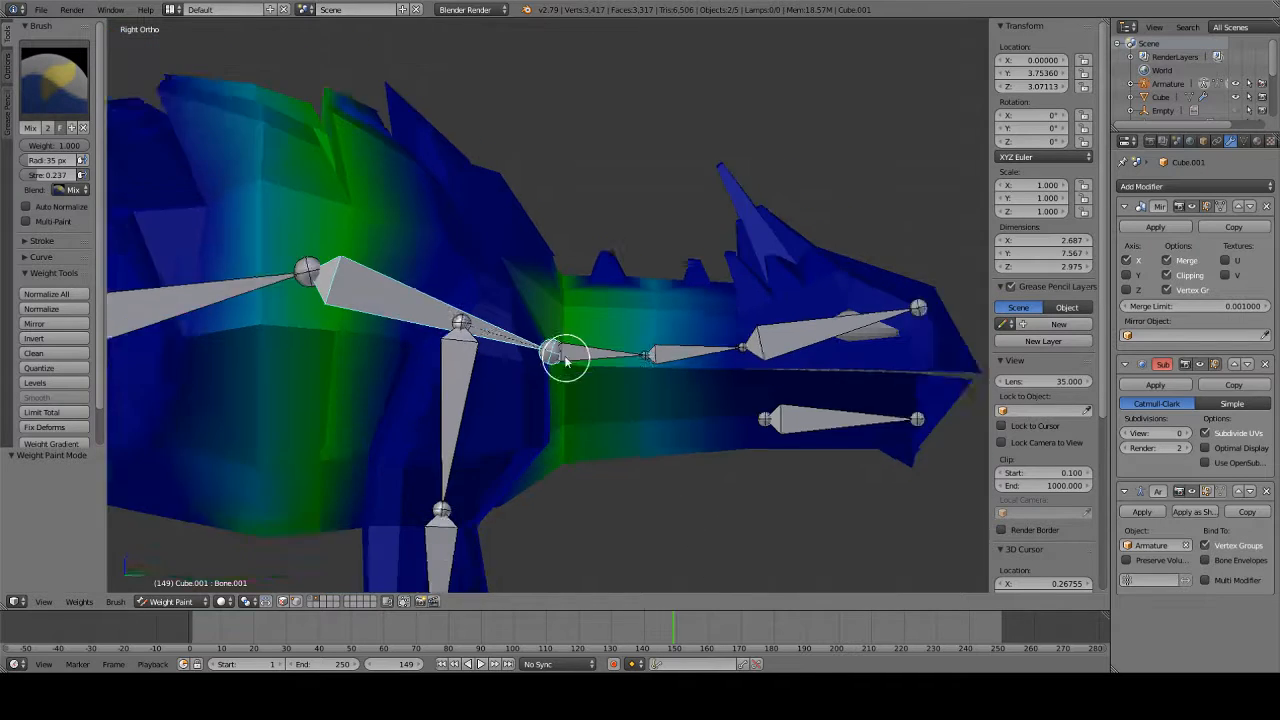
- Paint light Bone.001 weight over the chest sides and inner shoulders with the Mix brush at strength 0.237
scroll(631, 289, "up", 3)
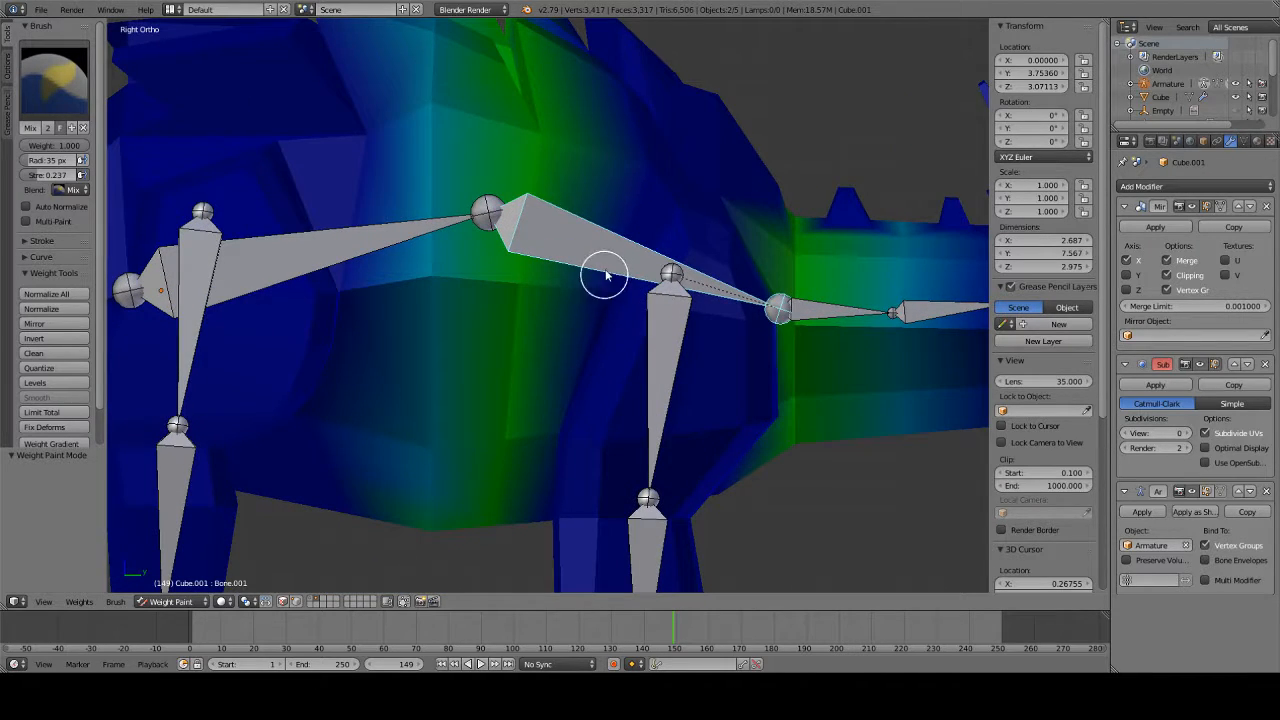
mouse_move(623, 309)
middle_mouse_down()
mouse_move(509, 294)
mouse_move(463, 237)
mouse_move(486, 286)
middle_mouse_up()
left_click_drag(394, 337, 387, 339)
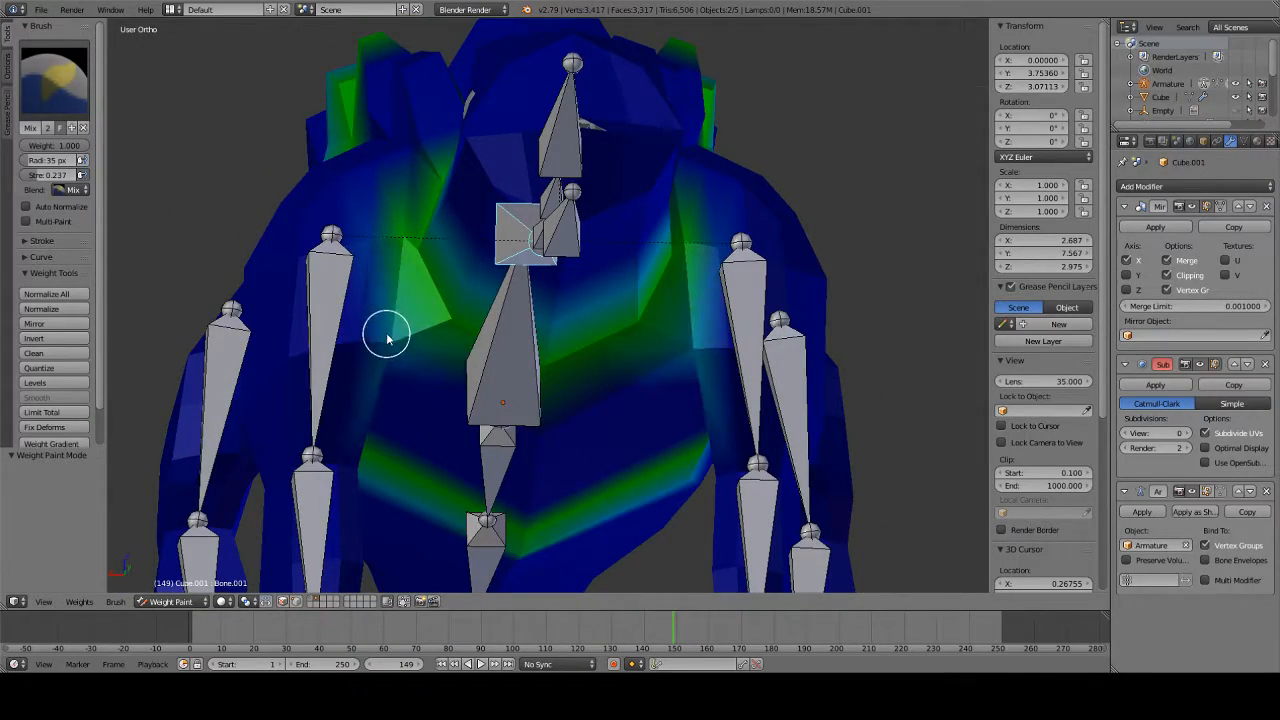
left_click_drag(370, 295, 363, 247)
middle_click_drag(363, 179, 378, 271)
mouse_move(403, 369)
left_mouse_down()
mouse_move(371, 286)
mouse_move(355, 279)
left_mouse_up()
middle_click_drag(355, 279, 634, 271)
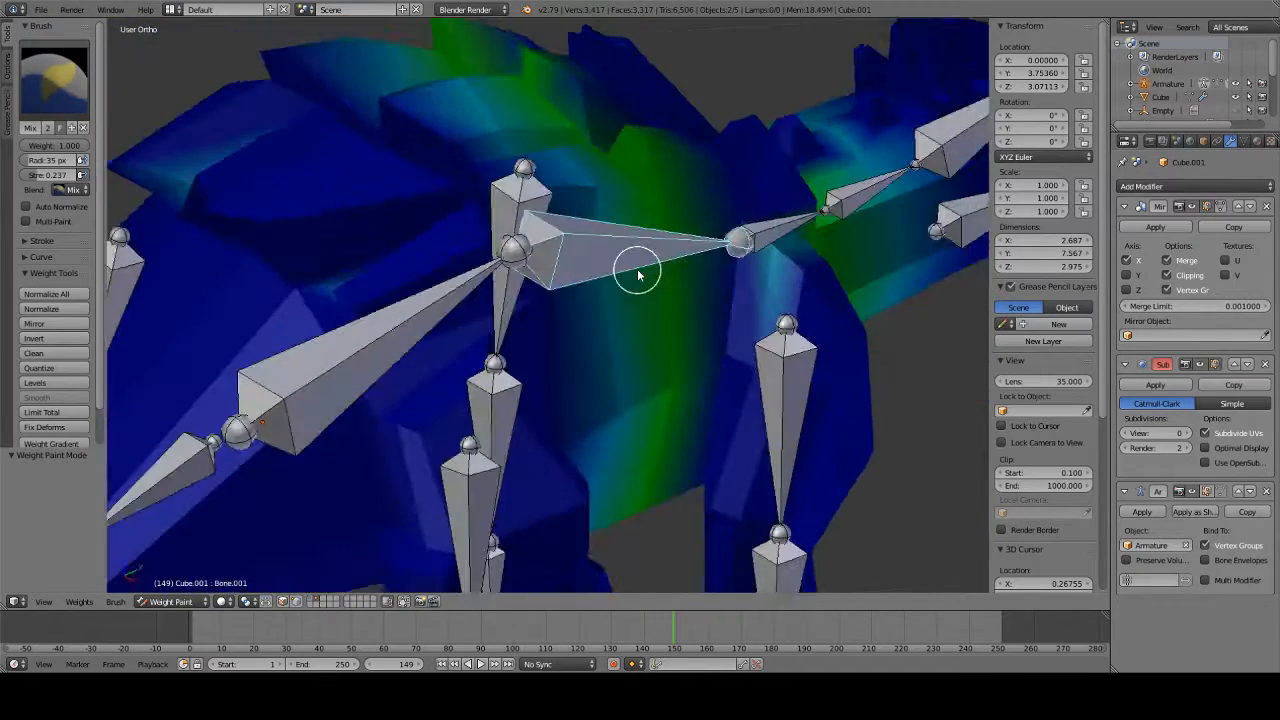
mouse_move(771, 311)
left_mouse_down()
mouse_move(745, 421)
mouse_move(706, 480)
mouse_move(757, 253)
left_mouse_up()
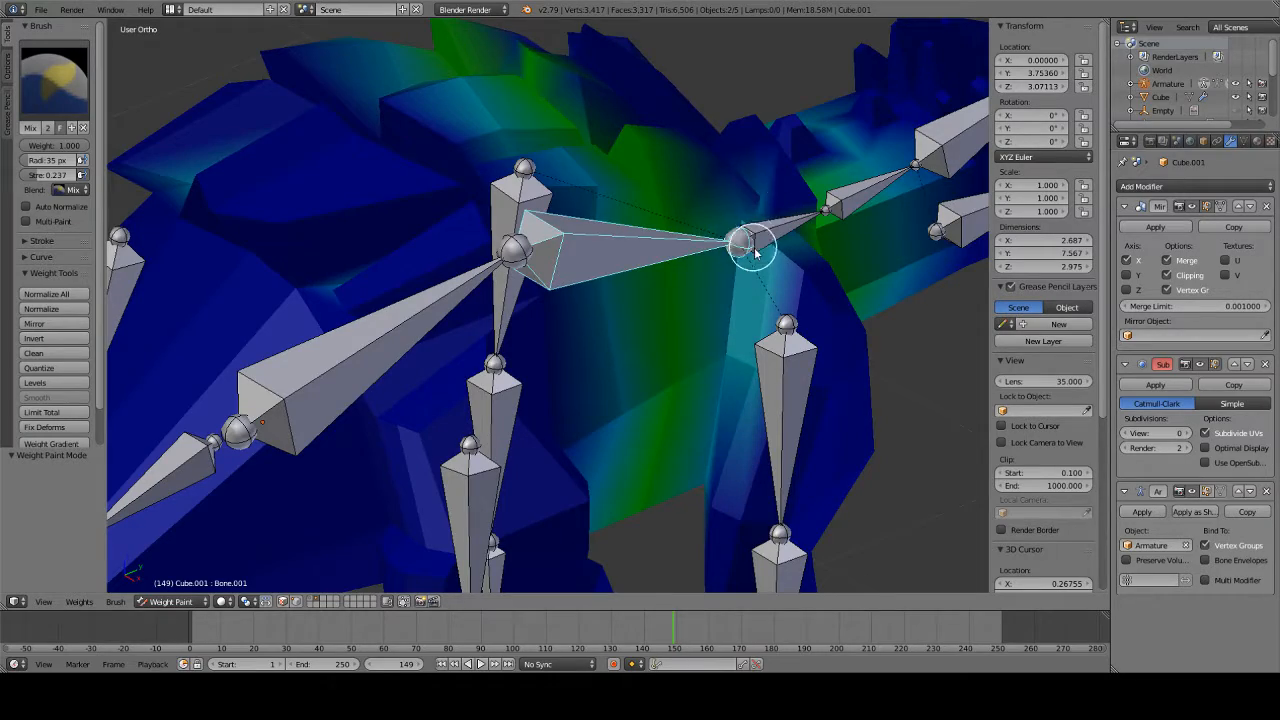
mouse_move(757, 253)
middle_mouse_down()
mouse_move(614, 251)
mouse_move(571, 229)
middle_mouse_up()
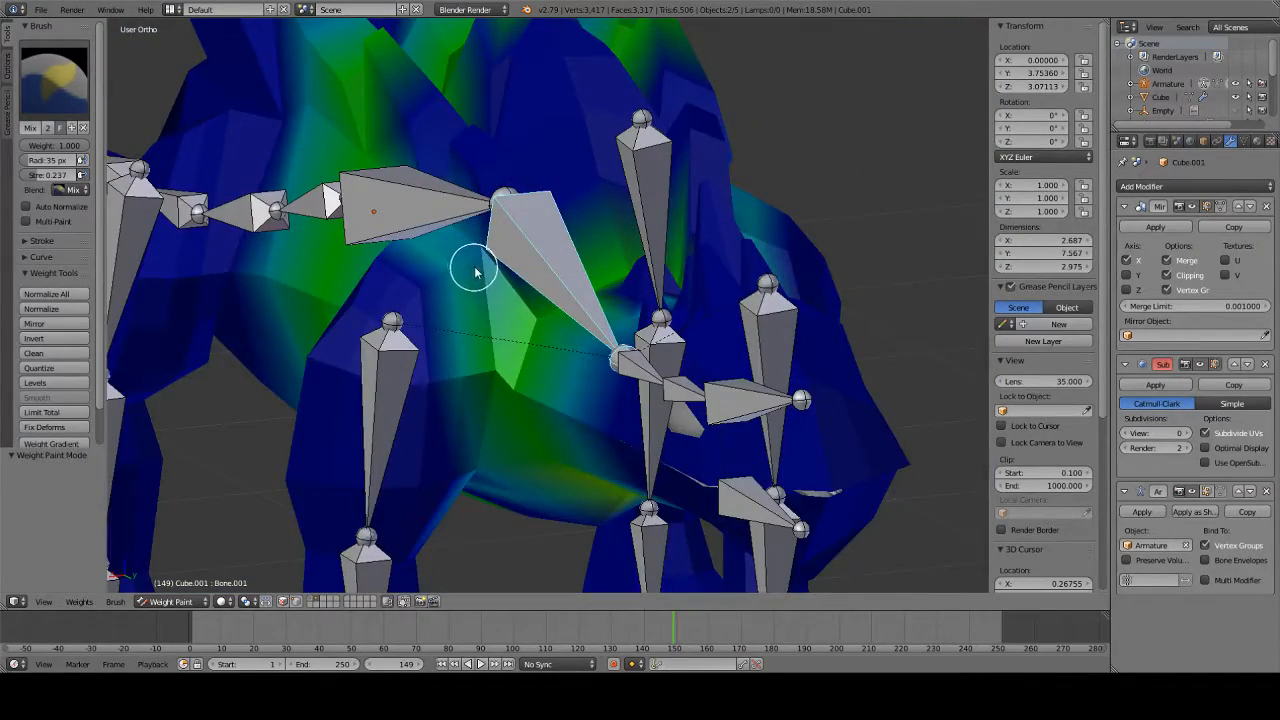
- Inspect Bone.001's weights on the chest underside, view the mesh topology there in Edit Mode and return to Weight Paint mode
mouse_move(481, 274)
middle_mouse_down()
mouse_move(457, 349)
mouse_move(443, 286)
mouse_move(350, 290)
mouse_move(340, 266)
mouse_move(417, 263)
mouse_move(423, 289)
middle_mouse_up()
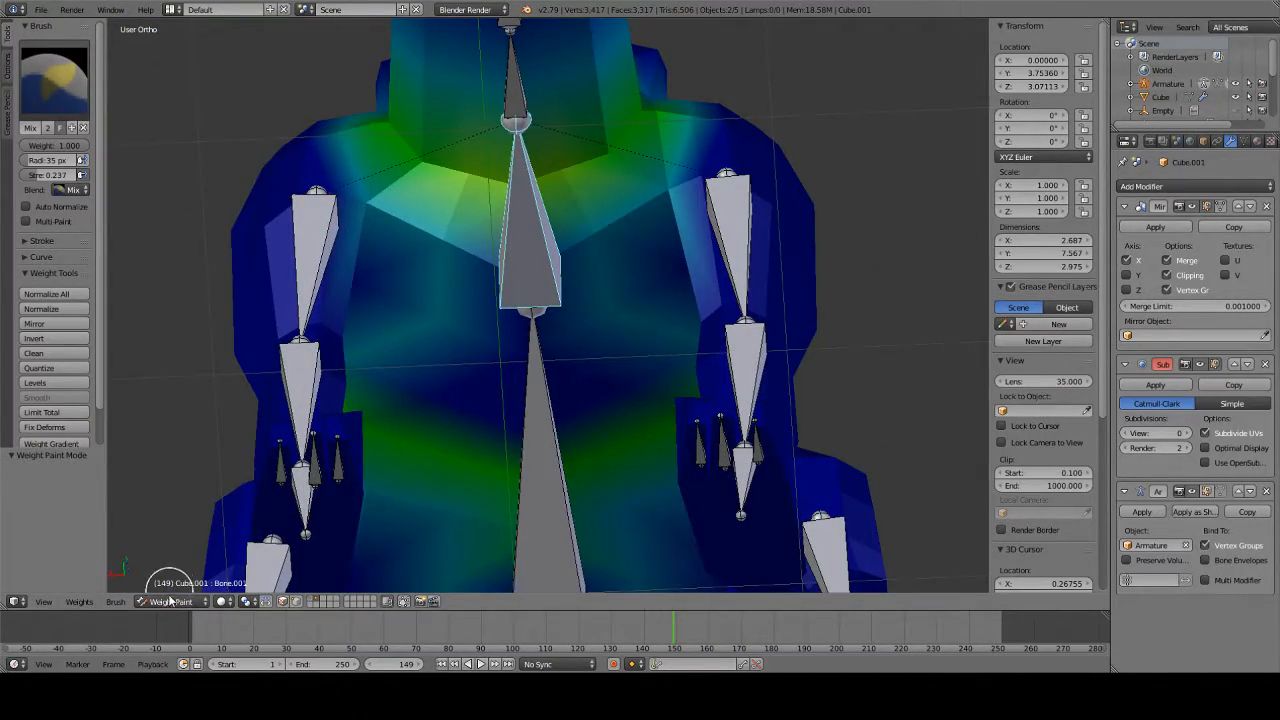
mouse_move(237, 535)
middle_mouse_down()
mouse_move(340, 523)
mouse_move(343, 543)
middle_mouse_up()
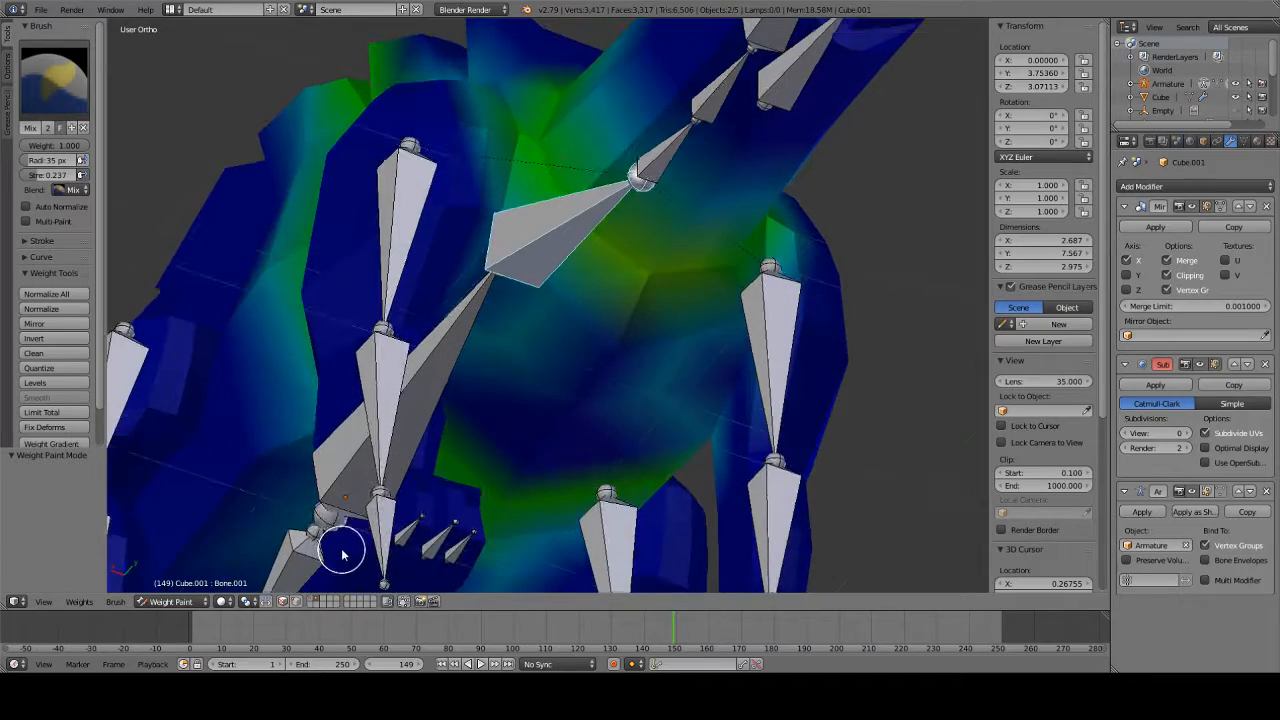
left_click(172, 600)
left_click(170, 571)
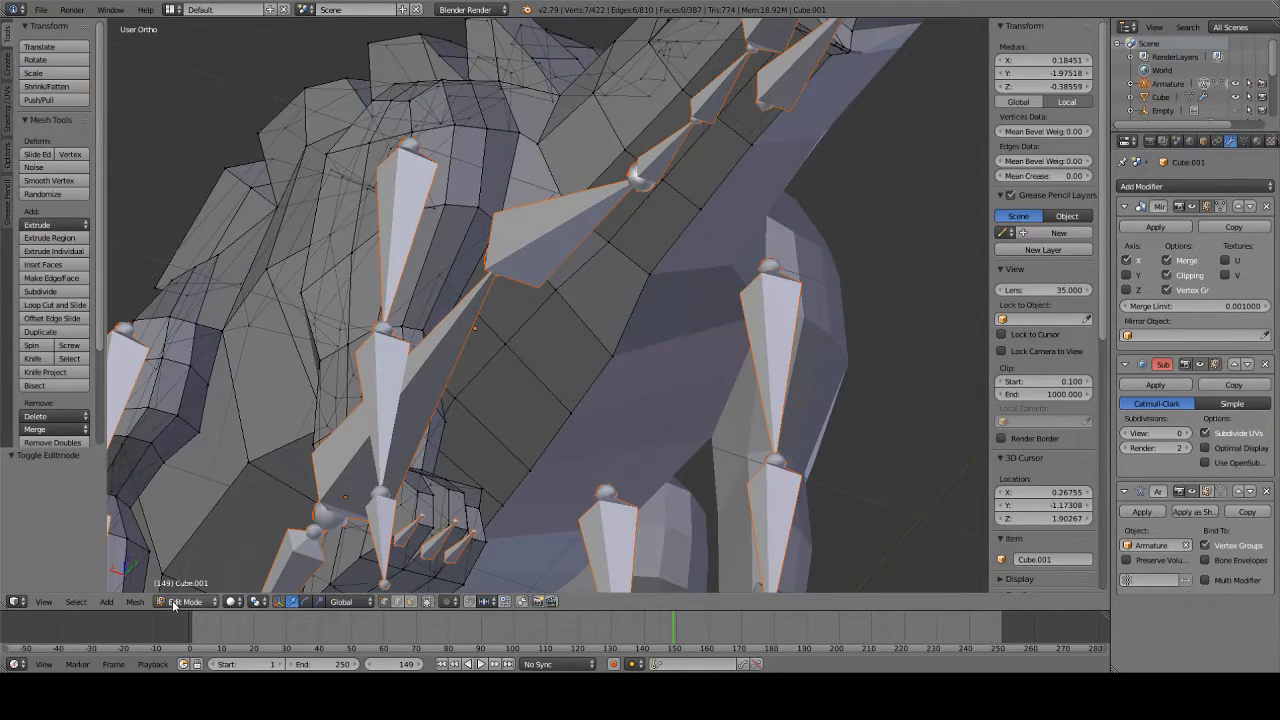
left_click(418, 603)
left_click(203, 600)
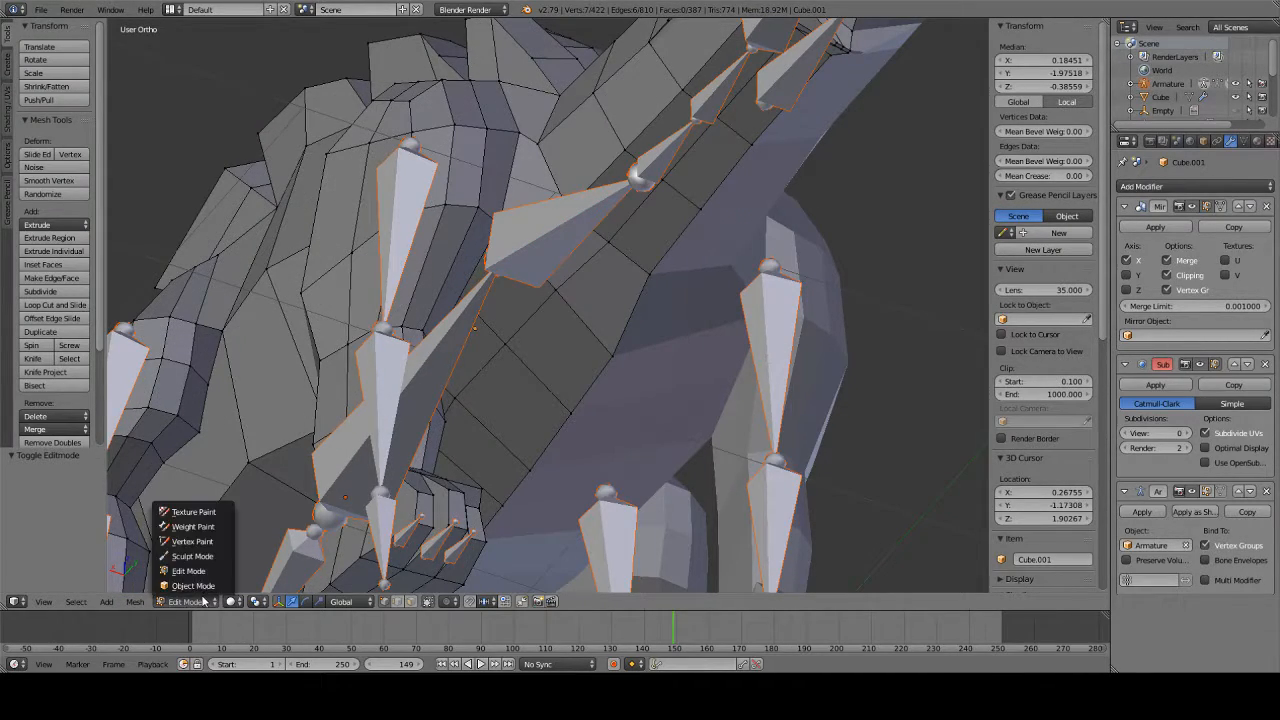
left_click(193, 527)
- Set the Mix brush strength to 1.000 and paint full Bone.001 weight across the underside of the chest between the front legs
mouse_move(534, 389)
middle_mouse_down()
mouse_move(466, 289)
mouse_move(403, 317)
mouse_move(423, 349)
mouse_move(437, 329)
middle_mouse_up()
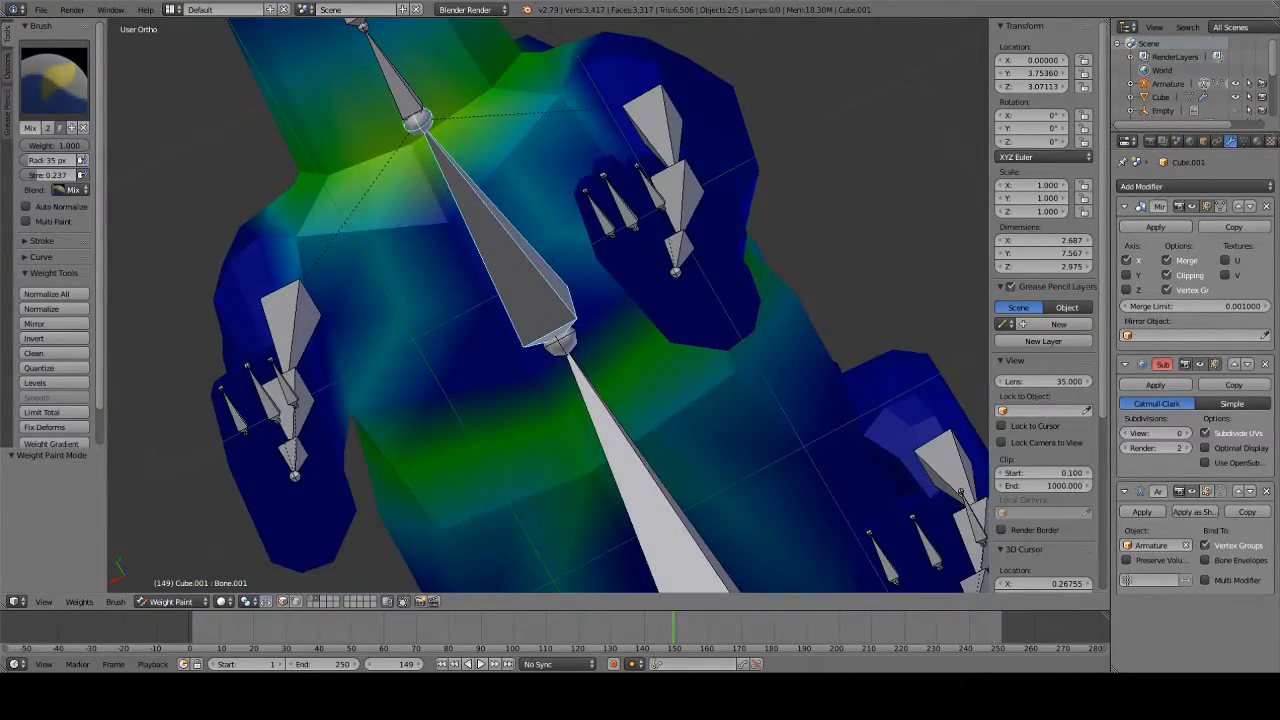
middle_click_drag(343, 270, 491, 280)
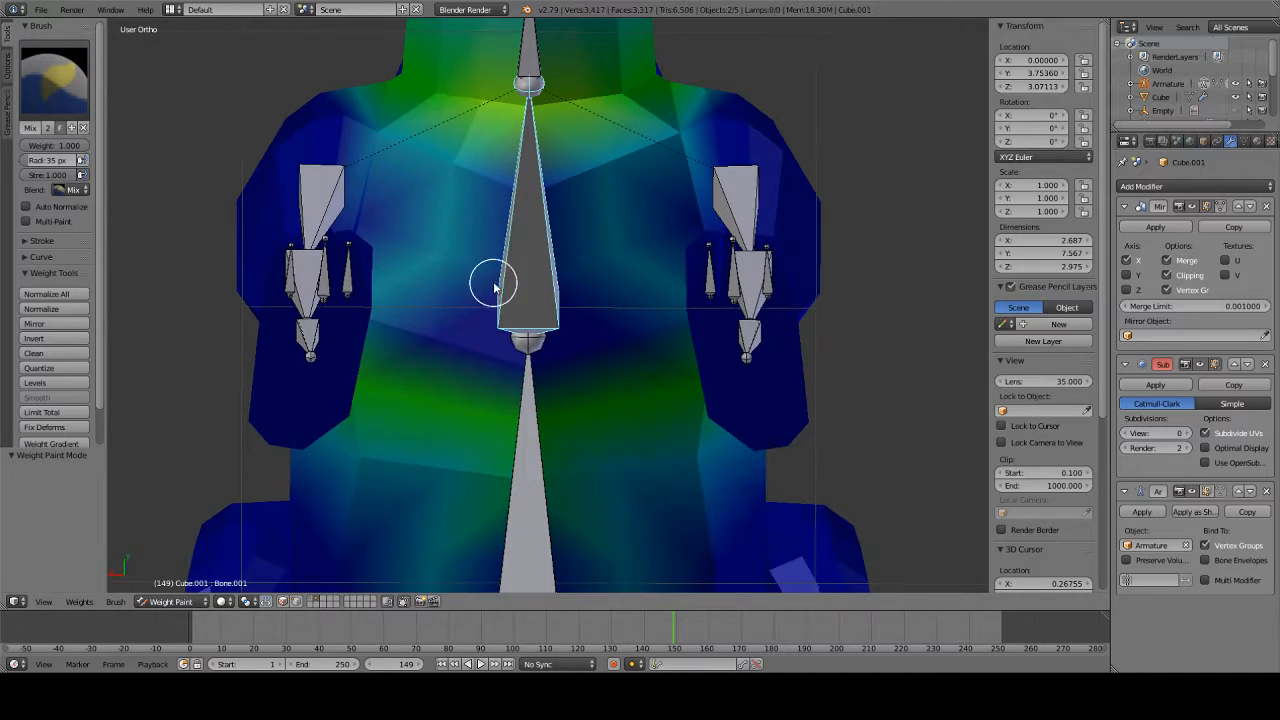
mouse_move(491, 280)
left_mouse_down()
mouse_move(517, 237)
mouse_move(531, 257)
mouse_move(531, 371)
mouse_move(640, 331)
mouse_move(613, 234)
left_mouse_up()
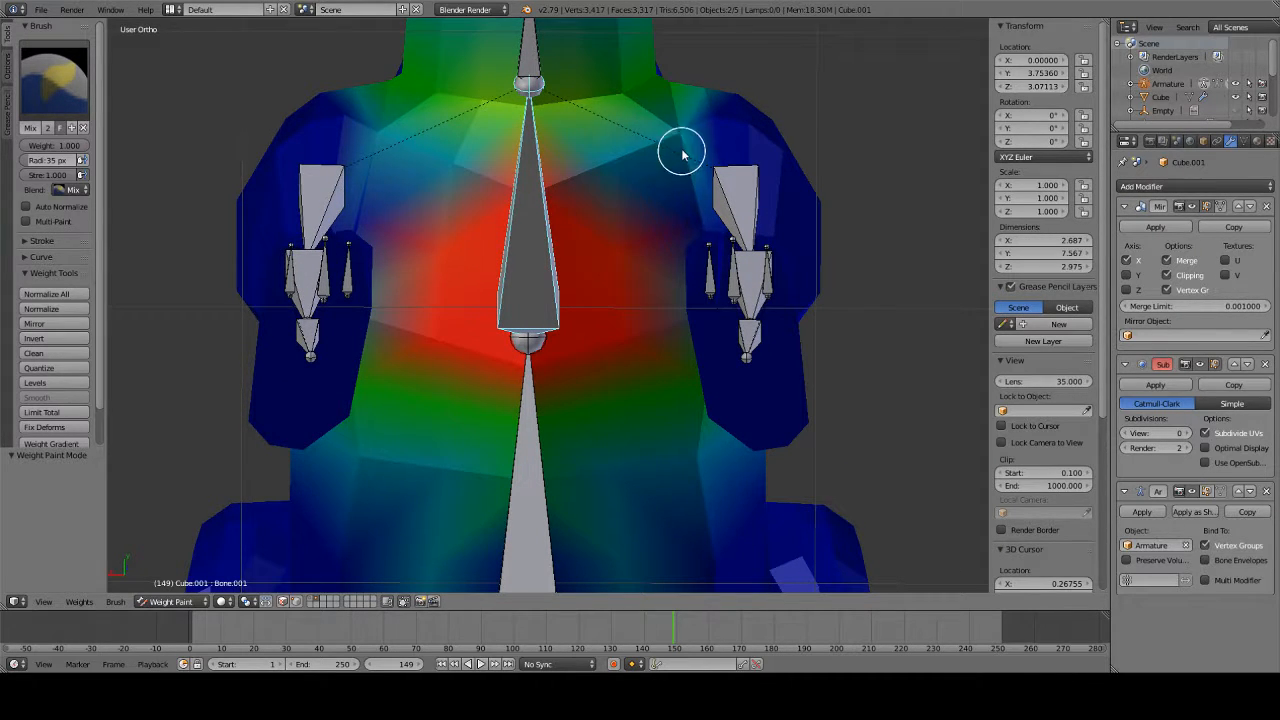
middle_click_drag(652, 229, 720, 323)
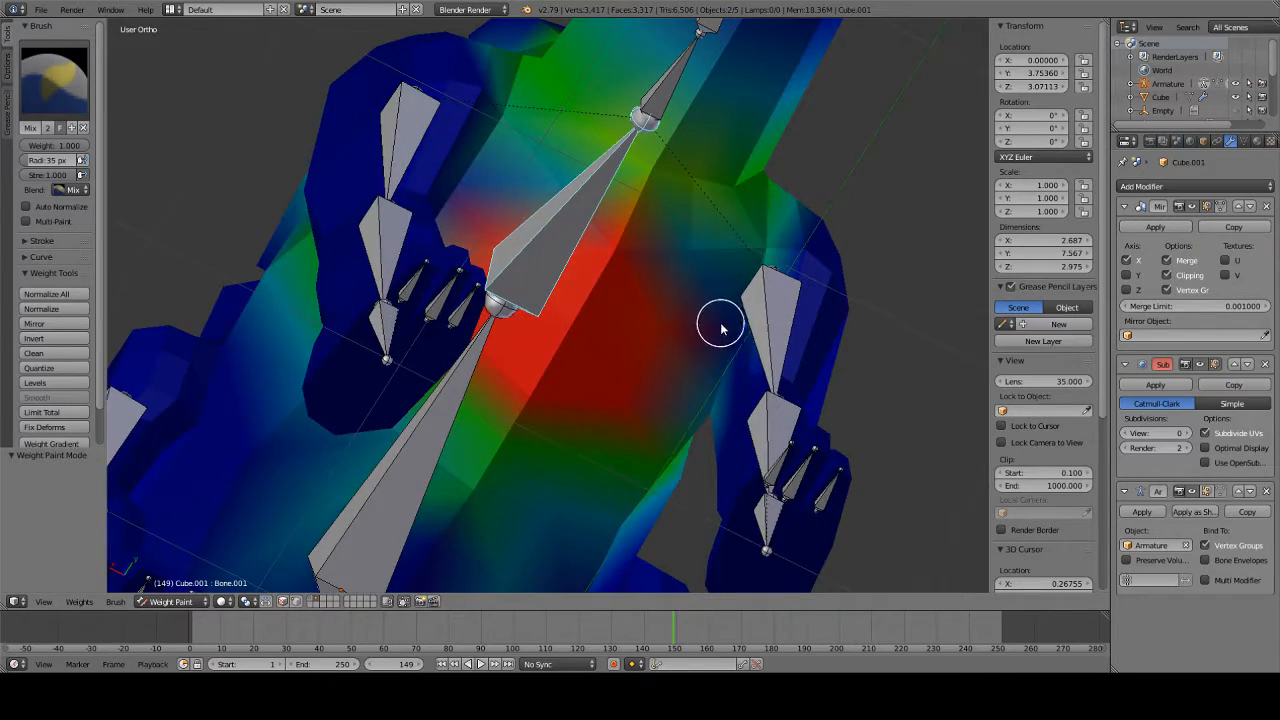
left_click_drag(645, 262, 676, 248)
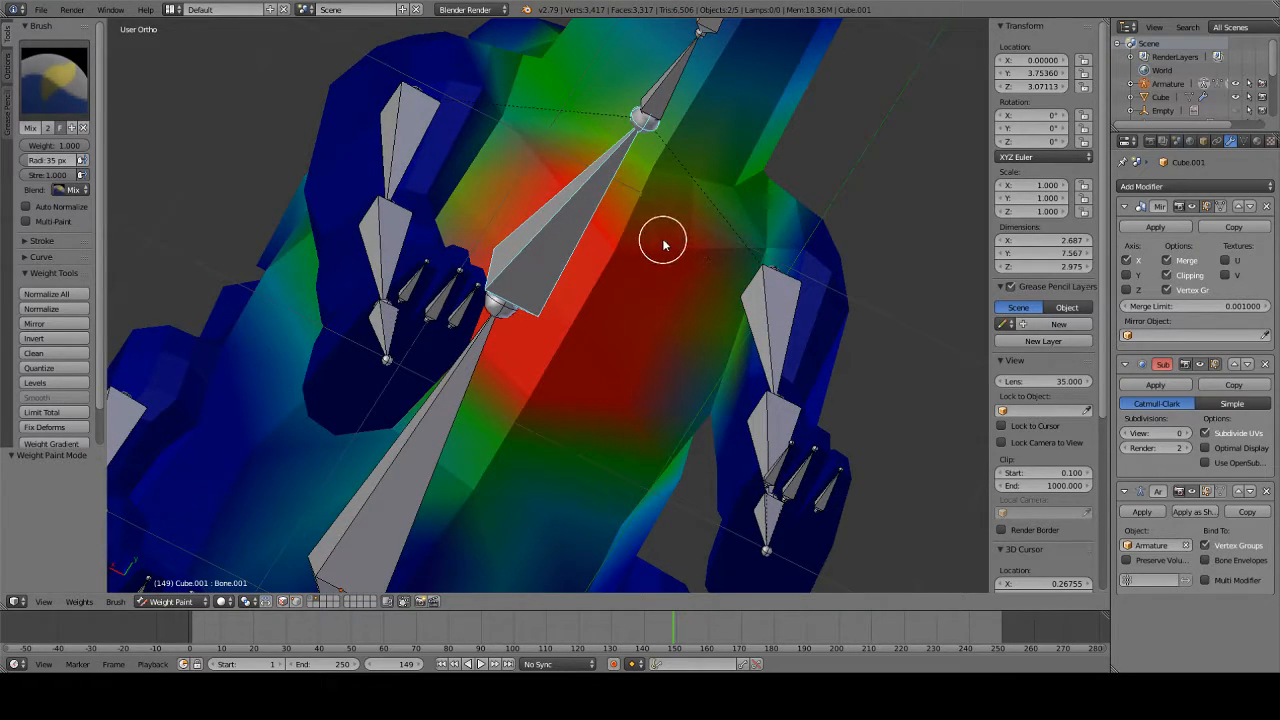
middle_click_drag(557, 309, 455, 128)
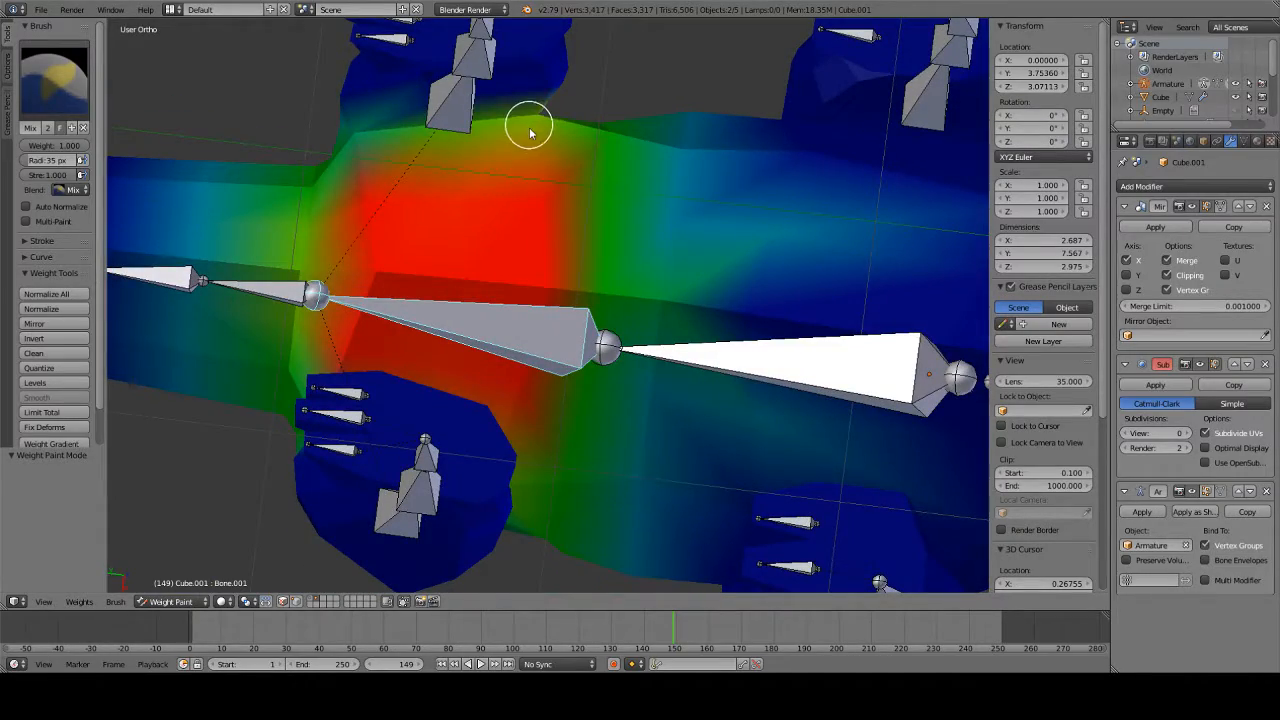
middle_click_drag(514, 300, 265, 511)
- Paint full Bone.001 weight over the upper back and its spikes between the shoulders at strength 1.000
key("KP_3")
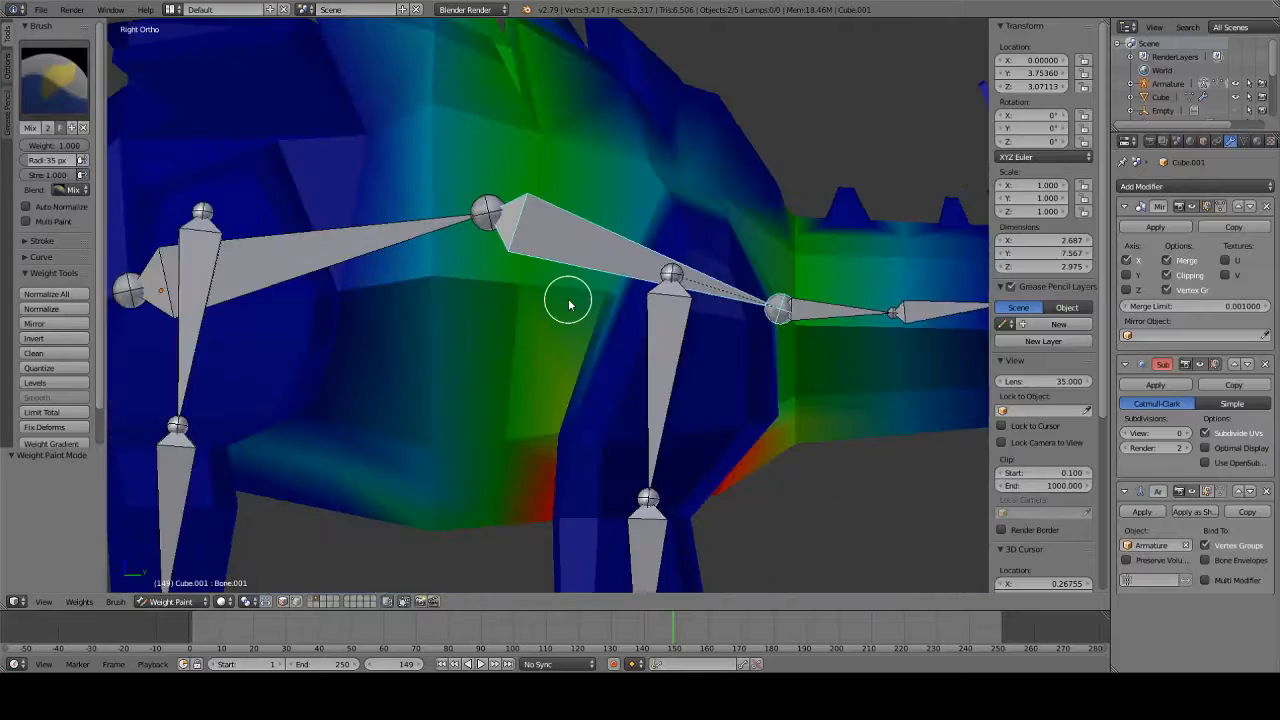
middle_click_drag(649, 162, 482, 354, "shift")
mouse_move(363, 186)
left_mouse_down()
mouse_move(431, 266)
mouse_move(451, 260)
mouse_move(486, 334)
mouse_move(593, 381)
mouse_move(600, 402)
mouse_move(491, 237)
mouse_move(432, 174)
mouse_move(417, 177)
left_mouse_up()
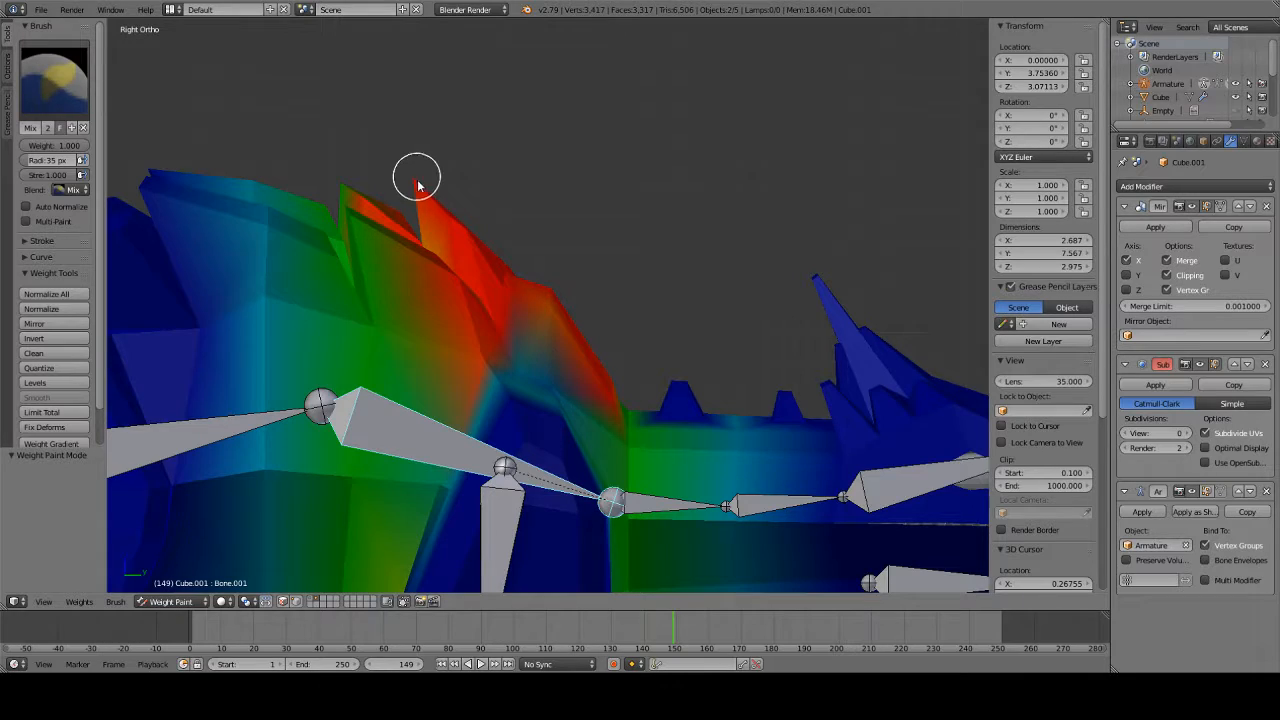
mouse_move(474, 171)
middle_mouse_down()
mouse_move(480, 223)
mouse_move(417, 285)
mouse_move(537, 320)
mouse_move(486, 349)
middle_mouse_up()
left_click_drag(478, 363, 403, 377)
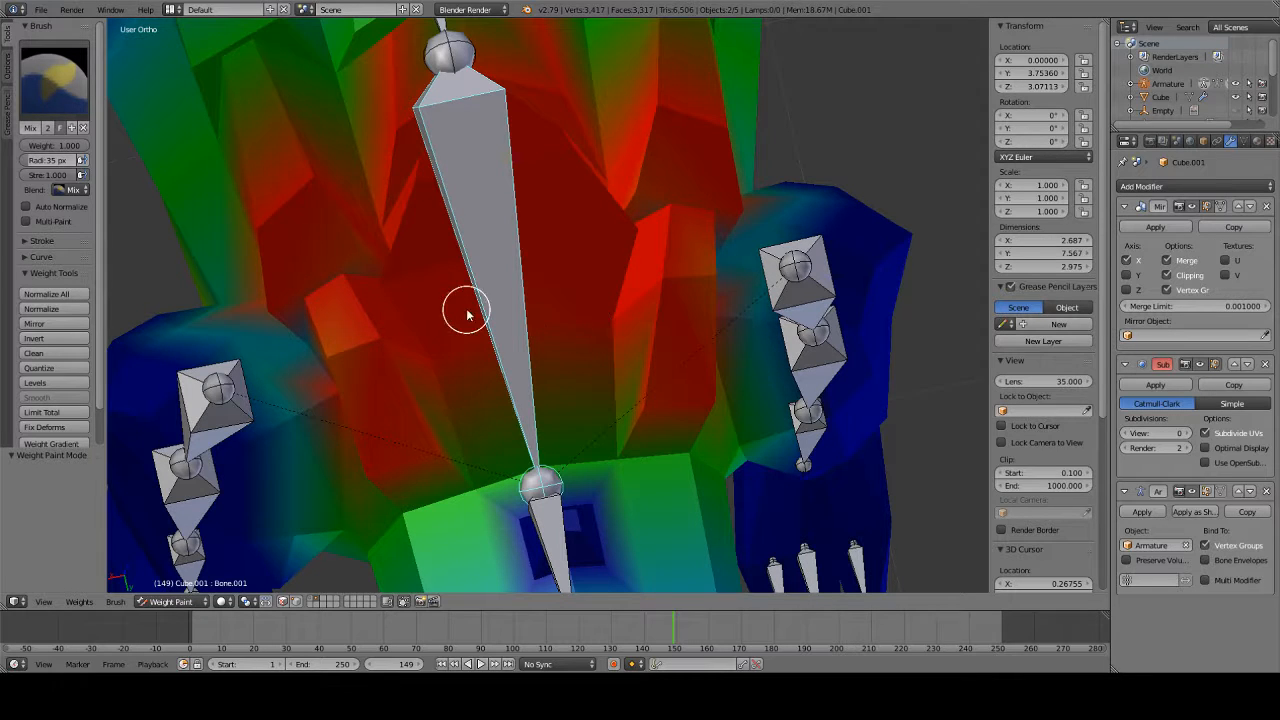
left_click_drag(466, 315, 466, 304)
key("ctrl+z")
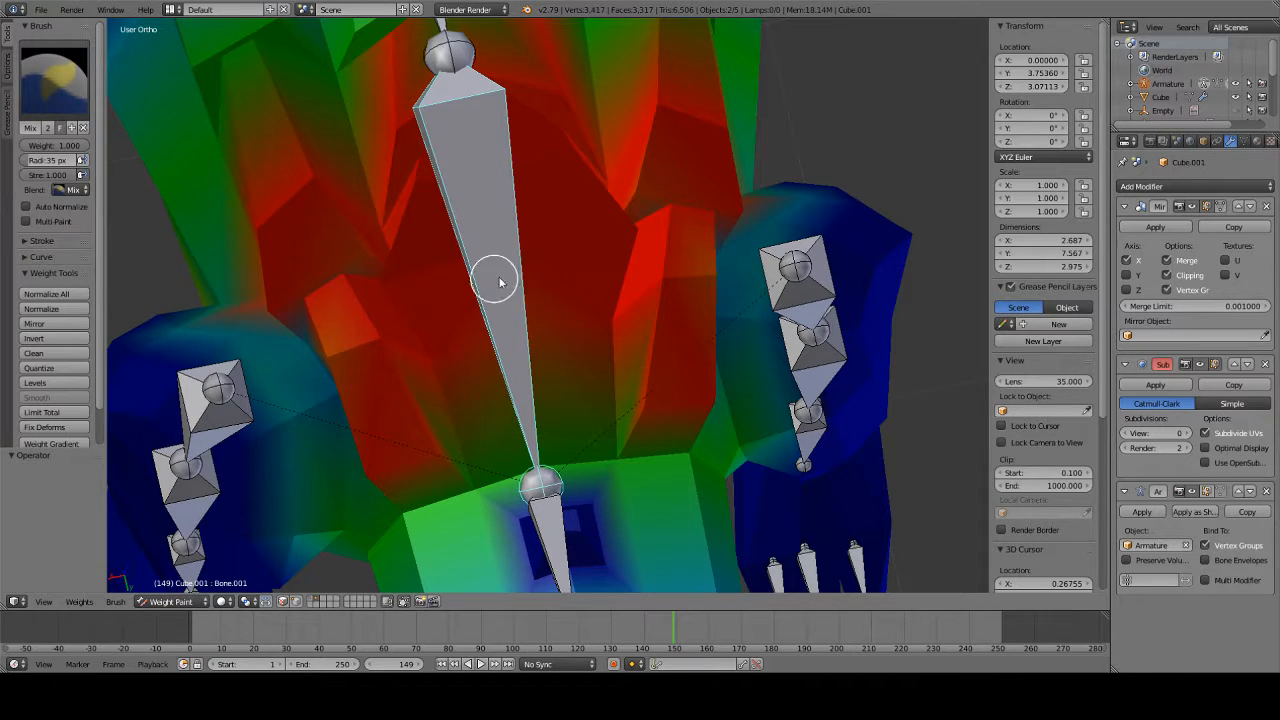
middle_click_drag(493, 292, 557, 288)
left_click_drag(467, 458, 479, 443)
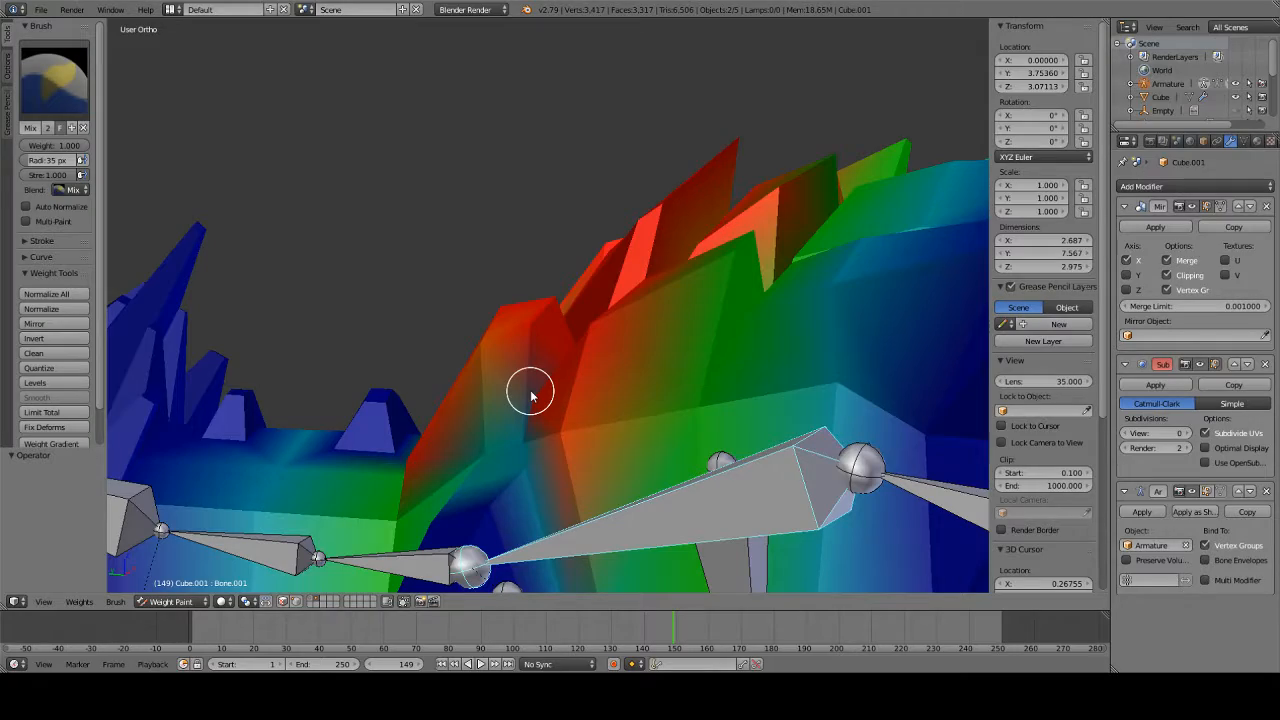
- Test-rotate Bone.001 in several directions to check how the chest and neck deform, cancelling each rotation
mouse_move(531, 396)
middle_mouse_down()
mouse_move(606, 334)
mouse_move(534, 443)
mouse_move(676, 352)
mouse_move(451, 266)
mouse_move(434, 160)
mouse_move(757, 429)
middle_mouse_up()
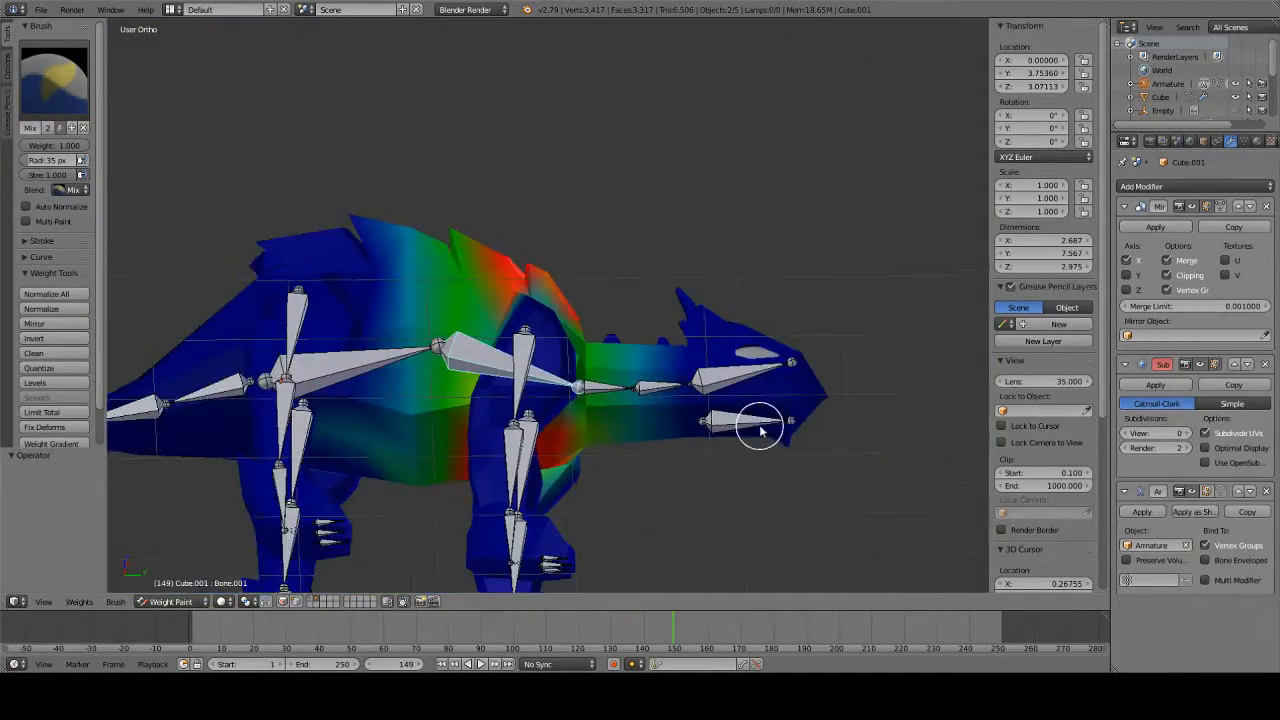
key("r")
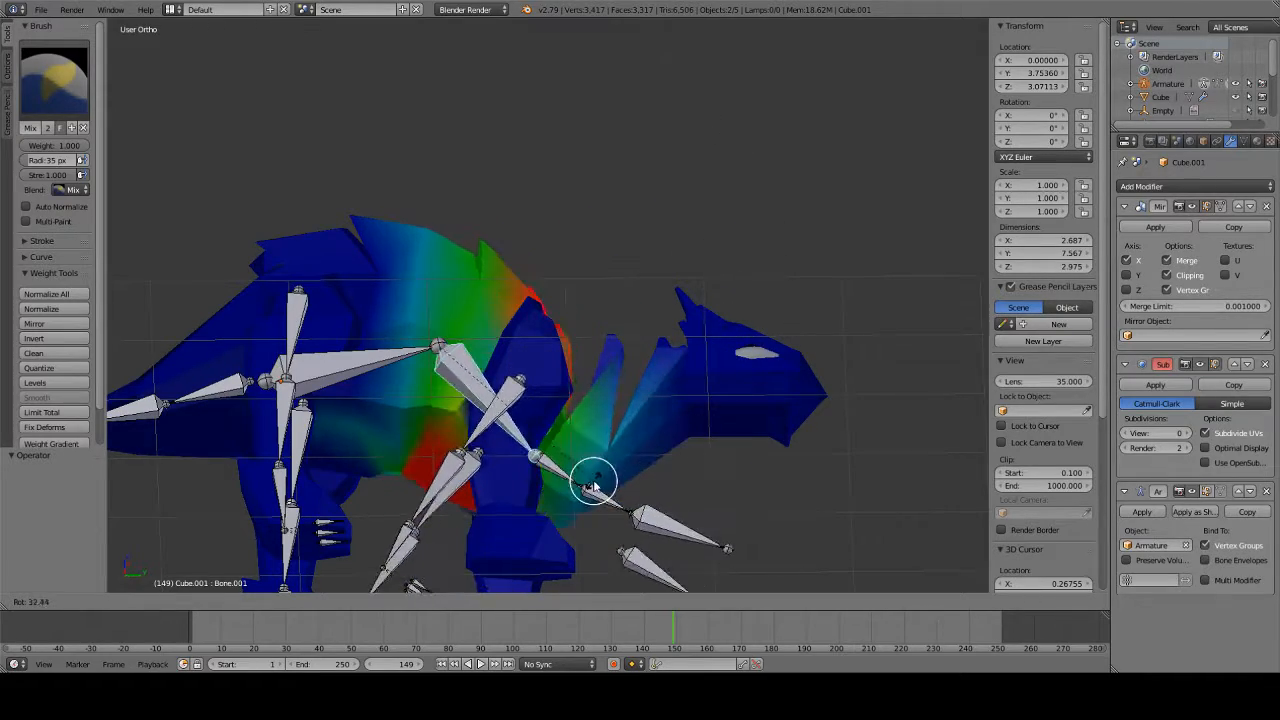
right_click(604, 280)
middle_click_drag(738, 394, 637, 425)
key("r")
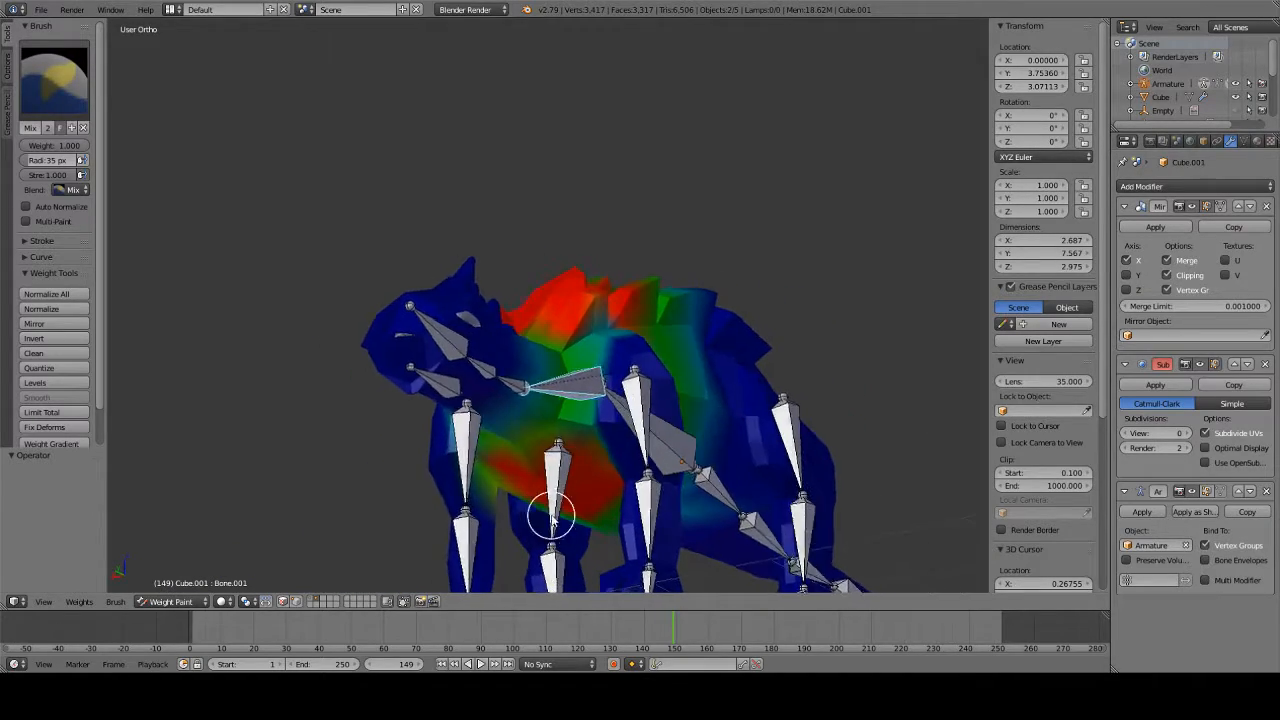
right_click(550, 459)
middle_click_drag(551, 460, 783, 528)
right_click(551, 459)
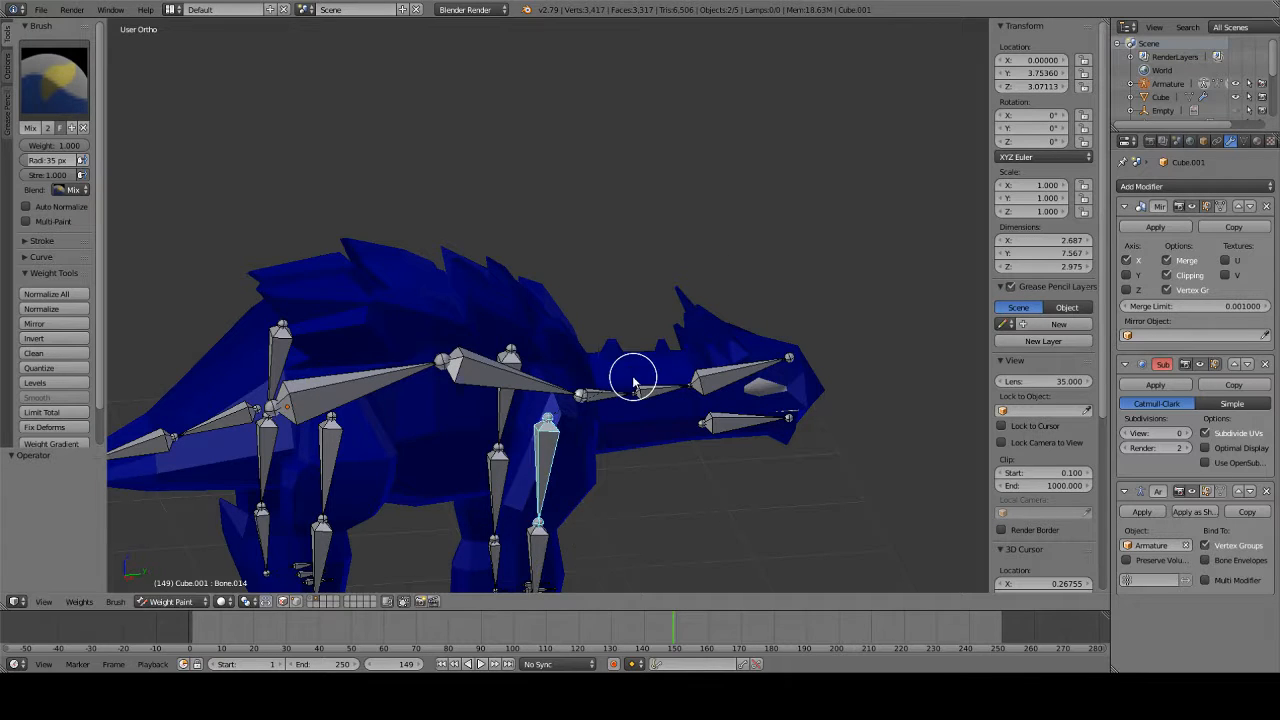
right_click(521, 381)
key("r")
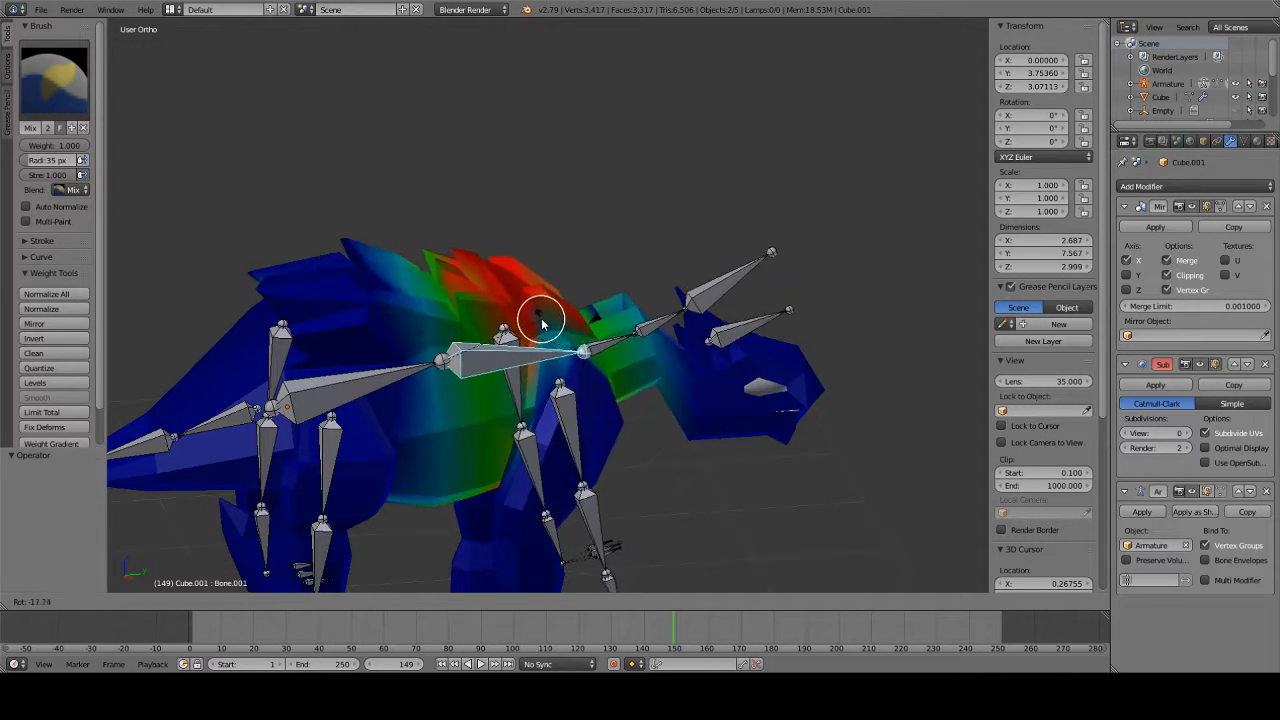
right_click(543, 340)
- Select Bone.002, set the Mix brush strength to 0.487 and paint a weight band around the base of the neck
middle_click_drag(543, 344, 613, 401)
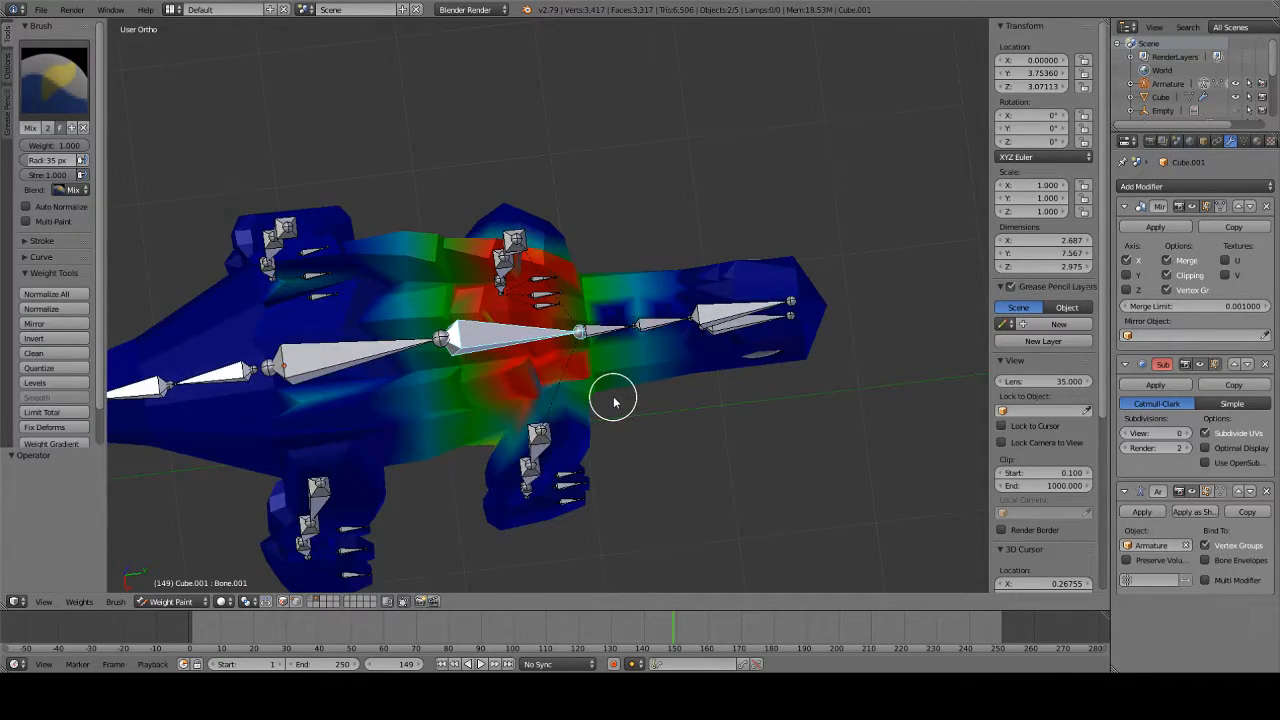
scroll(614, 401, "up", 5)
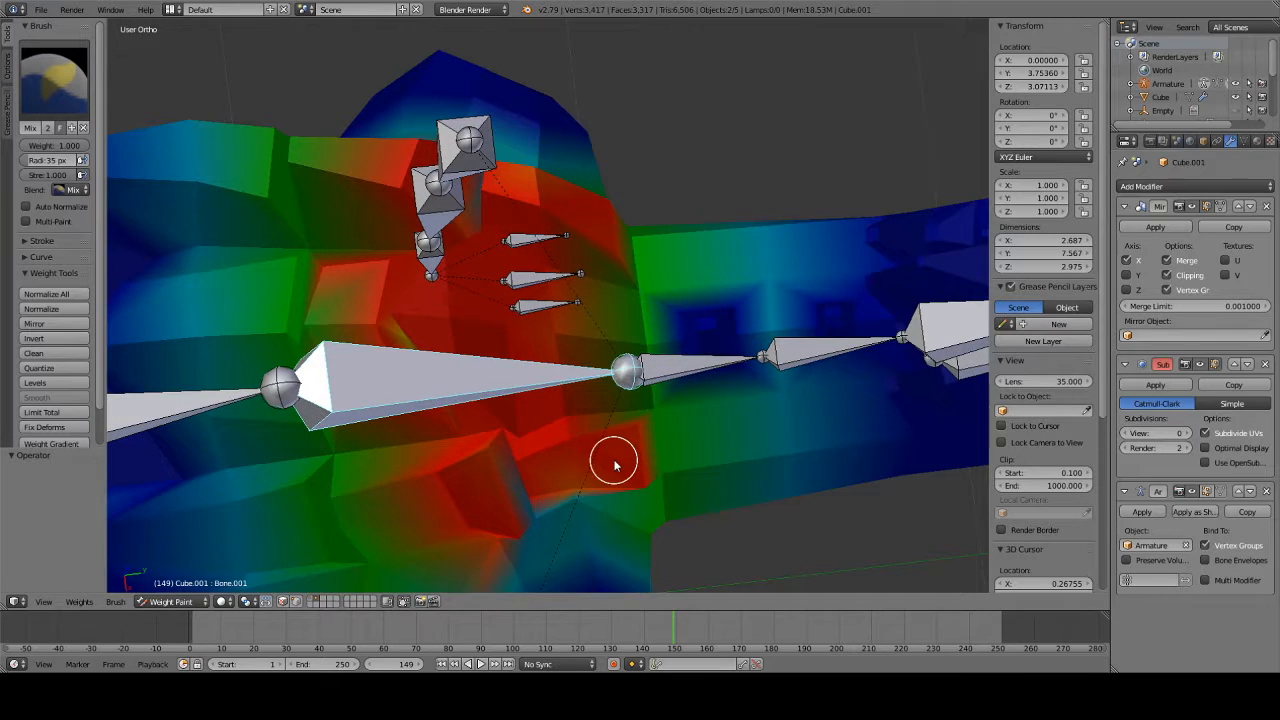
right_click(670, 375)
middle_click_drag(874, 514, 814, 398)
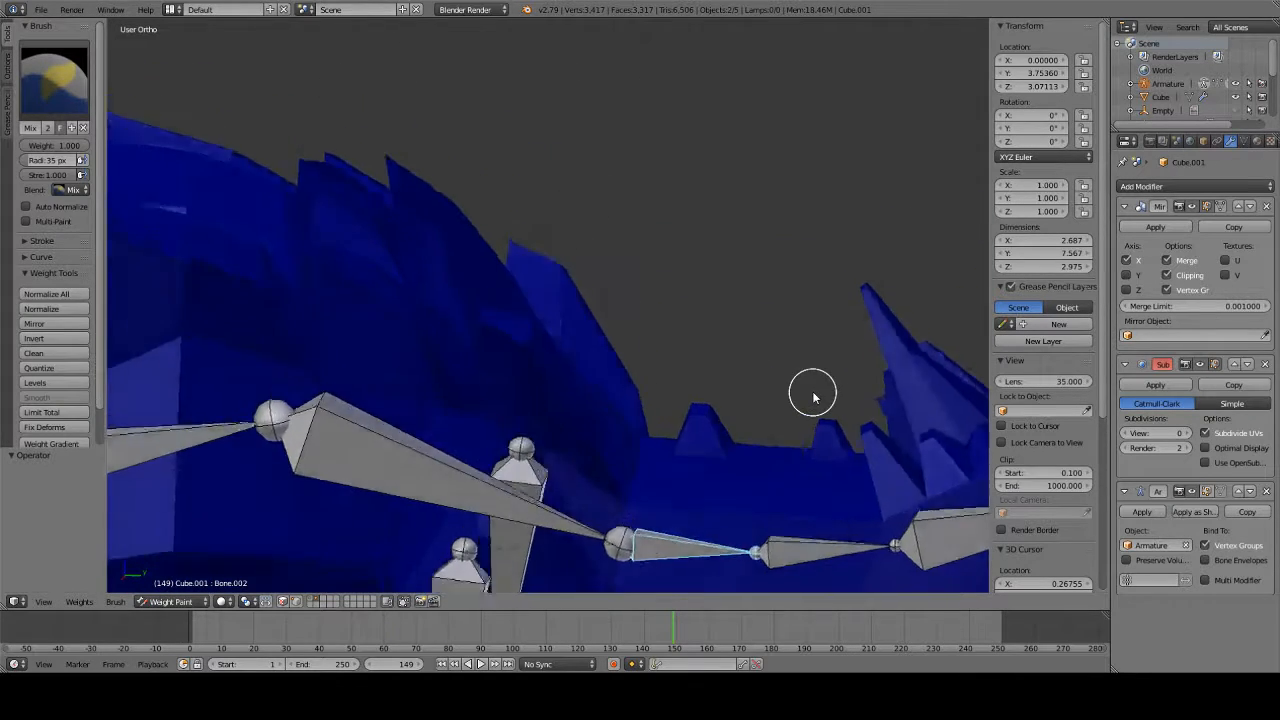
key("KP_3")
middle_click_drag(812, 474, 773, 261, "shift")
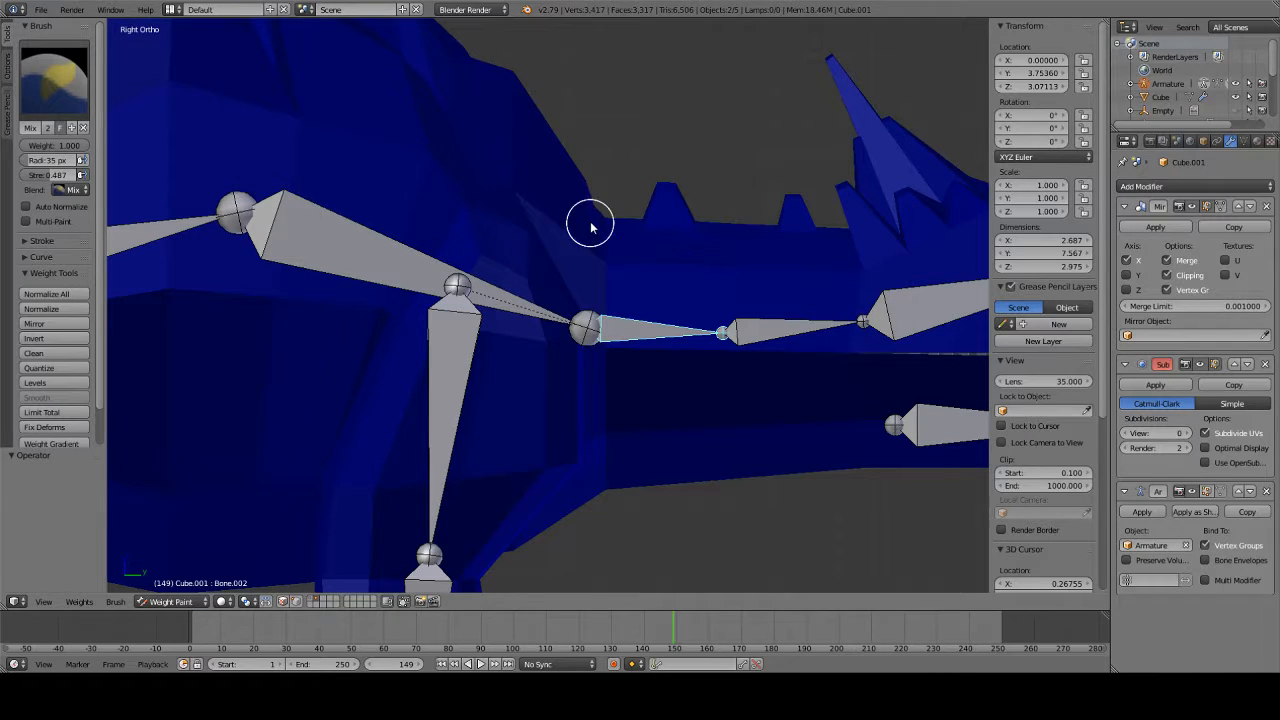
left_click_drag(600, 207, 611, 533)
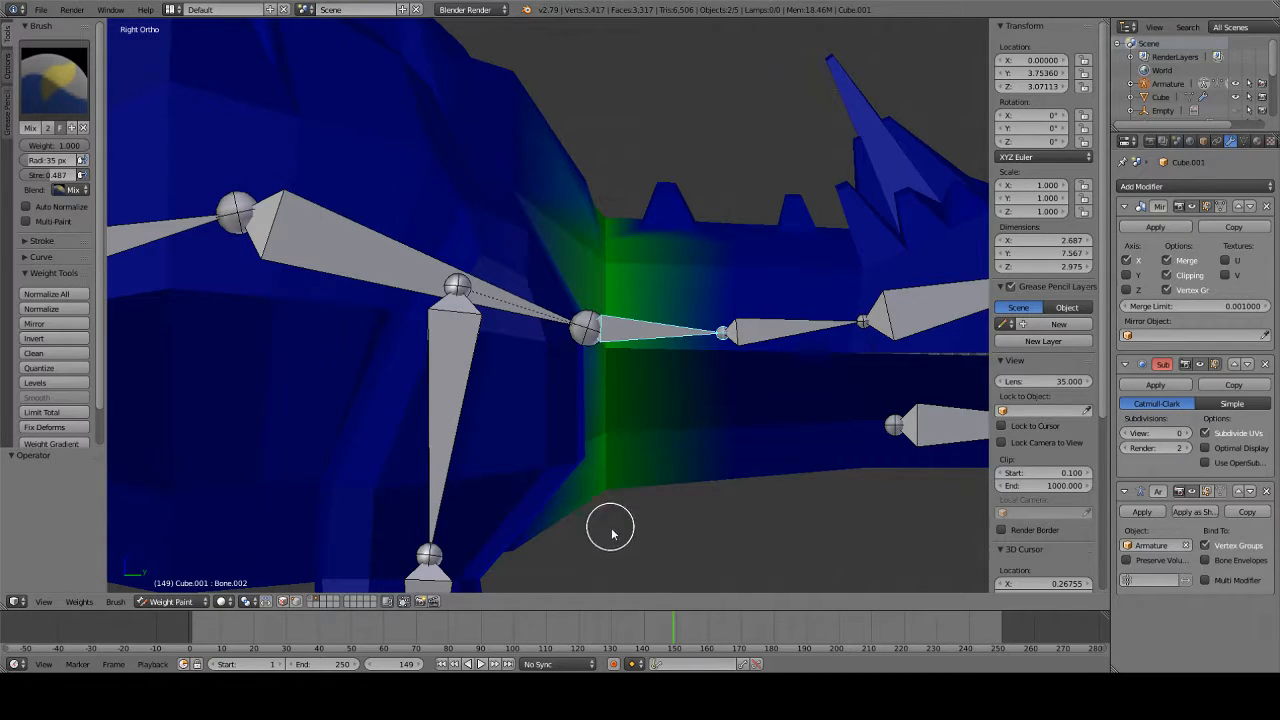
key("shift+w")
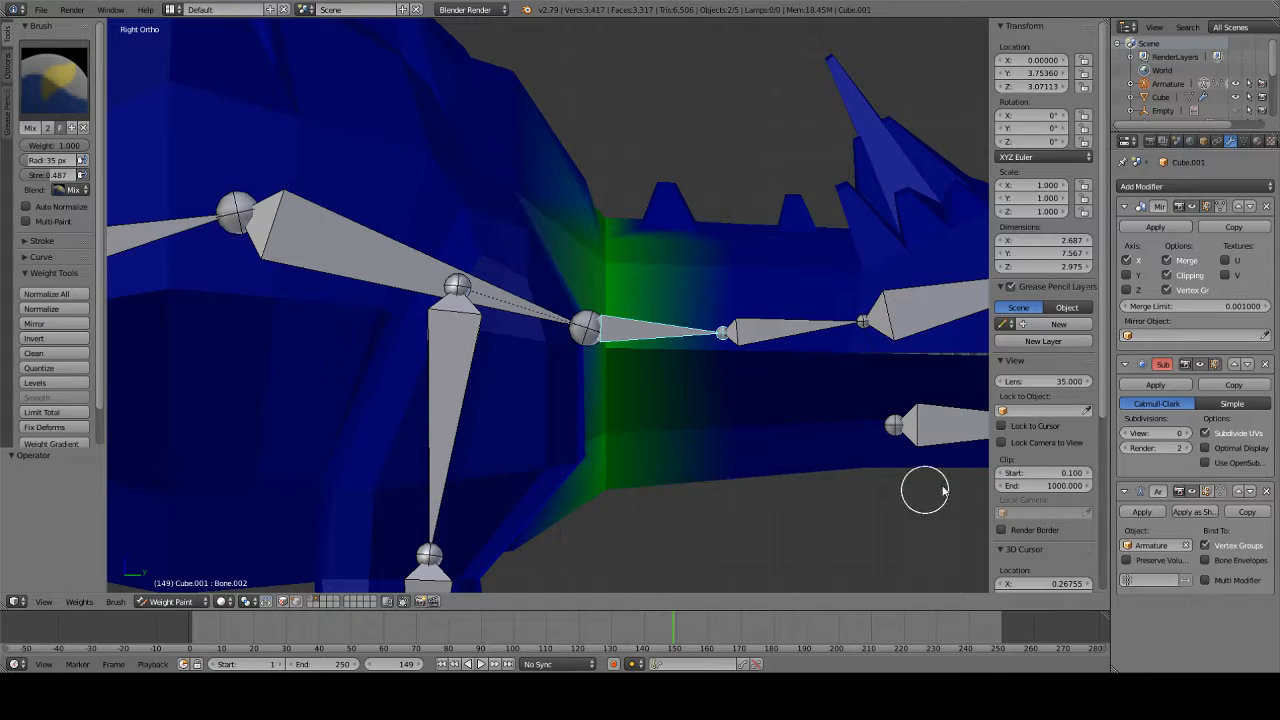
- Paint a second Bone.002 weight band around the middle of the neck at strength 0.487
middle_click_drag(773, 486, 761, 474, "shift")
mouse_move(727, 205)
left_mouse_down()
mouse_move(714, 351)
mouse_move(729, 571)
left_mouse_up()
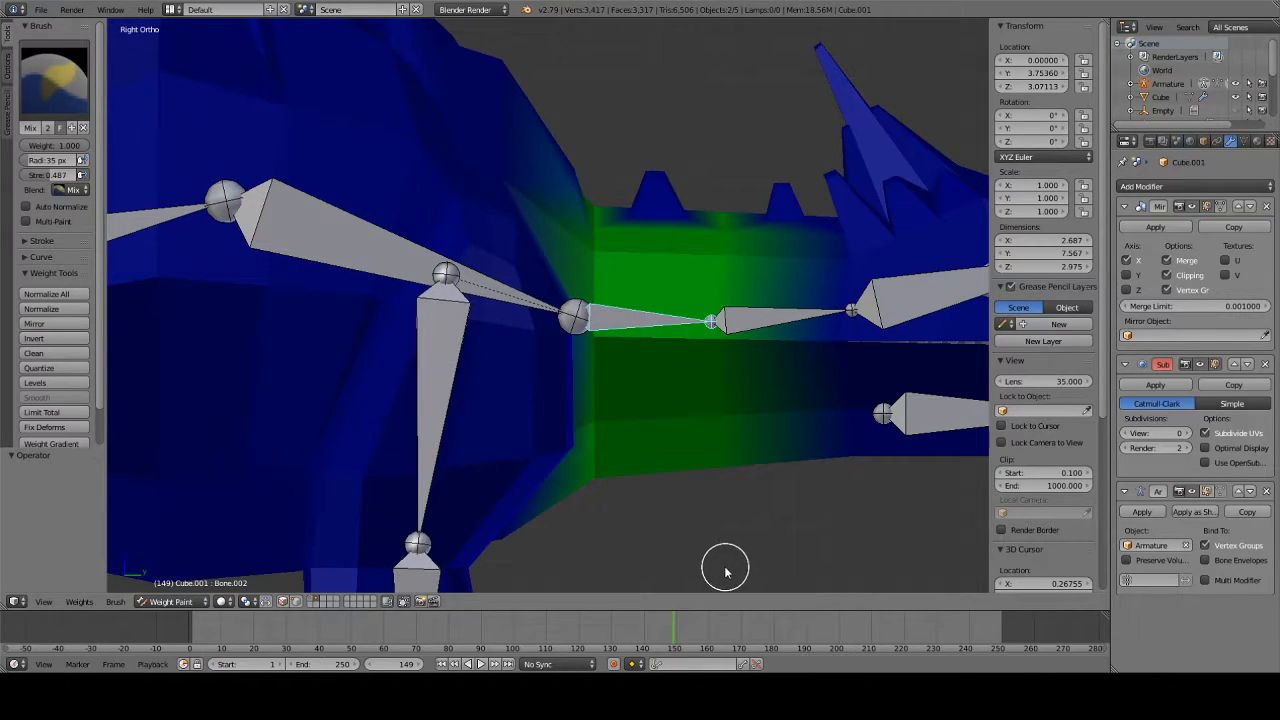
left_click(69, 90)
scroll(674, 137, "up", 2)
scroll(674, 137, "down", 3)
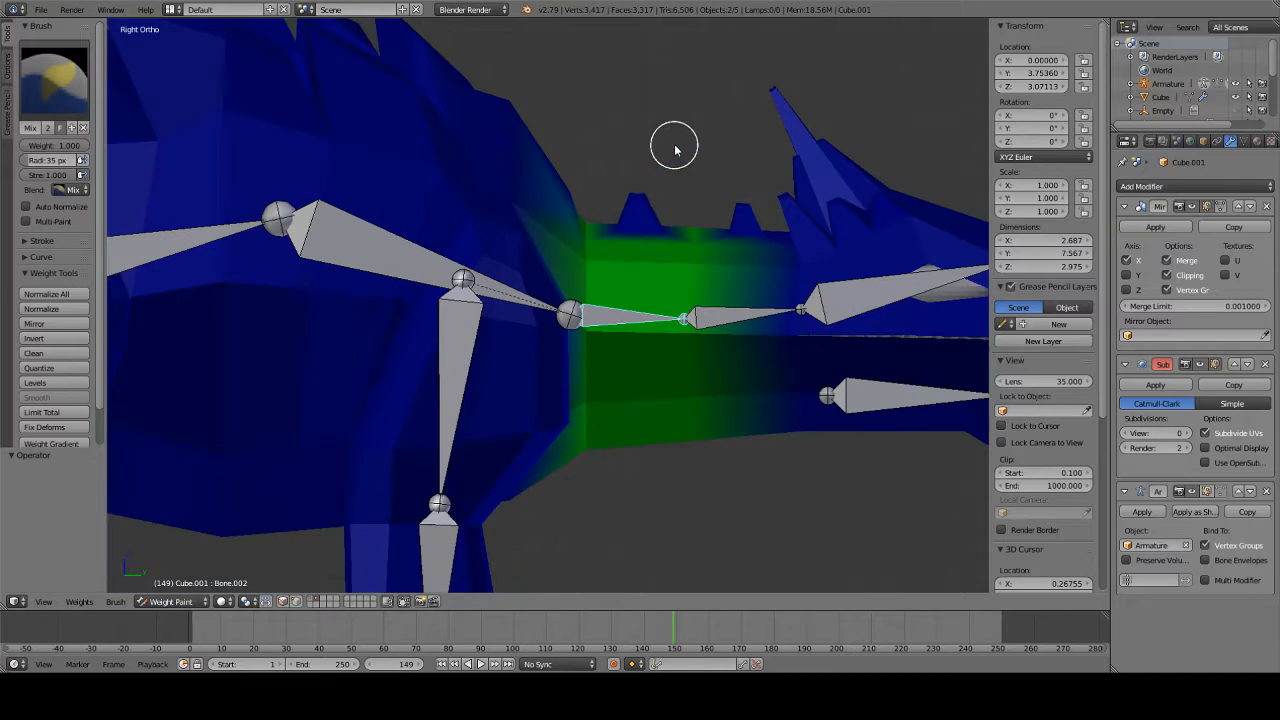
- Inspect the neck's edges and vertices in Edit Mode and return to Weight Paint mode
left_click(172, 601)
left_click(182, 567)
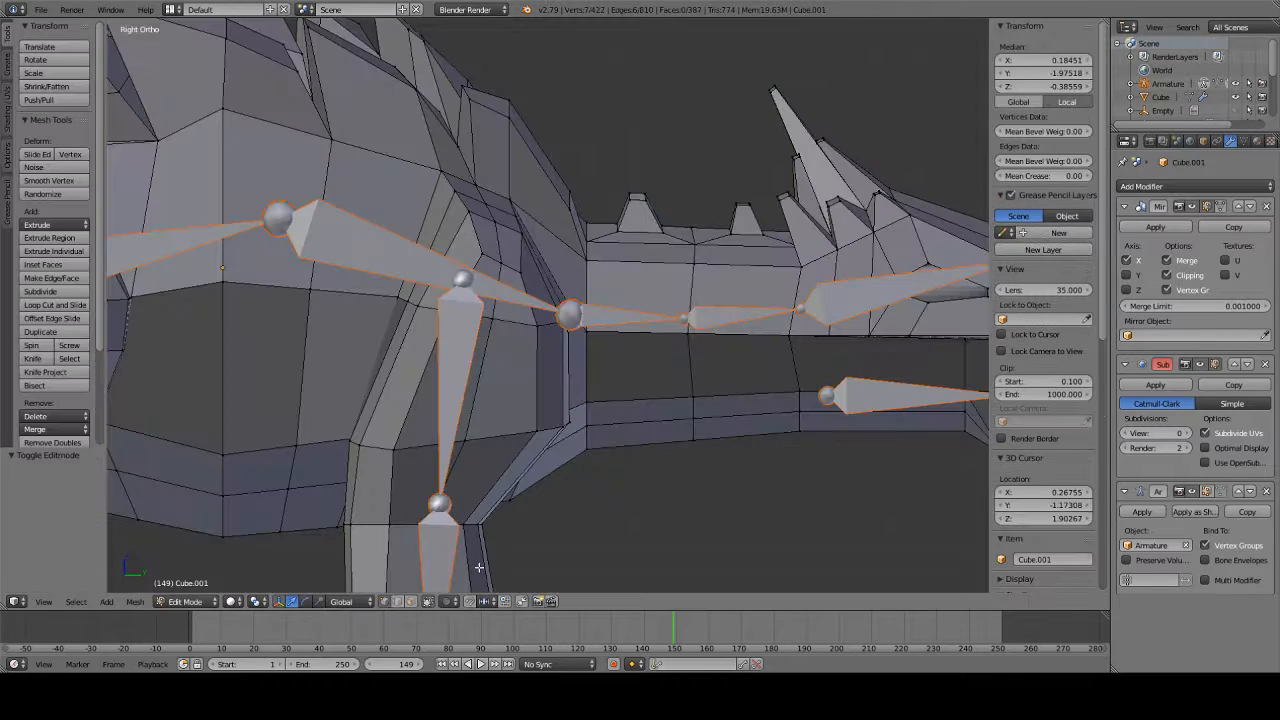
left_click(185, 601)
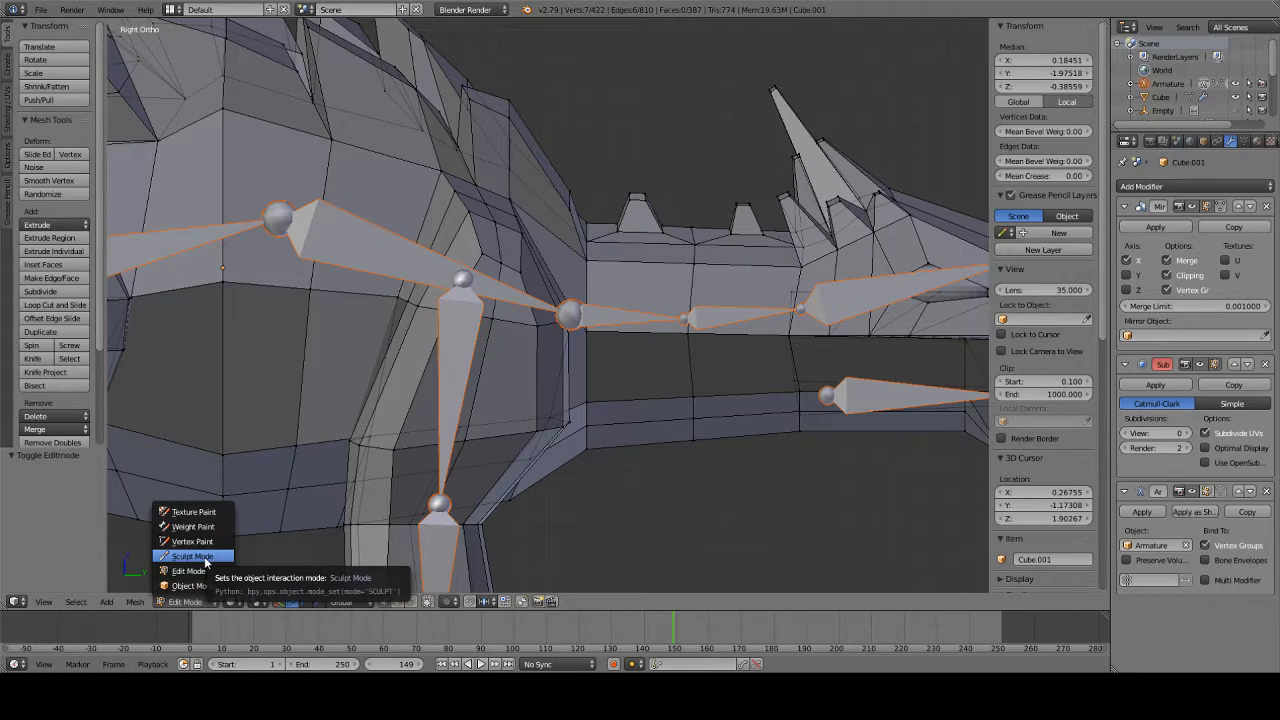
left_click(213, 527)
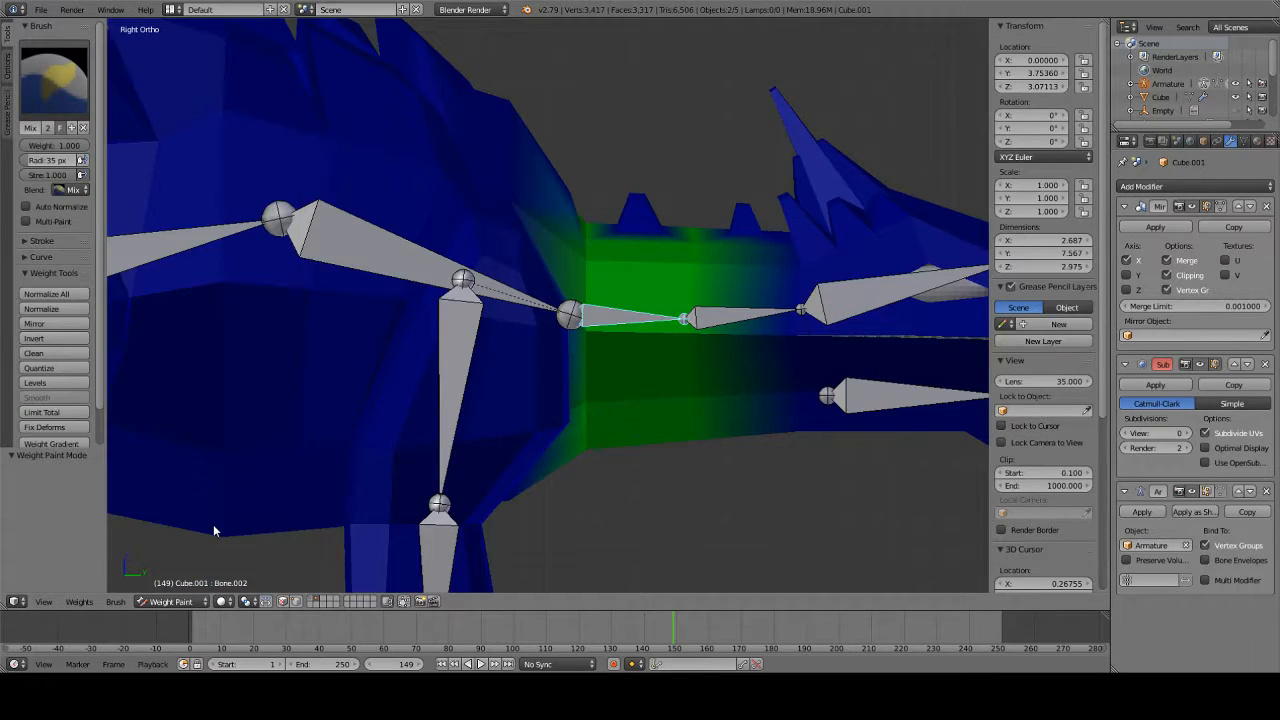
- Try painting the rear neck spike with Bone.002 weight at strength 1.000 and test-rotate the bone, cancelling the rotation
scroll(415, 400, "down", 4)
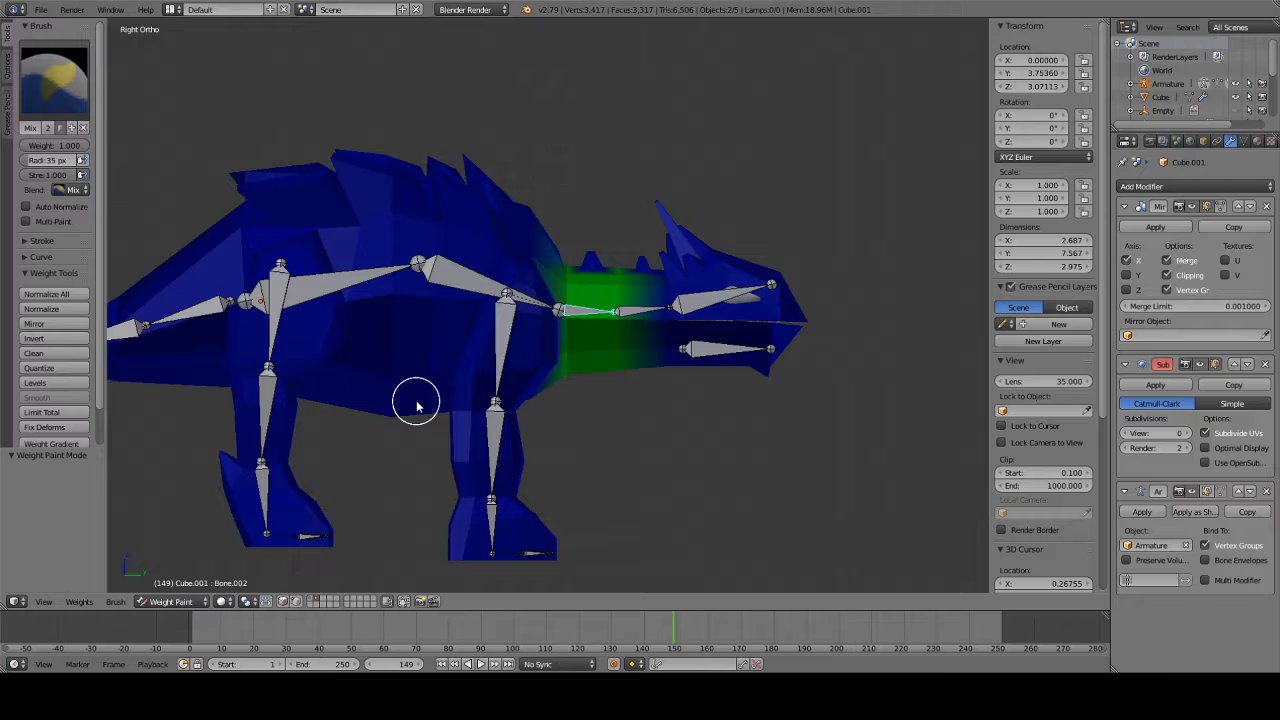
scroll(565, 288, "up", 6)
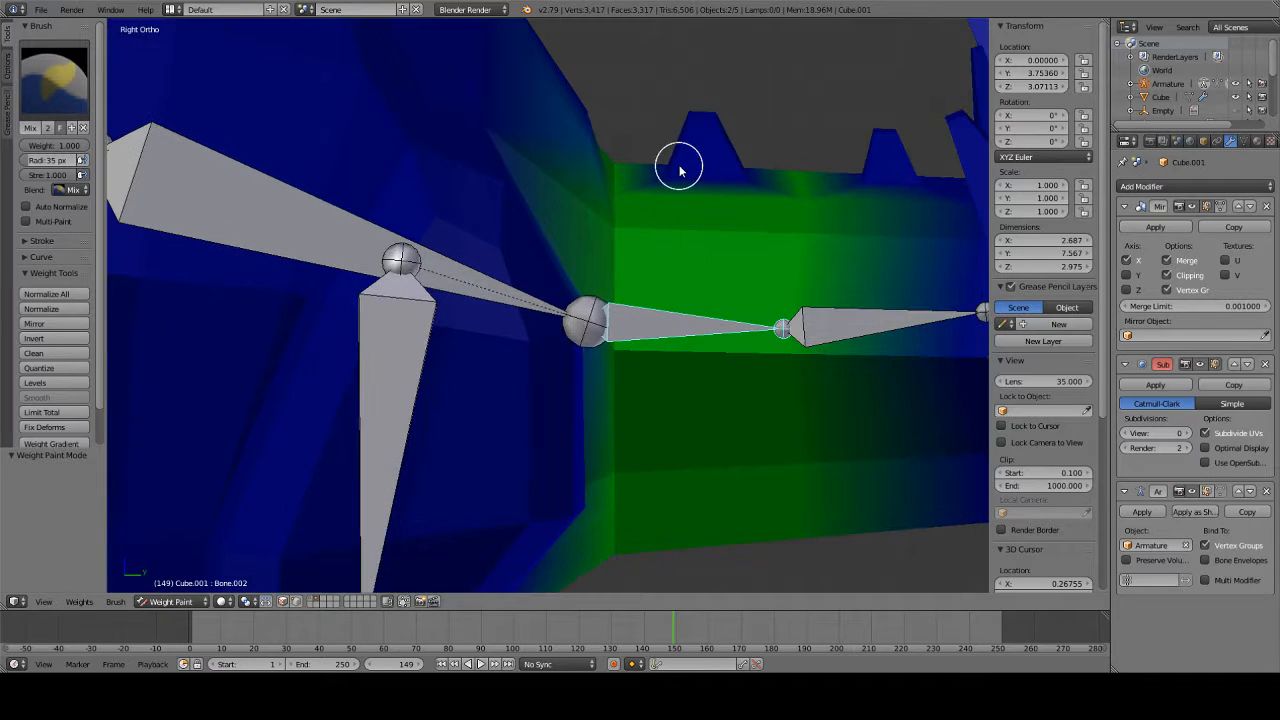
mouse_move(706, 88)
left_mouse_down()
mouse_move(717, 171)
mouse_move(680, 163)
mouse_move(760, 154)
mouse_move(717, 134)
mouse_move(673, 160)
left_mouse_up()
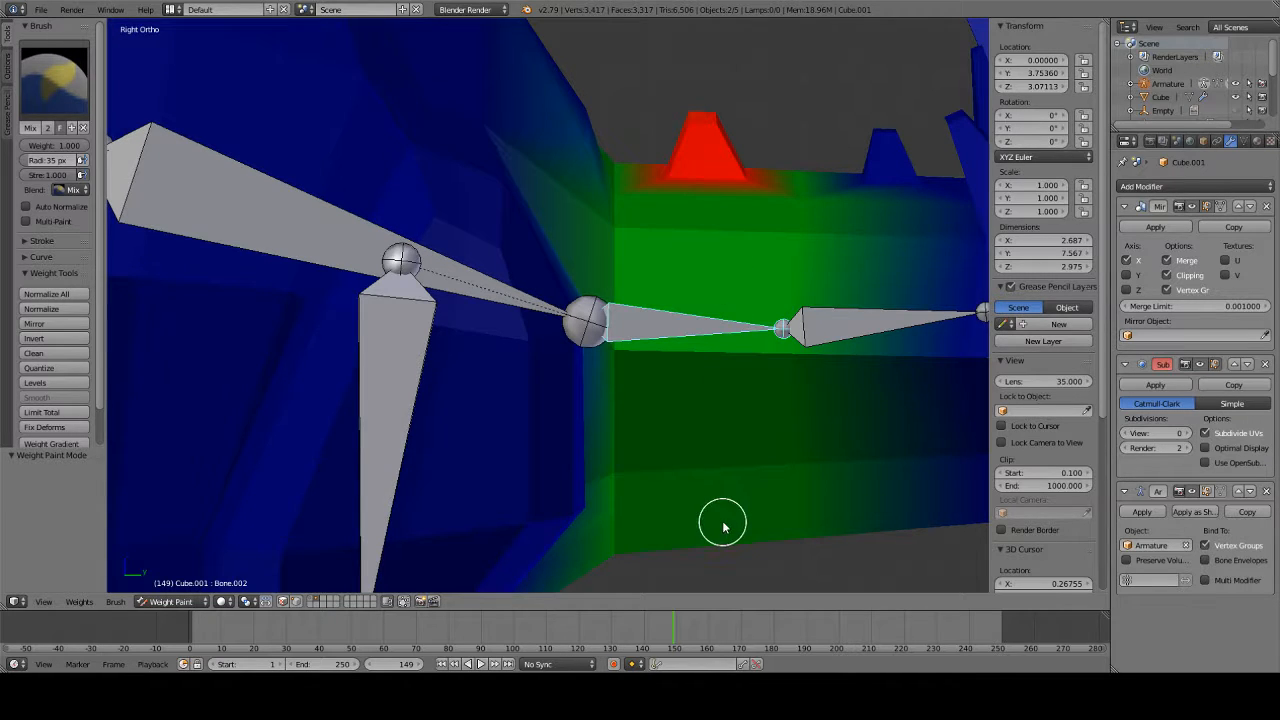
middle_click_drag(909, 266, 714, 272, "shift")
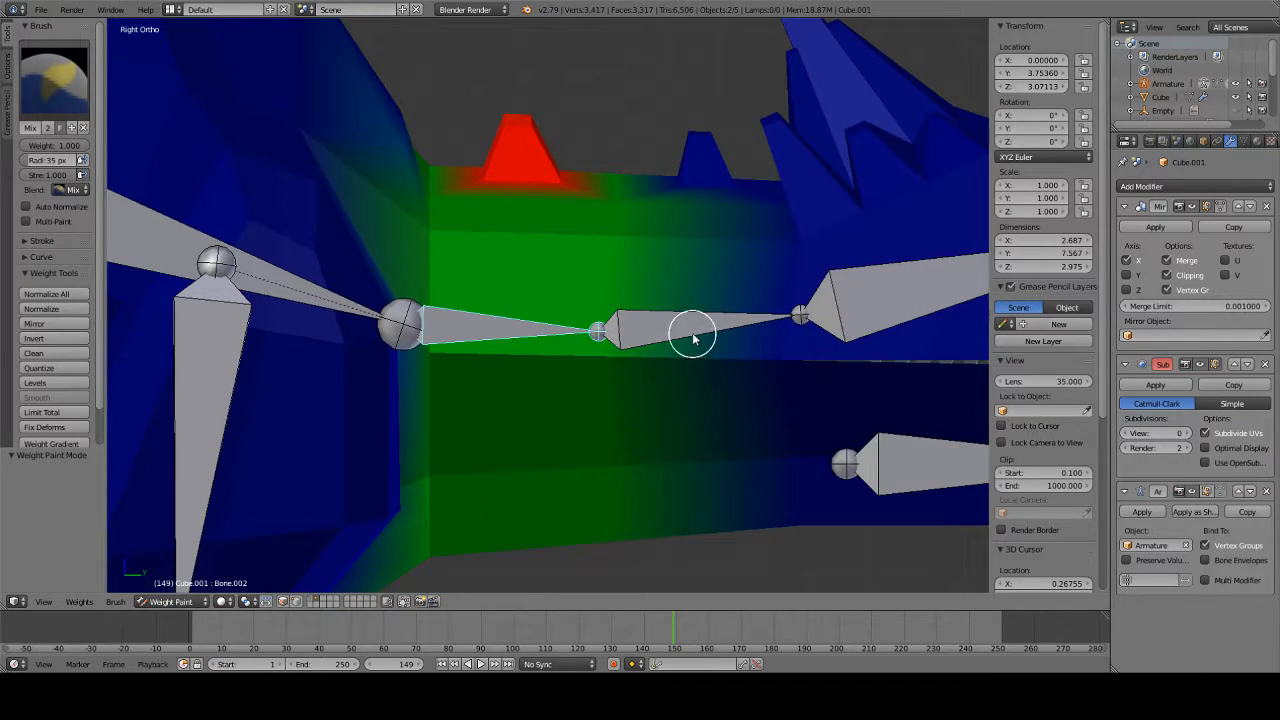
key("r")
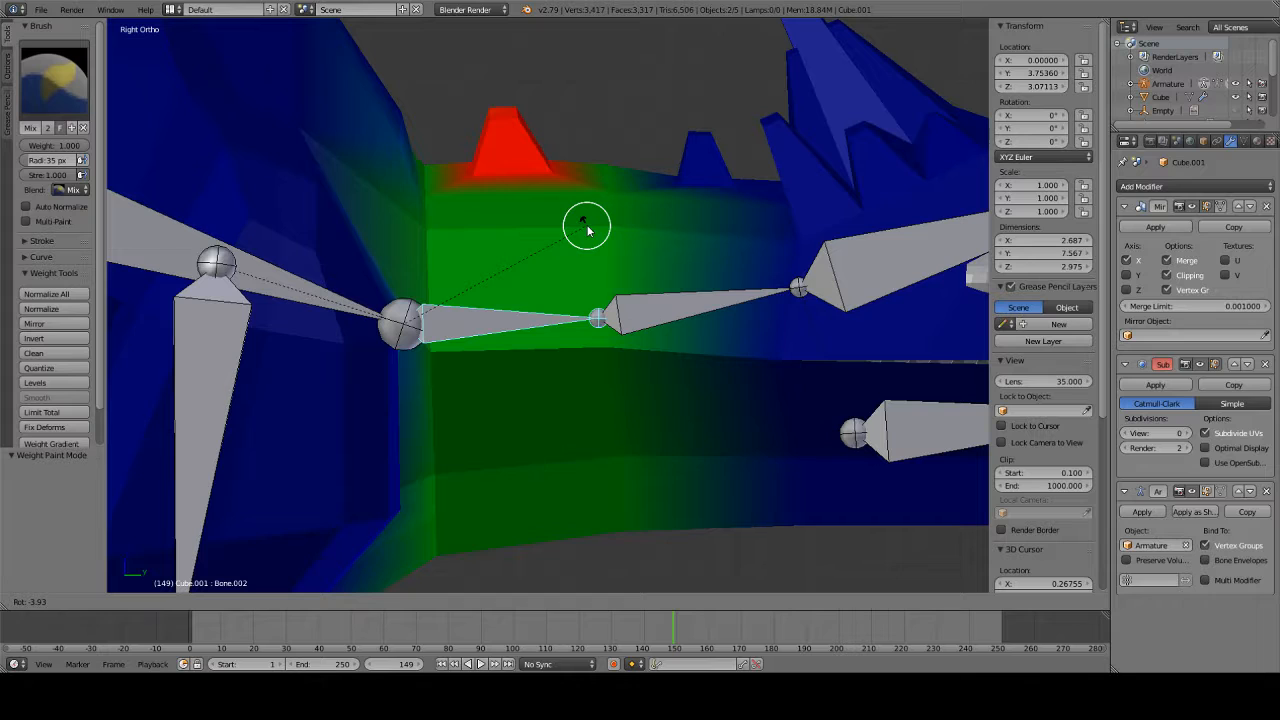
right_click(570, 211)
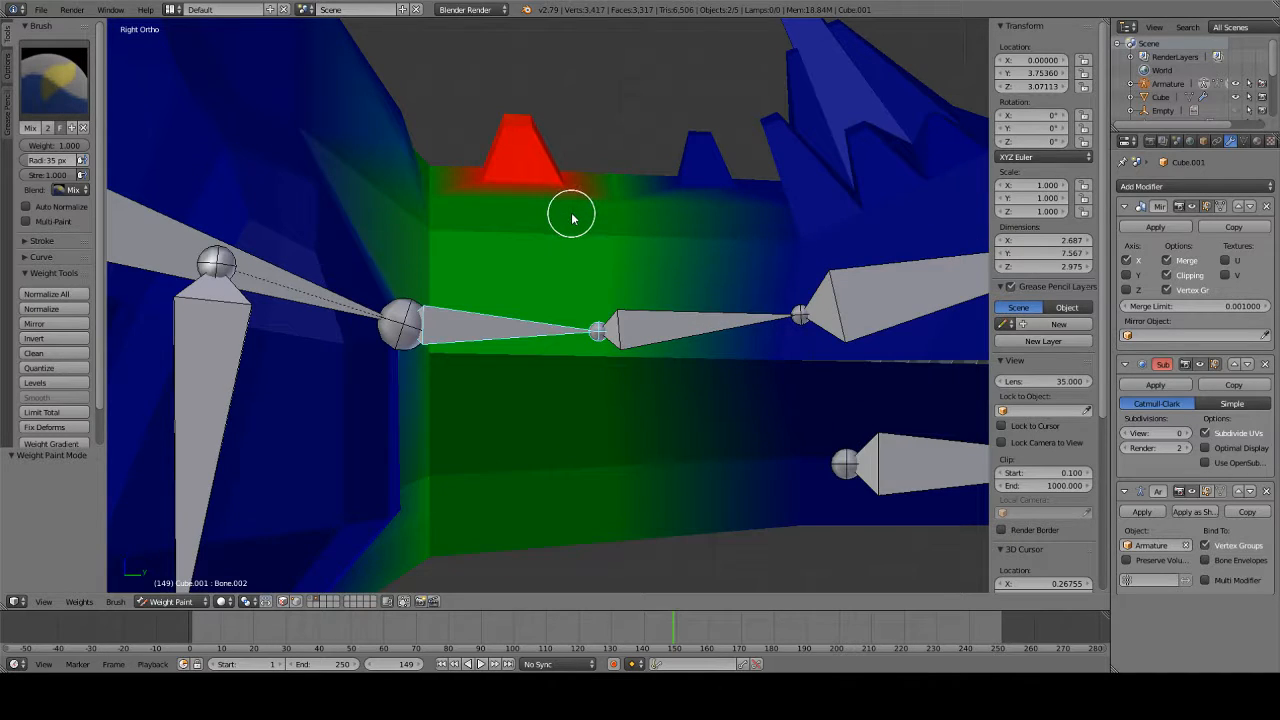
- Paint the rear neck spike with Bone.002 weight using the Mix brush at strength 0.474, and test-rotate the bone, cancelling the rotation
left_click(69, 96)
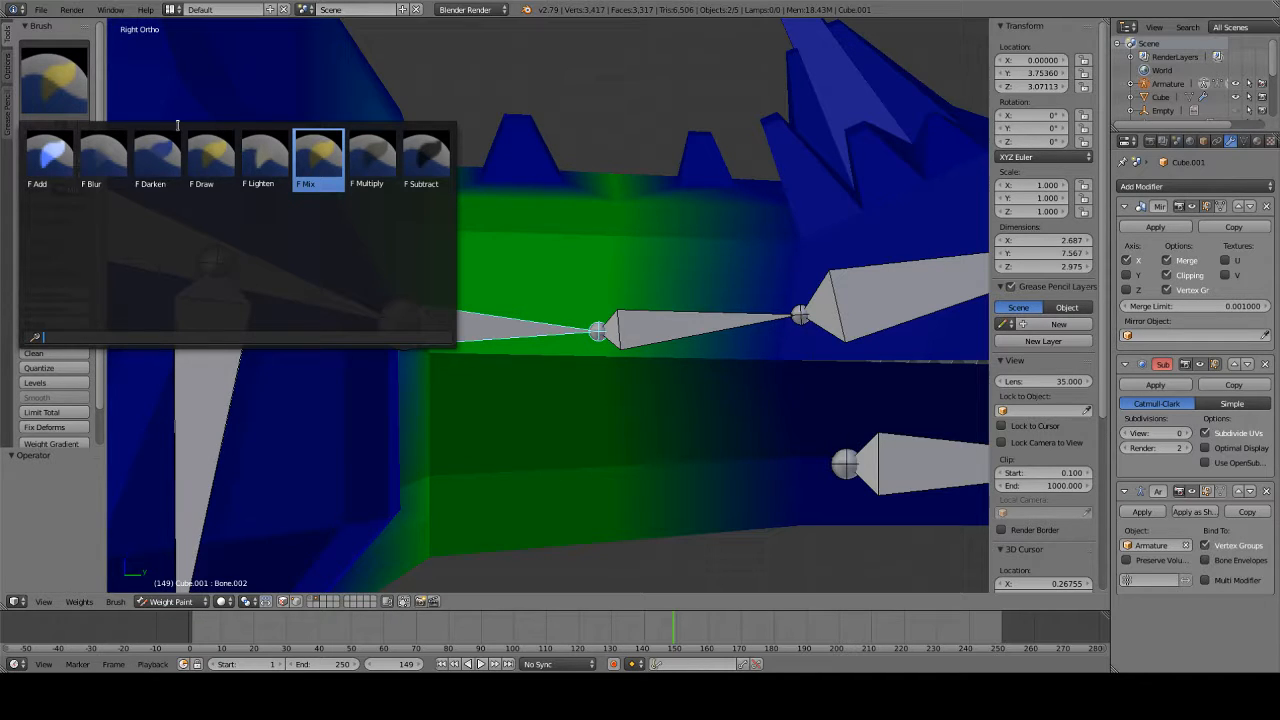
left_click(63, 88)
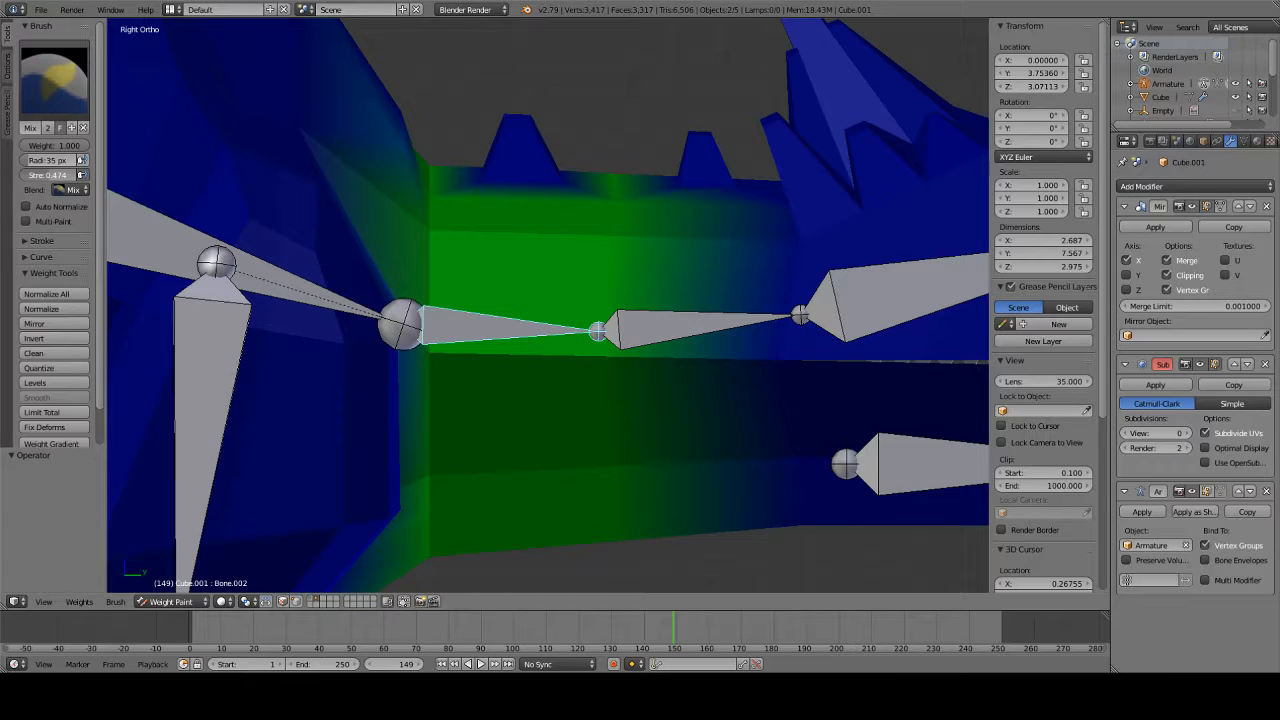
key("r")
right_click(603, 354)
mouse_move(541, 125)
left_mouse_down()
mouse_move(517, 171)
mouse_move(557, 195)
mouse_move(480, 163)
left_mouse_up()
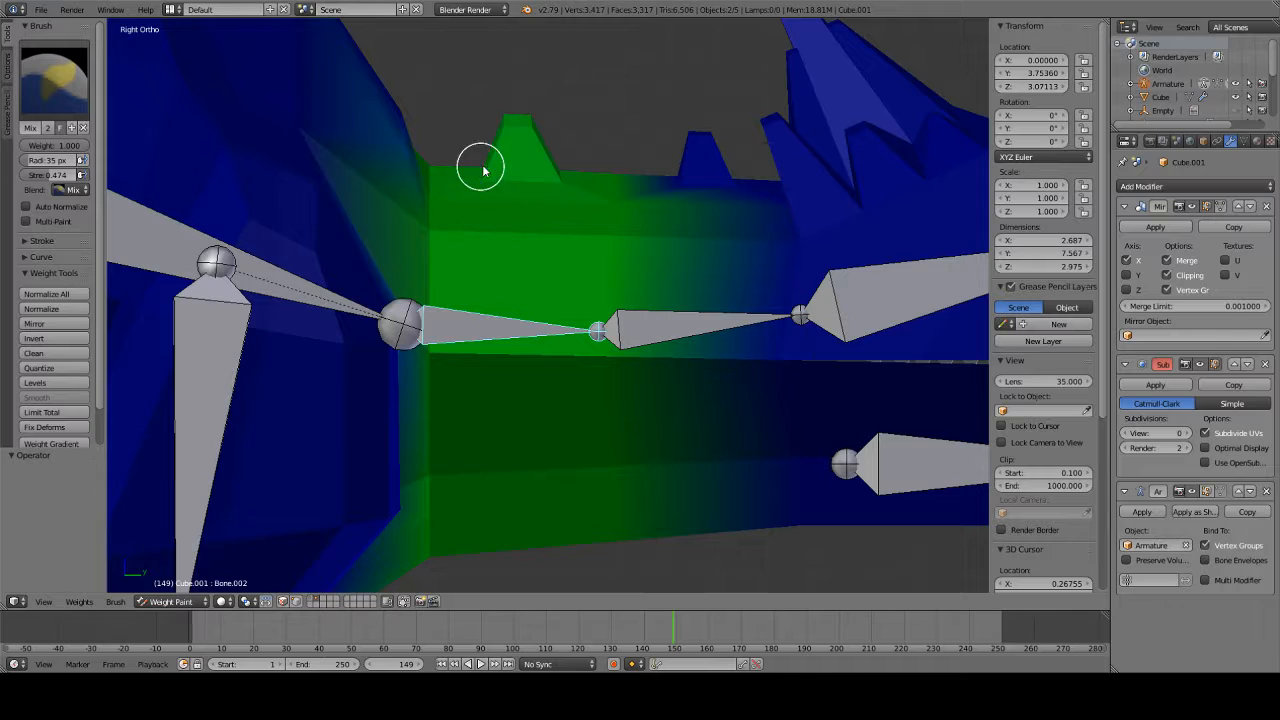
key("r")
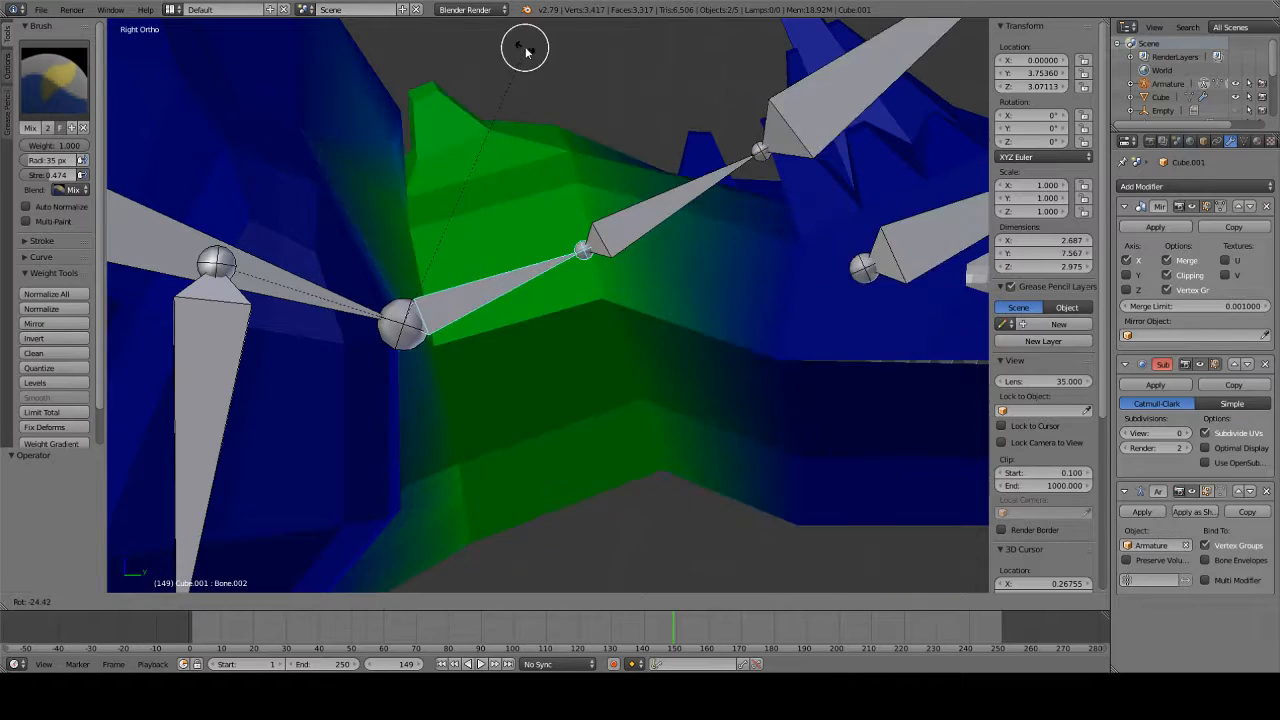
right_click(640, 258)
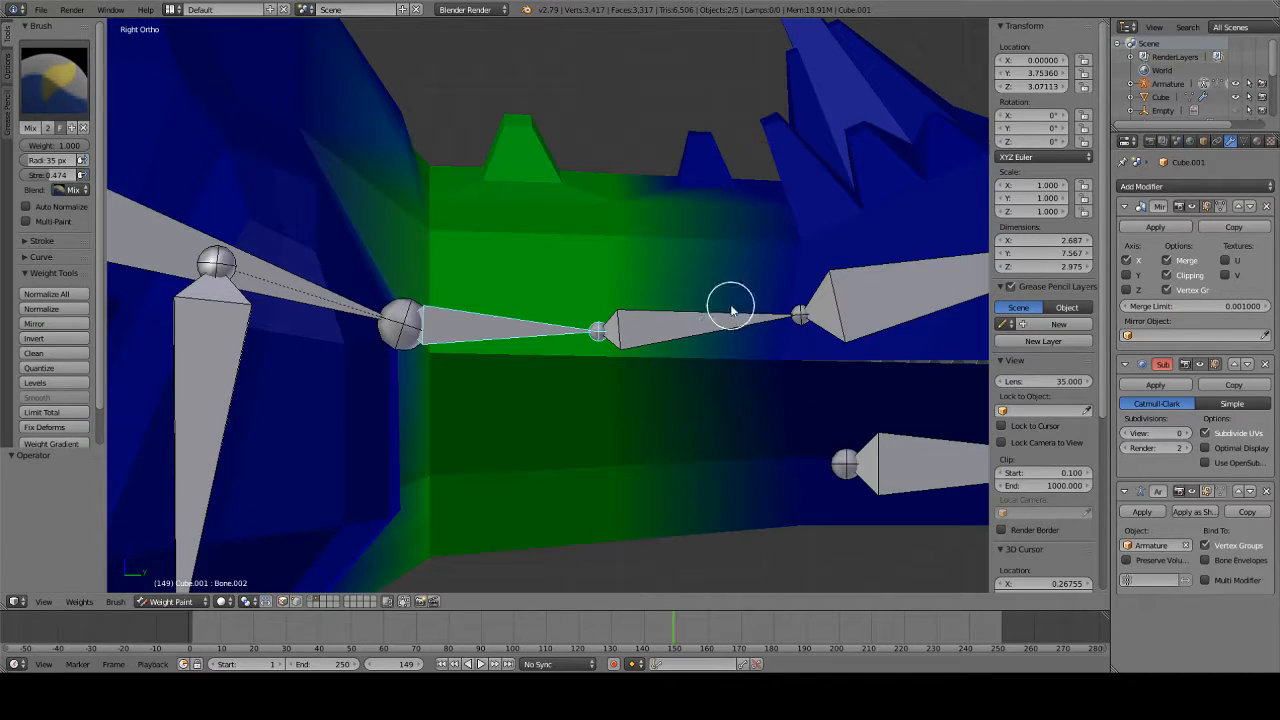
- Select Bone.003 and paint its weight over the front half of the neck and the front neck spike at strength 0.474
right_click(712, 330)
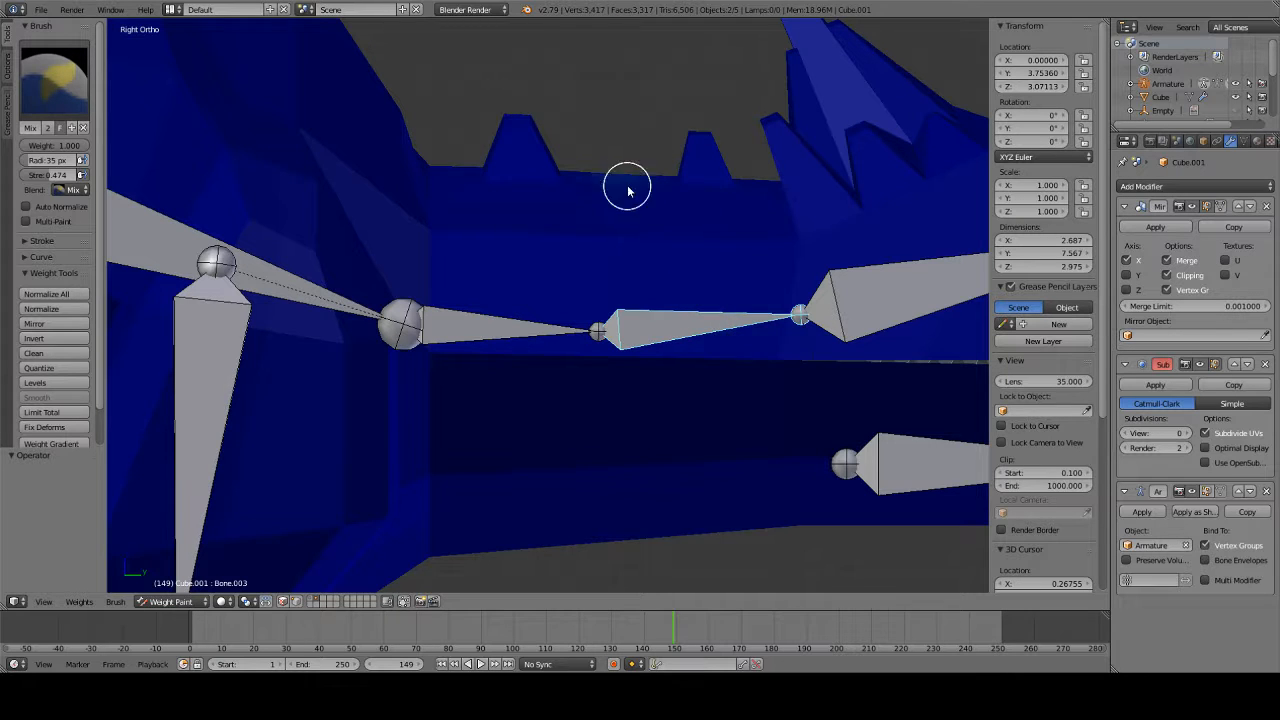
mouse_move(623, 189)
left_mouse_down()
mouse_move(629, 549)
mouse_move(606, 94)
mouse_move(703, 214)
mouse_move(733, 238)
mouse_move(737, 200)
mouse_move(766, 251)
mouse_move(800, 548)
left_mouse_up()
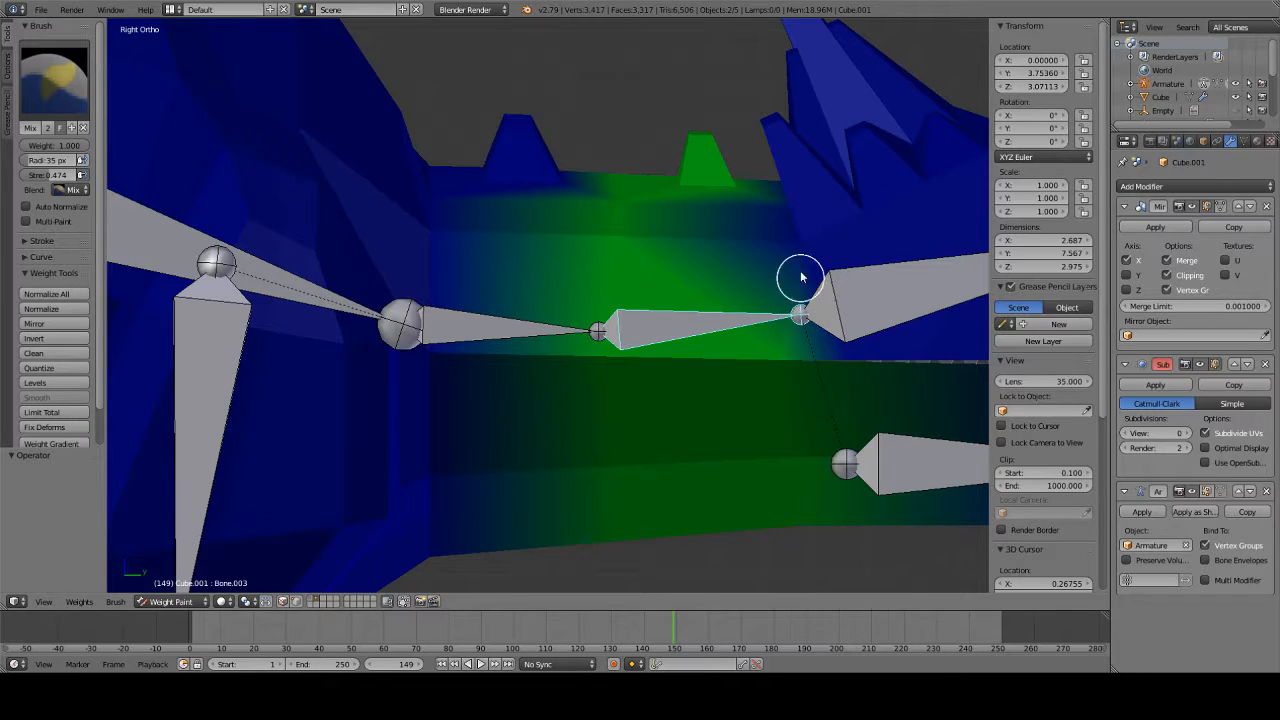
left_click_drag(801, 277, 787, 240)
- Check the mesh on top of the neck behind the head in Edit Mode and return to Weight Paint mode
mouse_move(737, 191)
middle_mouse_down()
mouse_move(791, 217)
mouse_move(811, 266)
mouse_move(620, 205)
mouse_move(600, 240)
middle_mouse_up()
left_click(170, 601)
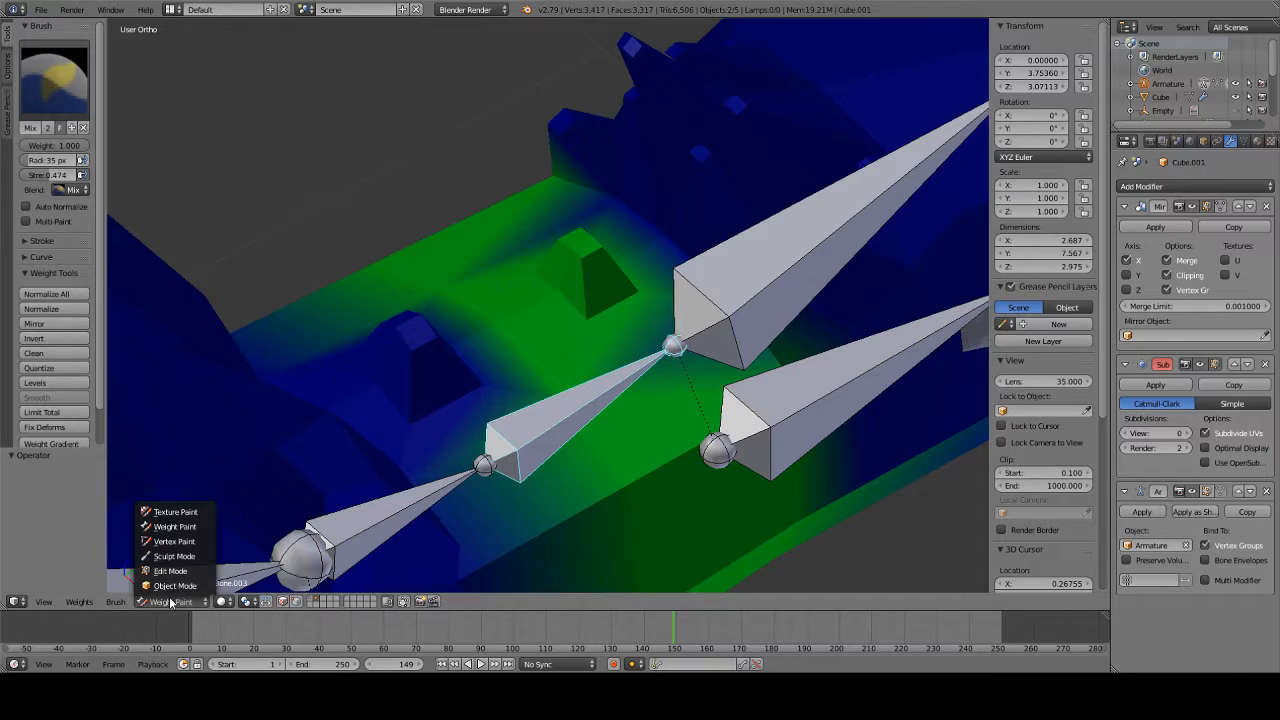
left_click(175, 575)
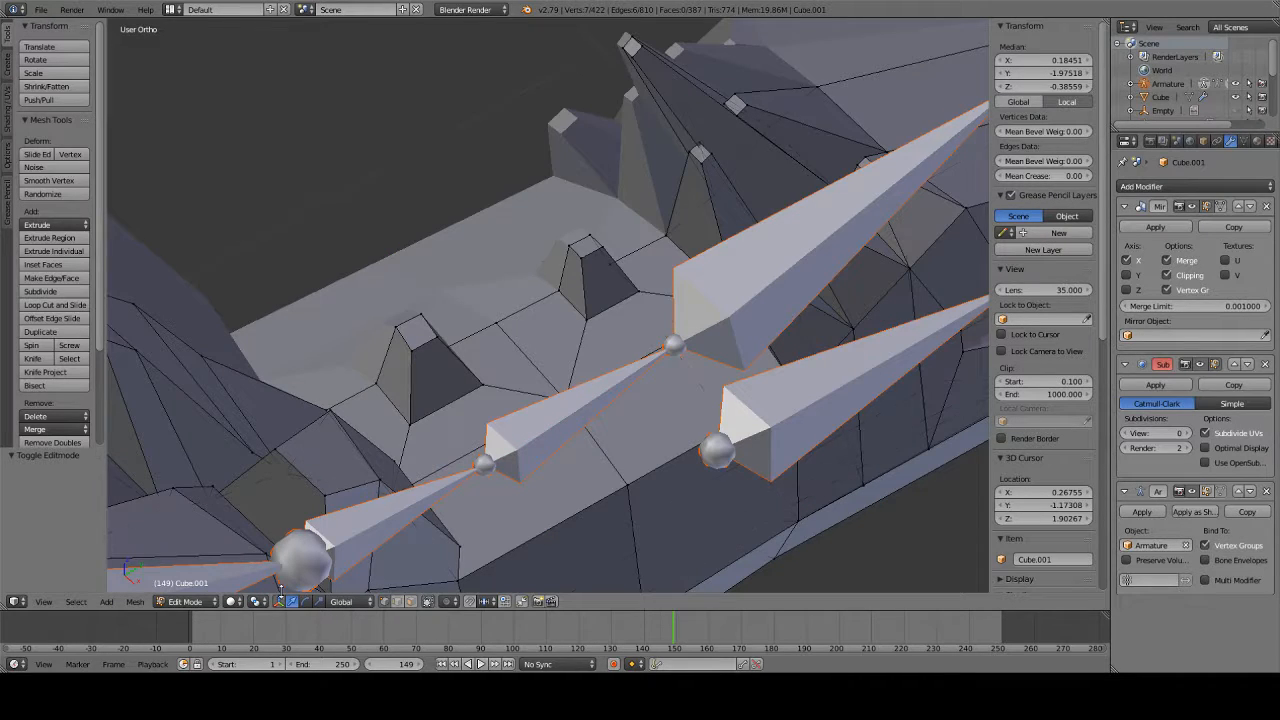
left_click(200, 601)
left_click(195, 527)
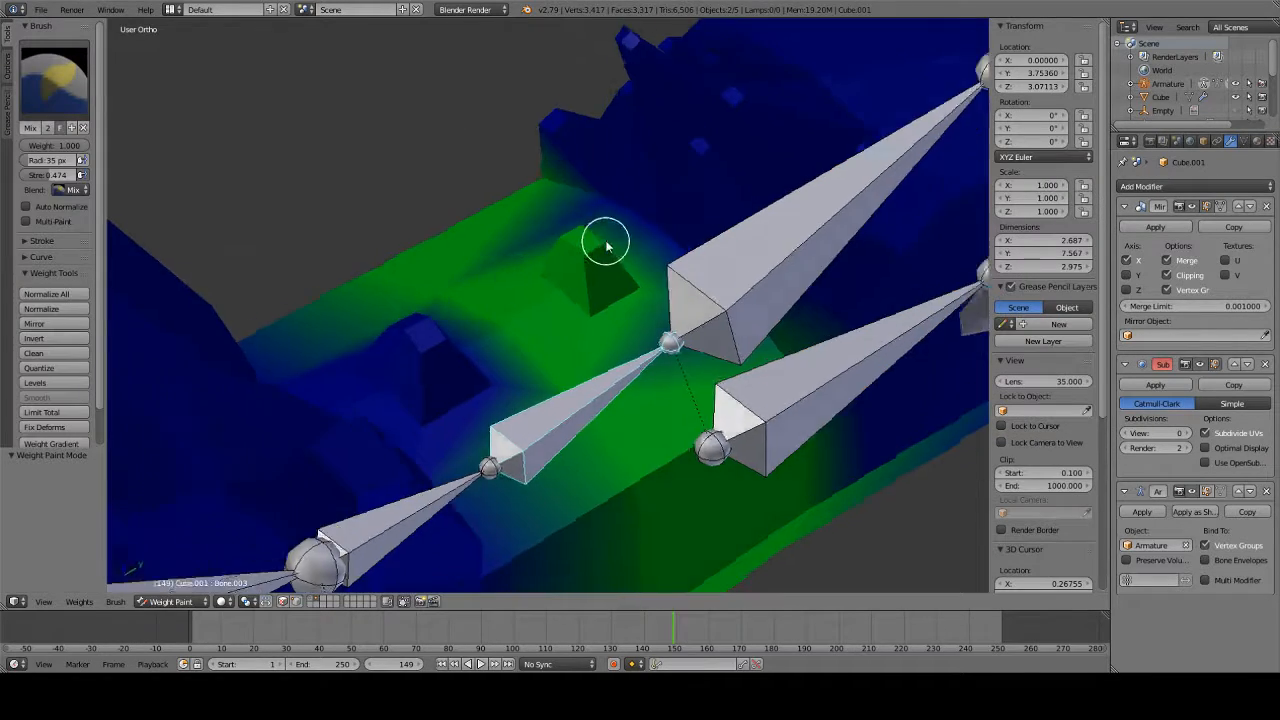
- Fill the Bone.003 weight gaps across the top of the neck where it meets the head, at strength 0.474, and return to the right view
middle_click_drag(606, 245, 681, 152)
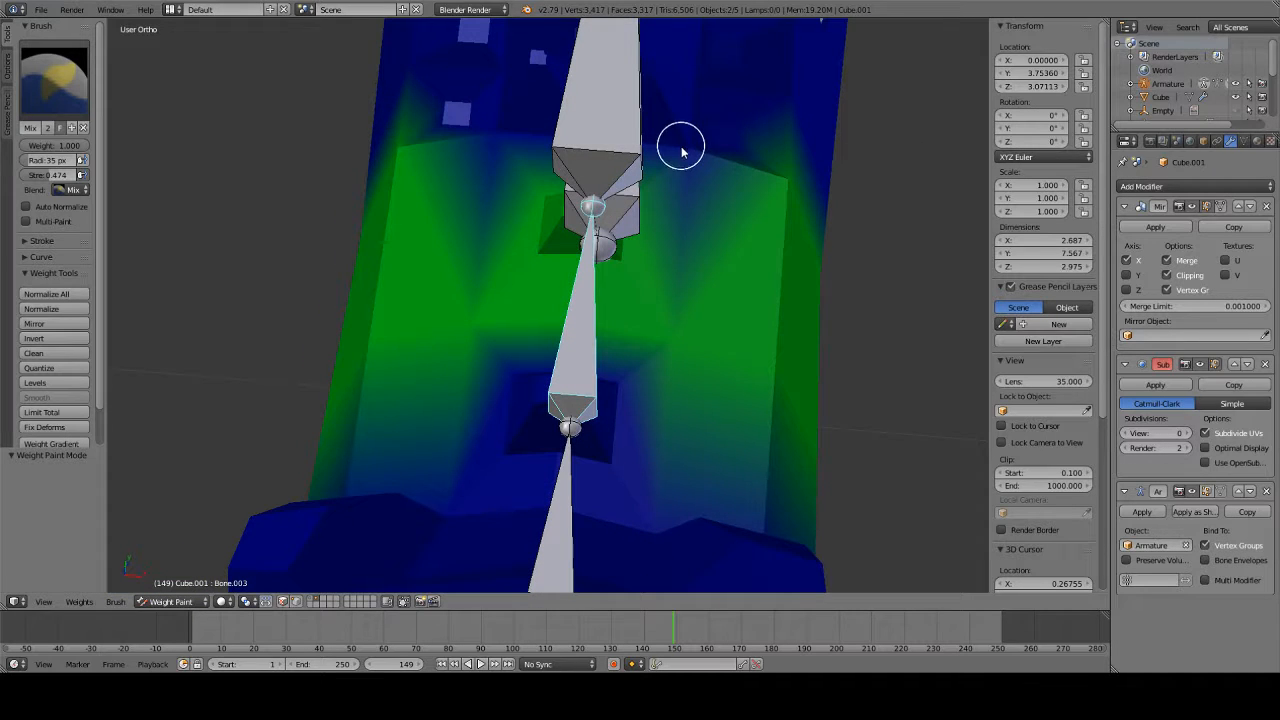
mouse_move(690, 170)
left_mouse_down()
mouse_move(654, 149)
mouse_move(560, 137)
mouse_move(674, 140)
mouse_move(789, 197)
left_mouse_up()
scroll(778, 190, "up", 1)
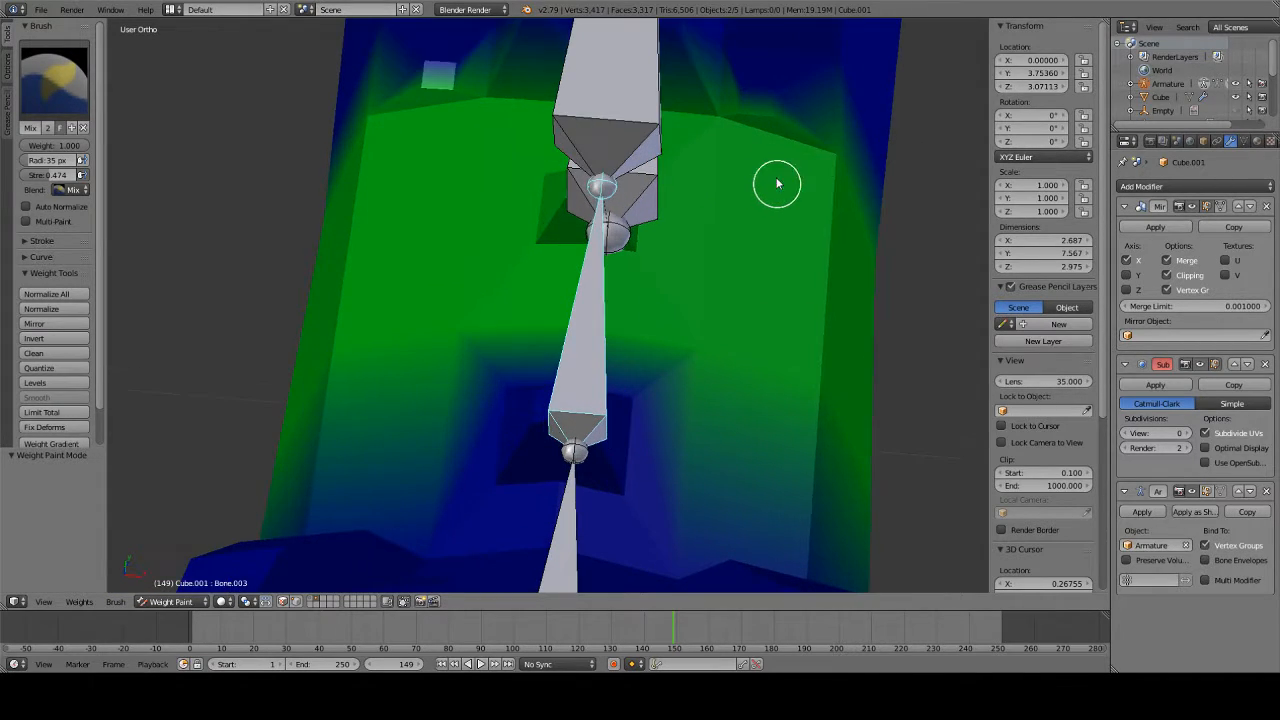
middle_click_drag(777, 183, 753, 147)
key("ctrl+z")
mouse_move(753, 168)
left_mouse_down()
mouse_move(689, 131)
mouse_move(594, 129)
left_mouse_up()
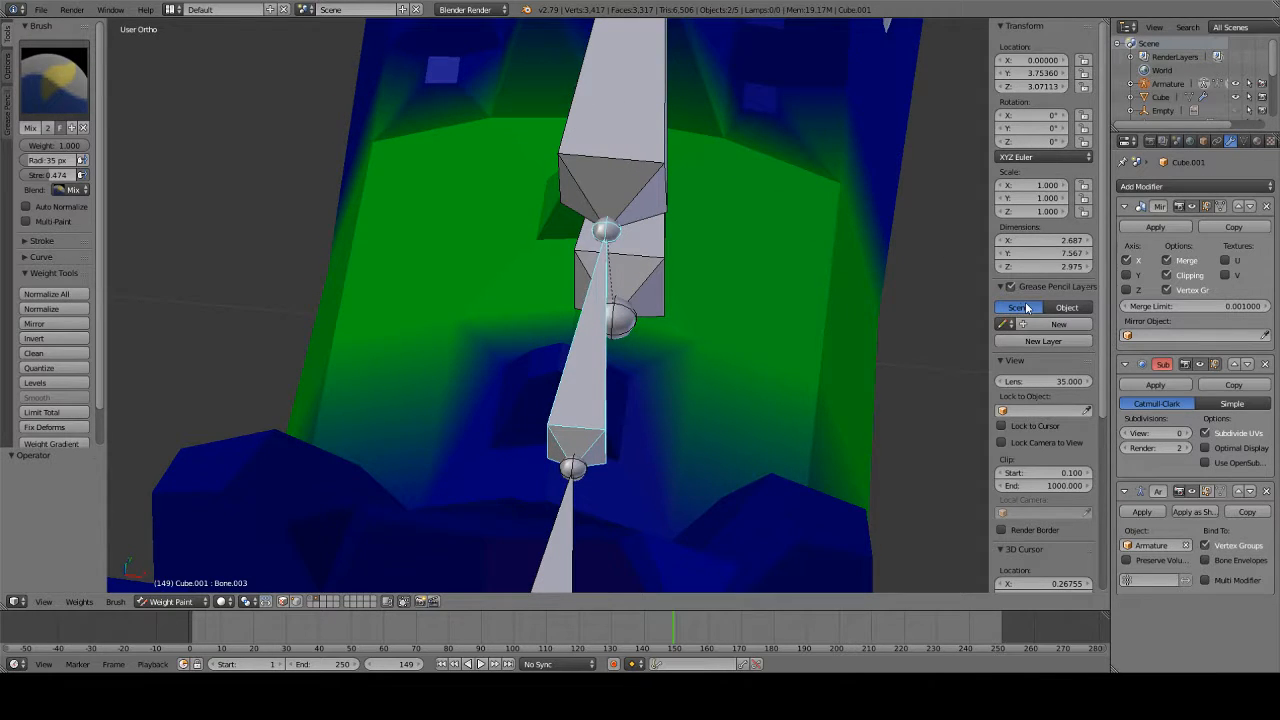
middle_click_drag(905, 295, 722, 261)
key("KP_3")
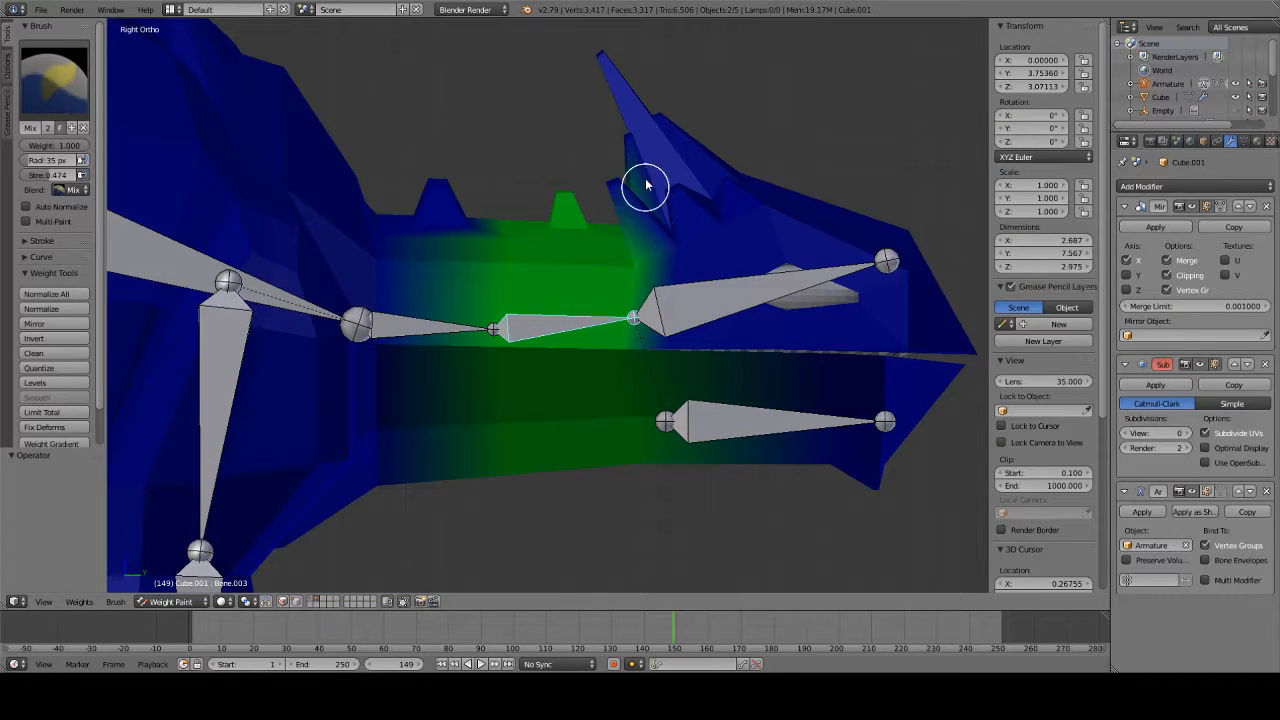
left_click(55, 80)
left_click(427, 160)
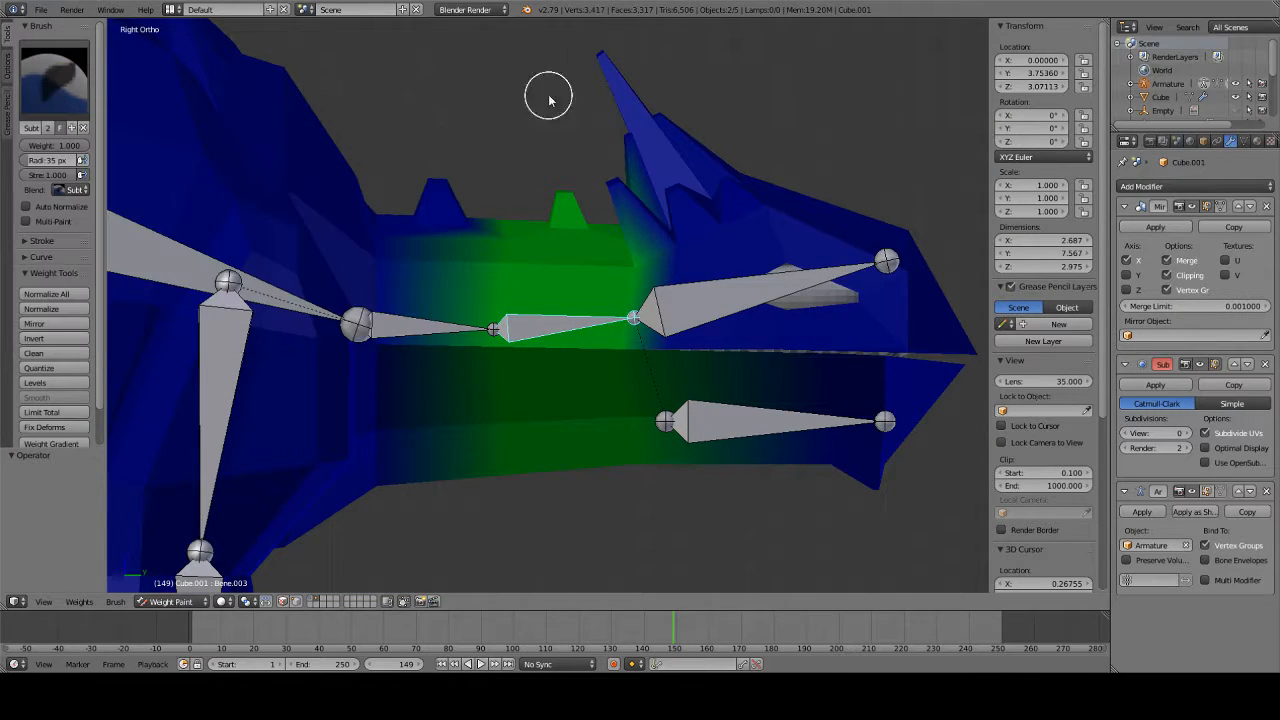
scroll(740, 236, "up", 1)
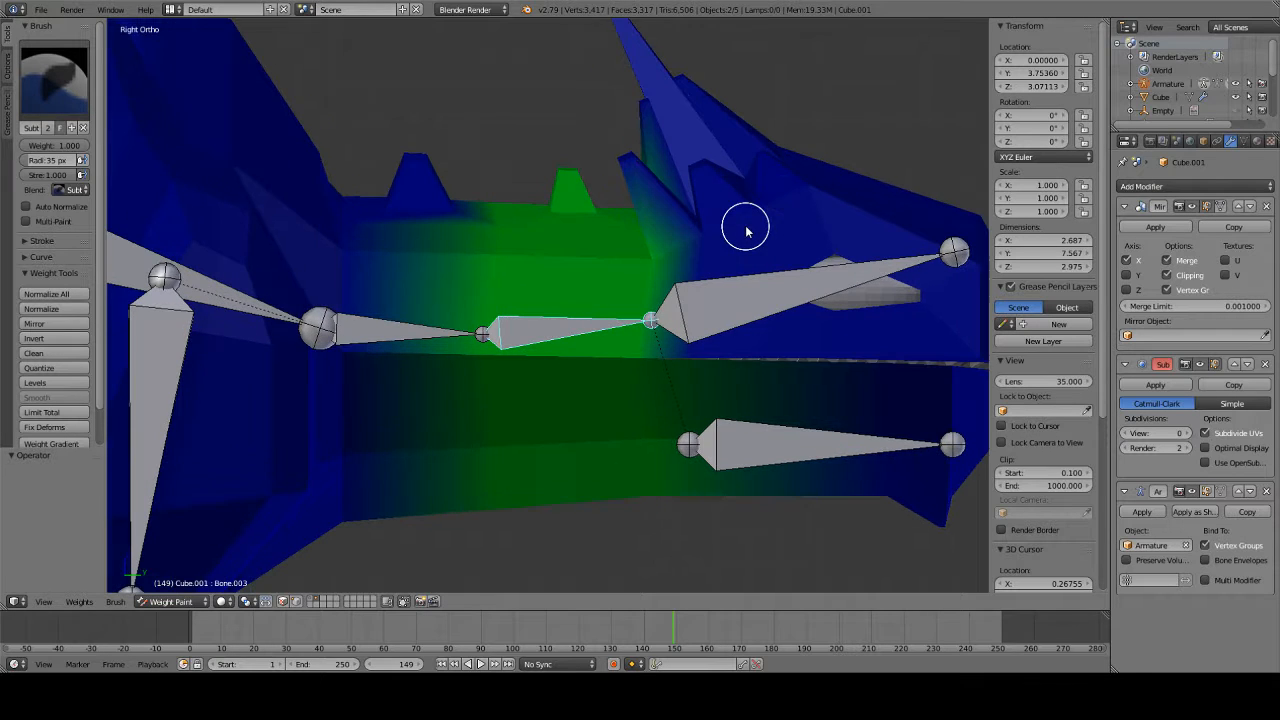
left_click(62, 107)
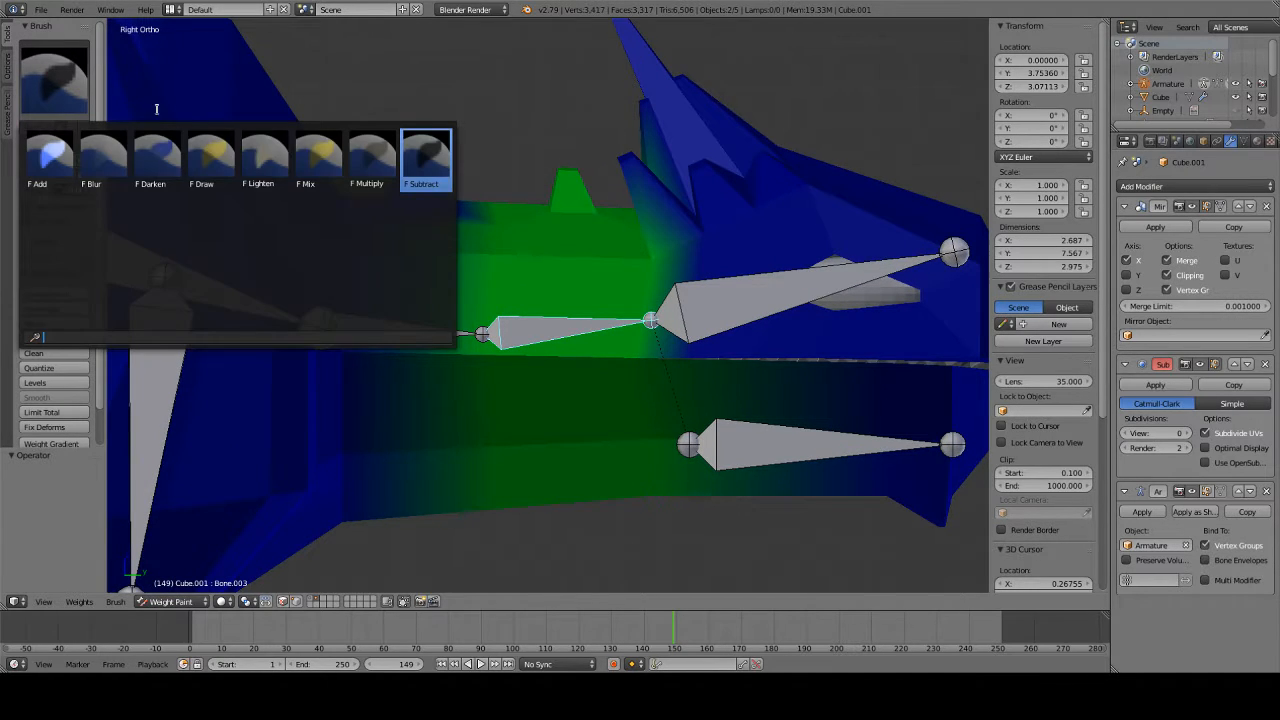
left_click(313, 155)
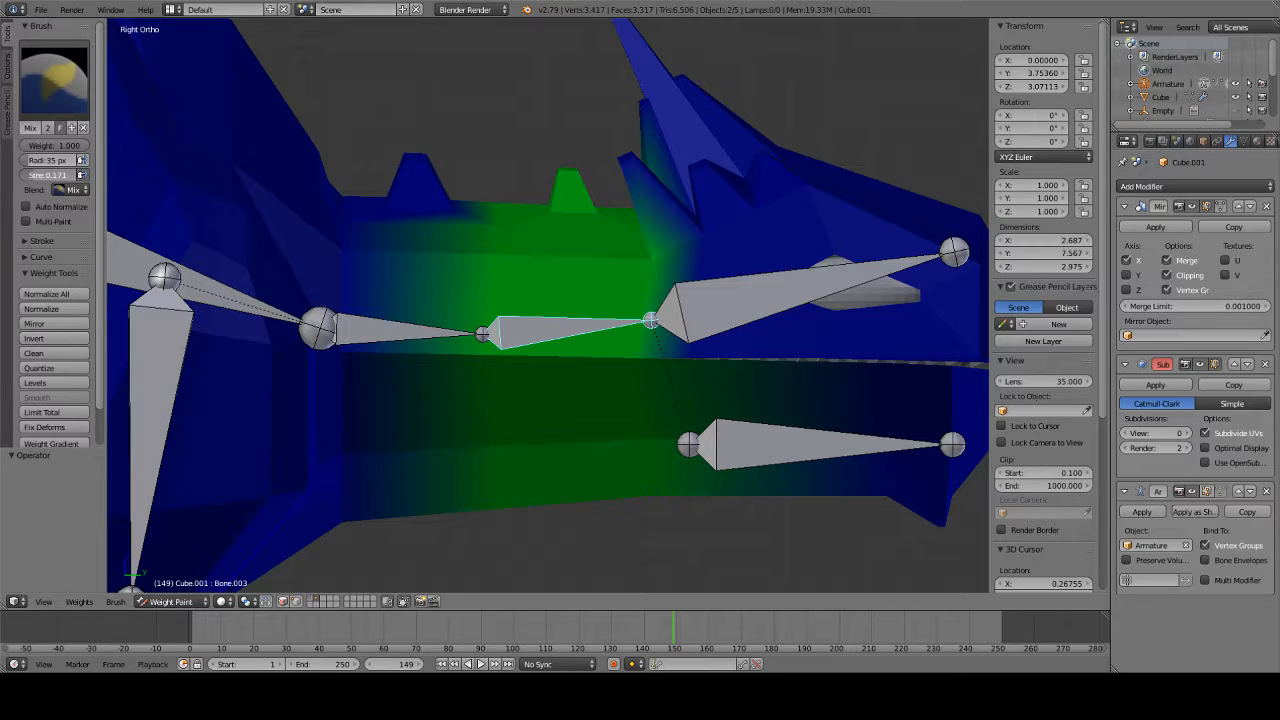
- Set the Mix brush strength to 0.250, blend Bone.003 weight onto the back of the head, and test-rotate the bone, cancelling the rotation
left_click(740, 347)
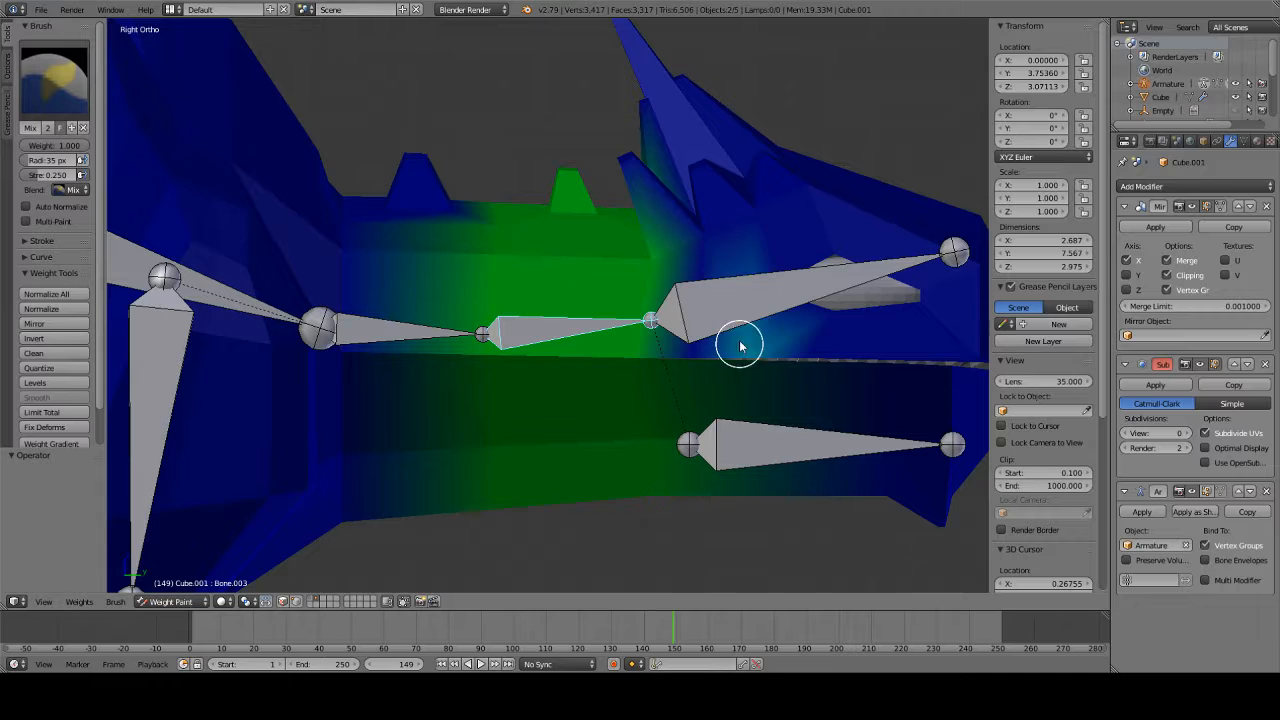
mouse_move(745, 287)
left_mouse_down()
mouse_move(694, 366)
mouse_move(723, 271)
mouse_move(689, 226)
mouse_move(725, 343)
left_mouse_up()
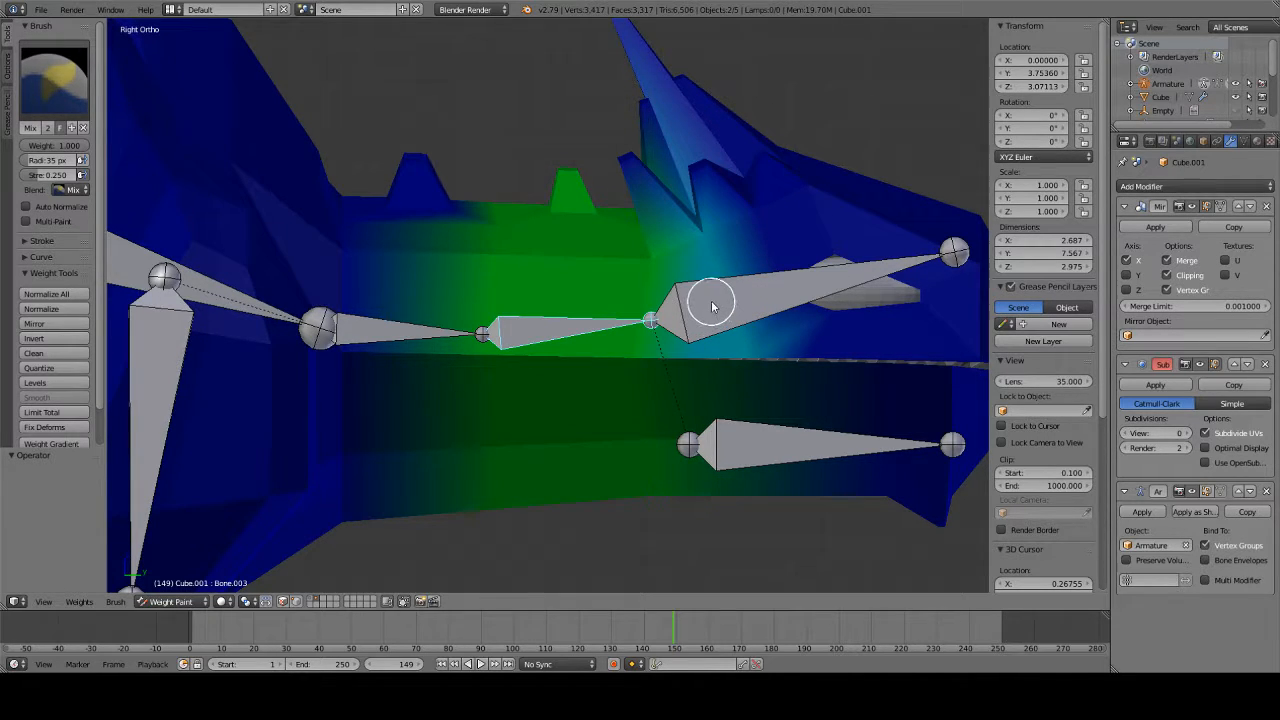
key("r")
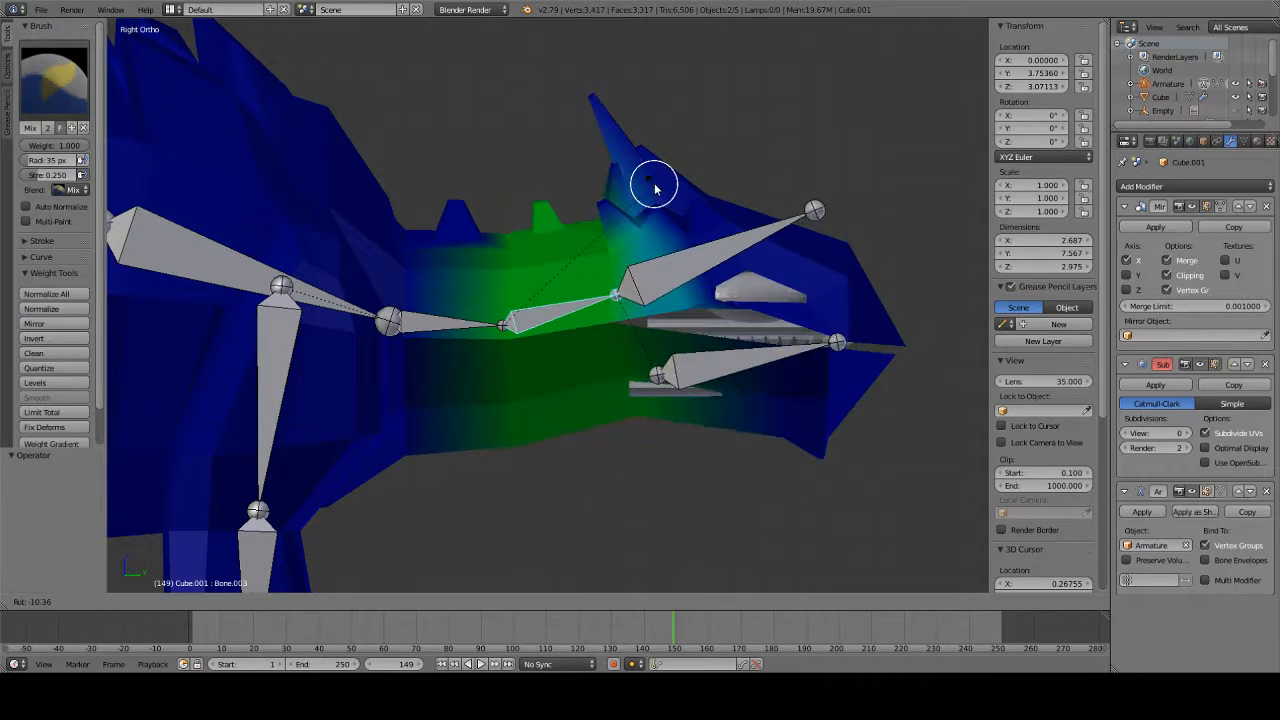
right_click(651, 167)
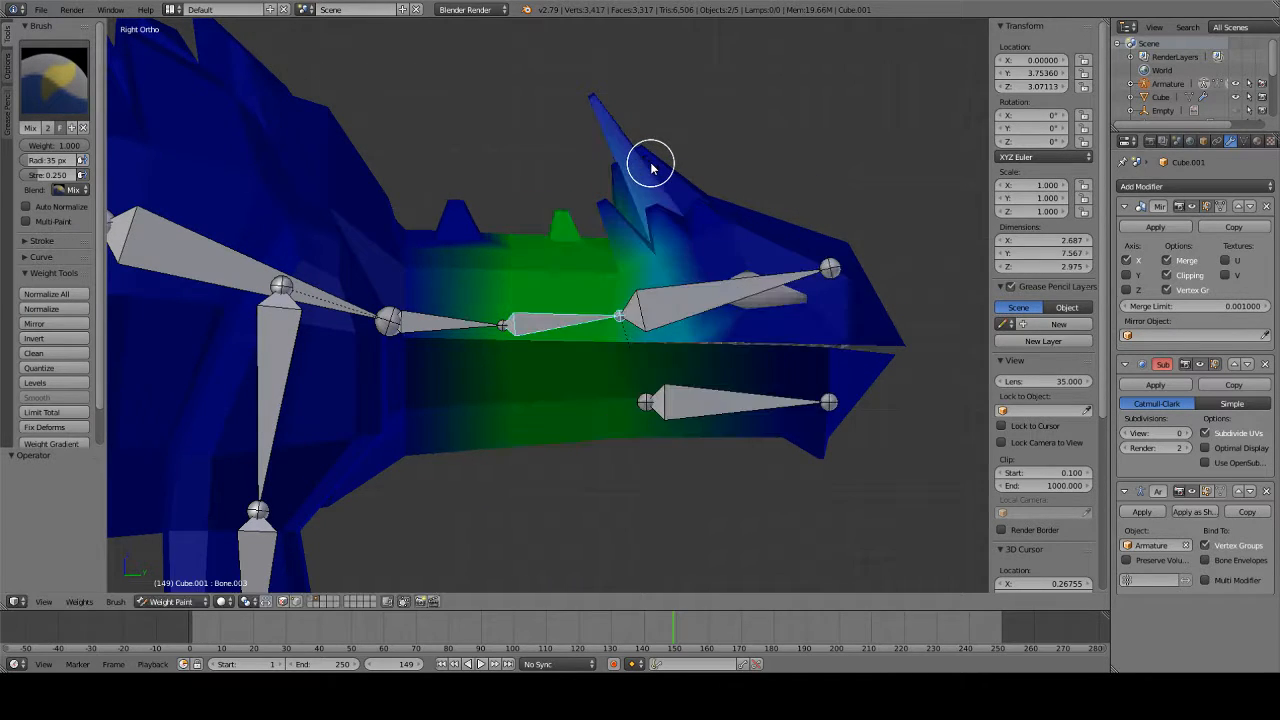
- Select Bone.005, set the Mix brush strength to 1.000 and paint the underside, chin and front tip of the lower jaw
right_click(730, 411)
middle_click_drag(895, 409, 776, 368, "shift")
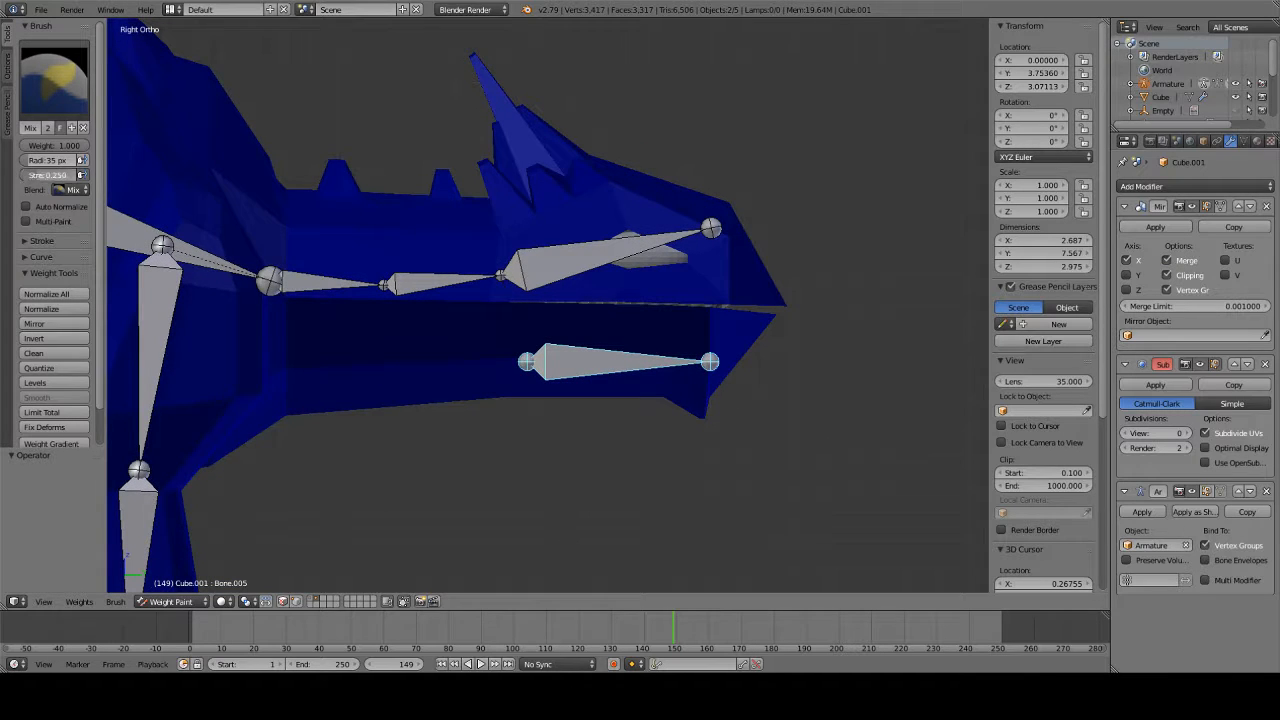
scroll(314, 275, "up", 2)
mouse_move(817, 486)
left_mouse_down()
mouse_move(666, 434)
mouse_move(831, 426)
mouse_move(876, 363)
mouse_move(866, 322)
mouse_move(851, 335)
left_mouse_up()
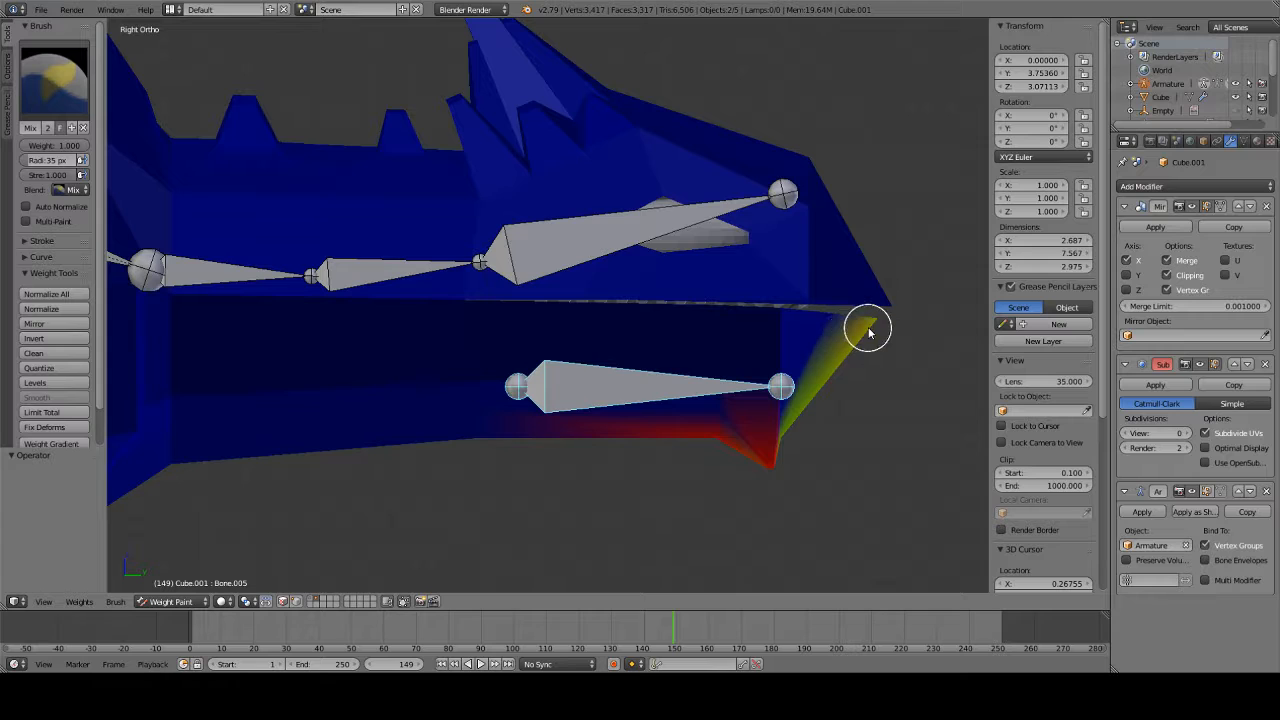
- Fill Bone.005 weight over the side of the lower jaw's pointed front and back along the jaw at strength 1.000
scroll(837, 374, "up", 3)
middle_click_drag(837, 374, 437, 349, "shift")
scroll(689, 360, "up", 3)
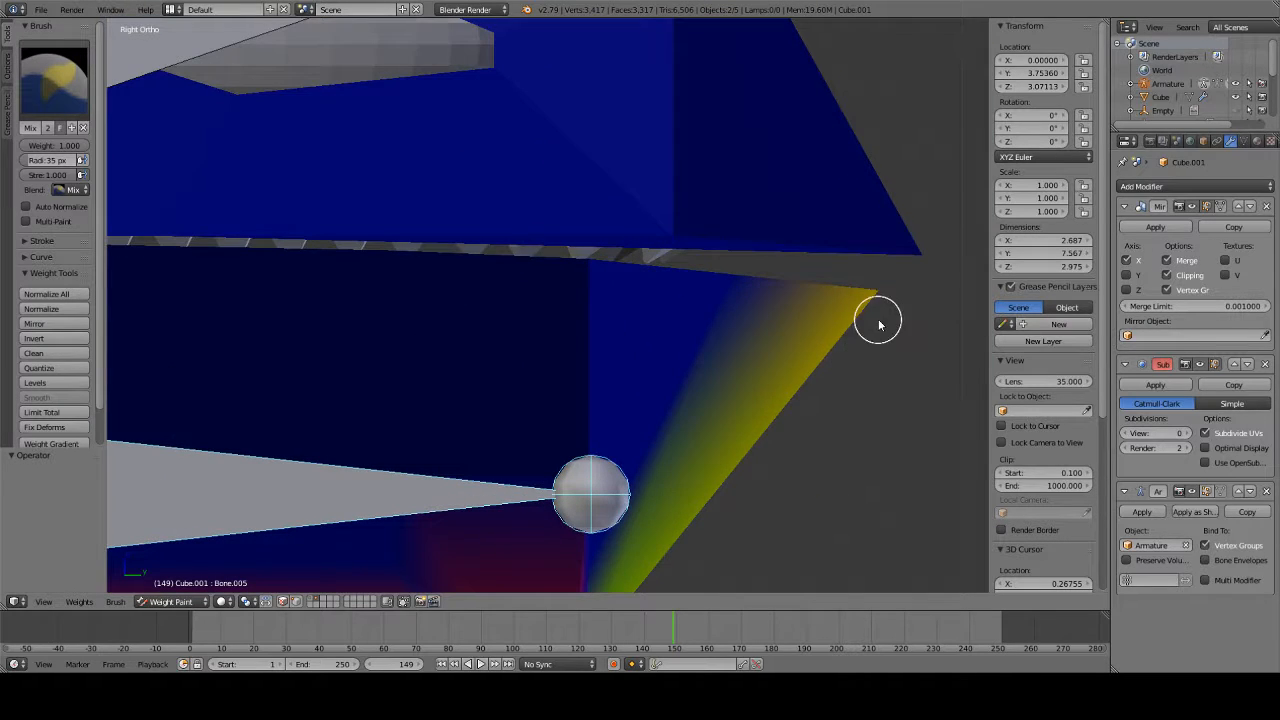
mouse_move(878, 323)
left_mouse_down()
mouse_move(857, 294)
mouse_move(586, 620)
left_mouse_up()
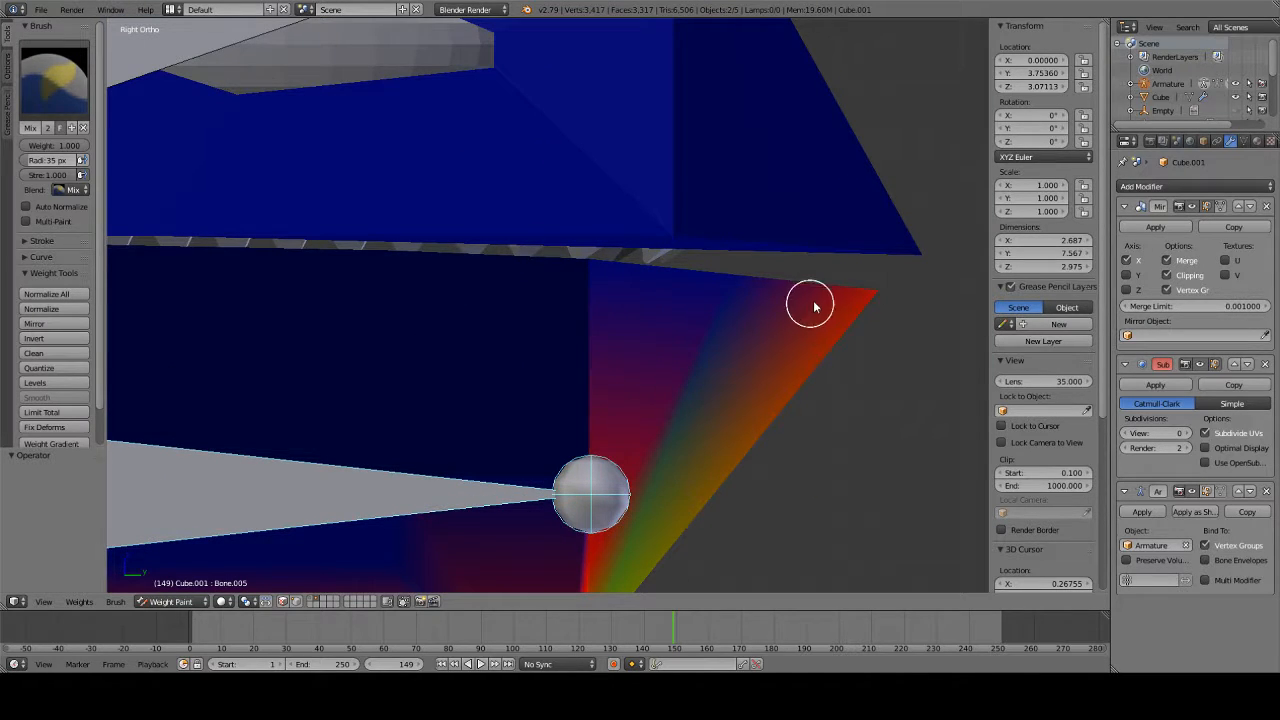
mouse_move(811, 300)
left_mouse_down()
mouse_move(537, 277)
mouse_move(814, 298)
left_mouse_up()
key("ctrl+z")
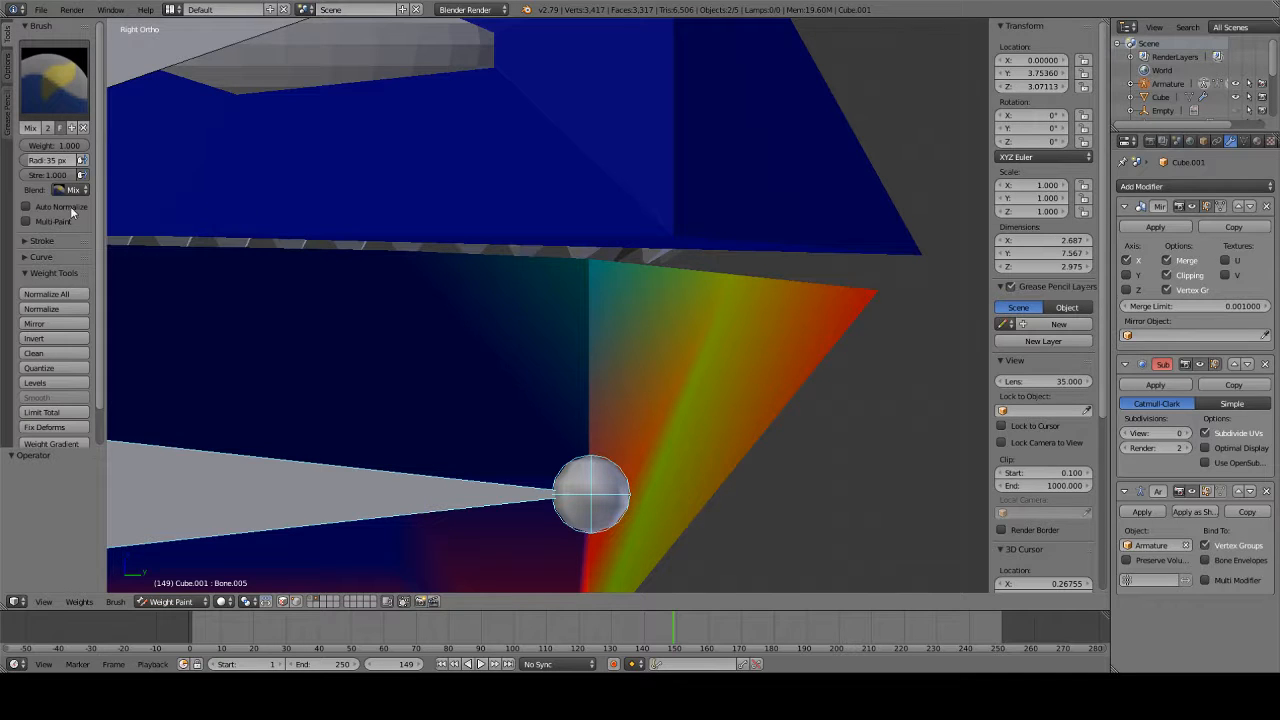
mouse_move(730, 296)
left_mouse_down()
mouse_move(720, 283)
mouse_move(563, 277)
mouse_move(589, 266)
mouse_move(590, 458)
mouse_move(512, 340)
left_mouse_up()
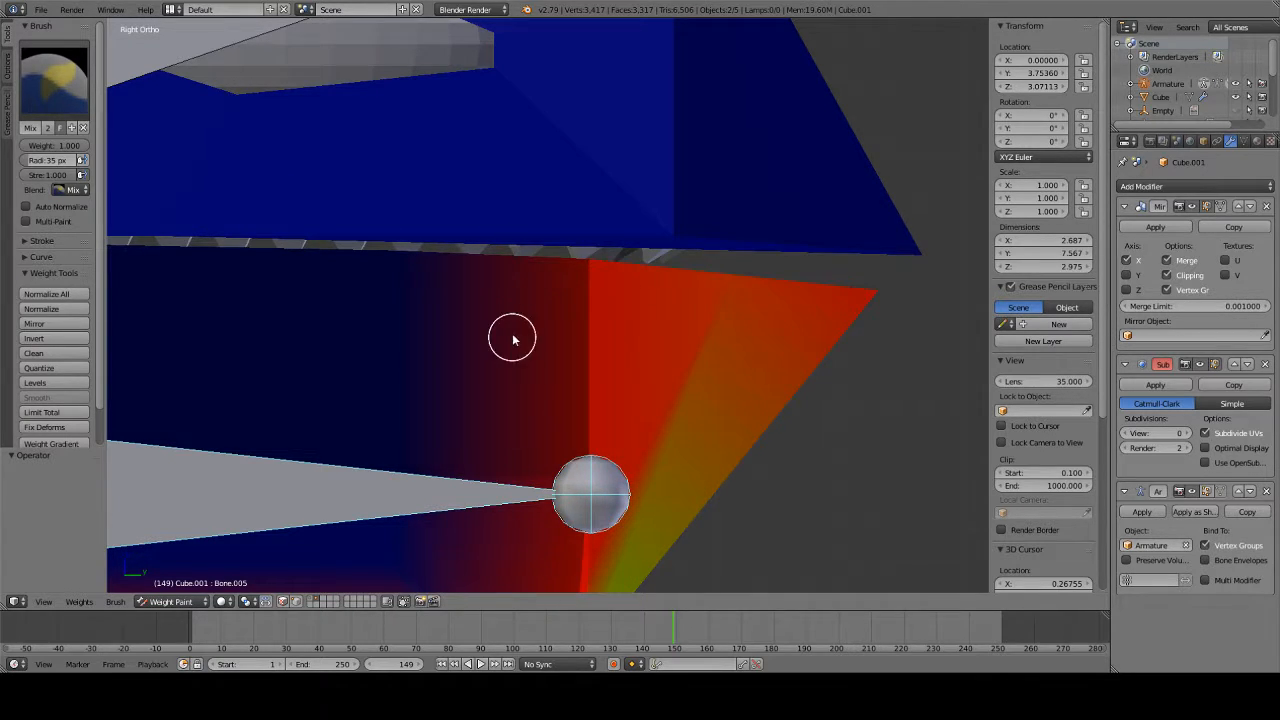
middle_click_drag(469, 397, 831, 318, "shift")
scroll(831, 314, "down", 4)
mouse_move(667, 451)
left_mouse_down()
mouse_move(663, 363)
mouse_move(659, 456)
left_mouse_up()
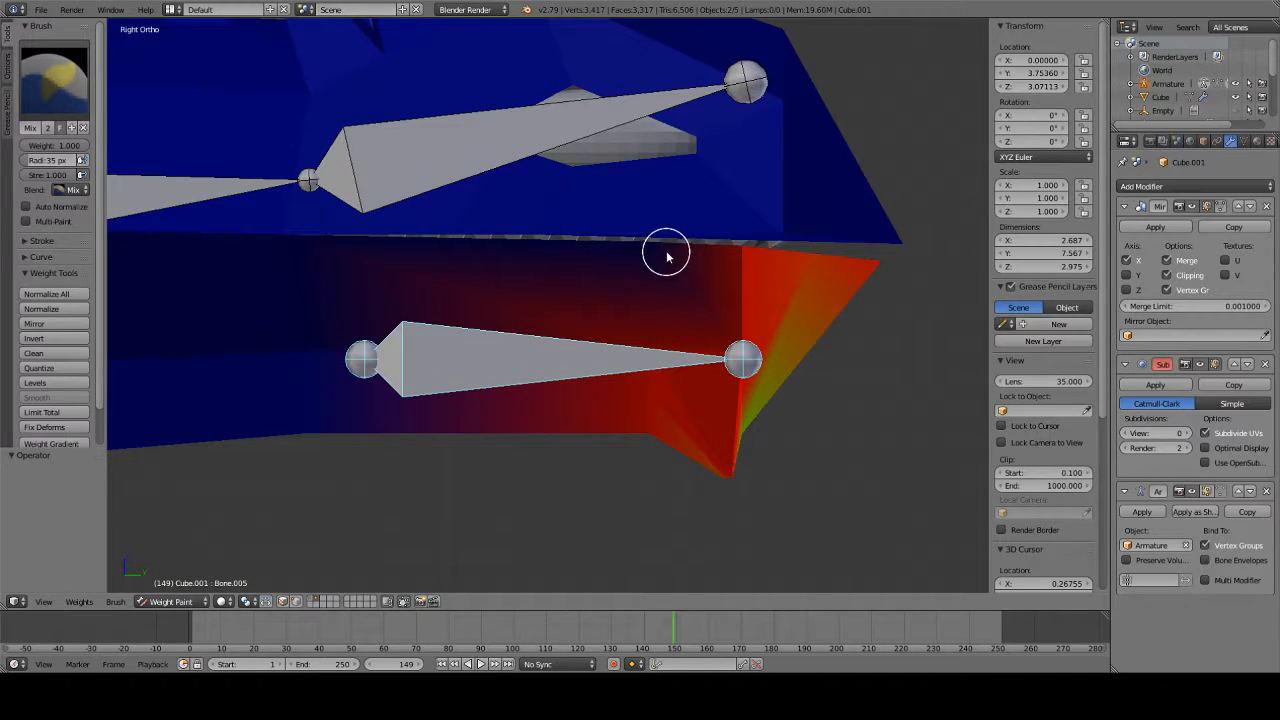
- Blend Bone.005 weight over the rear of the lower jaw and up the neck-head joint, lowering the brush strength to 0.250
middle_click_drag(535, 337, 886, 349, "shift")
middle_click_drag(365, 334, 371, 331, "shift")
middle_click_drag(735, 325, 531, 346, "shift")
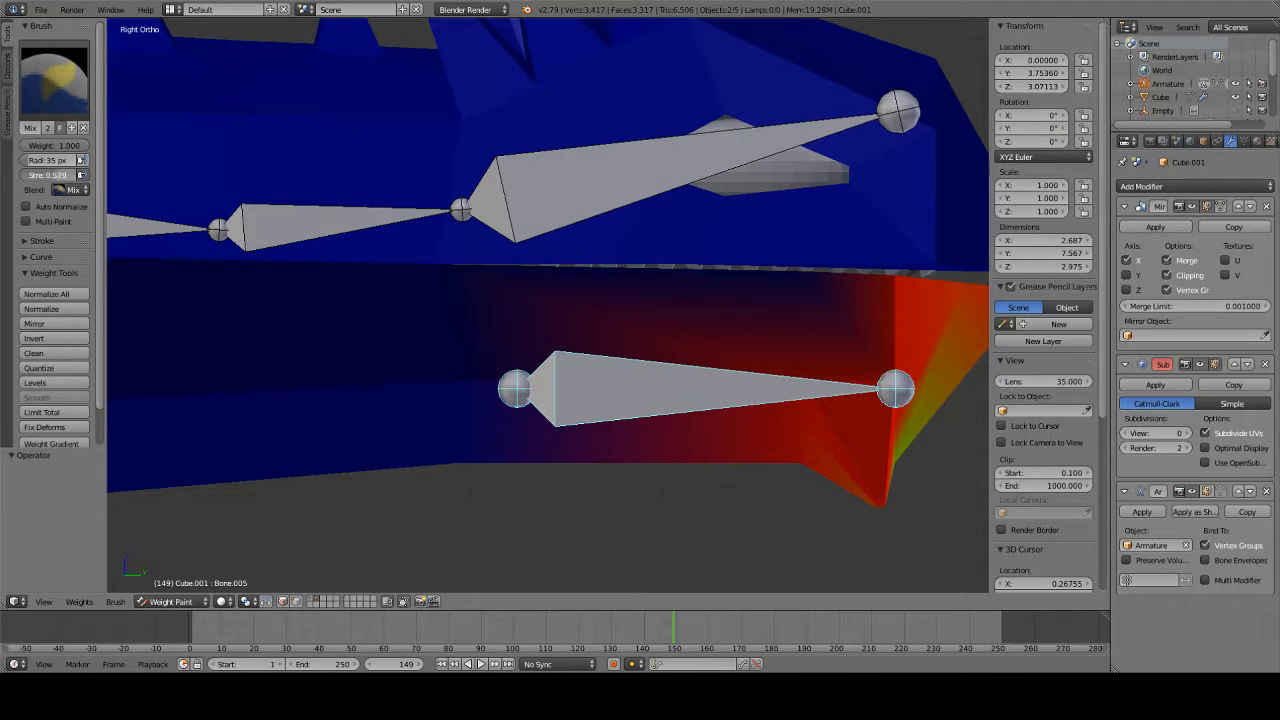
mouse_move(454, 283)
left_mouse_down()
mouse_move(446, 271)
mouse_move(466, 471)
left_mouse_up()
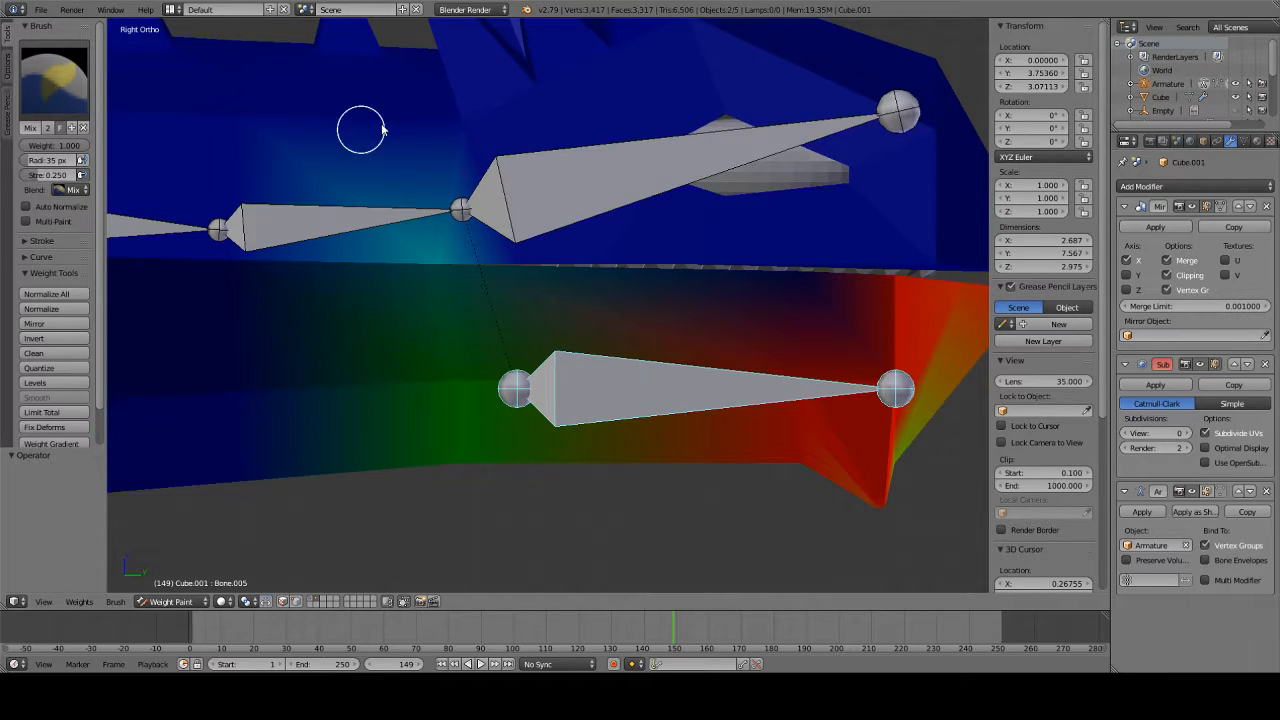
mouse_move(432, 99)
left_mouse_down()
mouse_move(454, 143)
mouse_move(449, 229)
mouse_move(462, 108)
left_mouse_up()
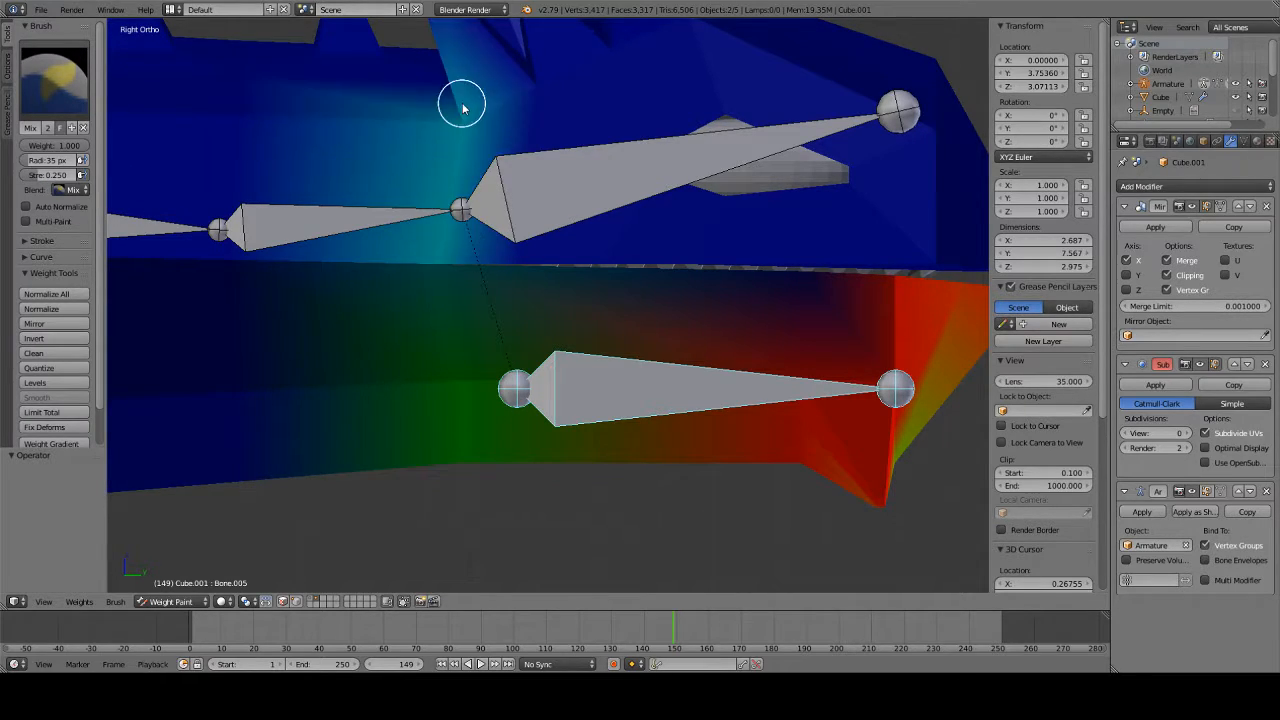
- Fill the Bone.005 weight gap along the upper edge of the lower jaw, below the teeth, at strength 1.000
middle_click_drag(686, 134, 549, 133, "shift")
scroll(731, 274, "up", 1)
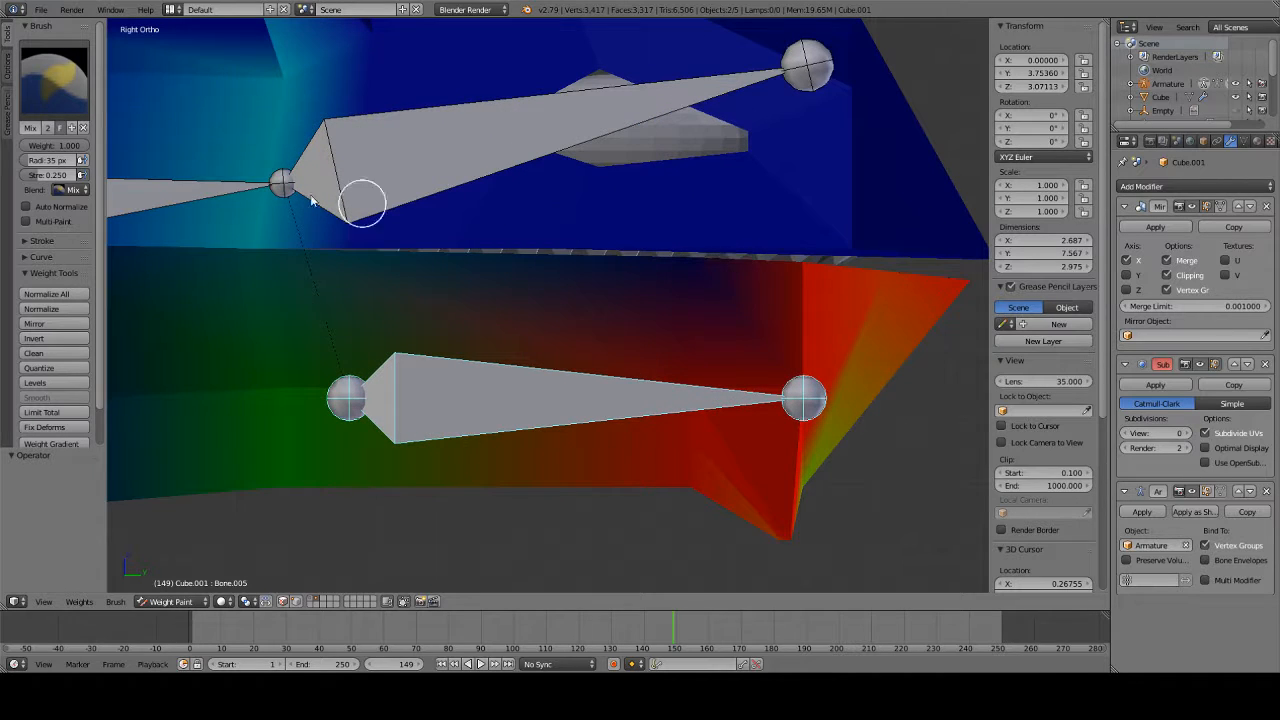
scroll(840, 278, "up", 4)
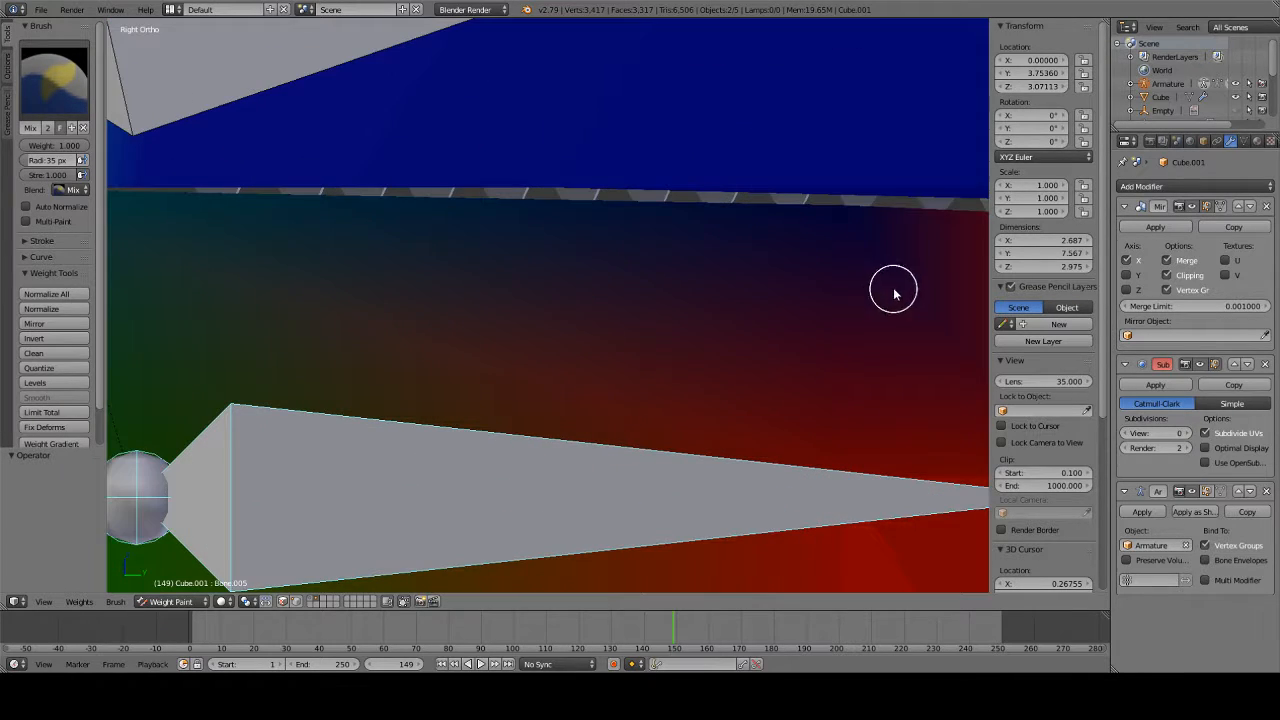
left_click_drag(801, 222, 878, 220)
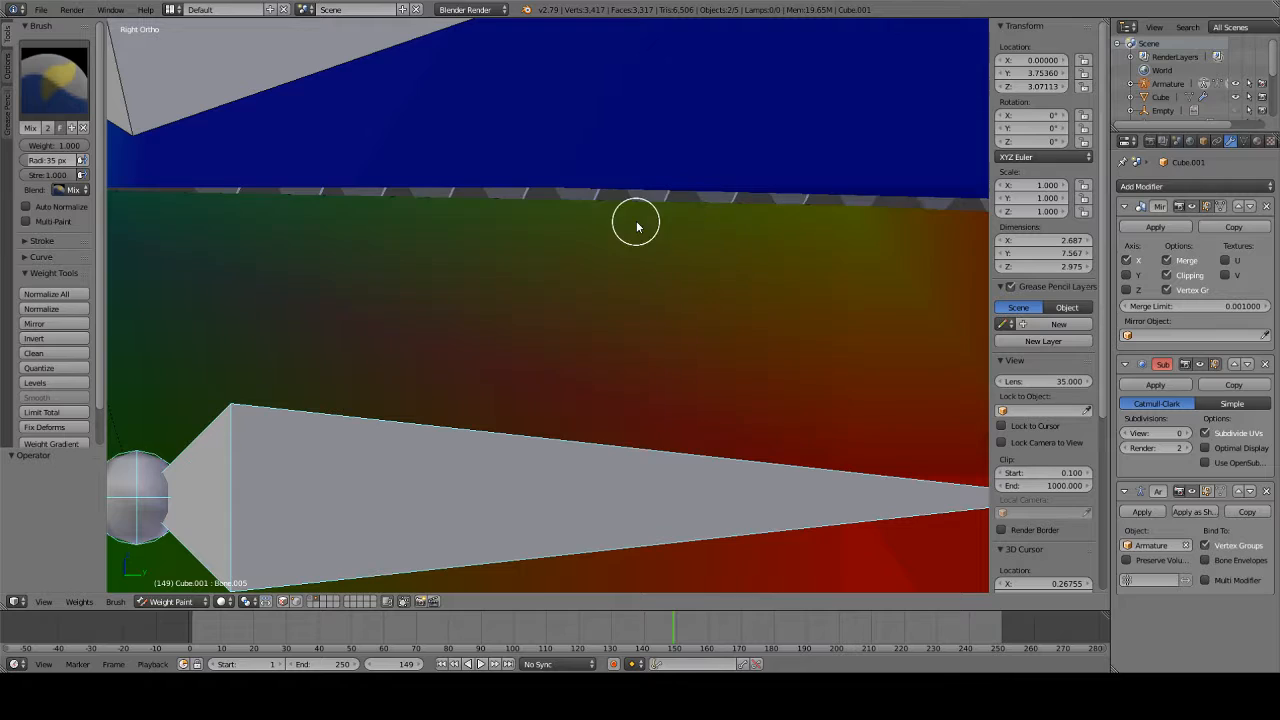
key("ctrl+z")
scroll(644, 276, "down", 6)
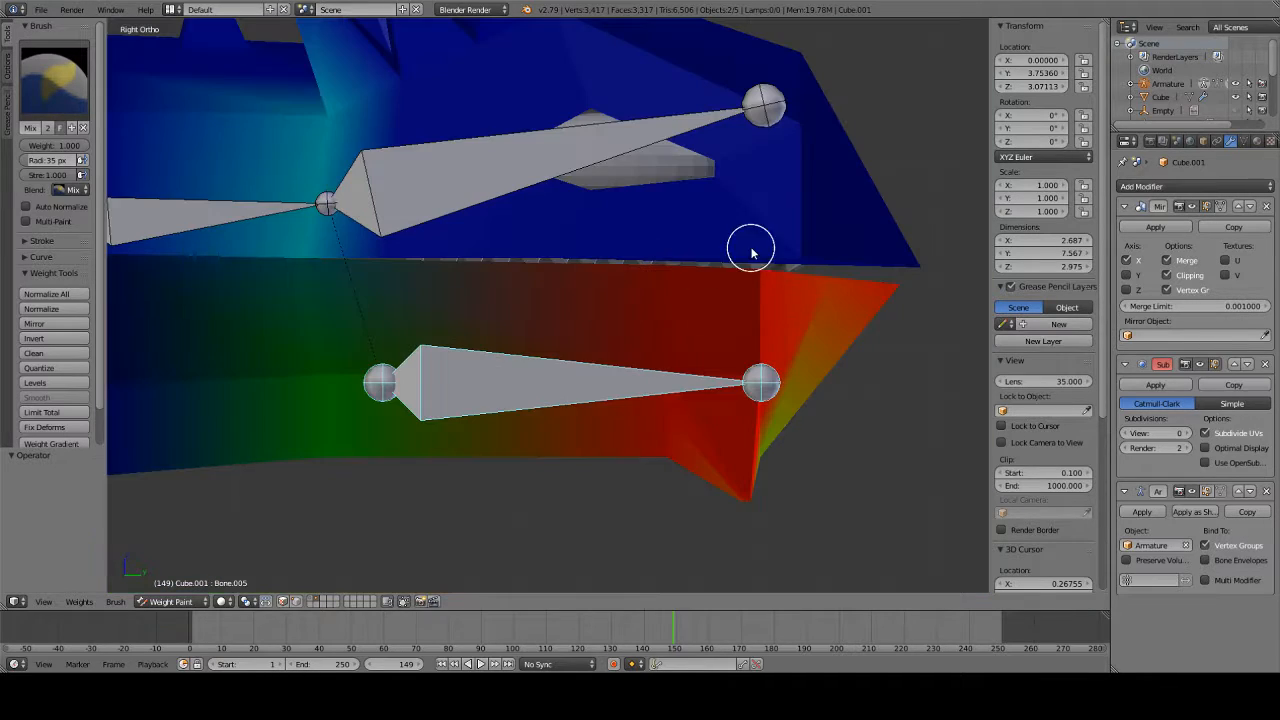
- Check the lower jaw's mesh in Edit Mode, return to Weight Paint mode and finish filling the jaw tip with Bone.005 weight
mouse_move(869, 229)
middle_mouse_down()
mouse_move(889, 349)
mouse_move(751, 366)
mouse_move(803, 389)
middle_mouse_up()
mouse_move(662, 455)
middle_mouse_down()
mouse_move(669, 400)
mouse_move(600, 430)
middle_mouse_up()
left_click(171, 601)
left_click(188, 574)
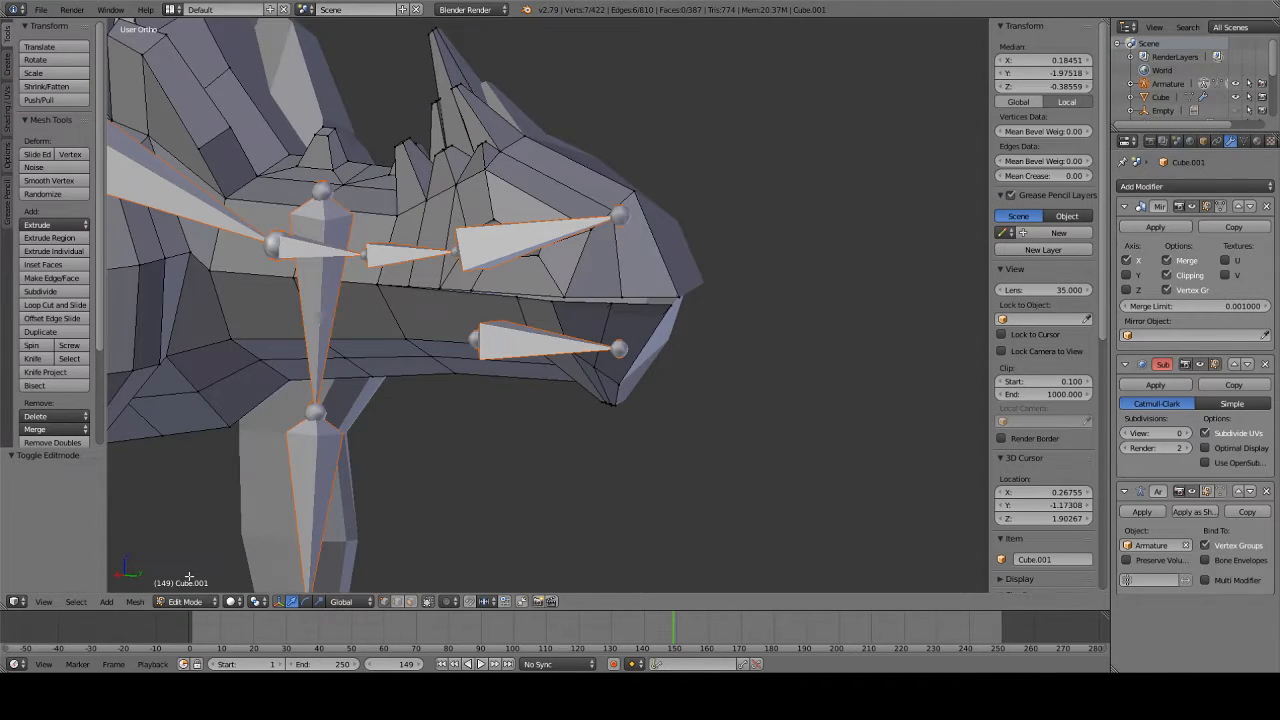
left_click(185, 601)
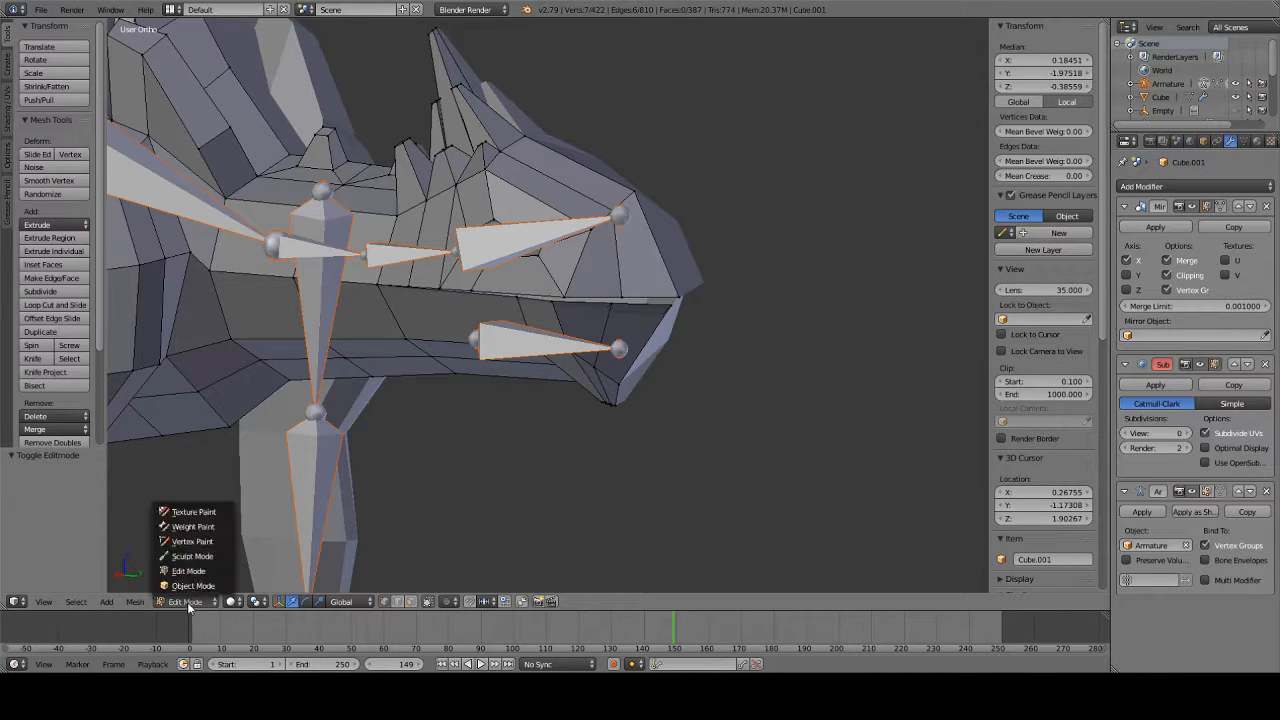
left_click(194, 527)
middle_click_drag(374, 331, 433, 323)
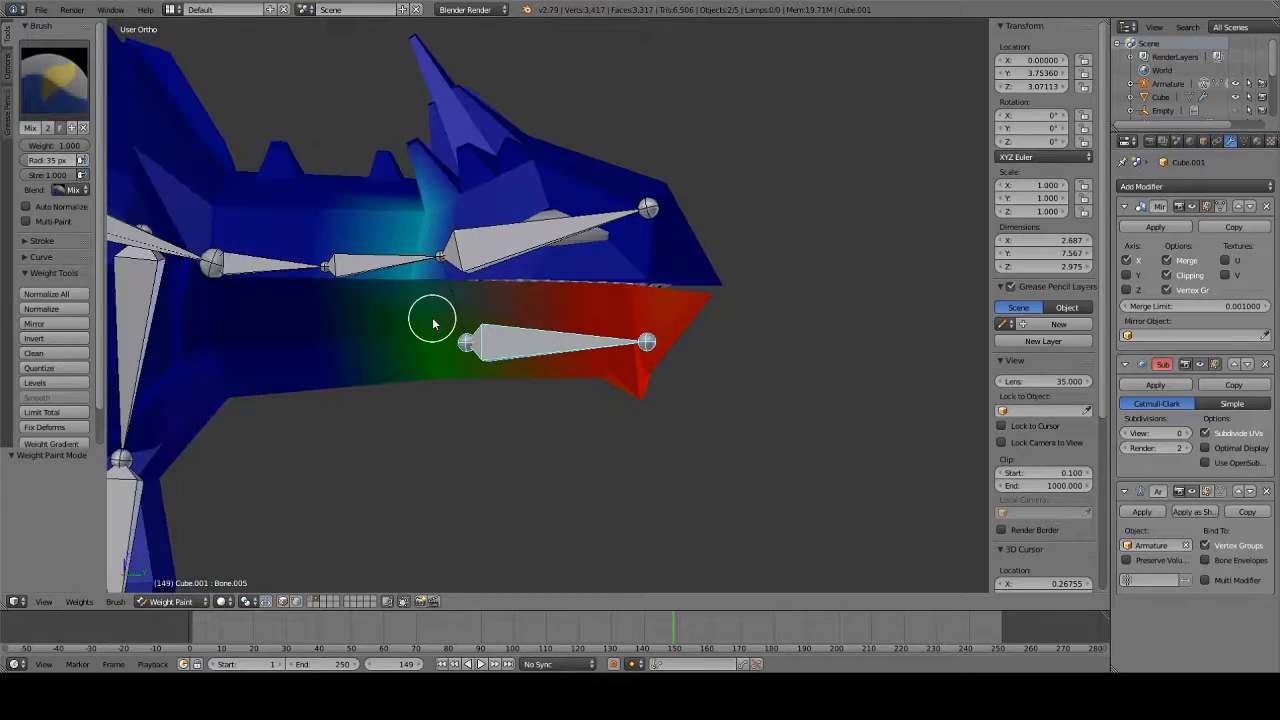
- Select Bone.004 in the right view and paint the snout's front and upper edge at strength 1.000, keeping the lower jaw unpainted
right_click(505, 248)
key("KP_3")
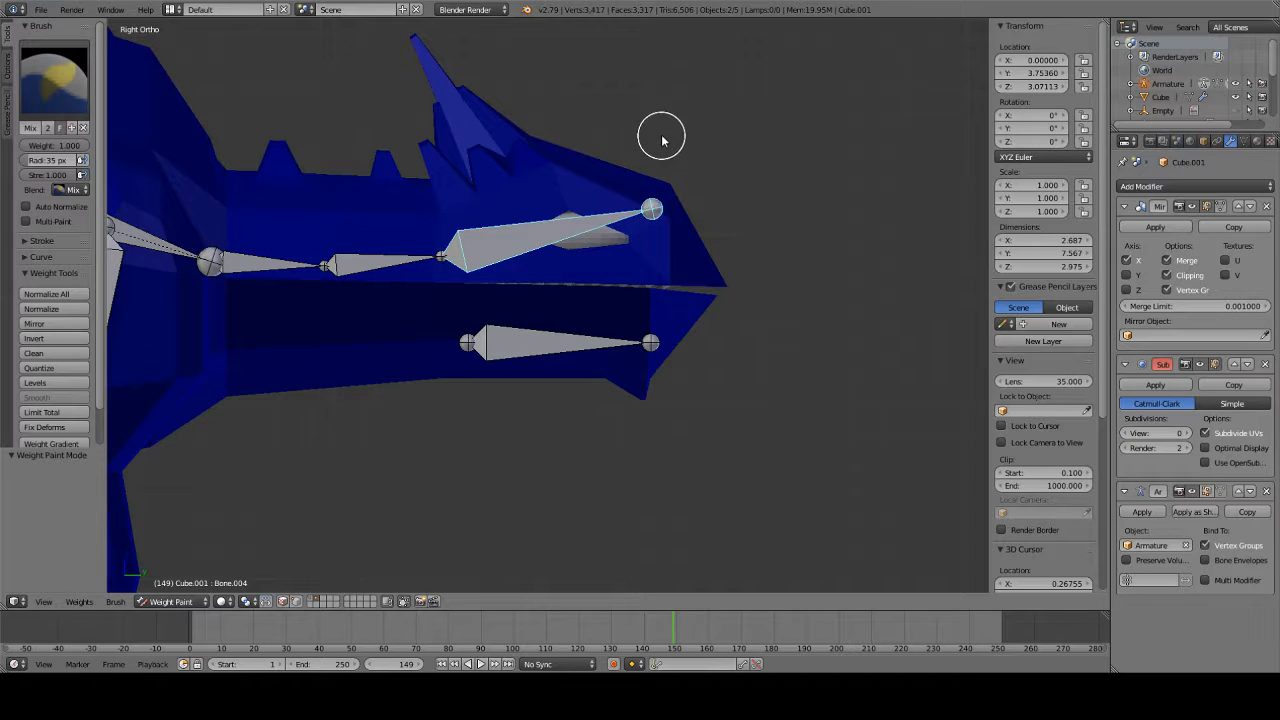
scroll(757, 226, "up", 2)
scroll(869, 263, "up", 1)
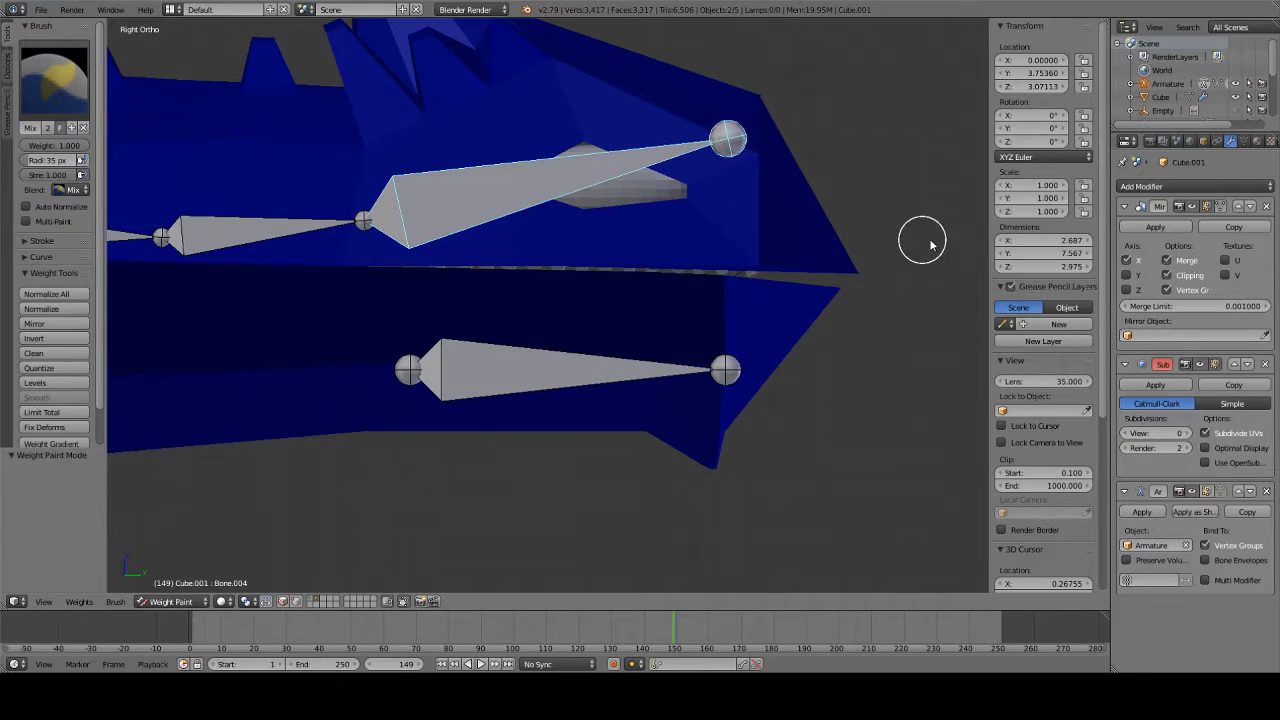
mouse_move(899, 268)
left_mouse_down()
mouse_move(743, 249)
mouse_move(793, 272)
left_mouse_up()
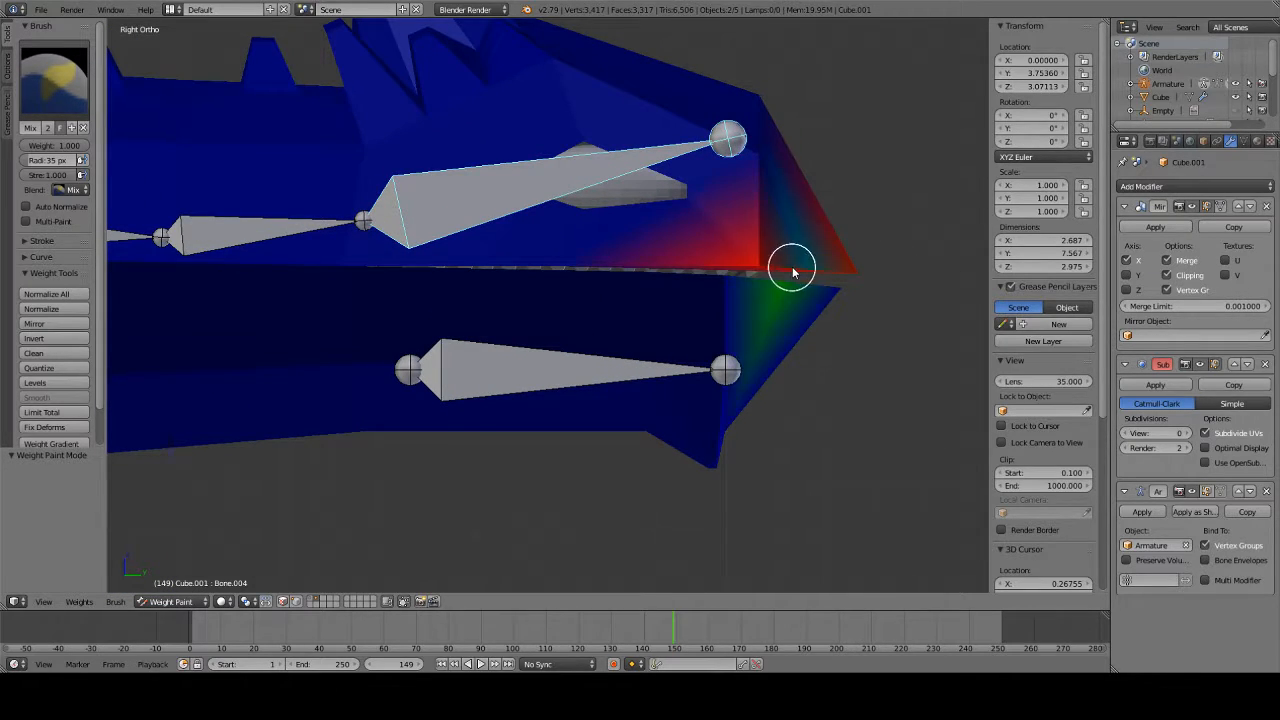
key("ctrl+z")
scroll(917, 214, "up", 2)
middle_click_drag(930, 224, 843, 293, "shift")
mouse_move(919, 312)
left_mouse_down()
mouse_move(806, 291)
mouse_move(764, 303)
mouse_move(834, 303)
mouse_move(769, 33)
left_mouse_up()
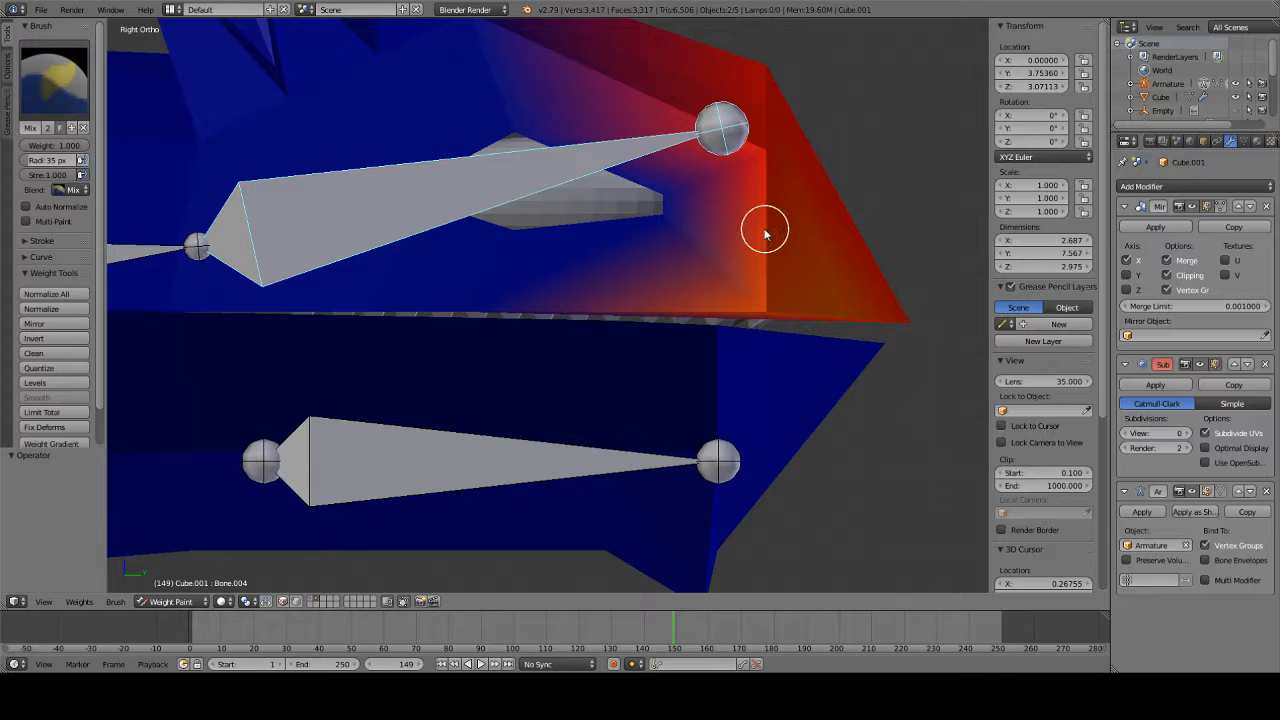
- Fill Bone.004 weight over the side of the upper jaw around the eye at strength 1.000
middle_click_drag(556, 249, 629, 299, "shift")
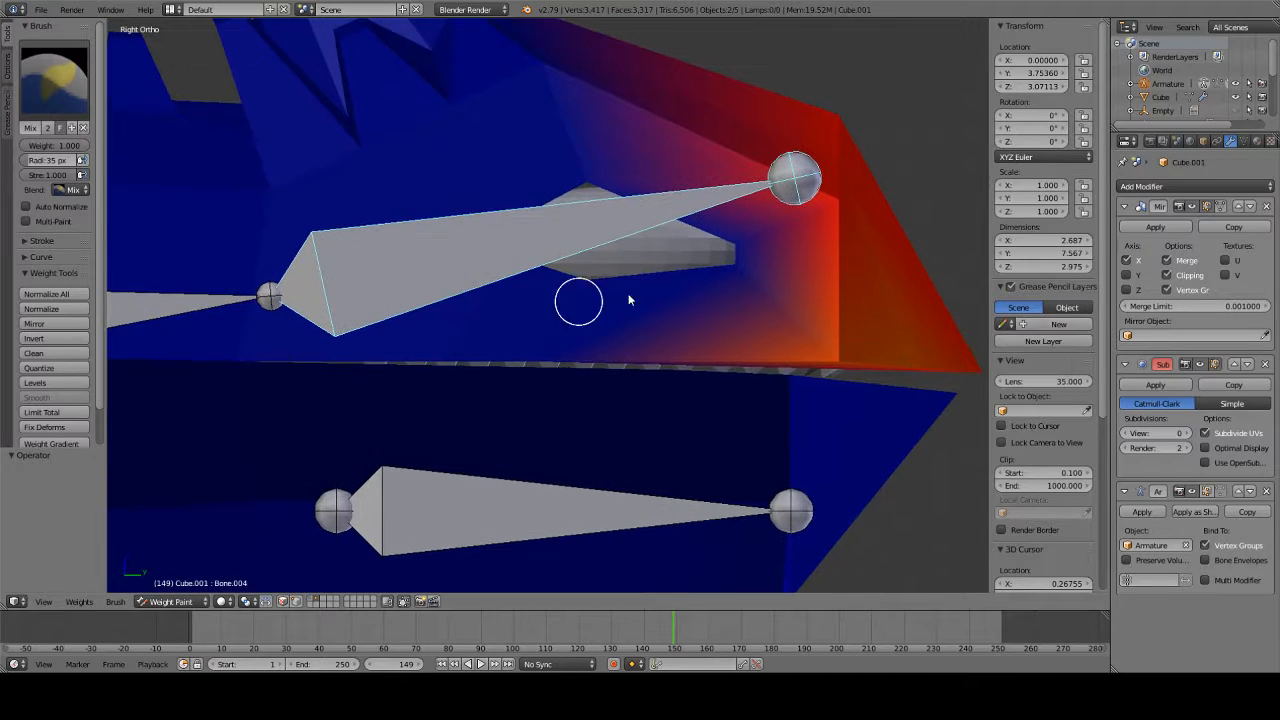
mouse_move(791, 214)
left_mouse_down()
mouse_move(706, 286)
mouse_move(540, 194)
left_mouse_up()
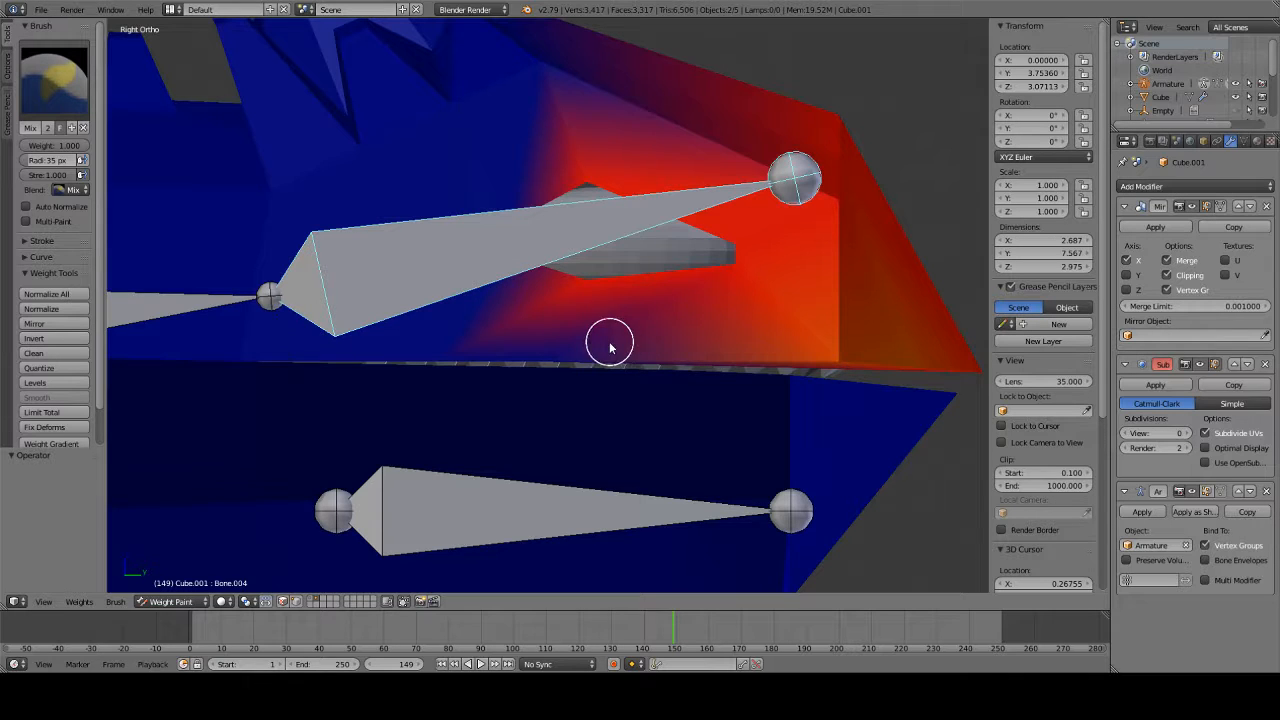
left_click_drag(567, 352, 537, 349)
- Paint Bone.004 weight over the neck-head joint at strength 0.513 and blend it down onto the lower jaw's rear at 0.224
middle_click_drag(402, 264, 652, 277, "shift")
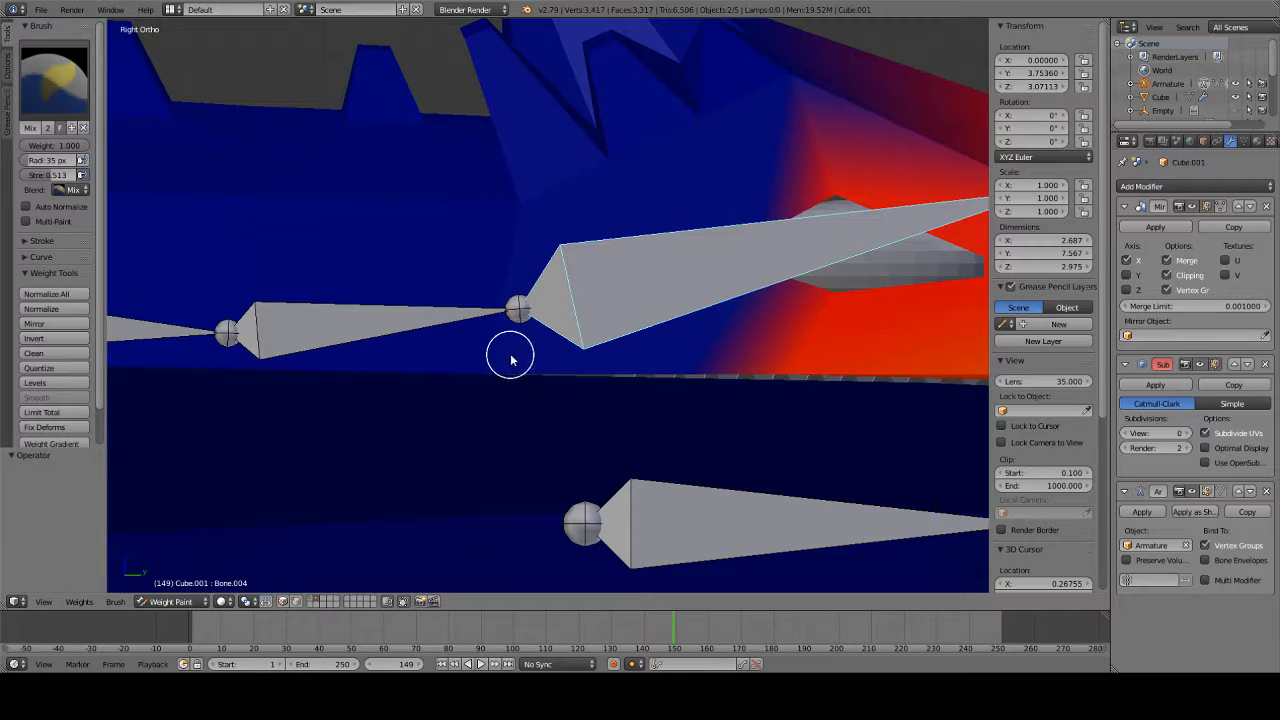
left_click_drag(493, 367, 511, 171)
middle_click_drag(474, 125, 603, 196)
mouse_move(603, 196)
left_mouse_down()
mouse_move(614, 197)
mouse_move(526, 137)
mouse_move(624, 200)
left_mouse_up()
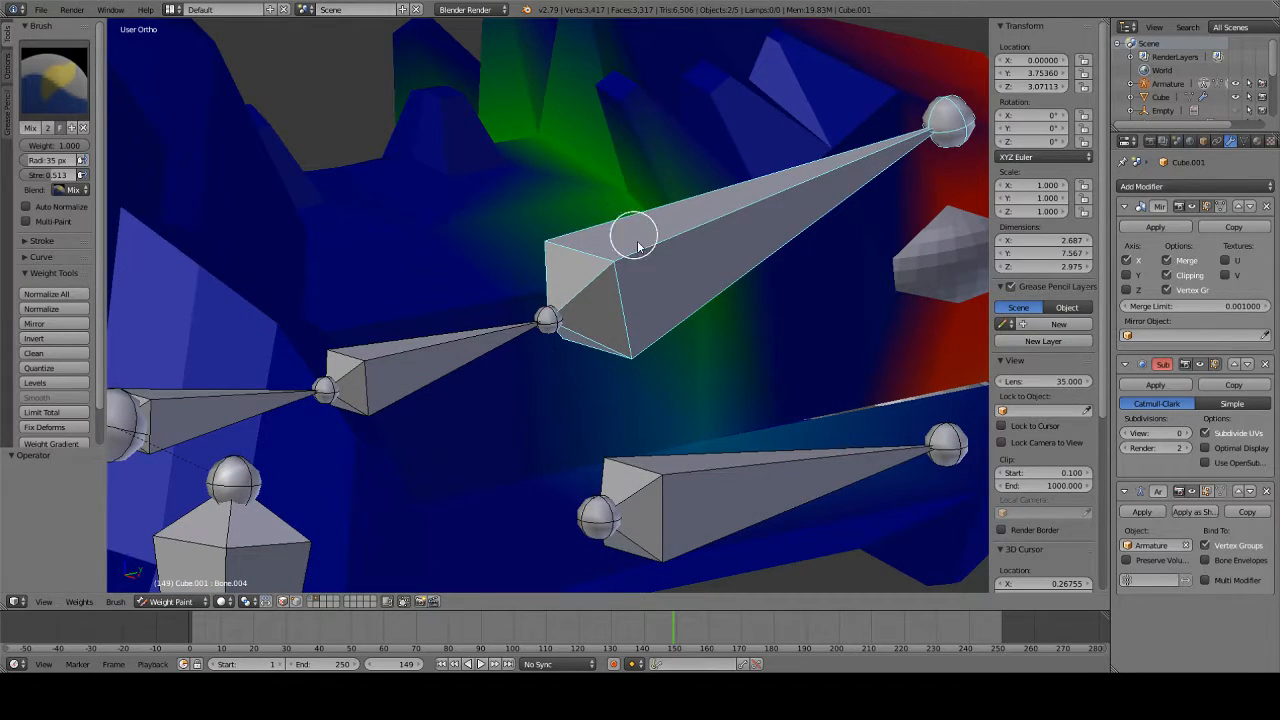
key("KP_3")
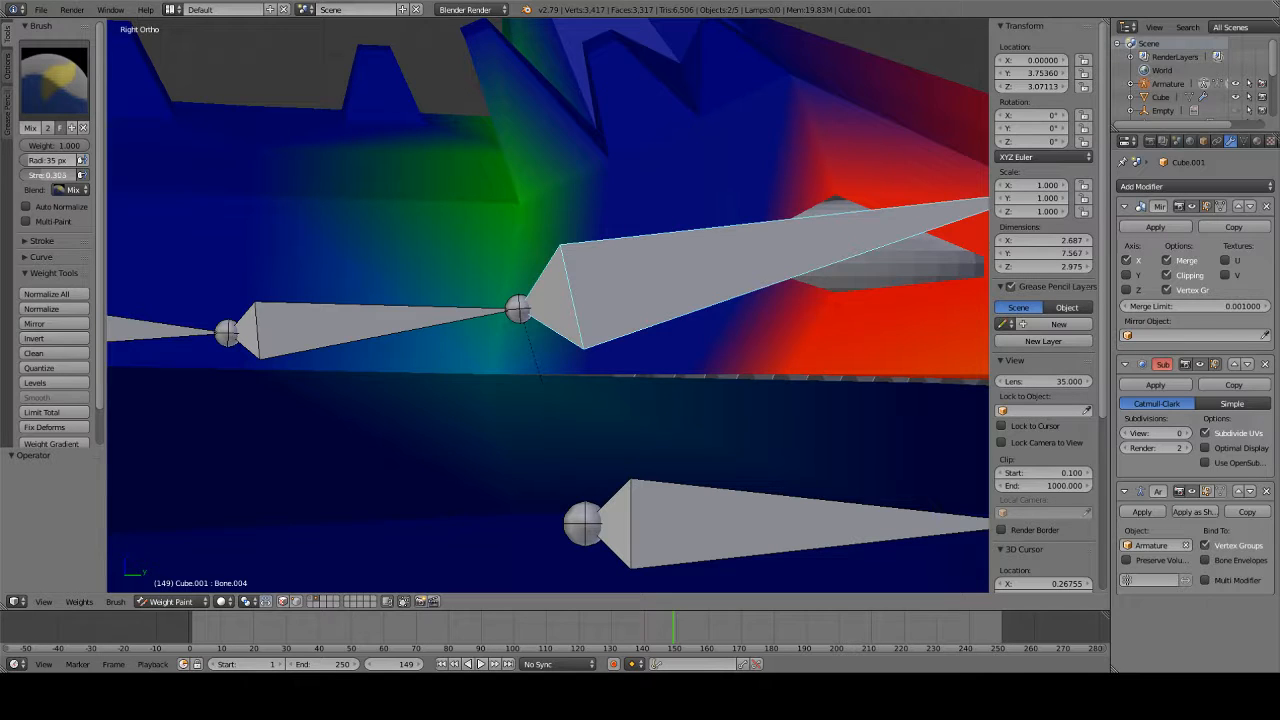
middle_click_drag(494, 376, 494, 263, "shift")
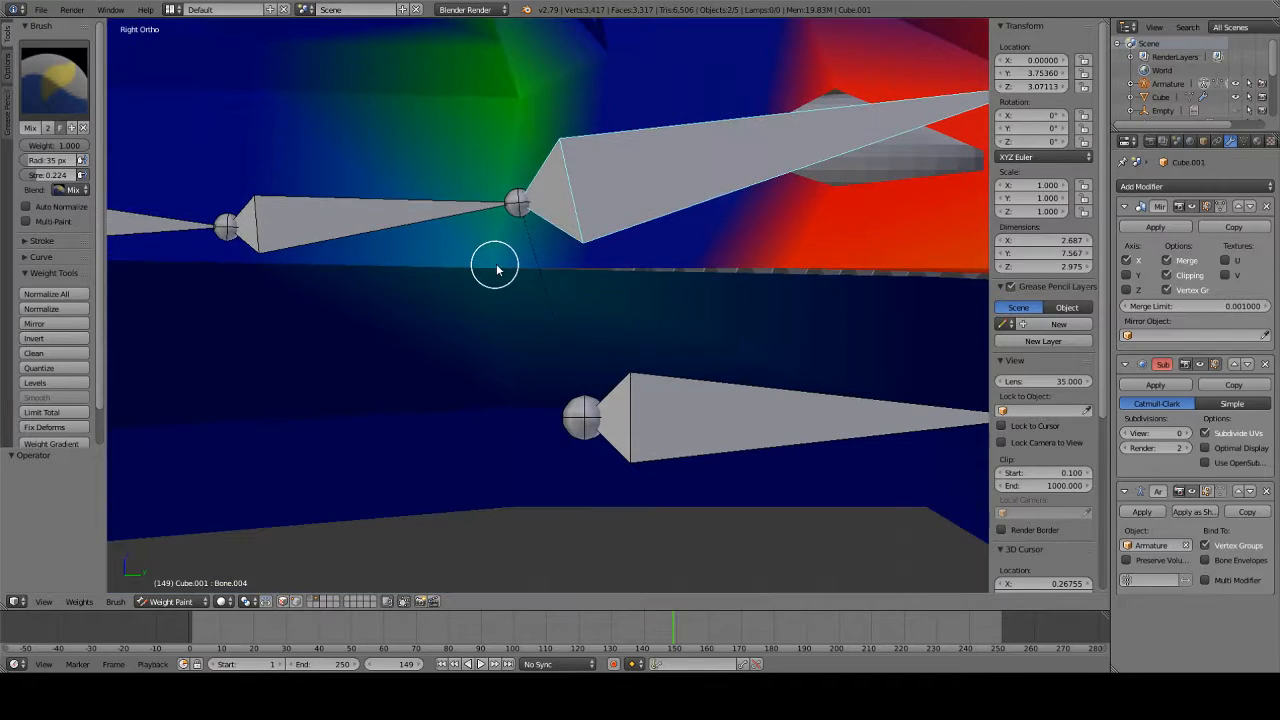
mouse_move(497, 314)
left_mouse_down()
mouse_move(497, 537)
mouse_move(502, 403)
left_mouse_up()
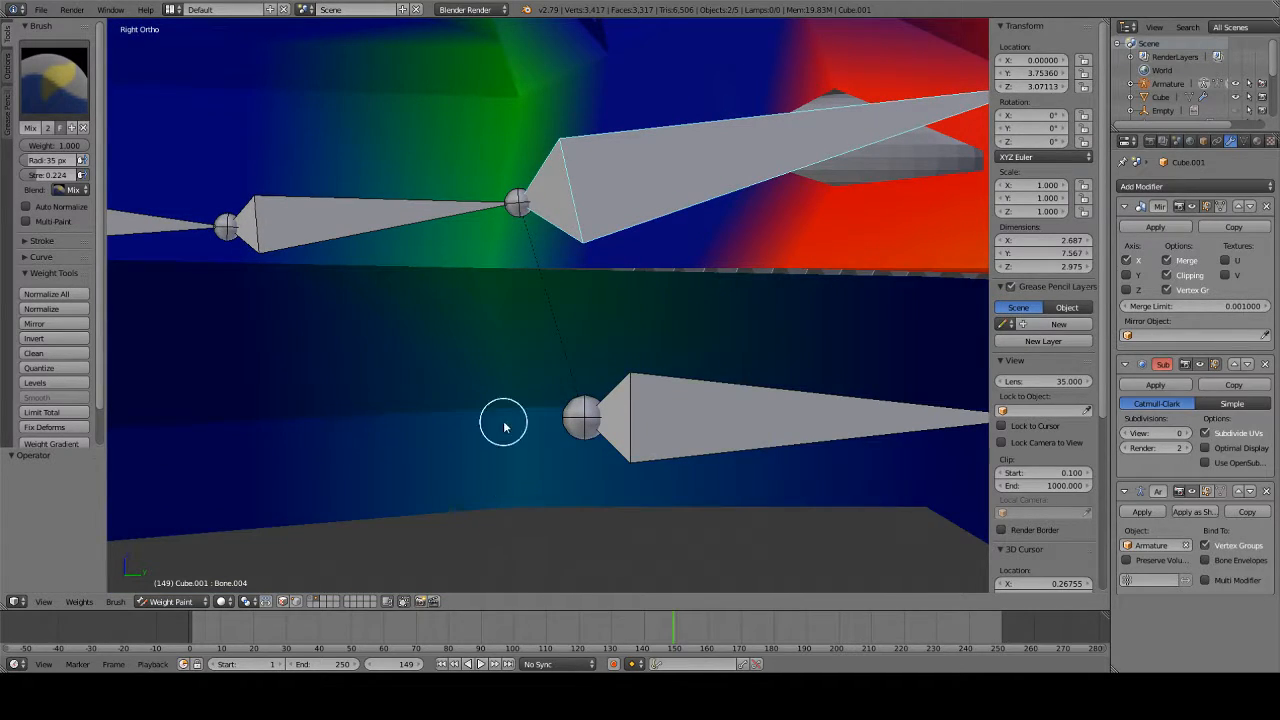
- Test-rotate Bone.004 upward to check how the head deforms
scroll(517, 417, "down", 5)
middle_click_drag(529, 366, 491, 423, "shift")
key("r")
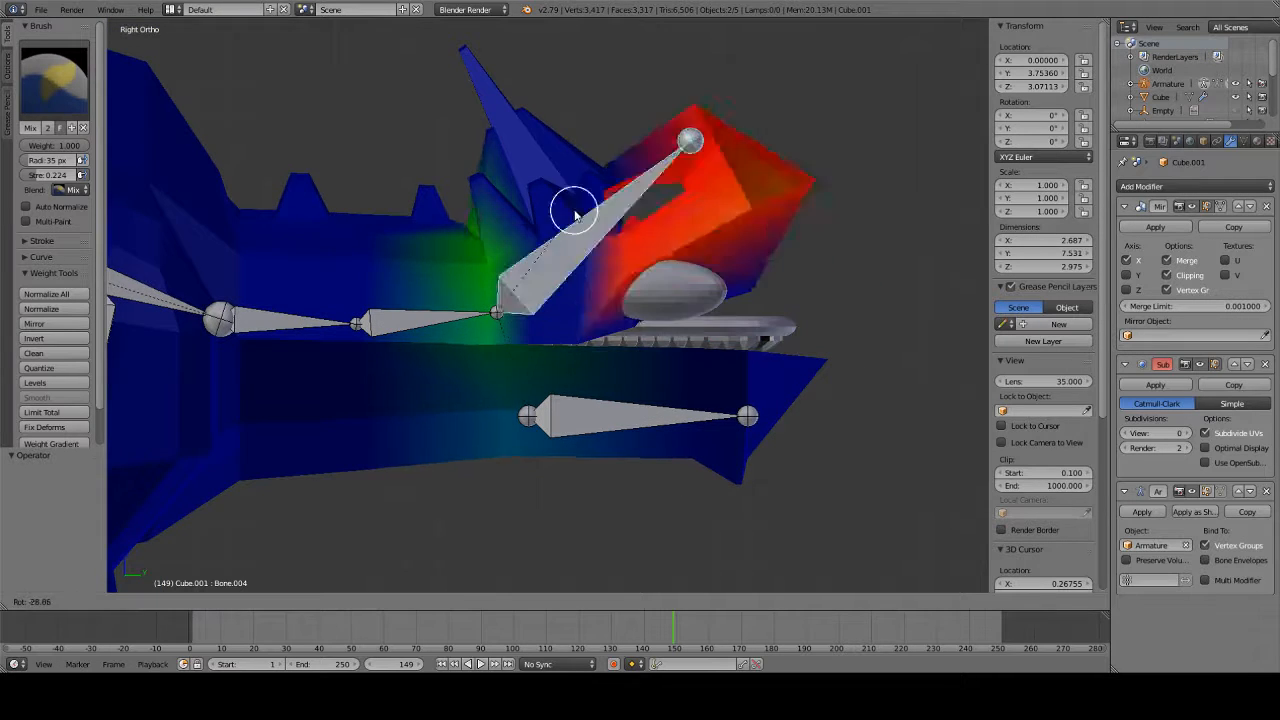
left_click(571, 194)
- Paint Bone.004 weight over the head behind the eye and the crest base at strength 1.000, checking the mesh in Edit Mode between strokes
scroll(575, 197, "up", 2)
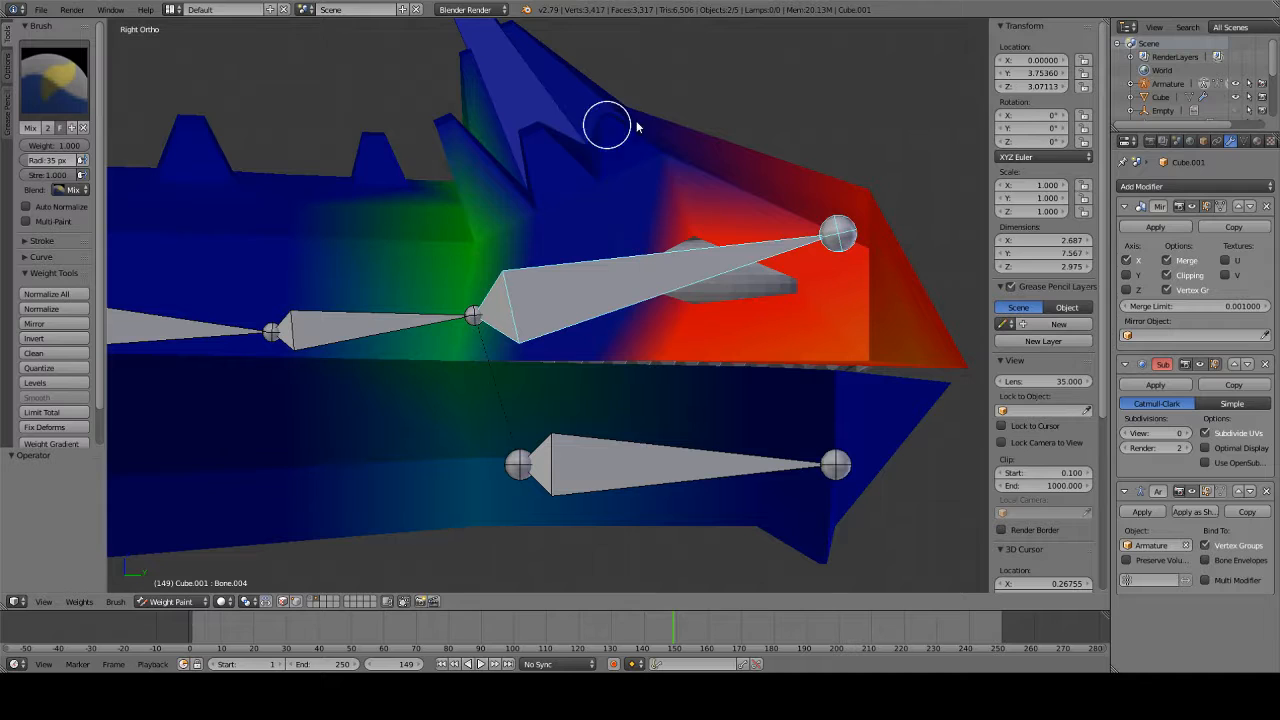
left_click_drag(683, 120, 640, 306)
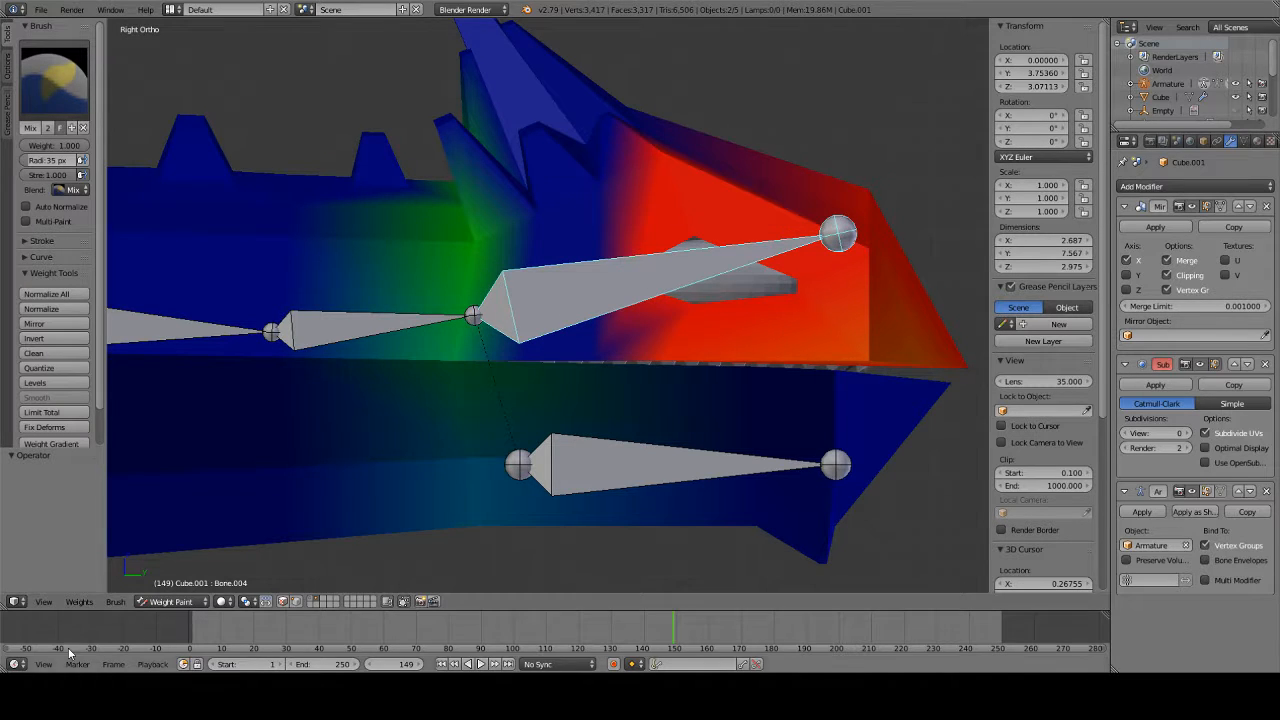
left_click(160, 601)
left_click(168, 578)
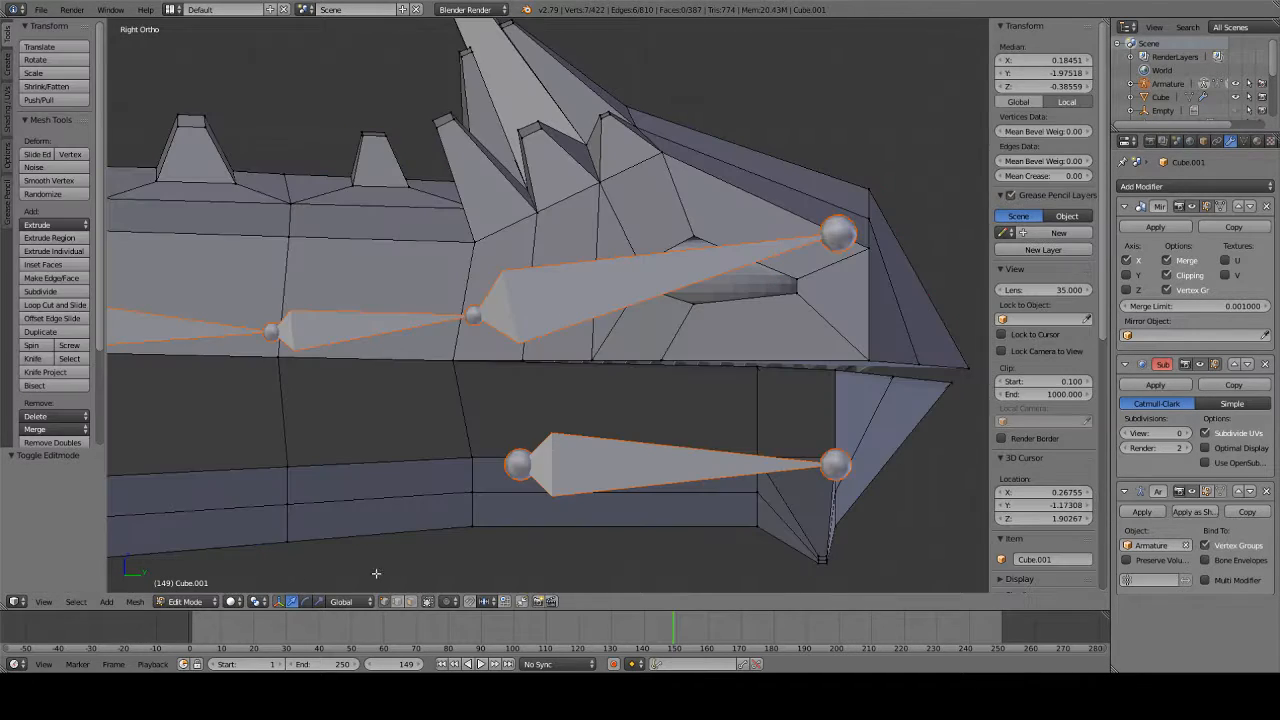
left_click(428, 601)
left_click(185, 601)
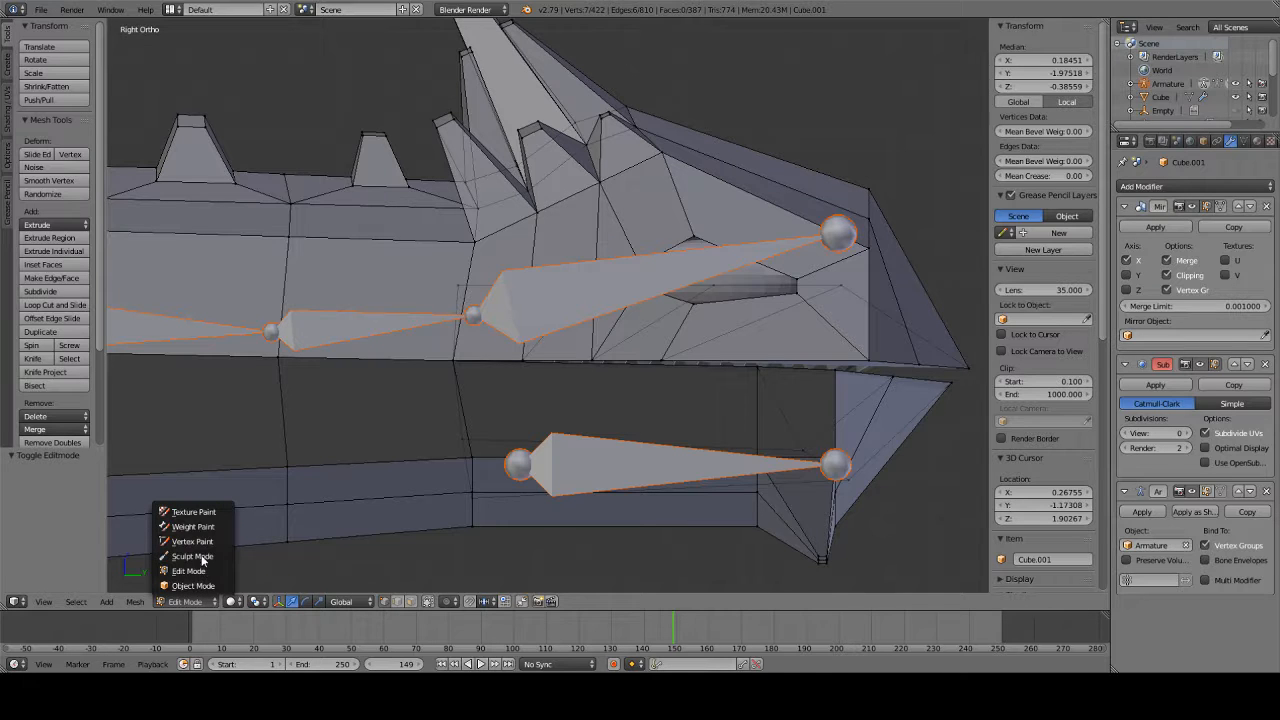
left_click(193, 527)
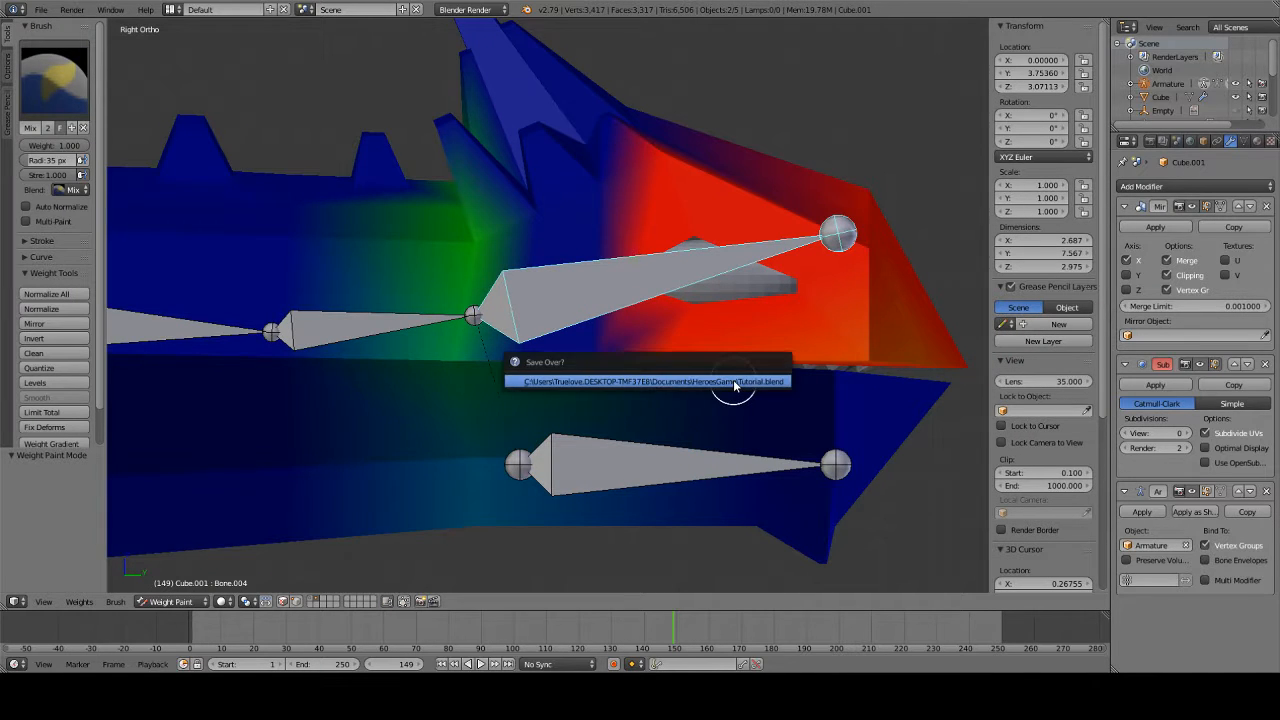
mouse_move(641, 197)
left_mouse_down()
mouse_move(608, 163)
mouse_move(646, 163)
mouse_move(595, 103)
left_mouse_up()
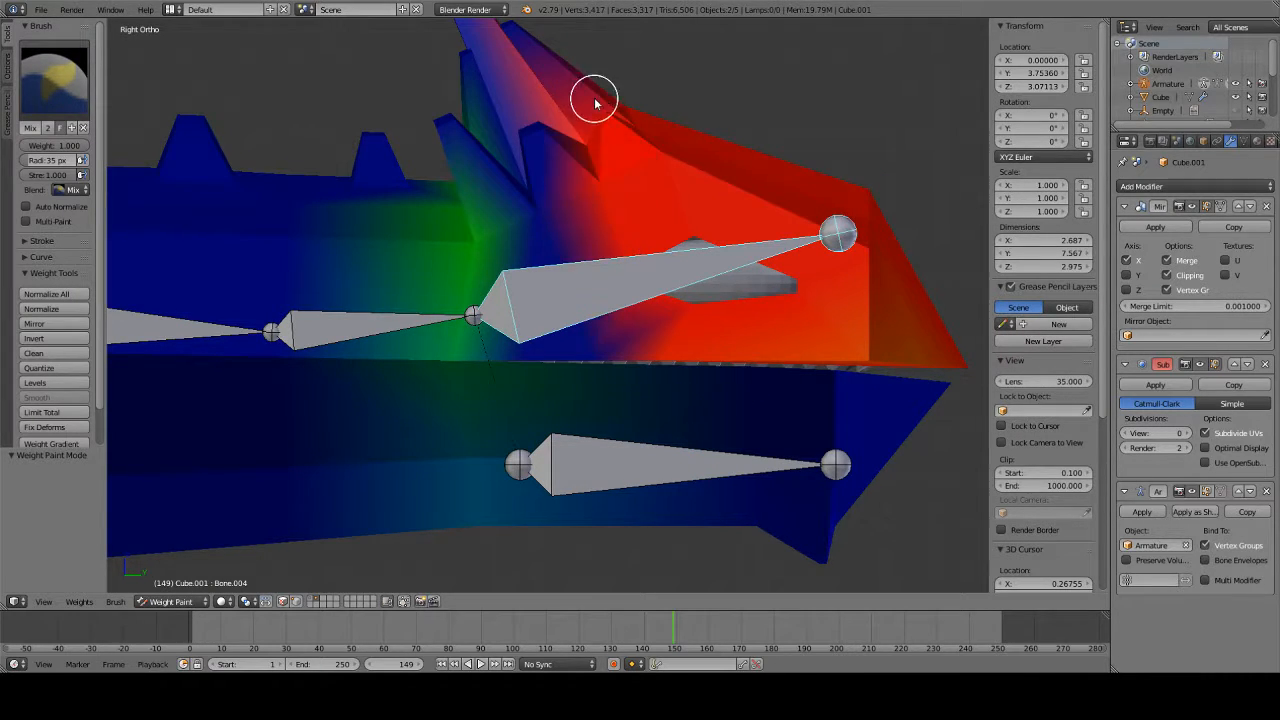
- Fill Bone.004 weight along the upper jaw's rear lower edge and up the cheek to the foremost crest spikes at weight 1.000
mouse_move(590, 210)
left_mouse_down()
mouse_move(549, 134)
mouse_move(551, 258)
left_mouse_up()
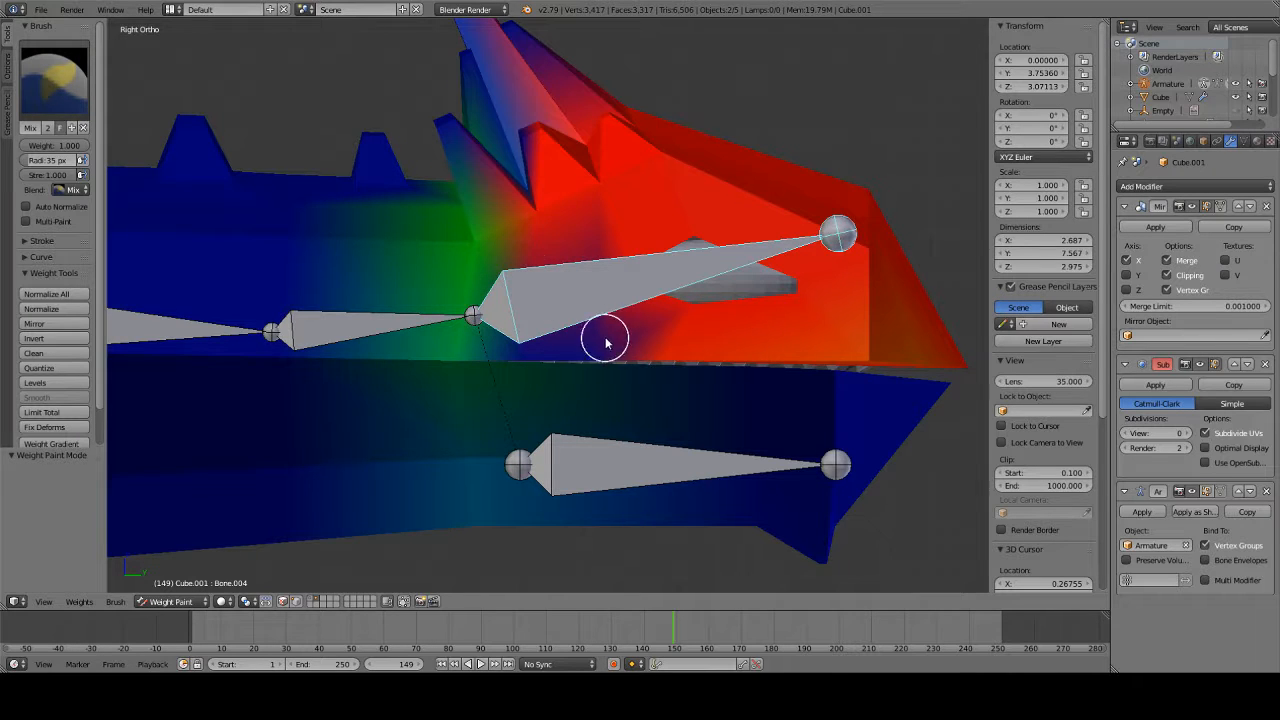
scroll(615, 349, "up", 4)
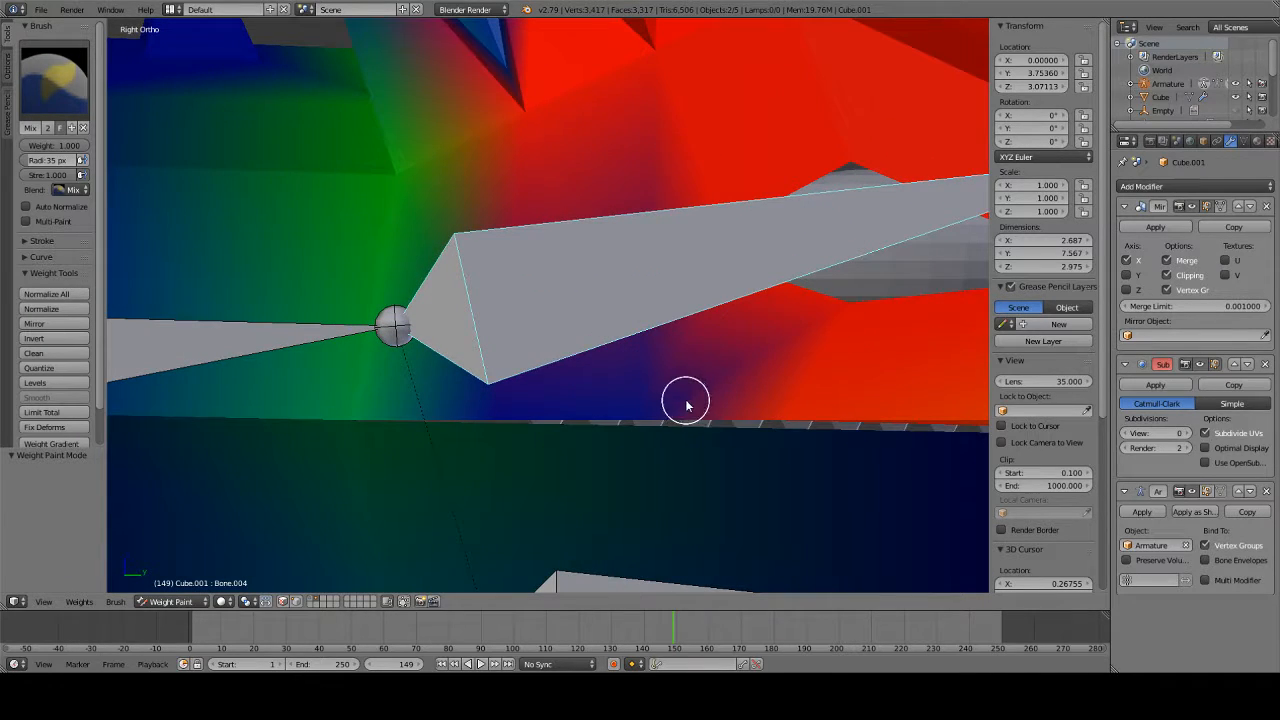
left_click_drag(686, 404, 618, 410)
mouse_move(711, 401)
left_mouse_down()
mouse_move(606, 414)
mouse_move(483, 397)
left_mouse_up()
middle_click_drag(550, 218, 531, 434, "shift")
mouse_move(499, 372)
left_mouse_down()
mouse_move(463, 192)
mouse_move(494, 183)
left_mouse_up()
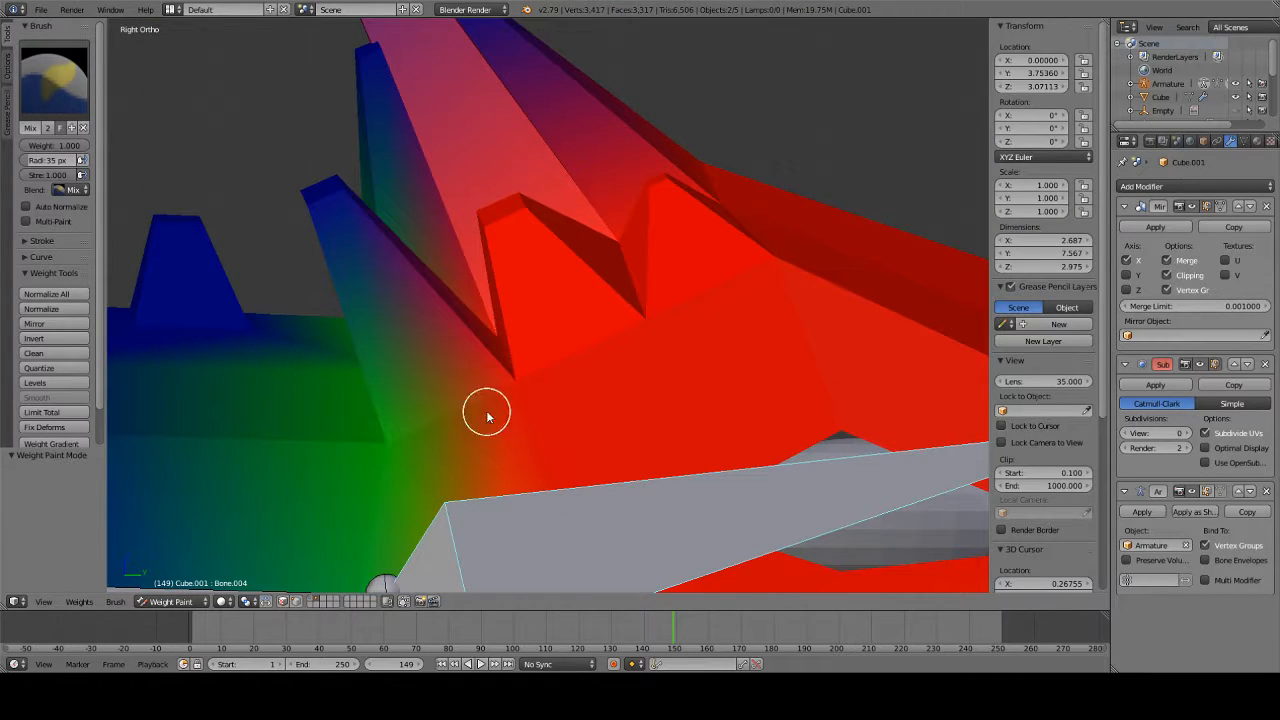
- Paint Bone.004 weight over the rear head spikes and the tall crest horns at weight 1.000
mouse_move(378, 243)
left_mouse_down()
mouse_move(314, 177)
mouse_move(320, 240)
left_mouse_up()
mouse_move(357, 160)
left_mouse_down()
mouse_move(400, 191)
mouse_move(340, 22)
mouse_move(380, 73)
left_mouse_up()
middle_click_drag(589, 134, 574, 277, "shift")
mouse_move(574, 277)
left_mouse_down()
mouse_move(523, 194)
mouse_move(424, 188)
left_mouse_up()
middle_click_drag(406, 131, 494, 220, "shift")
mouse_move(494, 220)
left_mouse_down()
mouse_move(386, 103)
mouse_move(327, 148)
left_mouse_up()
- Test-rotate Bone.004 to check that the whole crest follows the head
scroll(544, 180, "down", 5)
key("r")
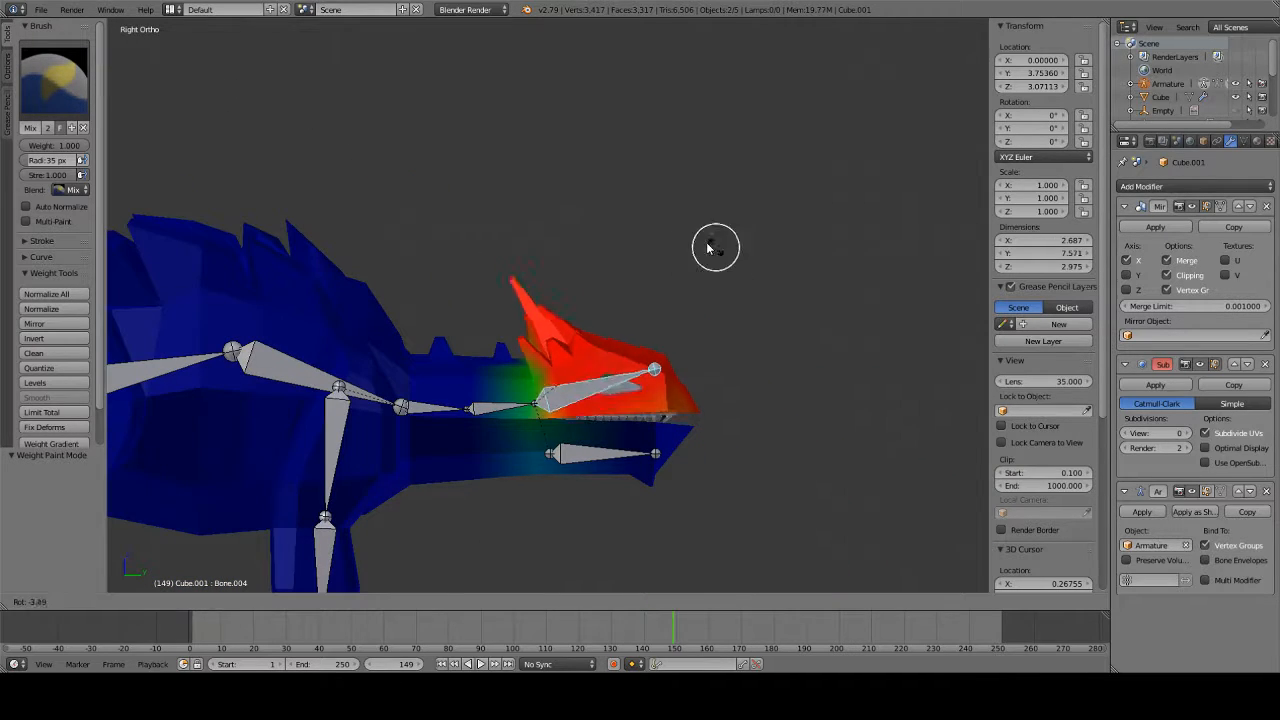
right_click(528, 205)
- Paint Bone.004 weight along the upper jaw's front lower edge and test-rotate the bone from the opposite side
scroll(775, 390, "up", 6)
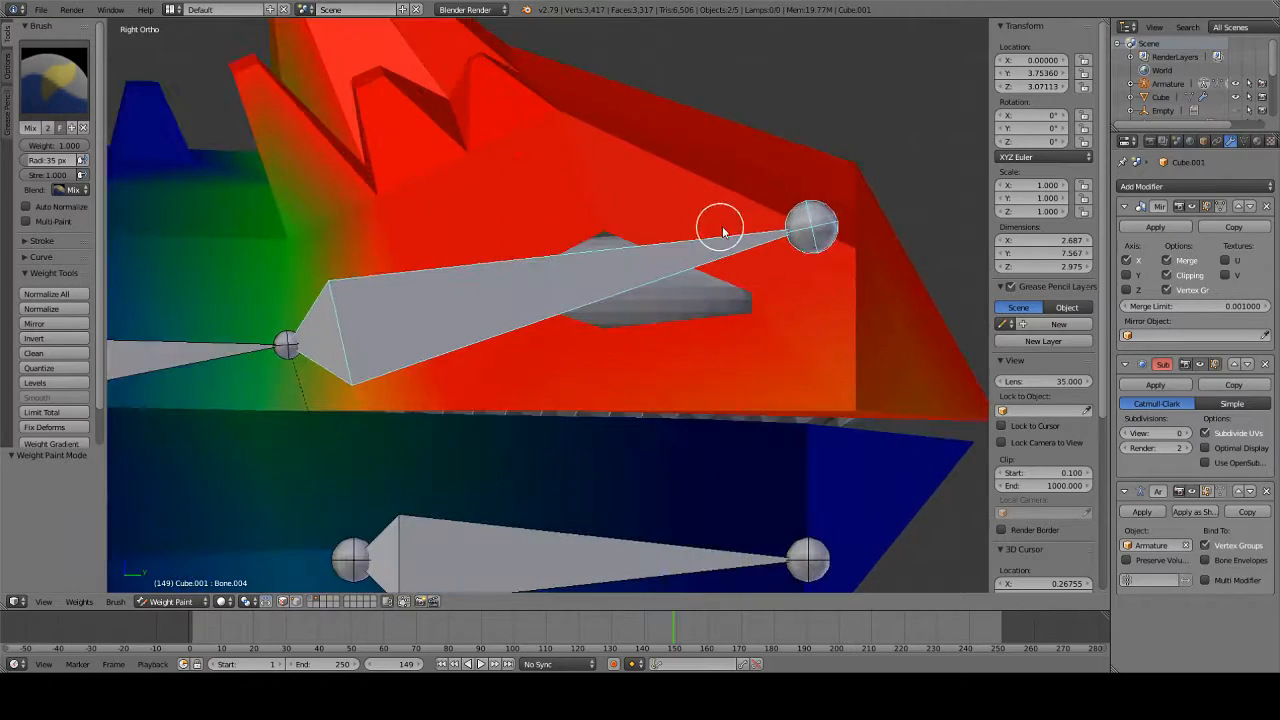
left_click_drag(897, 394, 778, 400)
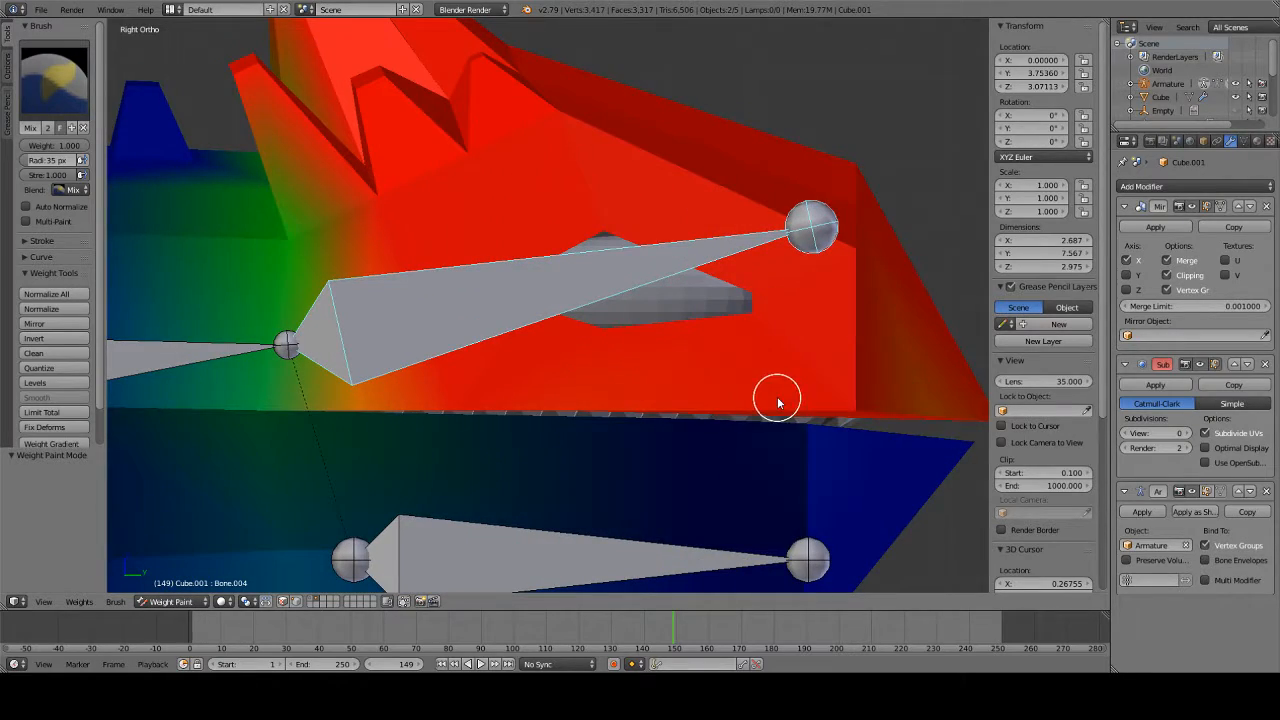
middle_click_drag(960, 391, 512, 193)
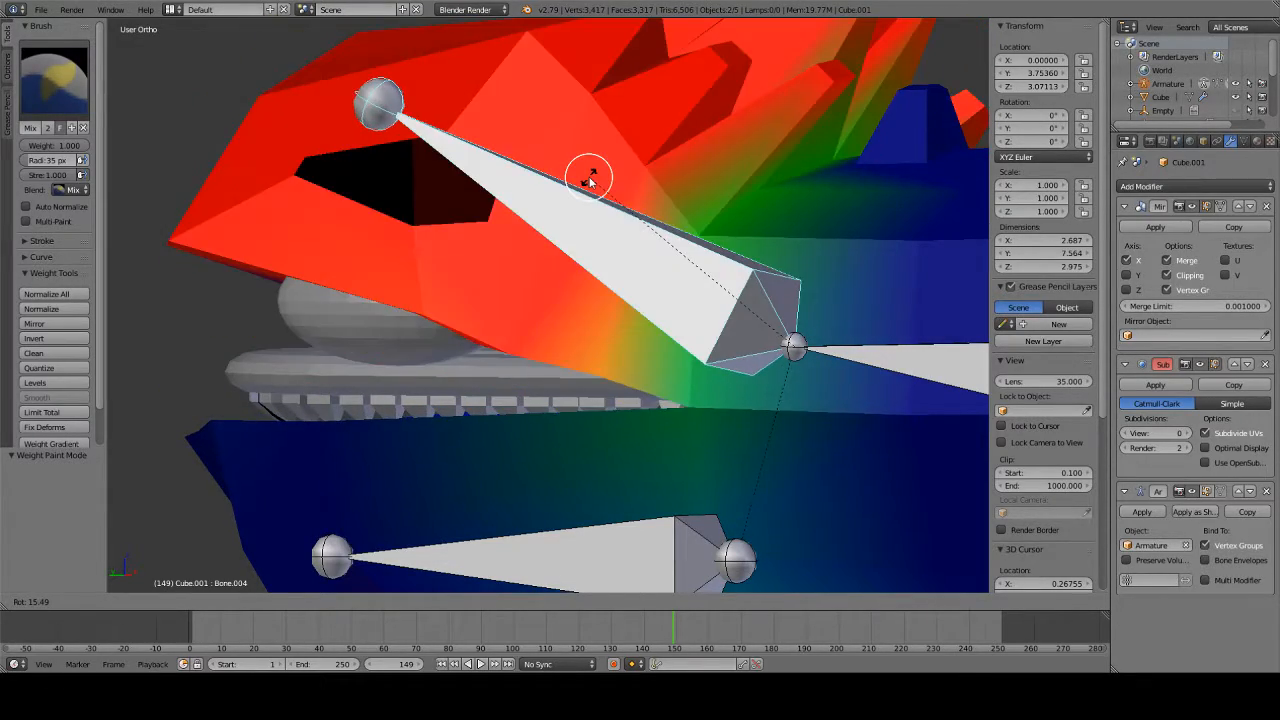
right_click(762, 178)
middle_click_drag(487, 423, 630, 308)
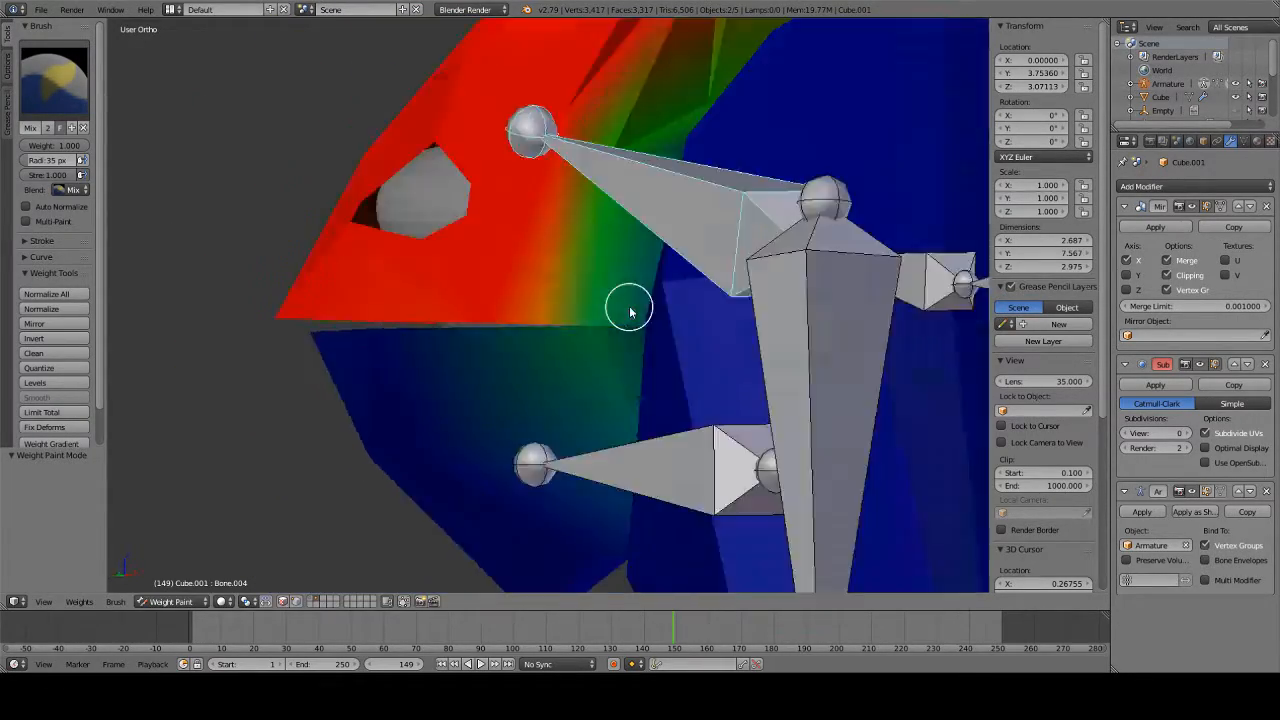
- Switch to the Subtract weight brush and test-rotate Bone.004 upward to check the area around the teeth
key("KP_3")
left_click(55, 85)
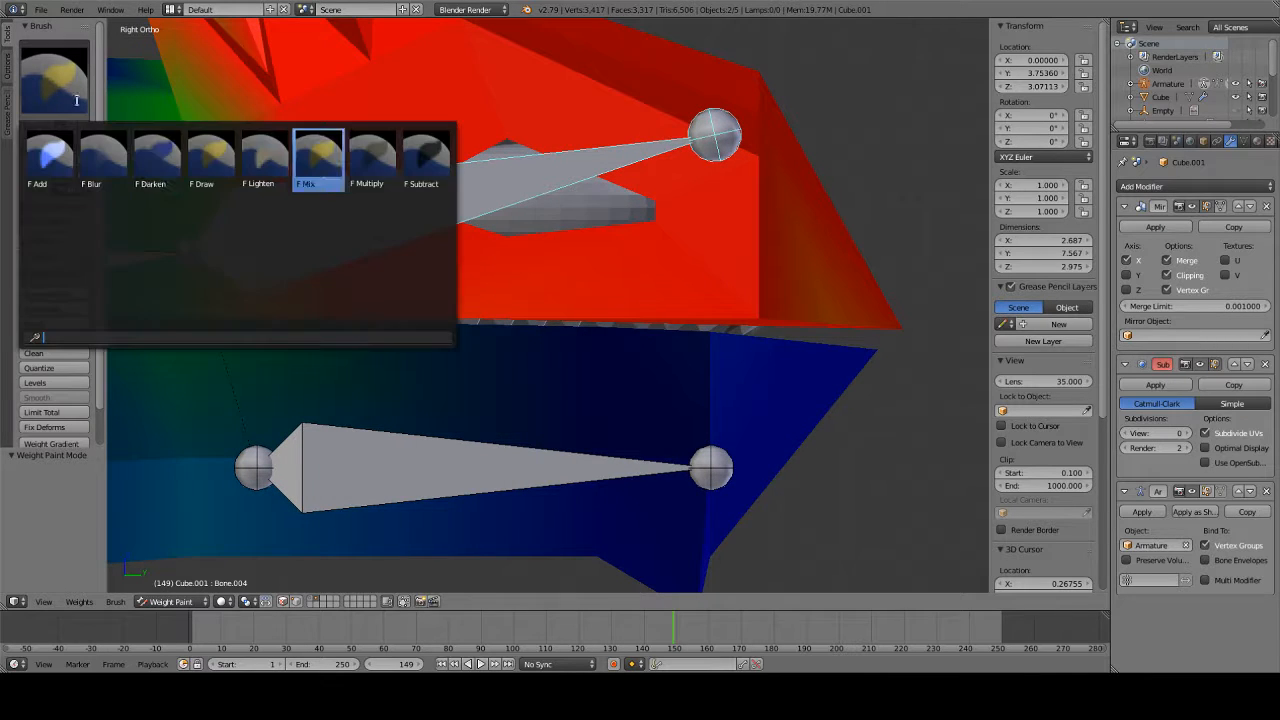
left_click(372, 162)
scroll(790, 458, "up", 2)
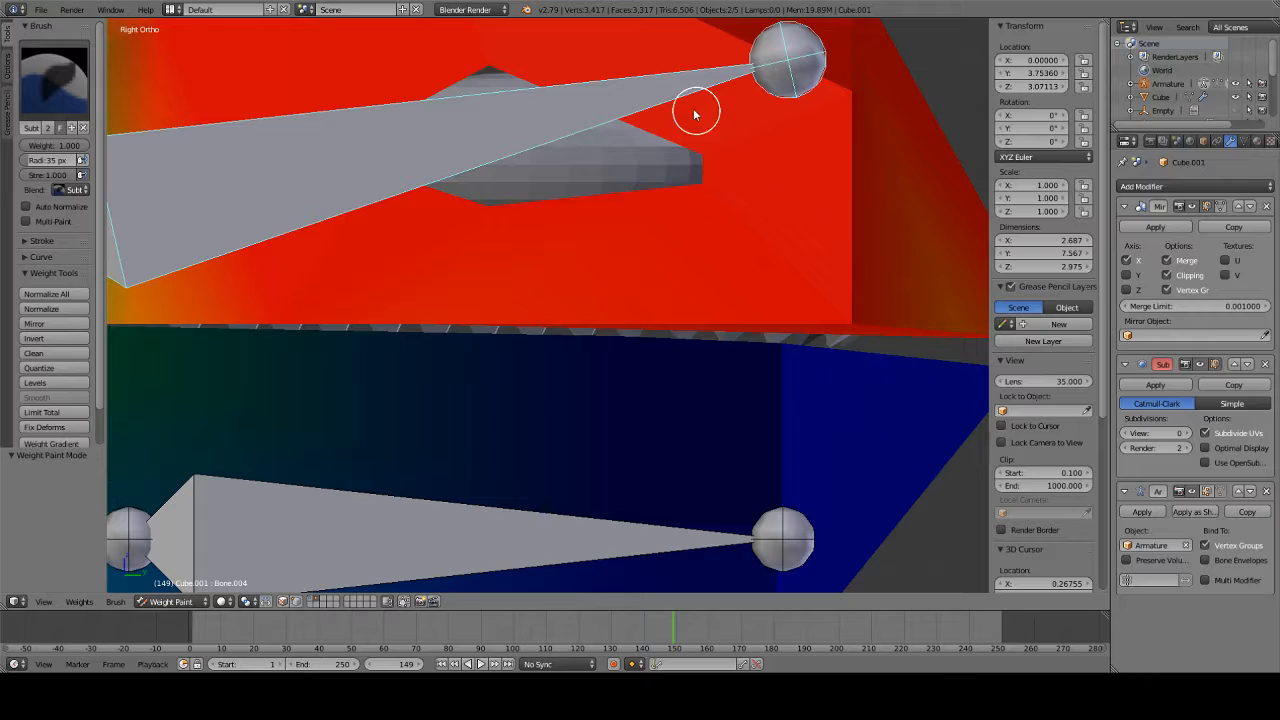
key("r")
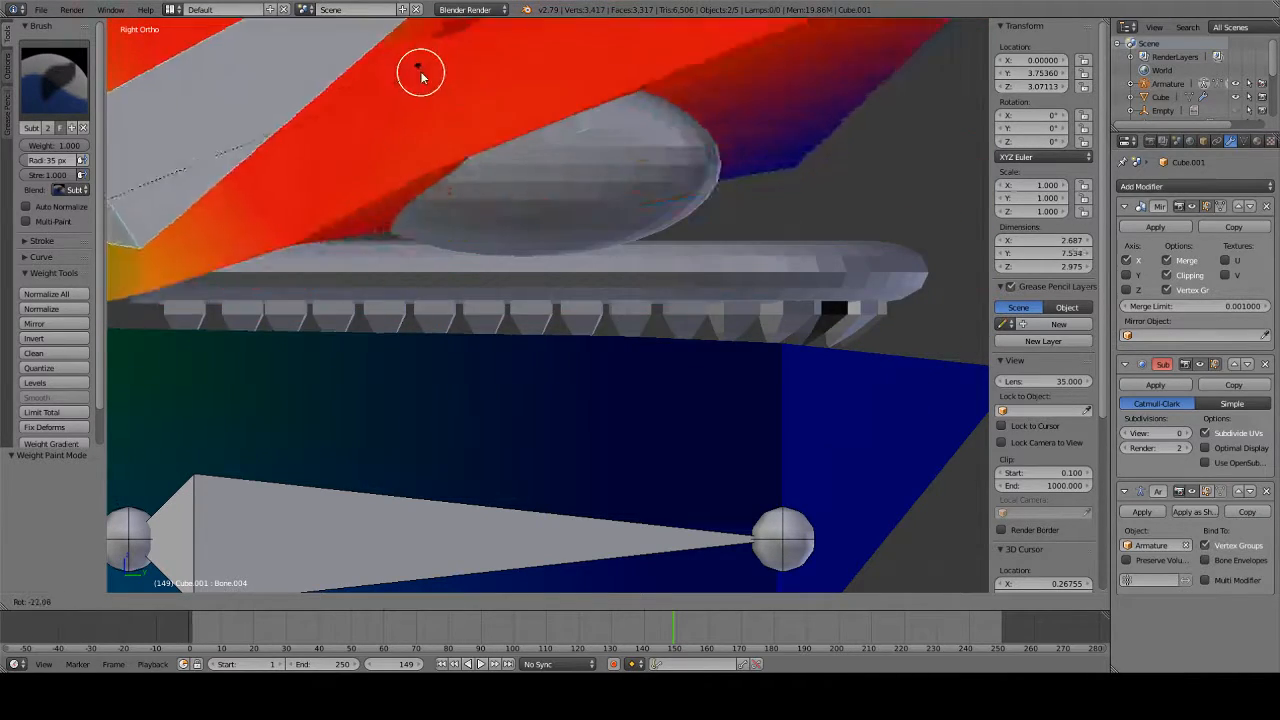
right_click(421, 75)
- Select jaw bone Bone.005 and test-rotate it downward from both sides to check how the lower jaw deforms
scroll(485, 220, "down", 4)
right_click(516, 408)
key("r")
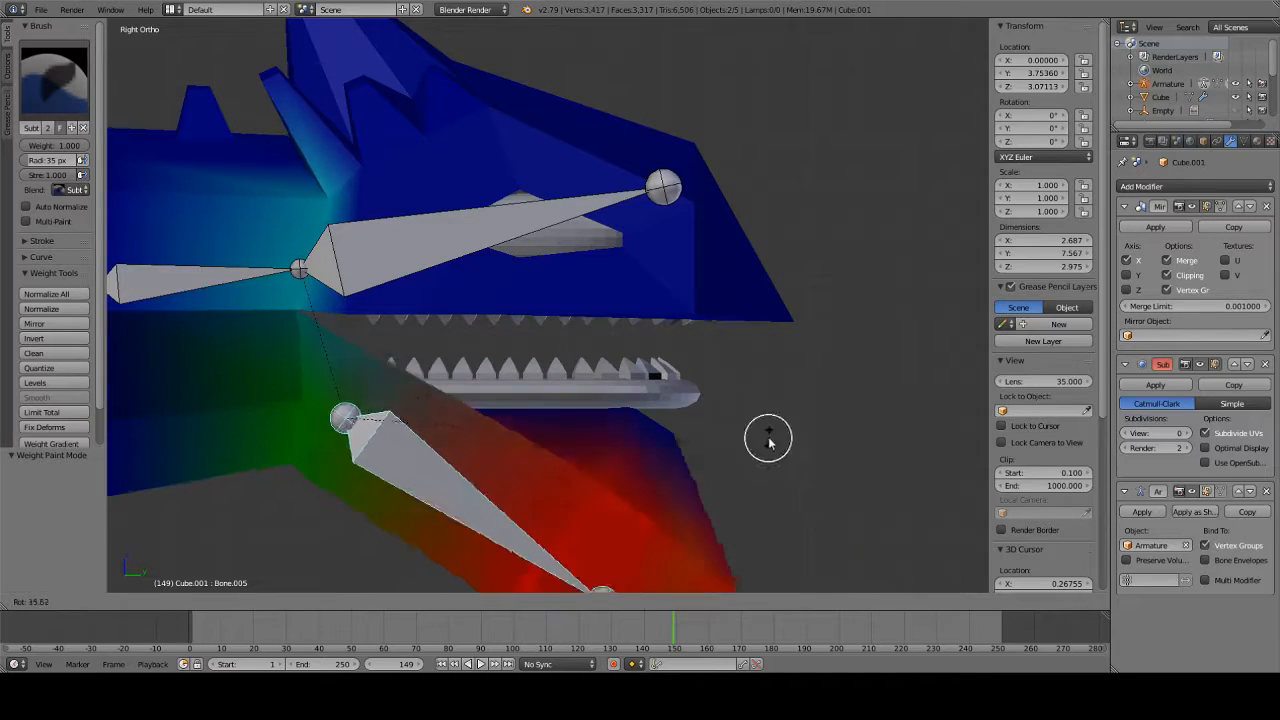
key("Escape")
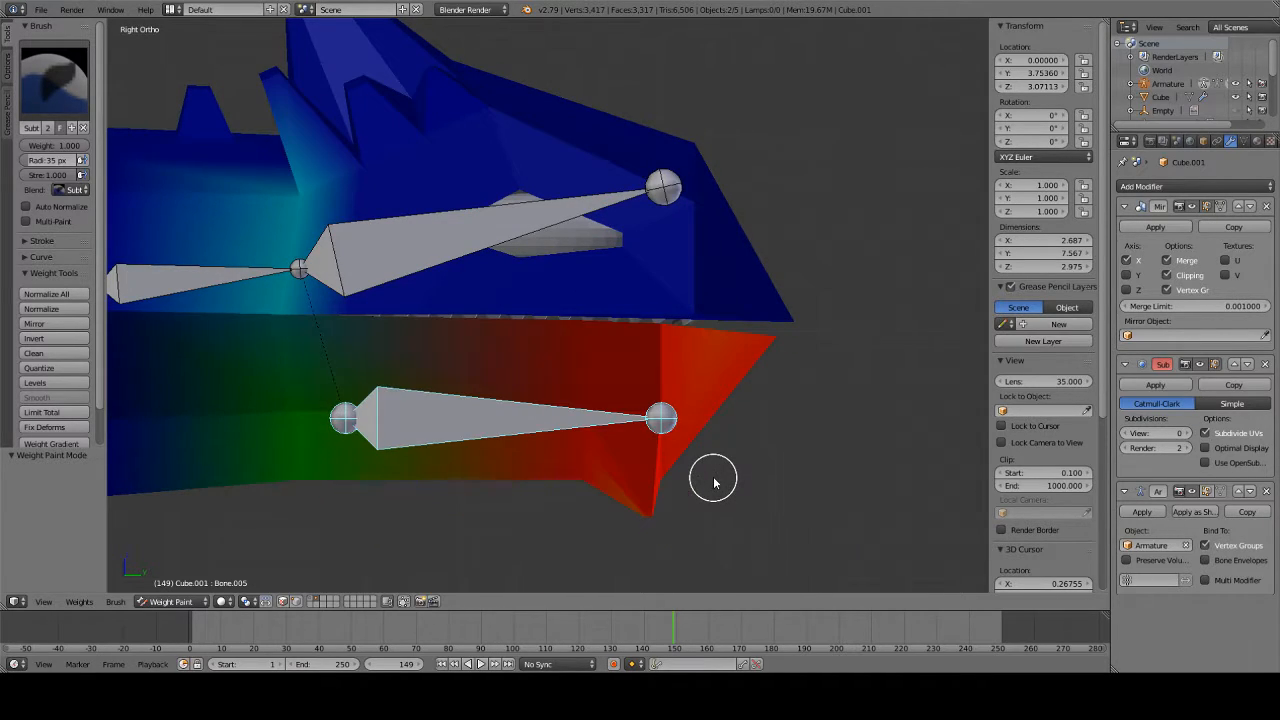
middle_click_drag(880, 358, 611, 360)
key("r")
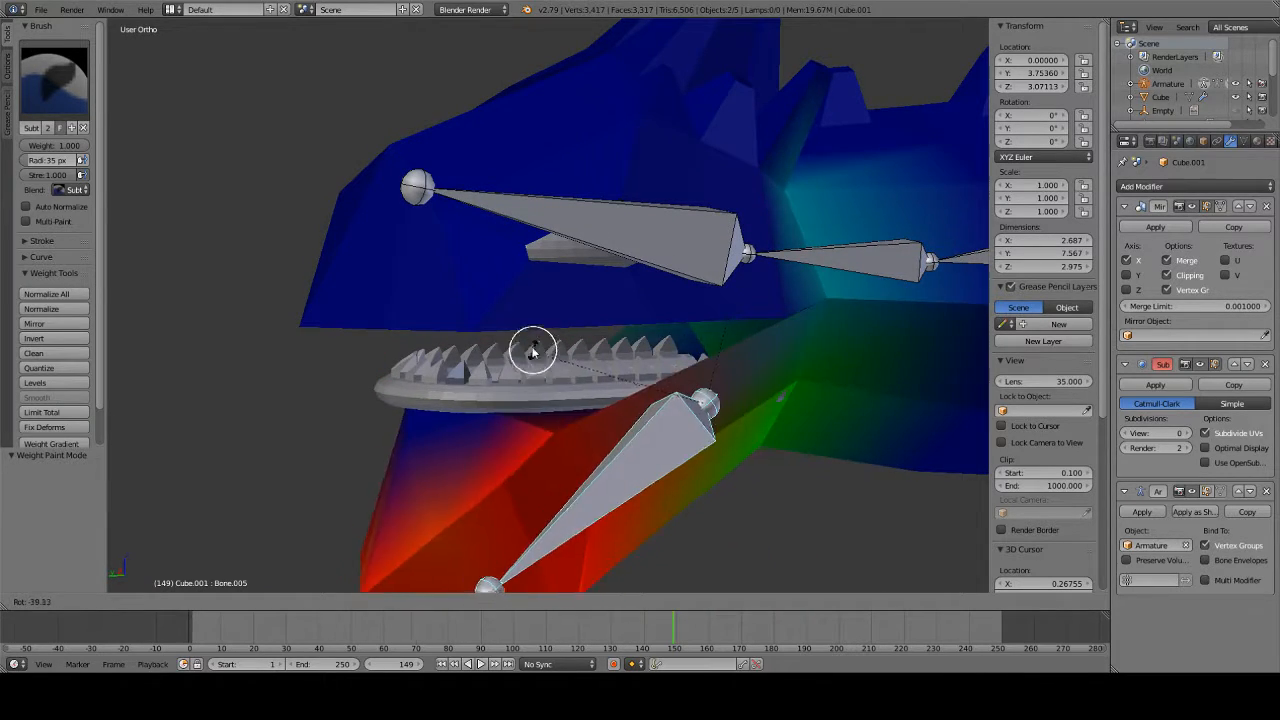
key("Escape")
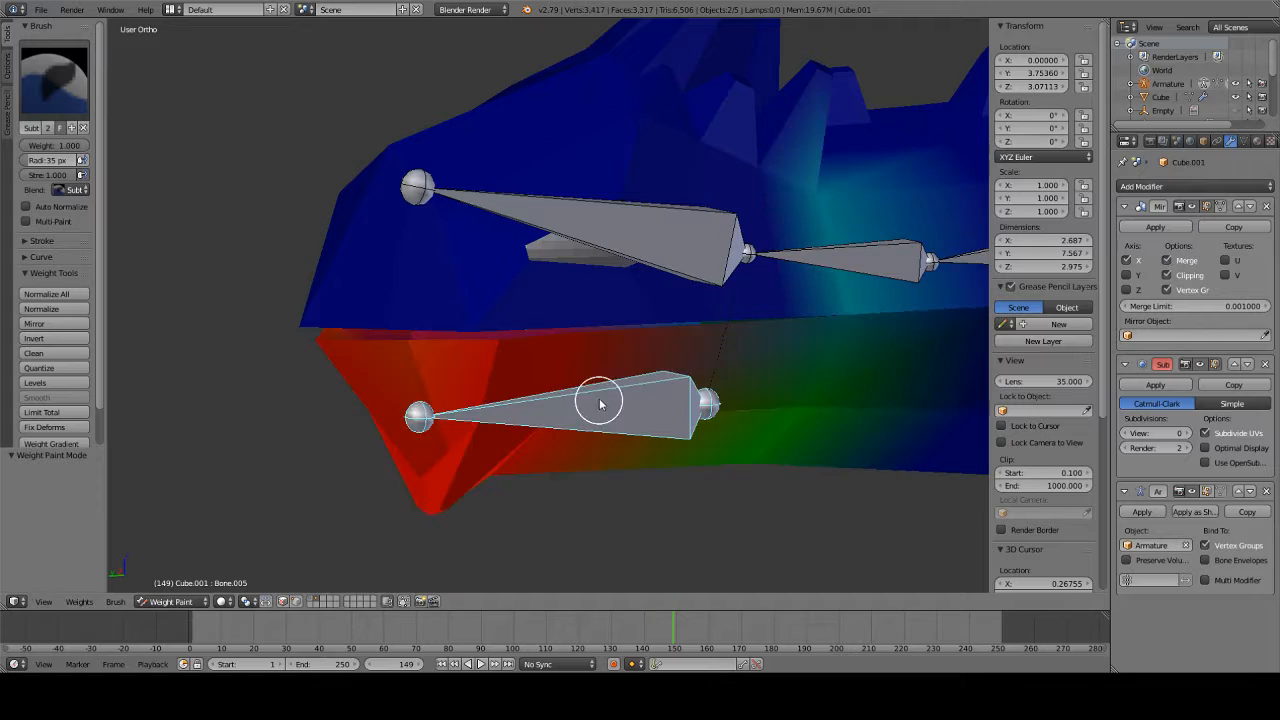
middle_click_drag(577, 393, 831, 383)
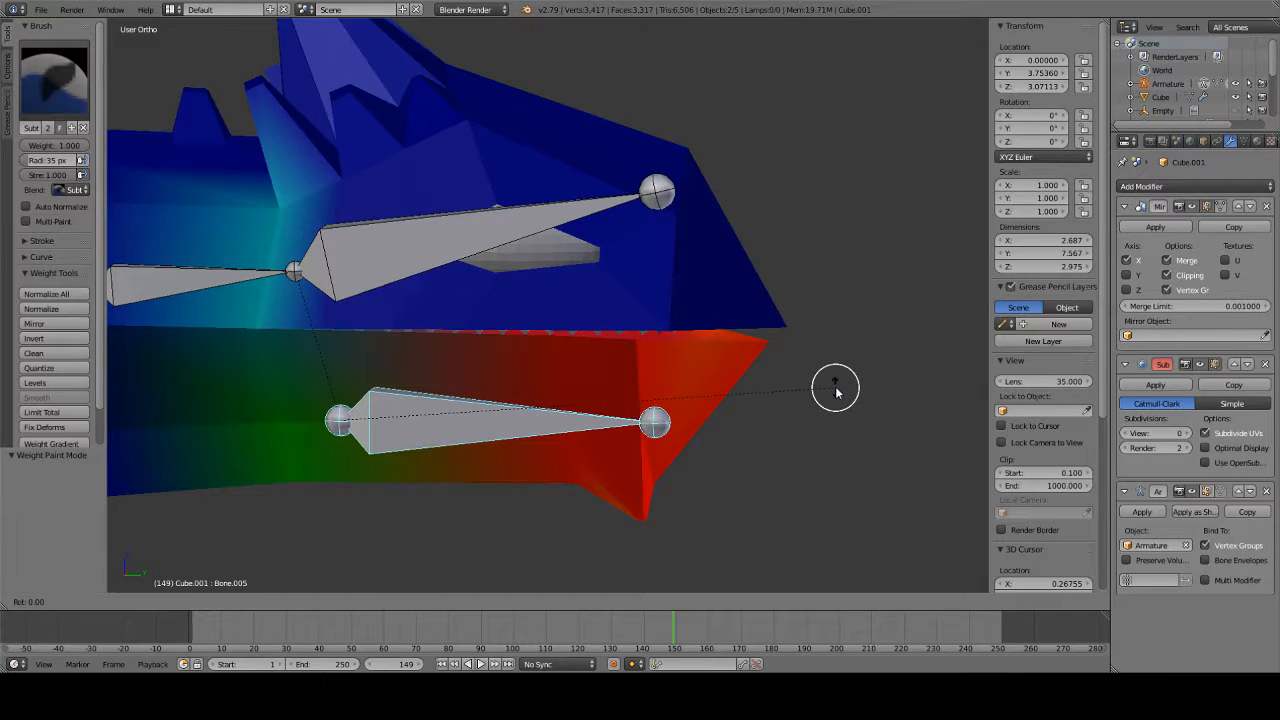
- Choose the Mix brush for weight painting
key("KP_3")
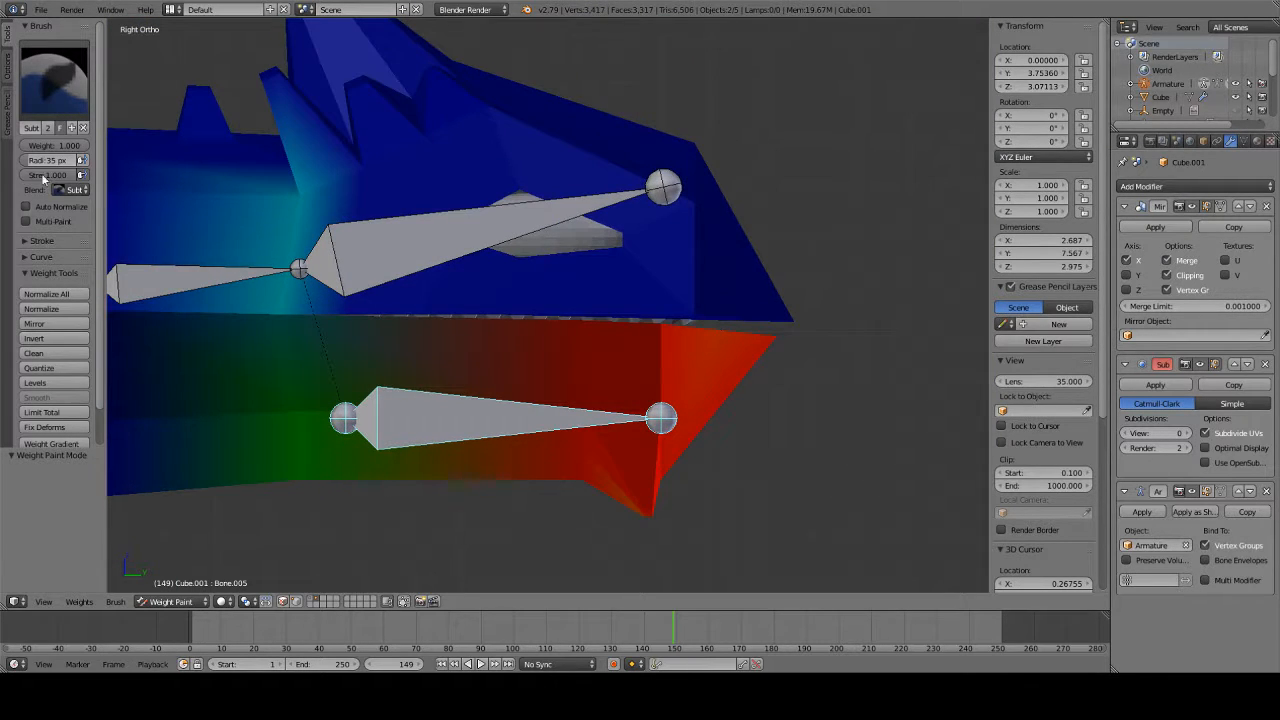
left_click(54, 82)
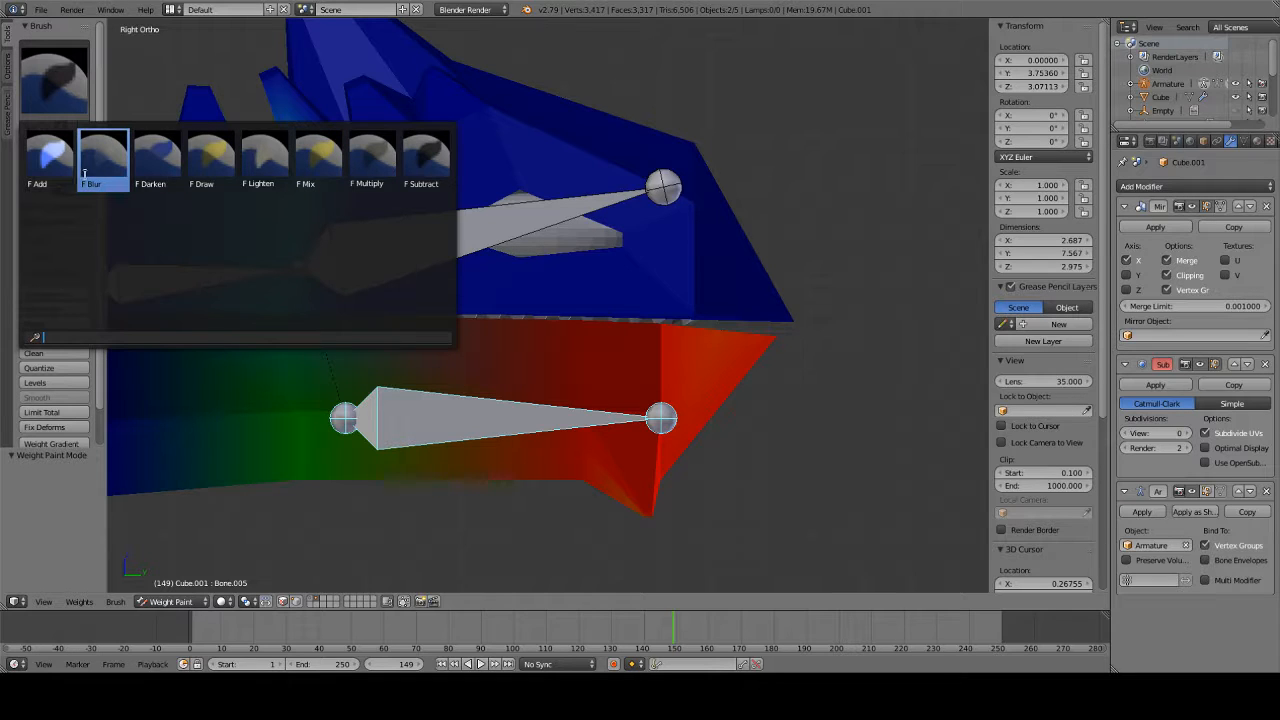
left_click(312, 176)
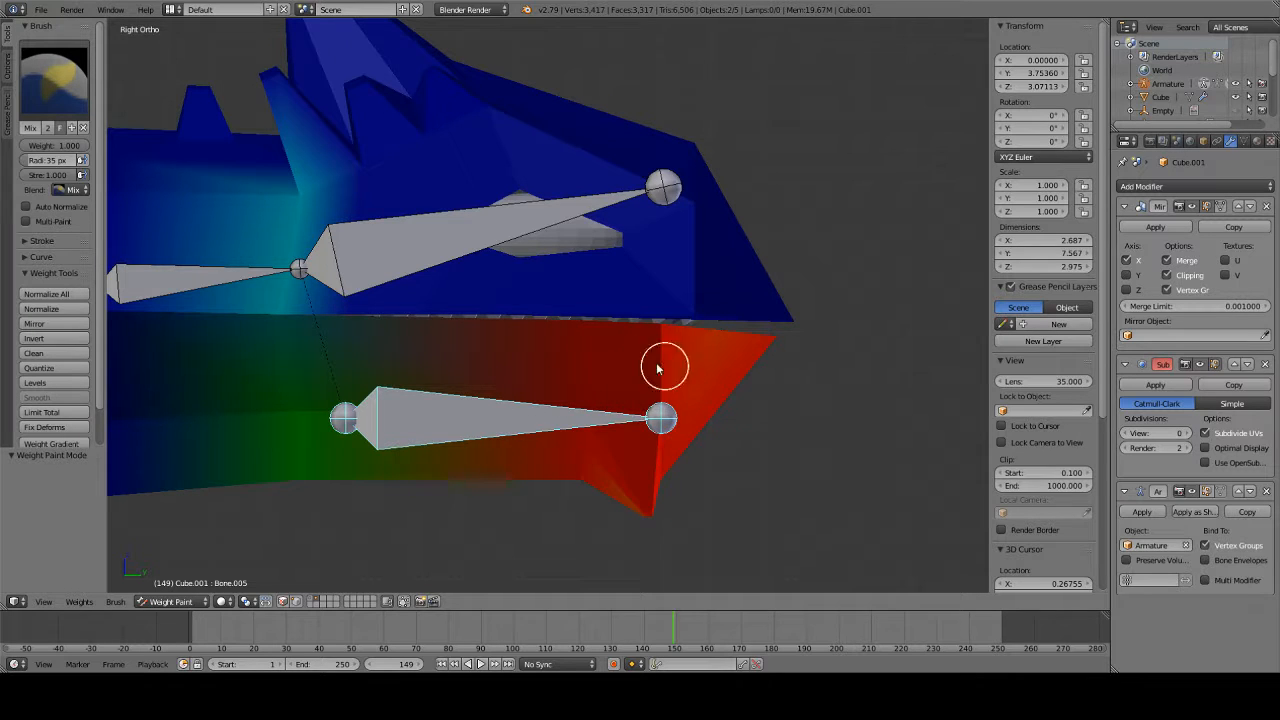
- Test-rotate the lower jaw bone and the upper head bone to examine how the head mesh deforms
key("r")
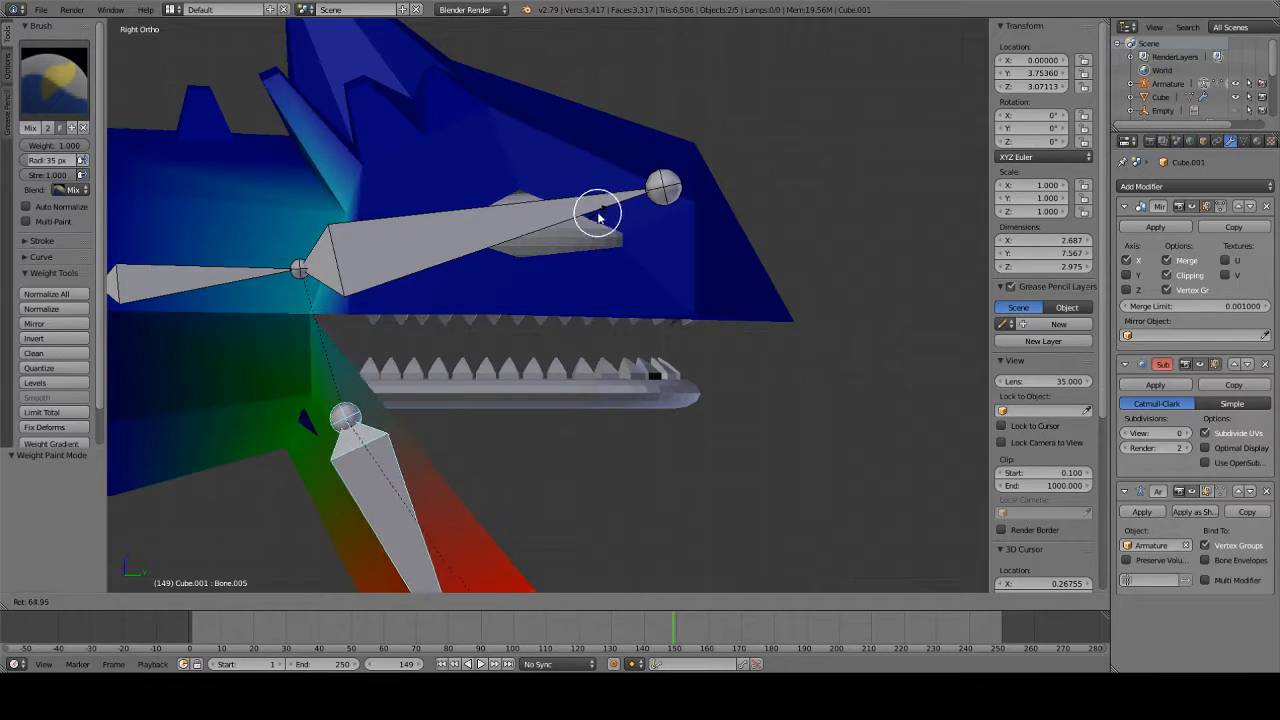
right_click(598, 218)
right_click(534, 194)
key("r")
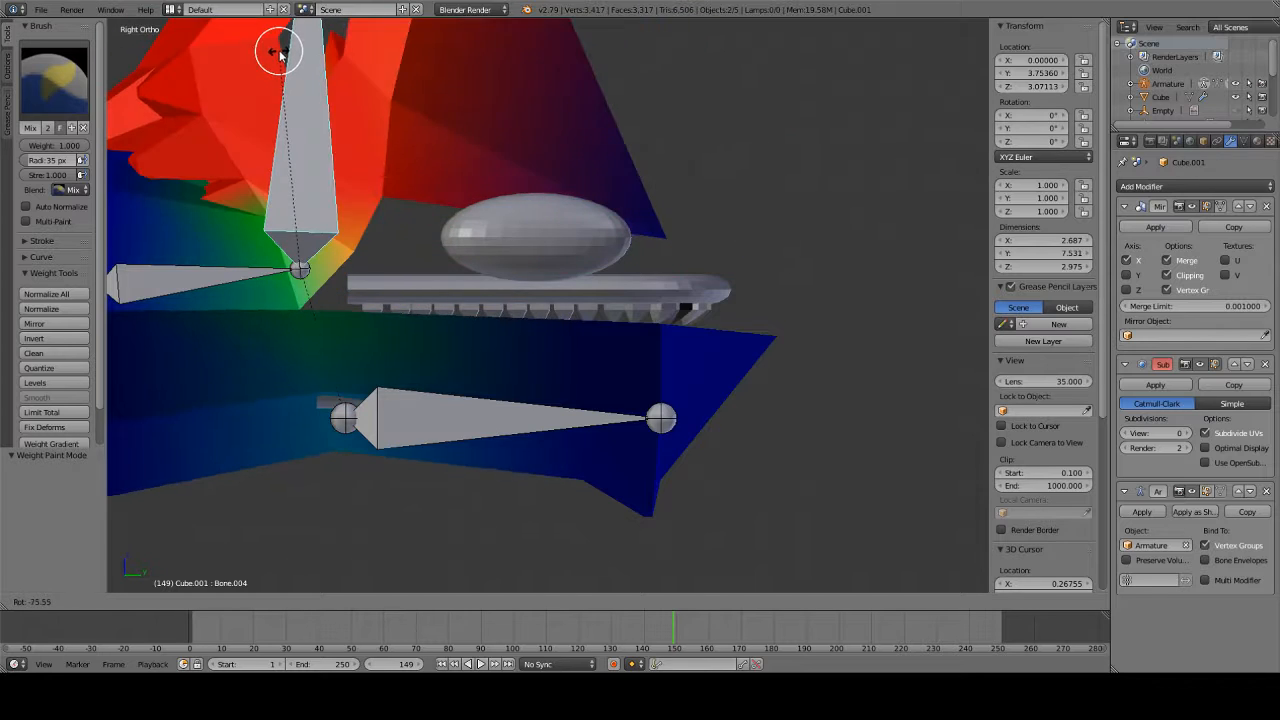
left_click(457, 134)
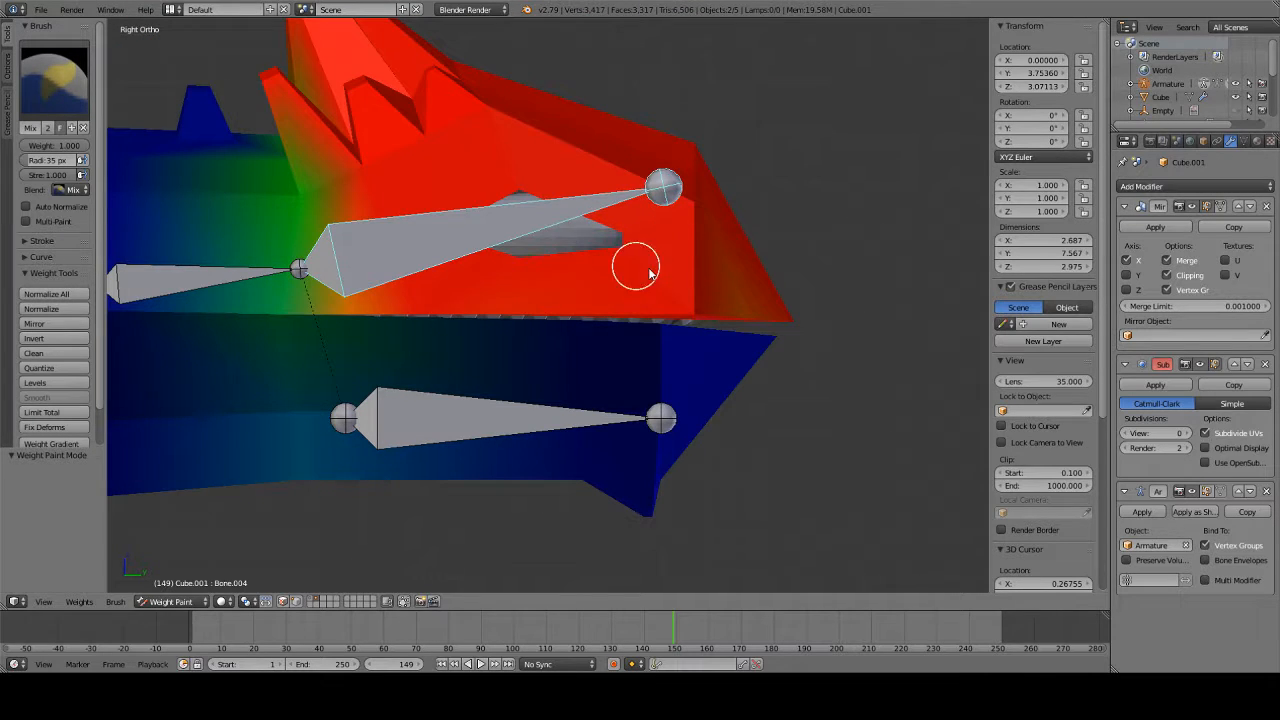
key("r")
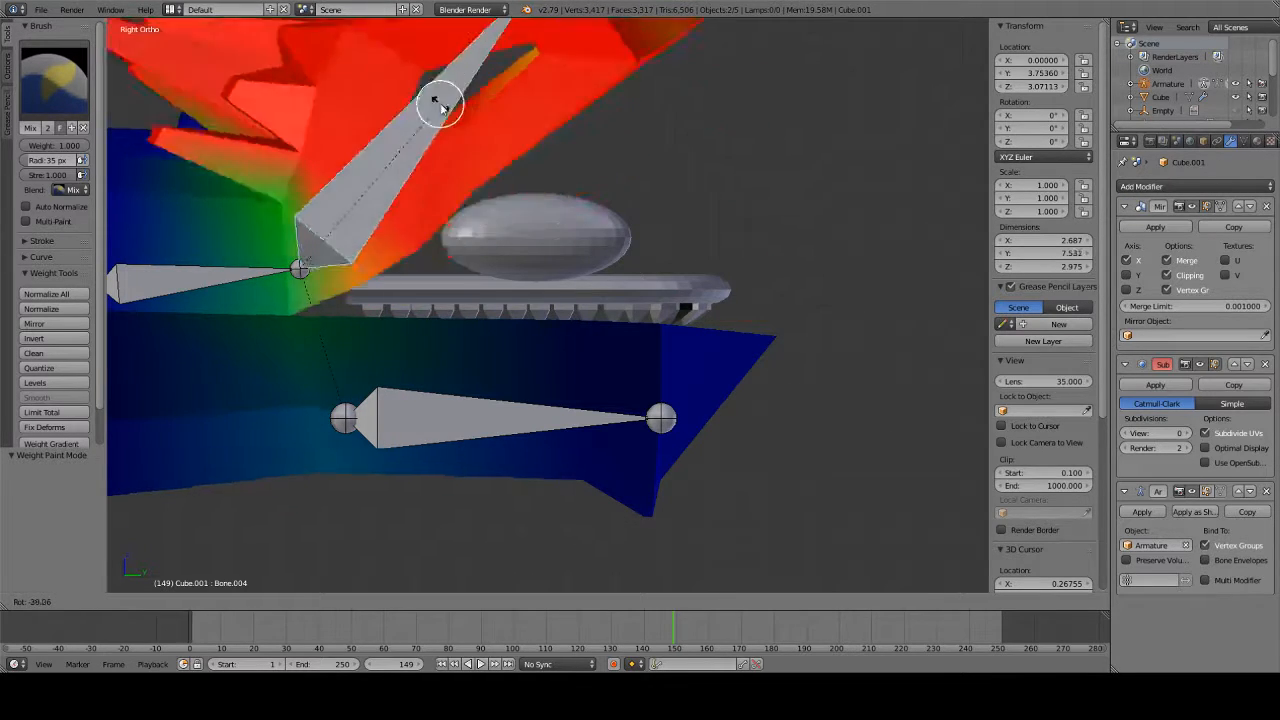
right_click(635, 220)
- Deselect all bones and switch the dinosaur mesh to Object Mode
key("a")
scroll(625, 228, "down", 8)
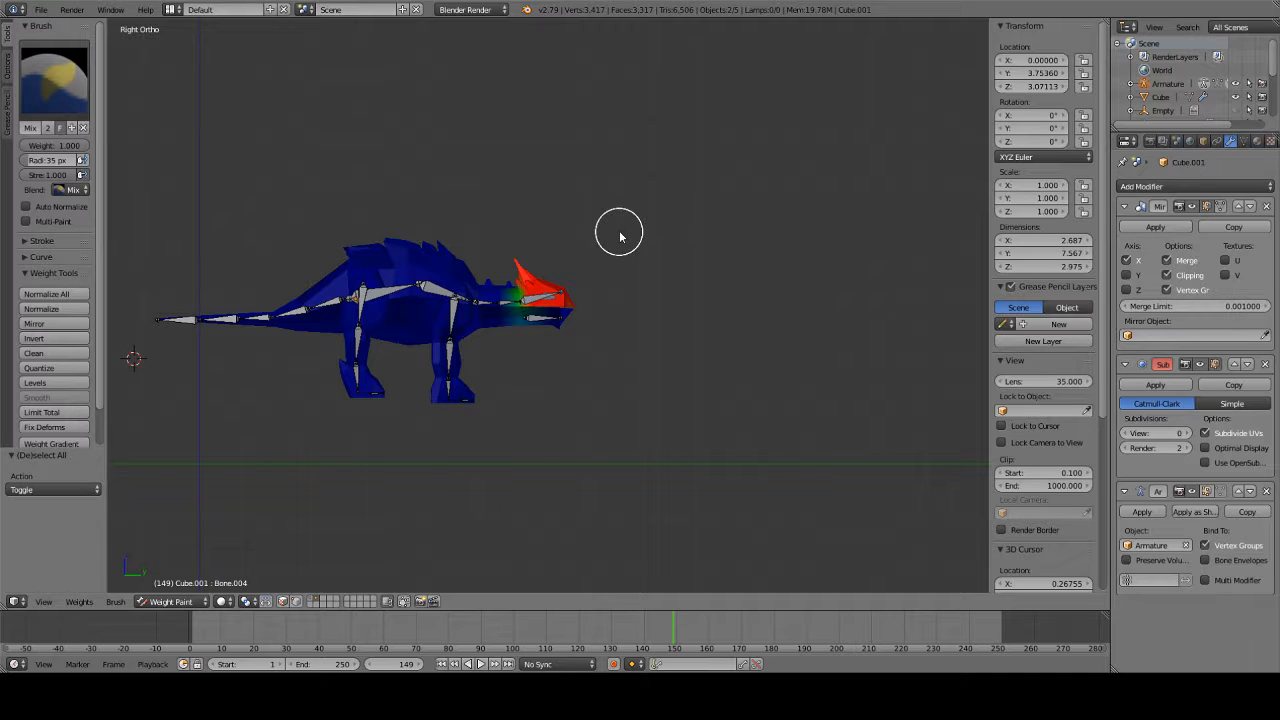
scroll(570, 360, "up", 3)
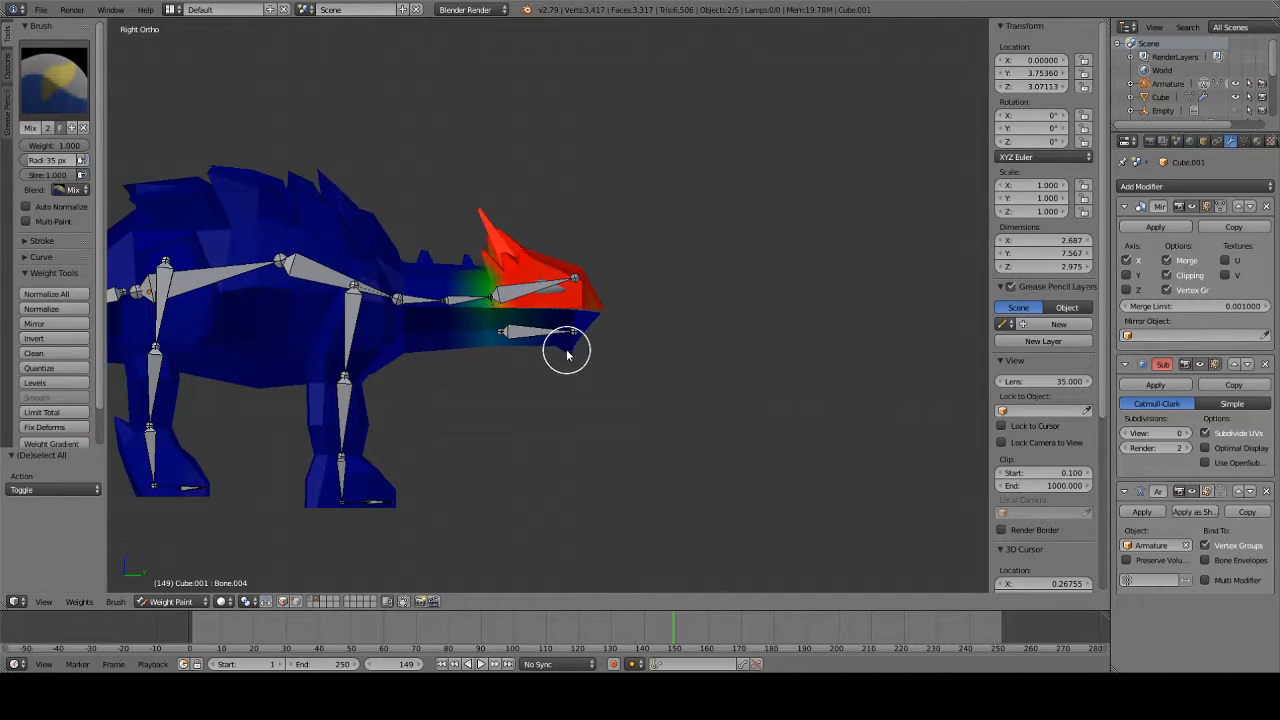
middle_click_drag(566, 349, 171, 586)
left_click(171, 601)
left_click(160, 583)
middle_click_drag(216, 502, 548, 347)
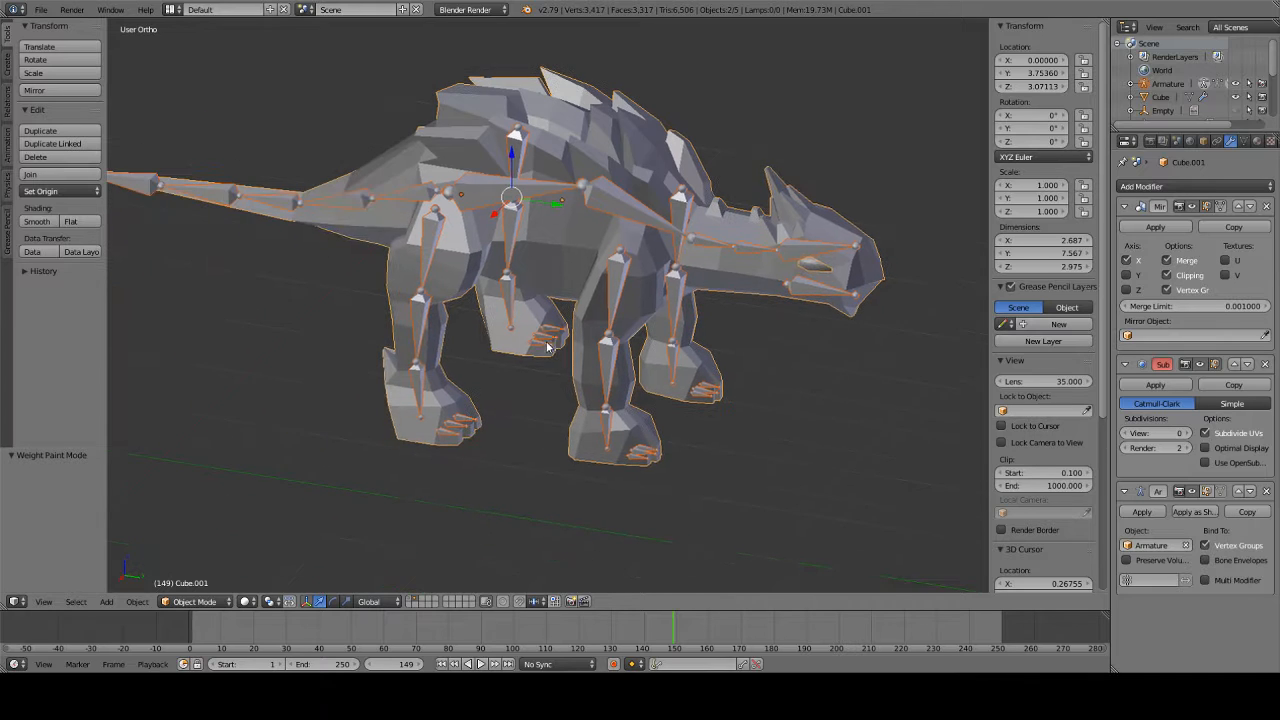
- Return the mesh to Weight Paint mode and select the upper hind leg bone, Bone.011
left_click(195, 601)
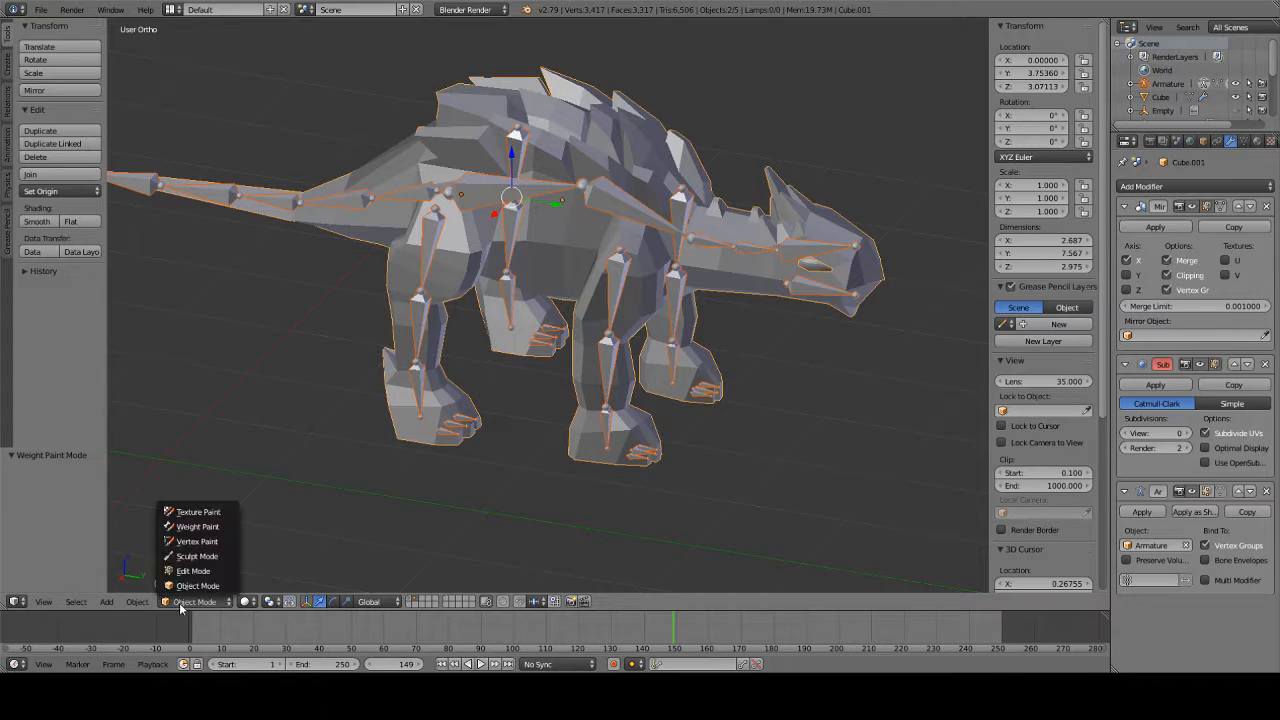
left_click(203, 533)
right_click(423, 223)
middle_click_drag(423, 223, 606, 294)
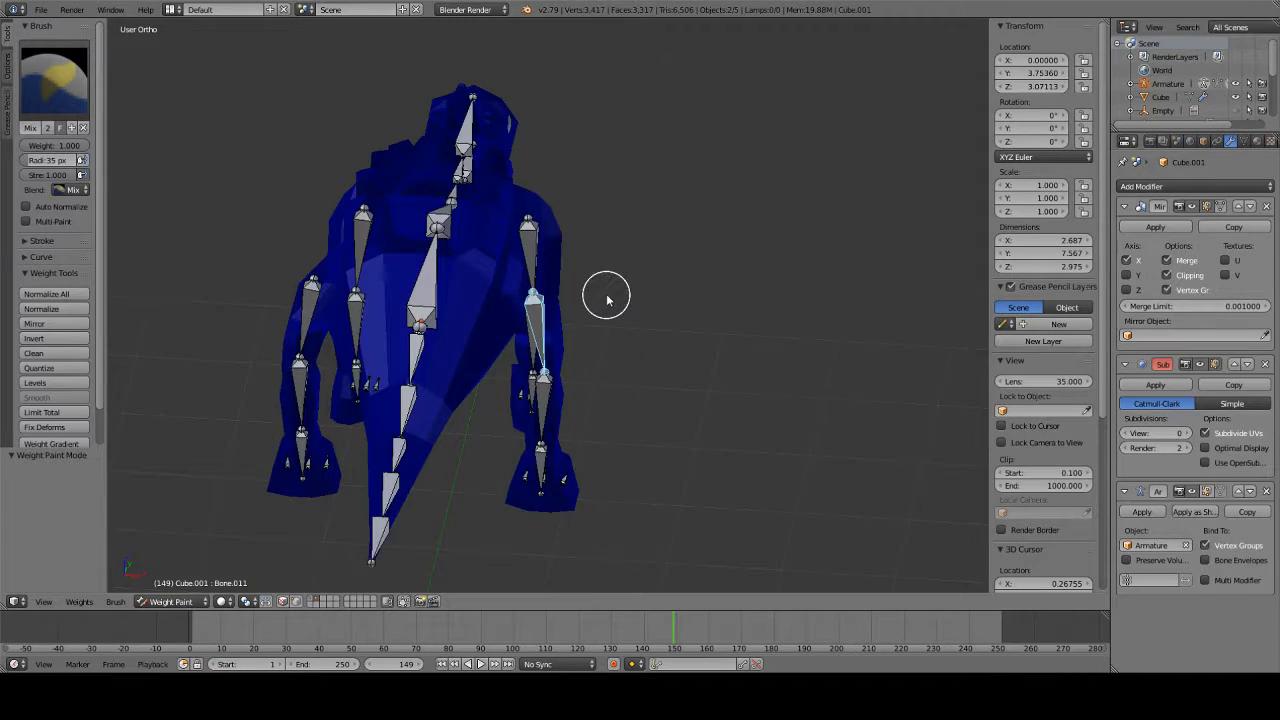
- Switch the dinosaur mesh to Edit Mode for work around the upper hind leg
scroll(516, 375, "up", 5)
middle_click_drag(516, 375, 425, 392)
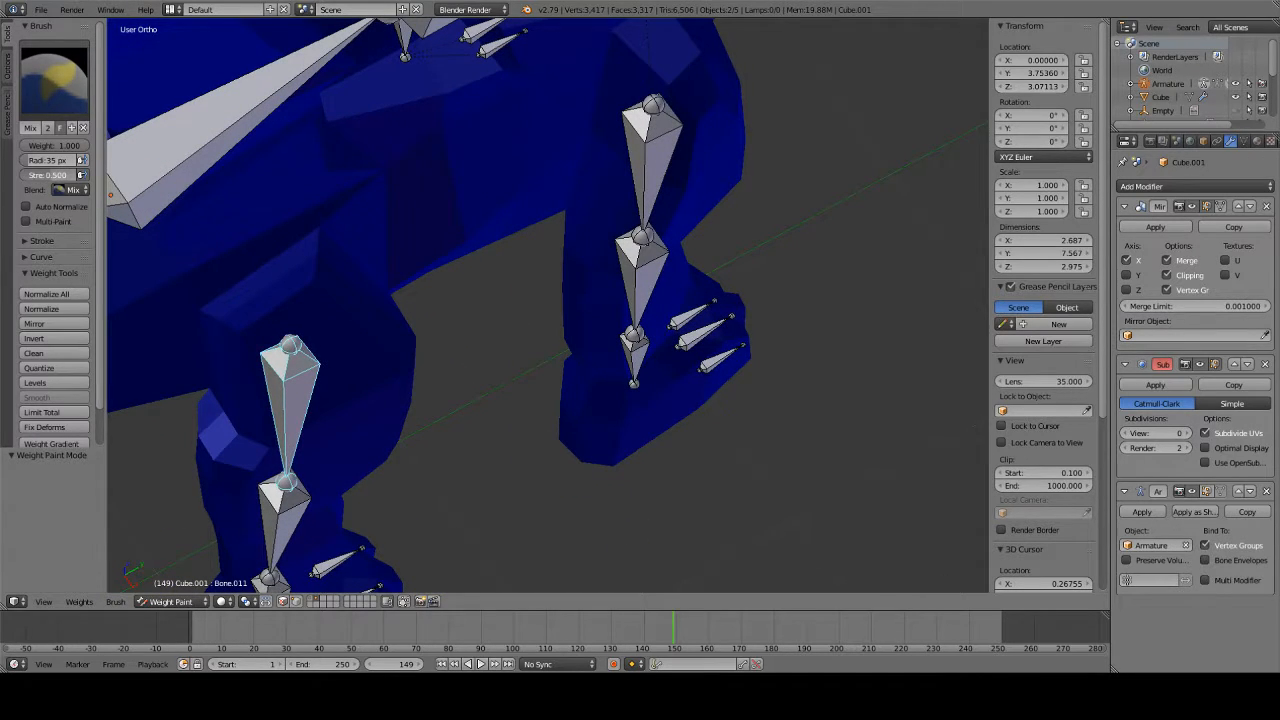
middle_click_drag(249, 186, 455, 275)
left_click(176, 600)
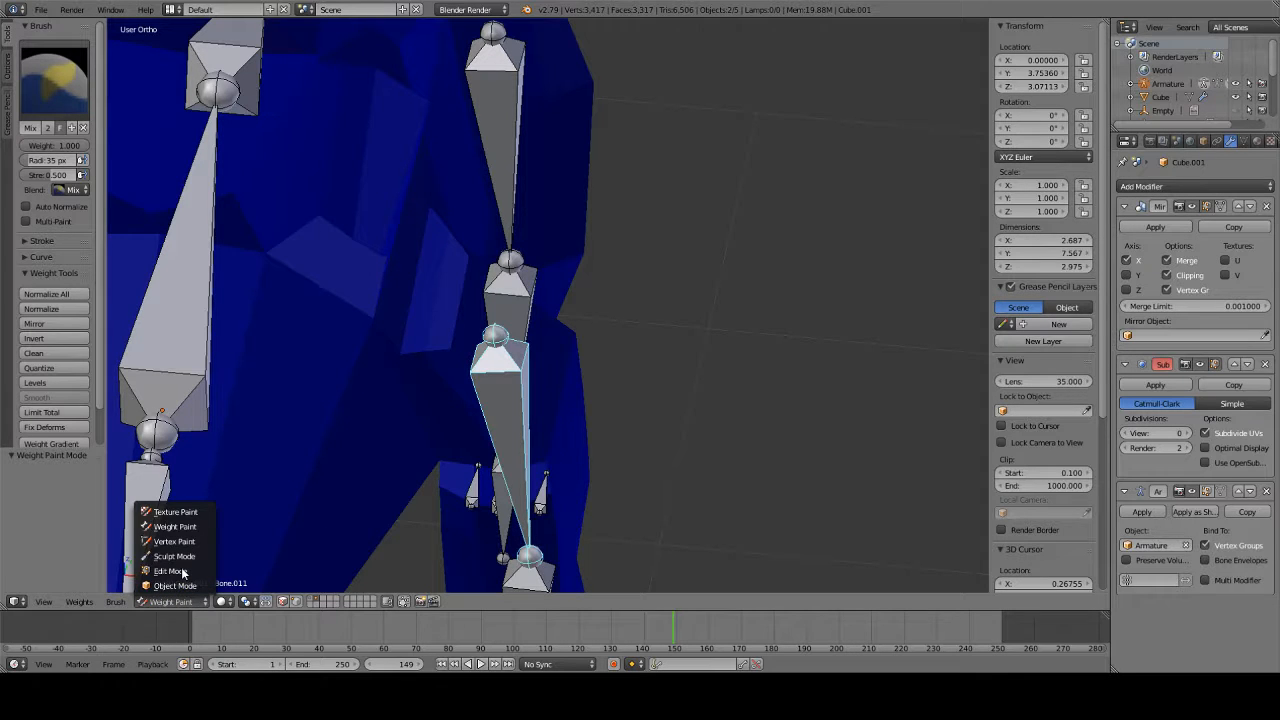
left_click(176, 601)
left_click(170, 571)
left_click(427, 601)
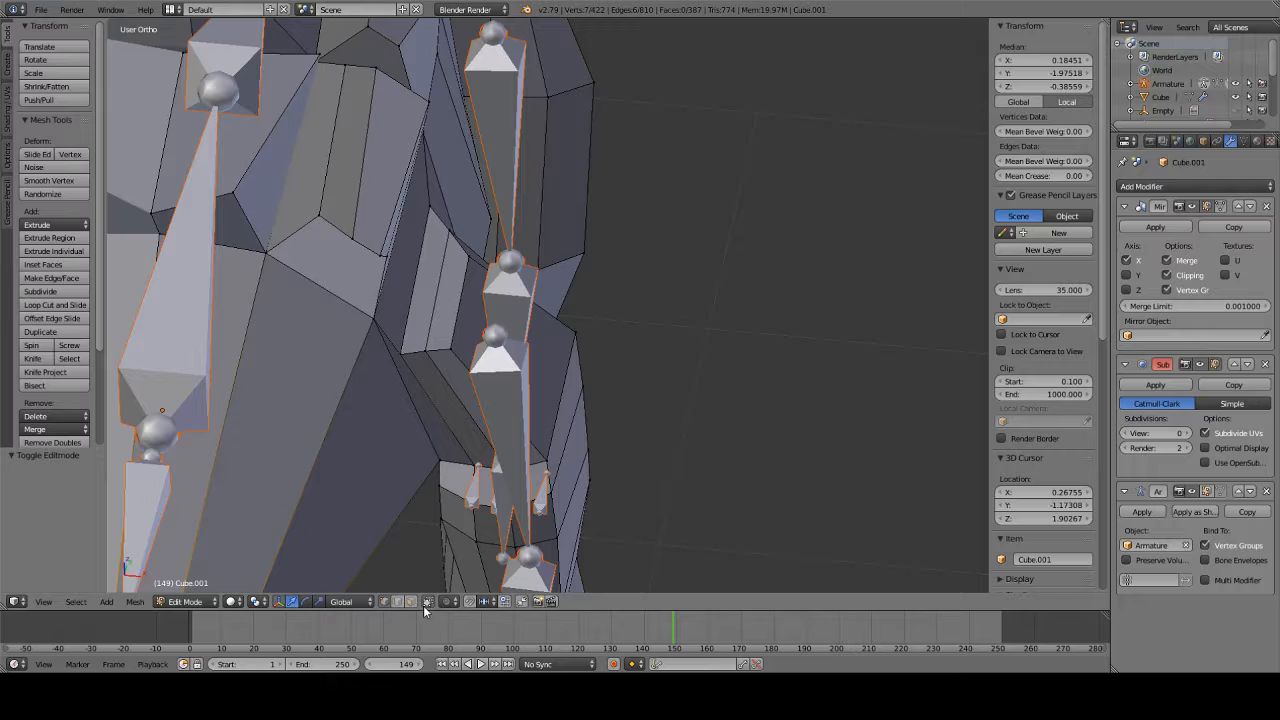
left_click(172, 603)
left_click(186, 572)
- Try to select an edge loop where the hind leg meets the body
right_click(403, 360, "alt")
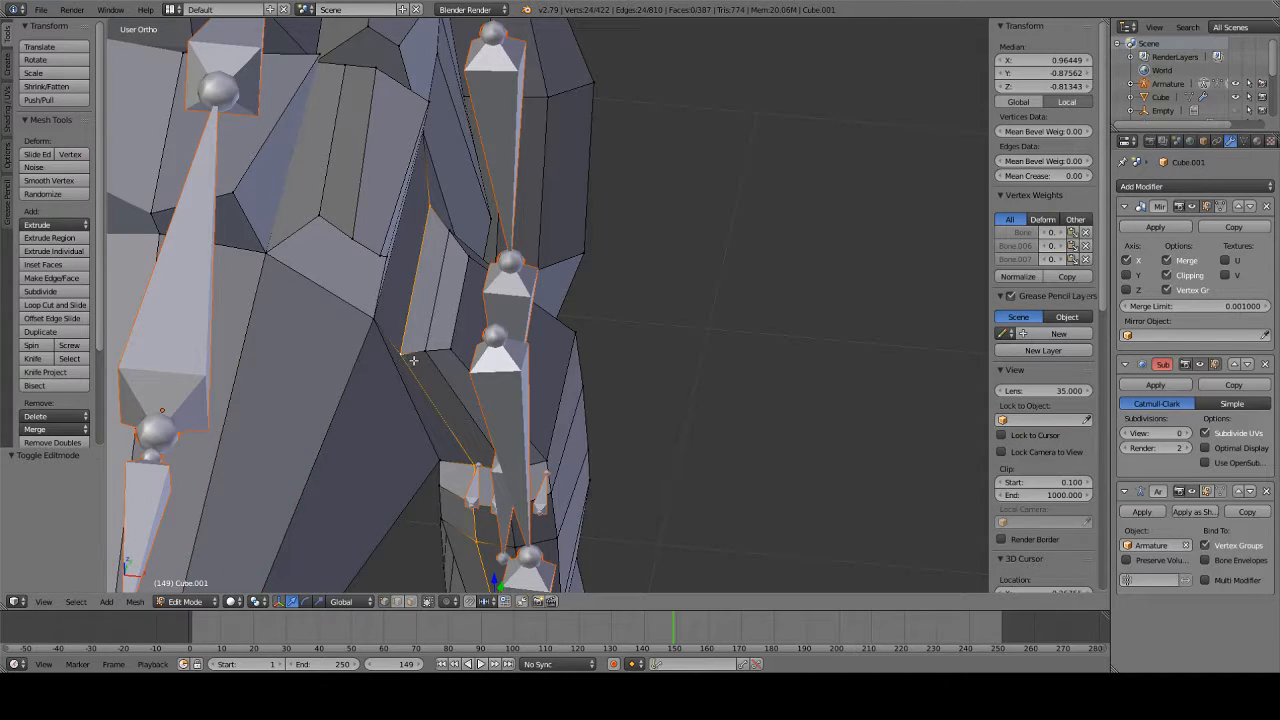
middle_click_drag(479, 365, 510, 310)
right_click(589, 194, "alt")
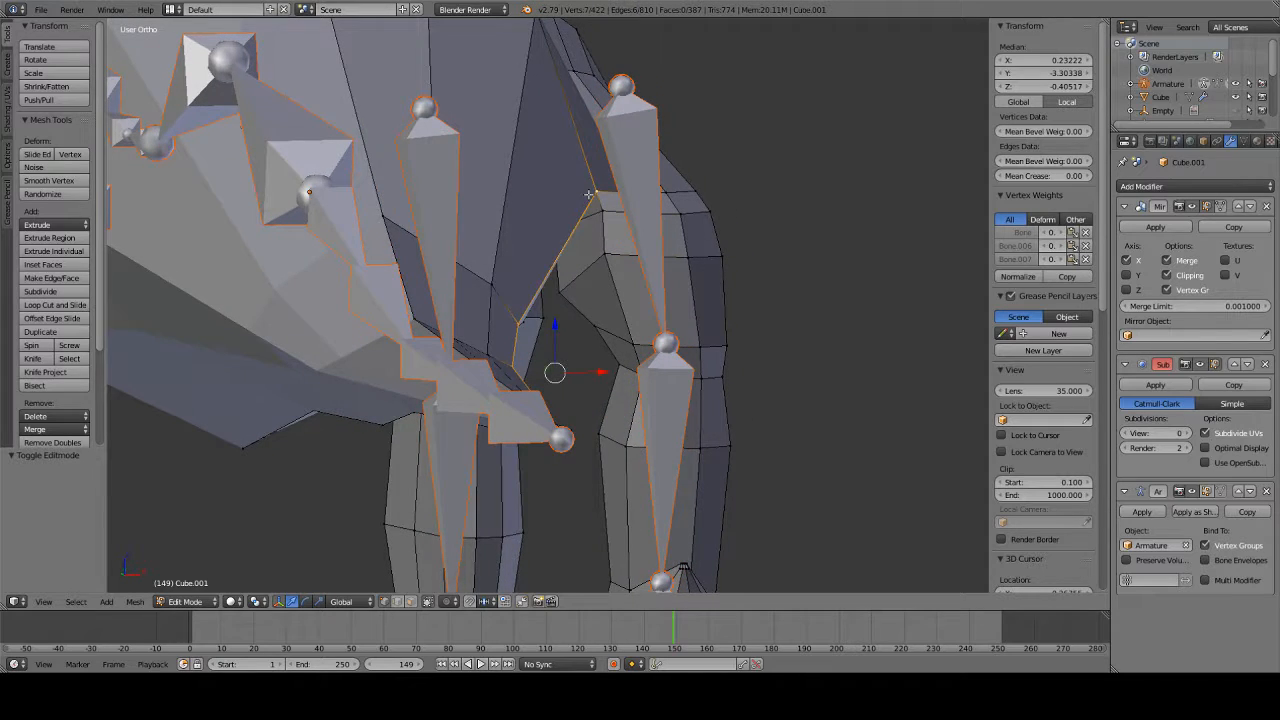
middle_click_drag(589, 194, 561, 206)
- Try to select individual vertices one by one around the base of the hind leg
right_click(490, 229)
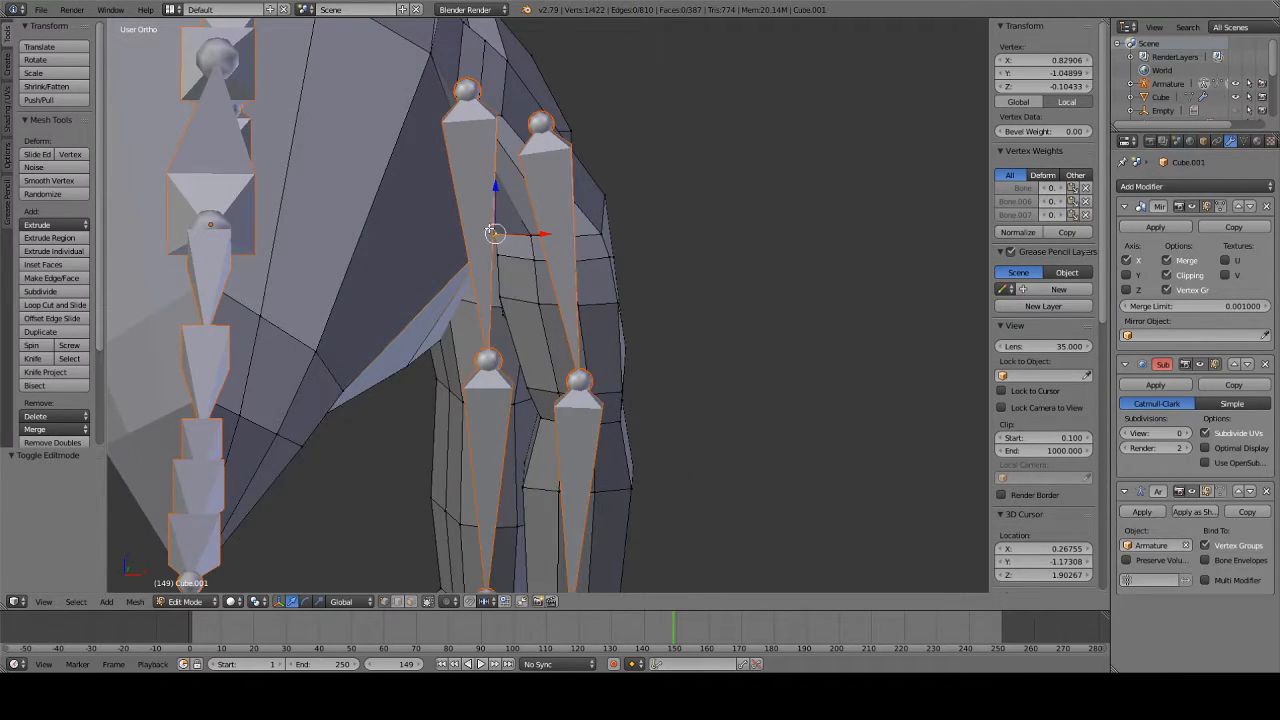
middle_click_drag(490, 229, 420, 341)
right_click(441, 365, "shift")
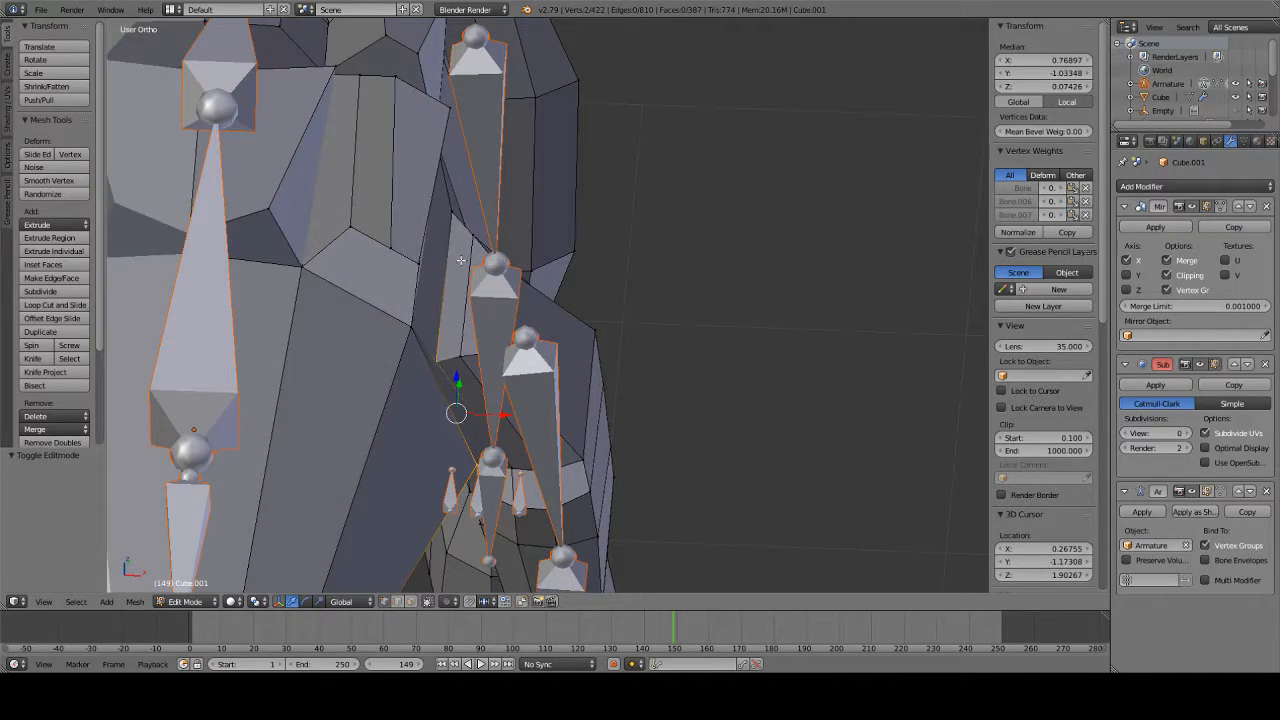
right_click(454, 232, "shift")
middle_click_drag(454, 232, 300, 27)
right_click(370, 118, "shift")
middle_click_drag(514, 75, 595, 379)
- Select the four body vertices that surround the hip area of the hind leg
right_click(606, 284)
middle_click_drag(606, 284, 248, 263)
right_click(555, 353, "shift")
middle_click_drag(129, 313, 313, 287, "shift")
right_click(218, 275, "shift")
middle_click_drag(272, 442, 412, 303)
right_click(277, 470, "shift")
- Show the mesh's vertex groups and set the assignment weight for Bone.011 to 0.504
scroll(1022, 392, "down", 1)
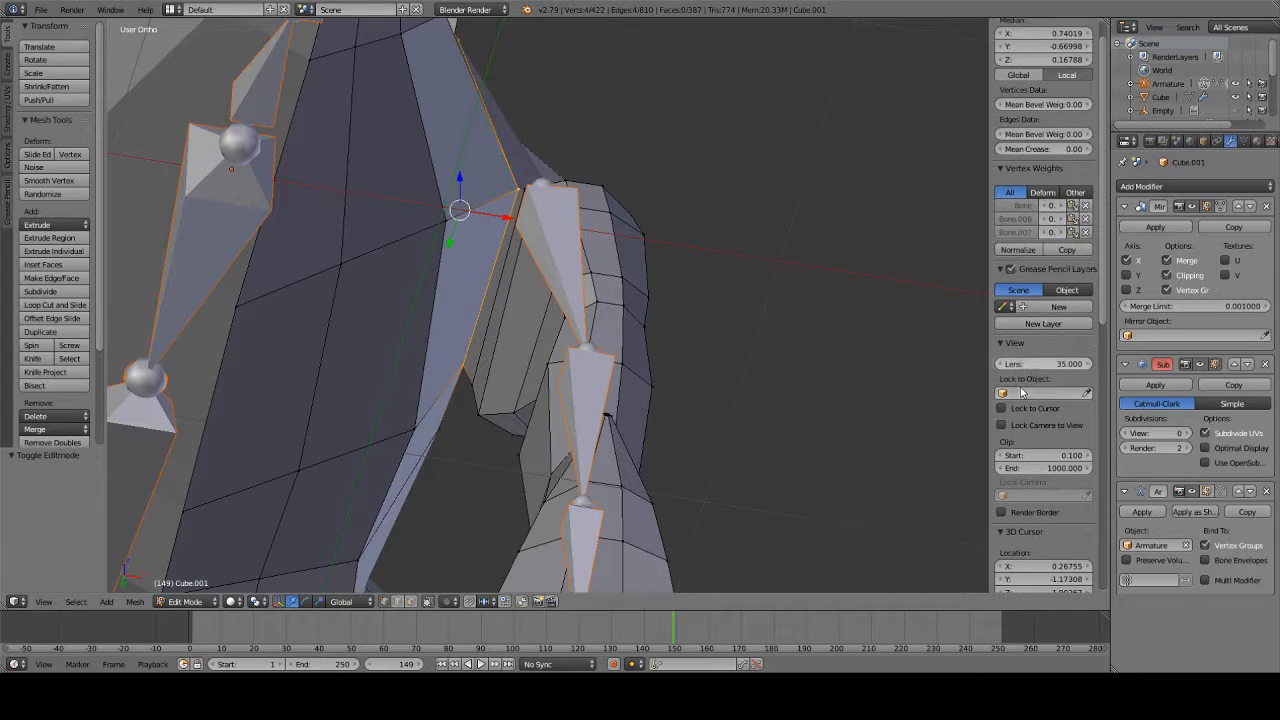
scroll(1022, 392, "down", 1)
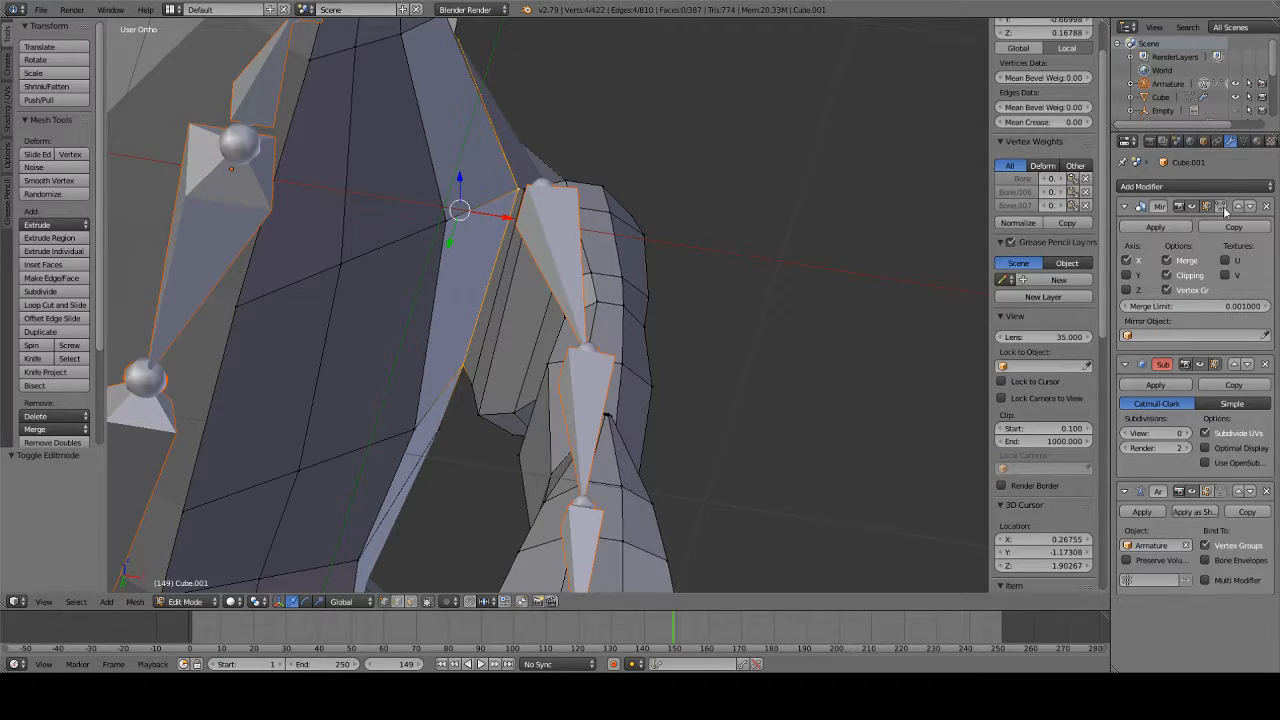
left_click(1246, 142)
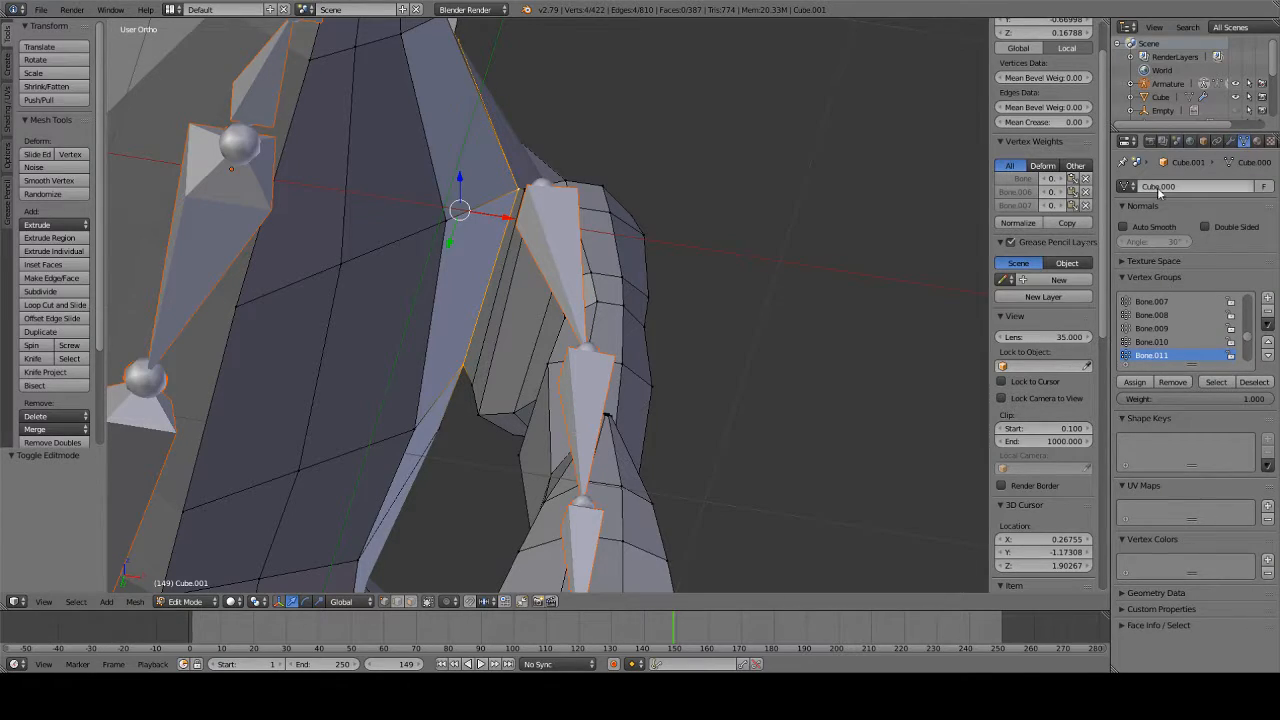
middle_click_drag(654, 306, 488, 353)
left_click_drag(1205, 401, 1201, 401)
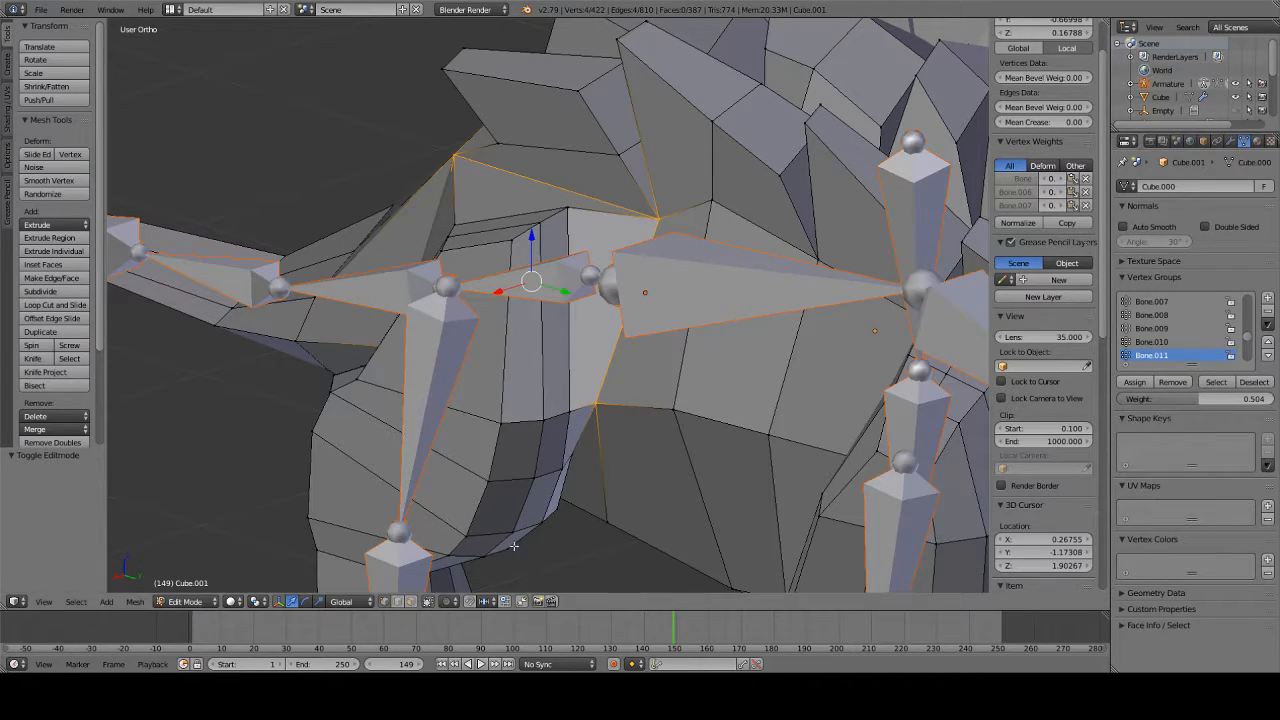
- Check the bone's influence in Weight Paint mode, return to Edit Mode and assign the selected hip vertices to Bone.011
left_click(186, 601)
left_click(193, 527)
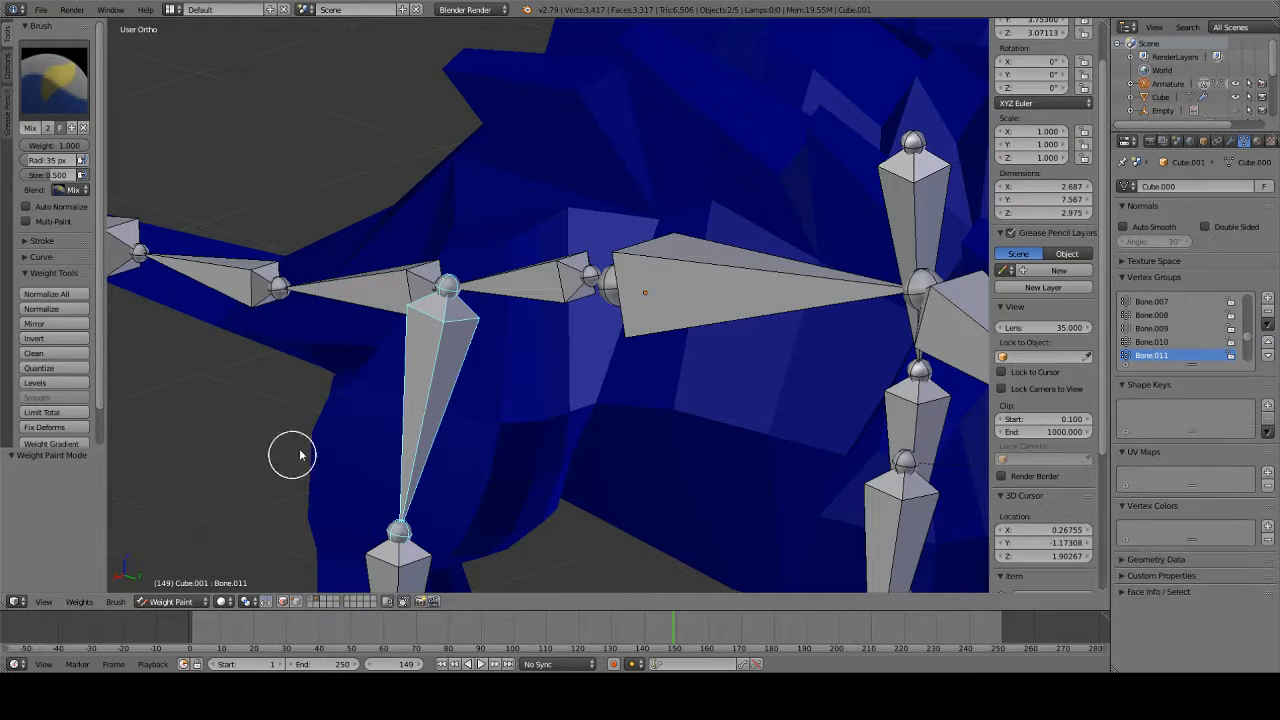
left_click(173, 601)
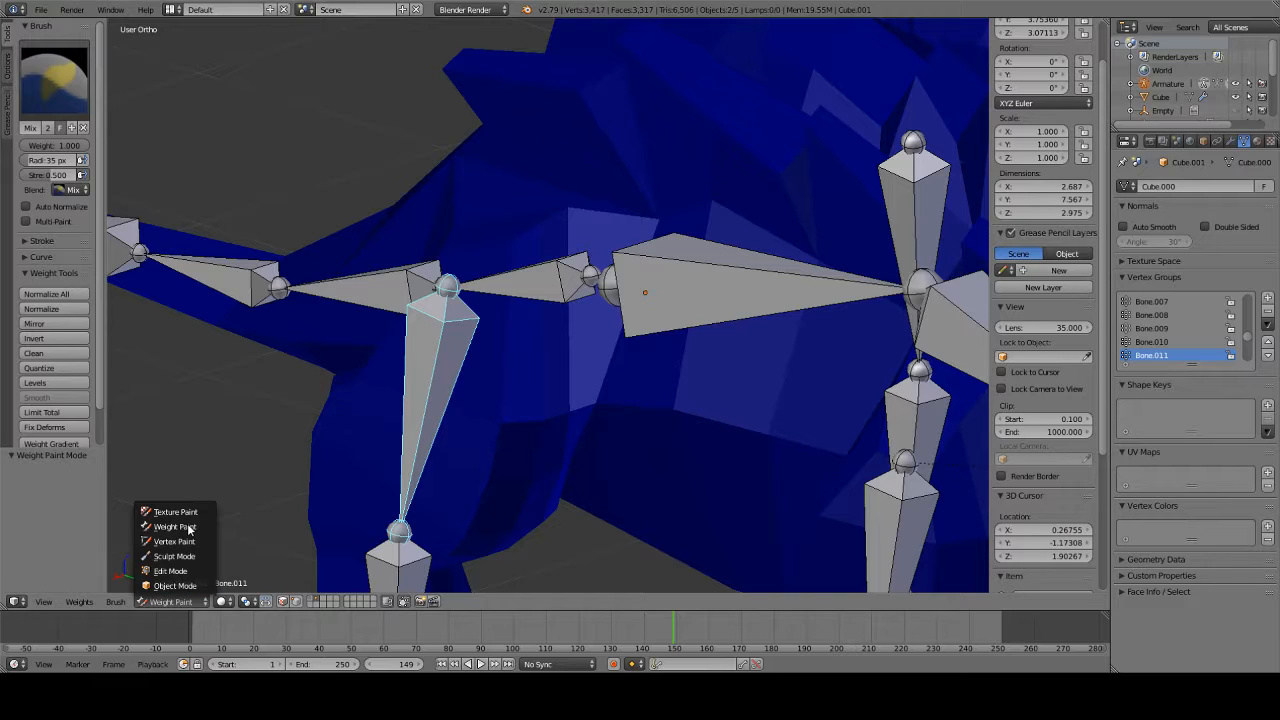
left_click(188, 527)
left_click(184, 603)
left_click(175, 570)
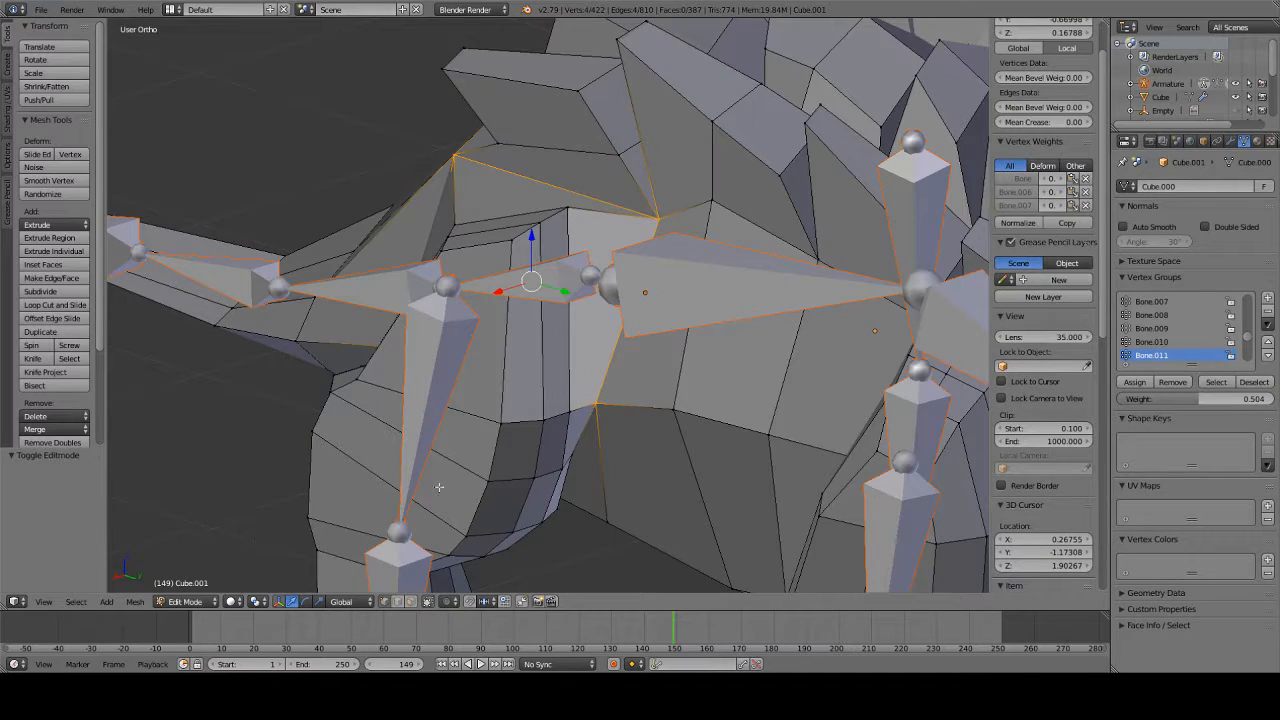
left_click(1135, 385)
- Select the edge loop around the hind leg's knee joint and assign it to Bone.011 with weight 0.504
middle_click_drag(390, 305, 460, 180)
middle_click_drag(560, 270, 706, 278)
middle_click_drag(665, 333, 555, 327)
right_click(482, 307, "alt")
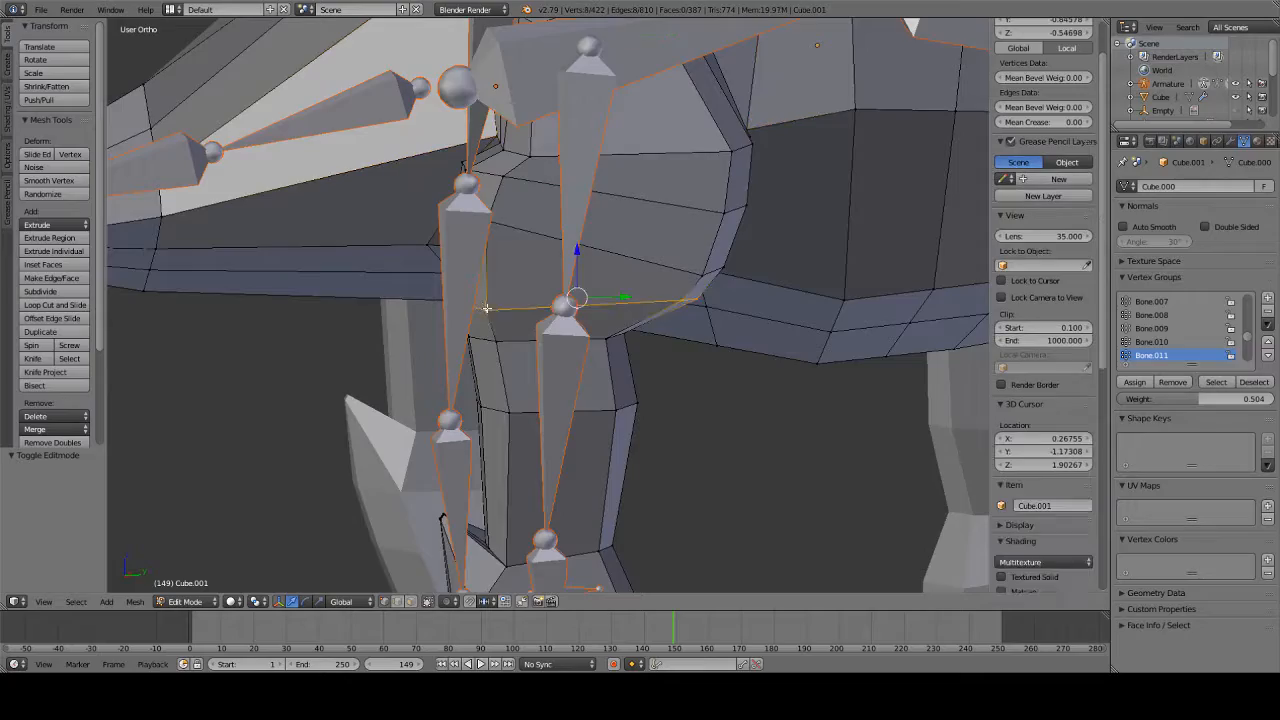
middle_click_drag(482, 307, 686, 277)
left_click(1131, 383)
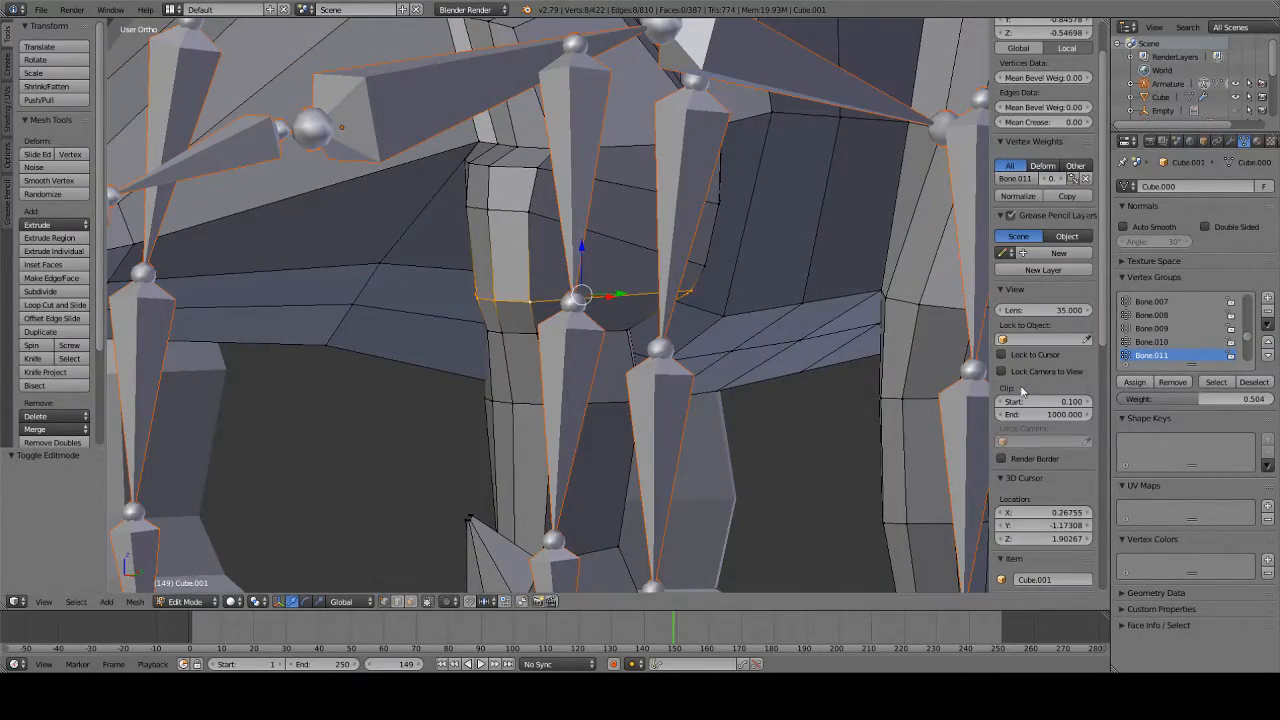
middle_click_drag(836, 371, 722, 375)
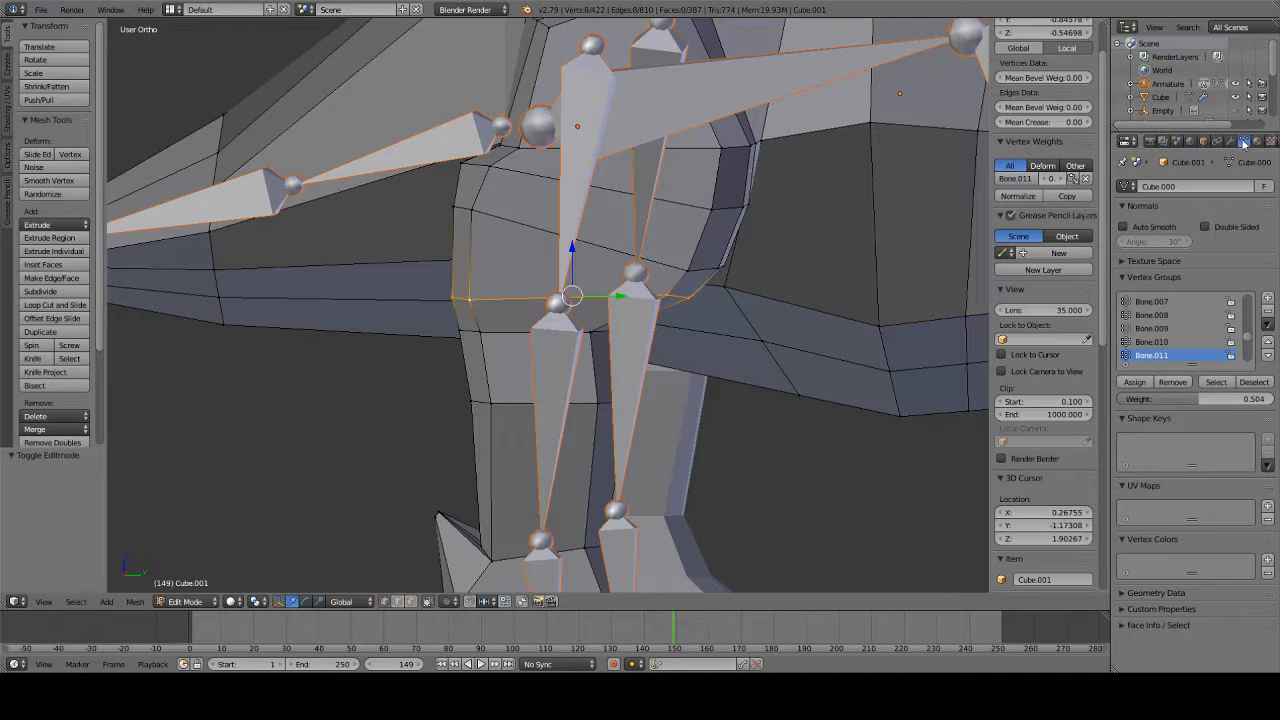
left_click(1137, 279)
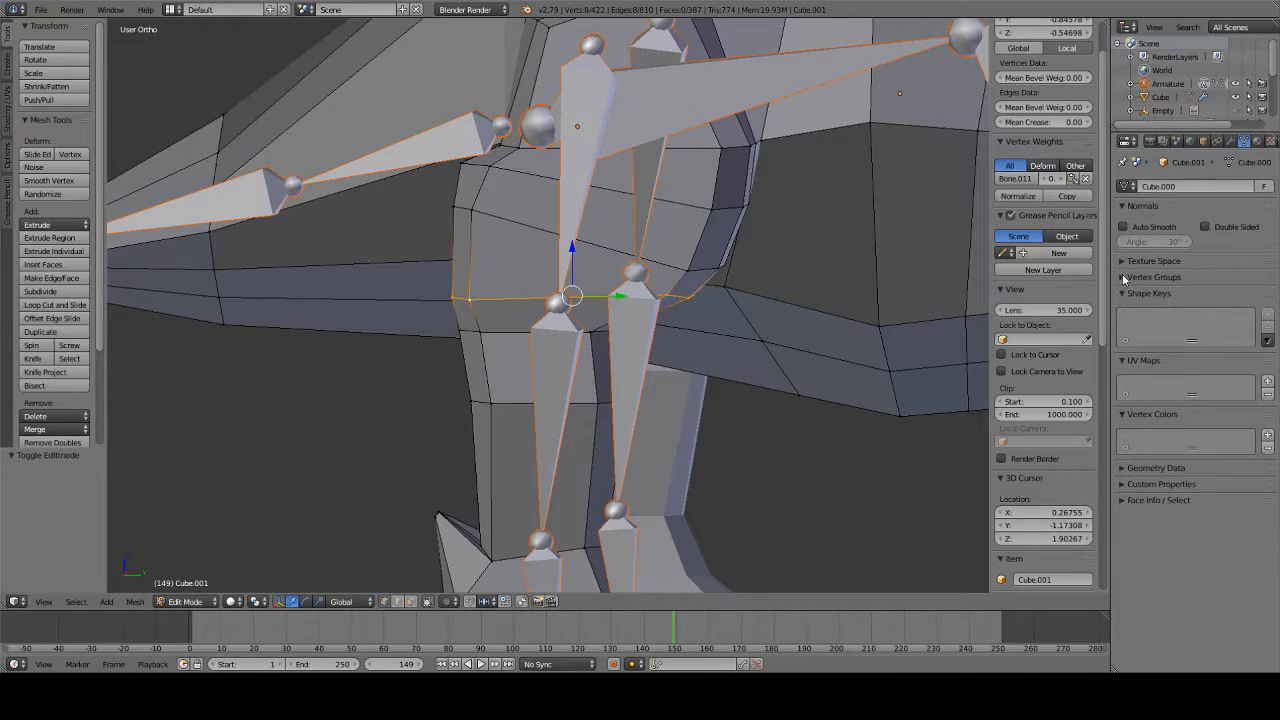
left_click(1137, 279)
- Select the edge loop just below the knee joint and assign it to Bone.011 with weight 0.265
scroll(597, 293, "up", 2)
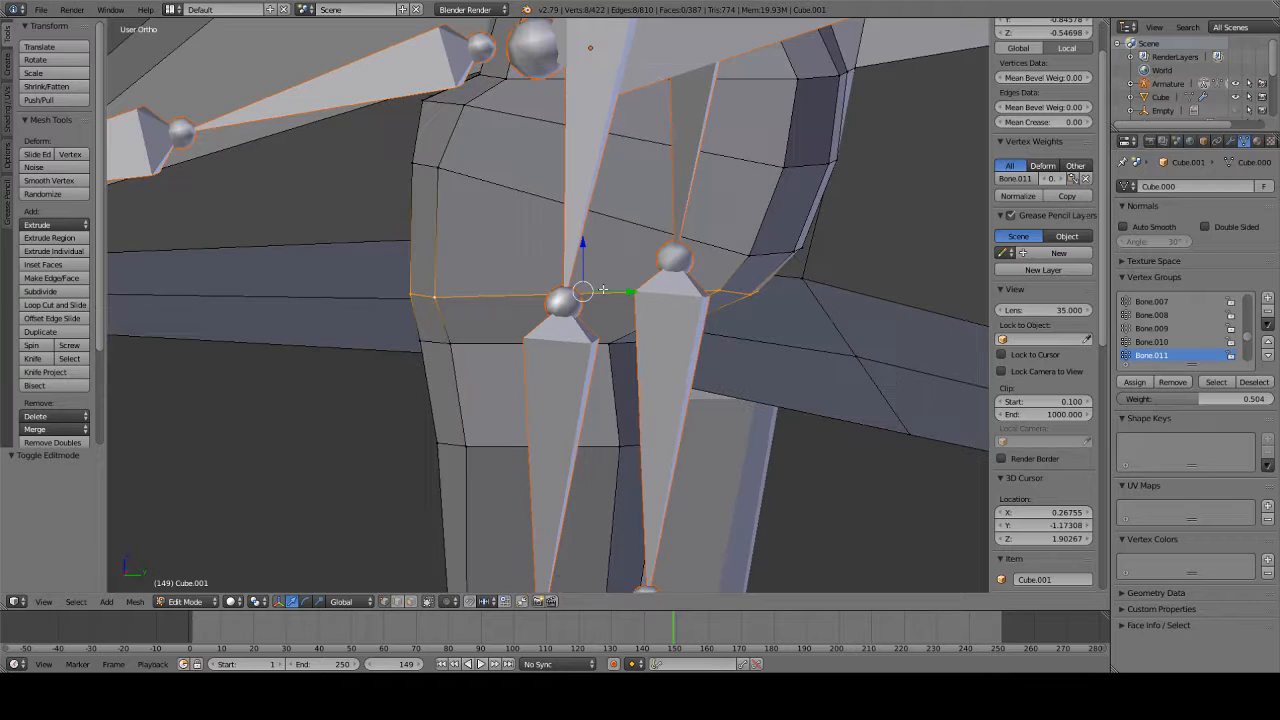
right_click(430, 338, "alt")
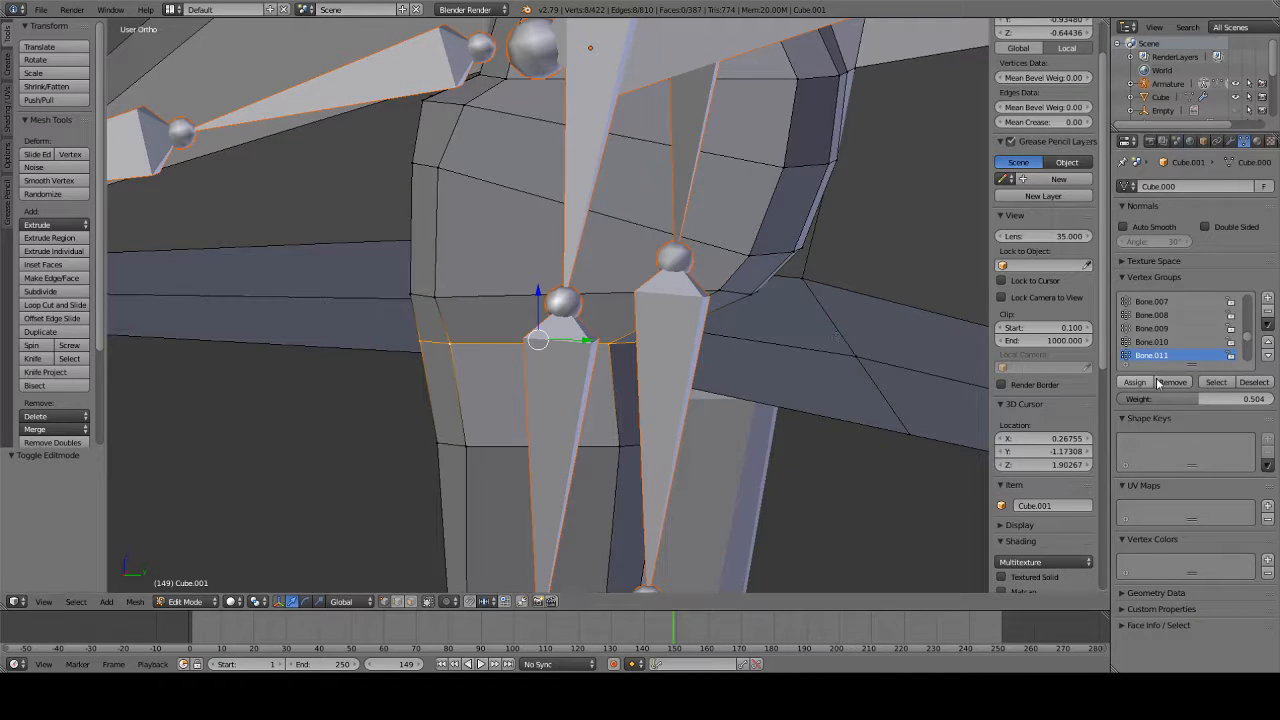
left_click_drag(1200, 398, 1161, 398)
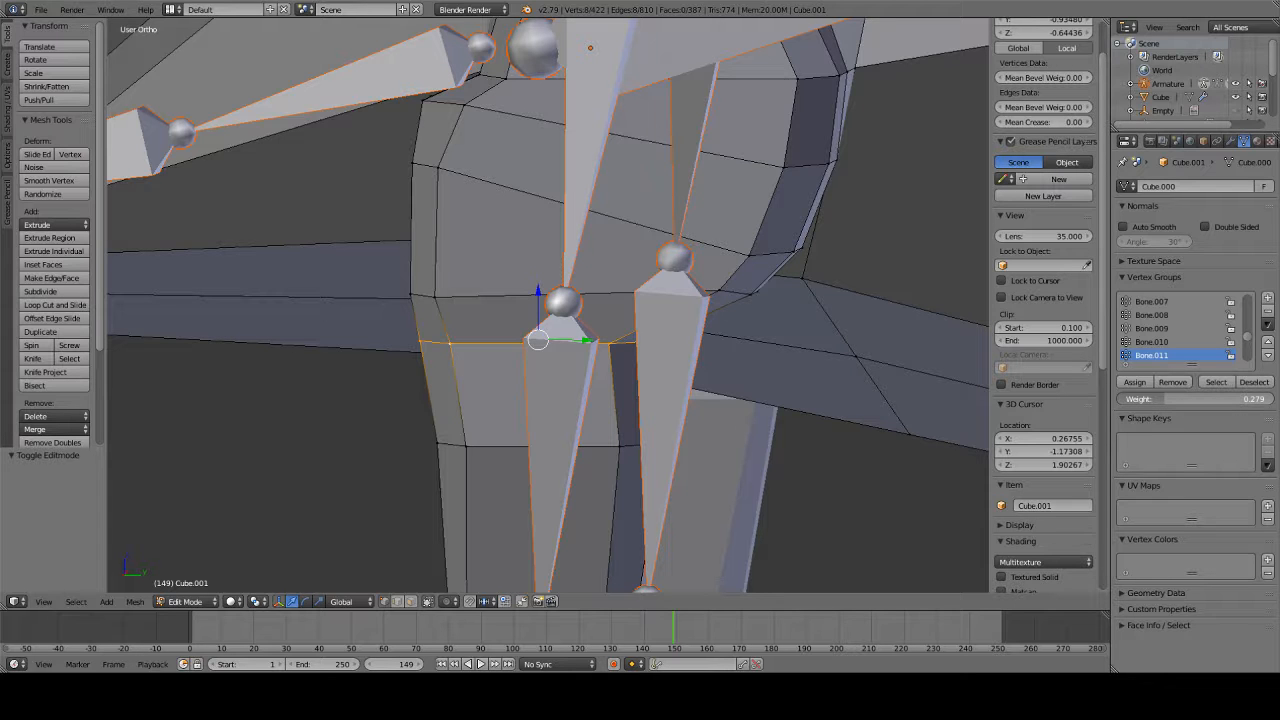
left_click_drag(1161, 398, 1159, 398)
left_click(1135, 382)
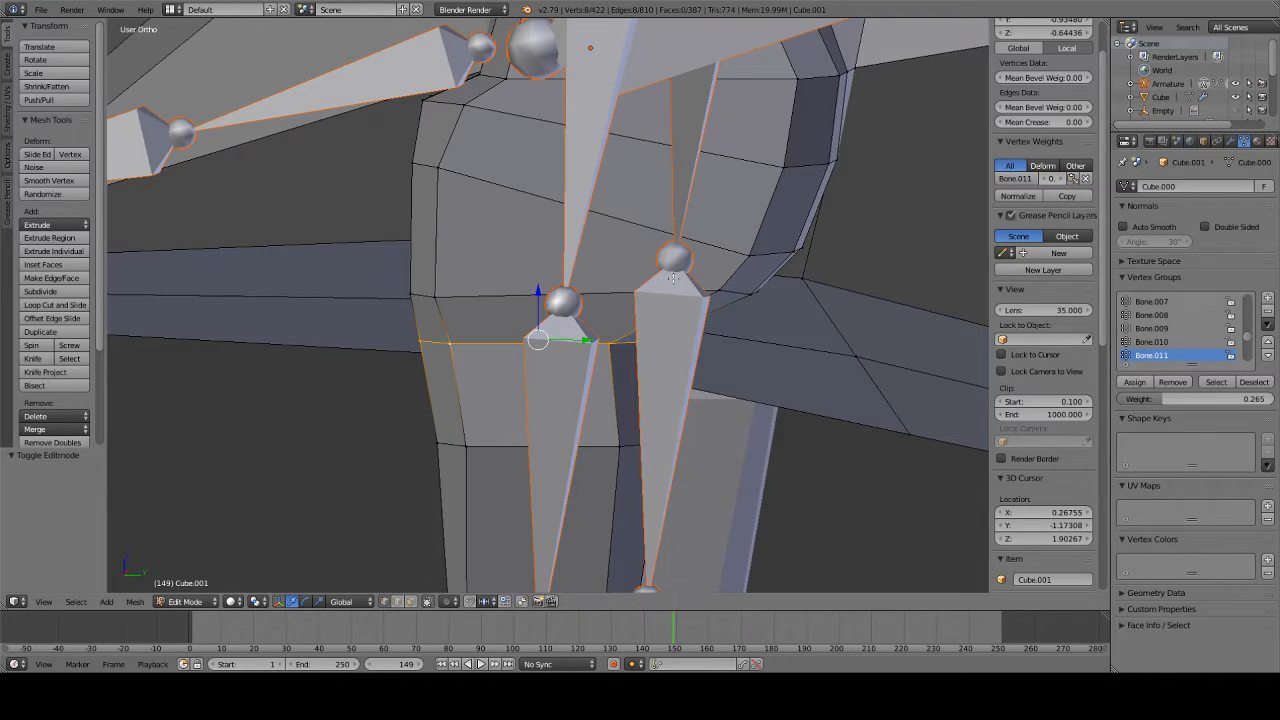
middle_click_drag(672, 279, 760, 251)
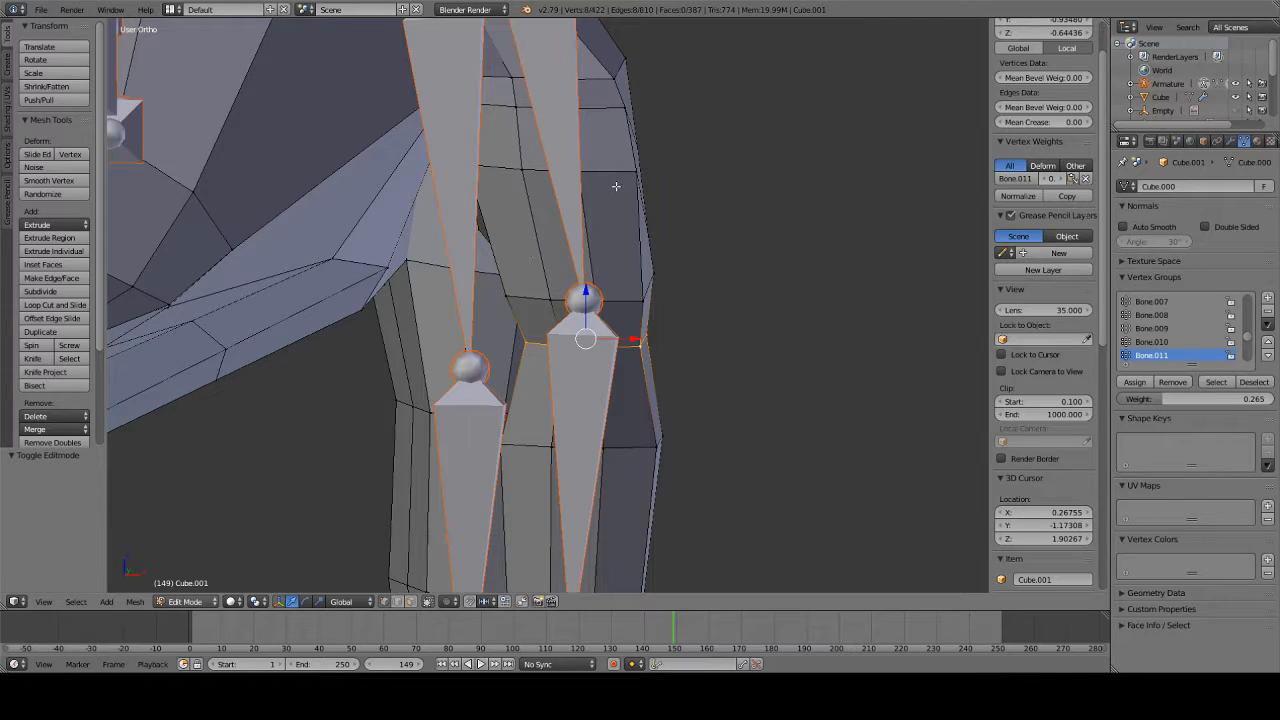
- Select the ring of faces between two edge loops on the upper hind leg and switch to face selection
middle_click_drag(616, 186, 565, 170)
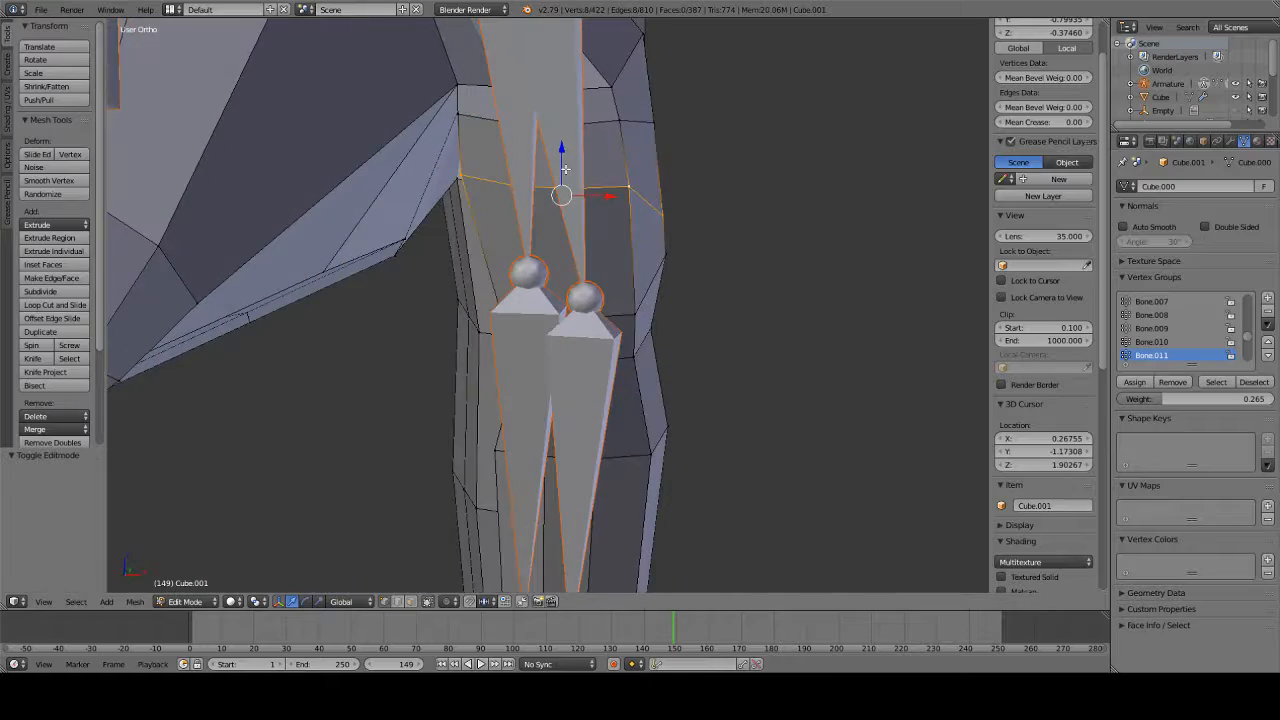
right_click(625, 122, "alt+shift")
middle_click_drag(691, 118, 468, 413)
middle_click_drag(566, 337, 547, 397)
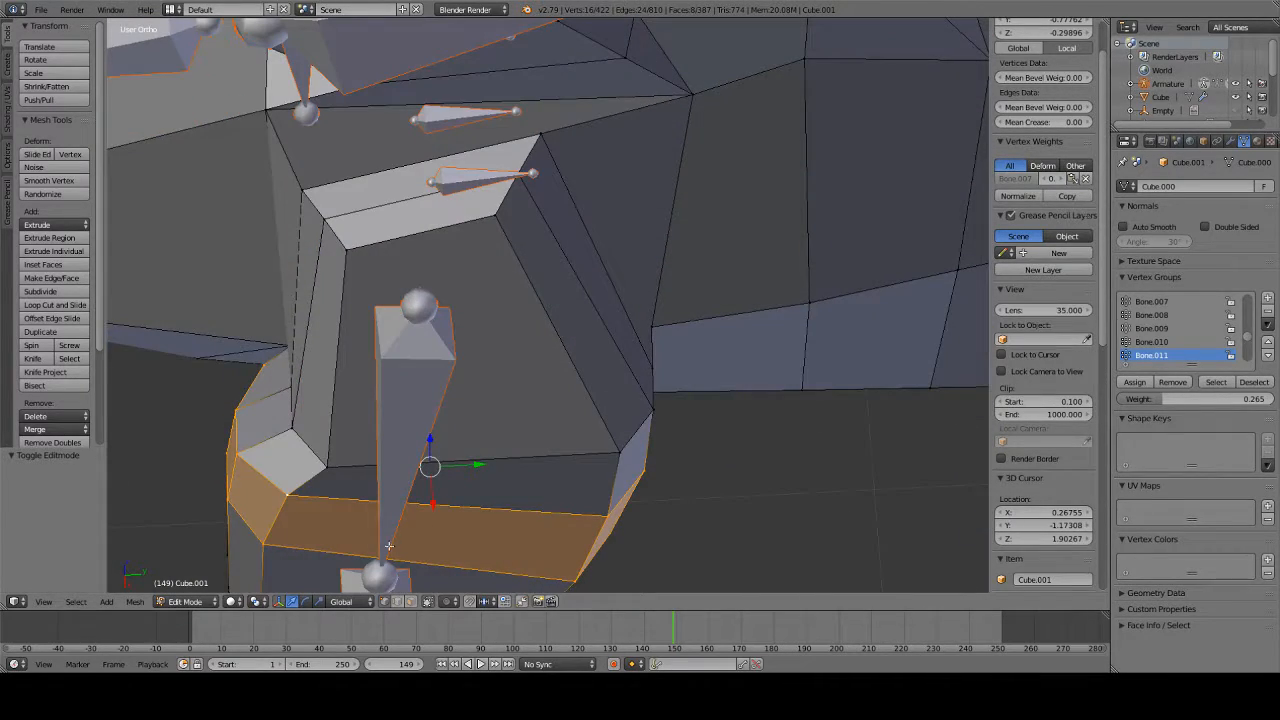
left_click(168, 602)
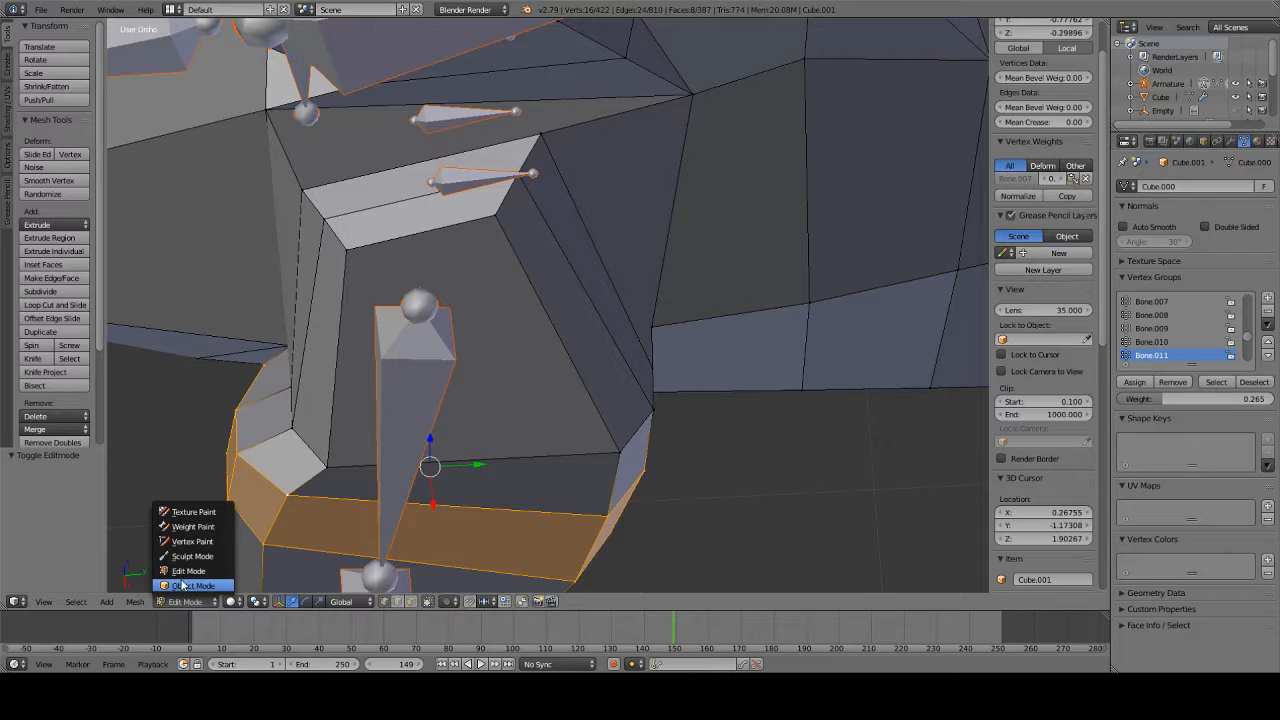
left_click(190, 571)
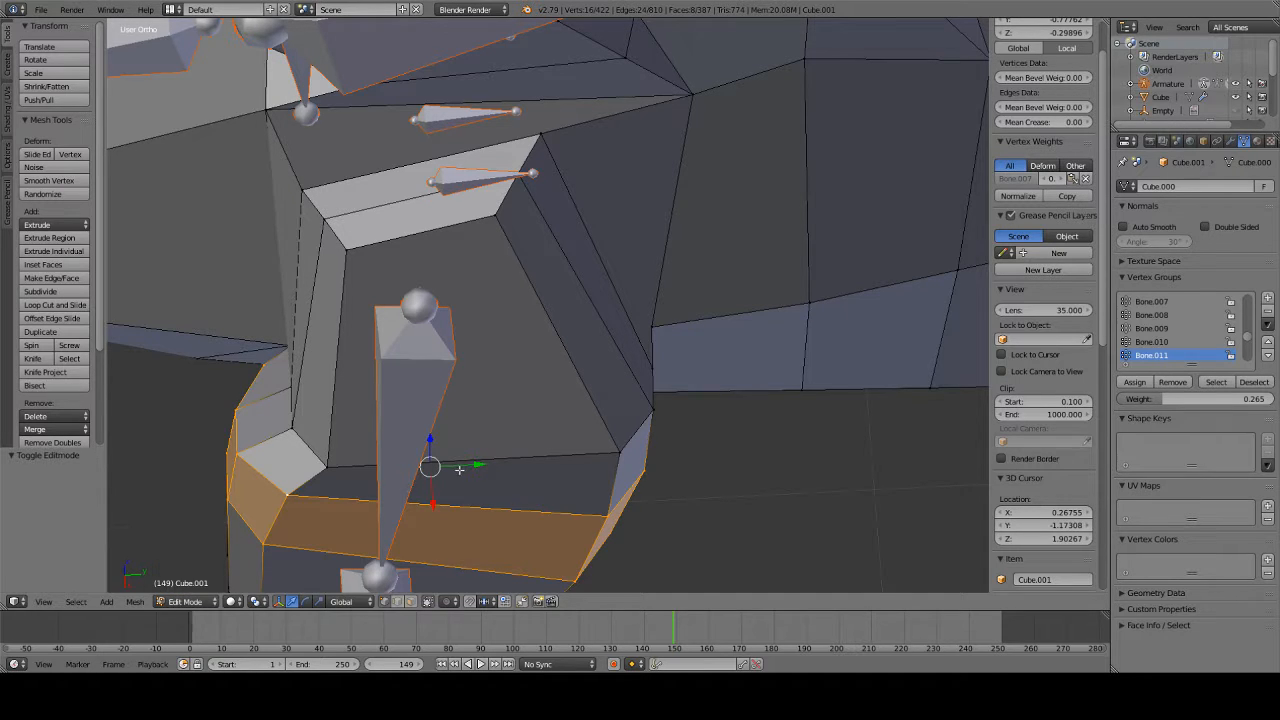
left_click(410, 601)
- Add the outer thigh faces above the ring, including those along its front and rear edges, to the selection
right_click(448, 479, "shift")
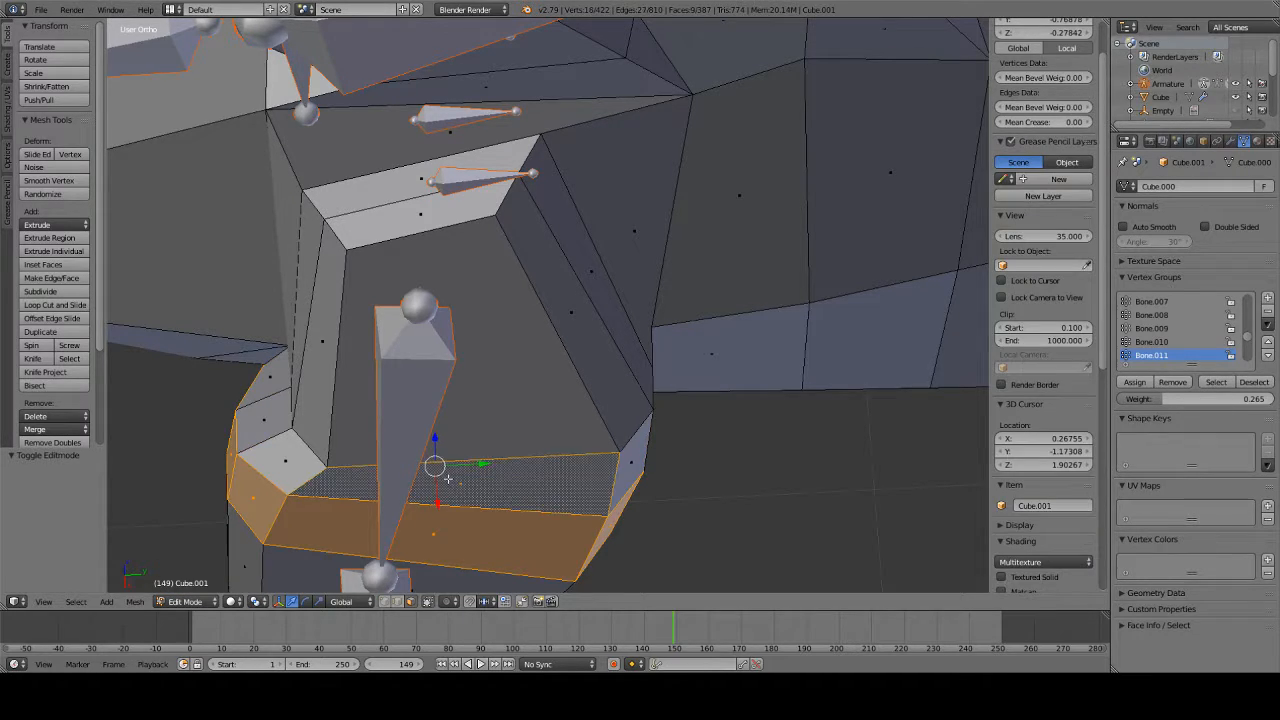
right_click(443, 326, "shift")
right_click(638, 472, "shift")
right_click(577, 322, "shift")
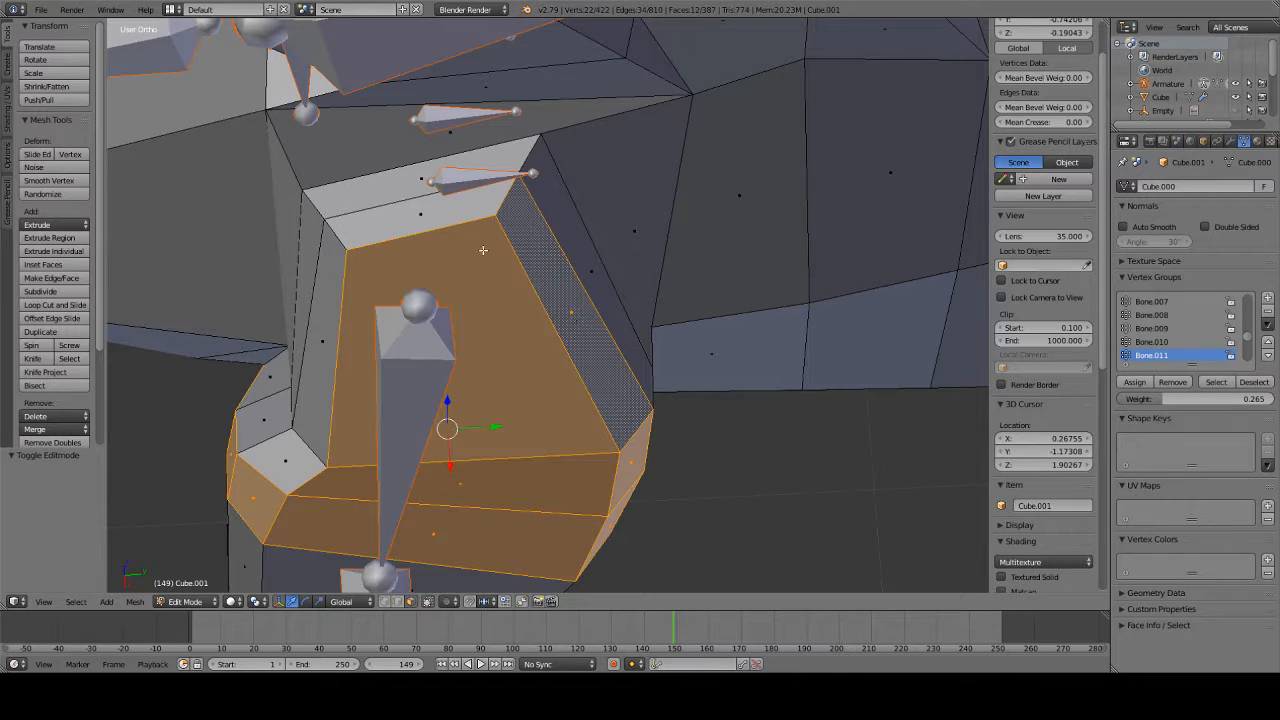
right_click(435, 225, "shift")
right_click(332, 350, "shift")
right_click(291, 474, "shift")
- Extend the selection with the remaining faces on the rear and front sides of the thigh
middle_click_drag(291, 474, 482, 415)
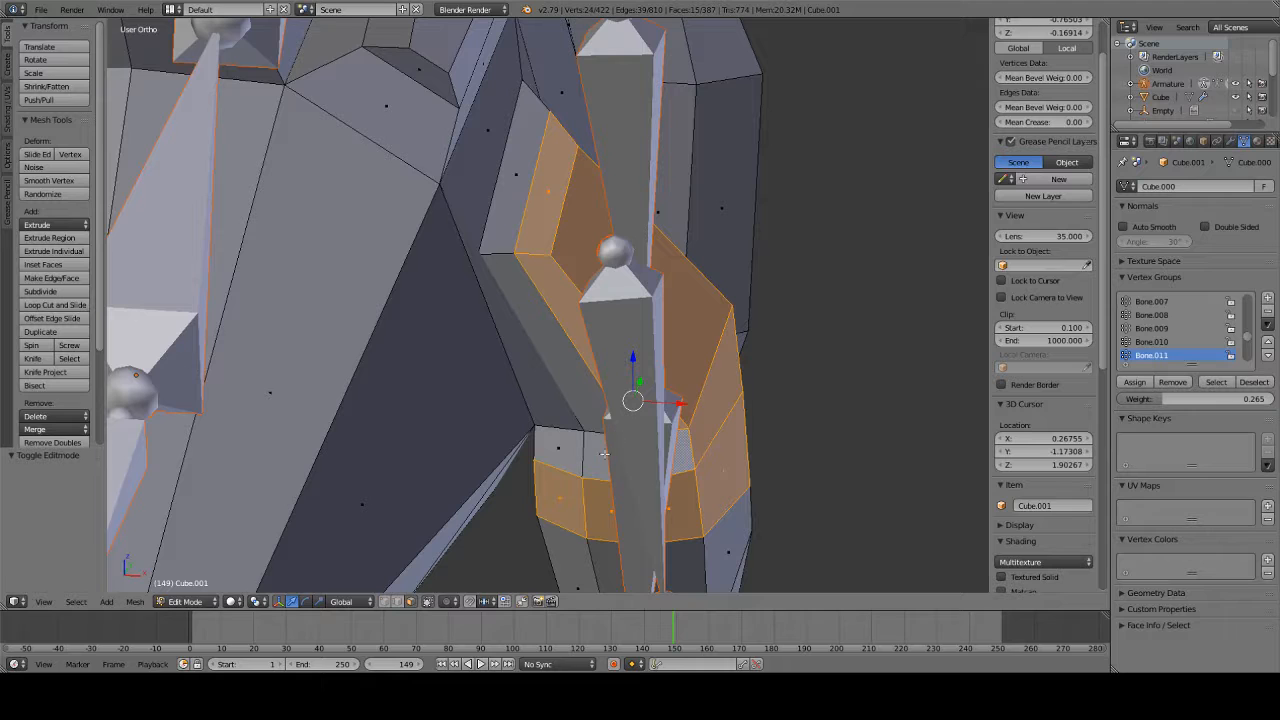
right_click(600, 452, "shift")
right_click(547, 342, "shift")
right_click(514, 190, "shift")
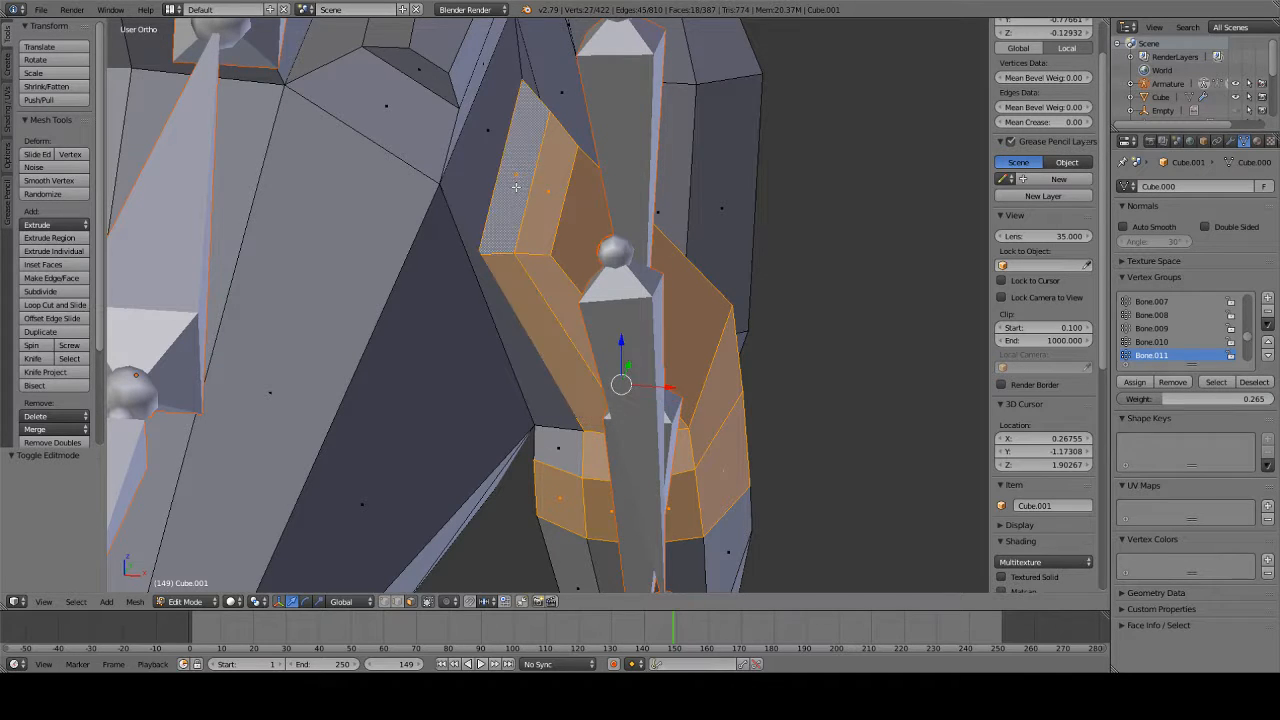
middle_click_drag(514, 190, 478, 297)
right_click(539, 220, "shift")
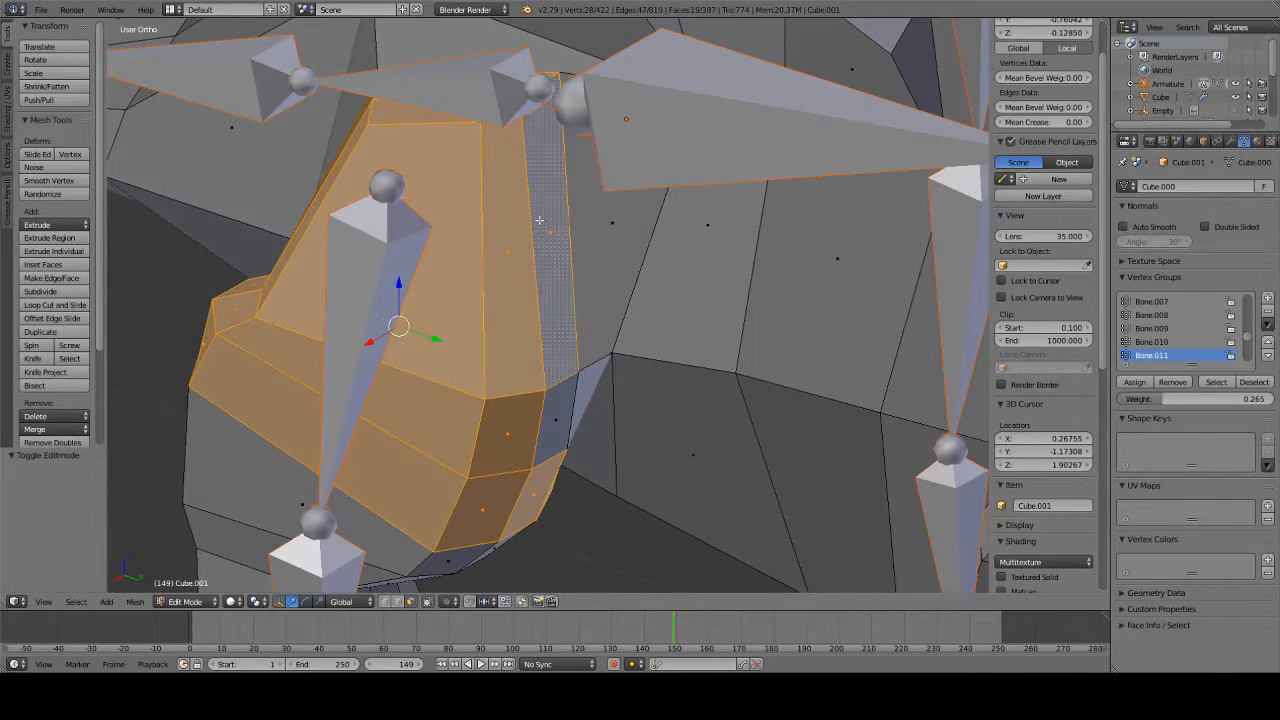
right_click(550, 420, "shift")
- Assign the selected thigh faces to Bone.011 with weight 1.000 and clear the selection
left_click_drag(1180, 399, 1272, 399)
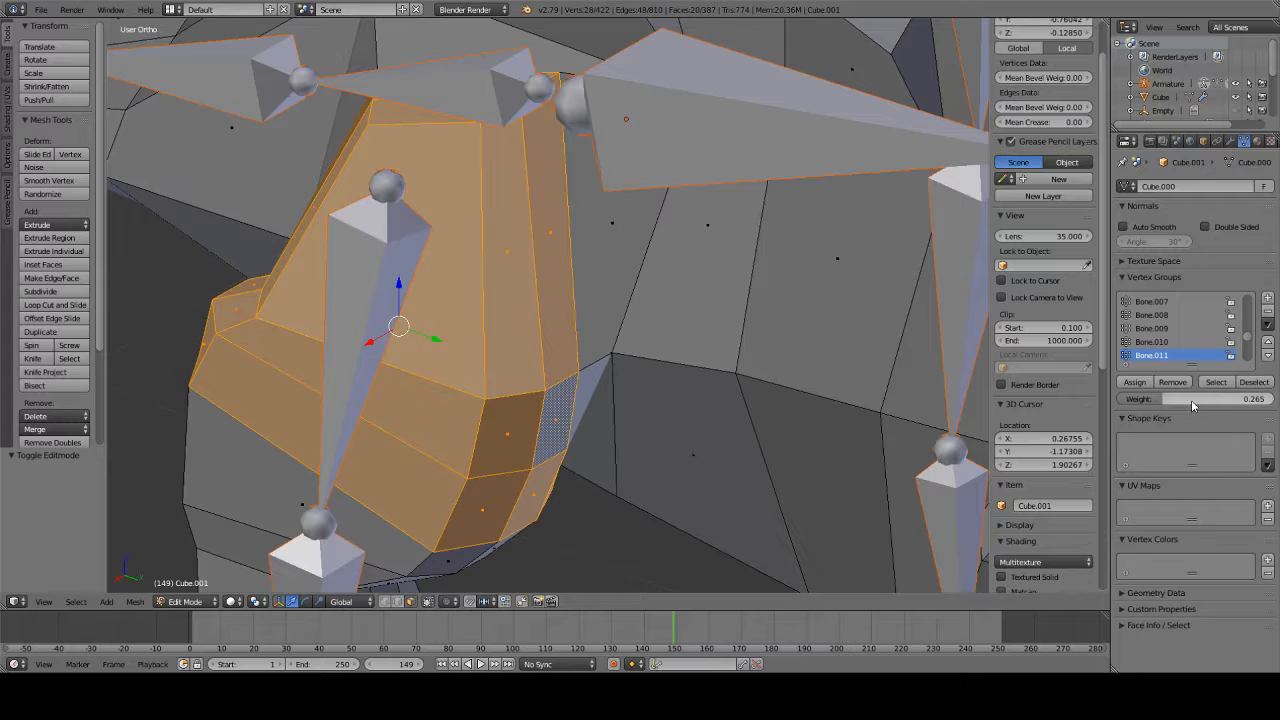
left_click(1140, 384)
scroll(520, 380, "down", 6)
key("a")
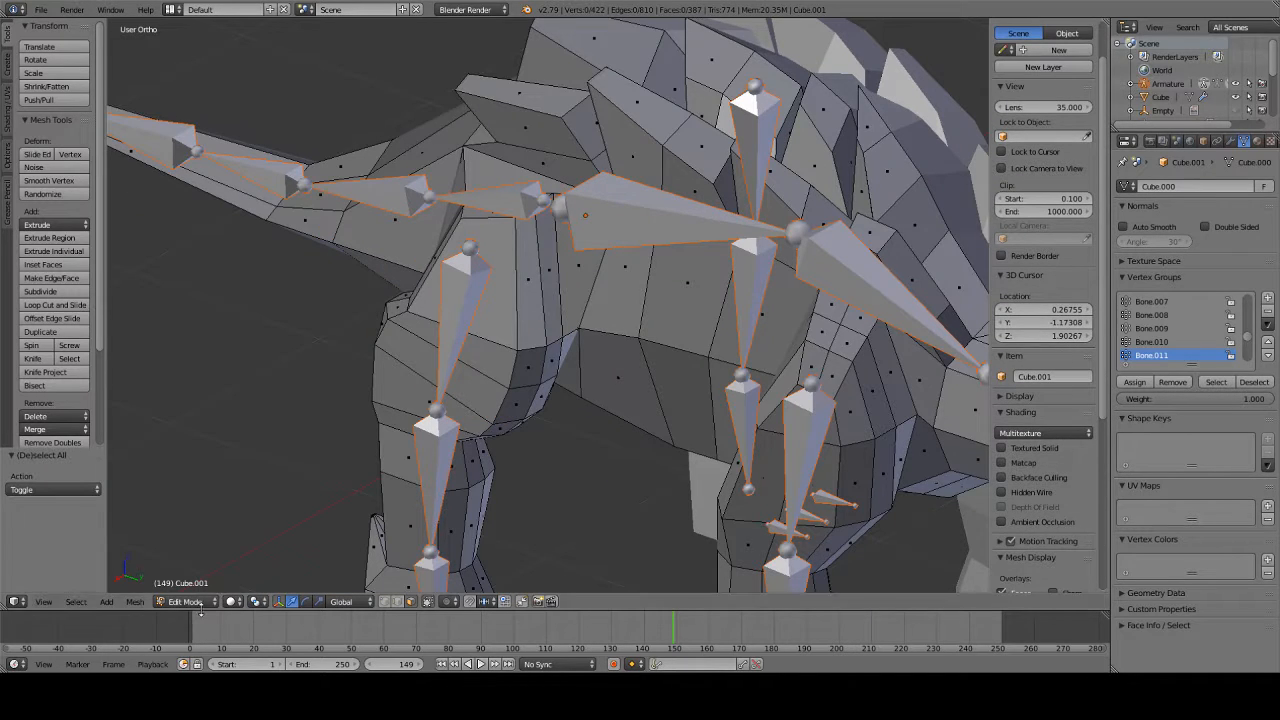
- Switch to Weight Paint mode and test-rotate Bone.011 to check the thigh deformation, cancelling the rotation
left_click(198, 602)
left_click(208, 530)
mouse_move(417, 374)
middle_mouse_down()
mouse_move(849, 129)
mouse_move(618, 228)
middle_mouse_up()
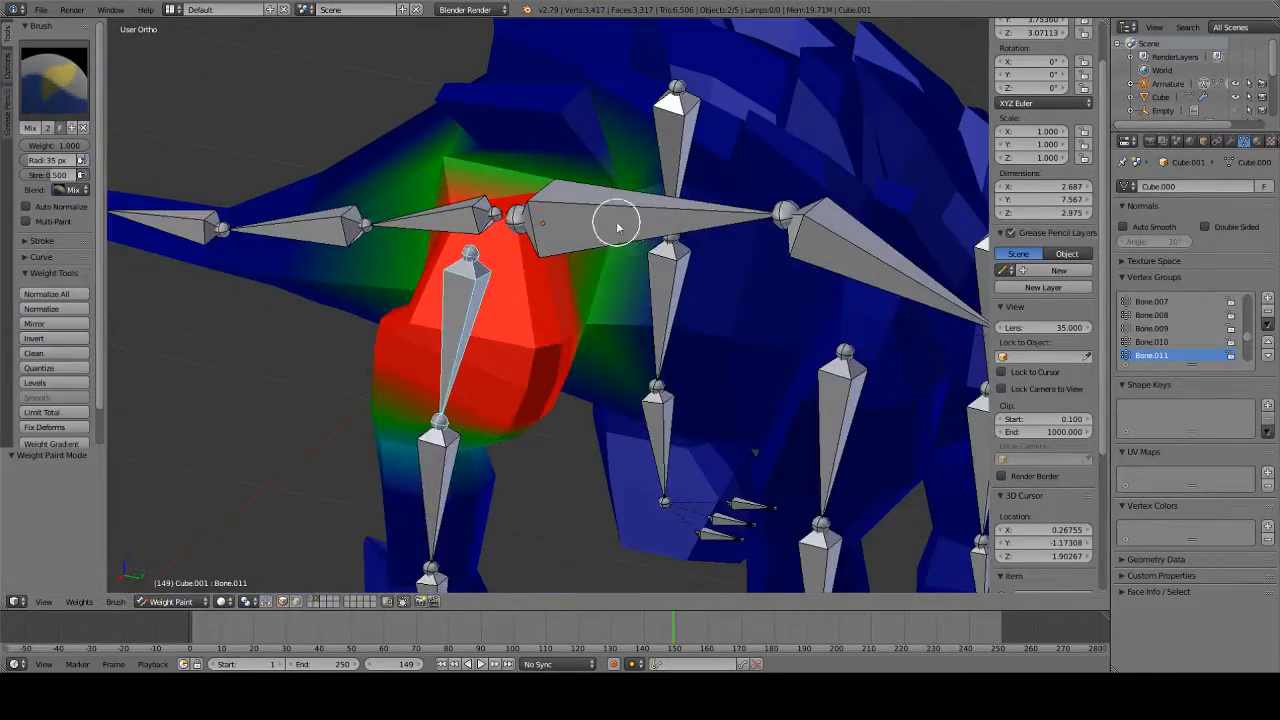
key("r")
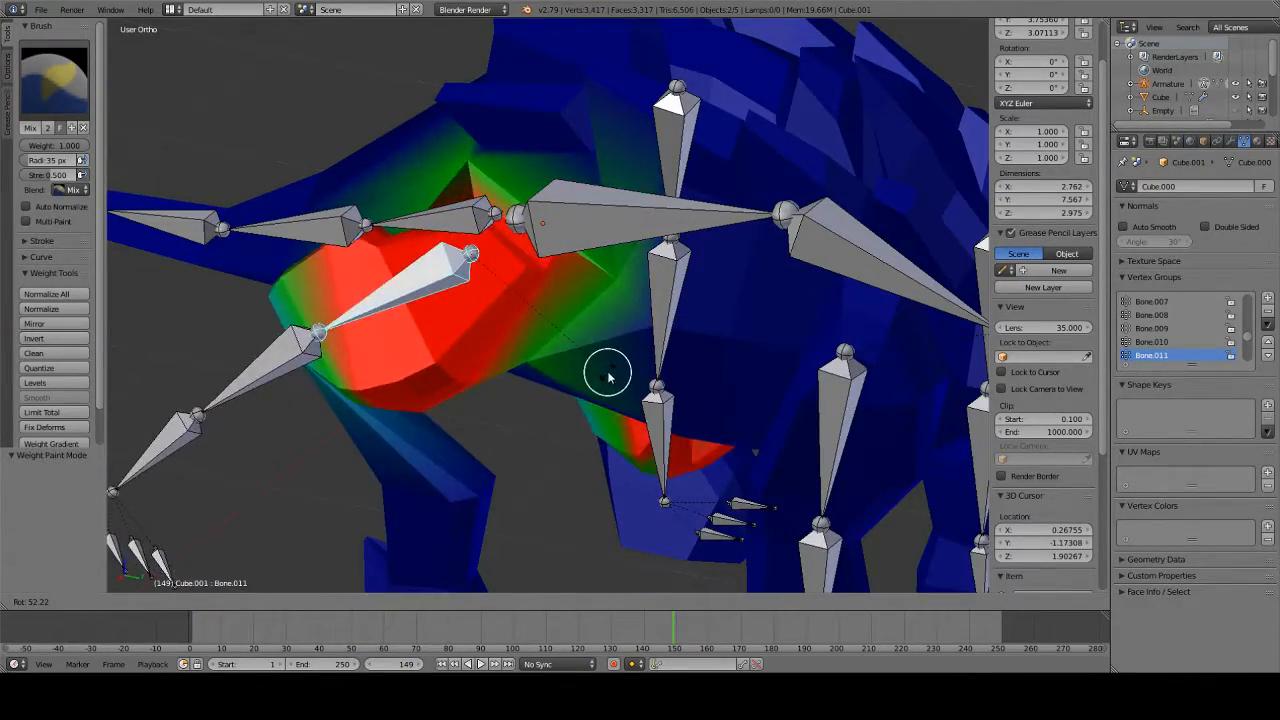
right_click(546, 448)
middle_click_drag(546, 446, 720, 429)
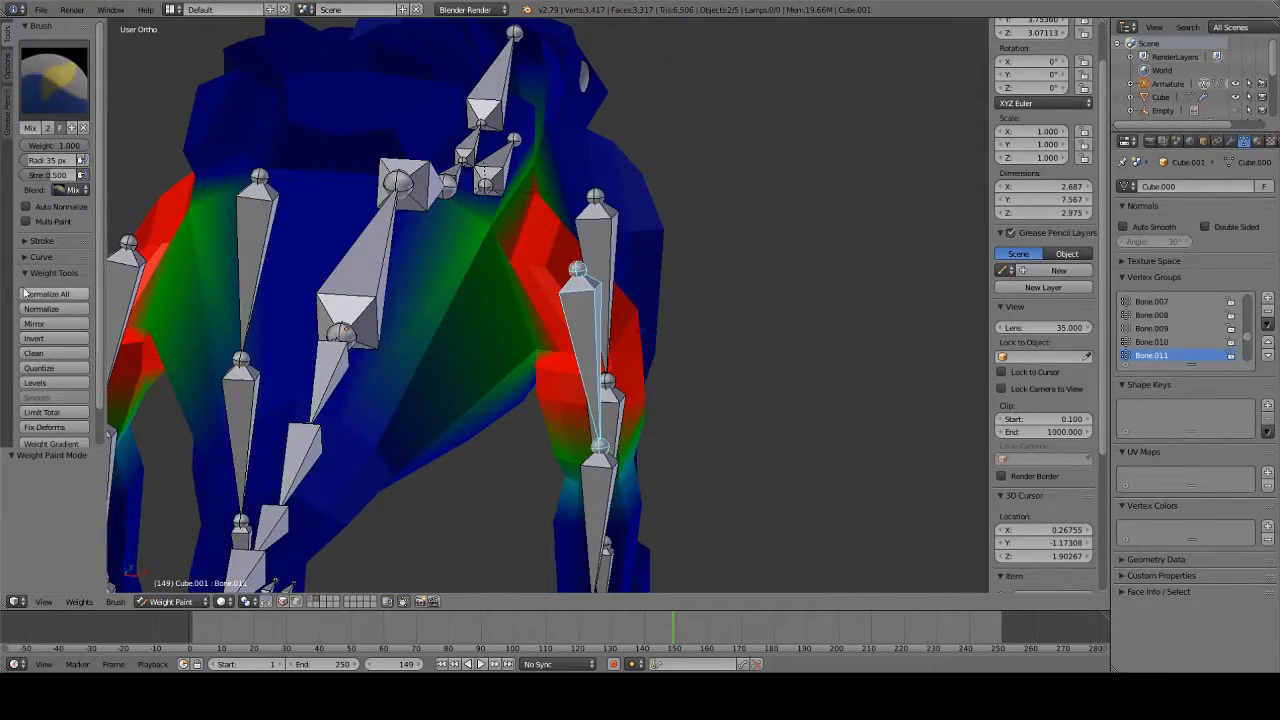
- Look through the Weight Paint brush, stroke, curve, weight tool and option settings, and inspect the painted hind legs
scroll(54, 203, "down", 3)
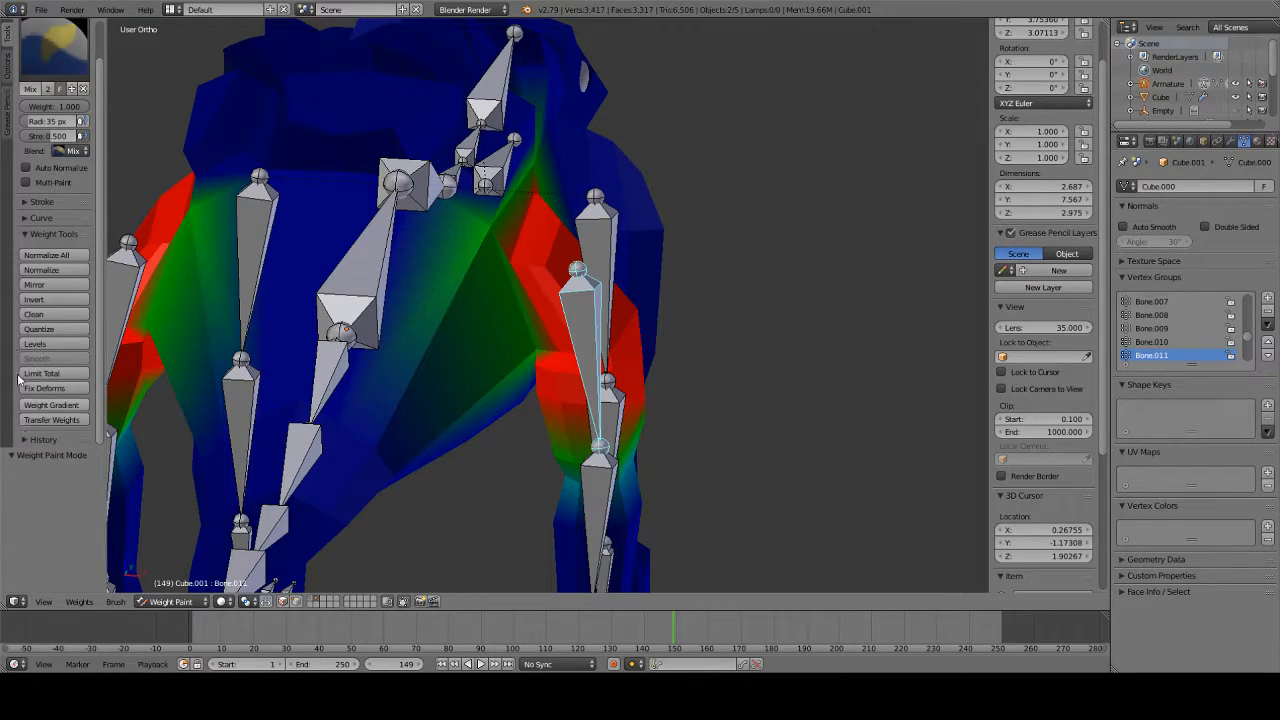
left_click(8, 68)
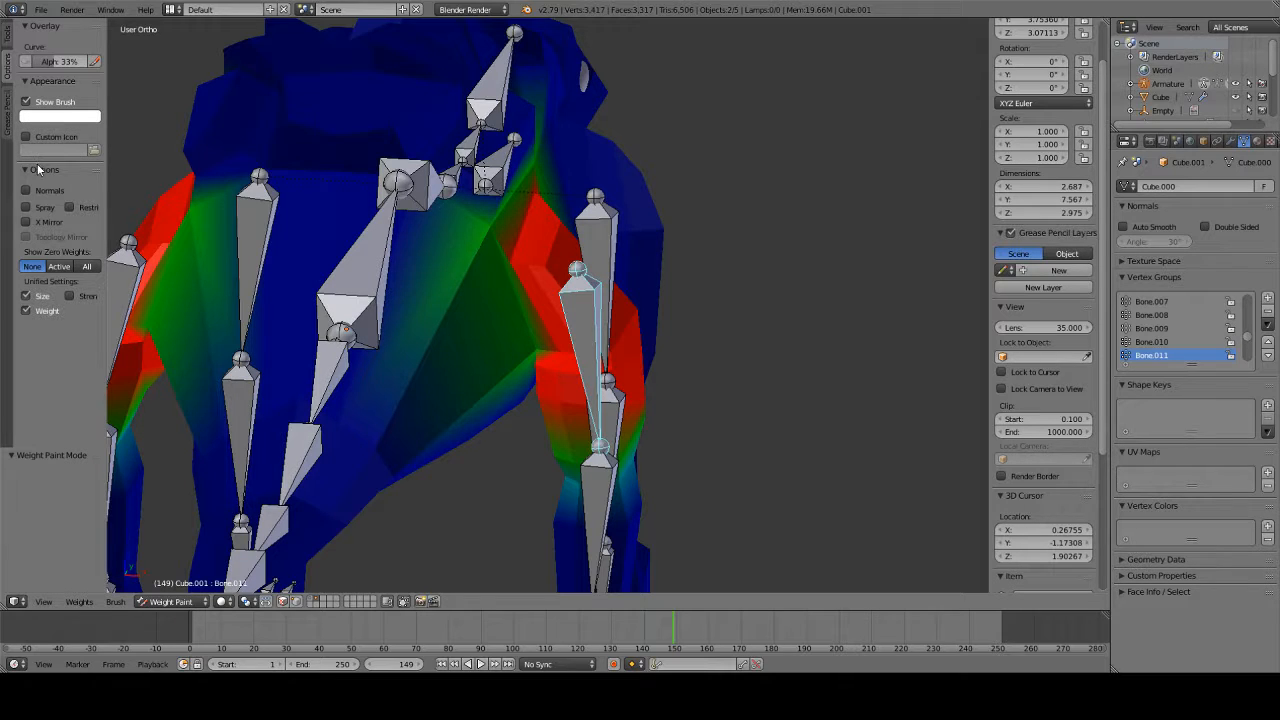
left_click(7, 38)
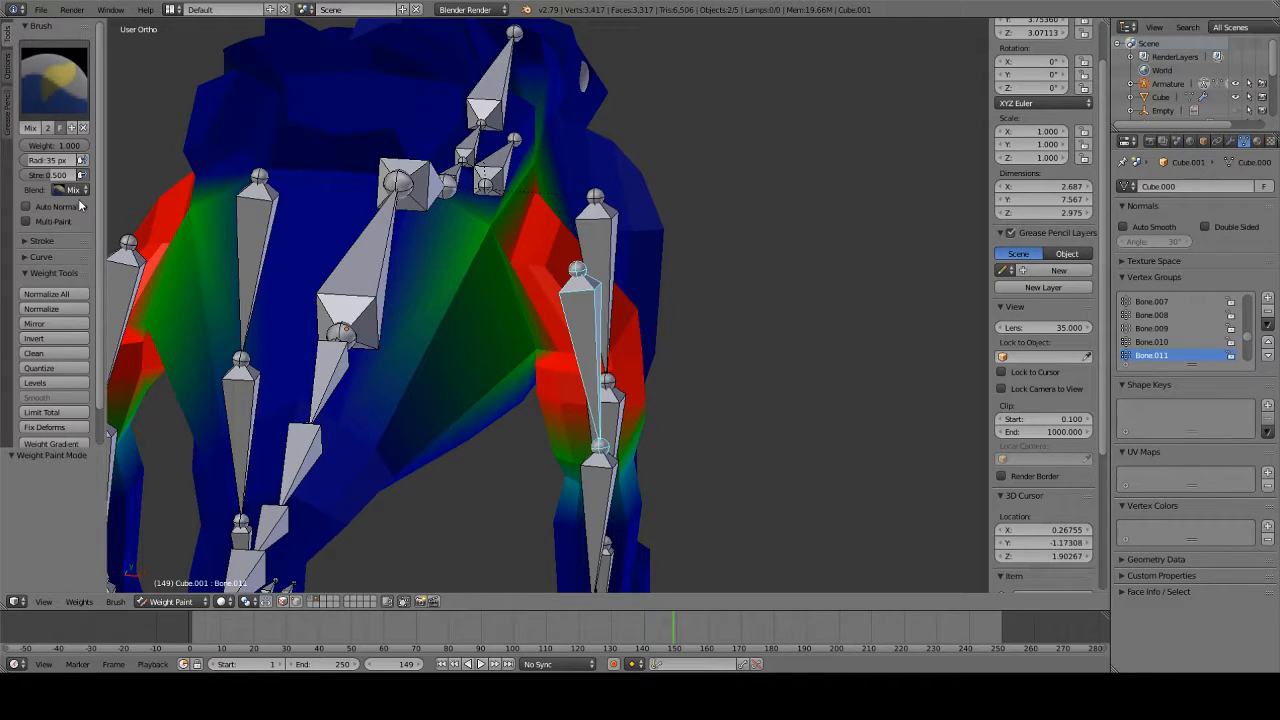
scroll(68, 250, "down", 2)
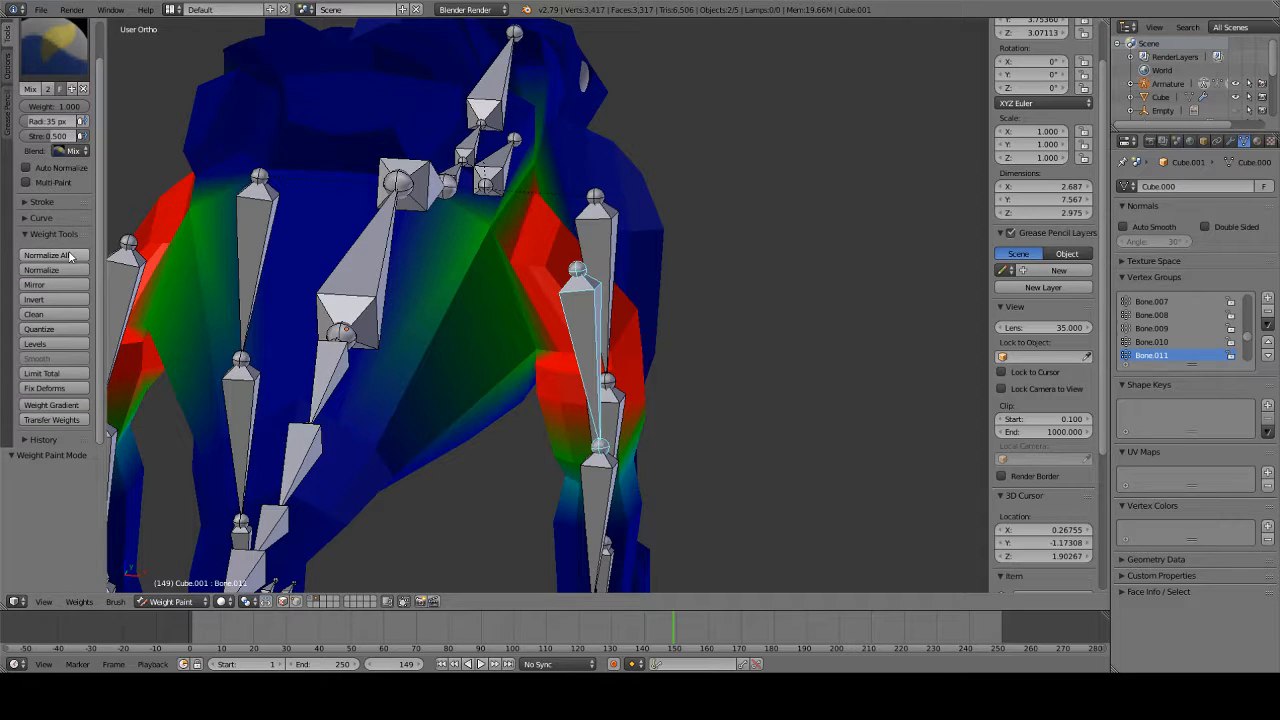
left_click(28, 219)
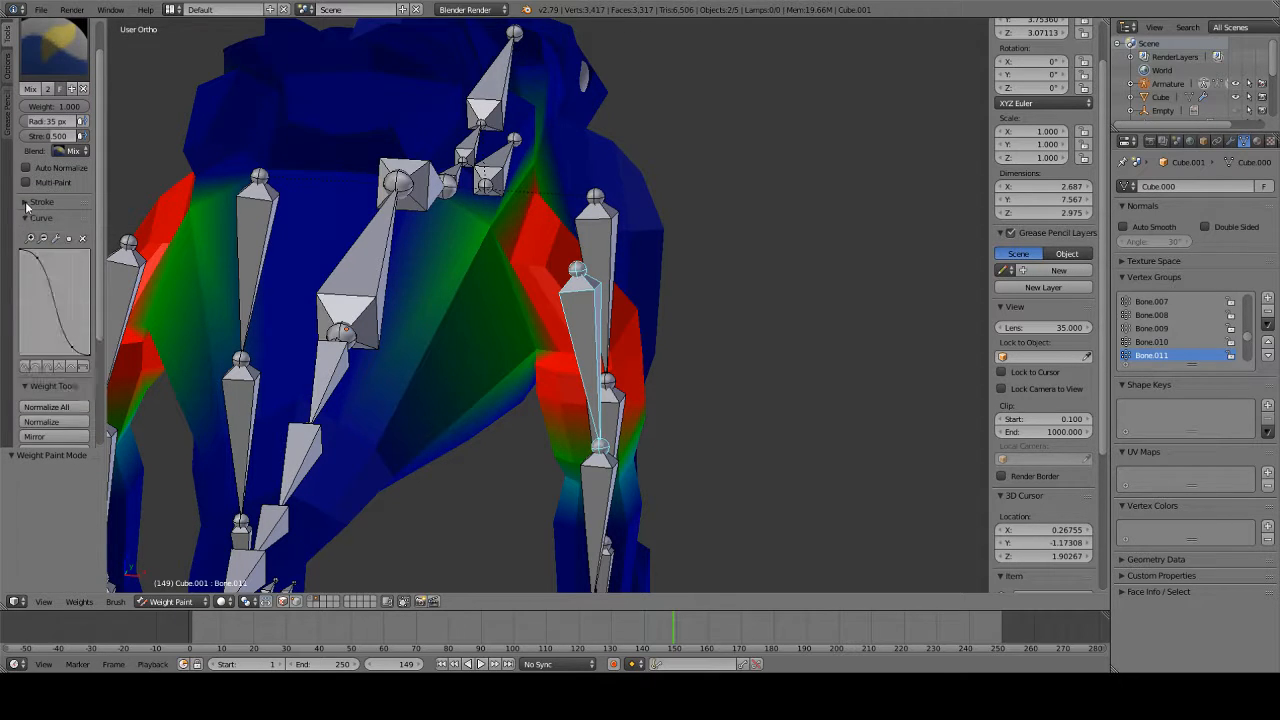
left_click(27, 204)
left_click(27, 206)
left_click(27, 219)
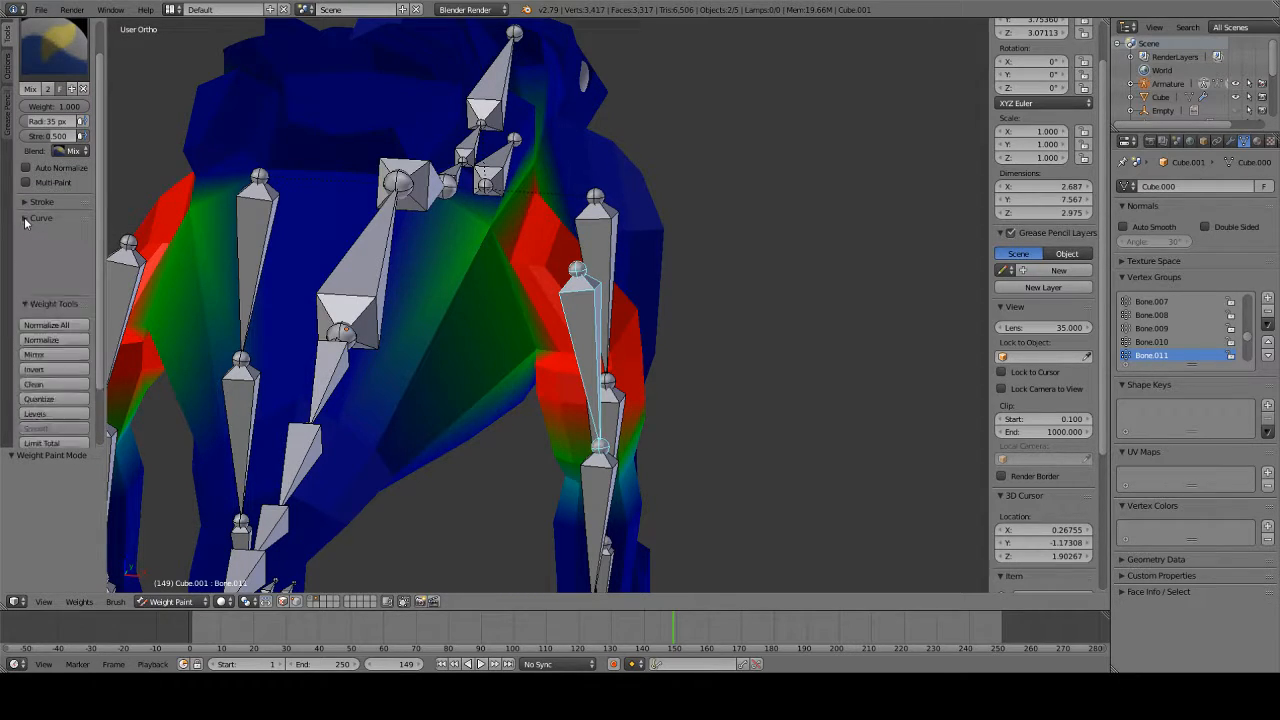
left_click(27, 234)
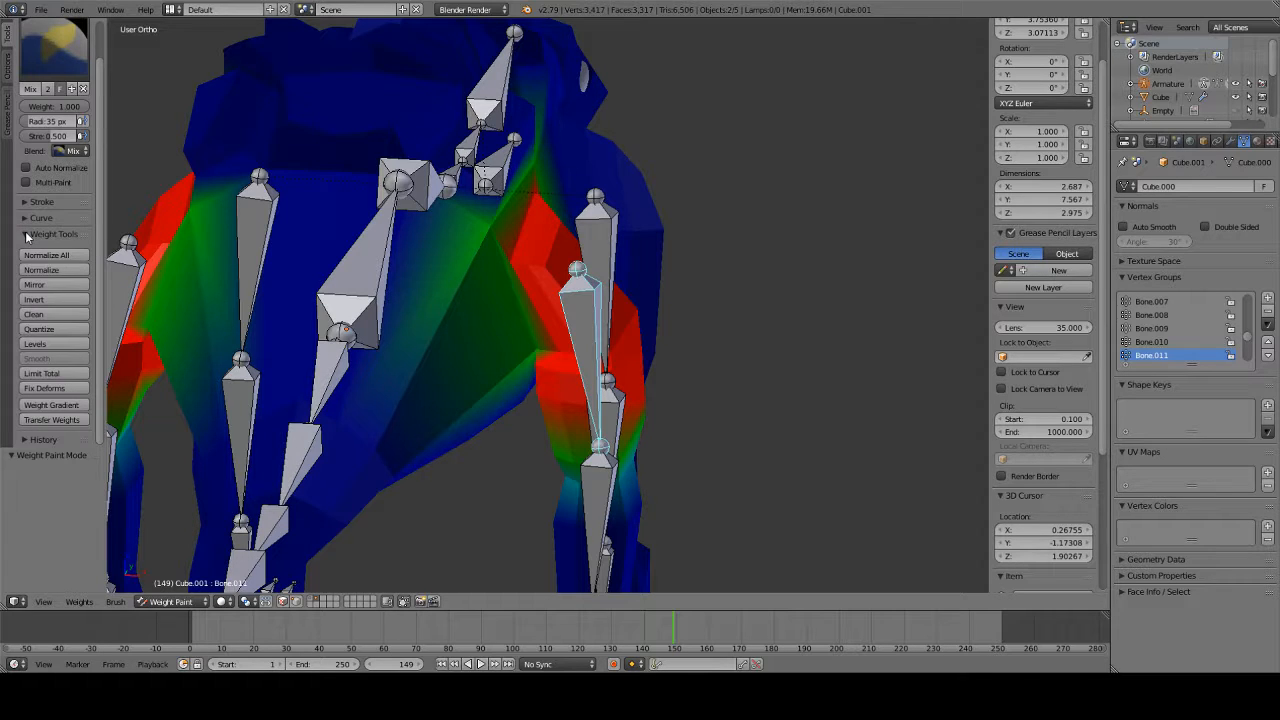
scroll(25, 231, "up", 2)
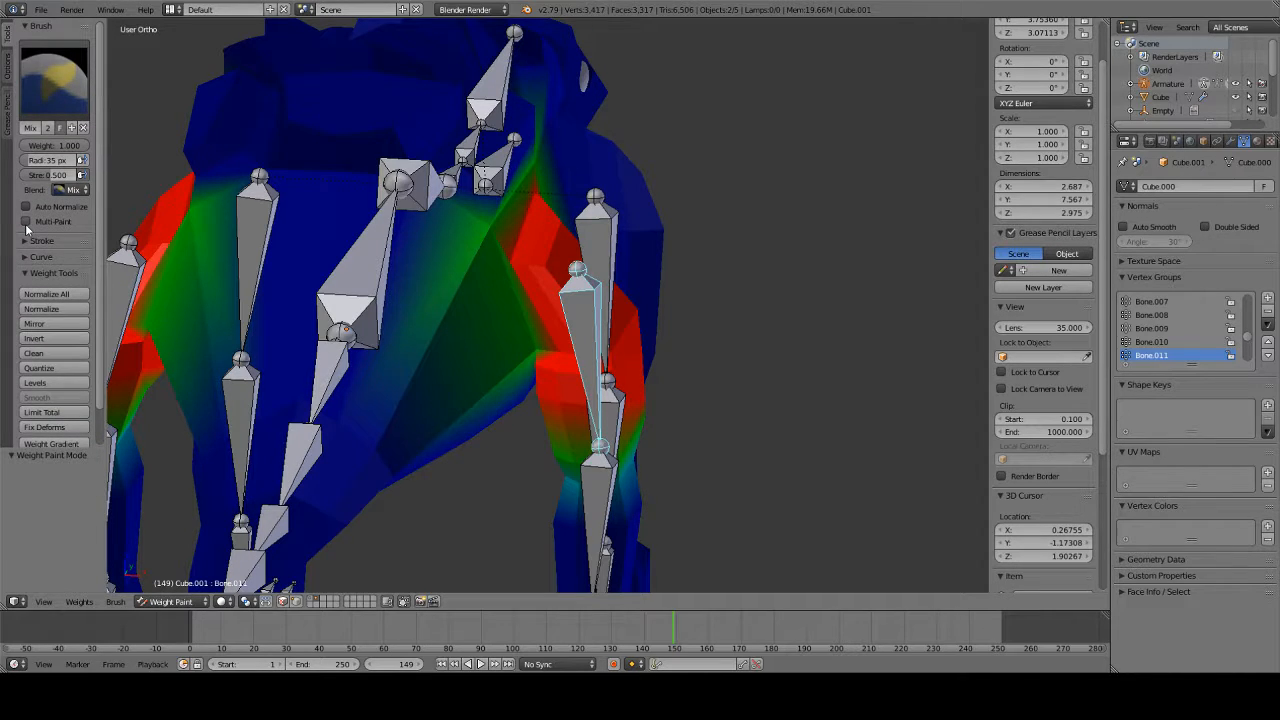
left_click(8, 70)
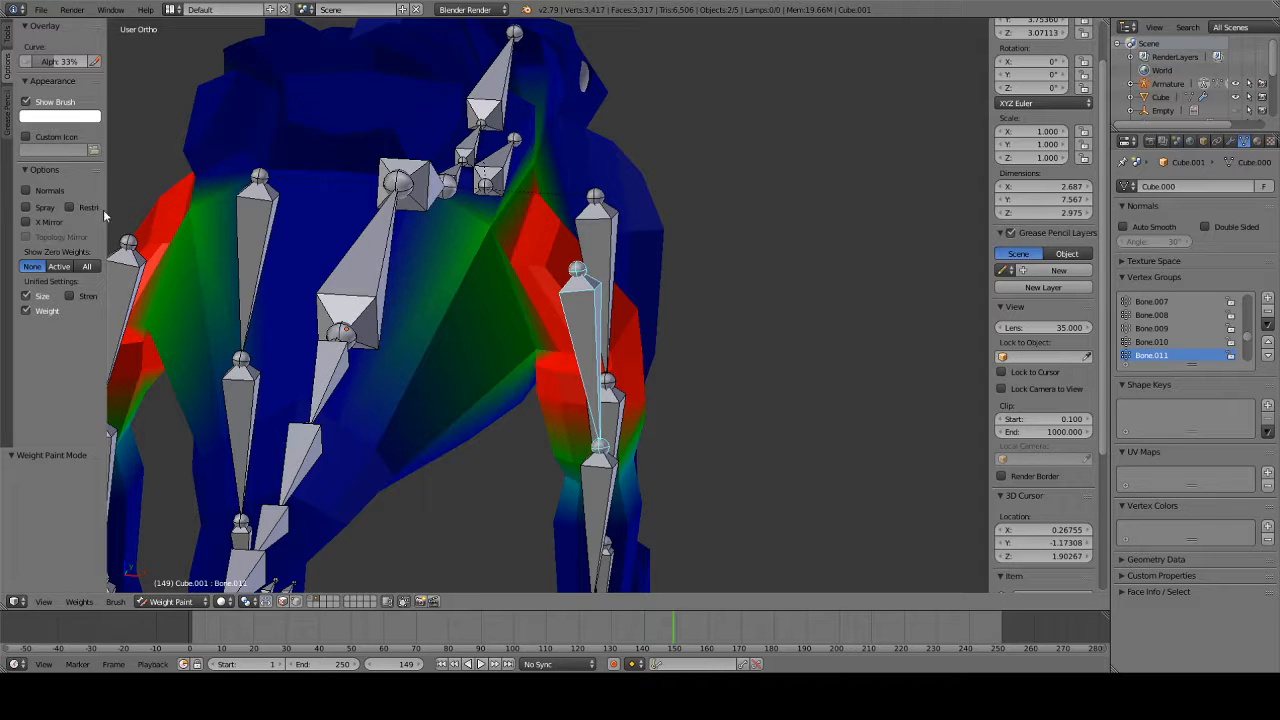
scroll(320, 202, "down", 3)
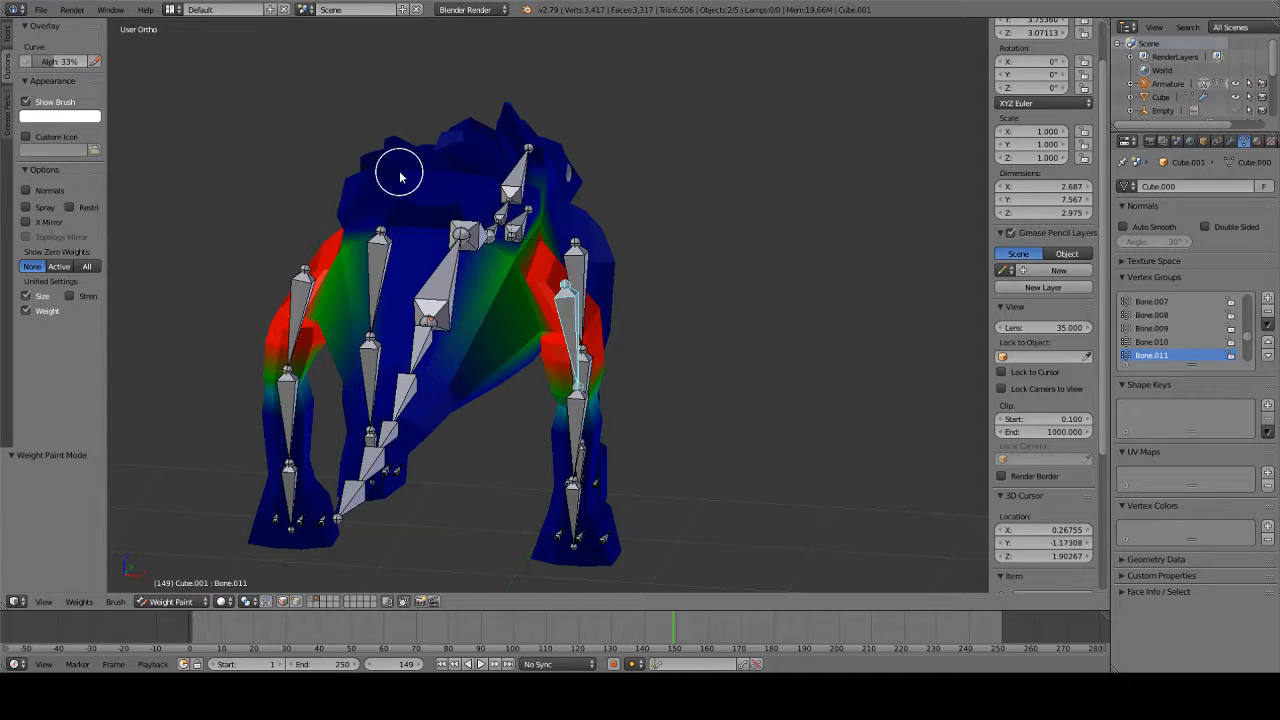
middle_click_drag(400, 176, 362, 183)
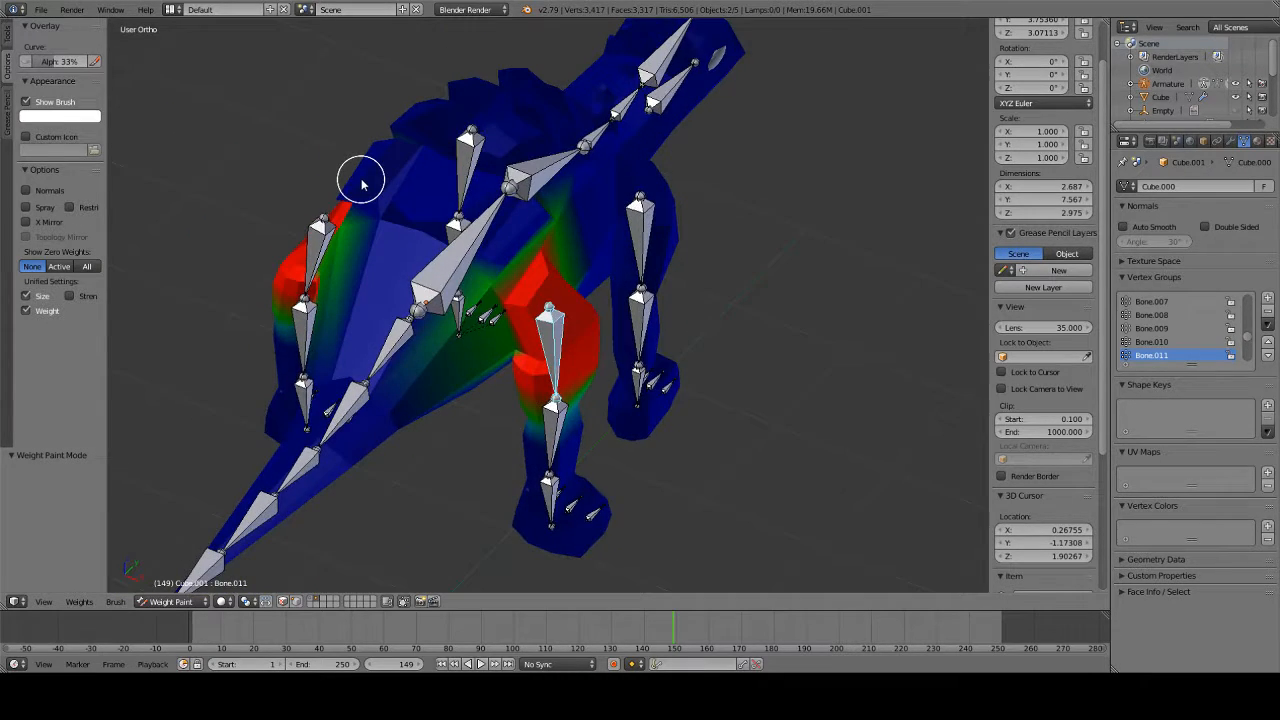
middle_click_drag(257, 183, 211, 194)
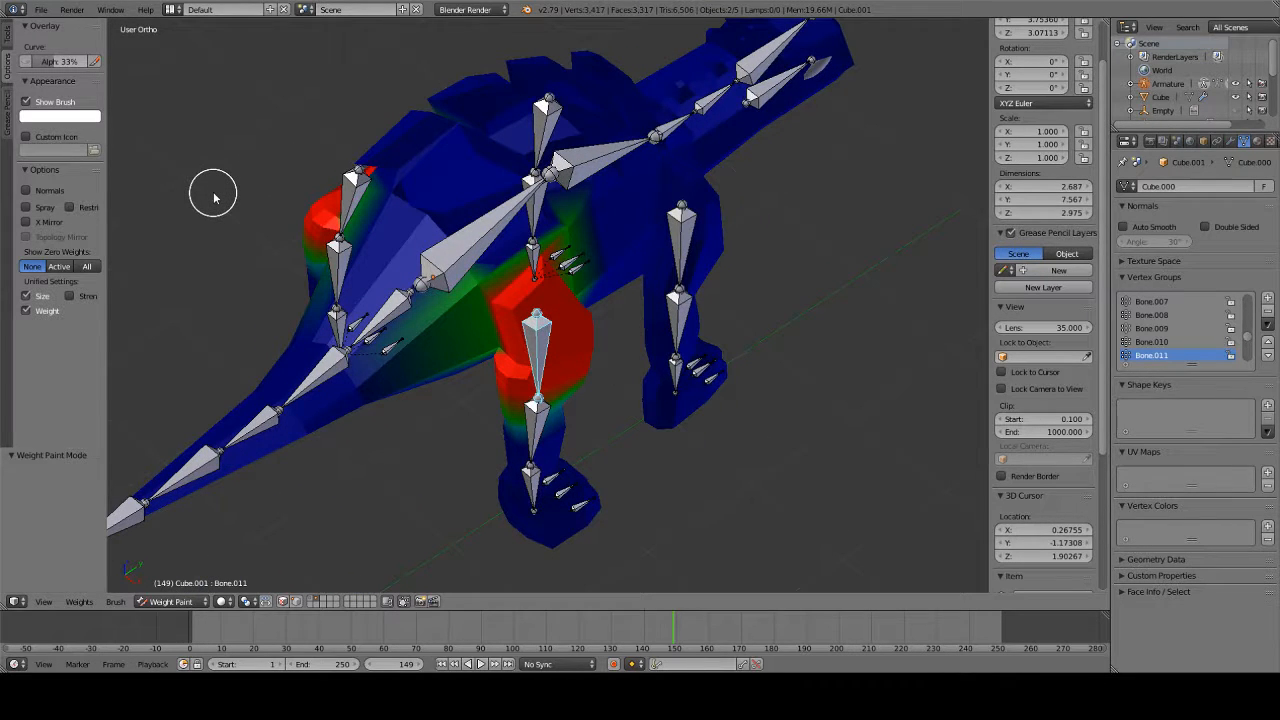
- Examine the Grease Pencil, stroke, history and paint option settings, and view the weights on both hind legs from above
left_click(6, 113)
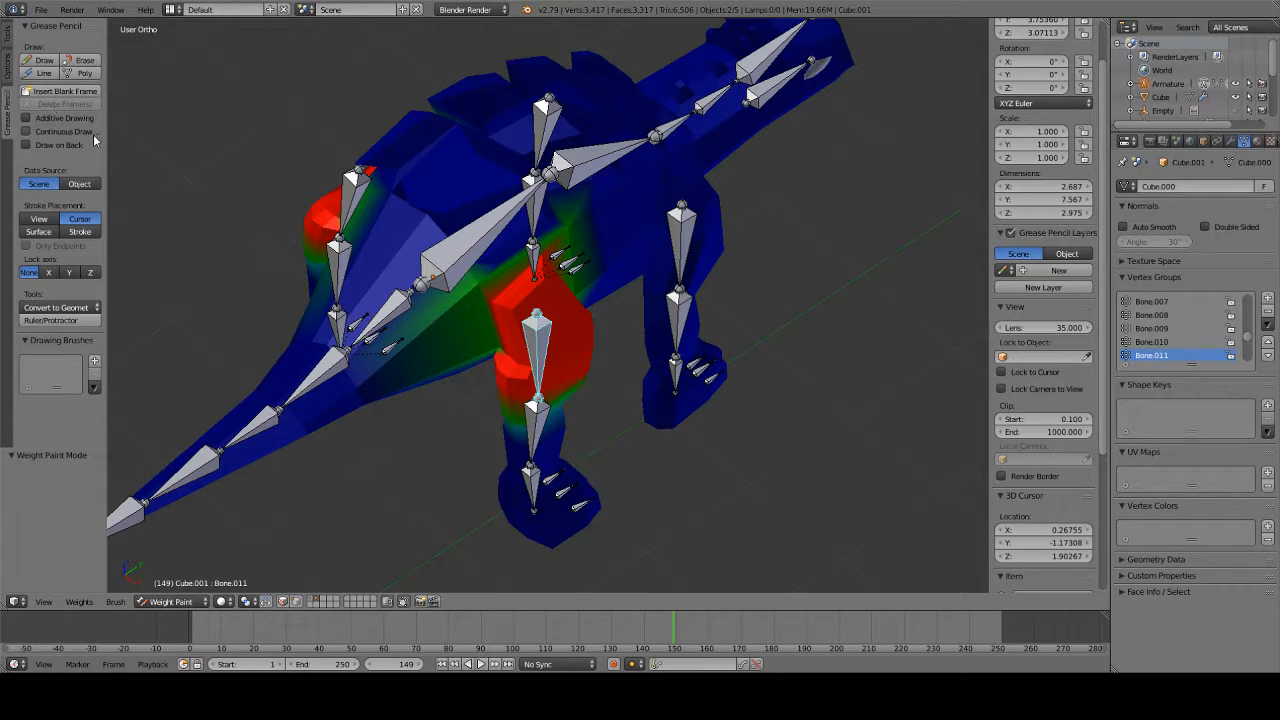
left_click(8, 66)
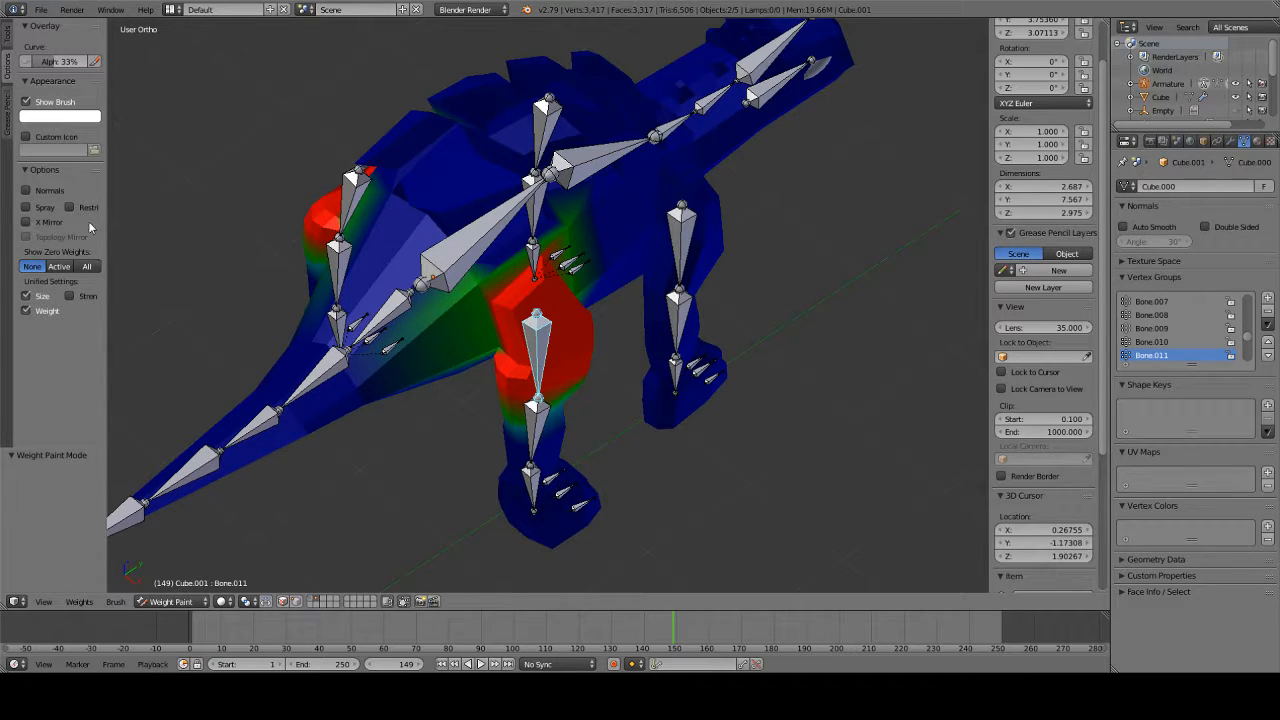
left_click(10, 44)
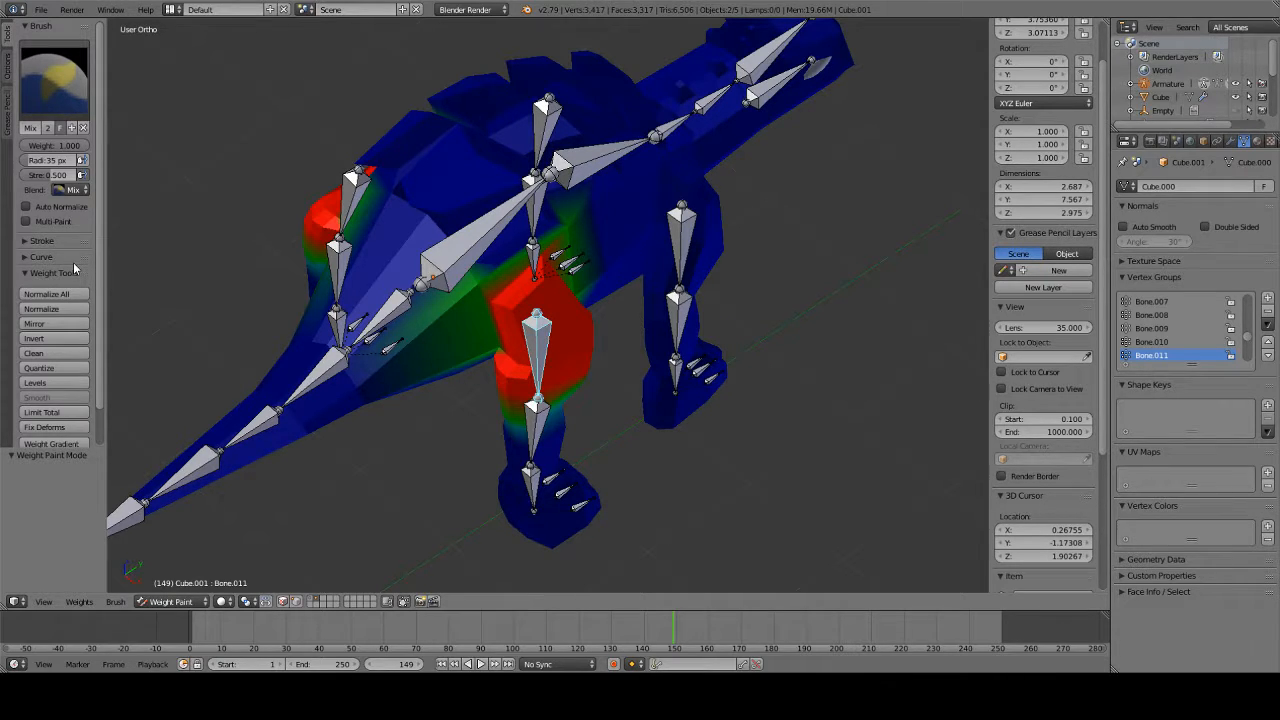
left_click(27, 242)
scroll(27, 243, "down", 3)
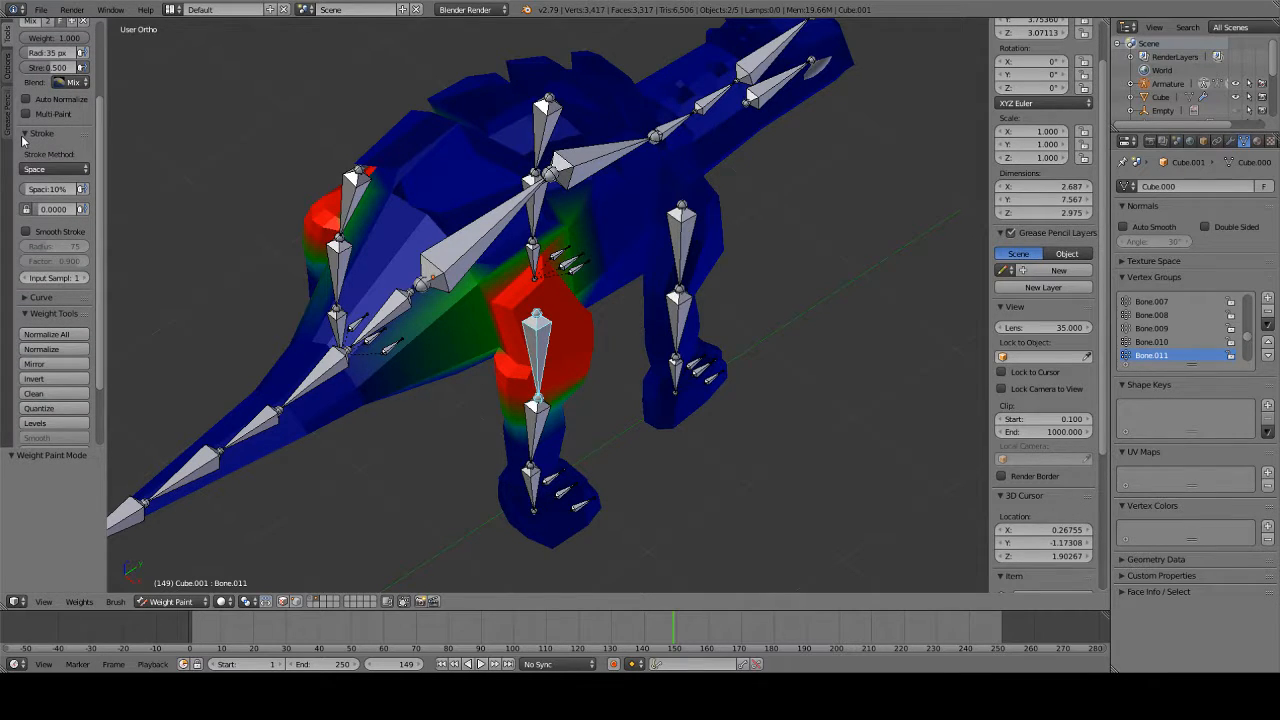
left_click(23, 136)
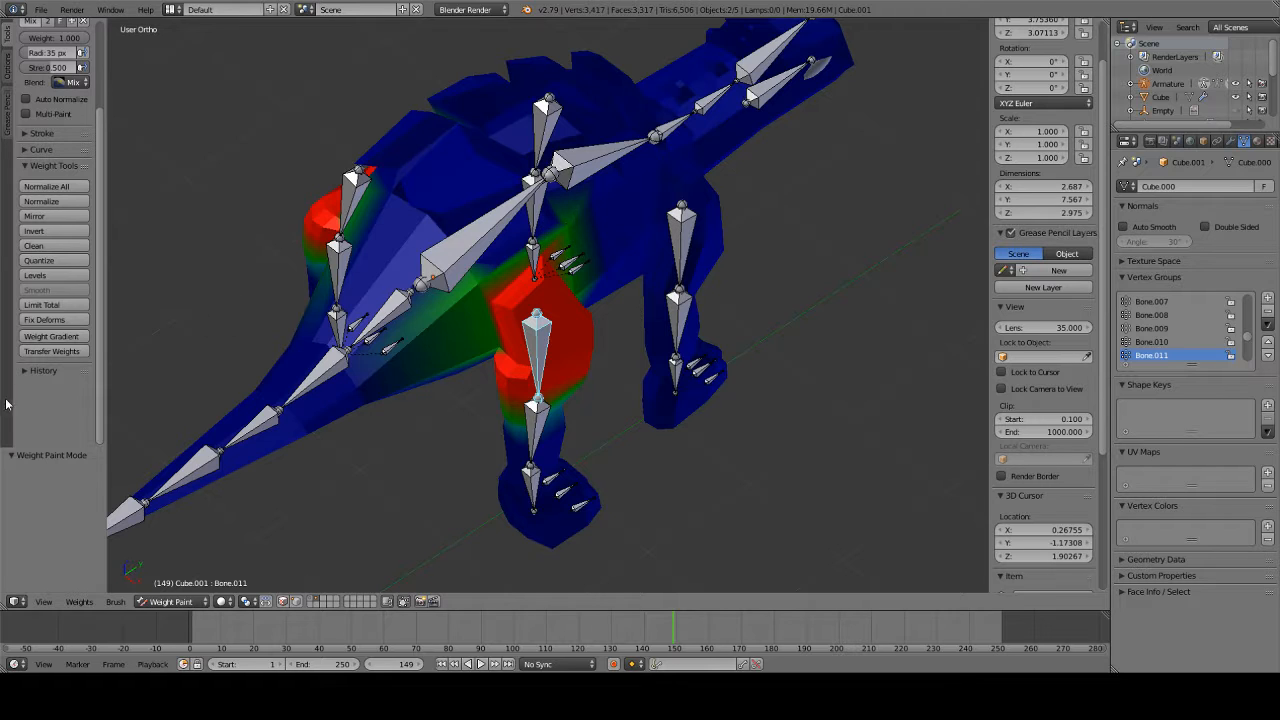
left_click(24, 370)
scroll(27, 372, "down", 1)
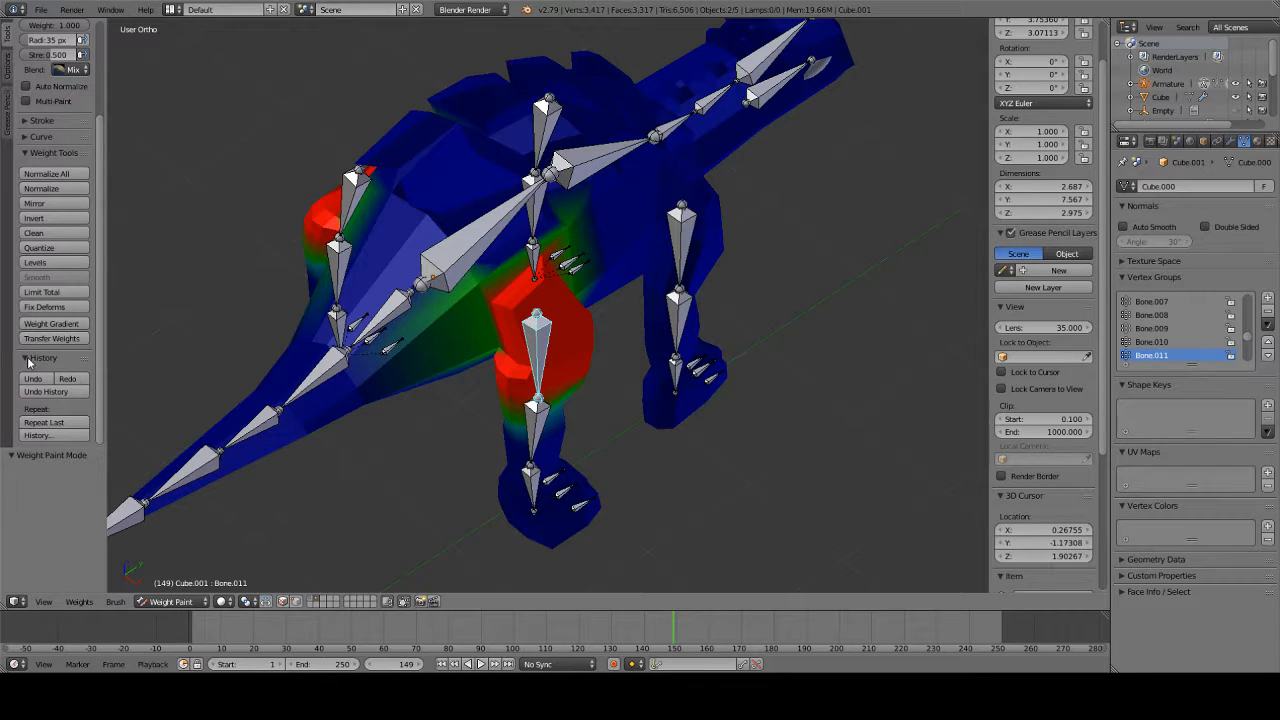
left_click(28, 360)
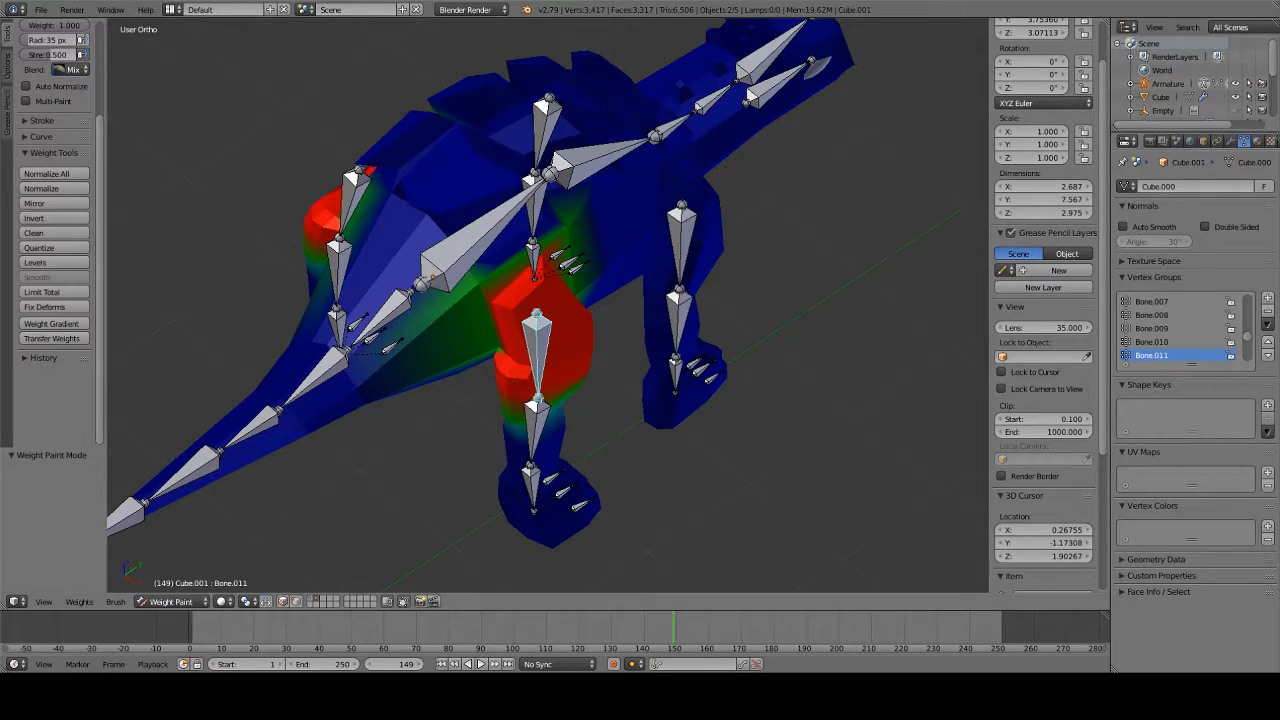
left_click(11, 62)
middle_click_drag(354, 103, 442, 137)
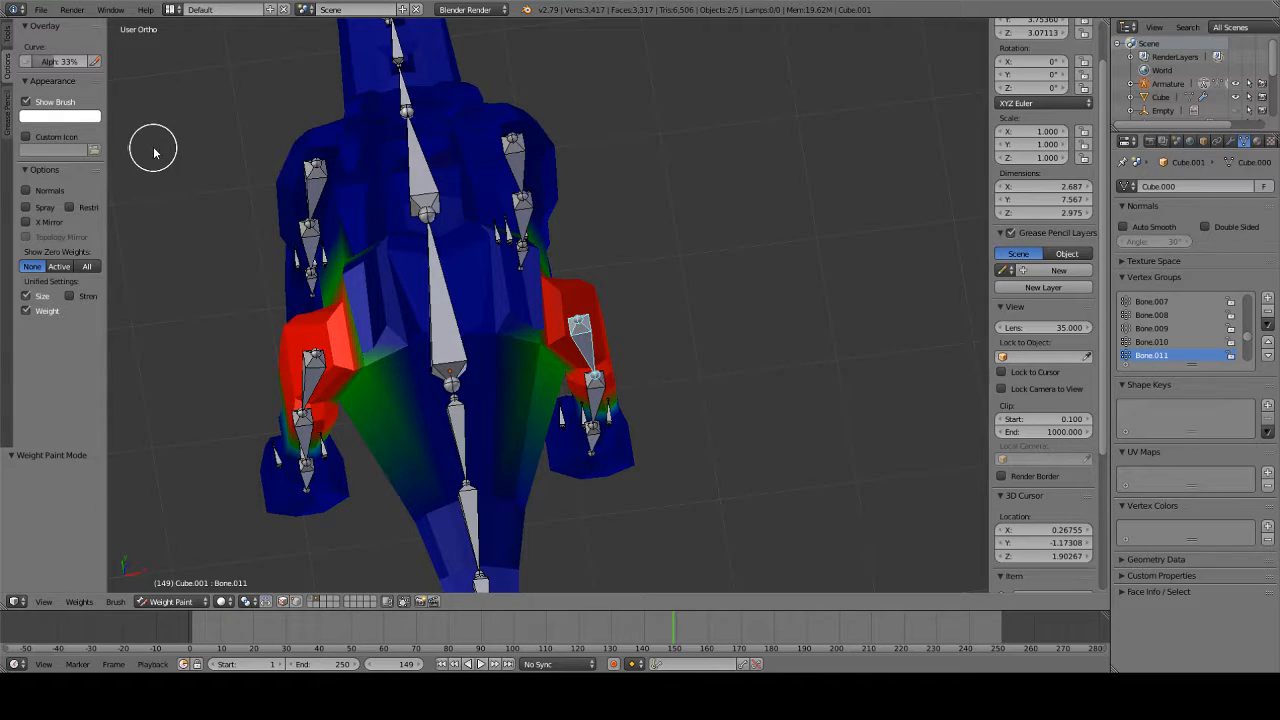
scroll(310, 180, "down", 3)
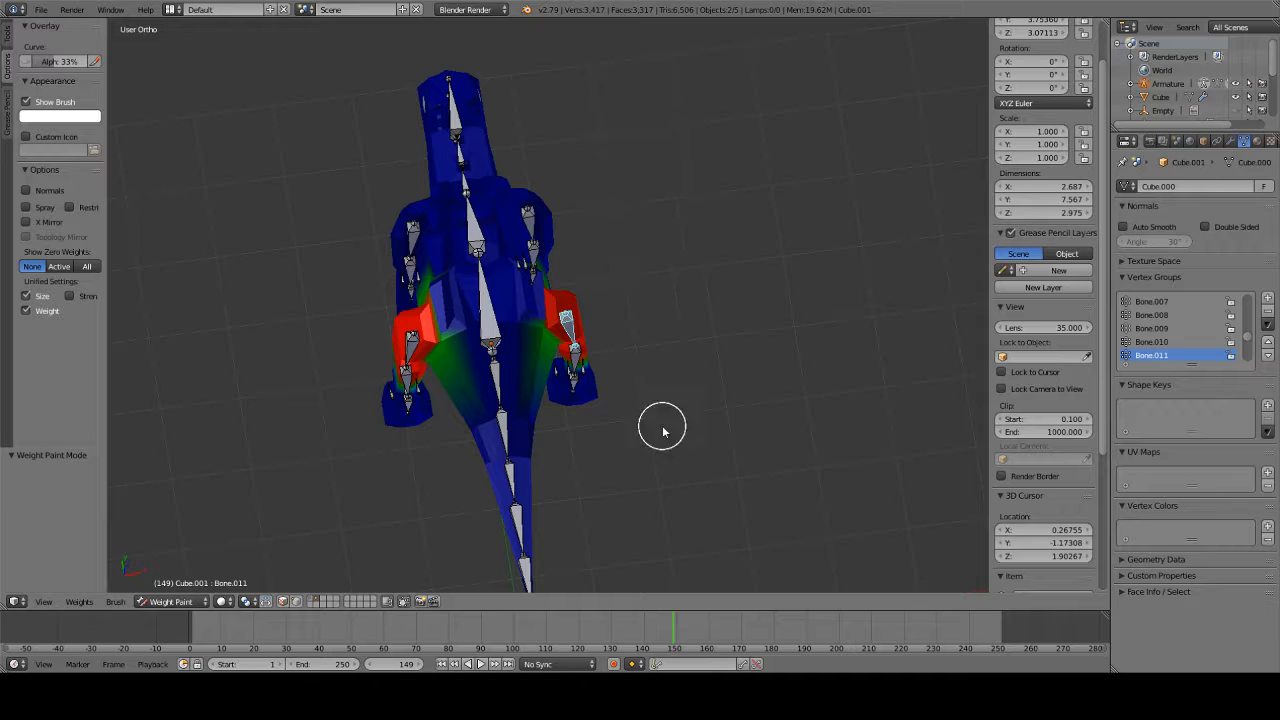
- Select Bone.012, the lower-leg bone of the near hind leg, in Weight Paint mode
mouse_move(669, 486)
middle_mouse_down()
mouse_move(560, 394)
mouse_move(549, 451)
mouse_move(591, 457)
middle_mouse_up()
scroll(505, 340, "up", 4)
right_click(492, 398)
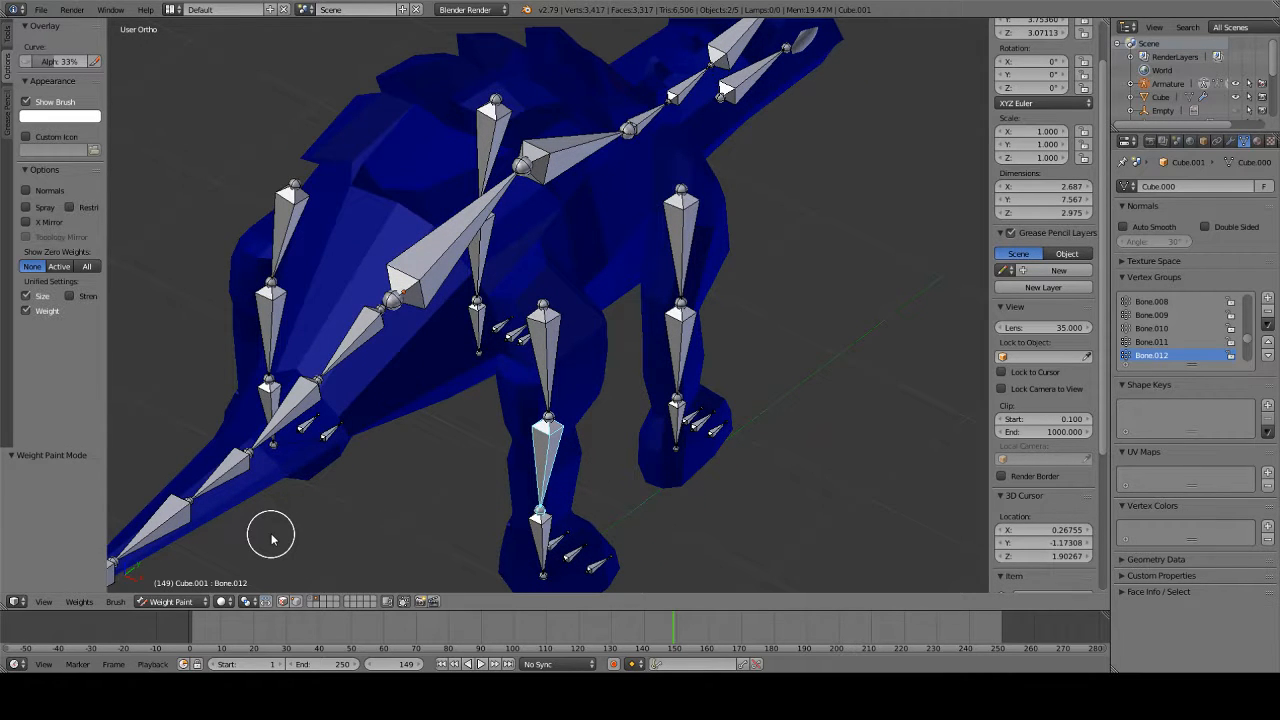
- Change the render engine to Cycles Render
left_click(156, 602)
left_click(468, 9)
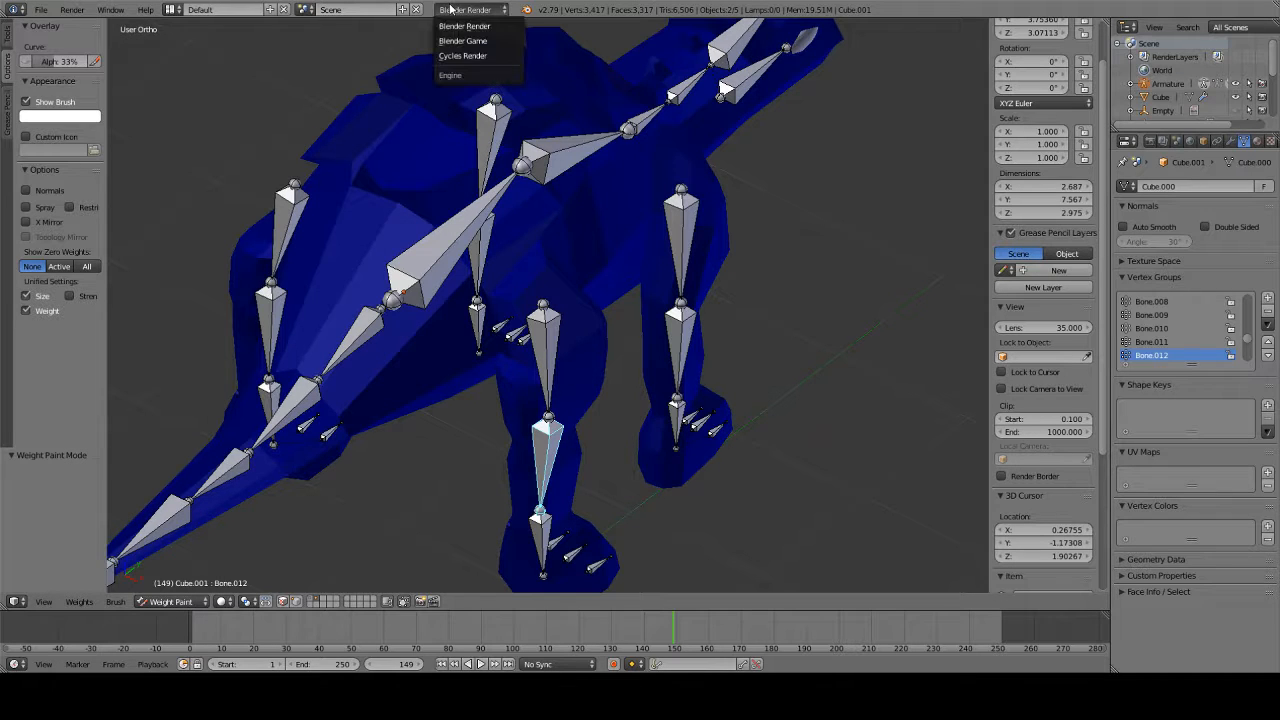
left_click(463, 56)
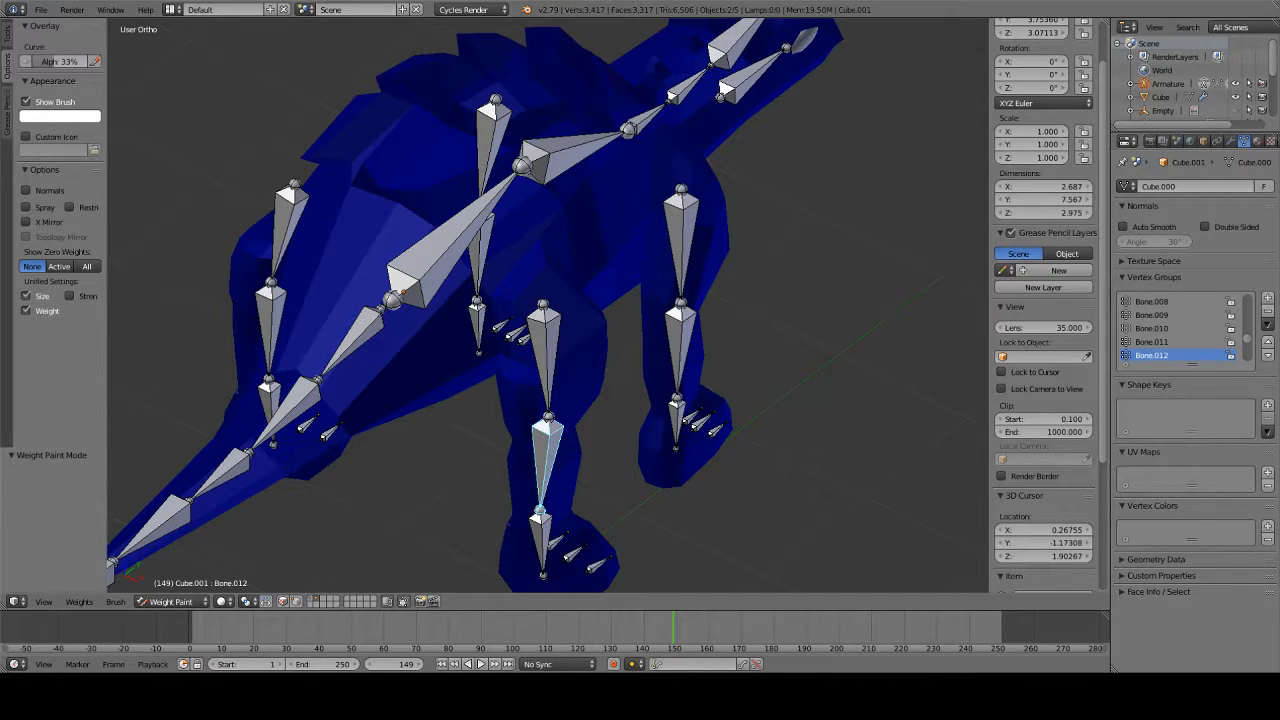
- Look over the Weight Paint brush and weight tools, and switch the dinosaur mesh to Edit Mode
left_click(9, 44)
scroll(61, 195, "down", 2)
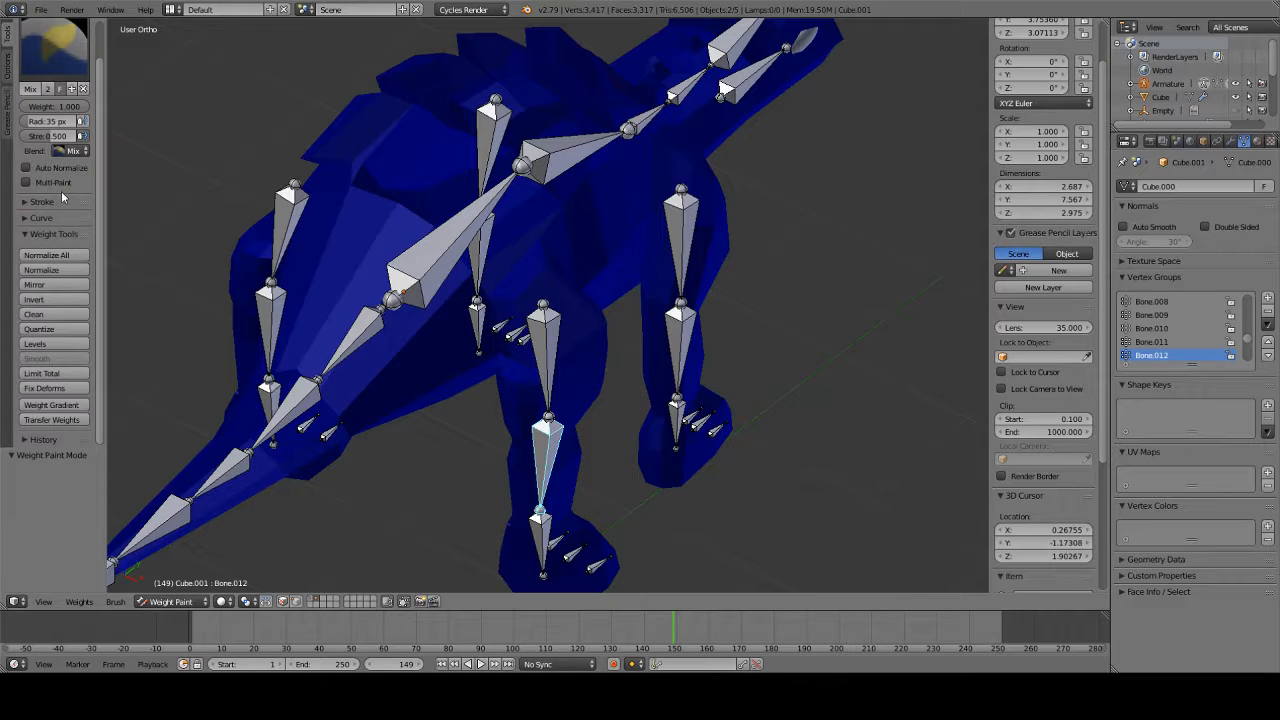
scroll(61, 191, "up", 2)
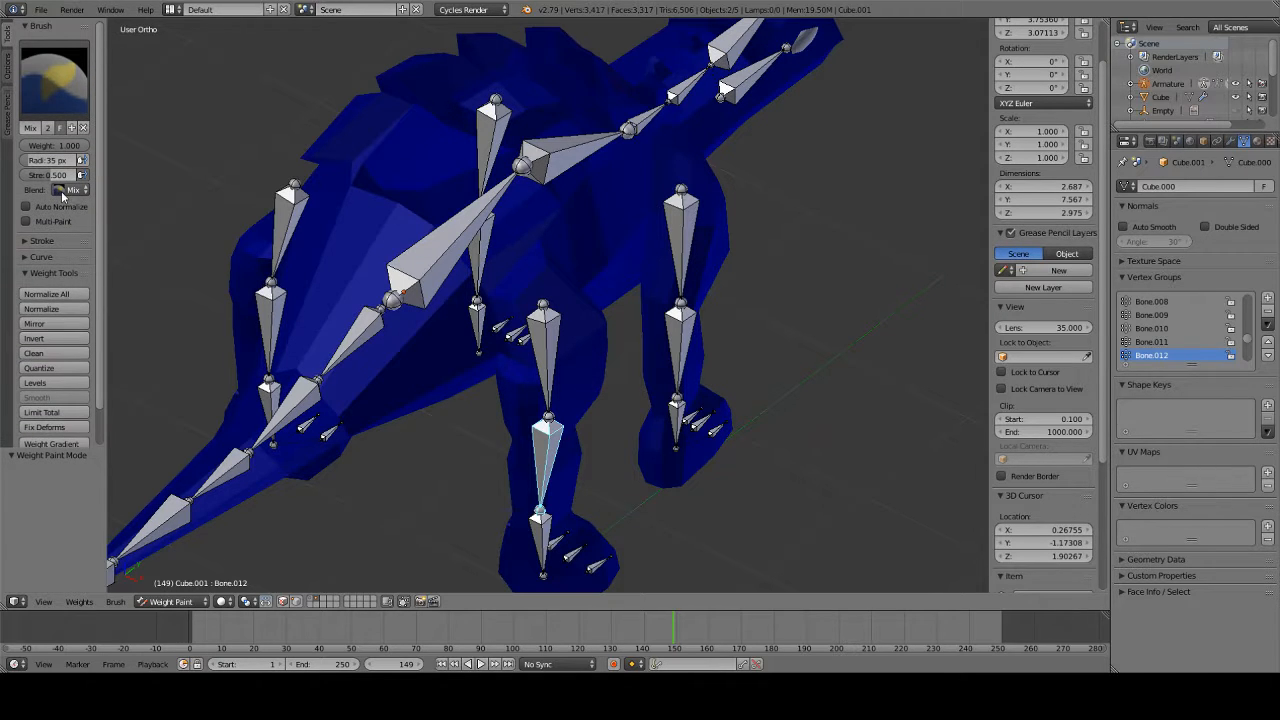
left_click(188, 602)
left_click(185, 573)
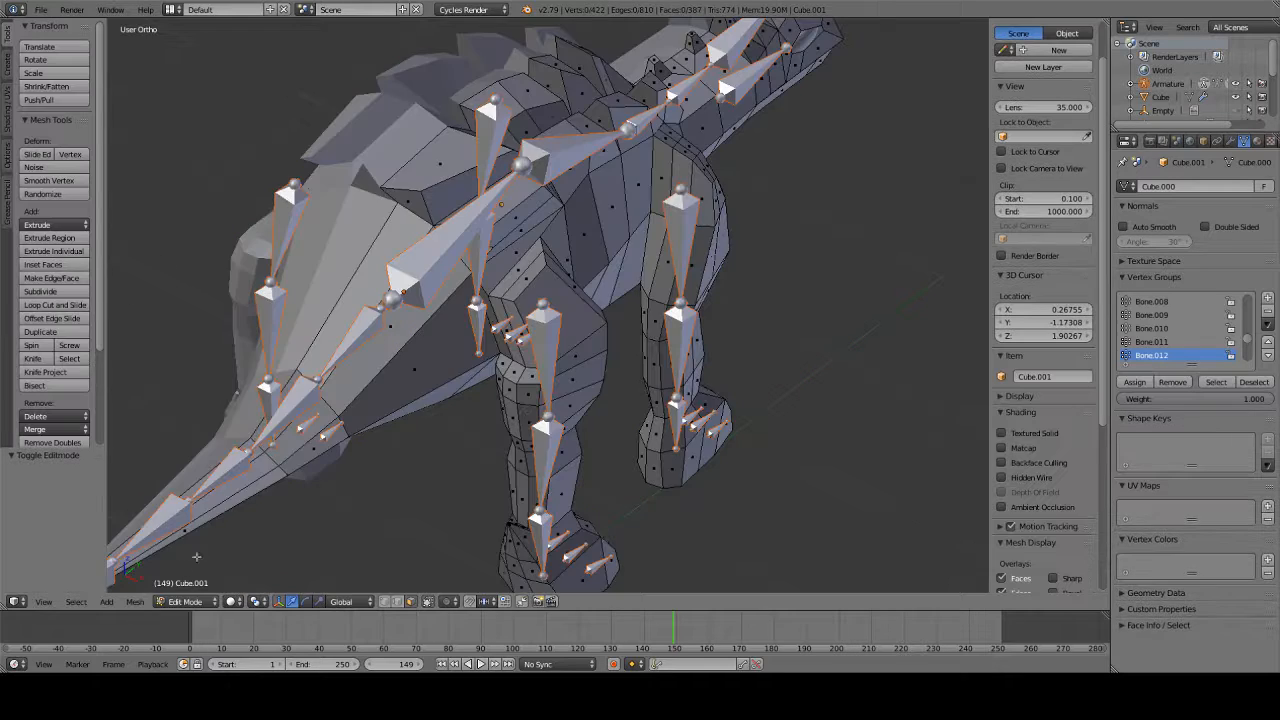
- From the right view, select the edge loop around the lower end of the hind thigh and assign it to Bone.012 with weight 0.500
middle_click_drag(547, 407, 480, 411)
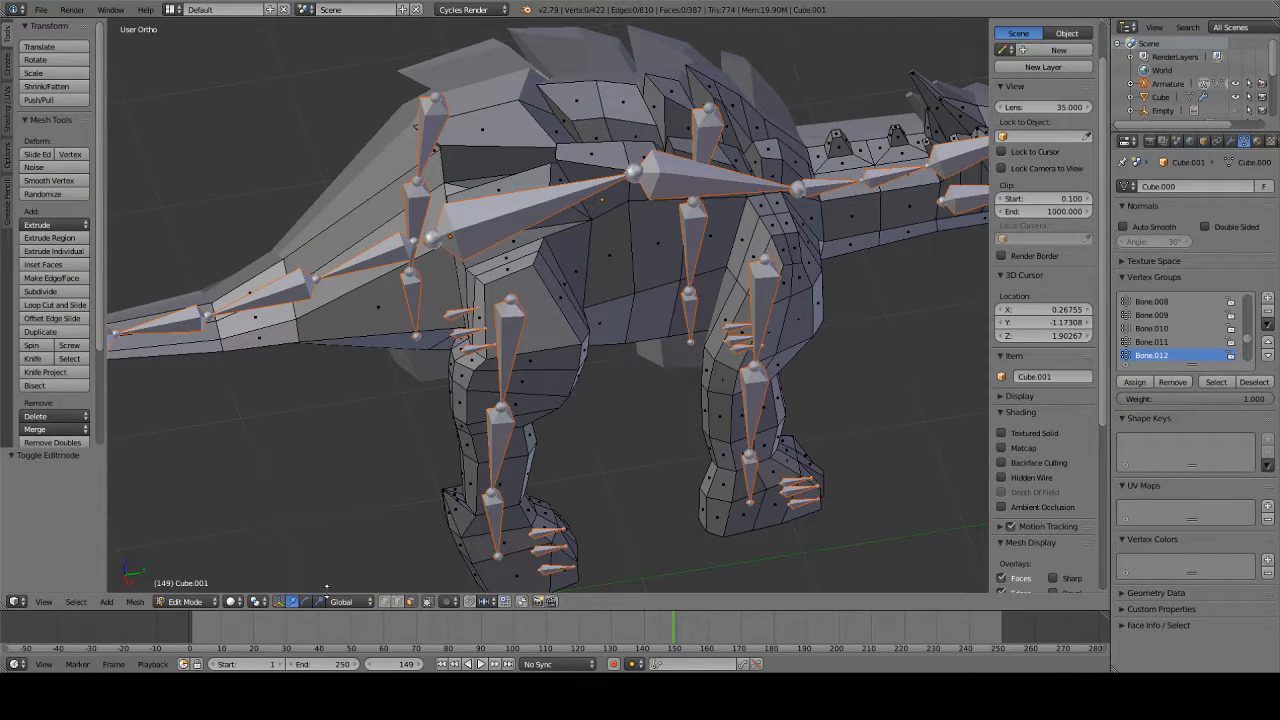
key("KP_1")
key("KP_3")
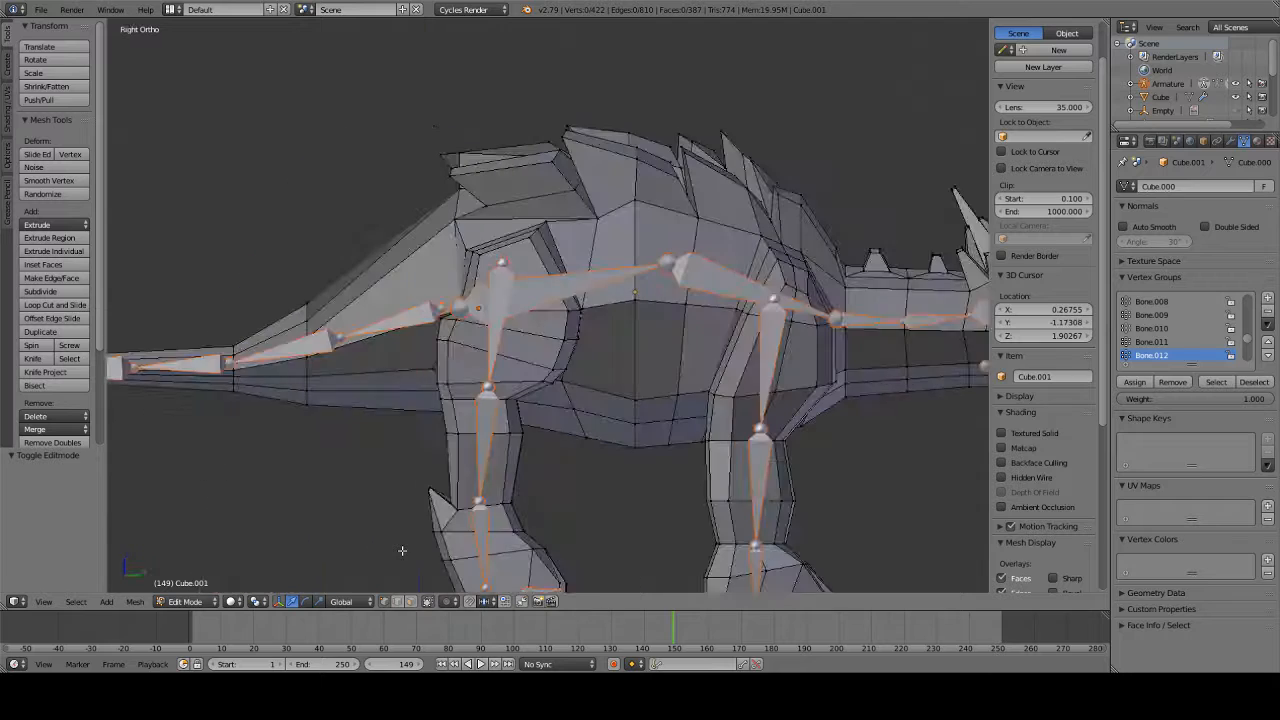
scroll(429, 255, "up", 6)
scroll(429, 255, "down", 3)
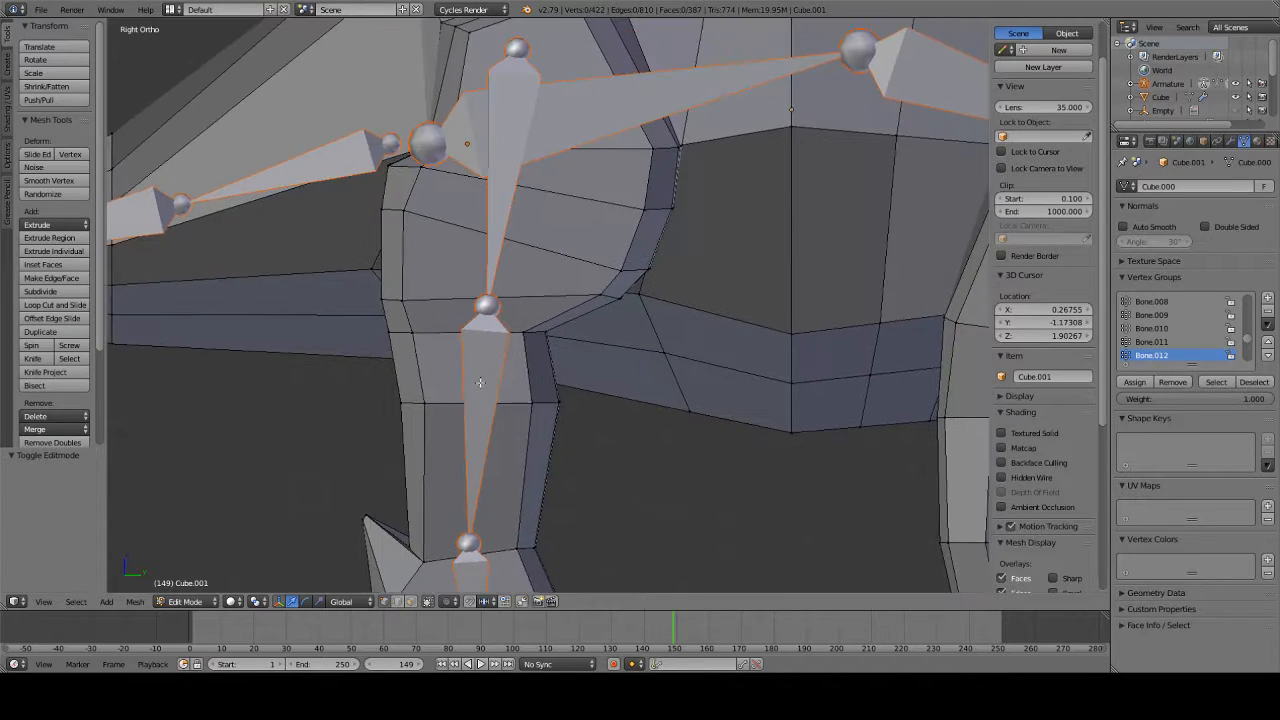
key("space")
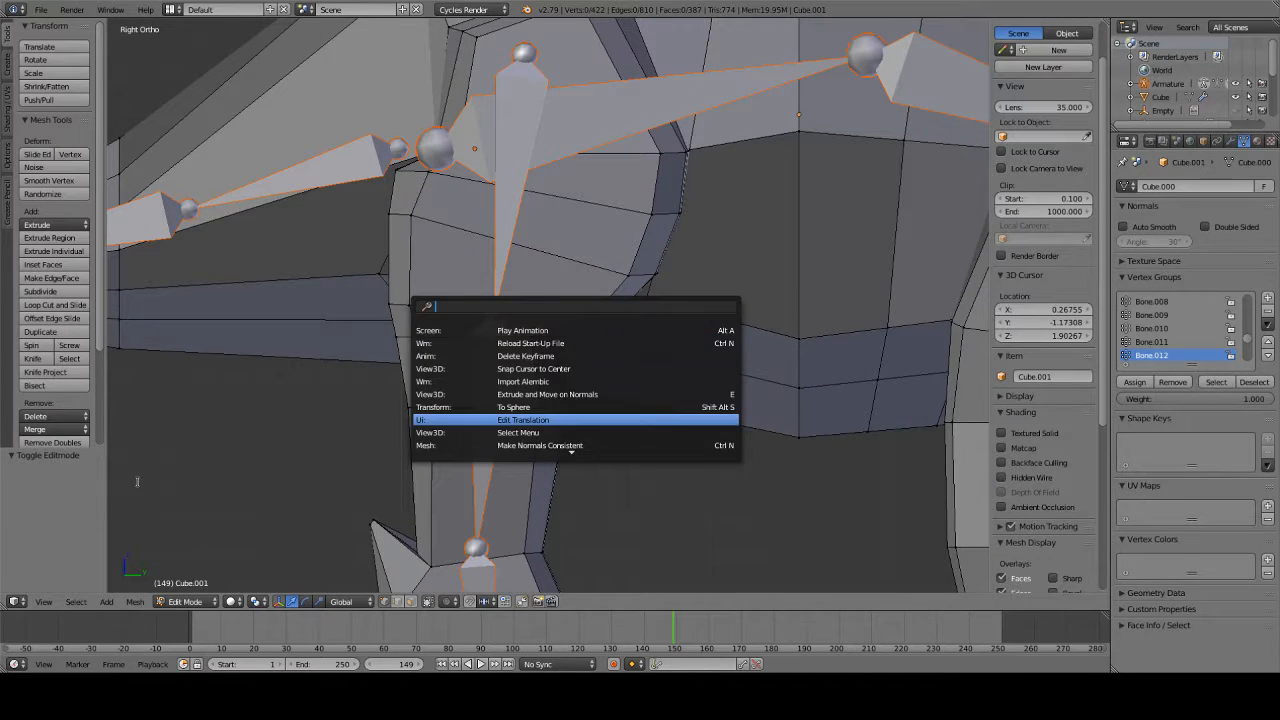
key("Escape")
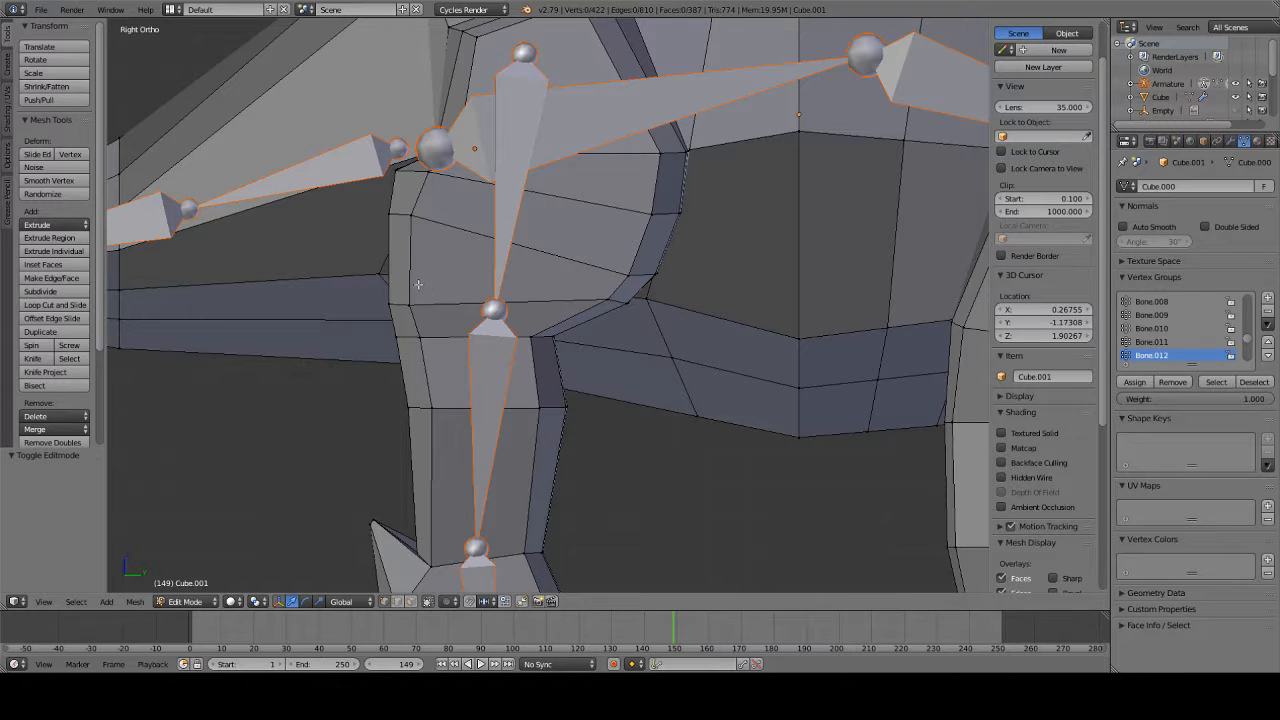
right_click(418, 284, "alt")
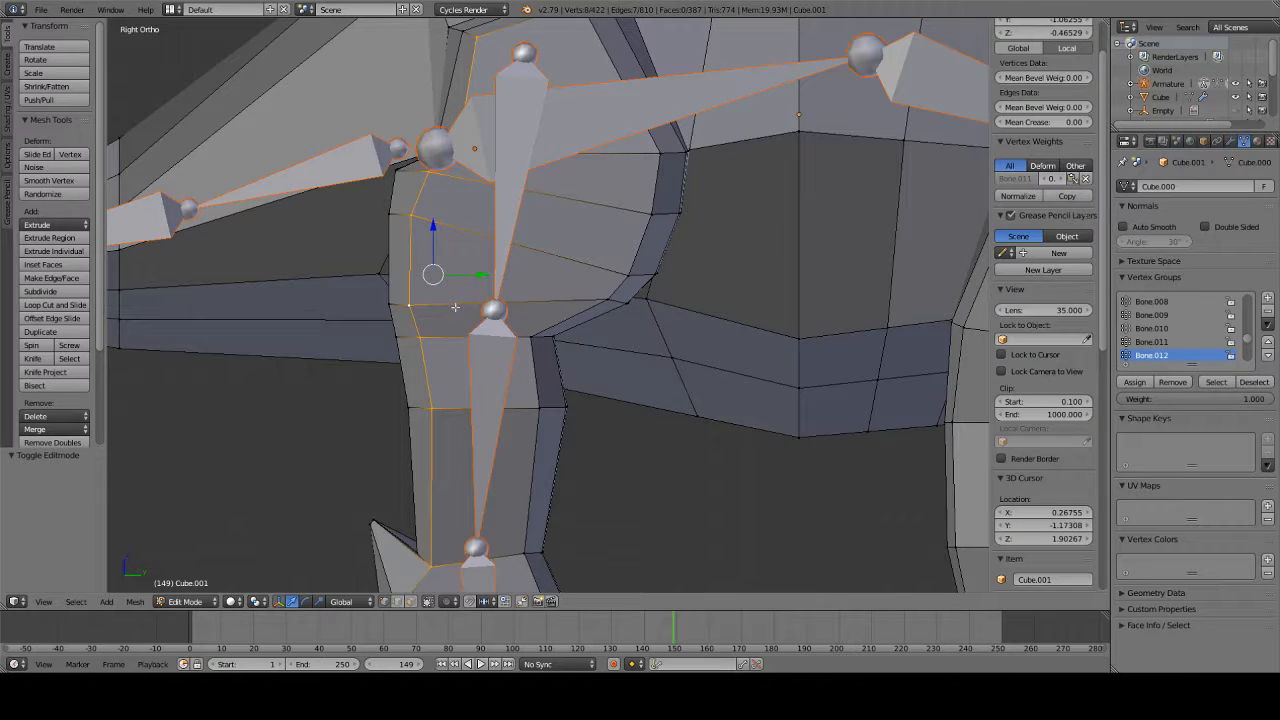
right_click(598, 299, "alt+shift")
middle_click_drag(598, 299, 614, 271)
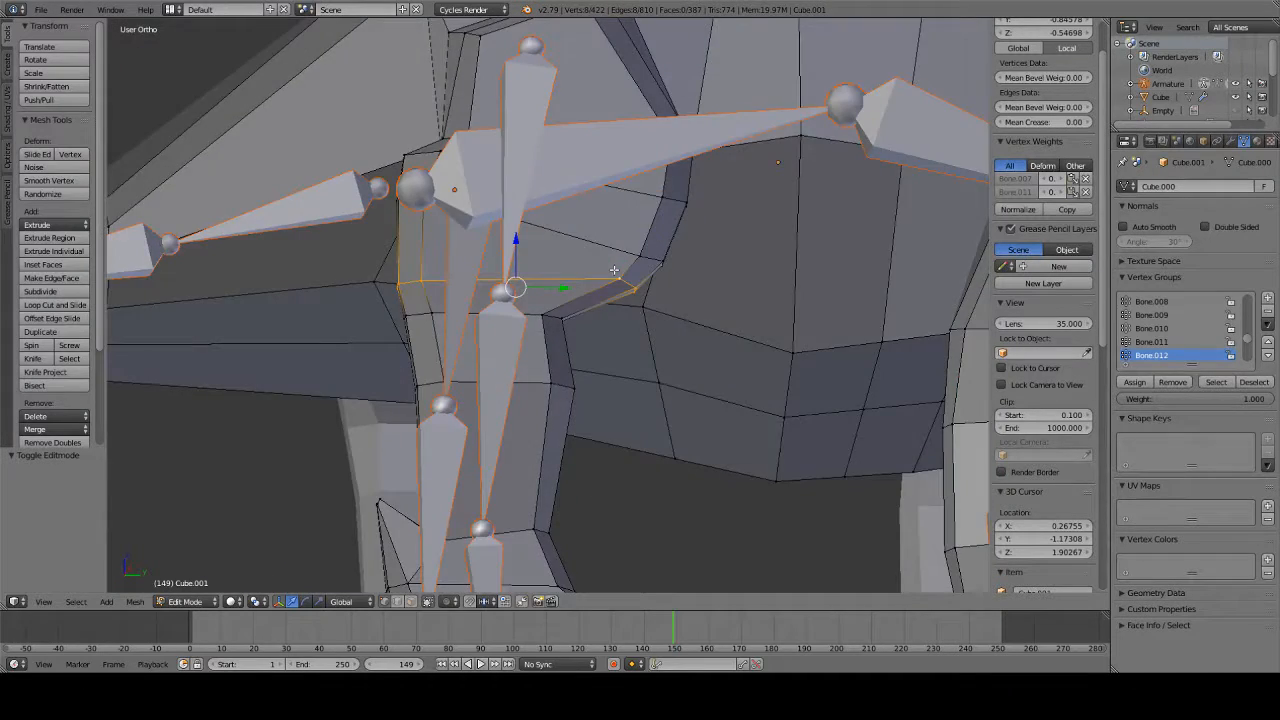
key("KP_3")
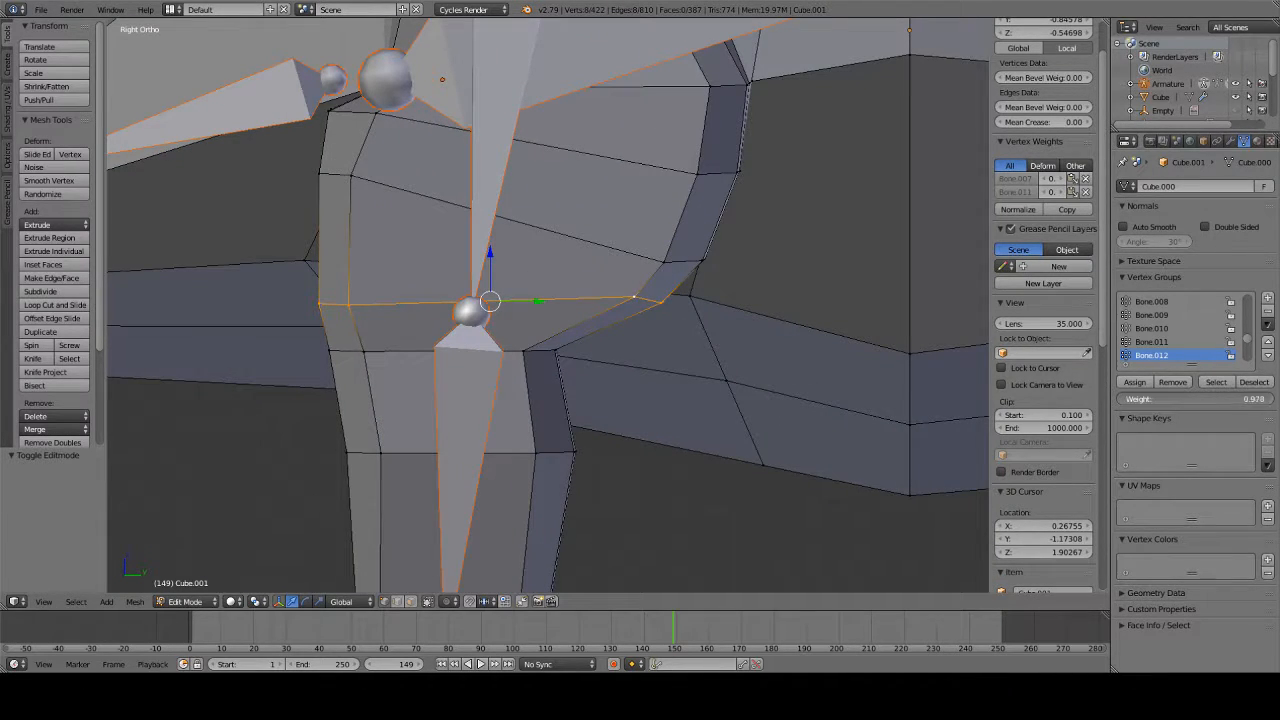
left_click_drag(1245, 399, 1171, 399)
left_click(1131, 383)
scroll(666, 357, "down", 2)
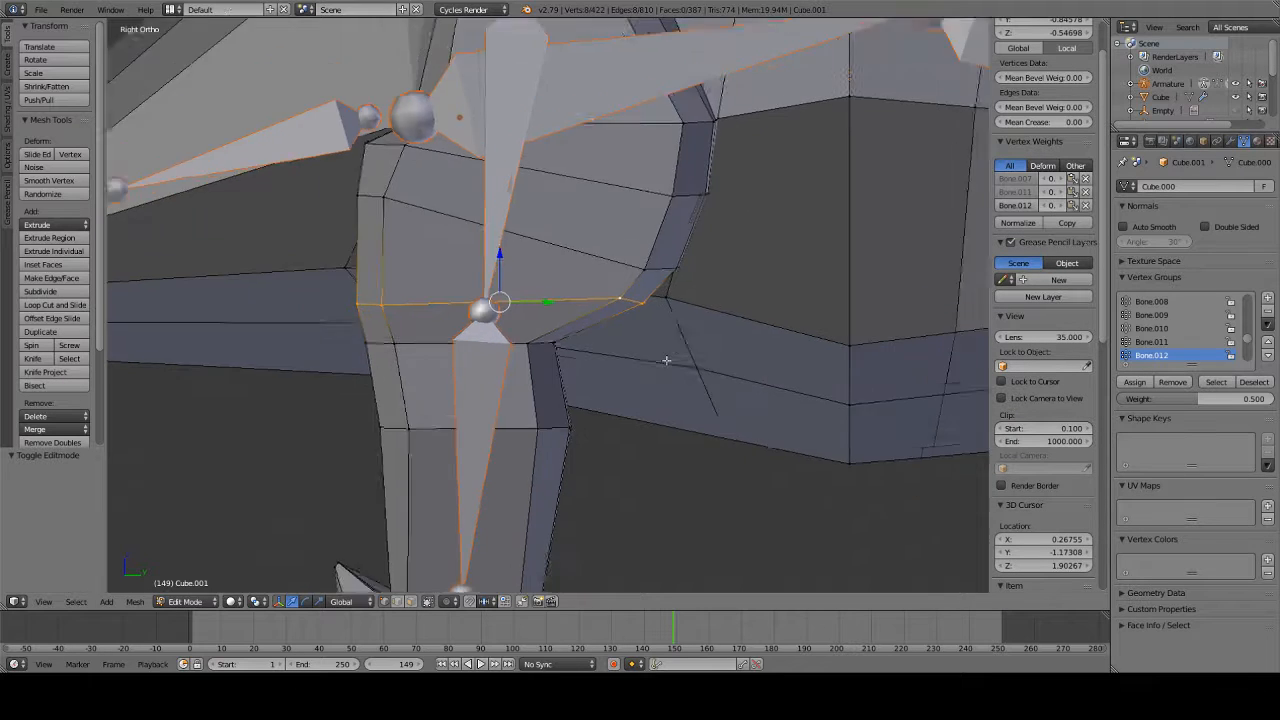
- Assign the ankle edge loop of the same hind leg to Bone.012 with weight 0.500
middle_click_drag(625, 382, 654, 263, "shift")
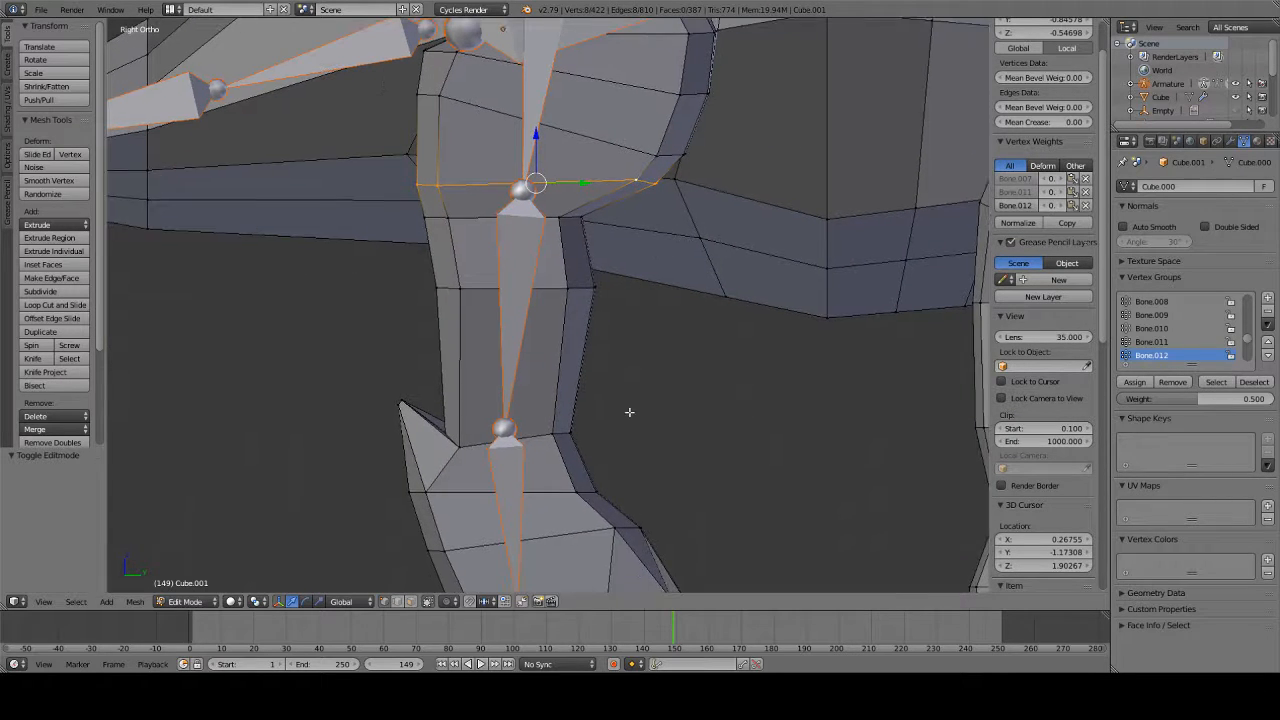
key("space")
key("Escape")
right_click(550, 432)
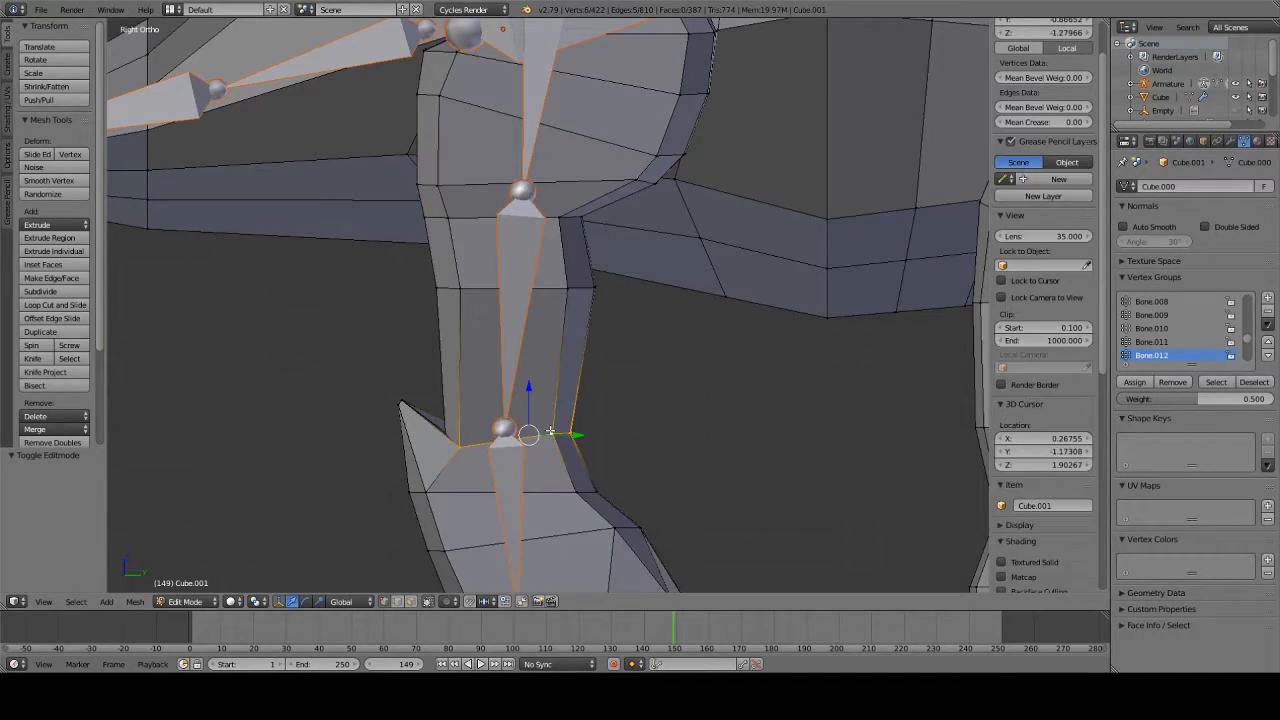
left_click(1136, 383)
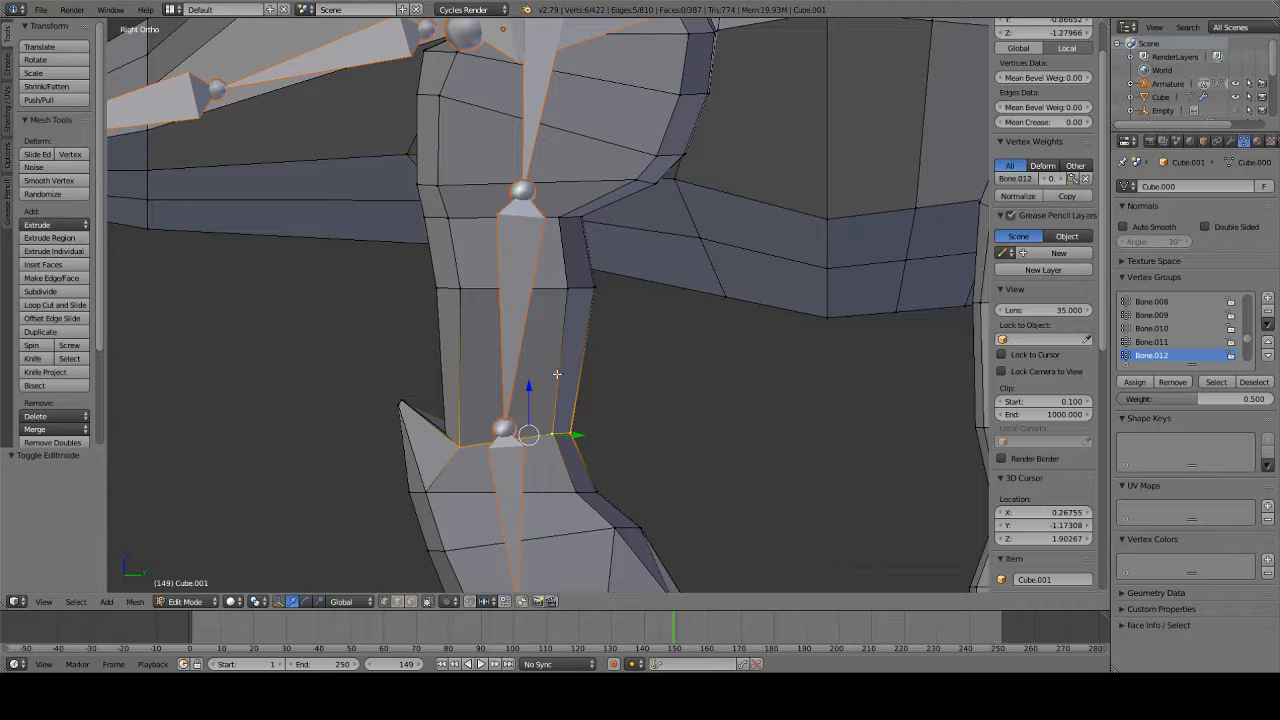
- Reselect the edge loop at the thigh's lower end and assign it to Bone.012 with weight 0.257
right_click(605, 178, "alt")
mouse_move(1150, 399)
left_mouse_down()
mouse_move(1121, 399)
mouse_move(1163, 400)
left_mouse_up()
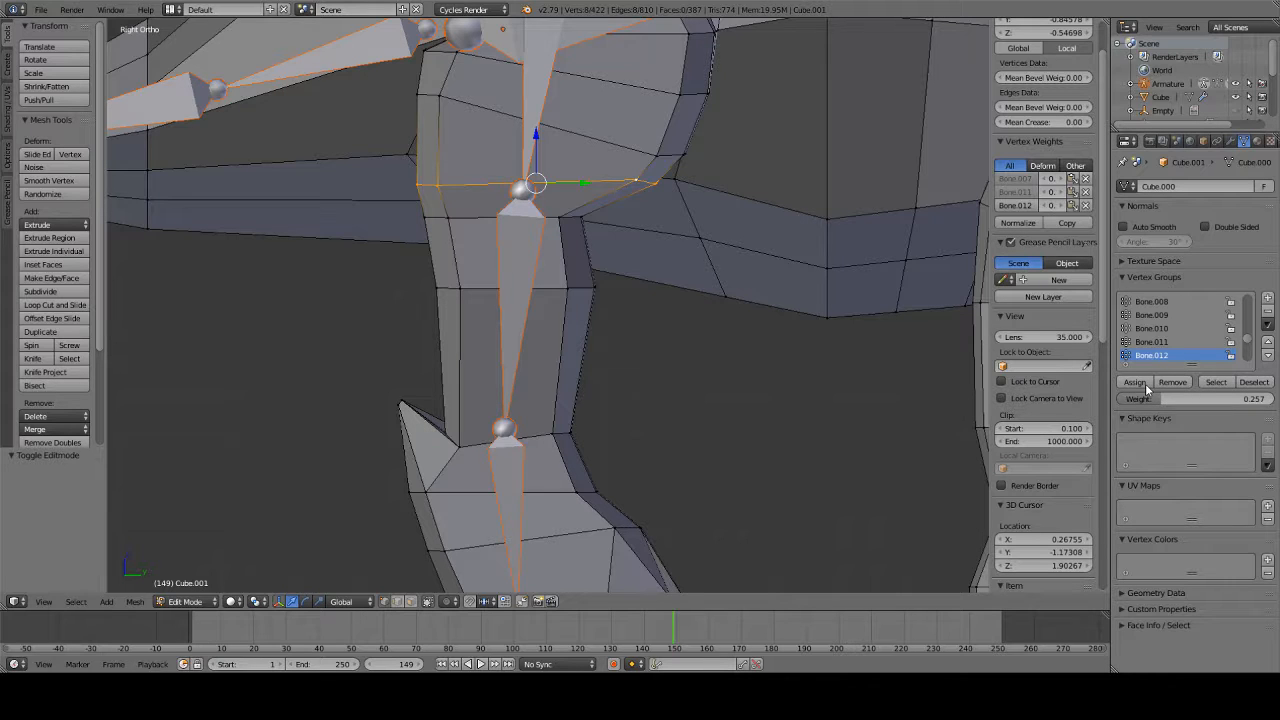
left_click(1136, 382)
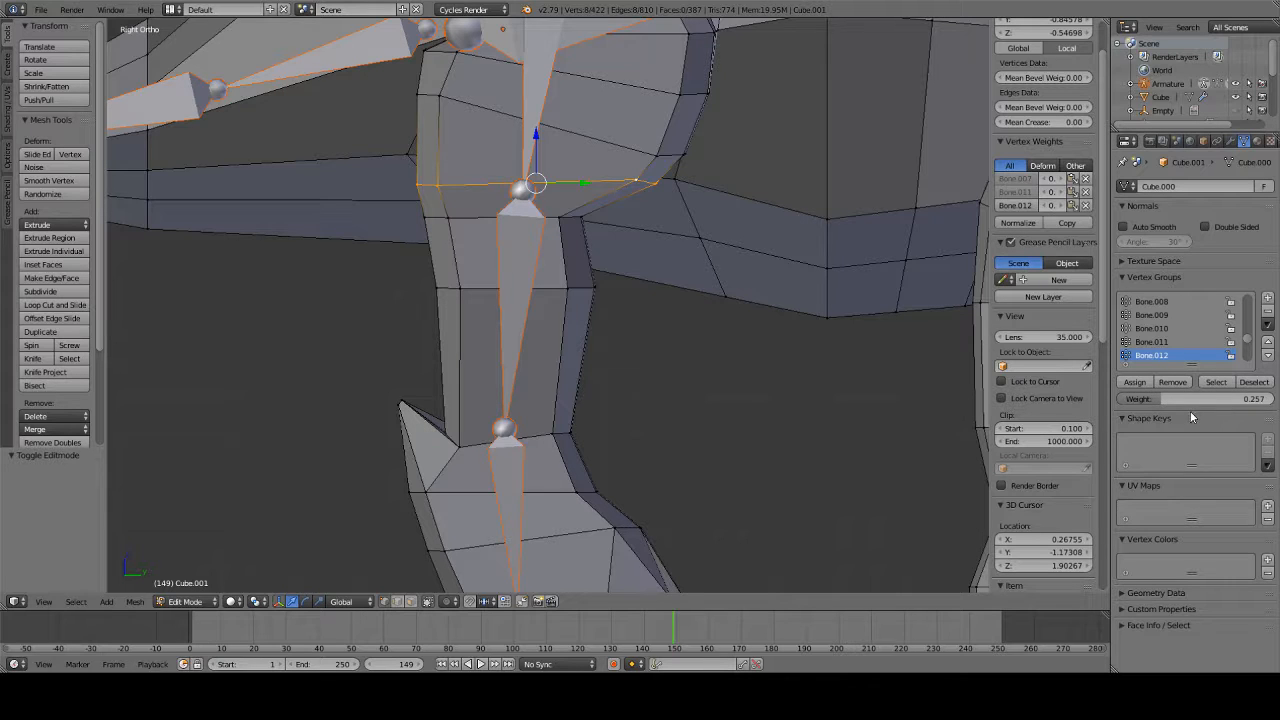
- Assign the edge loop around the middle of the shin to Bone.012 with weight 1.000
right_click(455, 289, "alt")
left_click_drag(1170, 399, 1224, 400)
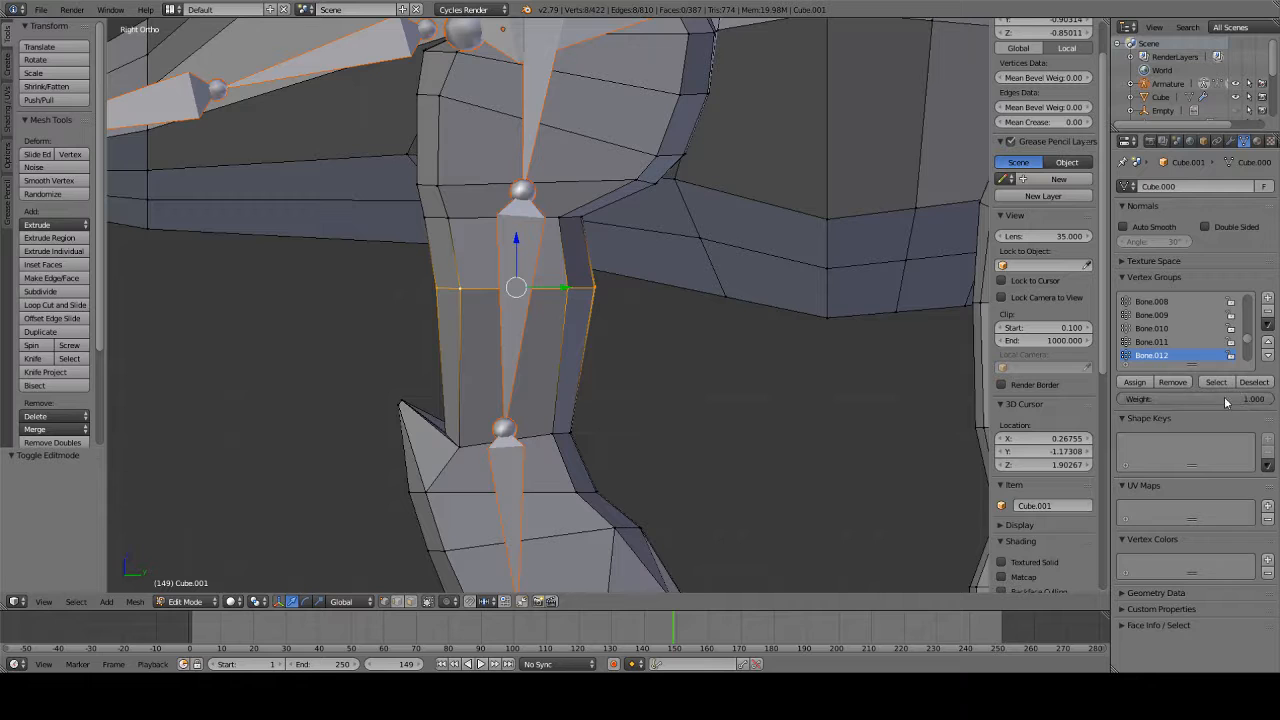
left_click(1131, 381)
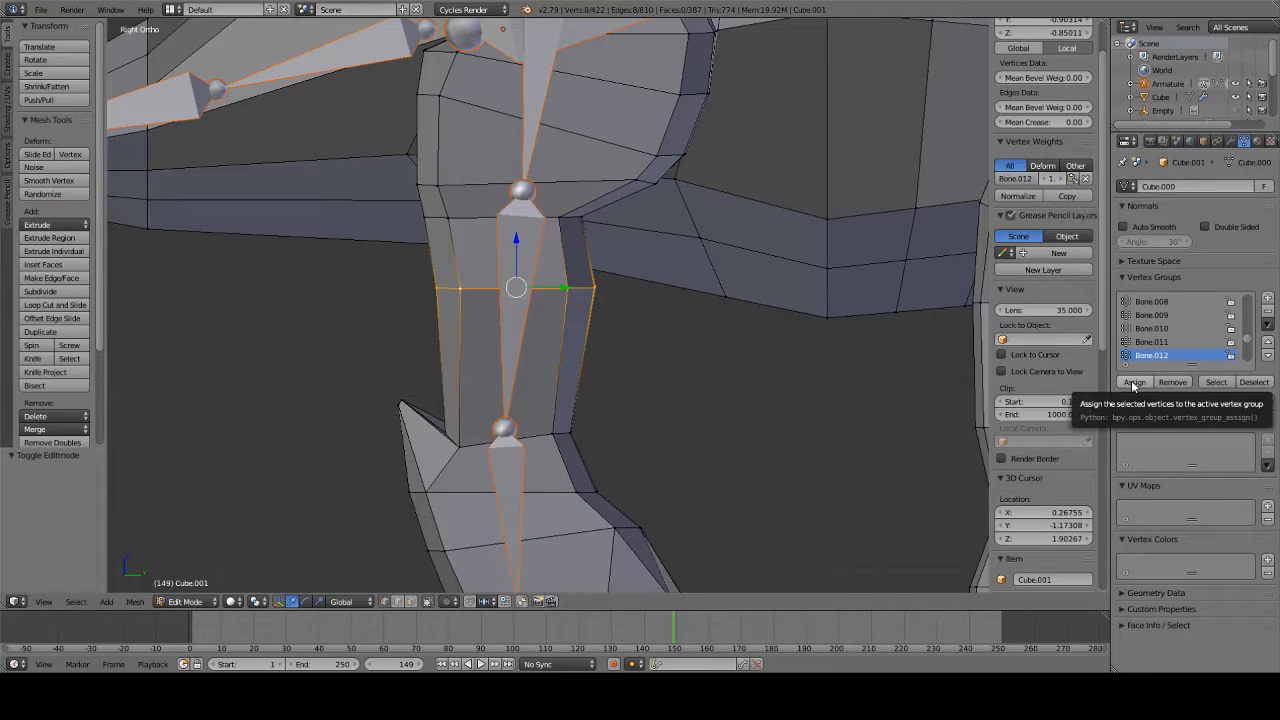
- Check Bone.012's weight distribution on the lower leg in Weight Paint mode, and return to Edit Mode
left_click(196, 603)
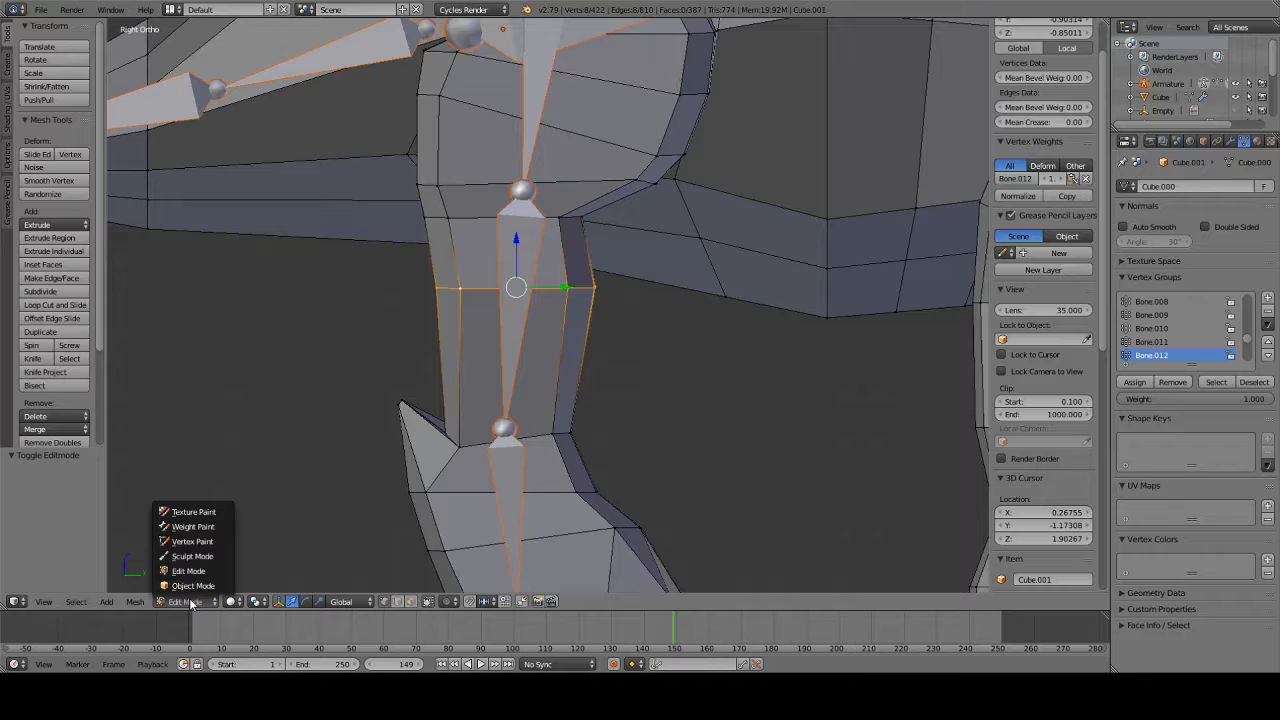
left_click(192, 530)
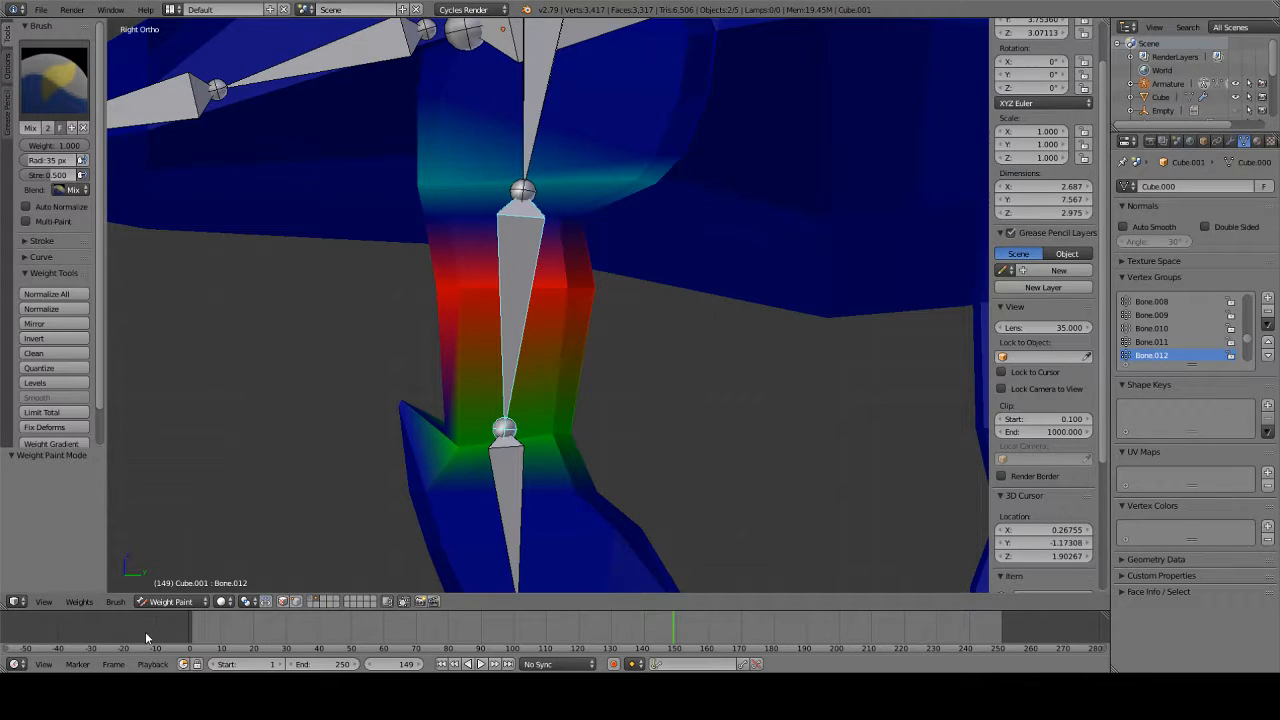
left_click(168, 601)
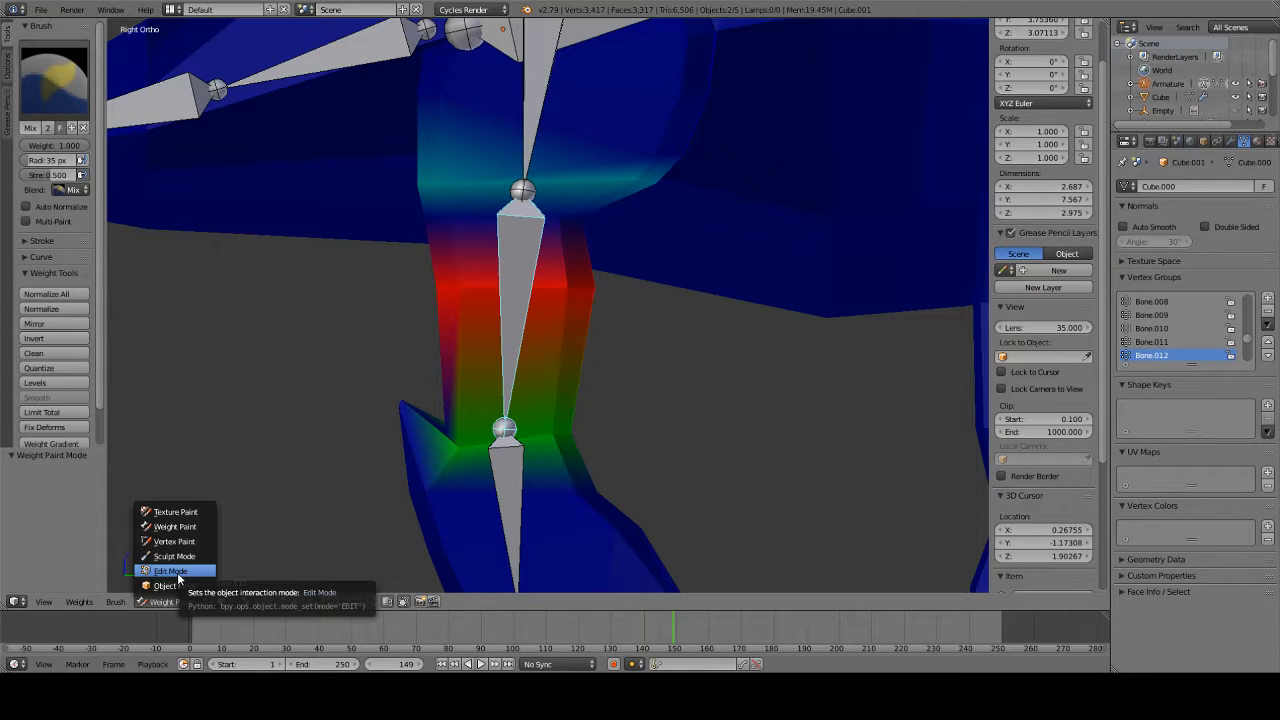
left_click(178, 574)
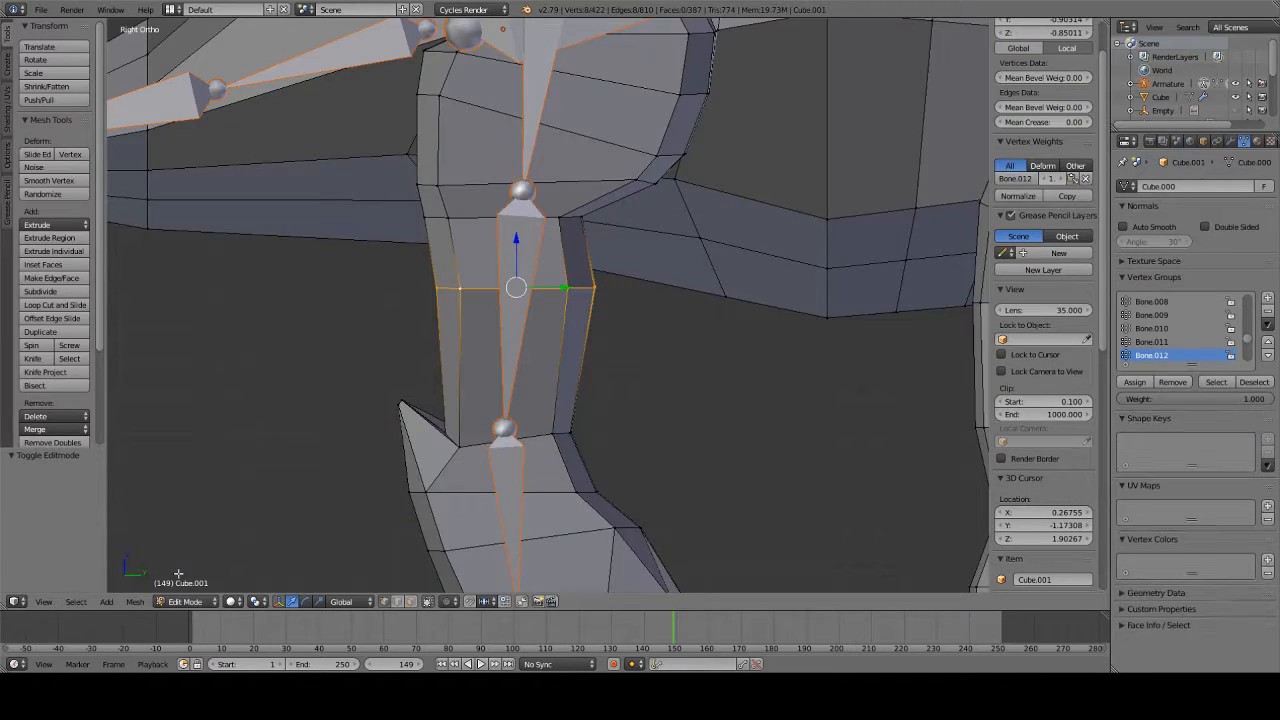
- Select the edge loop just below the knee joint and assign it to Bone.012 with weight 0.752
right_click(447, 226, "alt")
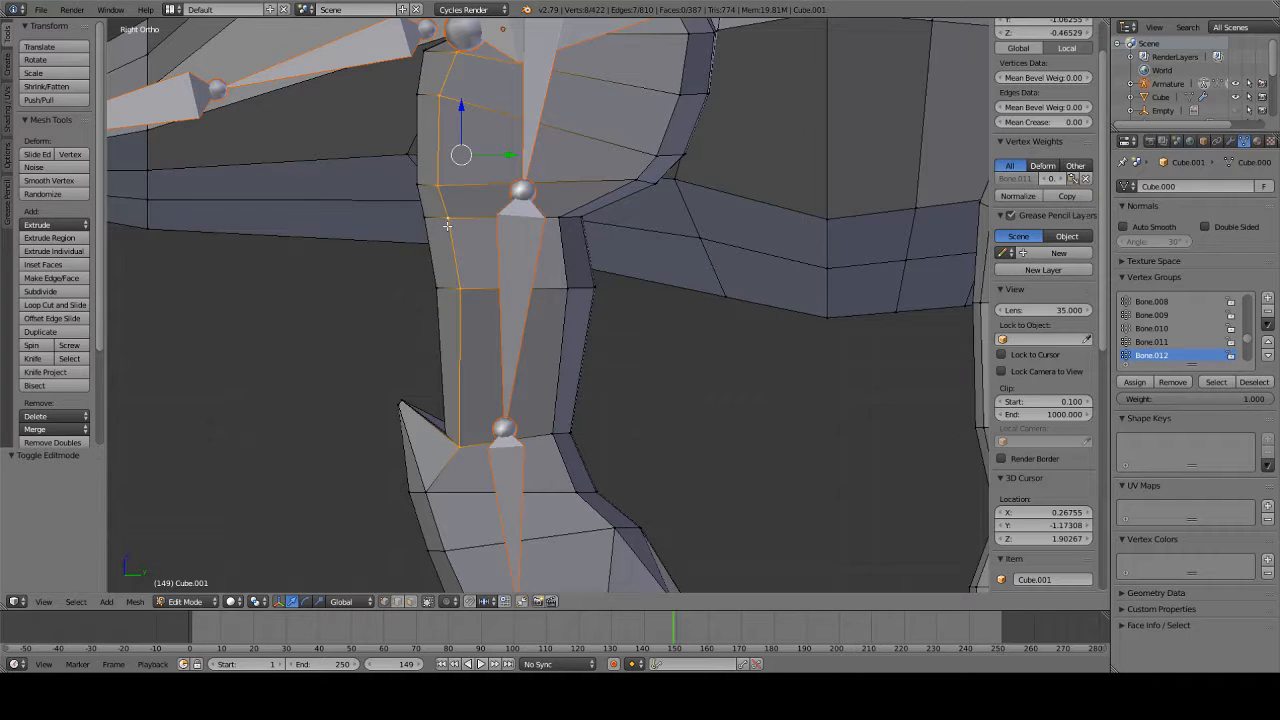
right_click(555, 221, "alt")
right_click(577, 222, "alt+shift")
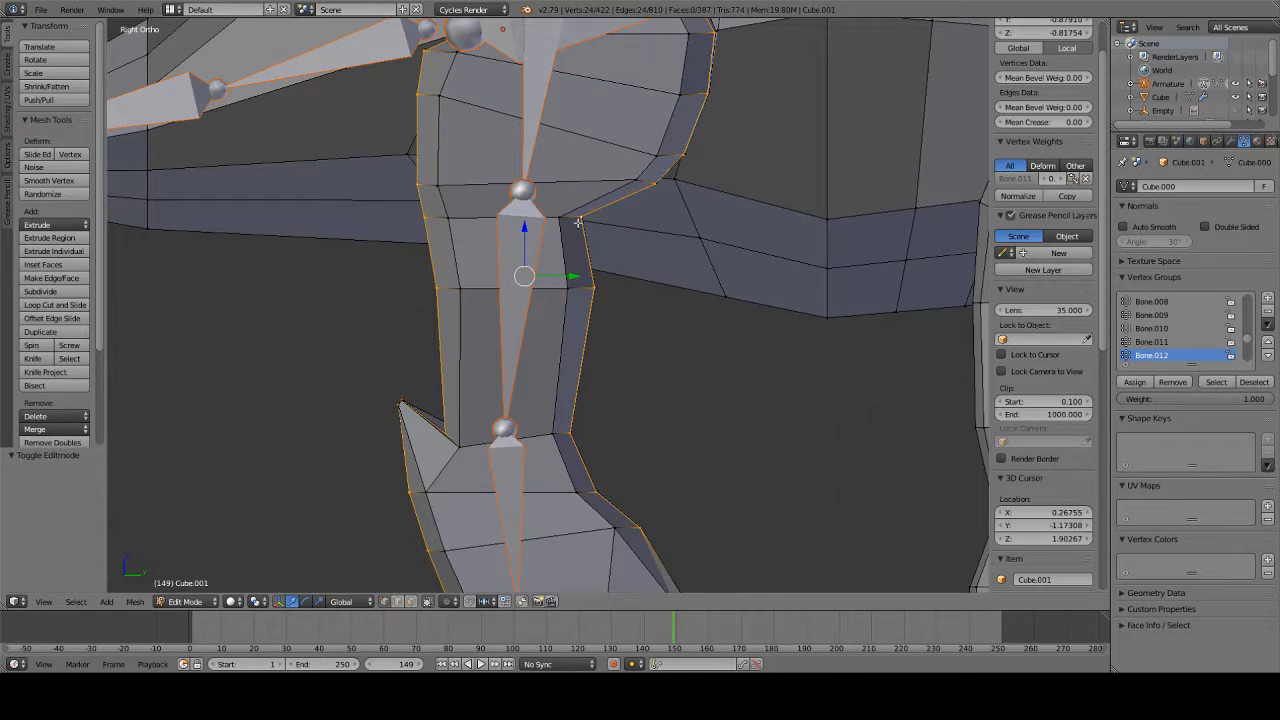
right_click(449, 232, "alt")
mouse_move(449, 231)
middle_mouse_down()
mouse_move(562, 226)
mouse_move(458, 235)
middle_mouse_up()
right_click(582, 241, "alt")
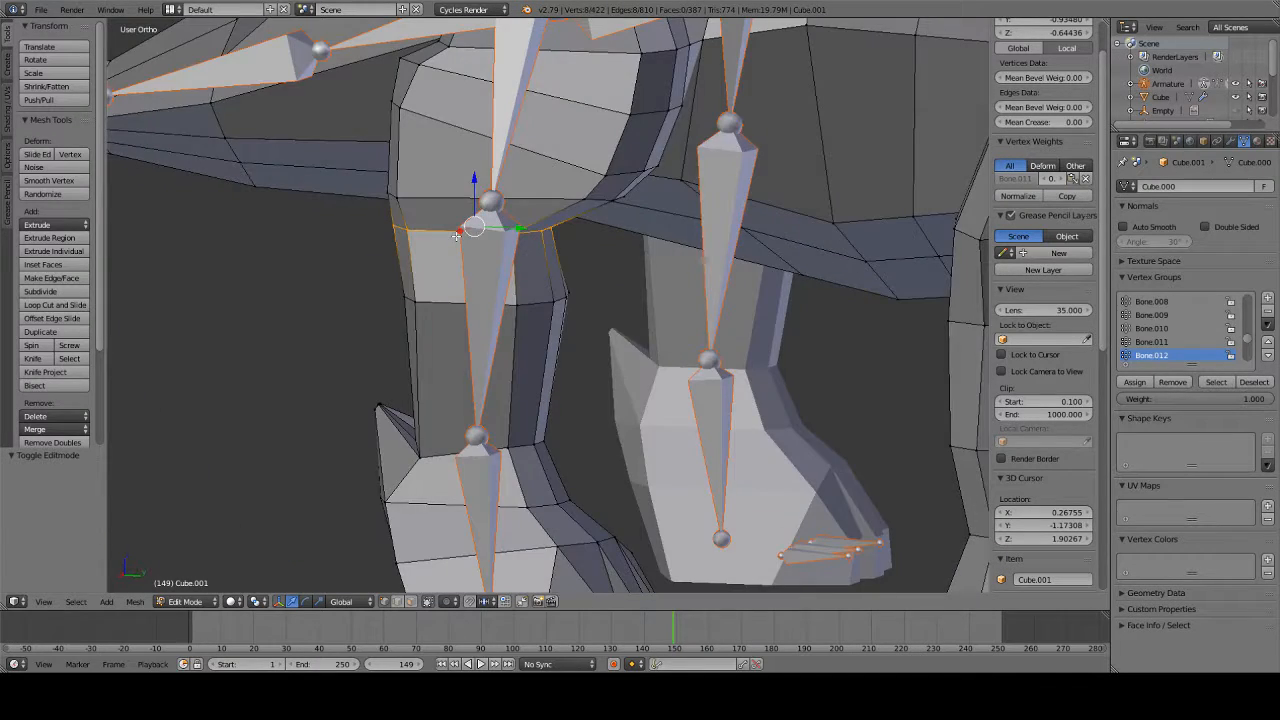
key("KP_3")
left_click_drag(1238, 404, 1223, 404)
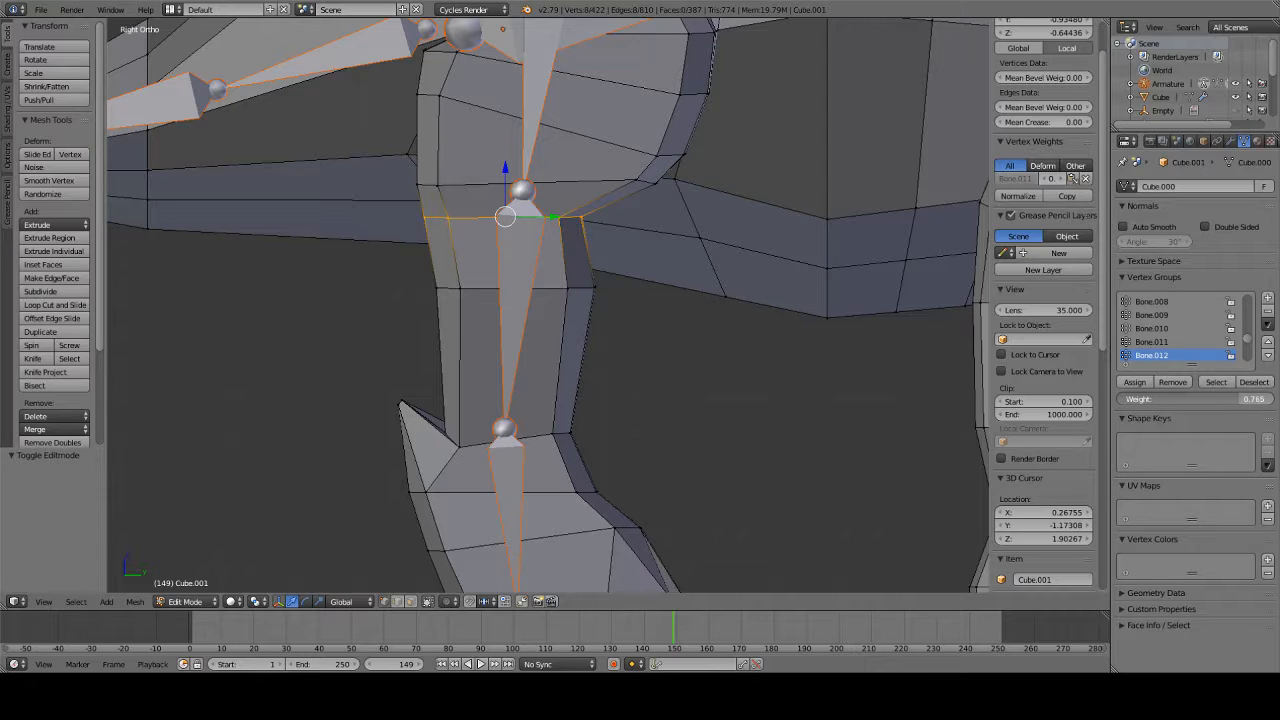
left_click(1133, 382)
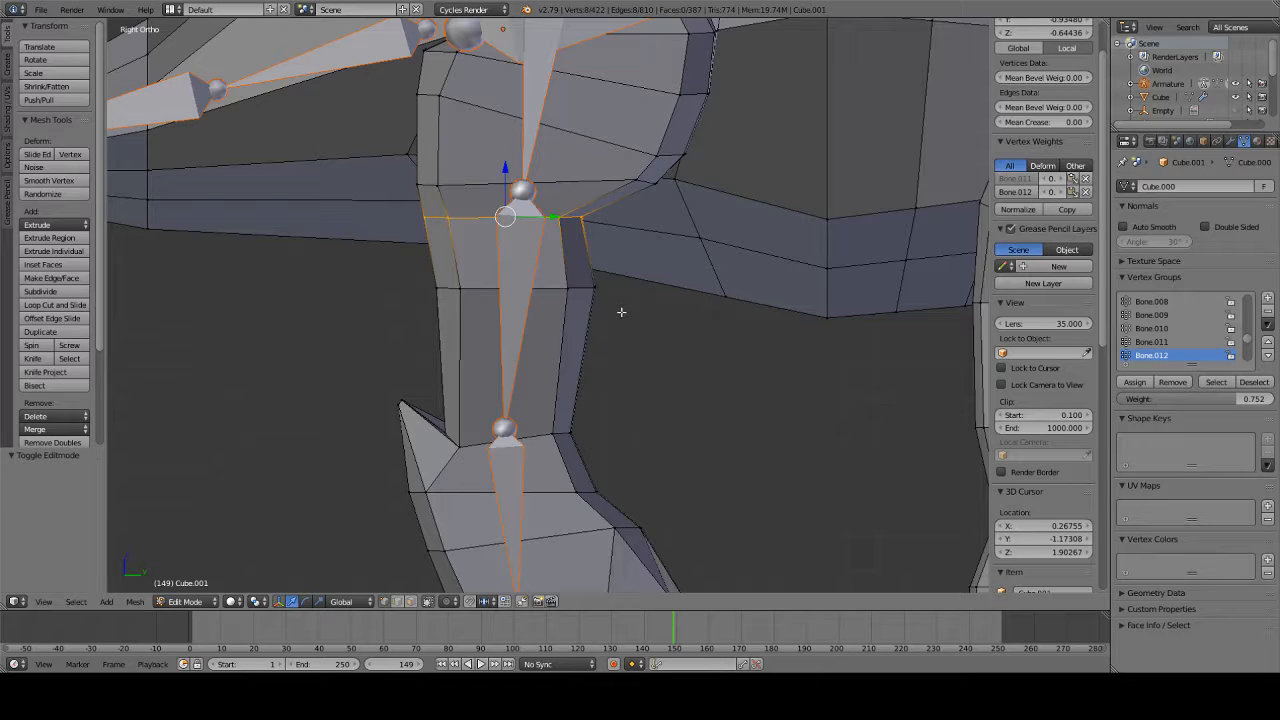
- Reassign the edge loop at the thigh's lower end to Bone.012 with weight 0.500, and switch to Weight Paint mode
right_click(450, 190, "alt")
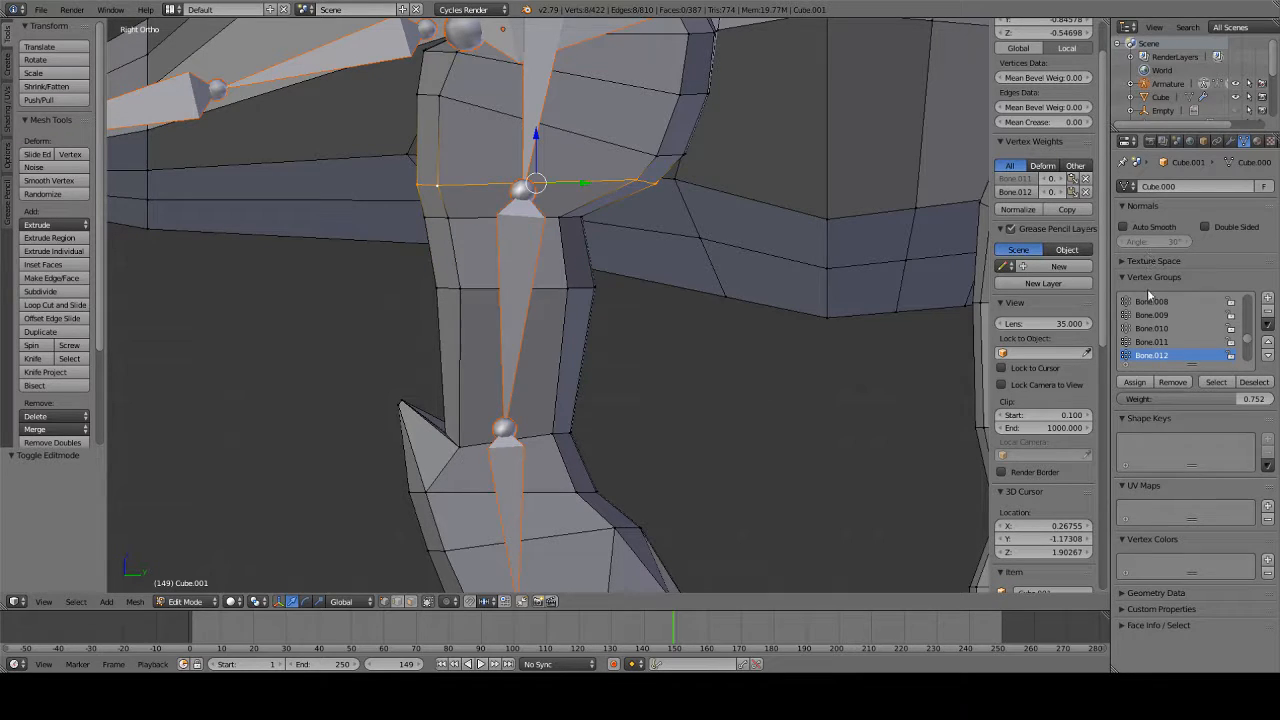
left_click_drag(1150, 398, 1198, 397)
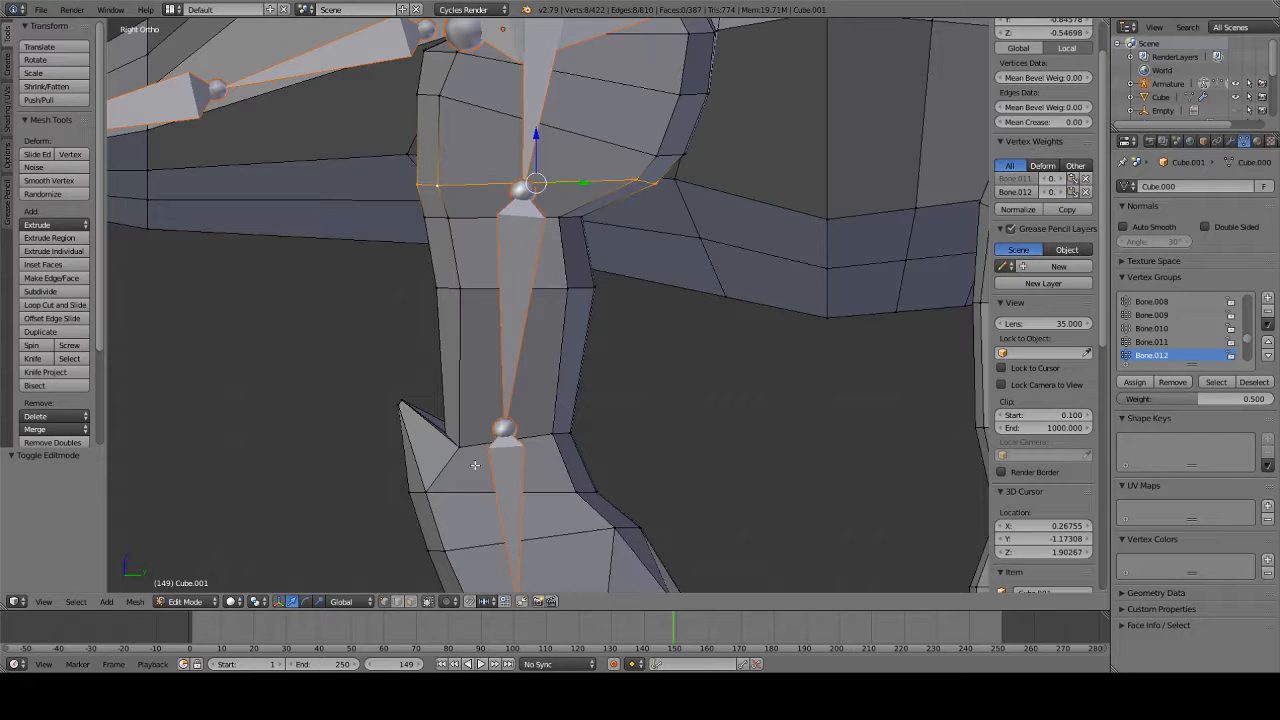
left_click(185, 601)
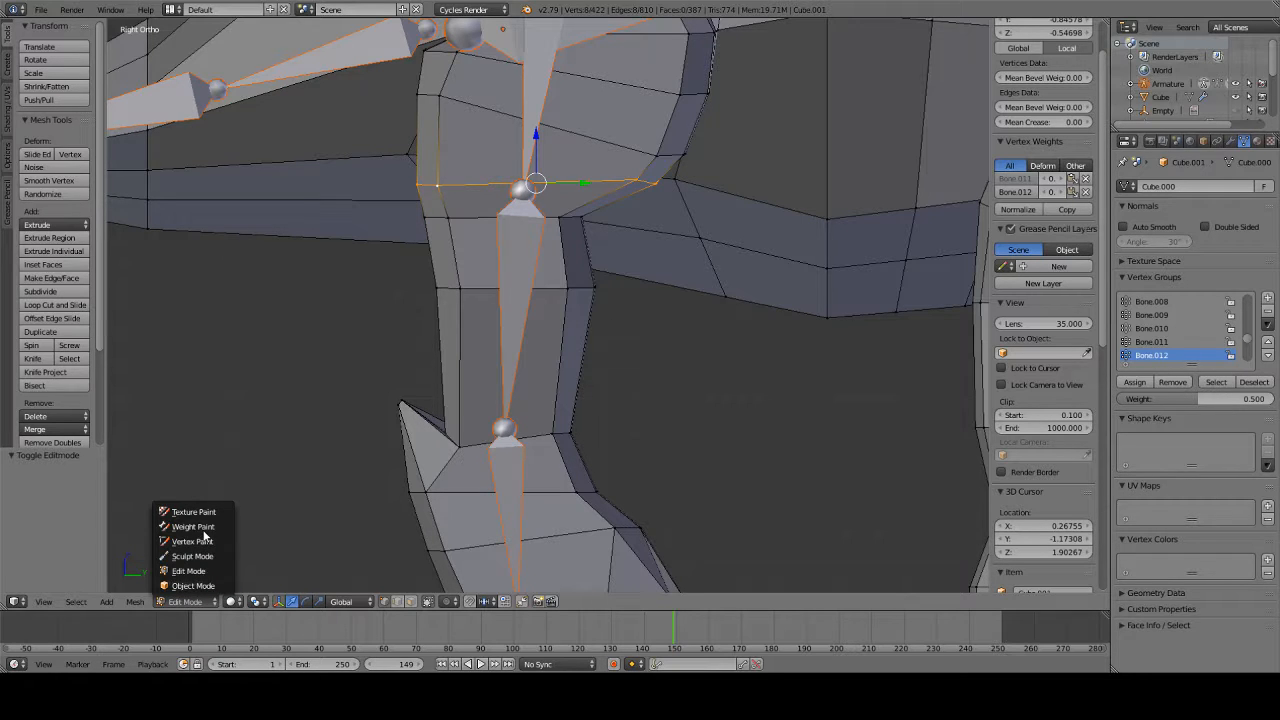
left_click(195, 527)
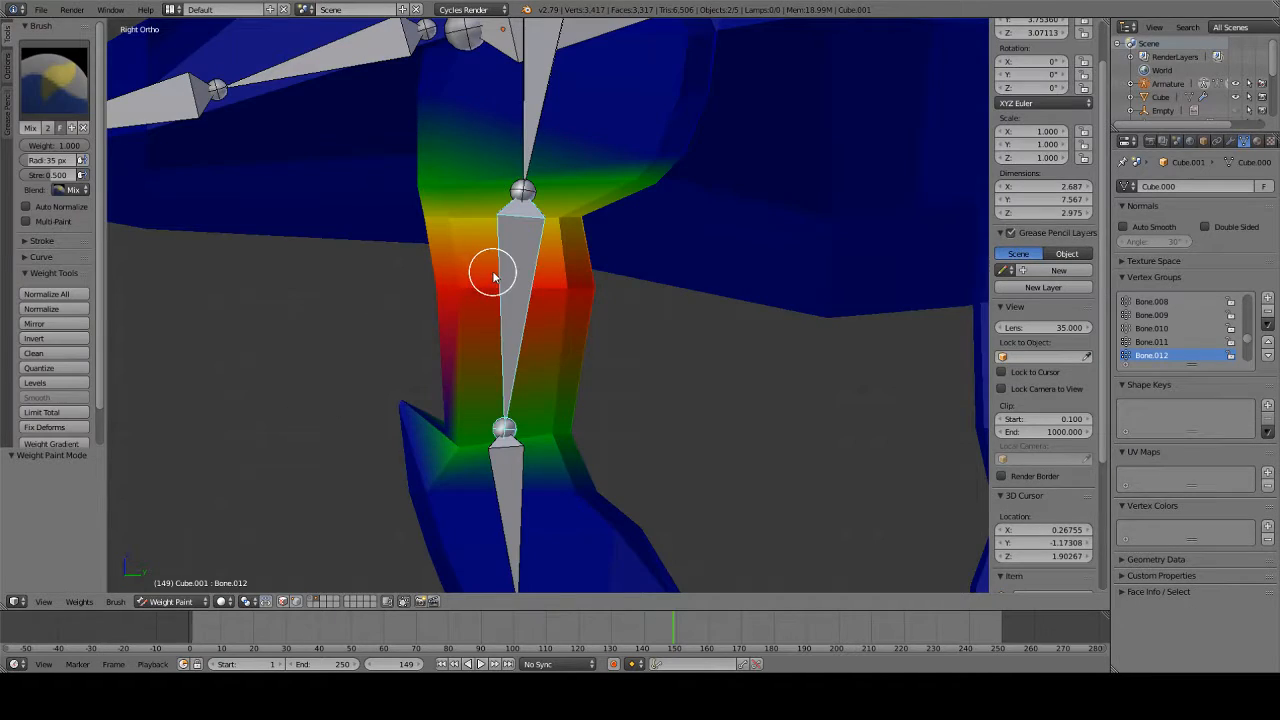
- Test-rotate Bone.012 to check how the shin deforms, cancel the rotation, and return to Edit Mode
key("r")
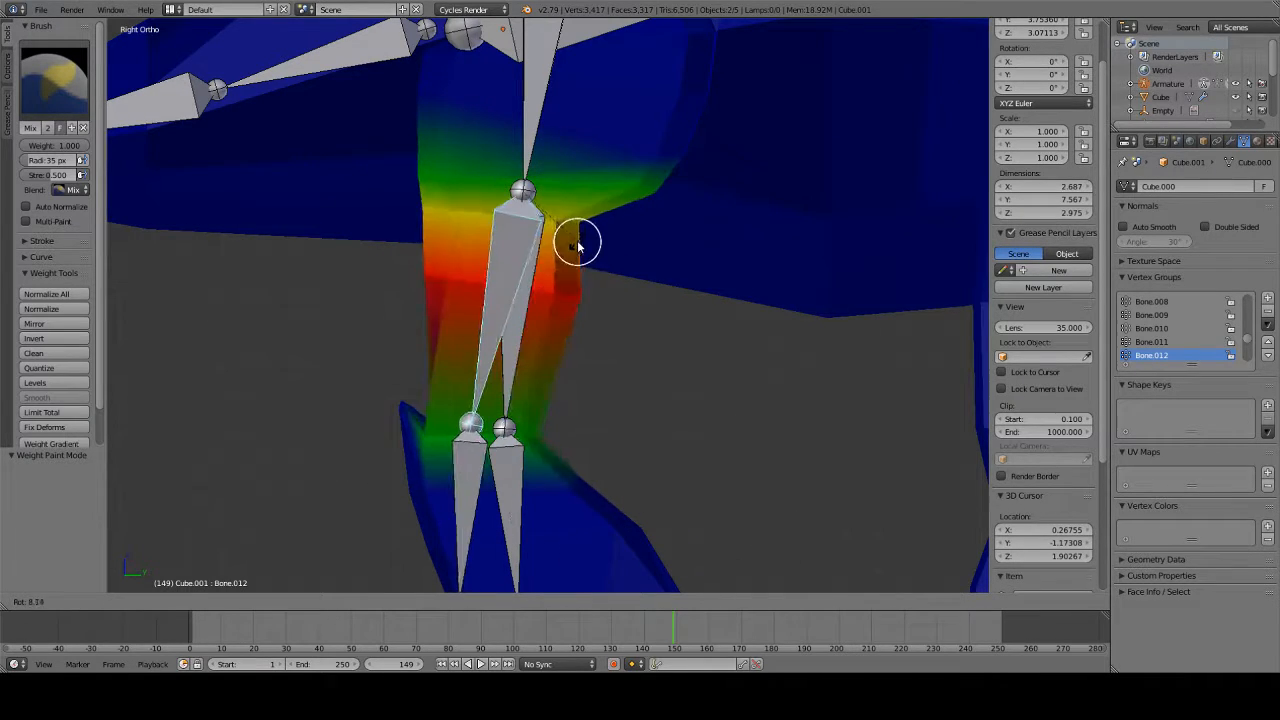
right_click(594, 237)
middle_click_drag(574, 266, 591, 423)
left_click(184, 602)
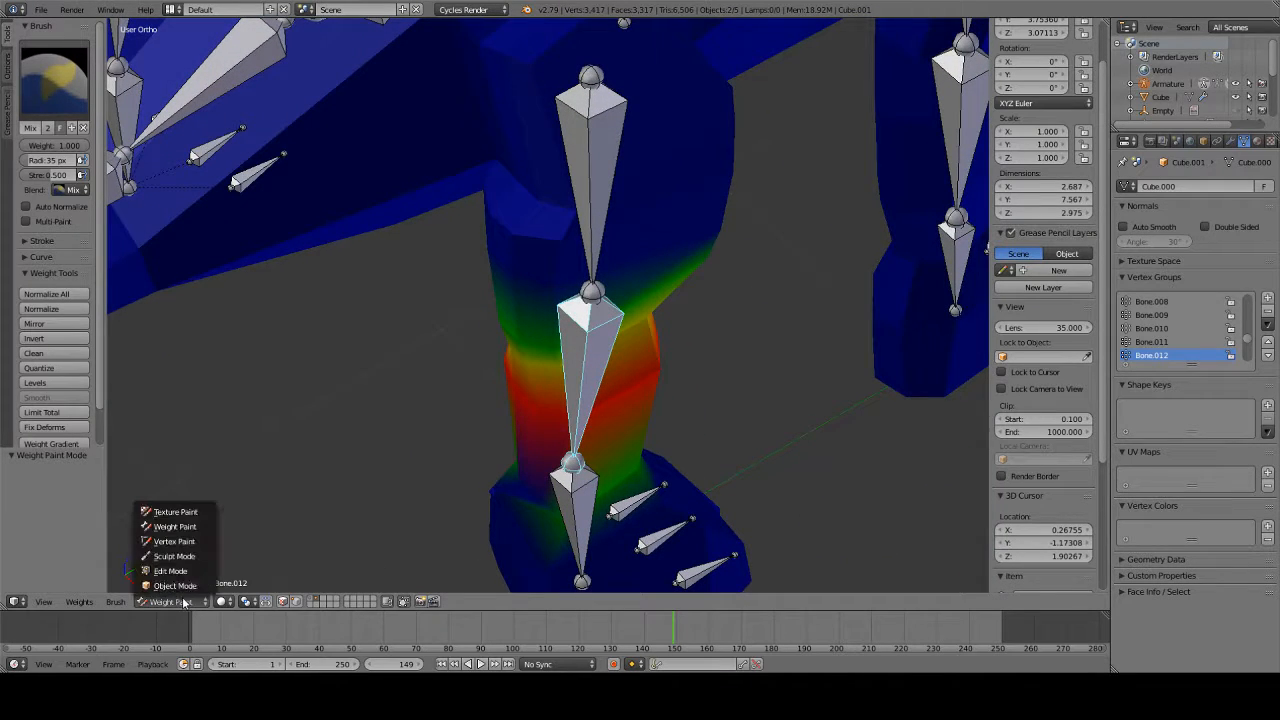
left_click(185, 571)
- Select the vertices at the back of the ankle, assign them to Bone.012 with weight 0.500, and switch to Weight Paint mode
key("space")
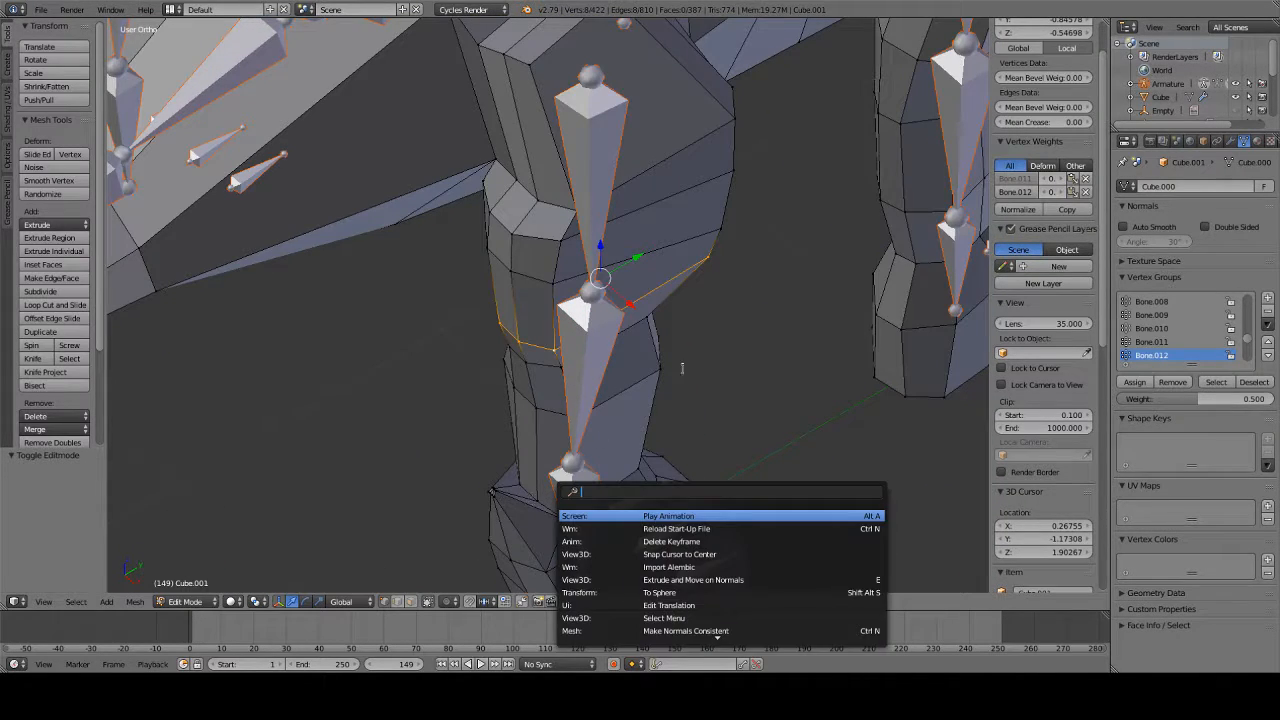
key("Return")
right_click(535, 497, "alt")
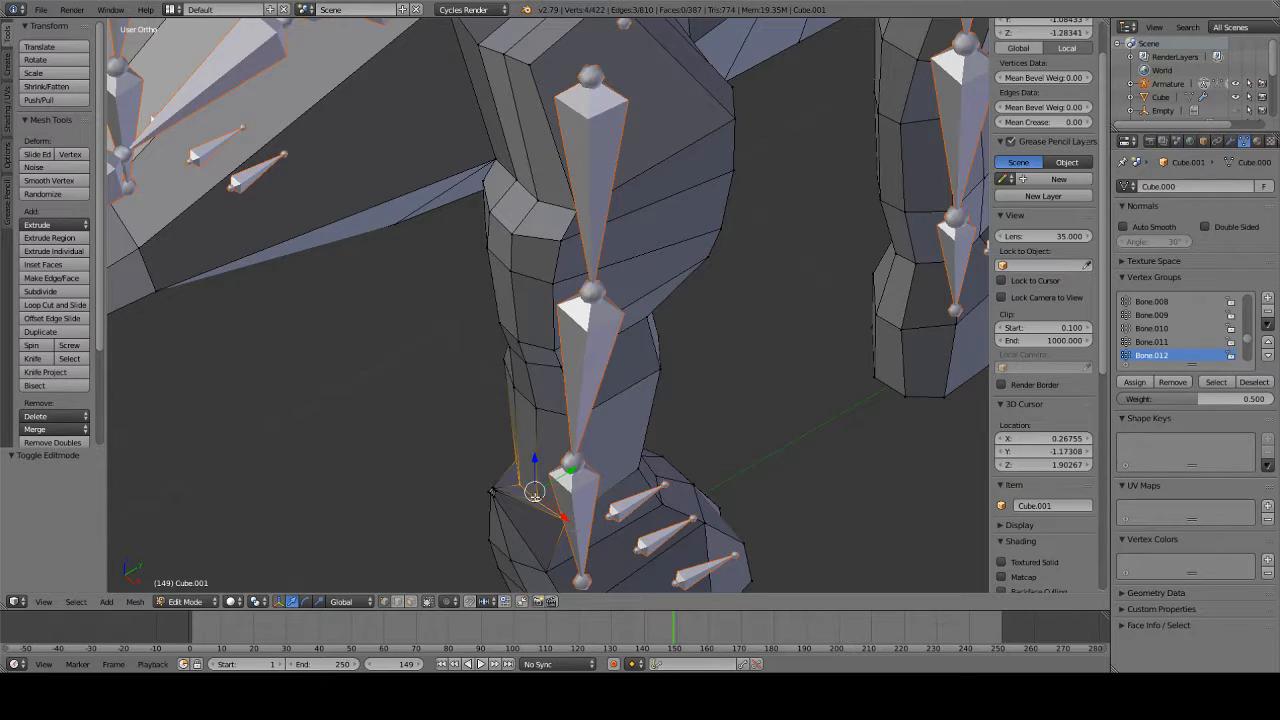
middle_click_drag(542, 479, 524, 444)
left_click(1134, 382)
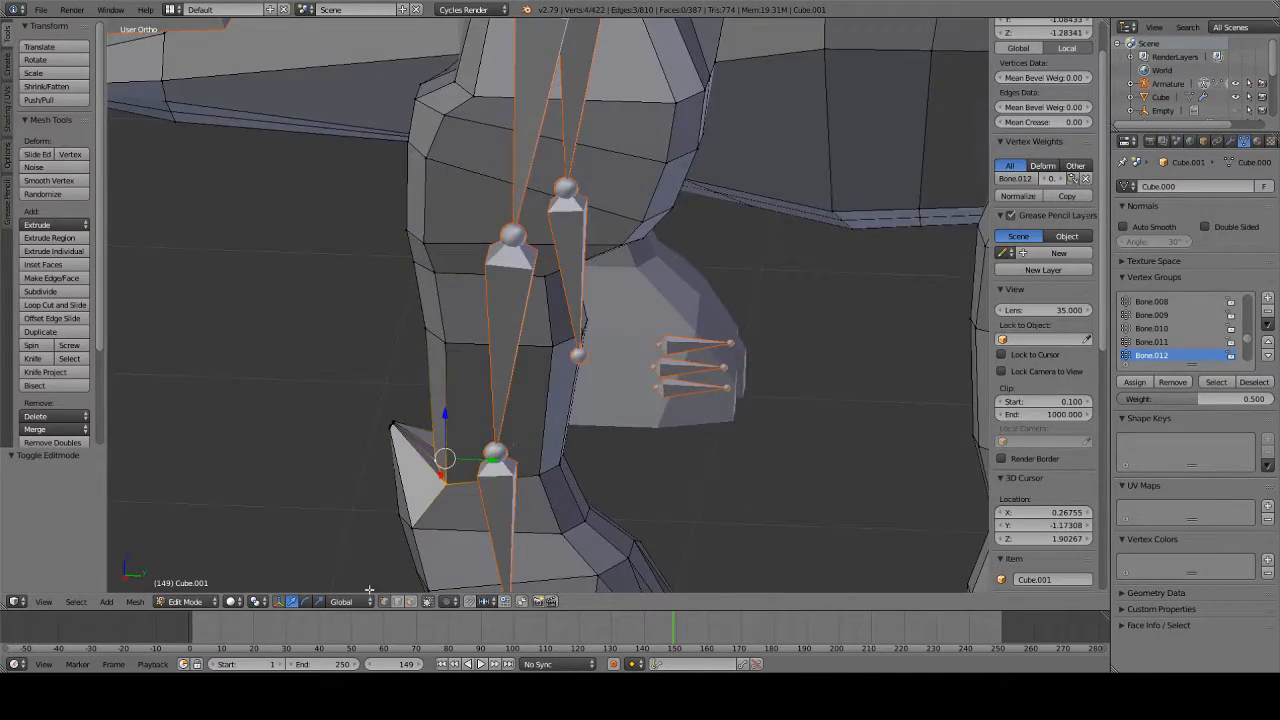
left_click(186, 602)
left_click(193, 526)
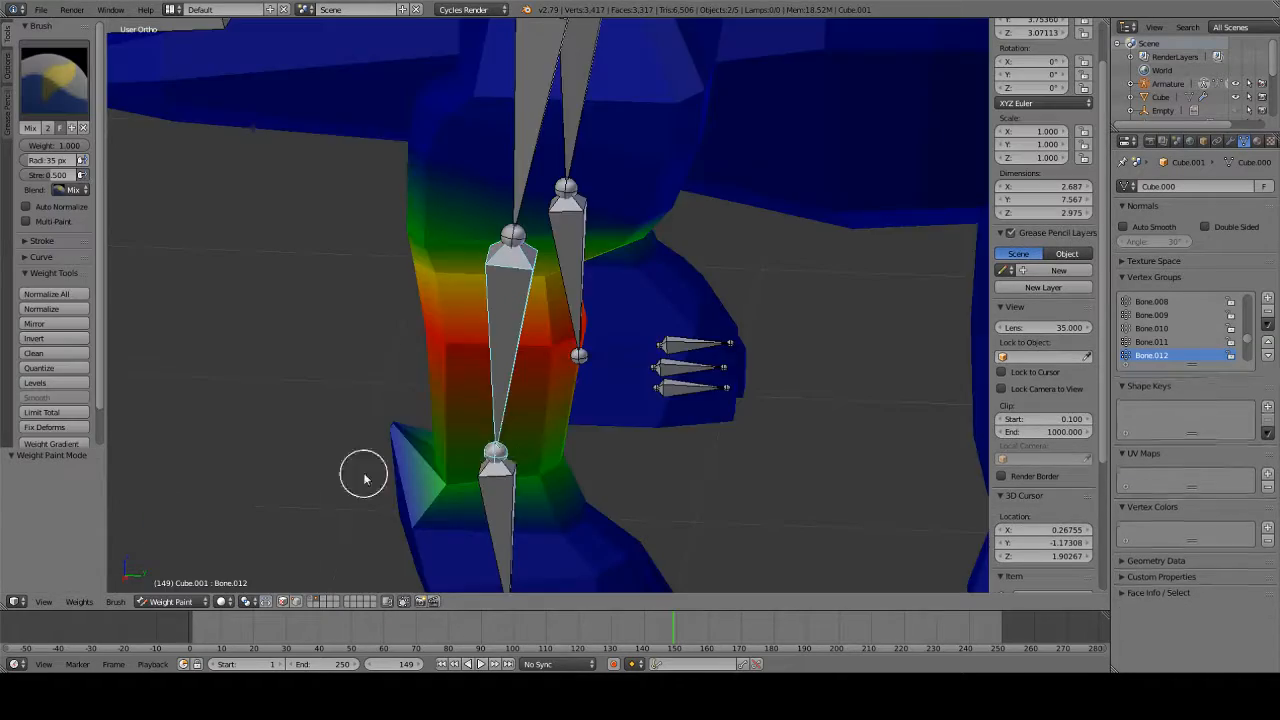
- Test-rotate Bone.012 again to inspect the ankle deformation on both hind legs, and cancel the rotation
mouse_move(360, 471)
middle_mouse_down()
mouse_move(594, 446)
mouse_move(620, 506)
mouse_move(470, 425)
middle_mouse_up()
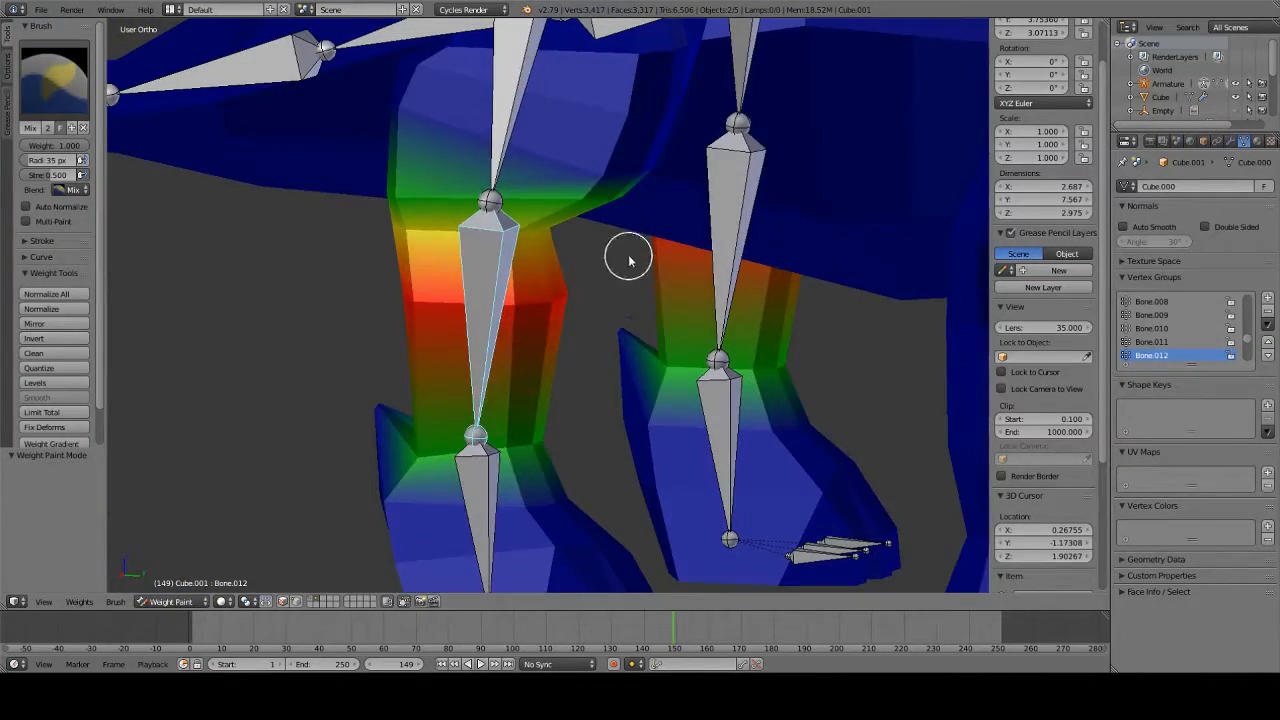
key("r")
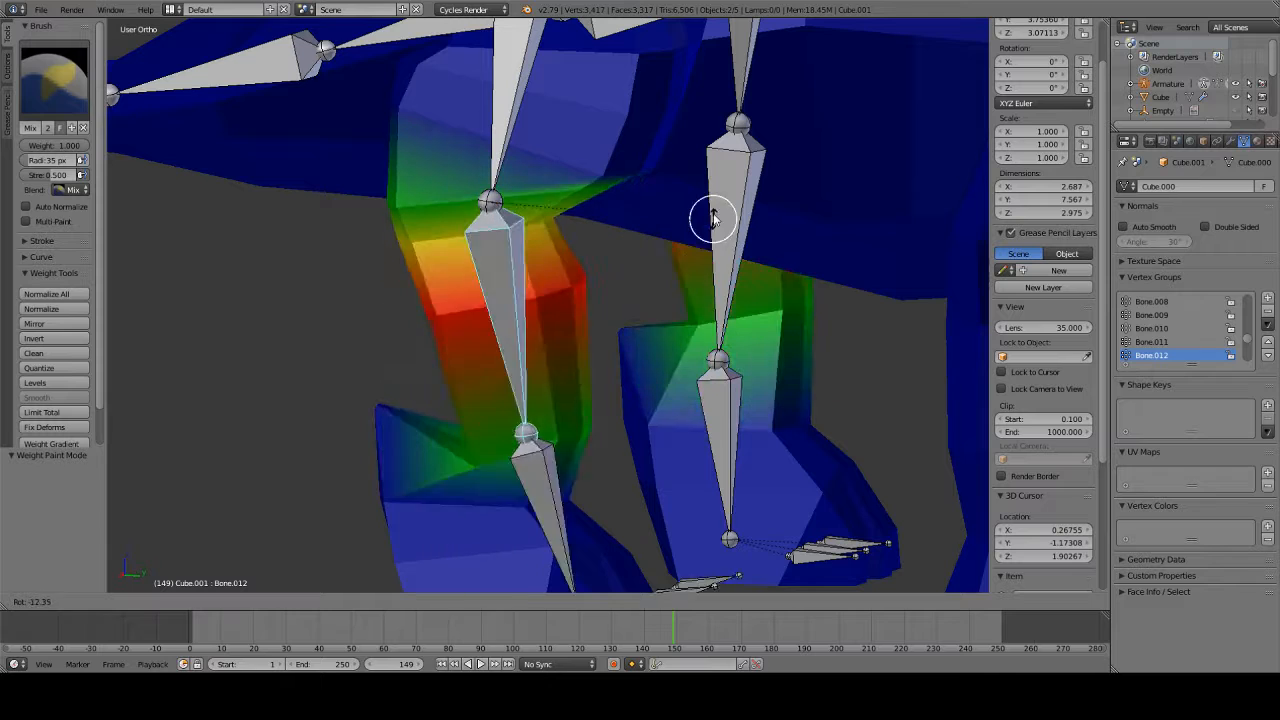
key("Escape")
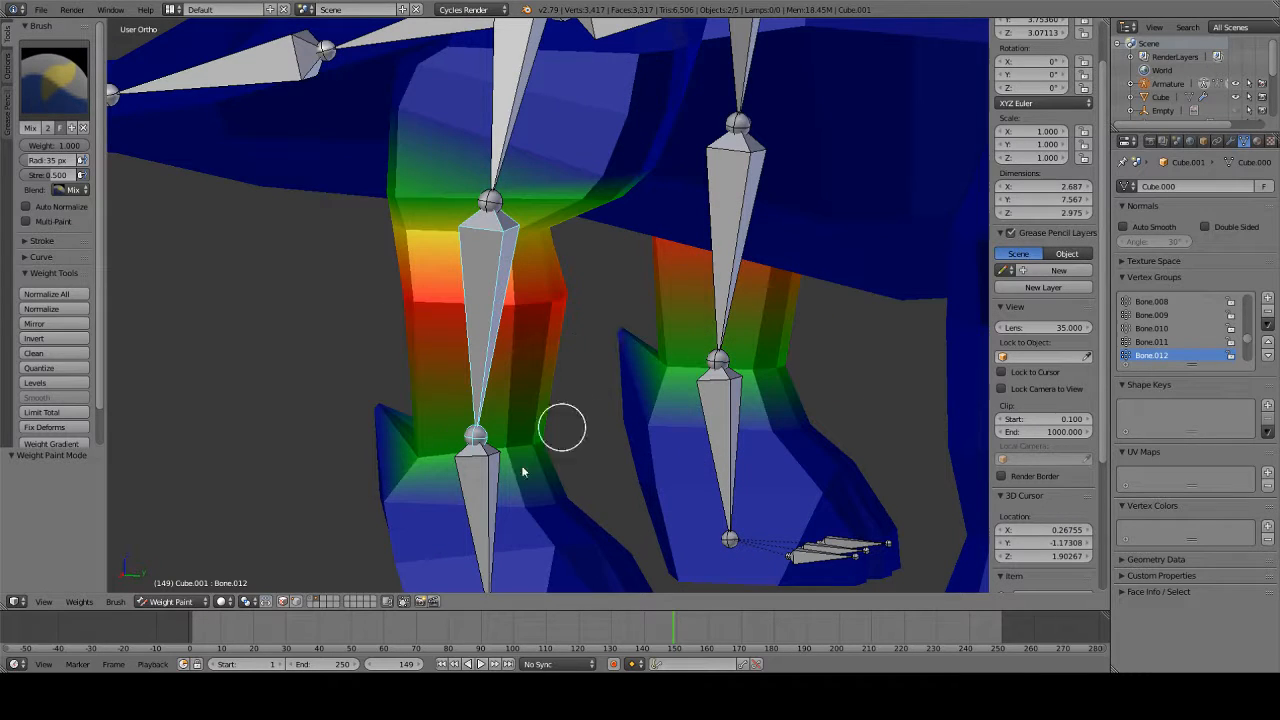
- Make Bone.013 the active vertex group and assign the ankle edge loop to it in Edit Mode with weight 0.500
right_click(484, 503)
key("KP_3")
middle_click_drag(537, 480, 518, 436, "shift")
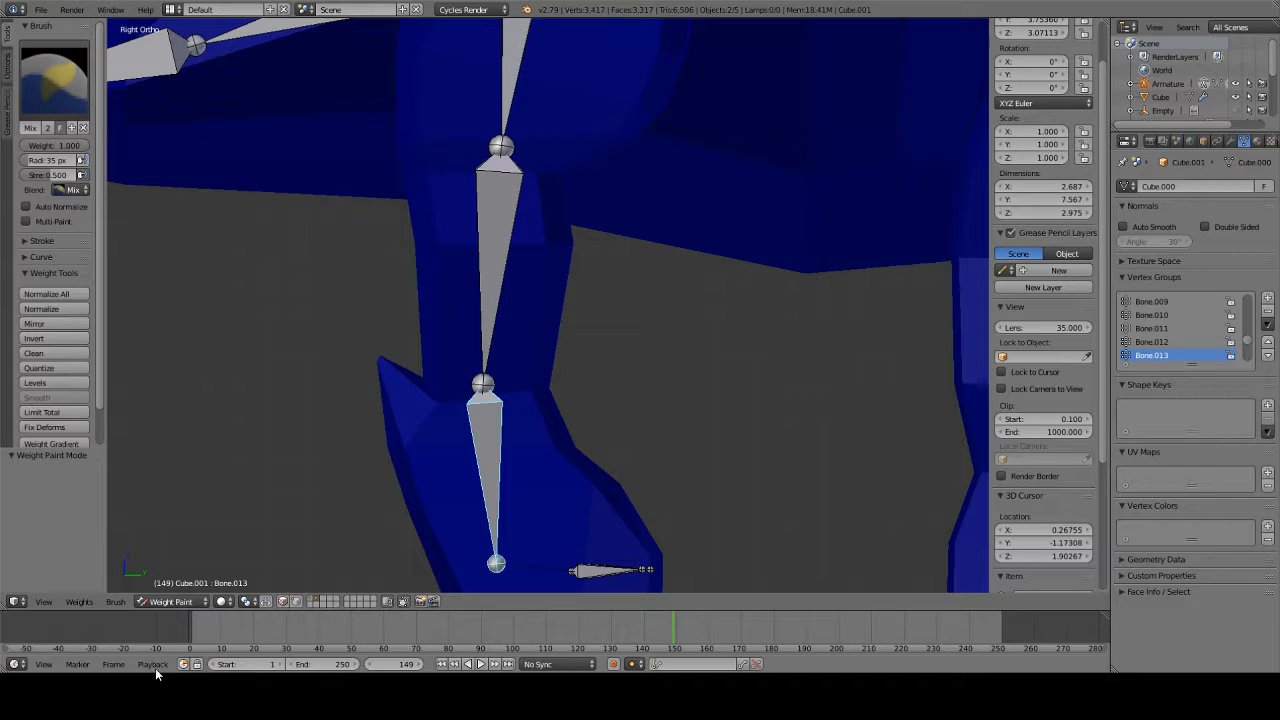
left_click(168, 601)
left_click(175, 571)
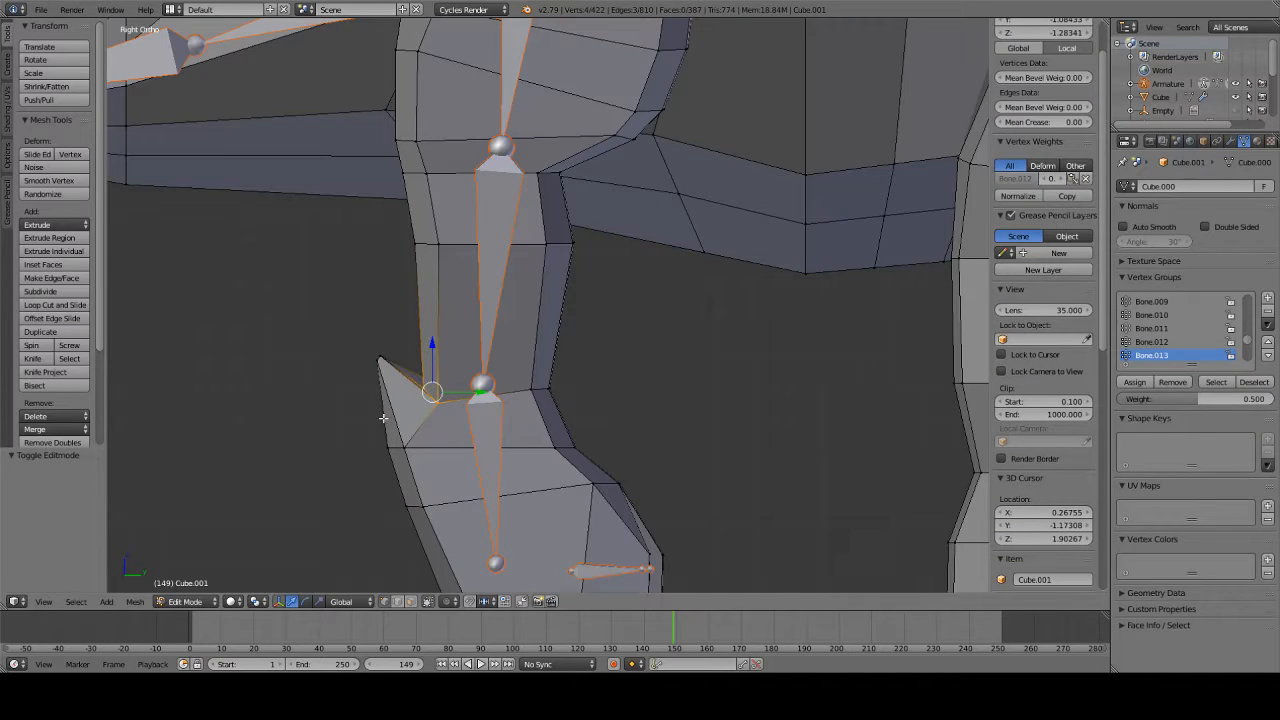
right_click(533, 389, "alt+shift")
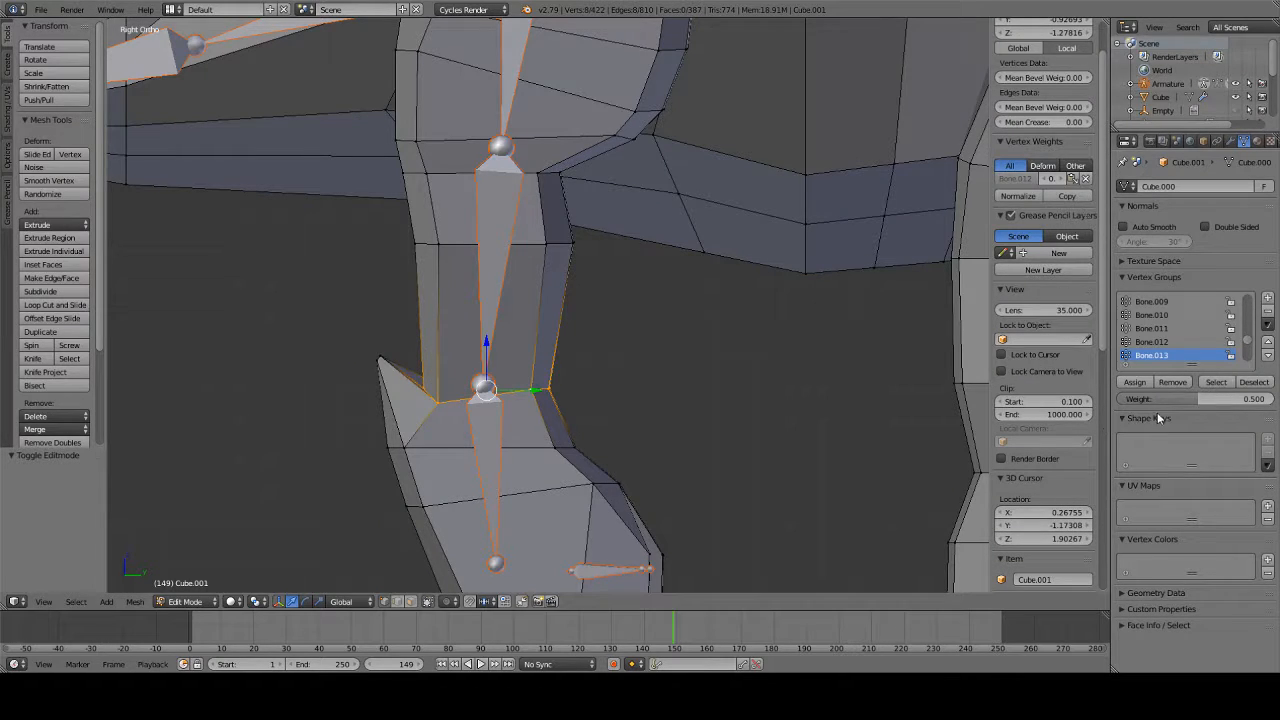
left_click(1134, 382)
- Select the vertices at the tip of the heel spur and allow selection through the mesh
middle_click_drag(360, 377, 370, 425)
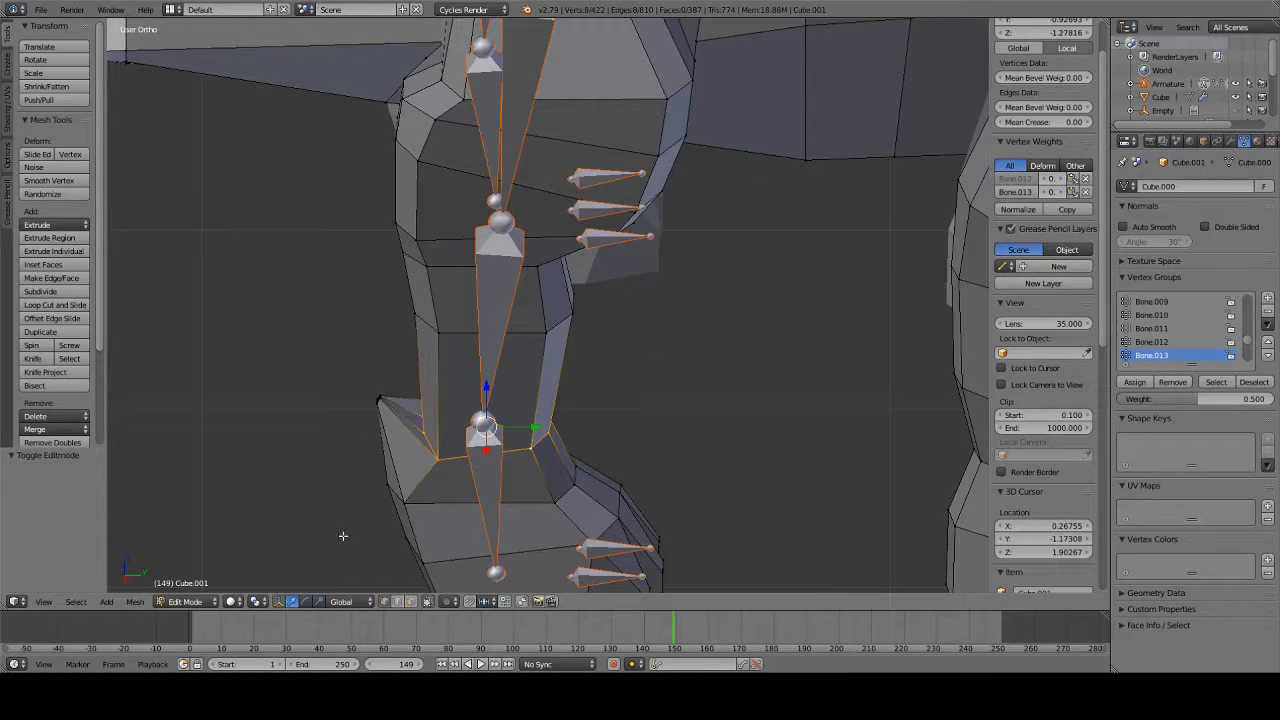
right_click(376, 404, "alt")
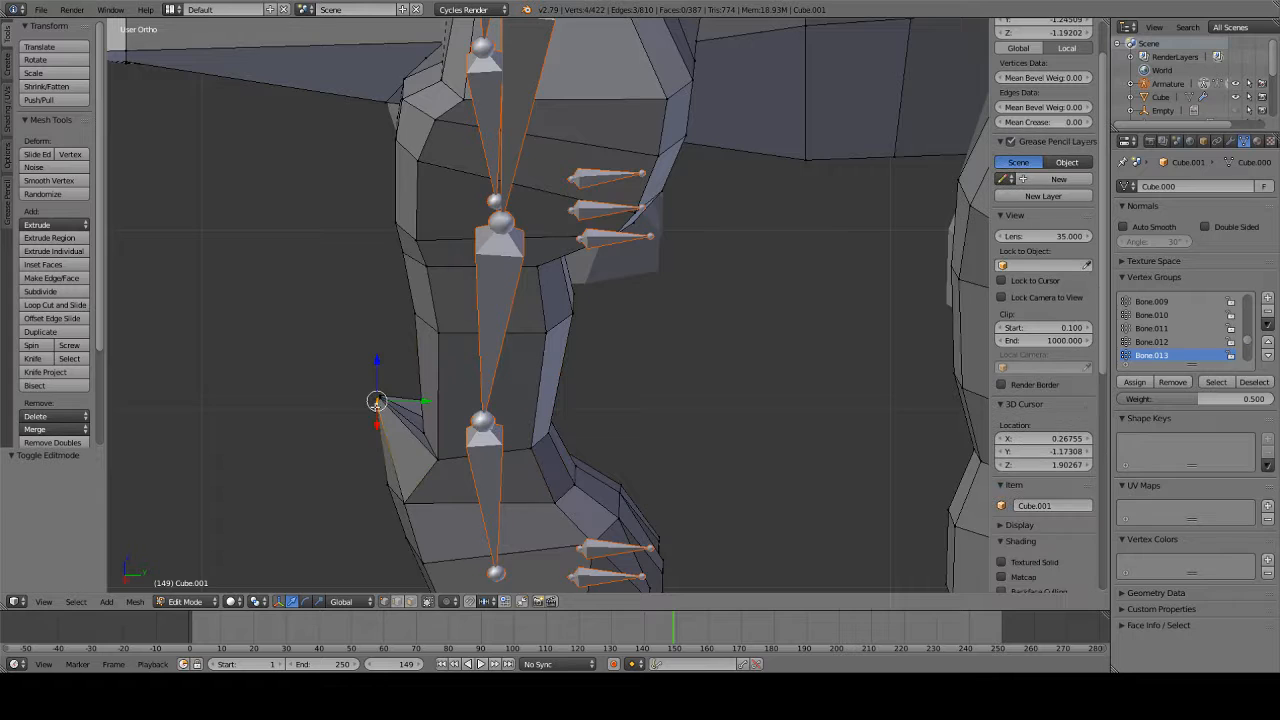
middle_click_drag(374, 490, 395, 431)
right_click(413, 414, "alt+shift")
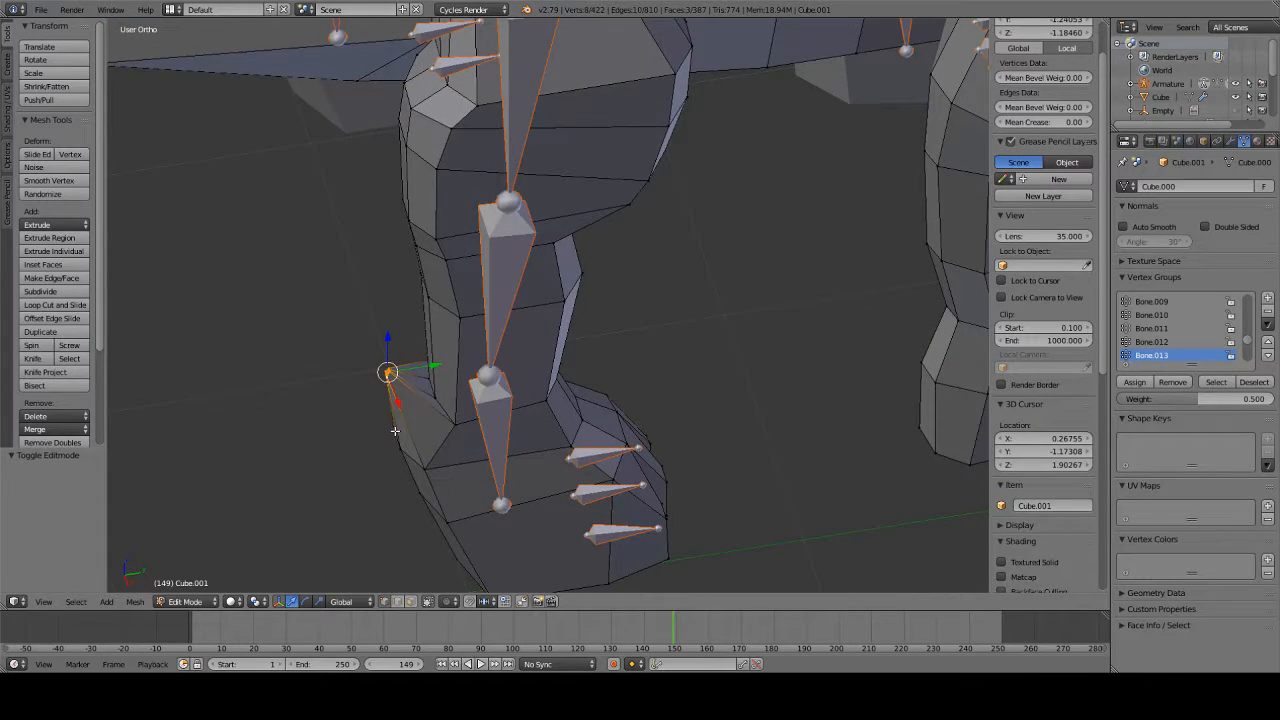
key("KP_3")
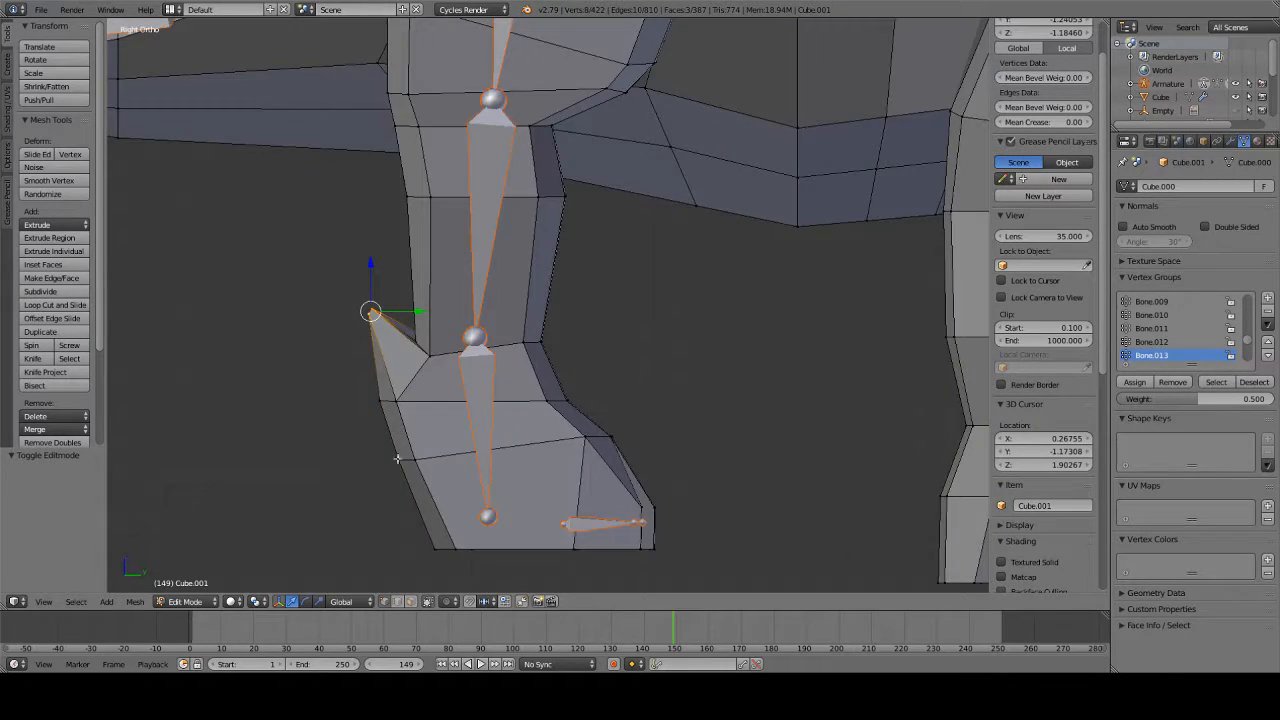
left_click(428, 602)
middle_click_drag(393, 471, 358, 371, "shift")
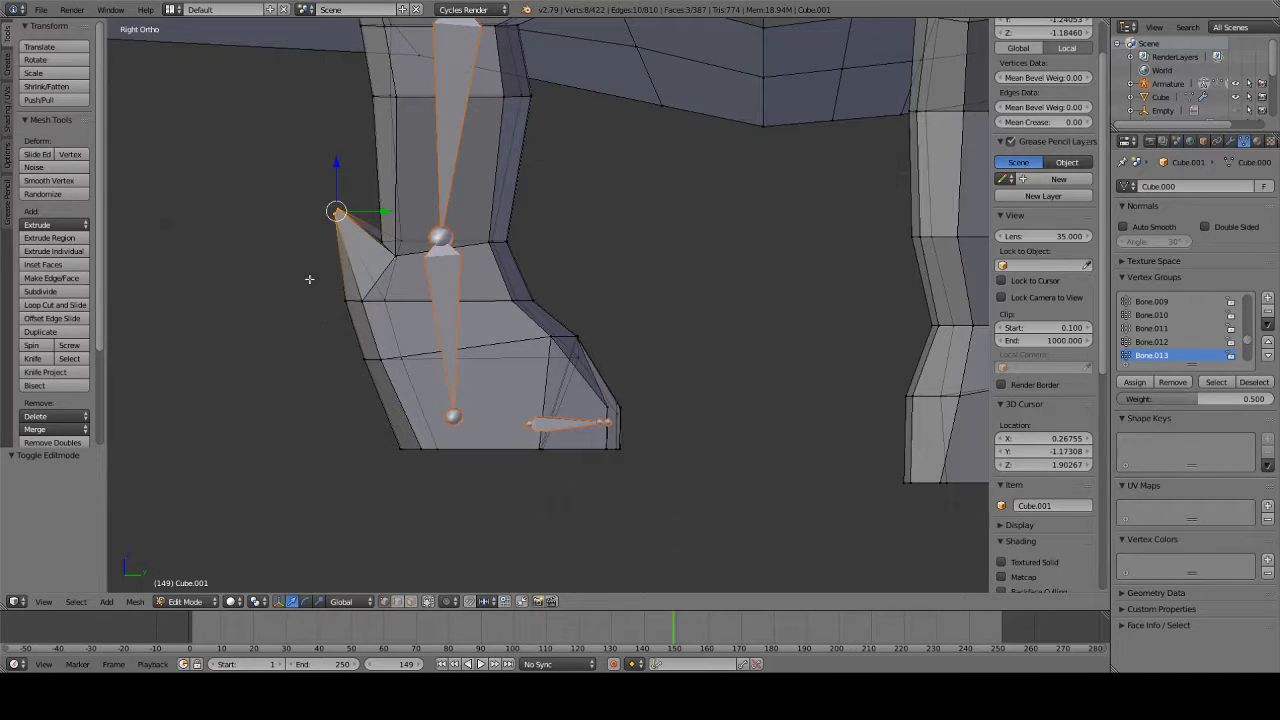
- Add the foot's rear vertices and the loop below the ankle to the selection, and assign them to Bone.013 with weight 1.000
mouse_move(309, 279)
left_mouse_down("ctrl")
mouse_move(429, 535)
mouse_move(332, 274)
mouse_move(362, 283)
left_mouse_up("ctrl")
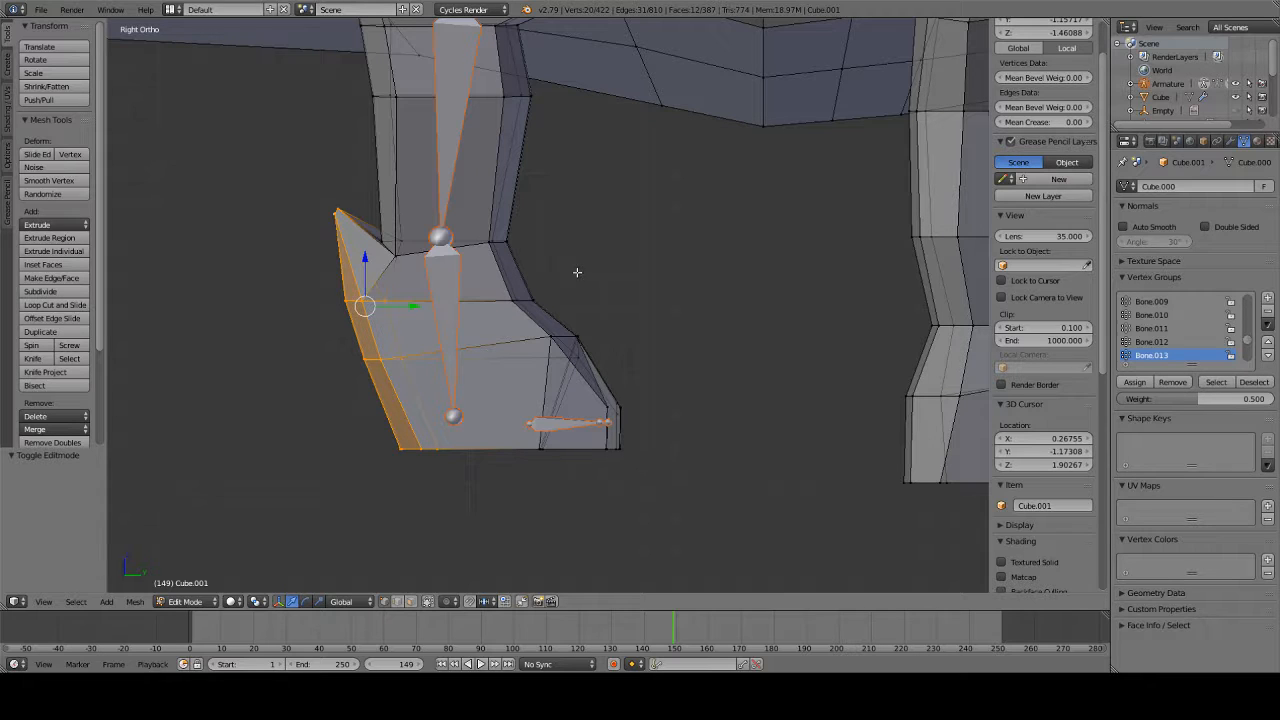
mouse_move(577, 272)
left_mouse_down("ctrl")
mouse_move(486, 276)
mouse_move(560, 312)
mouse_move(550, 300)
mouse_move(575, 278)
left_mouse_up("ctrl")
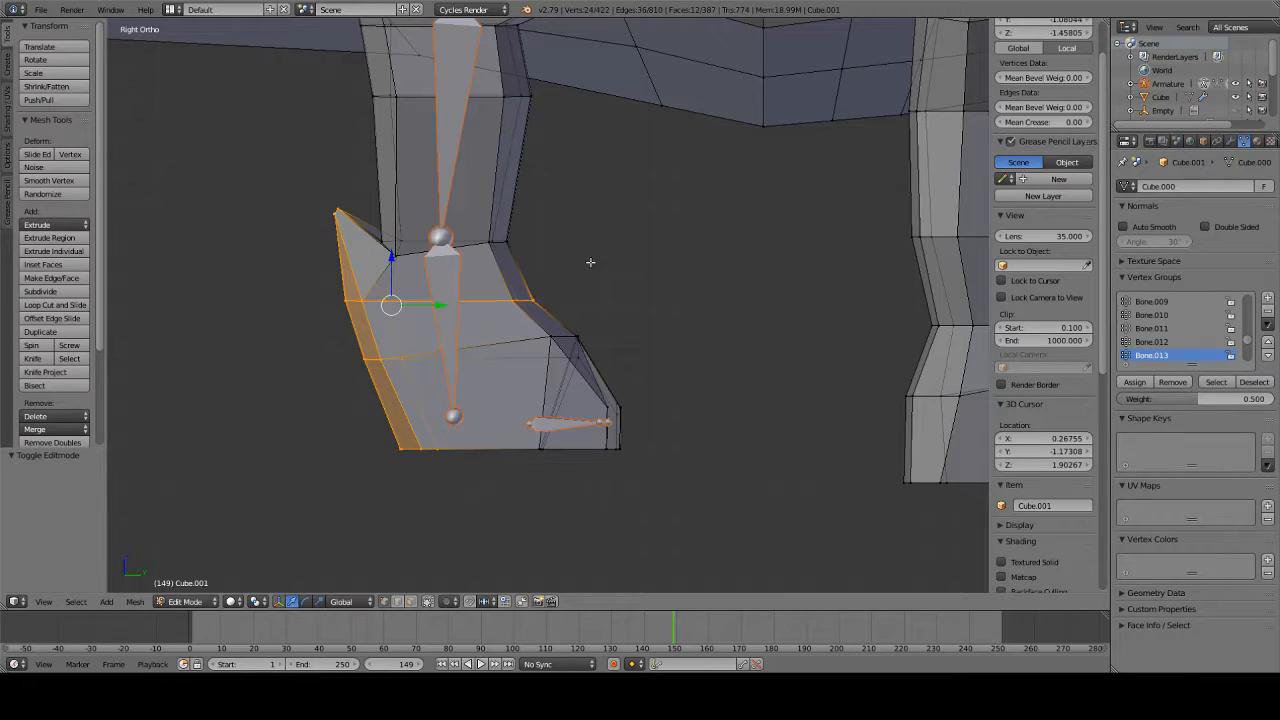
left_click_drag(1151, 397, 1270, 397)
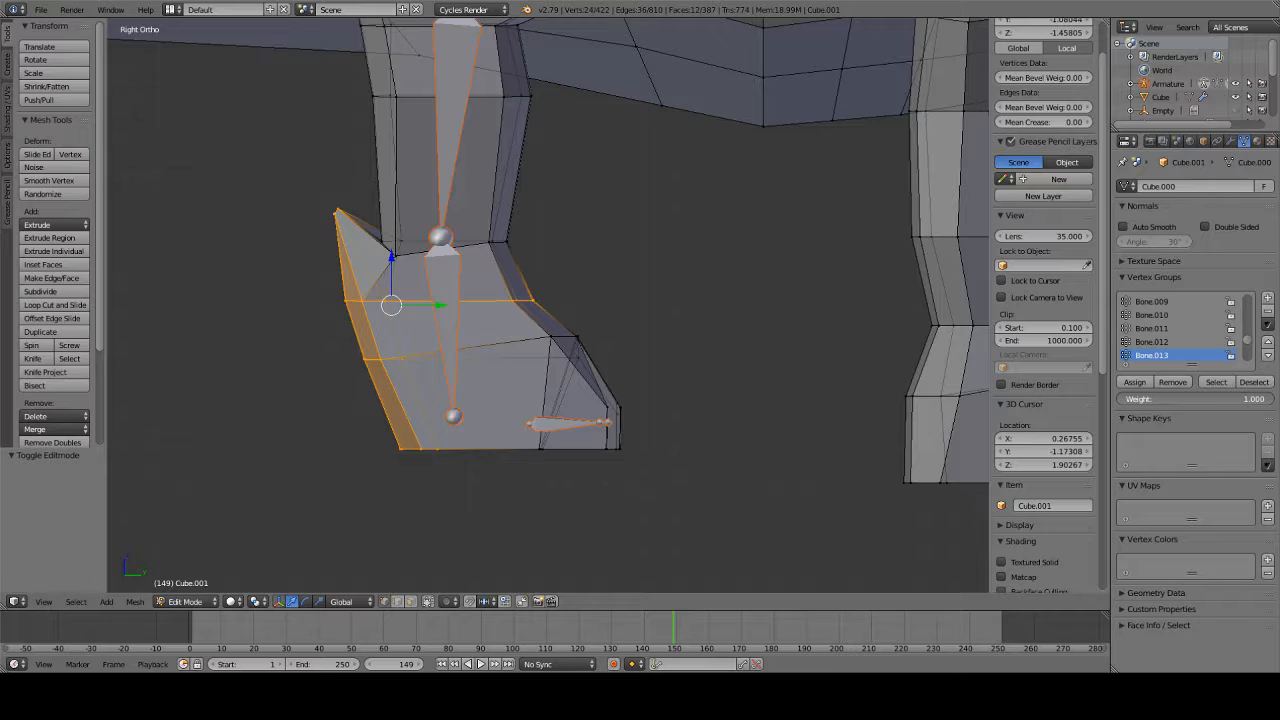
left_click(1128, 386)
- Replace the selection with the vertices around the base of the toes and assign them to Bone.013 with weight 0.504
middle_click_drag(470, 440, 428, 435)
key("KP_3")
scroll(622, 316, "up", 1)
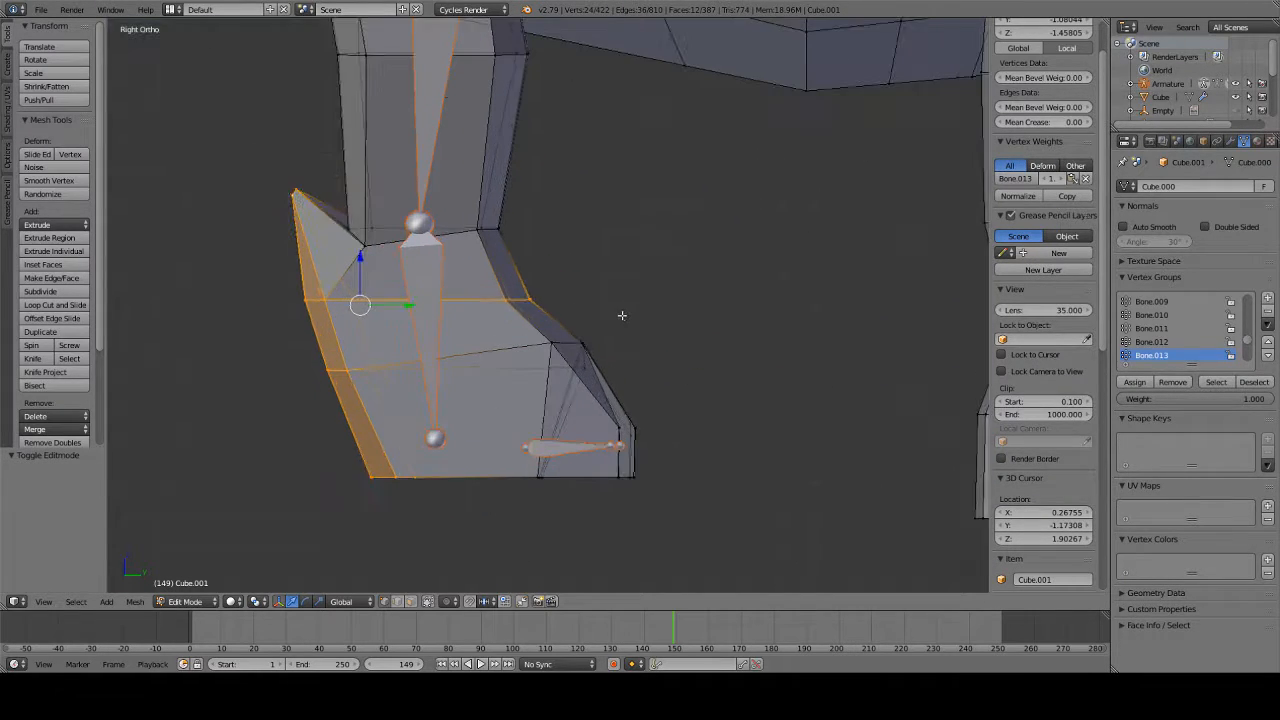
key("a")
mouse_move(620, 315)
left_mouse_down("ctrl")
mouse_move(523, 363)
mouse_move(514, 491)
mouse_move(543, 523)
mouse_move(595, 412)
left_mouse_up("ctrl")
middle_click_drag(595, 412, 470, 424)
left_click_drag(1230, 399, 1163, 399)
middle_click_drag(326, 310, 518, 325)
key("KP_1")
key("KP_3")
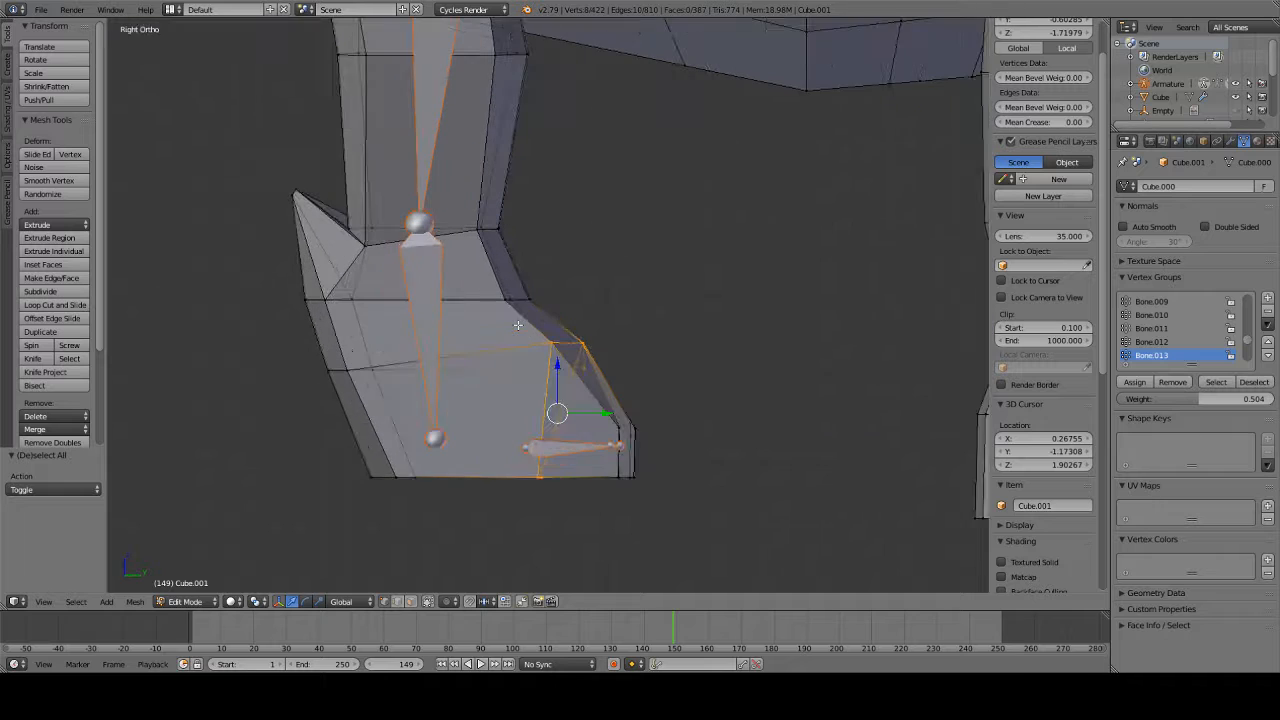
- Check Bone.013's foot weights in Weight Paint mode with a test rotation, and cancel the rotation
left_click(185, 601)
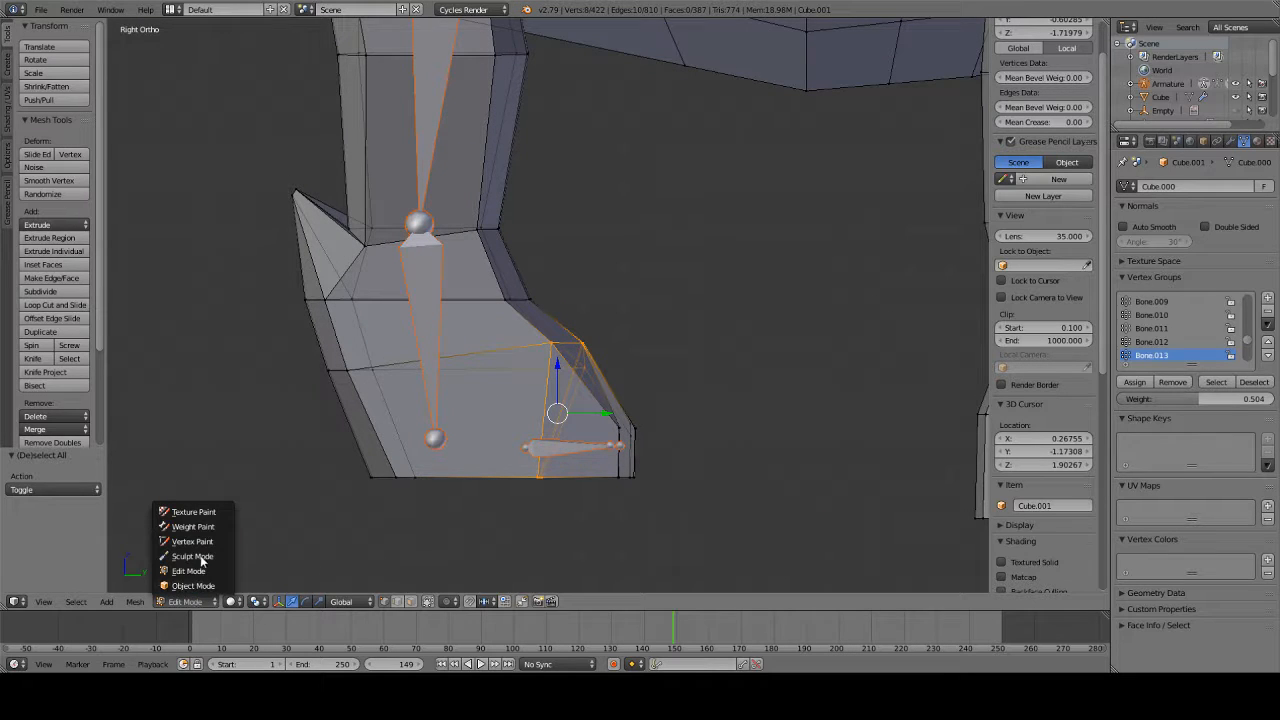
left_click(192, 527)
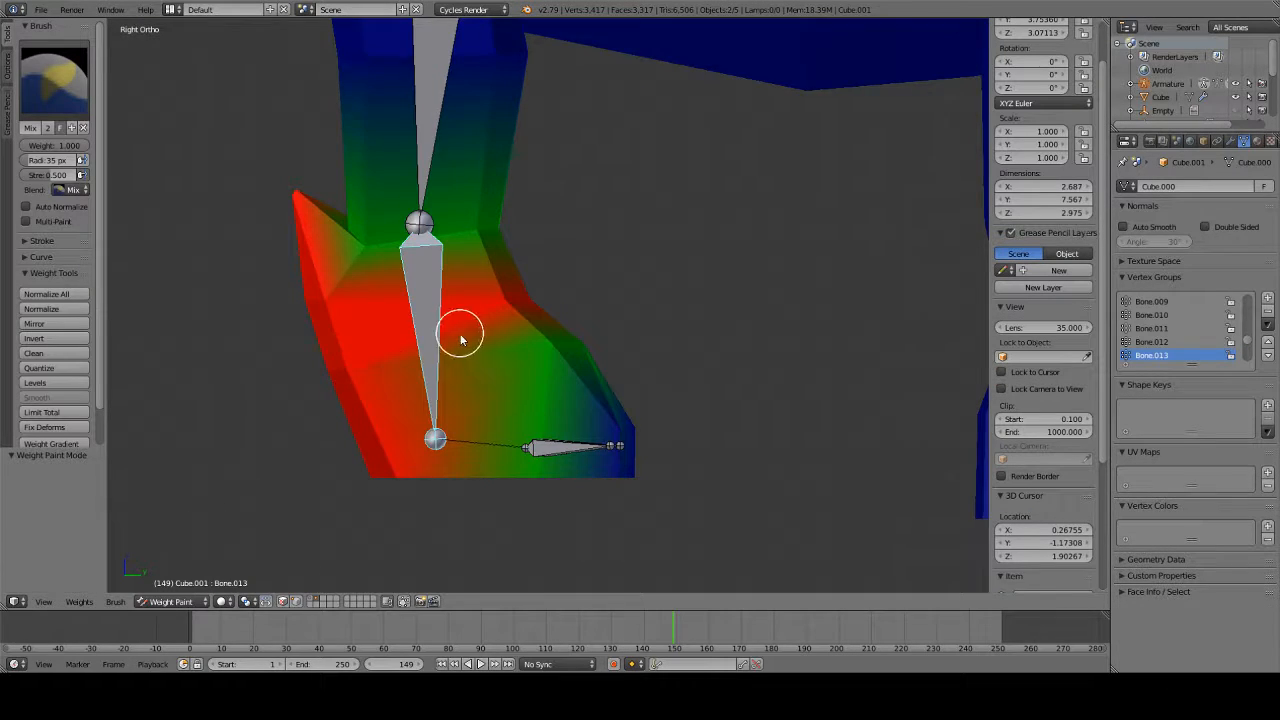
middle_click_drag(457, 337, 540, 268)
key("r")
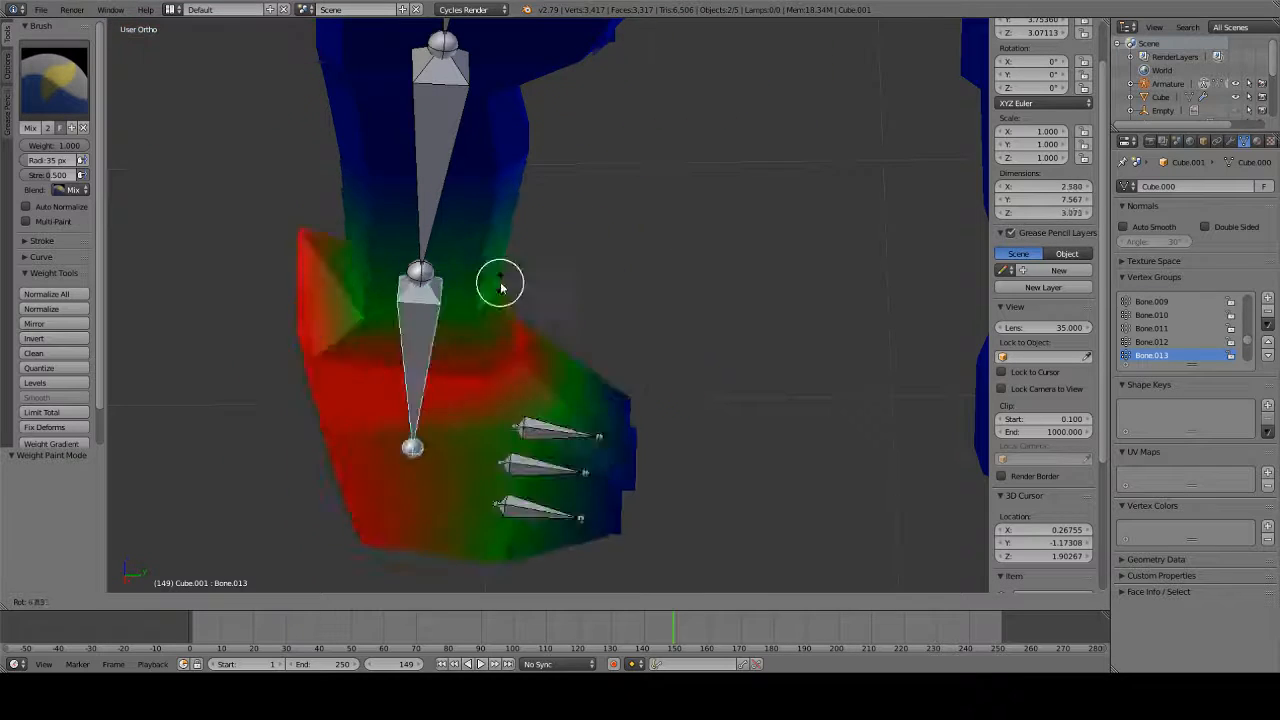
right_click(506, 298)
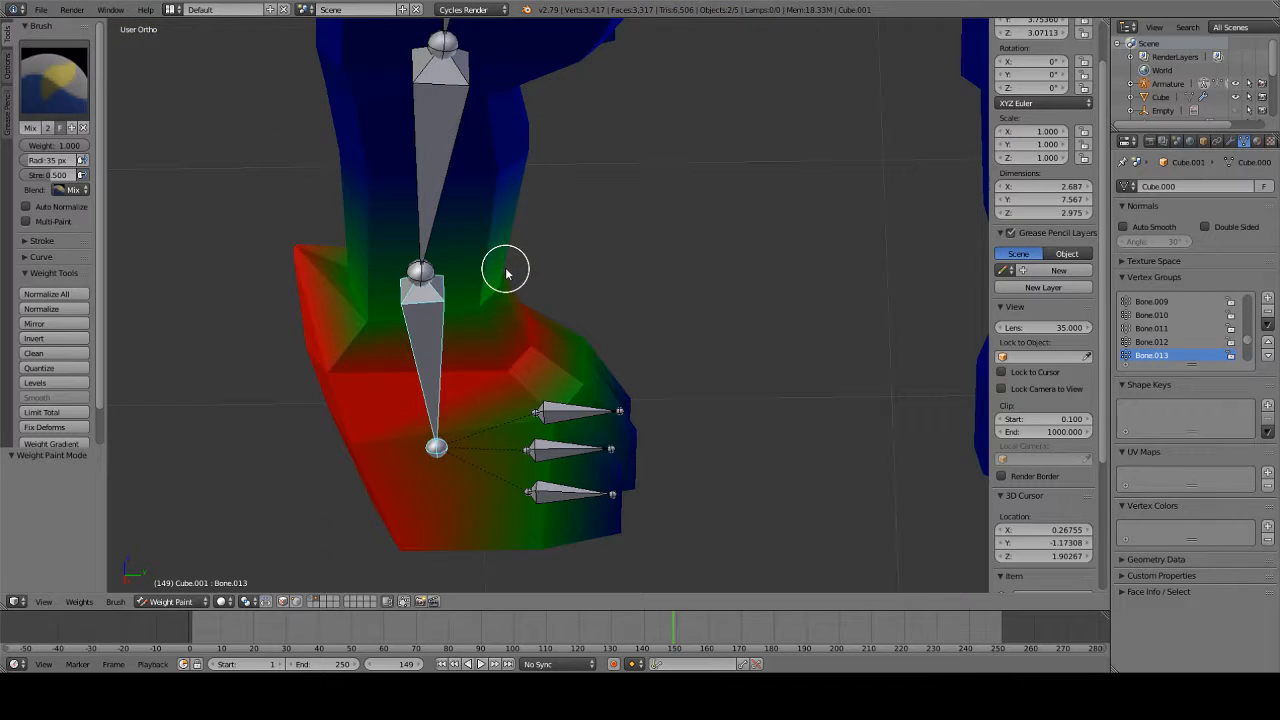
- Make toe bone Bone.017 the active vertex group, and return to Edit Mode with all vertices deselected
right_click(580, 423)
left_click(170, 601)
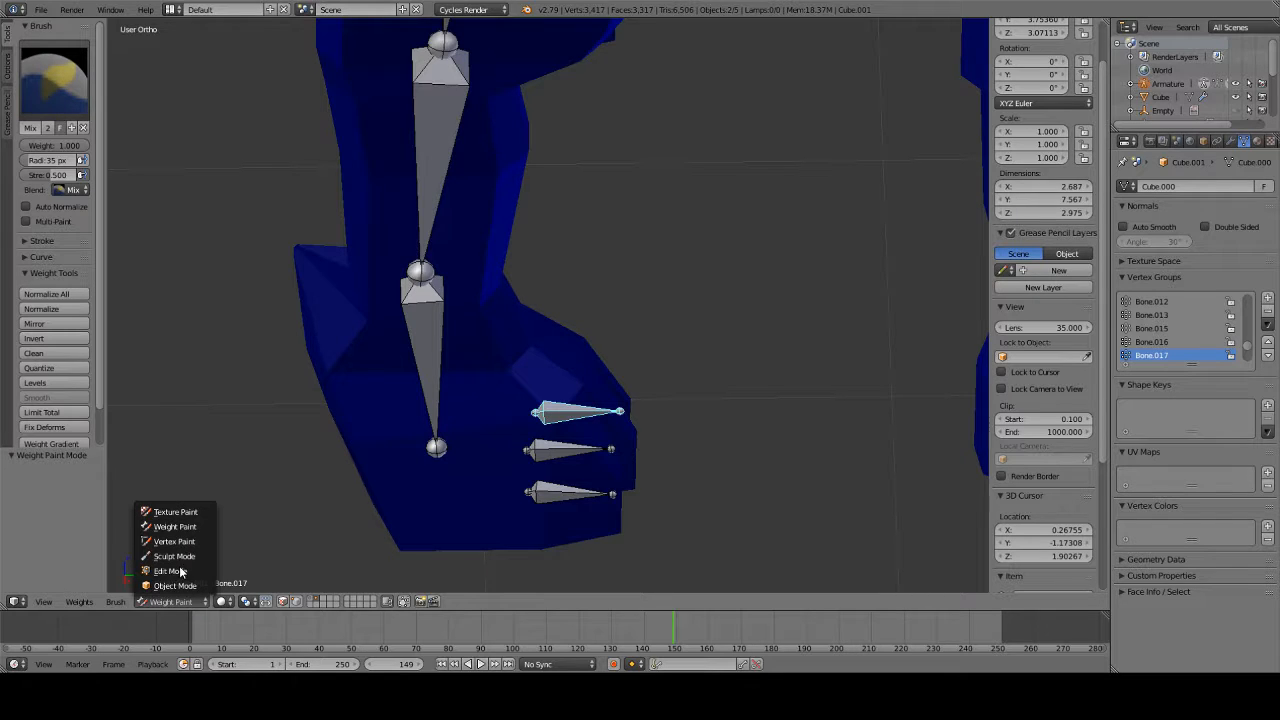
left_click(178, 571)
middle_click_drag(493, 406, 454, 457)
key("a")
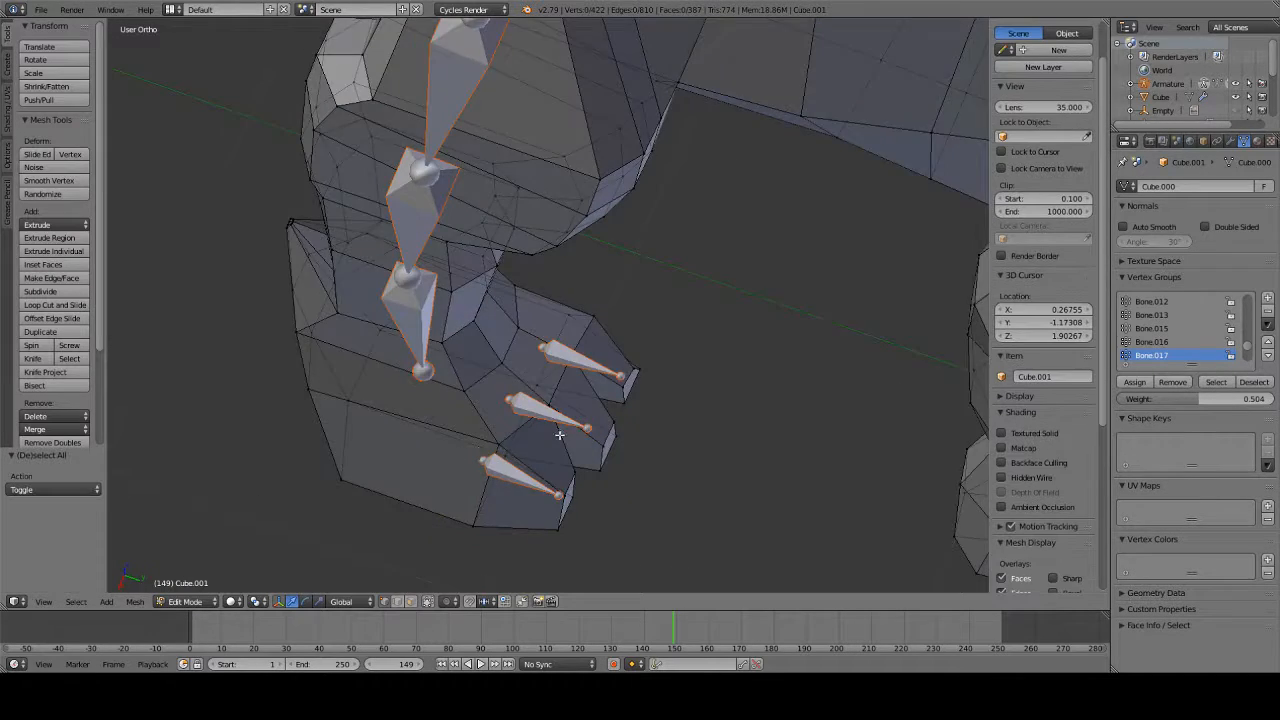
- Select the four vertices around the base of Bone.017's toe and assign them to Bone.017 with weight 0.504
mouse_move(552, 394)
middle_mouse_down()
mouse_move(450, 349)
mouse_move(538, 392)
middle_mouse_up()
scroll(450, 349, "up", 2)
right_click(521, 377)
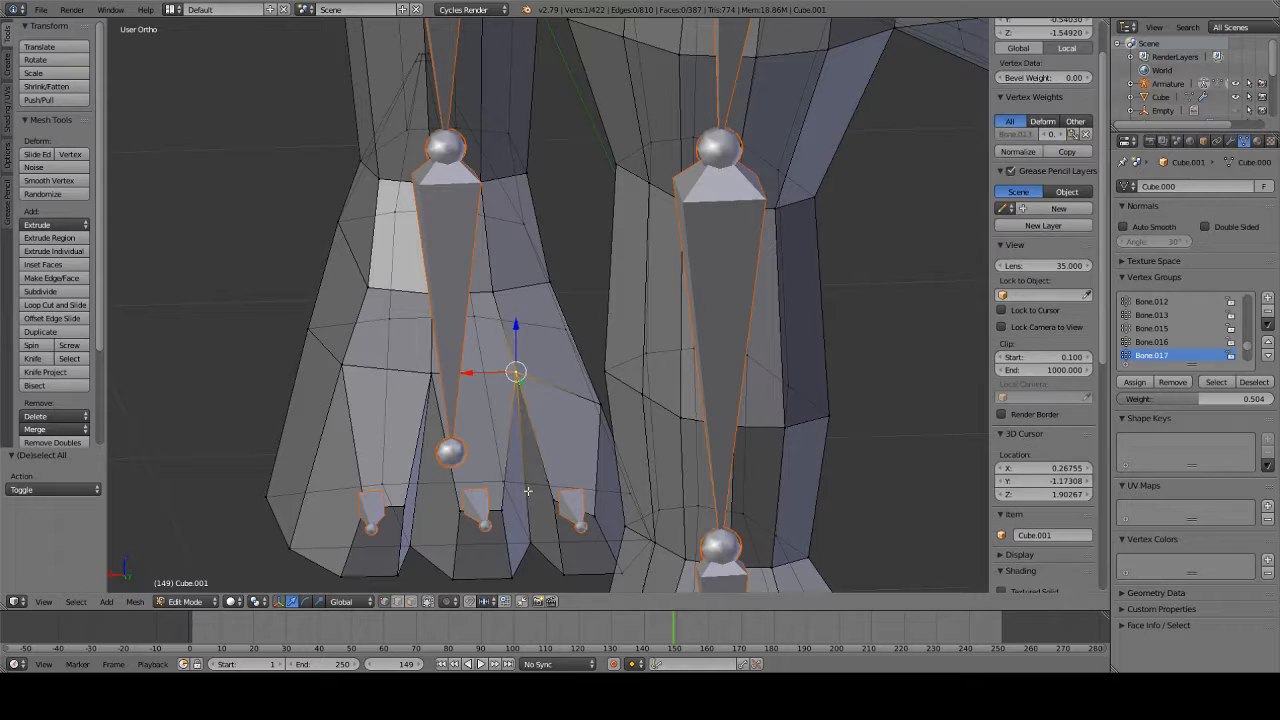
right_click(518, 549, "shift")
middle_click_drag(586, 519, 596, 521)
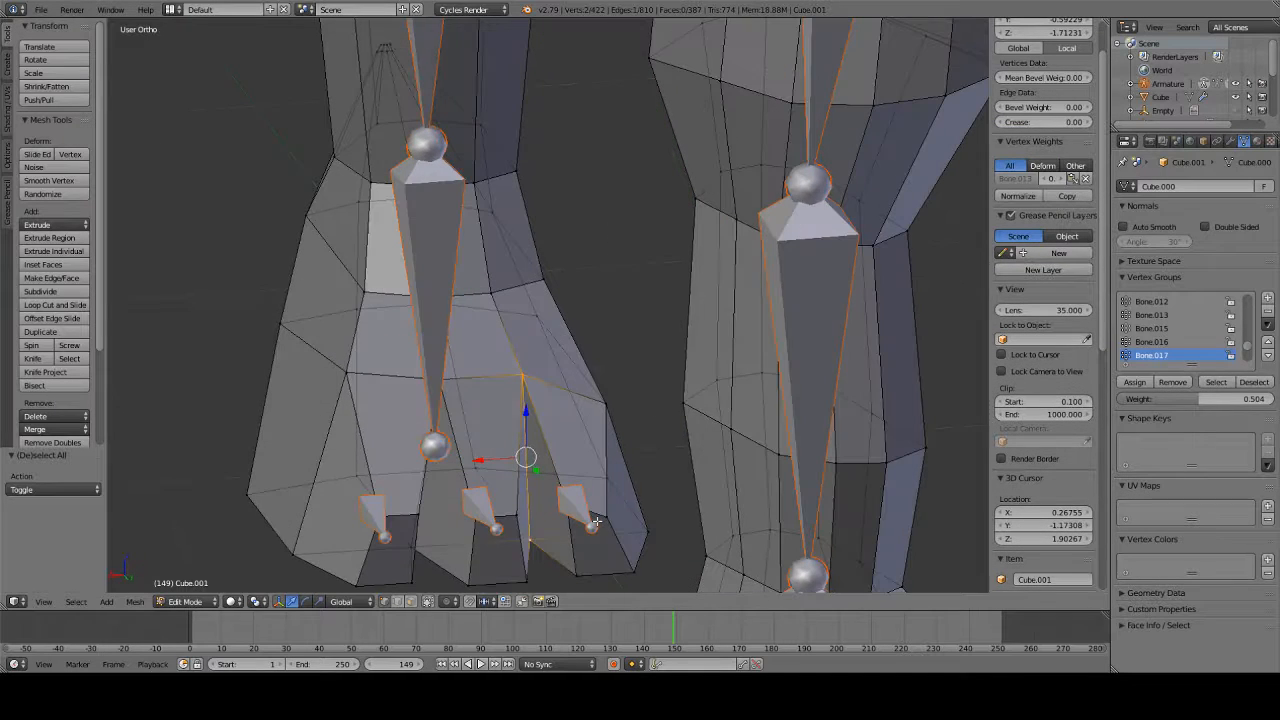
right_click(648, 528, "shift")
right_click(605, 404, "shift")
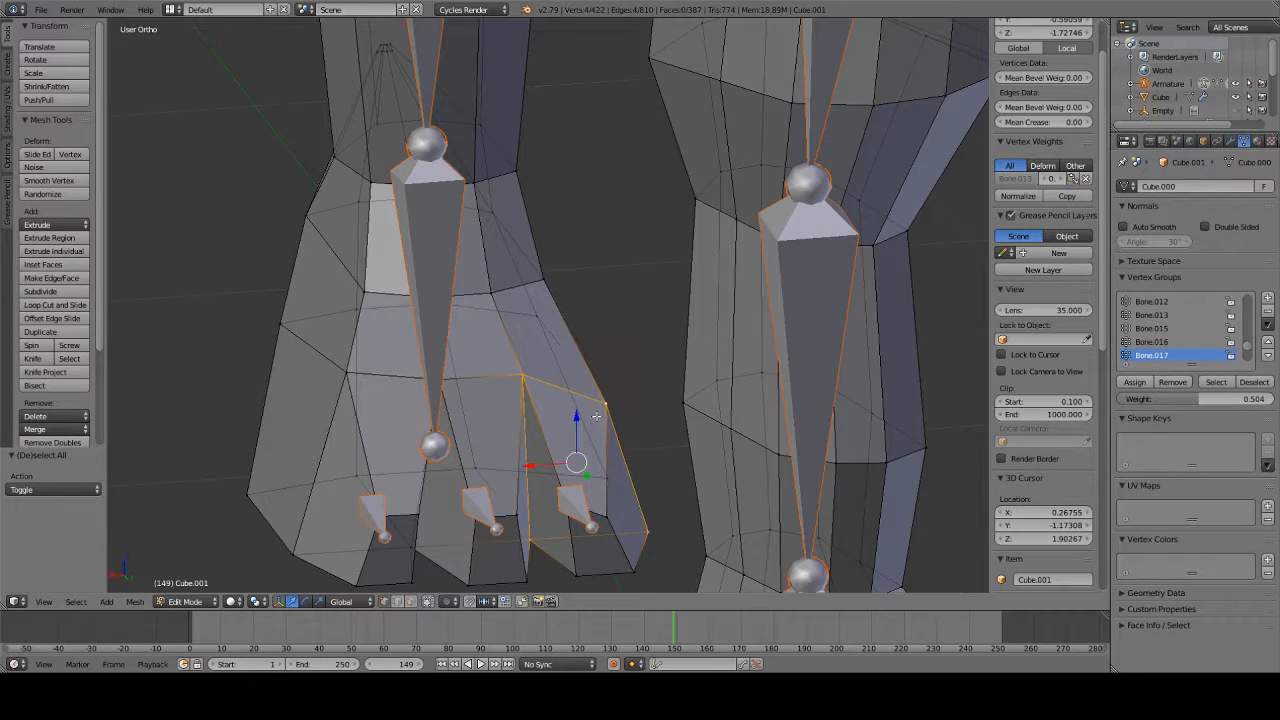
left_click(1134, 382)
- Select the four vertices of the end face on Bone.017's toe and assign them to Bone.017 with weight 1.000
middle_click_drag(600, 522, 622, 530)
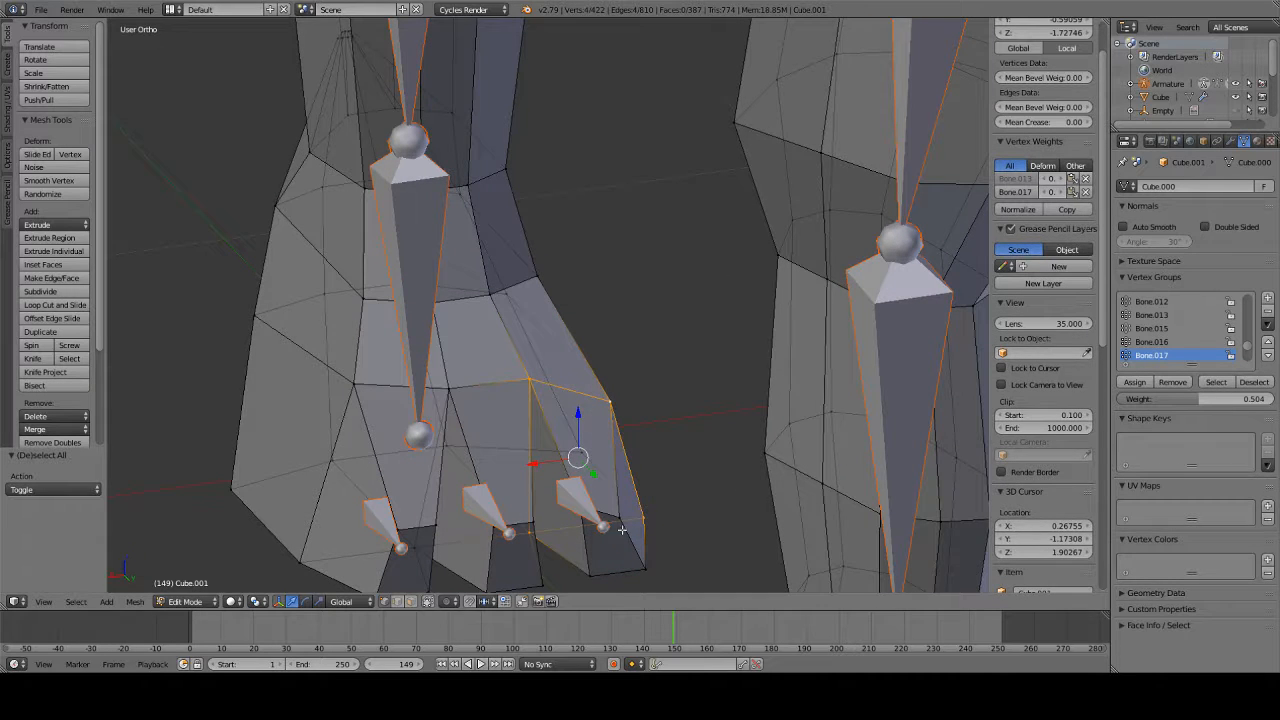
right_click(620, 527)
right_click(585, 553, "shift")
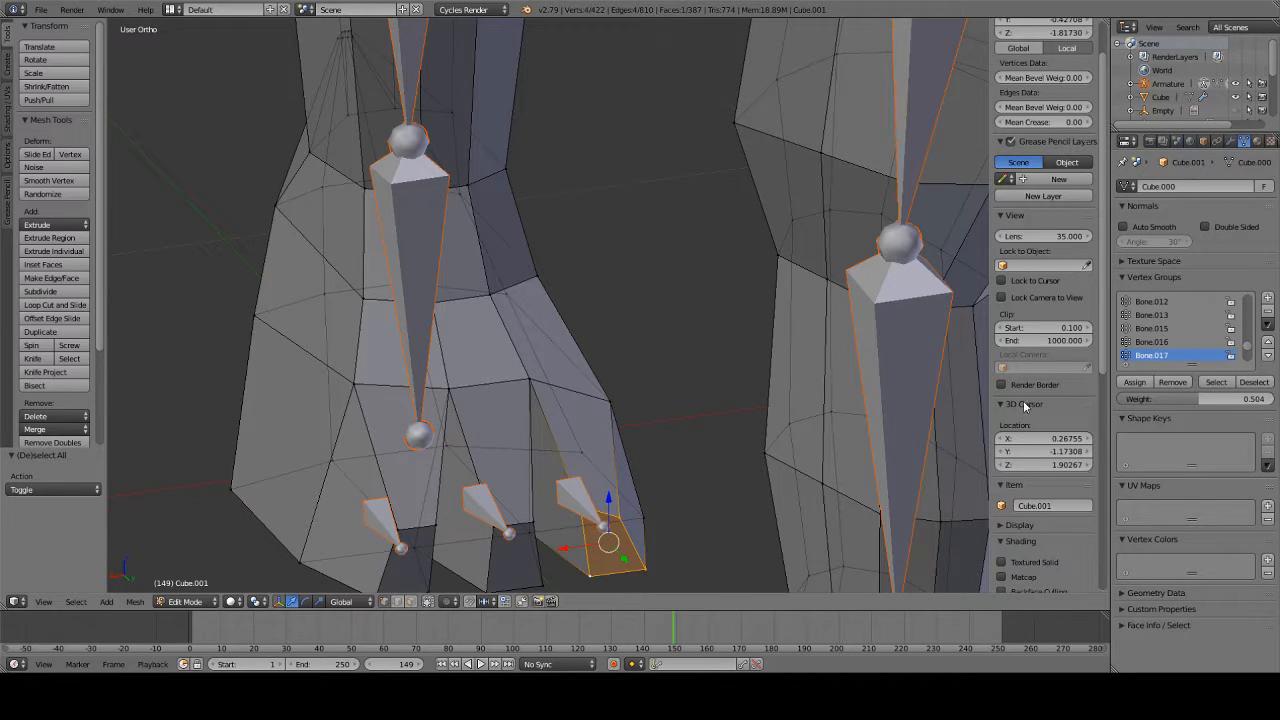
left_click_drag(1180, 399, 1230, 398)
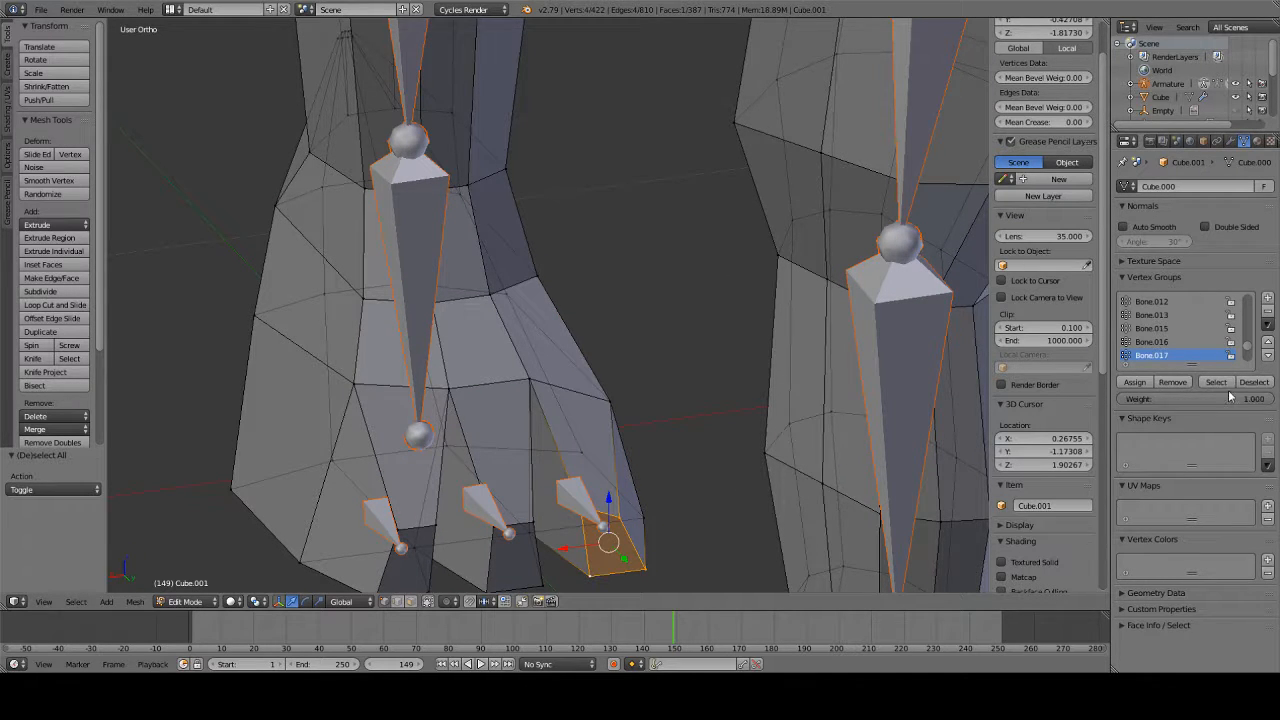
left_click(1140, 383)
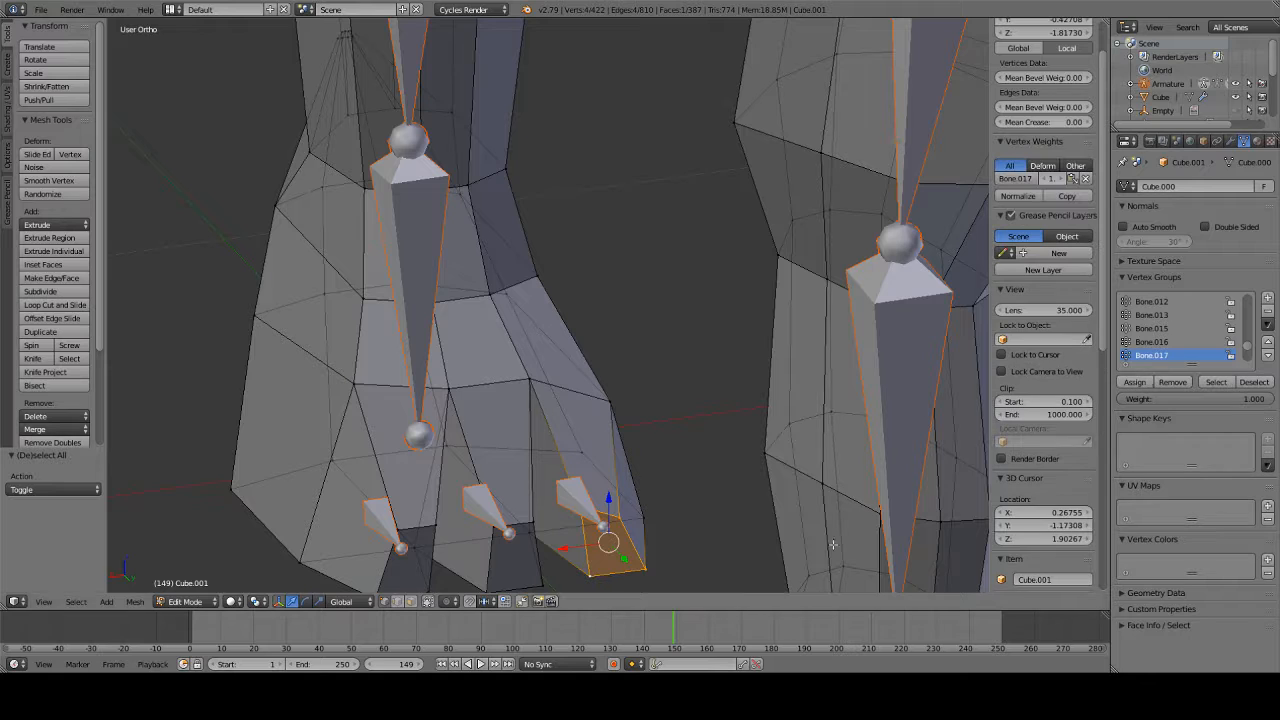
- In Weight Paint mode, set the brush strength to 1.000 and paint full weight on the tip of Bone.016's toe
left_click(220, 605)
left_click(199, 527)
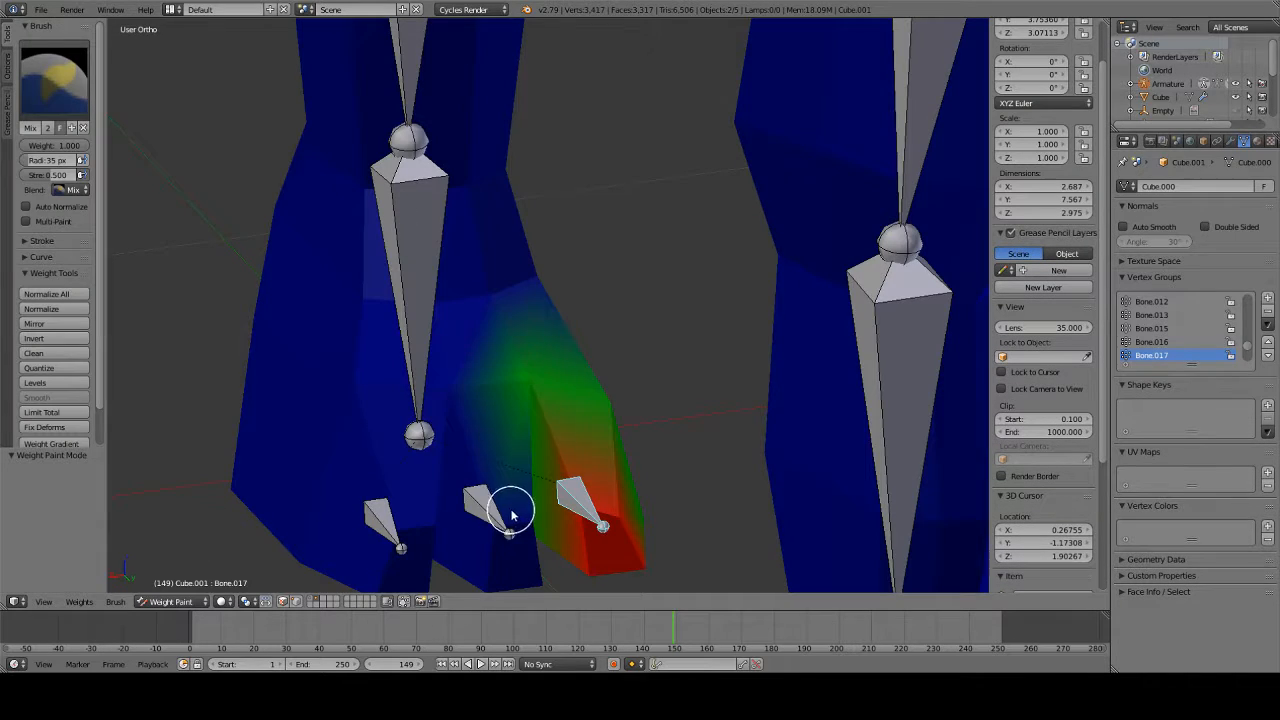
right_click(488, 508)
left_click(183, 605)
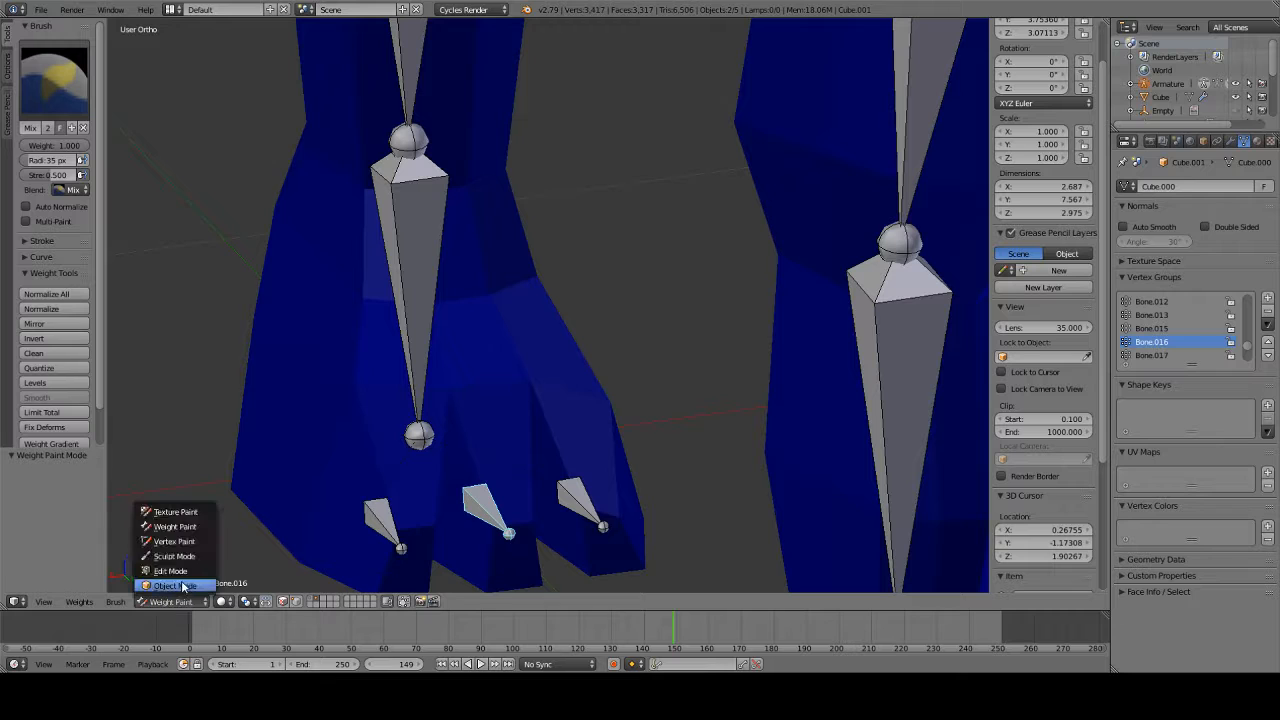
mouse_move(529, 437)
middle_mouse_down()
mouse_move(548, 485)
mouse_move(542, 366)
middle_mouse_up()
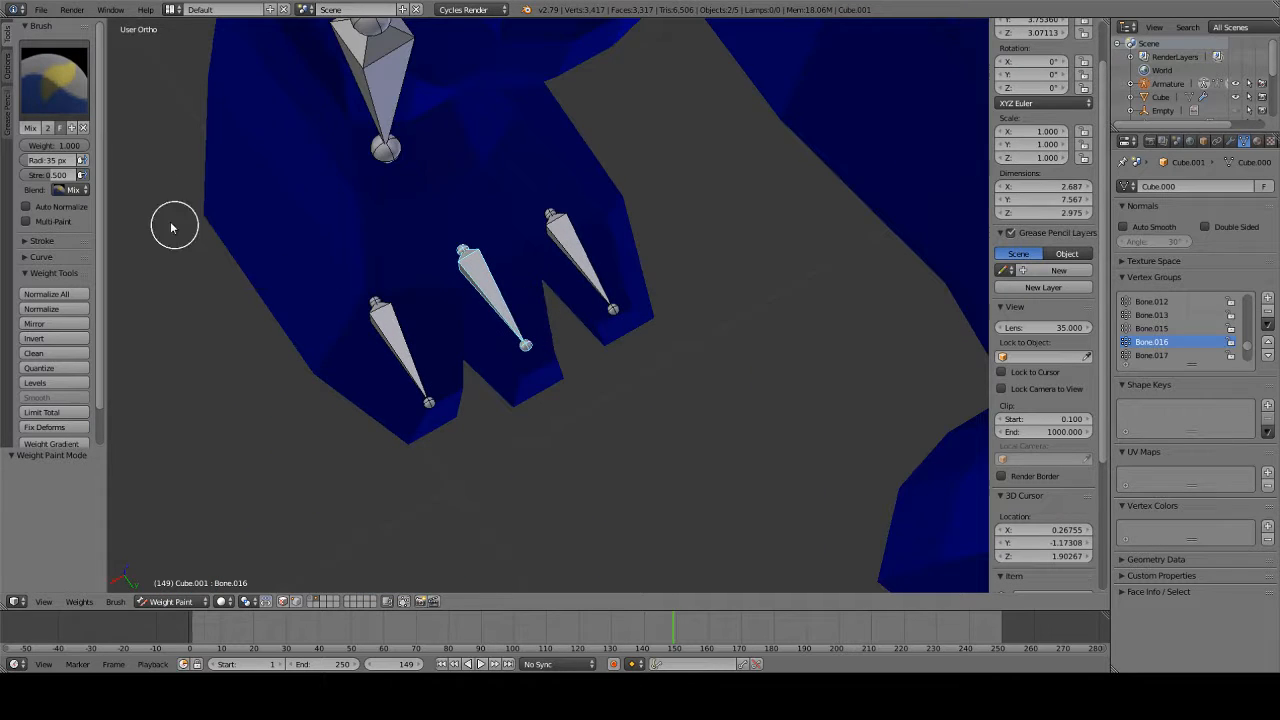
left_click_drag(68, 175, 108, 180)
mouse_move(581, 398)
left_mouse_down()
mouse_move(560, 371)
mouse_move(517, 403)
mouse_move(534, 371)
mouse_move(537, 385)
left_mouse_up()
- Paint the tip of Bone.015's toe with full weight, and return to Edit Mode with all vertices deselected
right_click(417, 368)
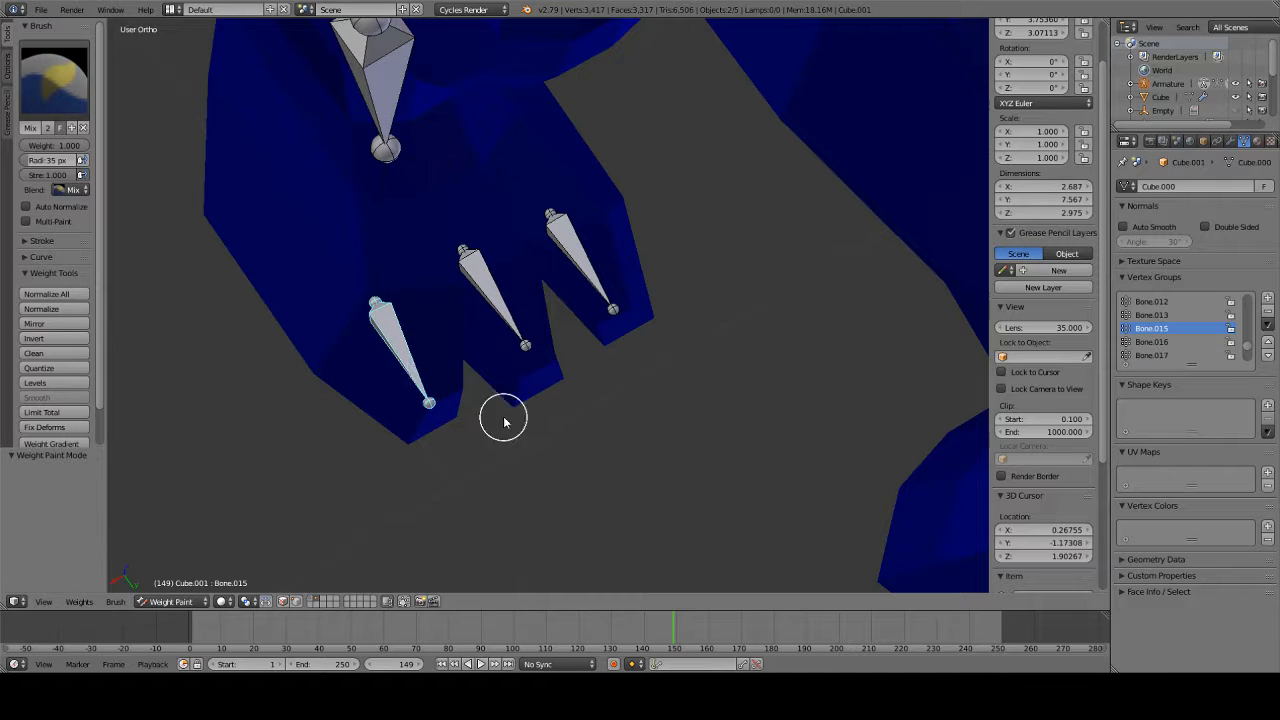
mouse_move(466, 409)
left_mouse_down()
mouse_move(380, 431)
mouse_move(455, 405)
mouse_move(443, 391)
left_mouse_up()
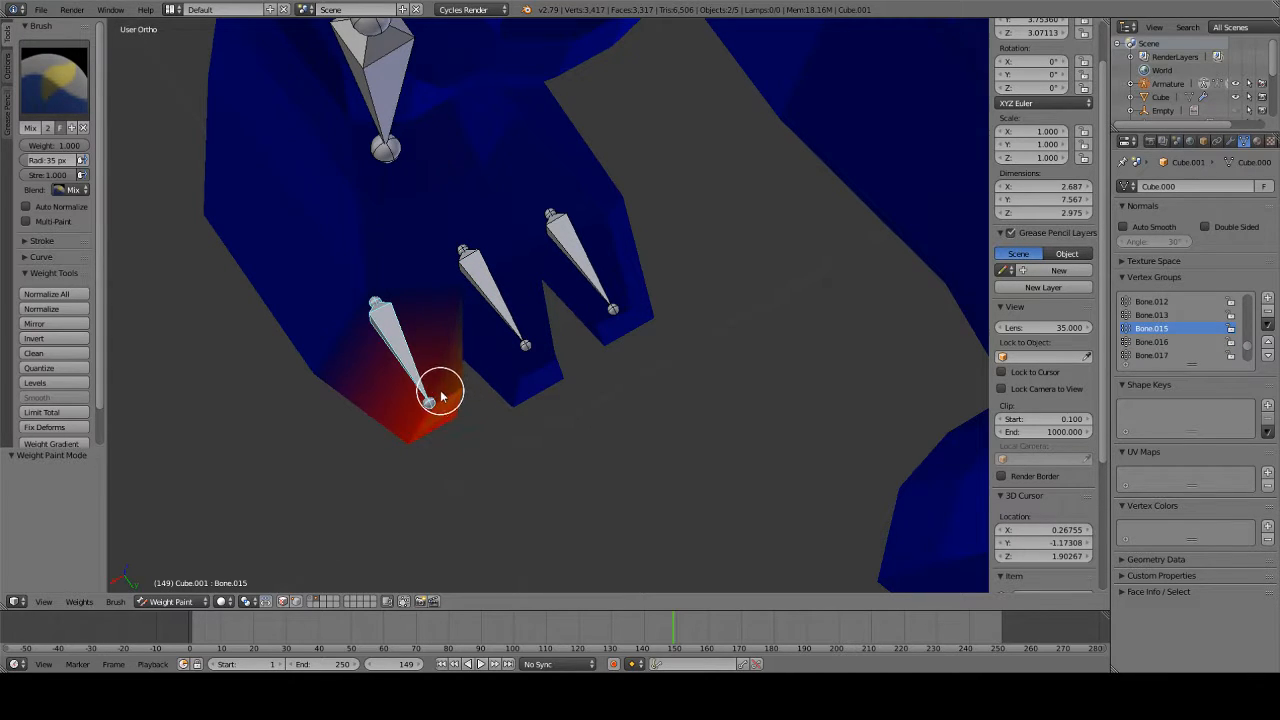
left_click(165, 608)
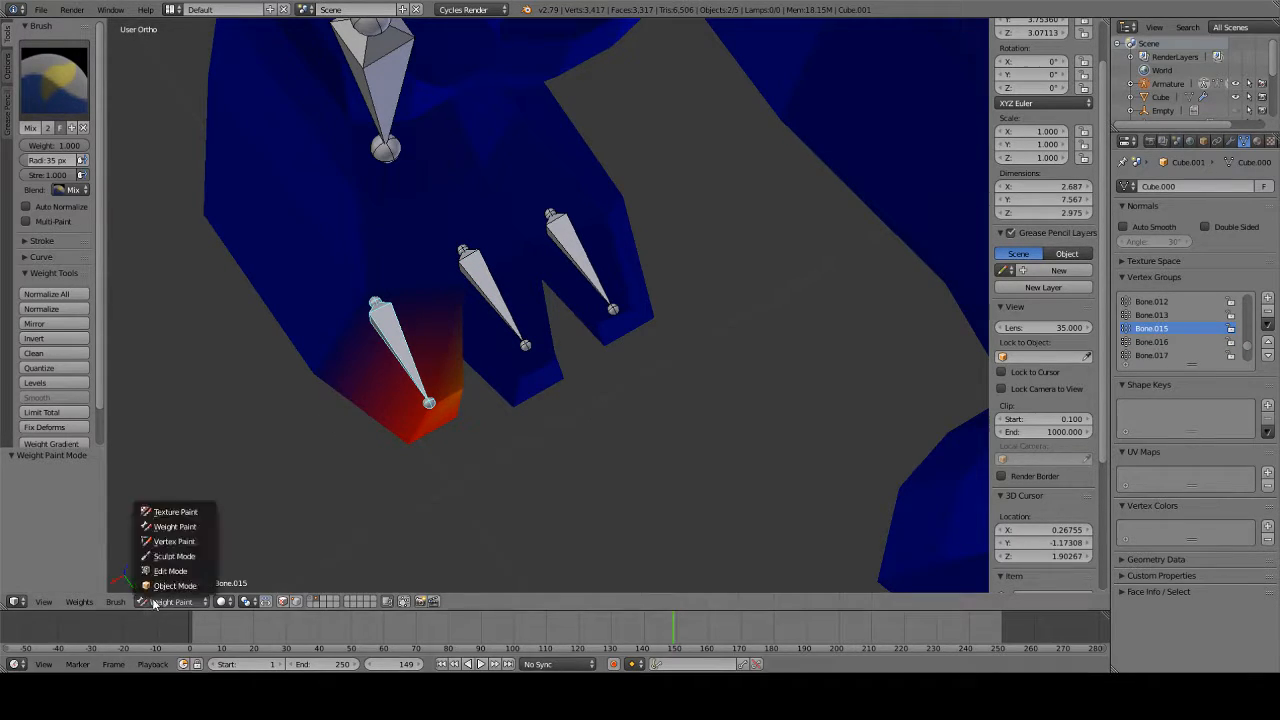
left_click(170, 569)
key("a")
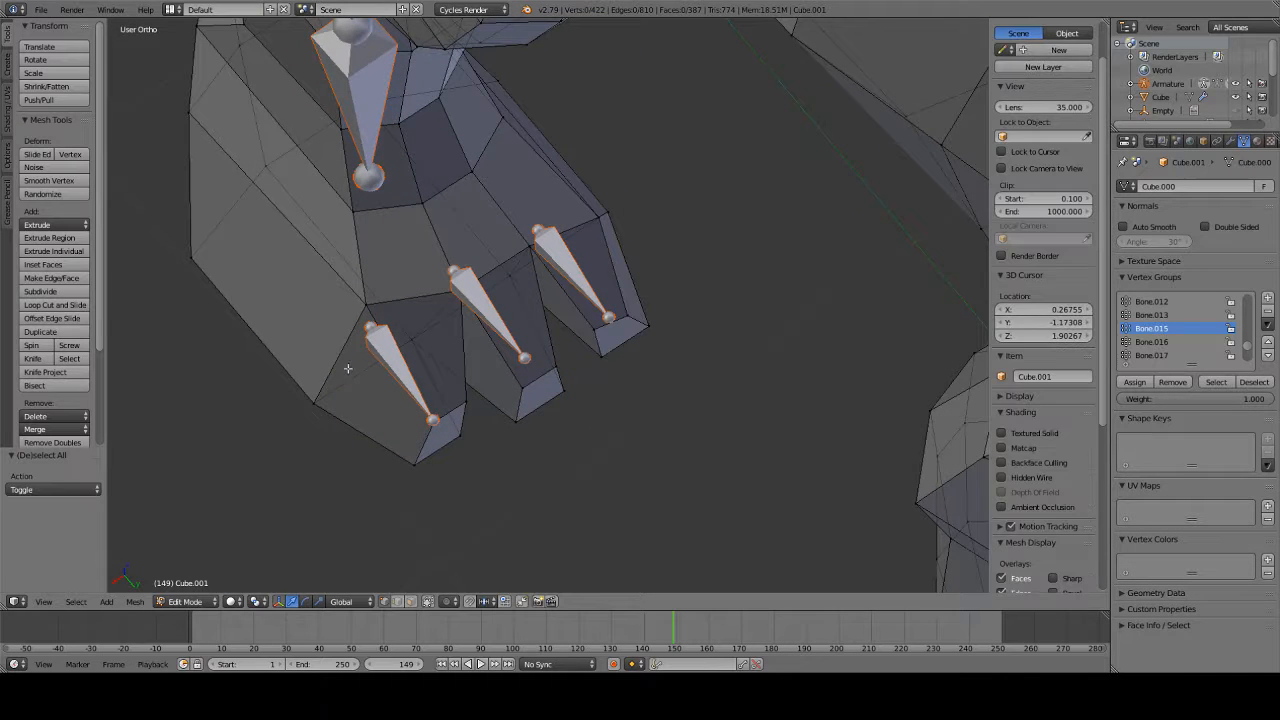
- Select the four vertices around the base of Bone.015's toe and assign them to Bone.015 with weight 0.500
right_click(315, 405)
right_click(369, 308, "shift")
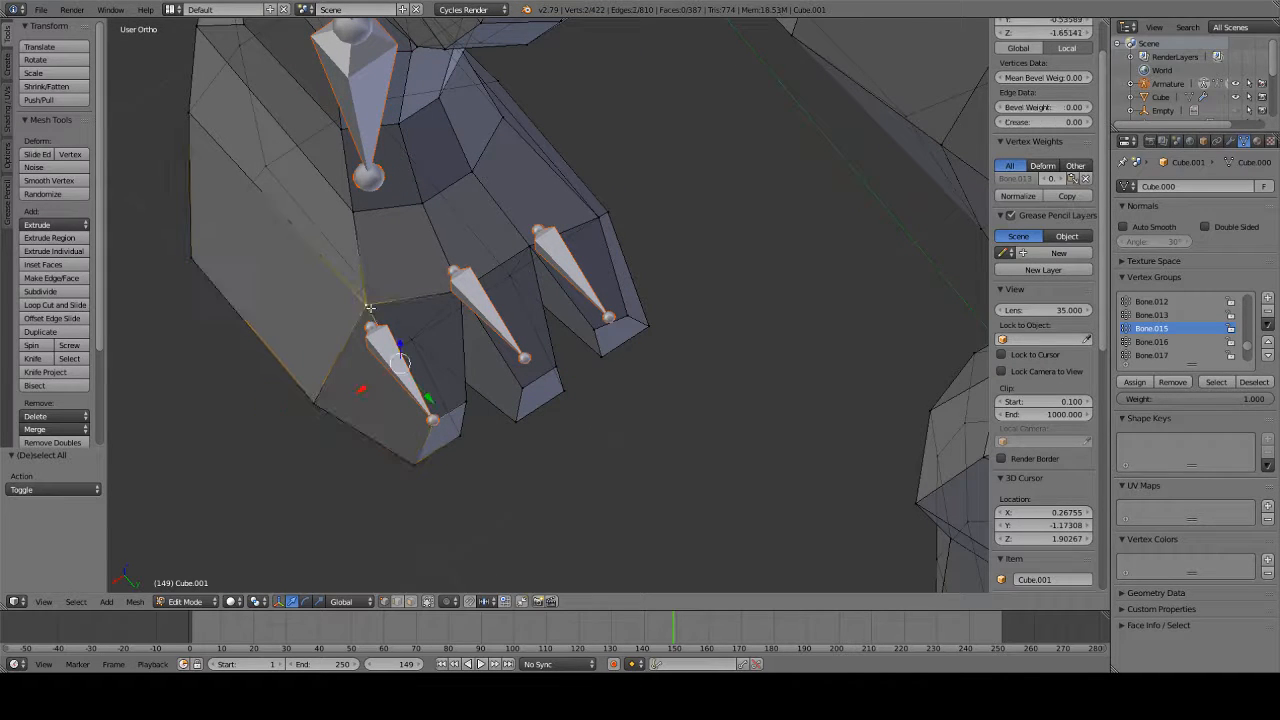
right_click(409, 343, "shift")
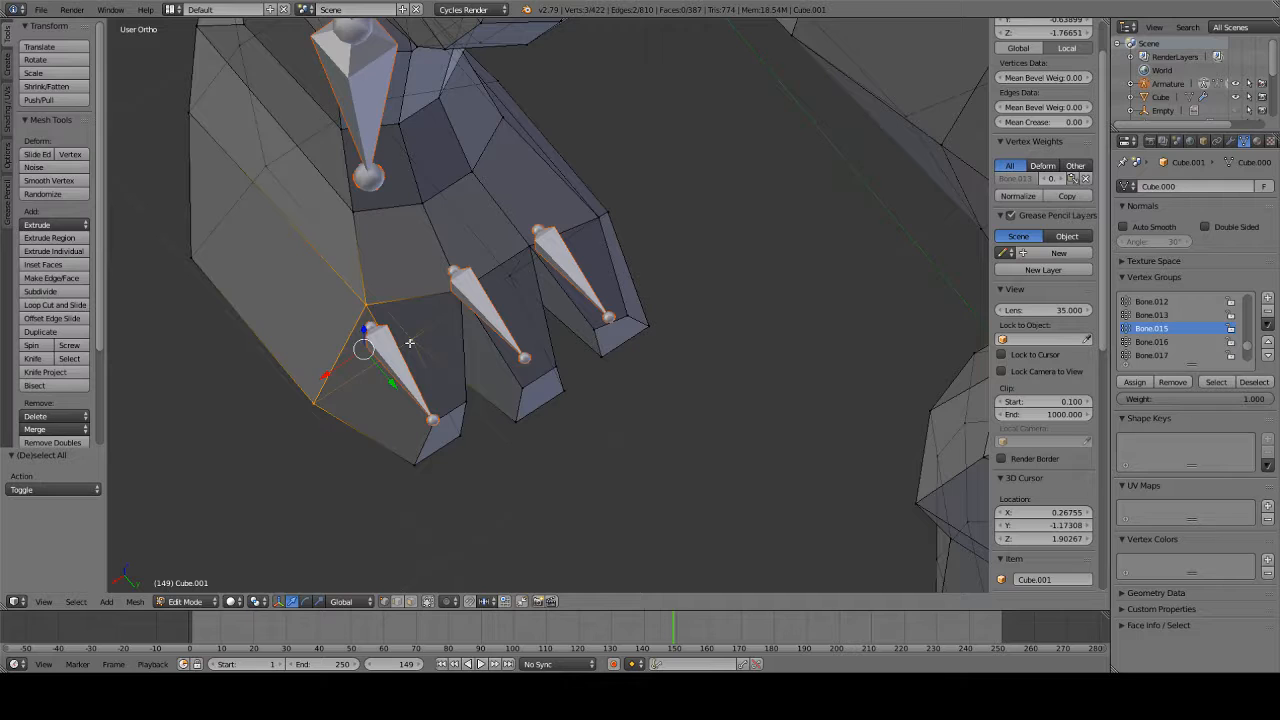
middle_click_drag(409, 343, 460, 297)
right_click(461, 287, "shift")
left_click_drag(1231, 401, 1181, 401)
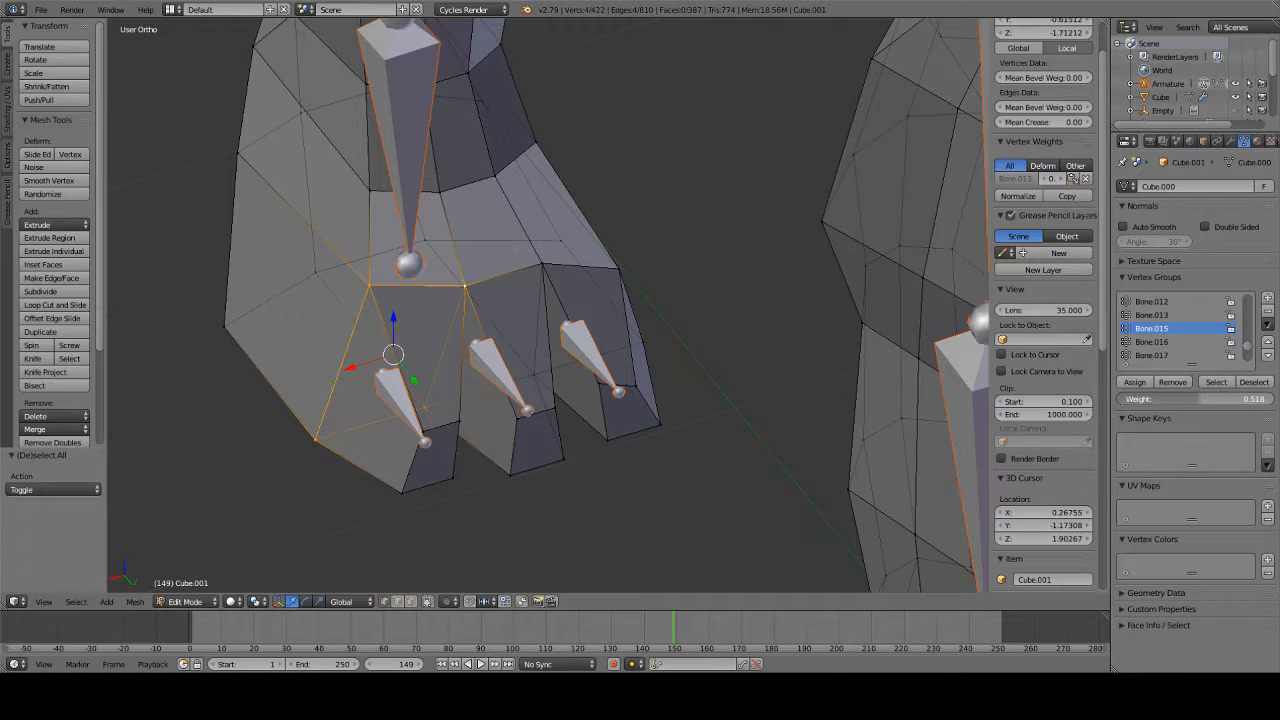
left_click(1145, 386)
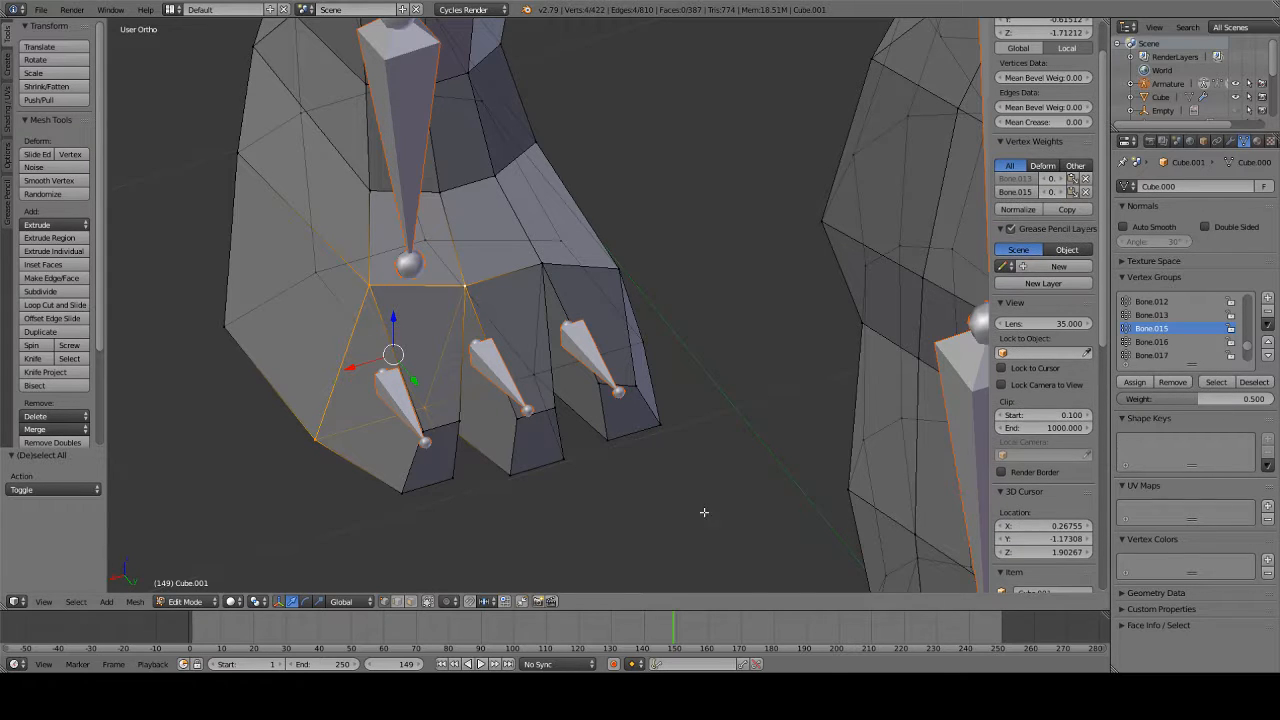
- Make Bone.016 the active vertex group and assign the four vertices around its toe's base with weight 0.500
left_click(181, 601)
left_click(193, 527)
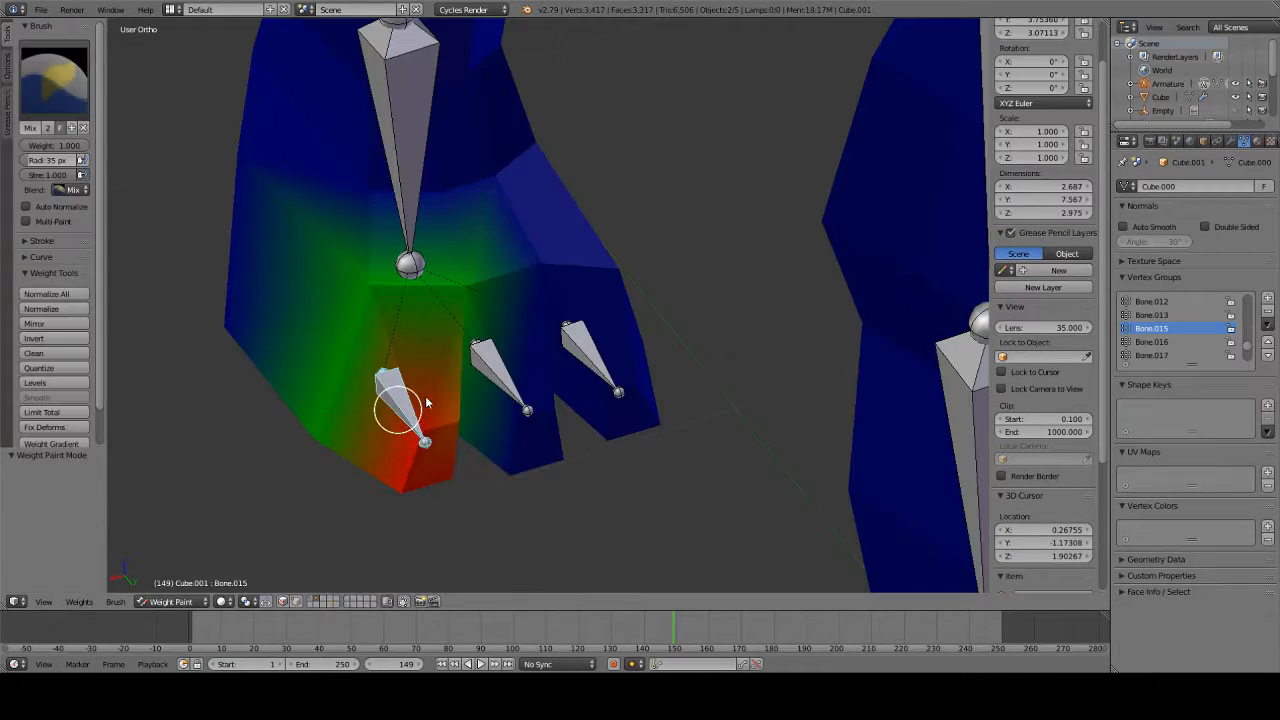
right_click(498, 381, "ctrl")
left_click(145, 602)
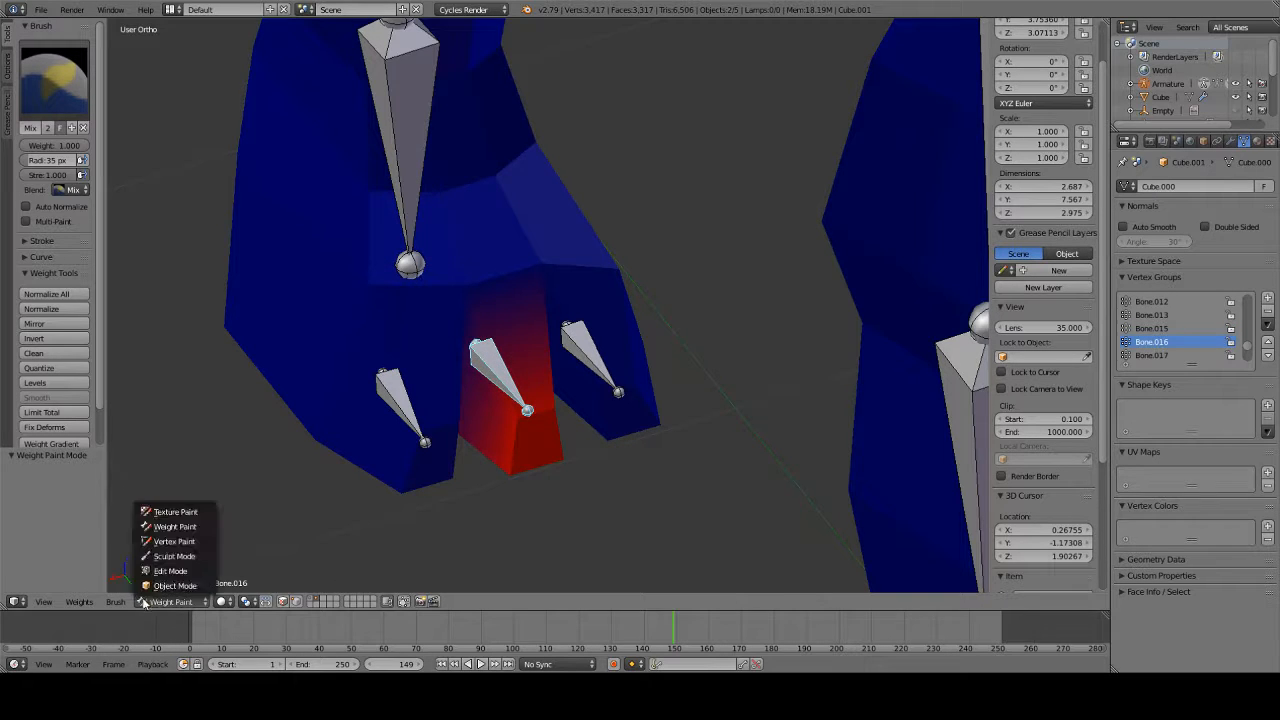
left_click(168, 571)
right_click(471, 285)
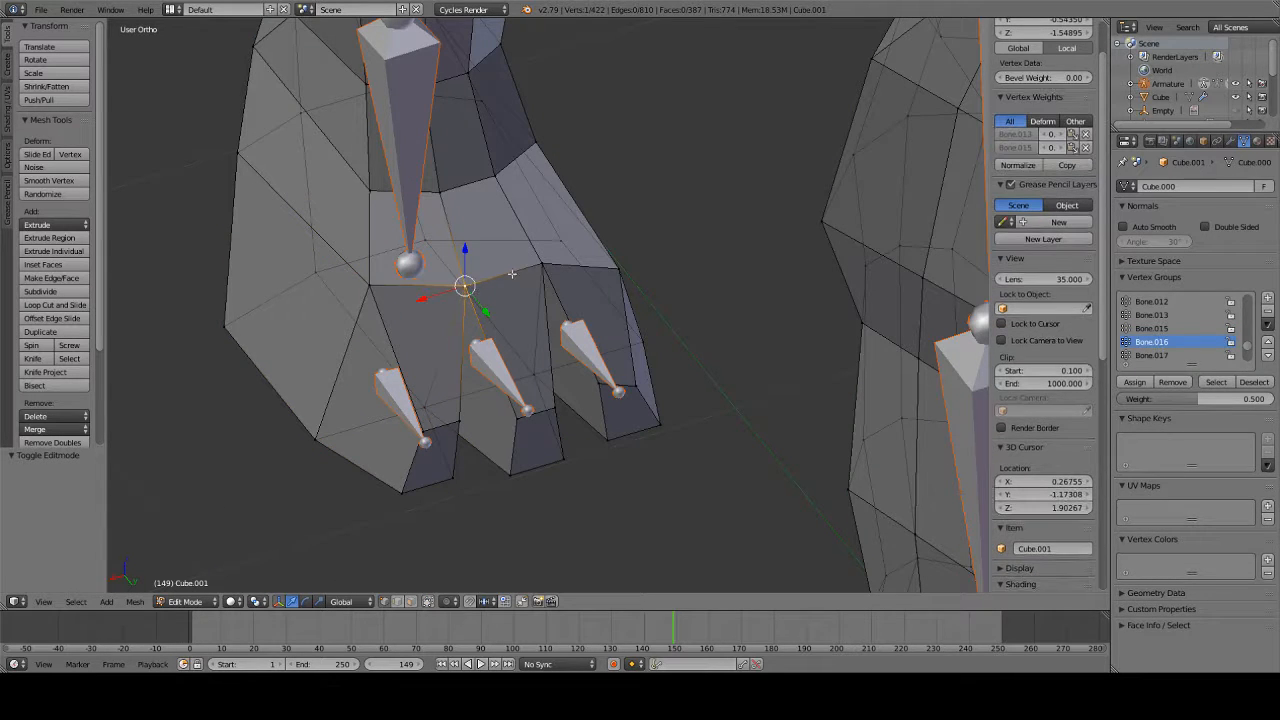
right_click(542, 266, "shift")
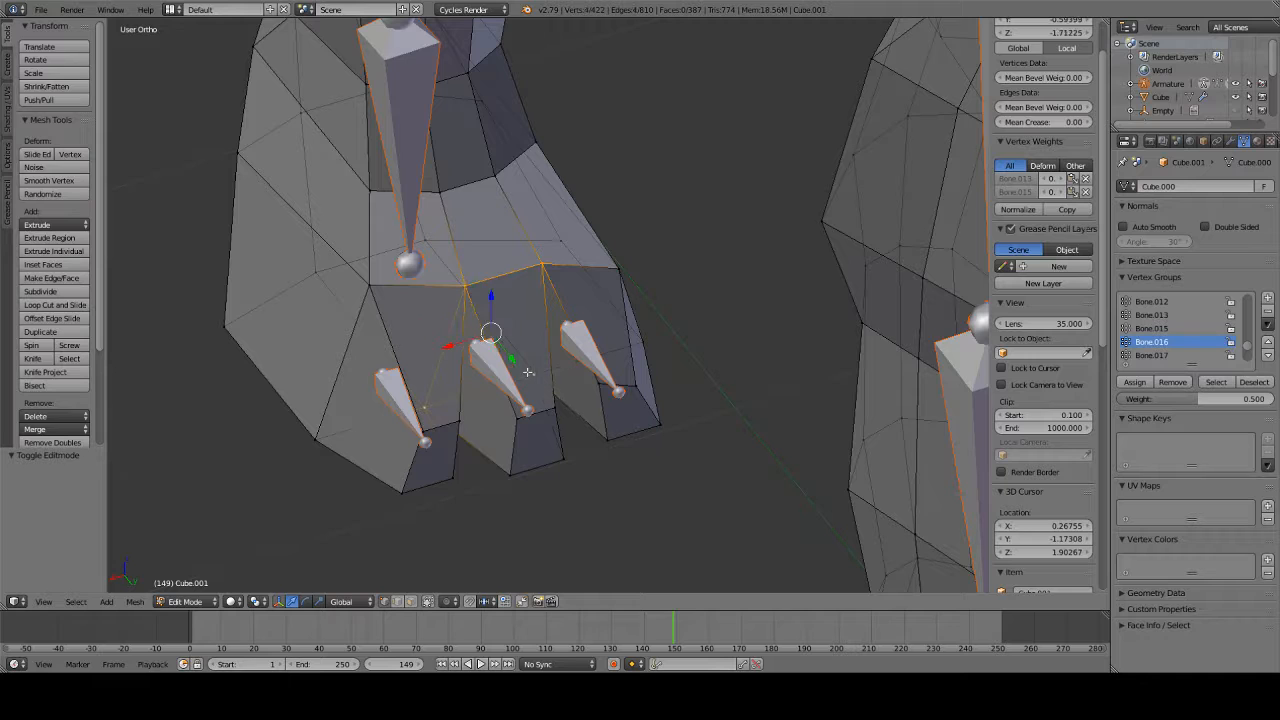
left_click(1135, 383)
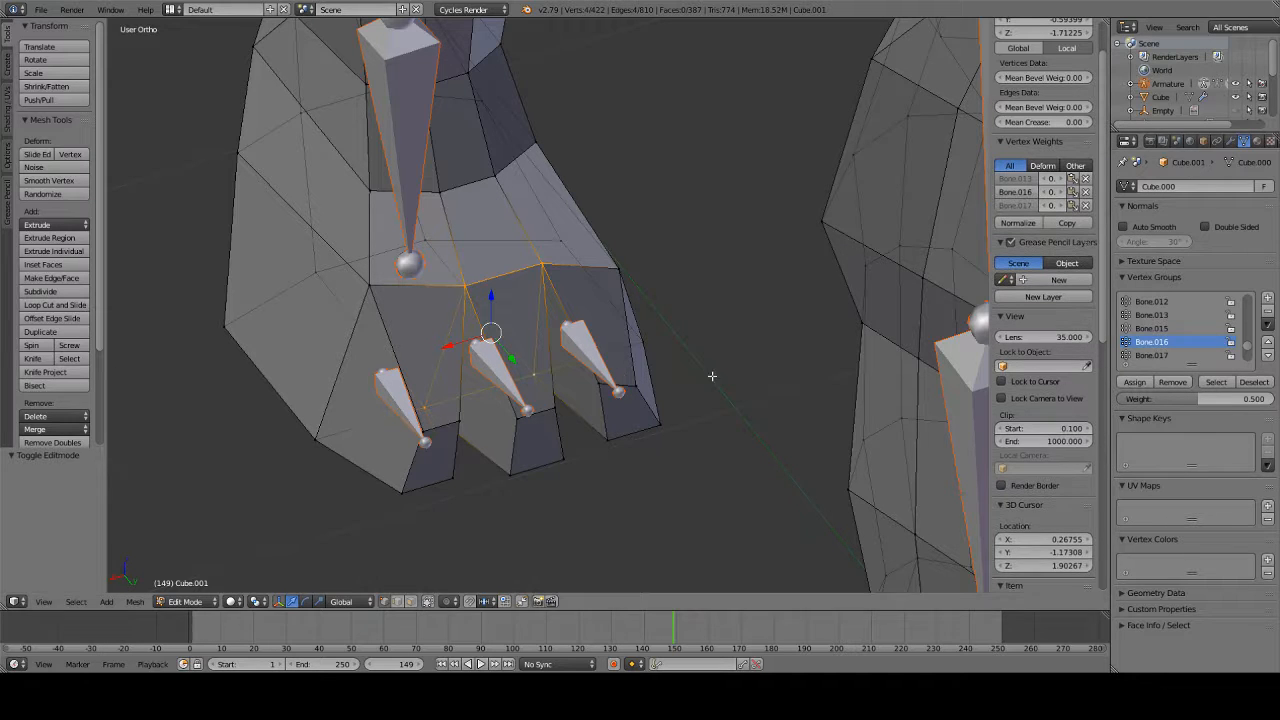
- Check Bone.016's toe weights in Weight Paint mode with a test rotation, and cancel the rotation
scroll(598, 376, "down", 8)
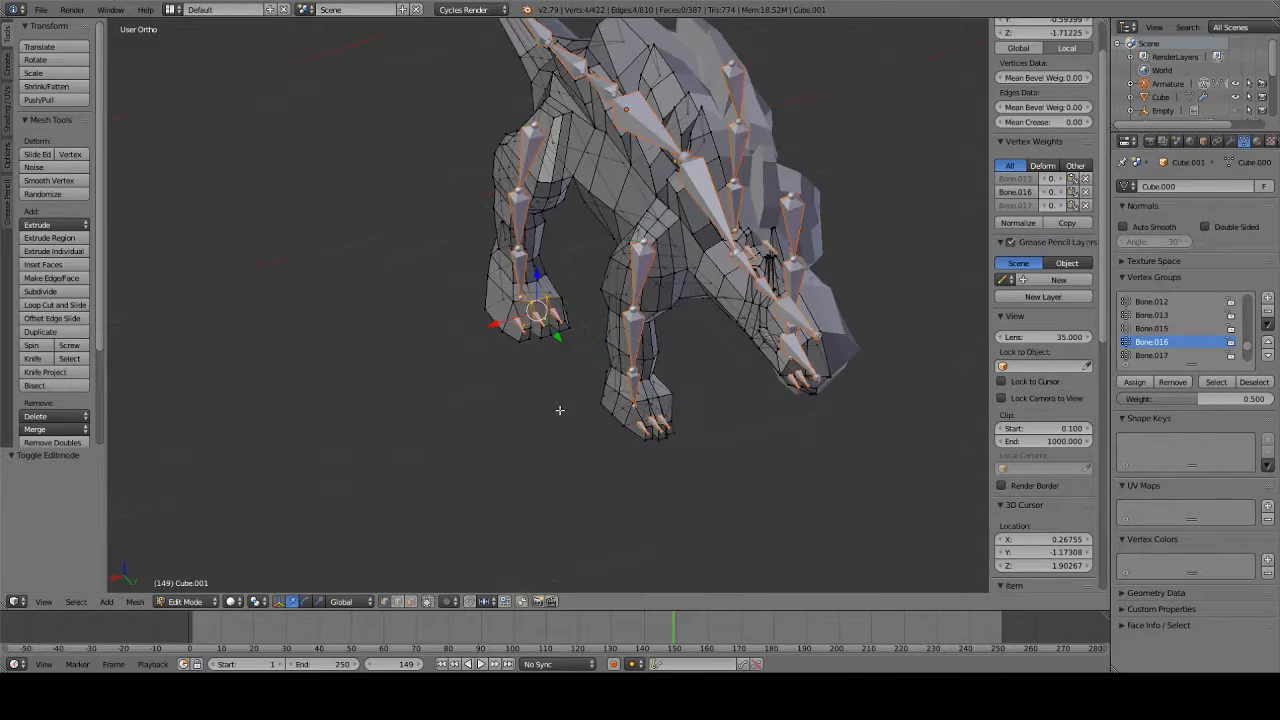
left_click(206, 601)
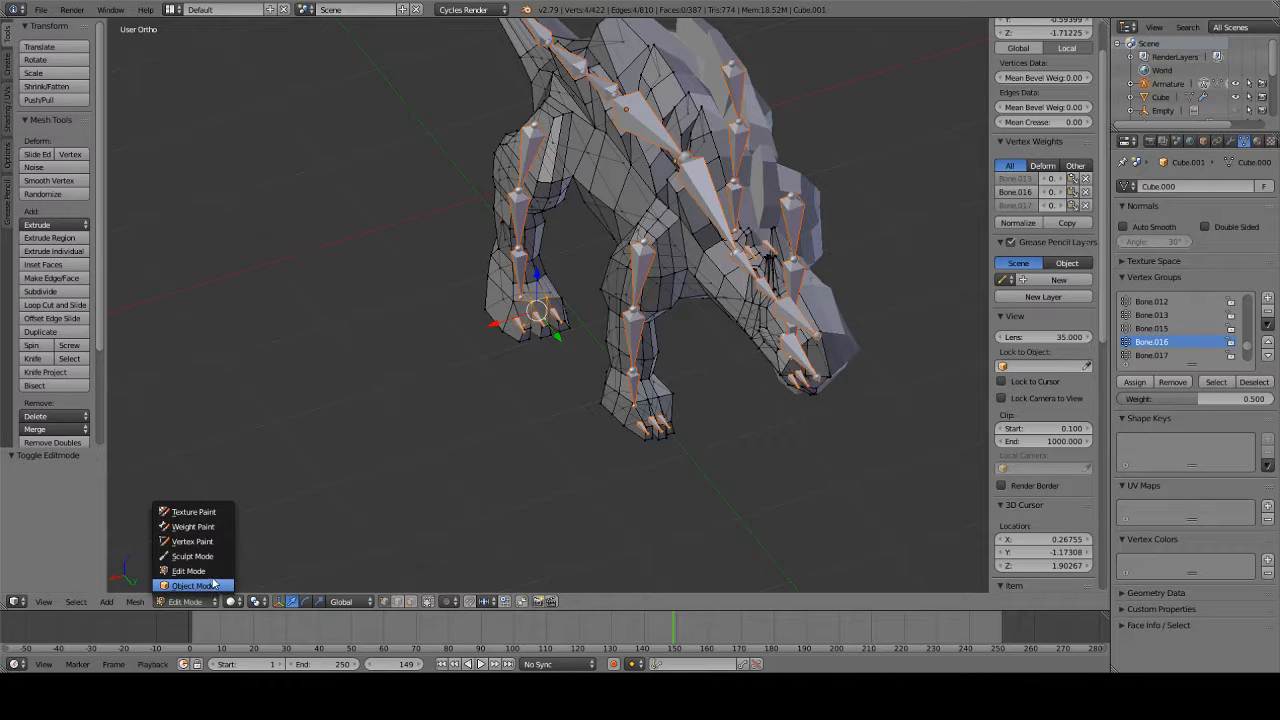
left_click(195, 526)
scroll(400, 386, "up", 6)
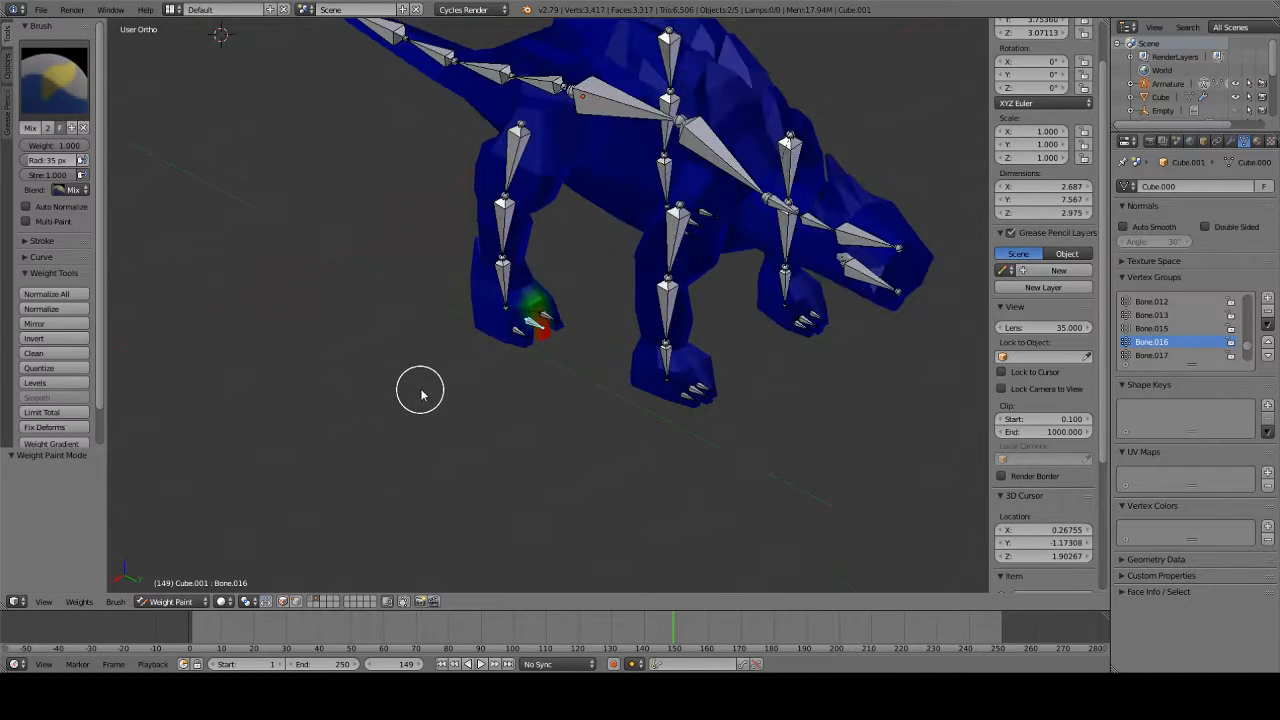
middle_click_drag(555, 365, 706, 306)
key("r")
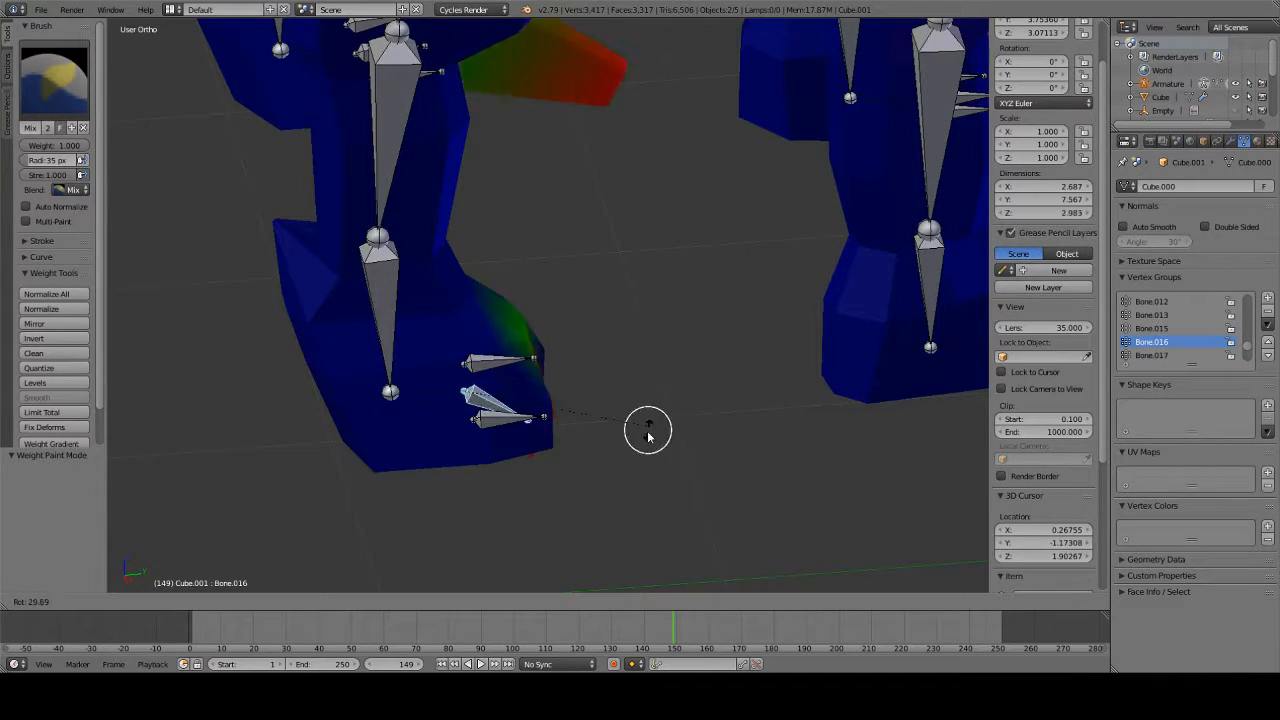
key("Escape")
- Check how Bone.015 deforms its toe with test rotations, including one from the side, and cancel them
middle_click_drag(571, 286, 449, 403)
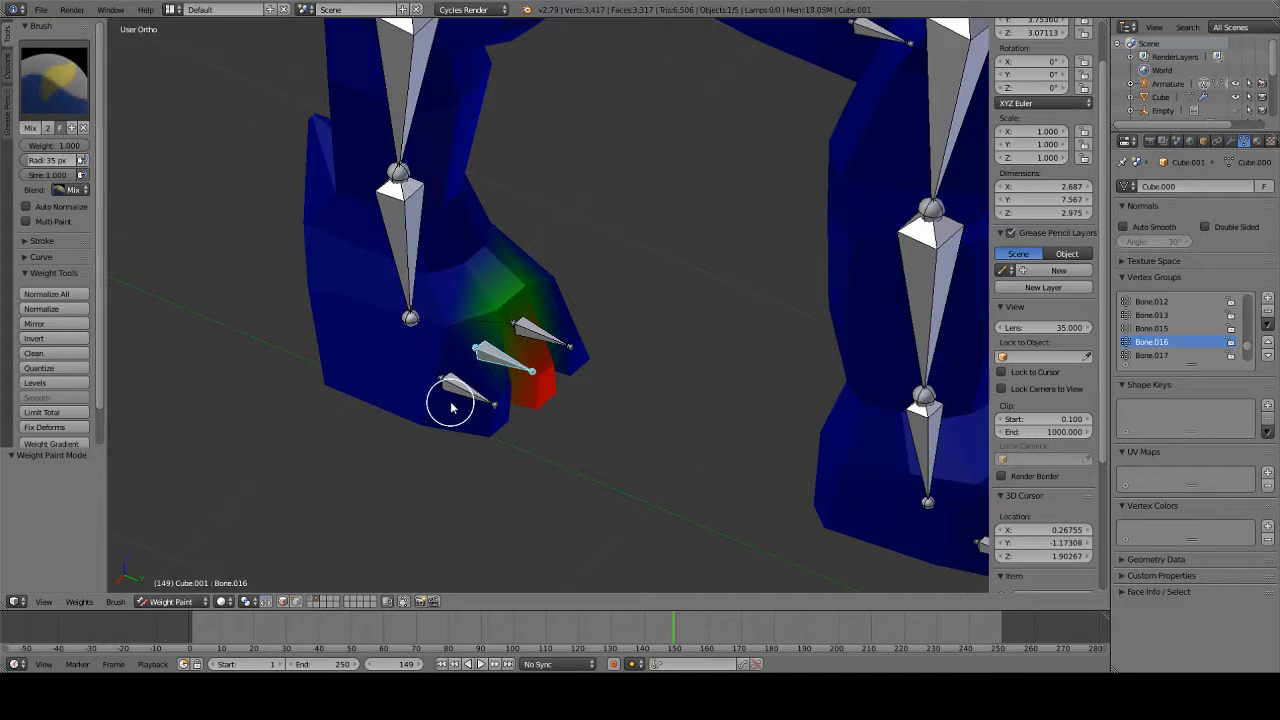
right_click(459, 400)
key("r")
key("Escape")
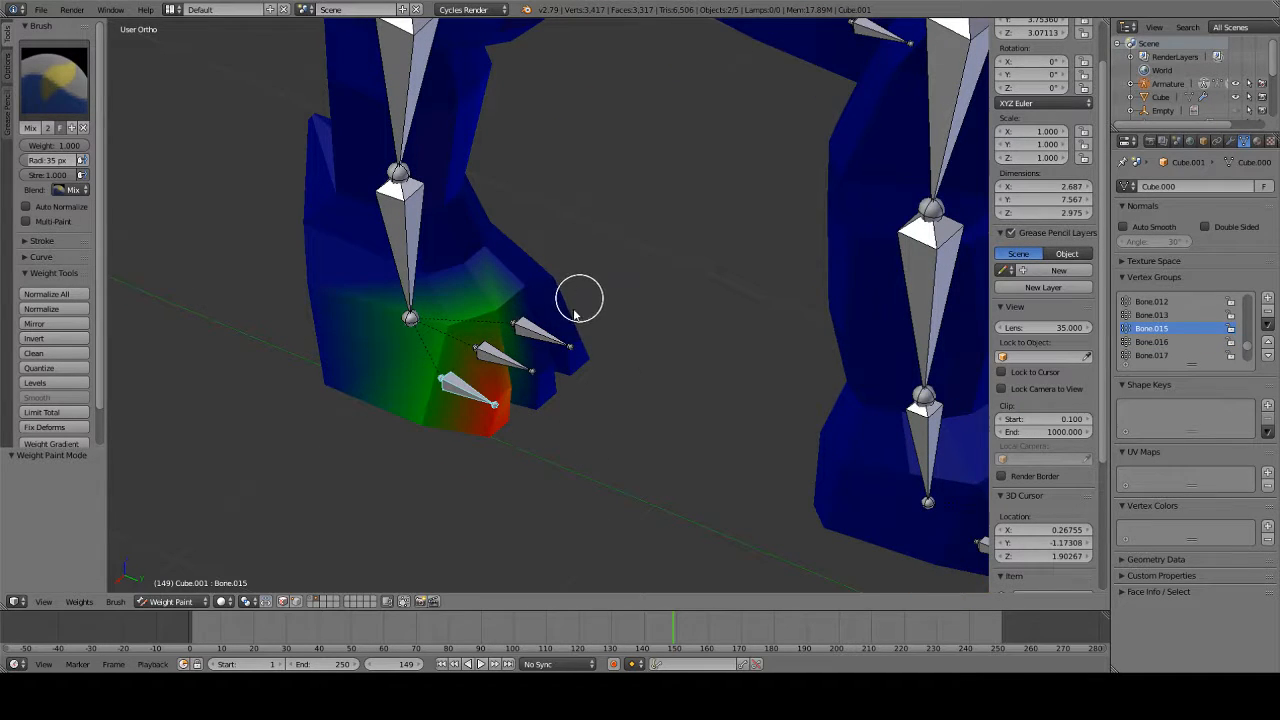
middle_click_drag(575, 343, 614, 280)
key("r")
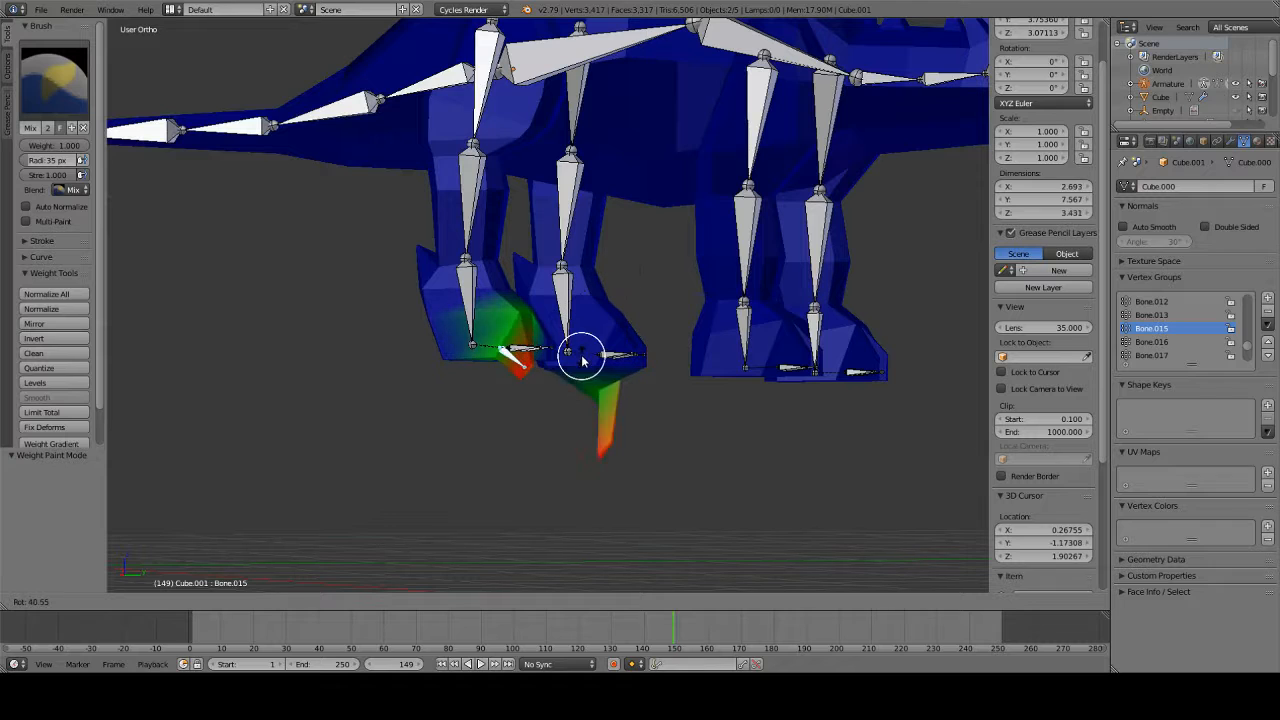
key("Escape")
- Check Bone.017's toe weights with a test rotation, and cancel the rotation
middle_click_drag(574, 354, 529, 400)
scroll(572, 355, "up", 3)
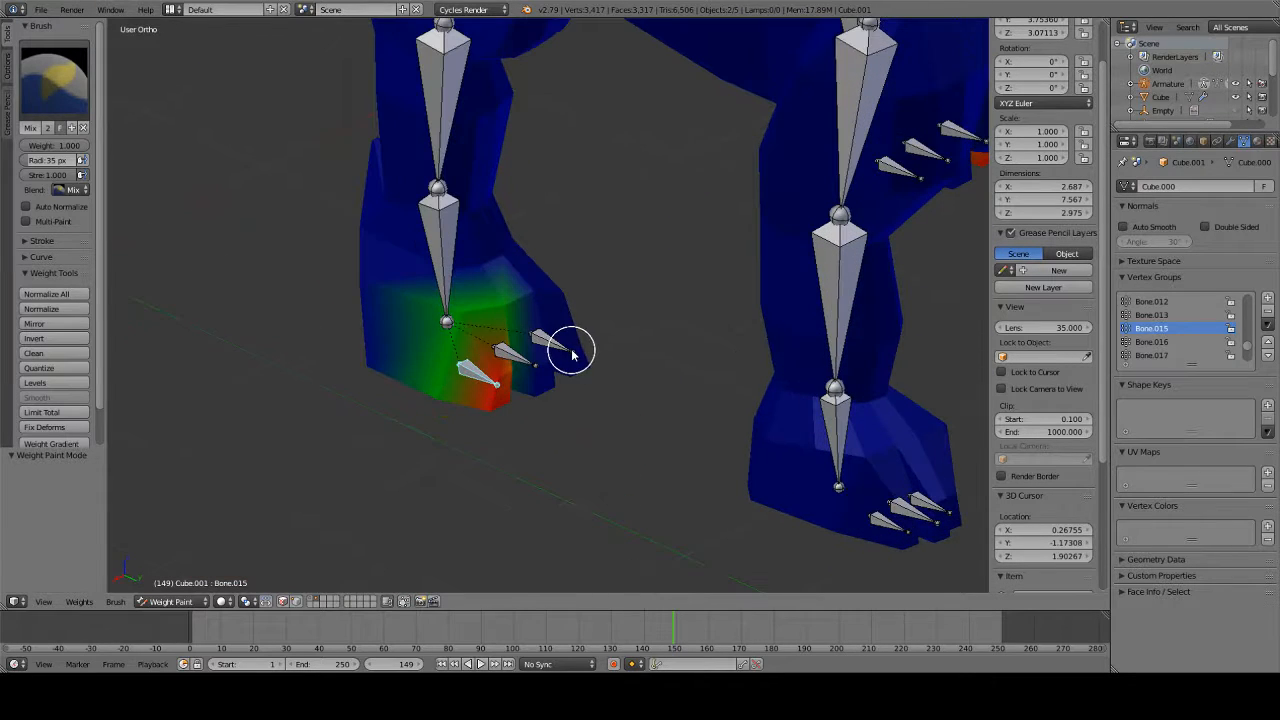
right_click(560, 350, "ctrl")
key("r")
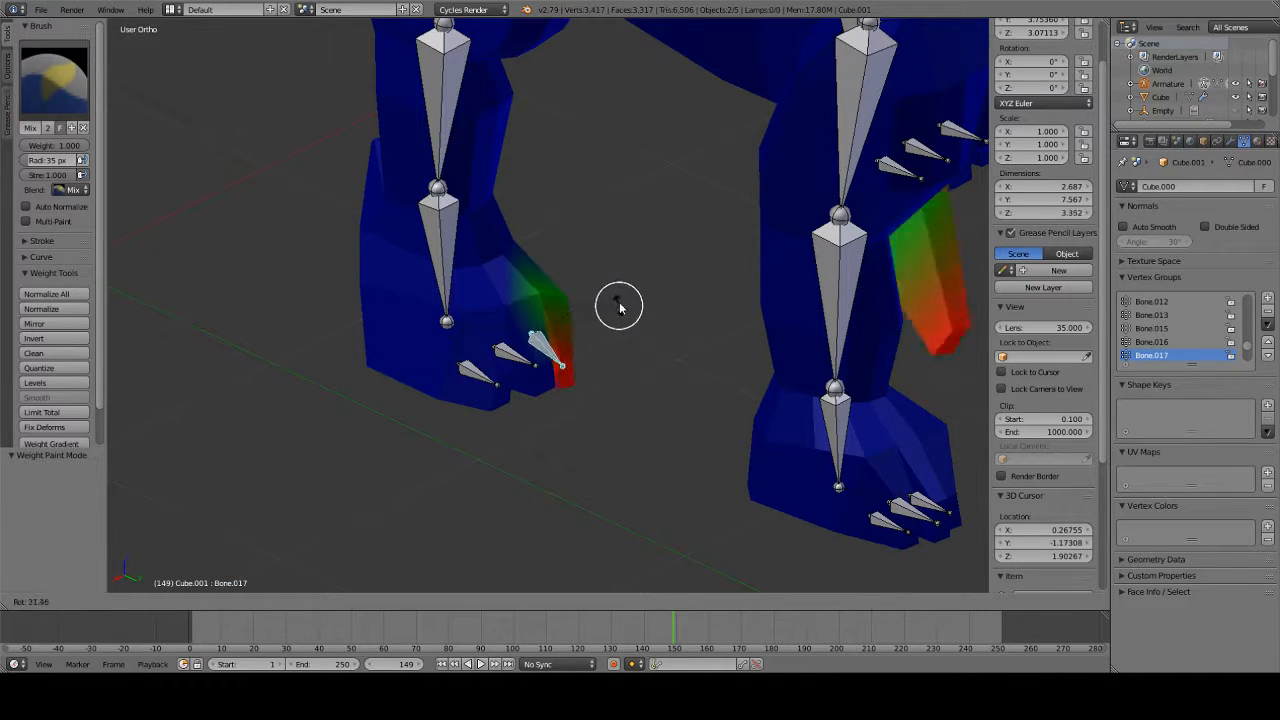
key("Escape")
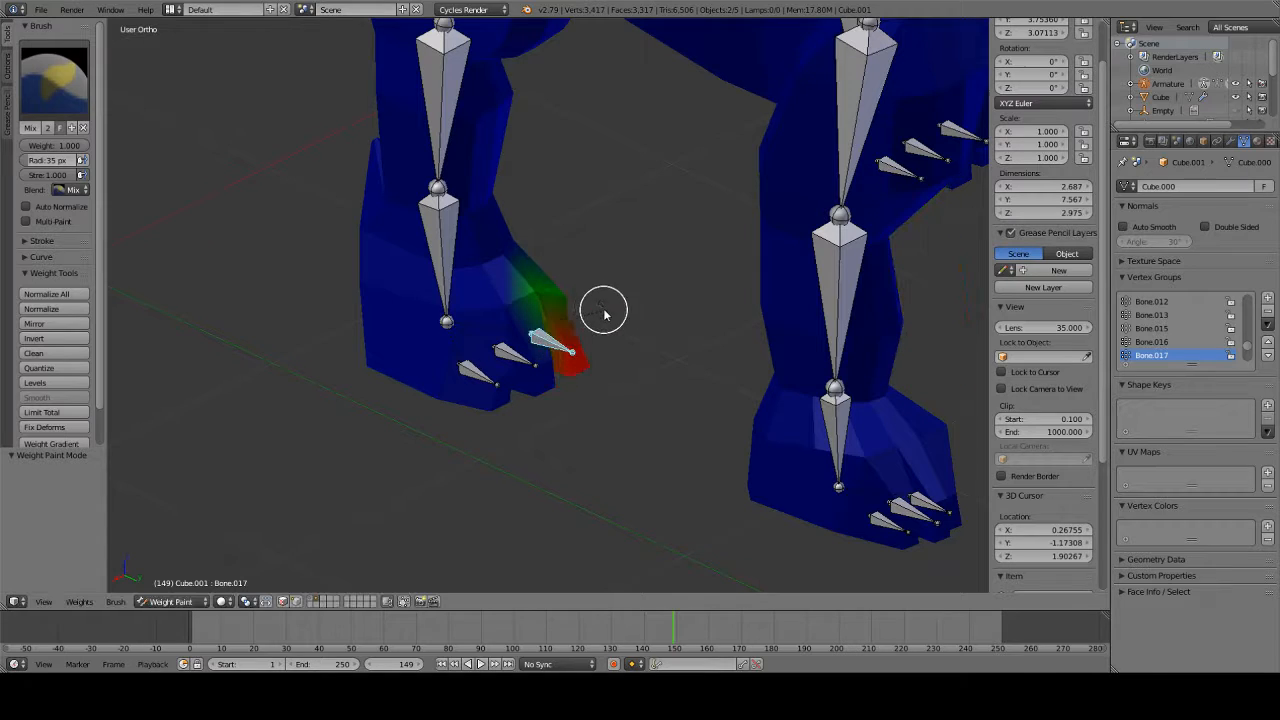
- Test-rotate foot bone Bone.013 to check that the foot and toes follow it, and cancel the rotation
right_click(452, 257, "ctrl")
key("r")
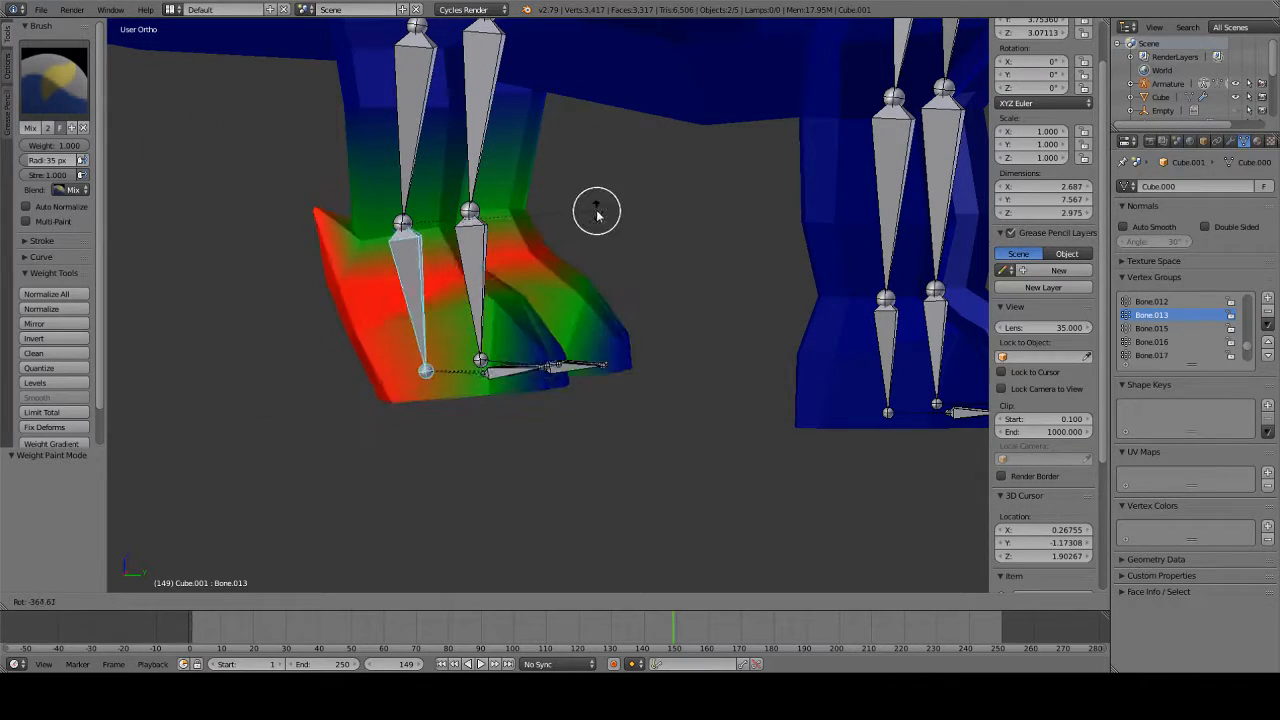
right_click(506, 322)
- Check the lower hind-leg deformation by test-rotating Bone.012 forward and backward, cancelling each rotation
scroll(475, 190, "down", 4)
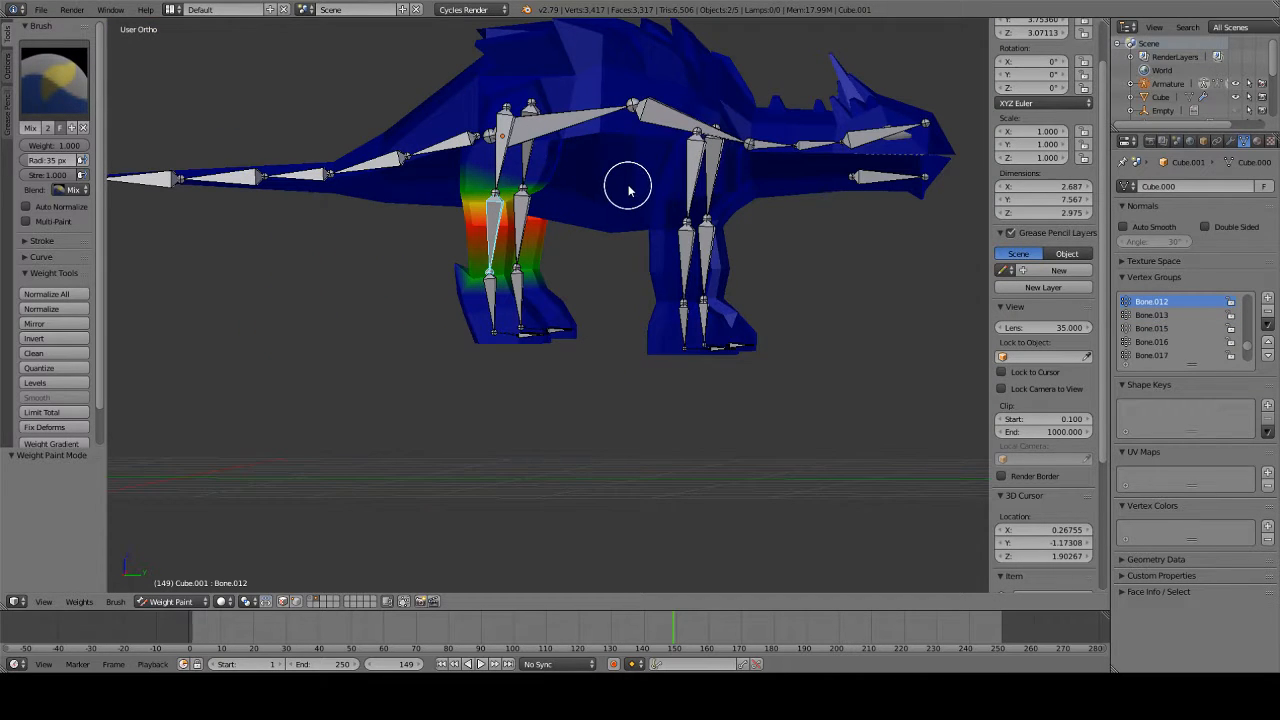
key("r")
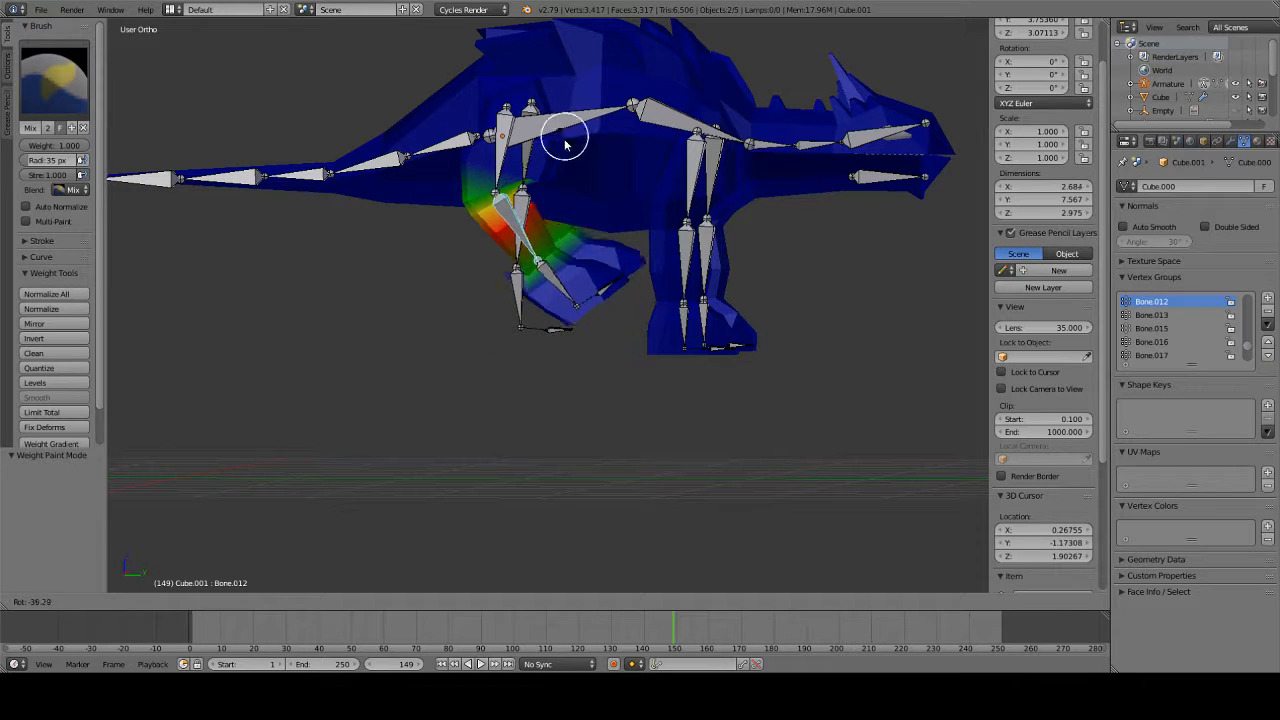
right_click(553, 241)
scroll(555, 235, "up", 6)
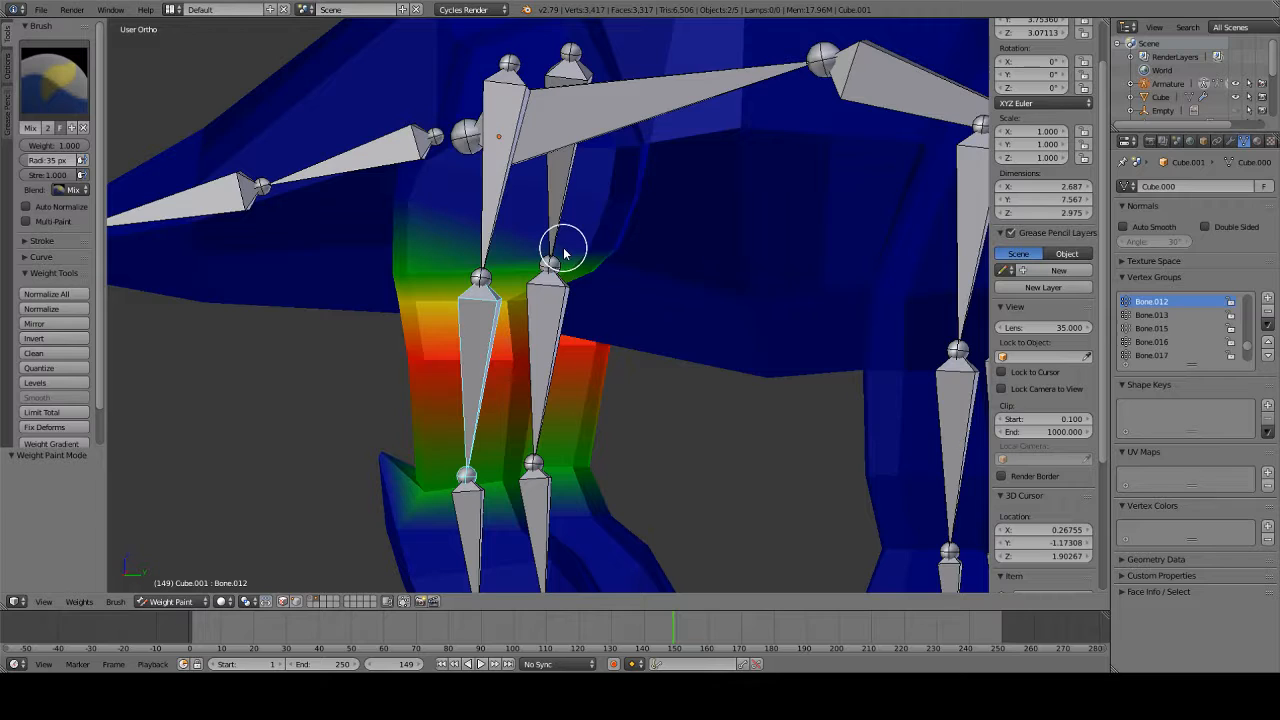
scroll(581, 297, "down", 6)
key("r")
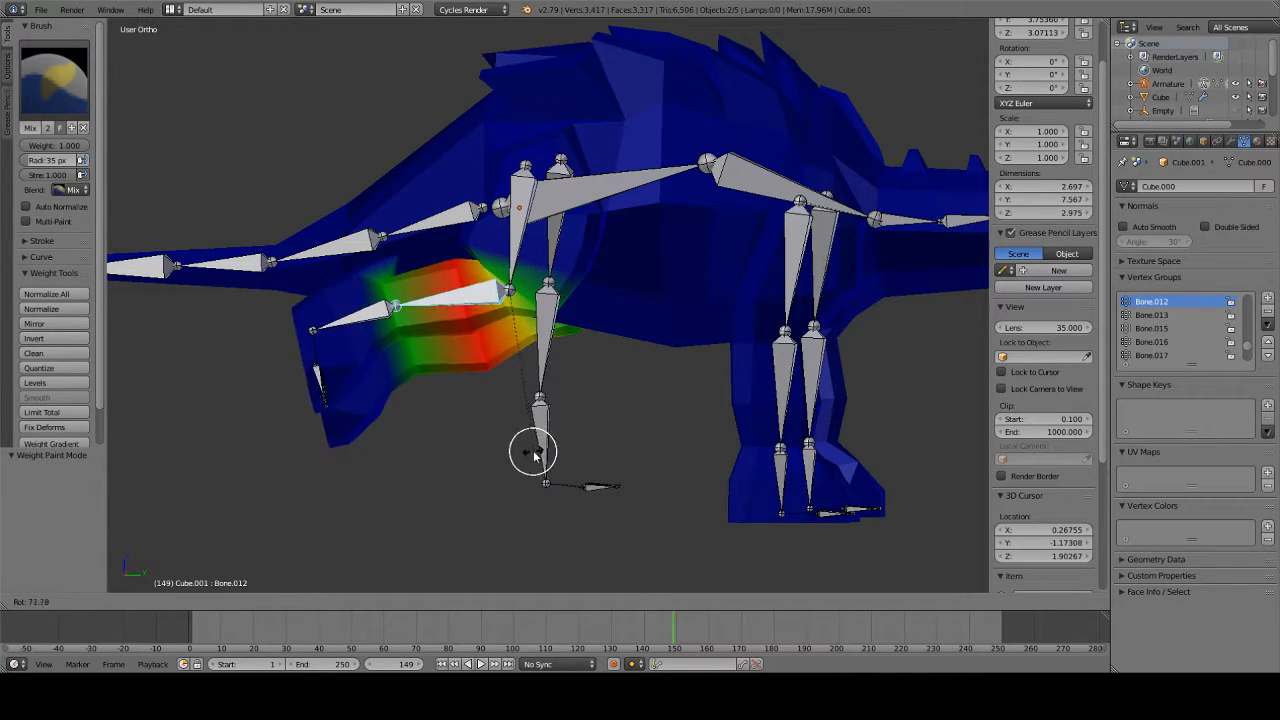
right_click(570, 357)
- Check the hind thigh's weights with a test rotation of Bone.011, and cancel the rotation
right_click(524, 222)
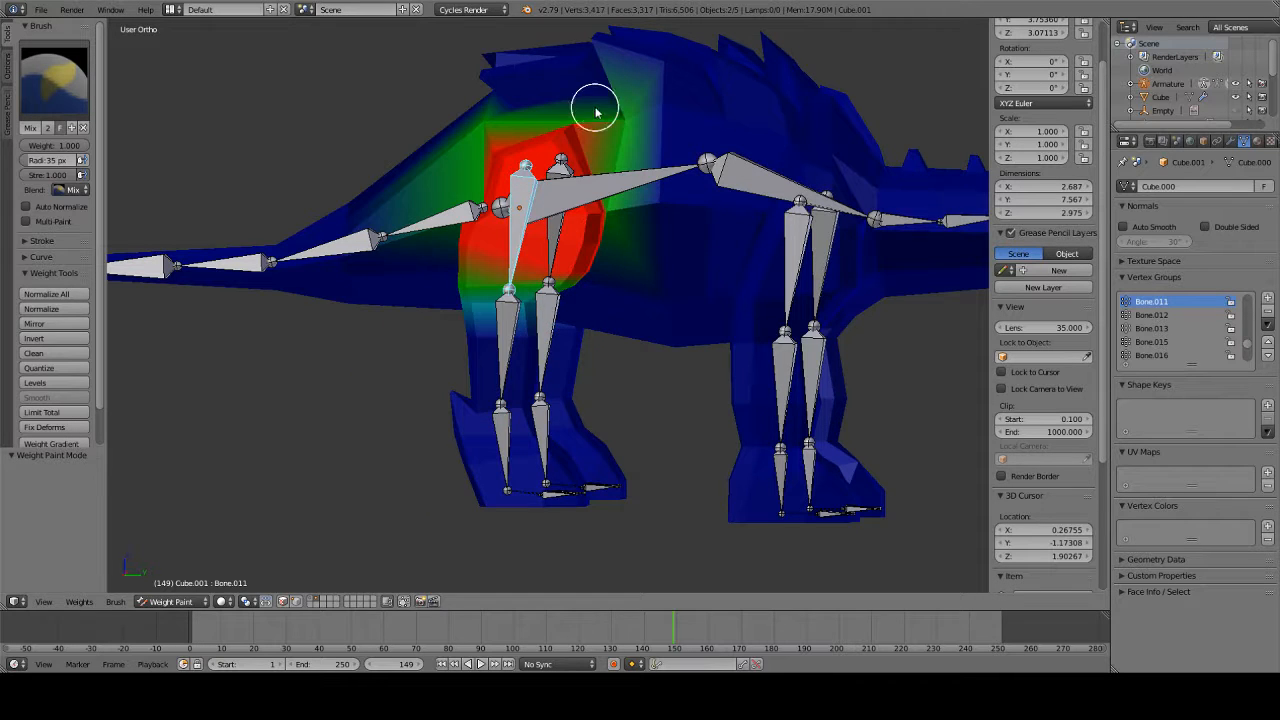
key("r")
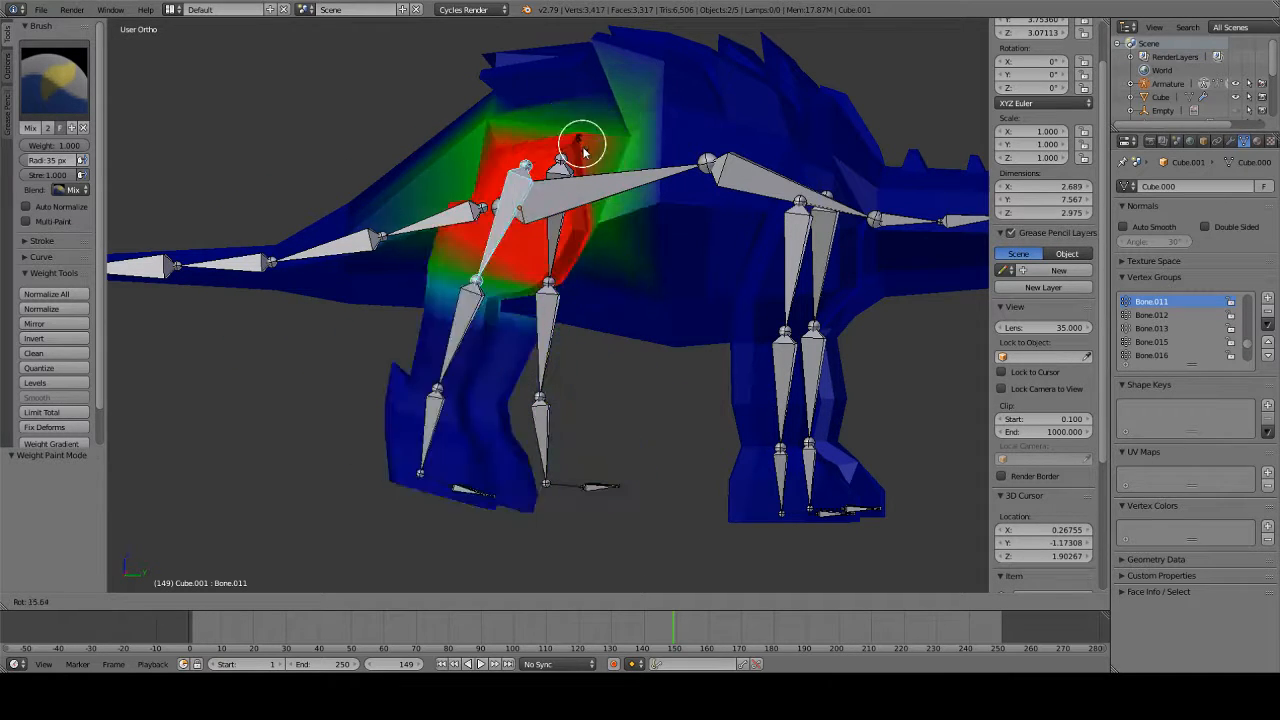
left_click(622, 195)
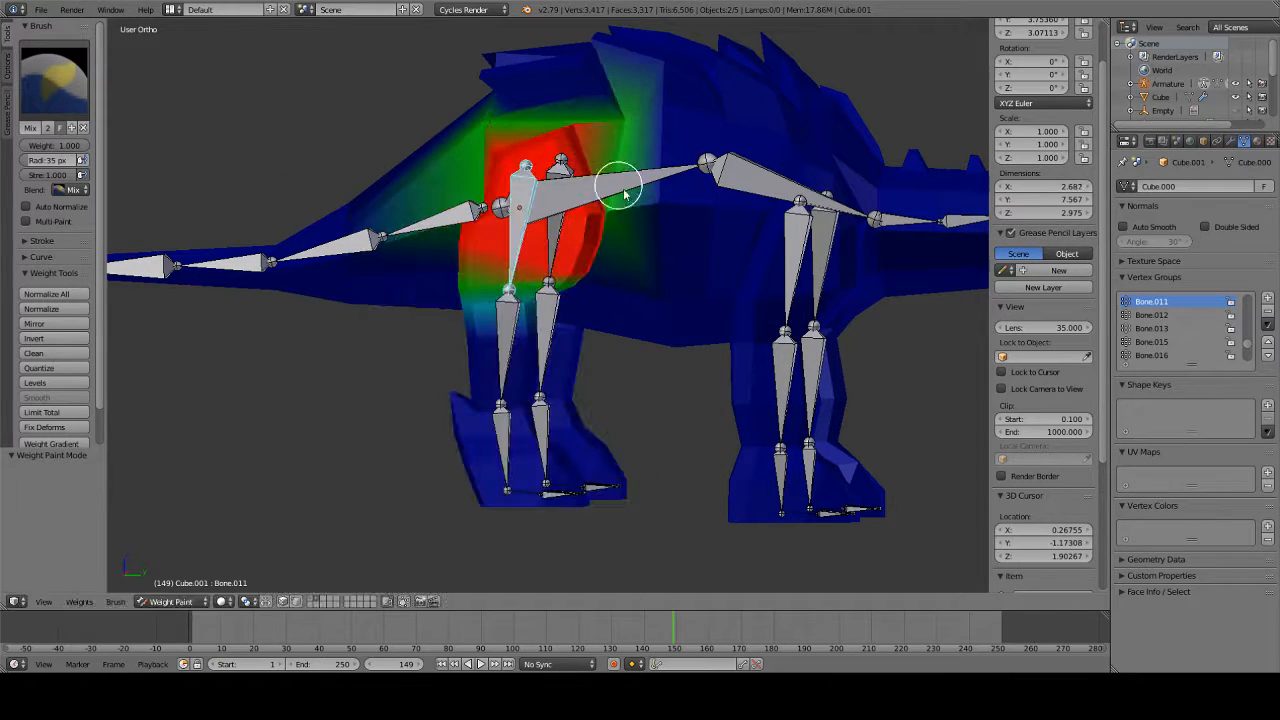
- Make front-leg bone Bone.014's vertex group active and open the mesh in Edit Mode with selection limited to visible geometry
right_click(800, 258)
middle_click_drag(794, 251, 686, 309)
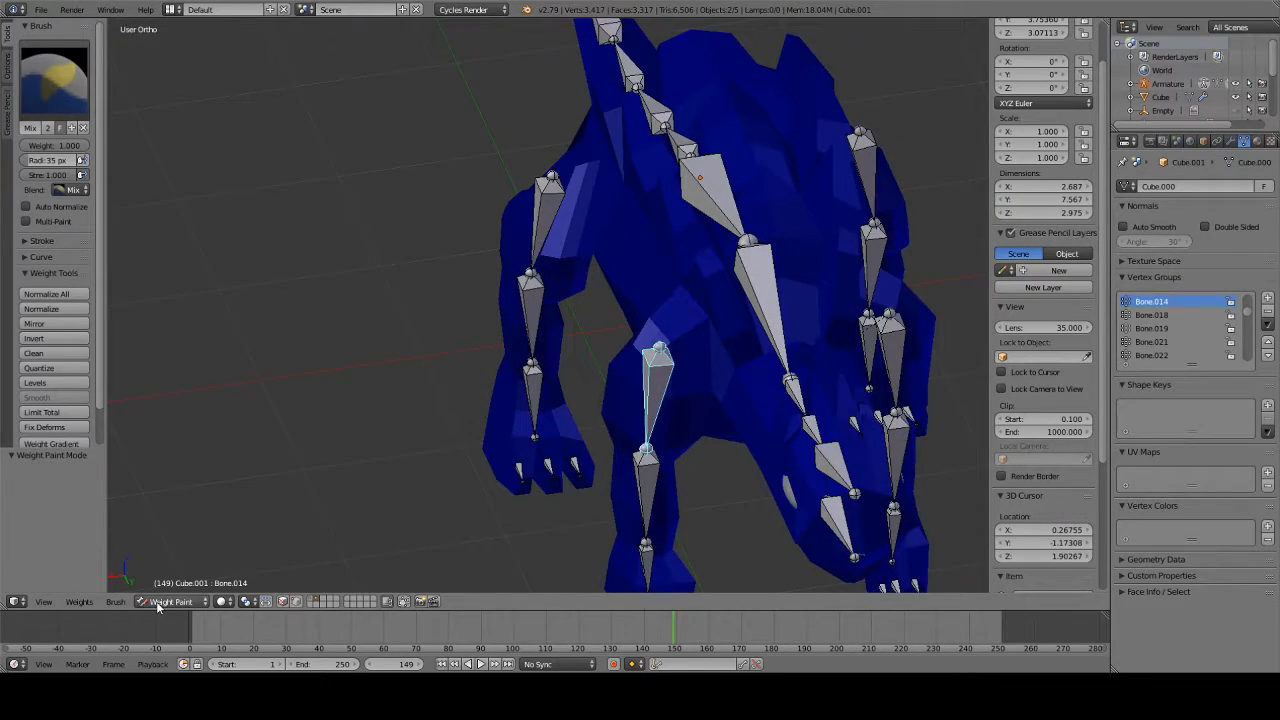
left_click(157, 603)
left_click(168, 570)
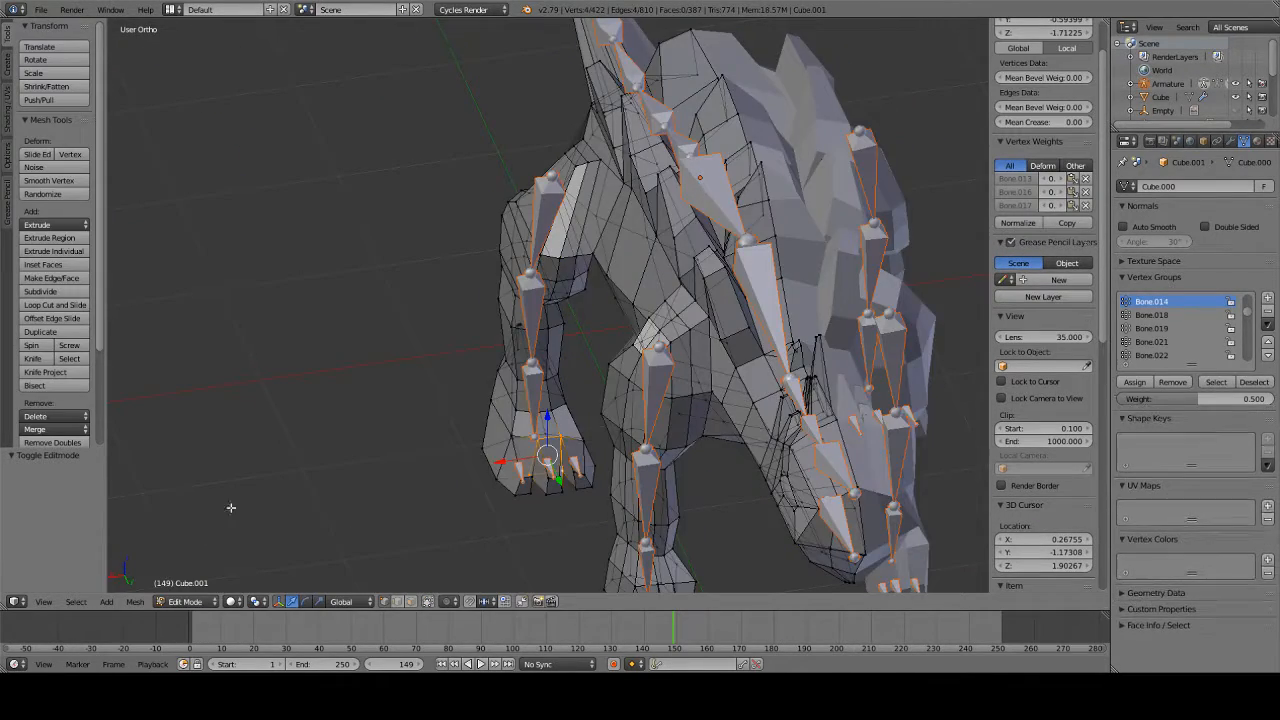
middle_click_drag(229, 509, 345, 376)
scroll(466, 286, "up", 6)
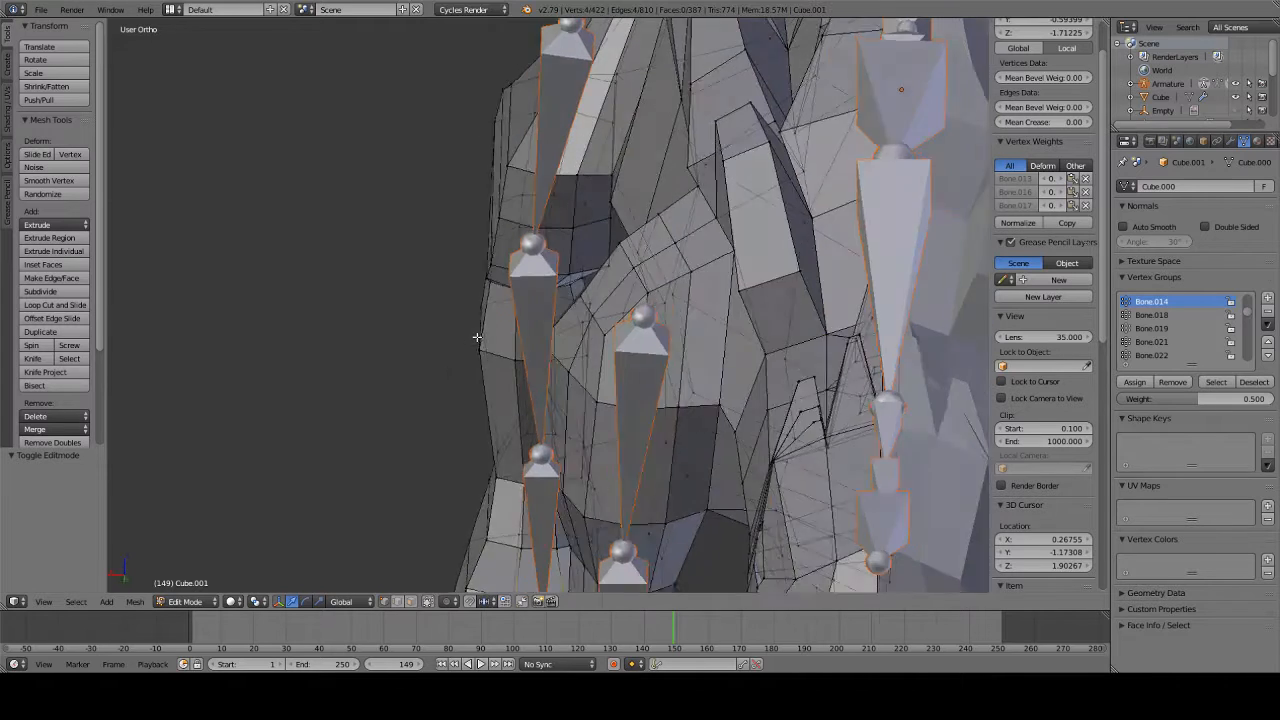
left_click(429, 602)
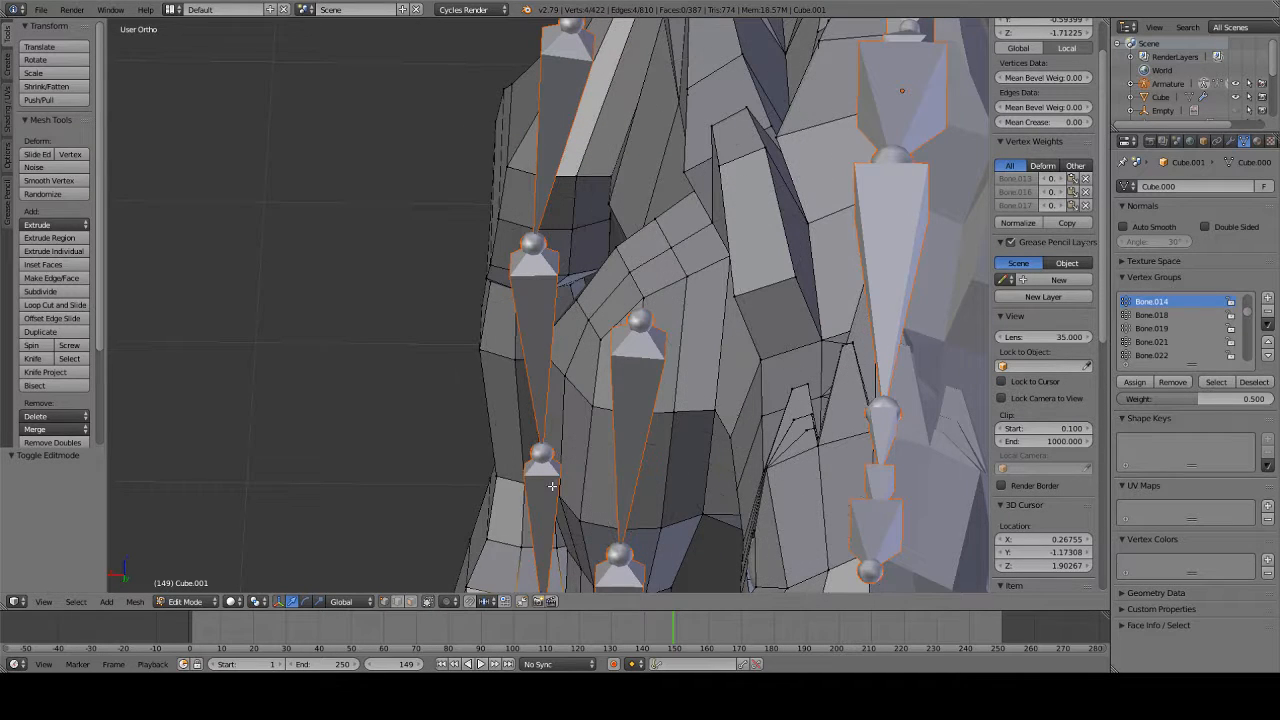
- Select the vertical edges along the front of the shoulder in edge select mode, undoing the stray addition
left_click(711, 407, "alt")
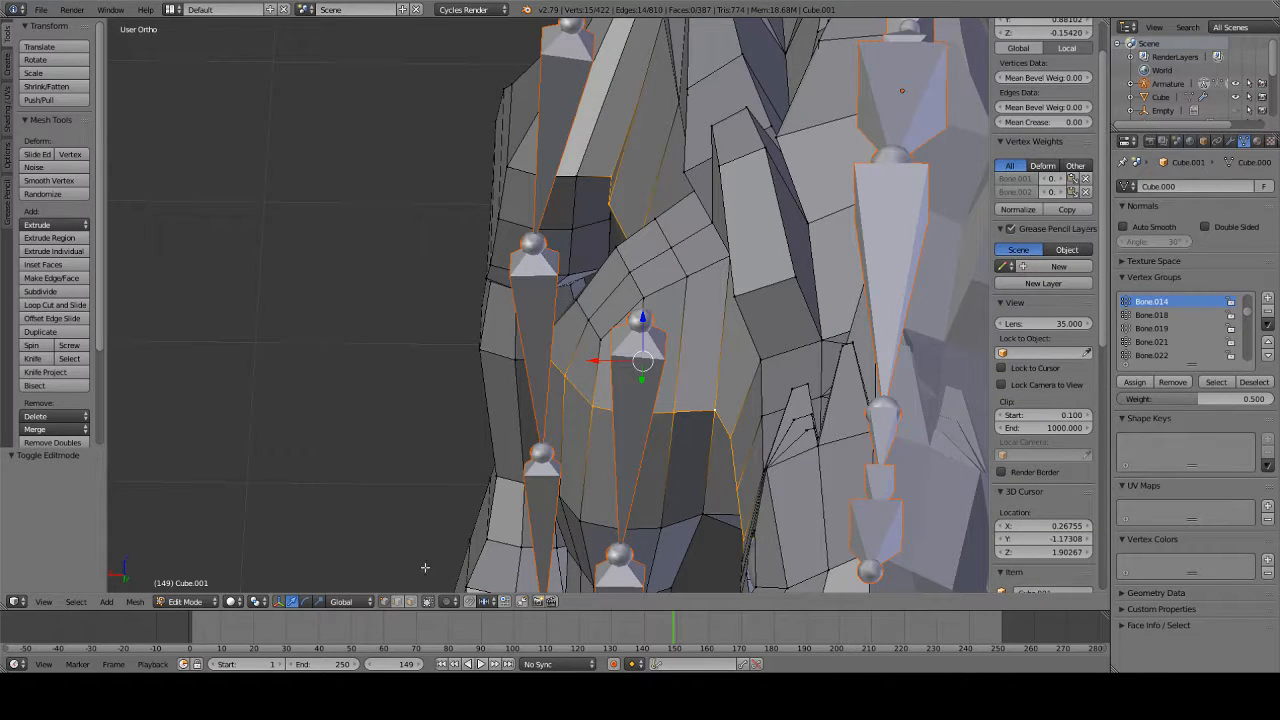
left_click(405, 602)
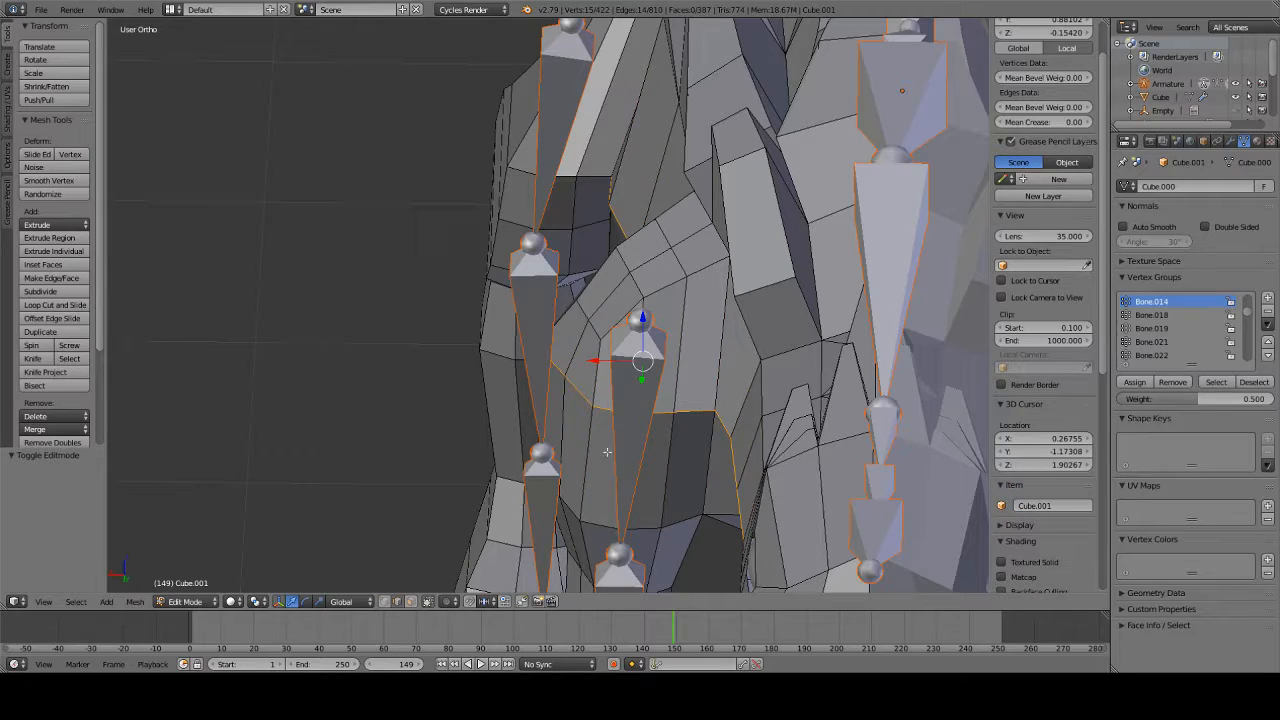
left_click(716, 375, "alt")
middle_click_drag(710, 371, 389, 397)
left_click(750, 255, "shift")
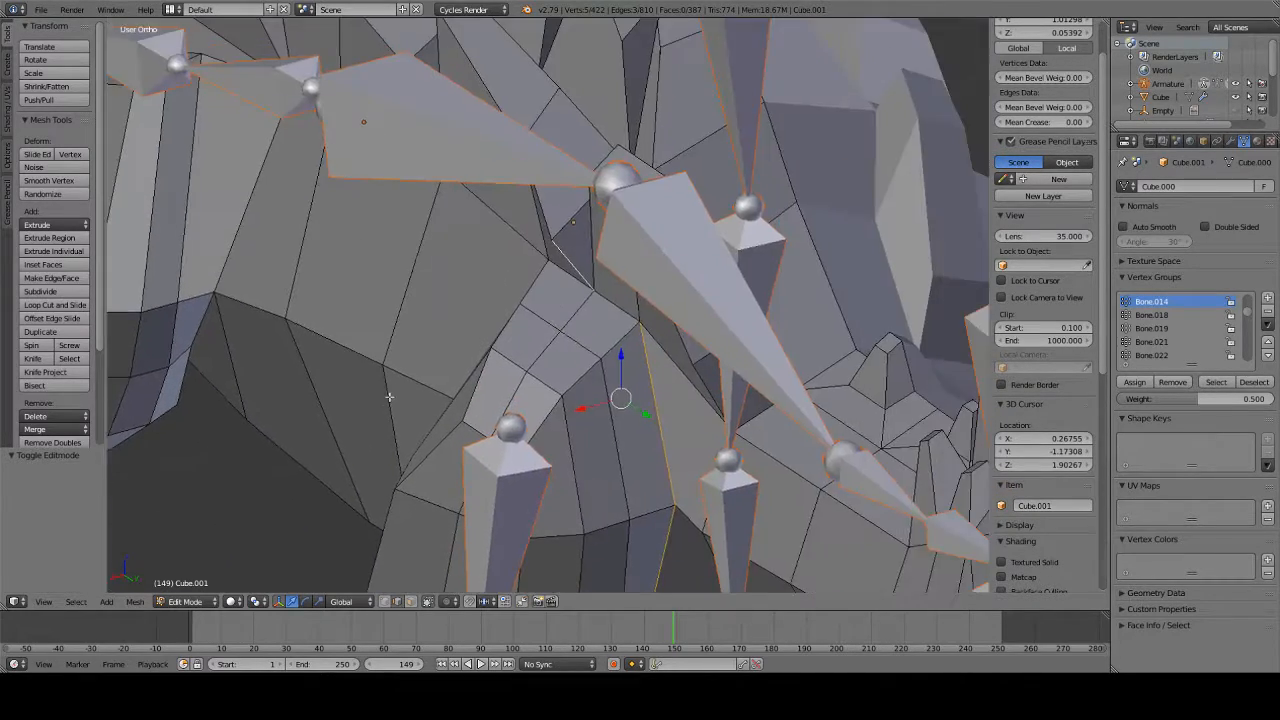
key("ctrl+z")
middle_click_drag(449, 351, 626, 333)
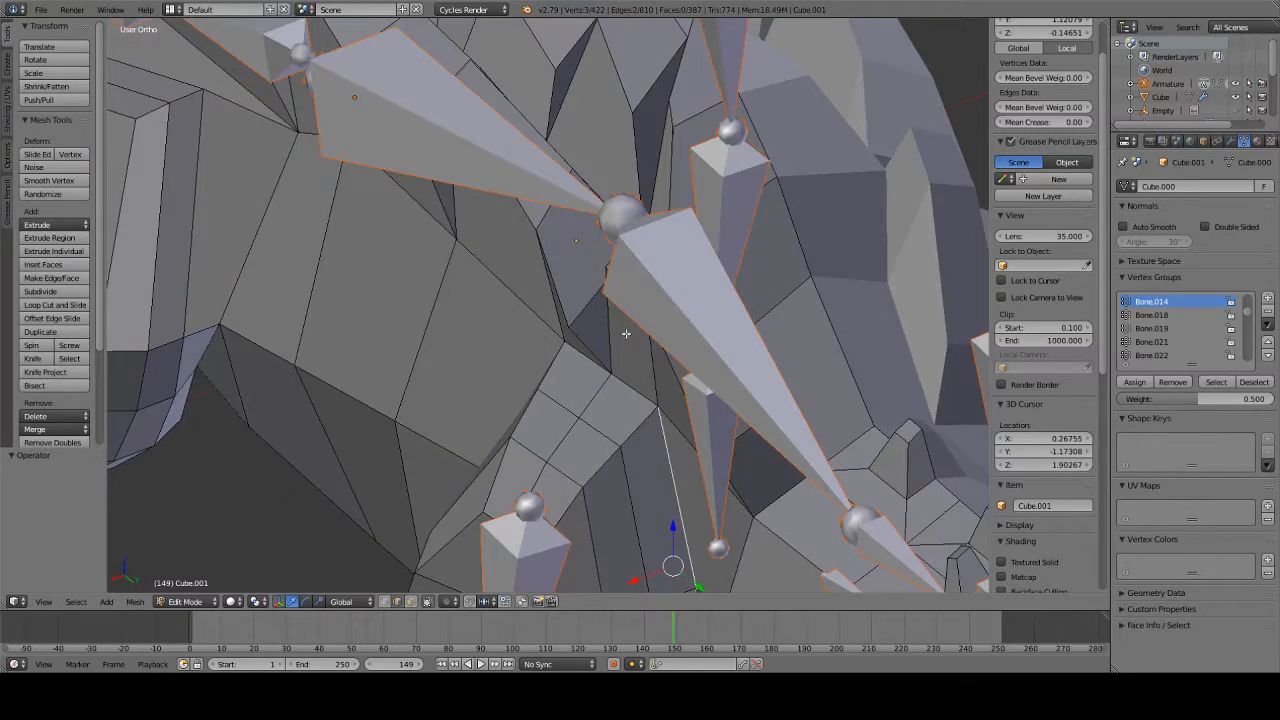
- Extend the edge selection around the top and back of the shoulder and assign it to Bone.014 with weight 0.500
left_click(611, 396, "shift")
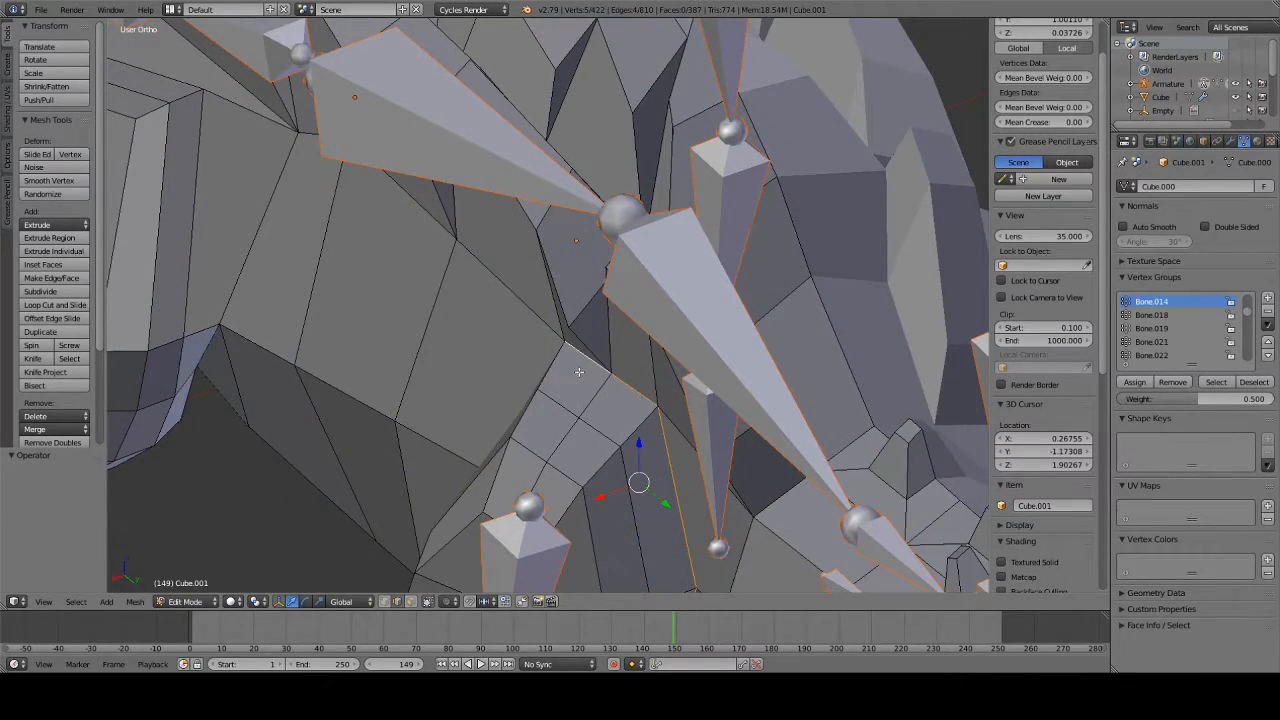
middle_click_drag(579, 372, 631, 362)
right_click(763, 326, "shift")
scroll(763, 326, "down", 8)
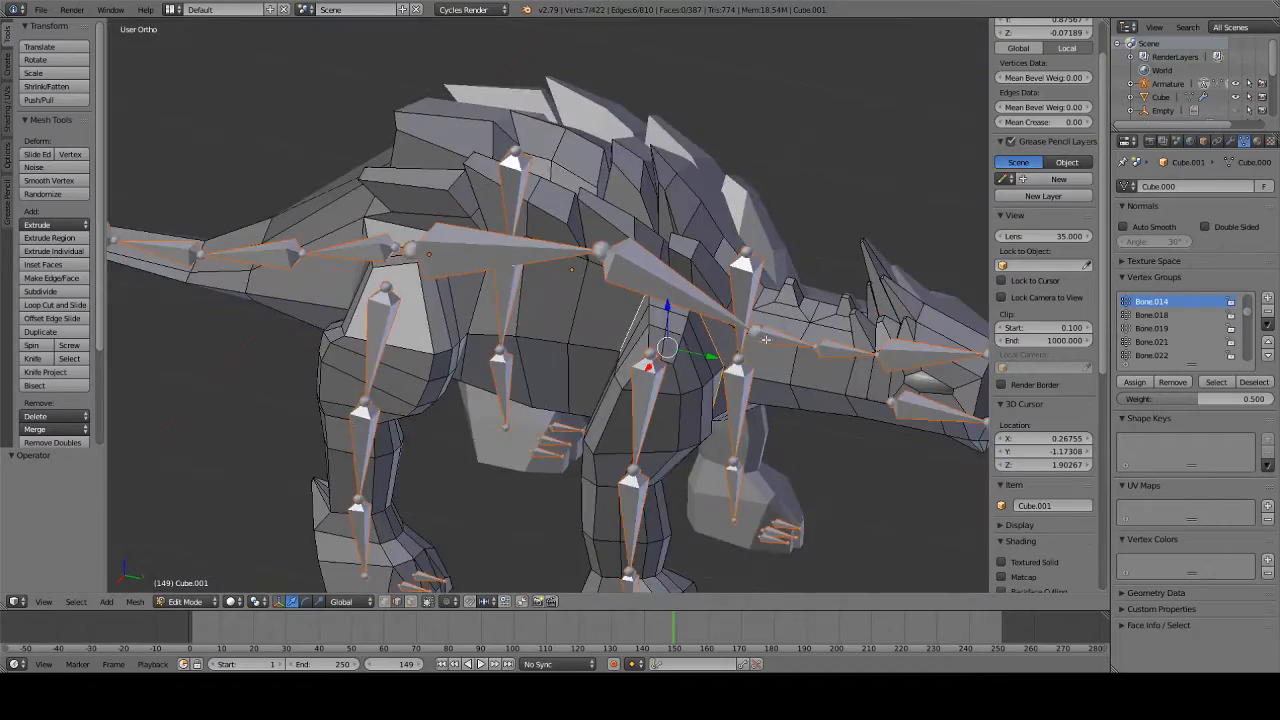
middle_click_drag(763, 326, 318, 167)
scroll(637, 250, "up", 4)
right_click(236, 215, "shift")
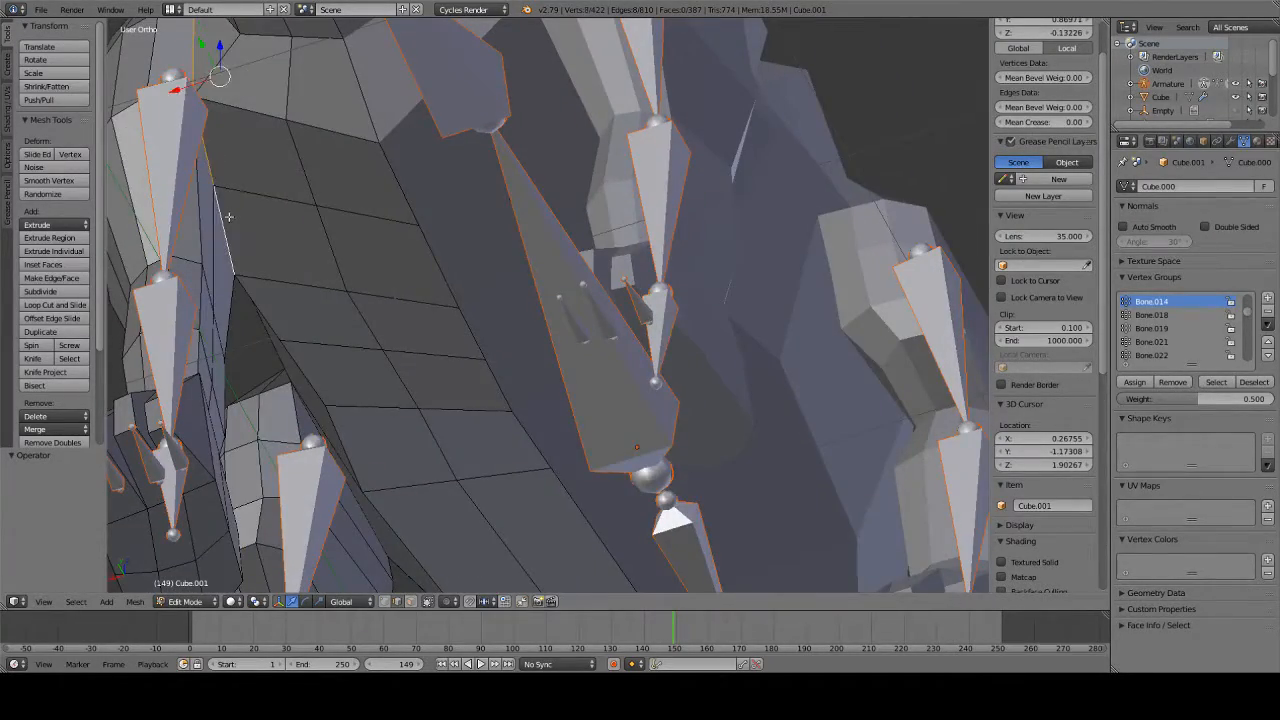
middle_click_drag(240, 218, 383, 350)
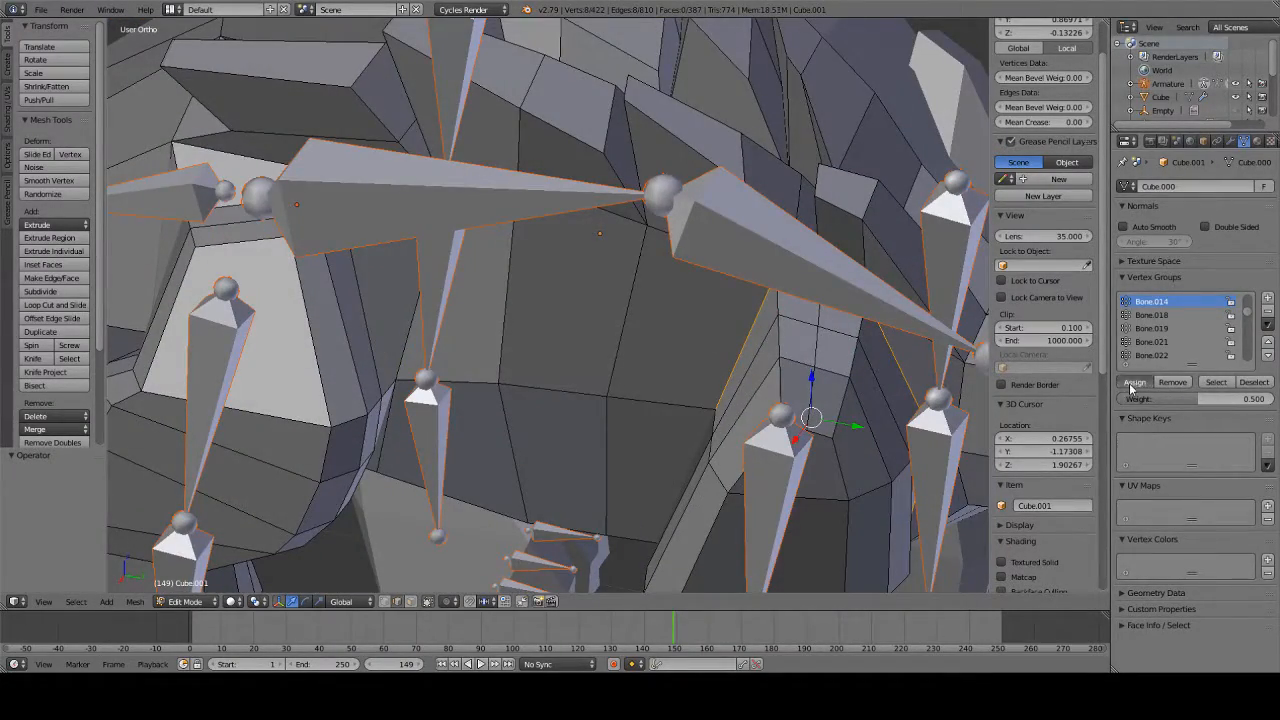
- In right side view, select only the edge loop around the elbow and assign it to Bone.014 with weight 0.500
middle_click_drag(752, 356, 765, 262)
key("KP_3")
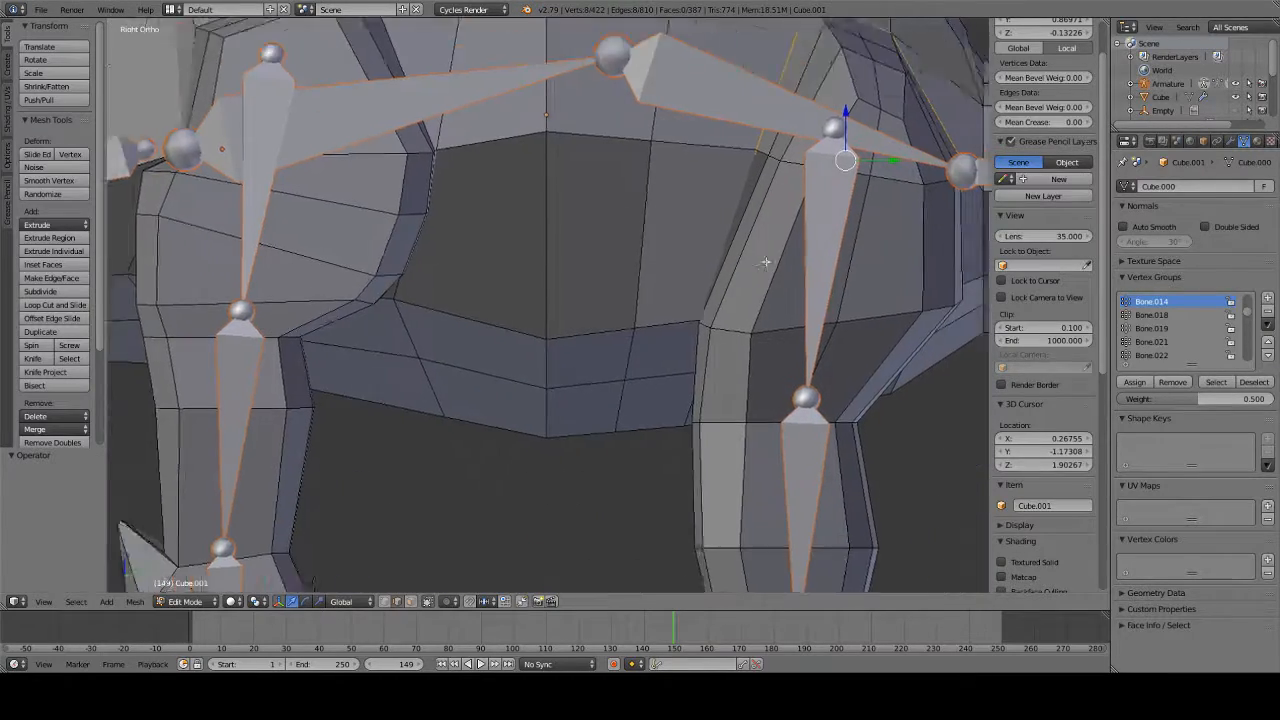
left_click_drag(765, 262, 716, 190, "shift")
key("a")
right_click(682, 351, "alt")
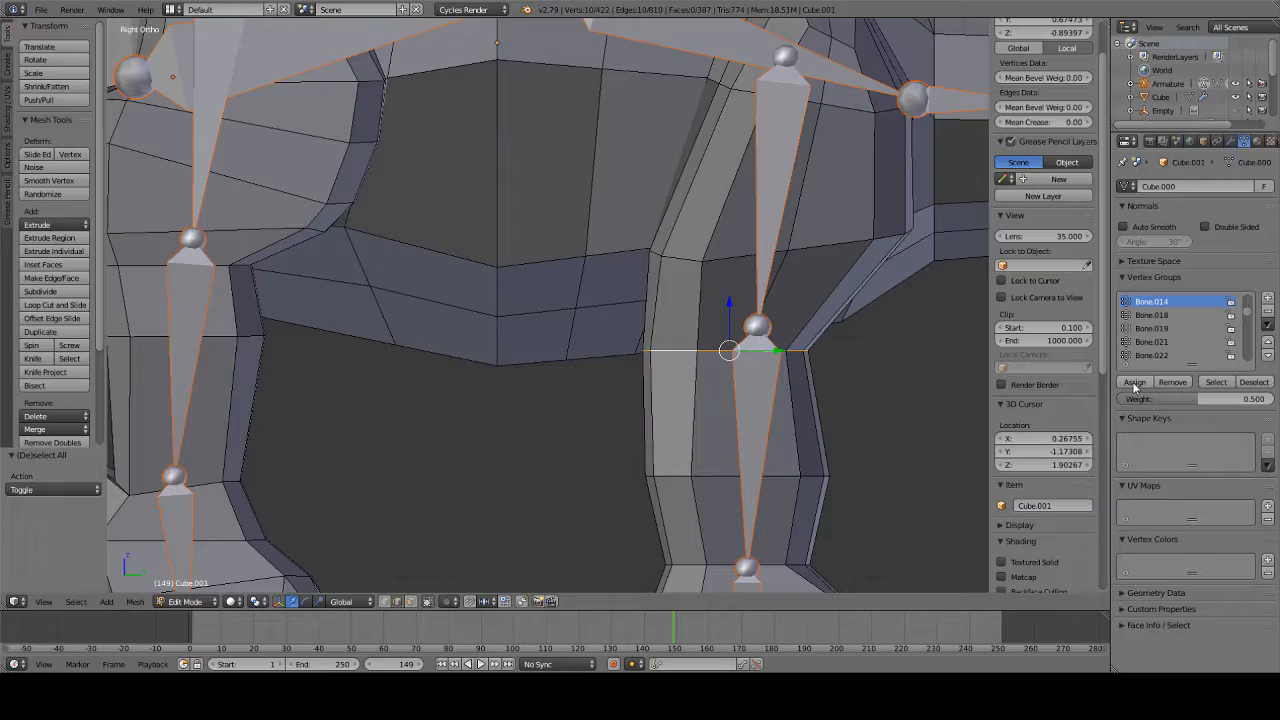
right_click(722, 258, "alt")
middle_click_drag(788, 258, 662, 262)
middle_click_drag(334, 238, 607, 279)
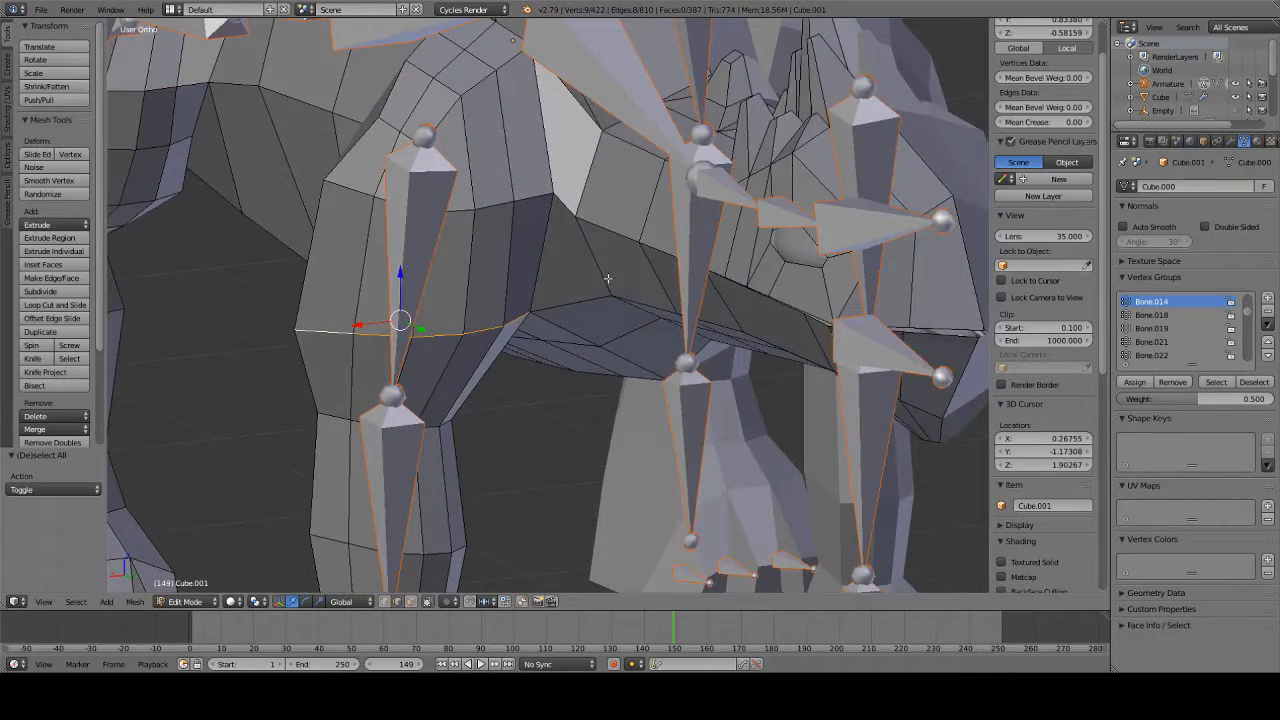
left_click(385, 602)
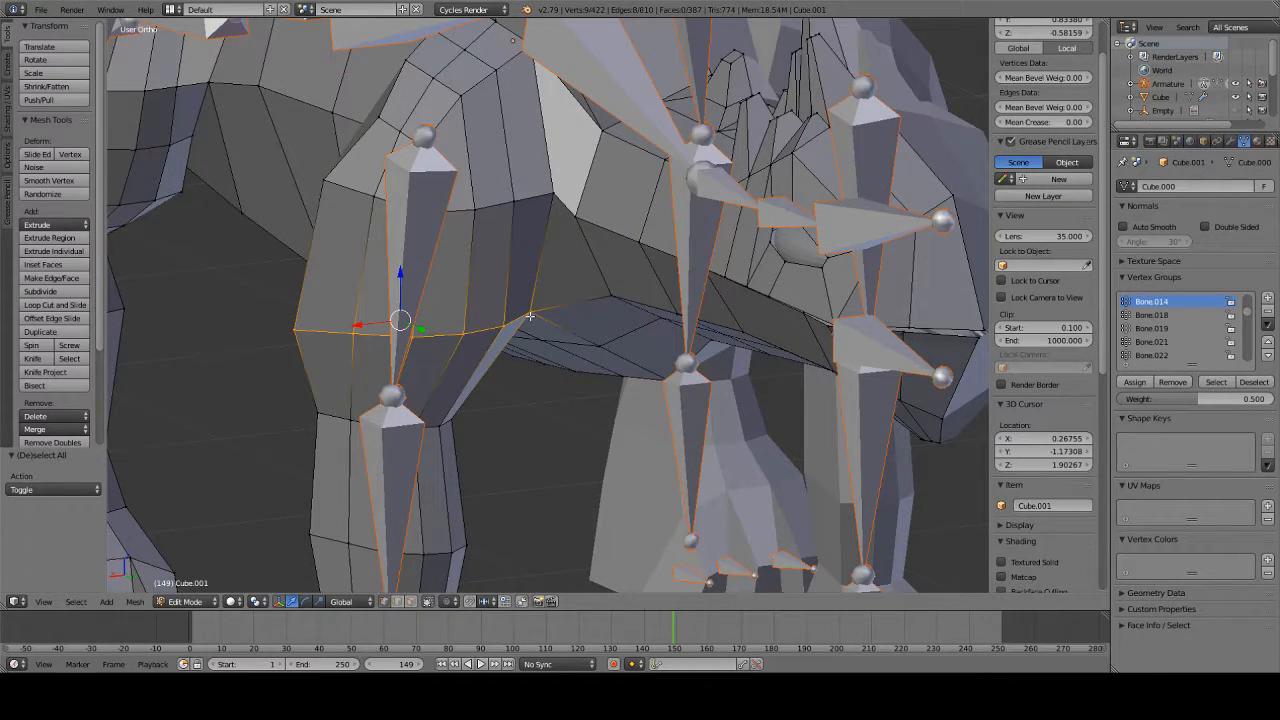
left_click(530, 316, "shift")
middle_click_drag(403, 347, 511, 348)
middle_click_drag(593, 327, 702, 322)
right_click(810, 260, "shift")
middle_click_drag(810, 260, 706, 320)
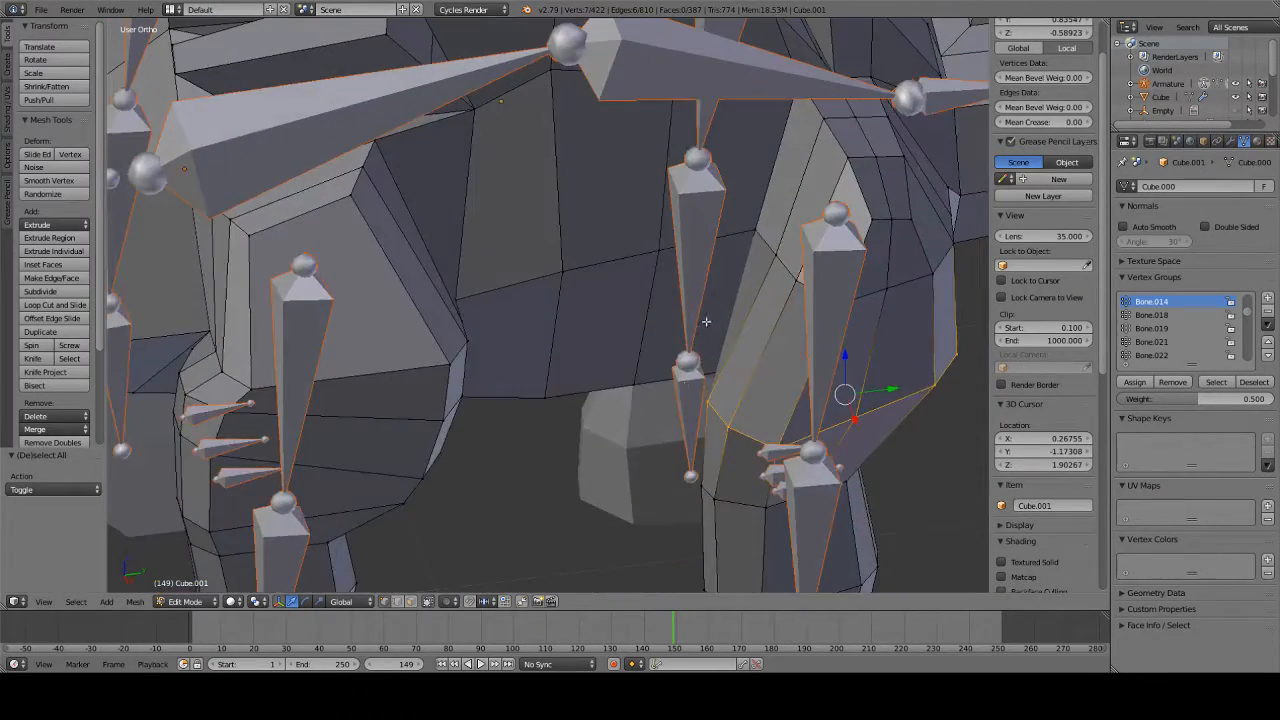
key("a")
- Select the band of faces around the lower part of the upper front leg in face select mode
right_click(741, 362)
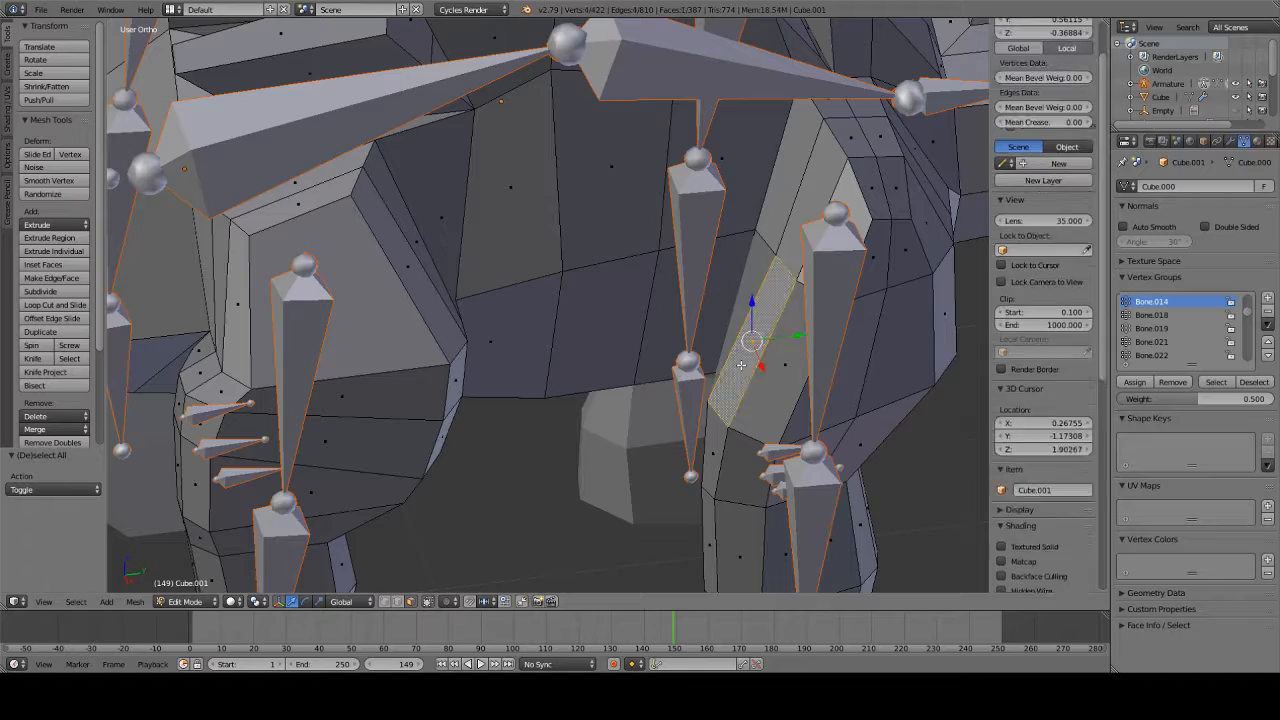
right_click(786, 364, "shift")
right_click(852, 364, "shift")
right_click(926, 345, "shift")
right_click(944, 318, "shift")
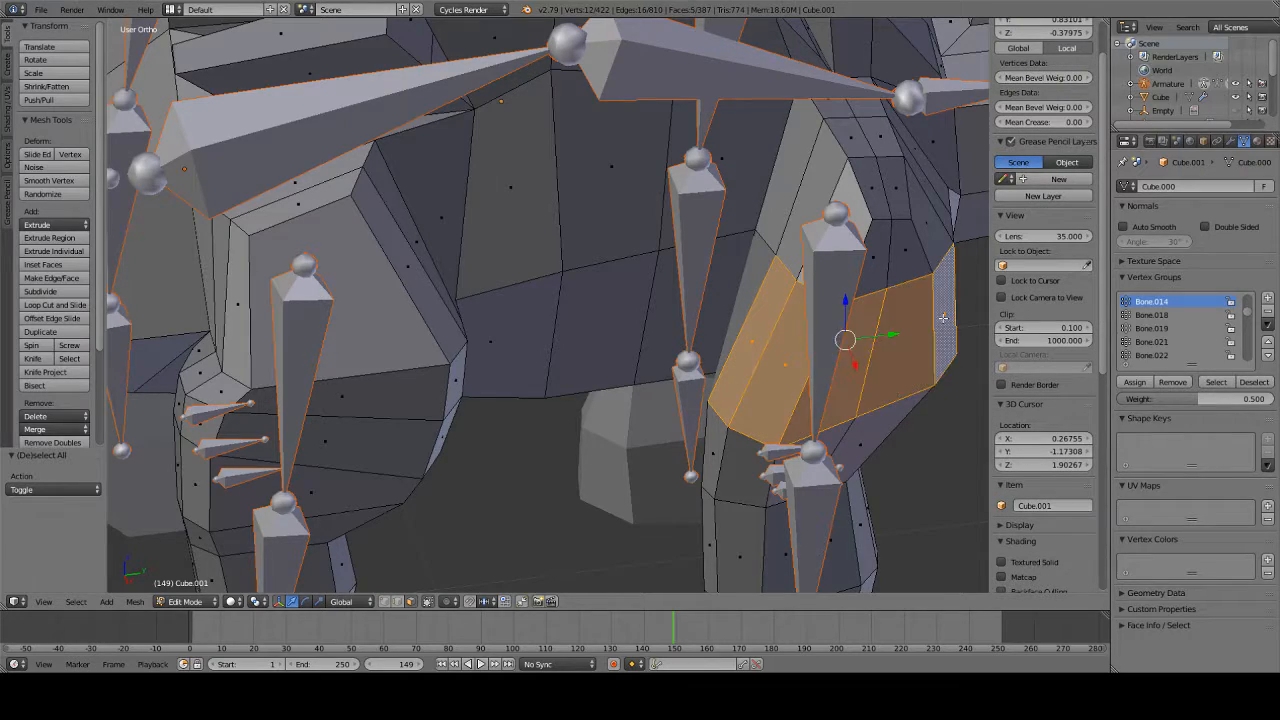
middle_click_drag(944, 318, 487, 452)
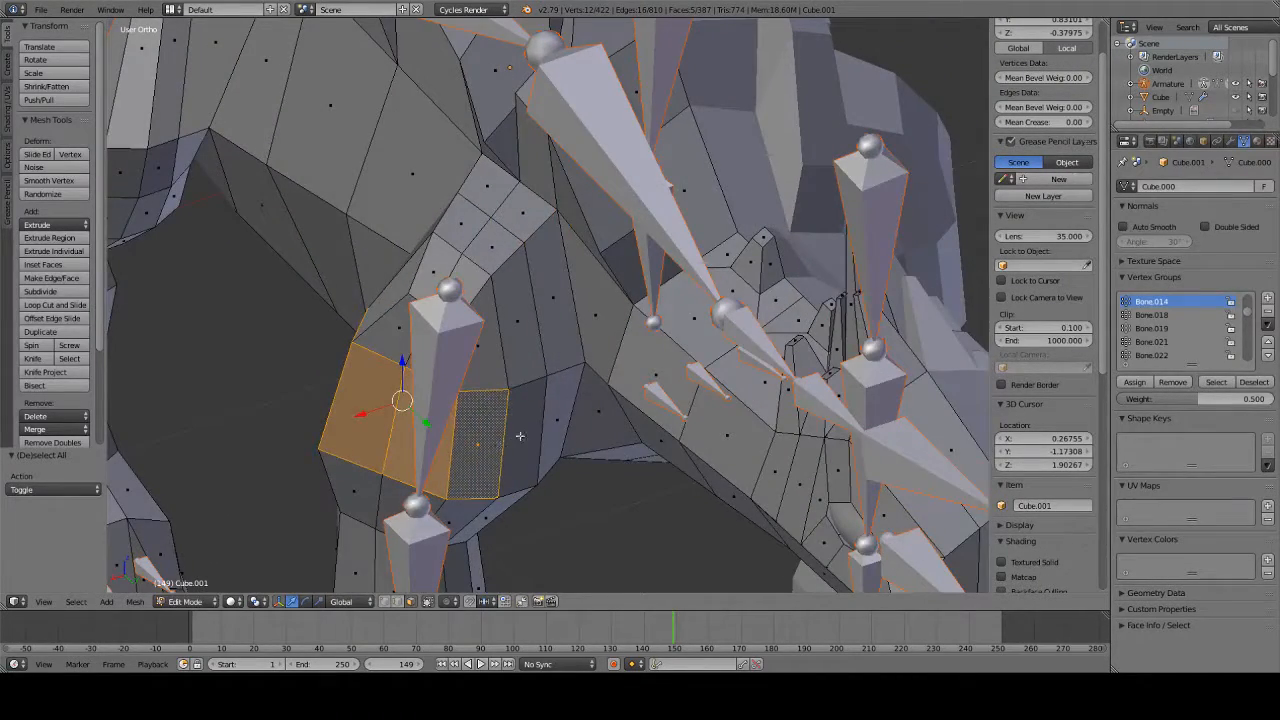
- Add the remaining upper front-leg and shoulder faces to the selection and assign them to Bone.014 with weight 1.000
right_click(519, 436, "shift")
right_click(507, 323, "shift")
right_click(476, 342, "shift")
right_click(482, 263, "shift")
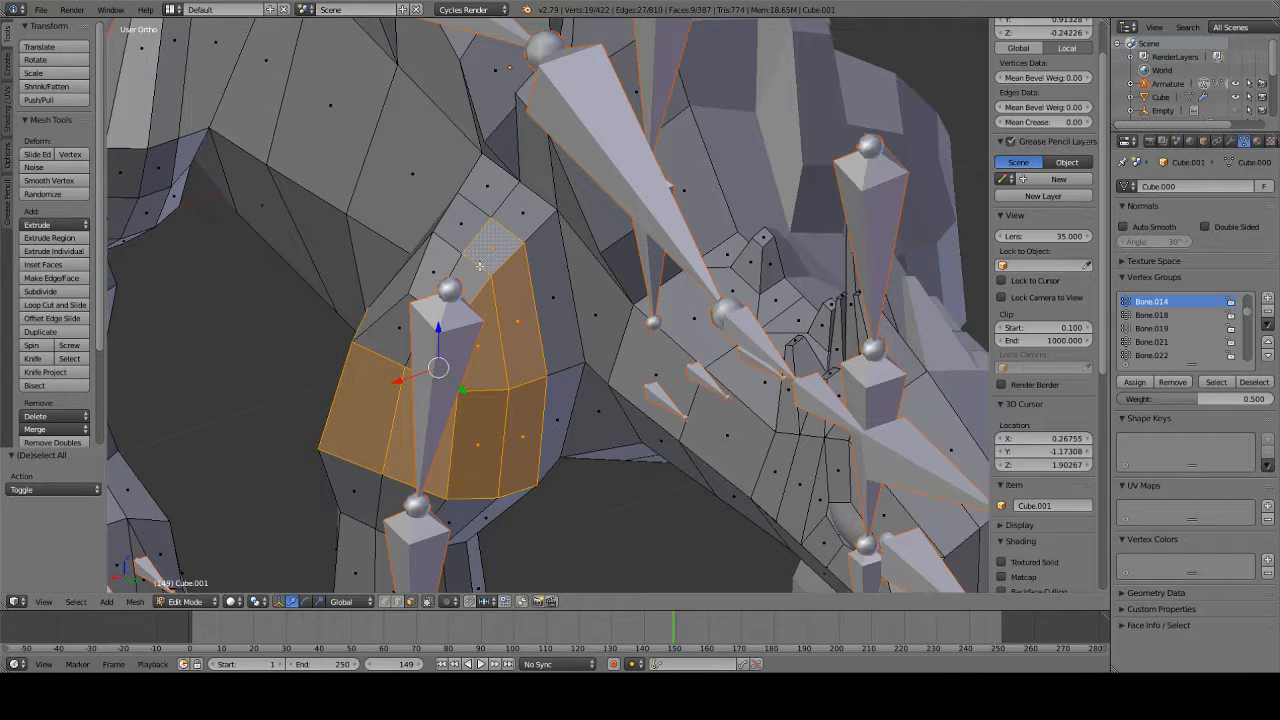
right_click(468, 278, "shift")
right_click(438, 262, "shift")
right_click(409, 324, "shift")
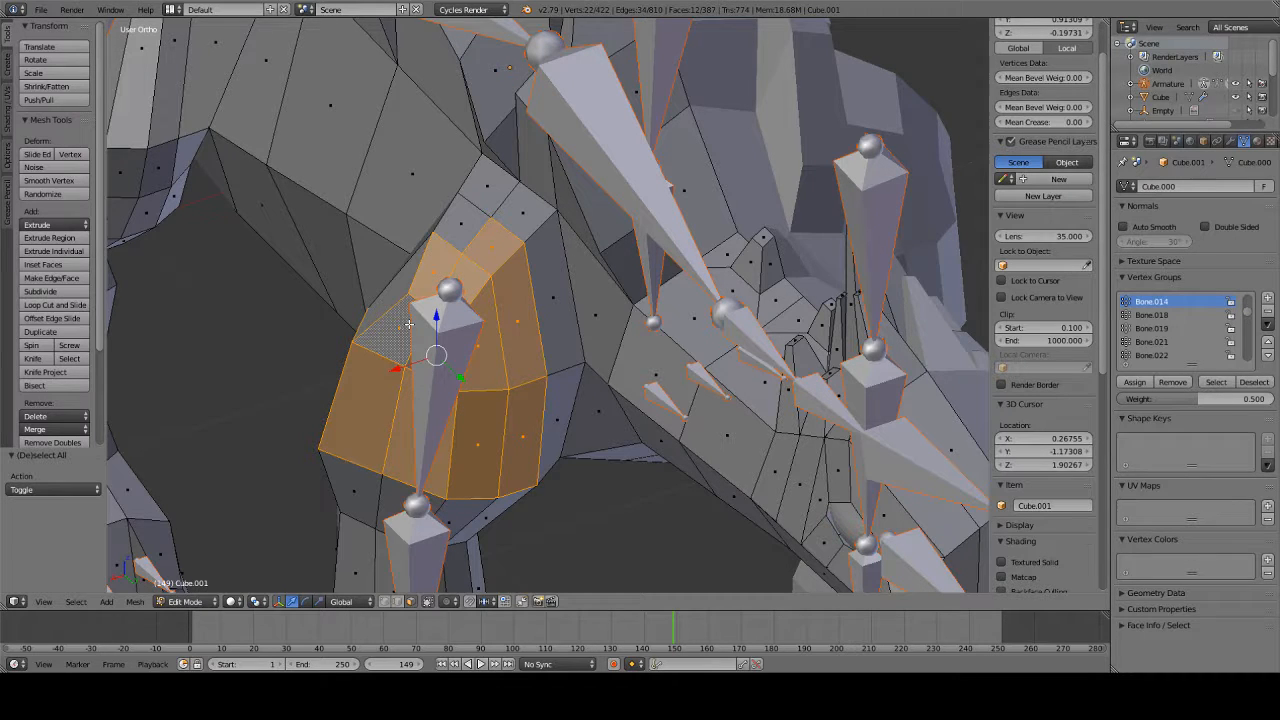
right_click(461, 231, "shift")
right_click(400, 294, "shift")
middle_click_drag(415, 293, 579, 352)
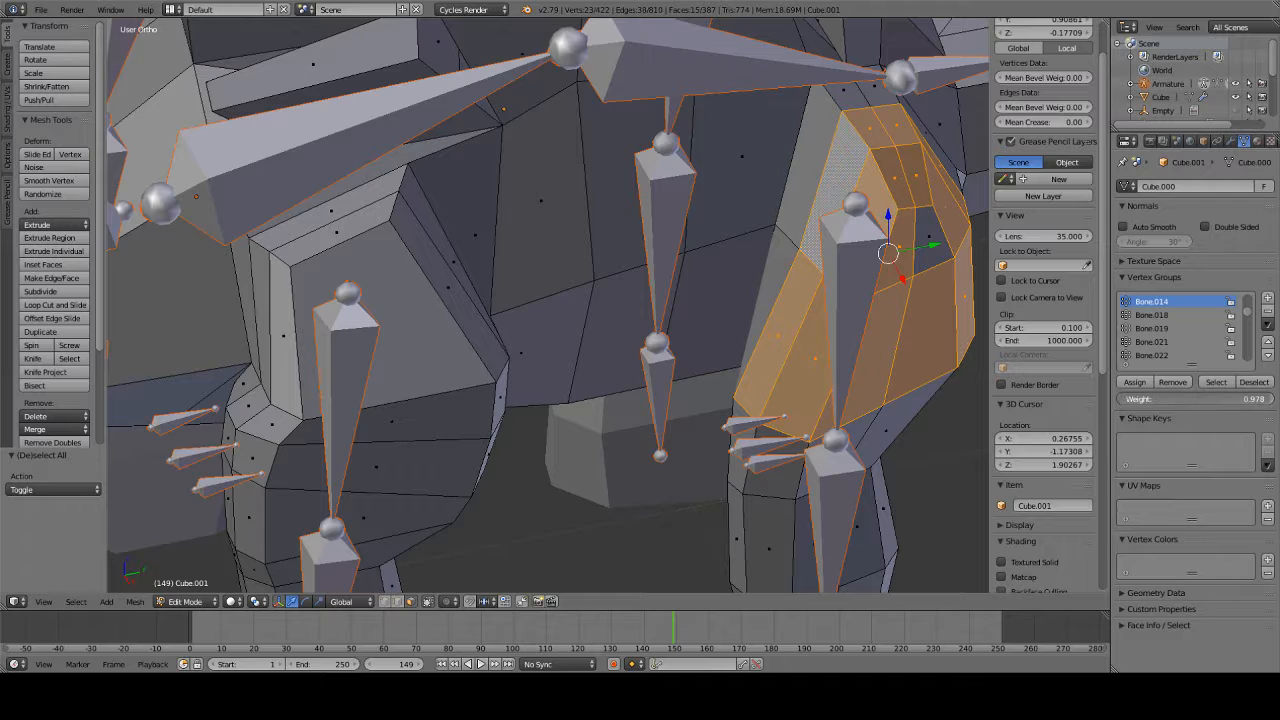
right_click(930, 241, "shift")
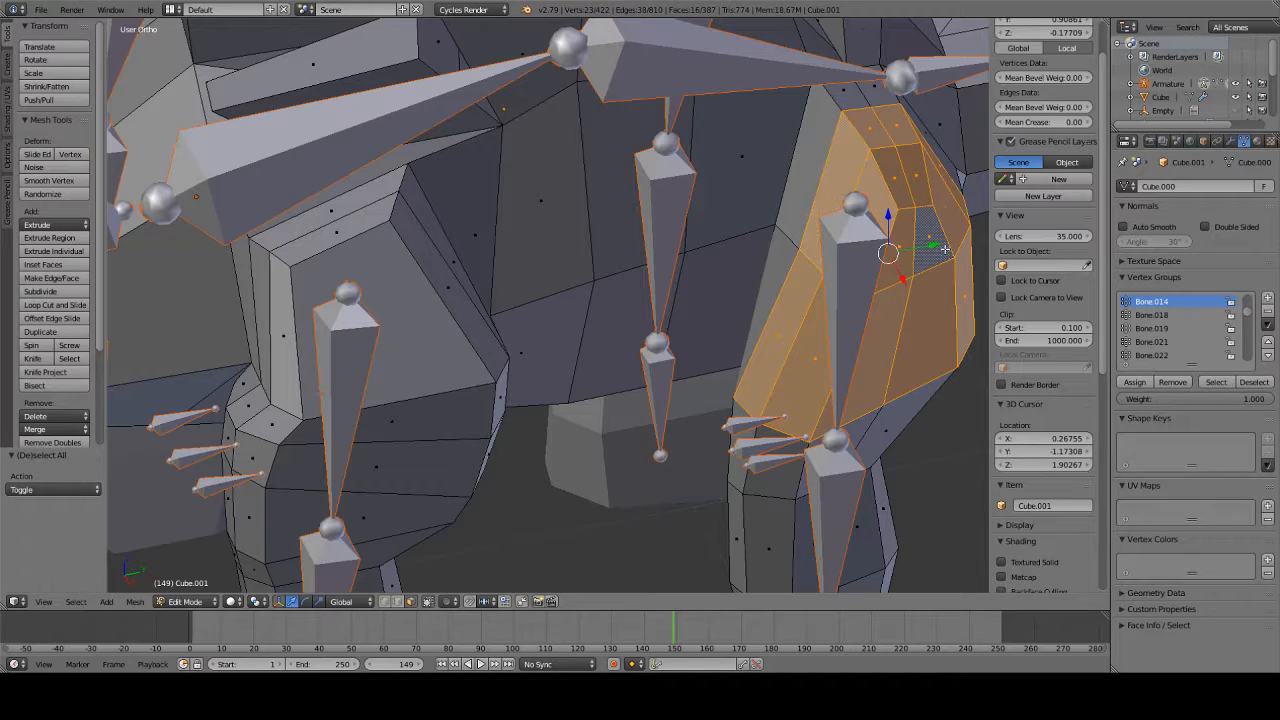
- Inspect Bone.014's weight coverage on the shoulder and upper front leg in Weight Paint mode
left_click(176, 601)
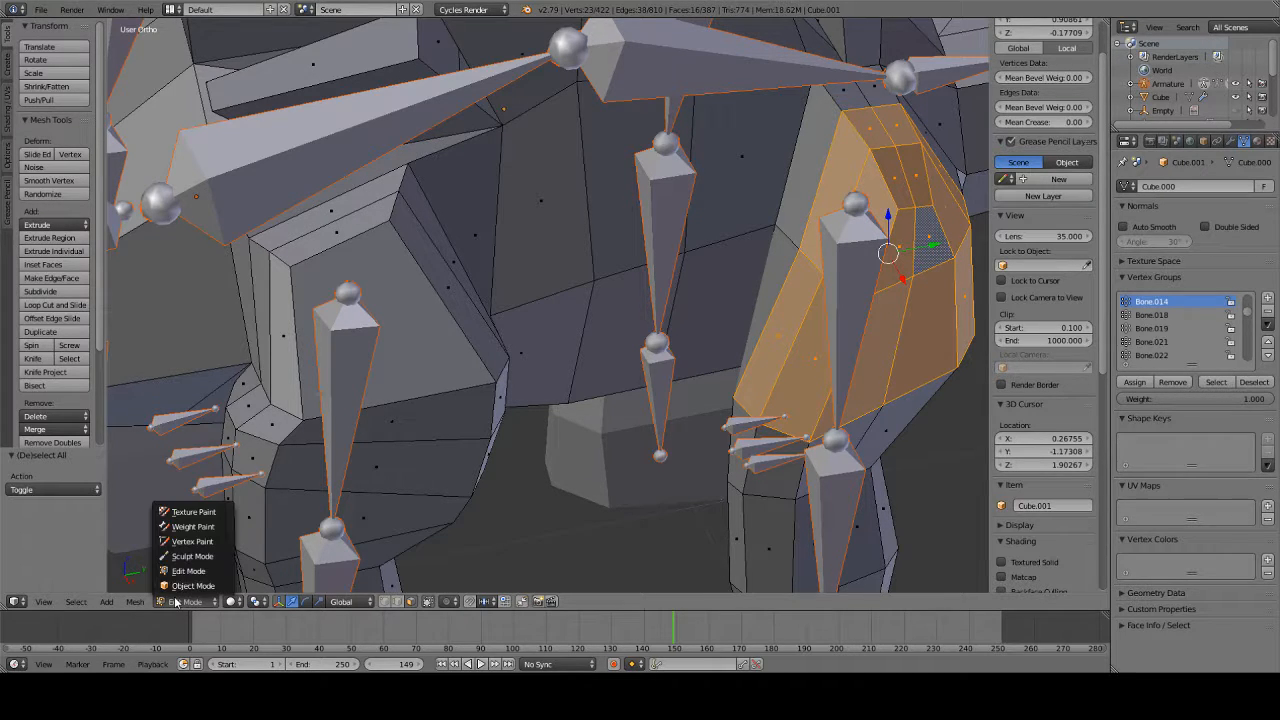
left_click(190, 528)
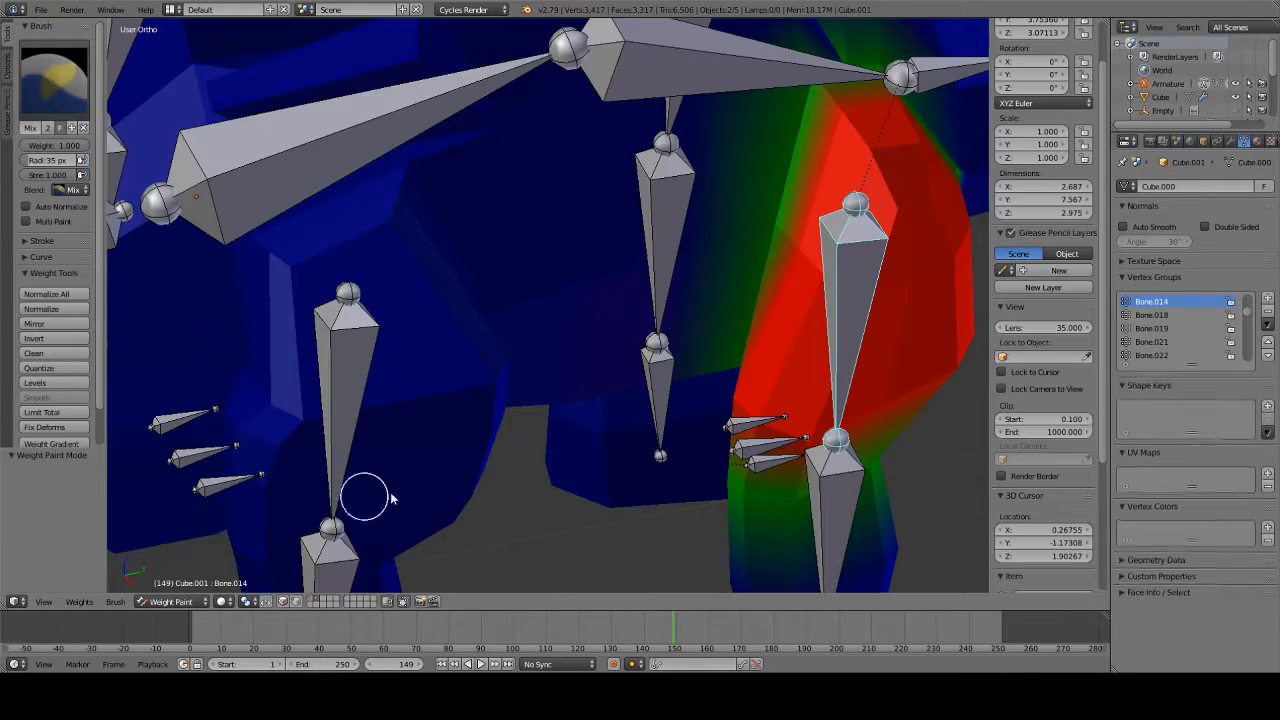
scroll(450, 490, "down", 4)
mouse_move(652, 498)
middle_mouse_down()
mouse_move(639, 415)
mouse_move(601, 428)
middle_mouse_up()
scroll(641, 418, "up", 5)
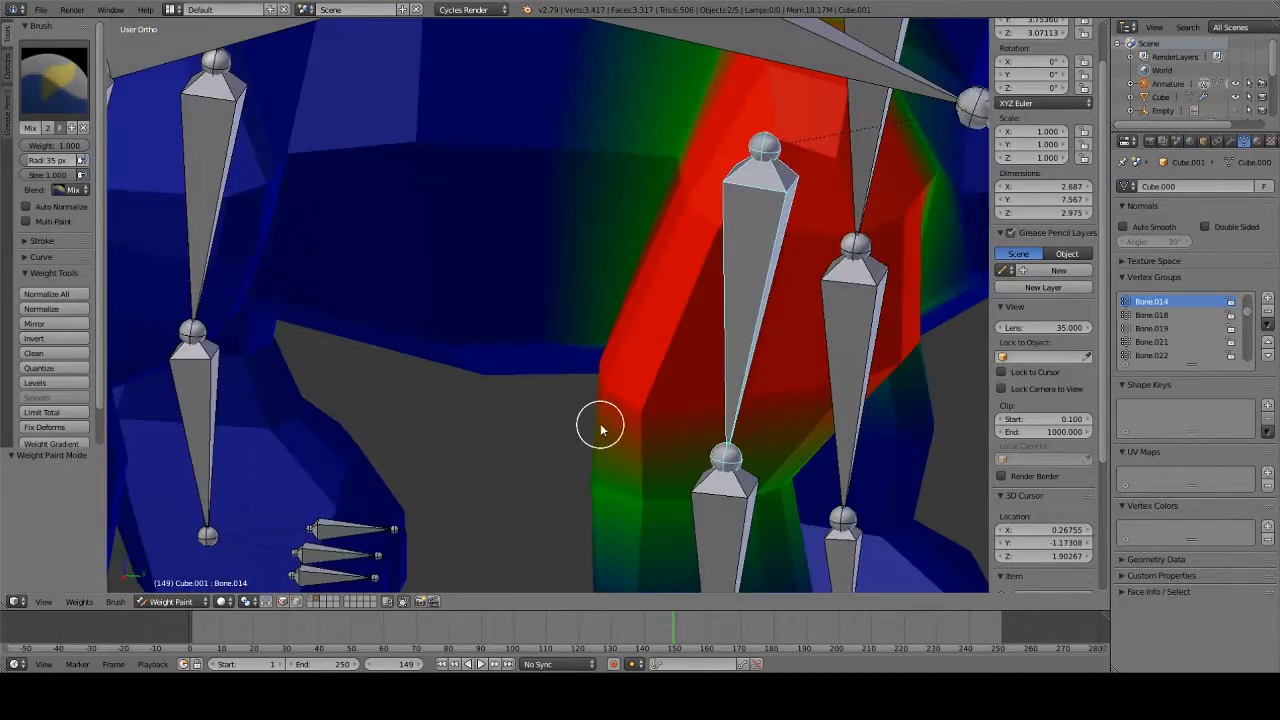
scroll(600, 428, "down", 2)
- In Edit Mode, select only the edge loop around the middle of the lower front leg and assign it to Bone.014 with weight 0.252
left_click(157, 606)
left_click(167, 571)
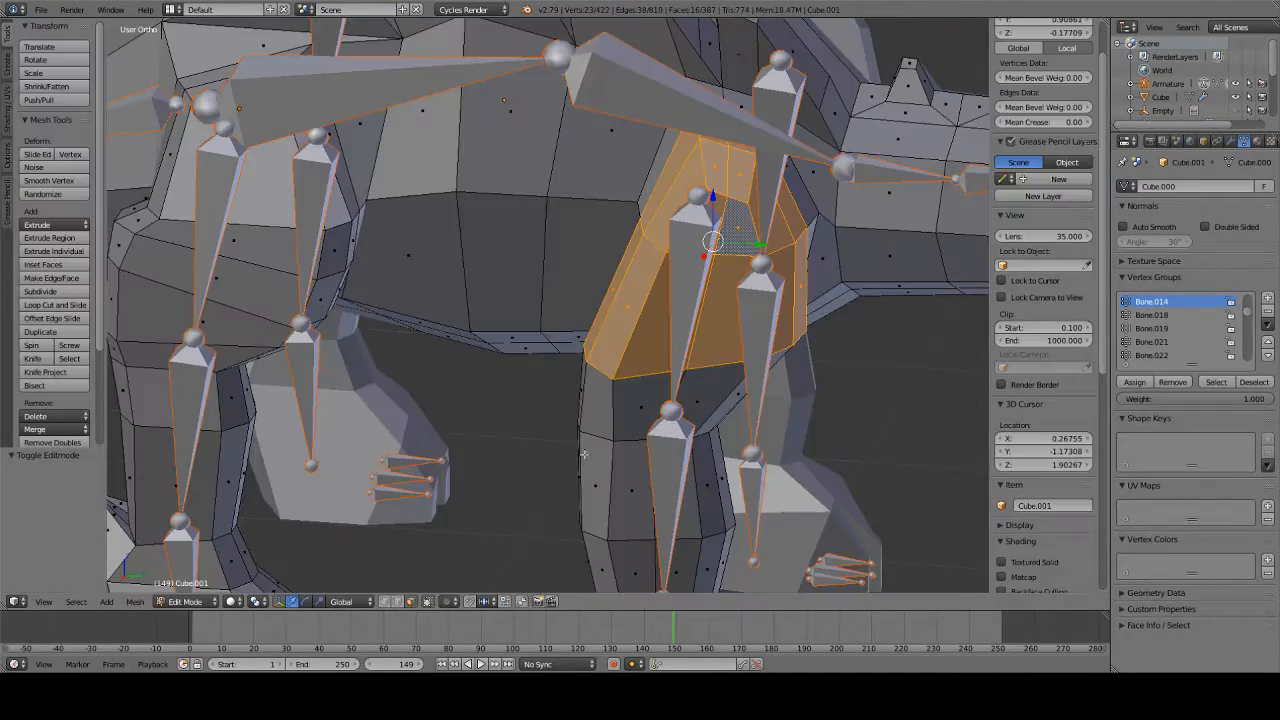
middle_click_drag(515, 478, 582, 450)
middle_click_drag(868, 410, 772, 386)
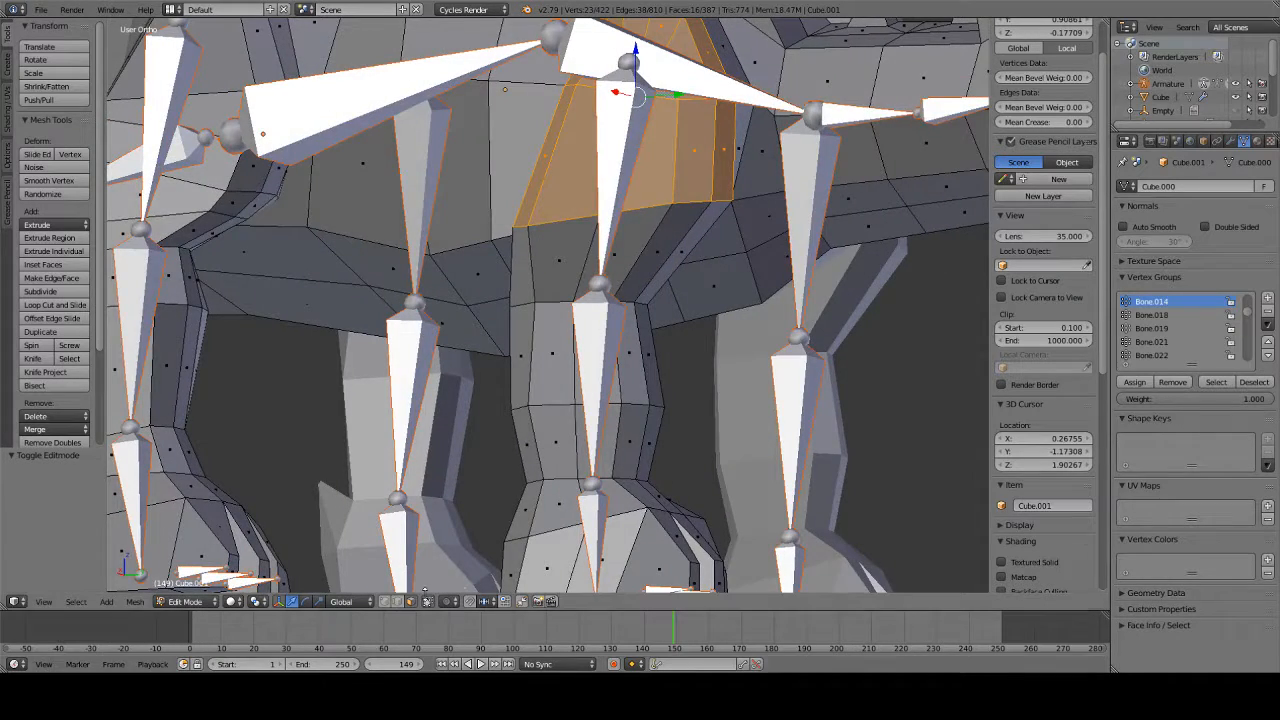
key("KP_3")
scroll(690, 435, "up", 2)
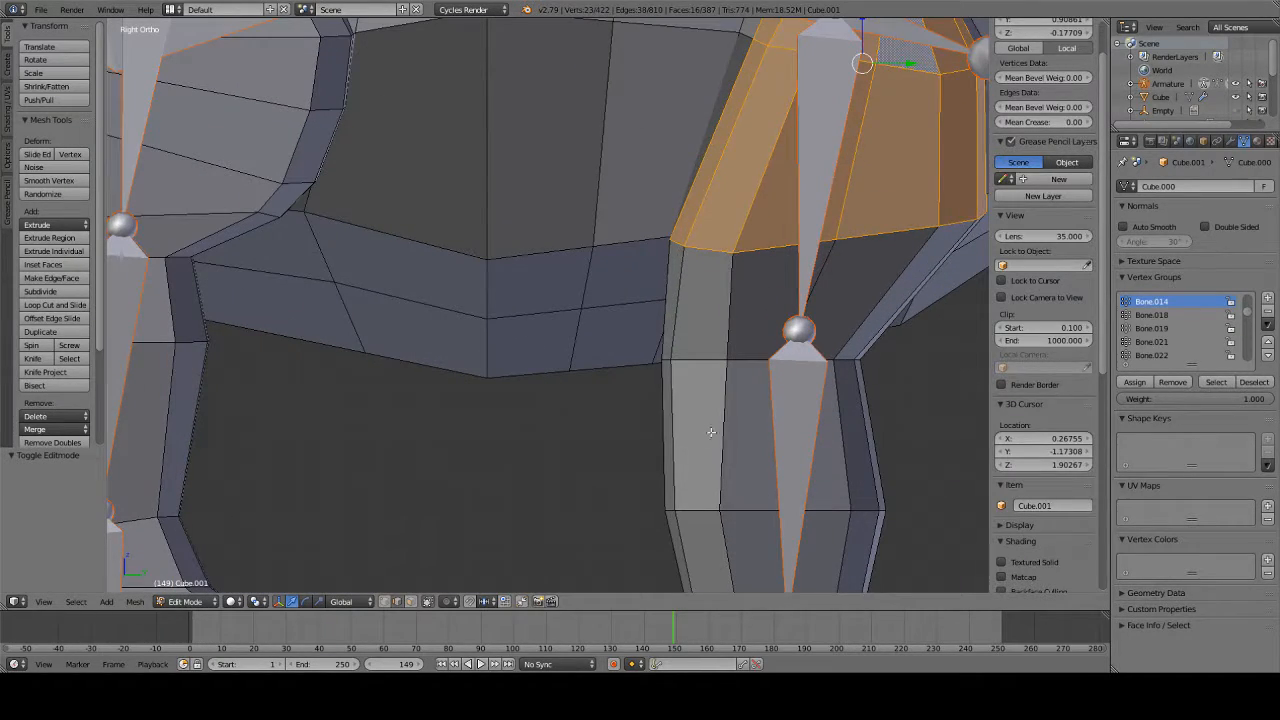
key("a")
right_click(758, 505, "alt")
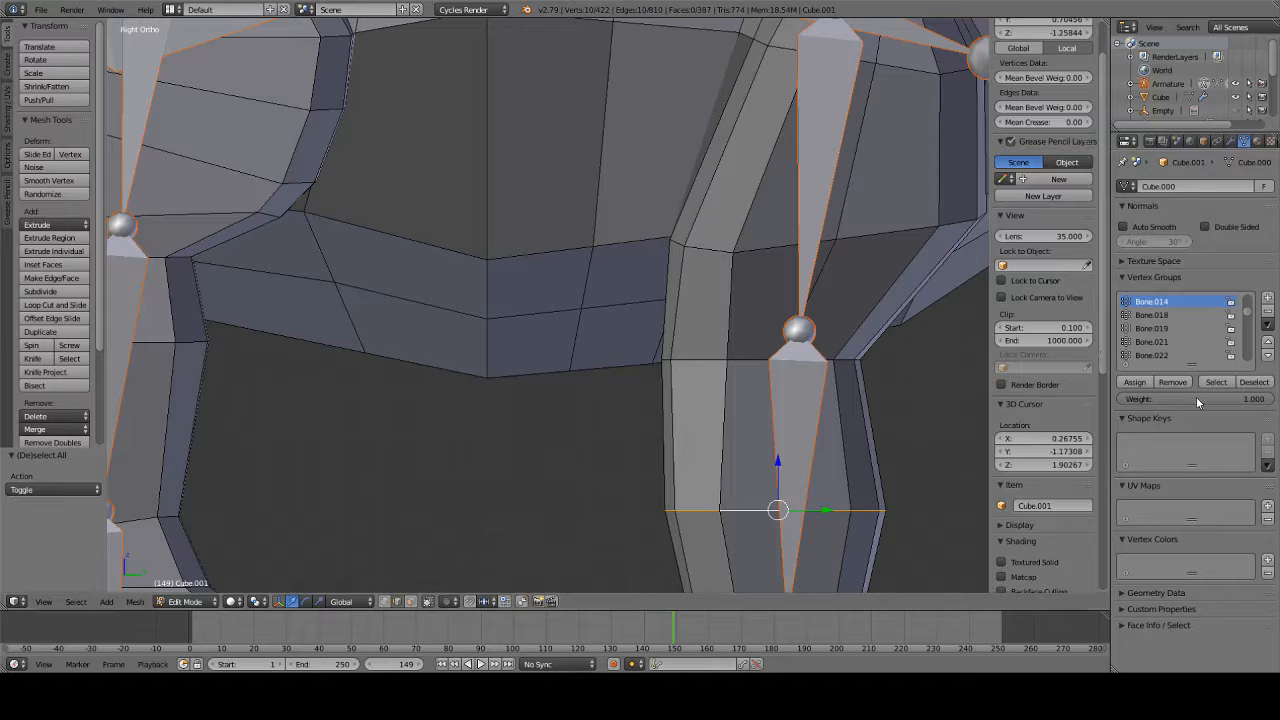
left_click(1140, 388)
- Save over the existing Tutorial.blend file and clear the mesh selection
key("ctrl+s")
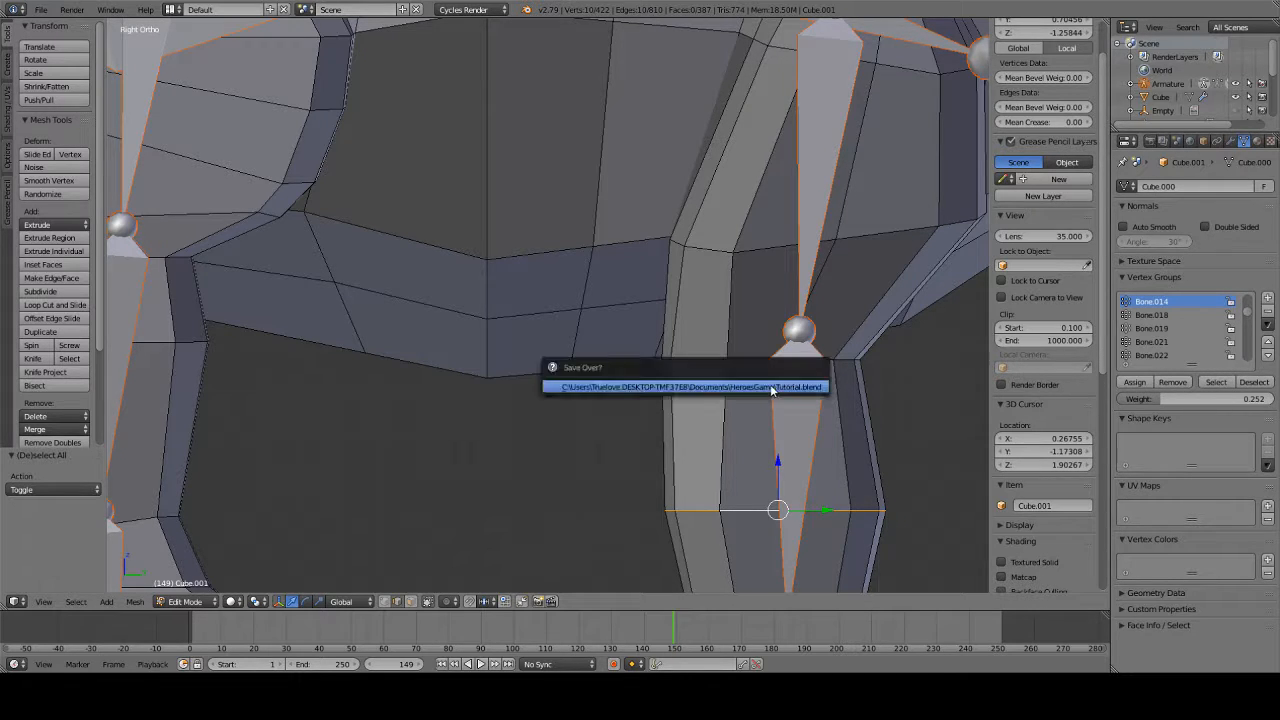
left_click(772, 390)
scroll(771, 386, "down", 5)
key("a")
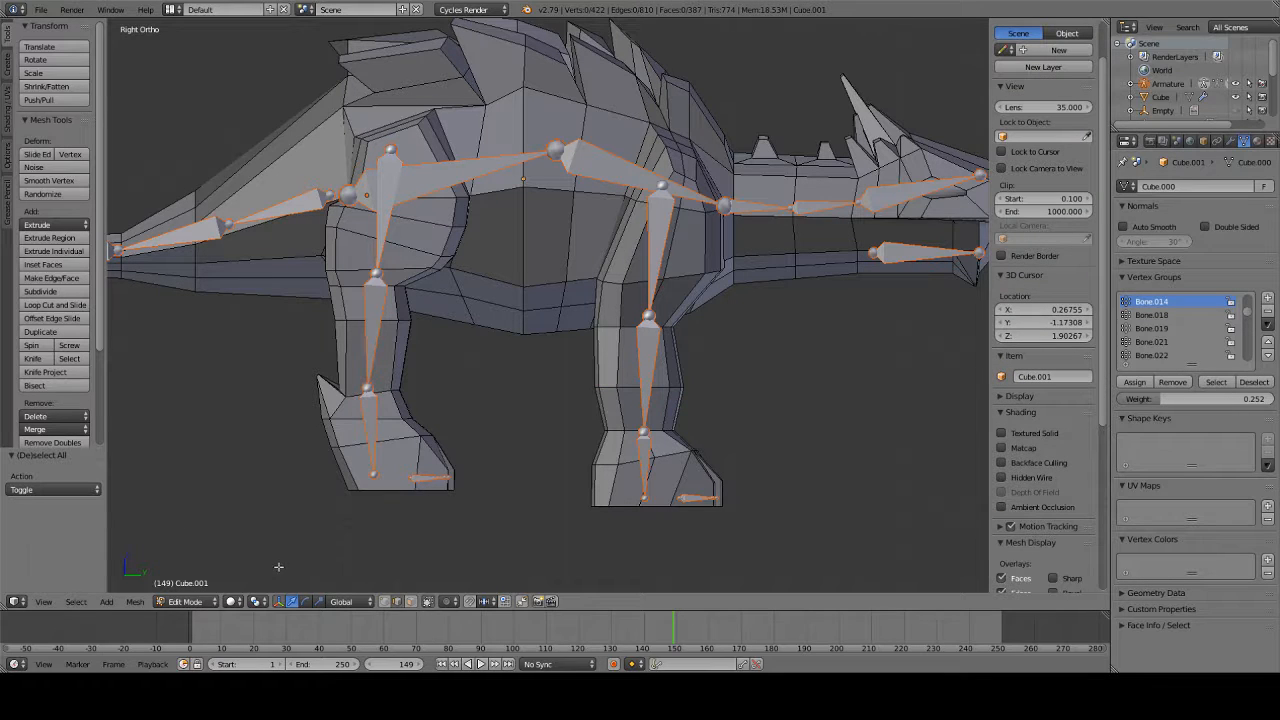
- Return to Weight Paint mode to check Bone.014's graded weights down the front leg
left_click(190, 601)
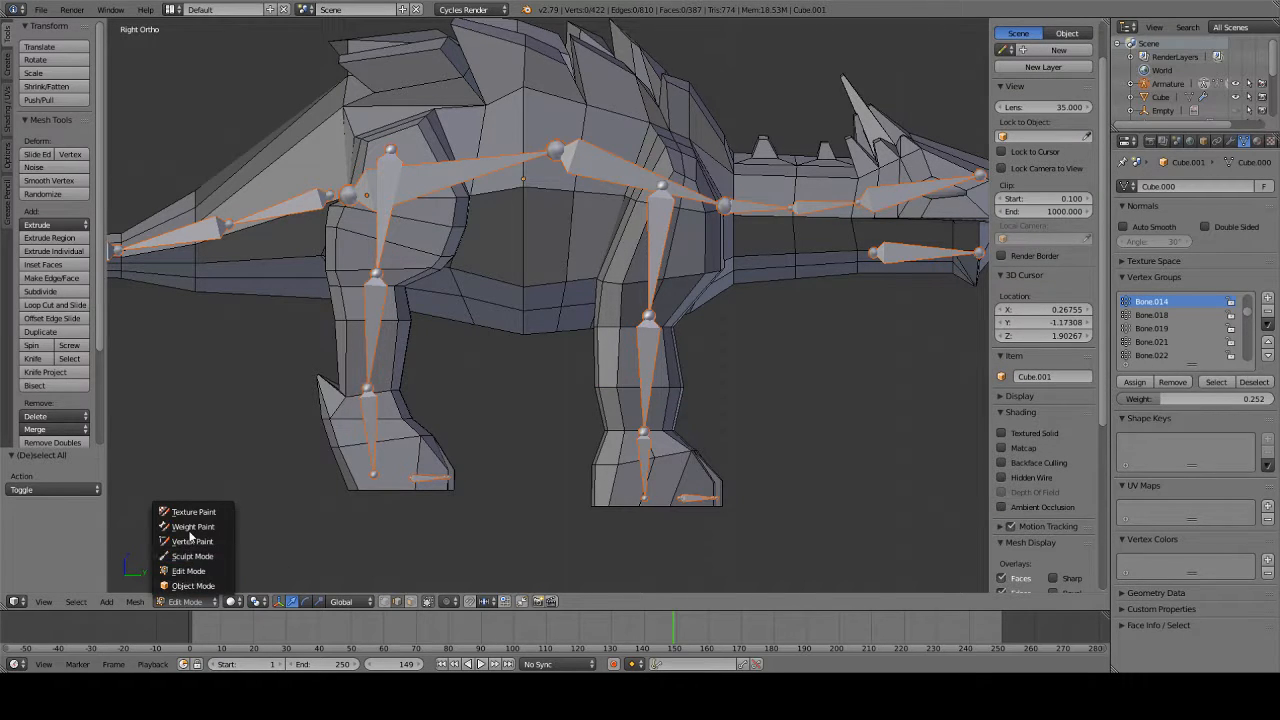
left_click(192, 526)
scroll(700, 430, "up", 3)
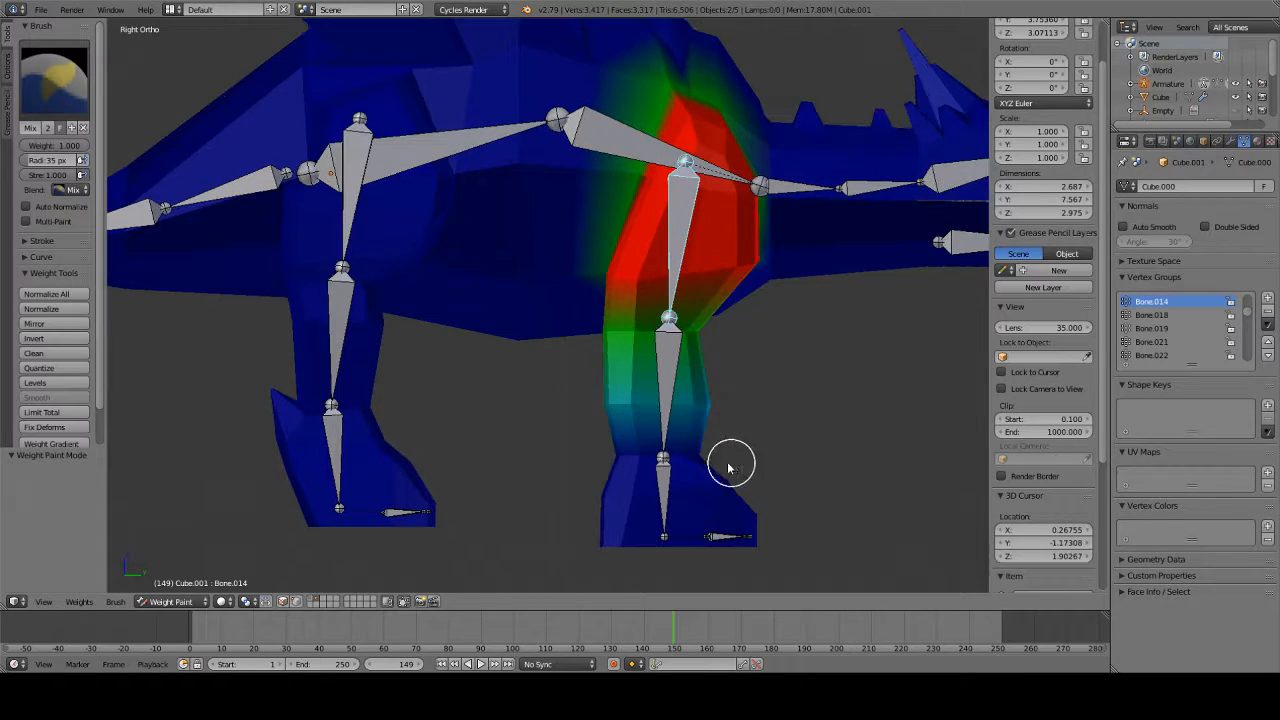
- Select Bone.018 and, in Edit Mode, assign the edge loop around the front leg's knee to it with weight 0.509
right_click(677, 370)
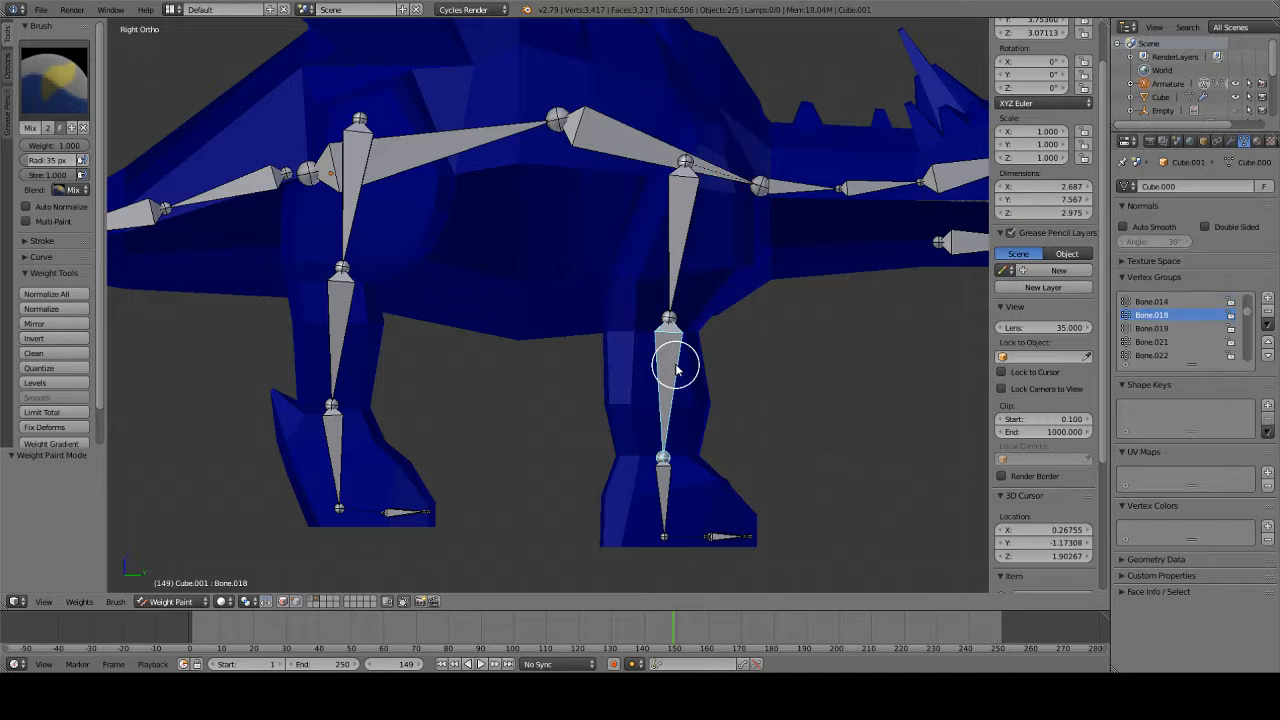
left_click(156, 601)
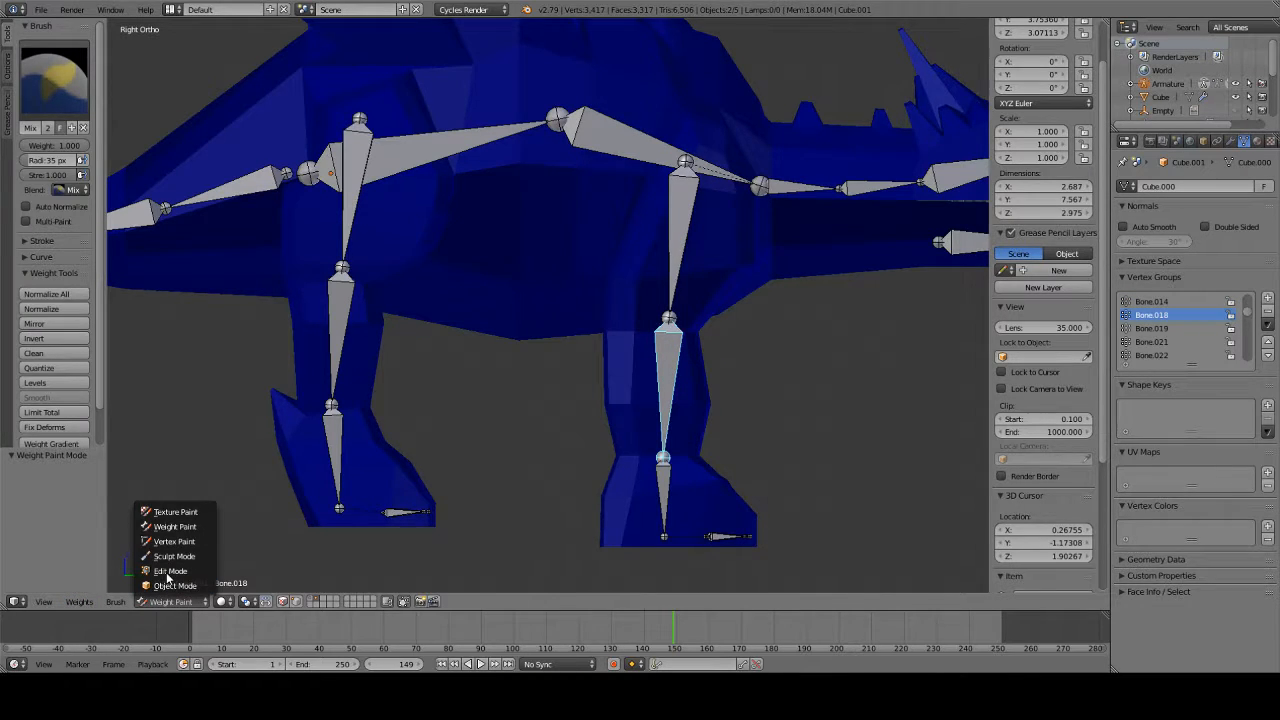
left_click(169, 571)
scroll(748, 357, "up", 4)
right_click(680, 355, "alt")
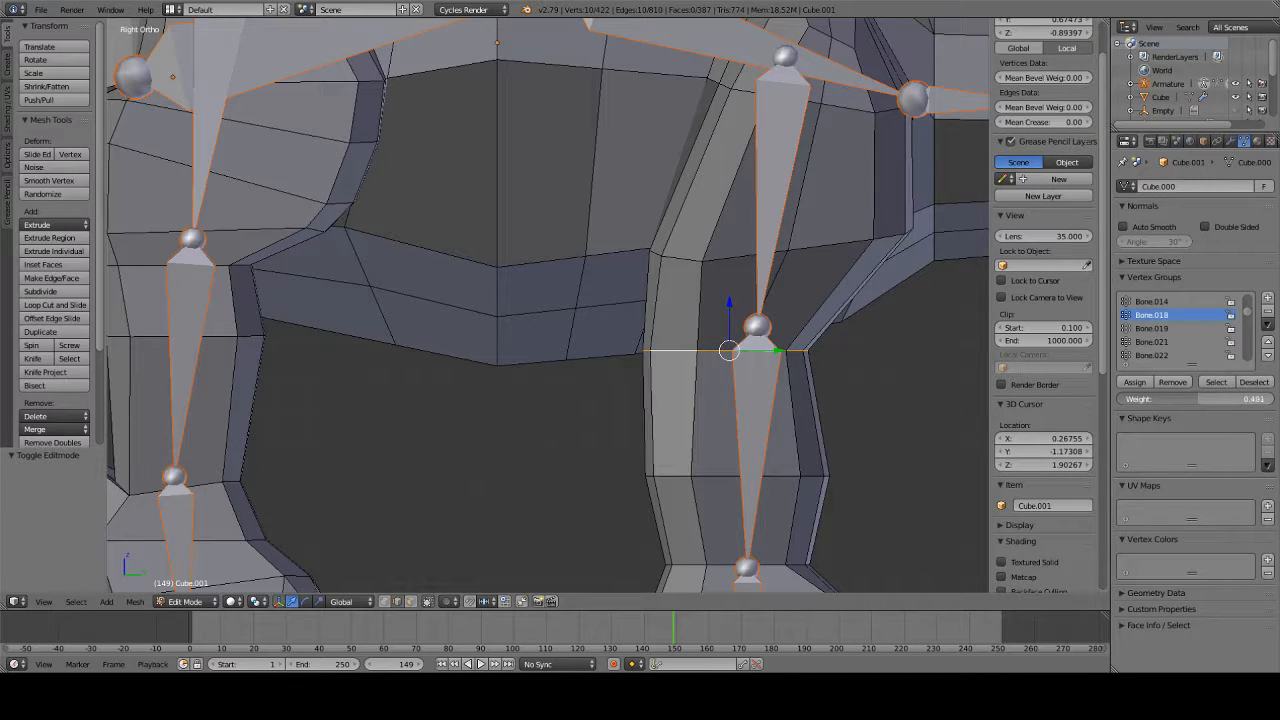
left_click(1134, 383)
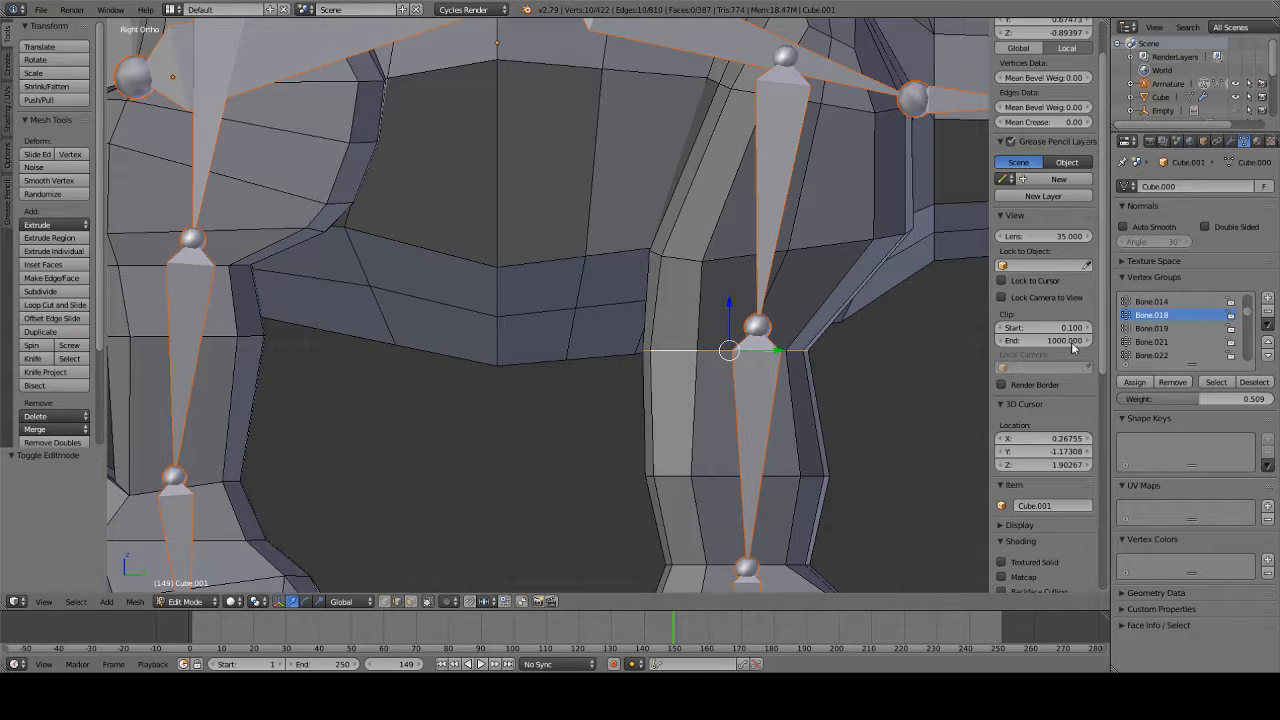
- Assign the edge loop just above the front knee to Bone.018 with weight 0.243 and clear the mesh selection
right_click(820, 243, "alt")
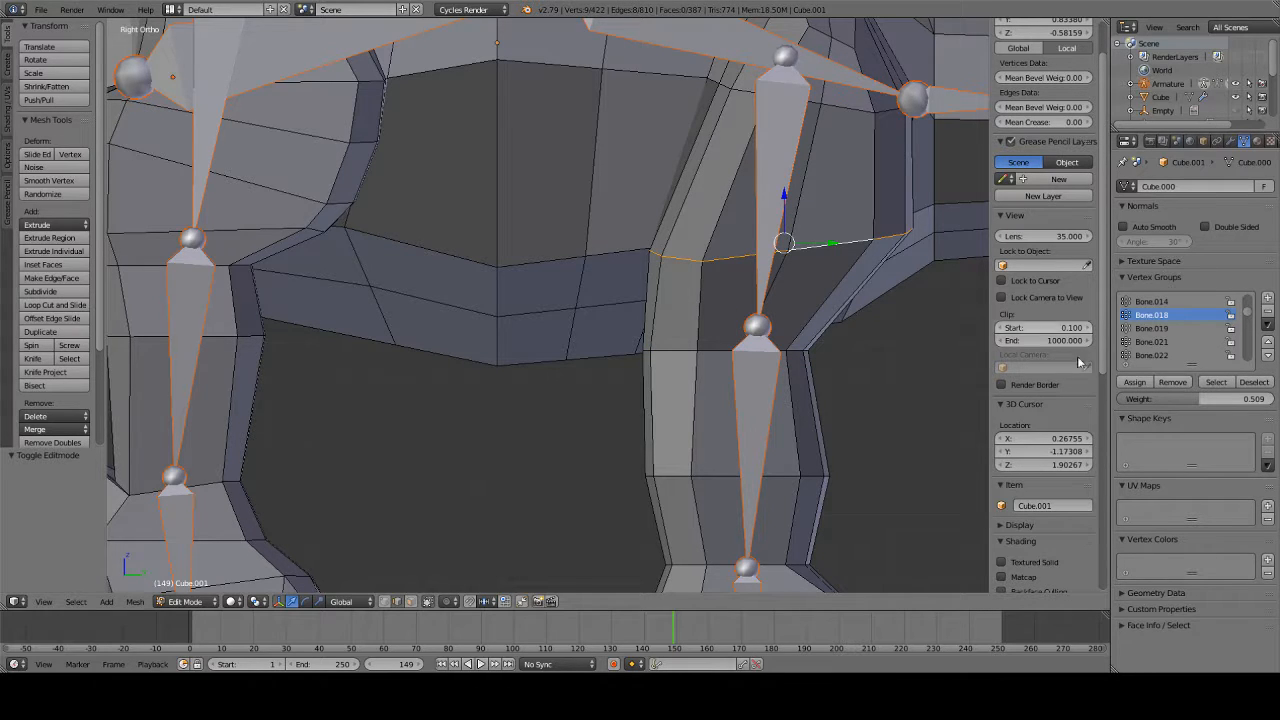
left_click_drag(1182, 401, 1129, 401)
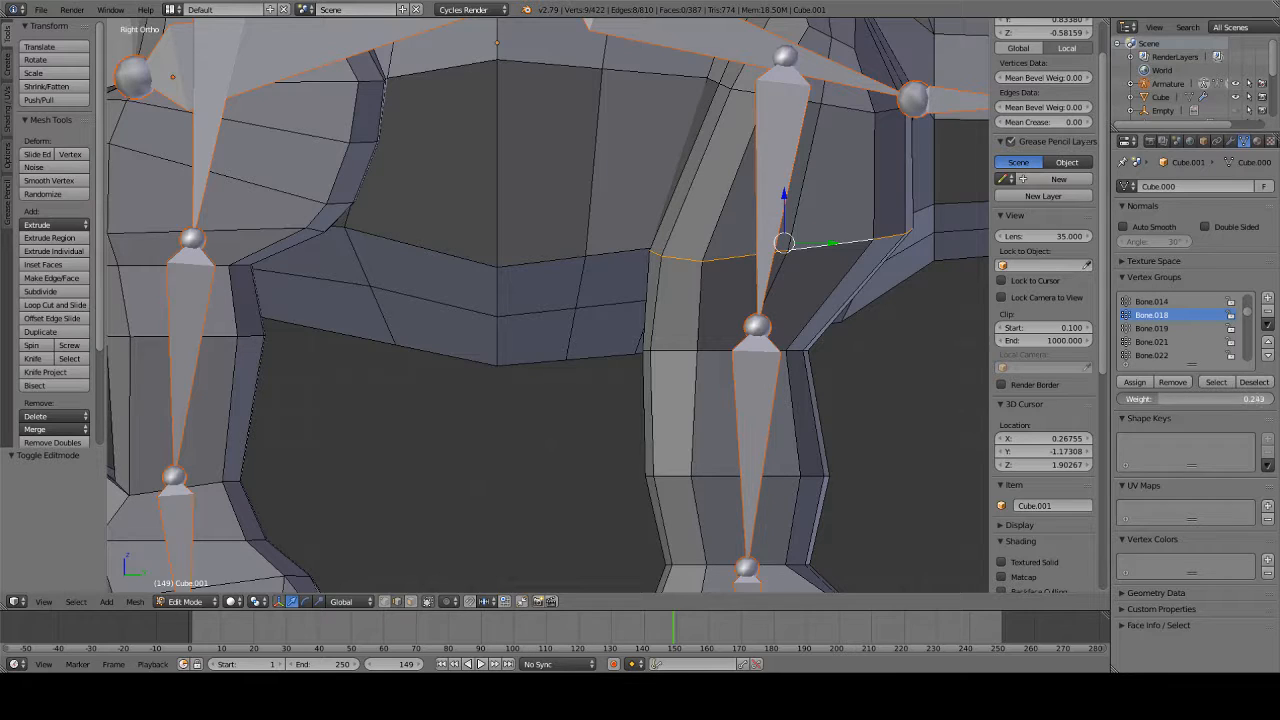
middle_click_drag(877, 366, 703, 383)
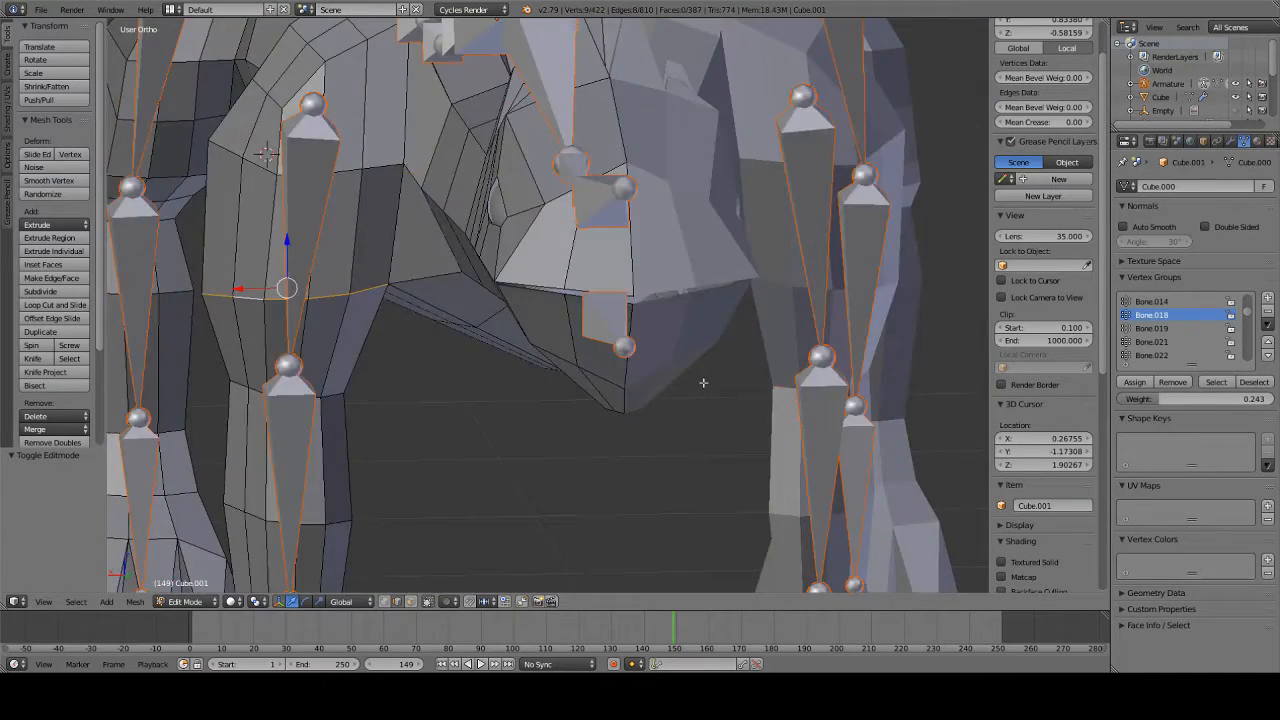
key("KP_3")
key("a")
- Assign Bone.018 a weight of 0.491 on the front ankle edge loop and 1.000 on the mid-lower-leg loop
middle_click_drag(777, 450, 771, 280, "shift")
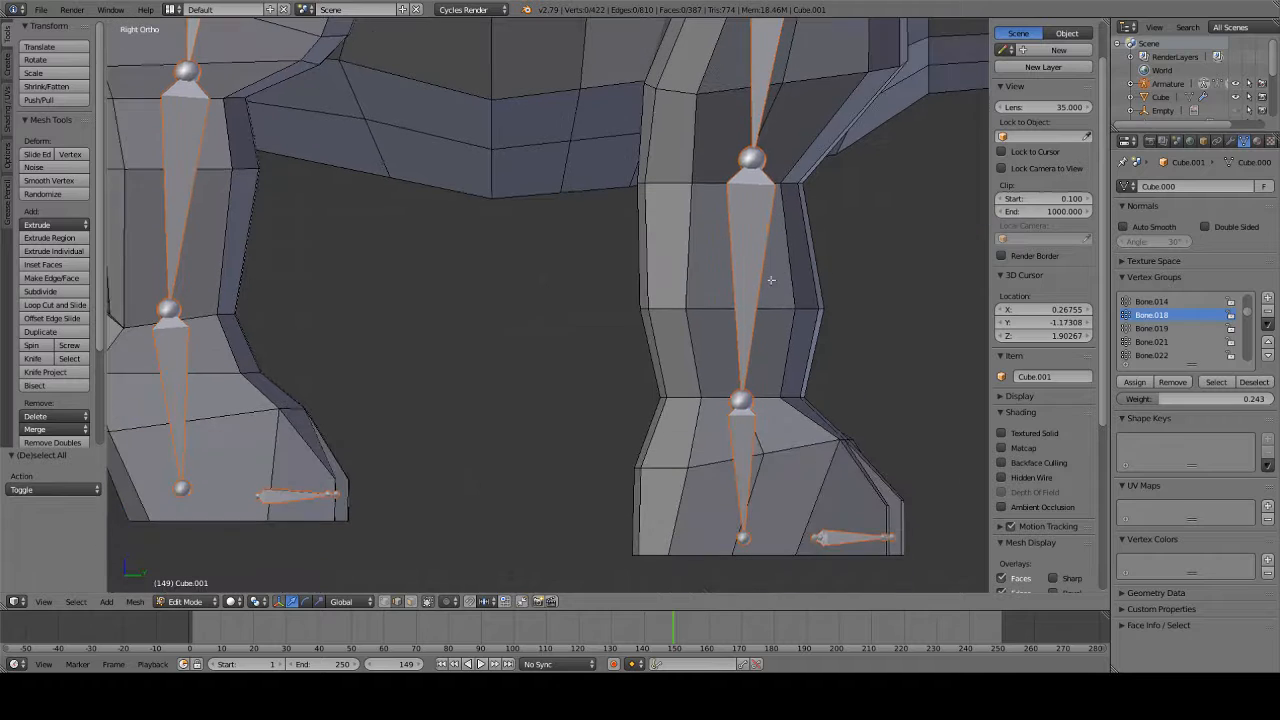
right_click(701, 401, "alt")
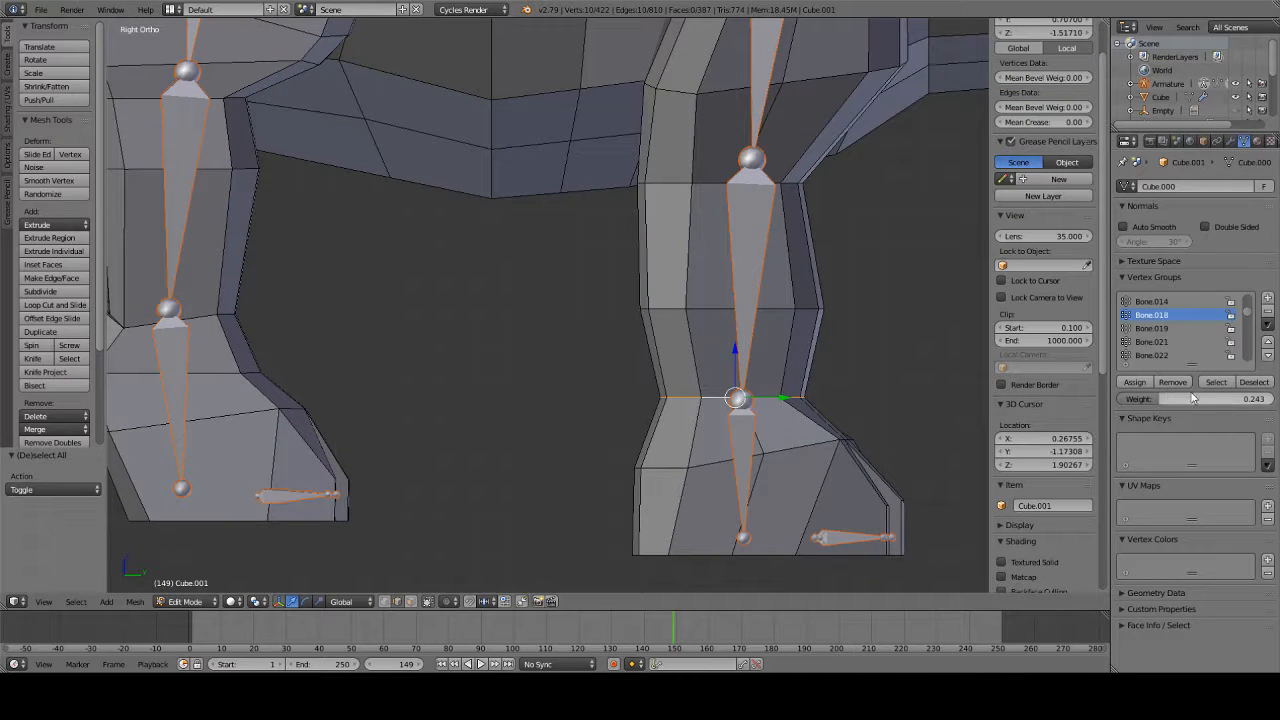
mouse_move(1163, 398)
left_mouse_down()
mouse_move(1190, 398)
mouse_move(1150, 394)
left_mouse_up()
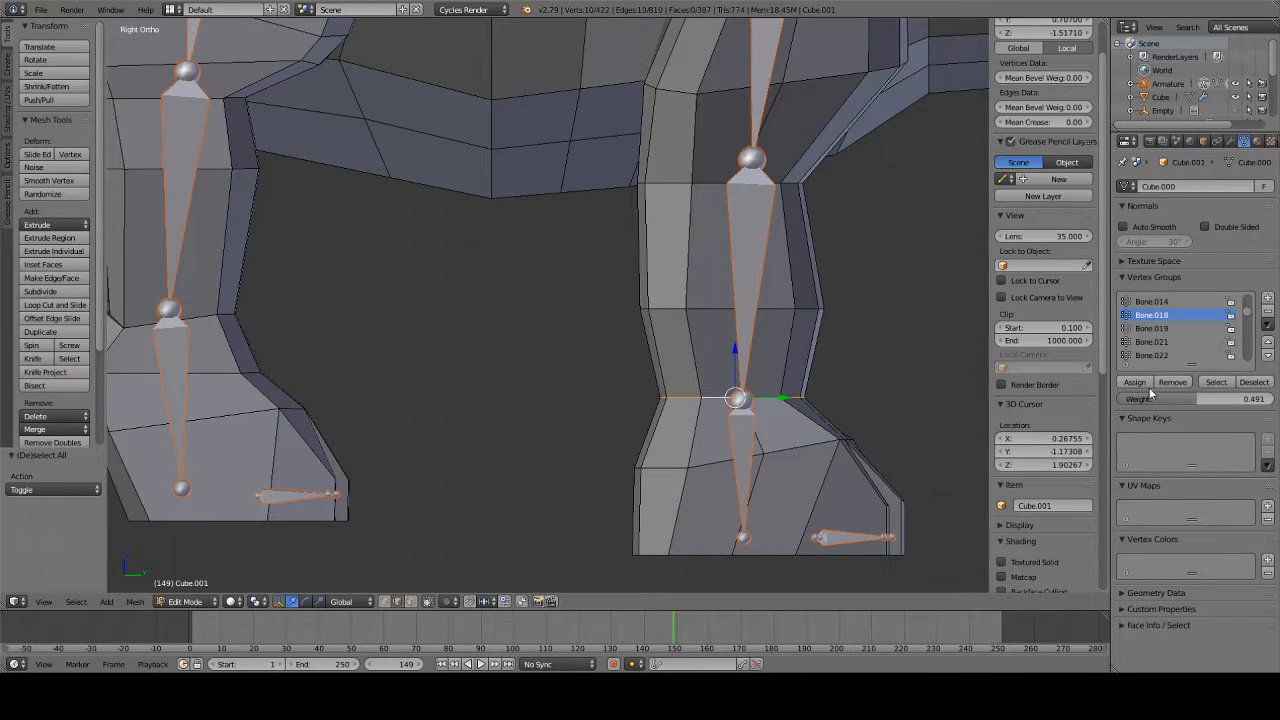
right_click(652, 310, "alt")
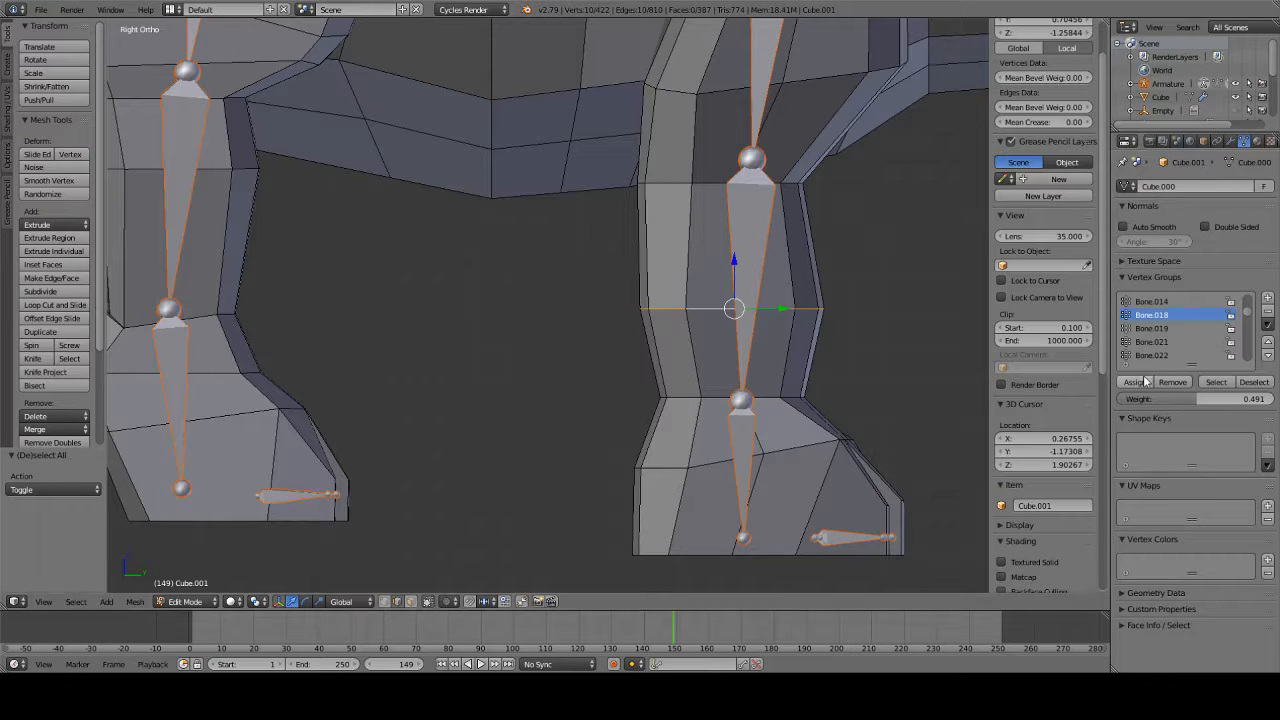
left_click_drag(1169, 400, 1274, 401)
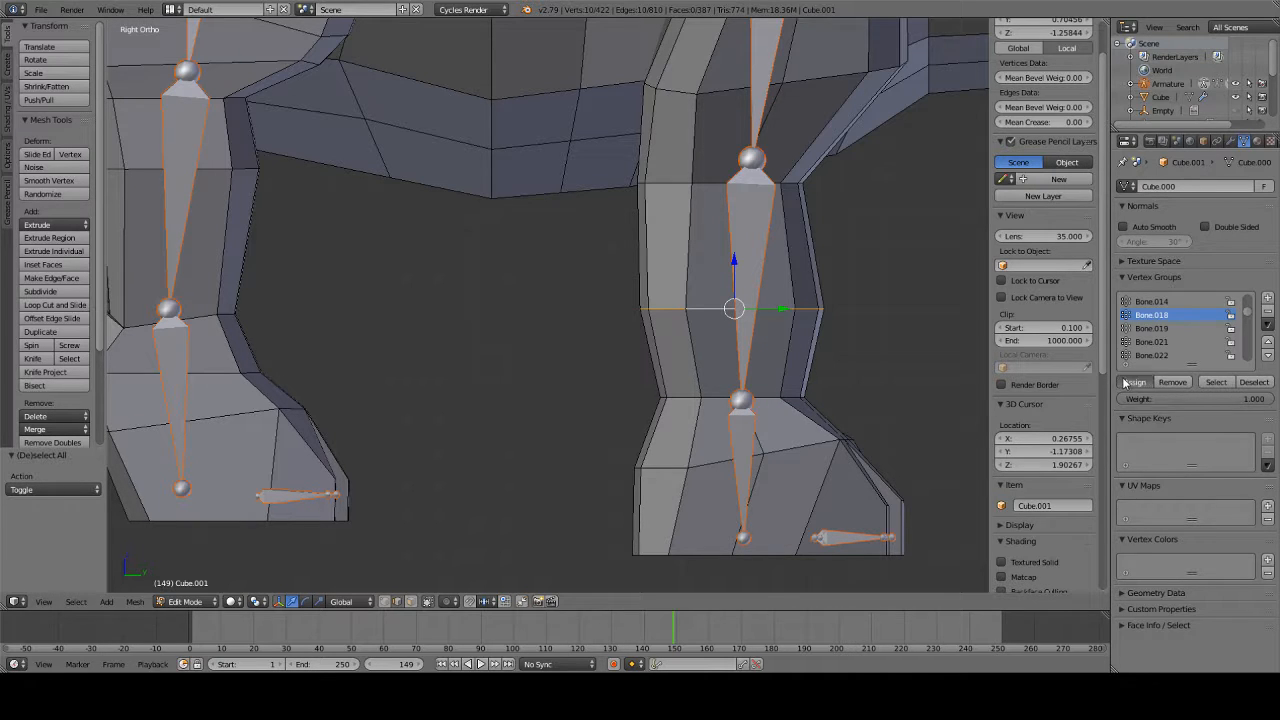
- Check Bone.018's graded weights on the lower front leg in Weight Paint mode and test-rotate the bone
left_click(185, 601)
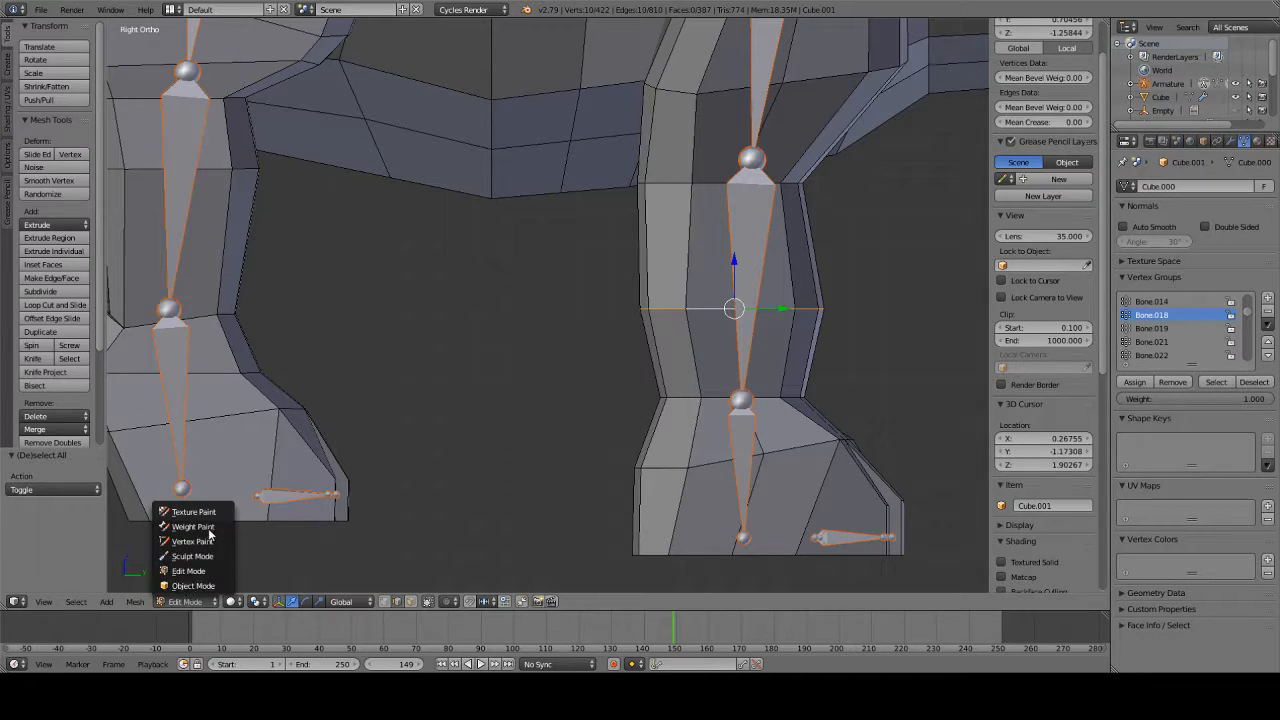
left_click(210, 527)
middle_click_drag(775, 400, 797, 403)
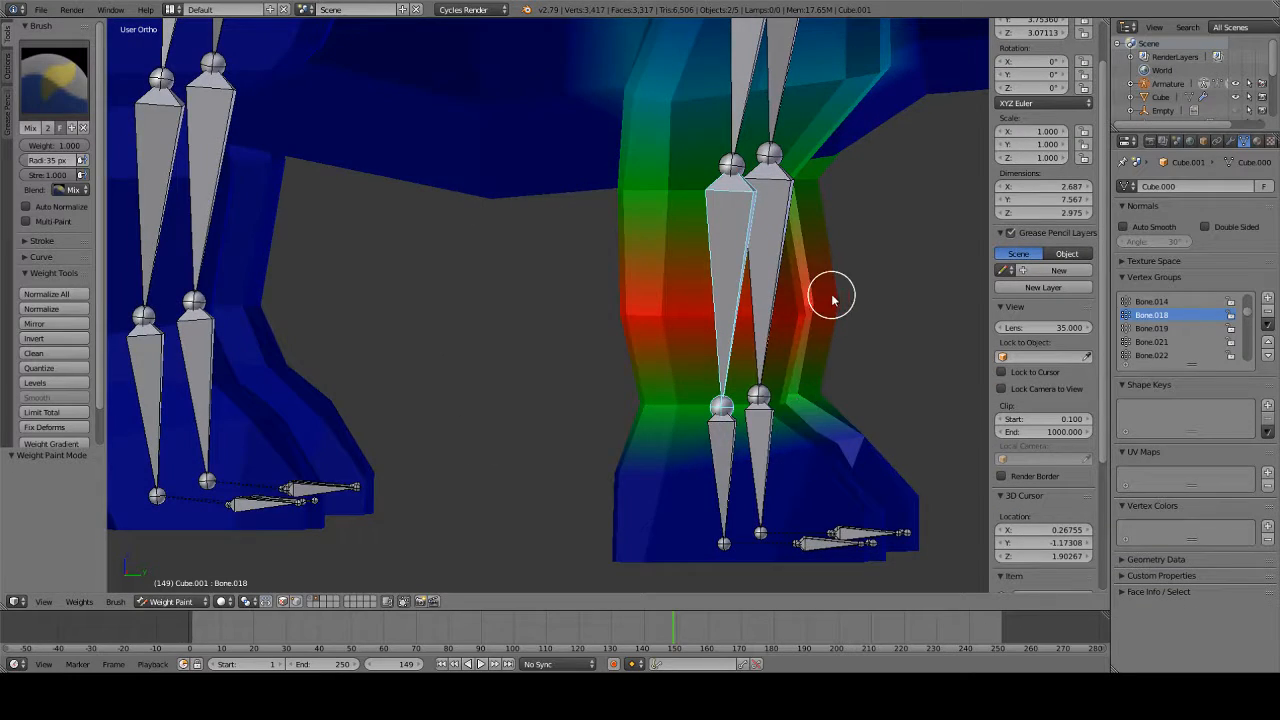
key("r")
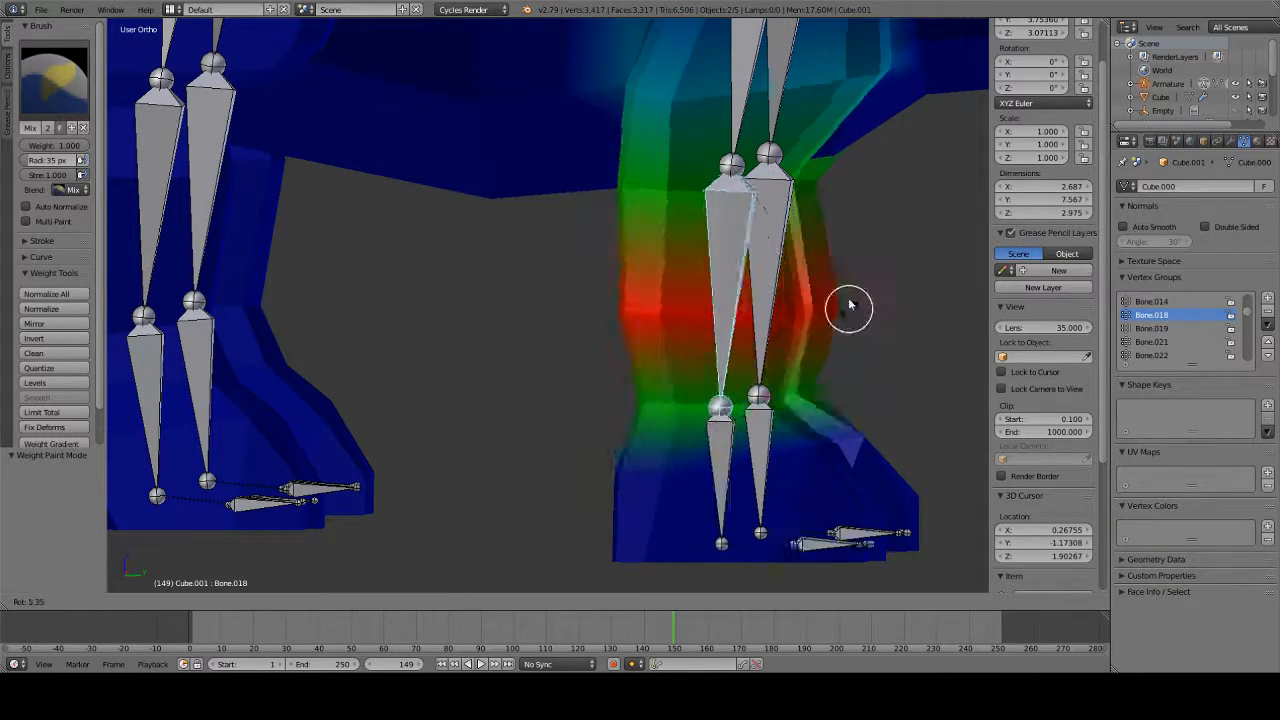
- Select the front foot bone, Bone.019, and paint its weight across the ankle with brush strength 0.513
right_click(710, 460, "ctrl")
key("KP_3")
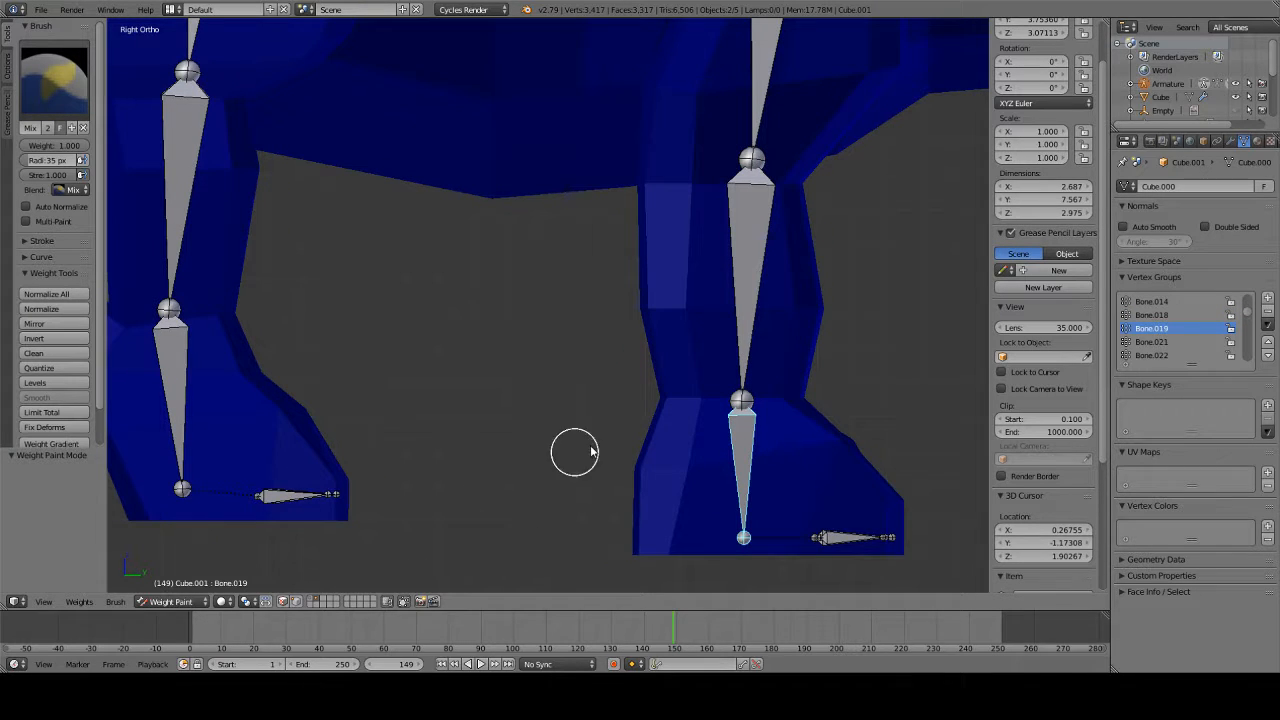
left_click(176, 601)
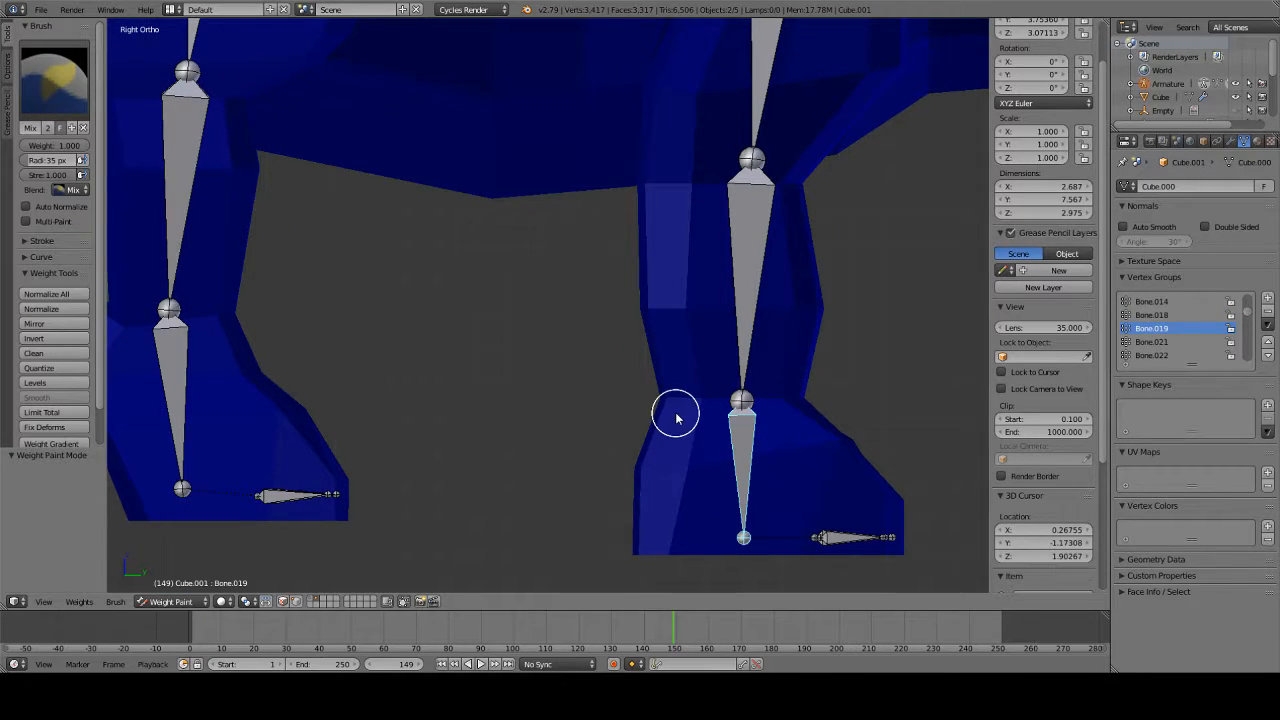
scroll(674, 414, "up", 5)
left_click_drag(68, 178, 46, 178)
middle_click_drag(685, 350, 589, 286, "shift")
left_click_drag(595, 374, 843, 374)
scroll(800, 373, "down", 3)
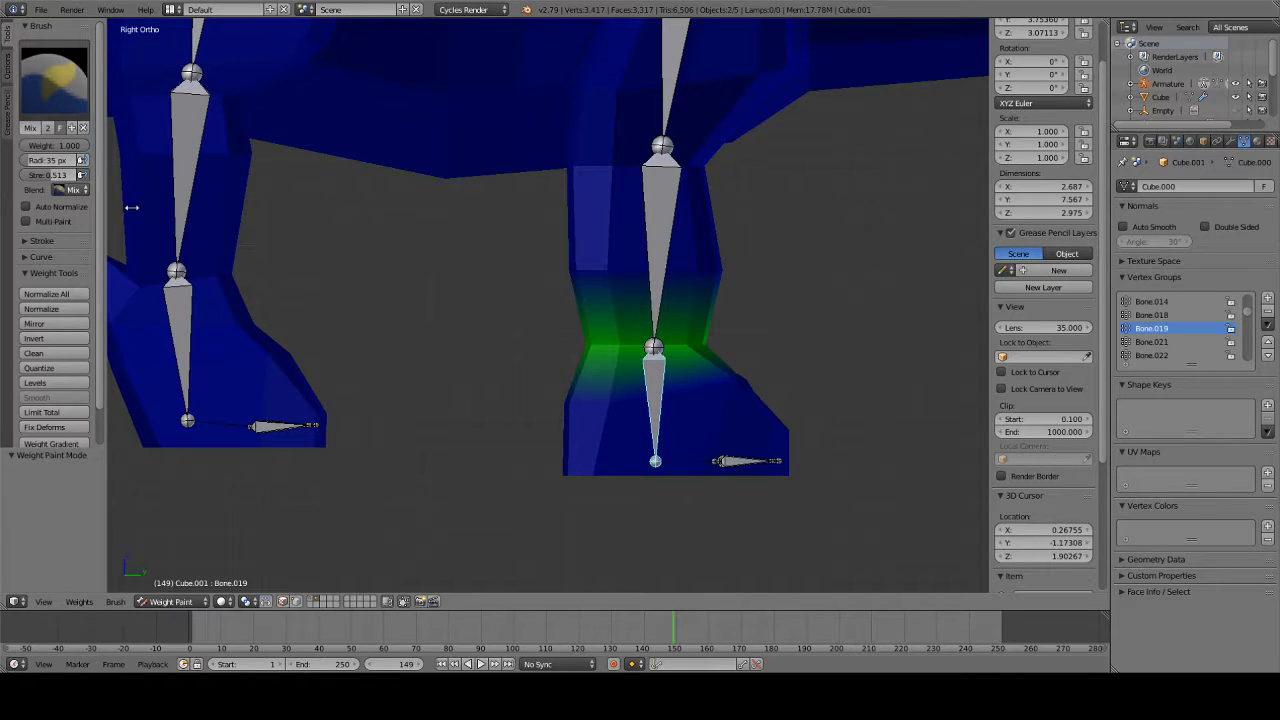
middle_click_drag(605, 346, 497, 405)
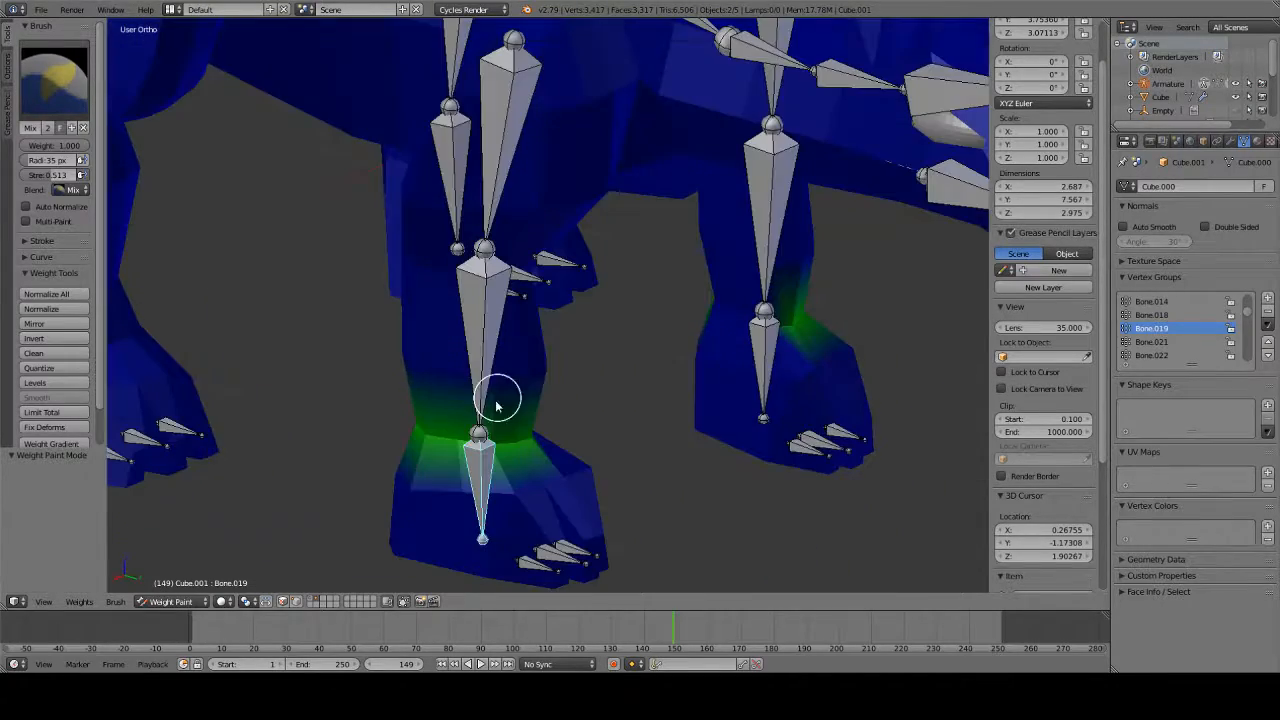
- In Edit Mode, select the edge loop around the front ankle and assign it to Bone.019 with weight 0.487
left_click(172, 601)
left_click(170, 571)
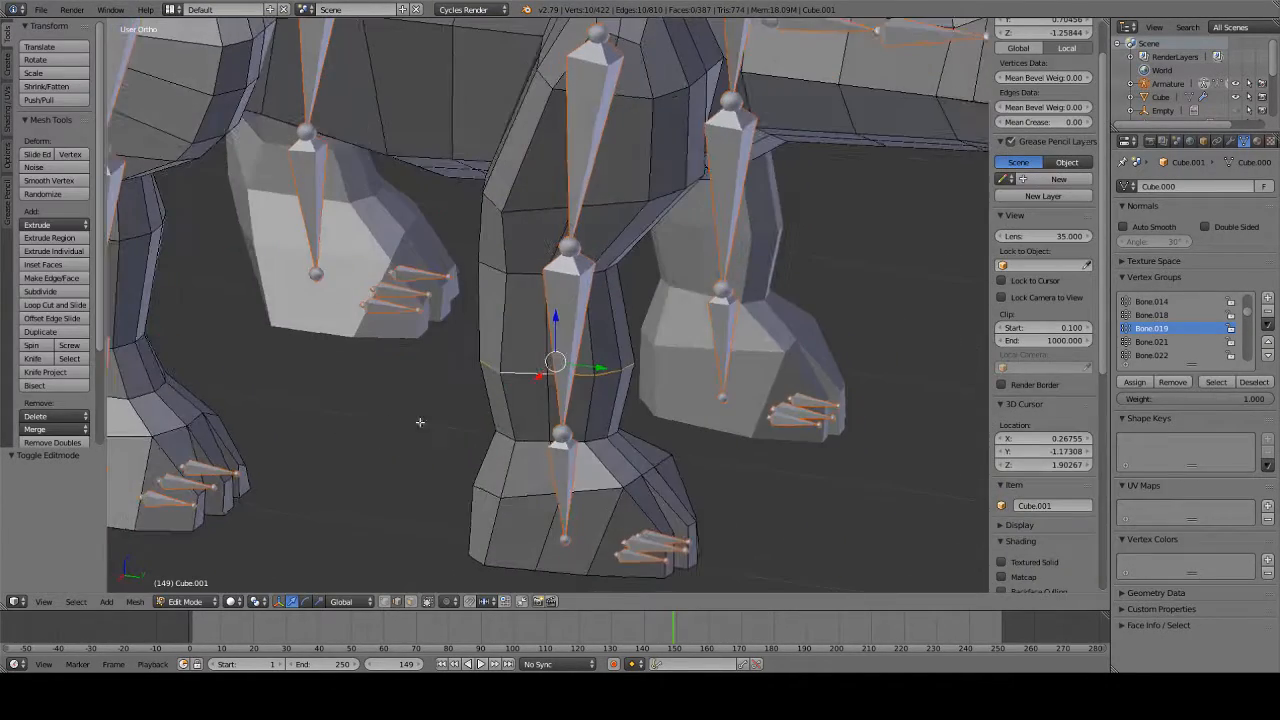
right_click(539, 443, "alt")
left_click_drag(1258, 400, 1165, 400)
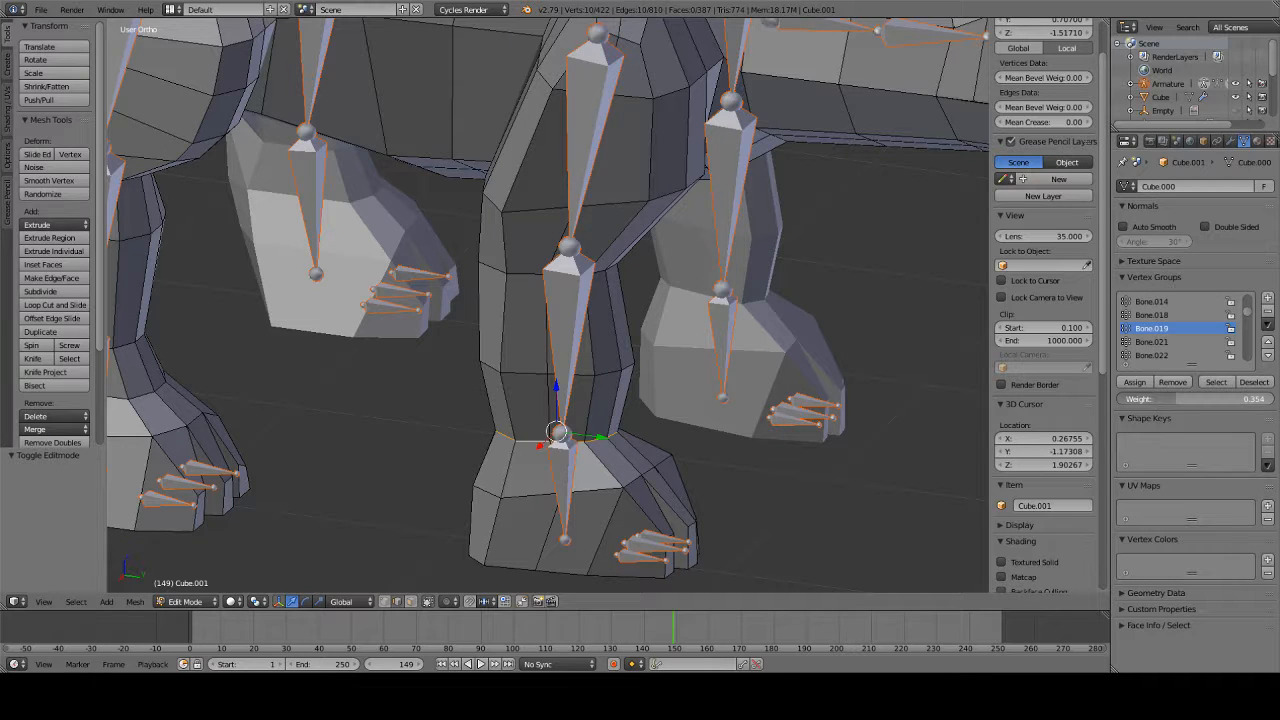
left_click(1134, 382)
- Select the ring of vertices around the front foot just behind the toes and assign it to Bone.019 with weight 0.487
middle_click_drag(540, 440, 678, 535)
right_click(690, 512, "alt")
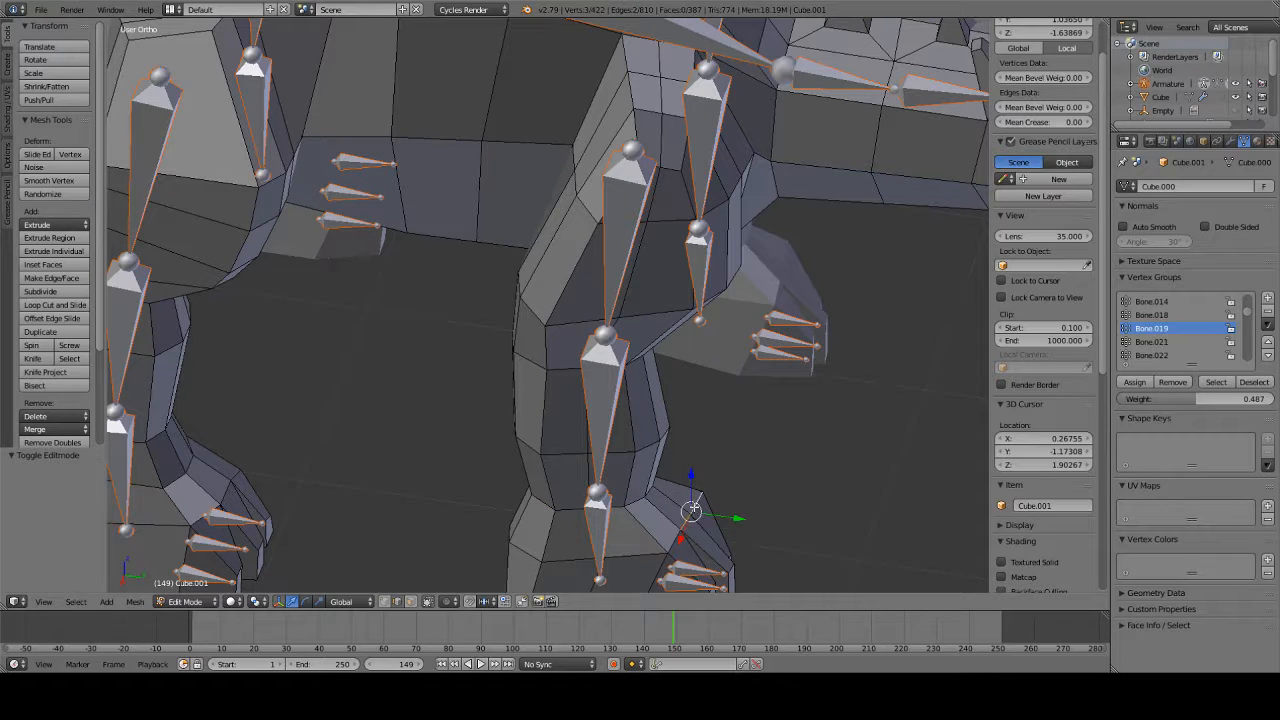
right_click(678, 540, "shift")
key("KP_3")
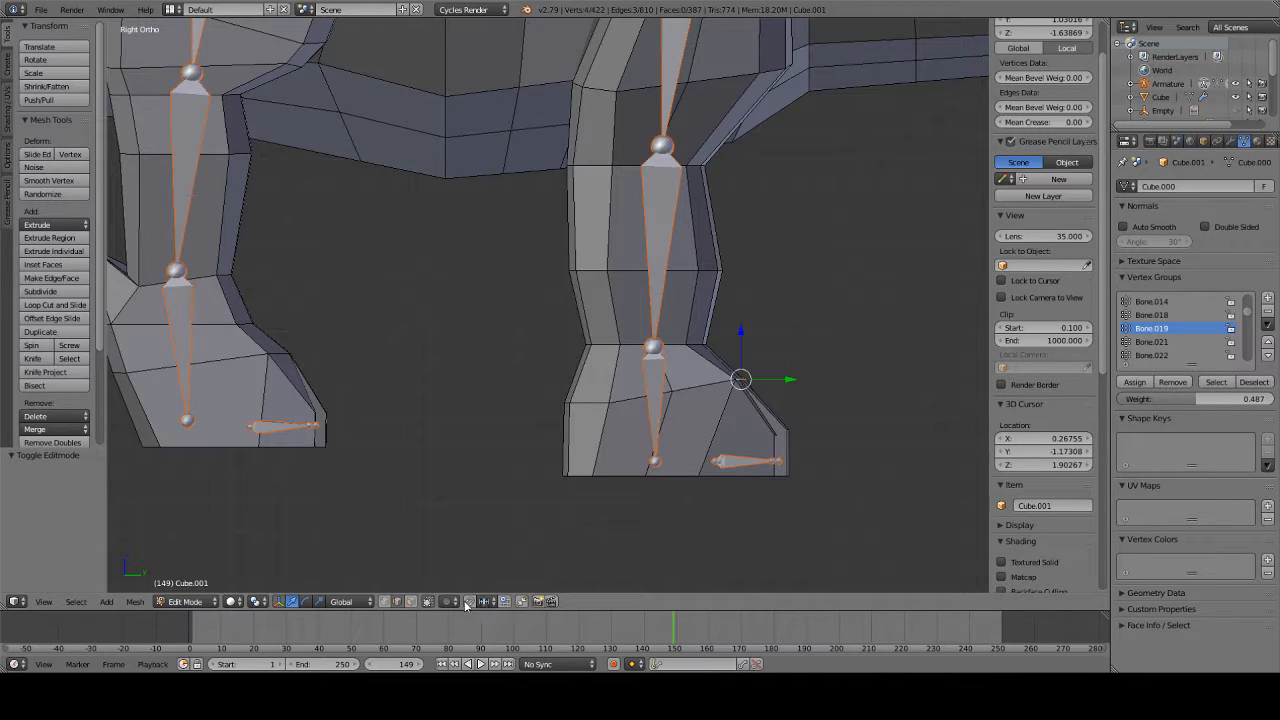
scroll(746, 481, "up", 2)
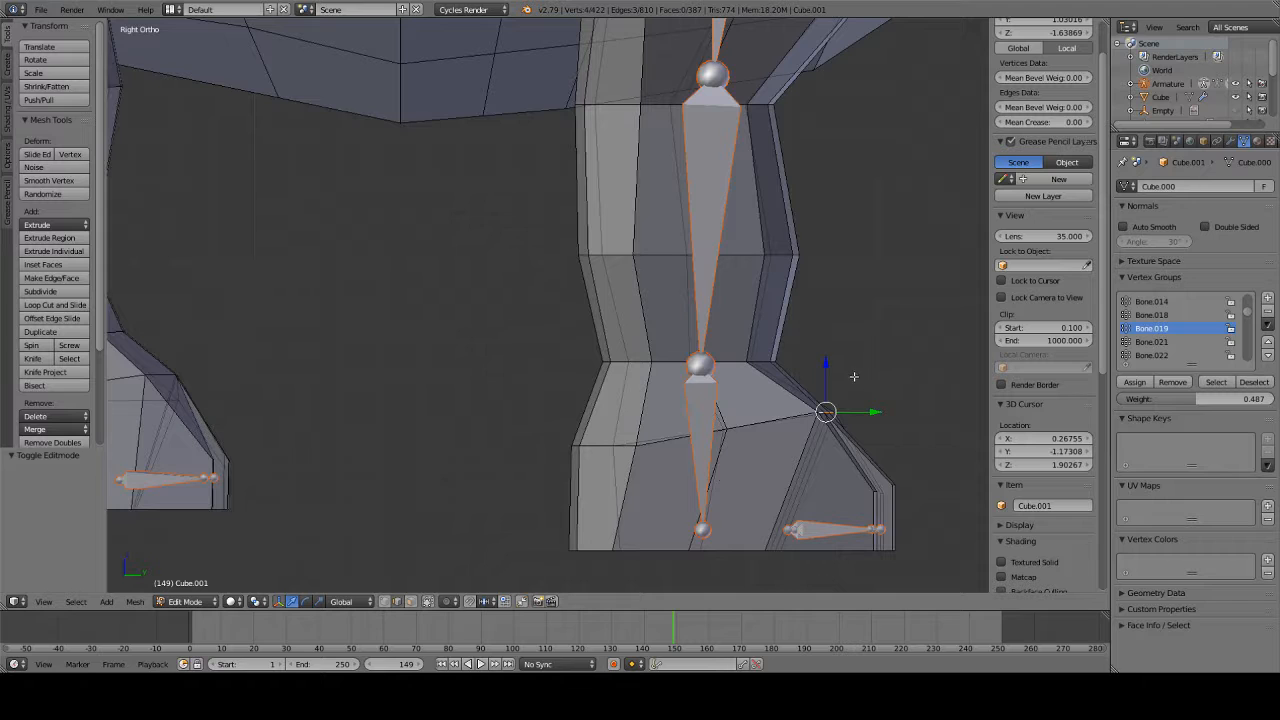
mouse_move(854, 377)
left_mouse_down("ctrl")
mouse_move(786, 422)
mouse_move(754, 574)
mouse_move(820, 574)
left_mouse_up("ctrl")
middle_click_drag(818, 535, 709, 545)
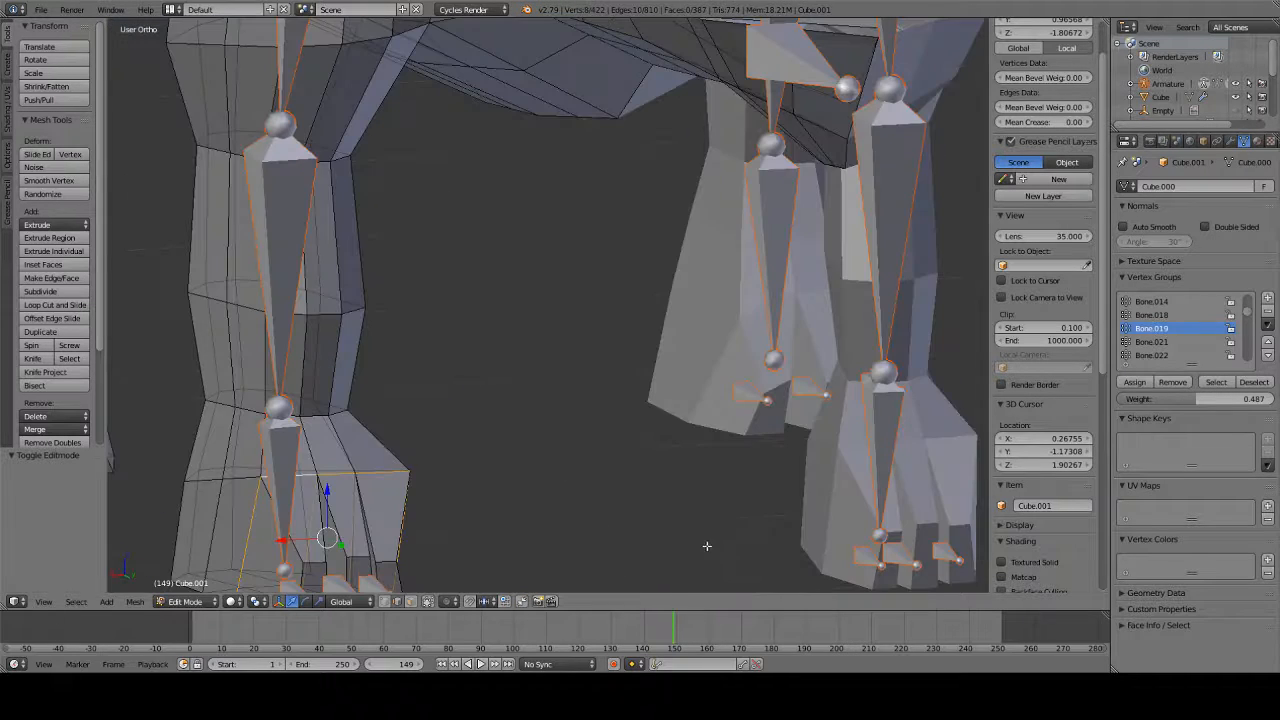
left_click(1133, 384)
- Using face selection, lasso the heel faces on both sides of the front foot and assign them to Bone.019 with weight 1.000
key("KP_3")
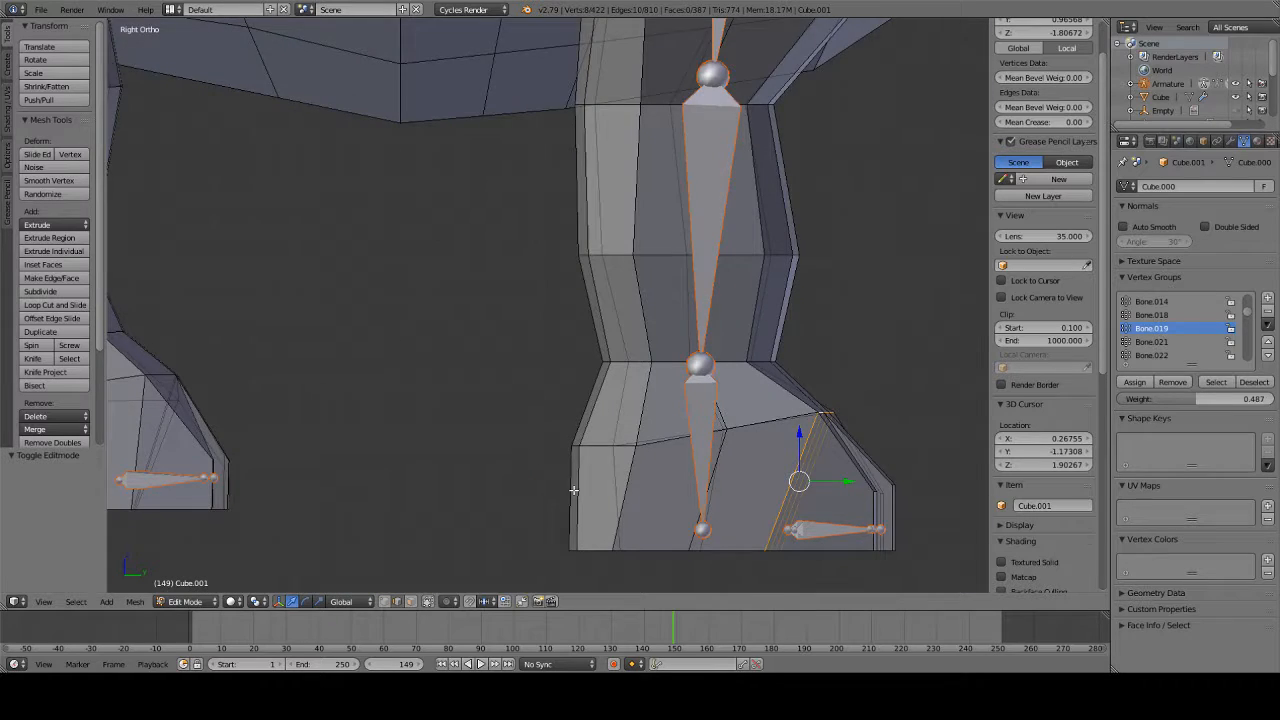
middle_click_drag(574, 485, 573, 371, "shift")
left_click(411, 602)
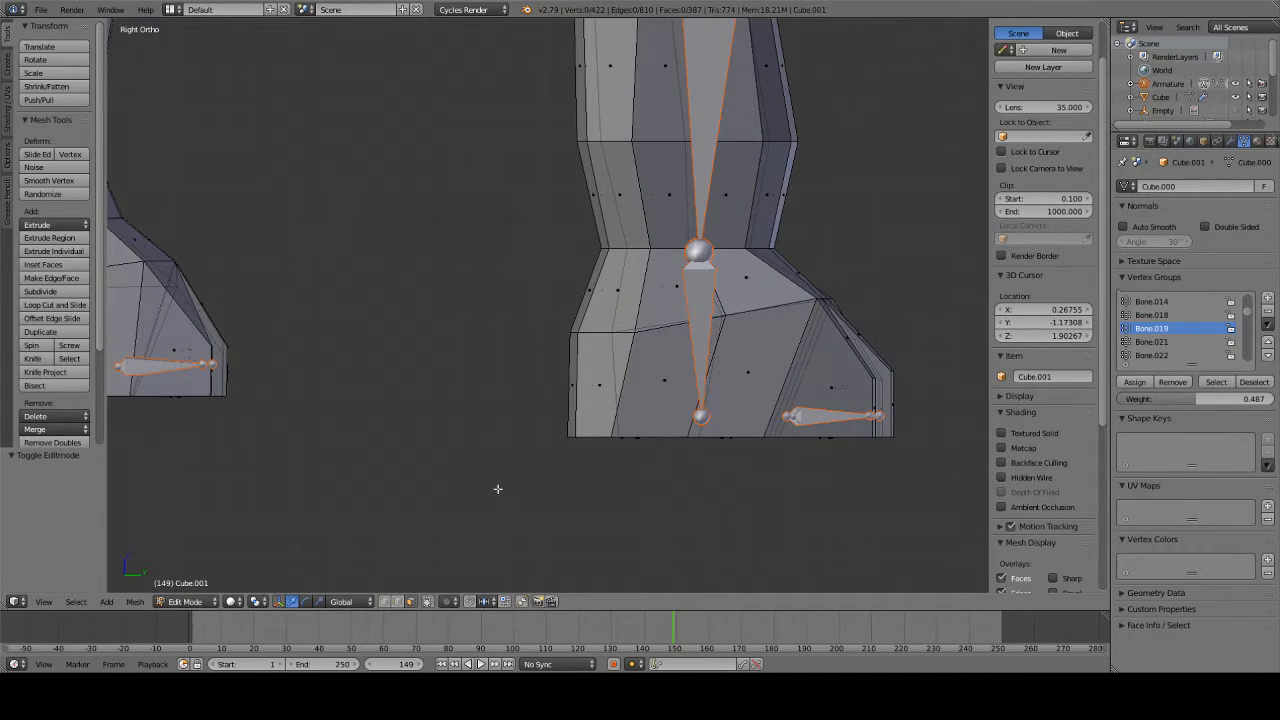
mouse_move(510, 480)
middle_mouse_down()
mouse_move(471, 508)
mouse_move(486, 476)
middle_mouse_up()
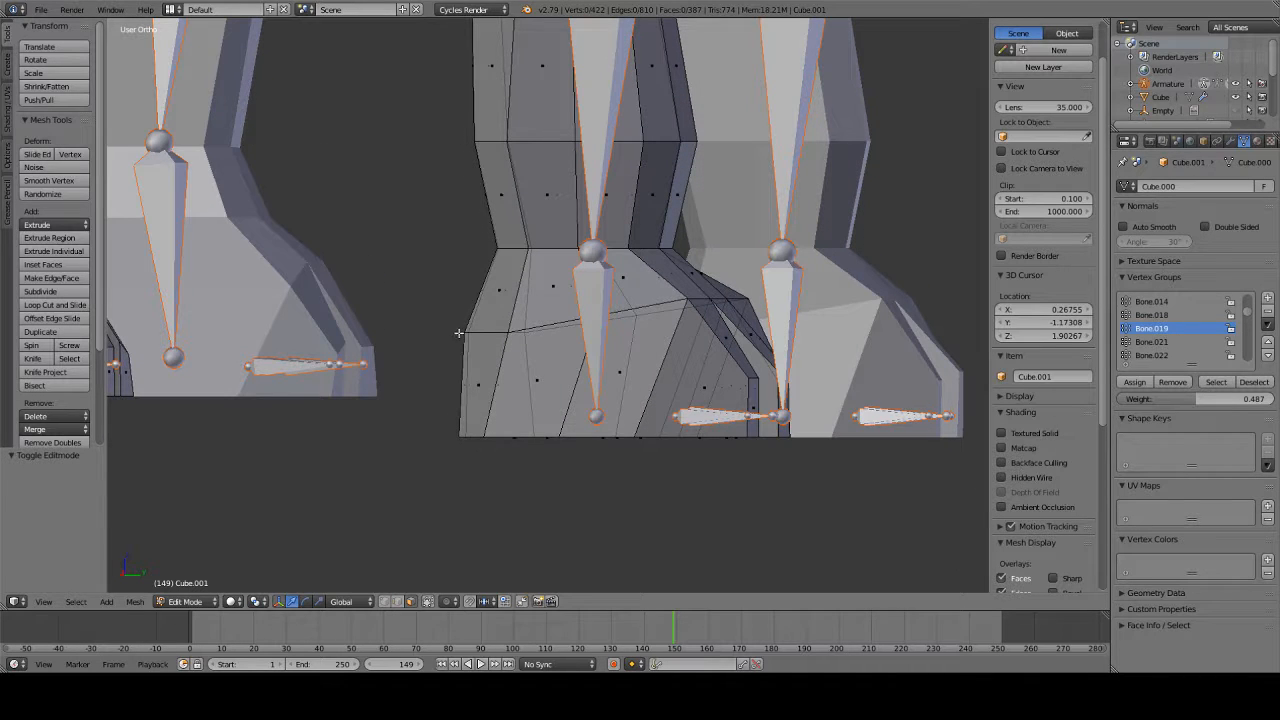
mouse_move(459, 333)
left_mouse_down("ctrl")
mouse_move(400, 428)
mouse_move(508, 457)
mouse_move(557, 336)
left_mouse_up("ctrl")
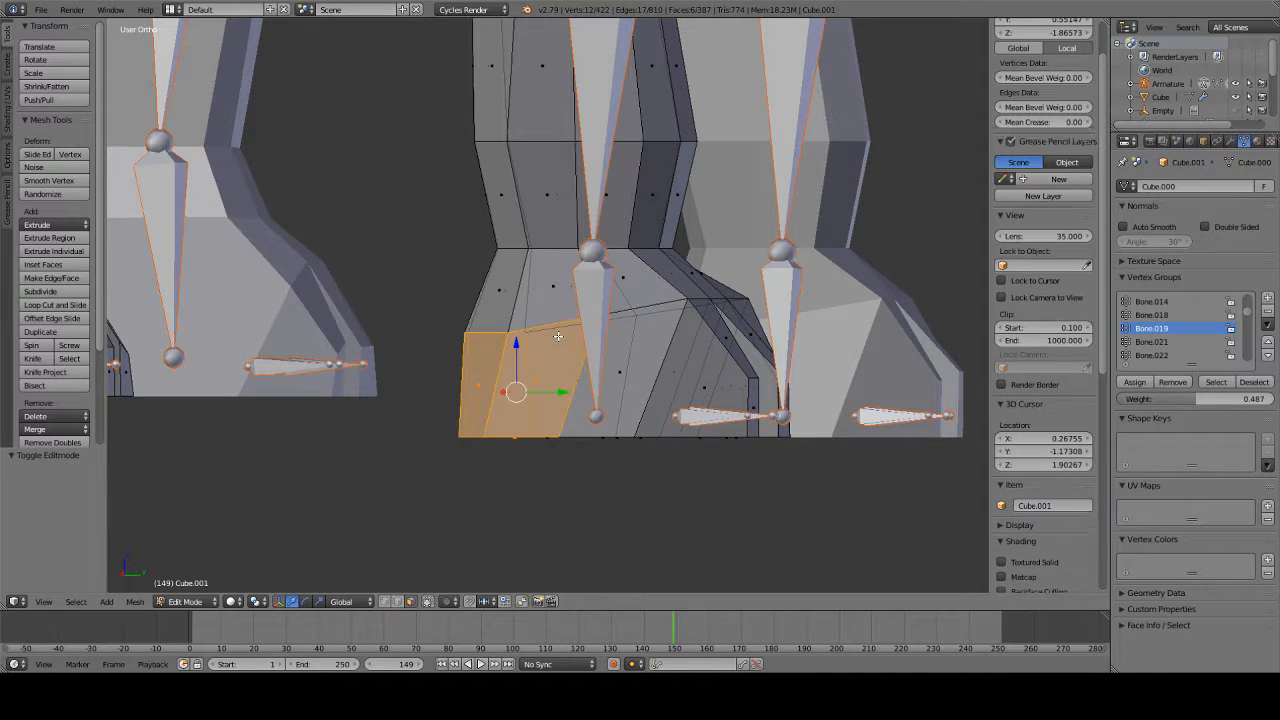
middle_click_drag(600, 351, 560, 390)
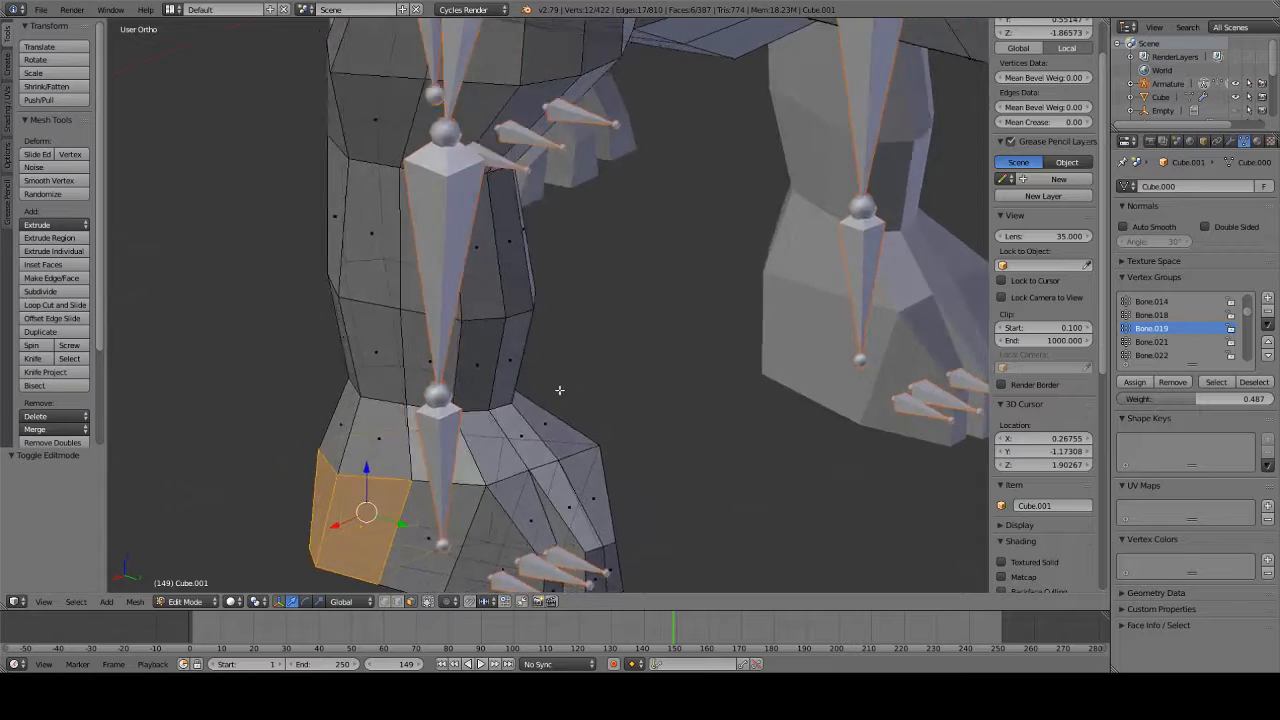
key("KP_3")
mouse_move(577, 338)
left_mouse_down("ctrl")
mouse_move(640, 462)
mouse_move(676, 393)
mouse_move(662, 366)
left_mouse_up("ctrl")
middle_click_drag(662, 366, 589, 427)
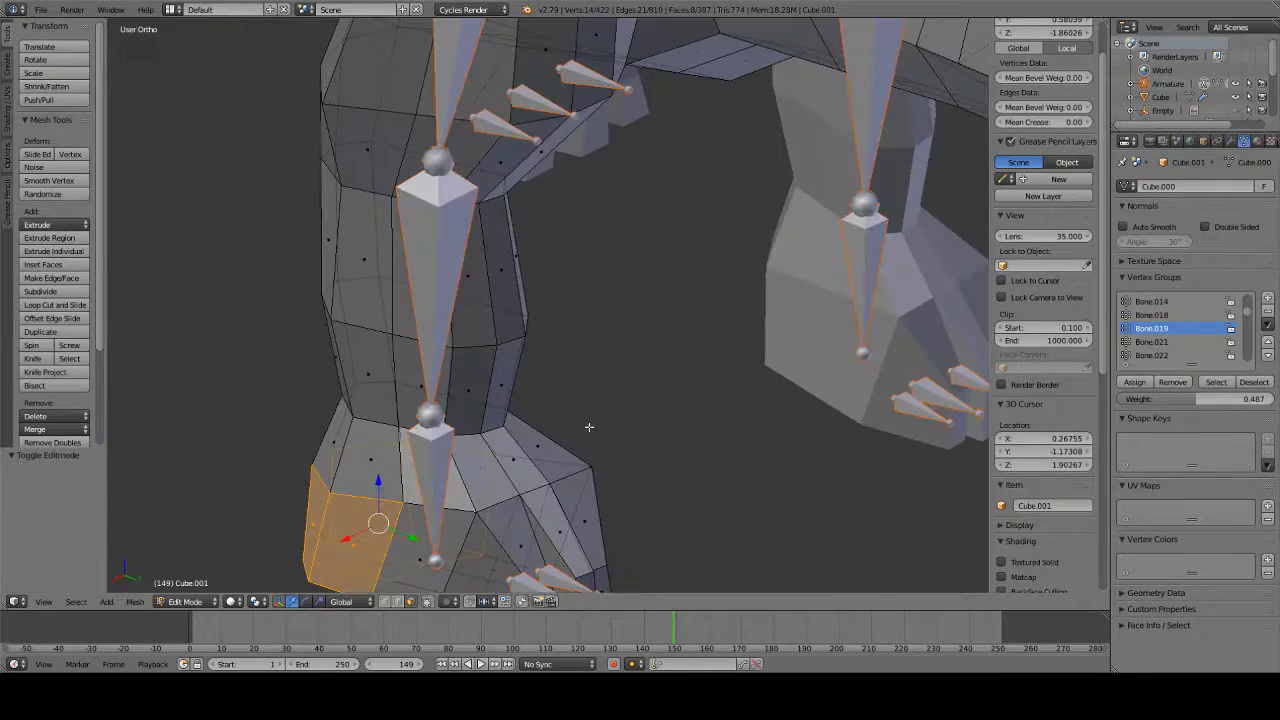
middle_click_drag(517, 499, 605, 441)
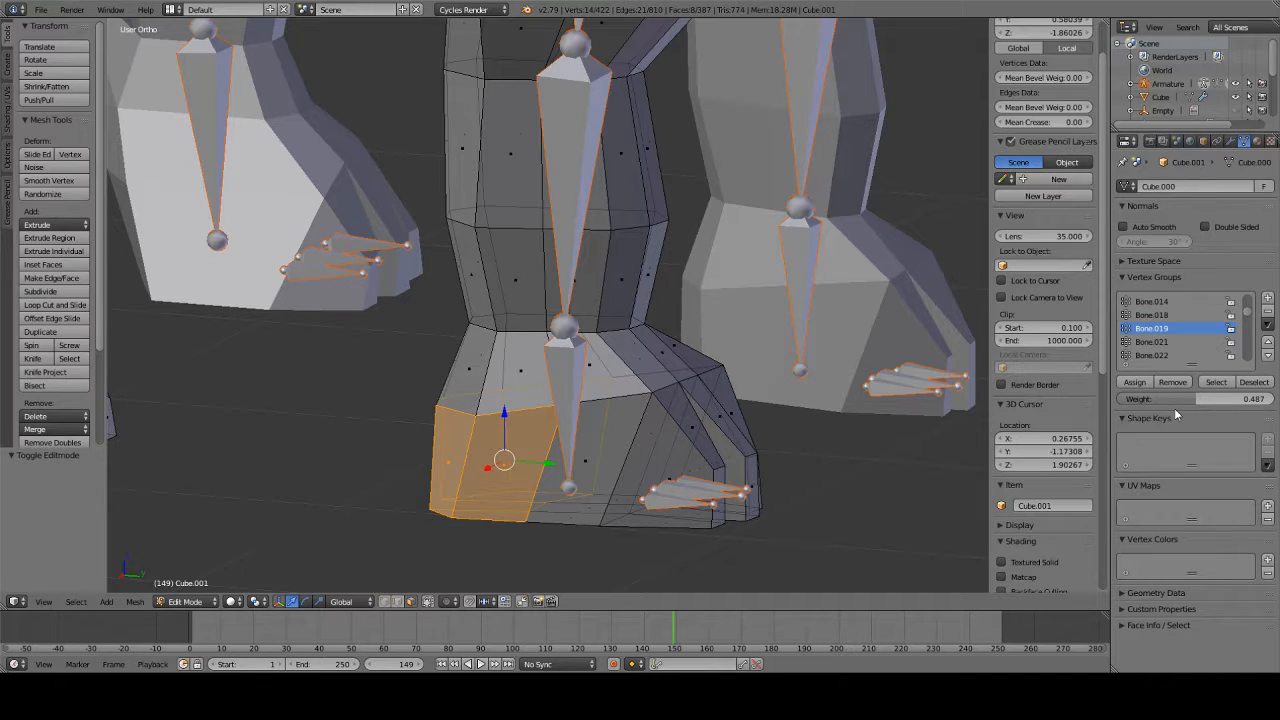
left_click_drag(1188, 401, 1276, 401)
left_click(1130, 385)
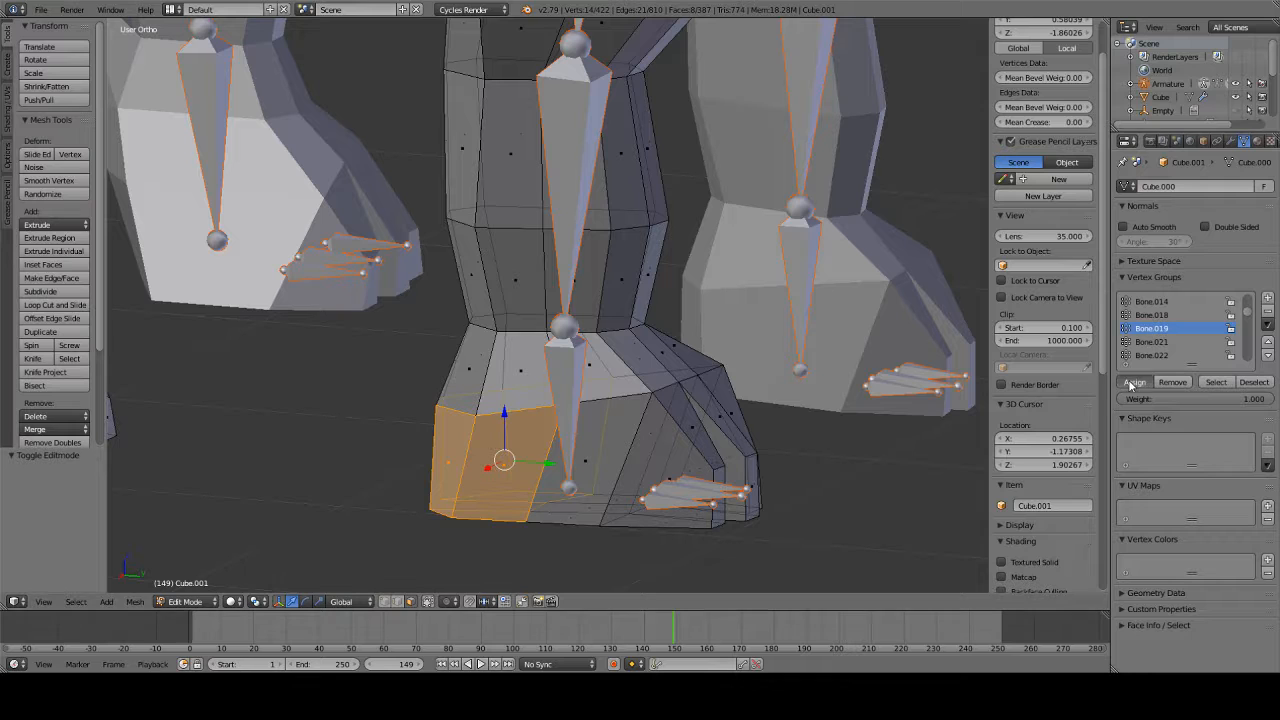
- In Weight Paint mode, test the front foot's deformation by trial-rotating Bone.019 and cancelling the rotation
left_click(184, 602)
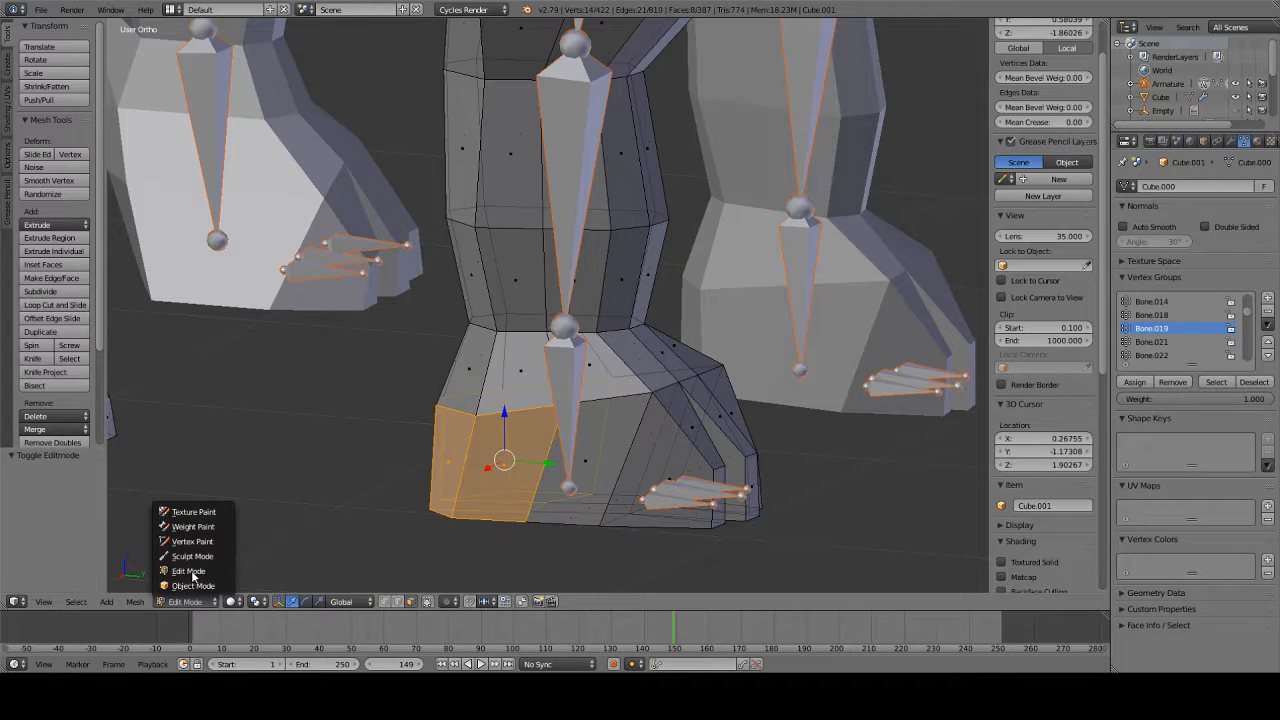
left_click(190, 572)
left_click(188, 602)
left_click(211, 528)
key("r")
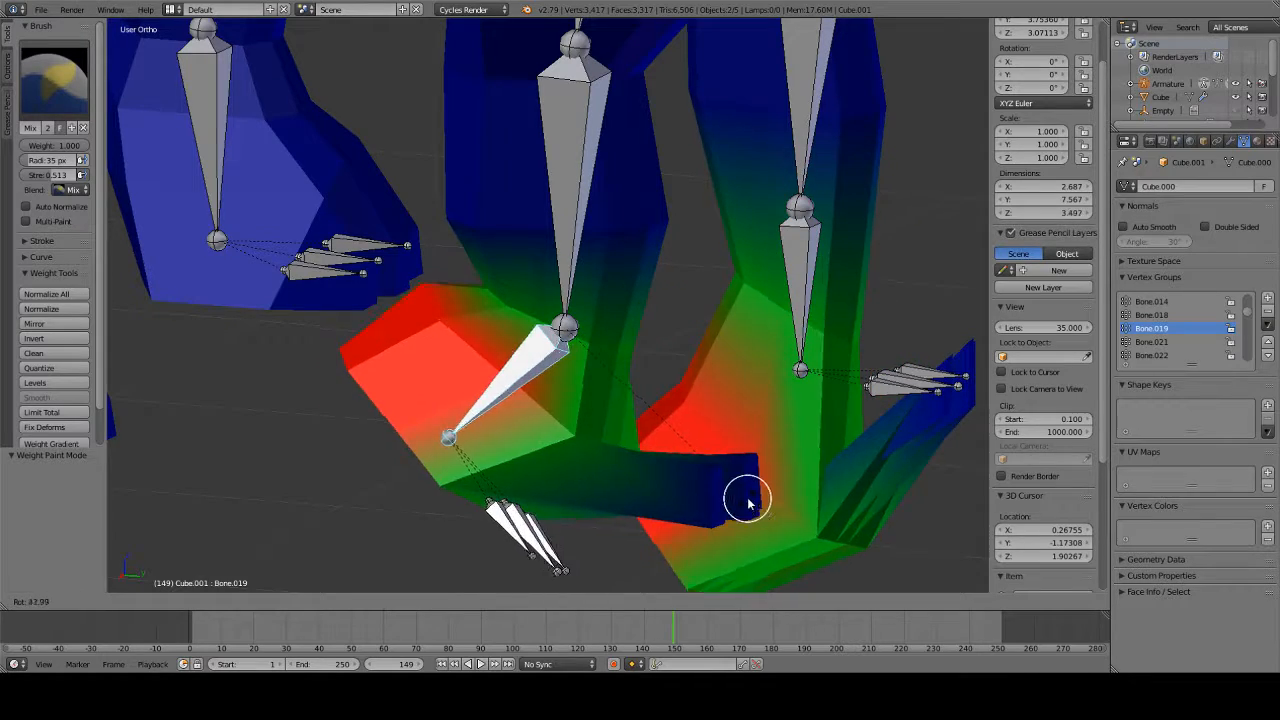
right_click(691, 222)
scroll(764, 404, "down", 3)
middle_click_drag(766, 409, 713, 501)
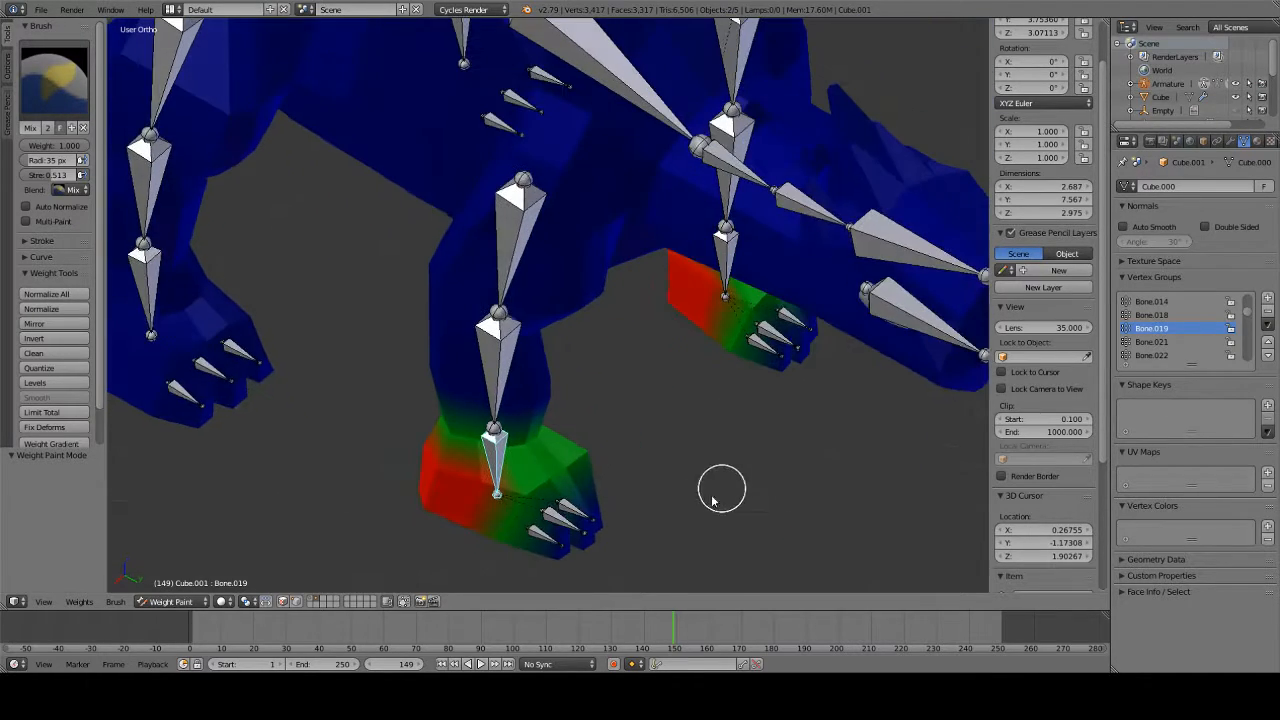
- Select the front foot's outer toe bone, Bone.023, for weight painting
right_click(543, 535)
middle_click_drag(623, 490, 651, 328, "shift")
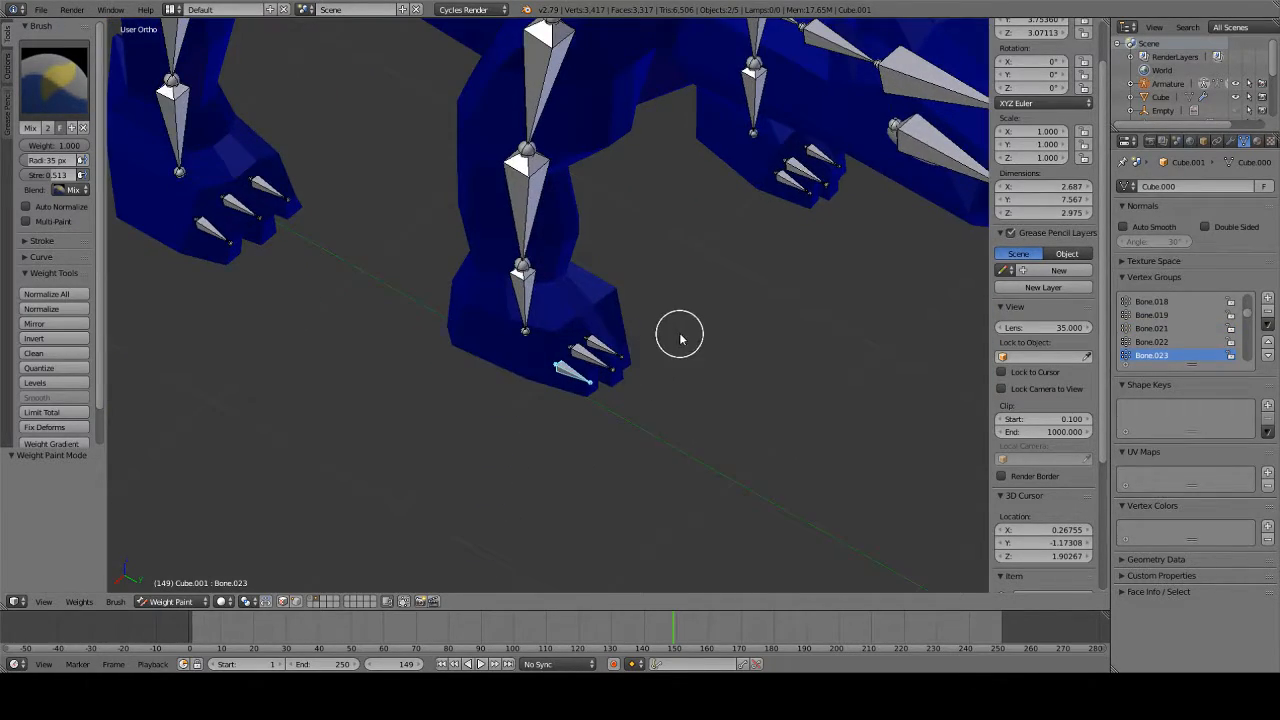
scroll(680, 338, "down", 3)
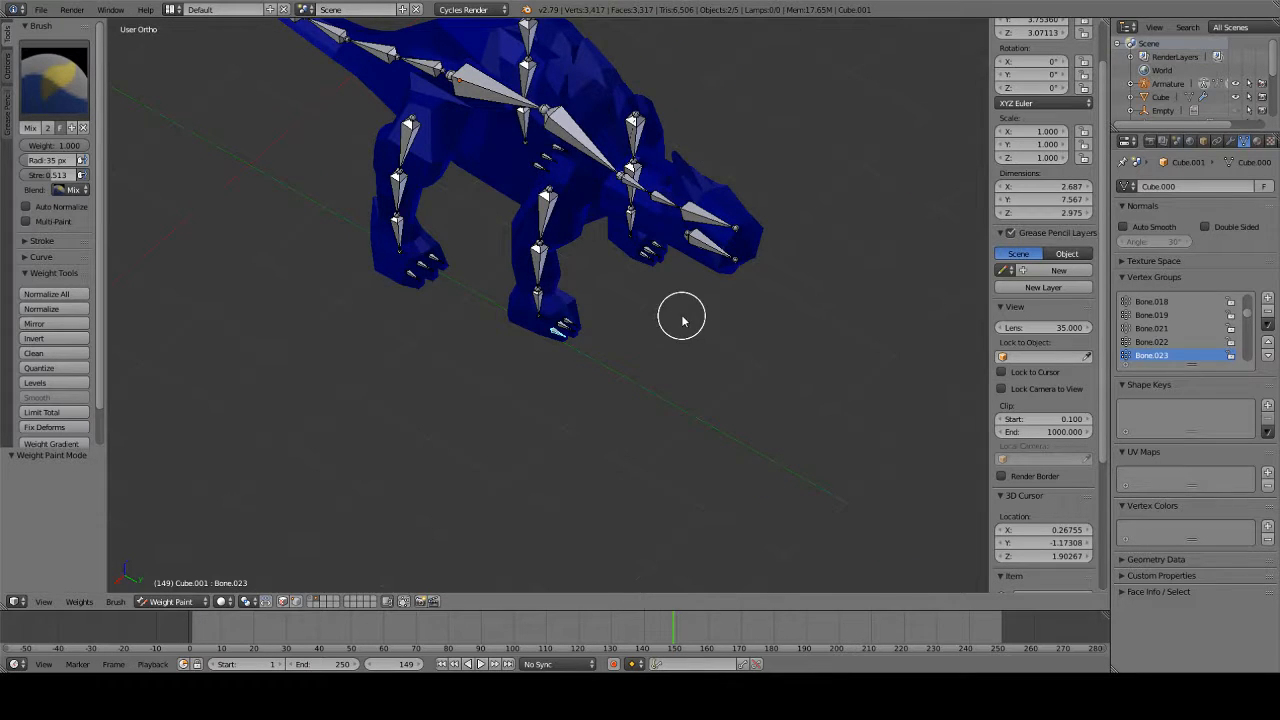
scroll(680, 317, "up", 6)
scroll(690, 360, "up", 3)
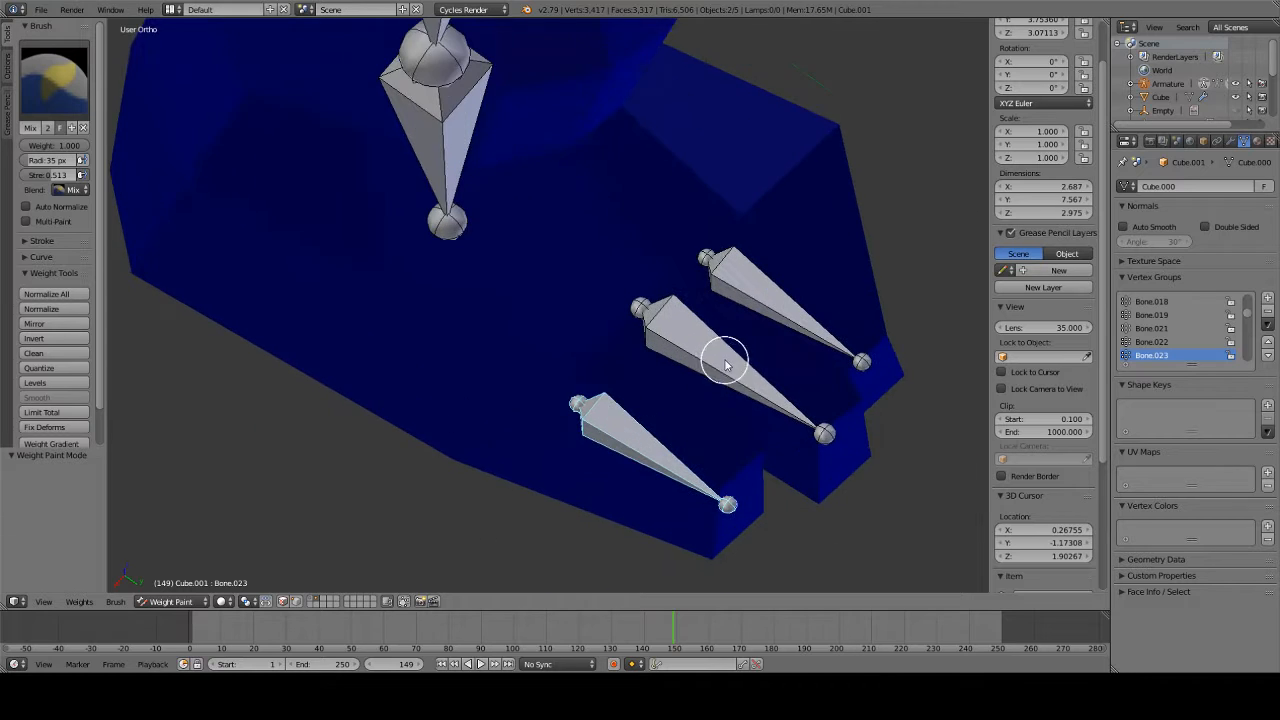
scroll(600, 449, "up", 1)
left_click(180, 603)
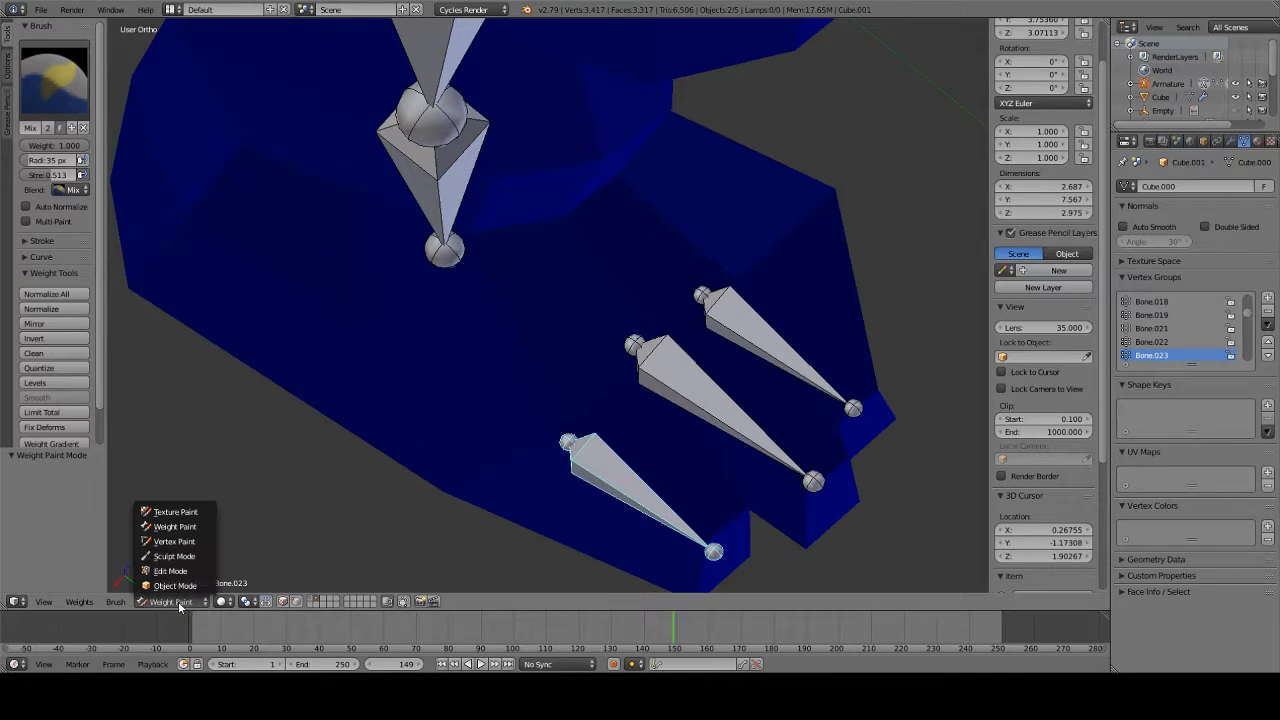
left_click(170, 571)
middle_click_drag(560, 430, 592, 487)
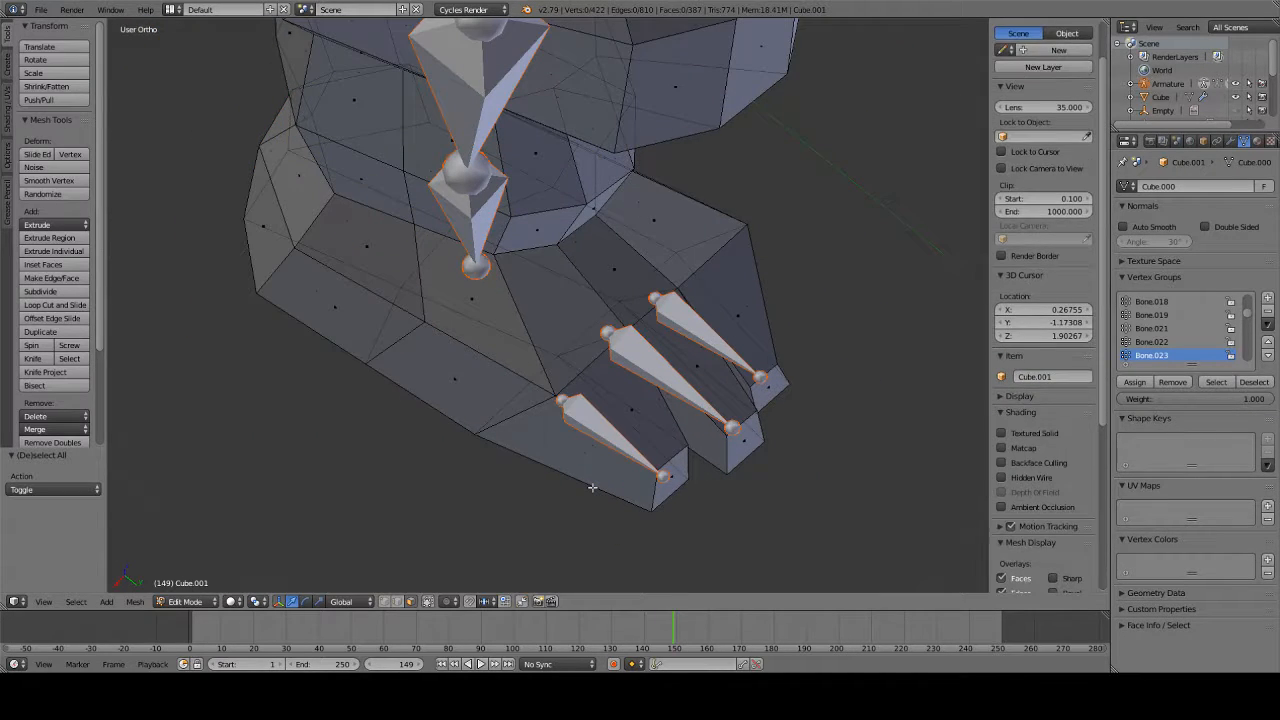
mouse_move(600, 433)
middle_mouse_down()
mouse_move(592, 455)
mouse_move(586, 405)
mouse_move(577, 423)
middle_mouse_up()
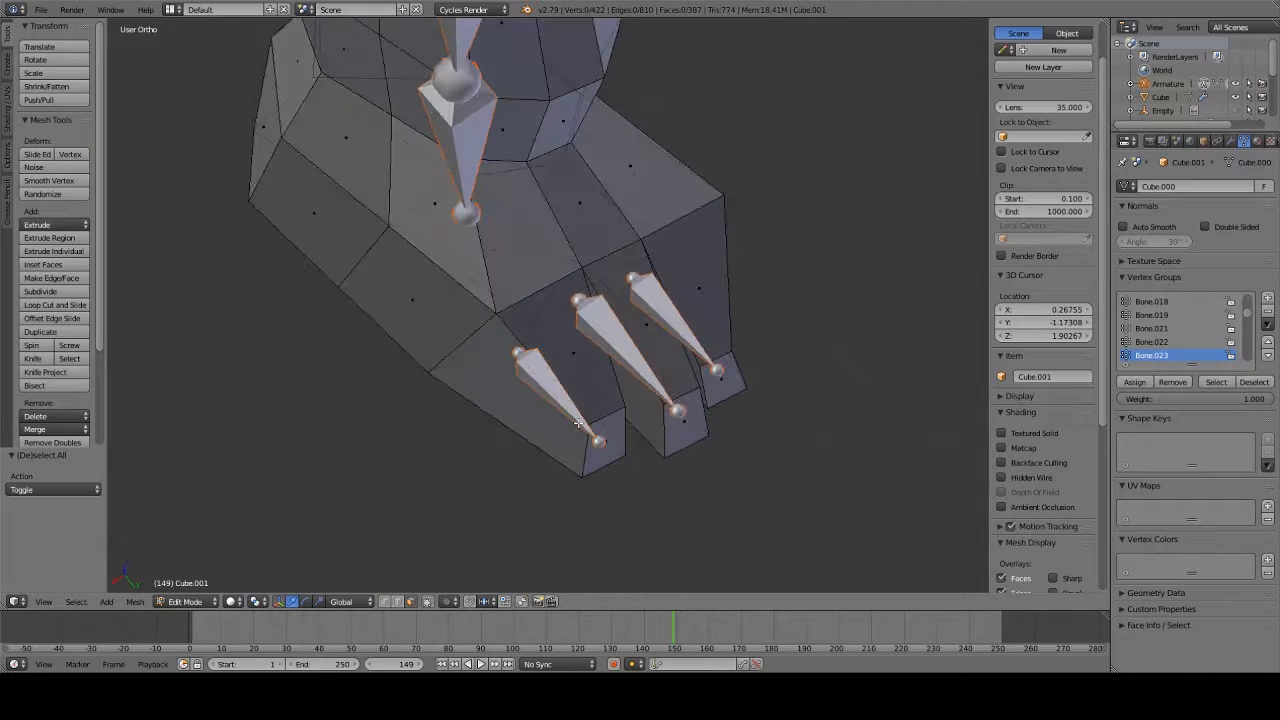
left_click(208, 604)
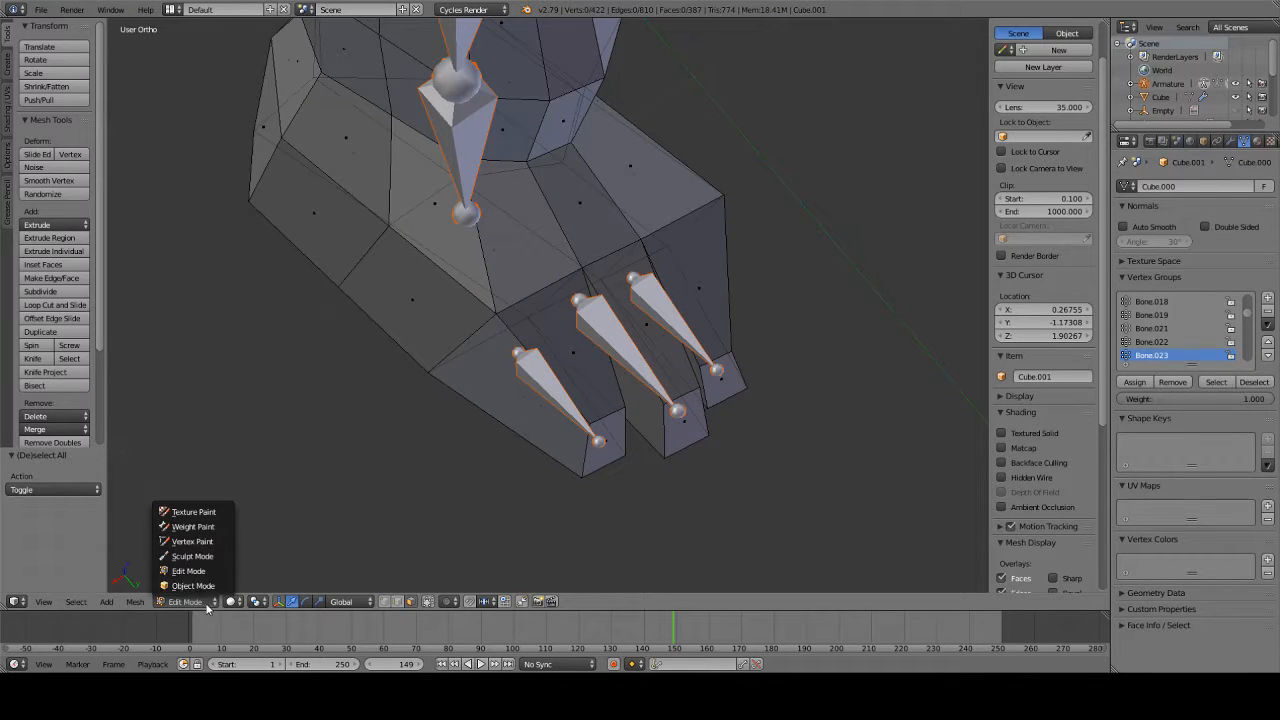
left_click(201, 530)
- Set the brush strength to 1.000 and paint full weight for Bone.023 on the tip of the outer toe
mouse_move(491, 466)
middle_mouse_down()
mouse_move(537, 506)
mouse_move(189, 303)
middle_mouse_up()
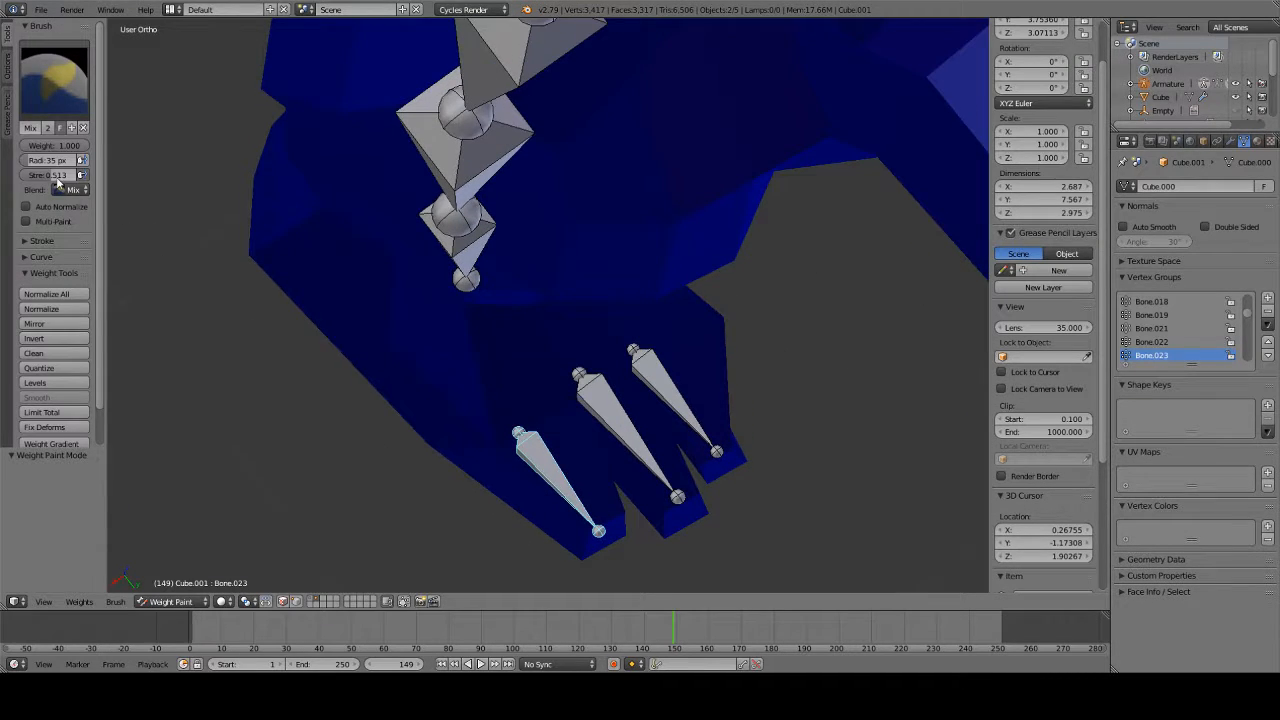
left_click_drag(57, 178, 105, 179)
middle_click_drag(662, 519, 641, 392, "shift")
mouse_move(597, 434)
left_mouse_down()
mouse_move(577, 404)
mouse_move(586, 417)
mouse_move(596, 400)
left_mouse_up()
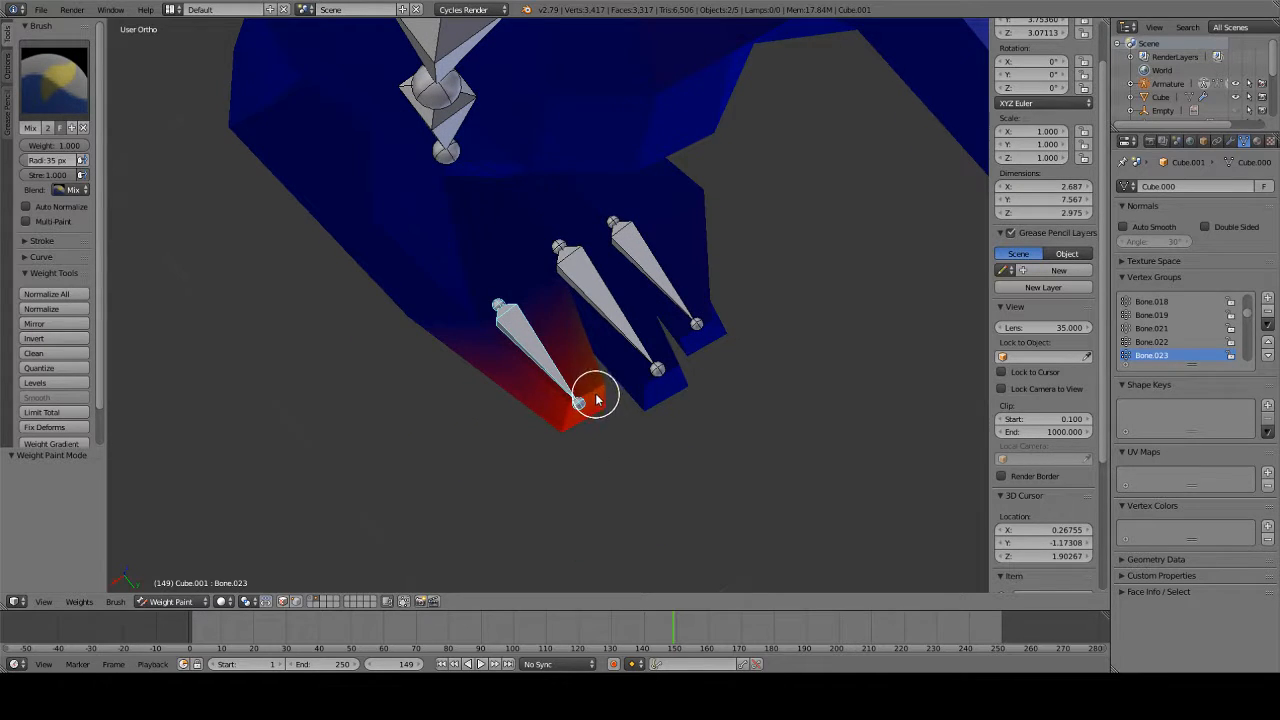
- Paint full weight on the middle toe tip for Bone.021 and on the inner toe tip for Bone.022
middle_click_drag(735, 435, 731, 449)
right_click(650, 388, "ctrl")
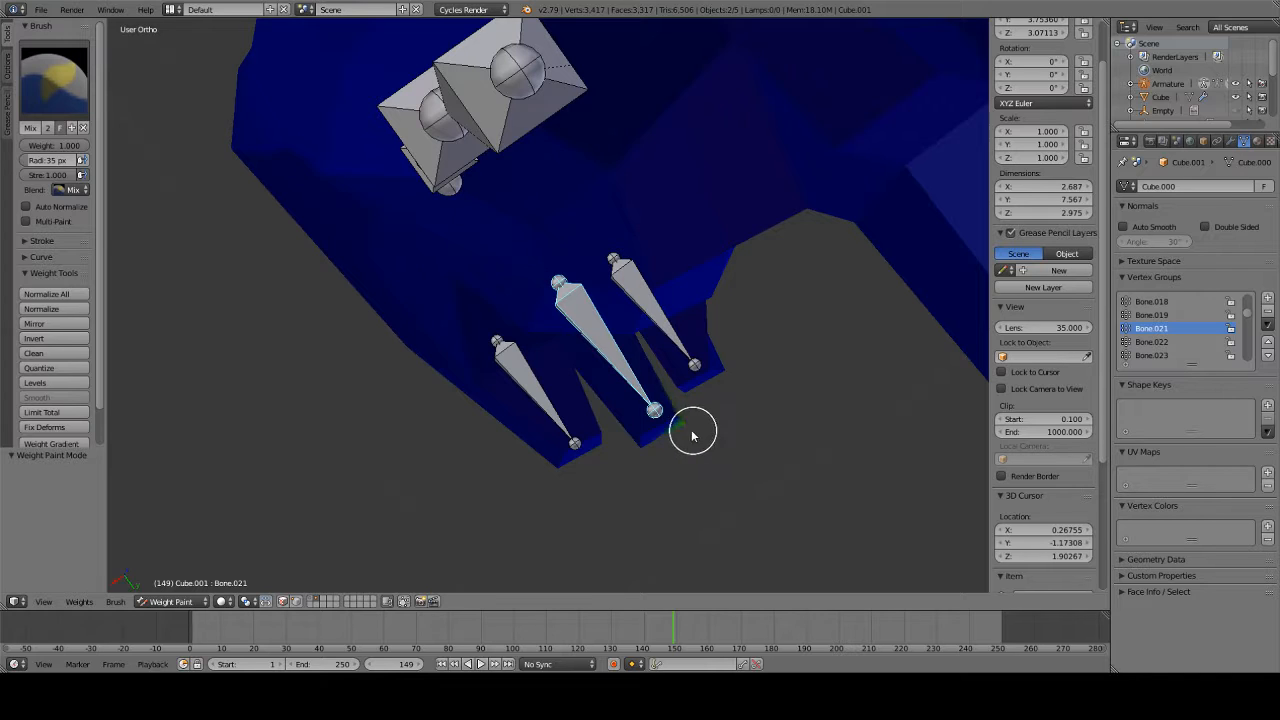
mouse_move(692, 433)
left_mouse_down()
mouse_move(651, 434)
mouse_move(680, 429)
left_mouse_up()
right_click(677, 343, "ctrl")
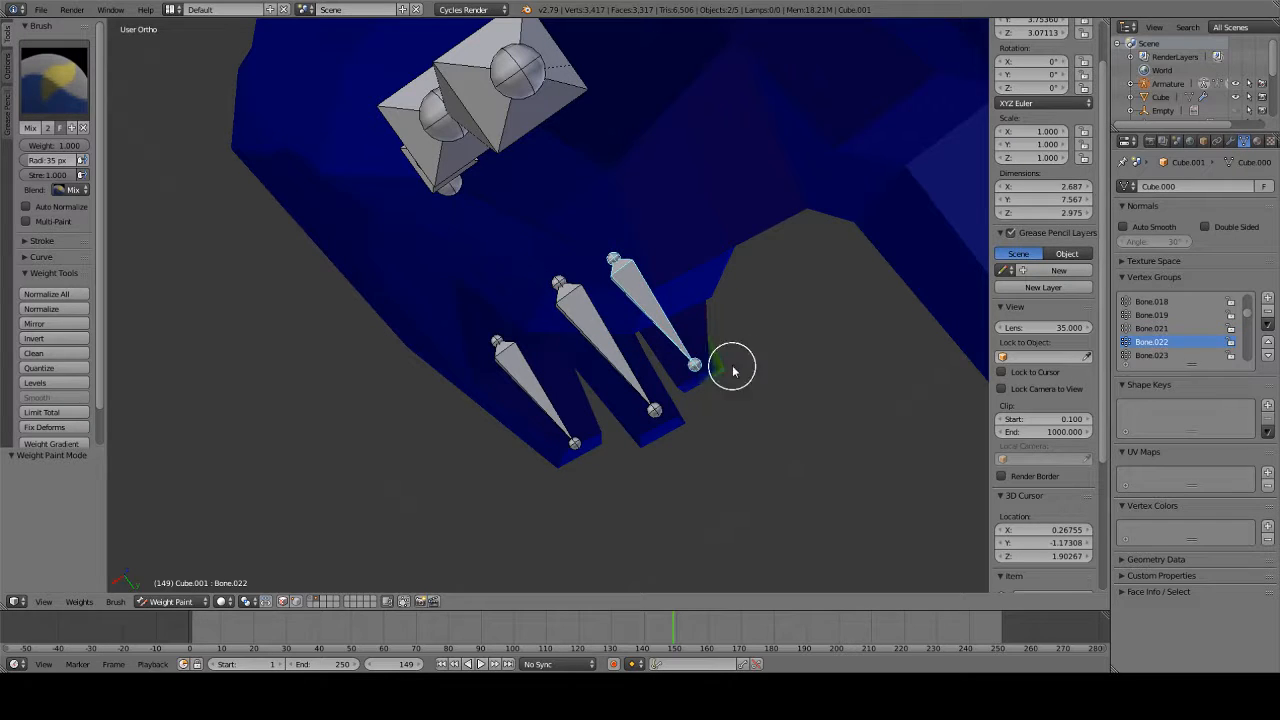
mouse_move(733, 368)
left_mouse_down()
mouse_move(687, 381)
mouse_move(694, 395)
left_mouse_up()
- Switch the mesh to Edit Mode with vertex selection to work on the front toes
middle_click_drag(731, 401, 433, 378)
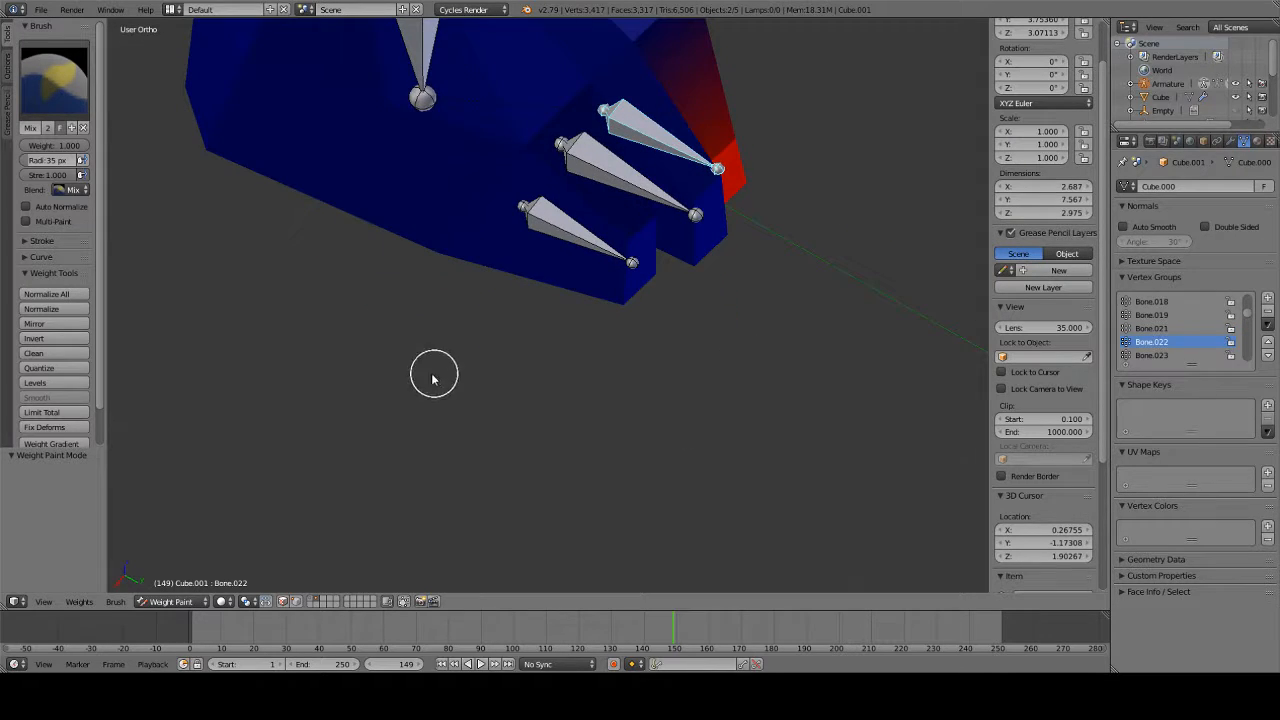
left_click(172, 601)
left_click(165, 571)
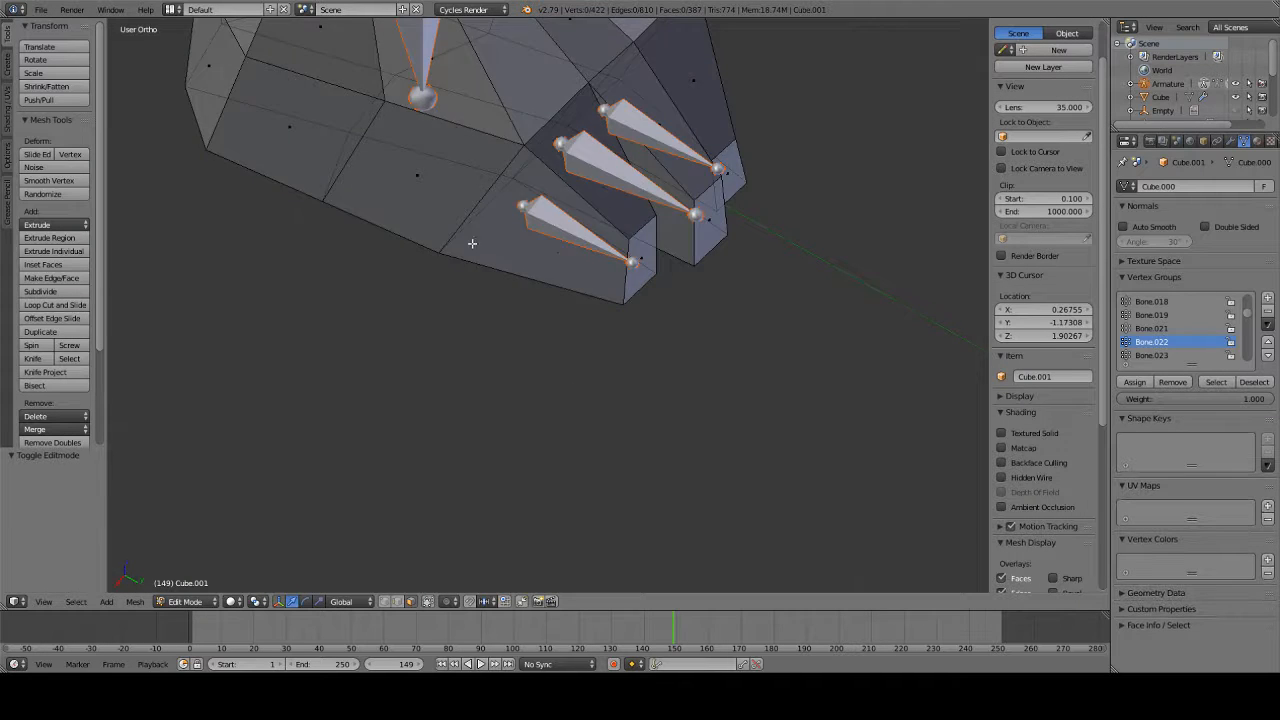
middle_click_drag(472, 243, 358, 511)
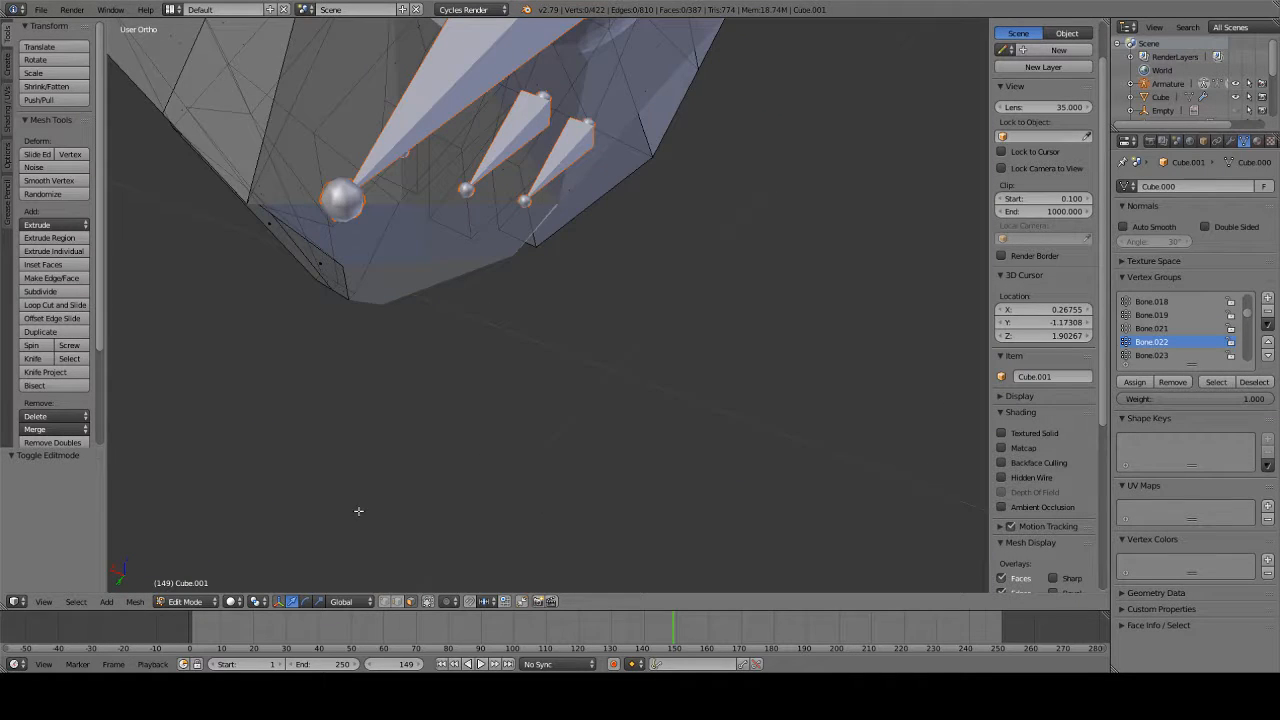
left_click(398, 603)
mouse_move(423, 466)
middle_mouse_down()
mouse_move(500, 426)
mouse_move(420, 585)
middle_mouse_up()
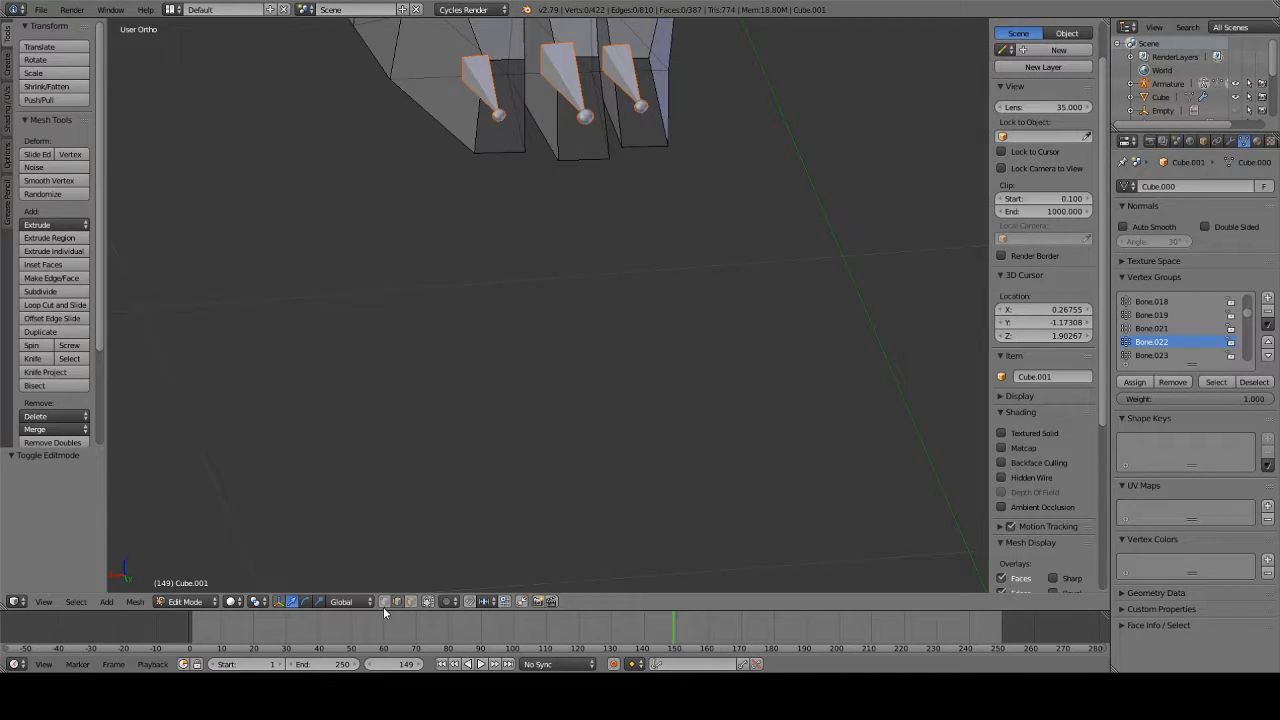
left_click(387, 589)
left_click(386, 603)
middle_click_drag(534, 275, 537, 507, "shift")
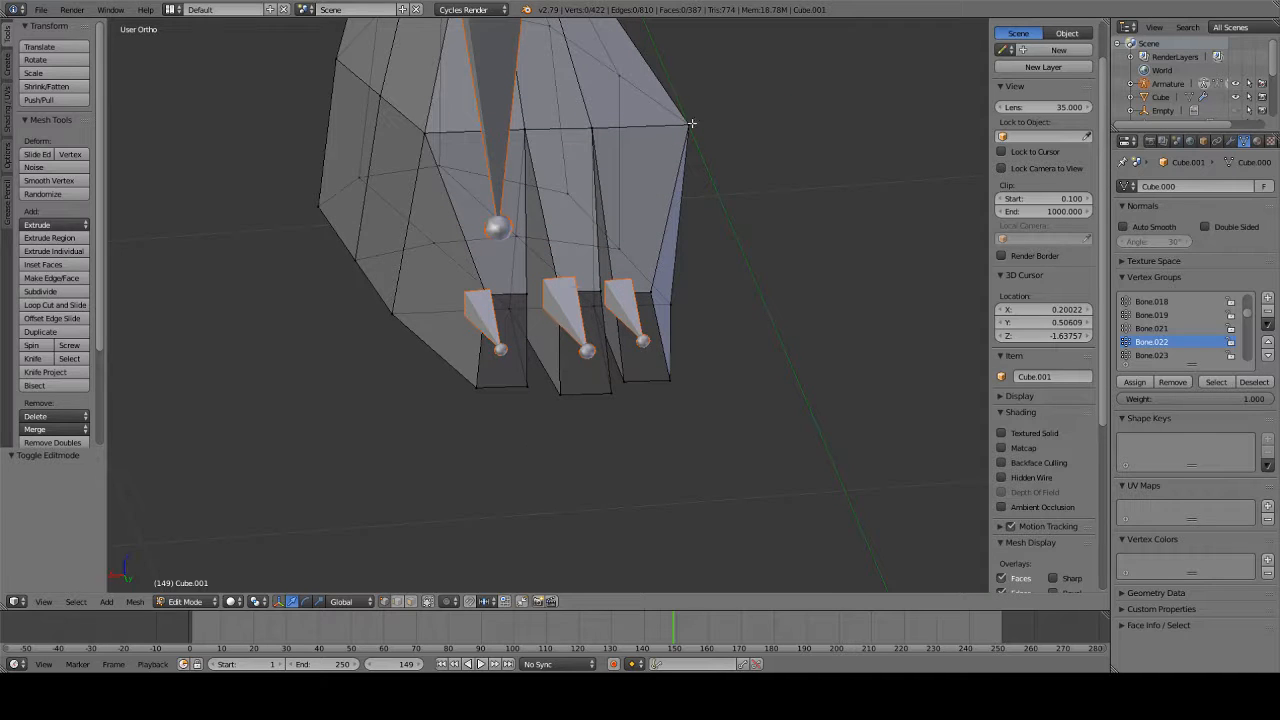
- Select the four vertices around the base of the inner front toe and assign them to Bone.022 with weight 0.509
right_click(683, 149)
right_click(679, 298, "shift")
middle_click_drag(612, 260, 582, 276)
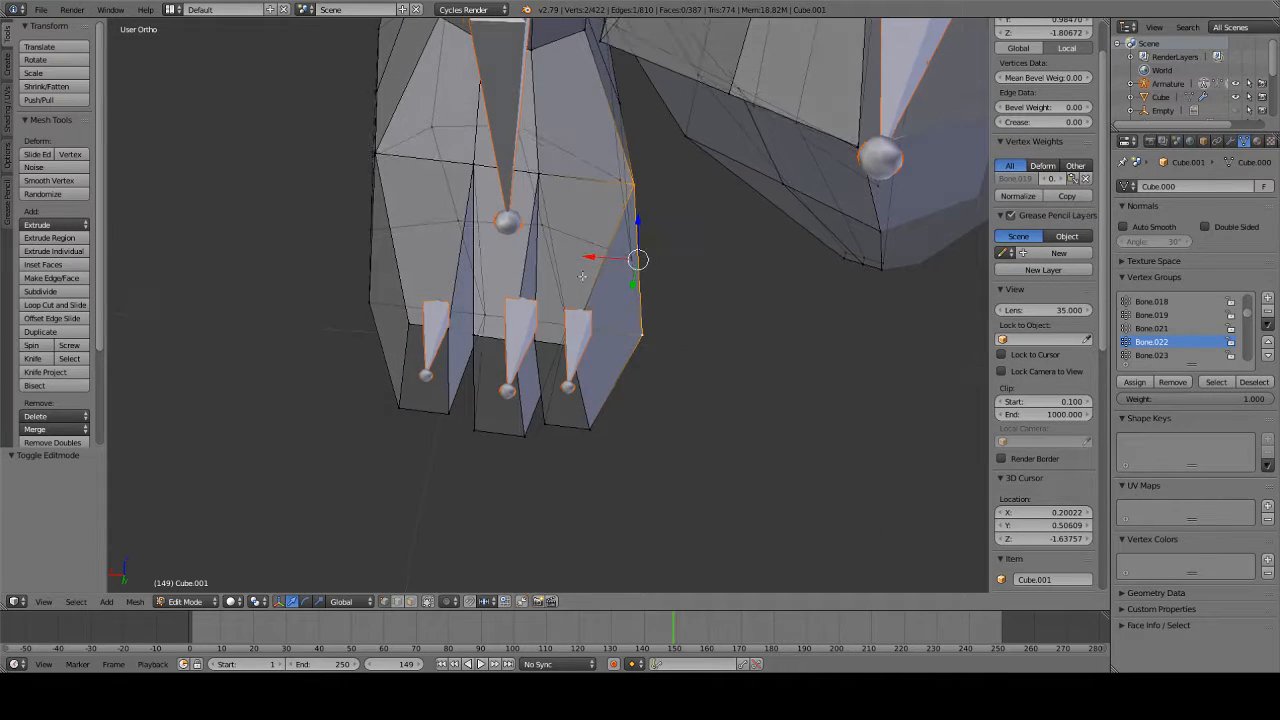
right_click(573, 328, "shift")
right_click(548, 180, "shift")
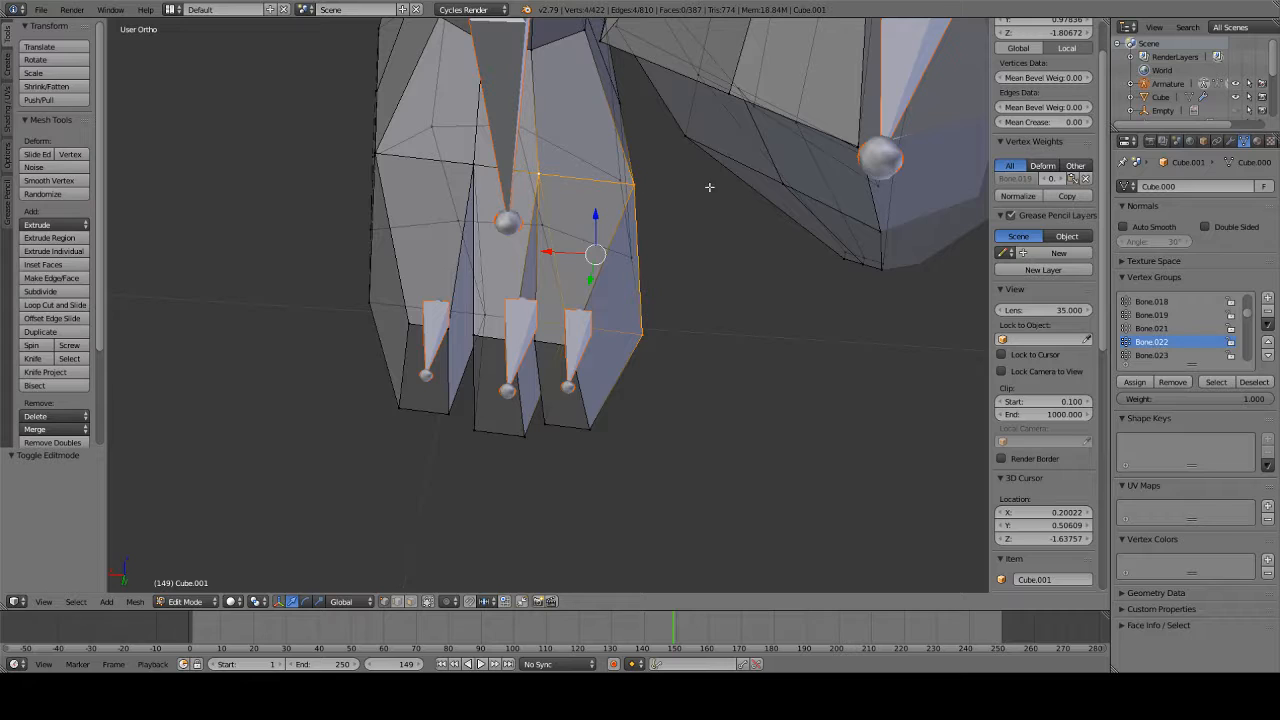
left_click_drag(1206, 399, 1150, 399)
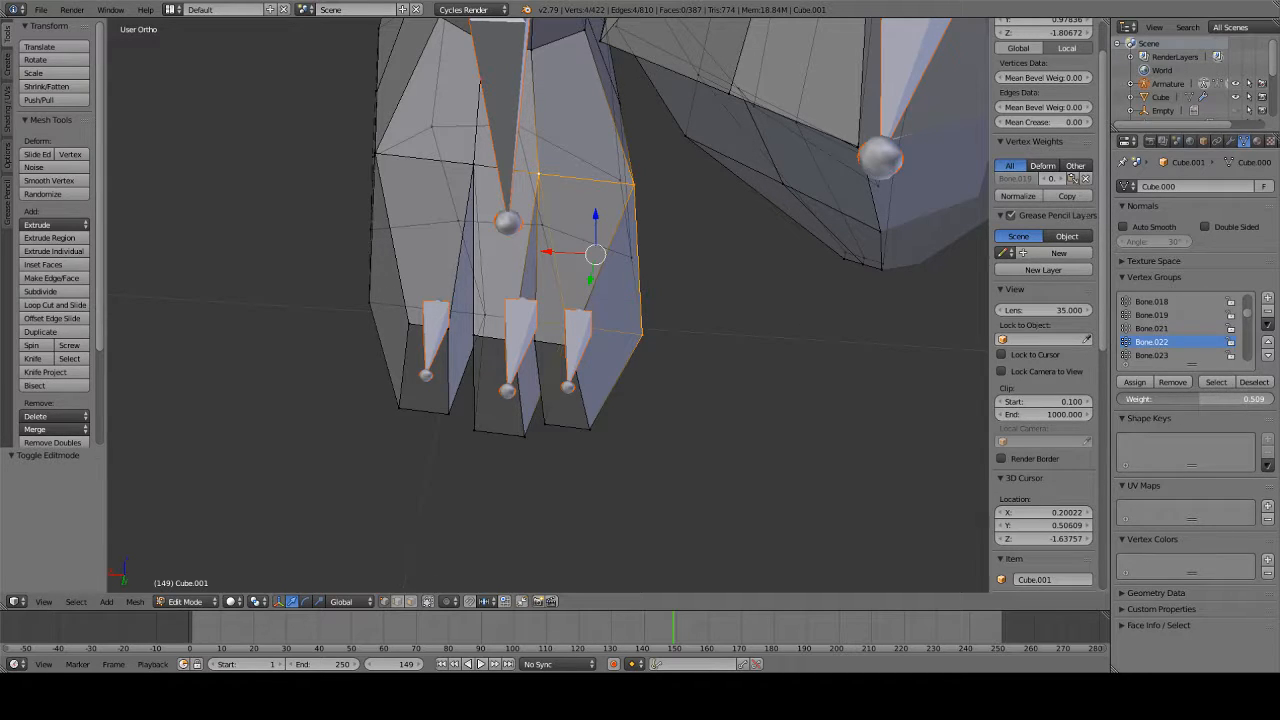
left_click(1134, 382)
- Select the four vertices around the base of the middle front toe and assign them to Bone.022 with weight 0.509
middle_click_drag(440, 170, 443, 204)
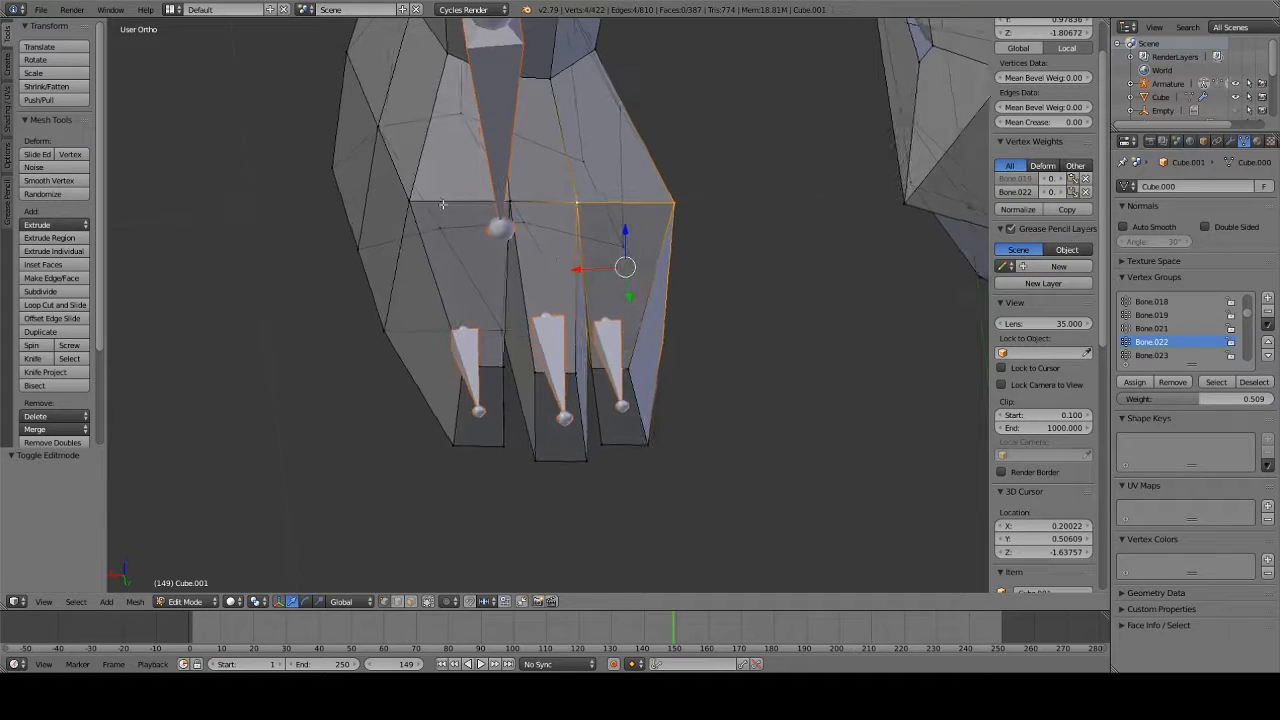
right_click(494, 326)
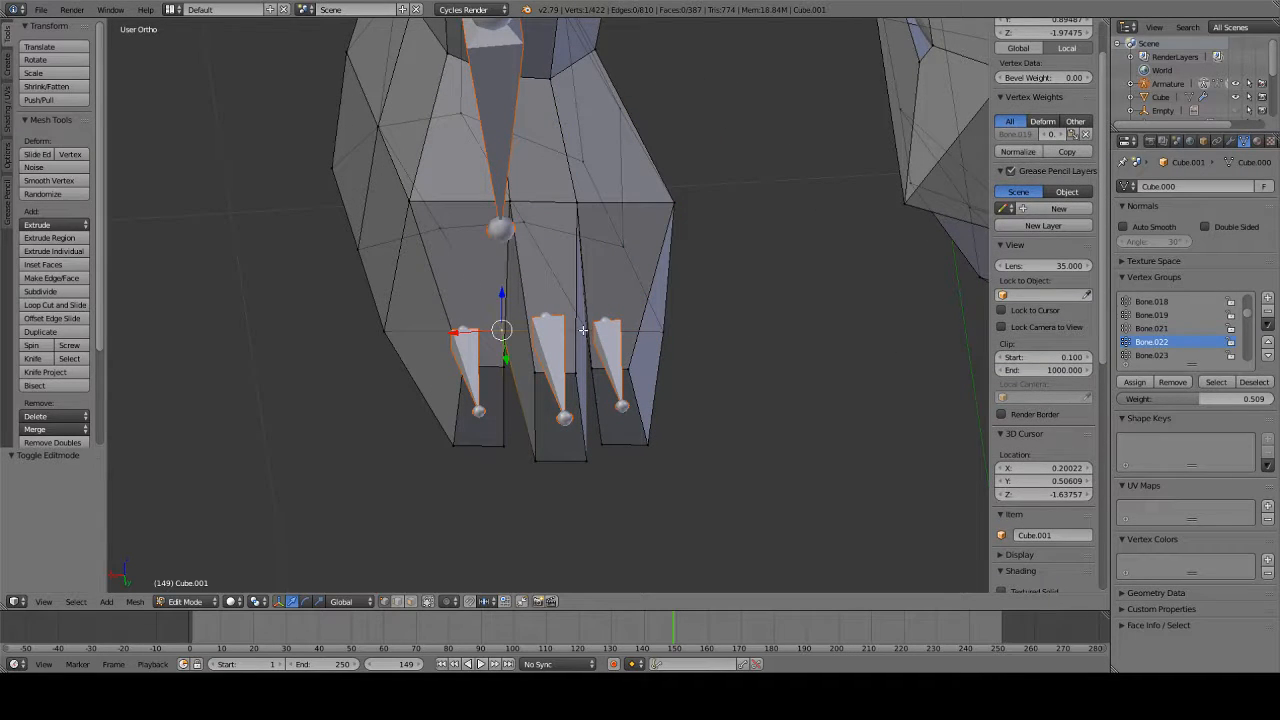
right_click(583, 330, "shift")
right_click(575, 204, "shift")
right_click(510, 205, "shift")
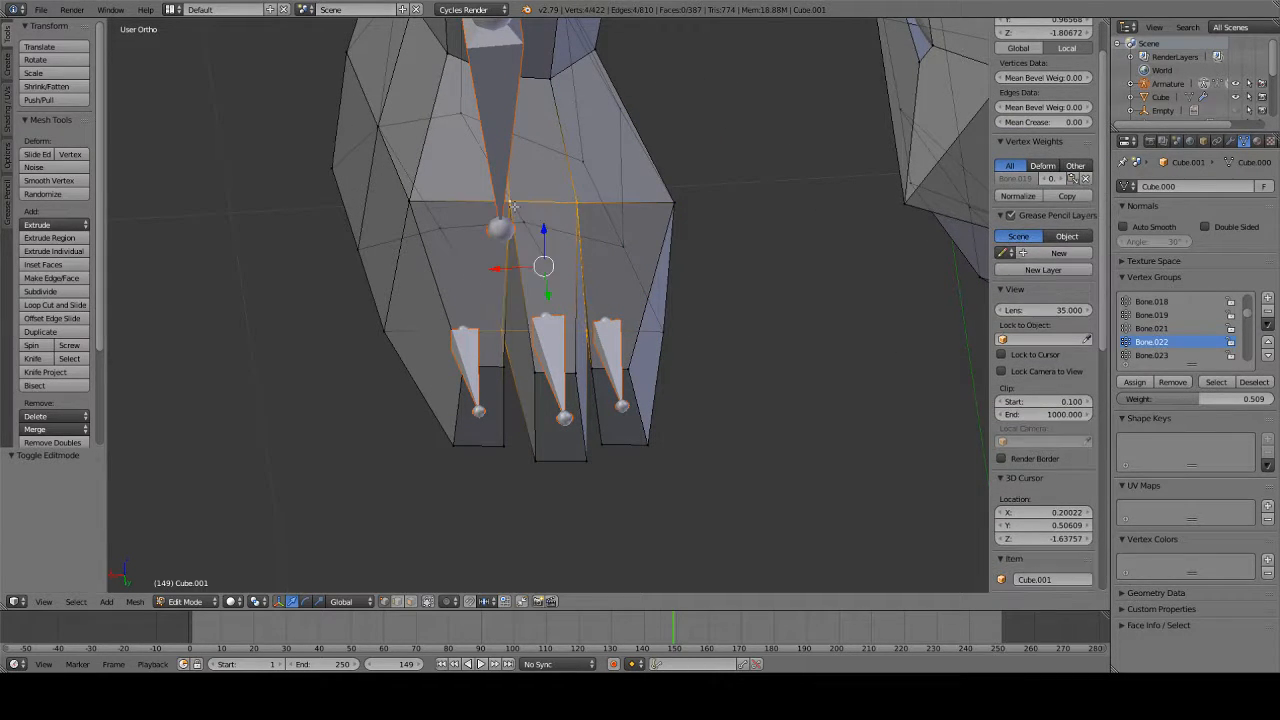
middle_click_drag(629, 240, 797, 271)
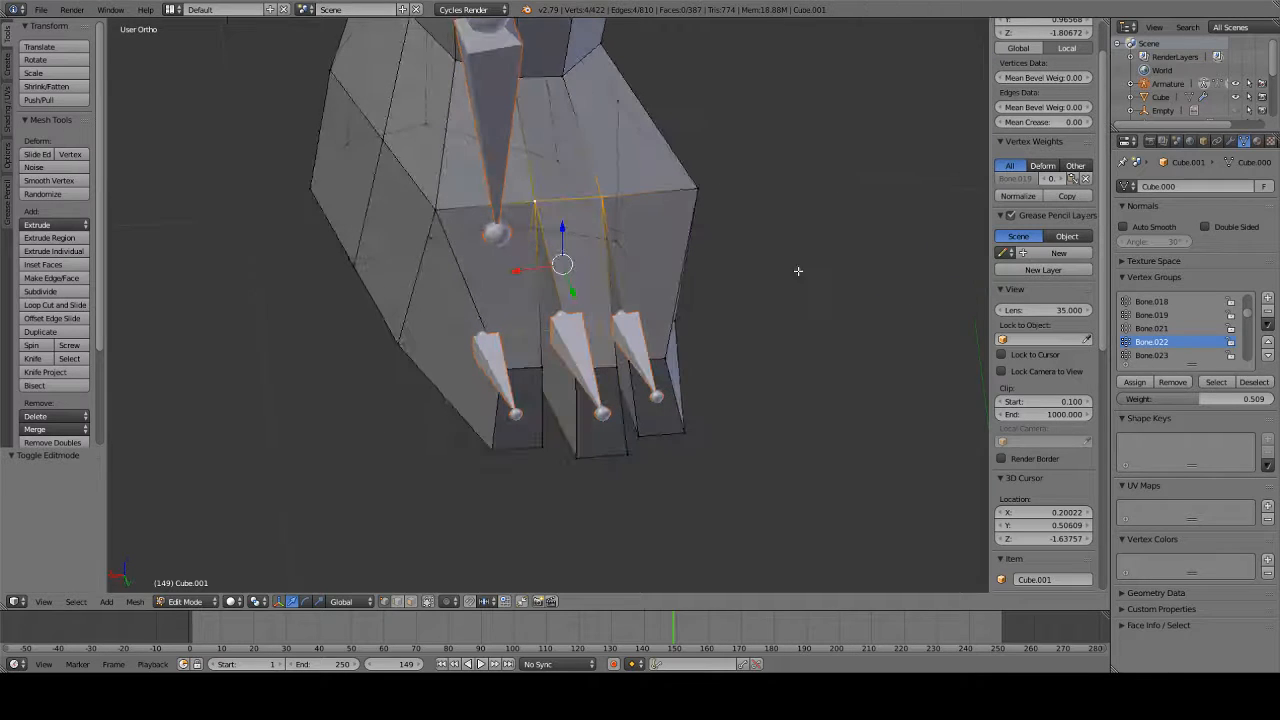
left_click(1134, 384)
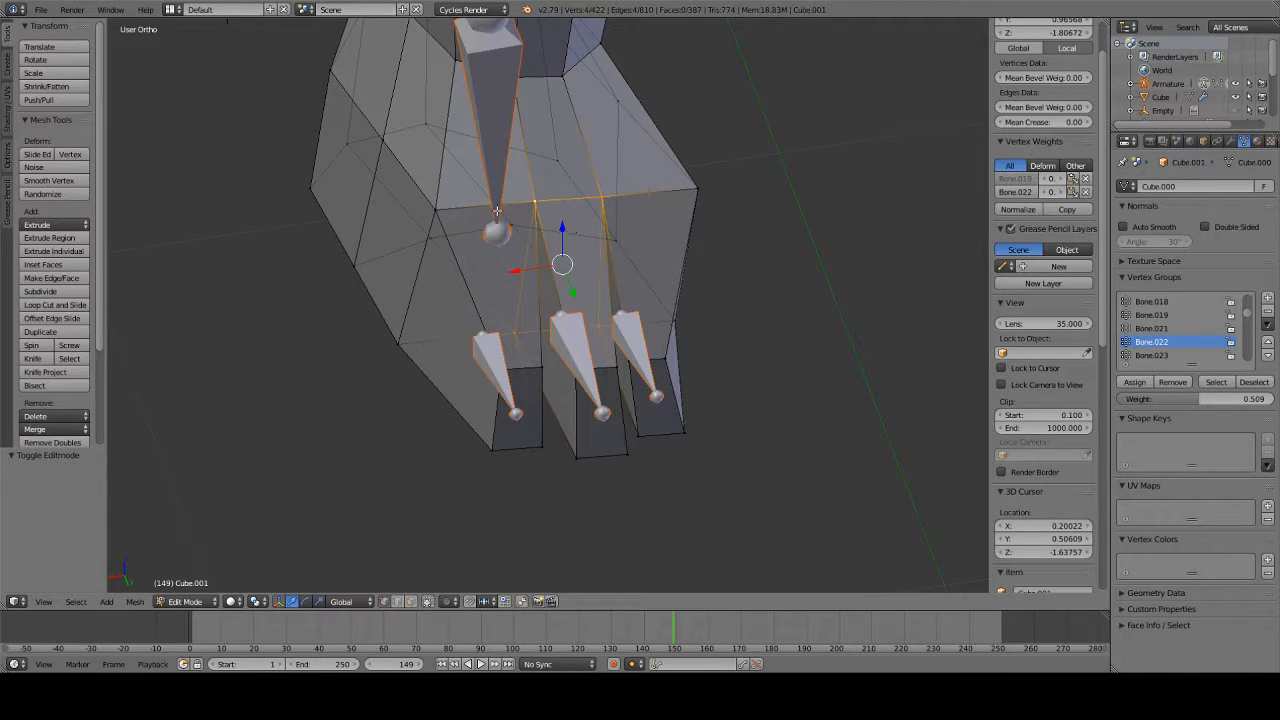
- Assign the four vertices around the outer front toe's base to Bone.022 with weight 0.509 and return to Weight Paint mode
right_click(535, 202)
right_click(435, 212, "shift")
right_click(398, 340, "shift")
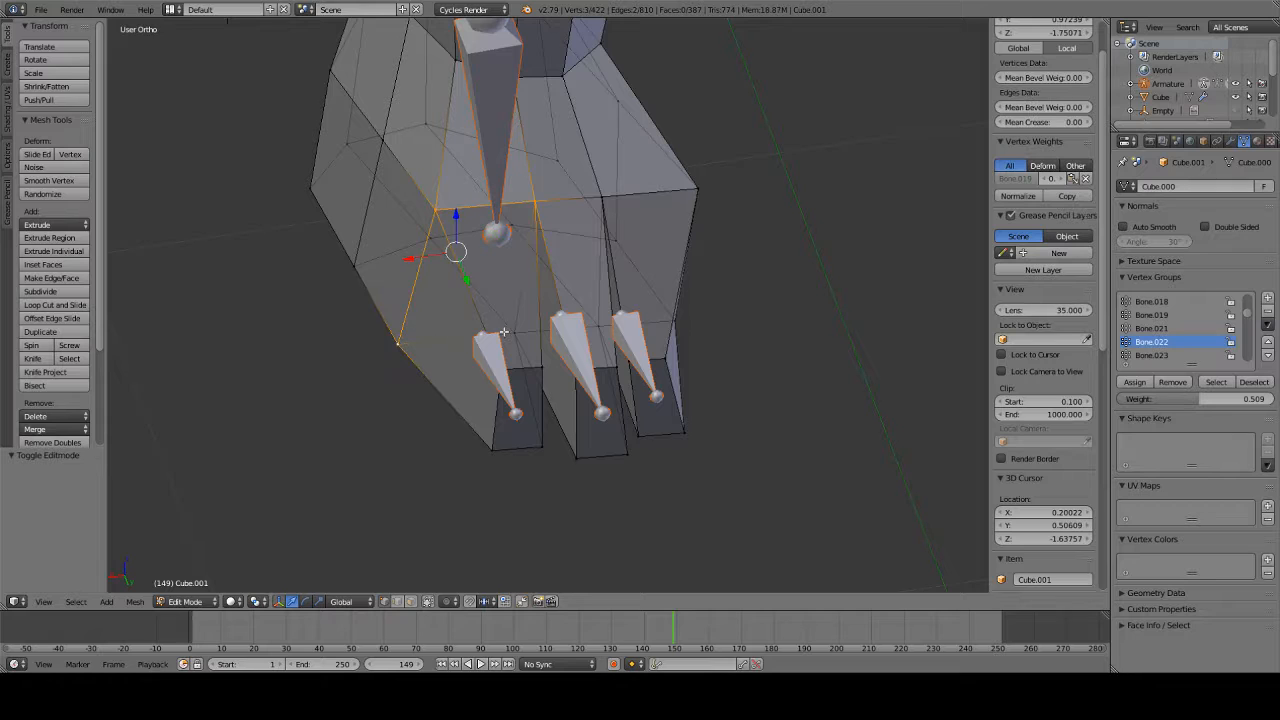
right_click(509, 333, "shift")
left_click(1134, 382)
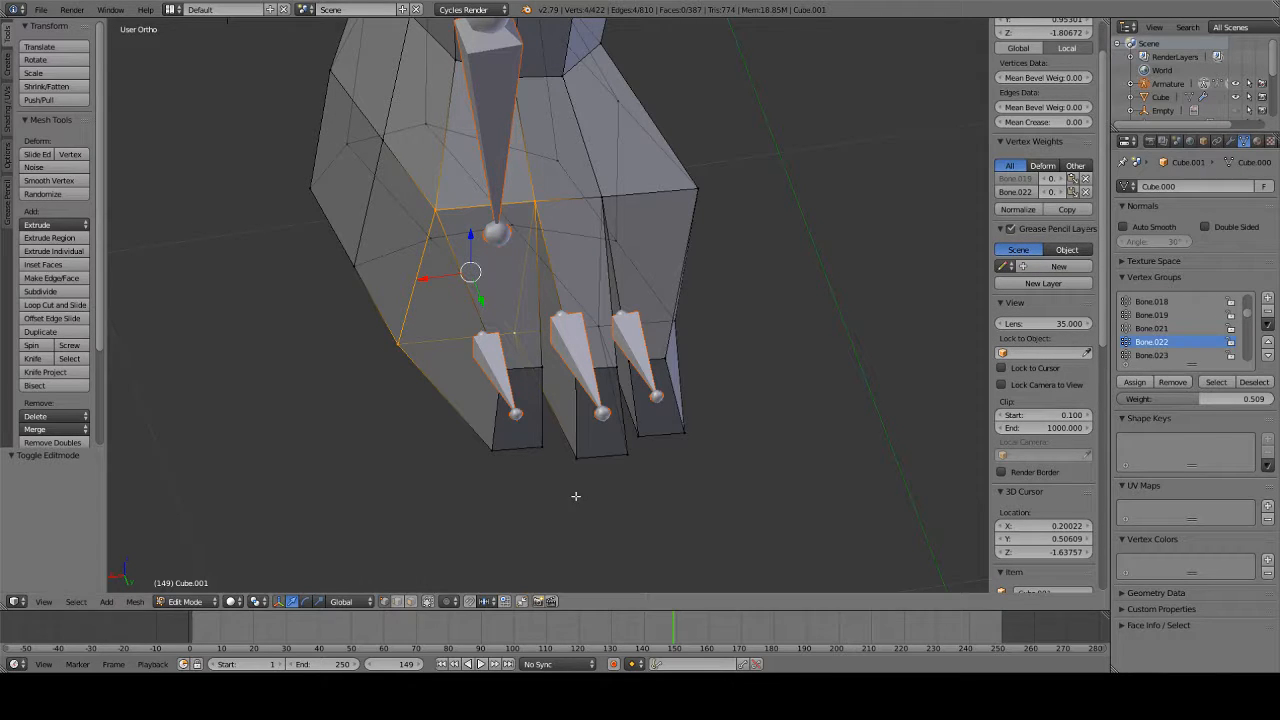
left_click(164, 603)
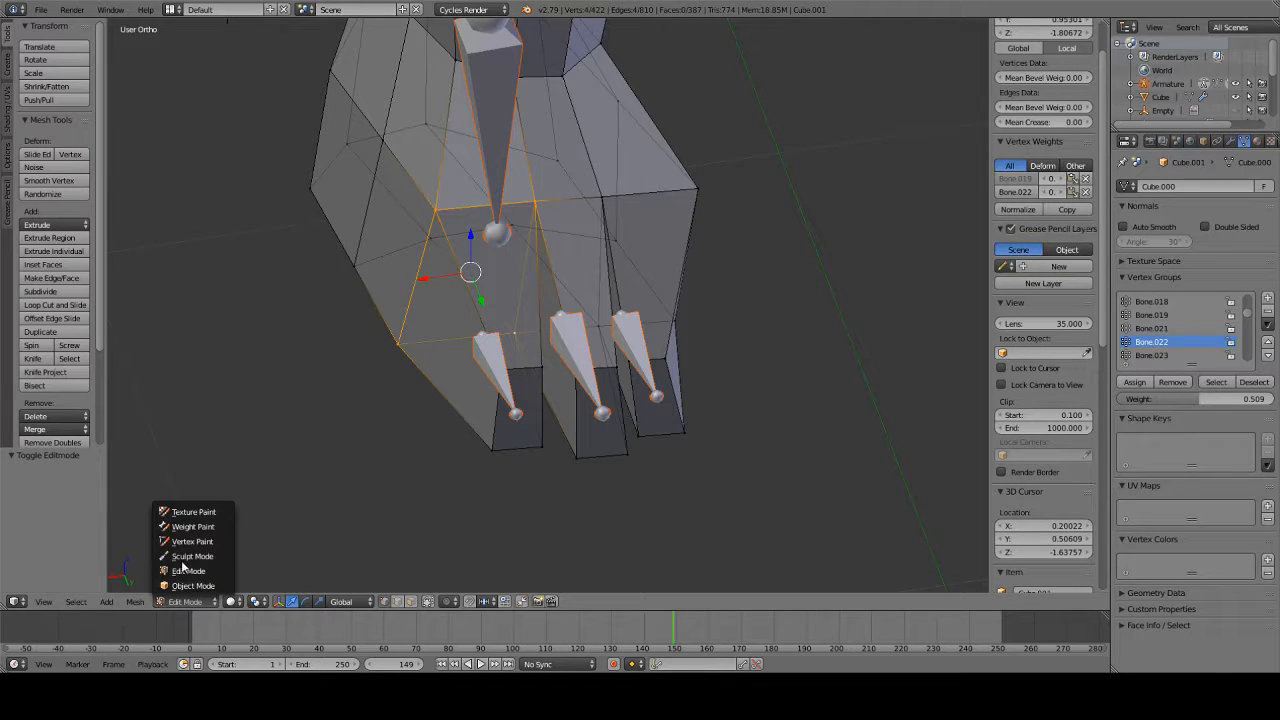
left_click(200, 527)
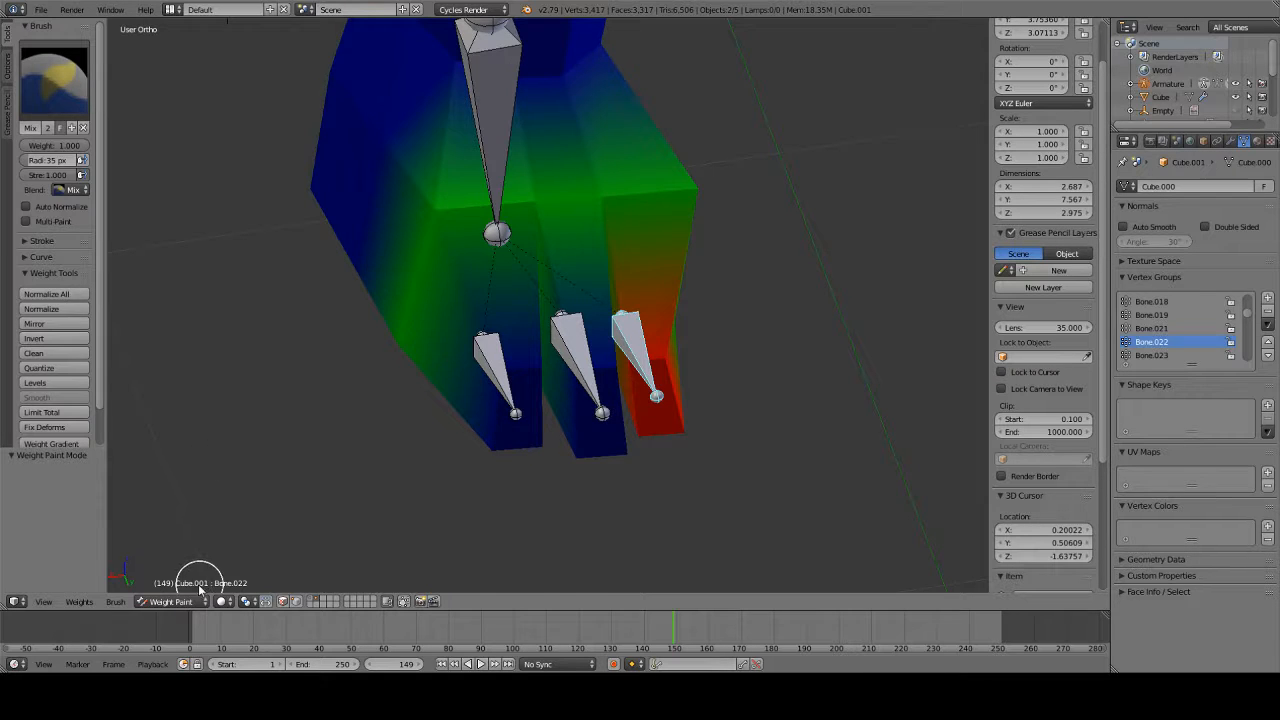
key("Tab")
key("Tab")
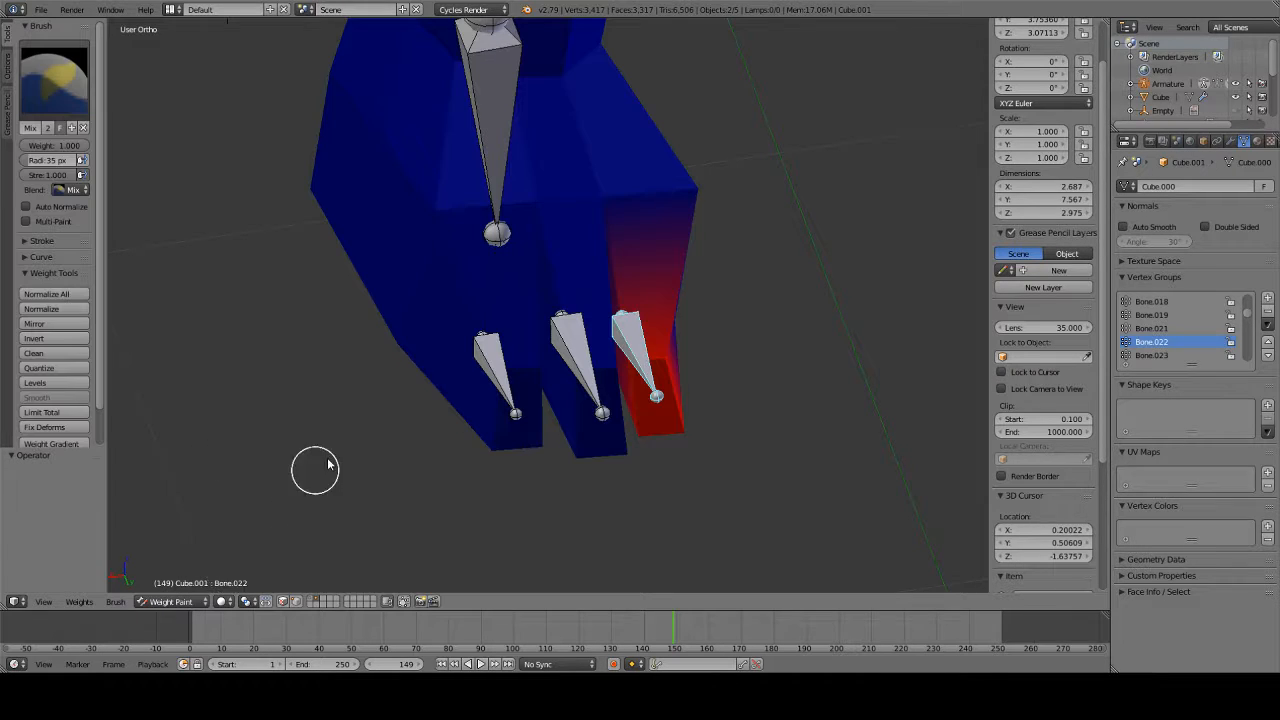
key("ctrl+z")
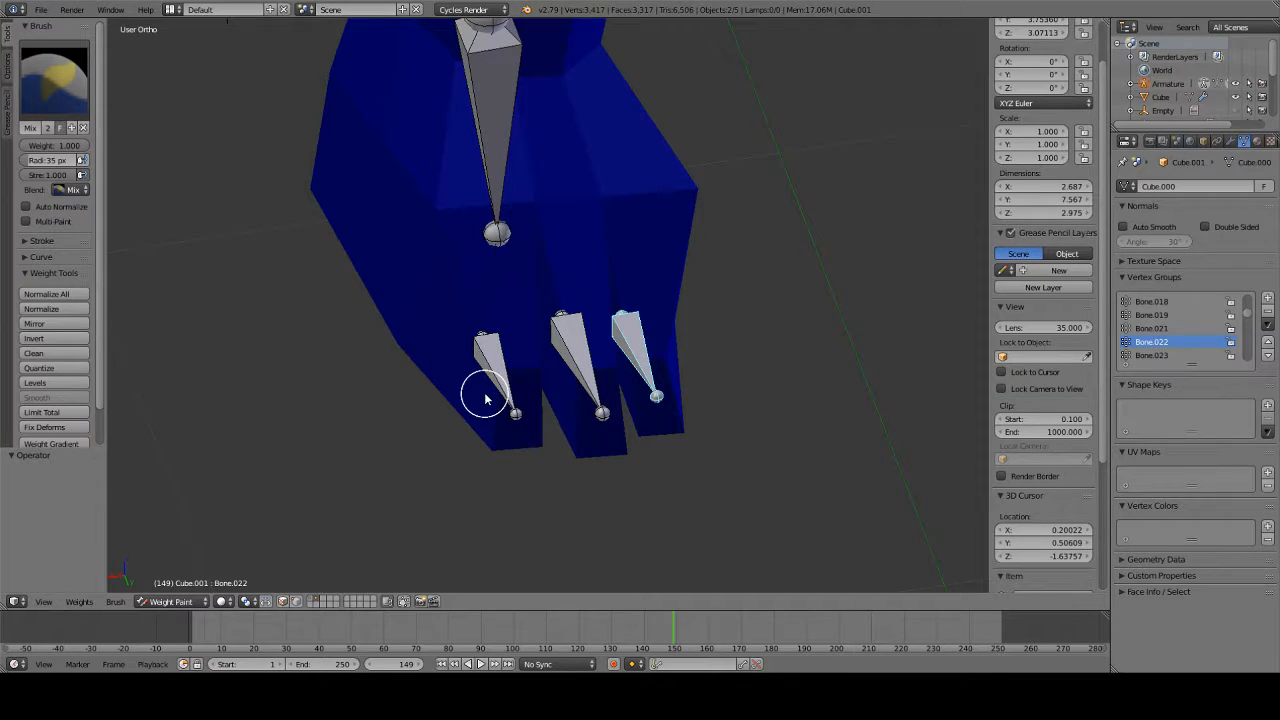
key("ctrl+shift+z")
key("ctrl+Tab")
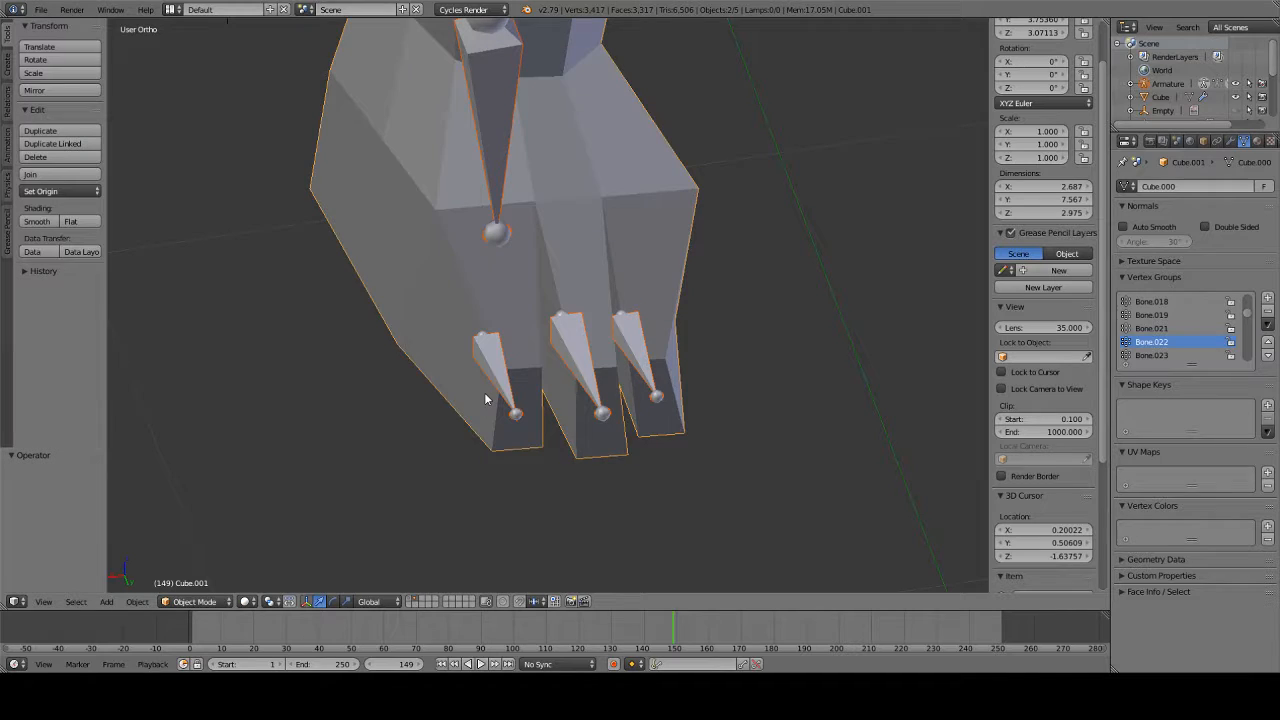
left_click(180, 600)
left_click(212, 537)
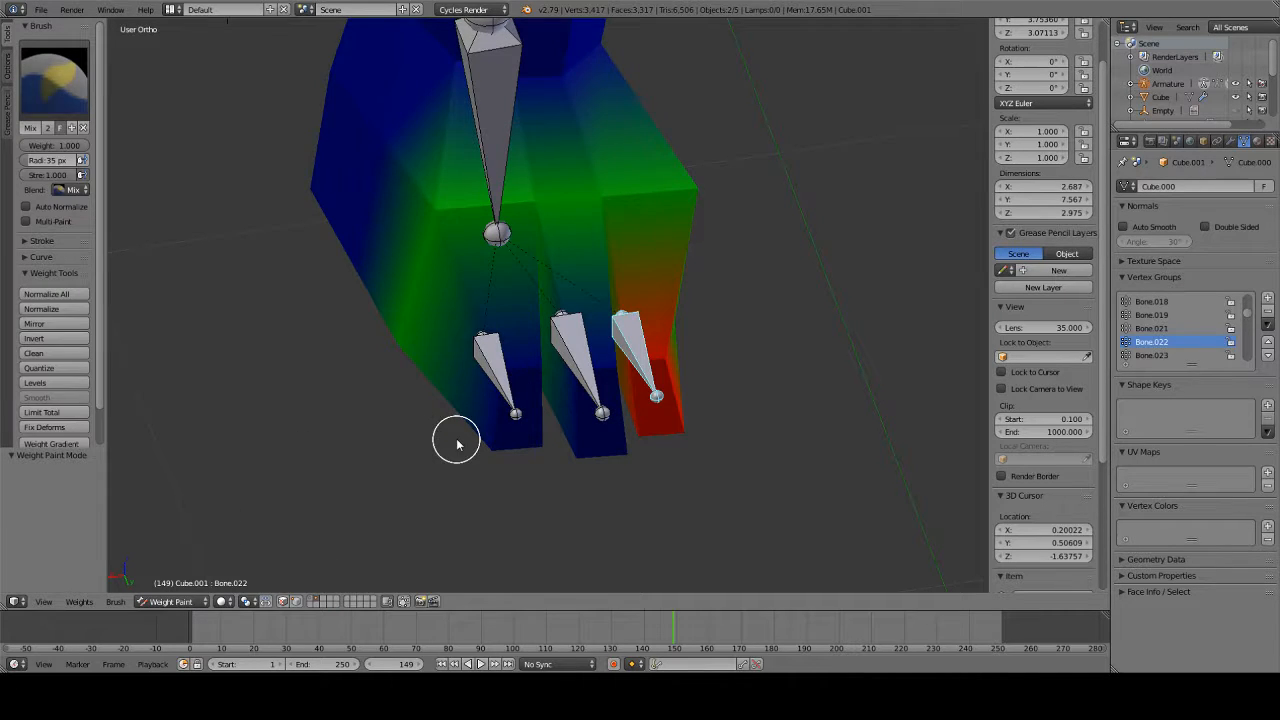
- Undo the toe-base weight assignments made to Bone.022 and check the weights of the individual toe bones
key("ctrl+Tab")
key("ctrl+Tab")
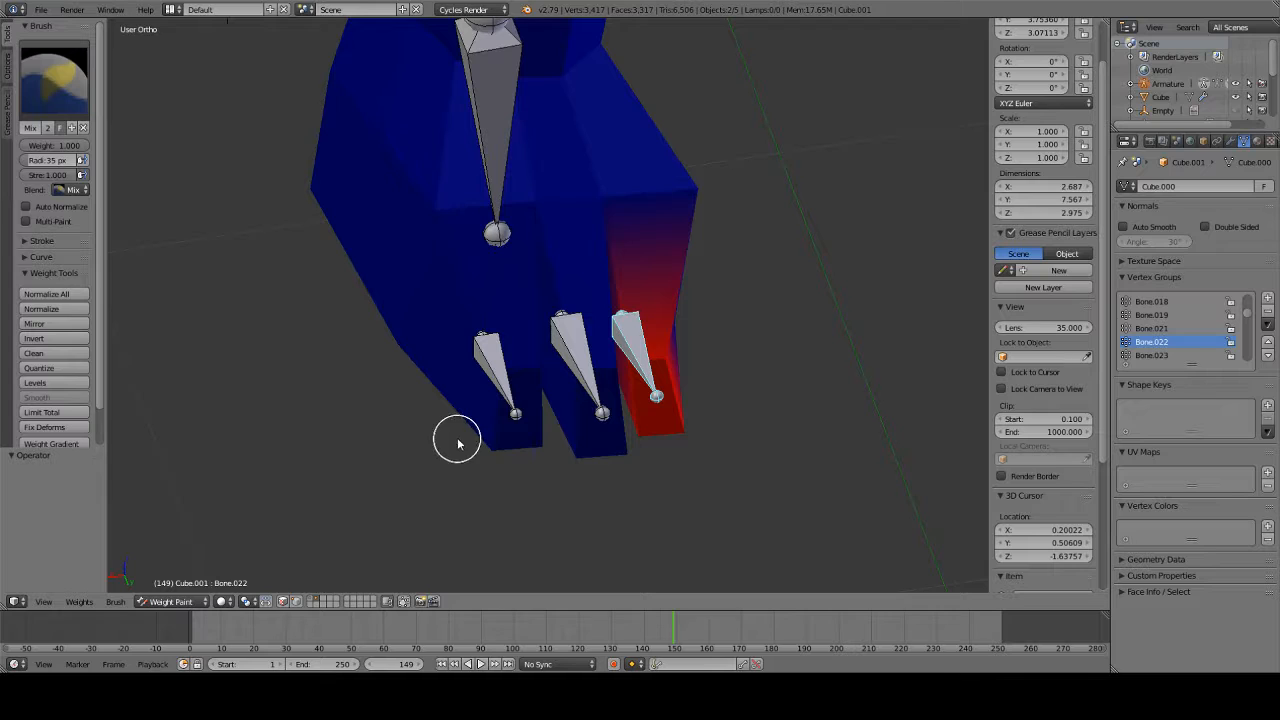
right_click(586, 366)
right_click(506, 357)
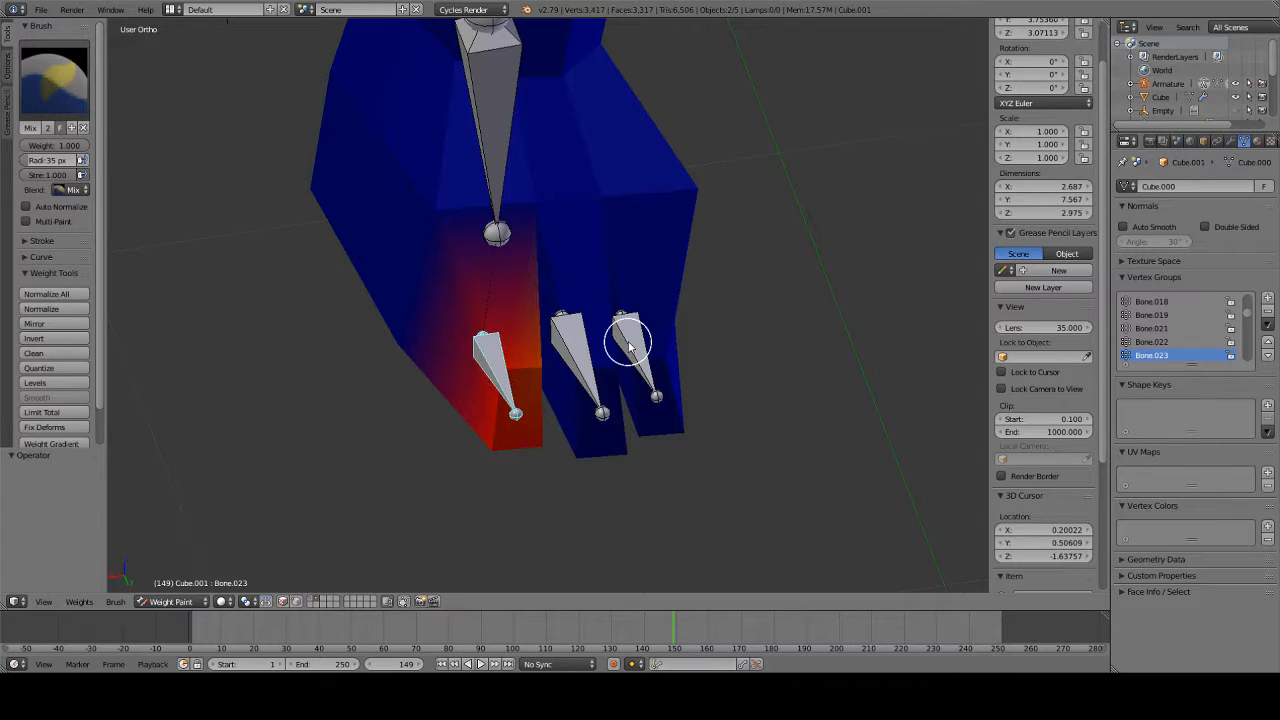
right_click(628, 345)
- In Edit Mode, select the four vertices around the base of Bone.022's toe and assign them to Bone.022 with weight 0.504
left_click(178, 601)
left_click(170, 569)
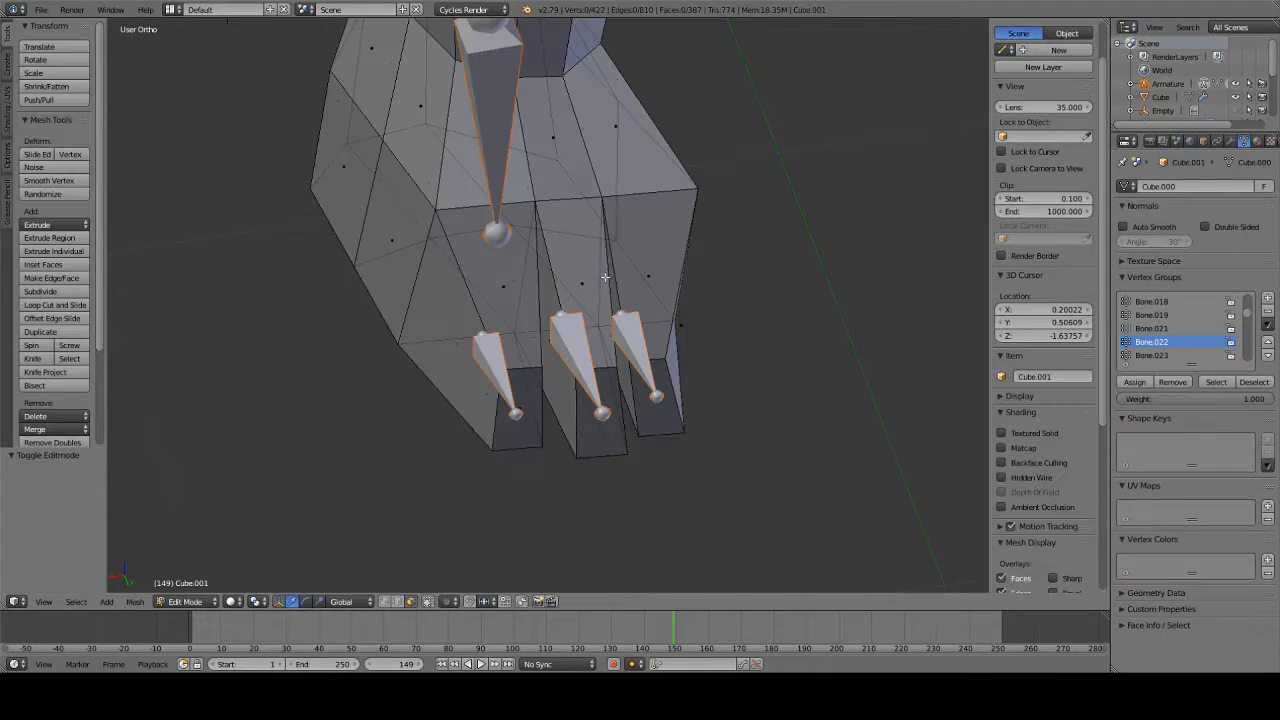
left_click(390, 604)
right_click(607, 211)
right_click(691, 199, "shift")
middle_click_drag(690, 212, 689, 276)
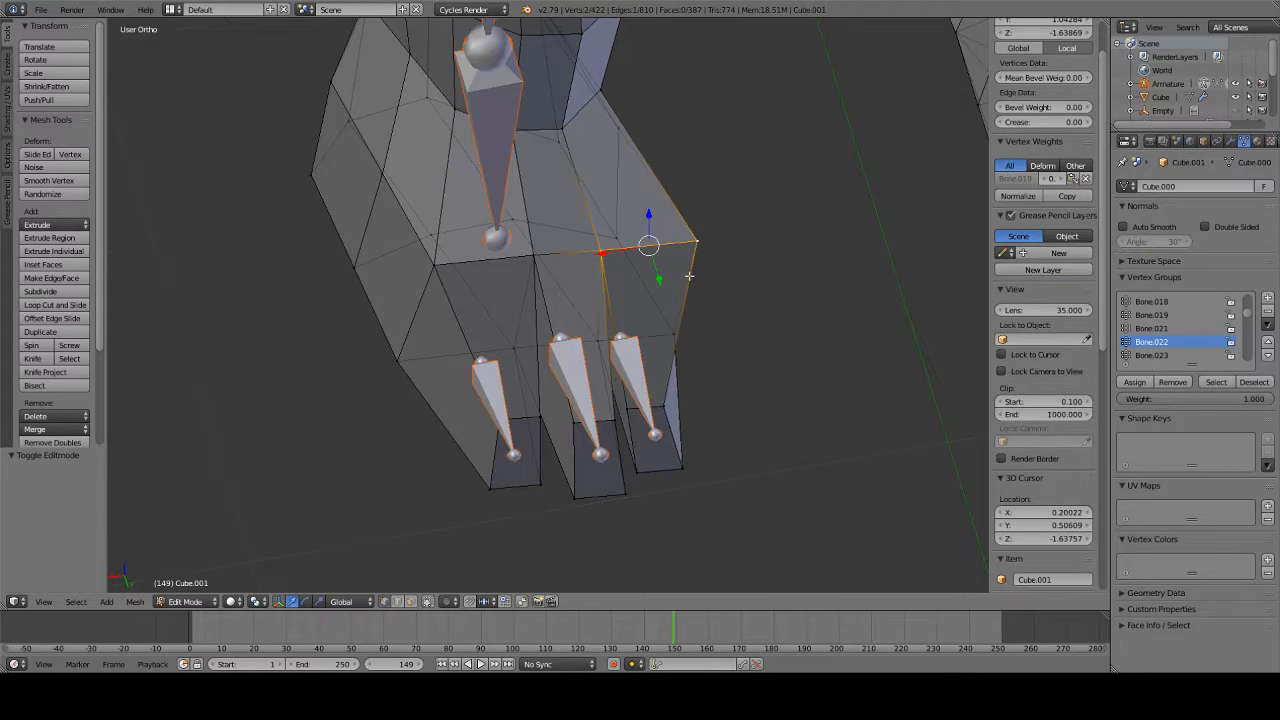
right_click(668, 342, "shift")
right_click(595, 342, "shift")
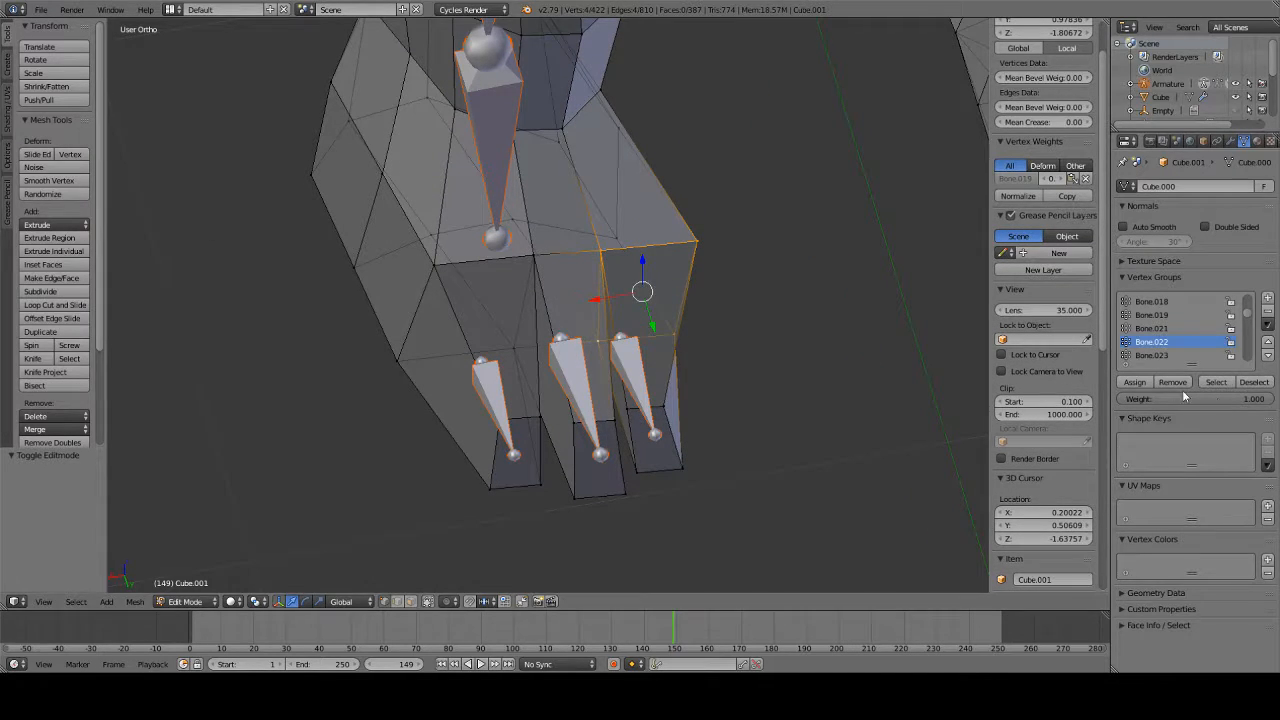
left_click_drag(1182, 398, 1212, 398)
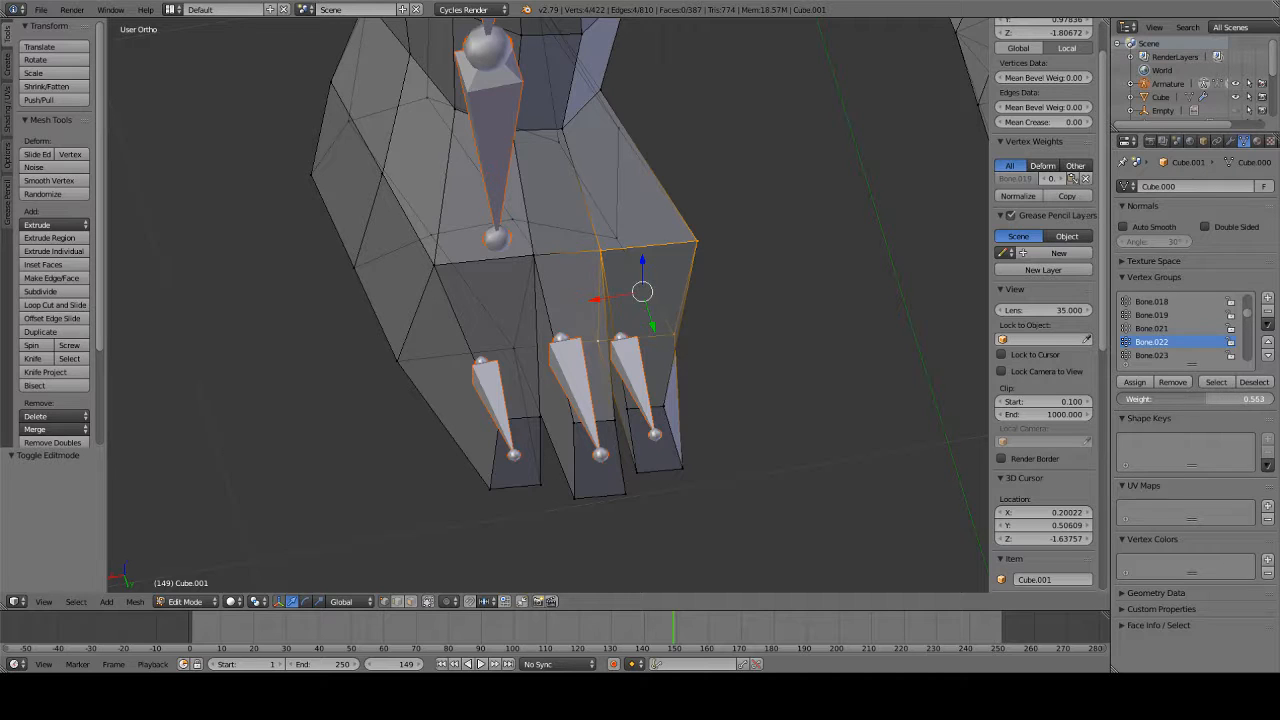
left_click_drag(1205, 398, 1200, 398)
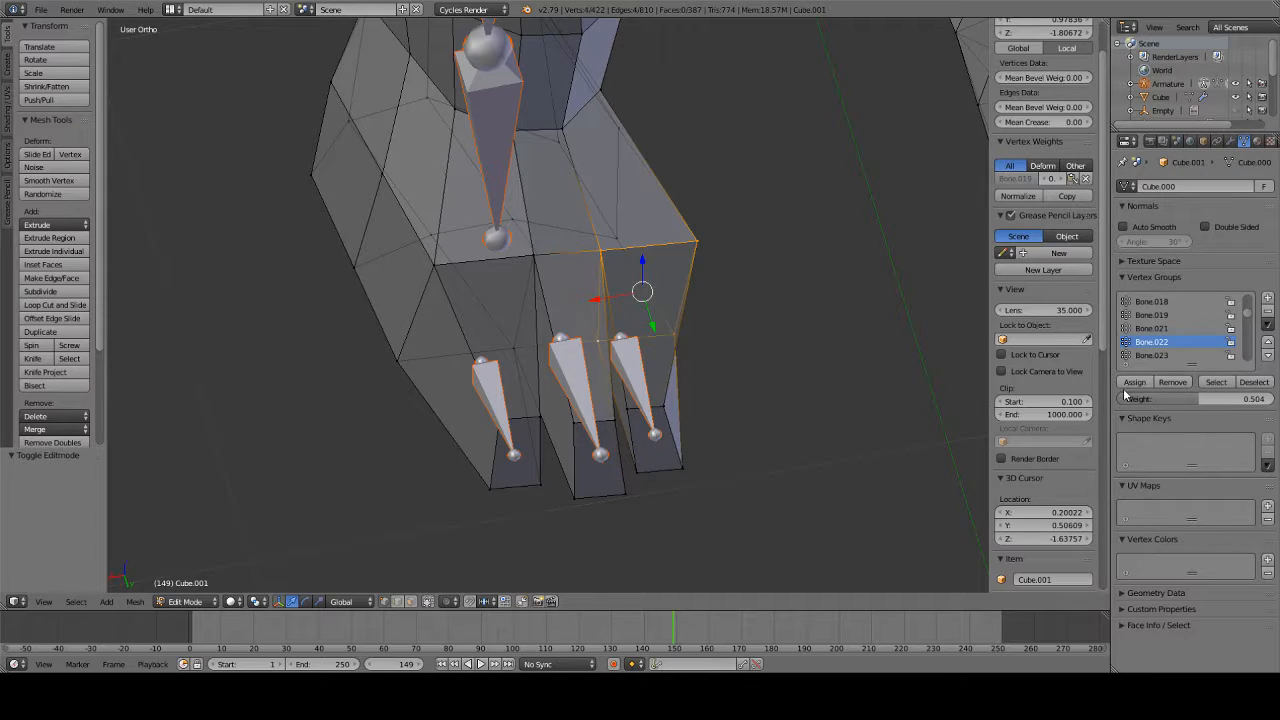
left_click(1134, 382)
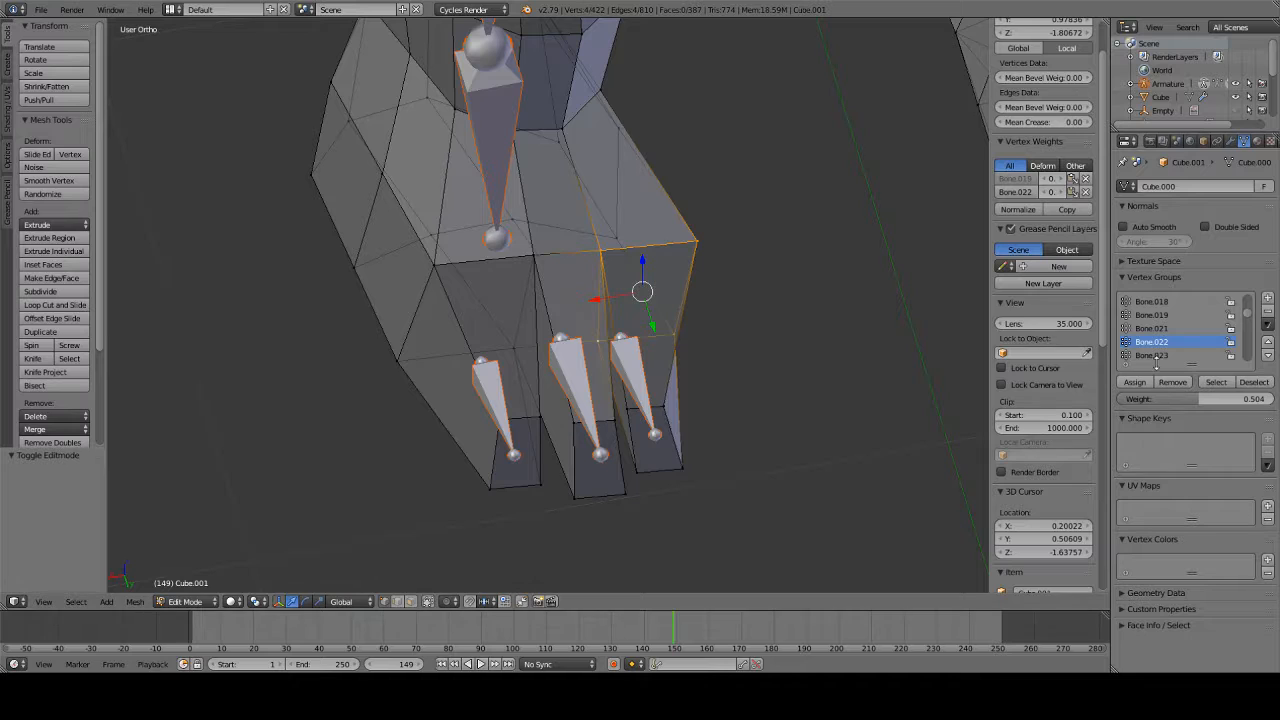
scroll(1162, 364, "down", 1)
scroll(1168, 345, "down", 2)
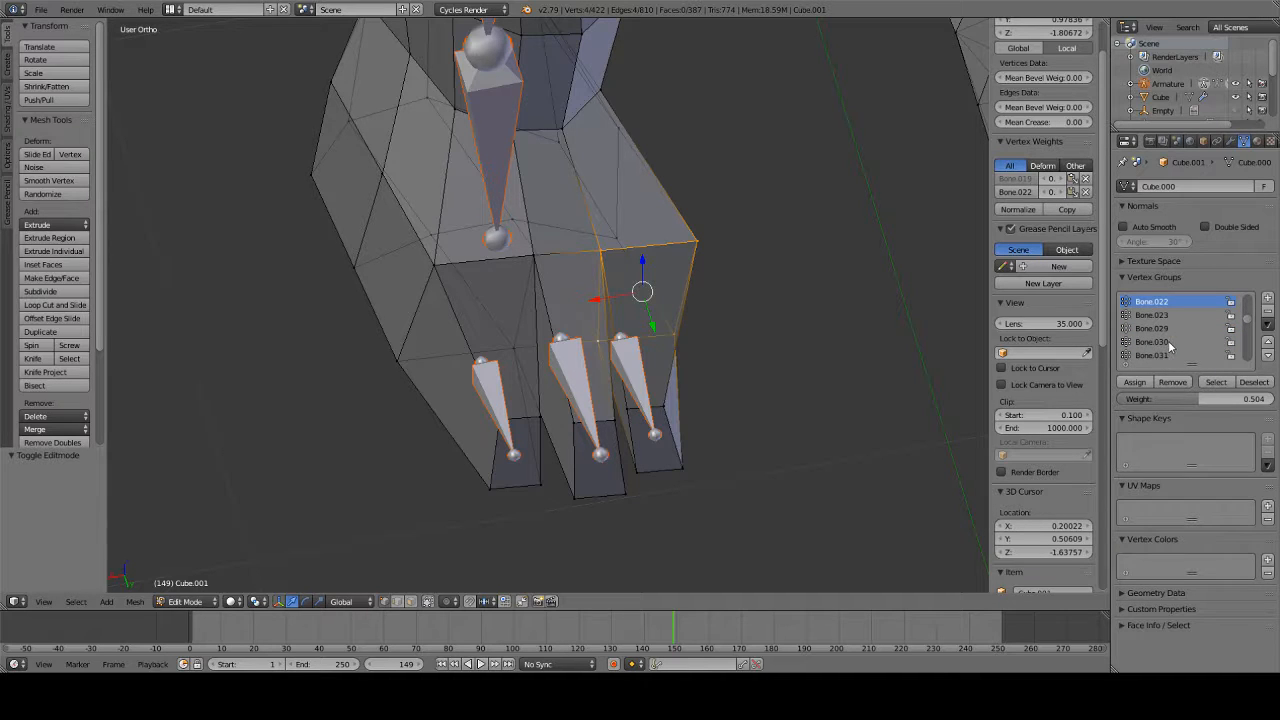
scroll(1170, 345, "up", 1)
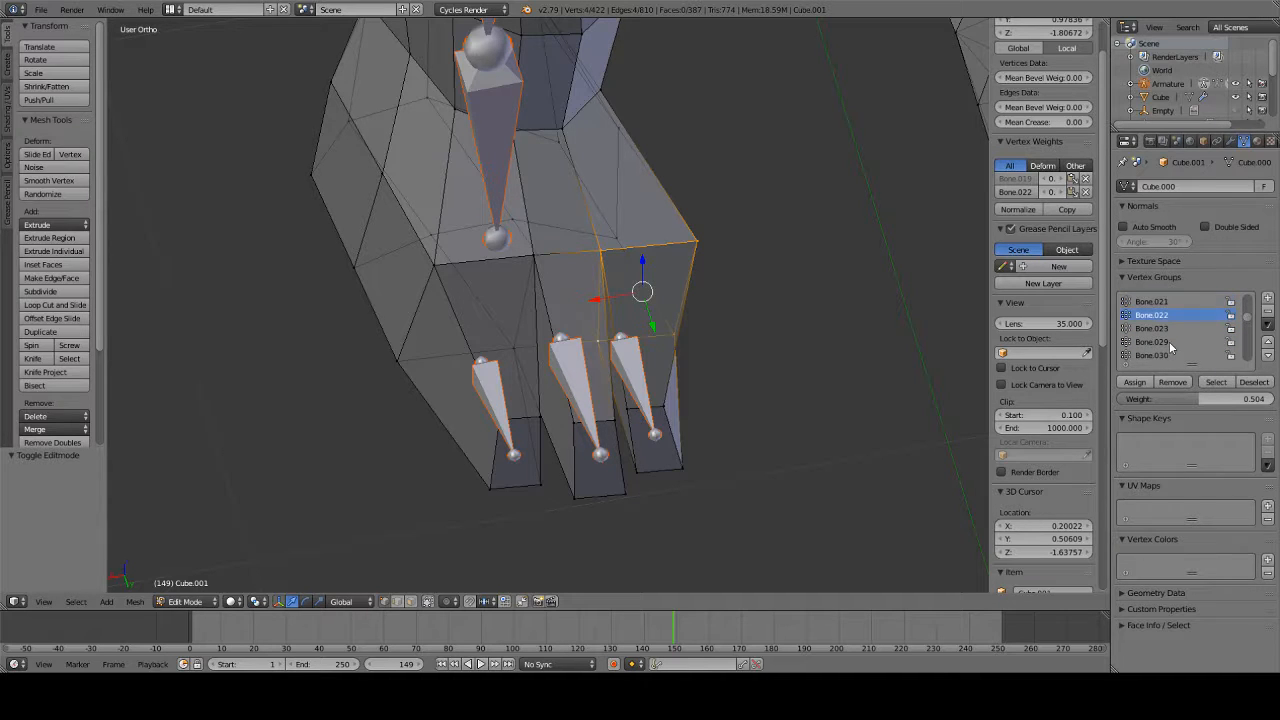
left_click(190, 603)
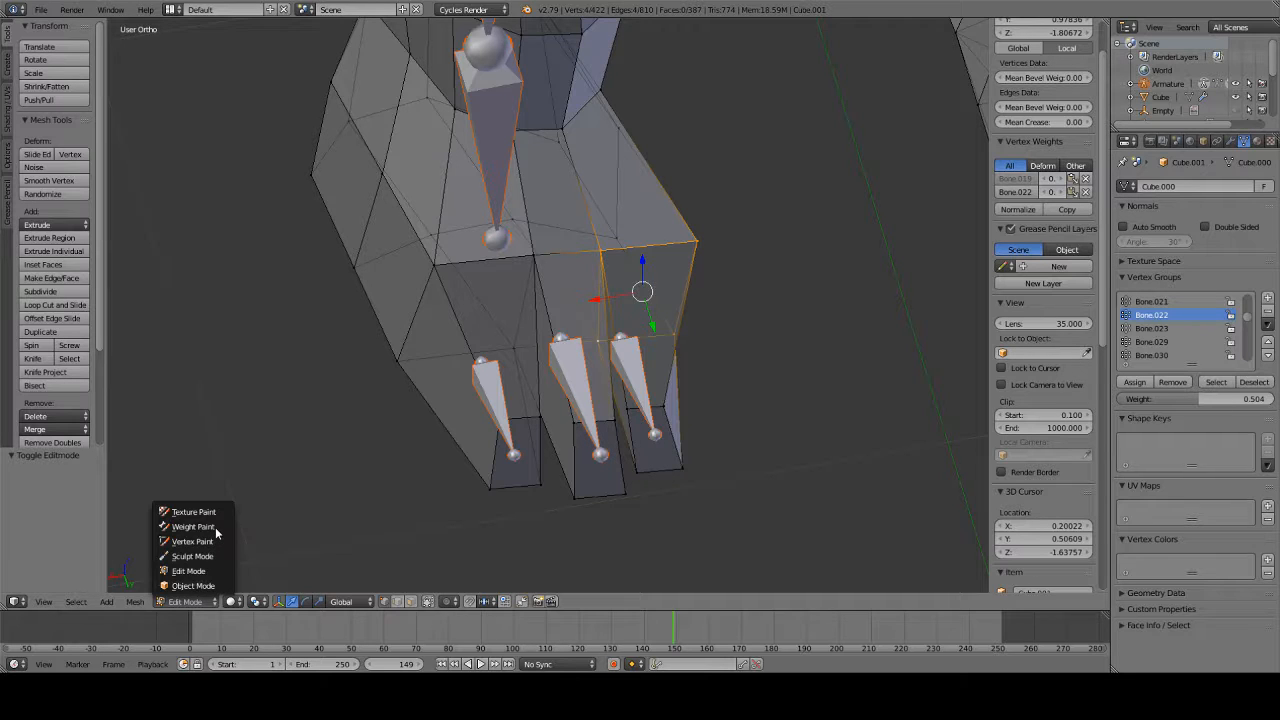
left_click(1158, 328)
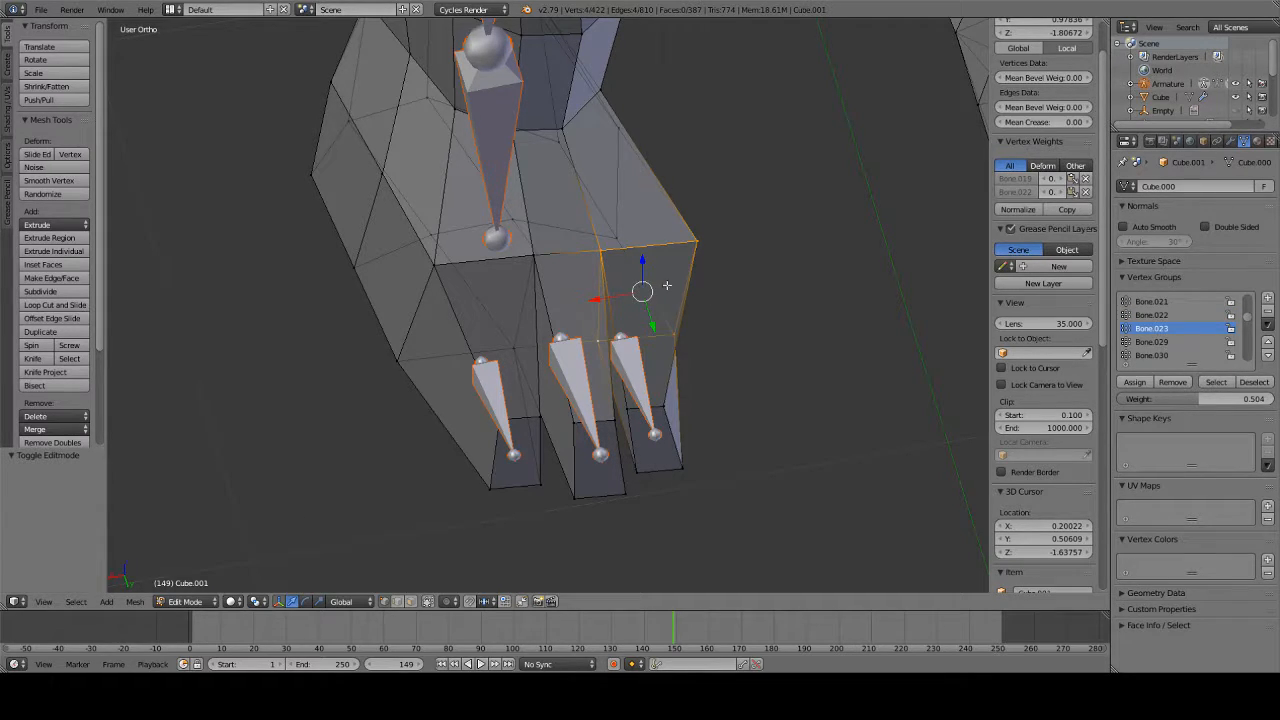
- Select the four vertices around the middle toe's base and assign them to Bone.021 with weight 0.504
right_click(602, 250)
right_click(535, 257, "shift")
right_click(518, 355, "shift")
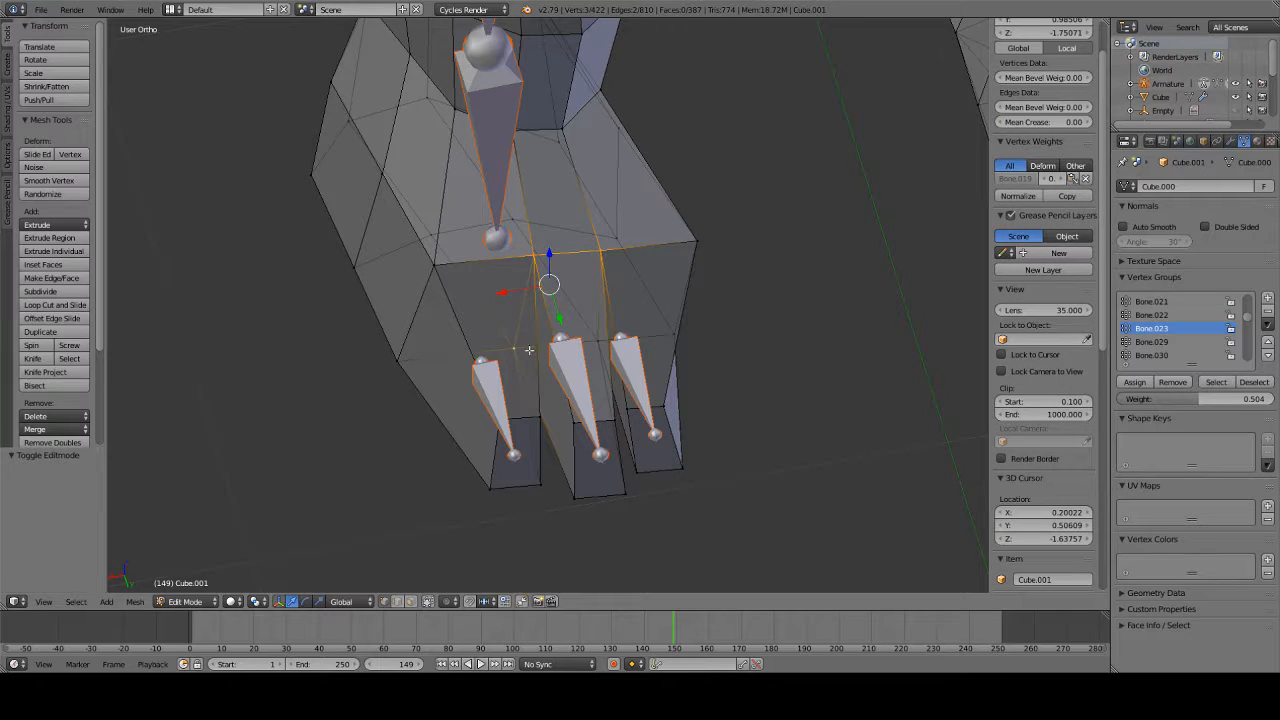
right_click(587, 340, "shift")
left_click(185, 601)
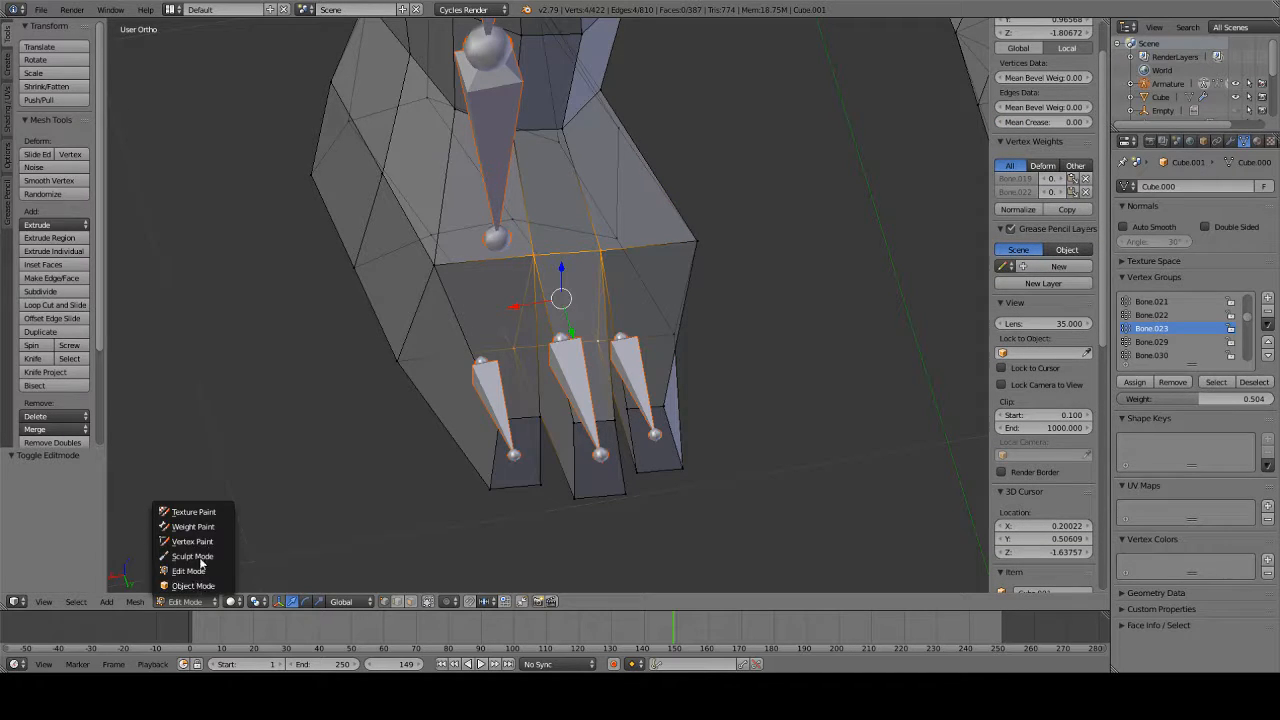
left_click(193, 526)
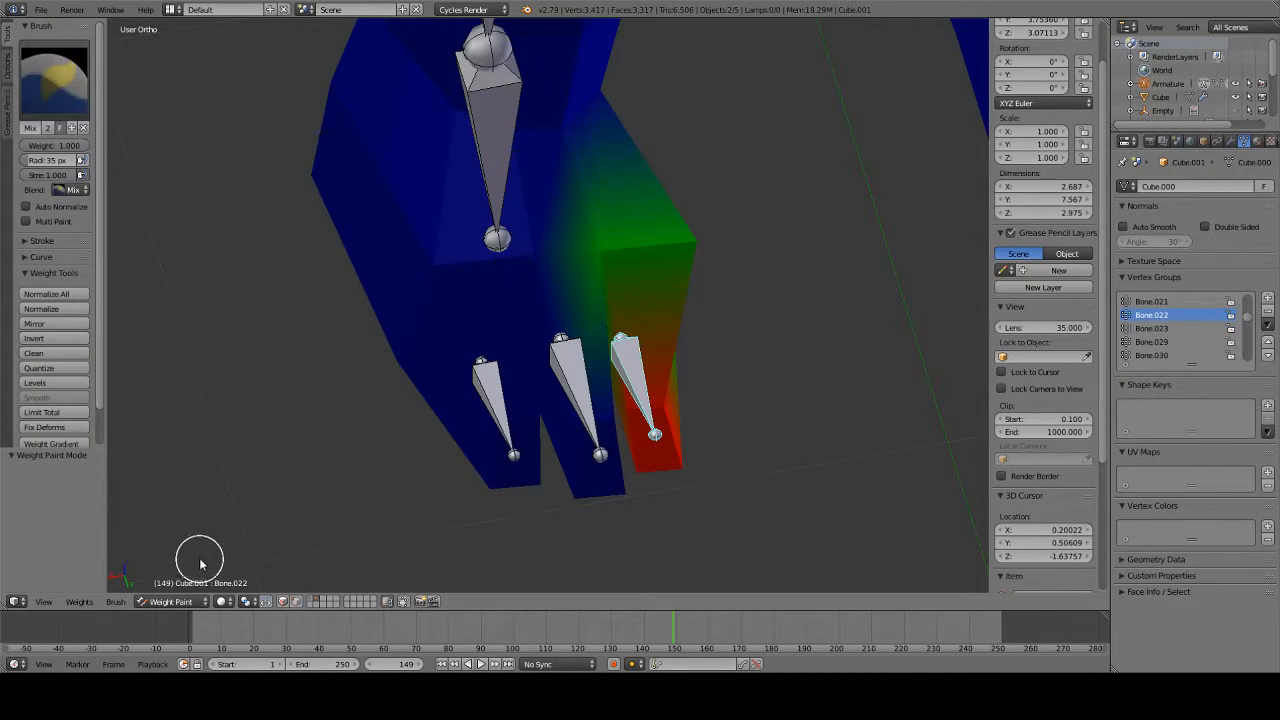
right_click(585, 390, "ctrl")
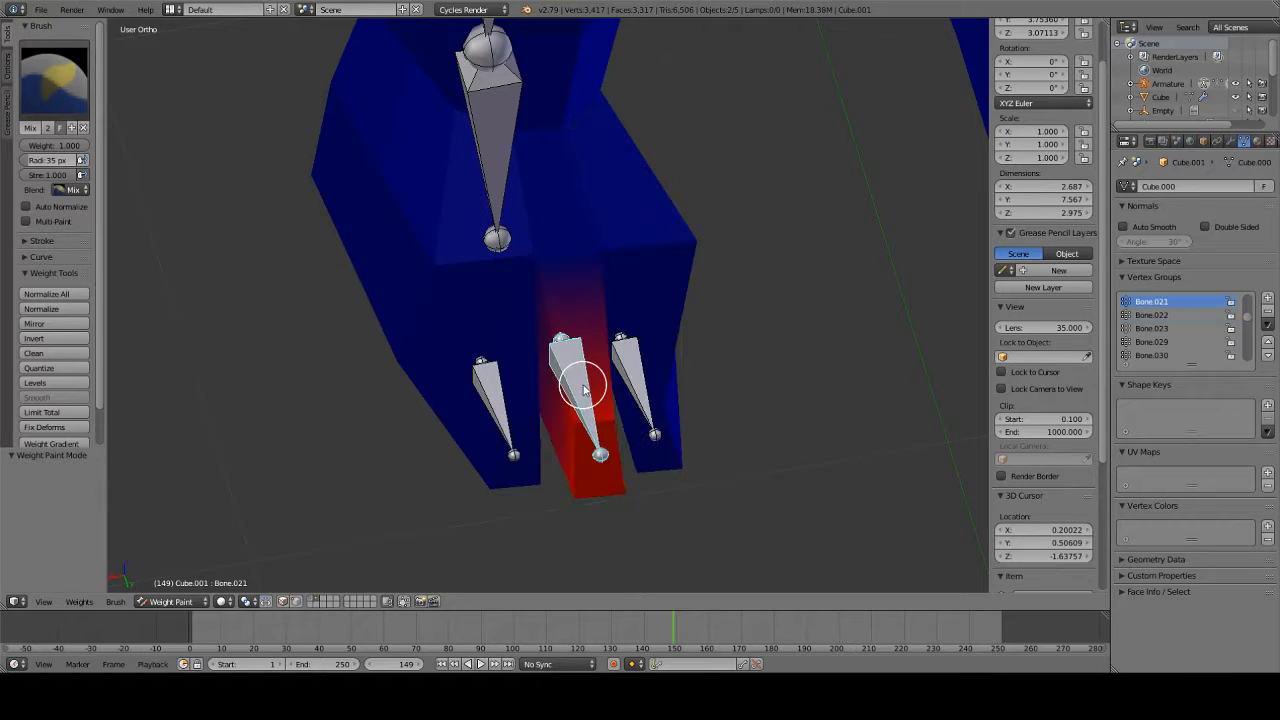
left_click(152, 606)
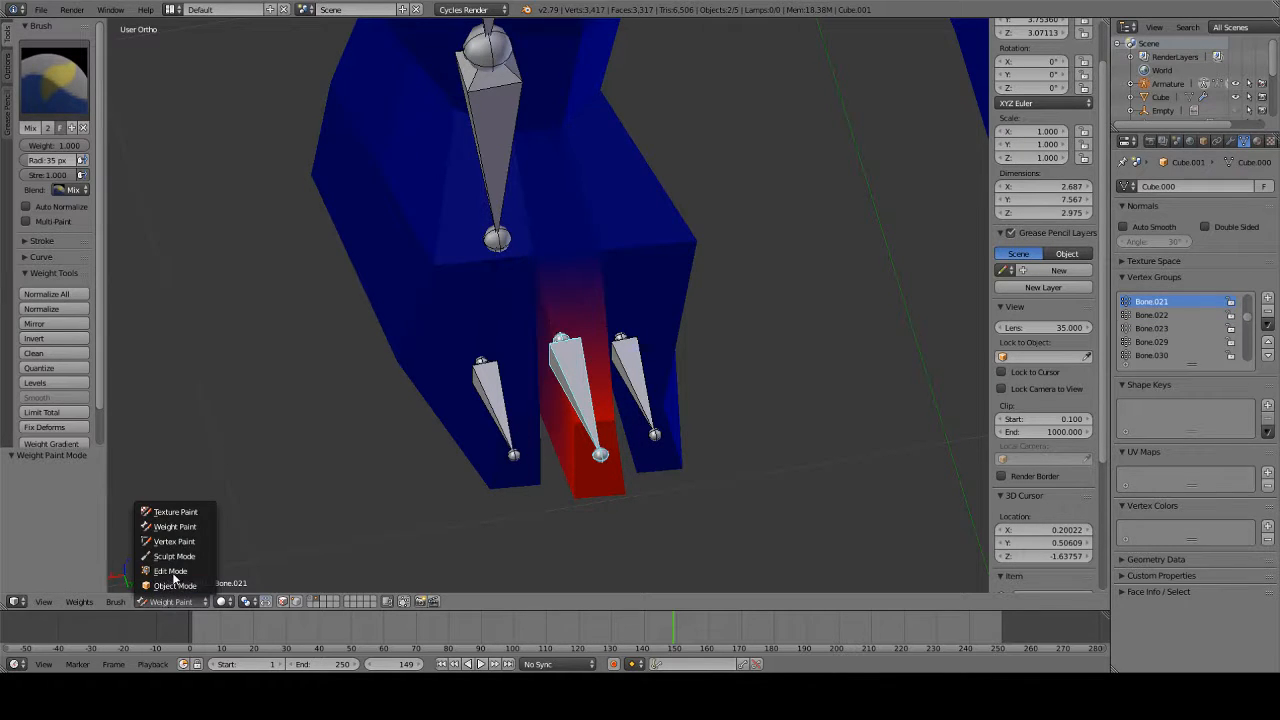
left_click(169, 572)
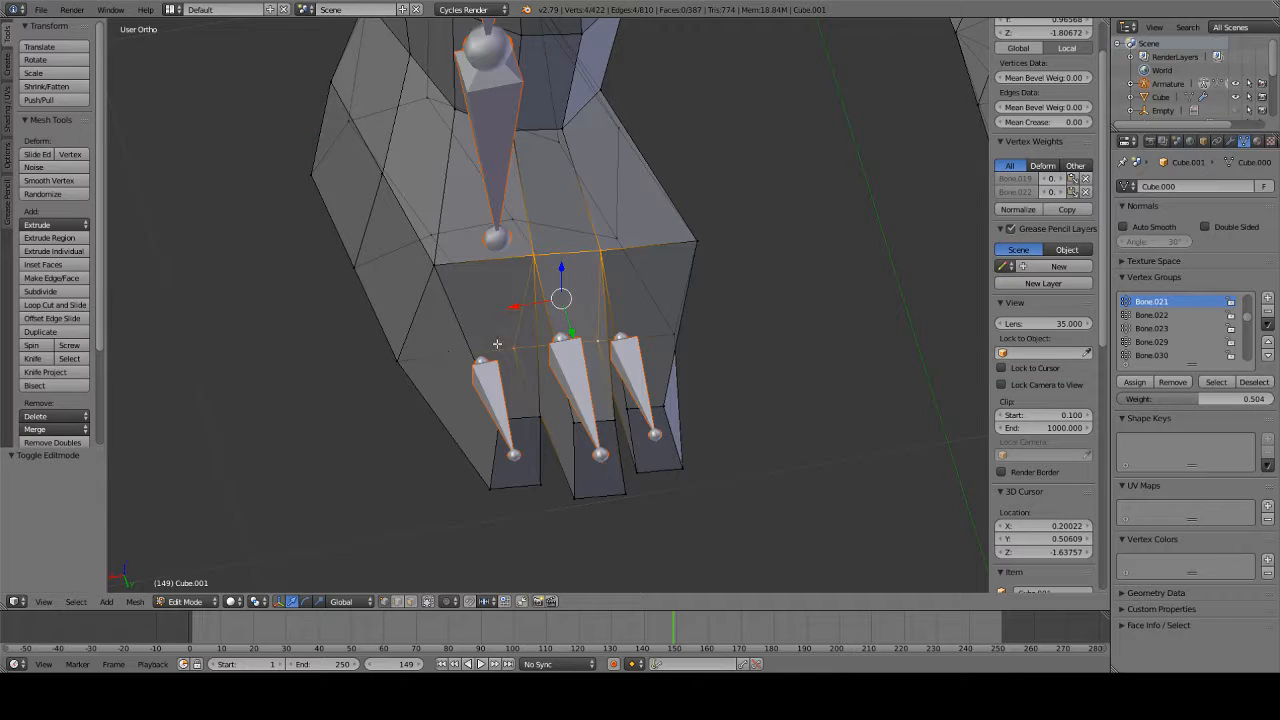
left_click(1134, 386)
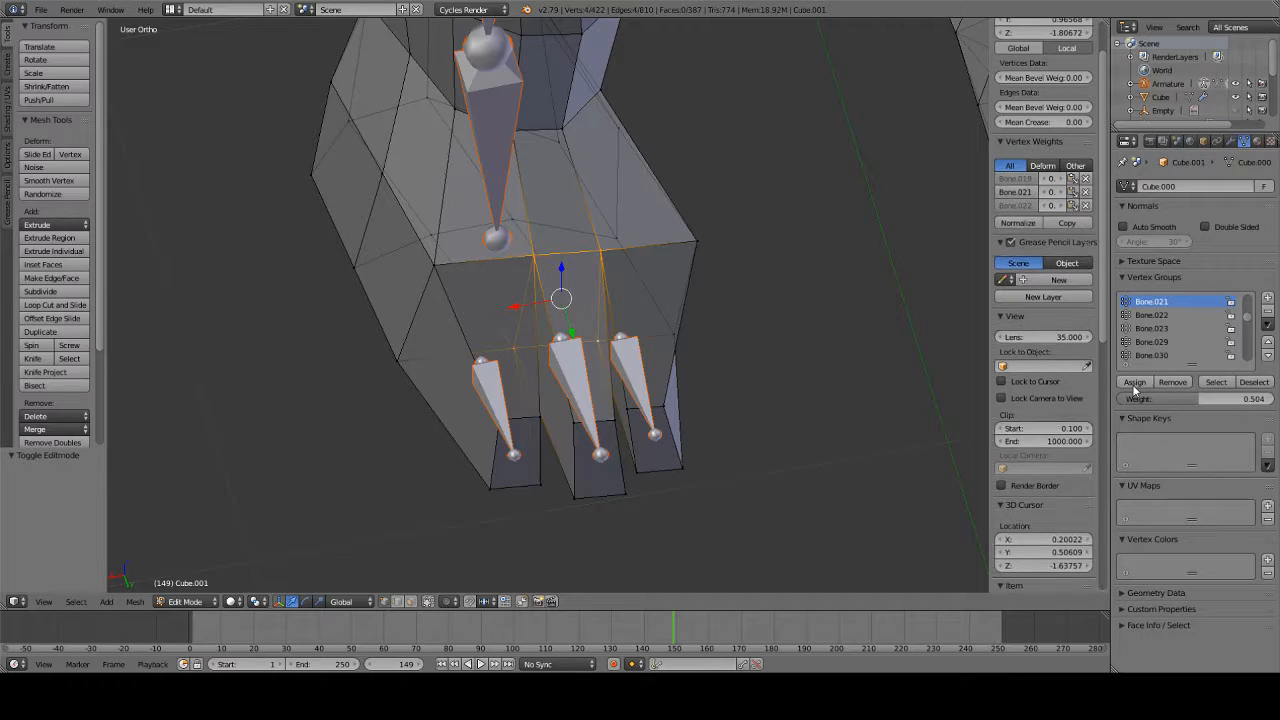
- Select the four vertices around the base of the remaining toe and assign them to Bone.023 with weight 0.504
right_click(516, 350)
right_click(395, 361, "shift")
right_click(434, 265, "shift")
right_click(535, 259, "shift")
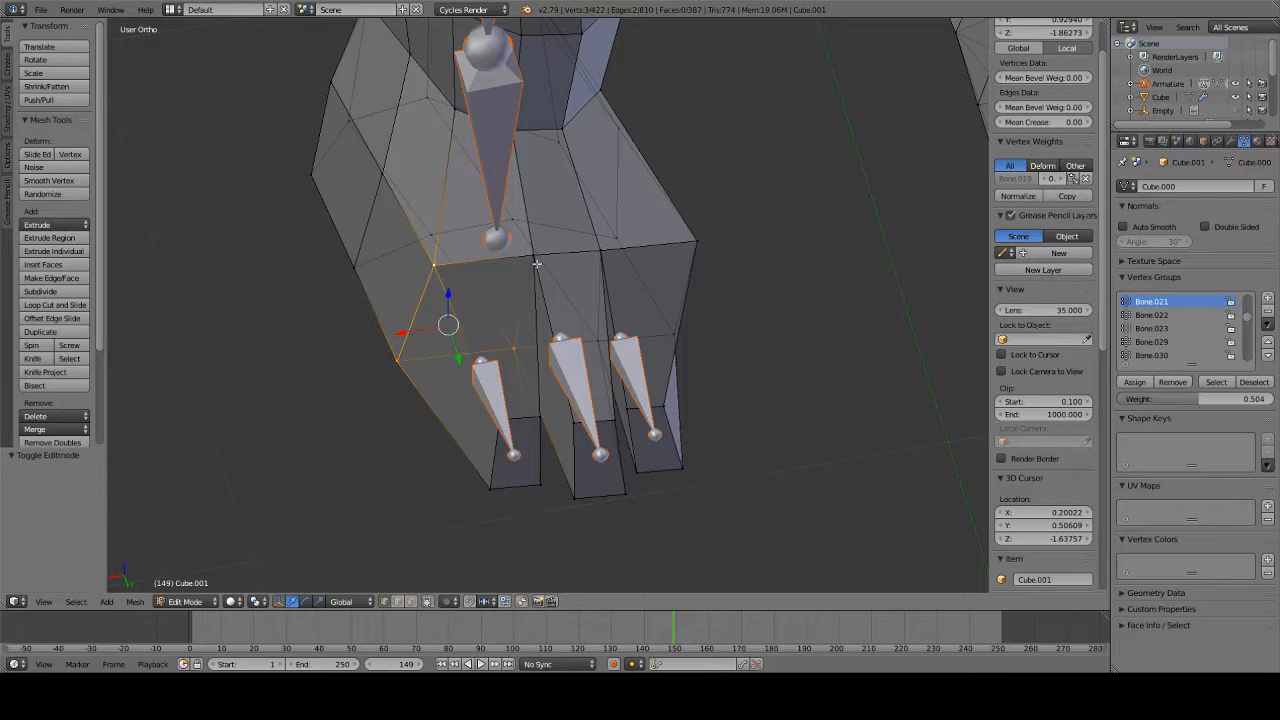
left_click(210, 604)
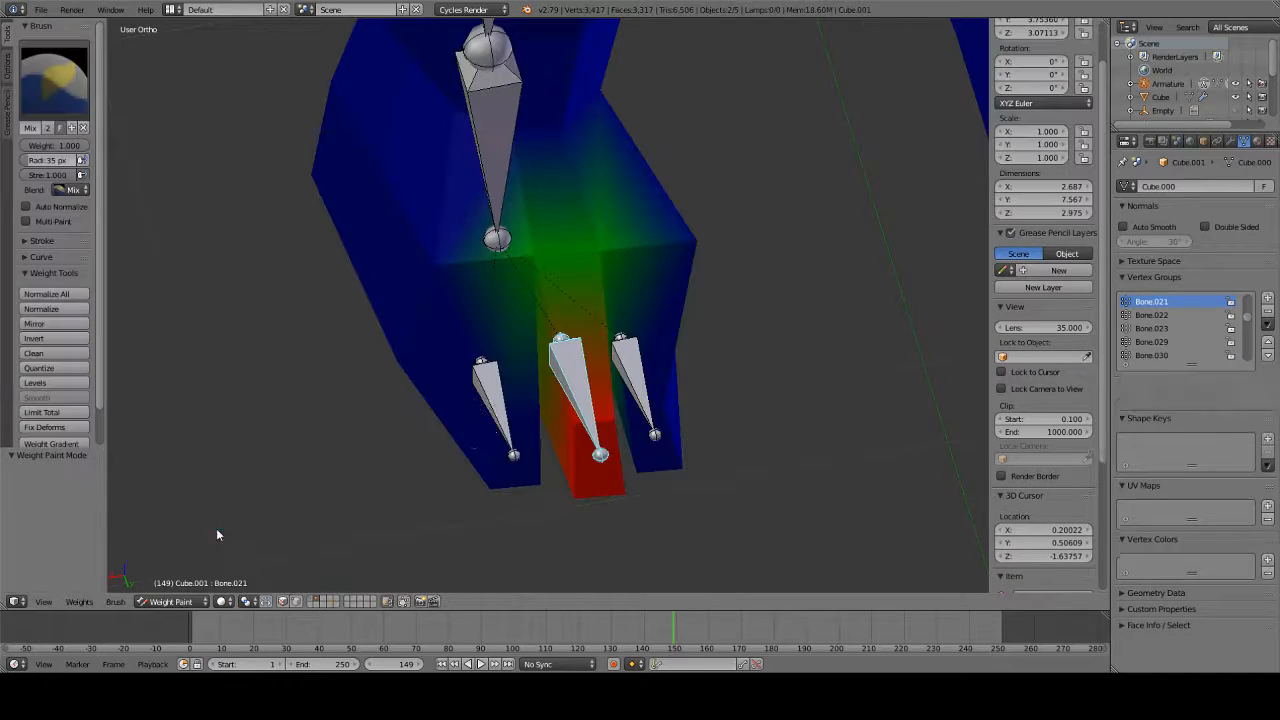
left_click(213, 527)
right_click(486, 392)
left_click(182, 602)
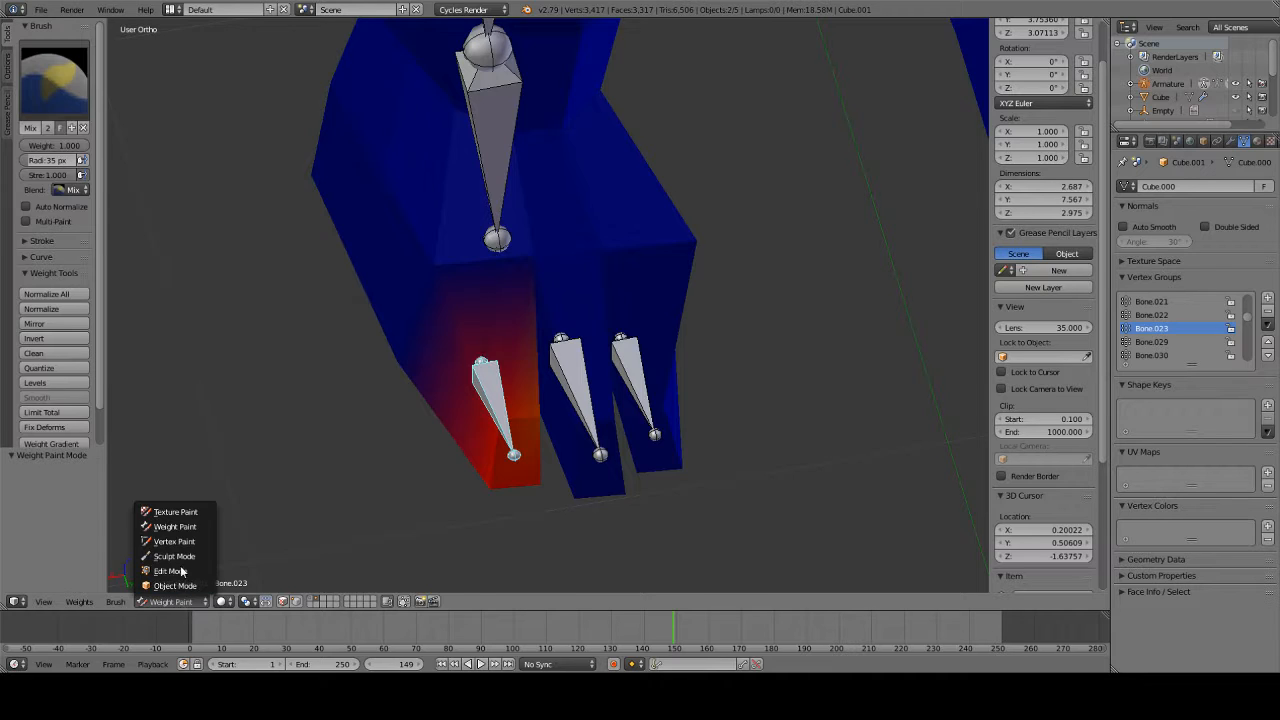
left_click(170, 571)
left_click(1134, 383)
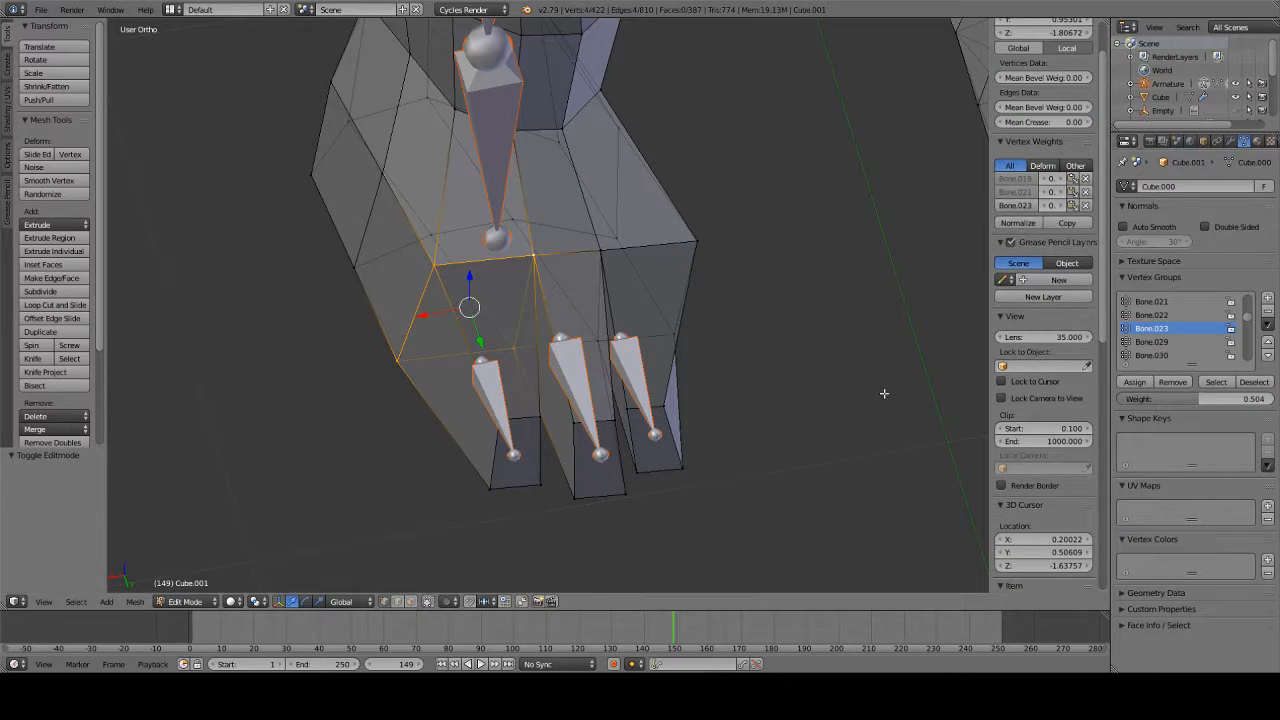
- Deselect the vertices, return to Weight Paint mode and test the front leg's deformation by rotating Bone.014
key("a")
left_click(185, 601)
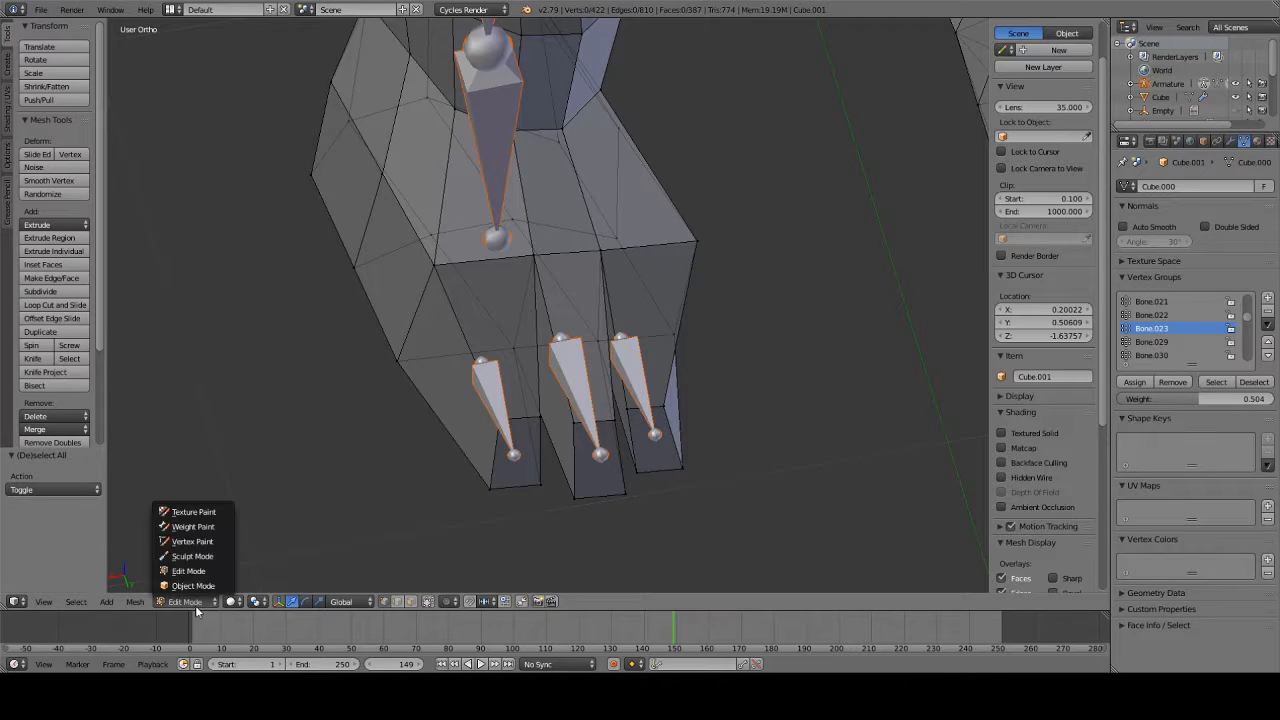
left_click(203, 526)
scroll(449, 286, "down", 8)
key("a")
middle_click_drag(583, 303, 663, 232)
right_click(546, 189)
key("r")
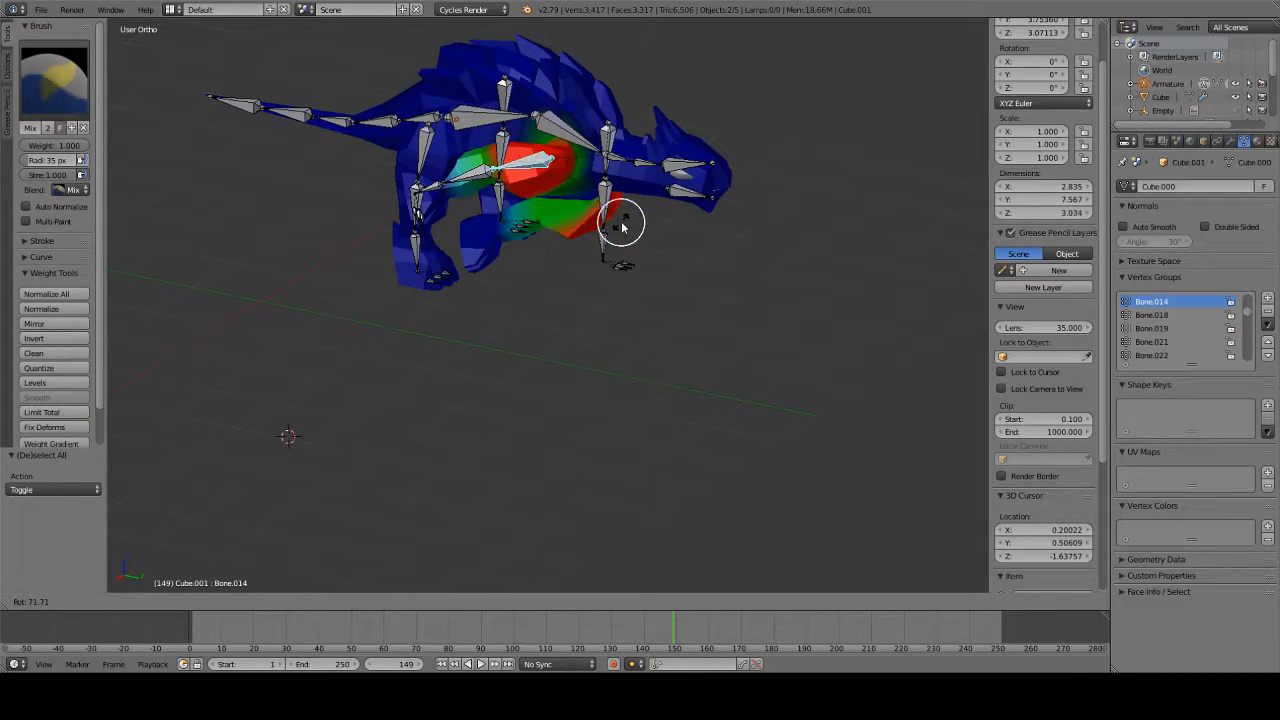
right_click(606, 163)
- Switch to Object Mode and apply the Mirror modifier to the dinosaur mesh
left_click(168, 602)
left_click(168, 587)
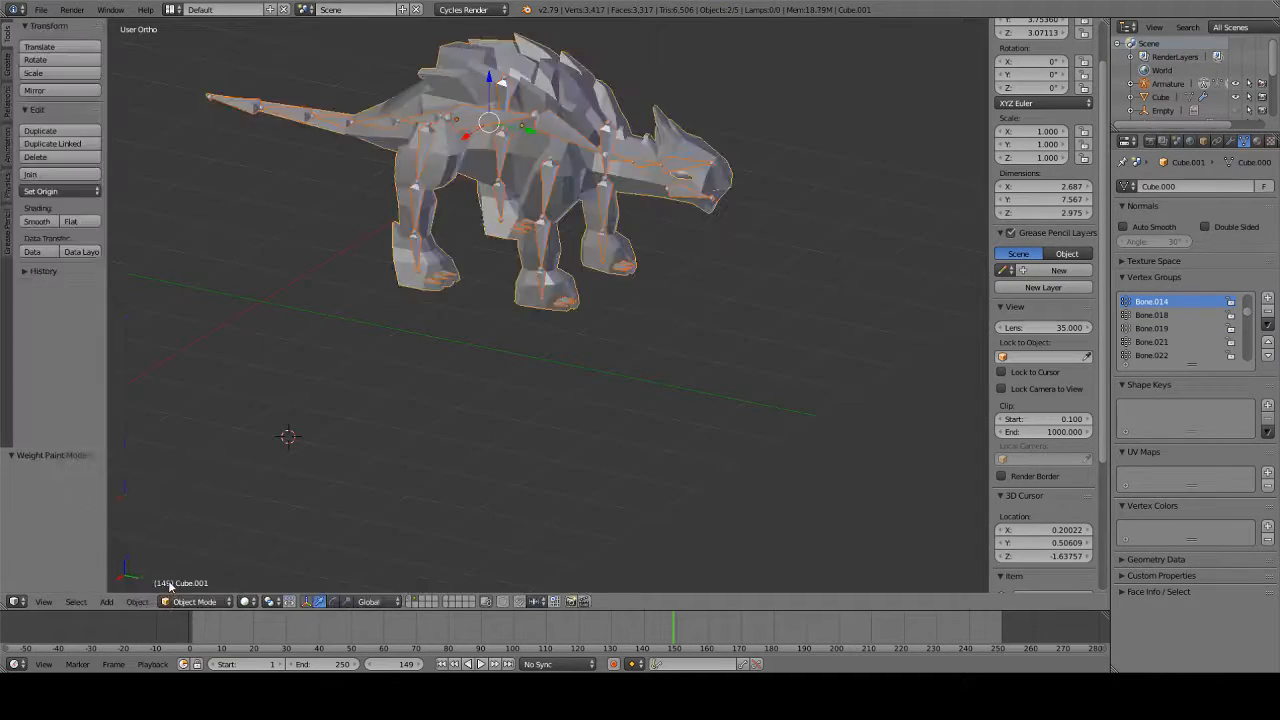
scroll(551, 280, "up", 2)
middle_click_drag(551, 282, 538, 448, "shift")
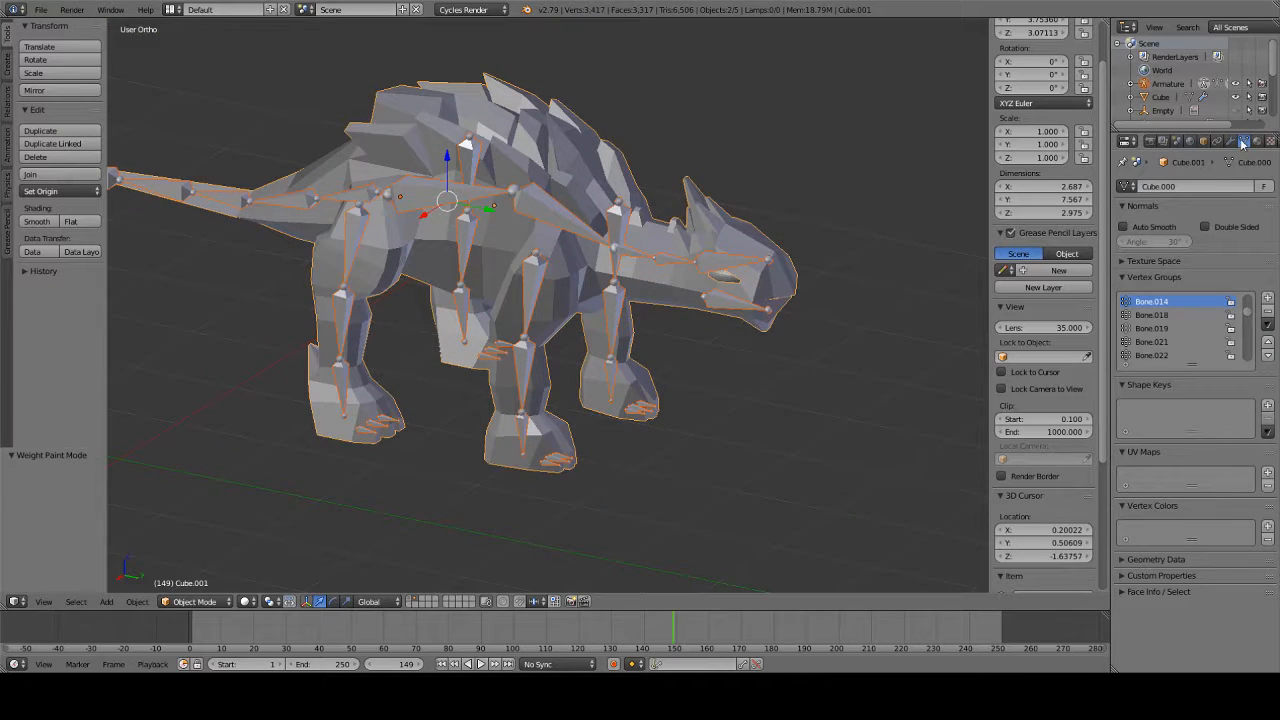
left_click(1238, 143)
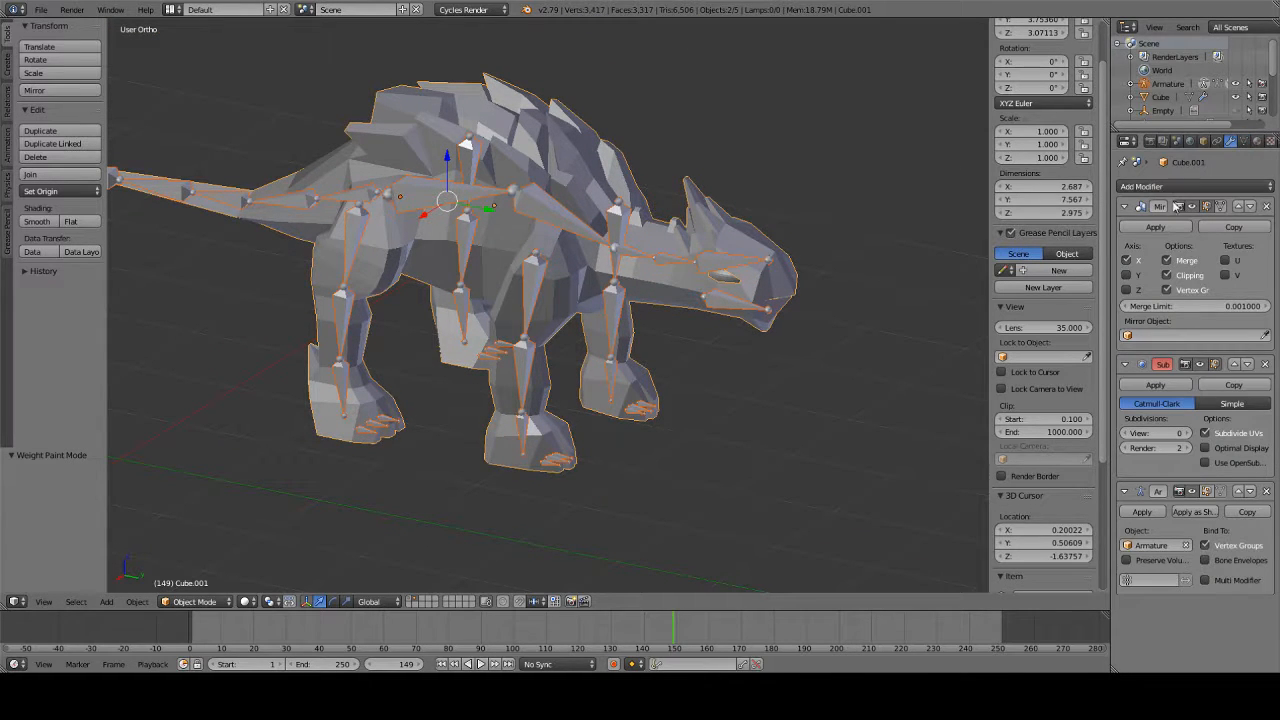
left_click(1155, 227)
middle_click_drag(440, 480, 427, 534)
- In Weight Paint mode, paint over the opposite front shoulder with the Subtract brush to remove Bone.014's weight there
left_click(195, 602)
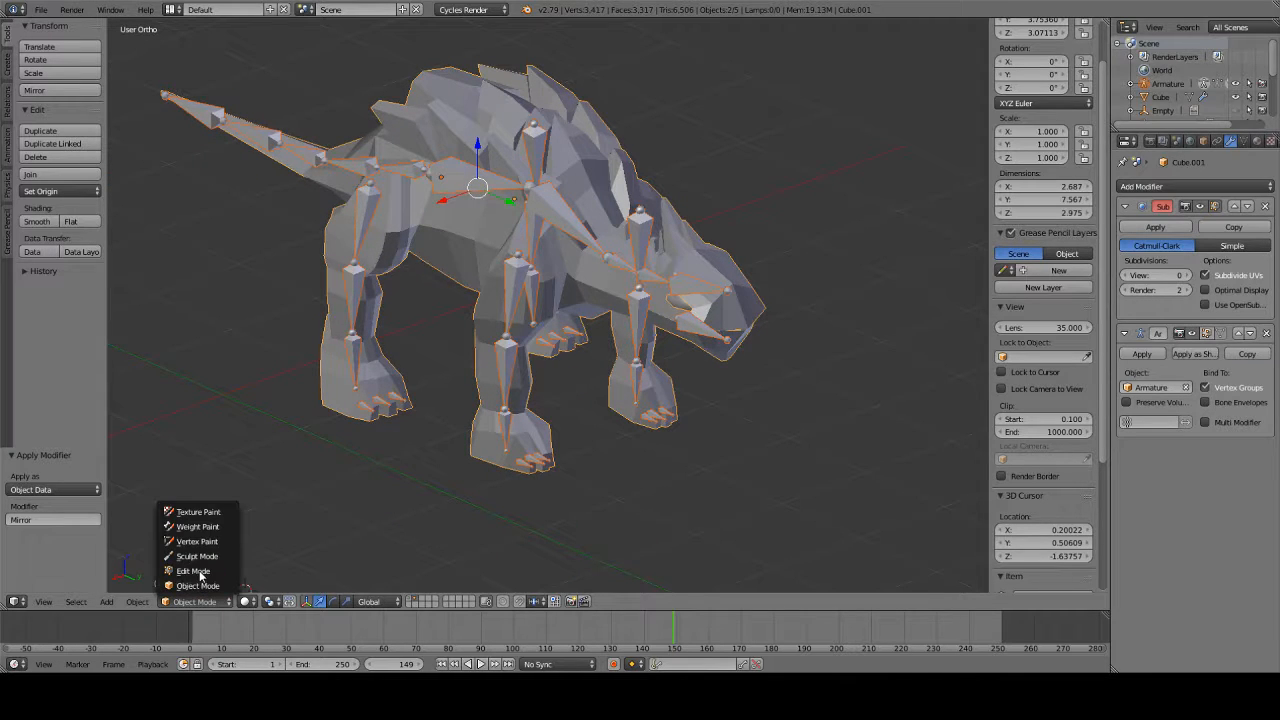
left_click(209, 526)
mouse_move(271, 457)
middle_mouse_down()
mouse_move(629, 297)
mouse_move(590, 250)
mouse_move(617, 216)
middle_mouse_up()
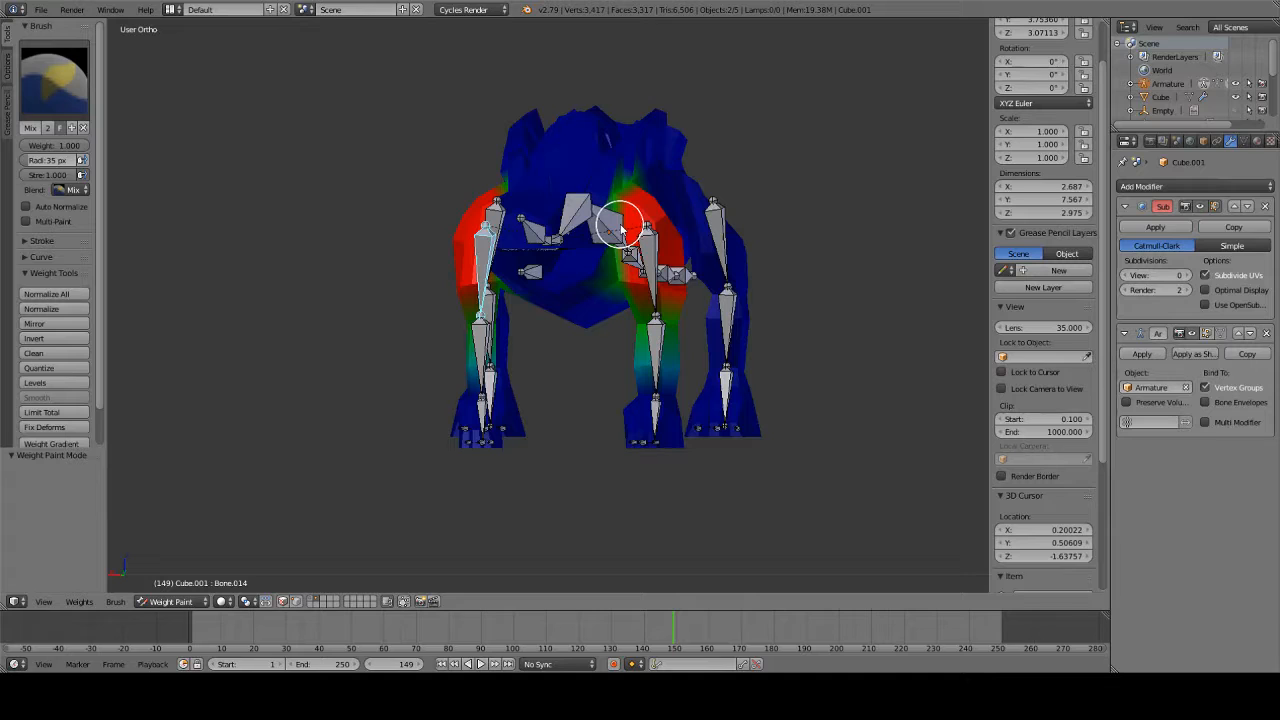
left_click(55, 78)
left_click(420, 176)
middle_click_drag(598, 176, 628, 177)
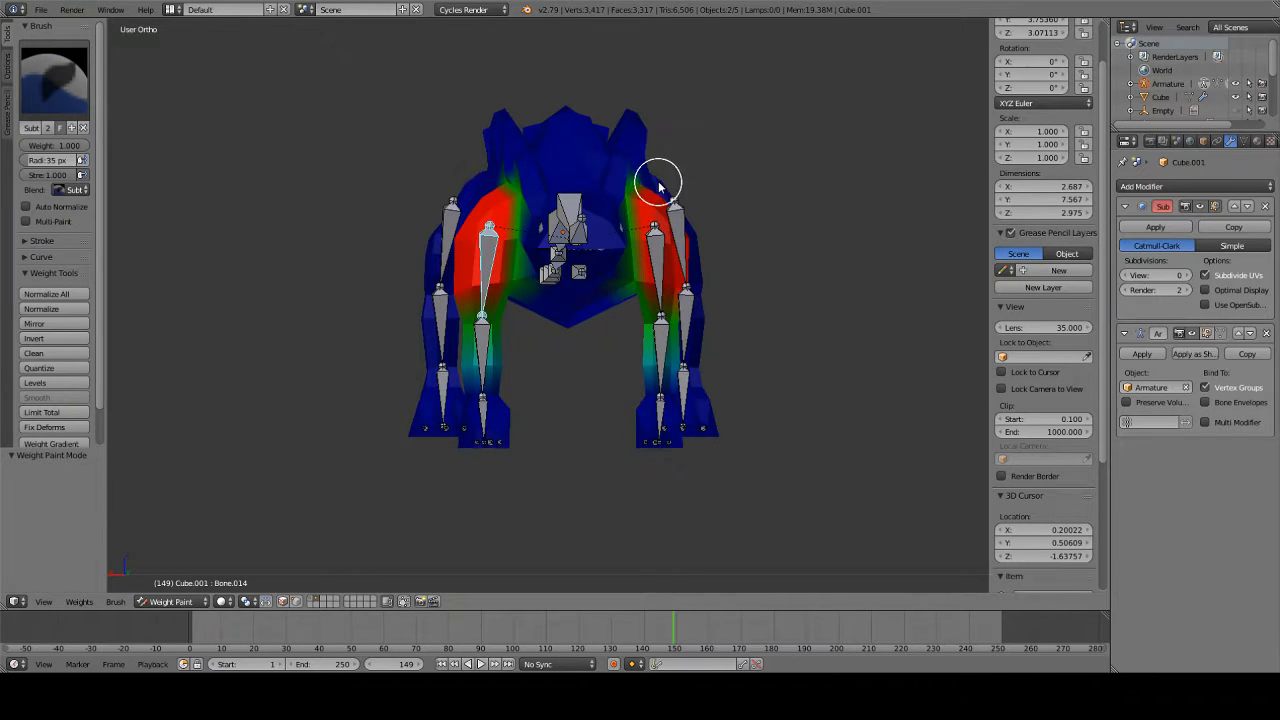
mouse_move(660, 184)
left_mouse_down()
mouse_move(666, 398)
mouse_move(635, 382)
mouse_move(677, 97)
mouse_move(607, 154)
mouse_move(617, 413)
mouse_move(642, 433)
mouse_move(651, 334)
mouse_move(689, 457)
mouse_move(715, 198)
left_mouse_up()
mouse_move(715, 198)
middle_mouse_down()
mouse_move(889, 209)
mouse_move(850, 247)
middle_mouse_up()
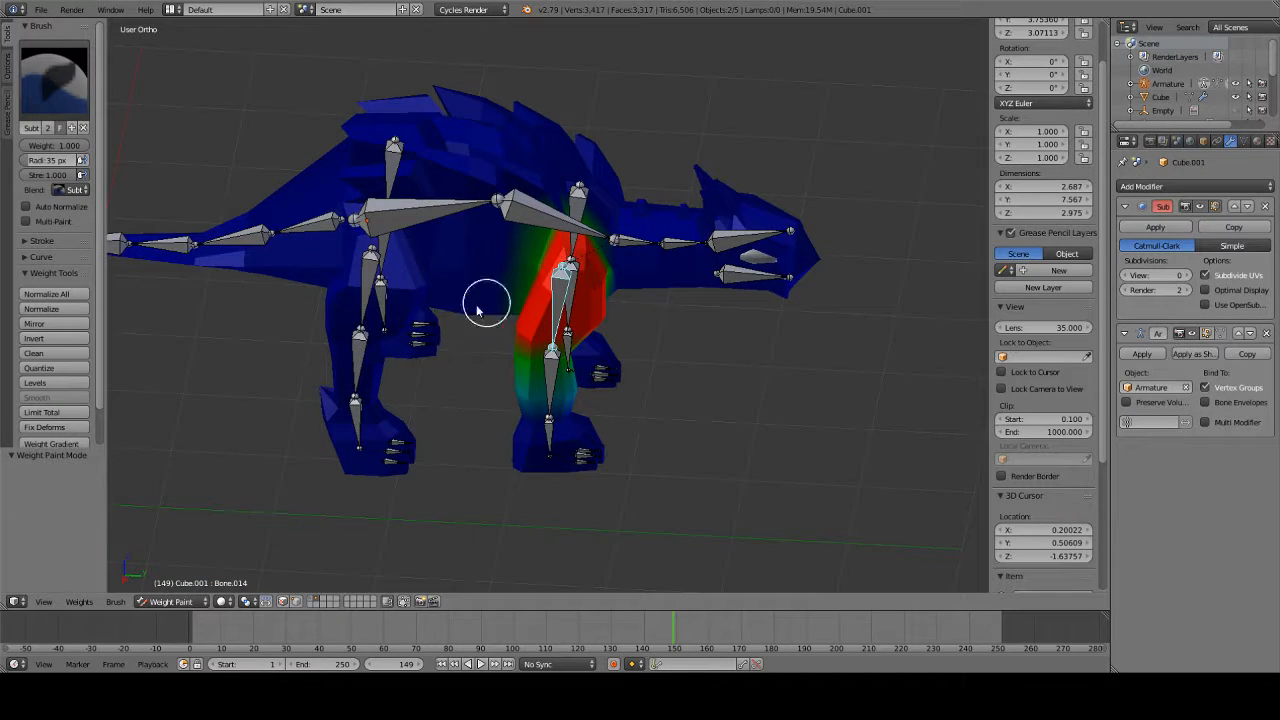
- Save the file over the existing version and switch the mesh back to Object Mode
key("ctrl+s")
left_click(727, 226)
left_click(176, 601)
left_click(176, 586)
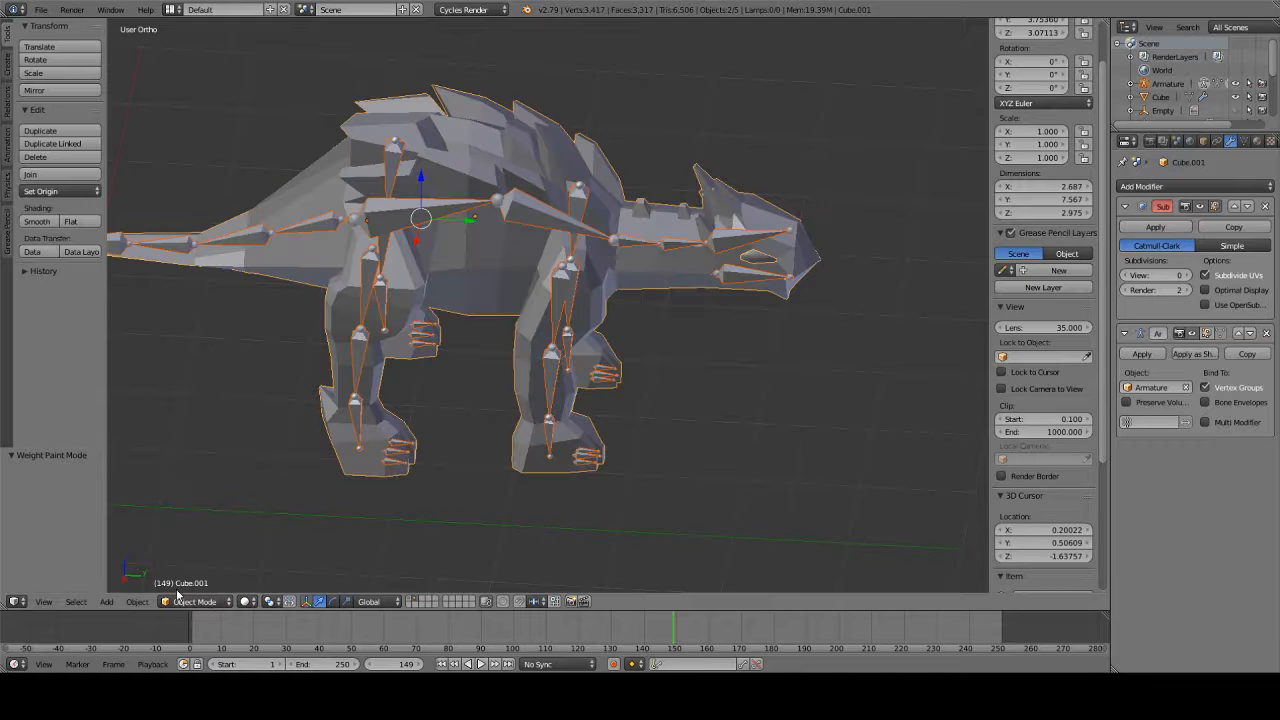
- Deselect all objects, examine the rigged dinosaur from different sides and save the file again
scroll(728, 468, "down", 5)
key("a")
middle_click_drag(728, 468, 457, 423)
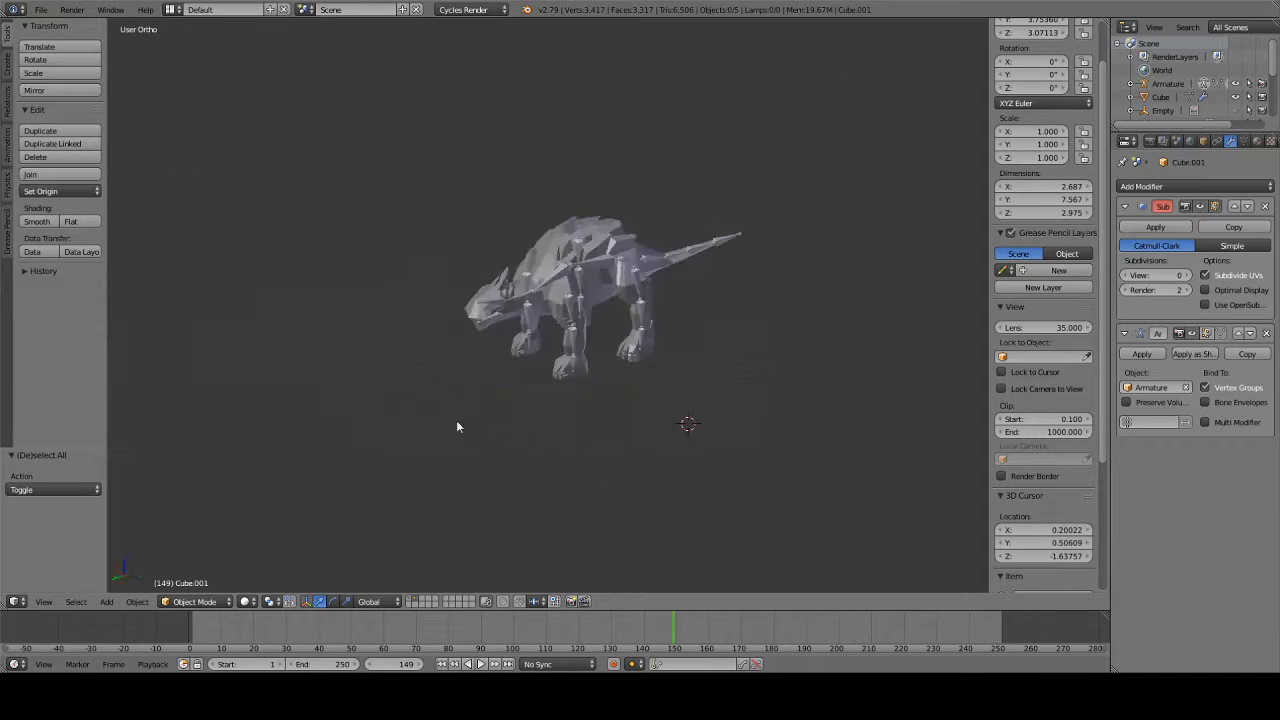
scroll(457, 423, "up", 10)
scroll(486, 360, "down", 6)
scroll(371, 346, "down", 5)
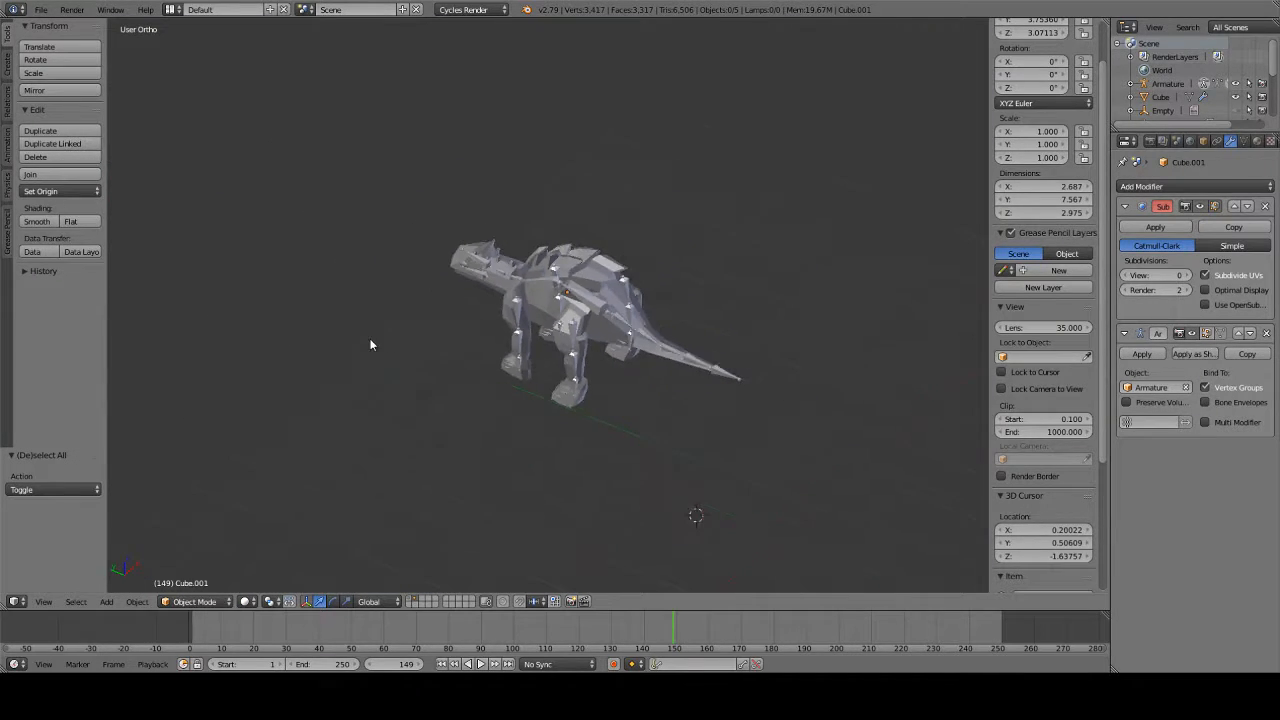
middle_click_drag(371, 346, 329, 294)
scroll(383, 312, "up", 4)
scroll(382, 312, "up", 2)
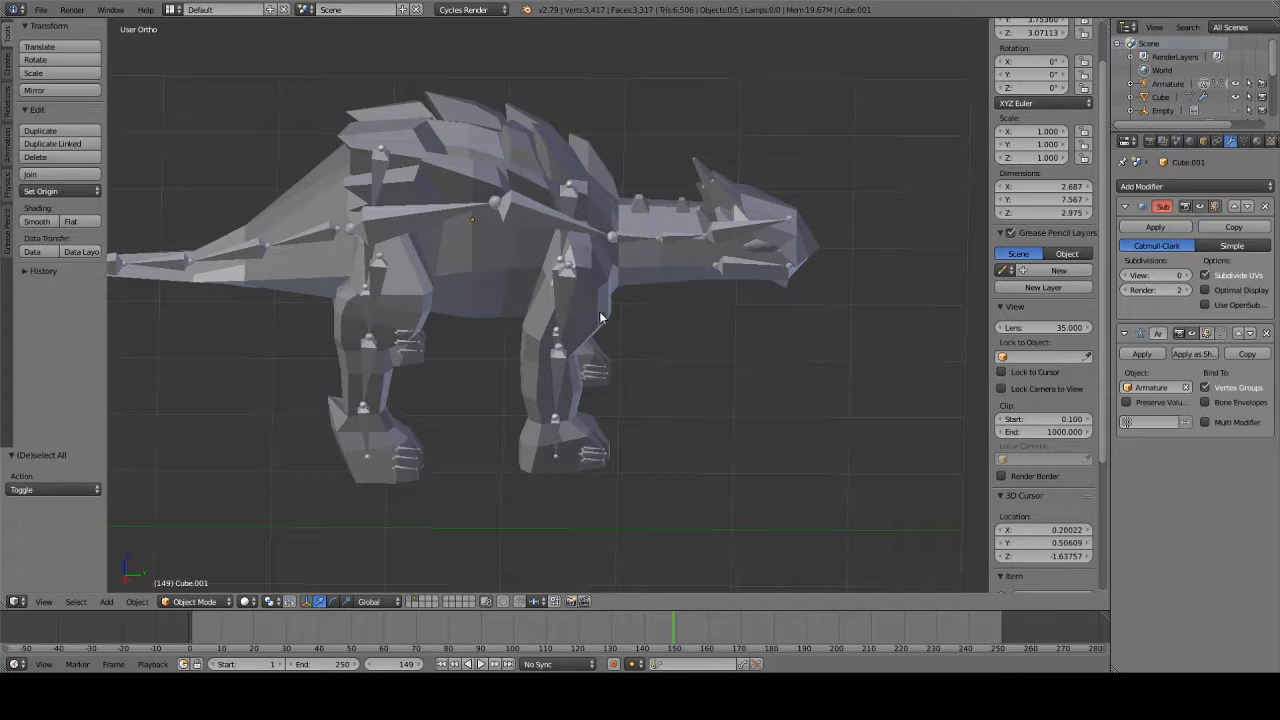
middle_click_drag(611, 264, 751, 331)
key("ctrl+s")
left_click(765, 340)
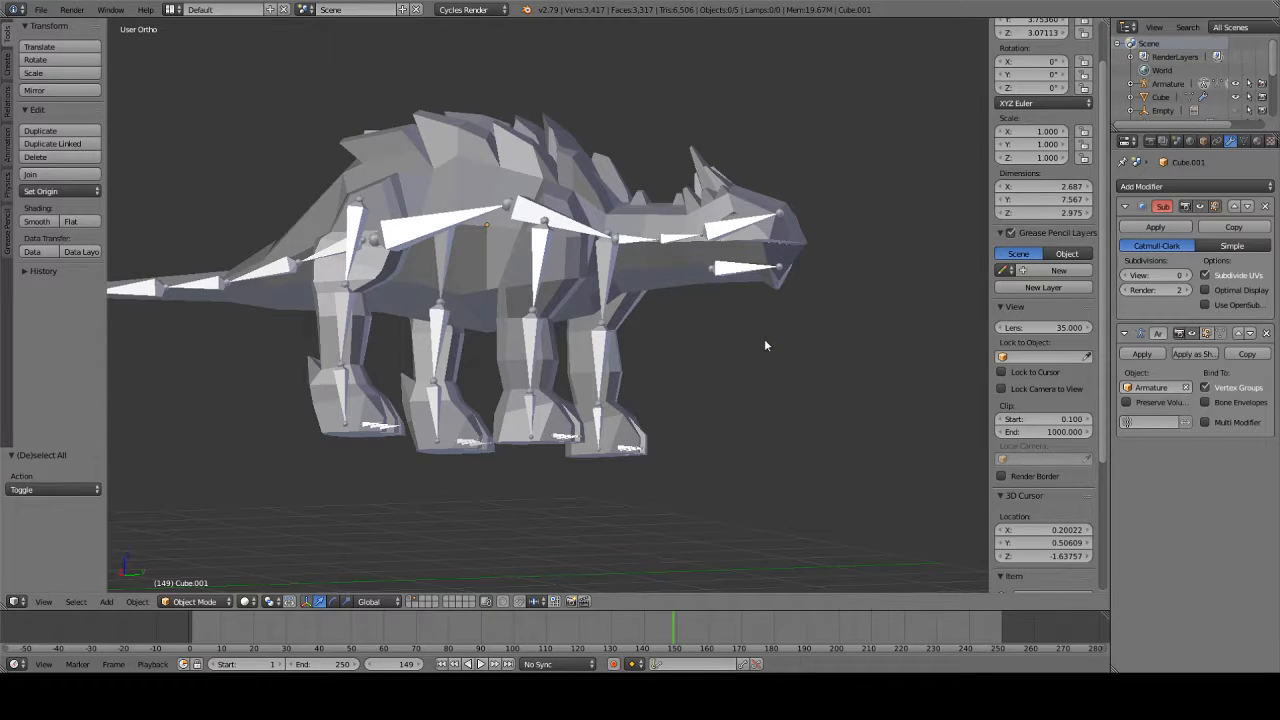